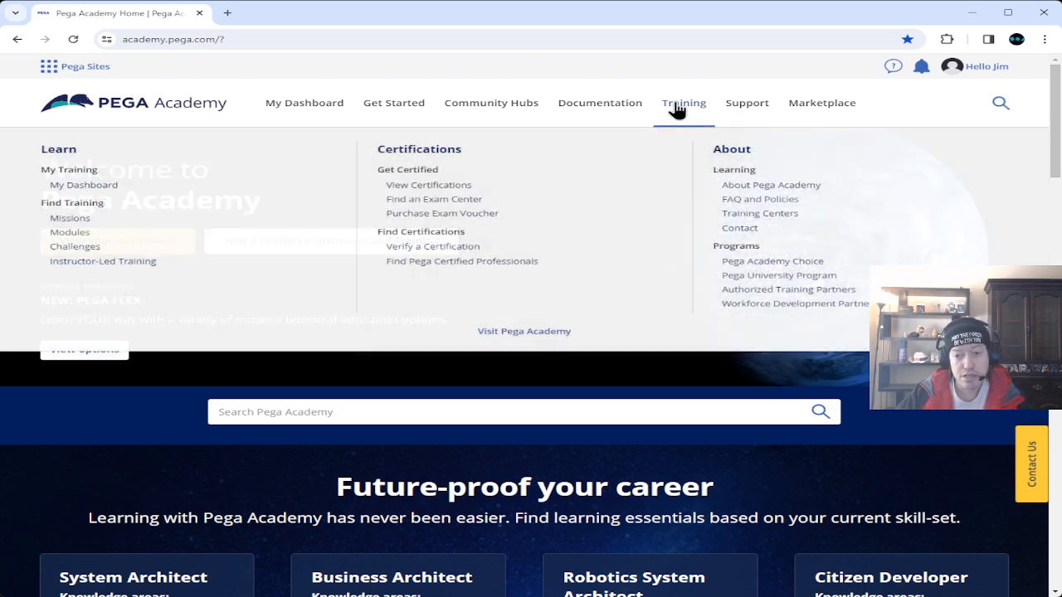
# Open the Training menu in the Pega Academy top navigation bar.
pyautogui.click(678, 109)
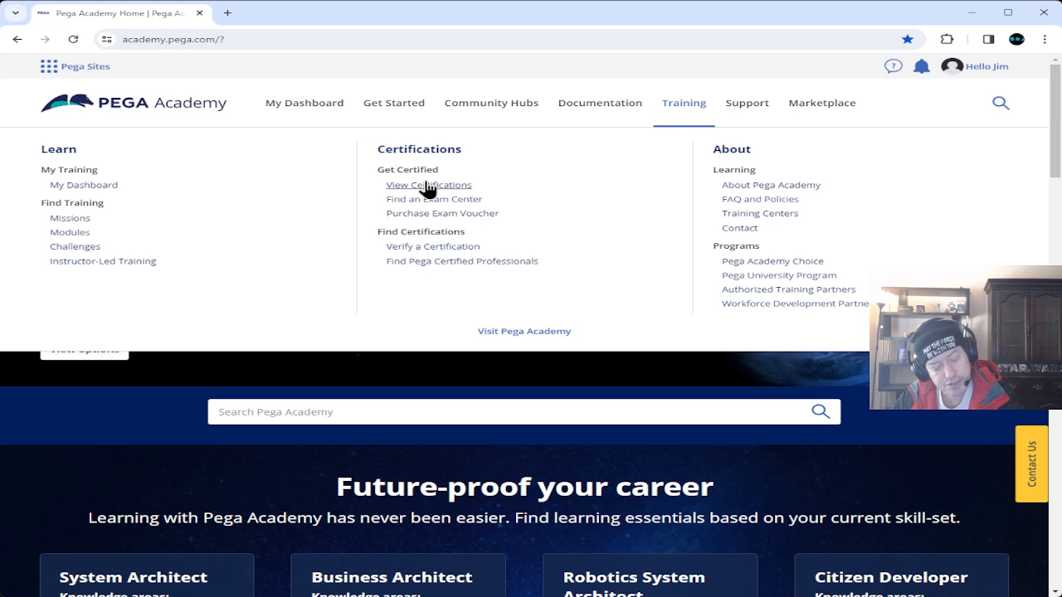
# Go to the Pega certifications page through View Certifications.
pyautogui.click(427, 190)
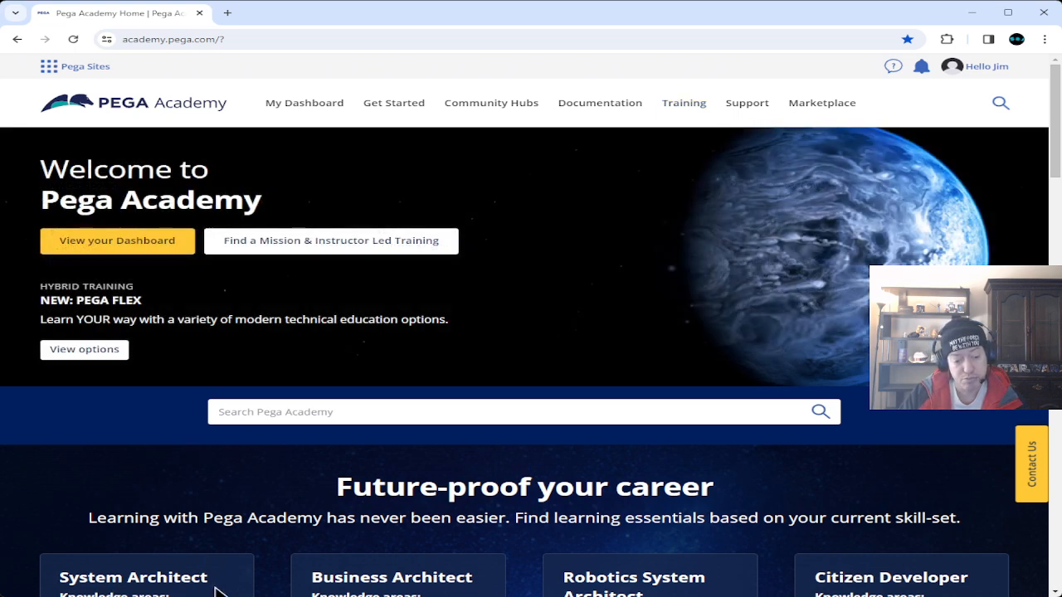
# Bring up the Pega Academy welcome page with the dashboard and mission options.
pyautogui.moveTo(682, 112)
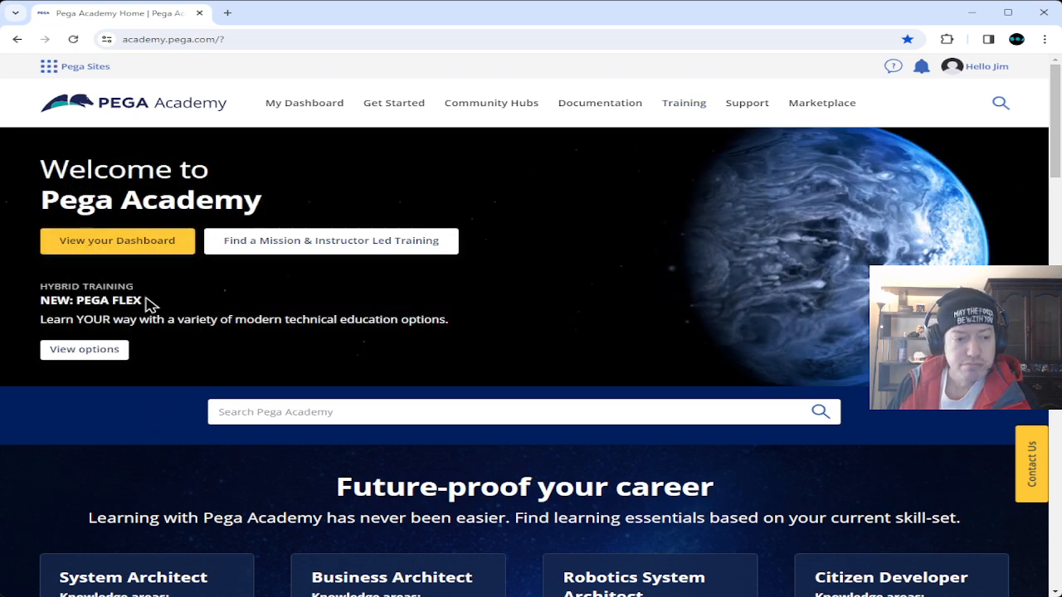
# Open the dashboard and expand the Business Architect card's Pega Platform 8.7 (English) version list.
pyautogui.click(143, 241)
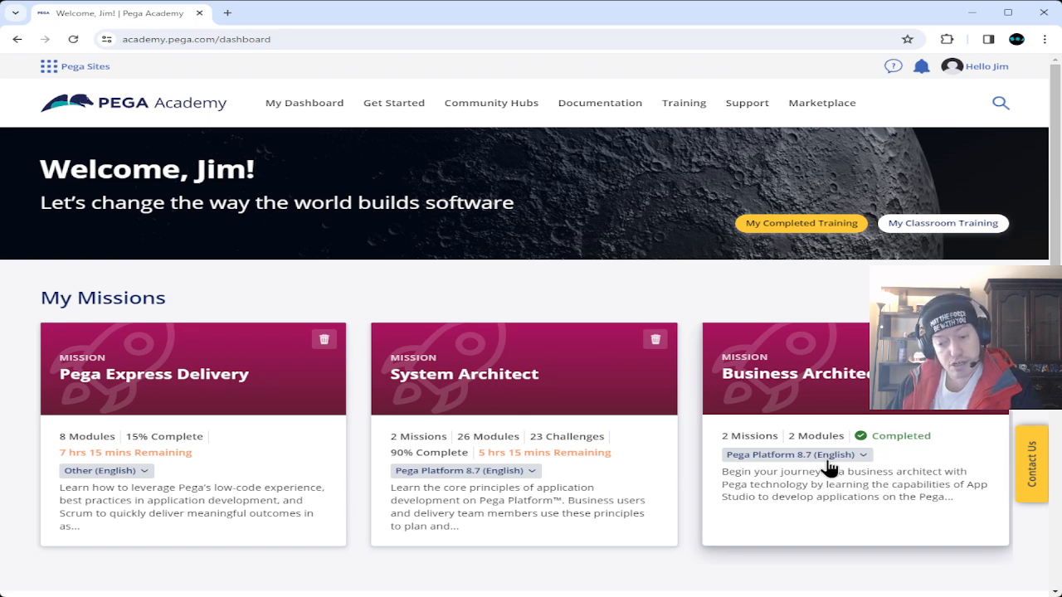
pyautogui.click(764, 457)
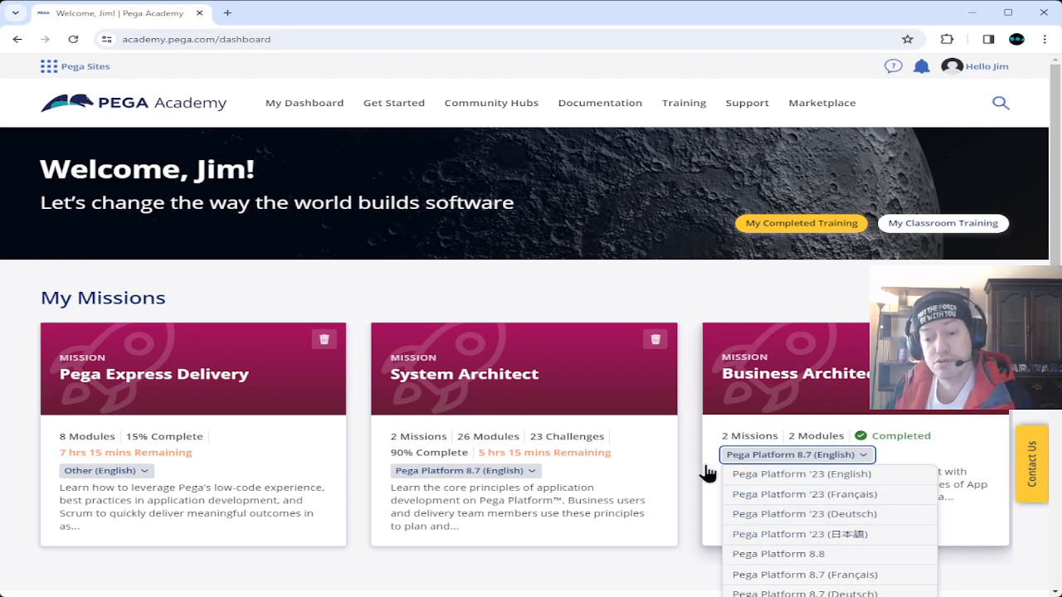
# Close the Pega Platform 8.7 (English) version list without choosing a version.
pyautogui.click(694, 443)
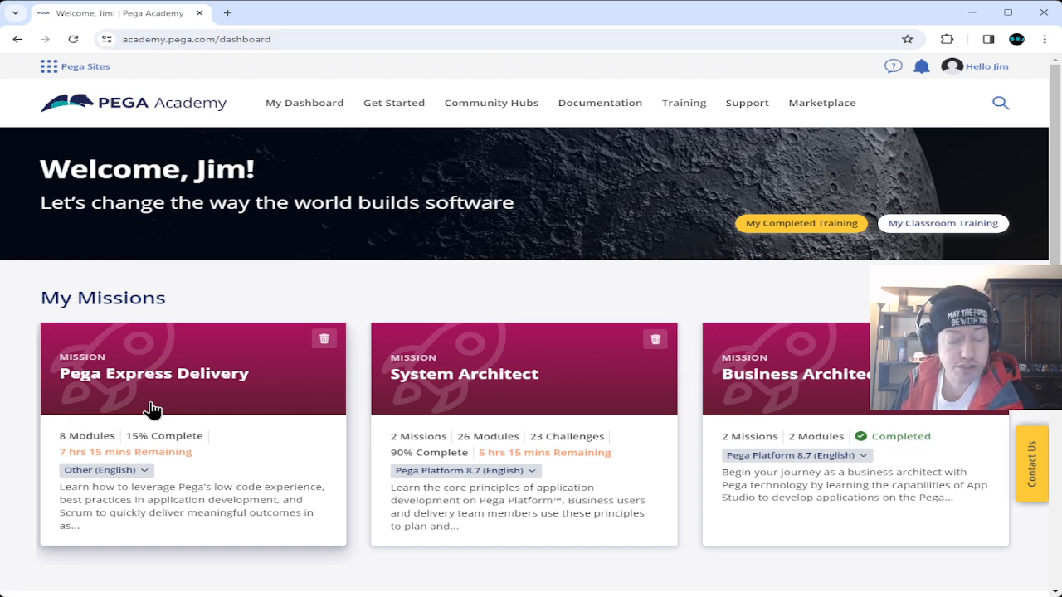
# Open the System Architect mission and scroll its modules down to the Localizing a UI form challenge.
pyautogui.click(506, 390)
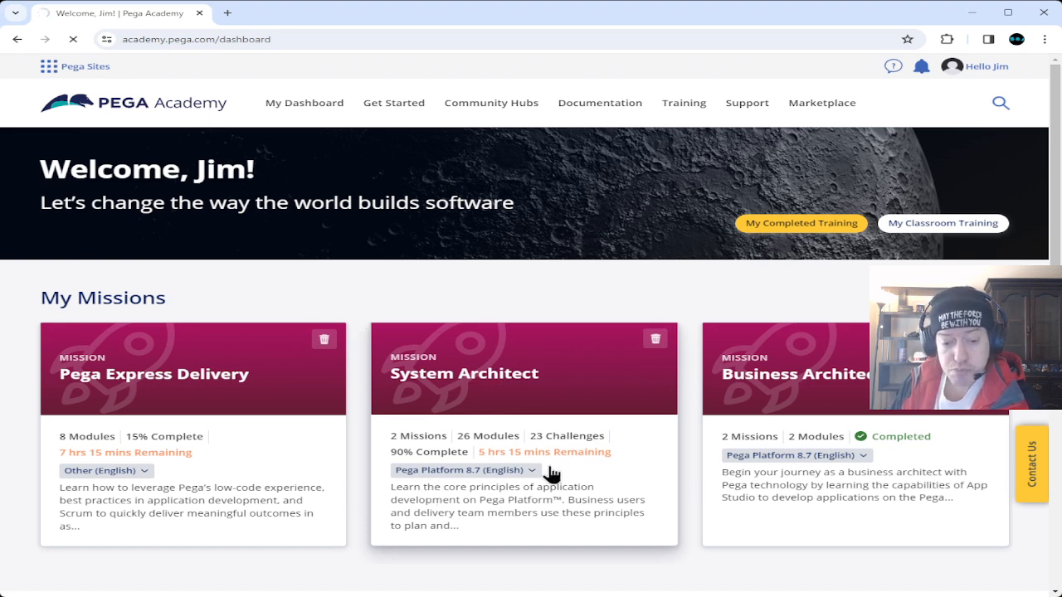
pyautogui.scroll(-3, 29, 398)
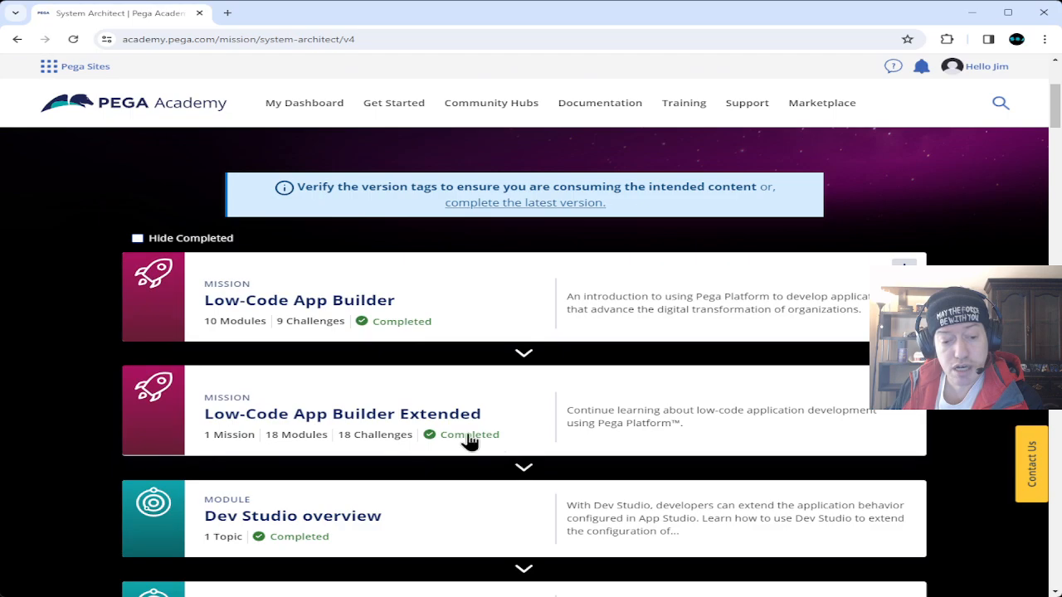
pyautogui.scroll(-2, 342, 423)
pyautogui.scroll(-20, 342, 423)
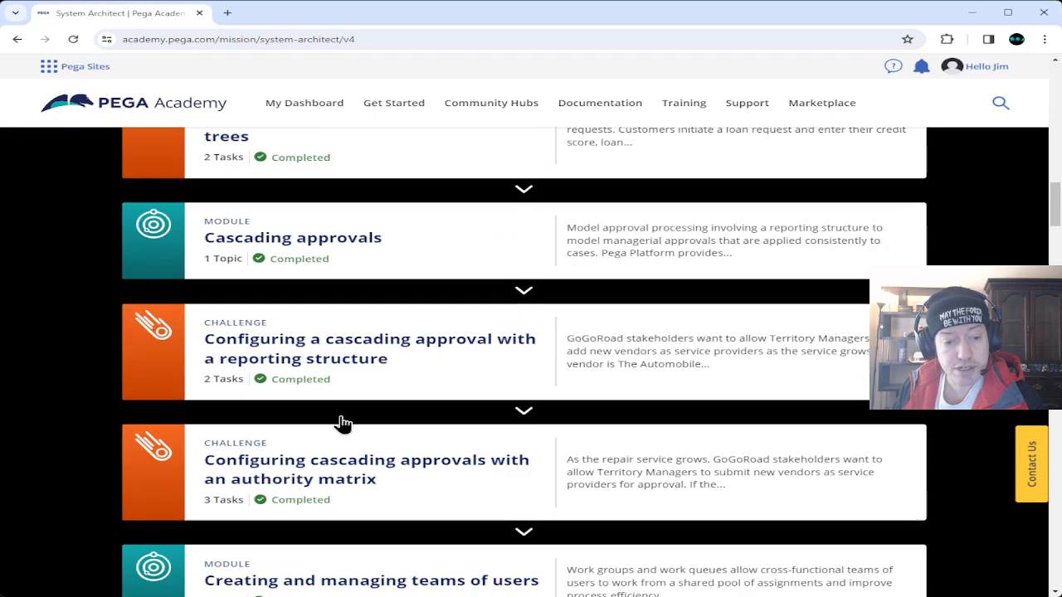
pyautogui.scroll(-5, 342, 423)
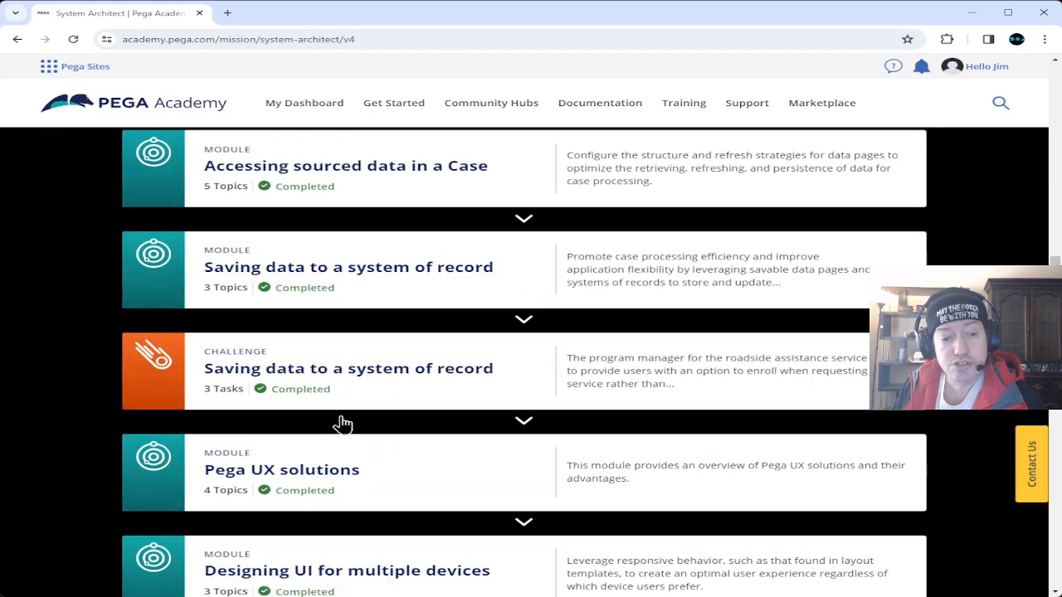
pyautogui.scroll(-9, 273, 400)
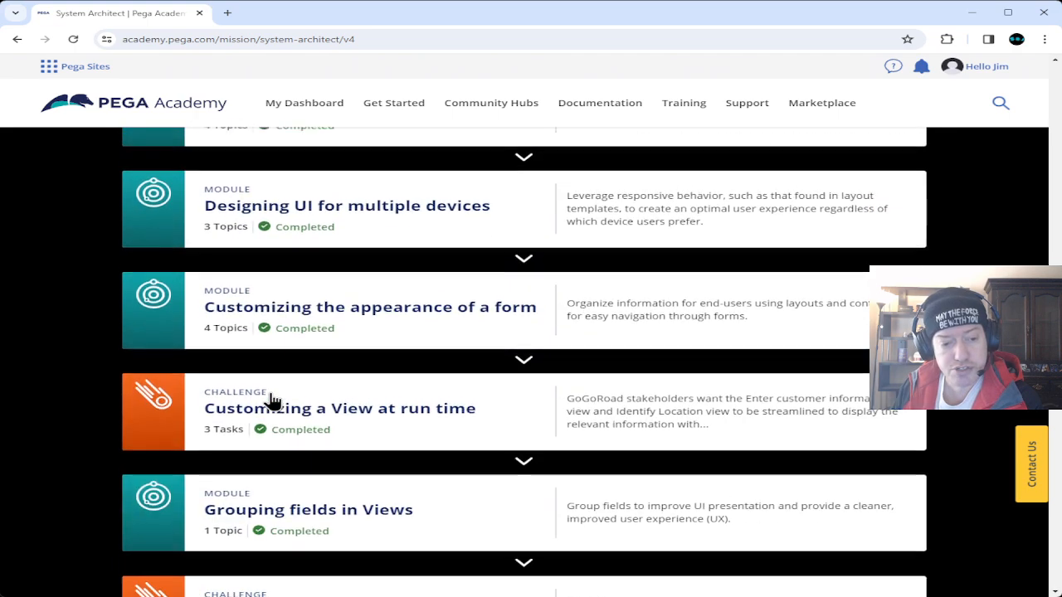
pyautogui.scroll(-7, 273, 400)
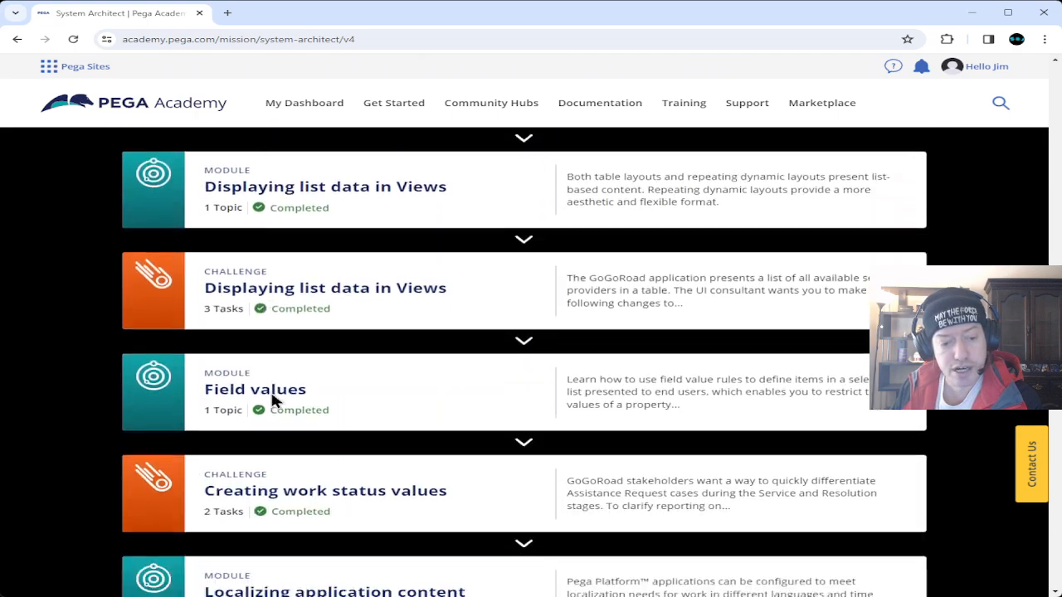
pyautogui.scroll(-1, 270, 403)
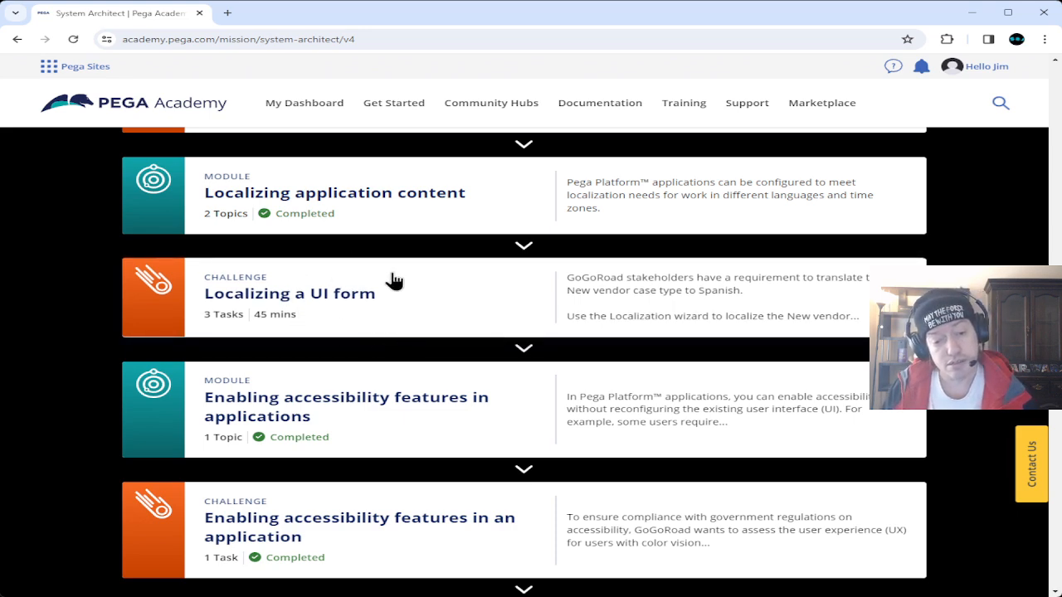
pyautogui.scroll(-5, 357, 332)
pyautogui.scroll(-15, 358, 325)
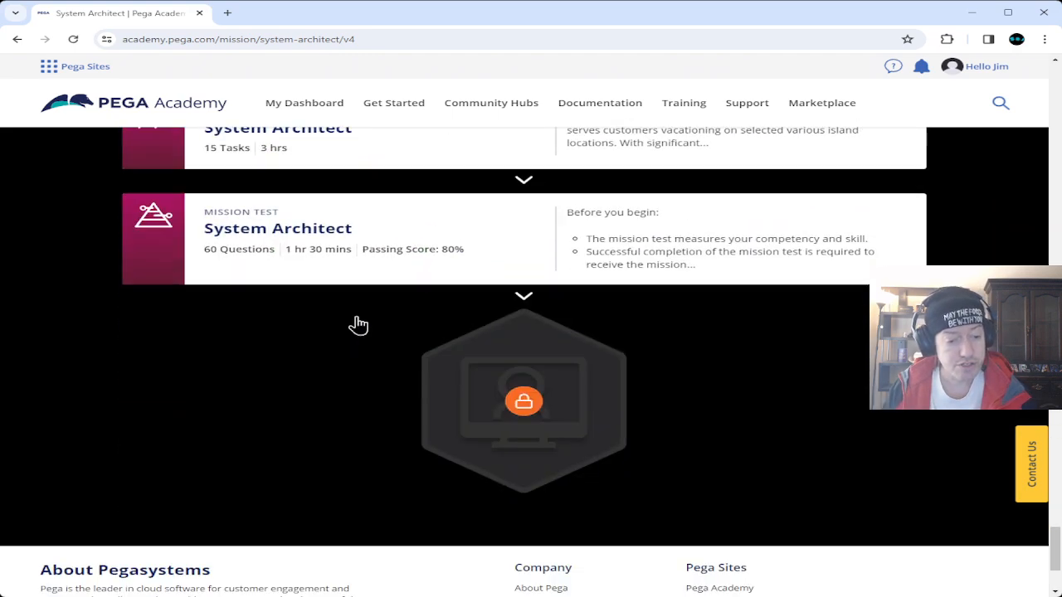
pyautogui.scroll(2, 359, 325)
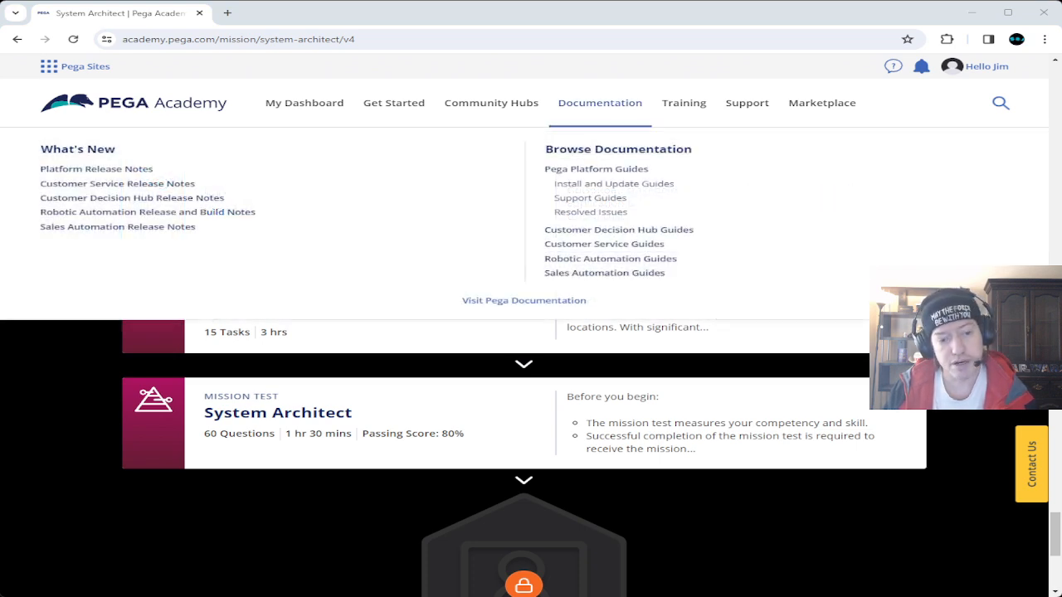
pyautogui.click(342, 365)
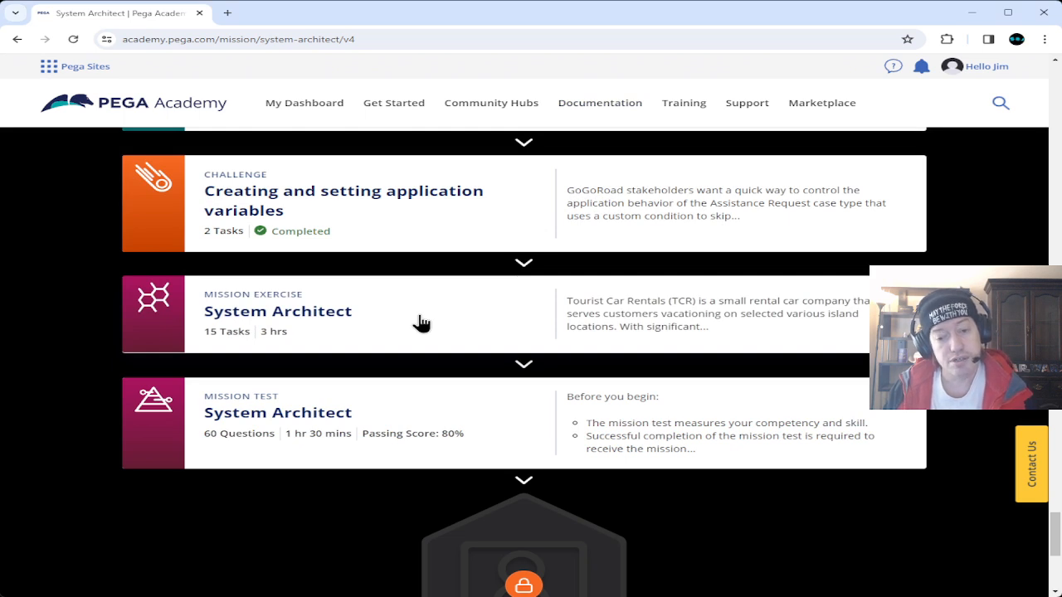
# Open the System Architect mission exercise showing the Rental Reservation scenario and US-2001.
pyautogui.click(348, 320)
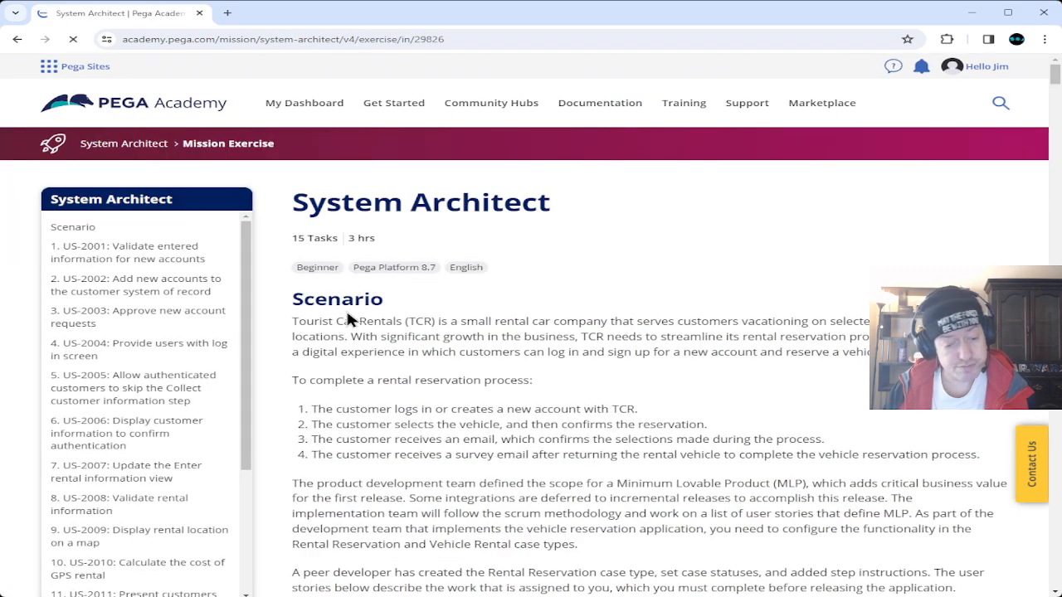
pyautogui.scroll(-5, 273, 323)
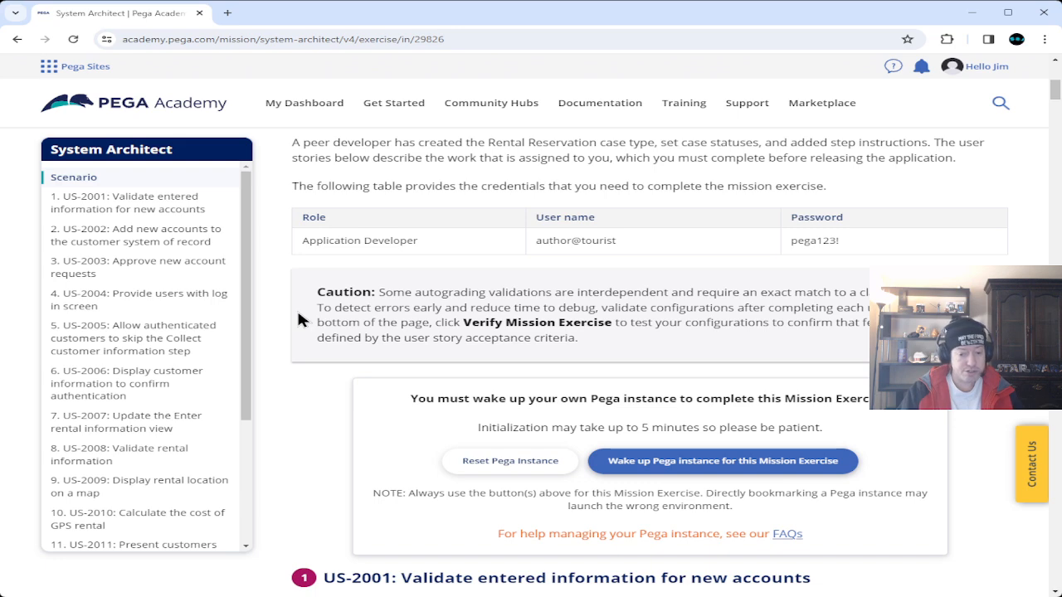
# Reset the mission's Pega Cloud instance and confirm the reset.
pyautogui.click(519, 463)
pyautogui.click(487, 377)
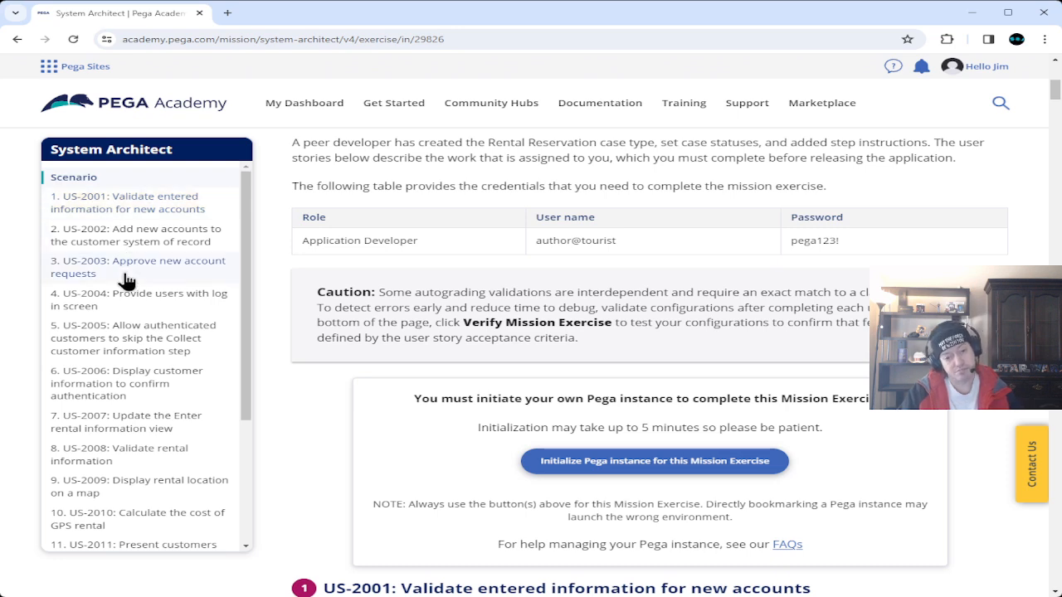
# Read the US-2001 description table and acceptance criteria while the fresh instance is prepared.
pyautogui.scroll(-15, 294, 317)
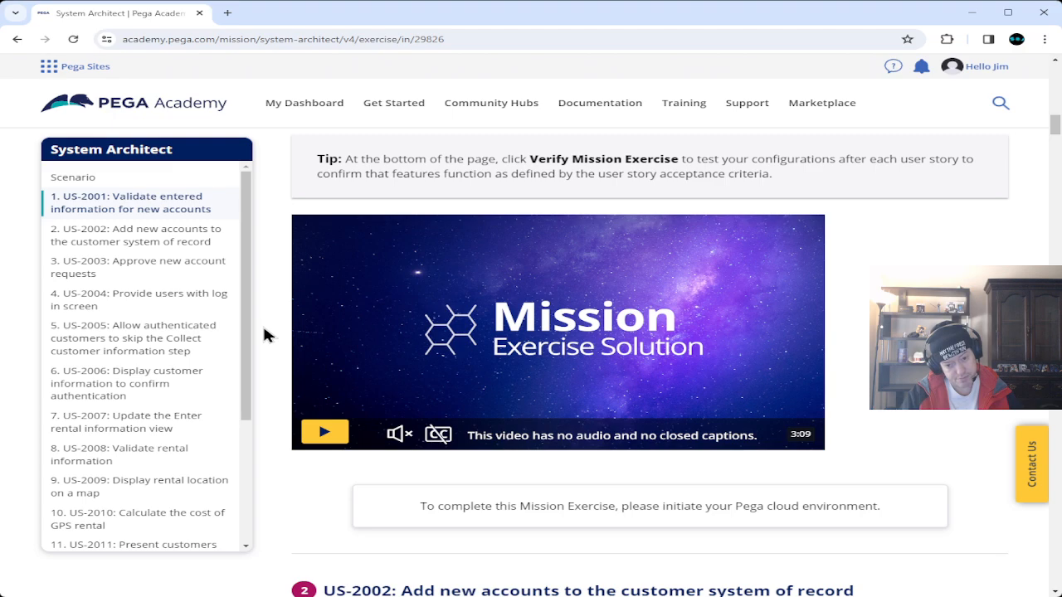
pyautogui.scroll(5, 264, 330)
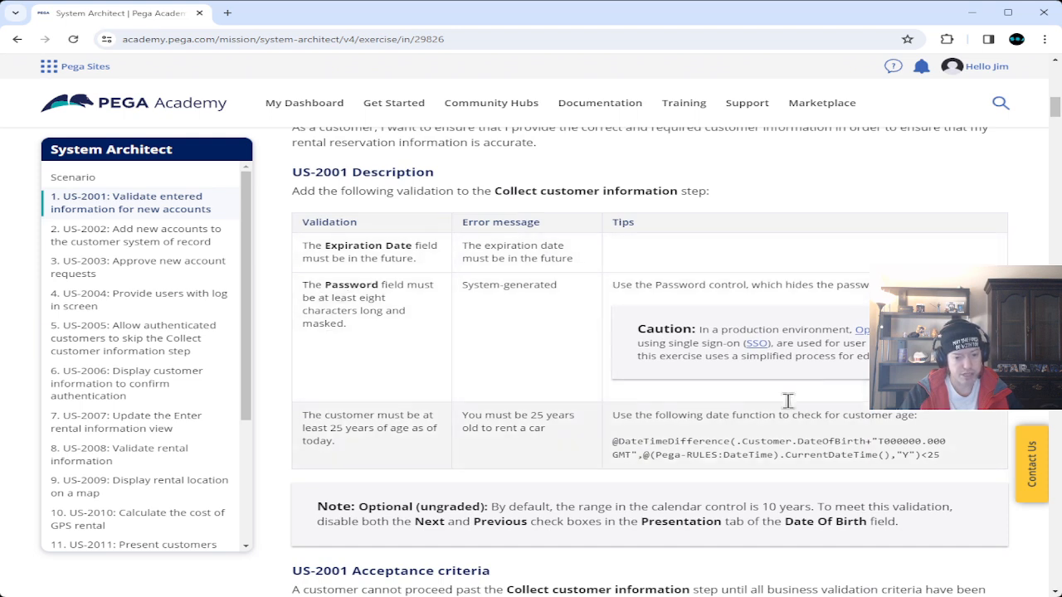
pyautogui.scroll(-1, 372, 385)
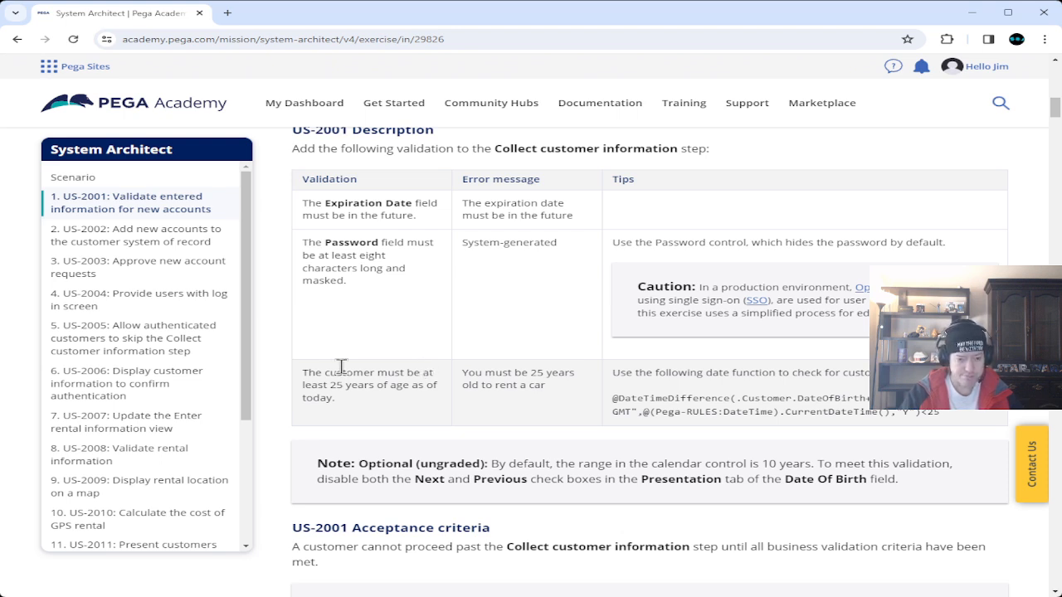
pyautogui.scroll(-7, 277, 300)
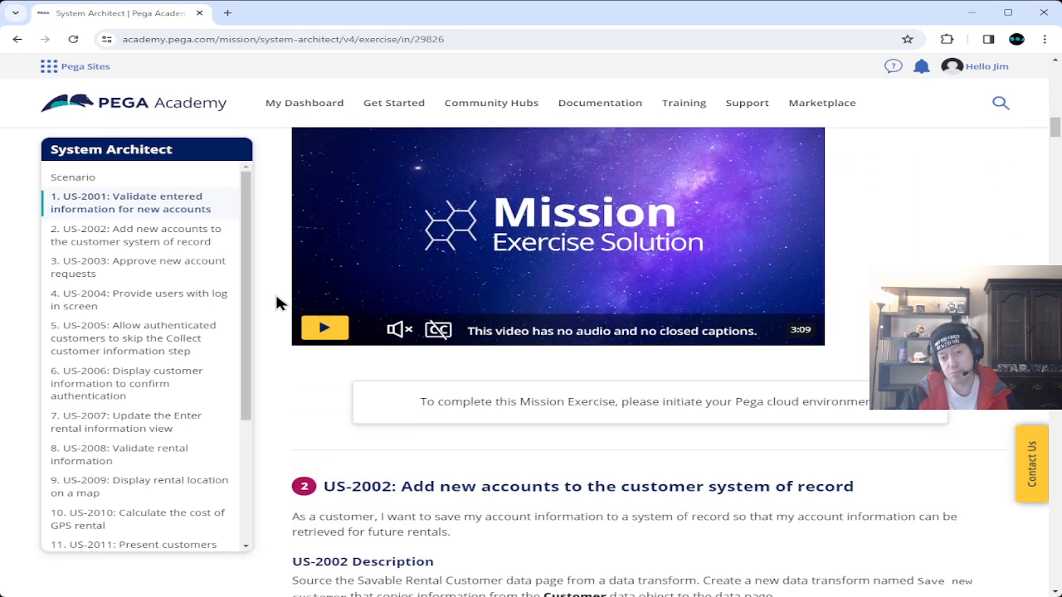
pyautogui.scroll(2, 277, 391)
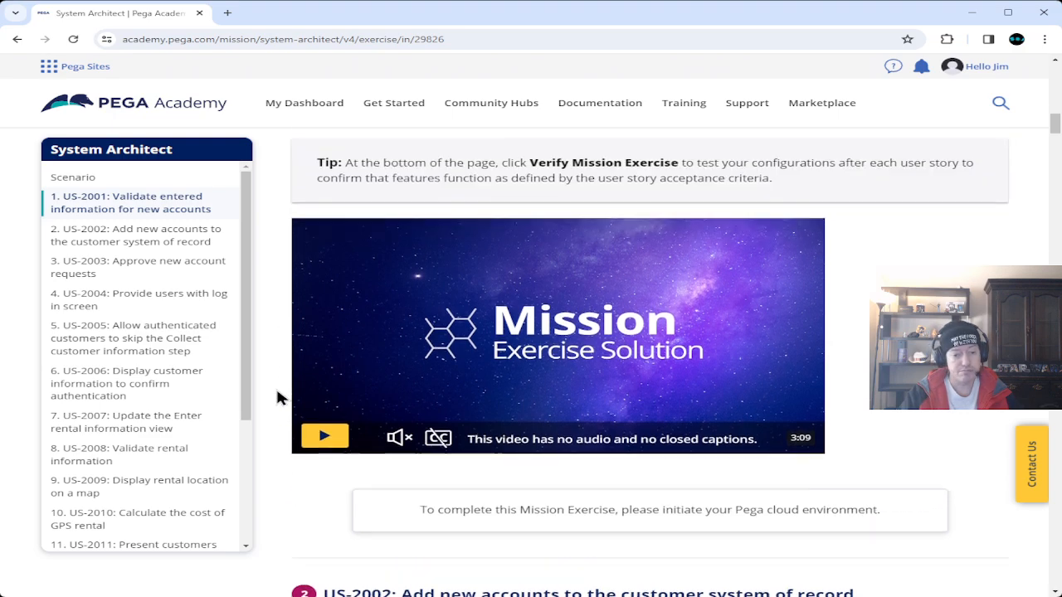
pyautogui.scroll(8, 277, 398)
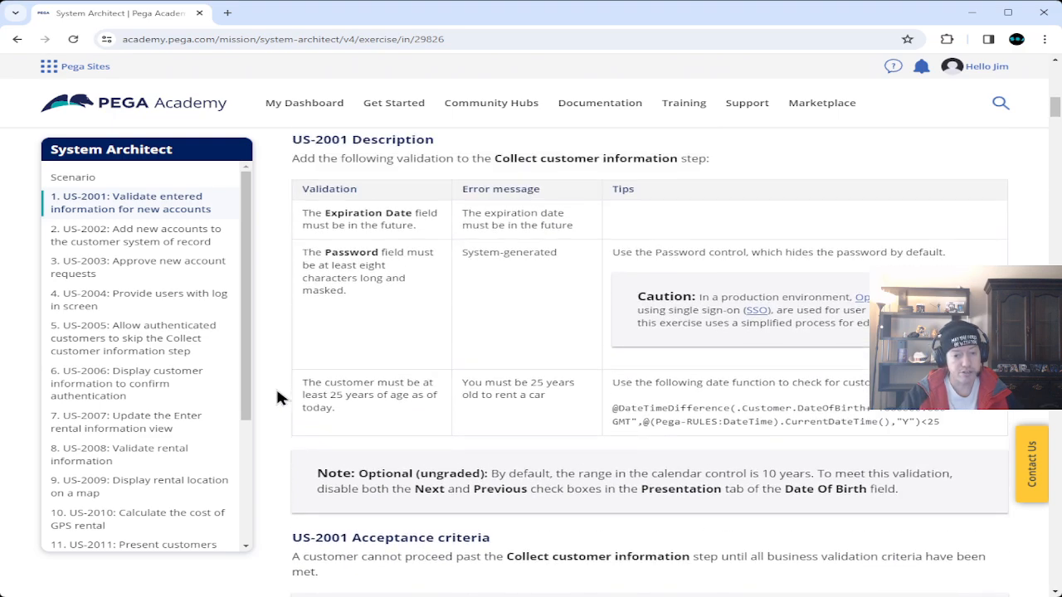
pyautogui.scroll(-5, 275, 386)
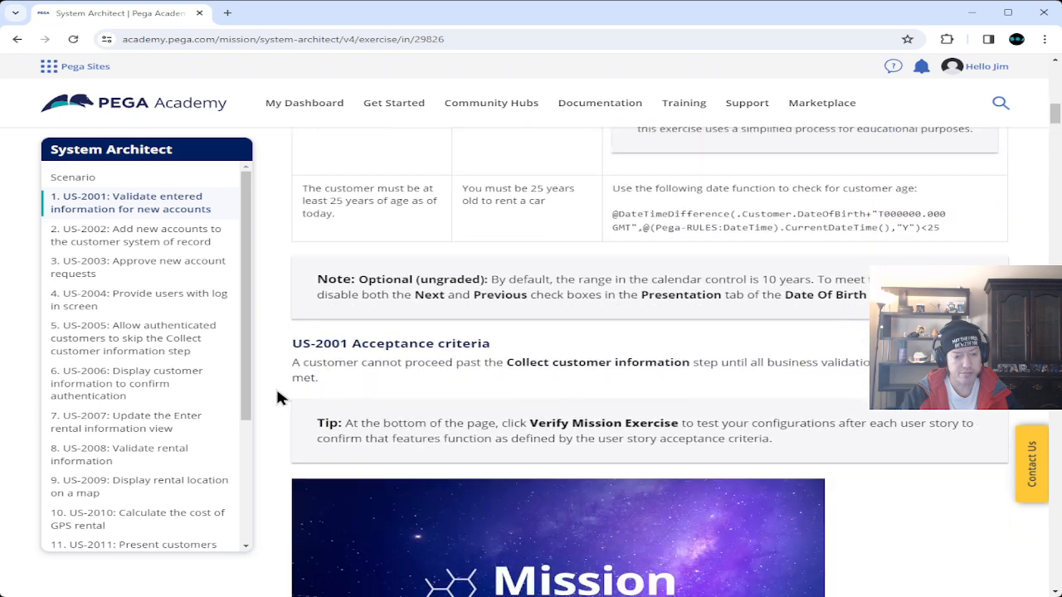
pyautogui.scroll(-4, 348, 311)
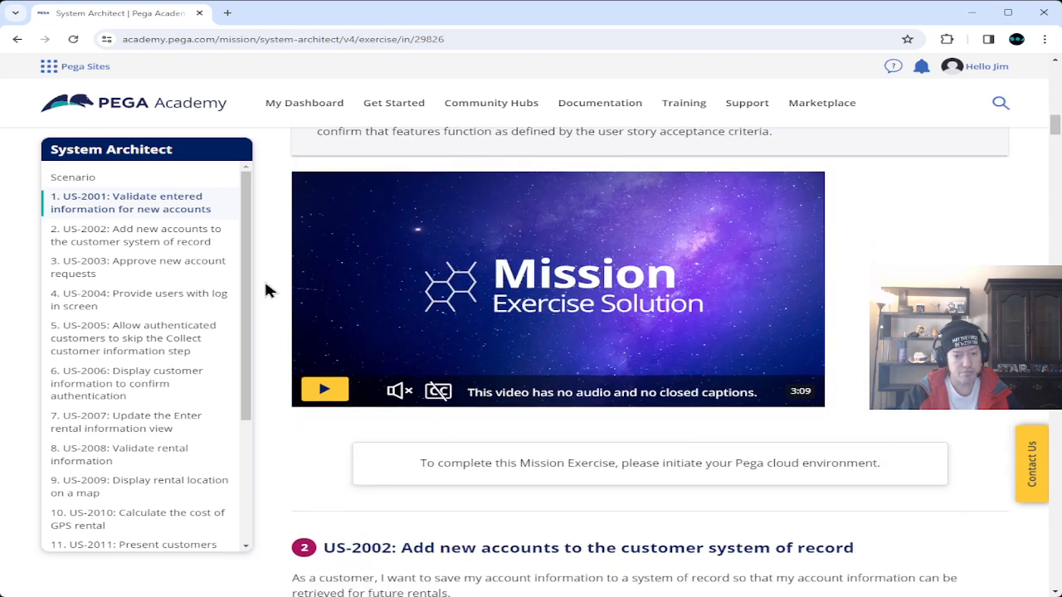
pyautogui.scroll(6, 275, 403)
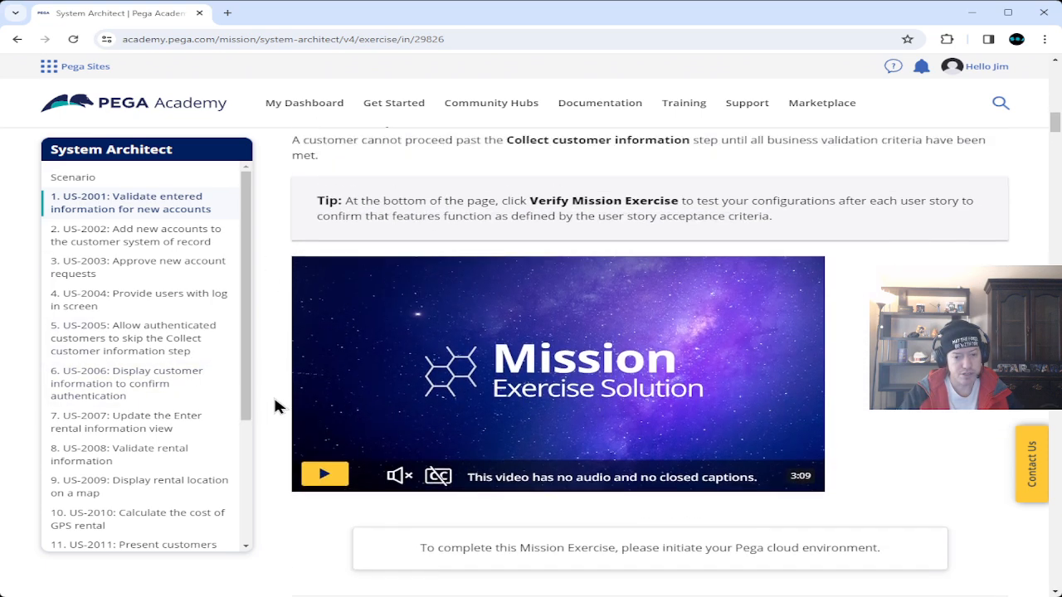
pyautogui.scroll(3, 276, 405)
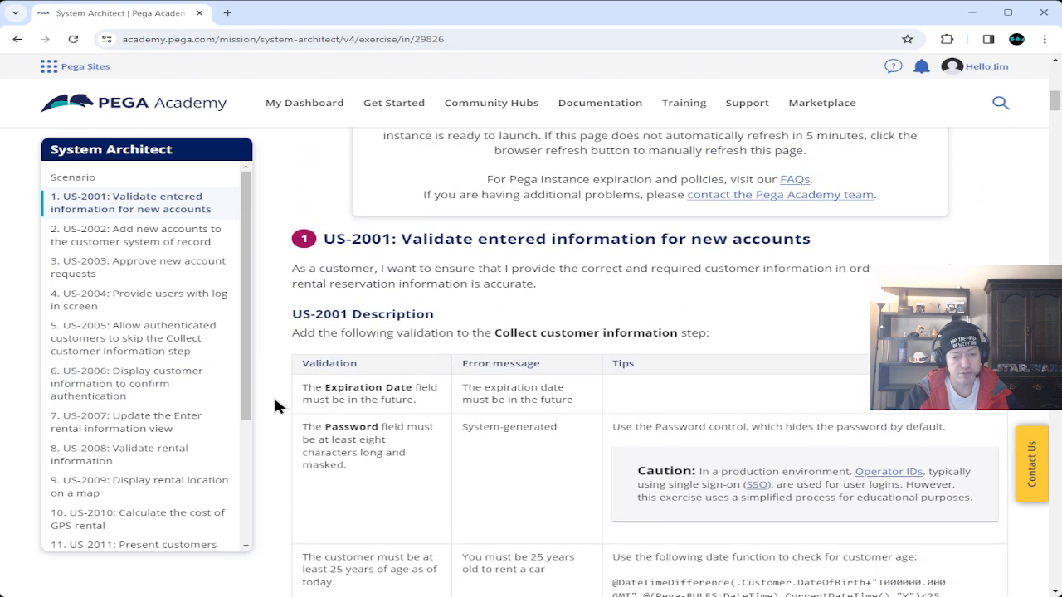
pyautogui.scroll(-1, 277, 405)
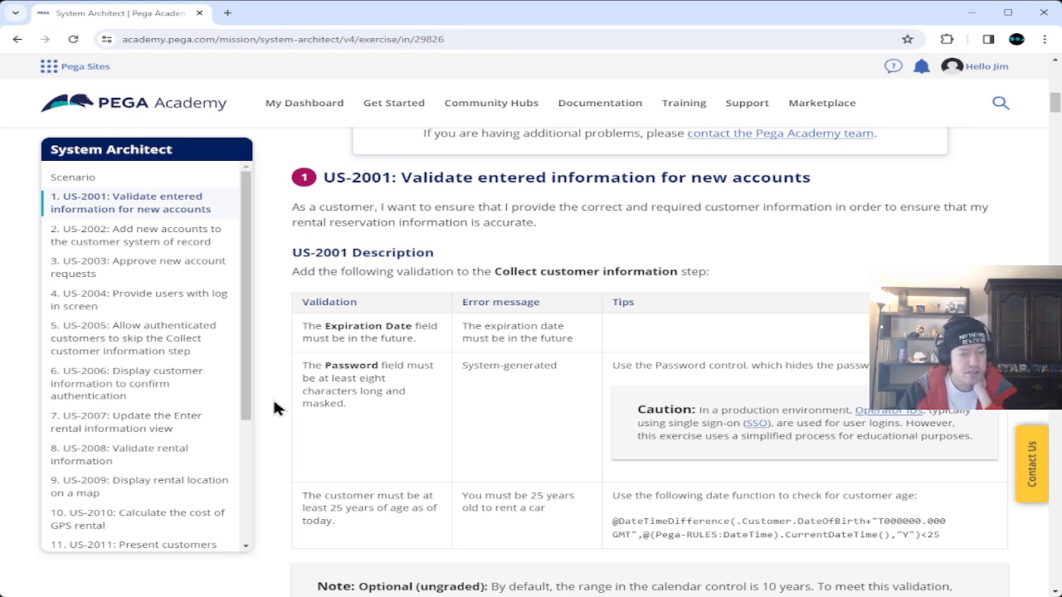
pyautogui.scroll(3, 275, 404)
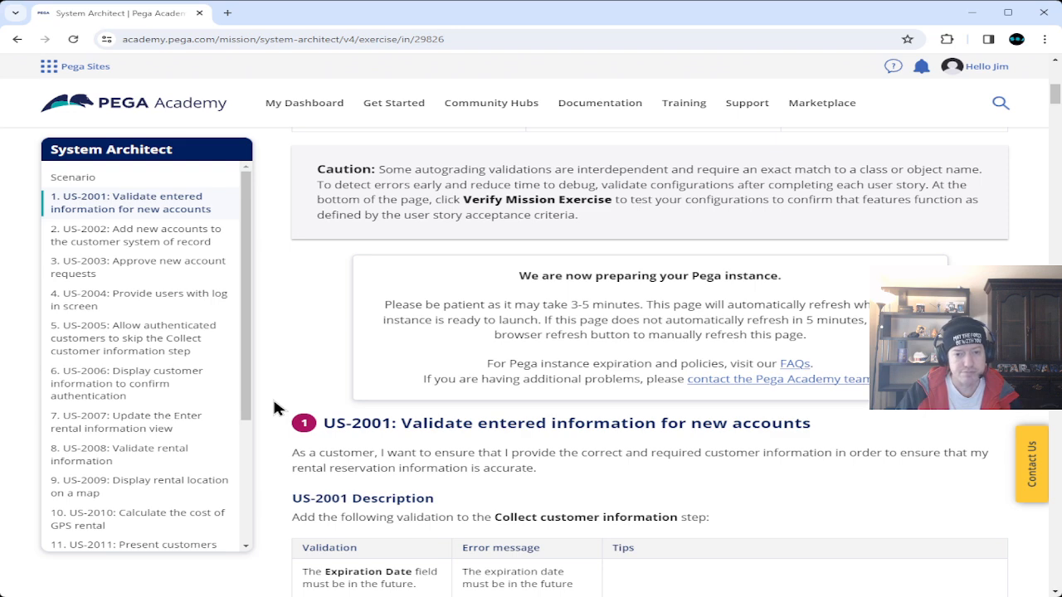
pyautogui.scroll(2, 277, 409)
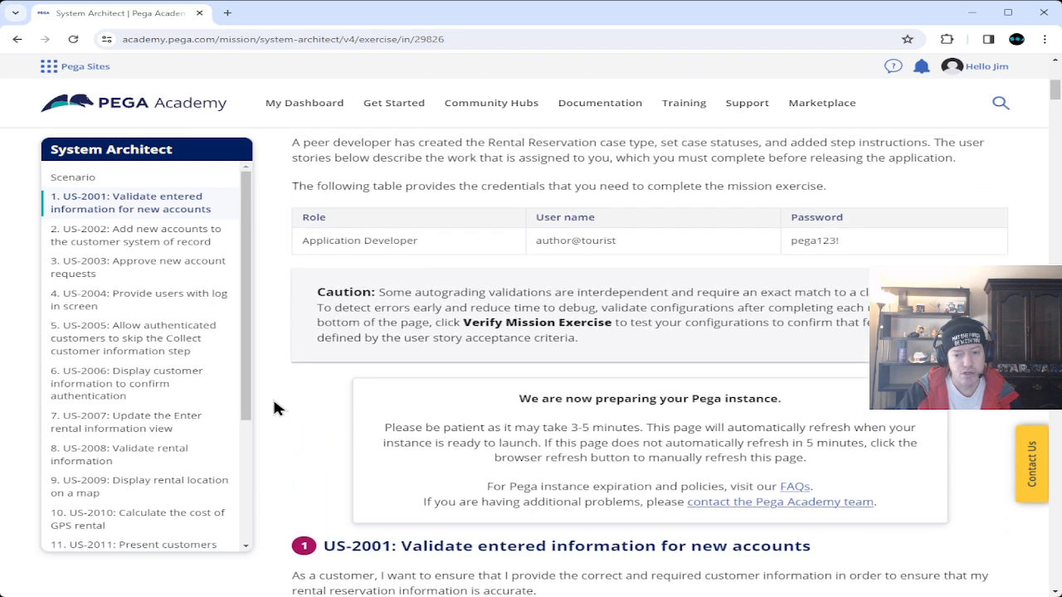
pyautogui.scroll(1, 277, 408)
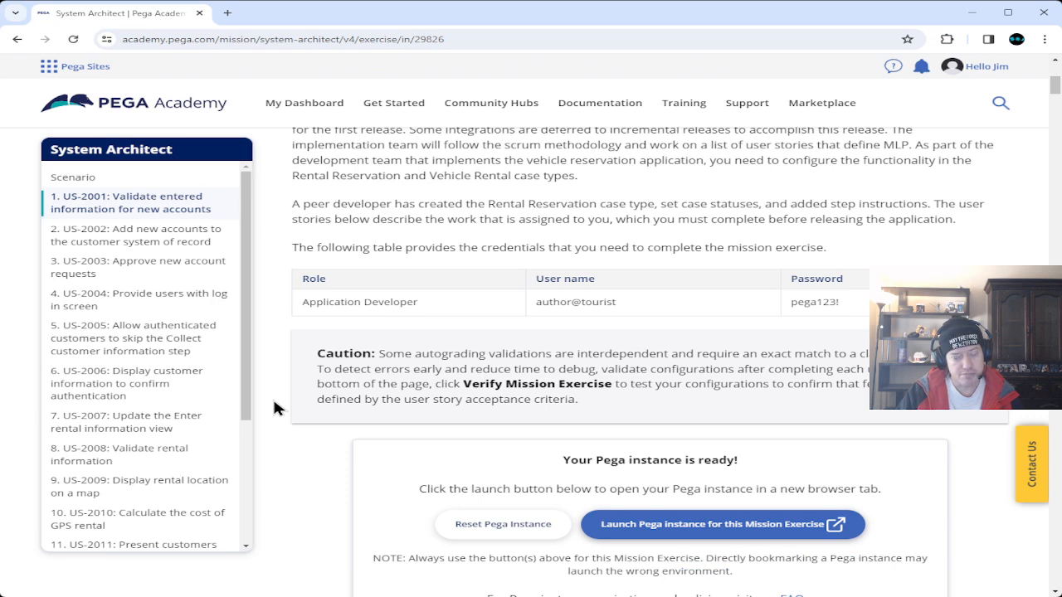
pyautogui.scroll(-8, 275, 407)
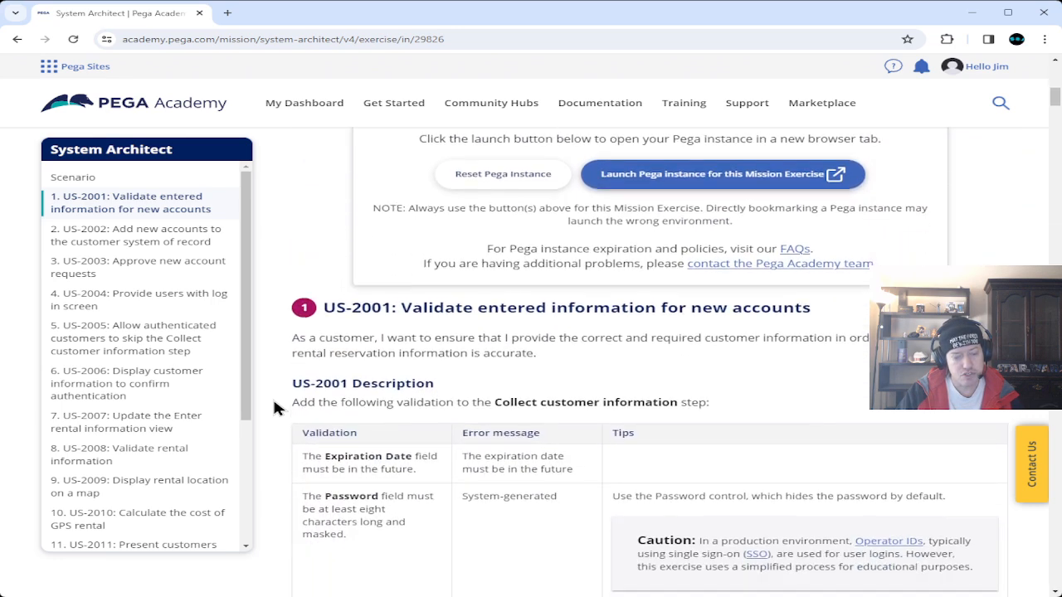
pyautogui.scroll(8, 276, 407)
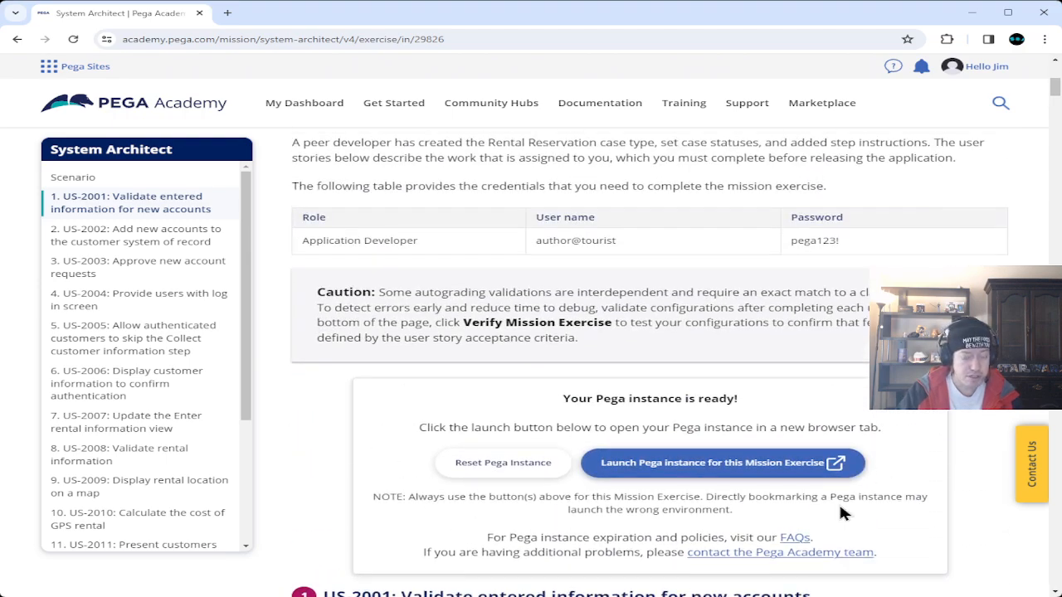
pyautogui.scroll(-10, 276, 357)
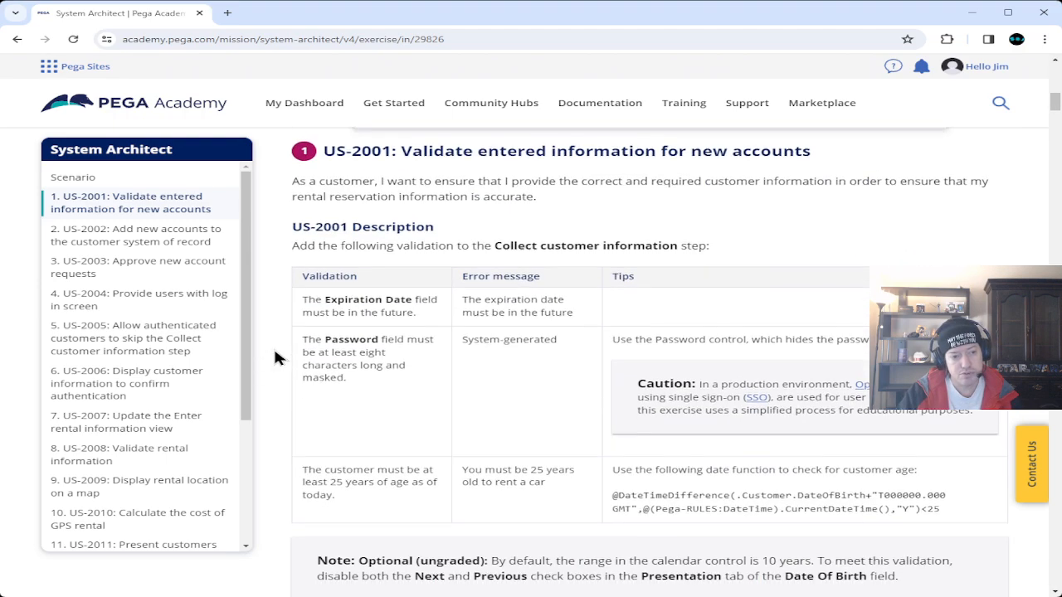
pyautogui.scroll(-20, 276, 357)
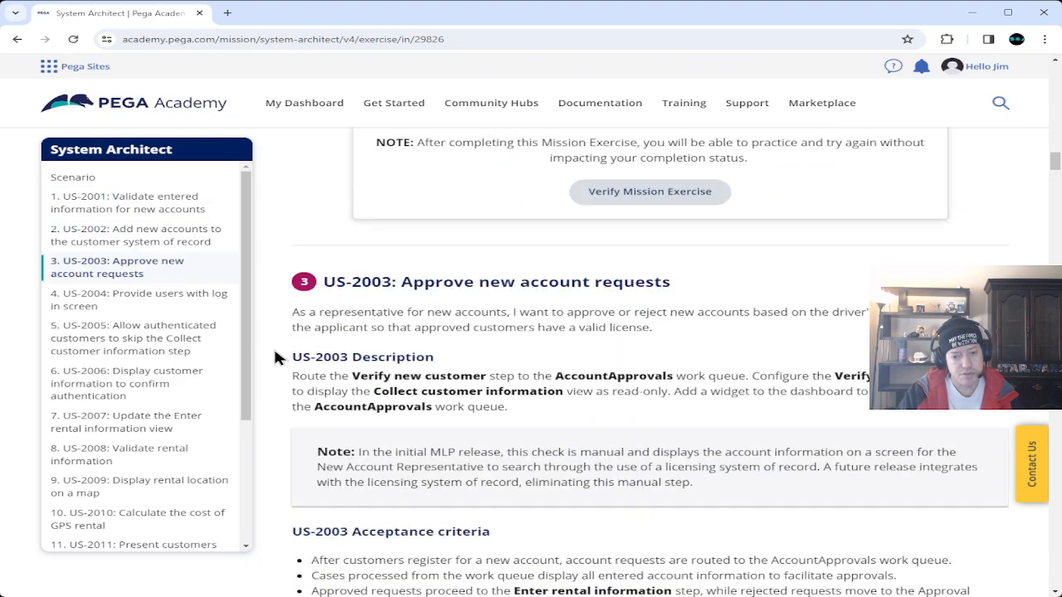
pyautogui.scroll(-20, 277, 357)
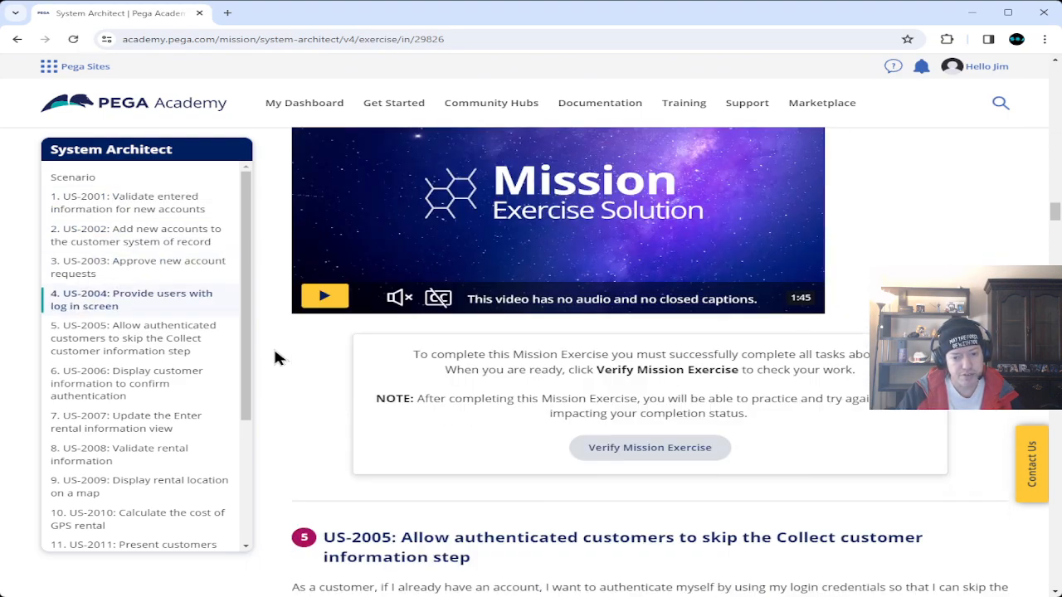
pyautogui.scroll(-20, 276, 356)
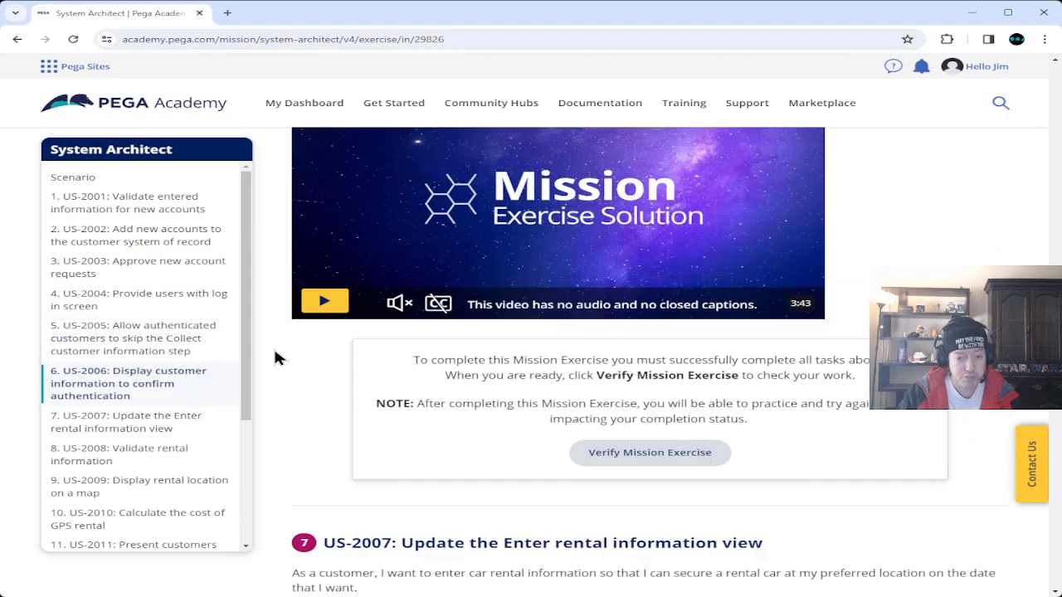
pyautogui.scroll(-20, 277, 356)
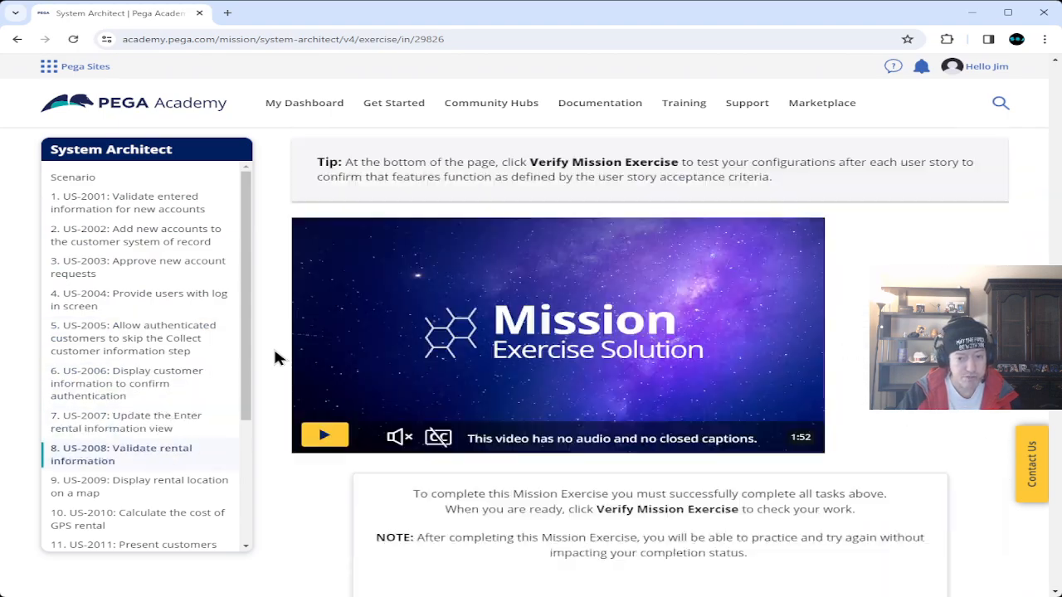
pyautogui.scroll(-5, 276, 357)
pyautogui.scroll(-5, 276, 356)
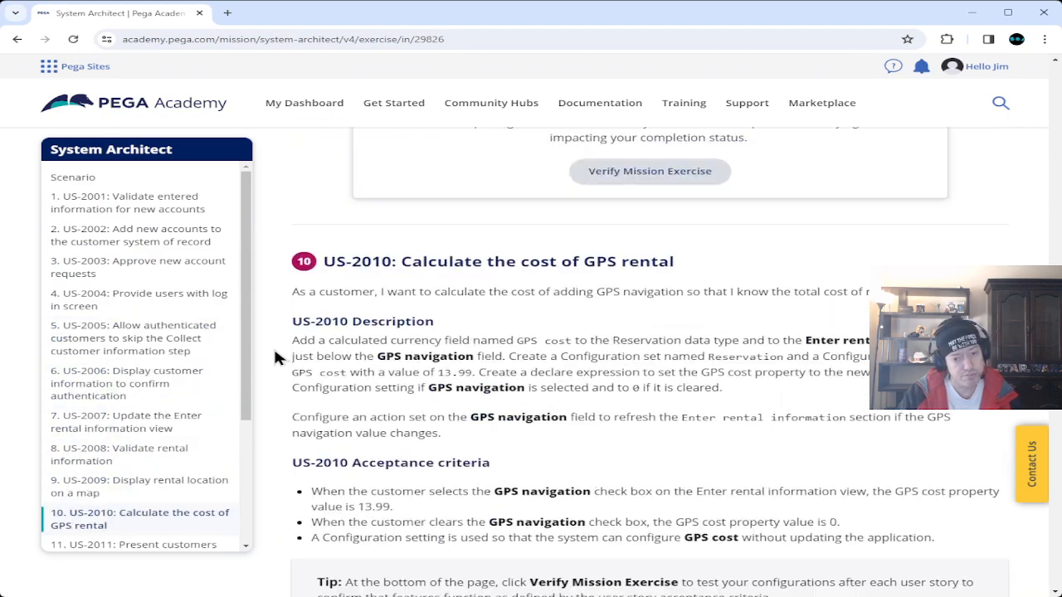
pyautogui.scroll(-12, 276, 357)
pyautogui.scroll(-15, 276, 357)
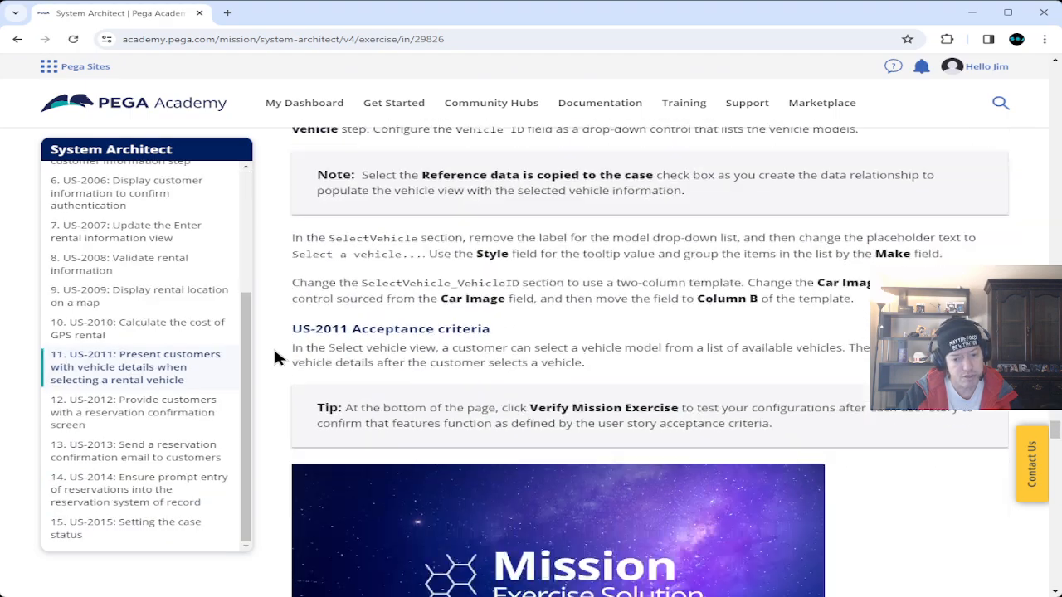
pyautogui.scroll(-15, 276, 355)
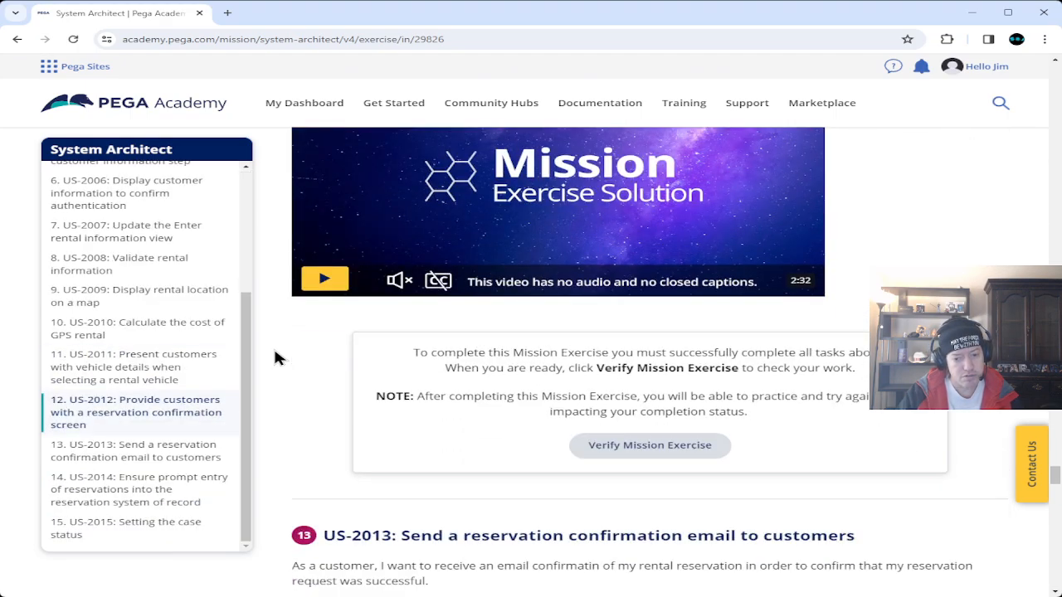
pyautogui.scroll(-15, 276, 357)
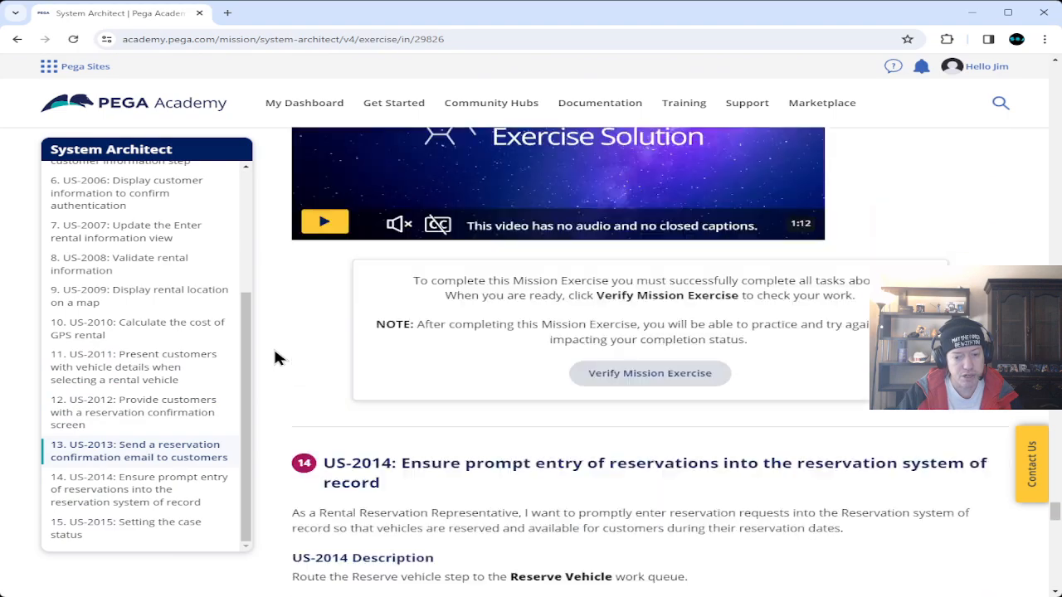
pyautogui.scroll(-15, 277, 356)
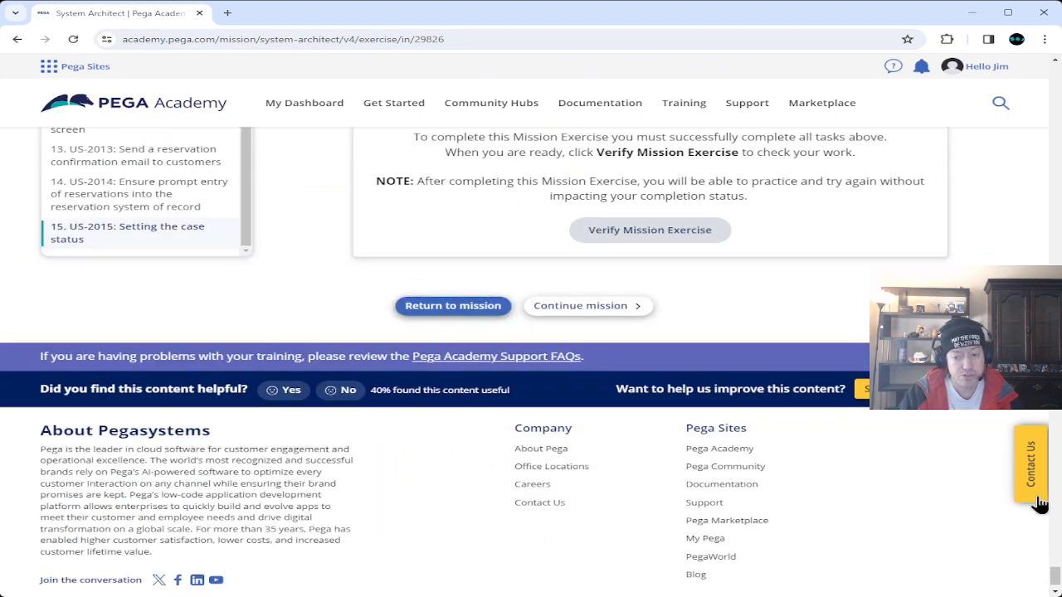
pyautogui.moveTo(1056, 581); pyautogui.dragTo(1057, 115)
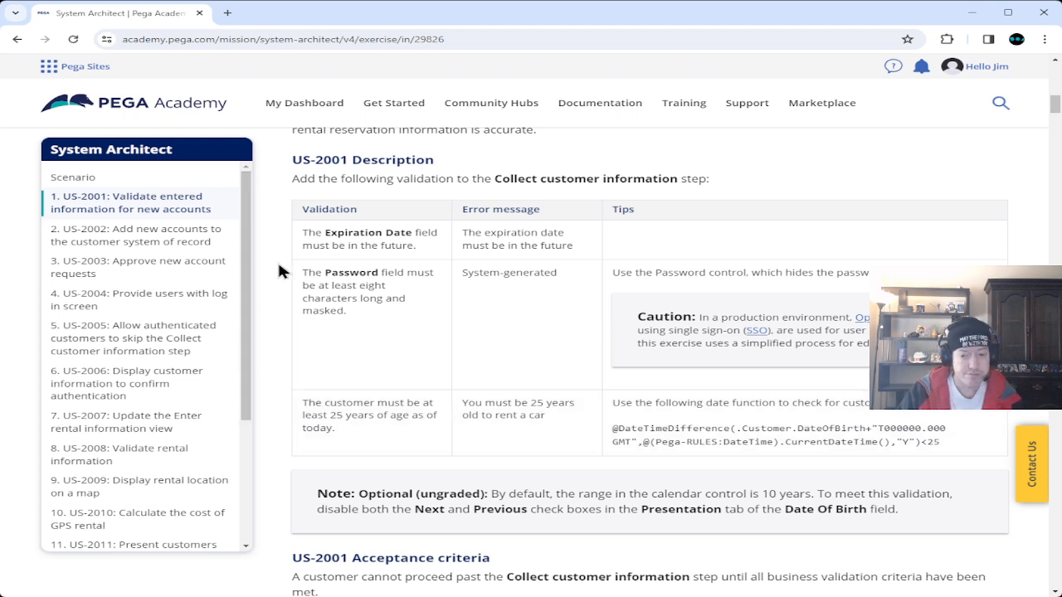
pyautogui.scroll(-6, 279, 271)
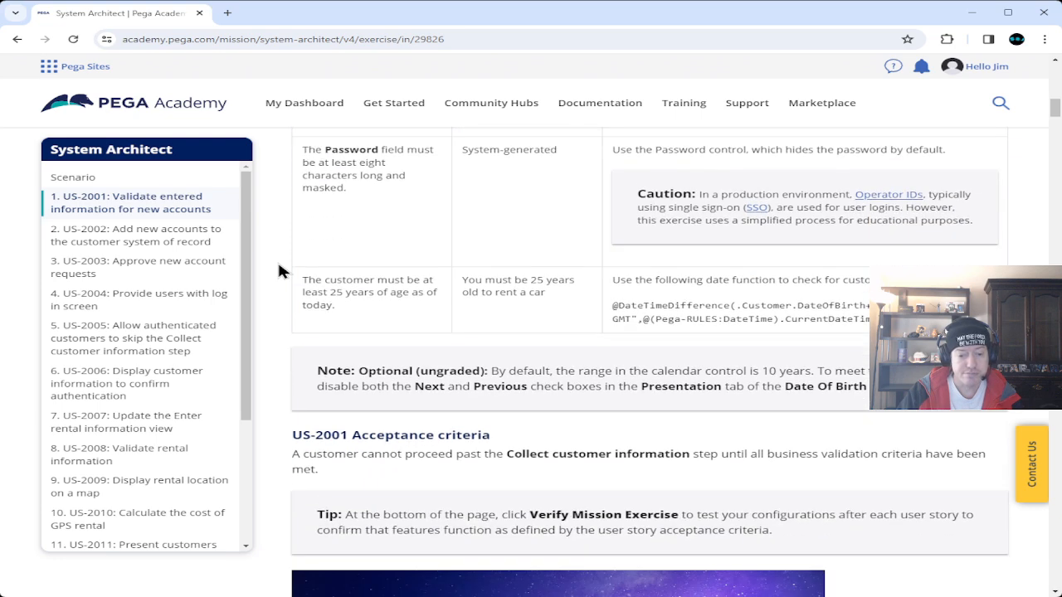
pyautogui.scroll(3, 279, 270)
pyautogui.scroll(4, 278, 271)
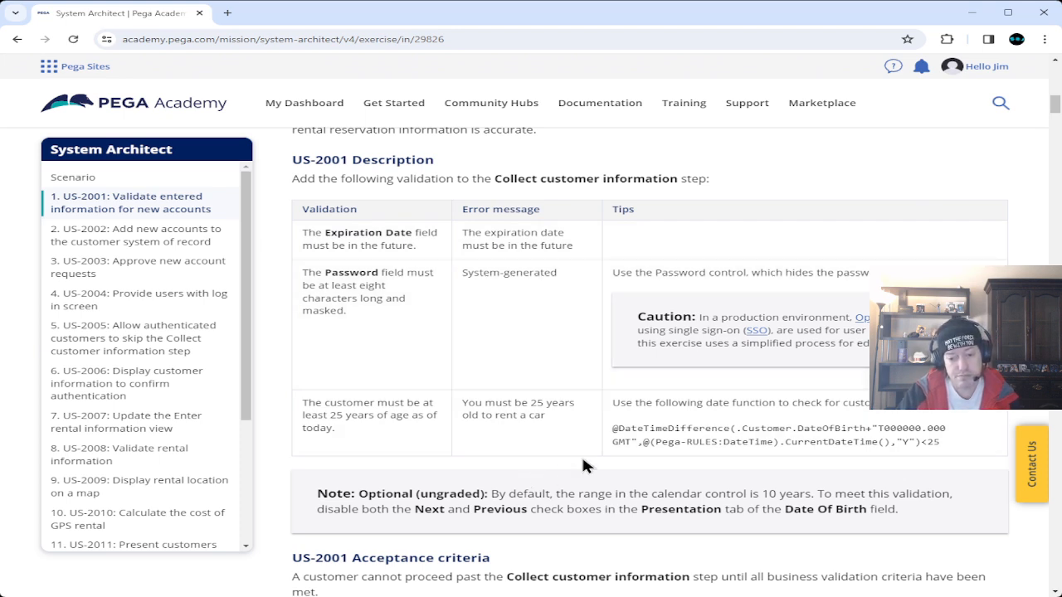
pyautogui.moveTo(613, 430); pyautogui.dragTo(946, 446)
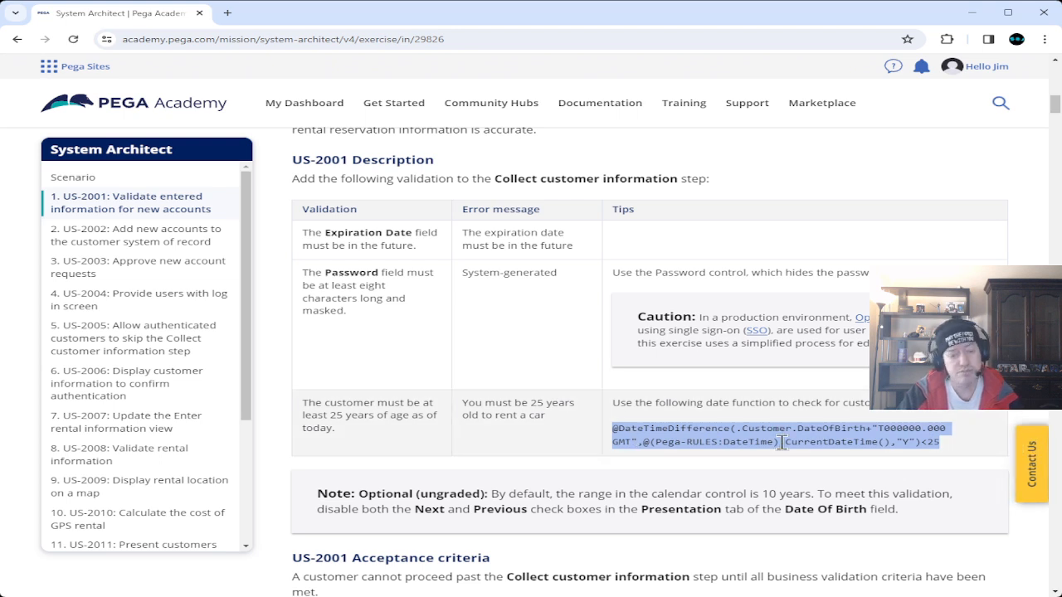
pyautogui.click(278, 290)
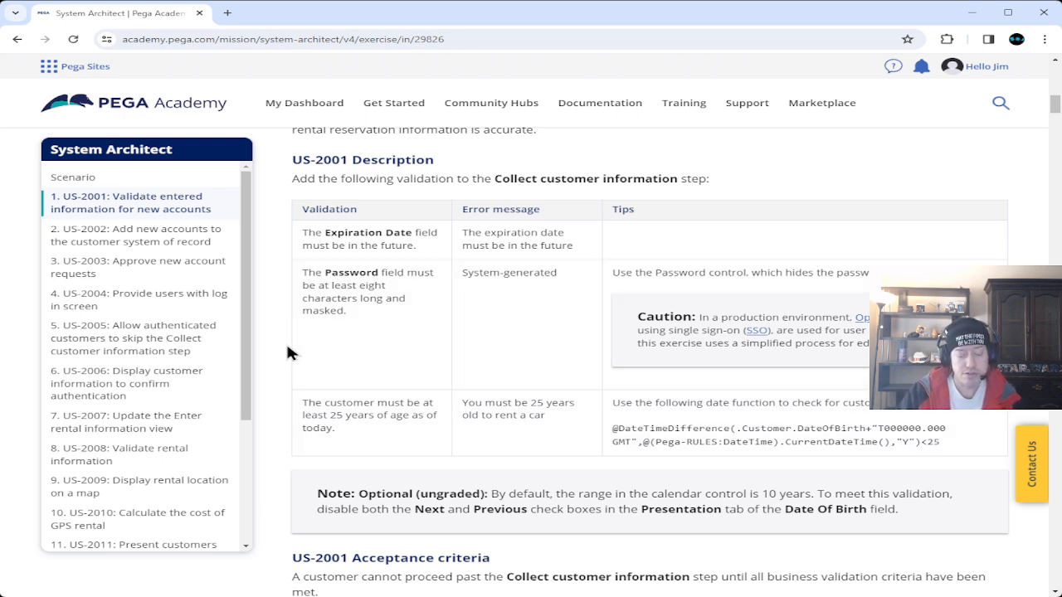
pyautogui.scroll(5, 287, 352)
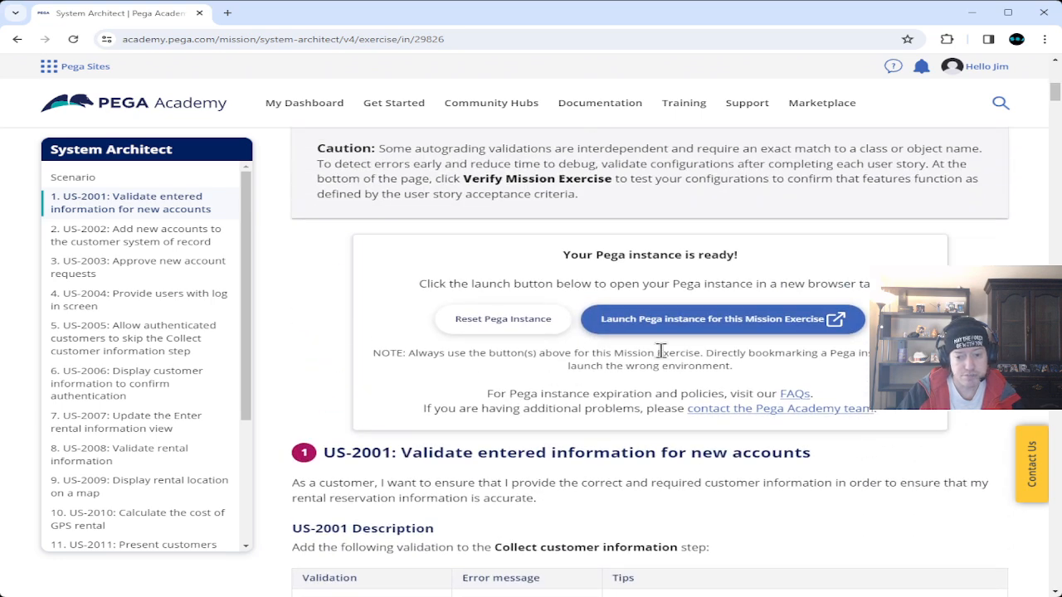
# Launch the mission's Pega instance in a new tab, then return to the System Architect tab.
pyautogui.click(737, 324)
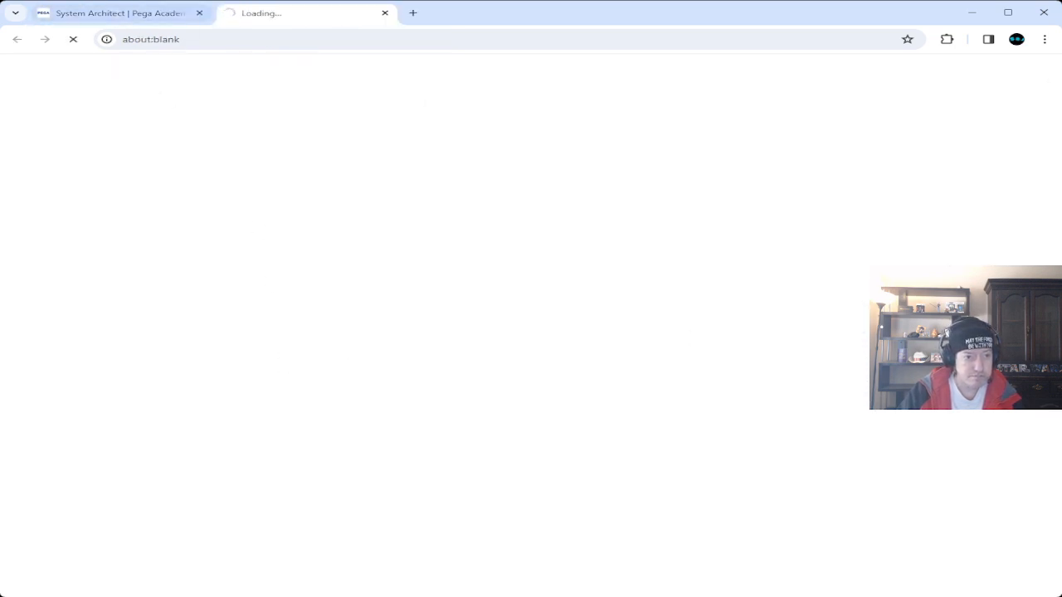
pyautogui.click(102, 15)
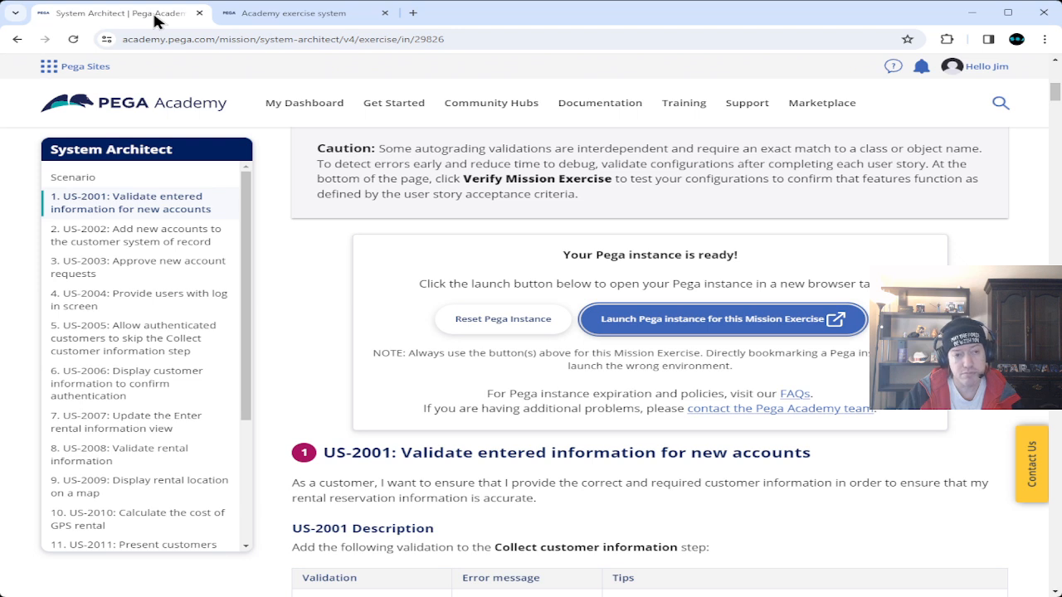
# Close the mission instructions tab and log in with the author user name and pasted password.
pyautogui.hotkey('ctrl', 'w')
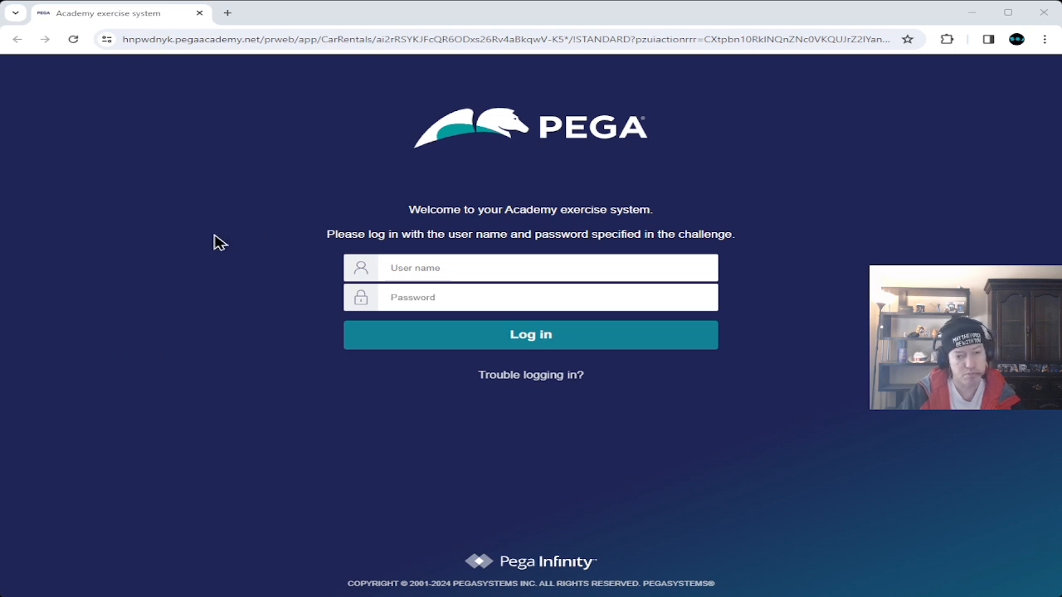
pyautogui.click(560, 307)
pyautogui.hotkey('ctrl', 'v')
pyautogui.click(538, 273)
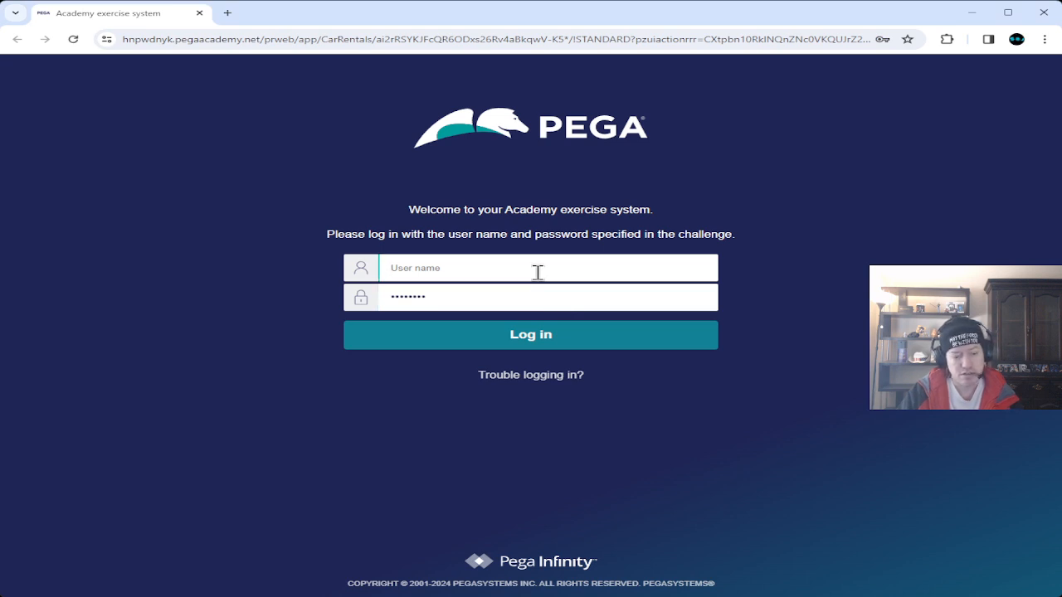
pyautogui.write('au')
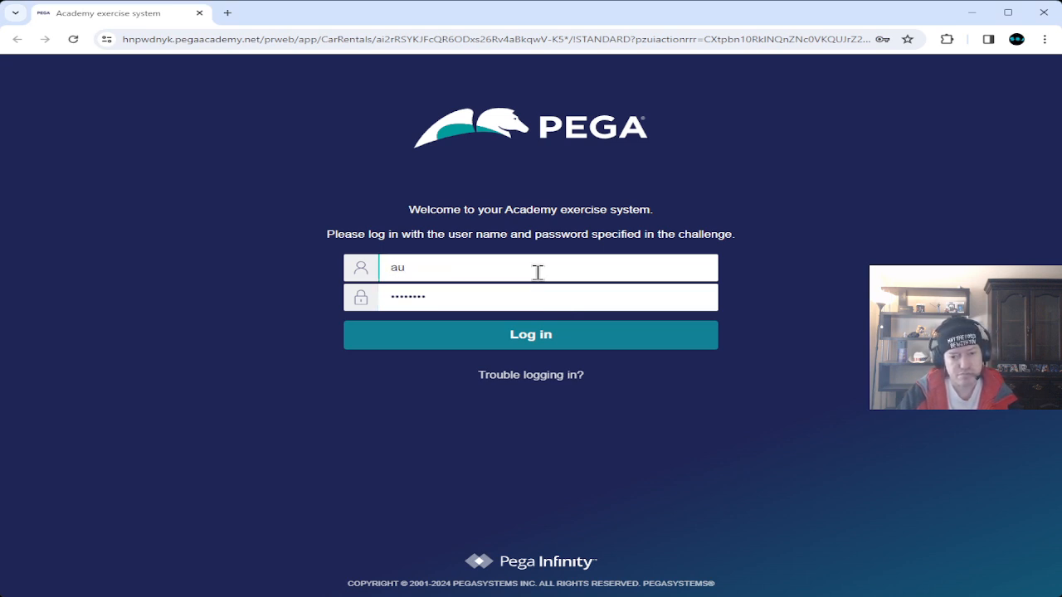
pyautogui.write('thor@tourist')
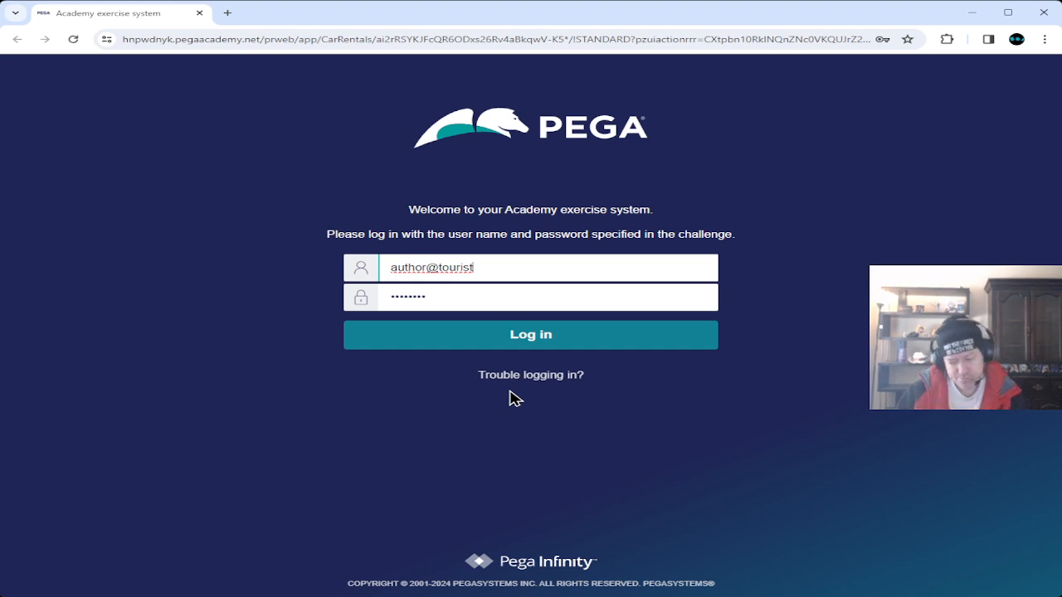
pyautogui.click(536, 341)
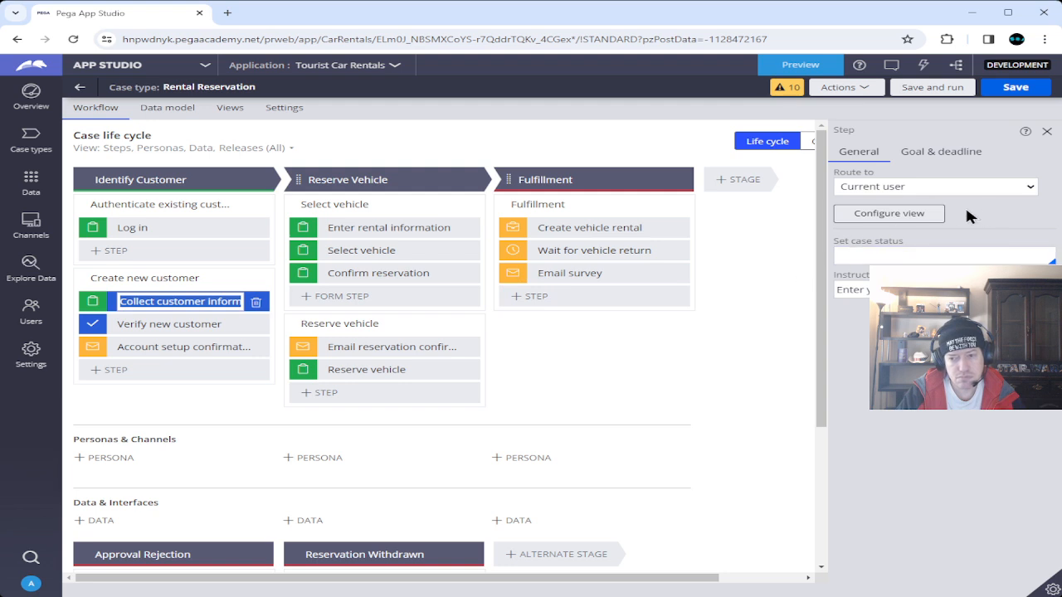
# Open the view configuration for the Collect customer information step in Rental Reservation.
pyautogui.click(889, 214)
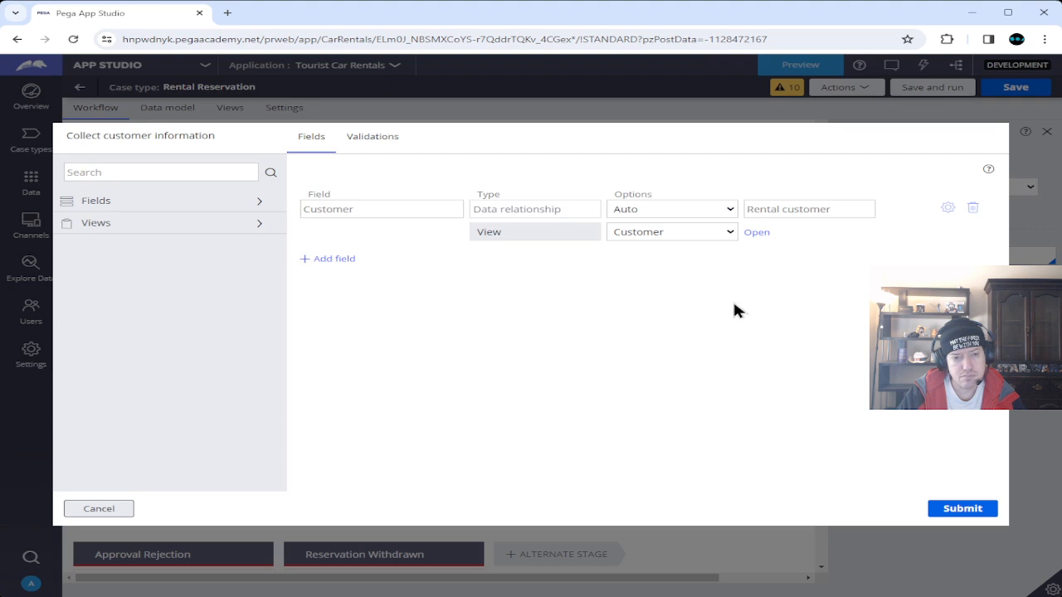
# Add a validation condition: Customer Expiration date is before Today.
pyautogui.click(359, 137)
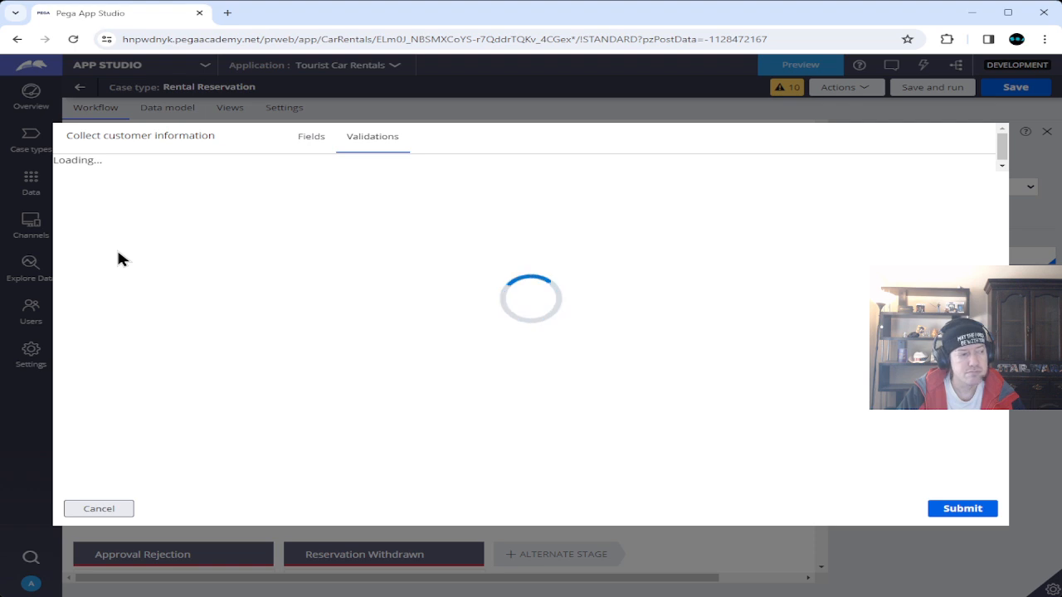
pyautogui.click(104, 240)
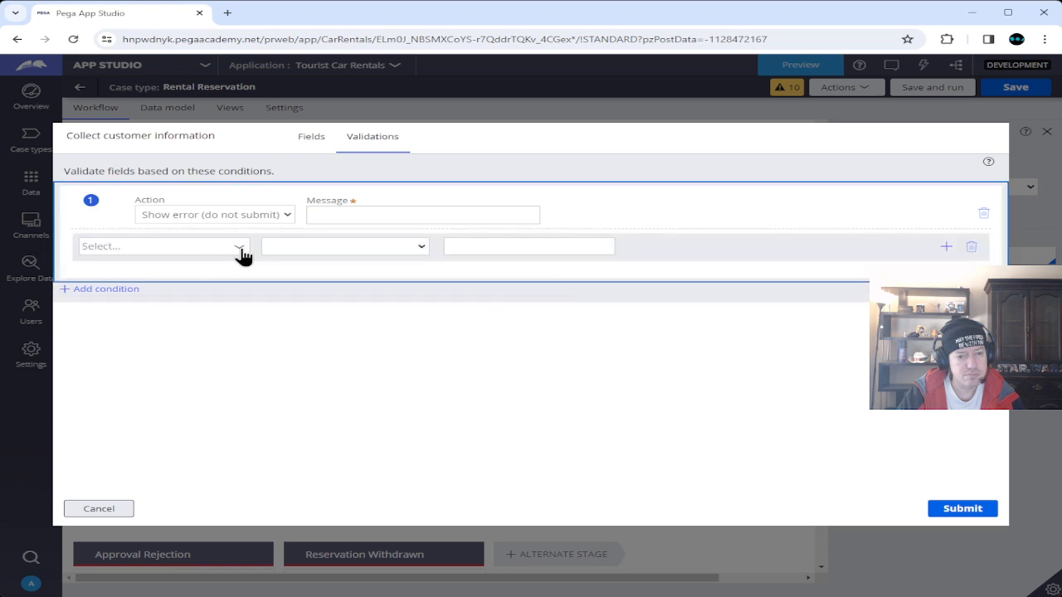
pyautogui.click(240, 249)
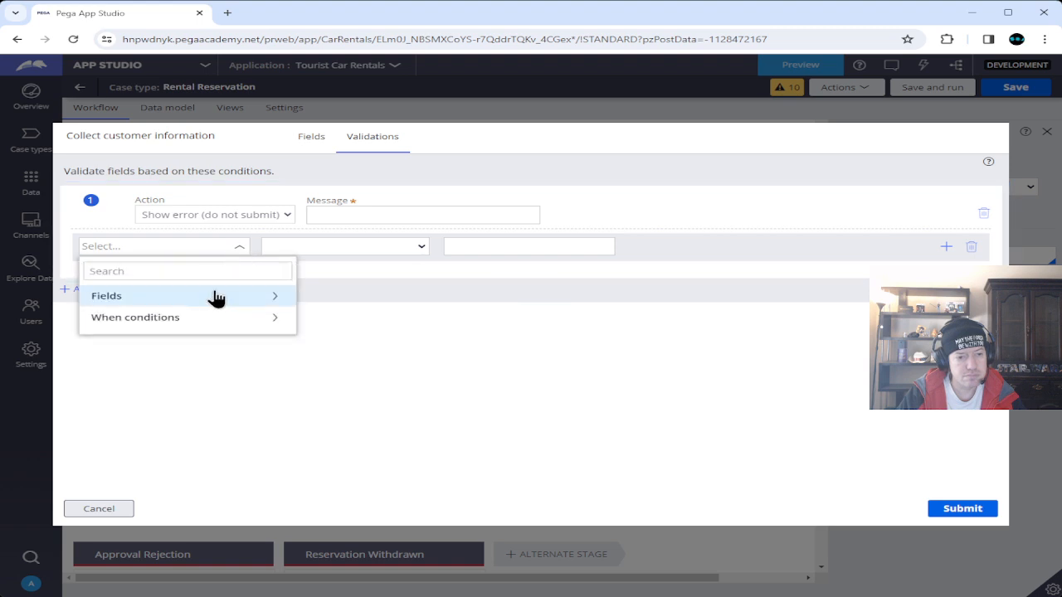
pyautogui.click(213, 297)
pyautogui.click(174, 446)
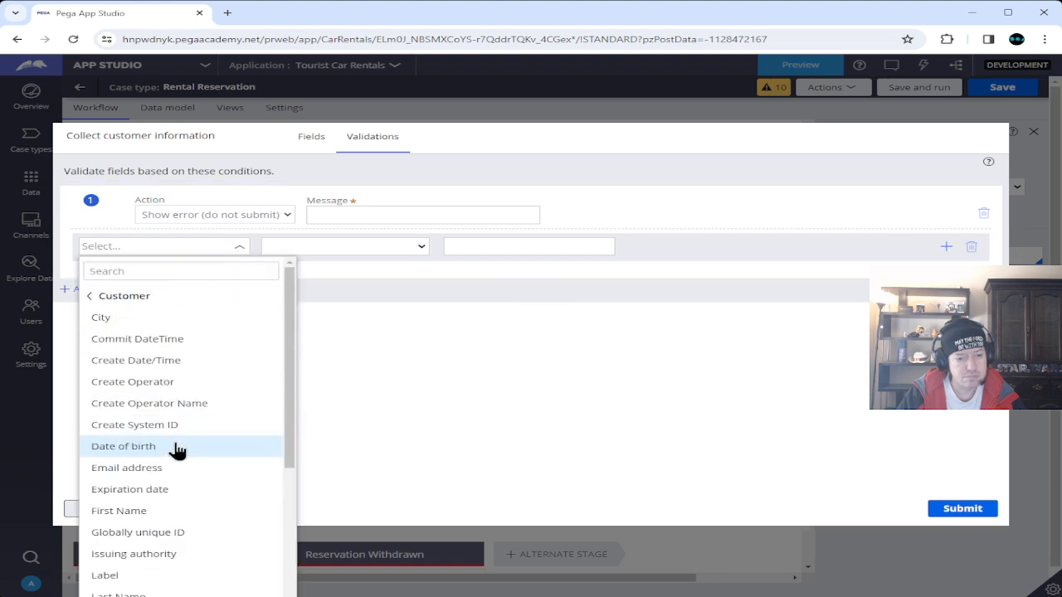
pyautogui.click(160, 495)
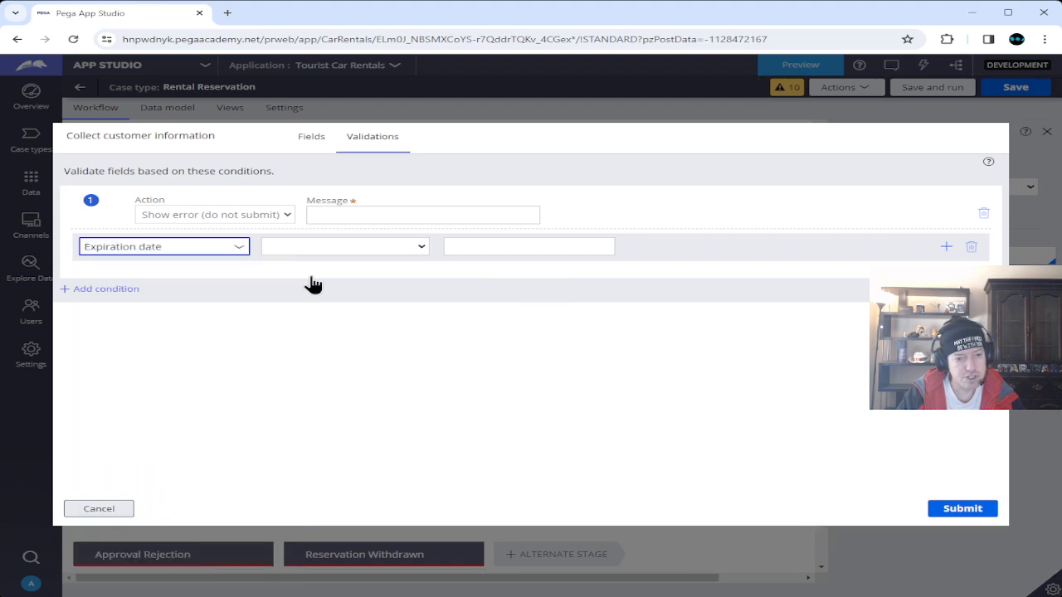
pyautogui.click(421, 247)
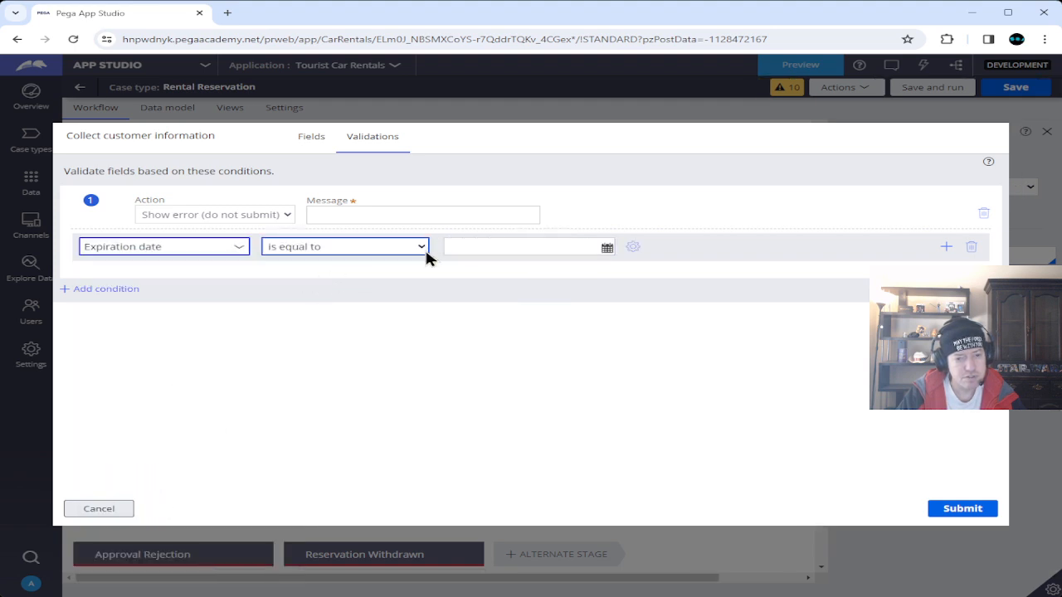
pyautogui.click(362, 291)
pyautogui.click(634, 248)
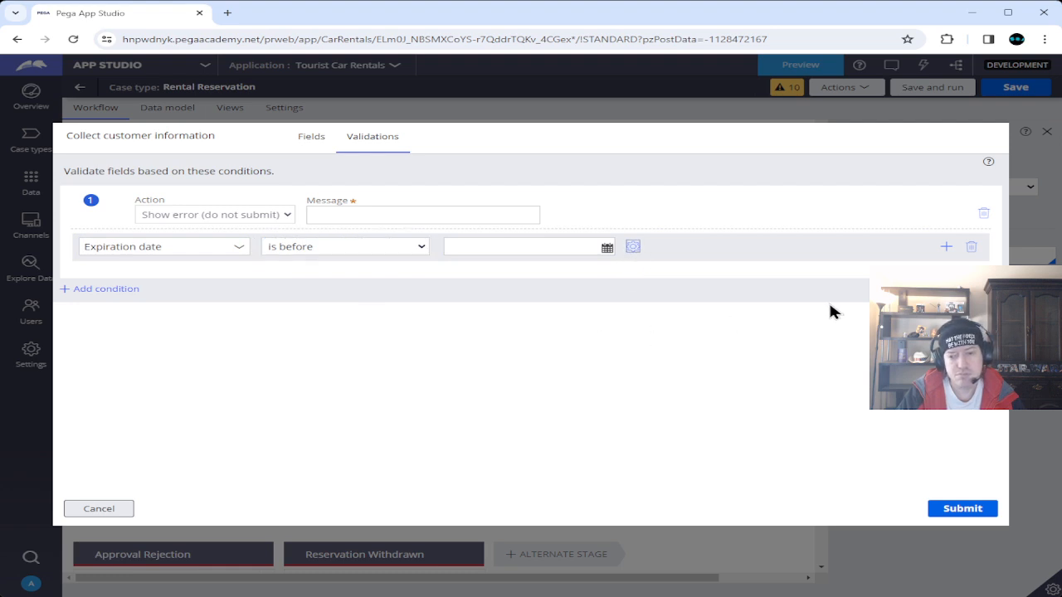
pyautogui.click(746, 296)
pyautogui.click(672, 324)
pyautogui.click(834, 366)
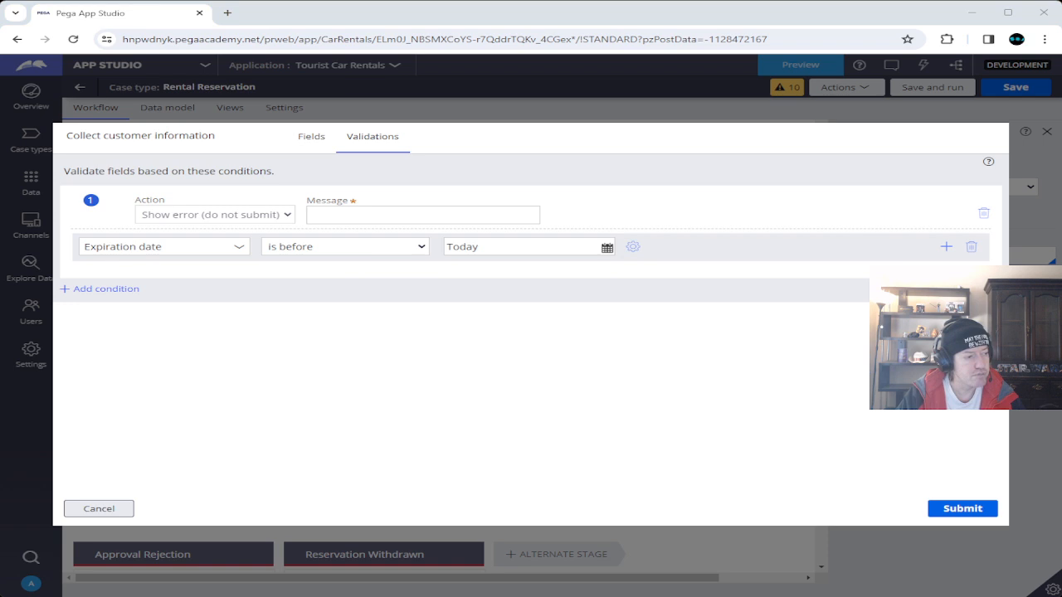
# Give it the error message 'The expiration date must be in the future' and submit.
pyautogui.click(344, 212)
pyautogui.write('The expiration date must be in the future')
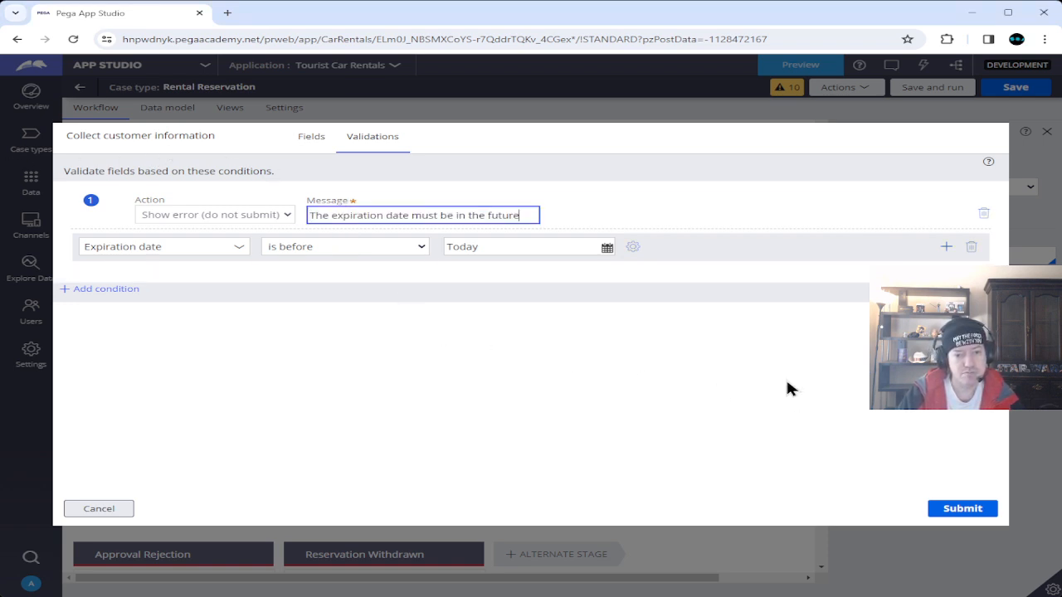
pyautogui.click(983, 509)
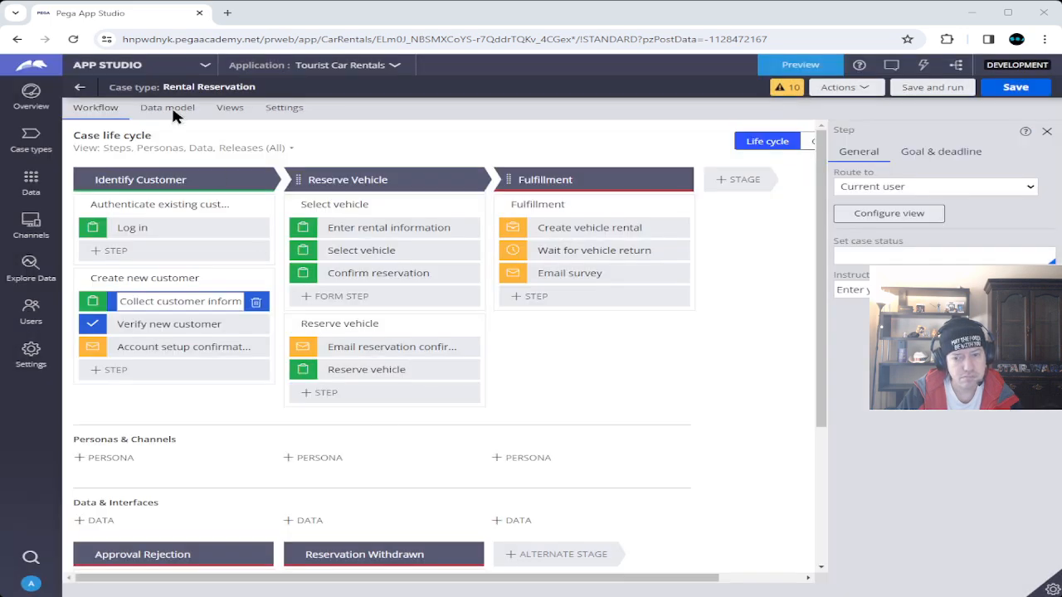
# Save the Rental Reservation case type and switch from App Studio to Dev Studio.
pyautogui.click(1018, 87)
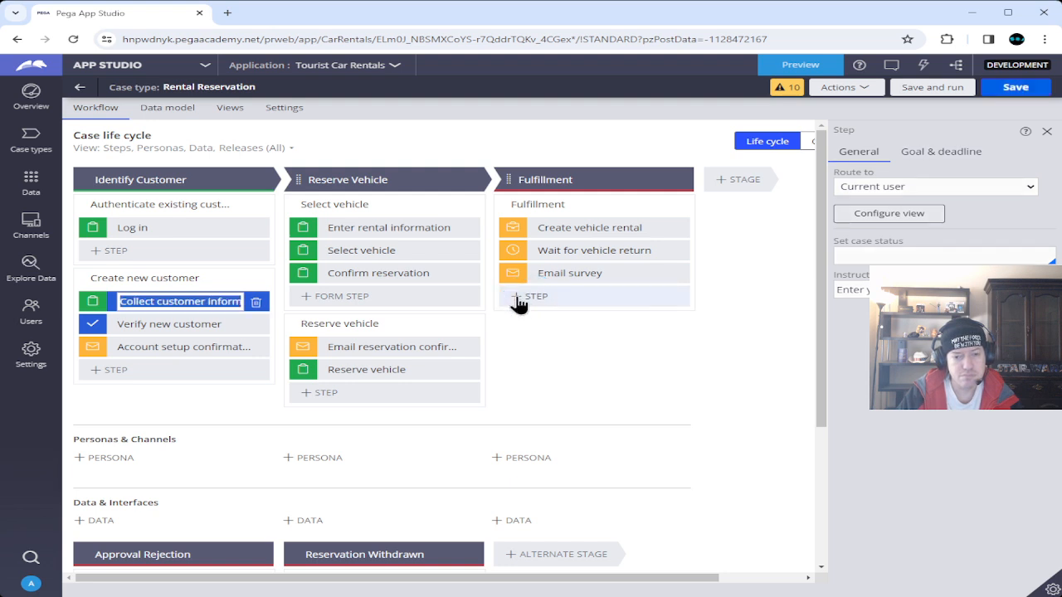
pyautogui.click(178, 66)
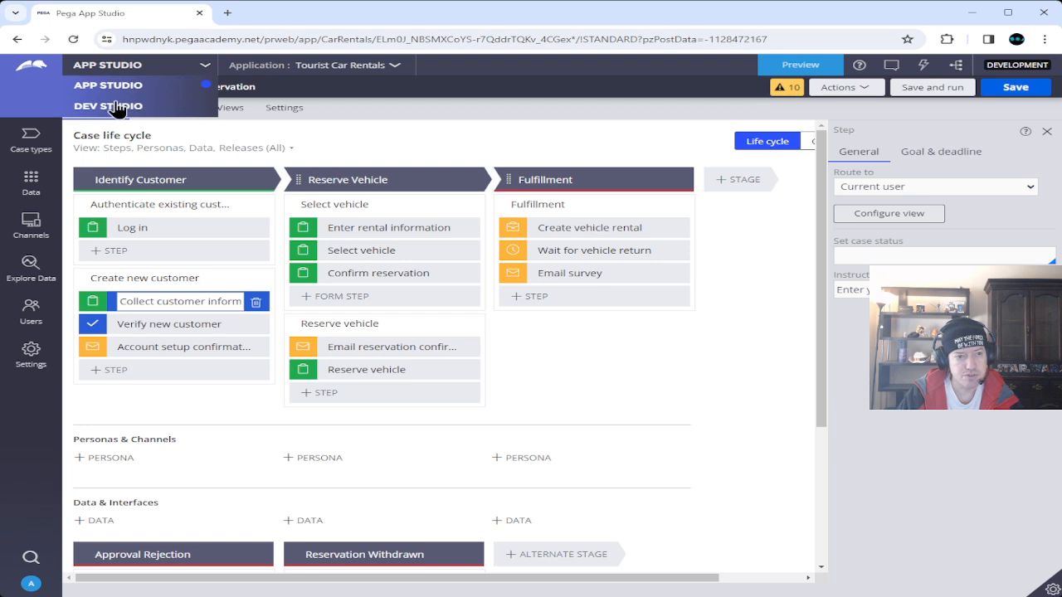
pyautogui.click(108, 106)
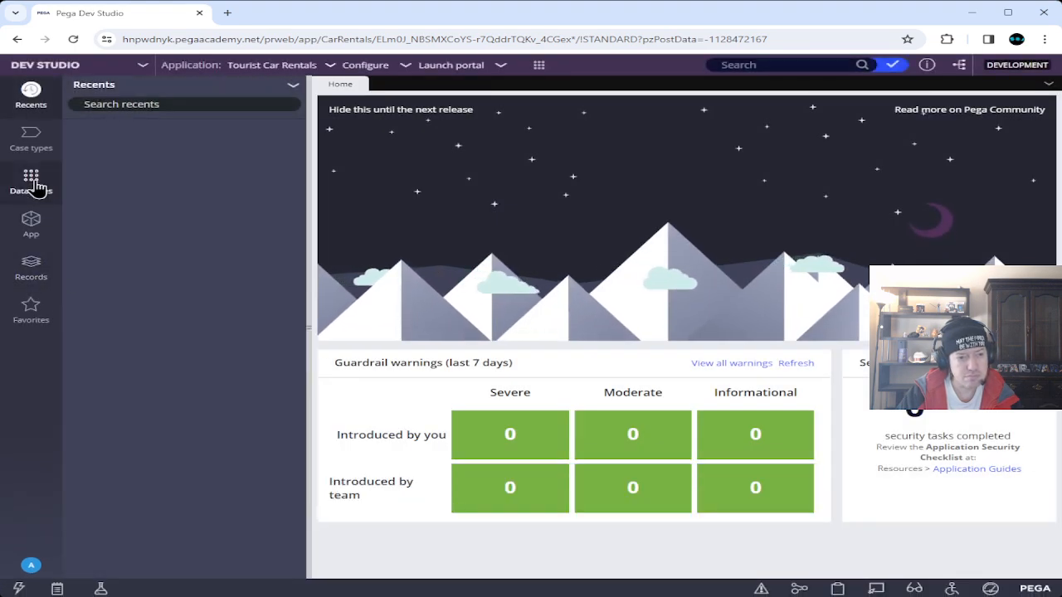
# Open the CollectCustomerInformation section under RentalReservation > User Interface > Section.
pyautogui.click(39, 226)
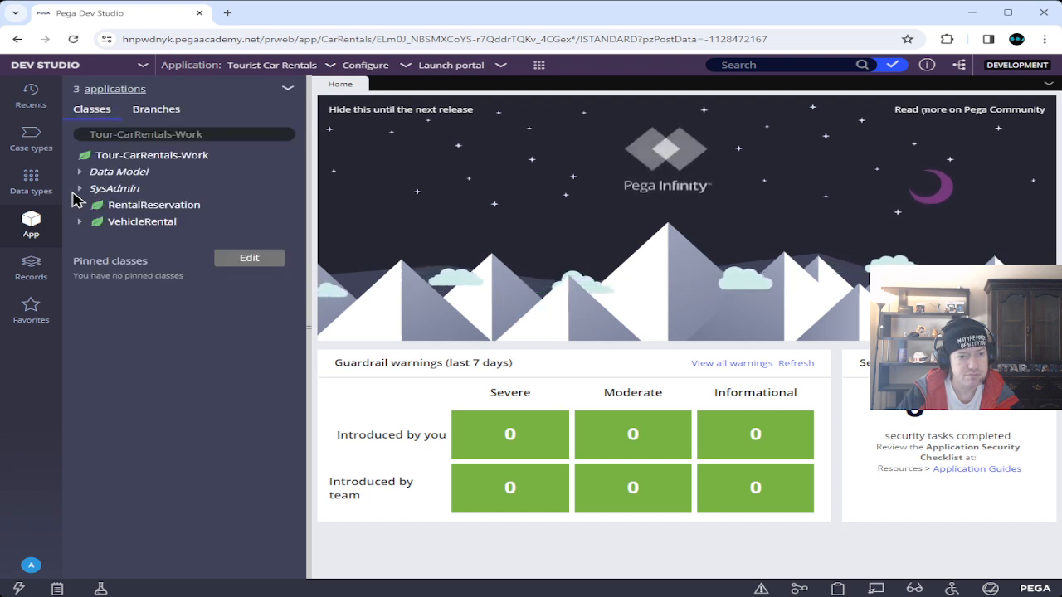
pyautogui.click(79, 205)
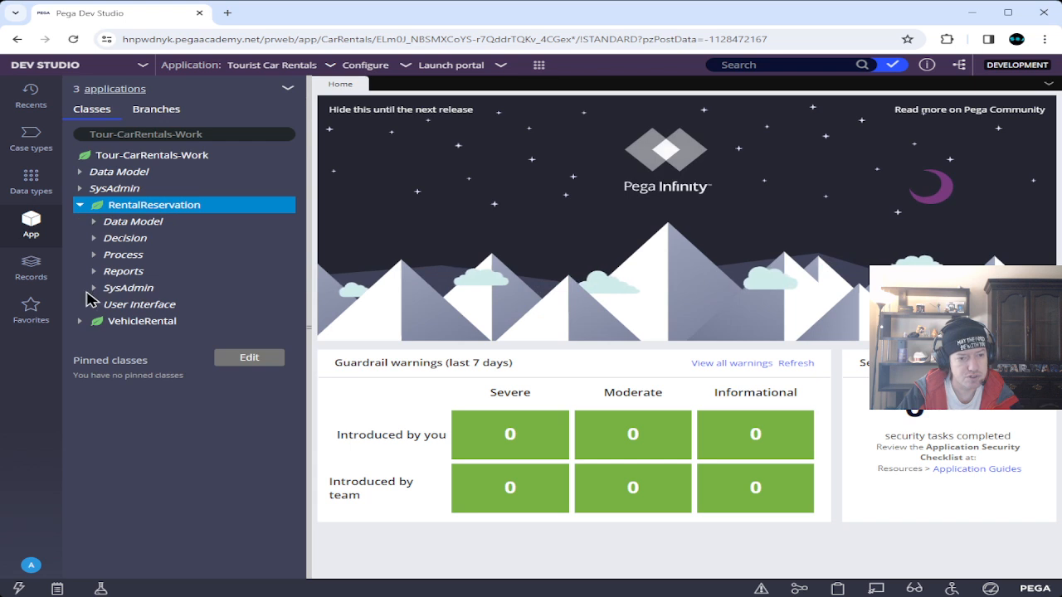
pyautogui.click(94, 304)
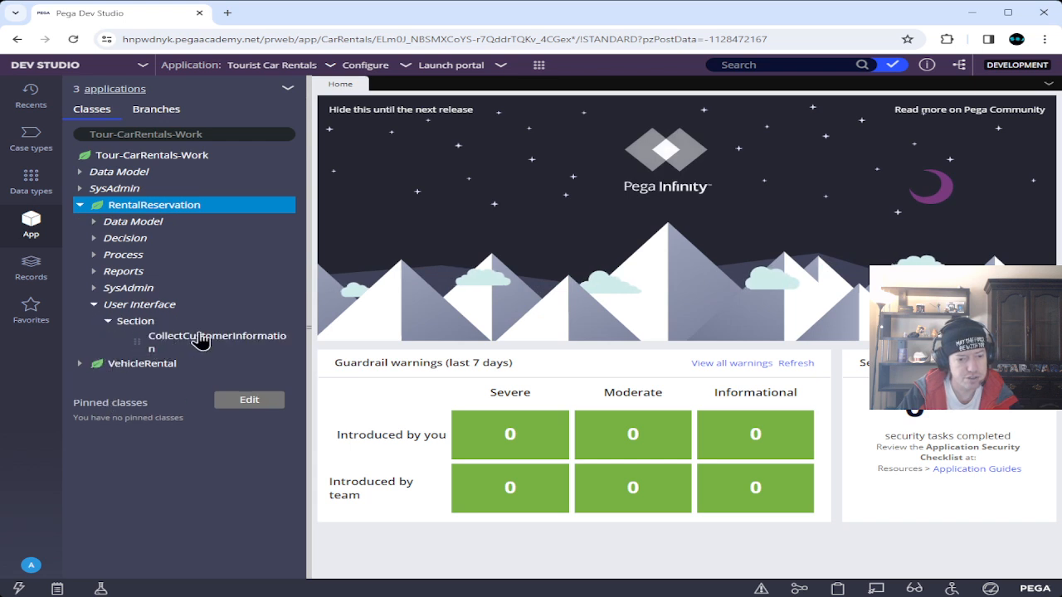
pyautogui.click(201, 340)
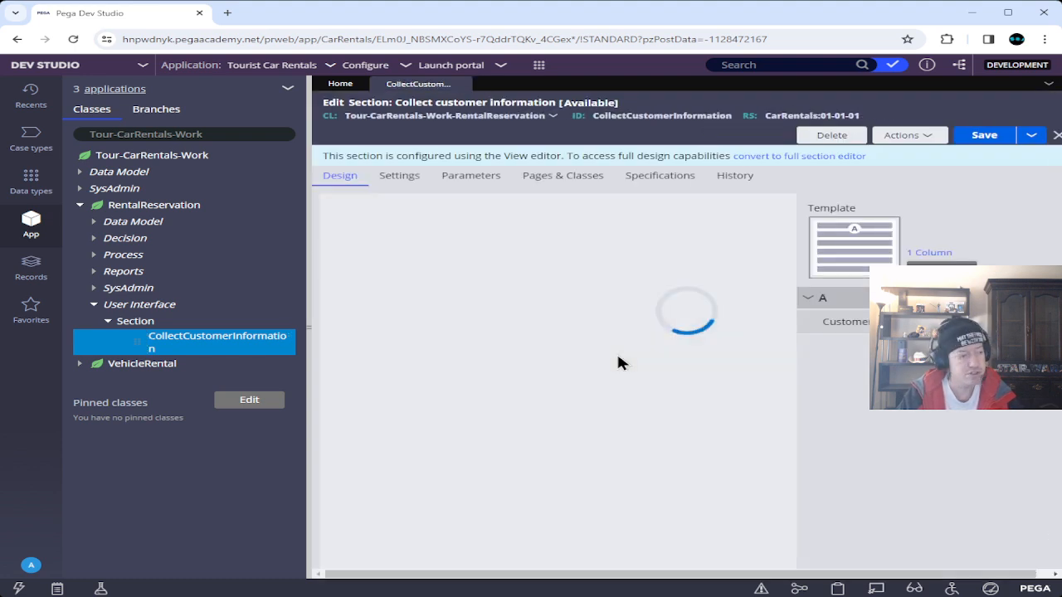
# Open the Customer then LoginCredentials section and change the Password field to a Password control.
pyautogui.doubleClick(589, 281)
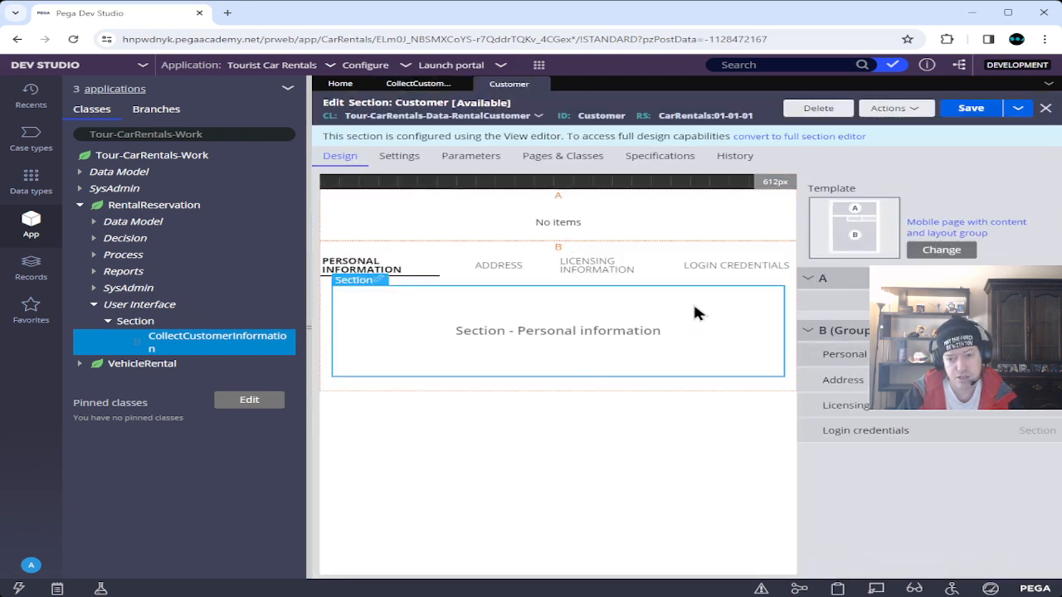
pyautogui.click(704, 269)
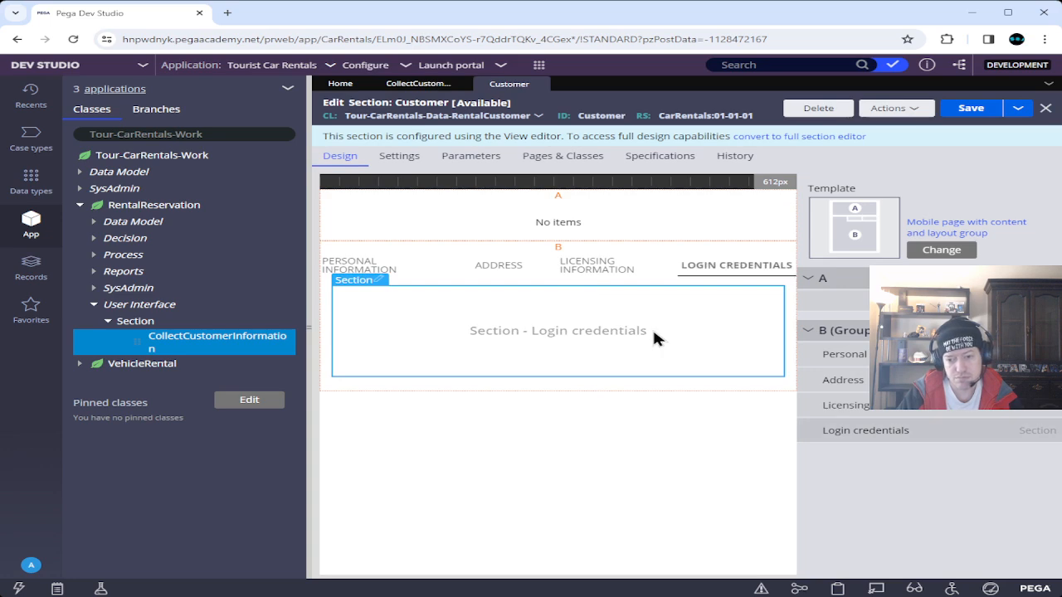
pyautogui.doubleClick(654, 331)
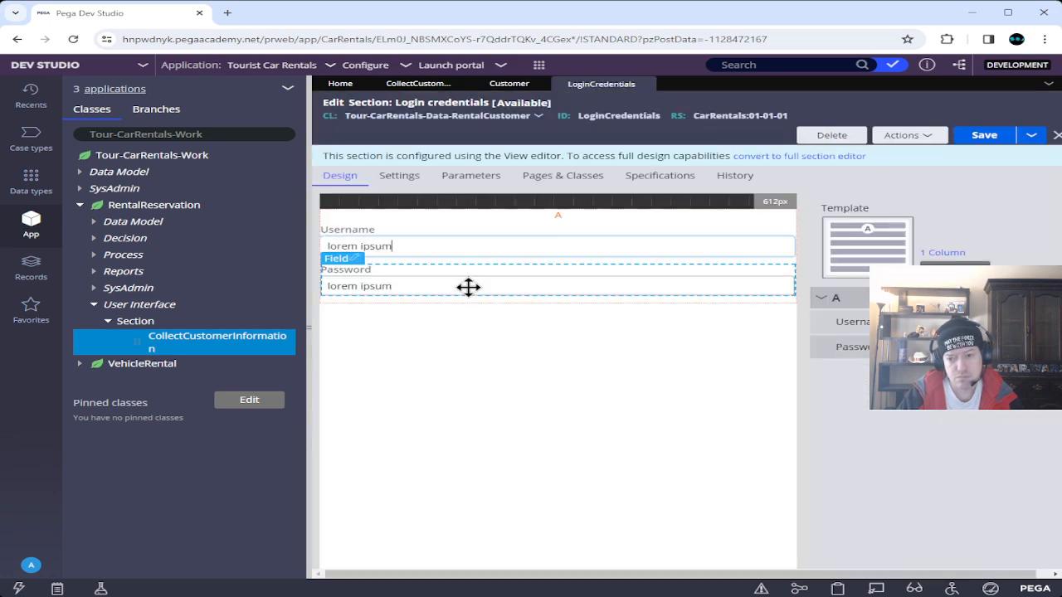
pyautogui.click(467, 285)
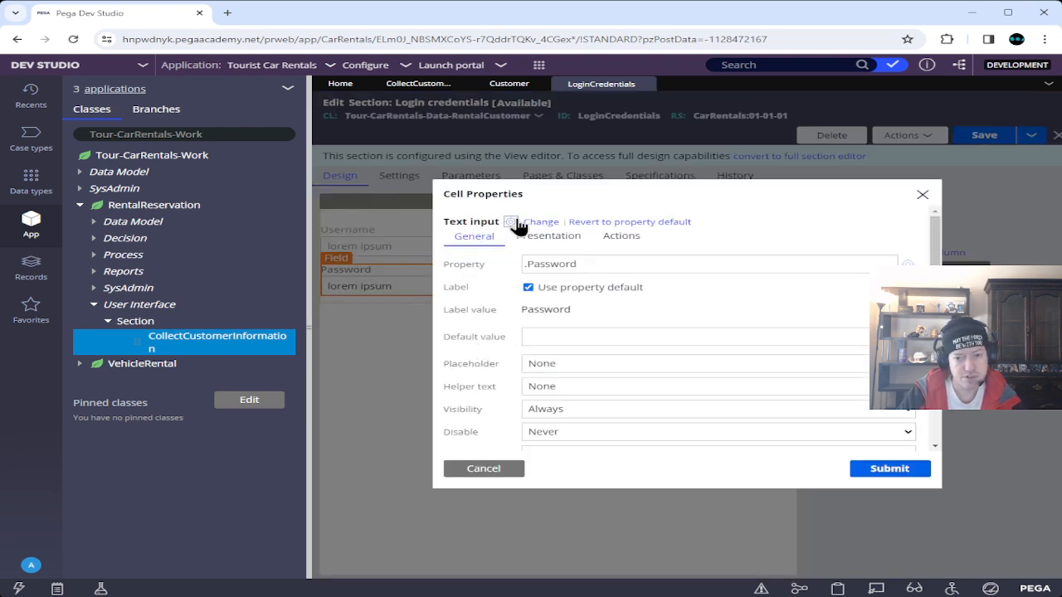
pyautogui.click(540, 223)
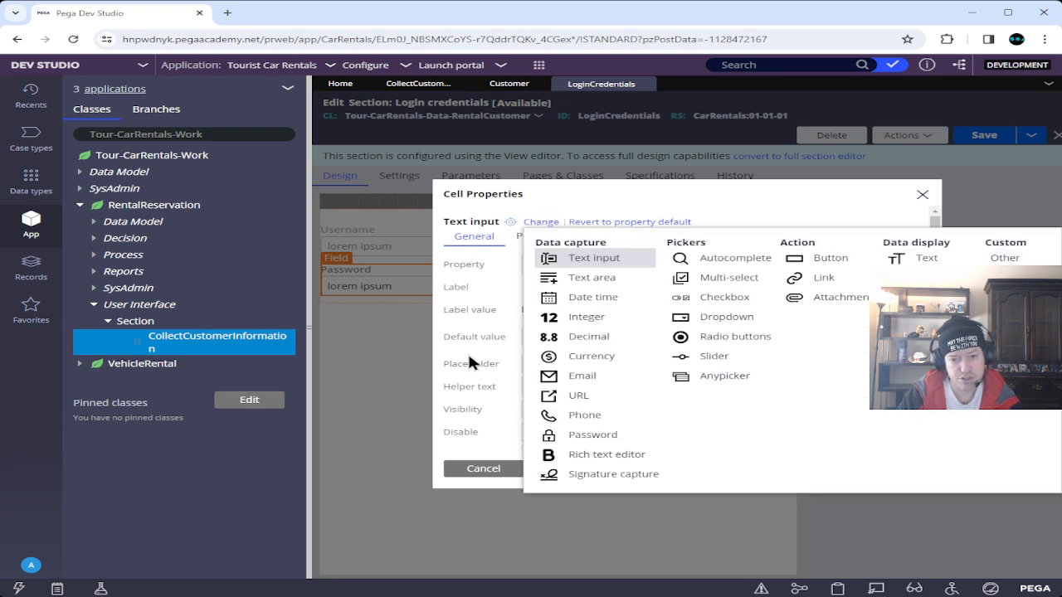
pyautogui.click(572, 434)
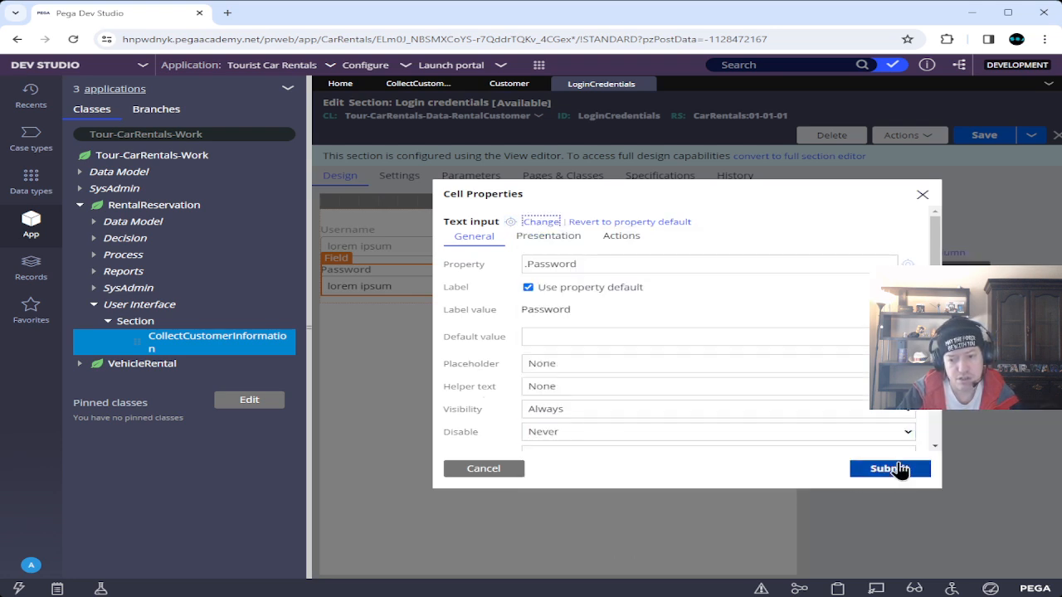
pyautogui.click(899, 469)
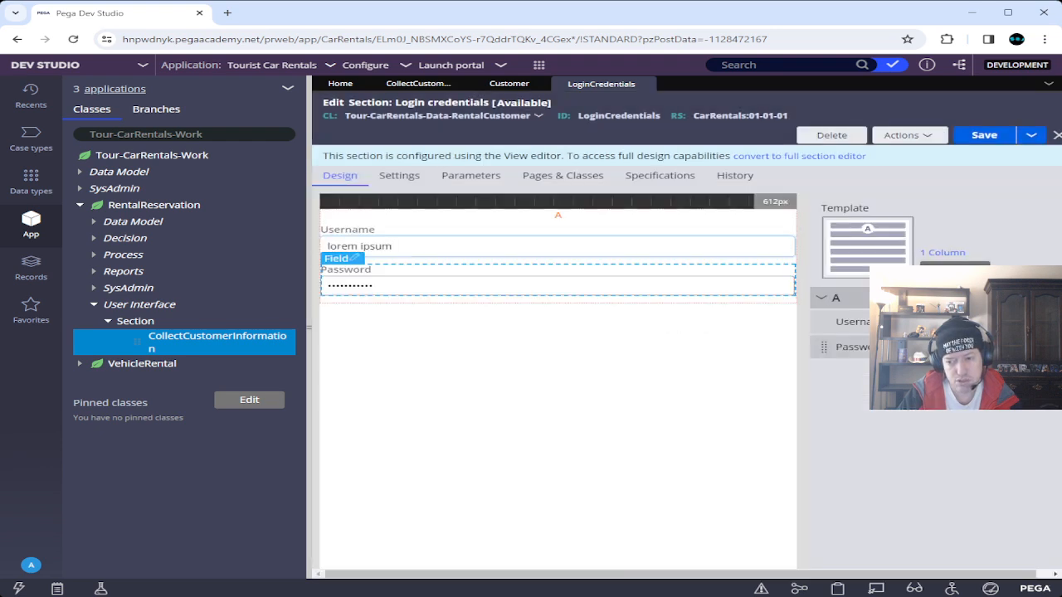
# Enable Min characters in the Password field's presentation properties and submit.
pyautogui.click(355, 258)
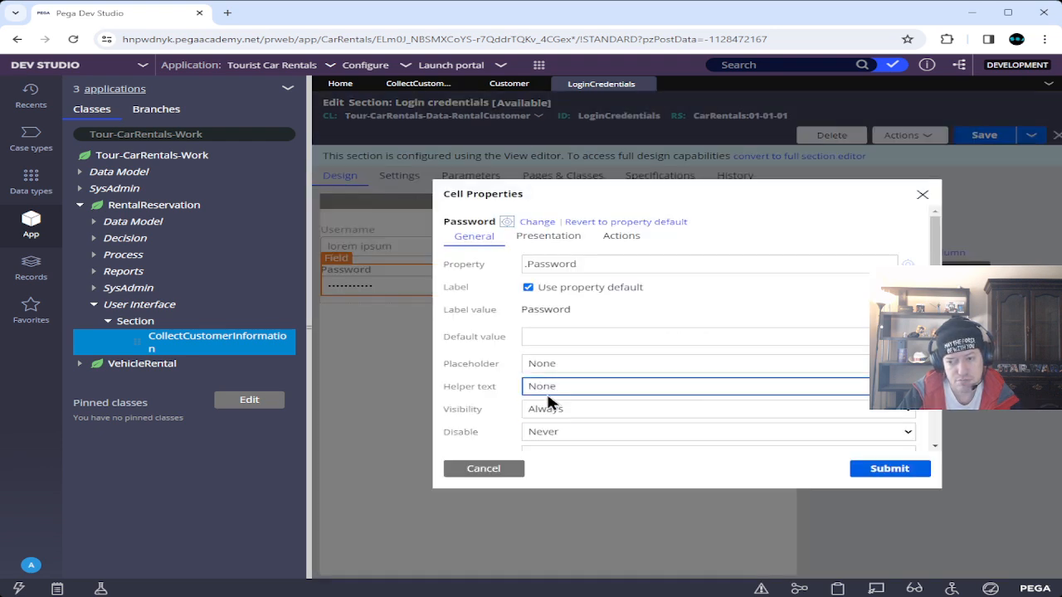
pyautogui.click(554, 236)
pyautogui.click(843, 349)
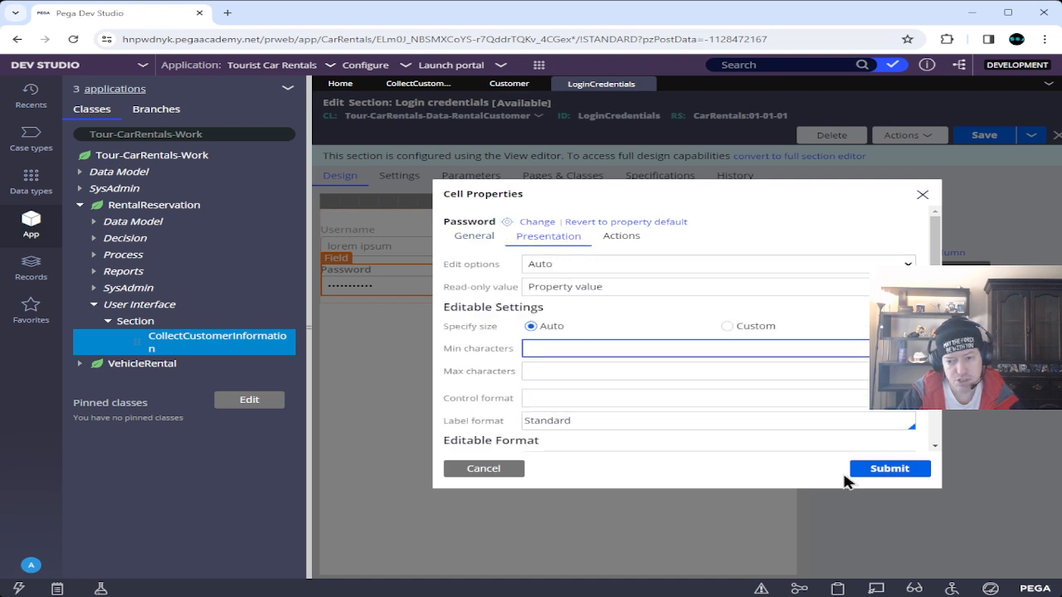
pyautogui.click(899, 472)
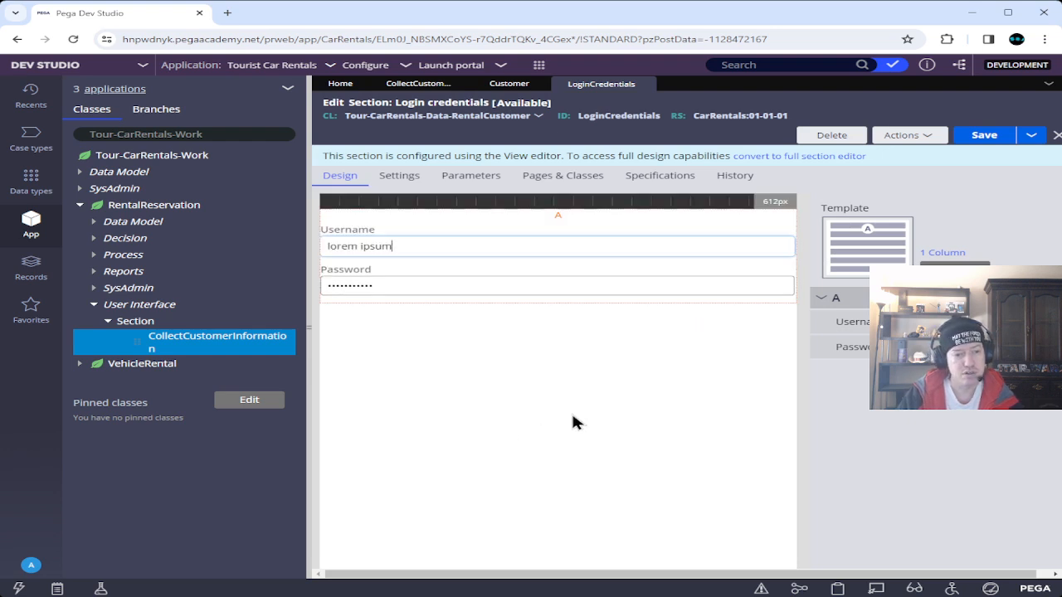
pyautogui.click(94, 255)
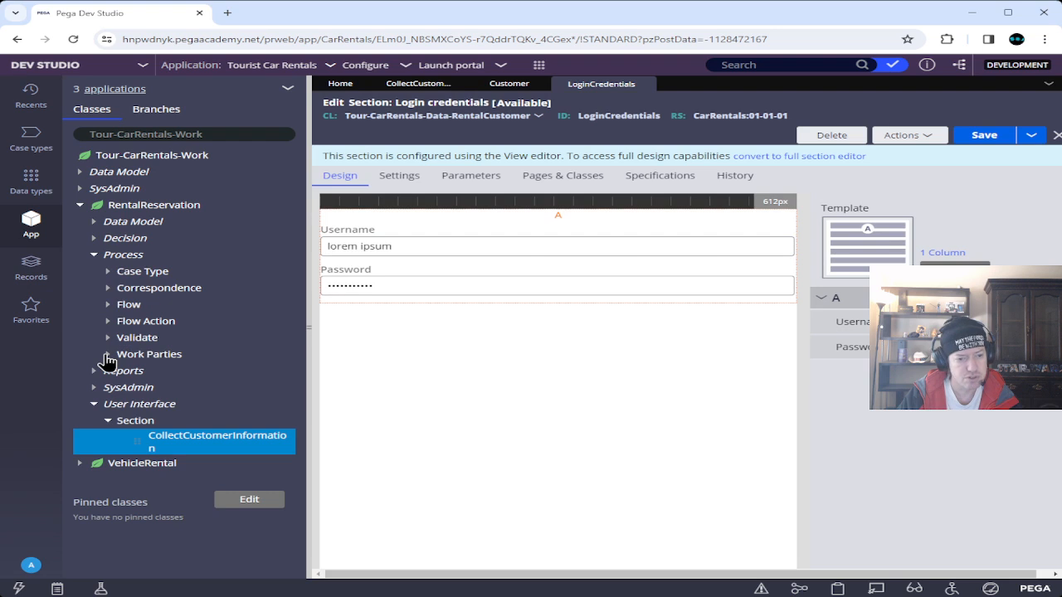
# Open the CollectCustomerInformation flow action's Validation tab and its linked validate rule.
pyautogui.click(109, 323)
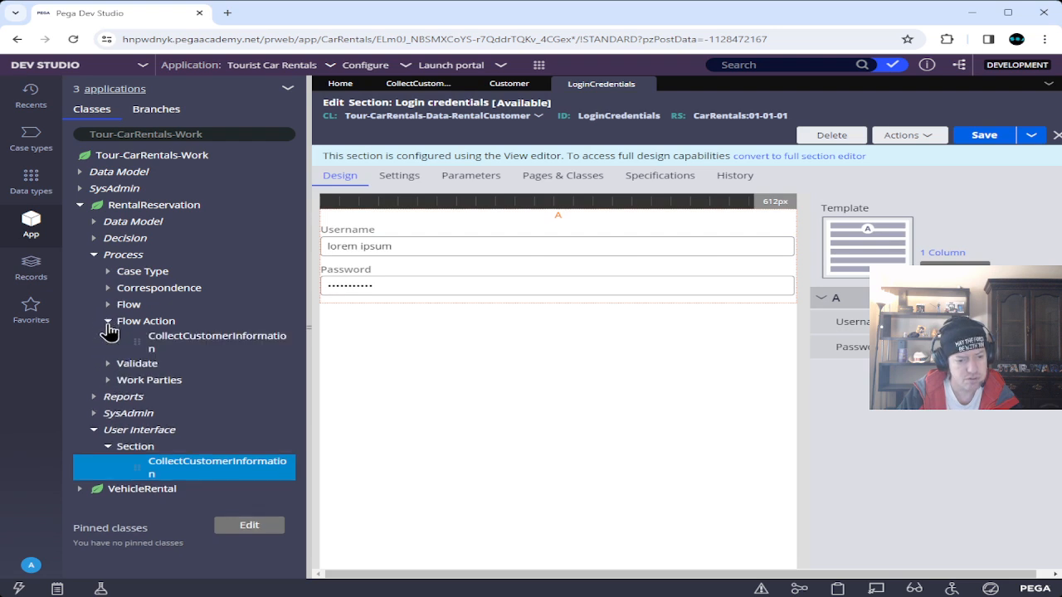
pyautogui.click(219, 342)
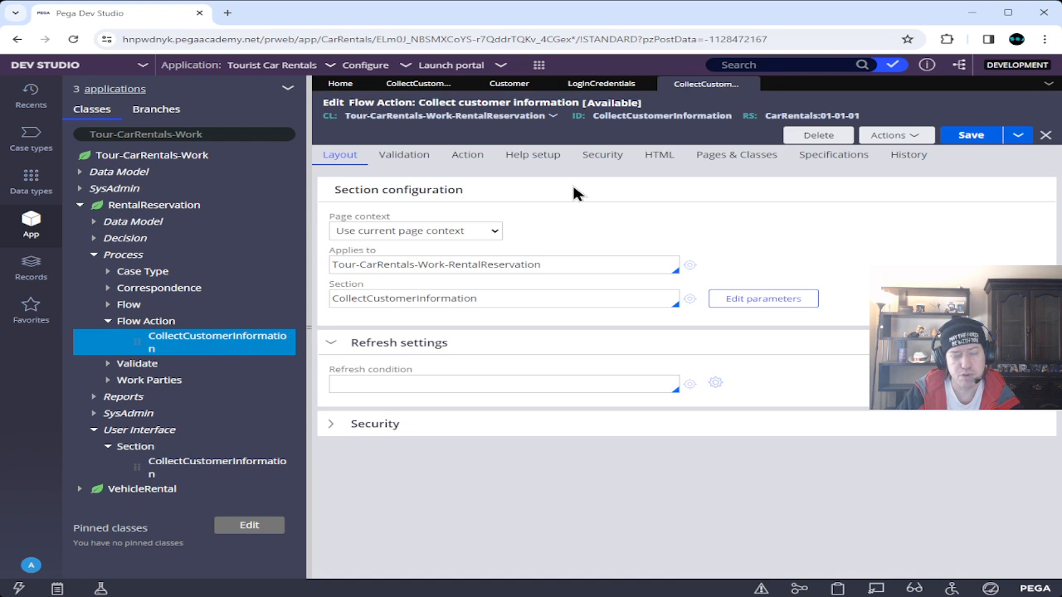
pyautogui.click(404, 156)
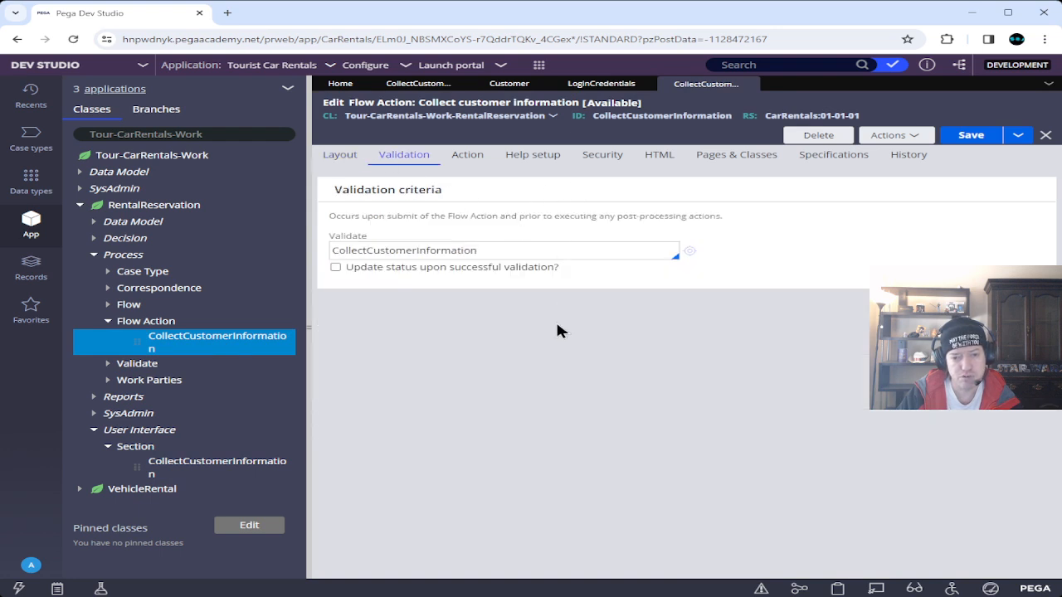
pyautogui.click(691, 256)
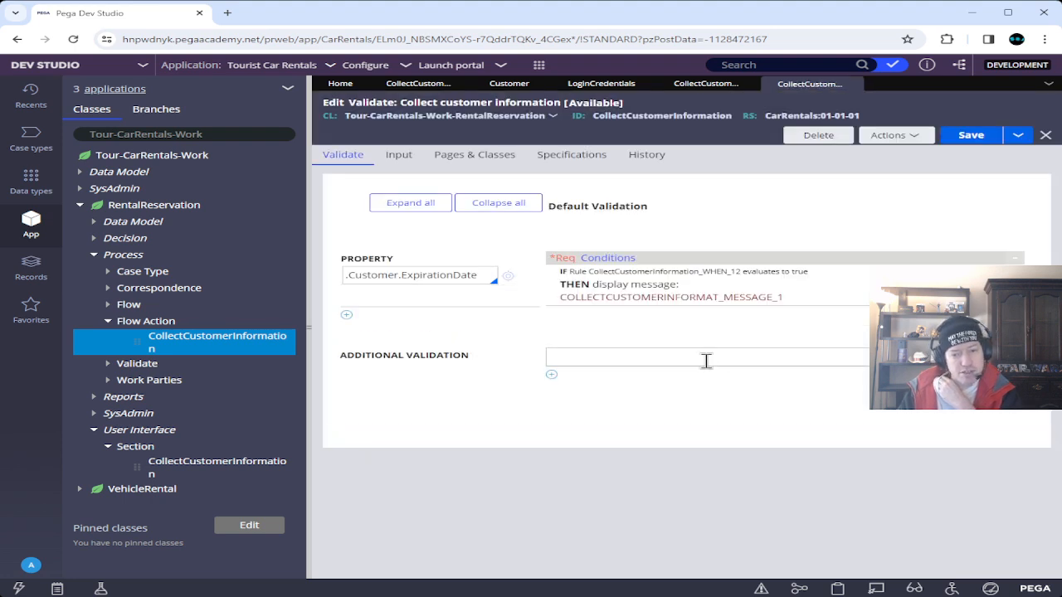
# Add a validation row for the .Customer.DateOfBirth property.
pyautogui.click(347, 315)
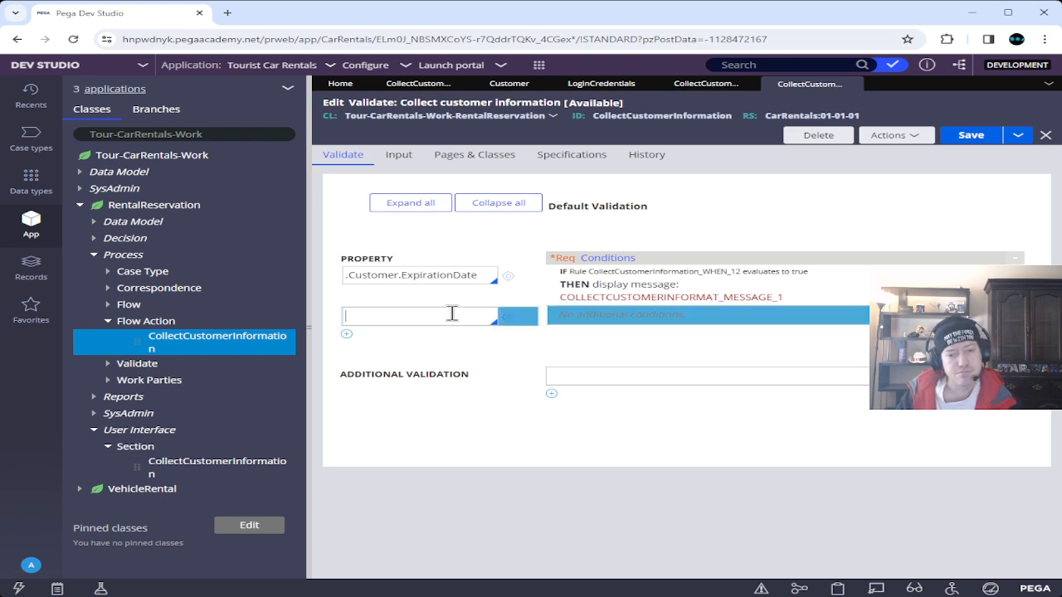
pyautogui.write('.')
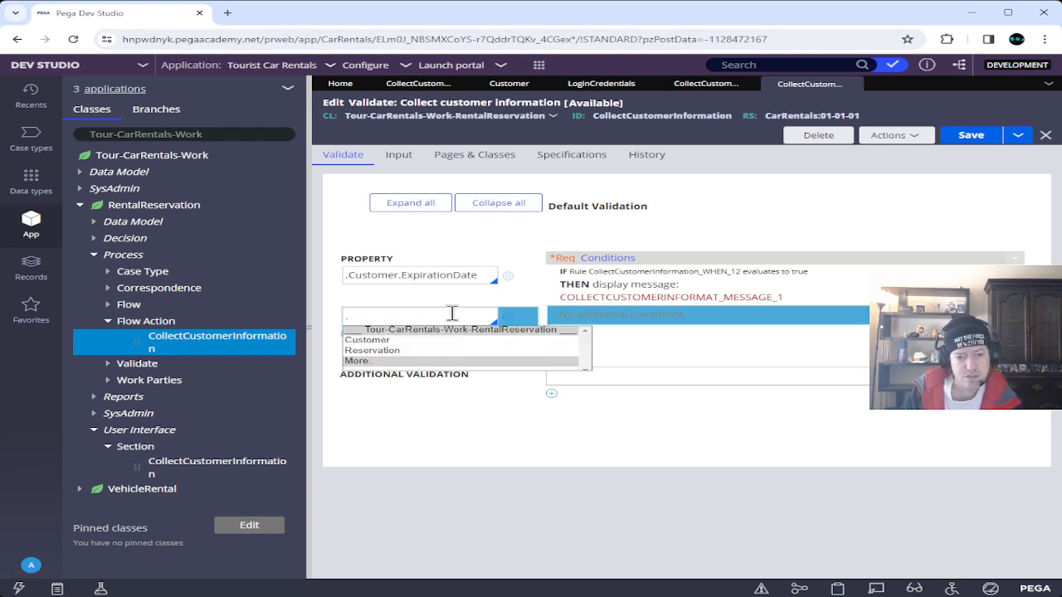
pyautogui.click(386, 342)
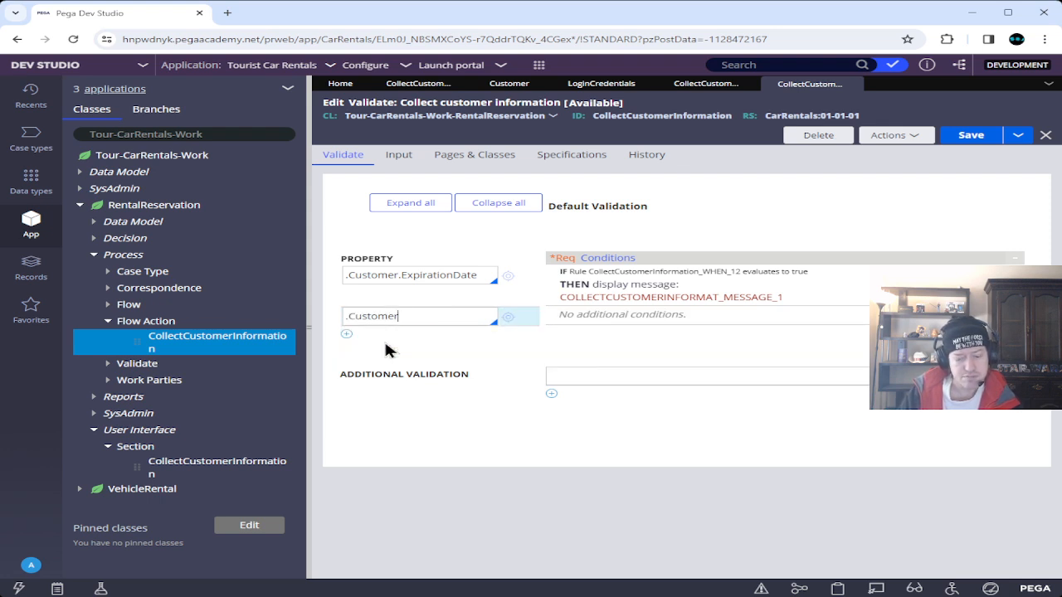
pyautogui.write('.')
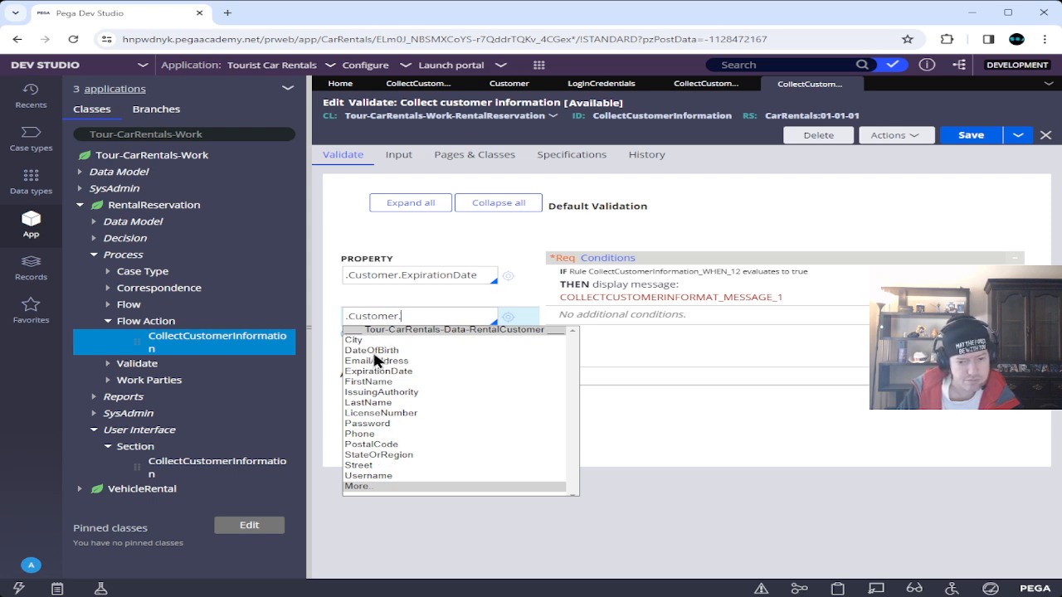
pyautogui.click(375, 351)
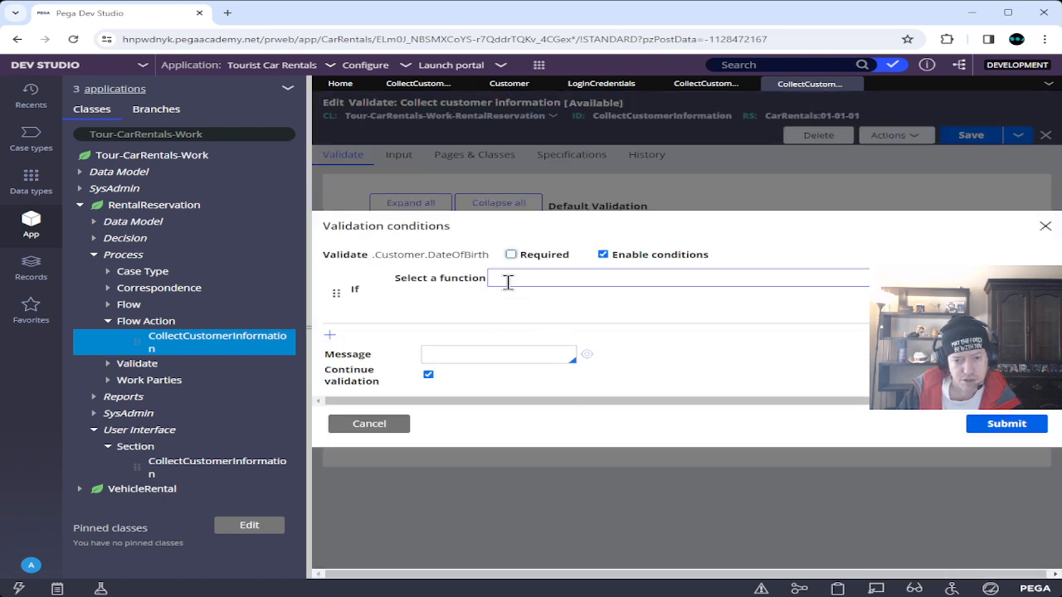
# Add an under-25 expression condition with message 'You must be 25 years old to rent a car', then save.
pyautogui.click(544, 280)
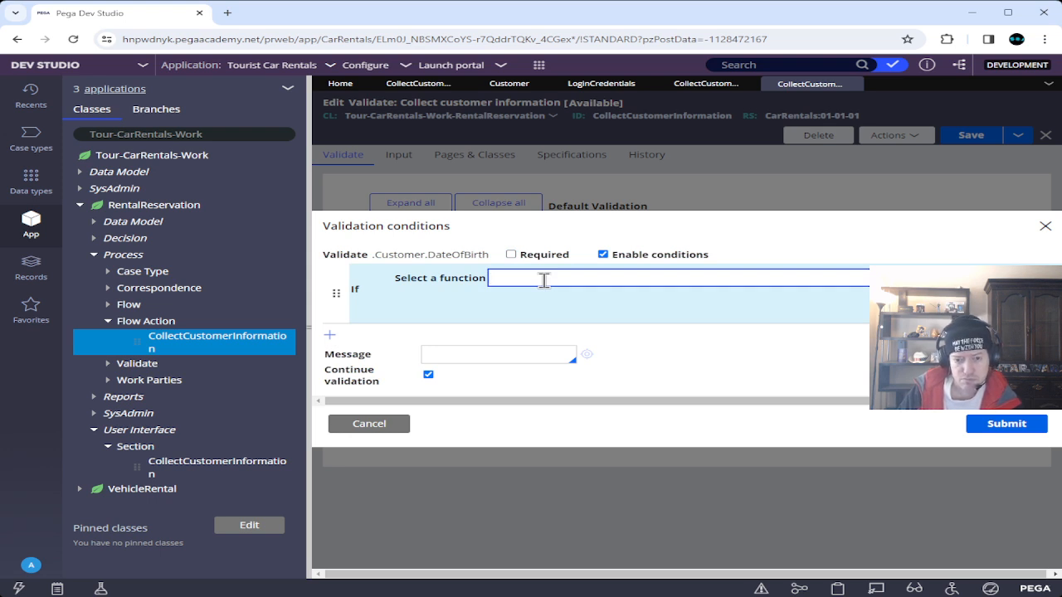
pyautogui.click(581, 332)
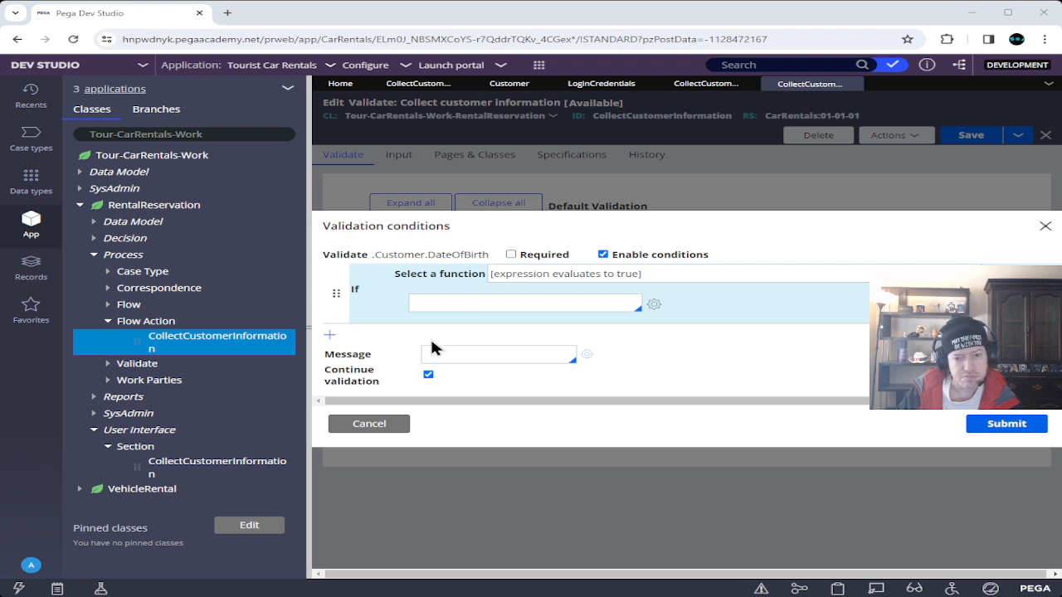
pyautogui.click(469, 301)
pyautogui.hotkey('ctrl', 'v')
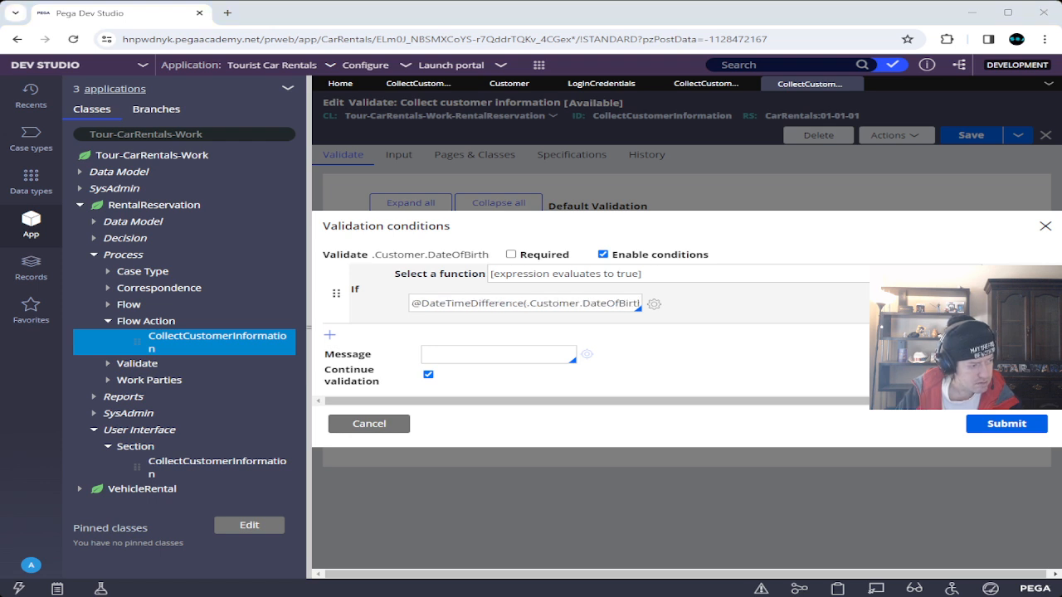
pyautogui.click(541, 356)
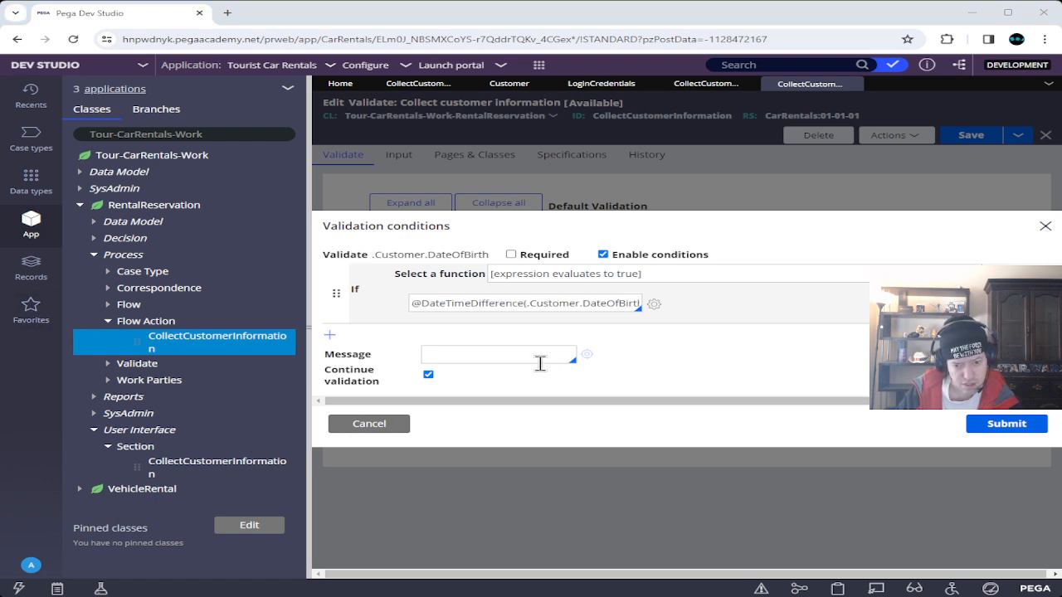
pyautogui.write('t be 25 years old to rent a car')
pyautogui.click(1019, 425)
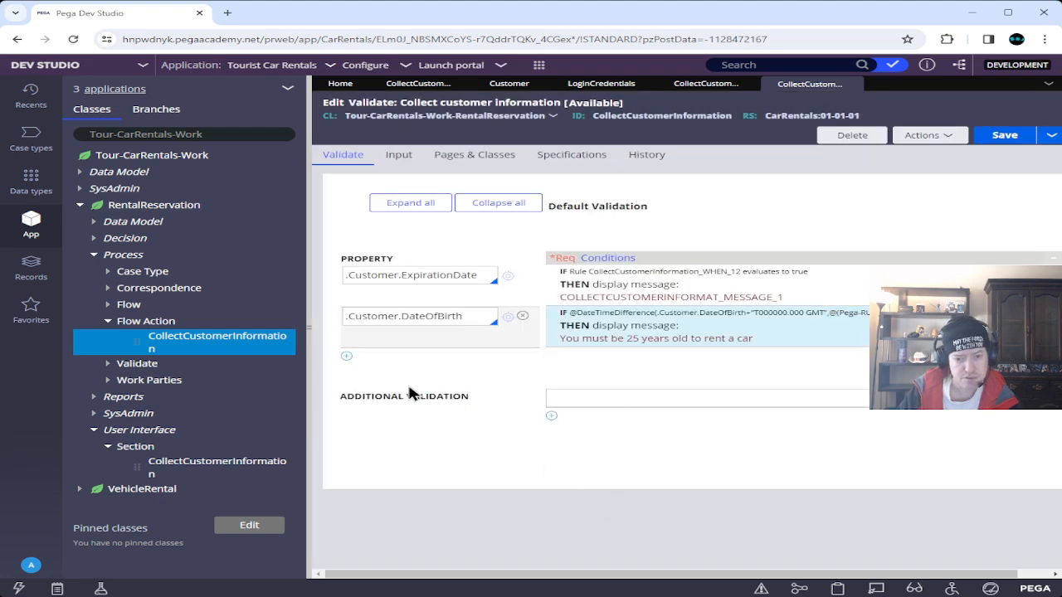
pyautogui.click(1001, 136)
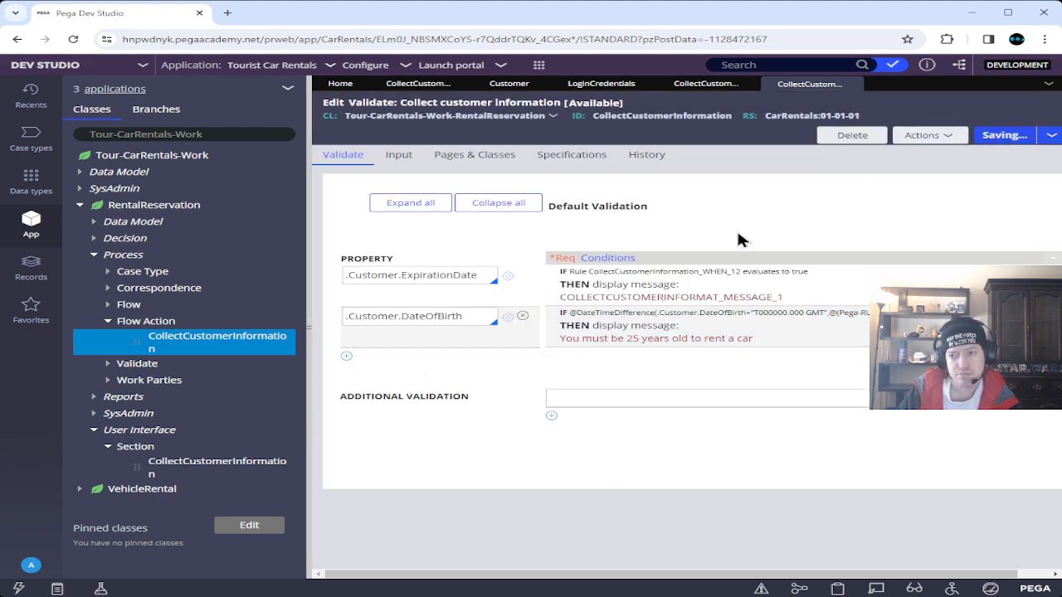
# Save and close the Validate, Flow Action, LoginCredentials, Customer and CollectCustomerInformation tabs.
pyautogui.click(855, 86)
pyautogui.click(970, 135)
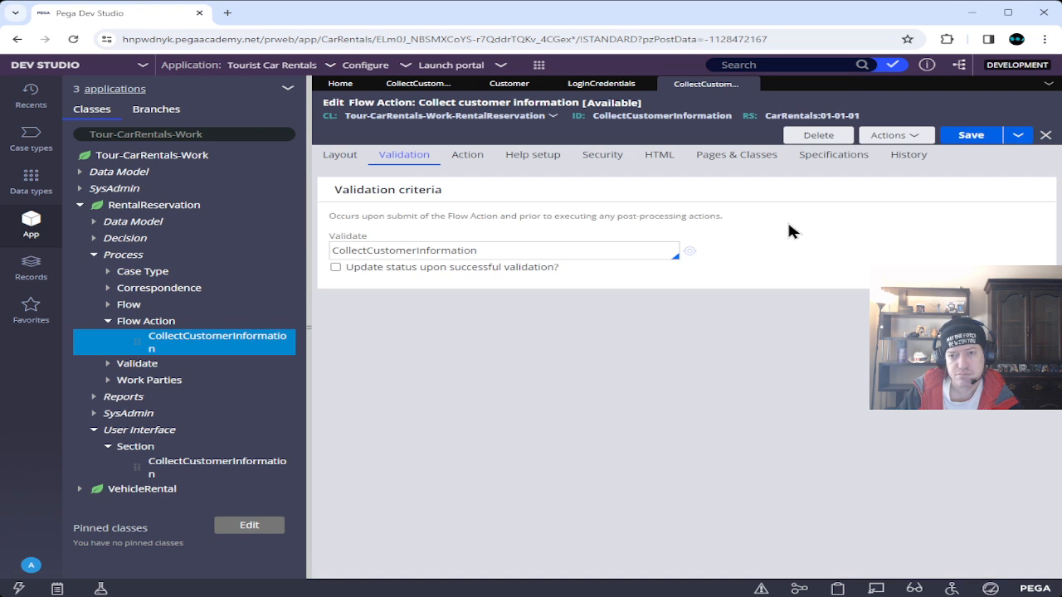
pyautogui.click(970, 135)
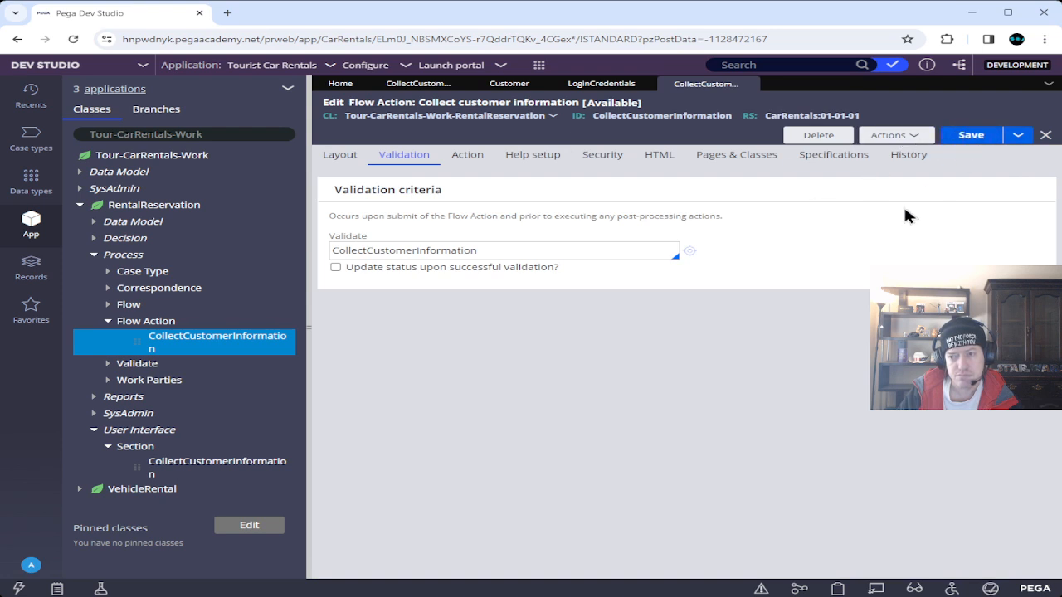
pyautogui.click(760, 84)
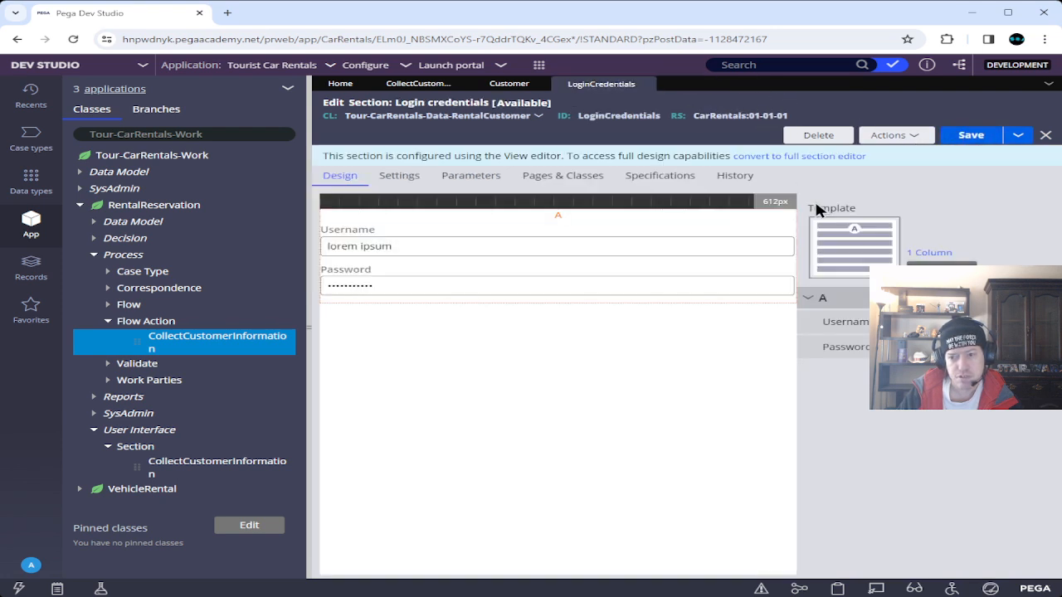
pyautogui.click(967, 135)
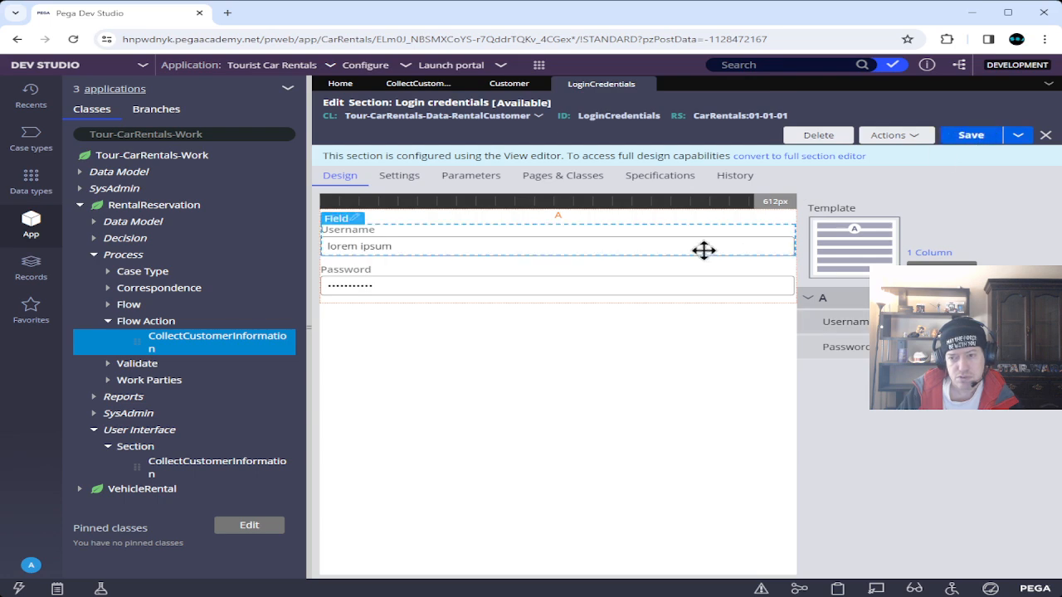
pyautogui.click(647, 83)
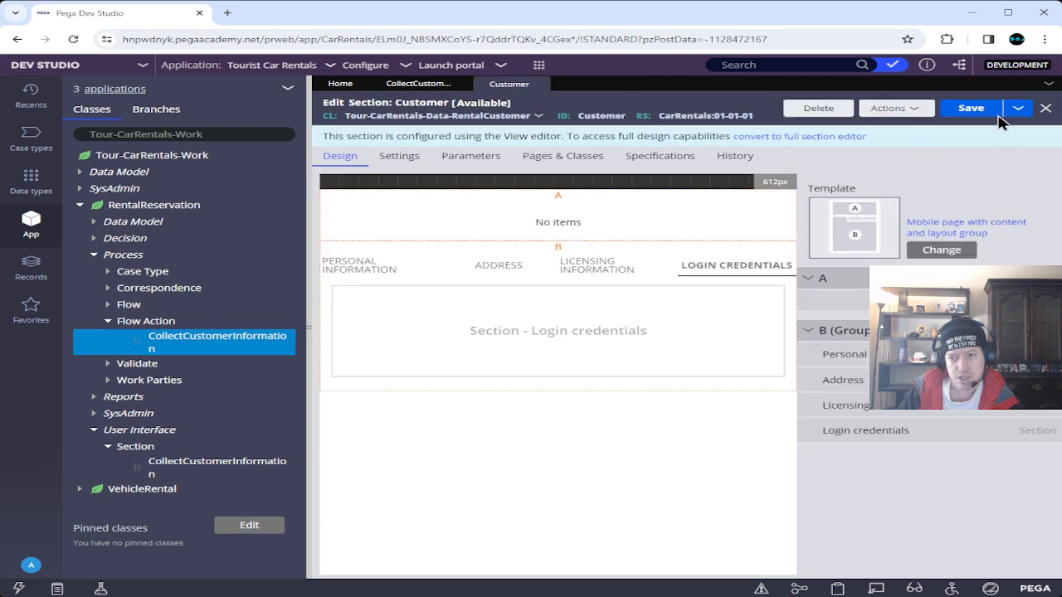
pyautogui.click(972, 109)
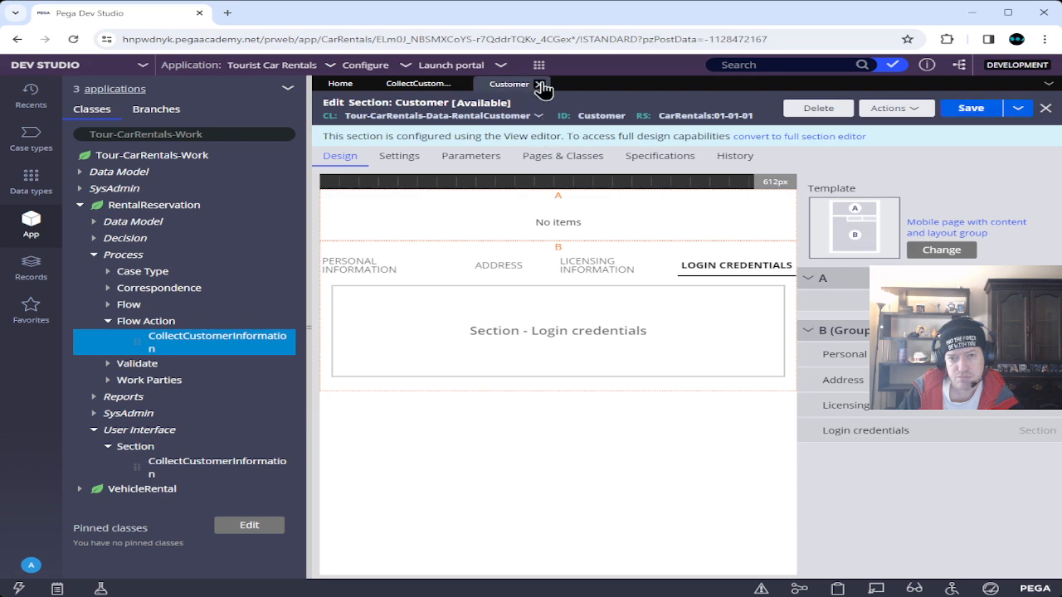
pyautogui.click(540, 85)
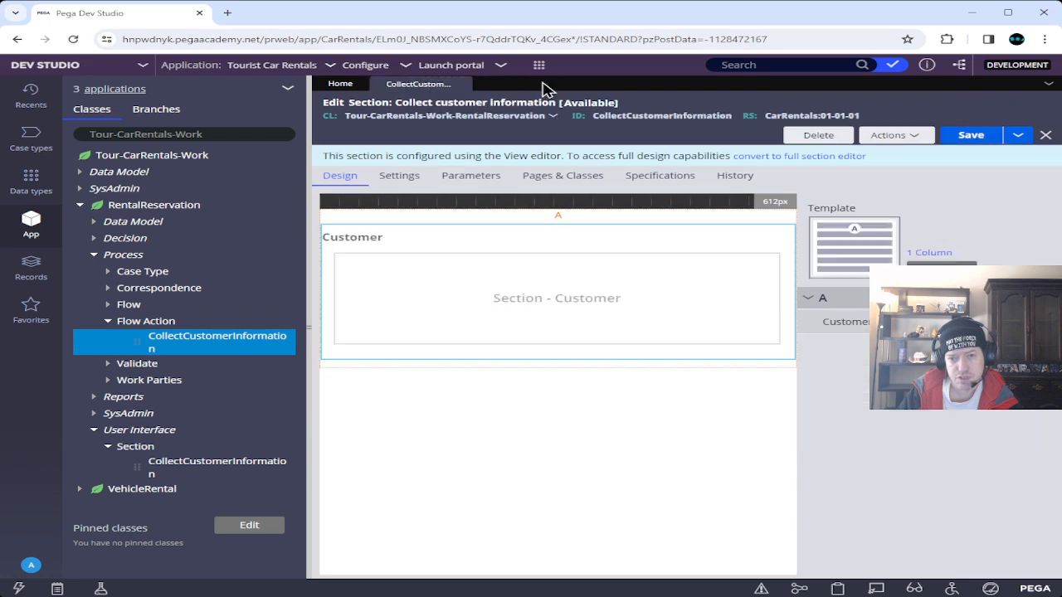
pyautogui.click(969, 137)
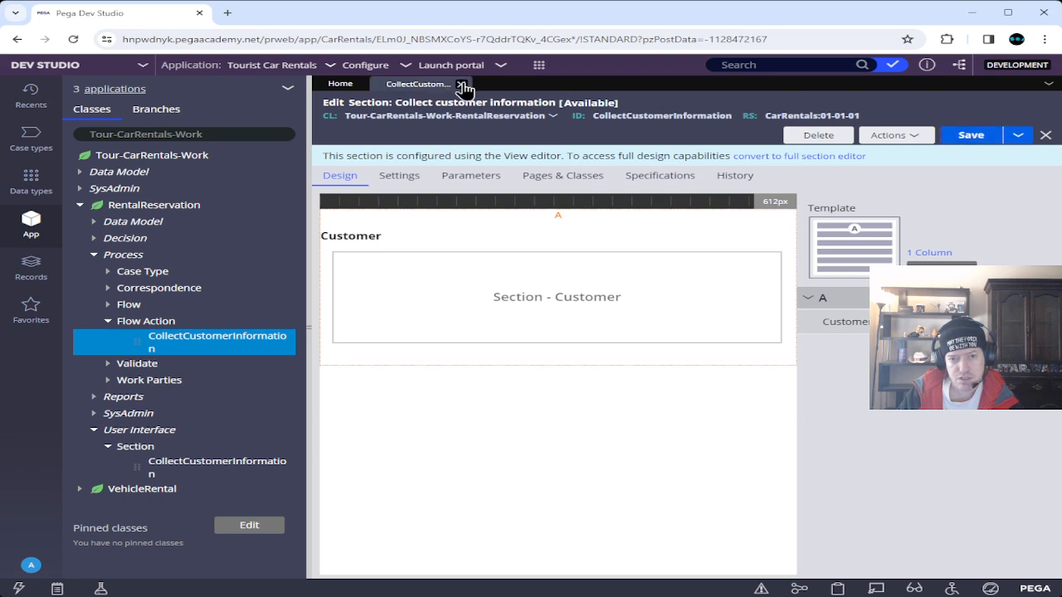
pyautogui.click(464, 83)
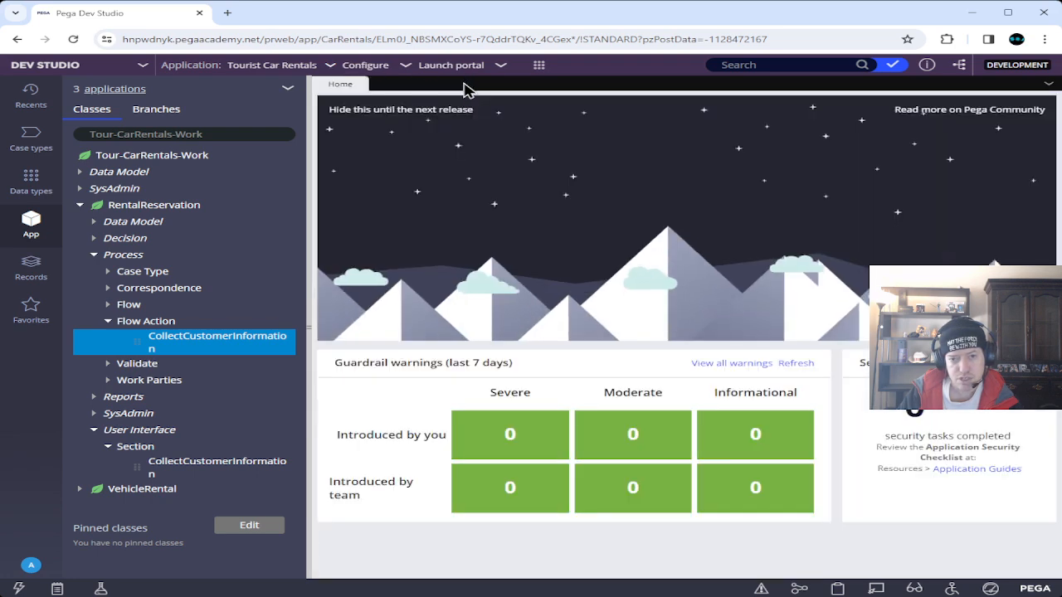
pyautogui.click(538, 71)
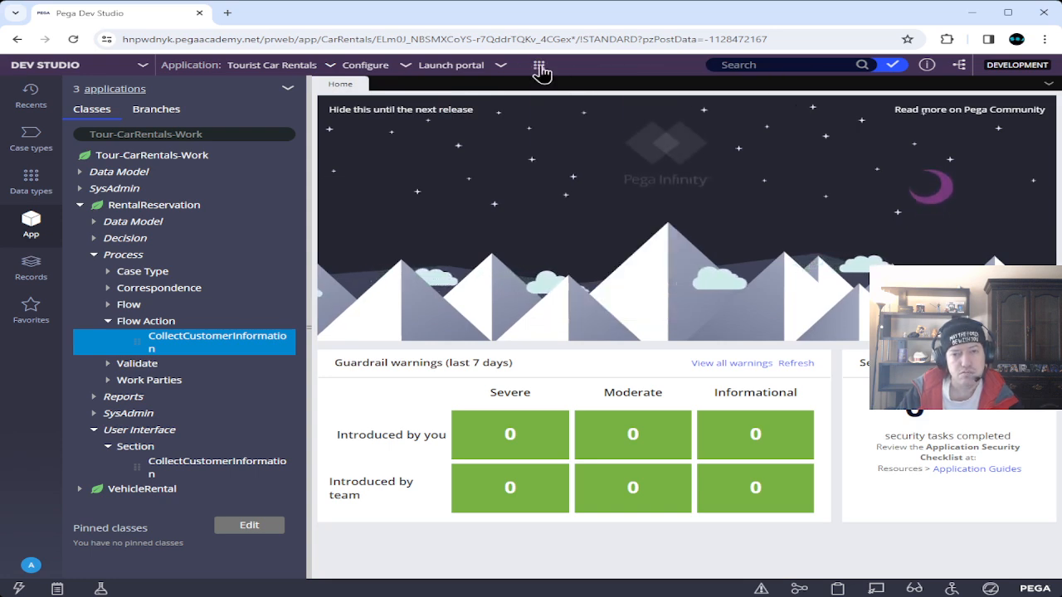
pyautogui.click(540, 69)
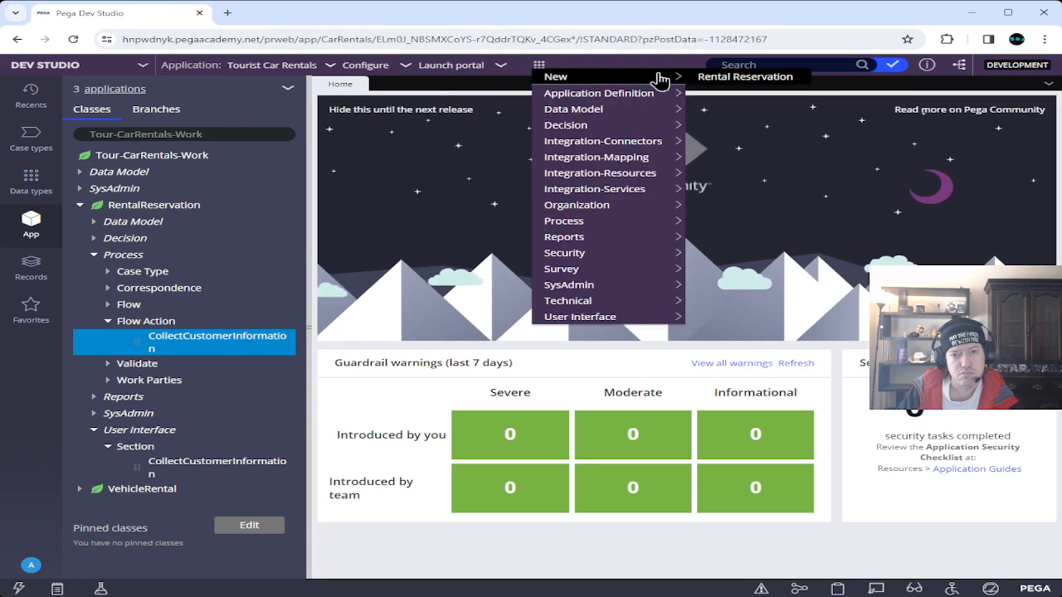
# Create a new Rental Reservation case (R-129) and advance it past the Log In step.
pyautogui.click(538, 65)
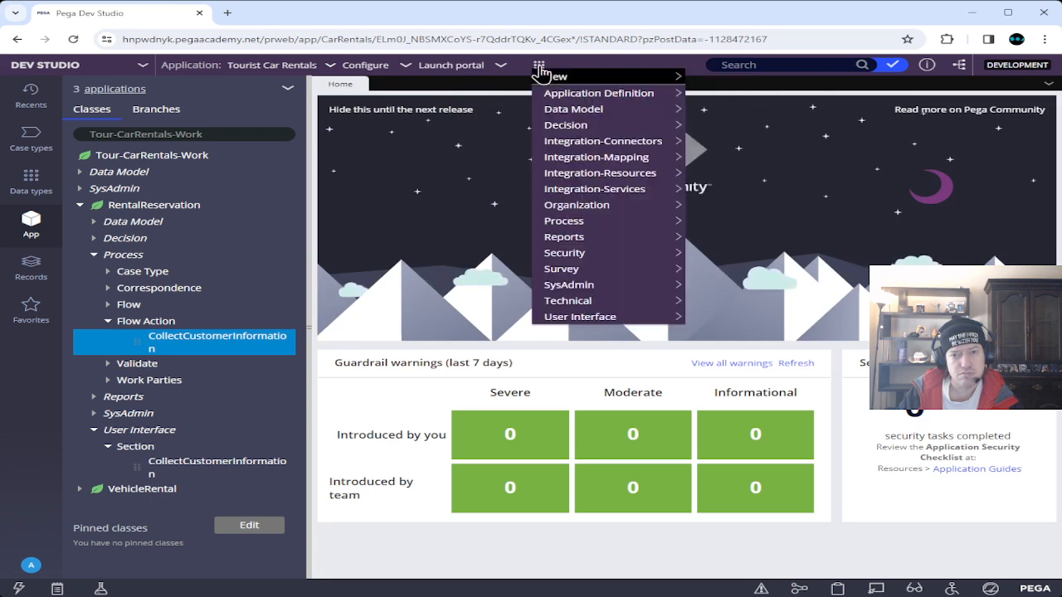
pyautogui.moveTo(590, 79)
pyautogui.click(770, 79)
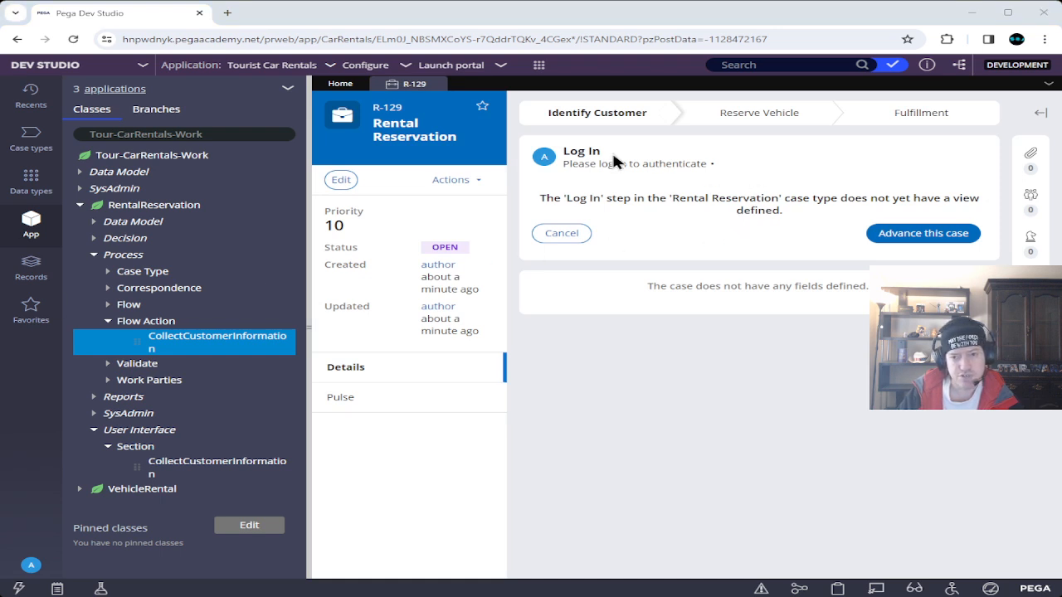
pyautogui.click(958, 239)
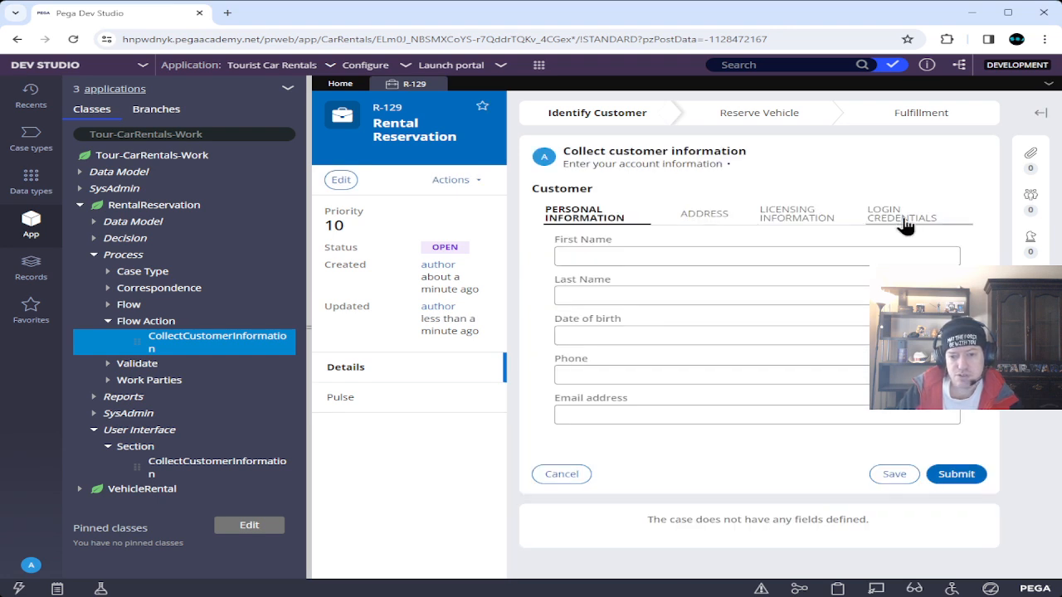
# Set date of birth to 1/28/2024 and fill in placeholder login username and password.
pyautogui.click(949, 336)
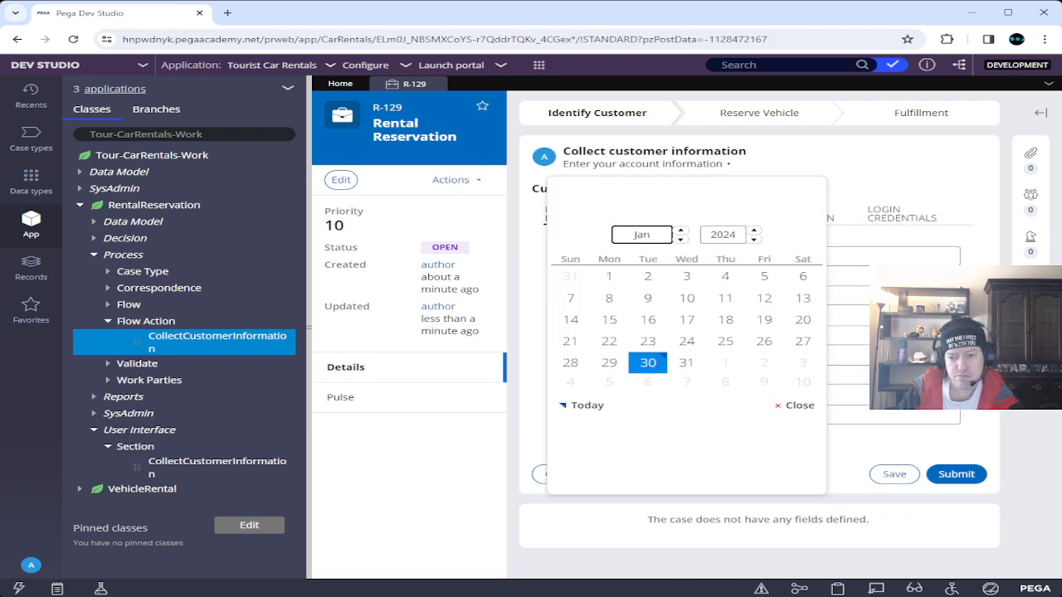
pyautogui.click(571, 362)
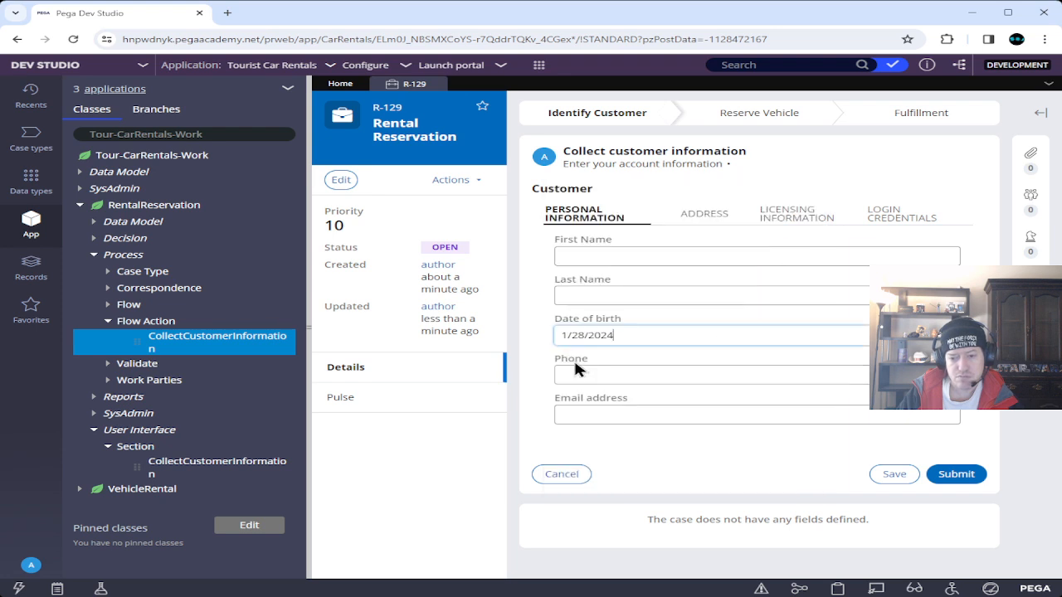
pyautogui.click(892, 217)
pyautogui.click(659, 255)
pyautogui.write('blah')
pyautogui.press('Tab')
pyautogui.write('blah')
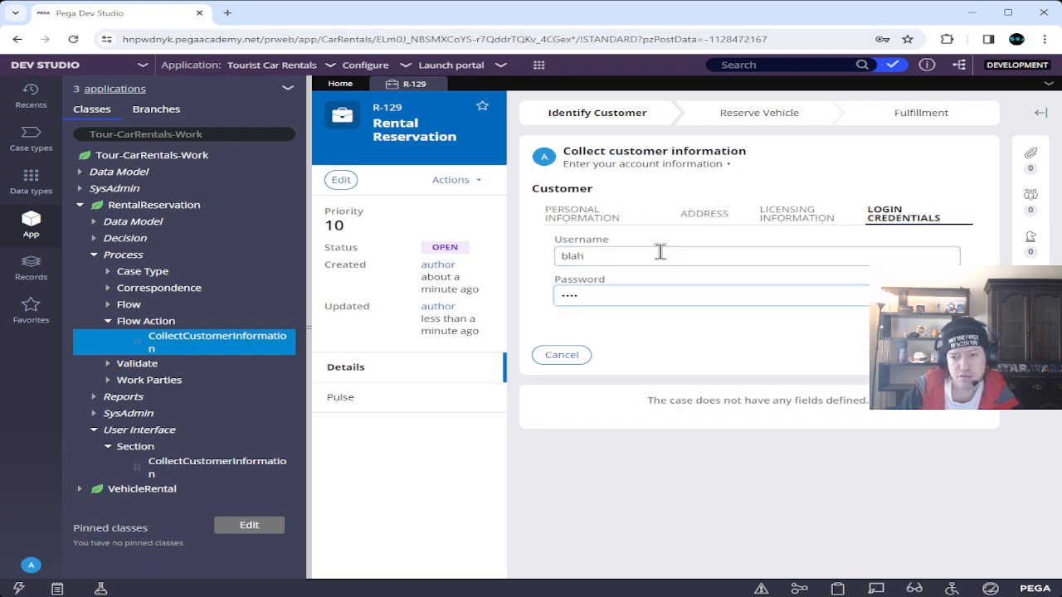
# Set the expiration date to 1/28/2024, submit the form, and dismiss the flagged-fields alert.
pyautogui.click(798, 218)
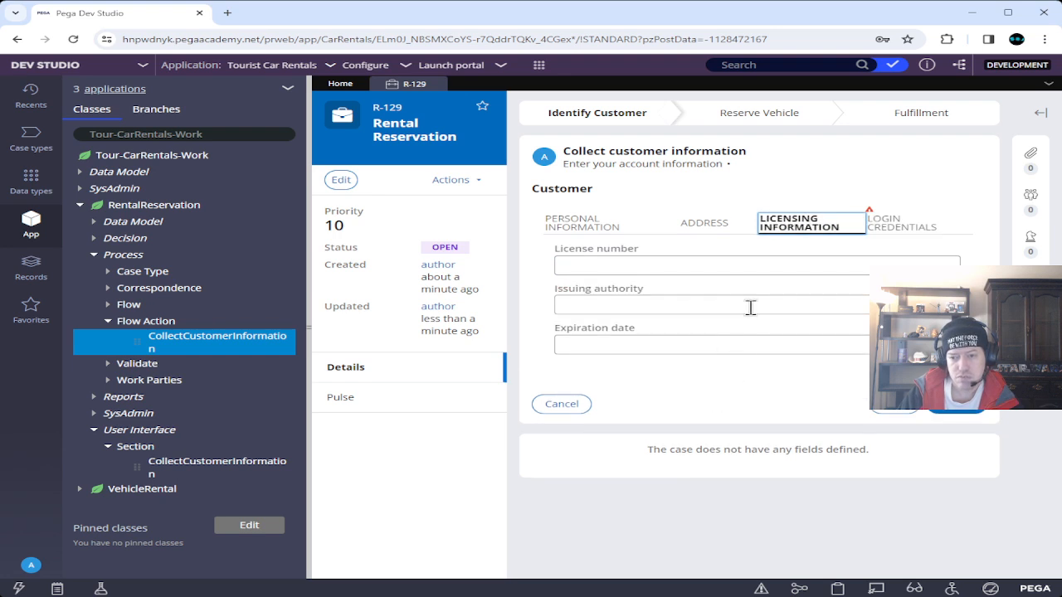
pyautogui.click(643, 345)
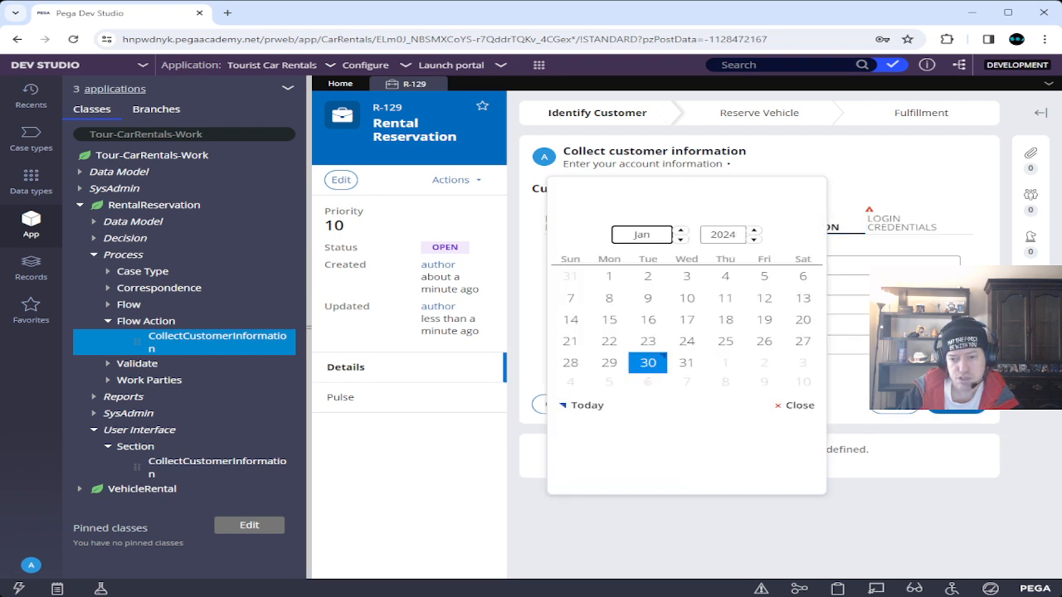
pyautogui.click(570, 363)
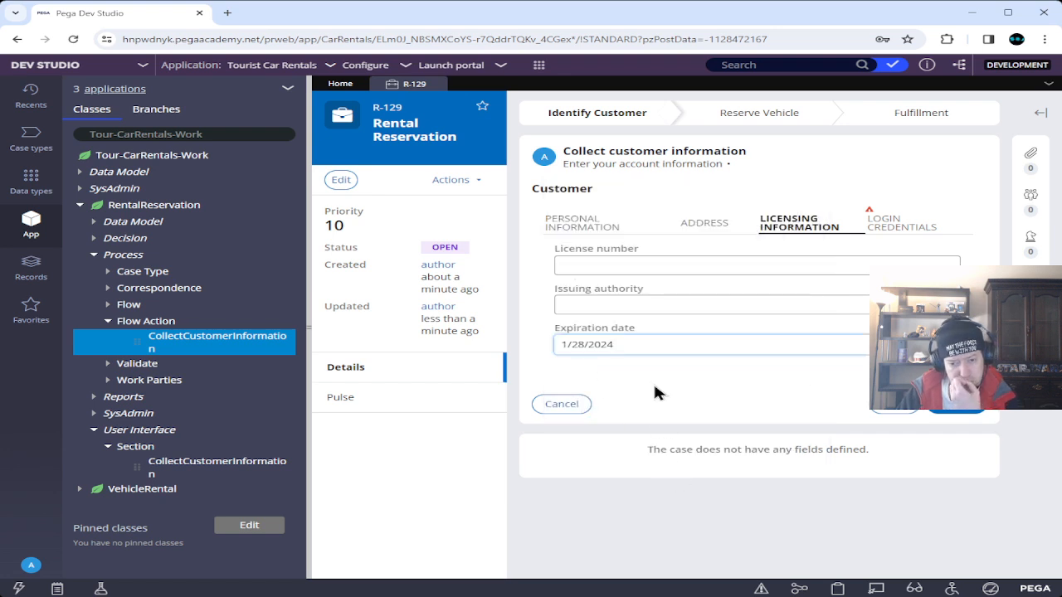
pyautogui.click(957, 404)
pyautogui.click(664, 117)
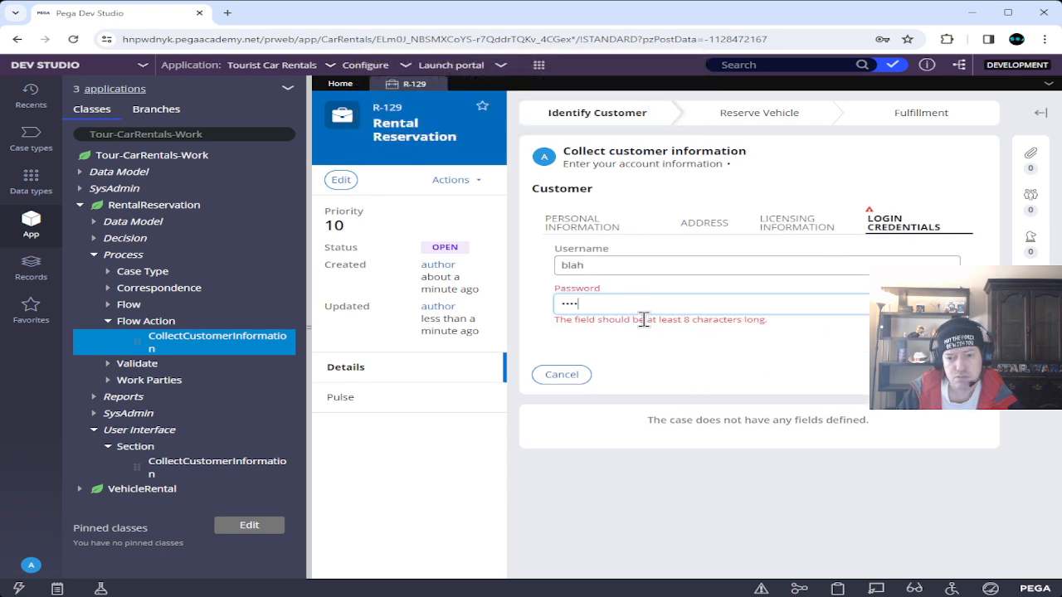
# Enter an eight-character masked password and resubmit the customer form.
pyautogui.write('••••')
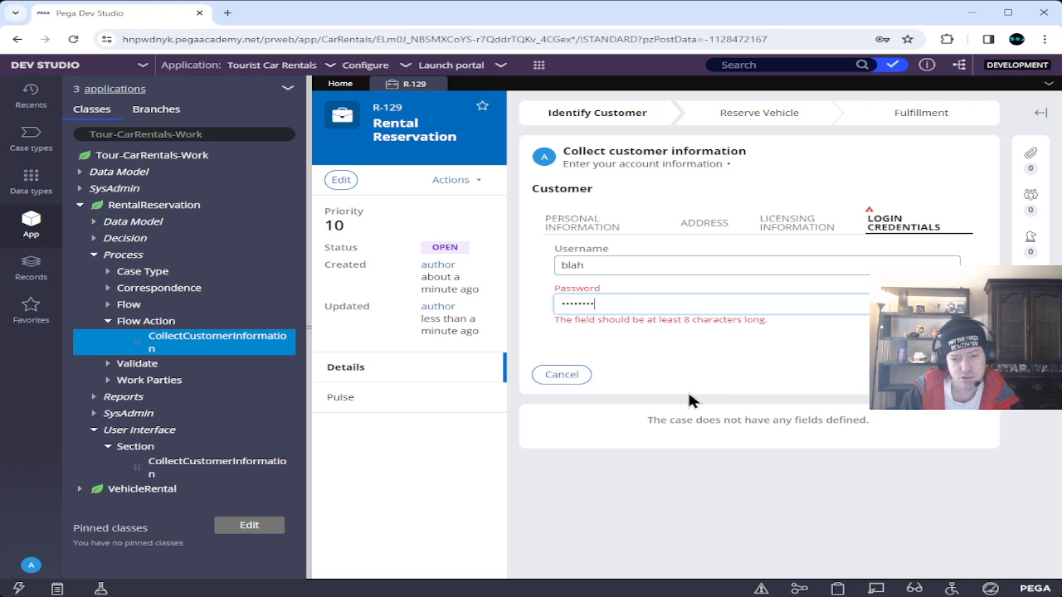
pyautogui.press('Tab')
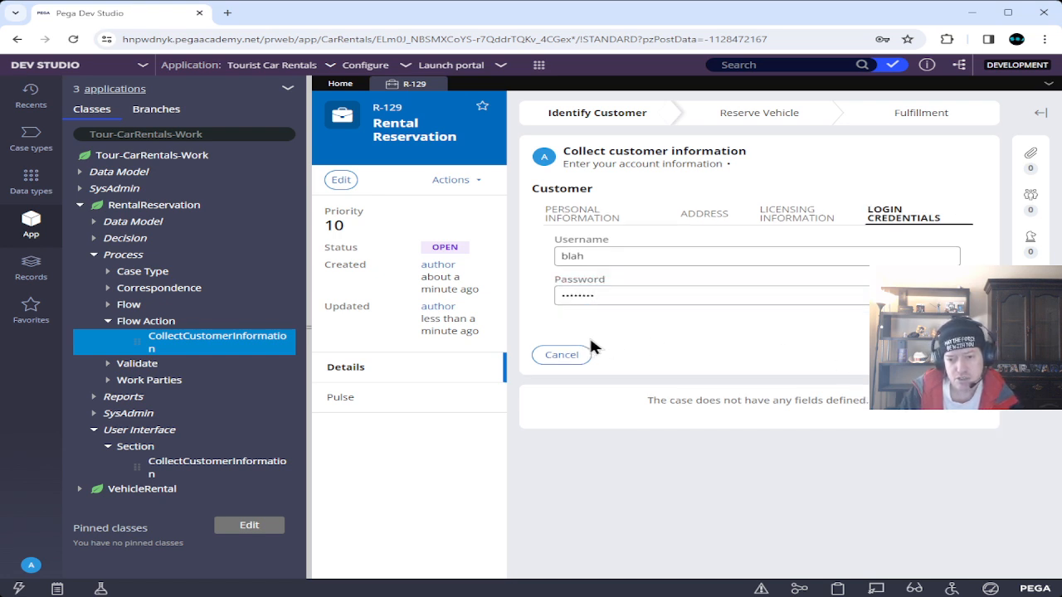
pyautogui.click(956, 355)
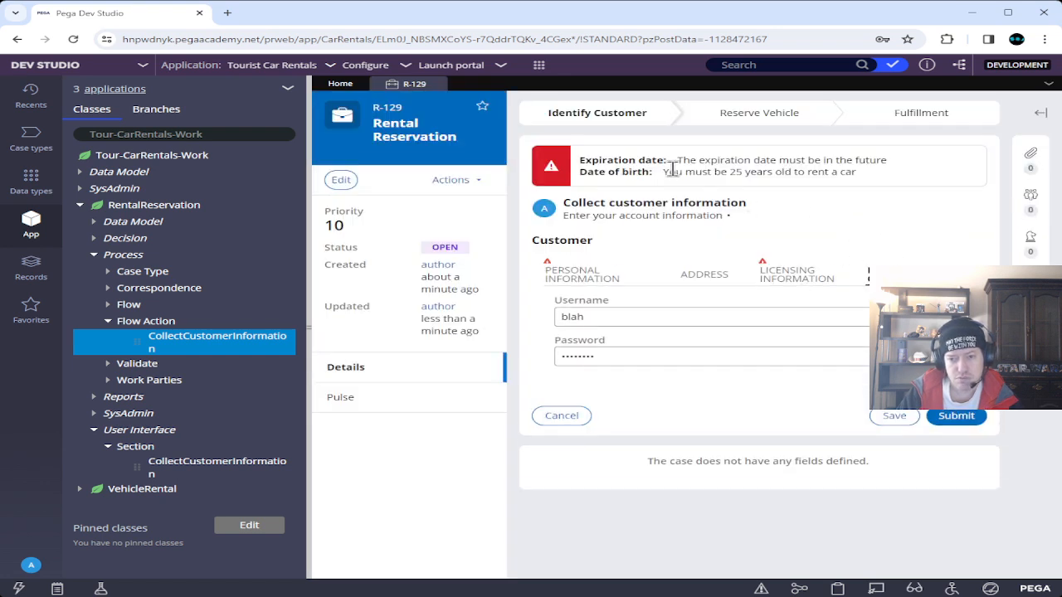
# Review the expiration-date and 25-years-old errors, then set expiration date to 1/31/2024.
pyautogui.moveTo(677, 160); pyautogui.dragTo(926, 166)
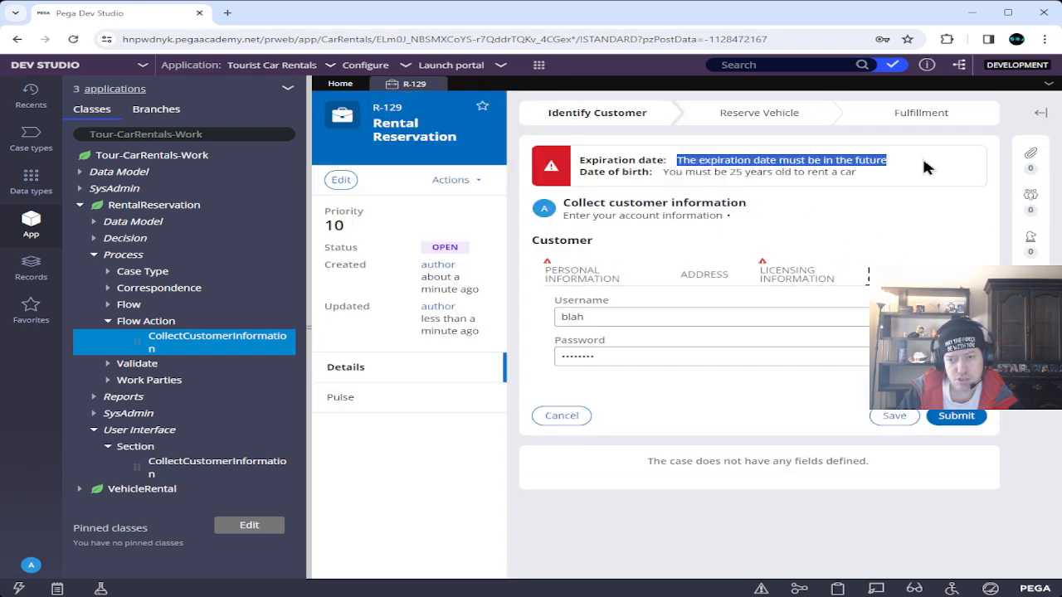
pyautogui.moveTo(662, 171); pyautogui.dragTo(929, 185)
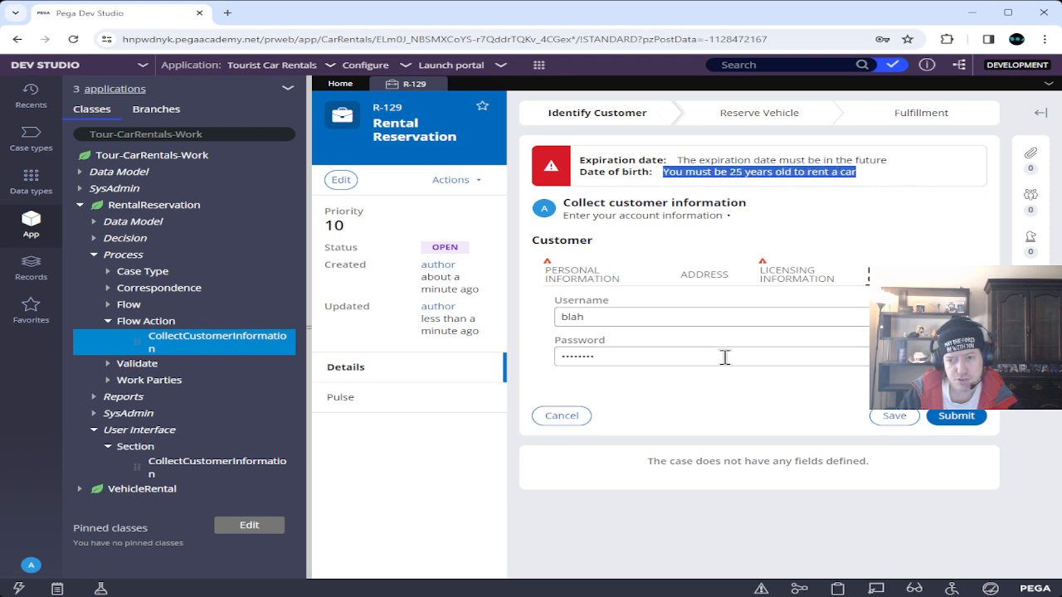
pyautogui.click(771, 274)
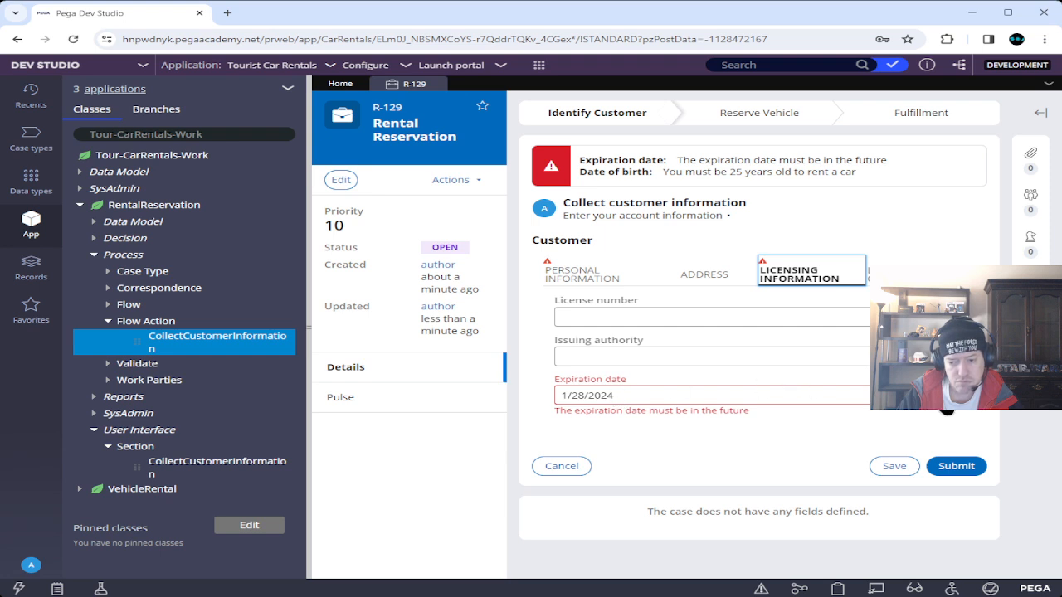
pyautogui.click(956, 395)
pyautogui.click(687, 362)
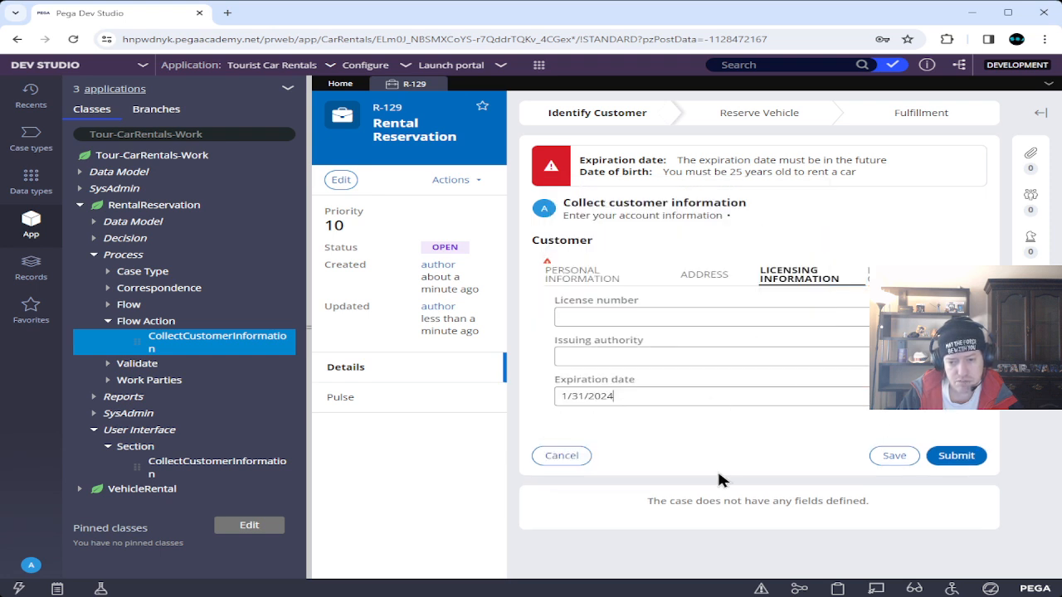
# Change the date of birth to 1/28/1924 and submit the corrected customer information.
pyautogui.click(595, 282)
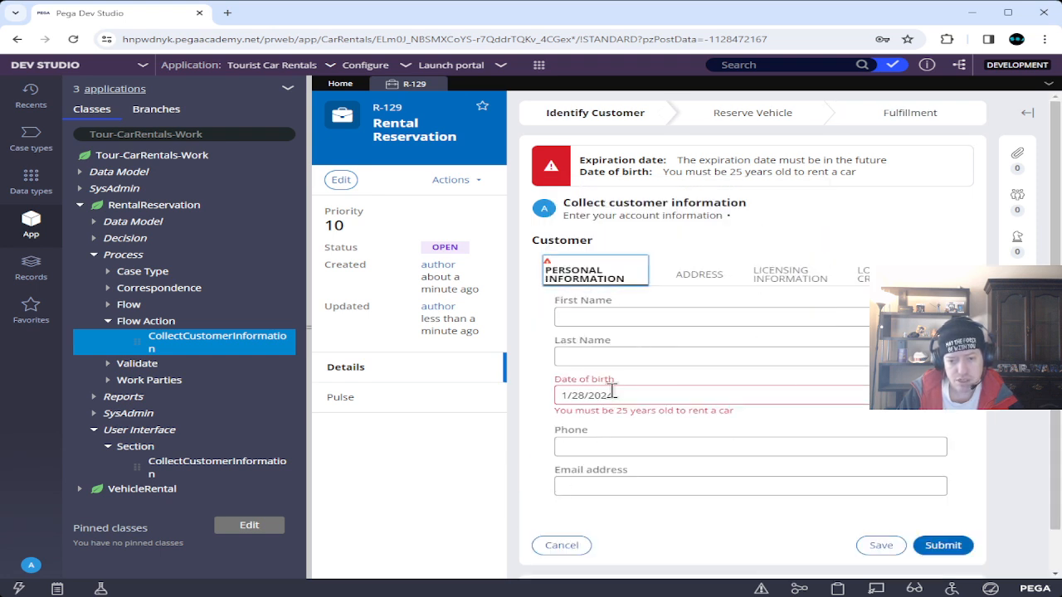
pyautogui.moveTo(589, 396); pyautogui.dragTo(603, 396)
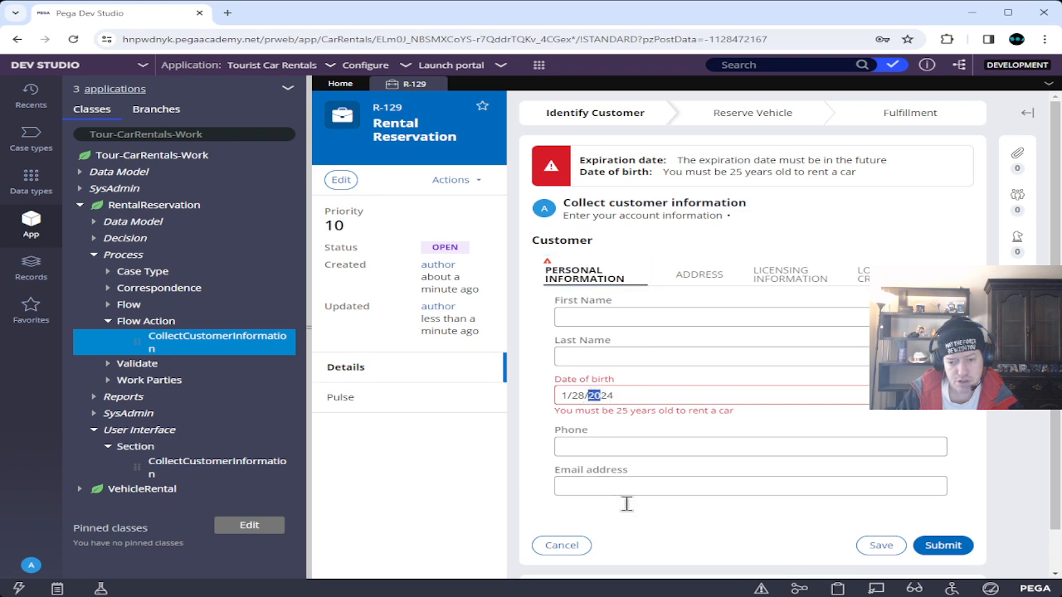
pyautogui.write('19')
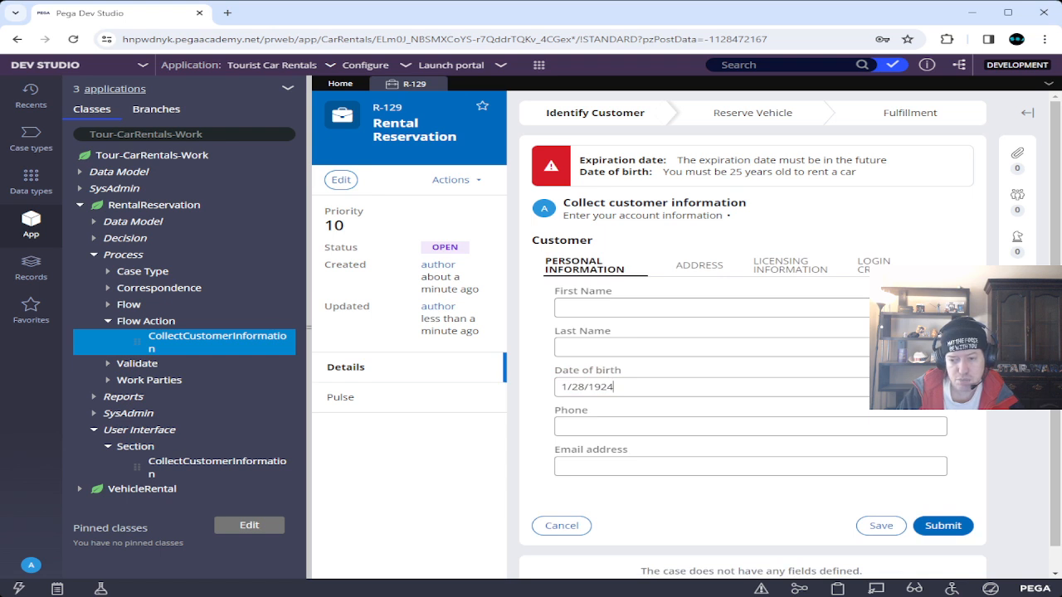
pyautogui.press('Return')
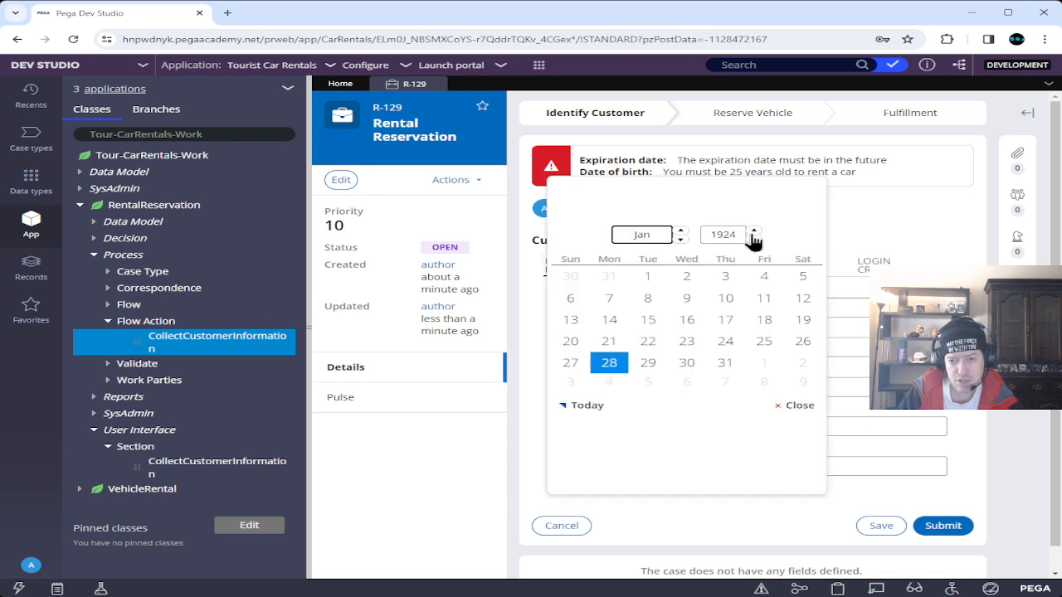
pyautogui.click(794, 406)
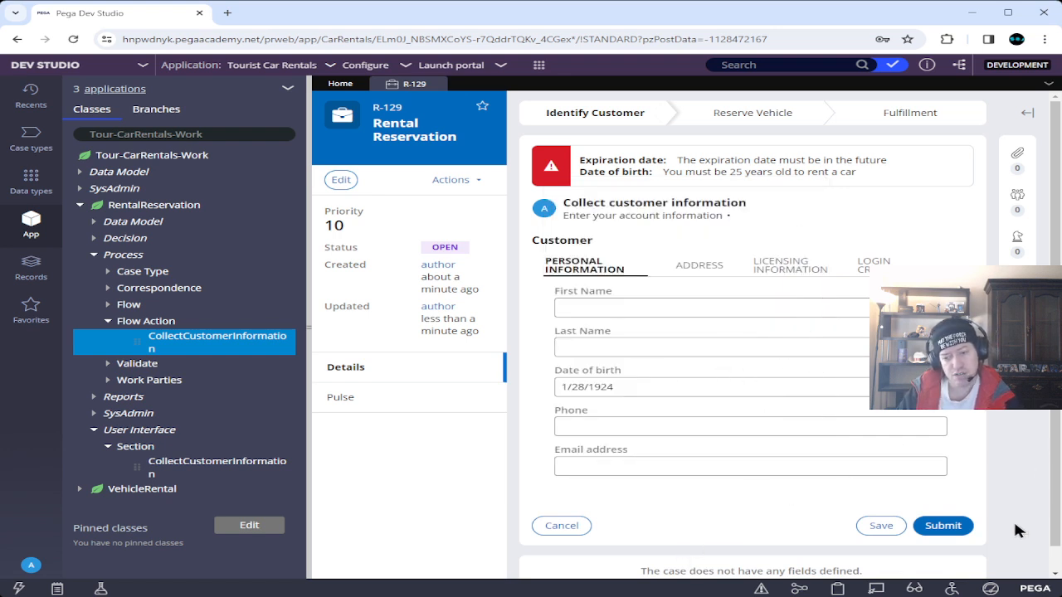
pyautogui.click(945, 526)
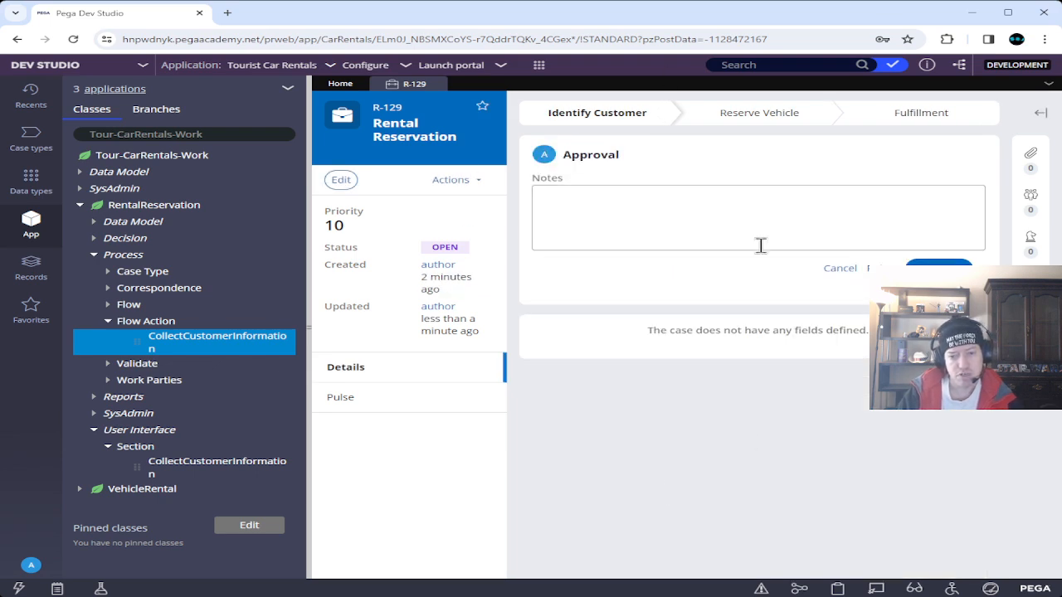
# Close the R-129 case tab and switch to the Pega Academy exercise page.
pyautogui.click(436, 87)
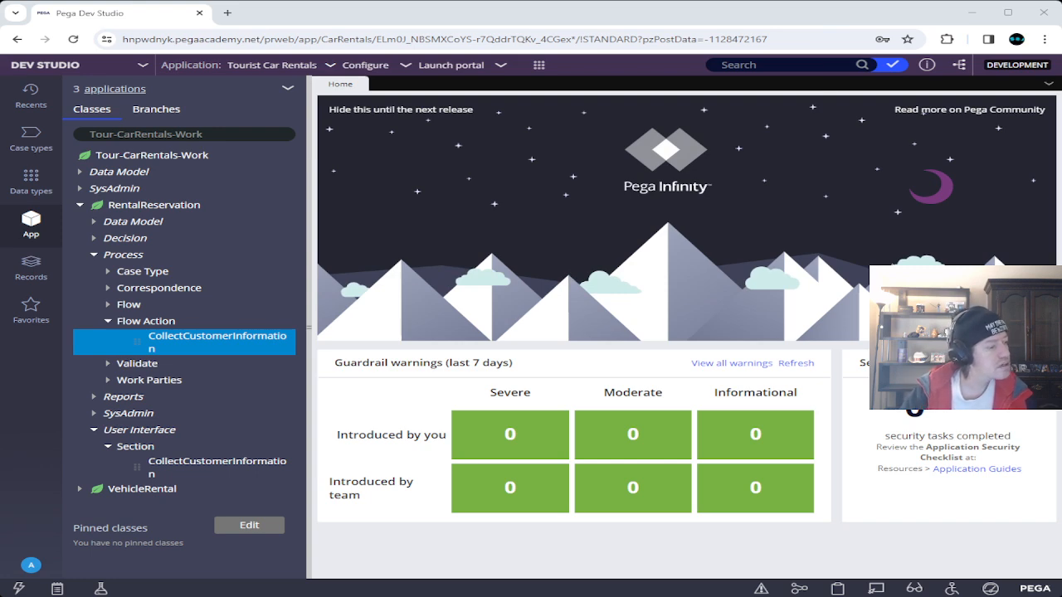
pyautogui.hotkey('alt', 'Tab')
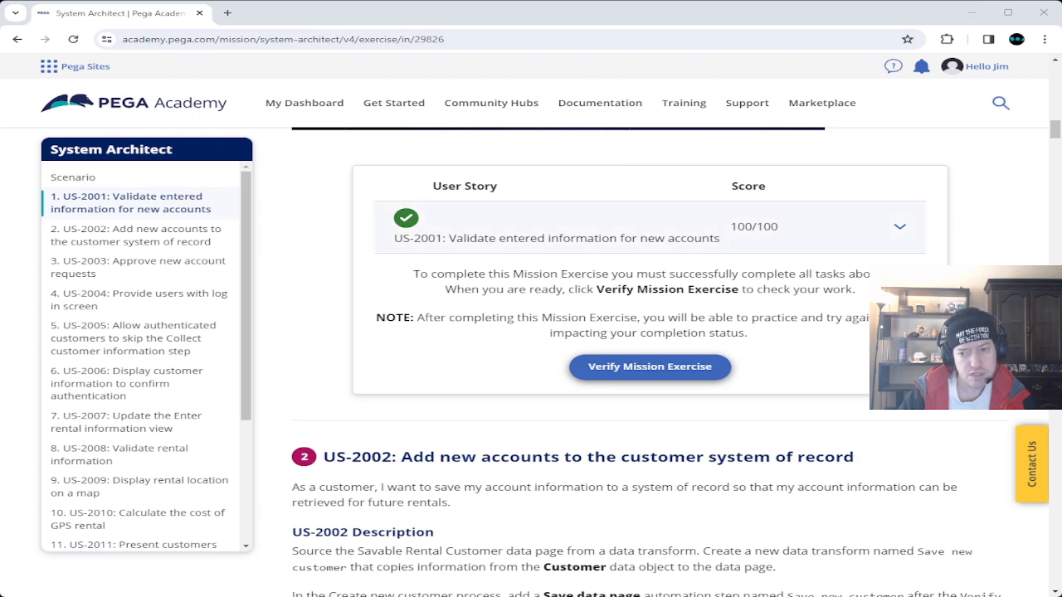
# Expand US-2001's task scores to confirm 100/100, then return to Dev Studio.
pyautogui.click(897, 228)
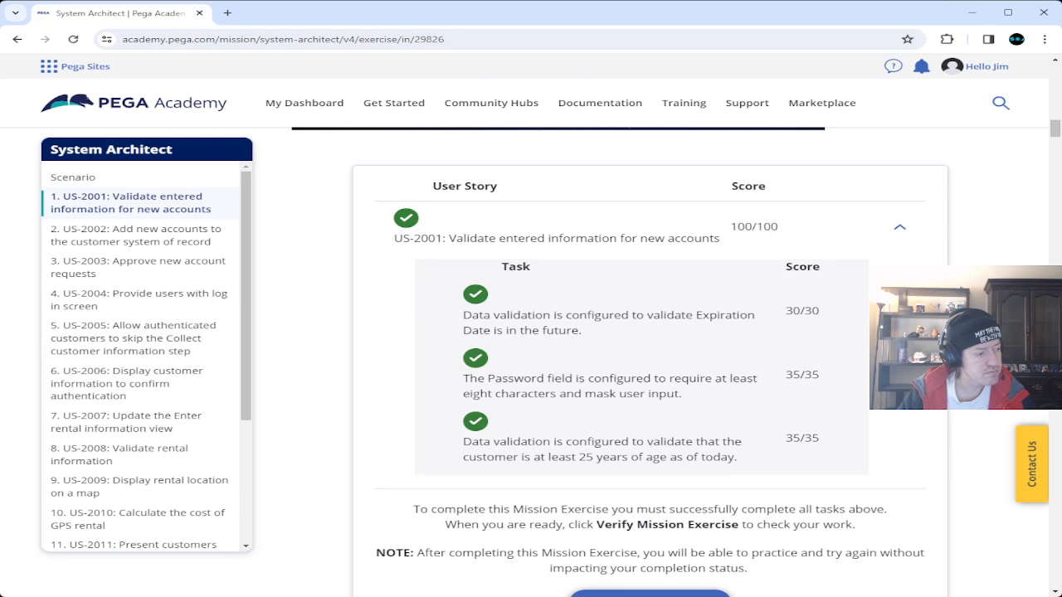
pyautogui.hotkey('alt', 'Tab')
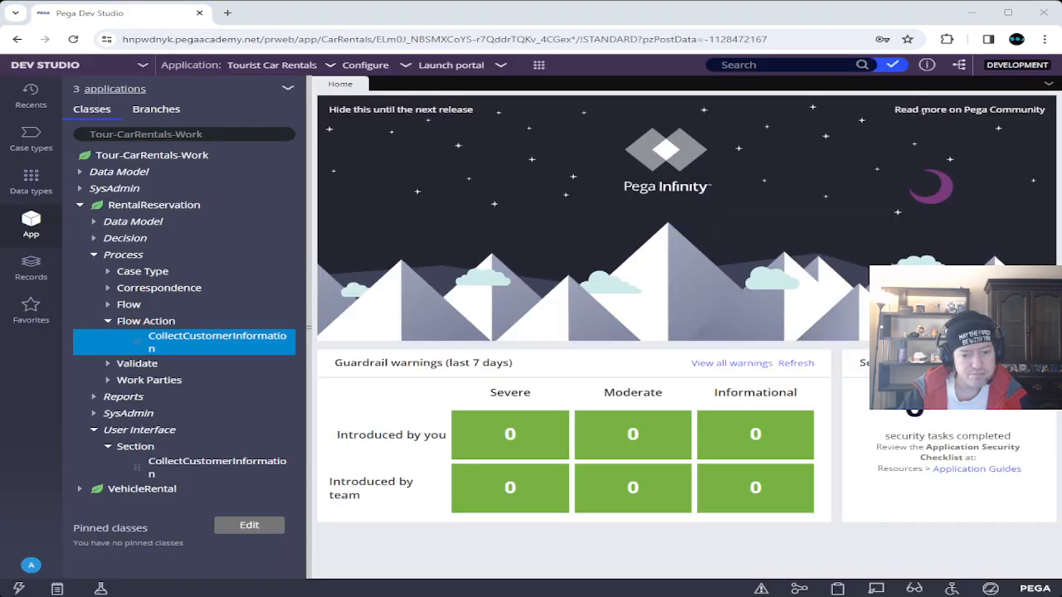
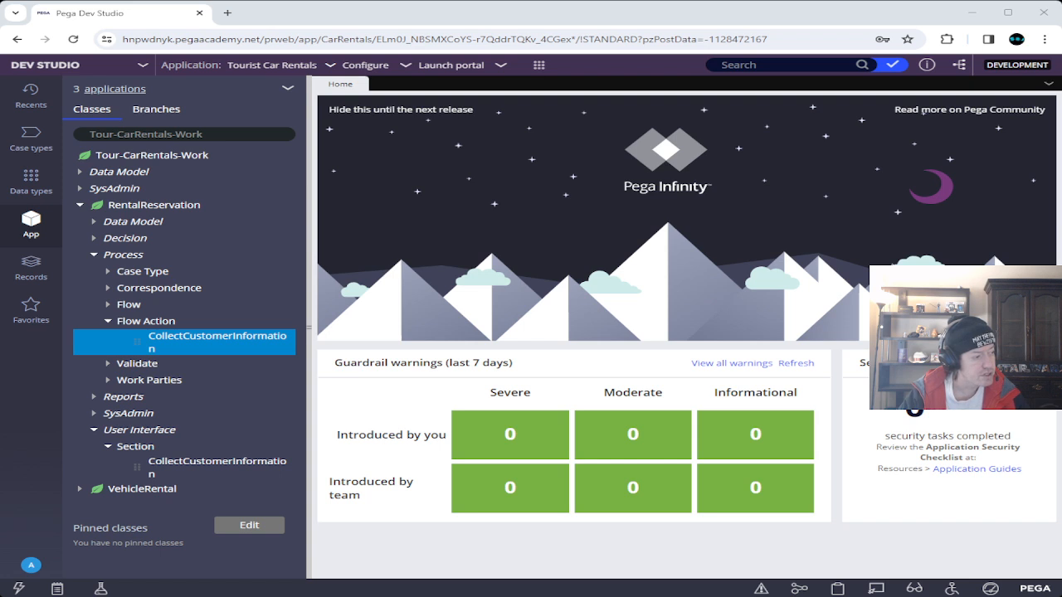
# From App Studio's Rental customer data pages, open Savable Rental customer in Dev Studio.
pyautogui.click(143, 70)
pyautogui.click(98, 86)
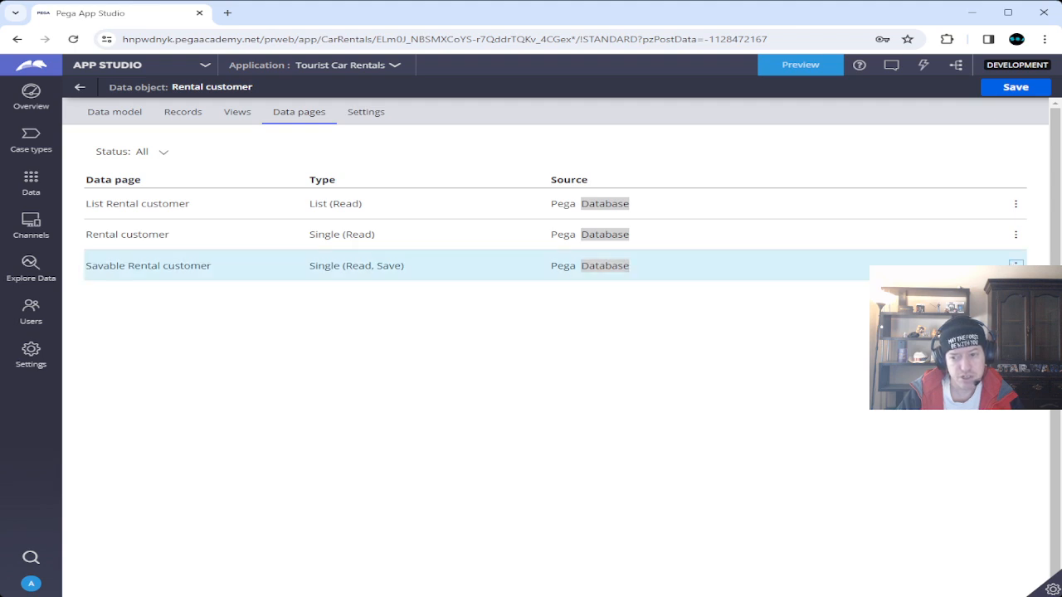
pyautogui.click(1016, 266)
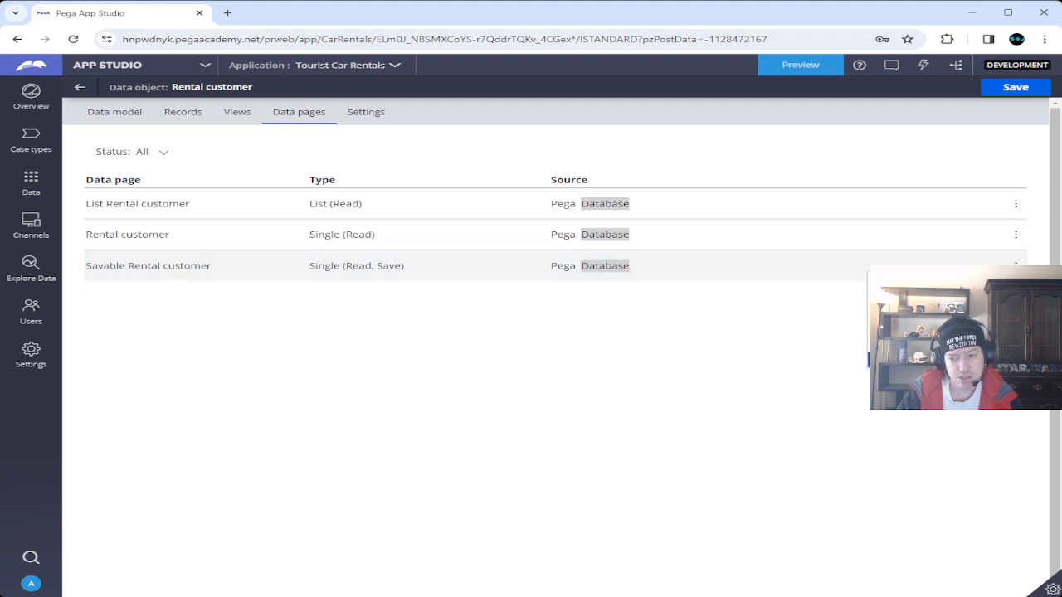
pyautogui.click(938, 360)
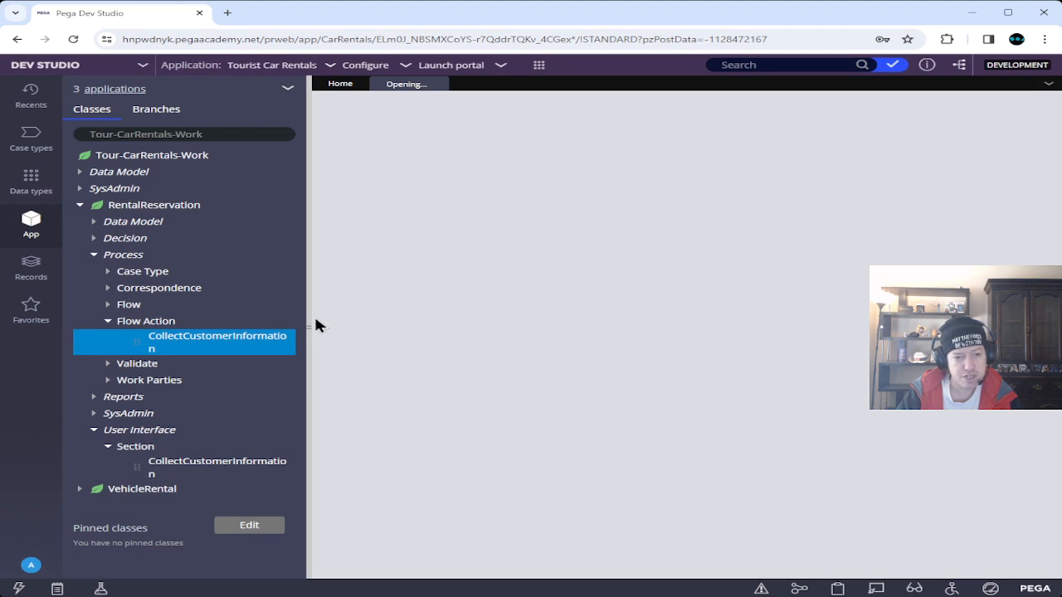
# Collapse the Flow Action, Process and RentalReservation branches of the App Explorer class tree.
pyautogui.click(107, 321)
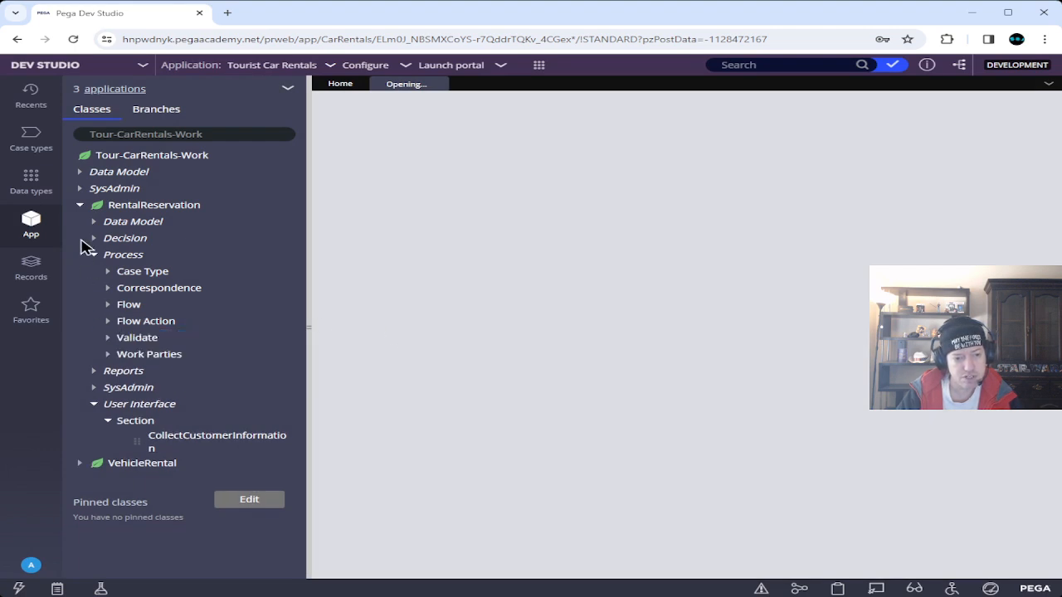
pyautogui.click(94, 254)
pyautogui.click(80, 206)
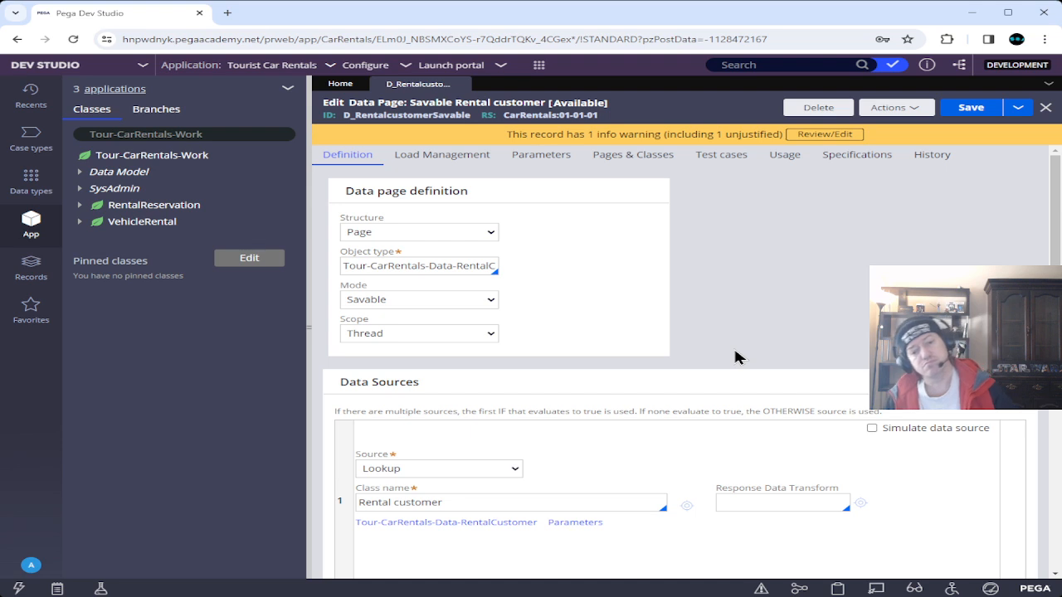
# Review the data page's form and Pages & Classes, then return to its Definition source settings.
pyautogui.scroll(-3, 735, 357)
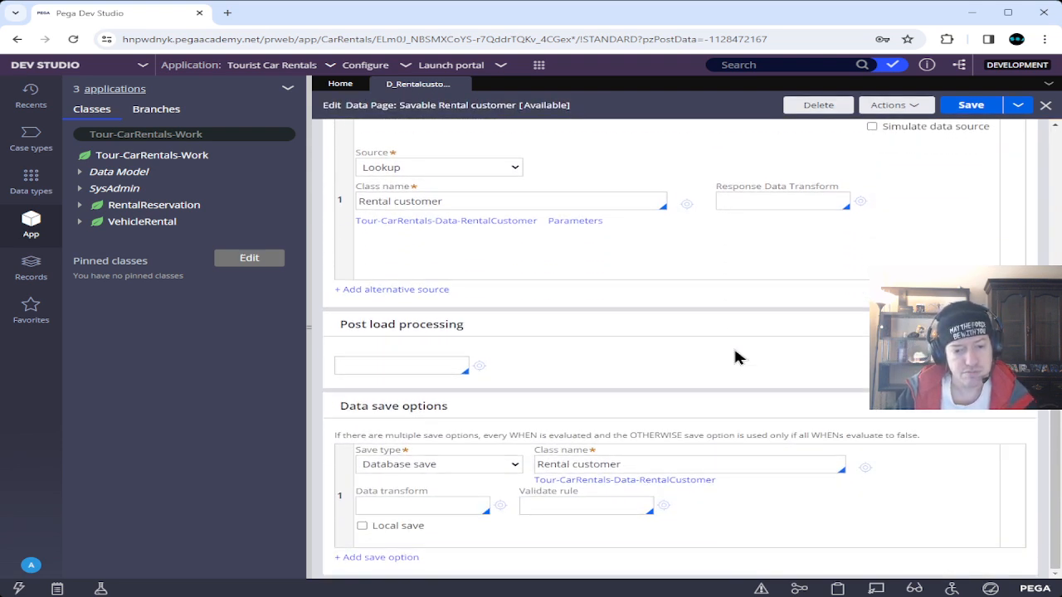
pyautogui.scroll(5, 735, 356)
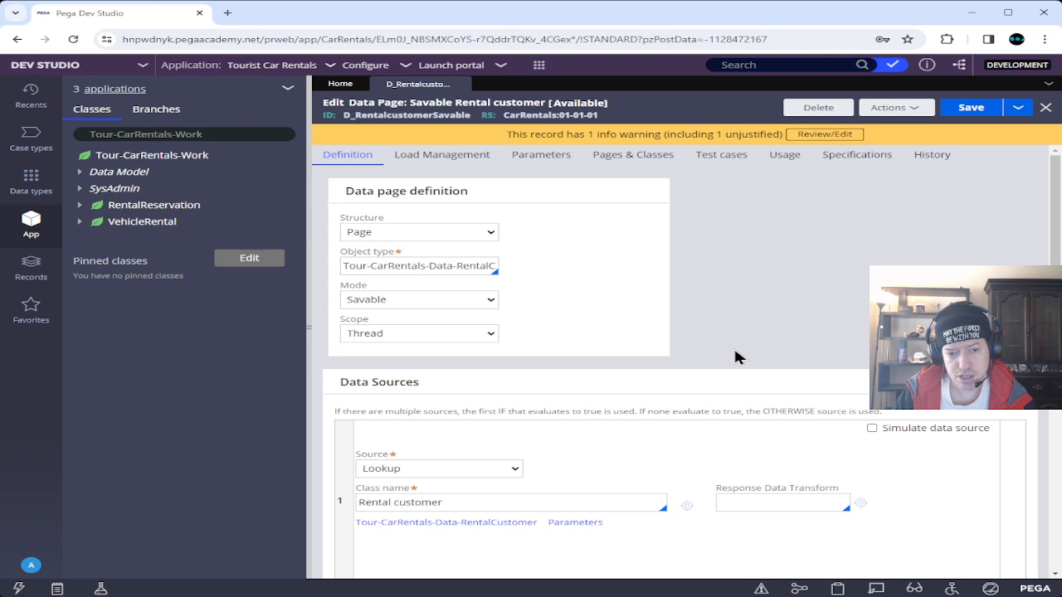
pyautogui.click(629, 163)
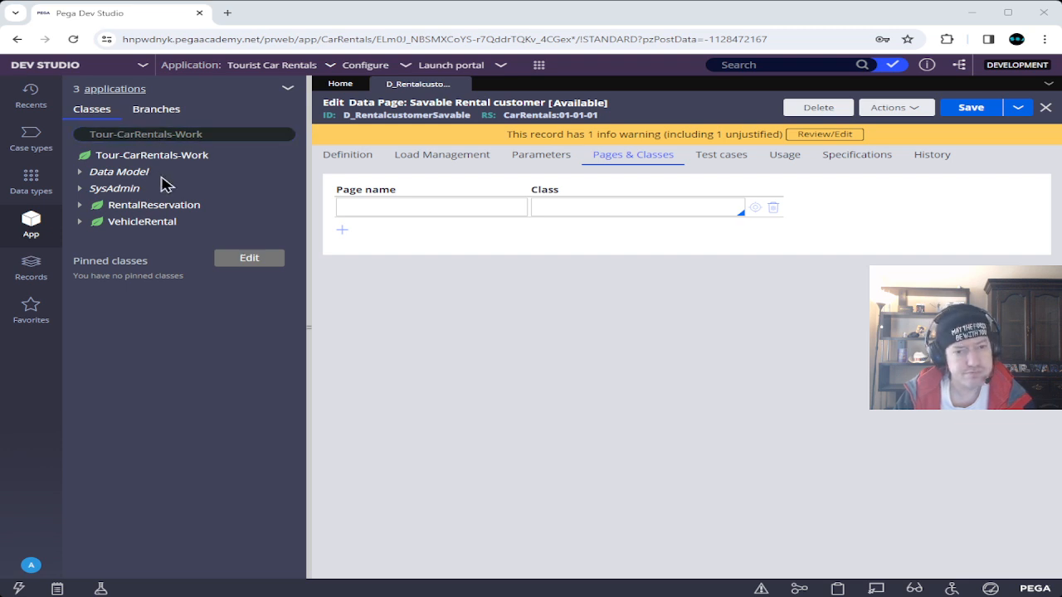
pyautogui.click(357, 157)
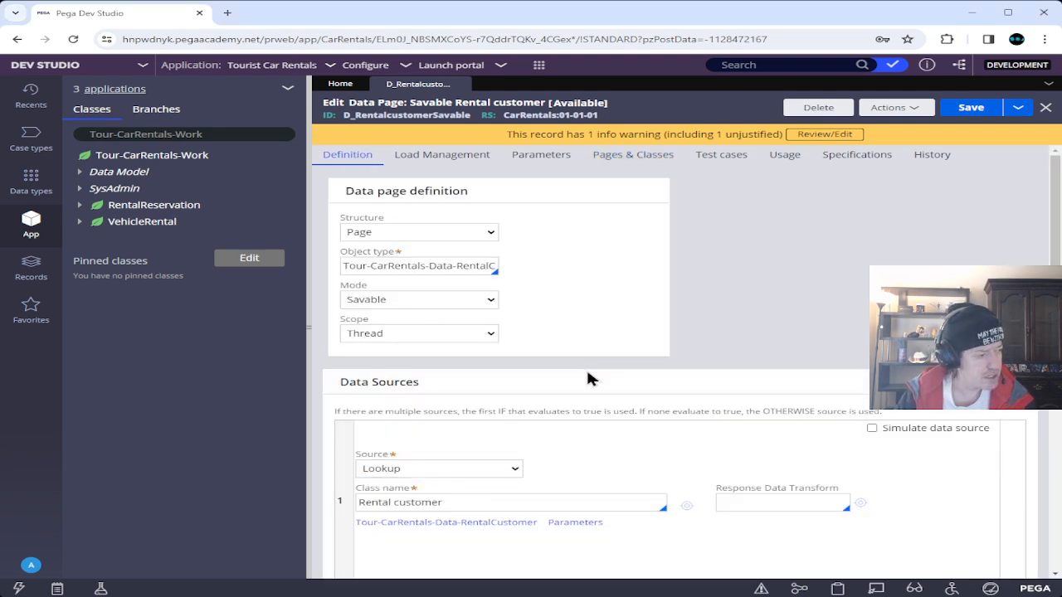
pyautogui.click(482, 469)
# Change the data page source from Lookup to Data Transform named SaveNewCustomer.
pyautogui.click(469, 499)
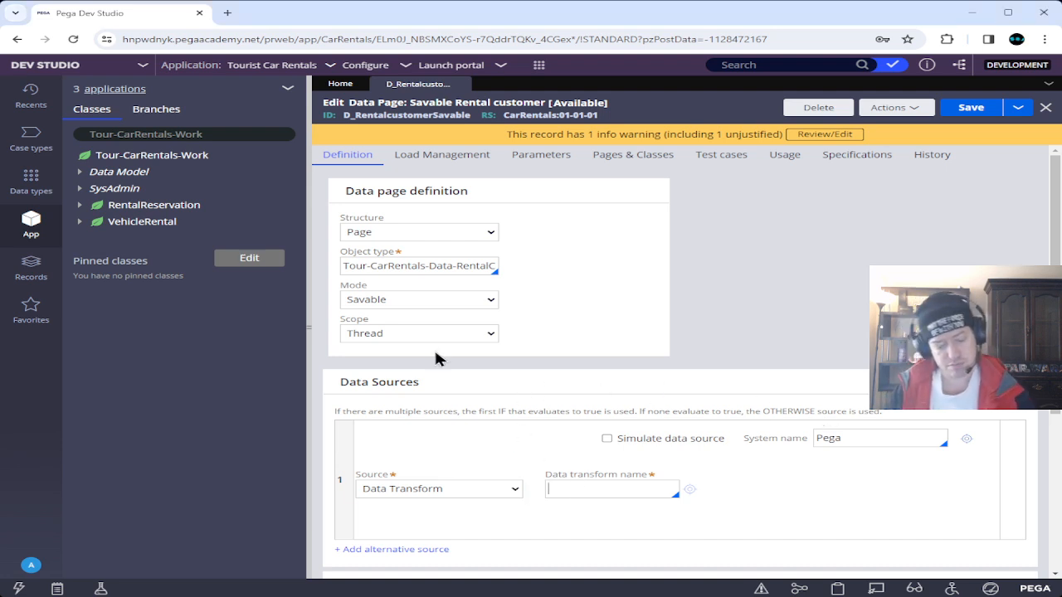
pyautogui.write('Save')
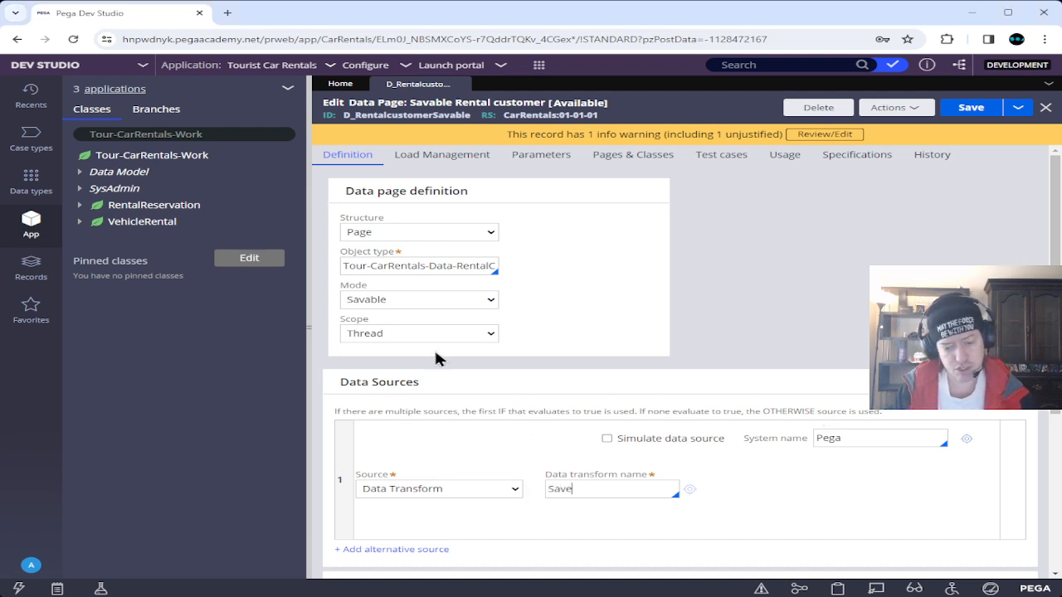
pyautogui.write('NewCus')
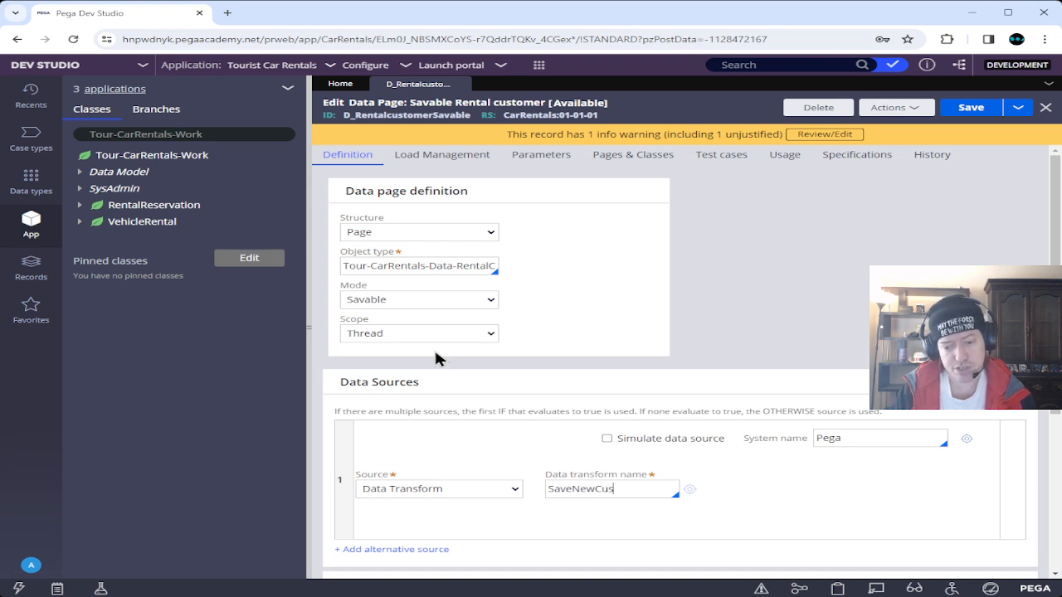
pyautogui.write('tomer')
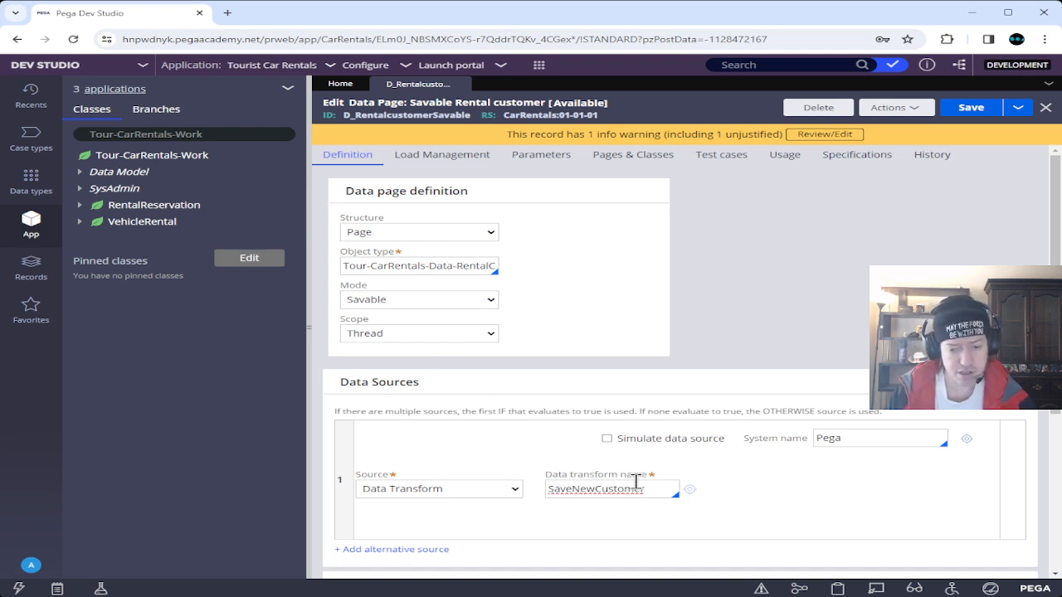
pyautogui.moveTo(646, 489); pyautogui.dragTo(543, 490)
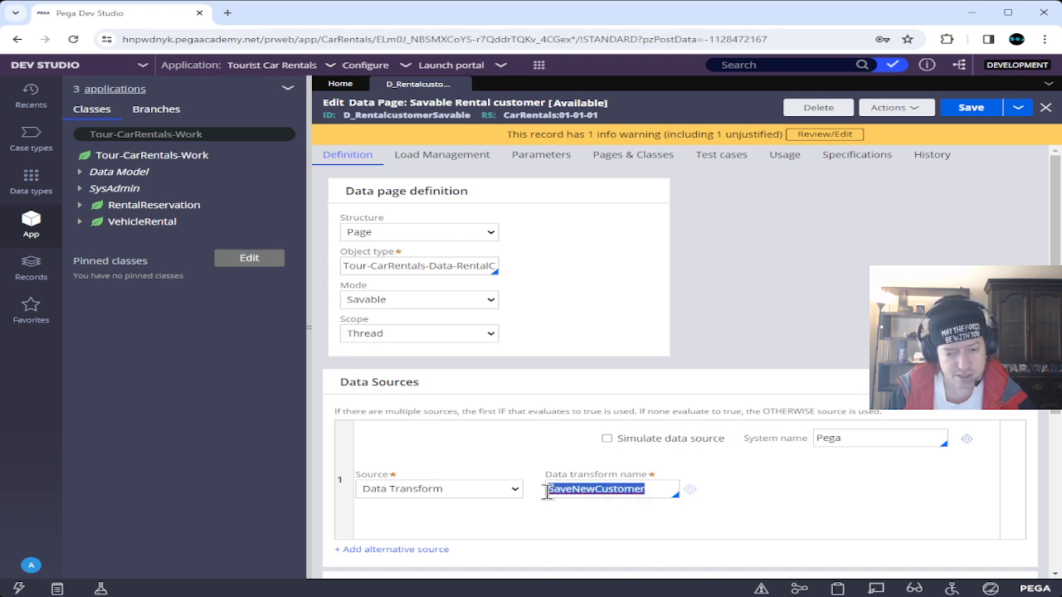
pyautogui.click(571, 488)
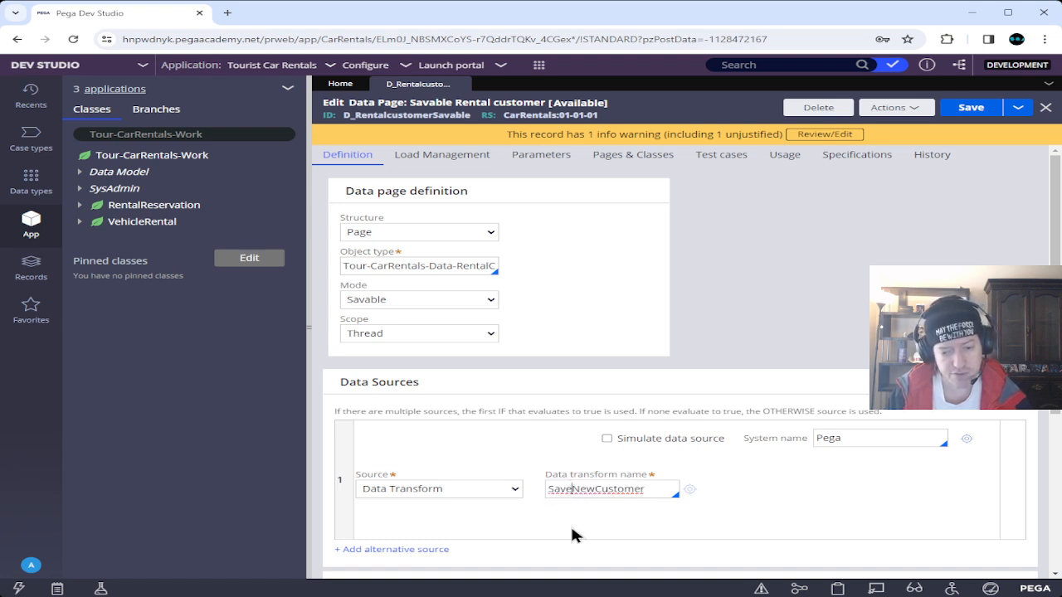
pyautogui.click(599, 489)
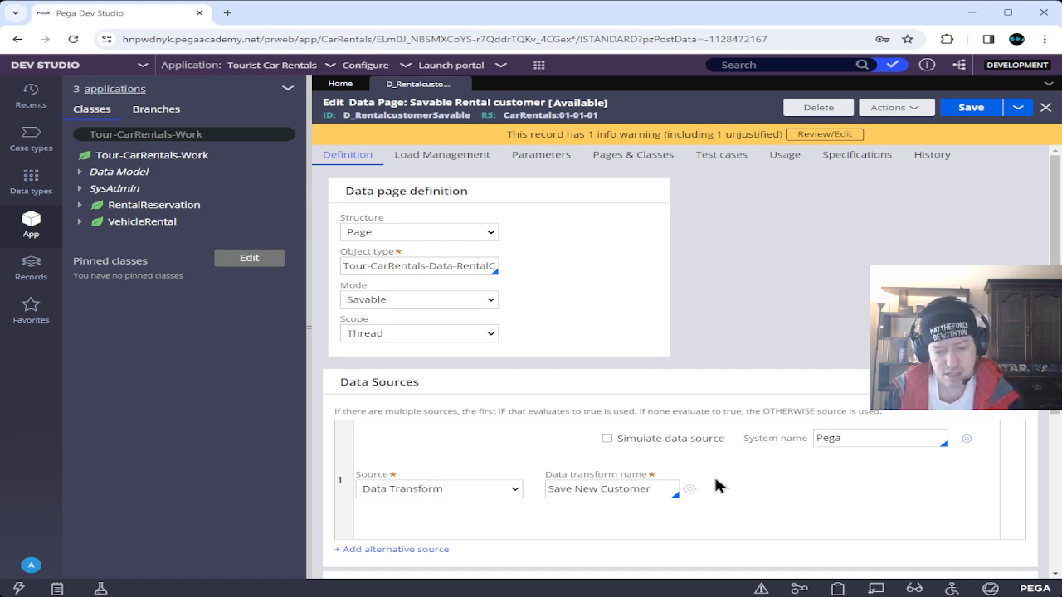
pyautogui.press('BackSpace')
pyautogui.click(574, 489)
pyautogui.press('BackSpace')
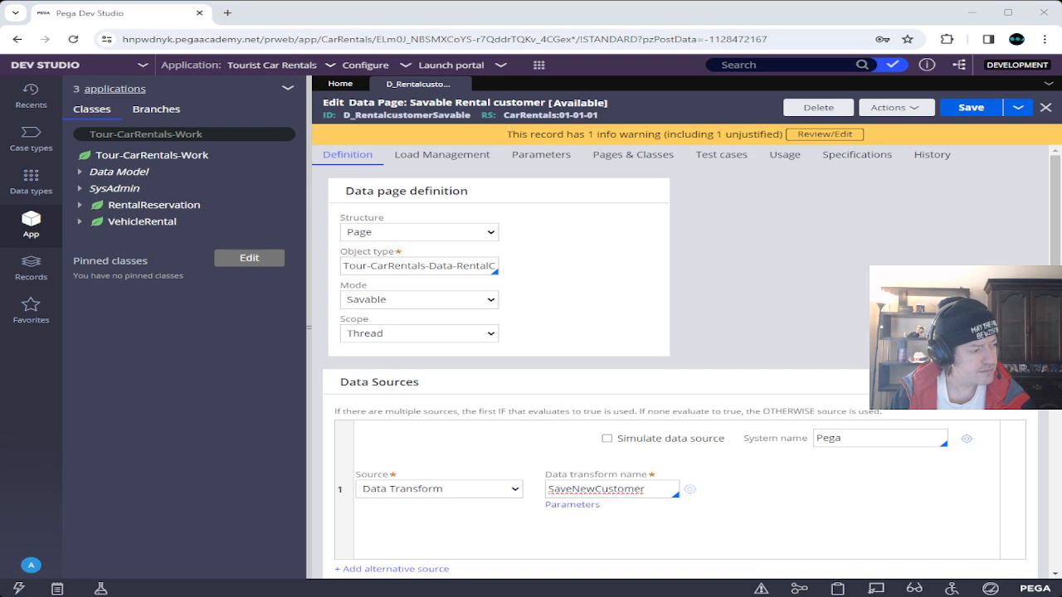
# Create the SaveNewCustomer data transform in Tour-CarRentals-Data-RentalCustomer and view its Pages & Classes.
pyautogui.click(690, 492)
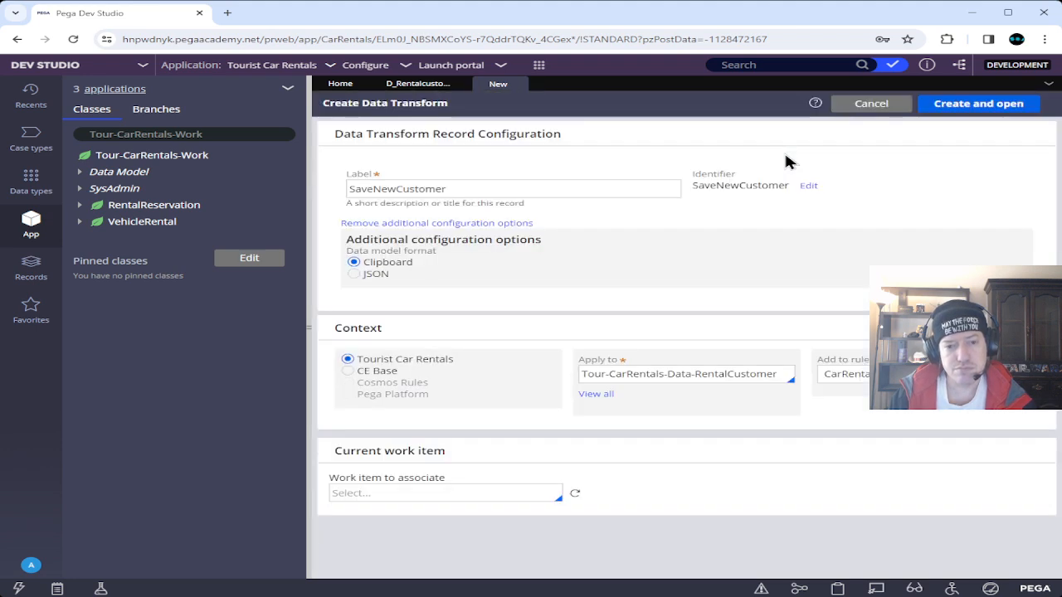
pyautogui.click(998, 108)
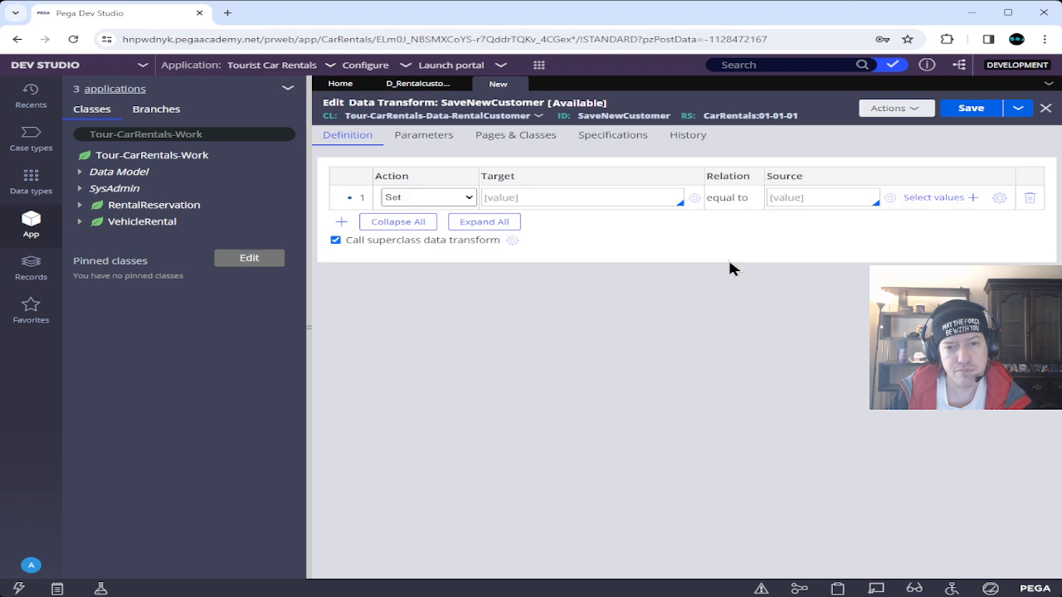
pyautogui.click(550, 139)
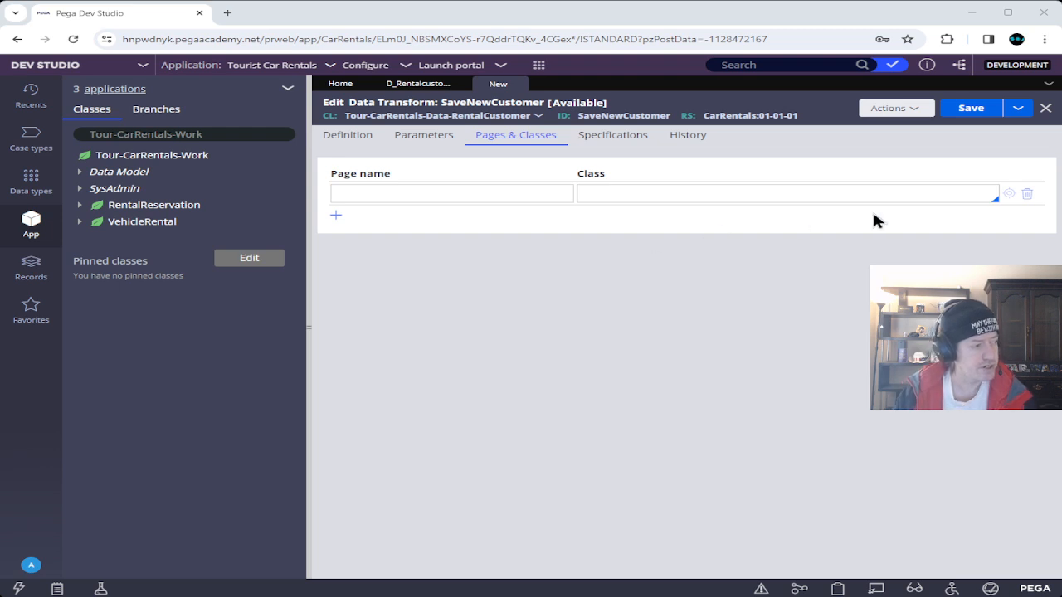
# Add page pyWorkPage with class Tour-CarRentals-Work-RentalReservation to Pages & Classes.
pyautogui.click(520, 194)
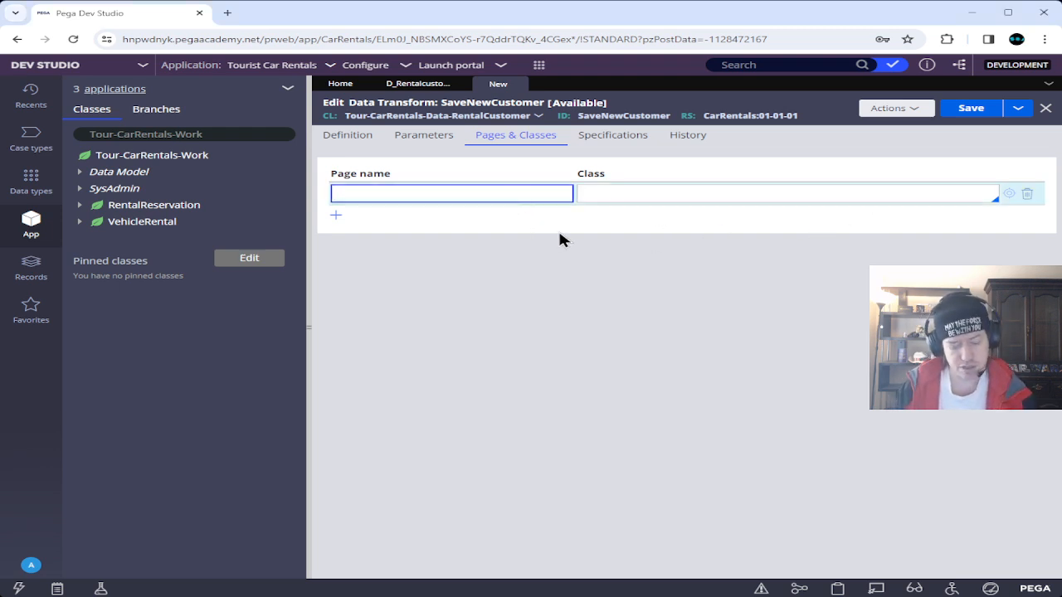
pyautogui.write('py')
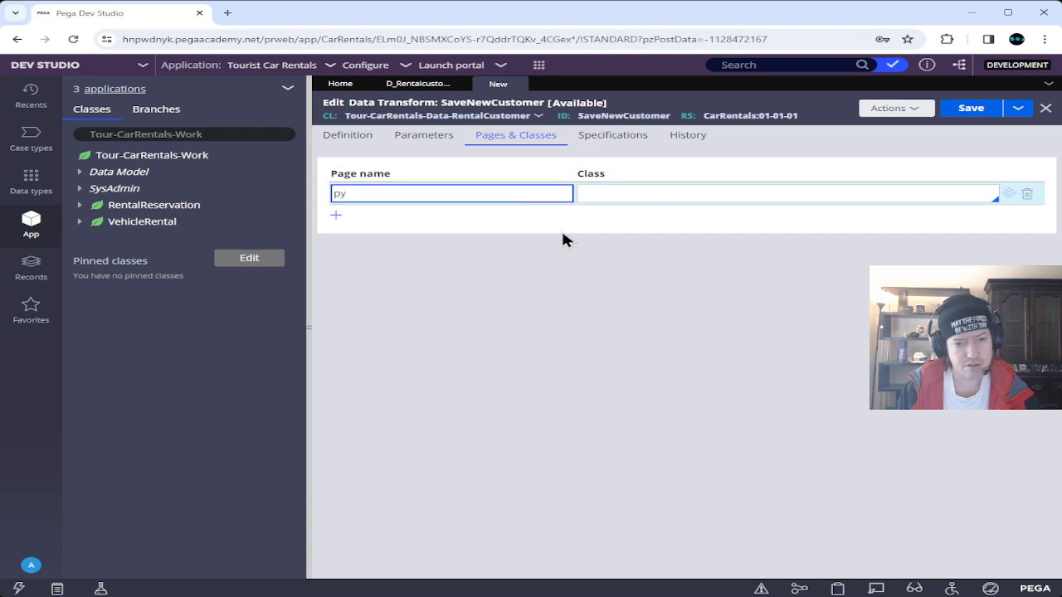
pyautogui.write('Work')
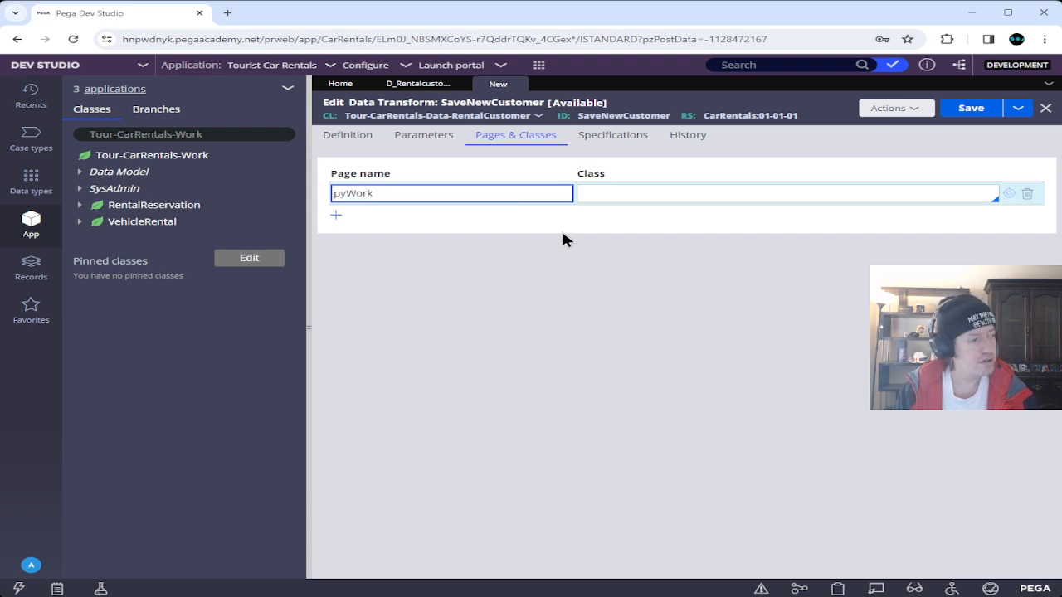
pyautogui.write('Page')
pyautogui.press('Tab')
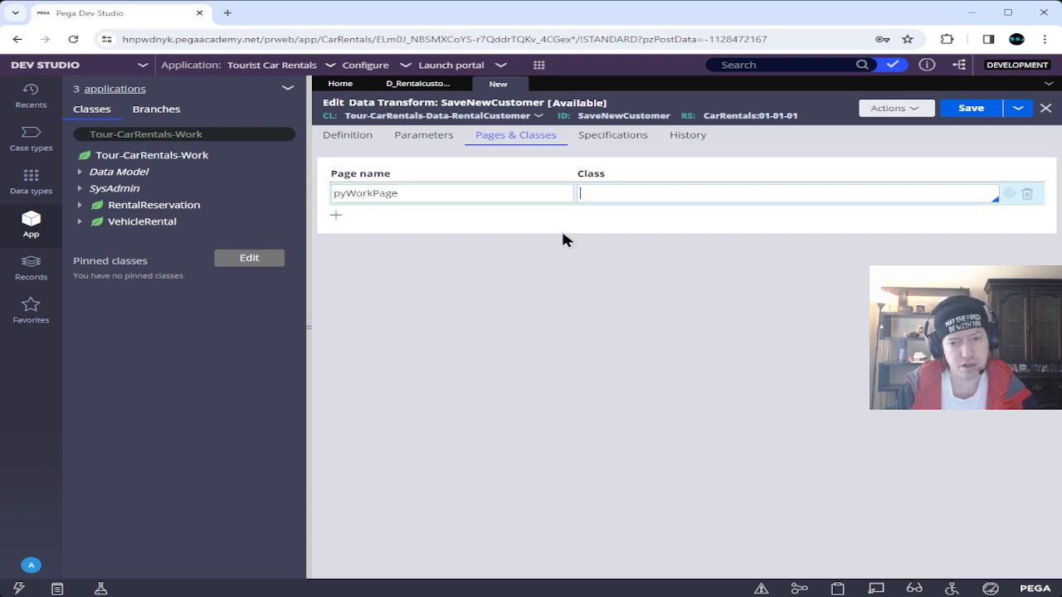
pyautogui.write('Tour')
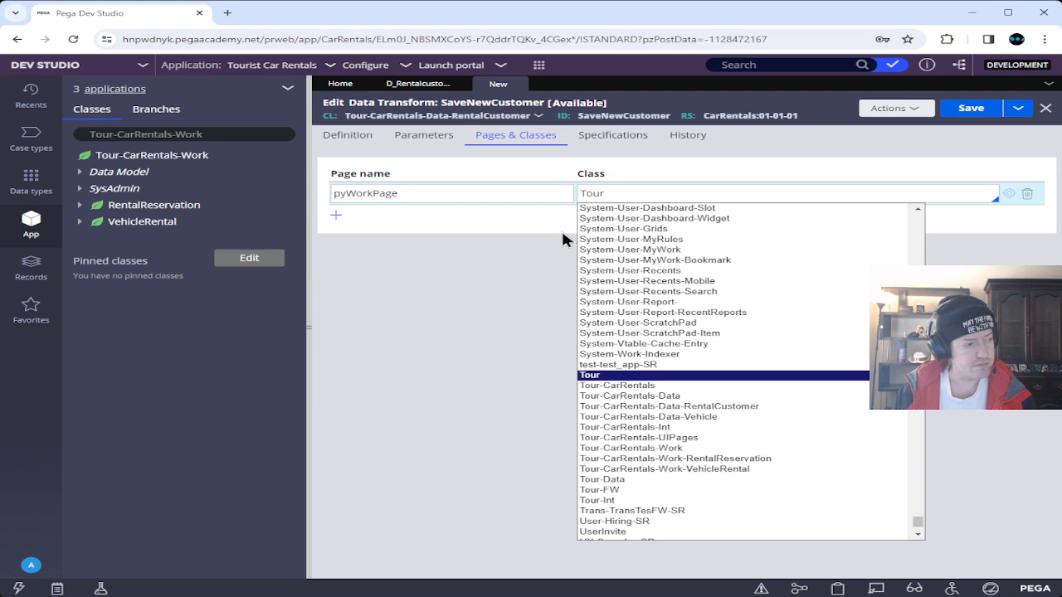
pyautogui.press('Down')
pyautogui.press('Down')
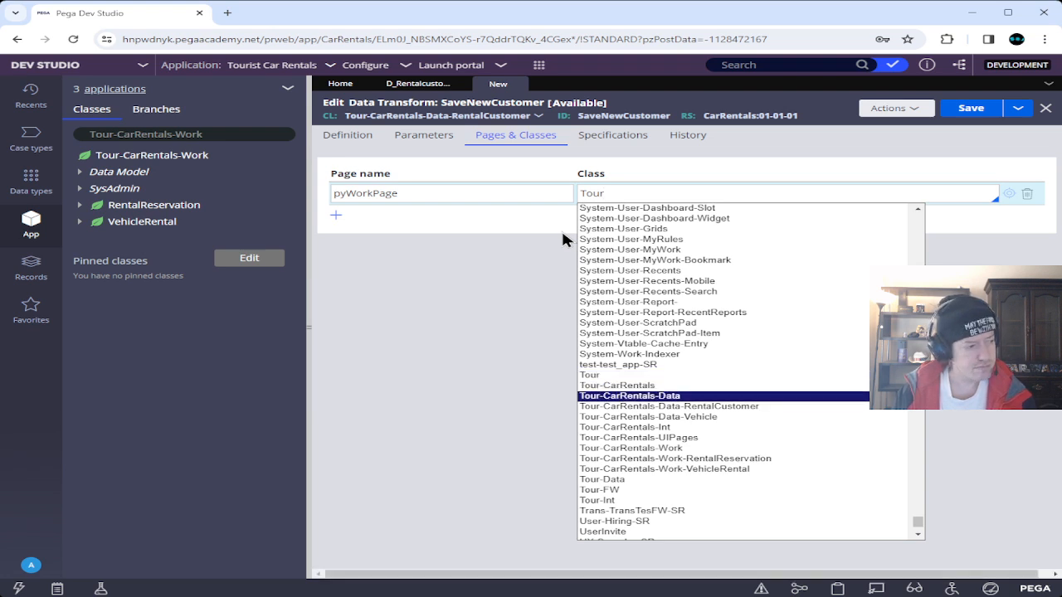
pyautogui.press('Down')
pyautogui.press('Down')
pyautogui.press('Down')
pyautogui.press('Down')
pyautogui.press('Down')
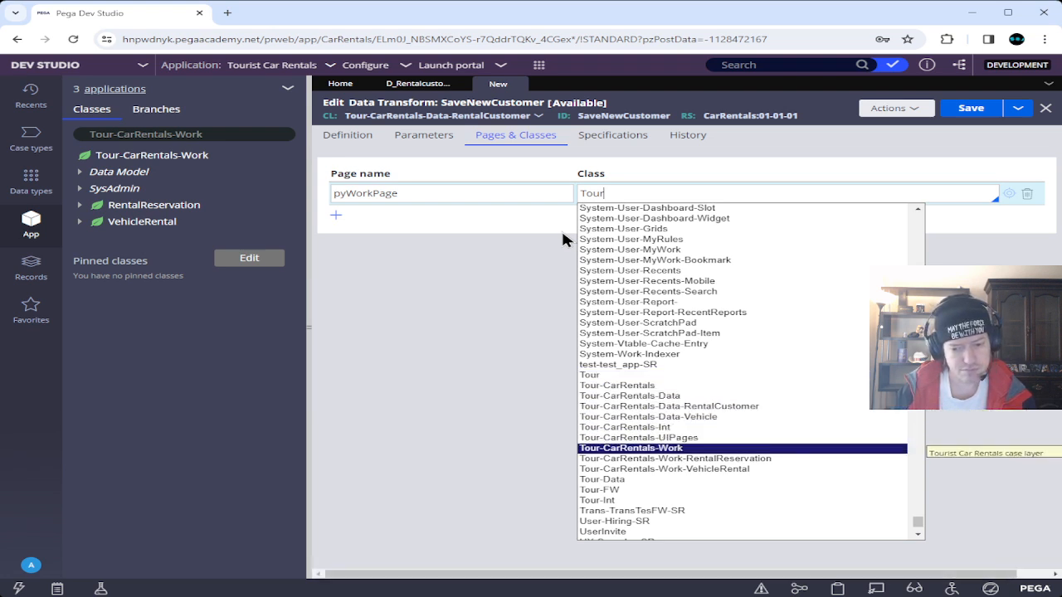
pyautogui.press('Down')
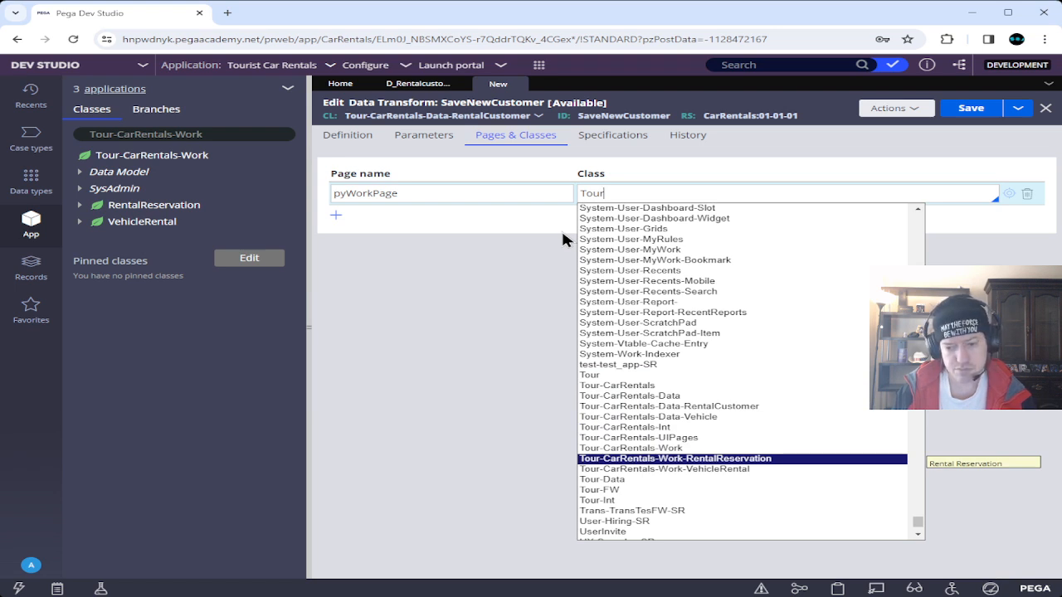
pyautogui.press('Return')
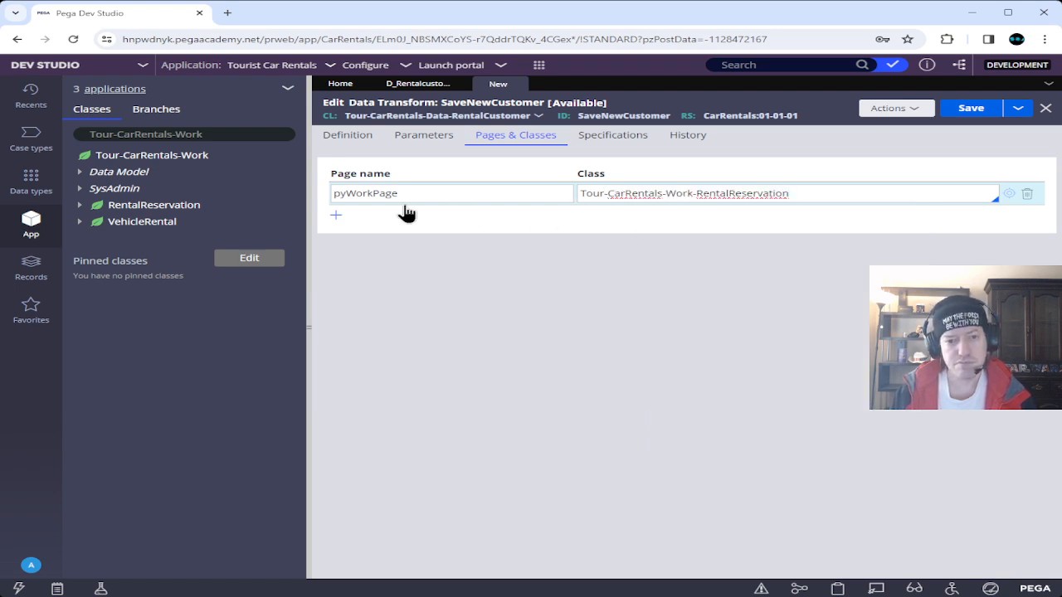
# Add page D_RentalcustomerSavable with class Tour-CarRentals-Data-RentalCustomer.
pyautogui.click(336, 216)
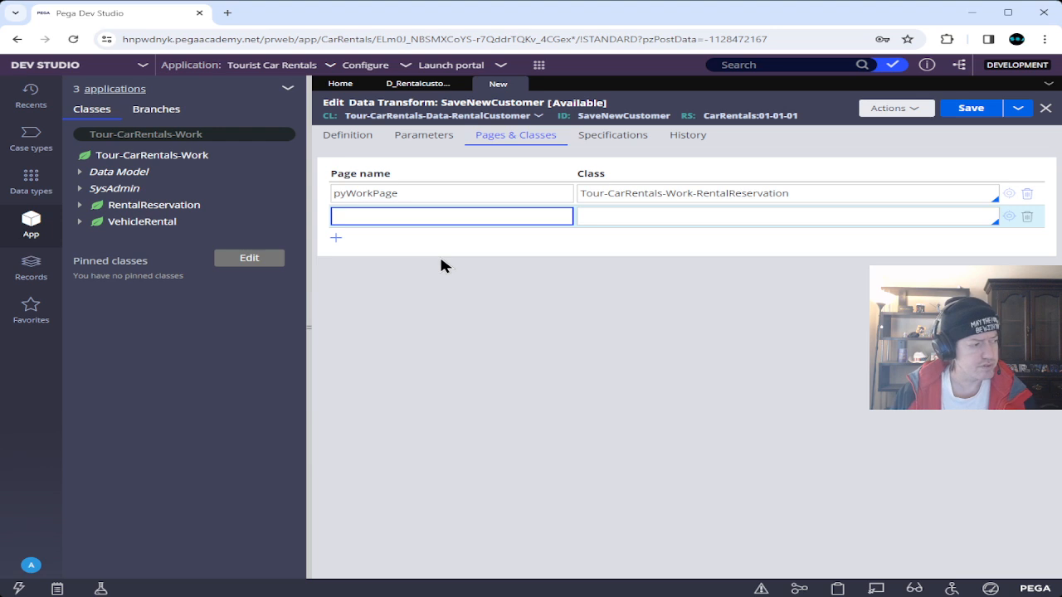
pyautogui.write('D_Rentalcustomer')
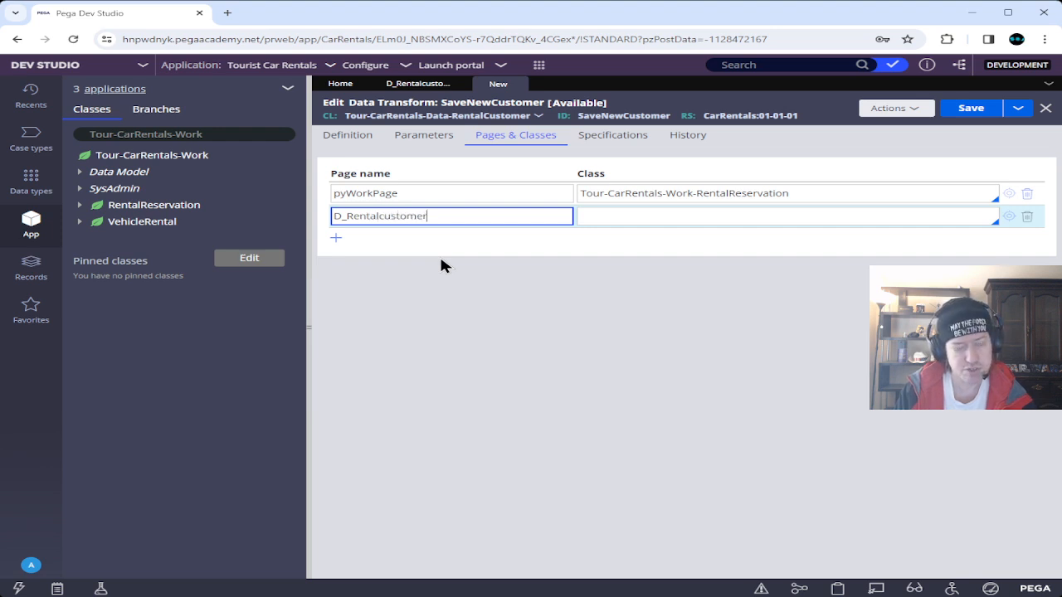
pyautogui.write('Savable')
pyautogui.press('Tab')
pyautogui.write('Tour')
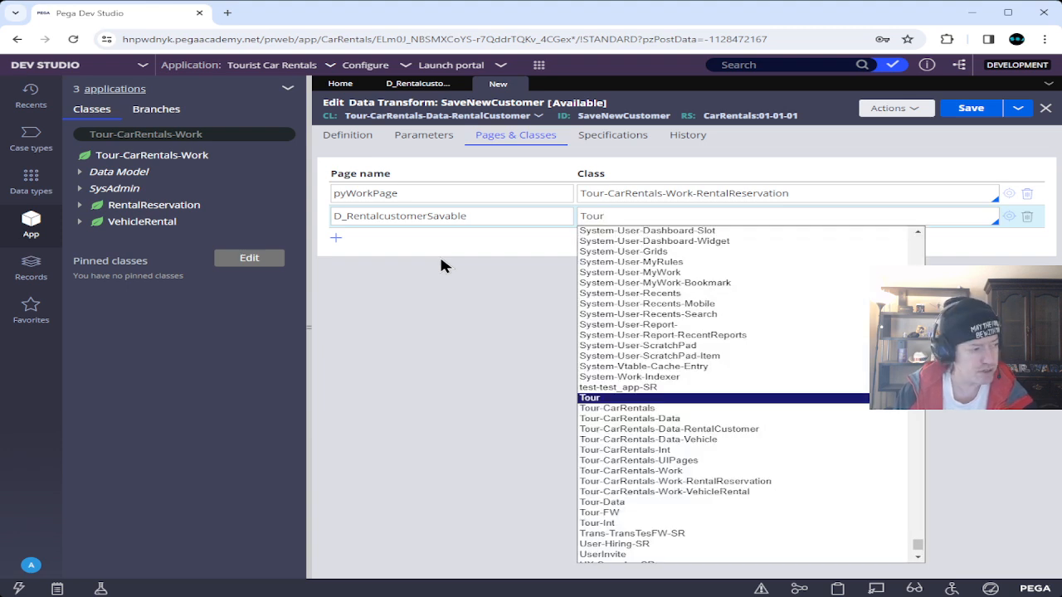
pyautogui.press('Down')
pyautogui.press('Down')
pyautogui.press('Down')
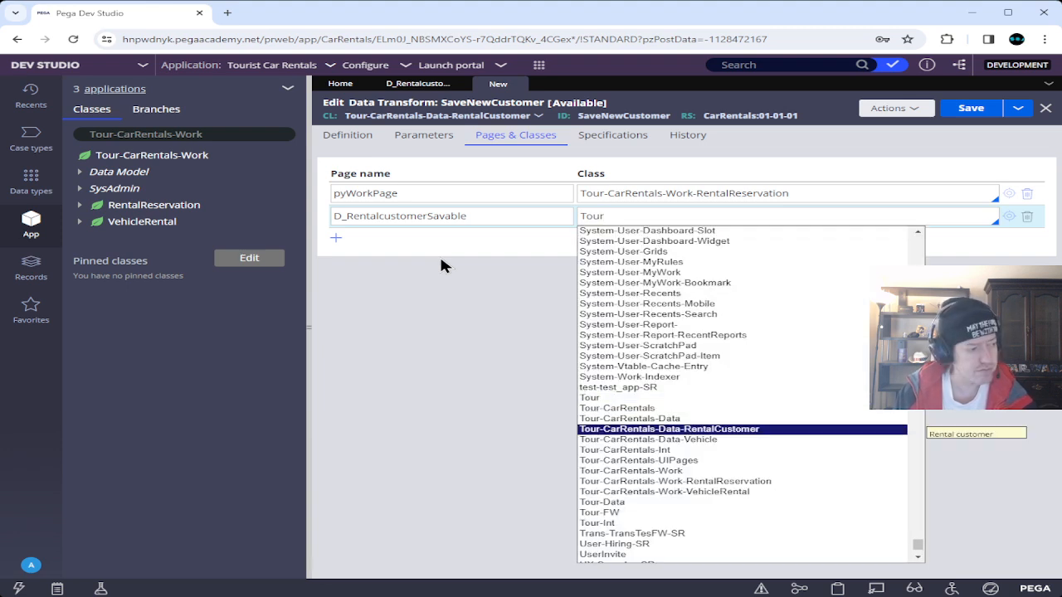
pyautogui.press('Return')
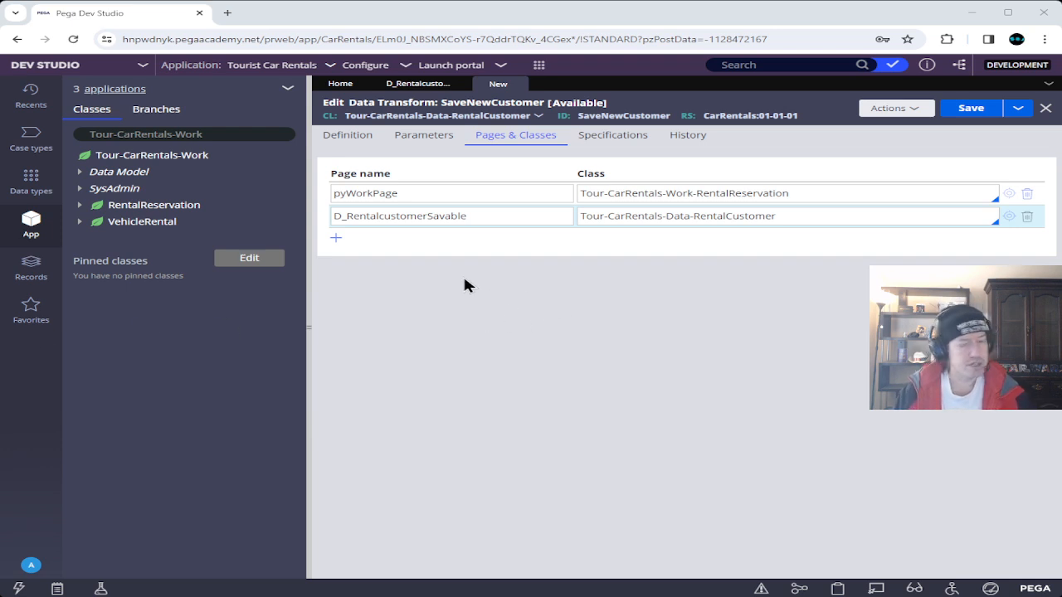
# Make step 1 Update Page D_RentalcustomerSavable with values from pyWorkPage.Customer.
pyautogui.click(374, 143)
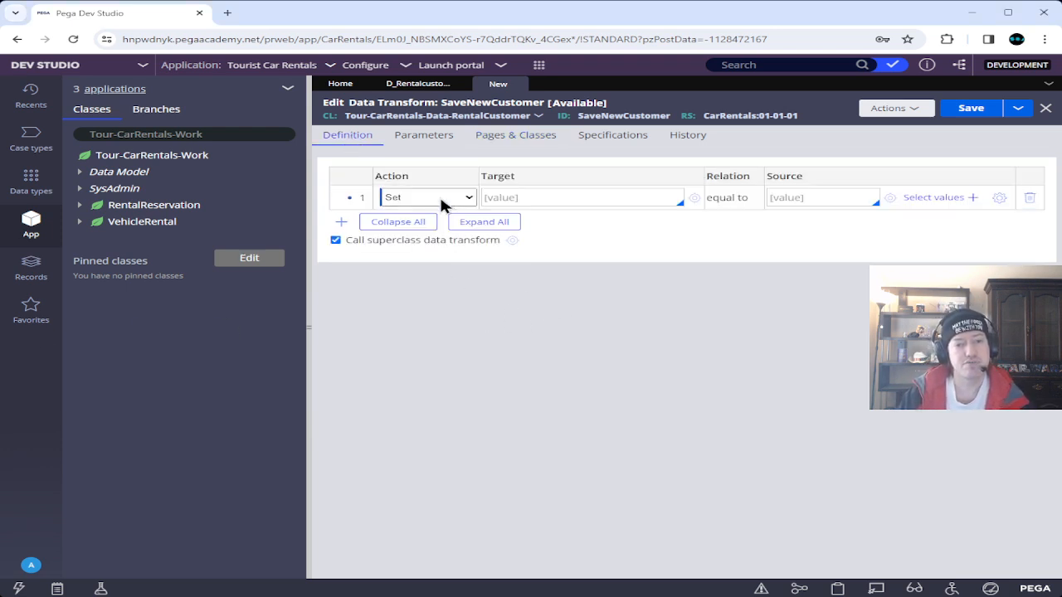
pyautogui.press('u')
pyautogui.click(587, 196)
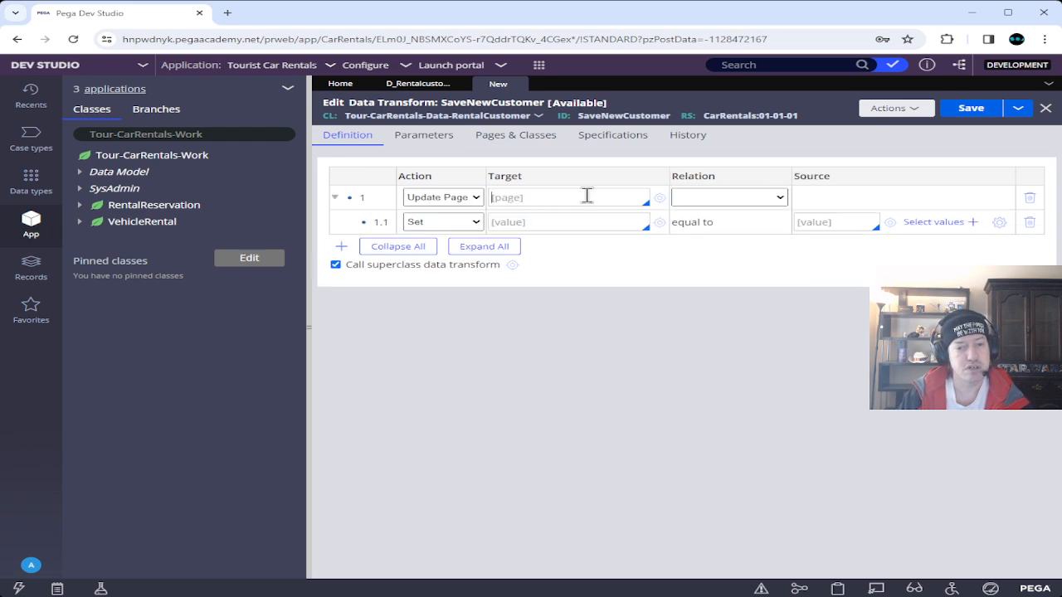
pyautogui.write('D_R')
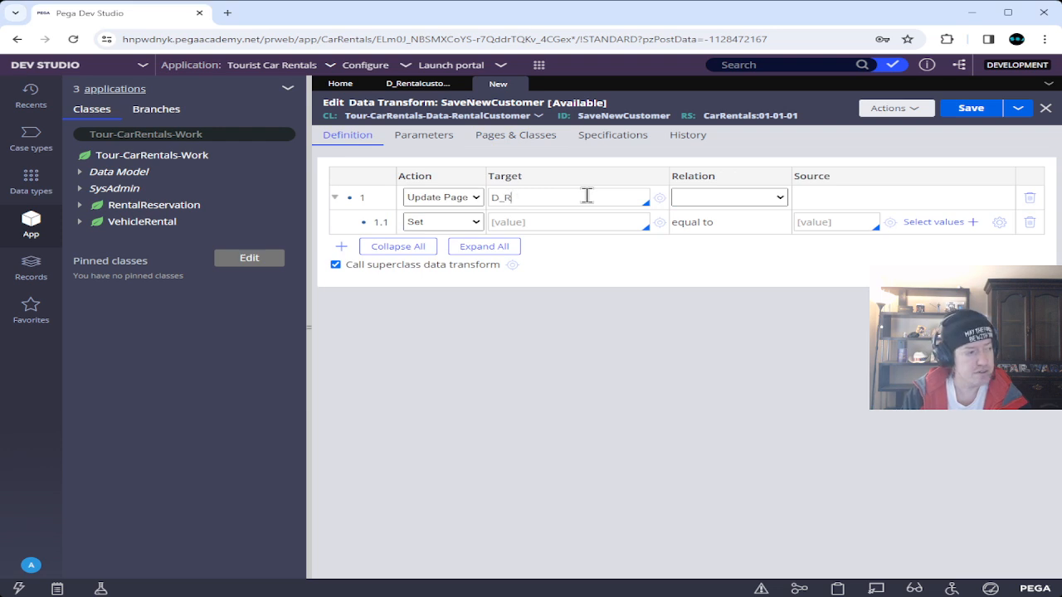
pyautogui.write('ental')
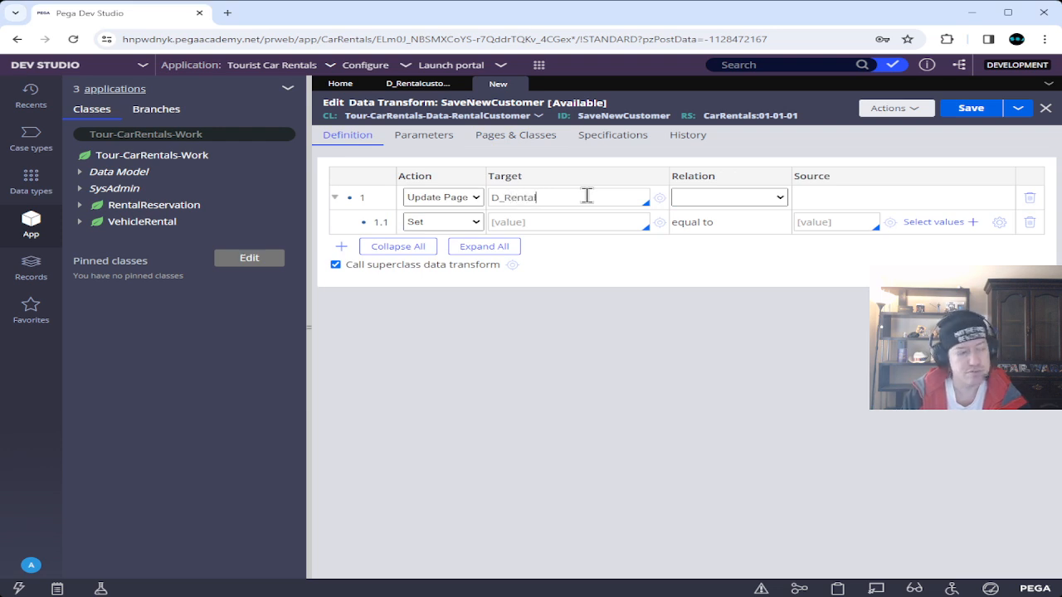
pyautogui.write('customer.avable')
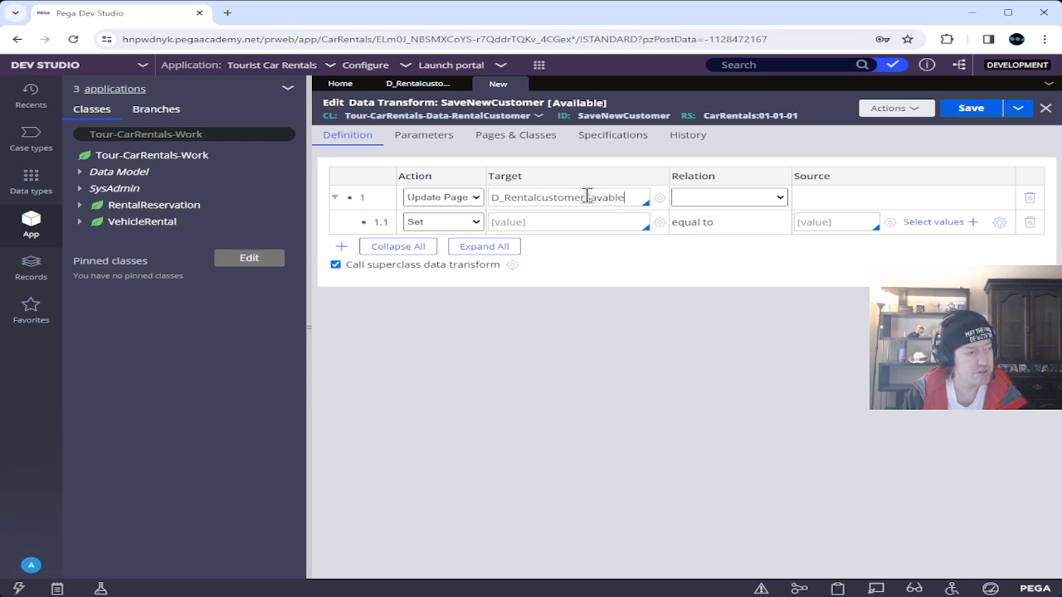
pyautogui.press('Tab')
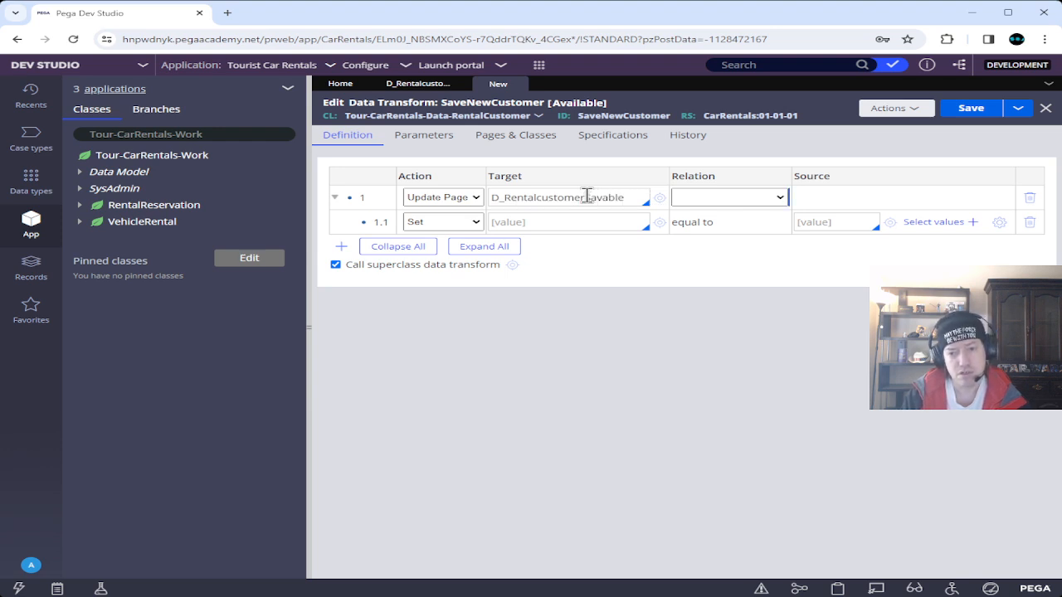
pyautogui.press('Down')
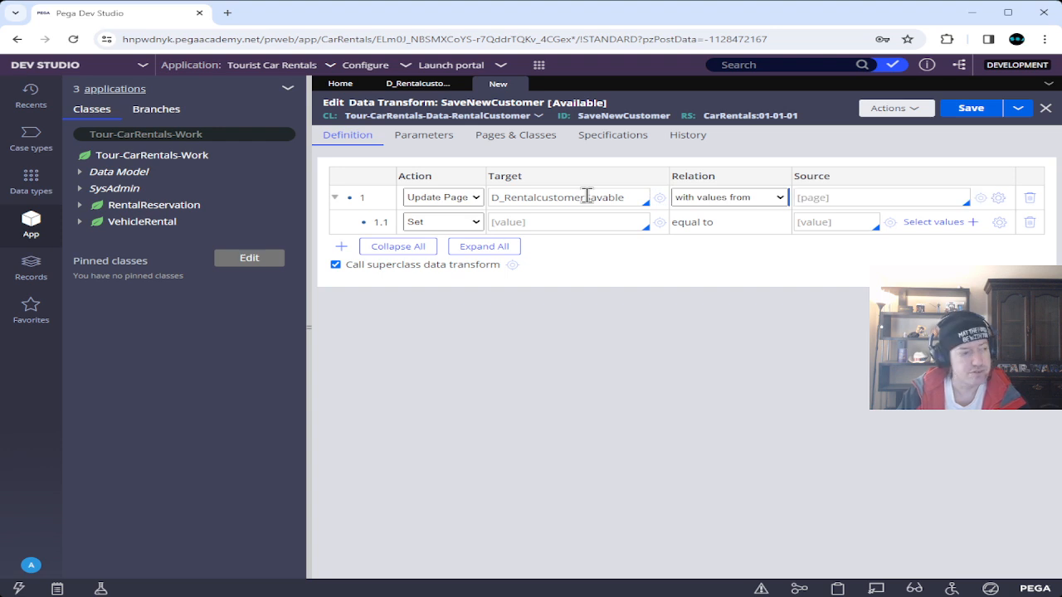
pyautogui.write('py')
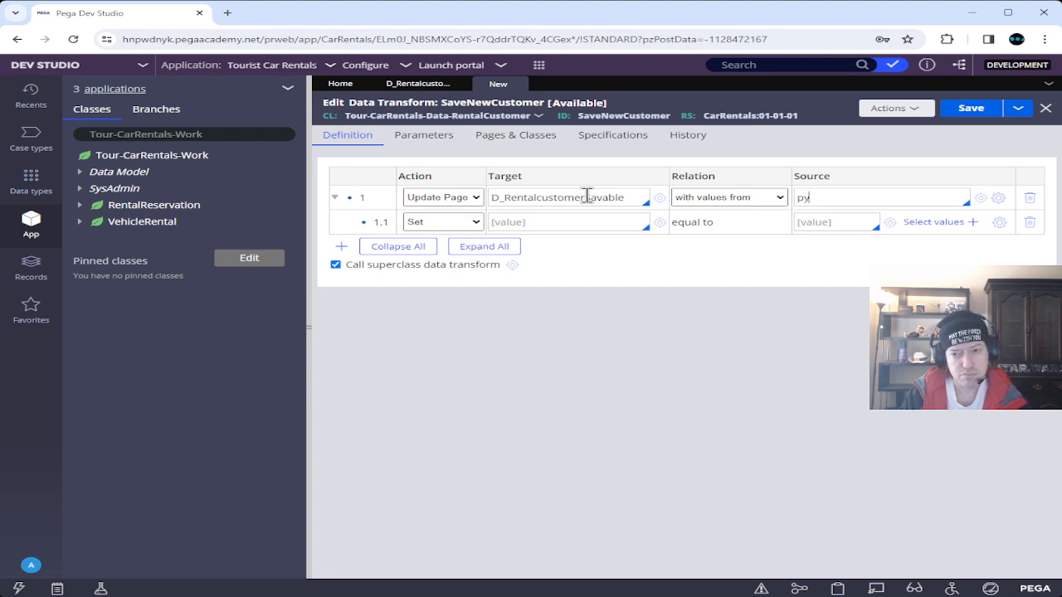
pyautogui.write('WorkPage.')
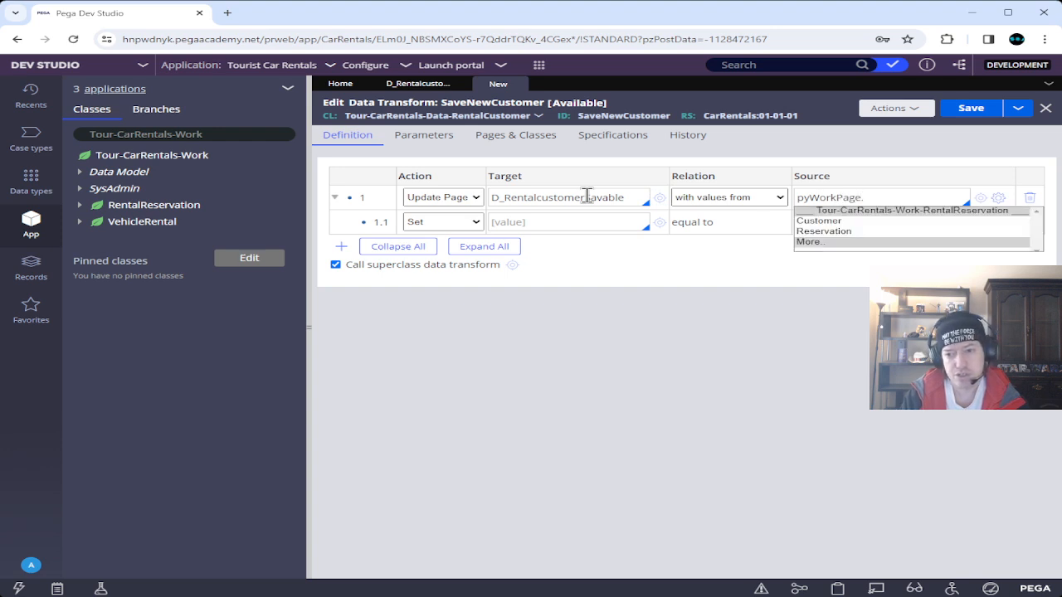
pyautogui.write('c')
pyautogui.press('Return')
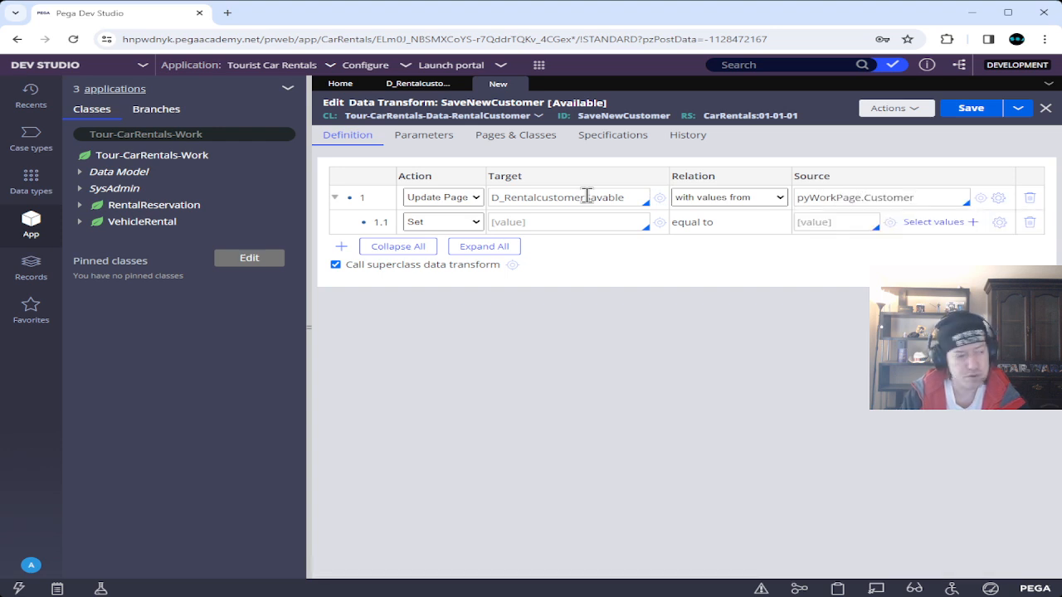
# Set child step 1.1's target .FirstName equal to source .FirstName.
pyautogui.press('Tab')
pyautogui.press('Tab')
pyautogui.press('Tab')
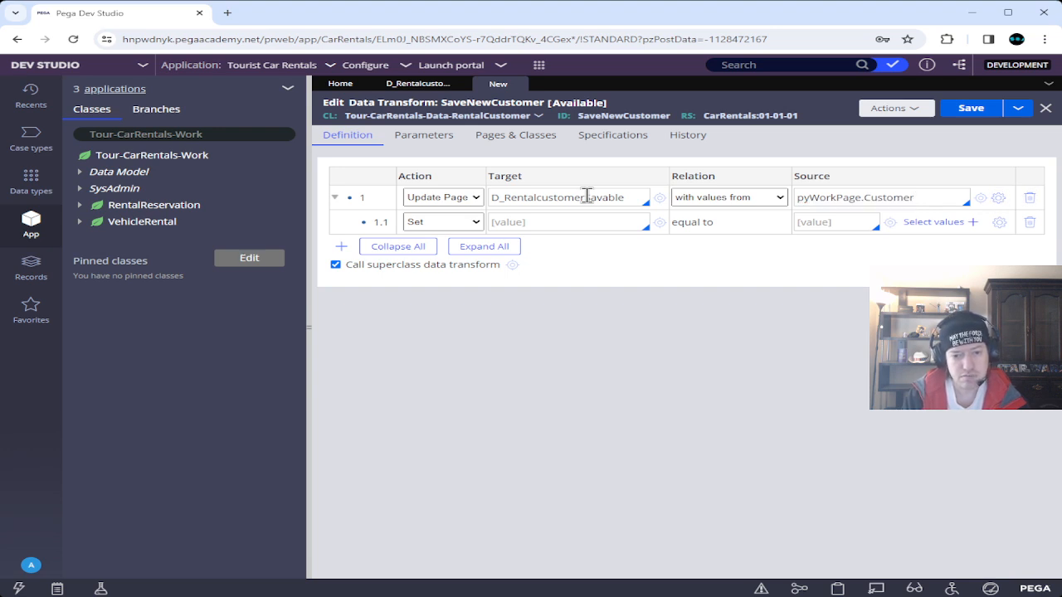
pyautogui.press('Tab')
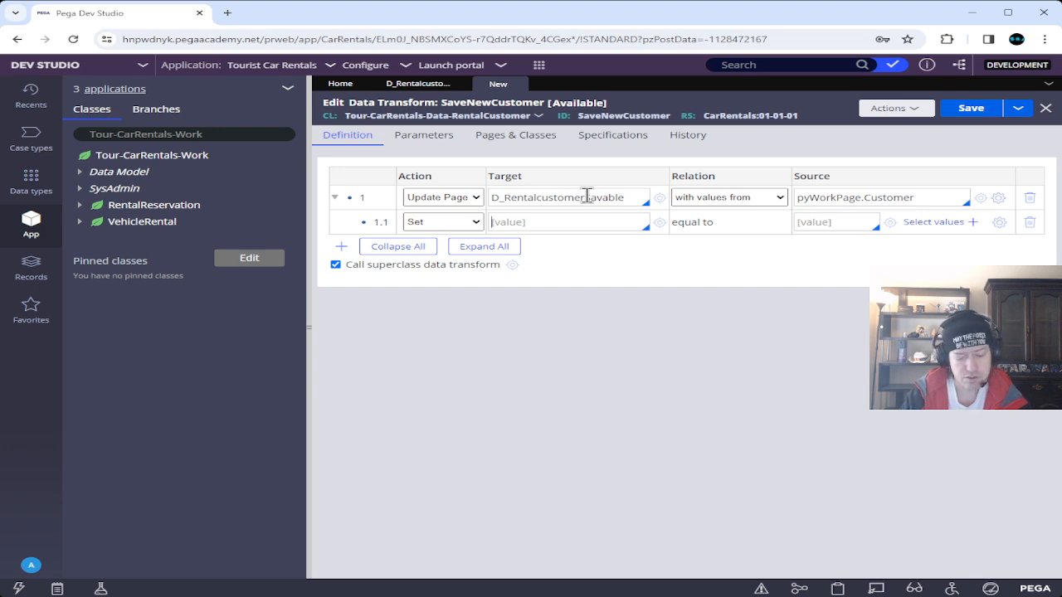
pyautogui.write('.F')
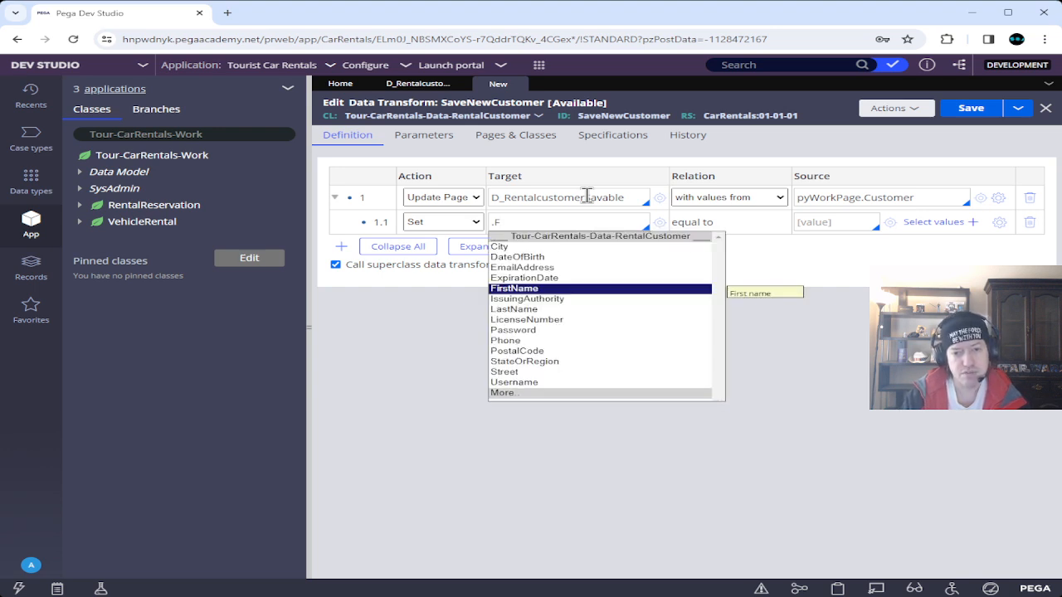
pyautogui.press('Return')
pyautogui.press('Tab')
pyautogui.press('Tab')
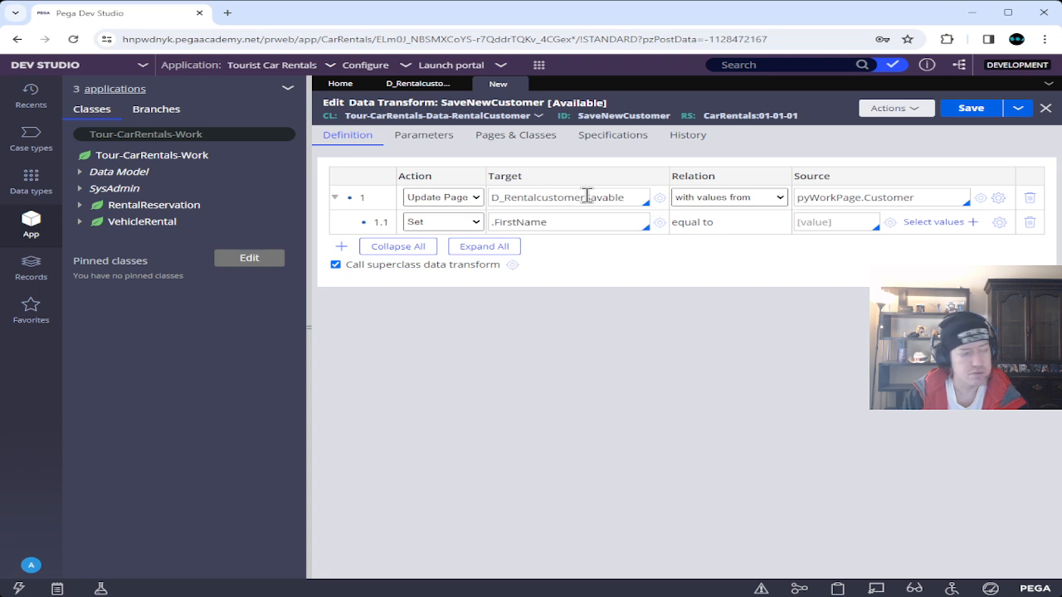
pyautogui.write('.l')
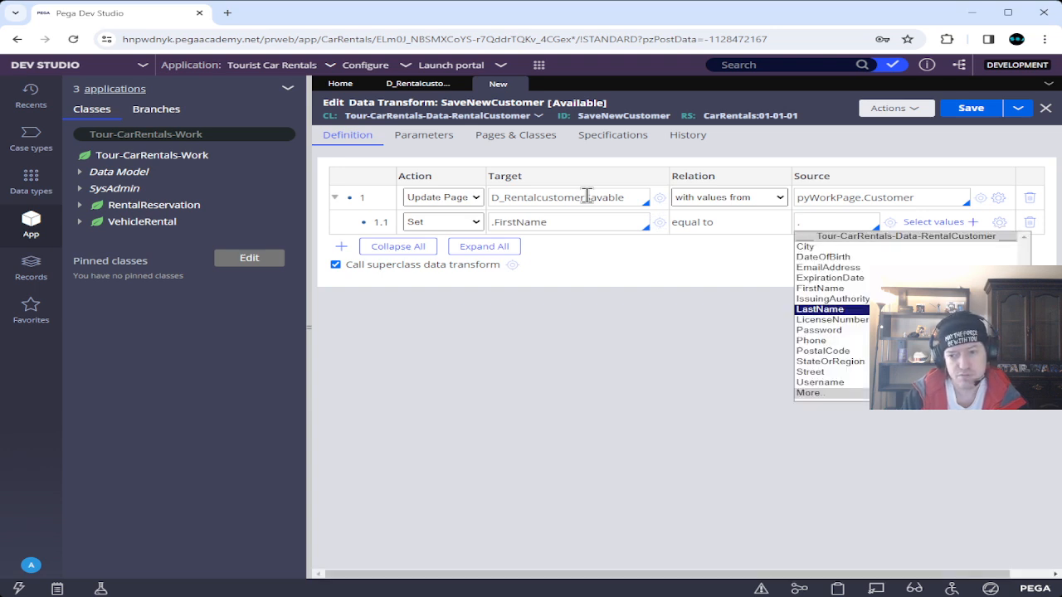
pyautogui.press('BackSpace')
pyautogui.write('f')
pyautogui.press('Return')
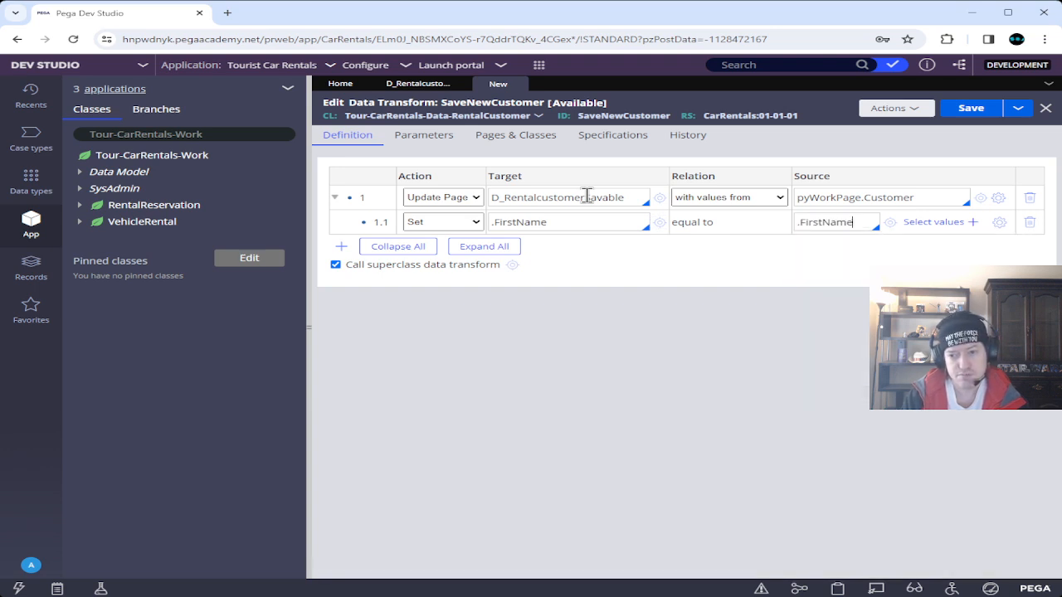
# Add thirteen empty Set rows, 1.2 through 1.14, under the Update Page step.
pyautogui.click(340, 247)
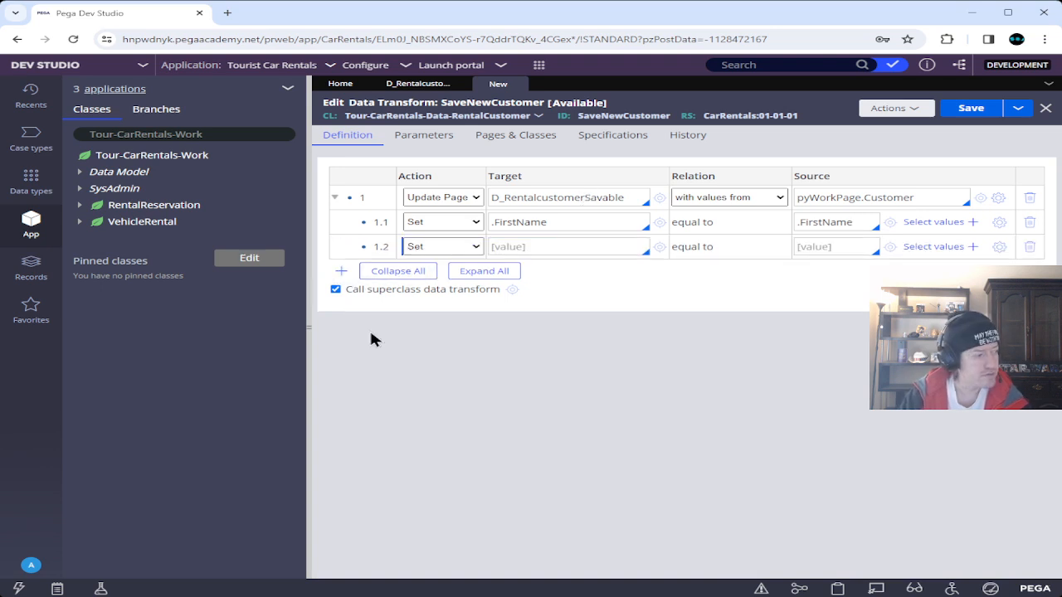
pyautogui.click(342, 271)
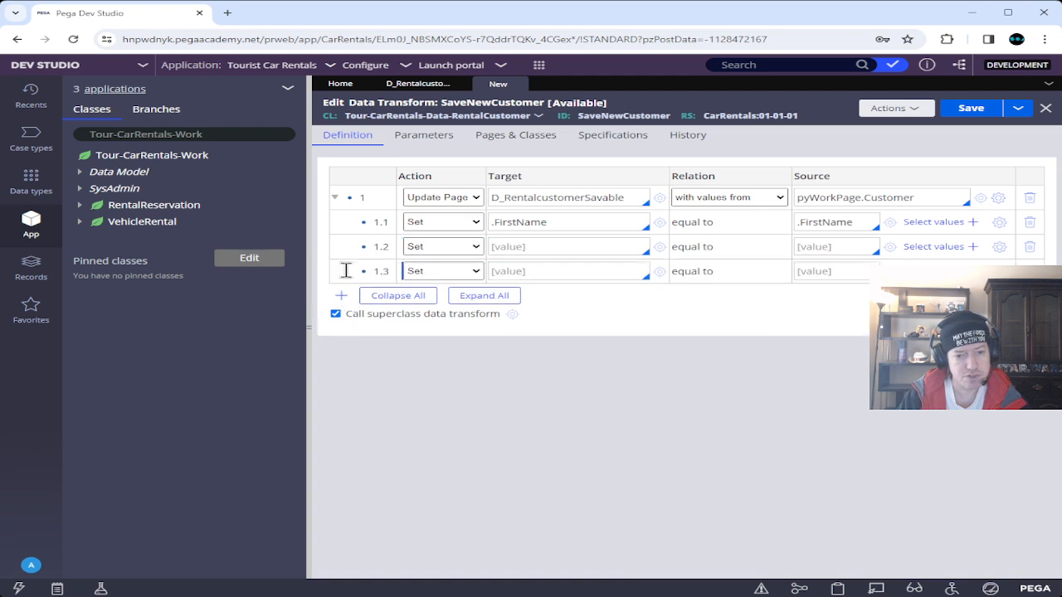
pyautogui.click(341, 296)
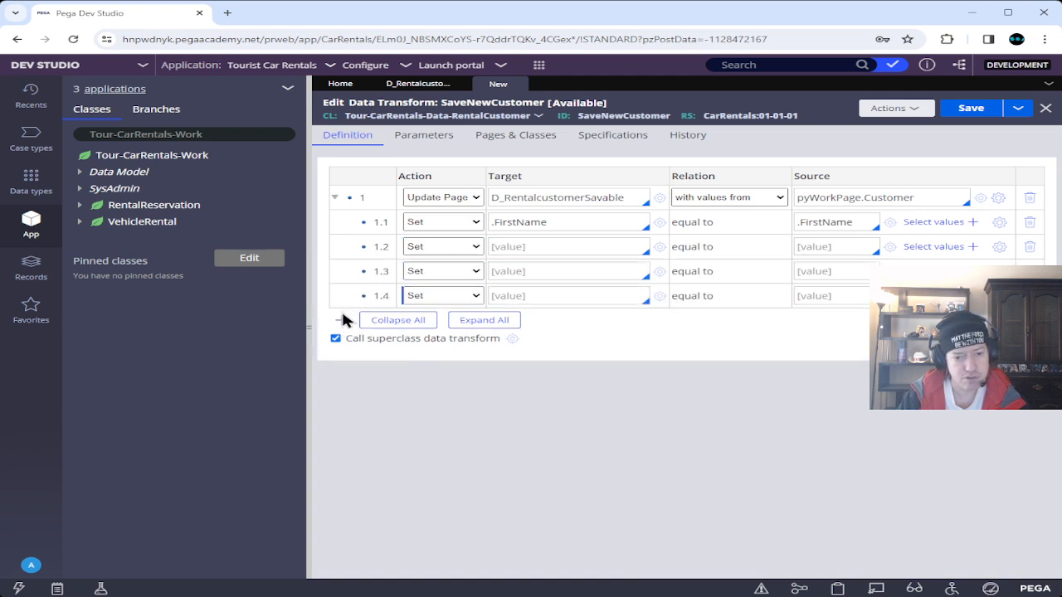
pyautogui.click(341, 321)
pyautogui.click(341, 344)
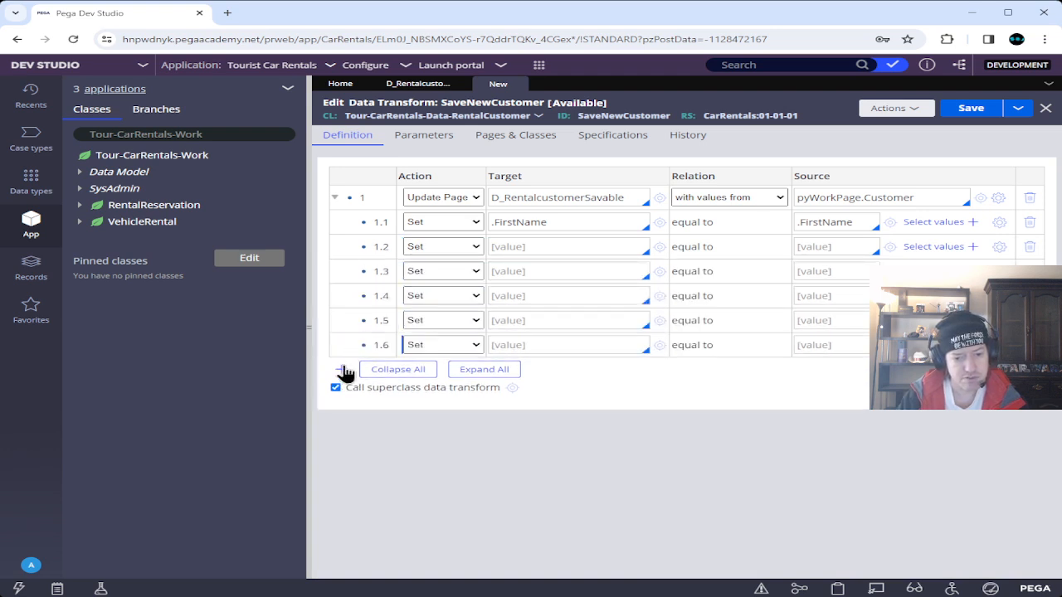
pyautogui.click(341, 369)
pyautogui.click(341, 394)
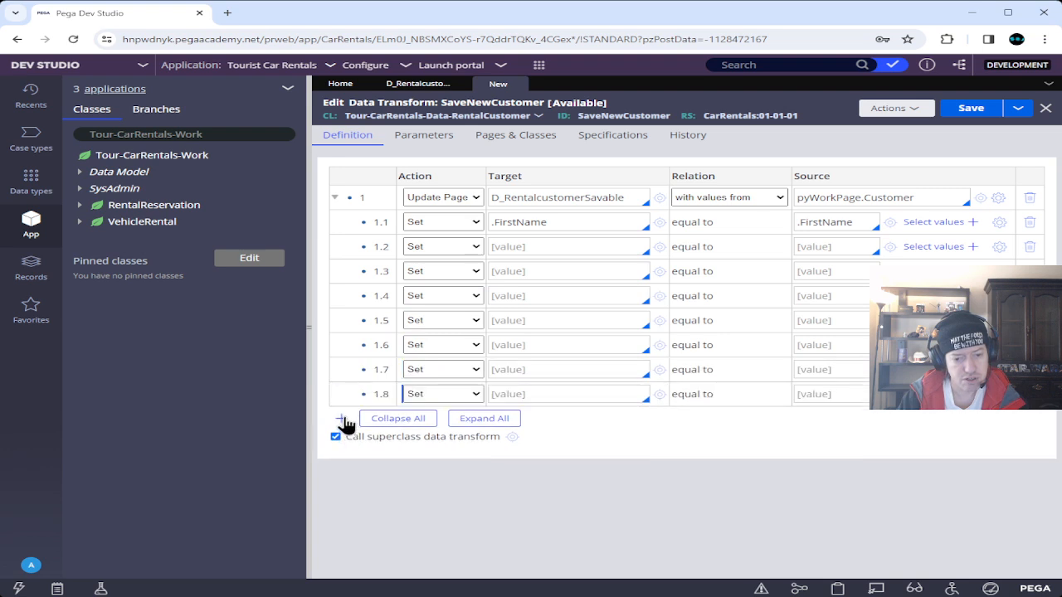
pyautogui.click(341, 419)
pyautogui.click(341, 443)
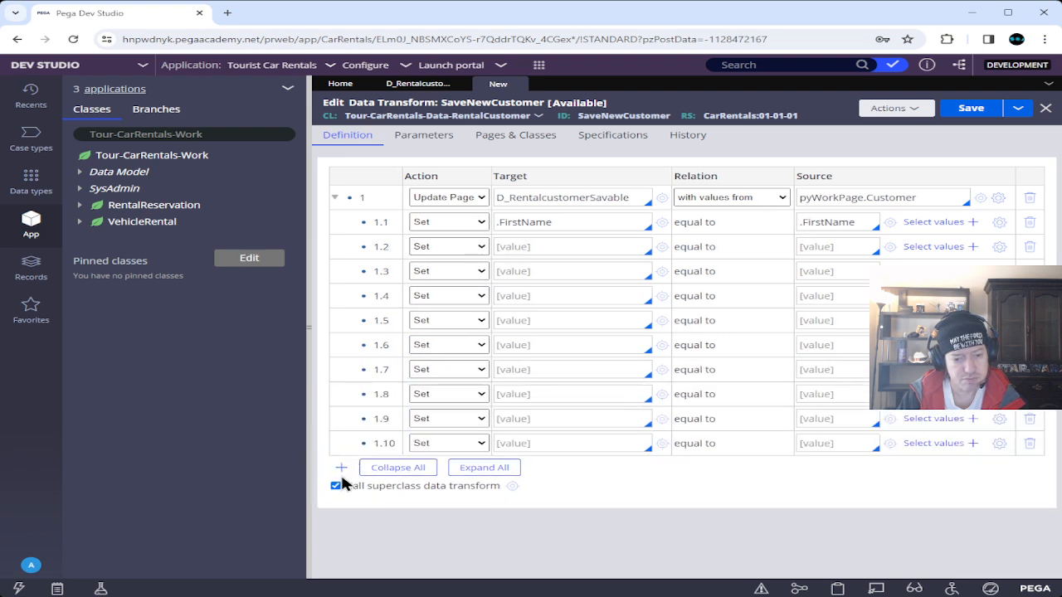
pyautogui.click(341, 468)
pyautogui.click(341, 492)
pyautogui.click(344, 516)
pyautogui.click(341, 542)
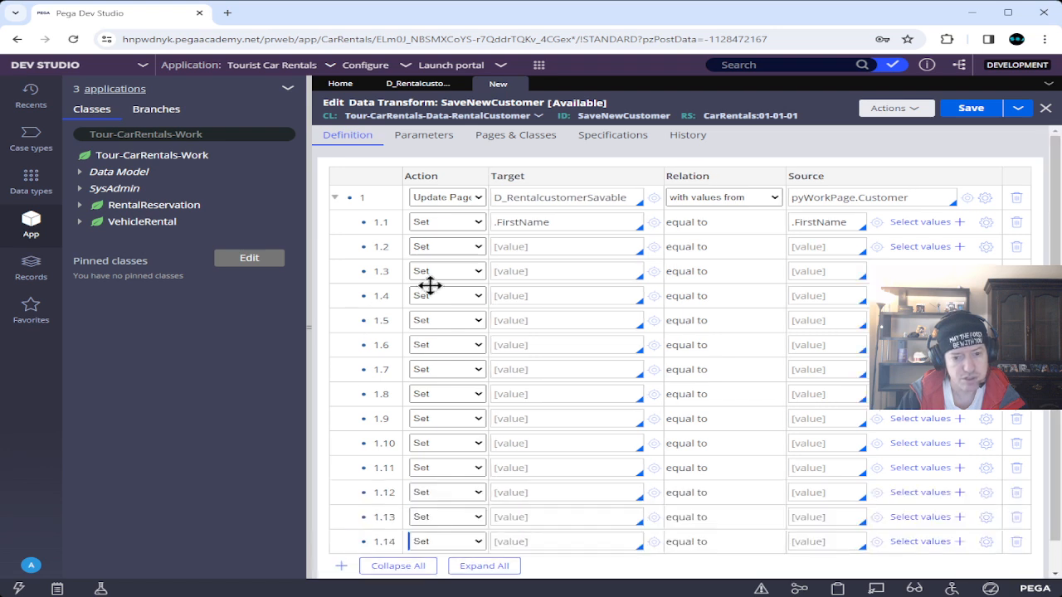
pyautogui.click(547, 246)
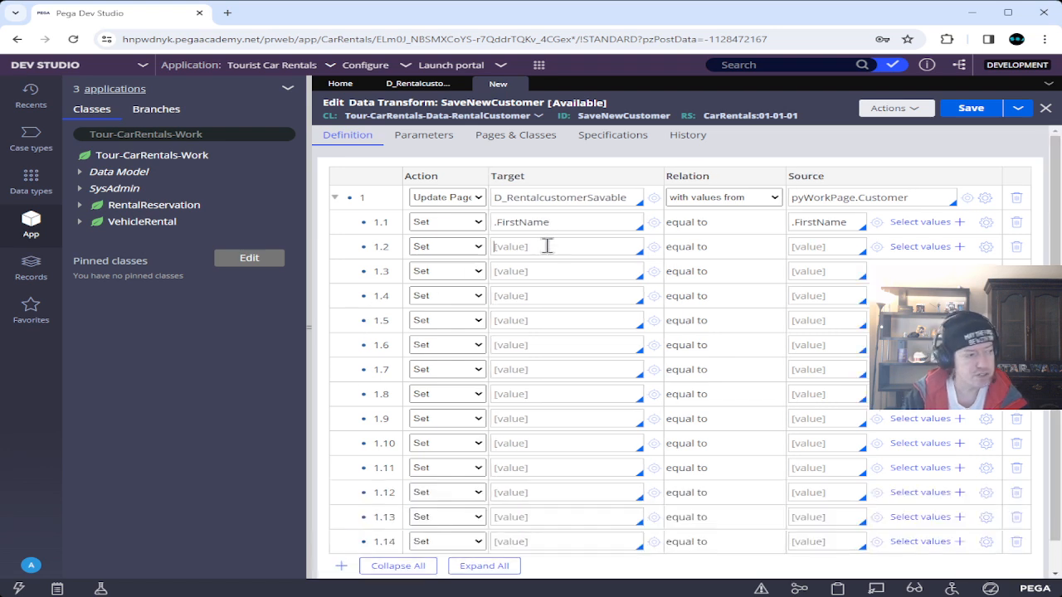
# Map step 1.2's target .LastName to source .LastName.
pyautogui.write('.')
pyautogui.press('Down')
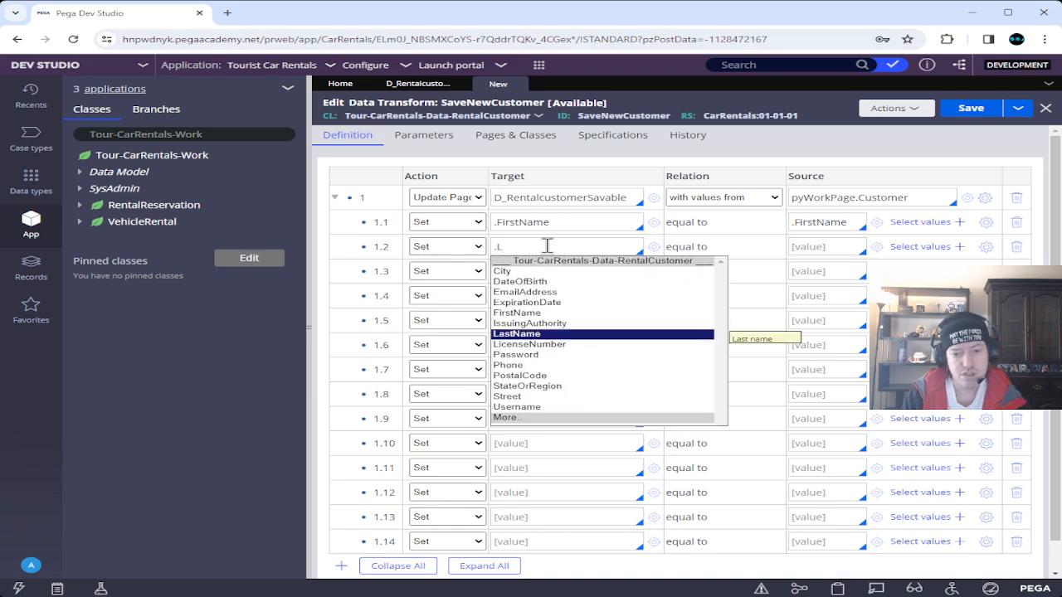
pyautogui.press('Return')
pyautogui.press('Tab')
pyautogui.press('Tab')
pyautogui.press('Tab')
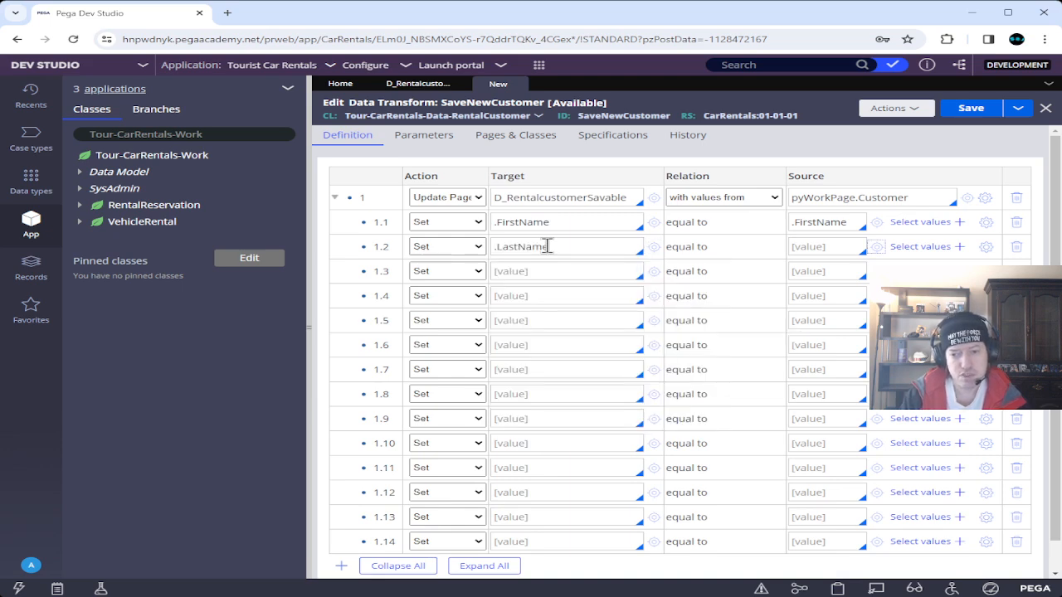
pyautogui.click(845, 249)
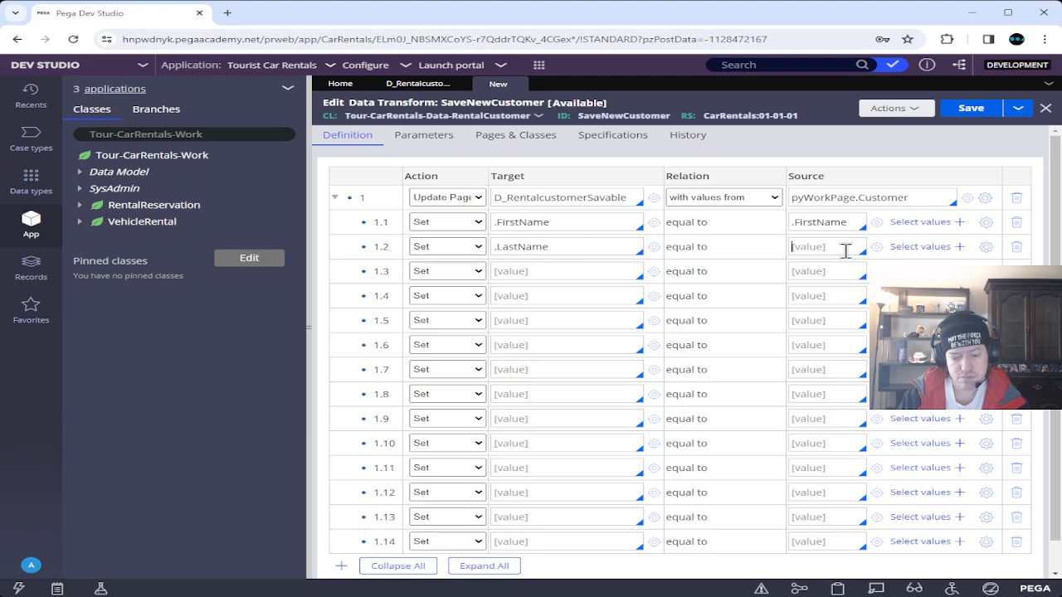
pyautogui.write('.')
pyautogui.press('Down')
pyautogui.press('Return')
pyautogui.press('Tab')
pyautogui.press('Tab')
pyautogui.press('Tab')
pyautogui.press('Tab')
pyautogui.press('Tab')
pyautogui.press('Tab')
pyautogui.press('Tab')
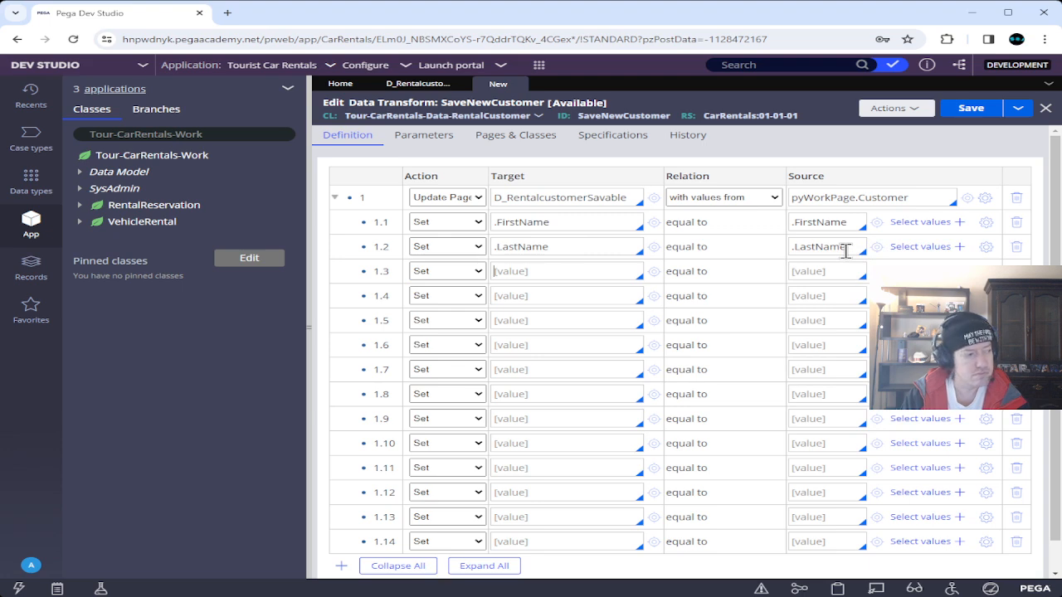
# Have steps 1.3 and 1.4 set .DateOfBirth and .Phone from the same-named properties.
pyautogui.write('.d')
pyautogui.press('Return')
pyautogui.press('Tab')
pyautogui.press('Tab')
pyautogui.write('.d')
pyautogui.press('Return')
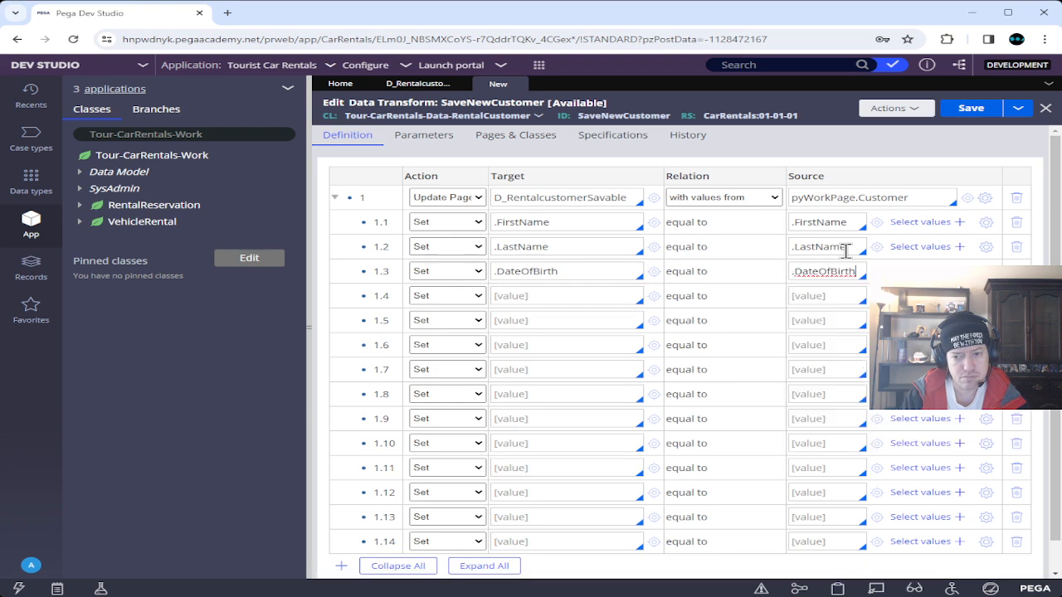
pyautogui.press('Tab')
pyautogui.press('Tab')
pyautogui.press('Tab')
pyautogui.press('Tab')
pyautogui.write('.p')
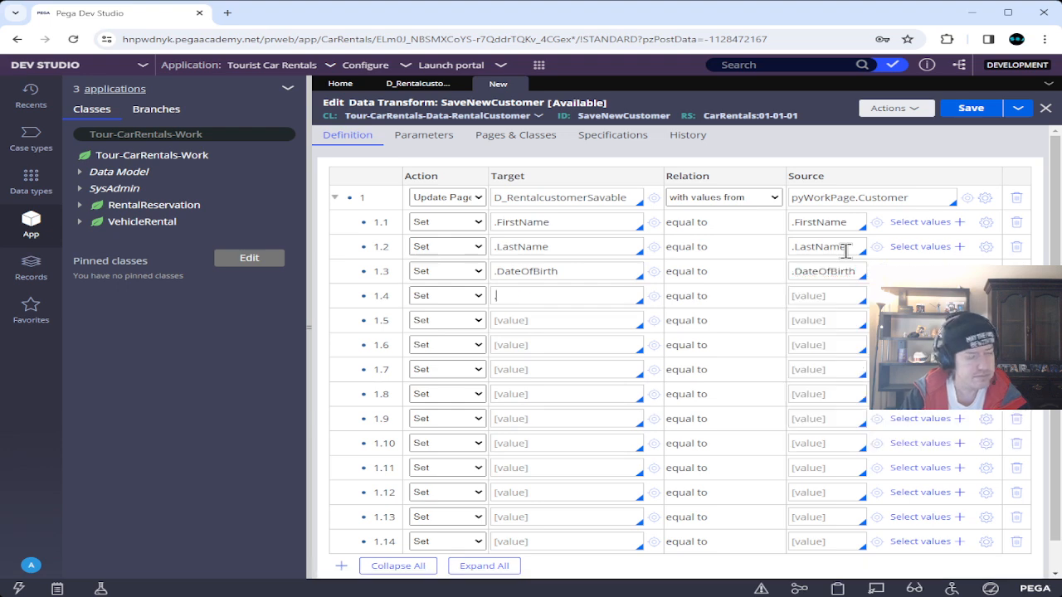
pyautogui.press('Down')
pyautogui.press('Return')
pyautogui.press('Tab')
pyautogui.press('Tab')
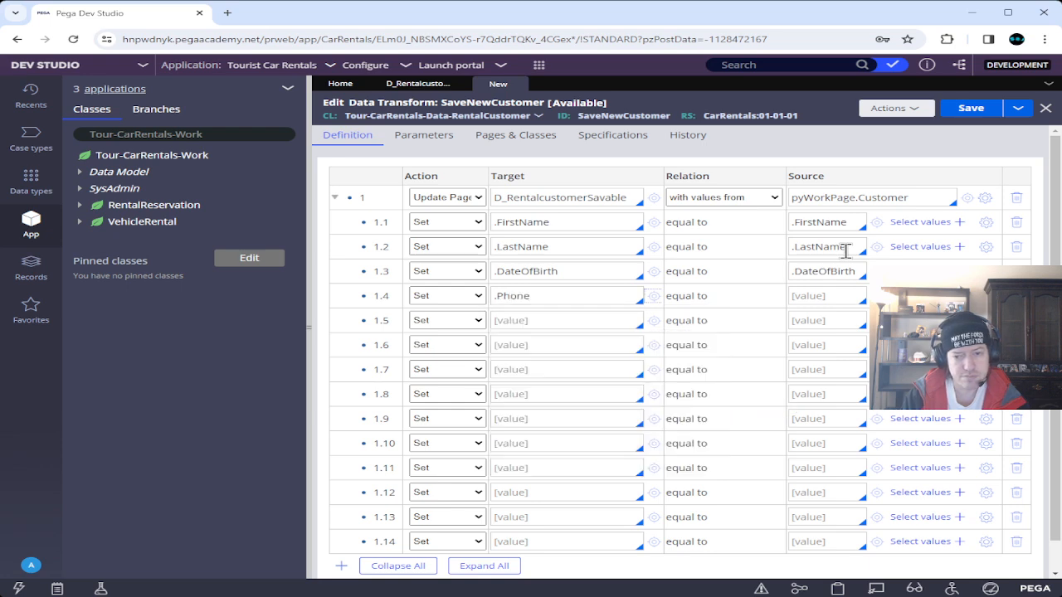
pyautogui.write('.ph')
pyautogui.press('Return')
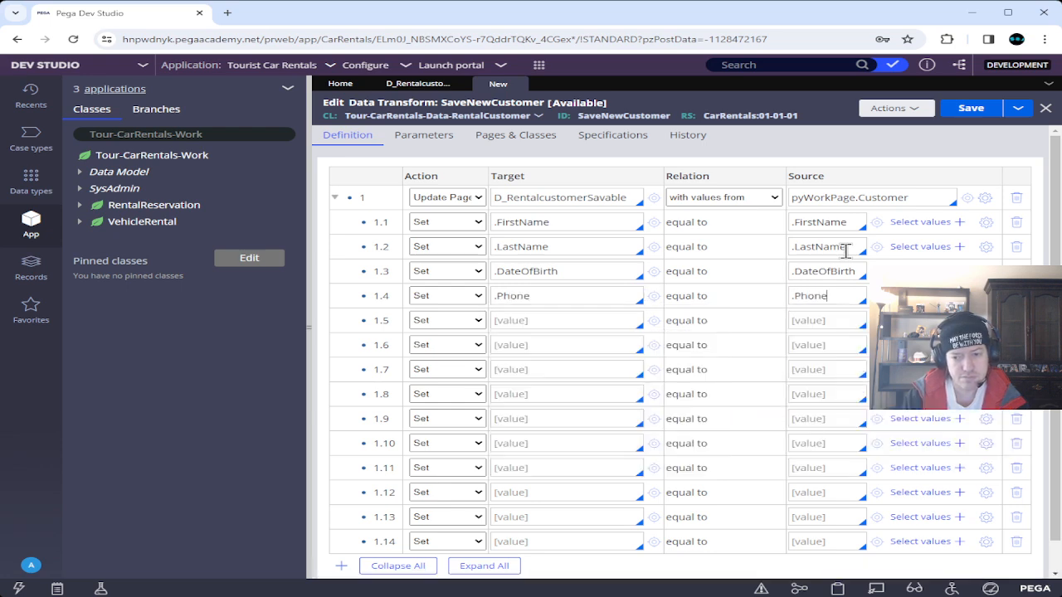
pyautogui.press('Tab')
pyautogui.press('Tab')
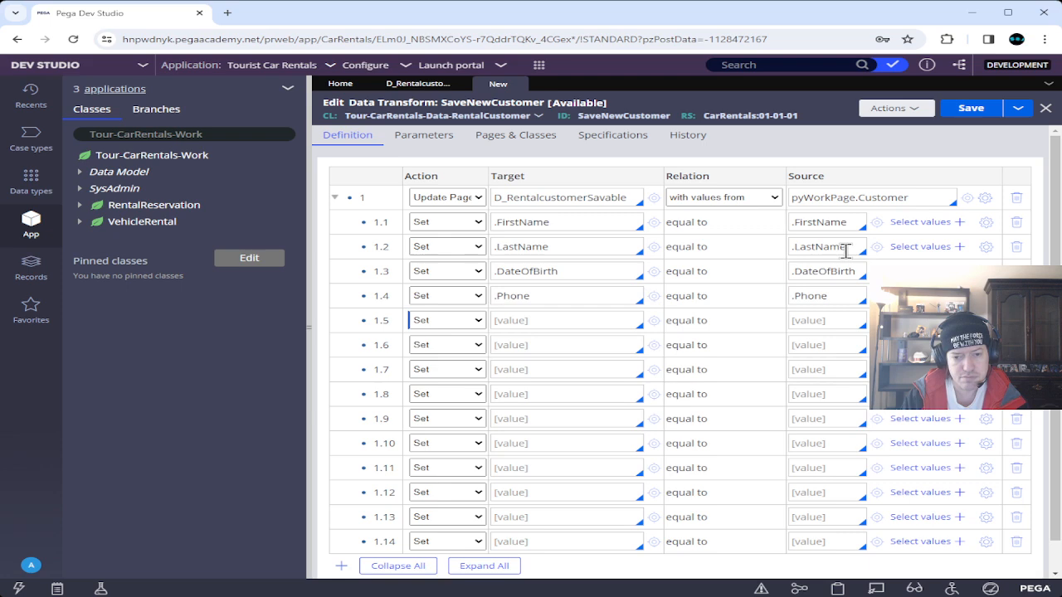
# Map .EmailAddress to itself in step 1.5 and set step 1.6's target to .Street.
pyautogui.write('.em')
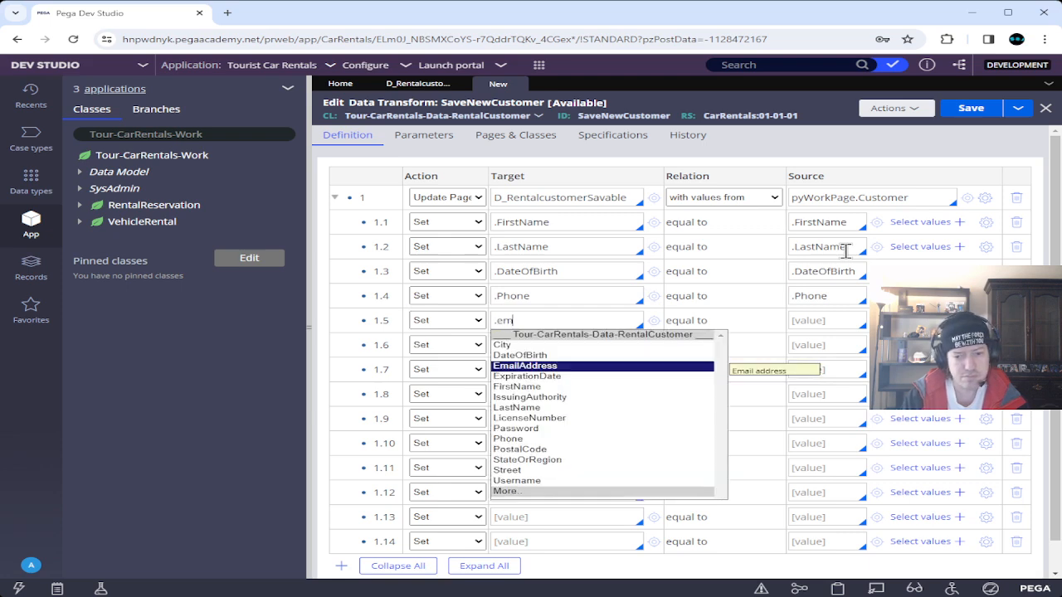
pyautogui.press('Return')
pyautogui.press('Tab')
pyautogui.press('Tab')
pyautogui.write('.em')
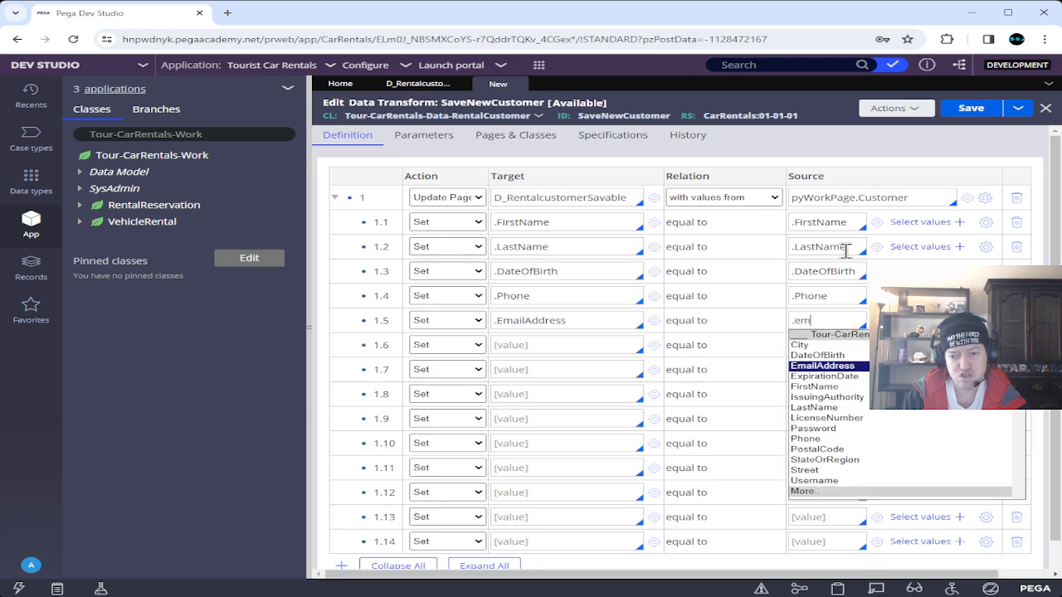
pyautogui.press('Return')
pyautogui.press('Tab')
pyautogui.press('Tab')
pyautogui.write('.st')
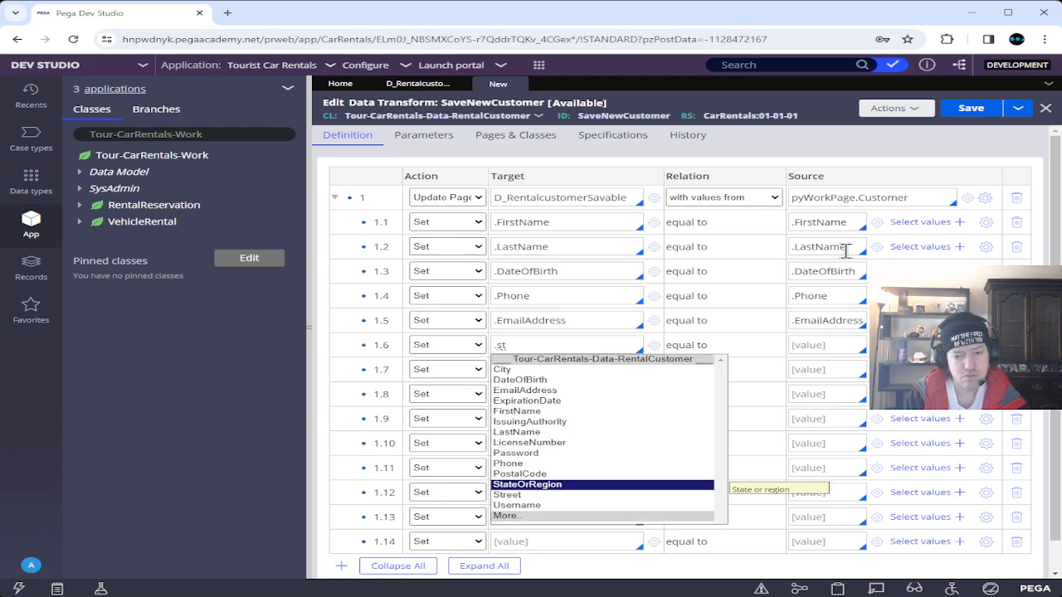
pyautogui.press('Down')
pyautogui.press('Return')
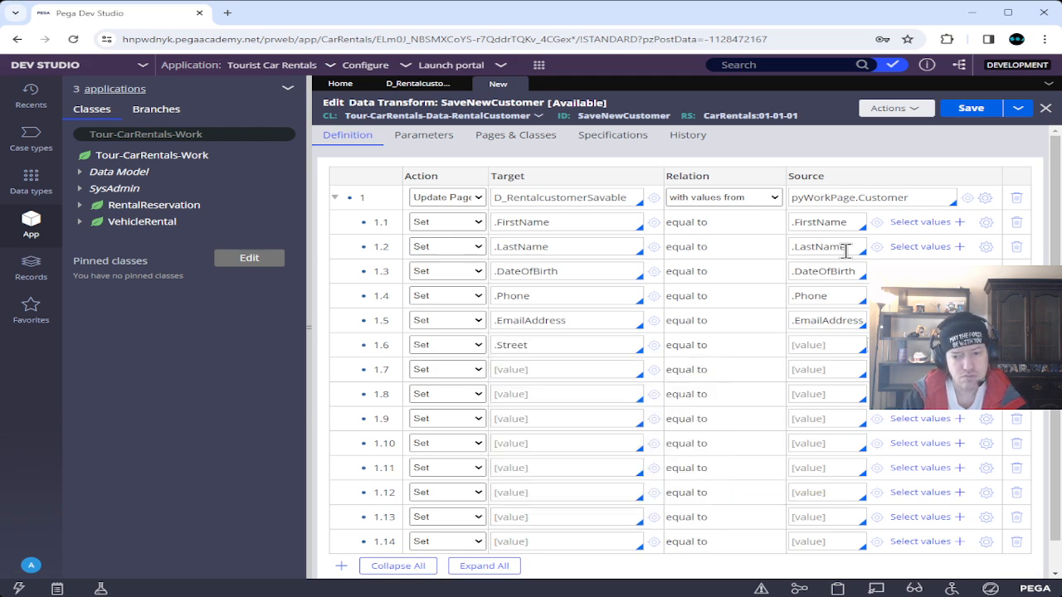
# Set rows 1.6–1.8 so .Street, .City and .StateOrRegion copy to themselves.
pyautogui.click(856, 347)
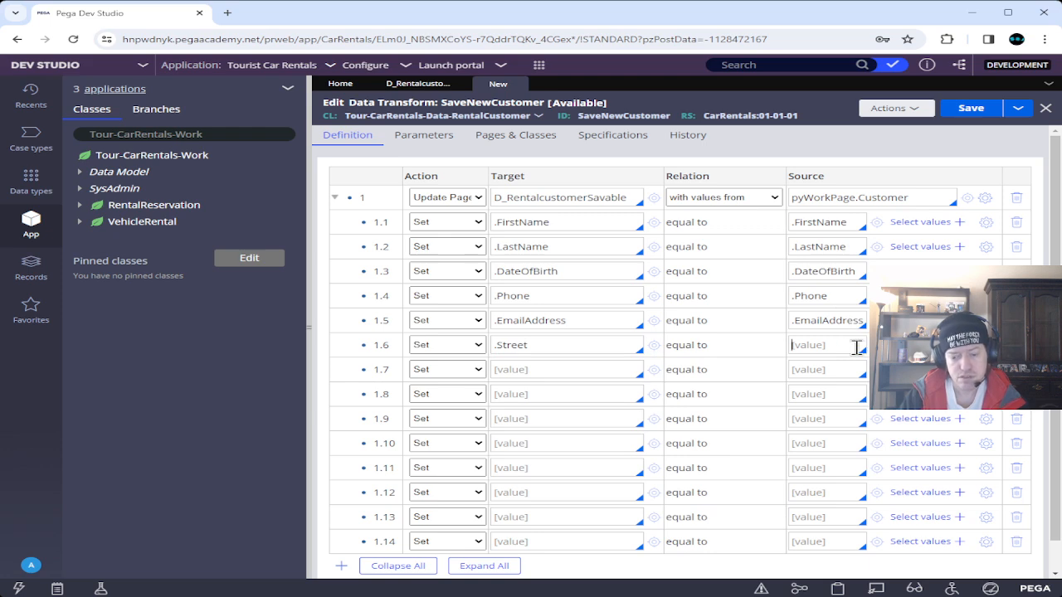
pyautogui.write('.st')
pyautogui.press('Down')
pyautogui.press('Return')
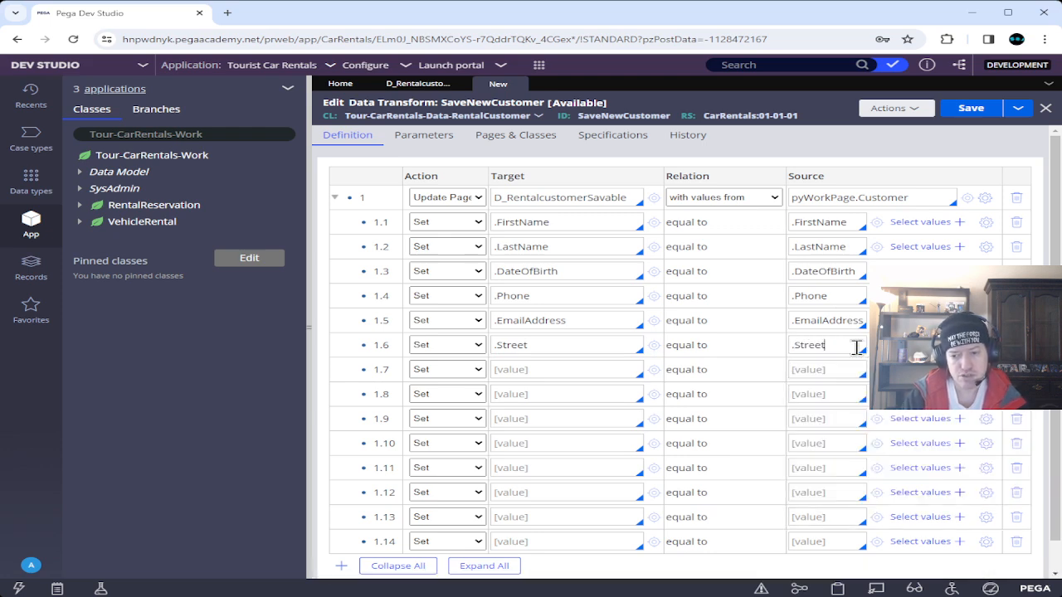
pyautogui.press('Tab')
pyautogui.press('Tab')
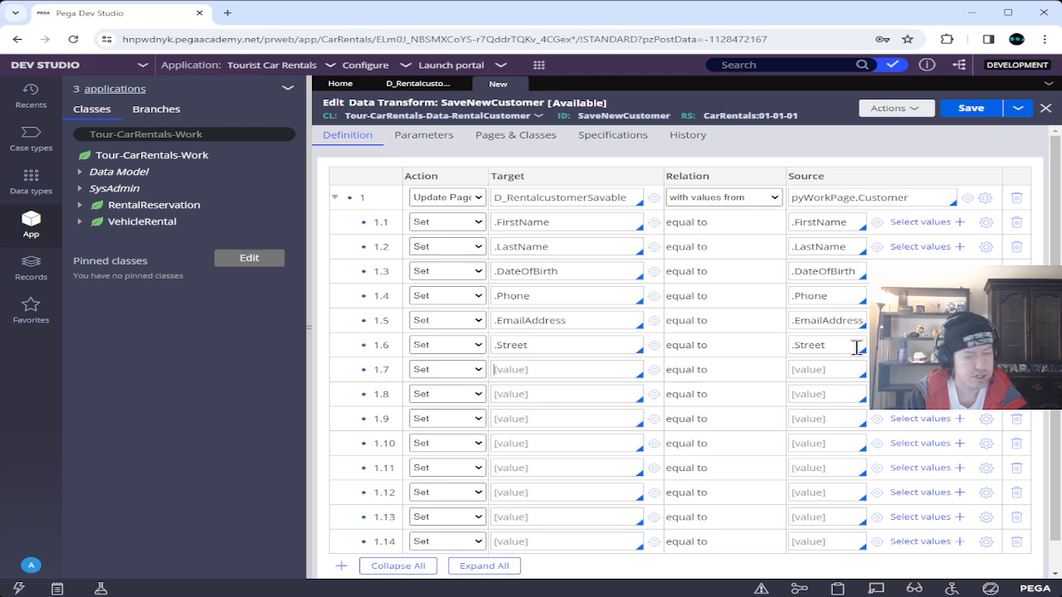
pyautogui.write('.')
pyautogui.press('Down')
pyautogui.press('Return')
pyautogui.press('Tab')
pyautogui.press('Tab')
pyautogui.write('.')
pyautogui.press('Down')
pyautogui.press('Return')
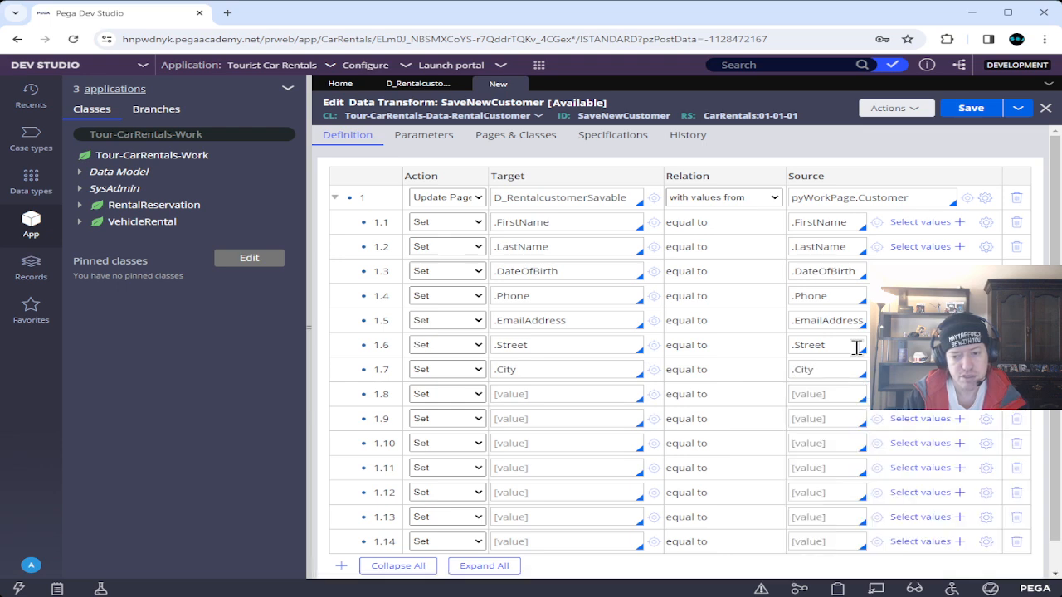
pyautogui.press('Tab')
pyautogui.press('Tab')
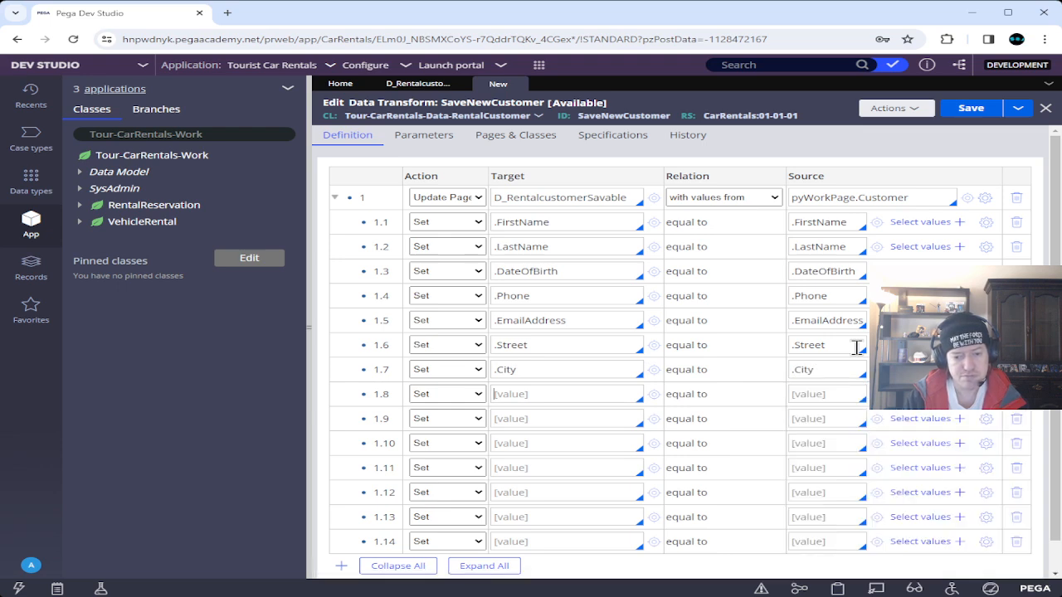
pyautogui.write('.st')
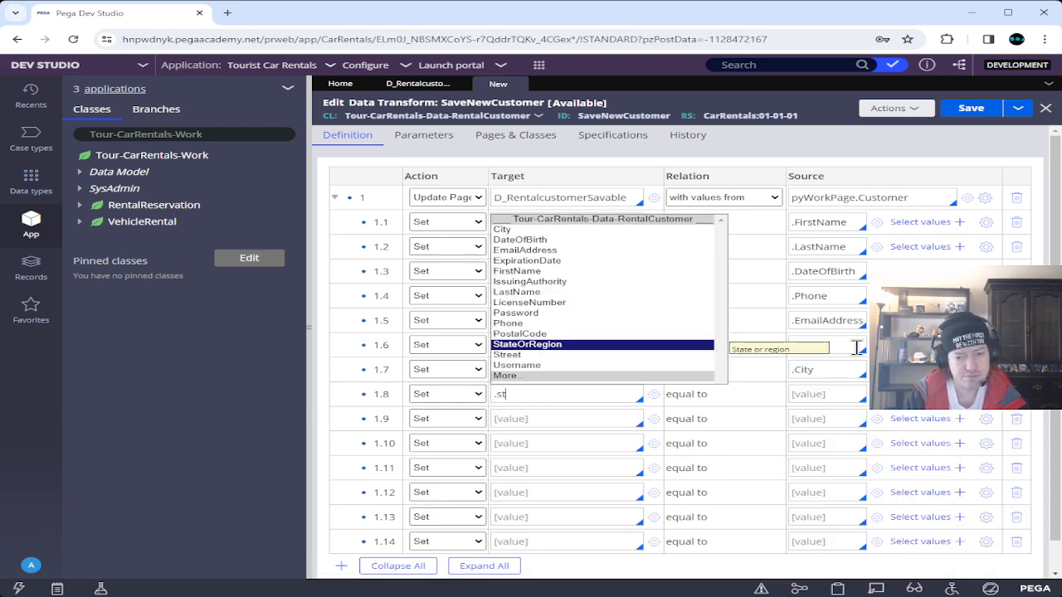
pyautogui.press('Return')
pyautogui.press('Tab')
pyautogui.press('Tab')
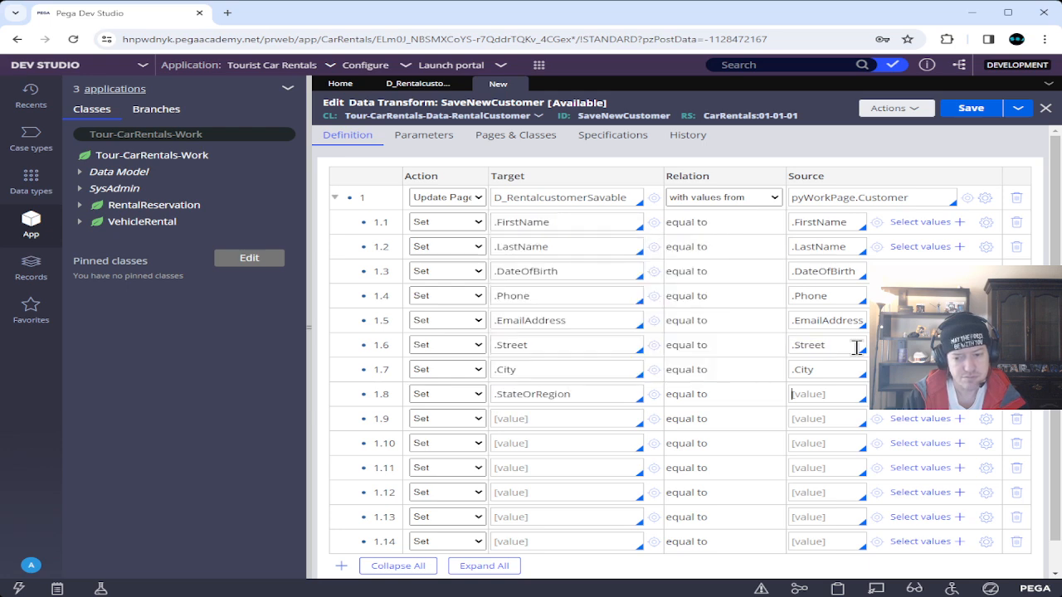
pyautogui.write('.st')
pyautogui.press('Return')
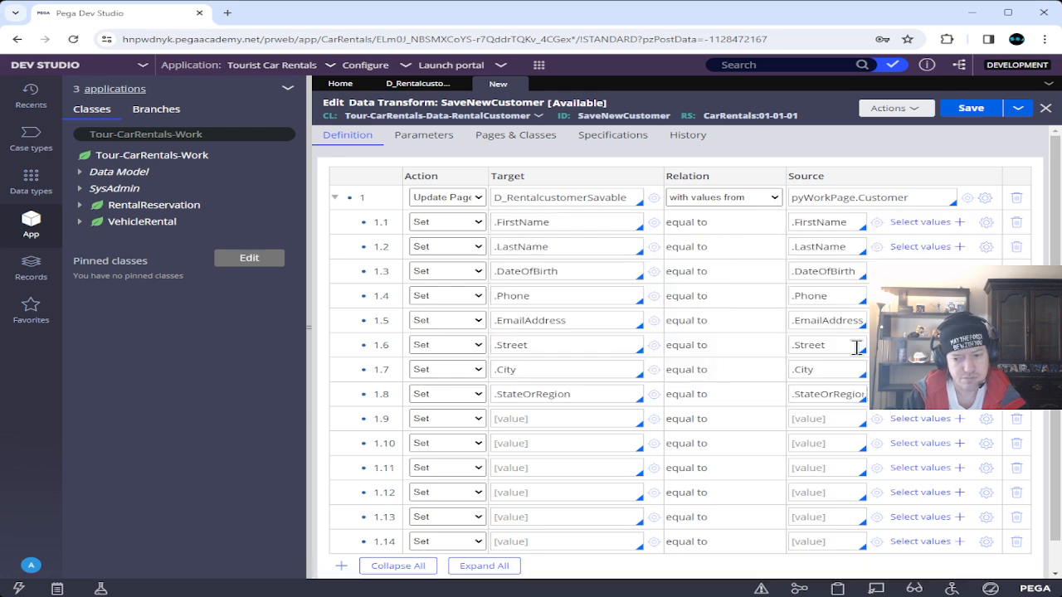
# Add rows 1.9–1.10 setting .PostalCode and .LicenseNumber to themselves.
pyautogui.press('Tab')
pyautogui.press('Tab')
pyautogui.press('Tab')
pyautogui.press('Tab')
pyautogui.press('Tab')
pyautogui.press('Tab')
pyautogui.write('.p')
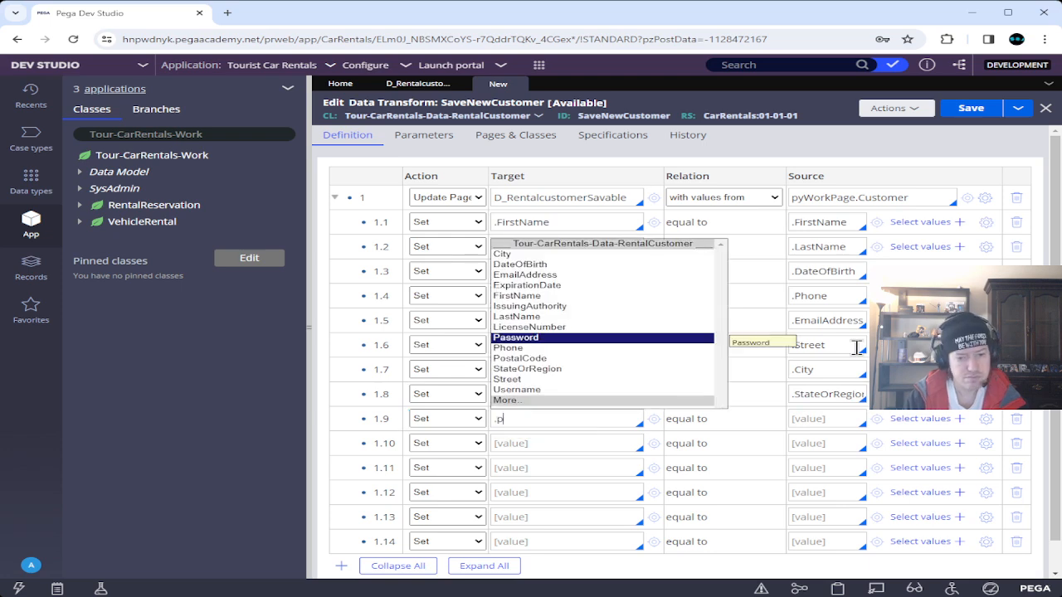
pyautogui.press('Down')
pyautogui.press('Down')
pyautogui.press('Return')
pyautogui.press('Tab')
pyautogui.press('Tab')
pyautogui.write('.p')
pyautogui.press('Down')
pyautogui.press('Down')
pyautogui.press('Return')
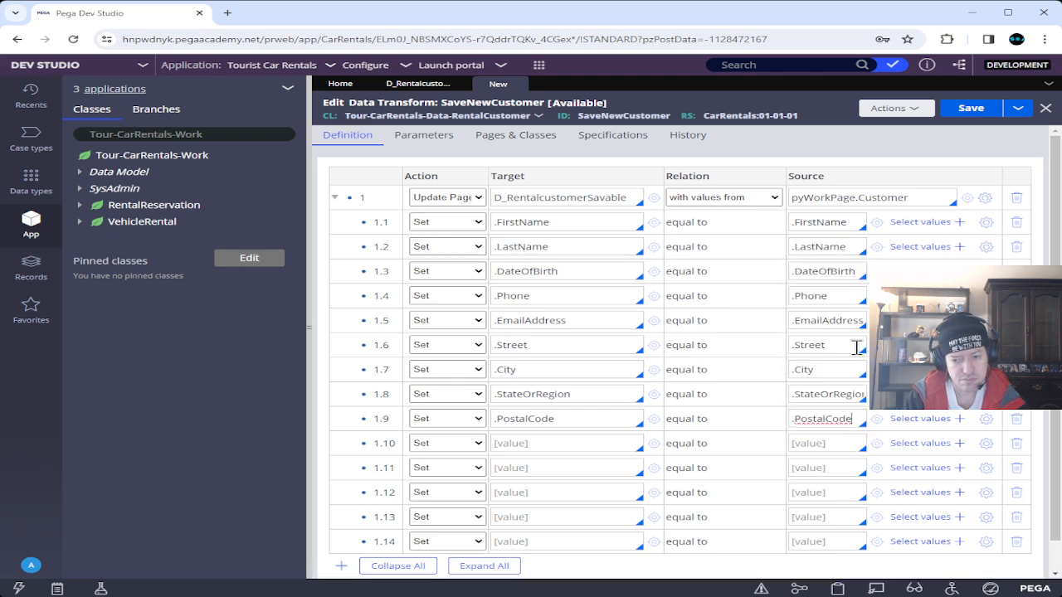
pyautogui.press('Tab')
pyautogui.press('Tab')
pyautogui.press('Tab')
pyautogui.press('Tab')
pyautogui.press('Tab')
pyautogui.press('Tab')
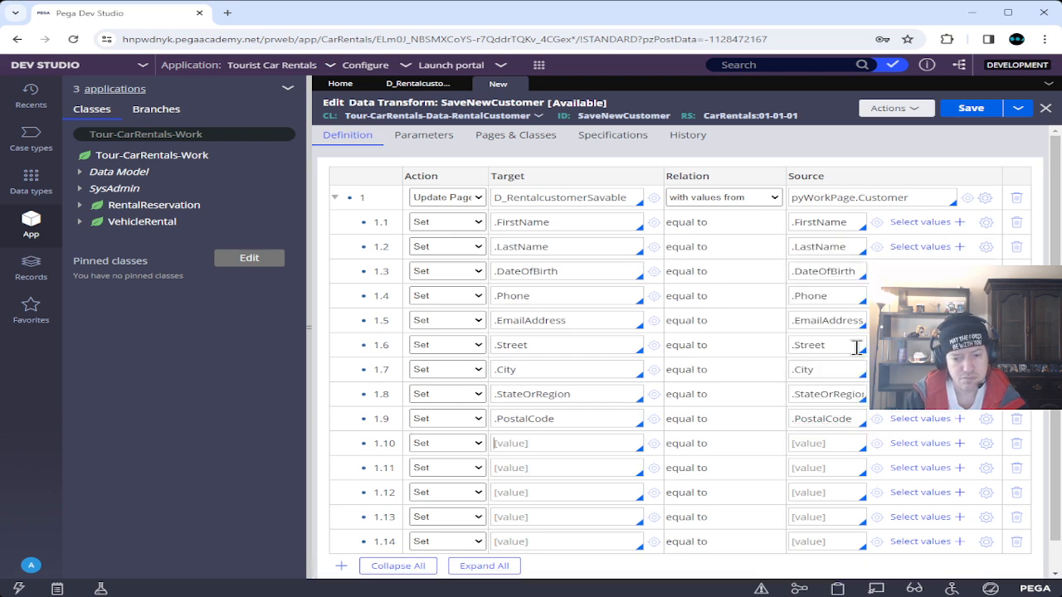
pyautogui.write('.l')
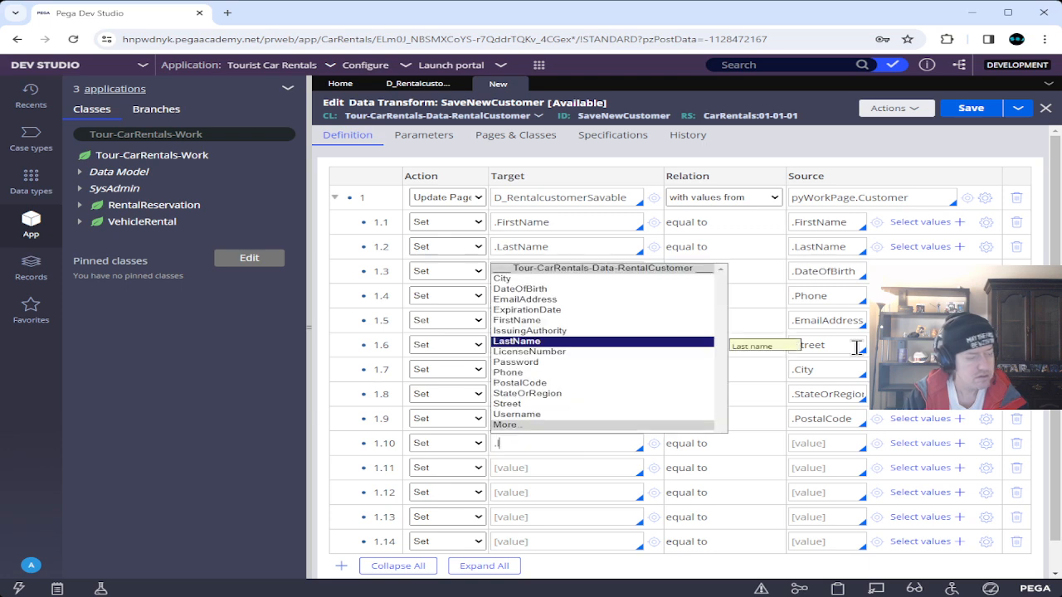
pyautogui.press('Down')
pyautogui.press('Return')
pyautogui.press('Tab')
pyautogui.press('Tab')
pyautogui.write('.')
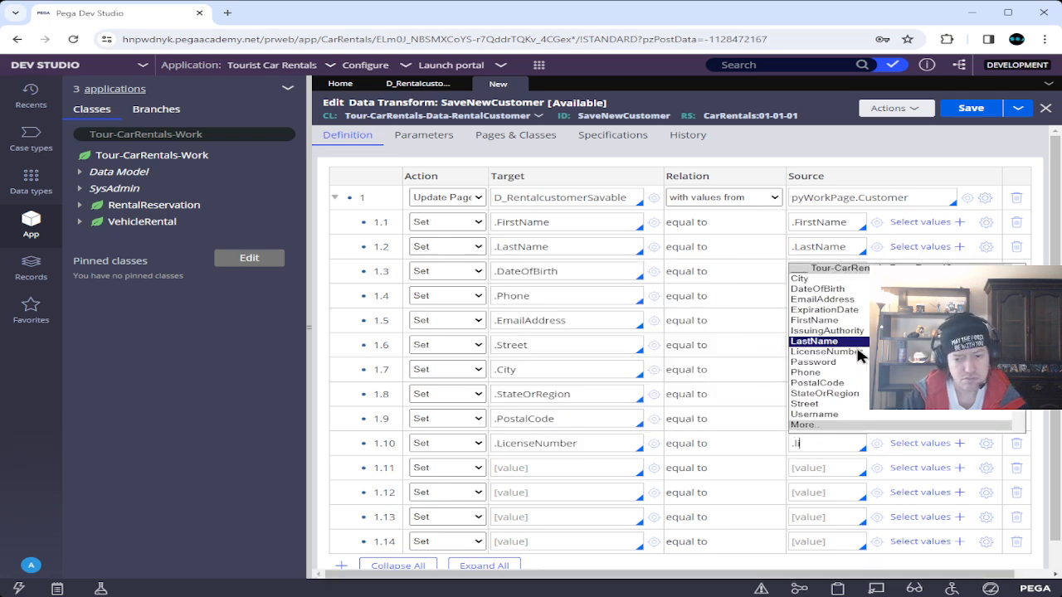
pyautogui.click(855, 351)
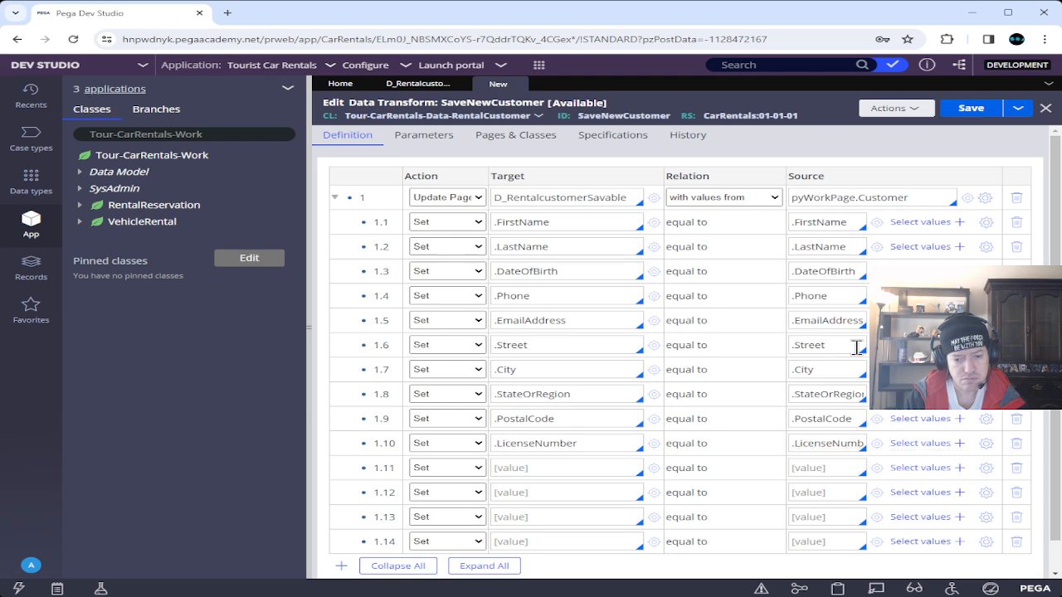
# Add rows 1.11–1.12 setting .IssuingAuthority and .ExpirationDate to themselves.
pyautogui.write('.IssuingAuthority')
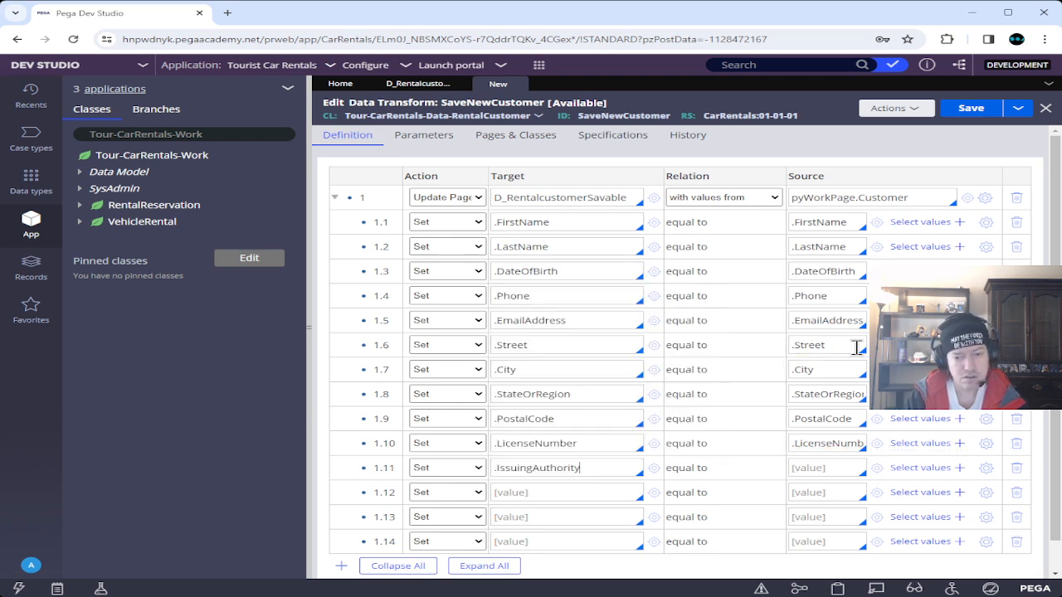
pyautogui.press('Return')
pyautogui.press('Tab')
pyautogui.press('Tab')
pyautogui.write('.')
pyautogui.press('Return')
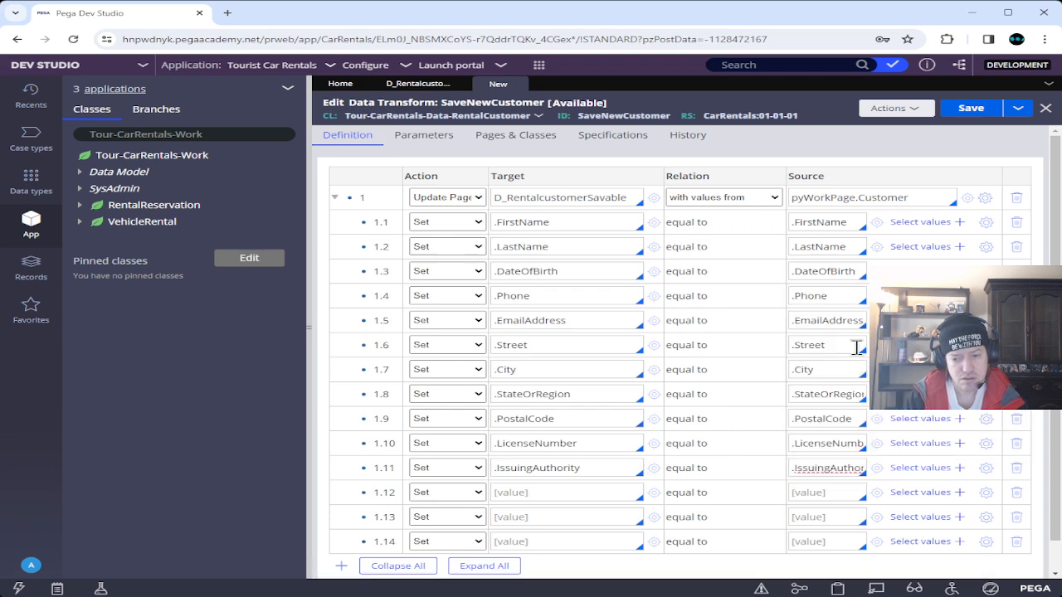
pyautogui.press('Tab')
pyautogui.press('Tab')
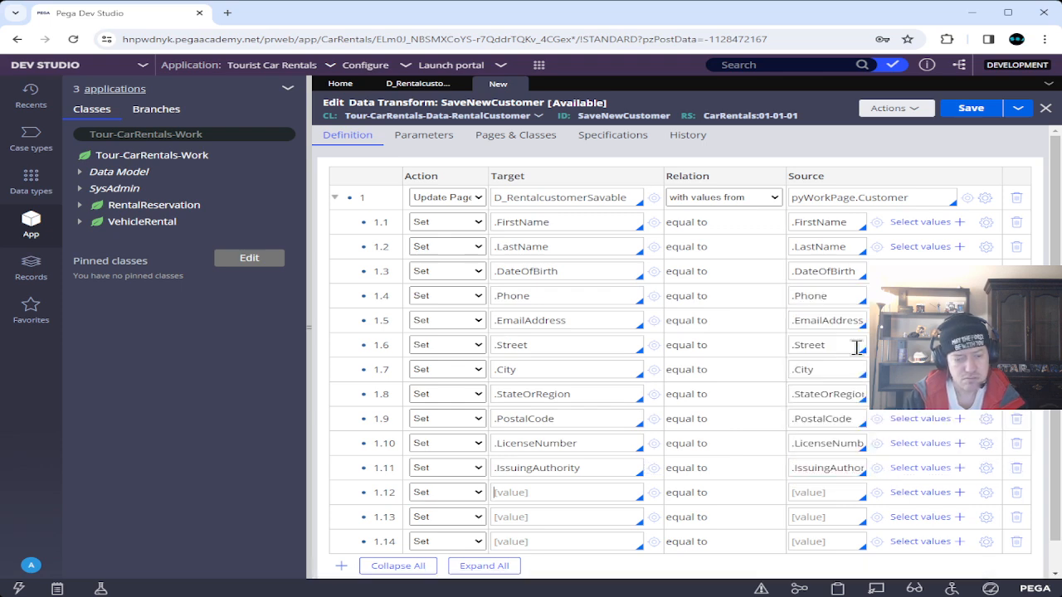
pyautogui.write('.ex')
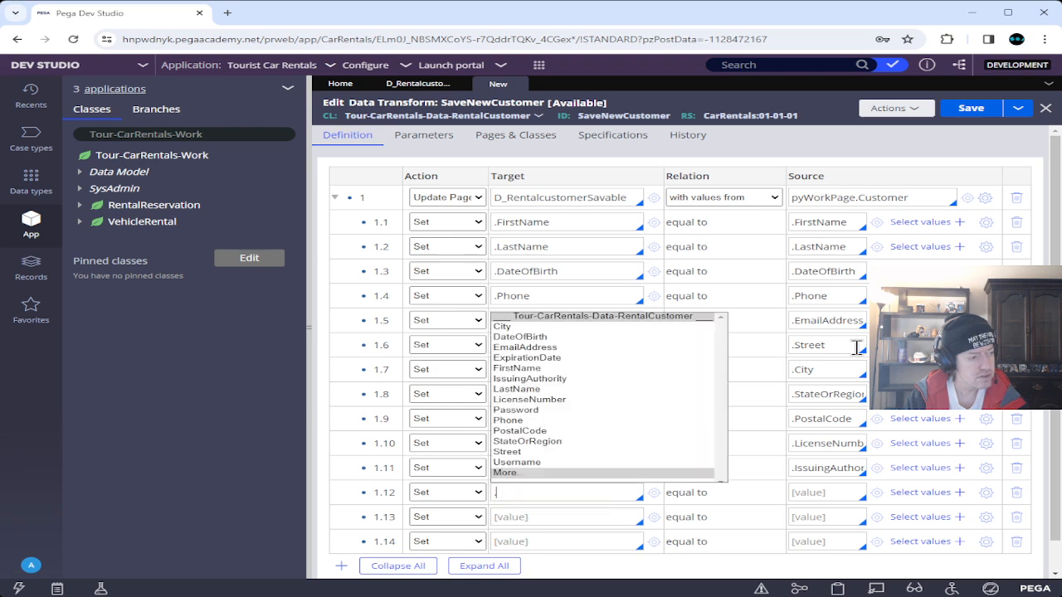
pyautogui.press('Return')
pyautogui.press('Tab')
pyautogui.press('Tab')
pyautogui.write('.ex')
pyautogui.press('Return')
# Add rows .Username = .Username and .Password = .Password, then save SaveNewCustomer.
pyautogui.press('Tab')
pyautogui.press('Tab')
pyautogui.press('Tab')
pyautogui.press('Tab')
pyautogui.press('Tab')
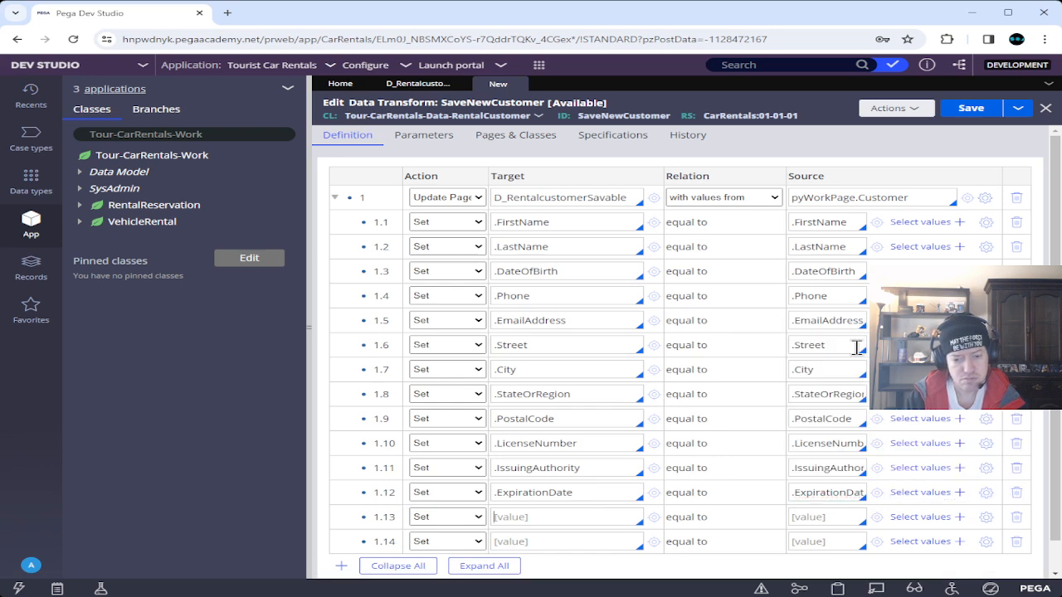
pyautogui.write('.u')
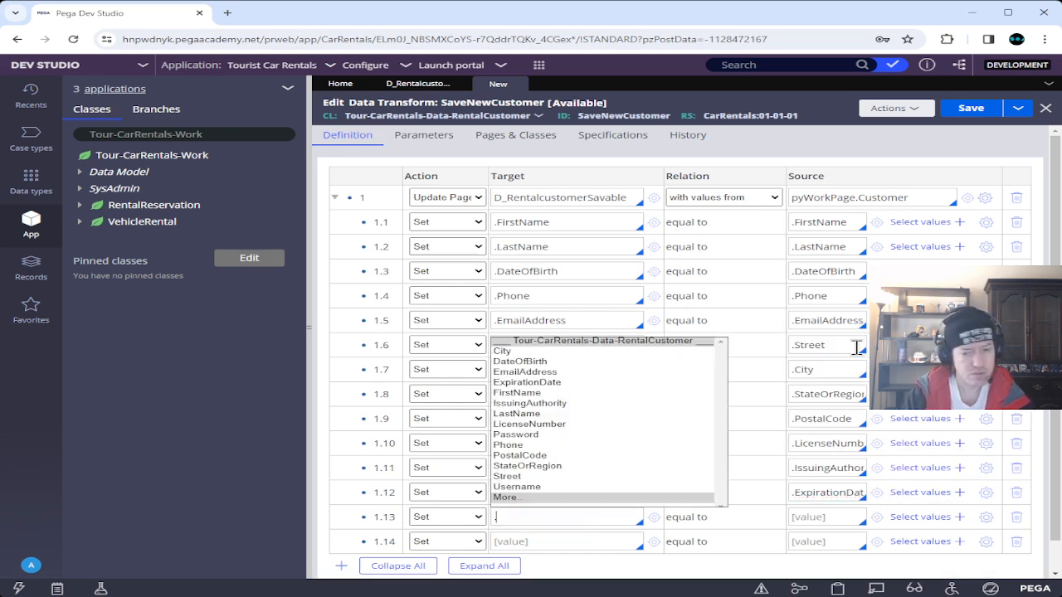
pyautogui.press('Up')
pyautogui.press('Return')
pyautogui.press('Tab')
pyautogui.press('Tab')
pyautogui.write('.')
pyautogui.press('Up')
pyautogui.press('Return')
pyautogui.press('Tab')
pyautogui.press('Tab')
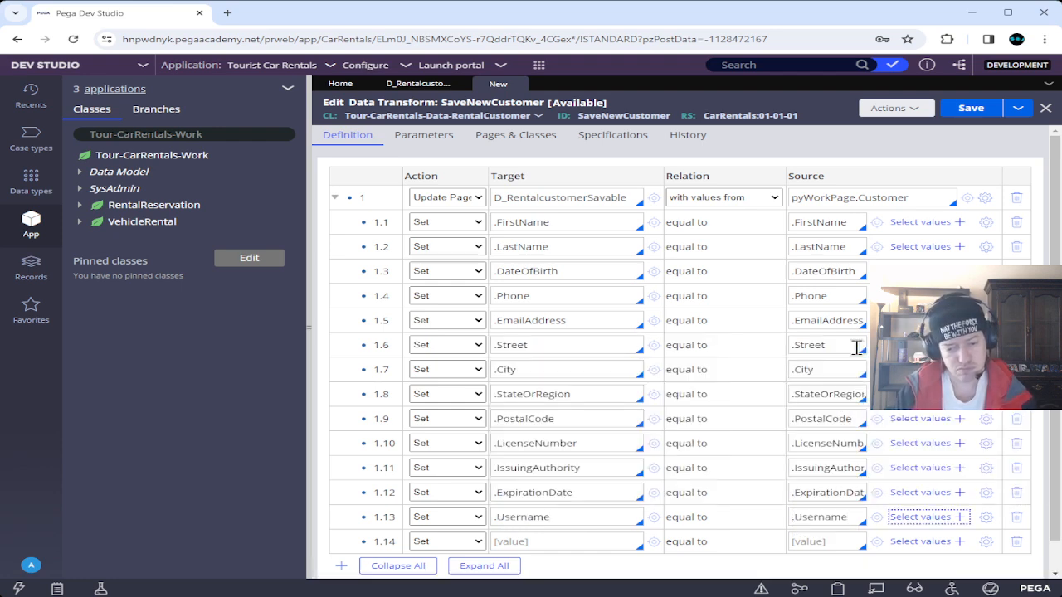
pyautogui.press('Tab')
pyautogui.press('Tab')
pyautogui.press('Tab')
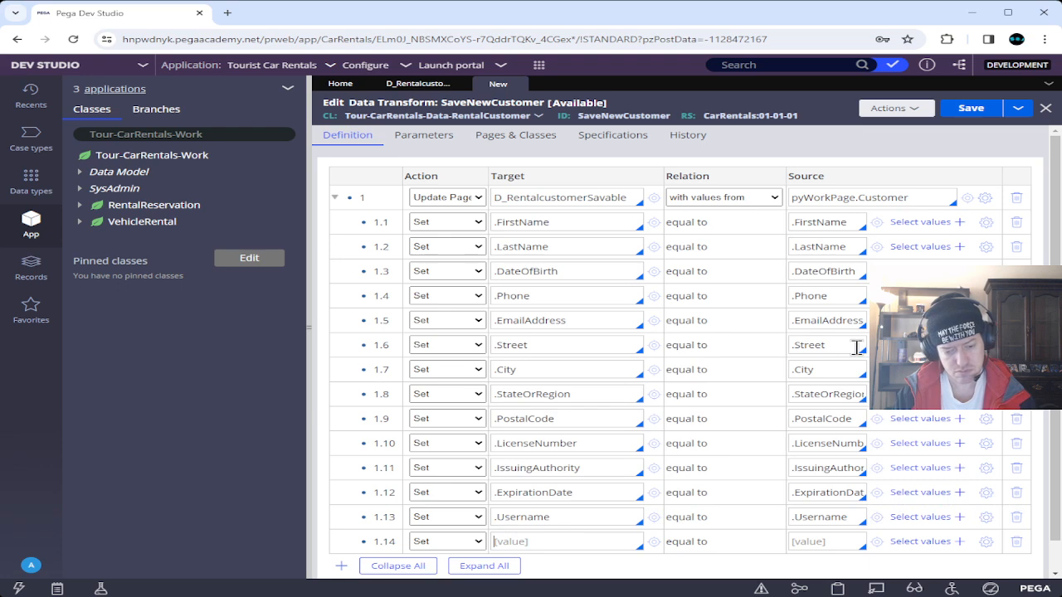
pyautogui.write('.p')
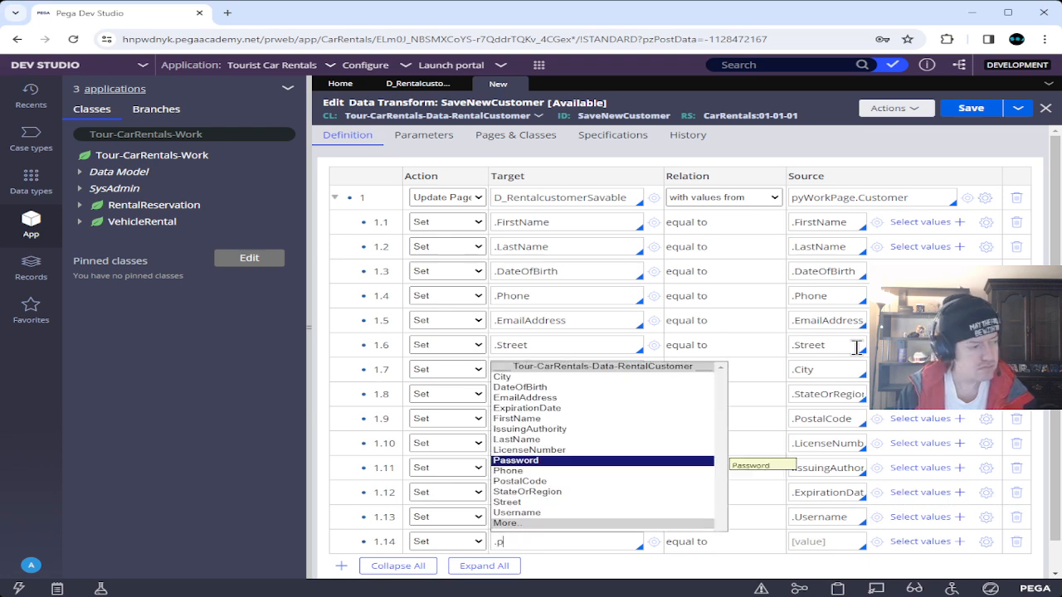
pyautogui.press('Return')
pyautogui.press('Tab')
pyautogui.press('Tab')
pyautogui.write('.p')
pyautogui.press('Return')
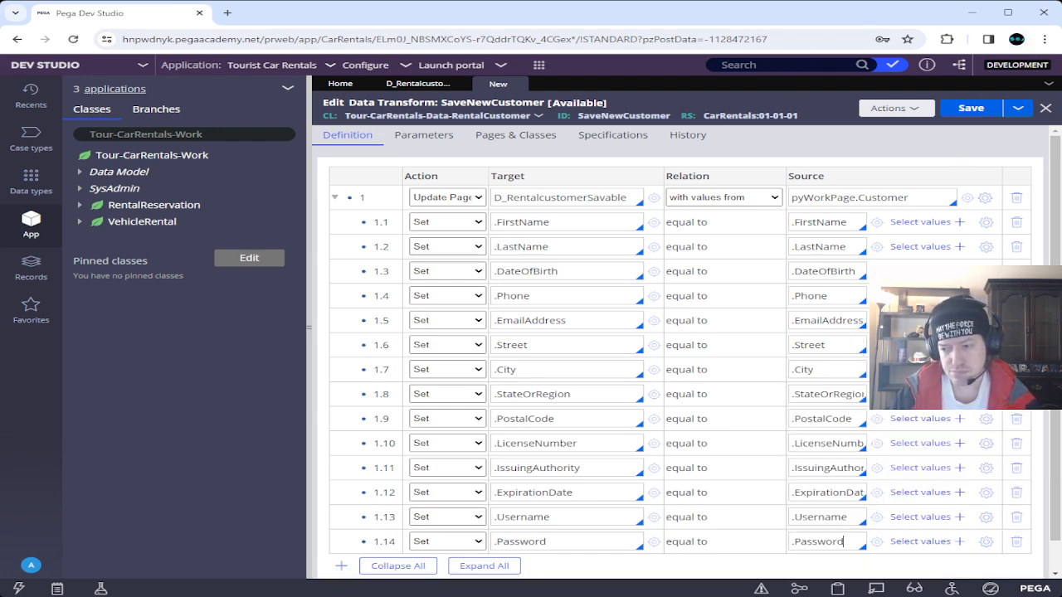
pyautogui.click(976, 109)
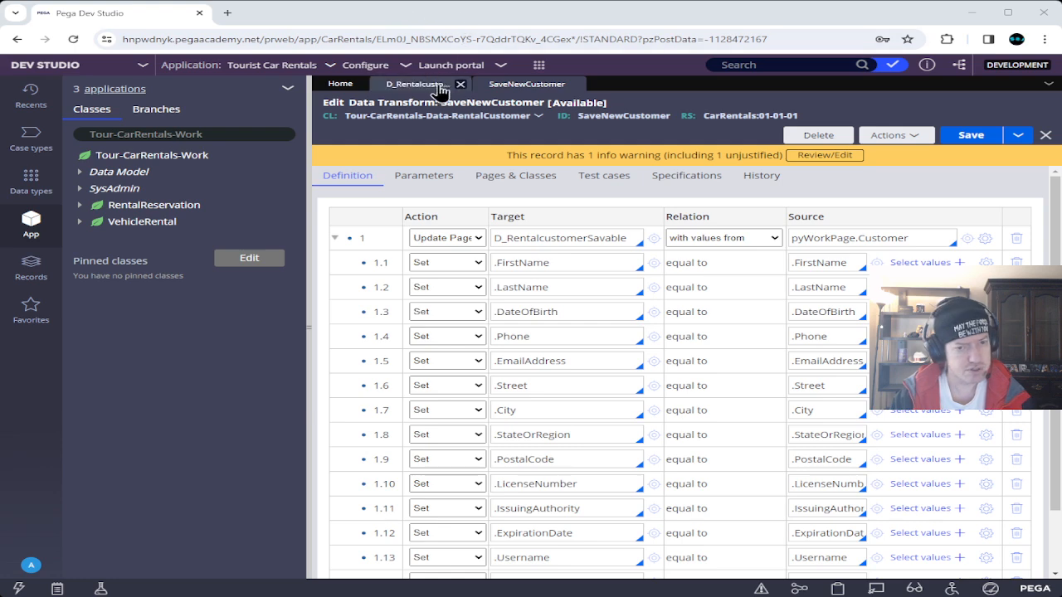
# Save D_RentalcustomerSavable, justifying its warning as 'Test case out of scope for mission exercise'.
pyautogui.click(431, 87)
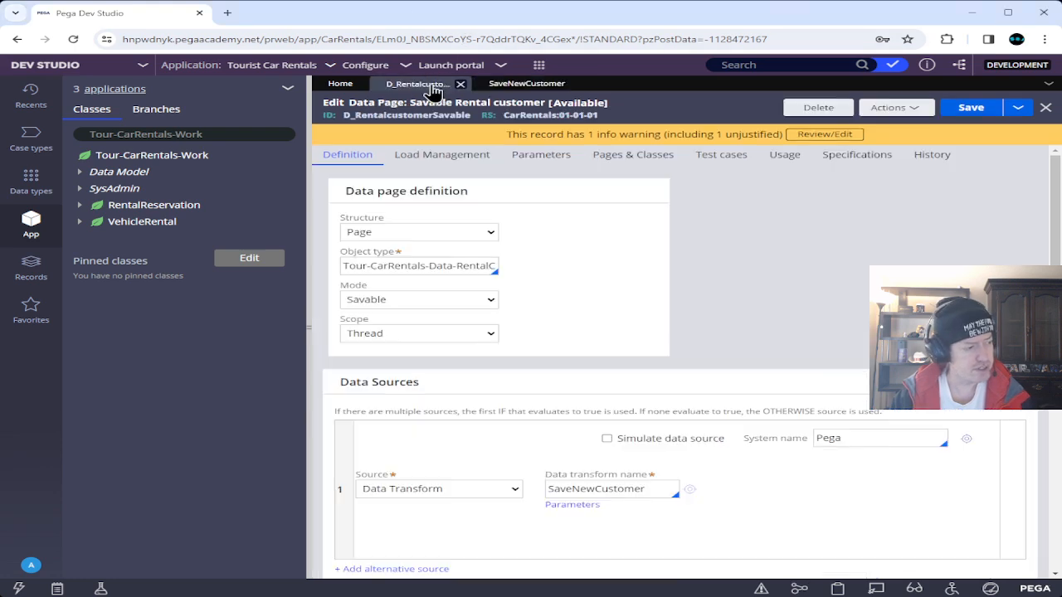
pyautogui.click(971, 109)
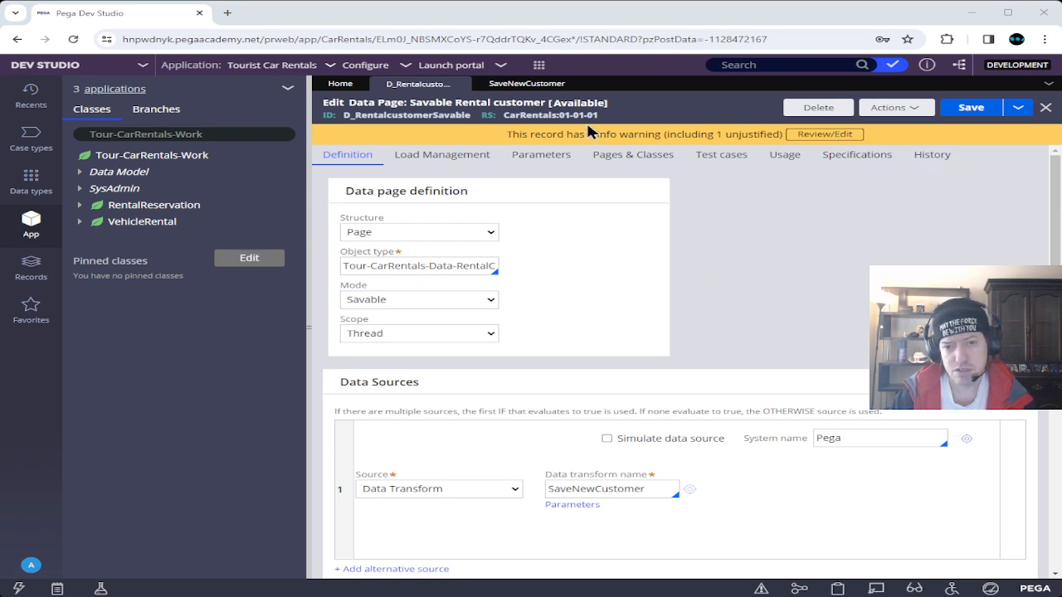
pyautogui.click(580, 84)
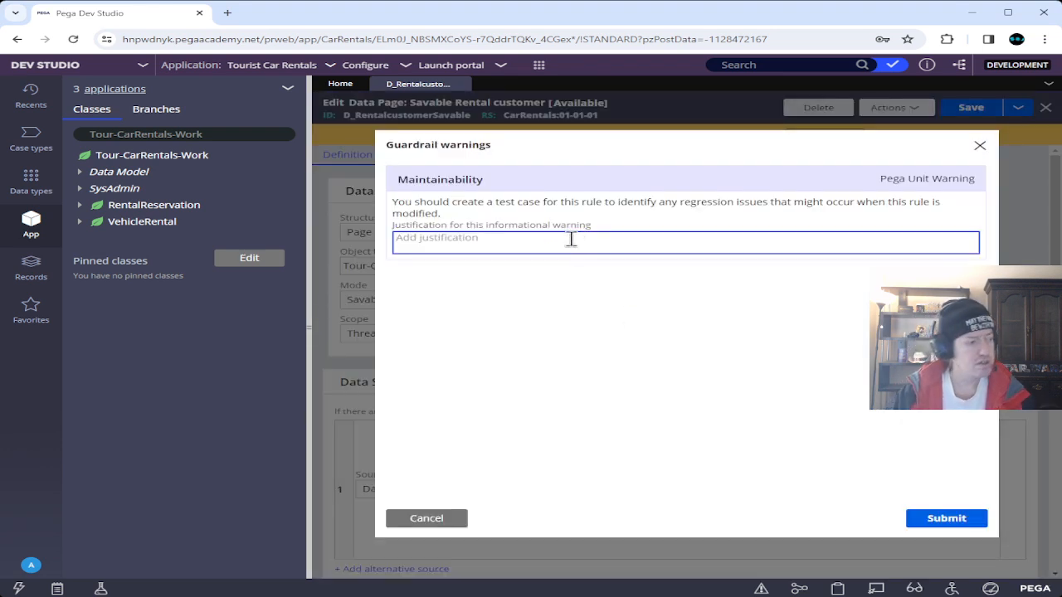
pyautogui.write('Test')
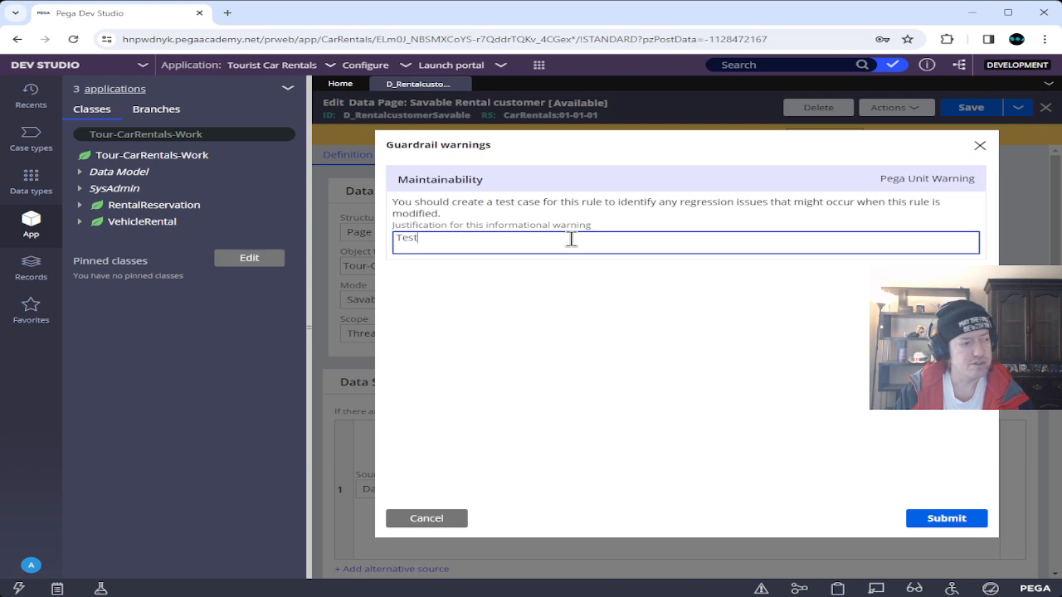
pyautogui.write(' case out ')
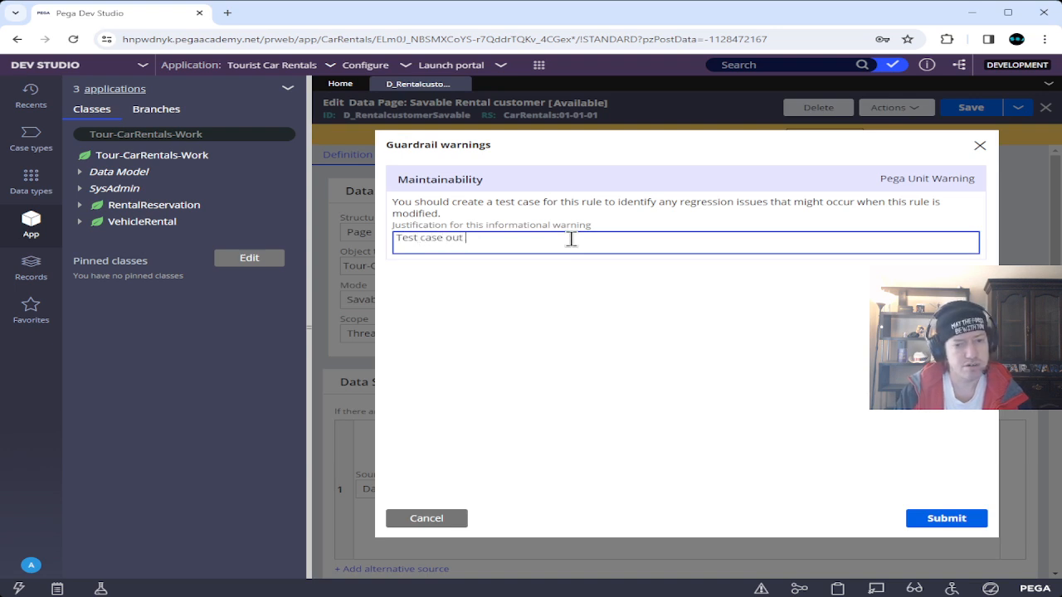
pyautogui.write('of scopoe ')
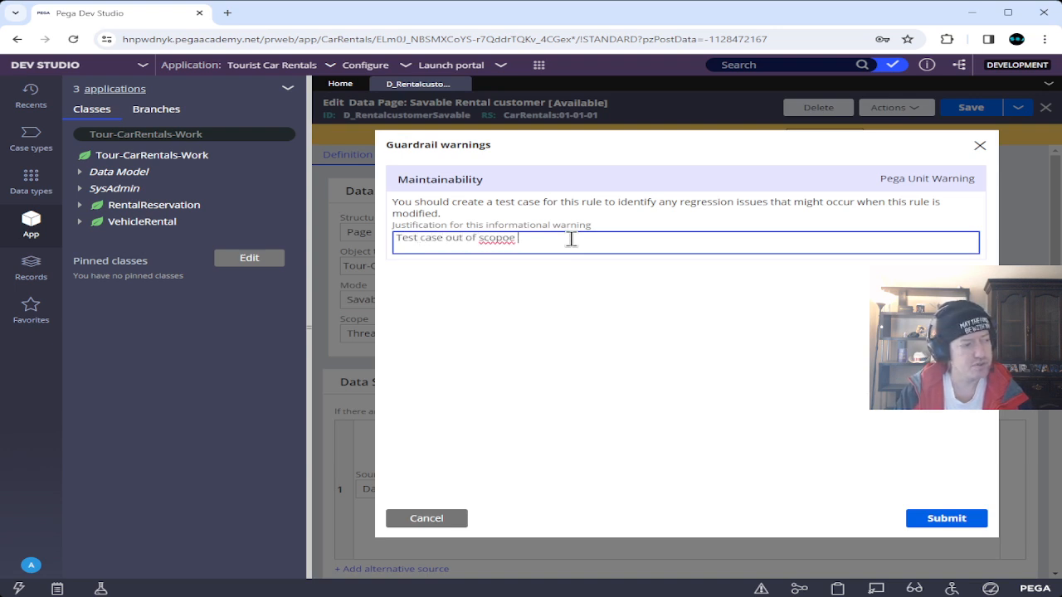
pyautogui.write('for missions ')
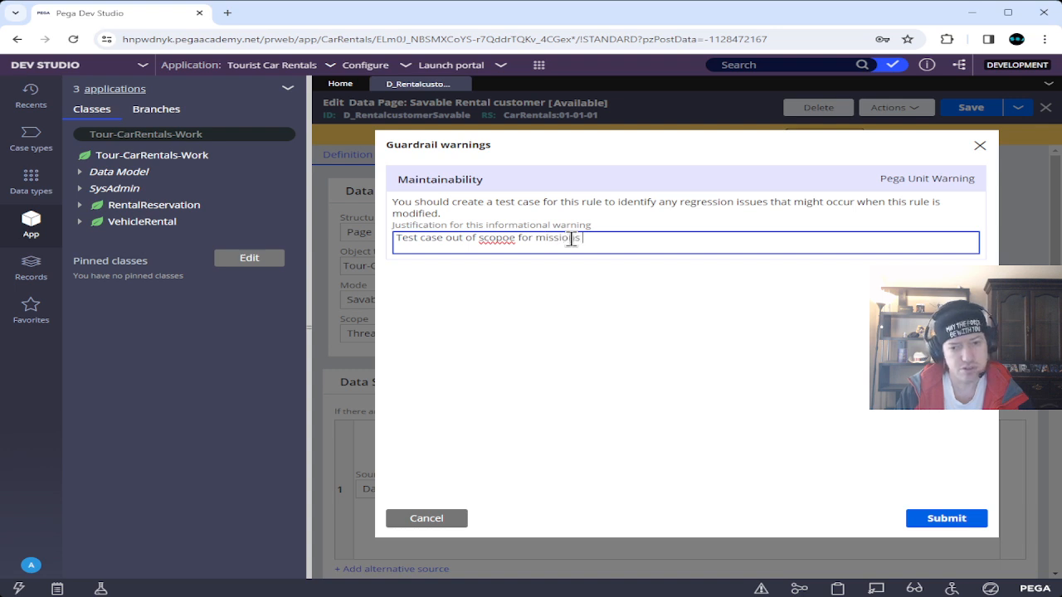
pyautogui.write('exercise')
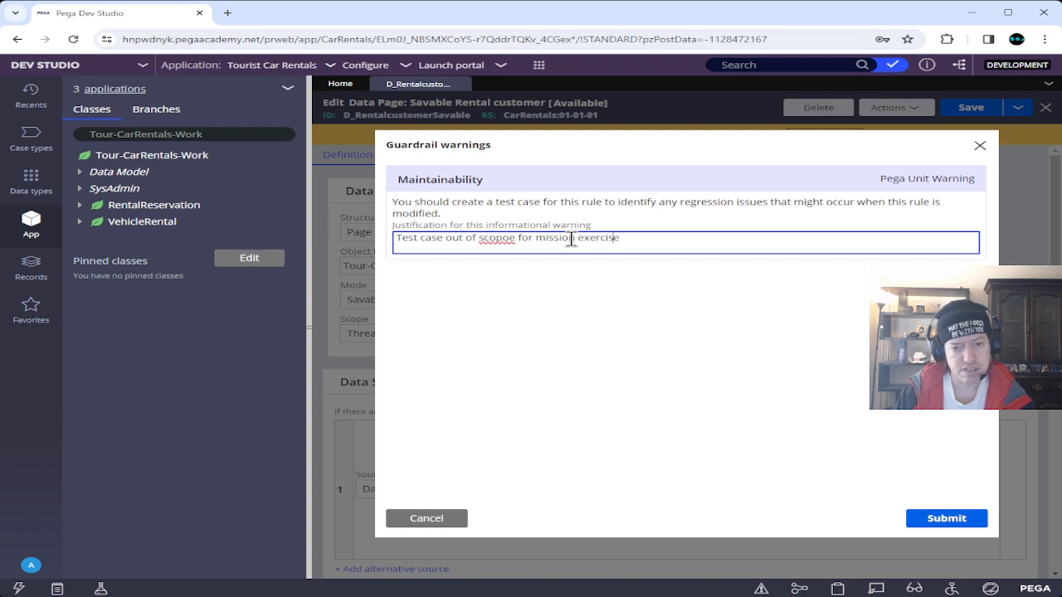
pyautogui.press('BackSpace')
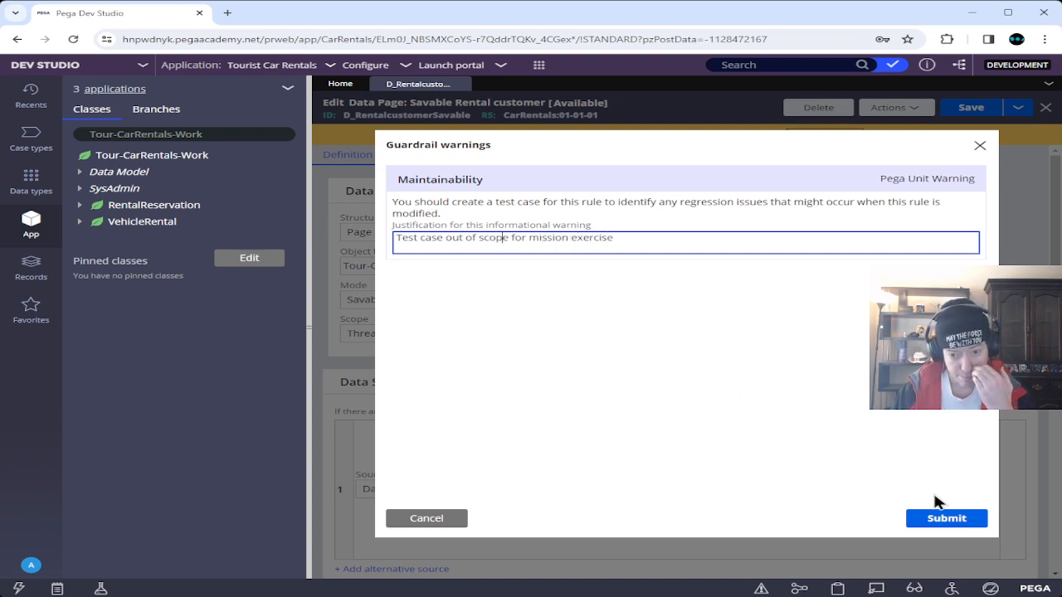
pyautogui.click(956, 520)
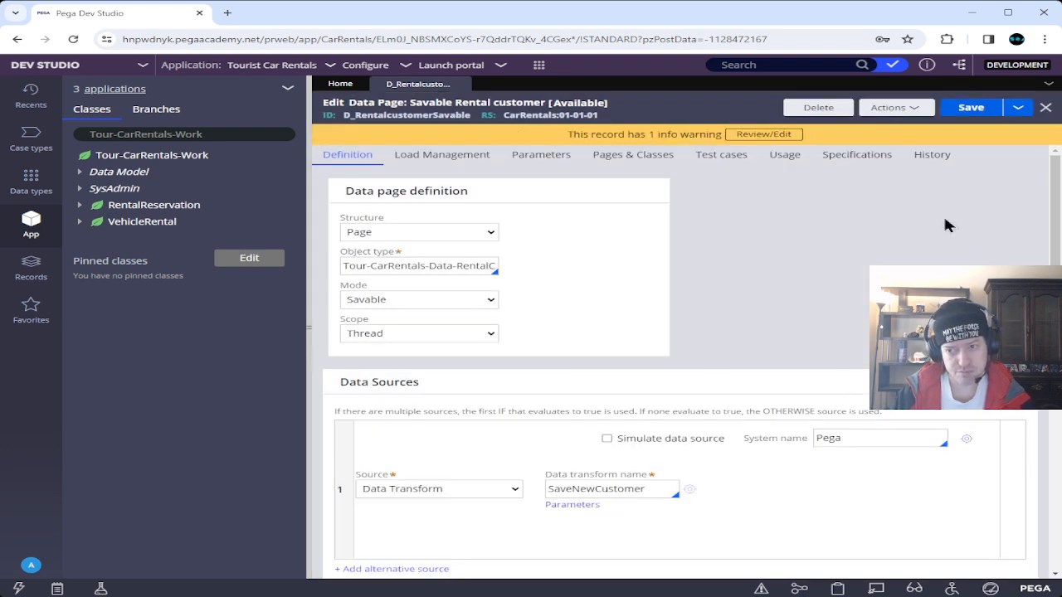
# Save and close the savable data page, then open the Rental Reservation case type.
pyautogui.click(969, 109)
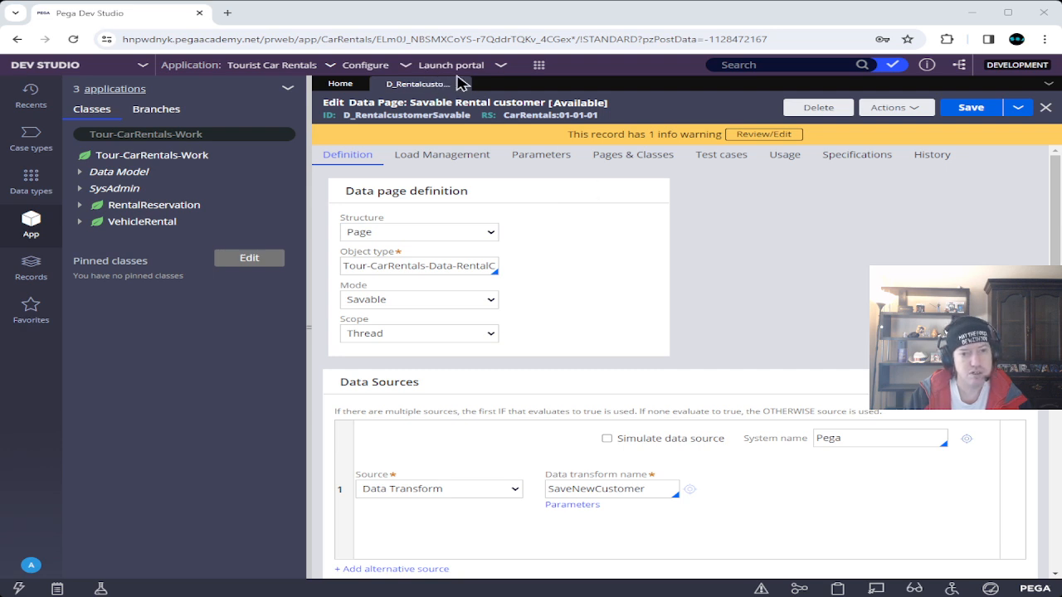
pyautogui.click(460, 85)
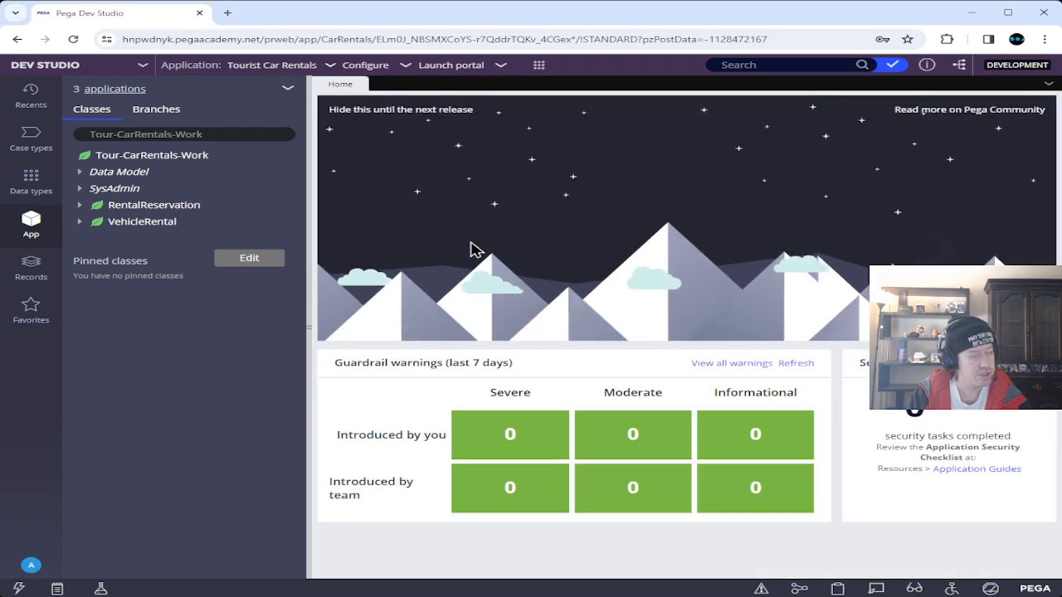
pyautogui.click(30, 137)
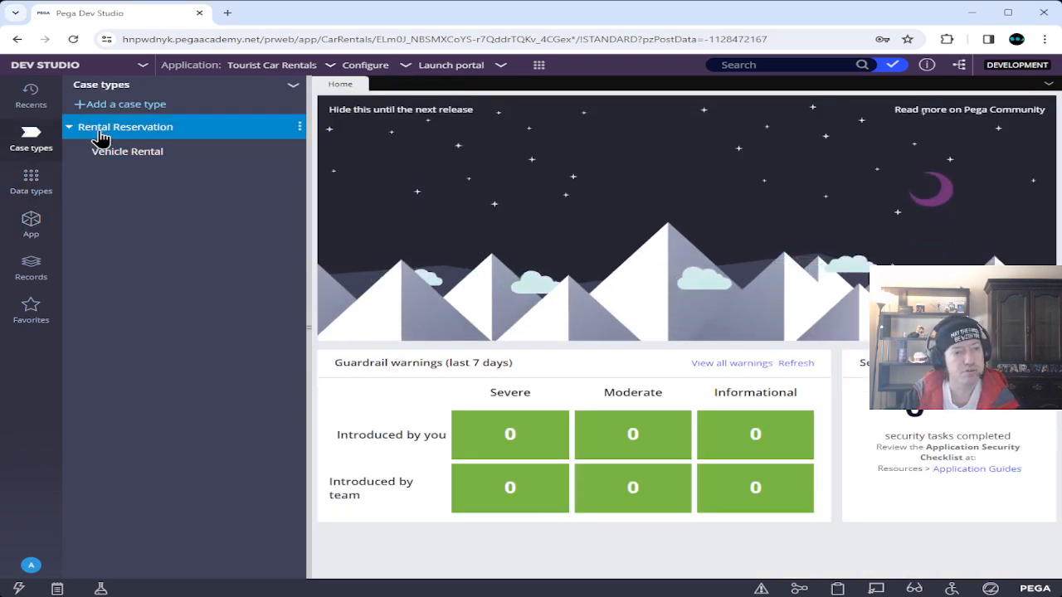
pyautogui.click(101, 129)
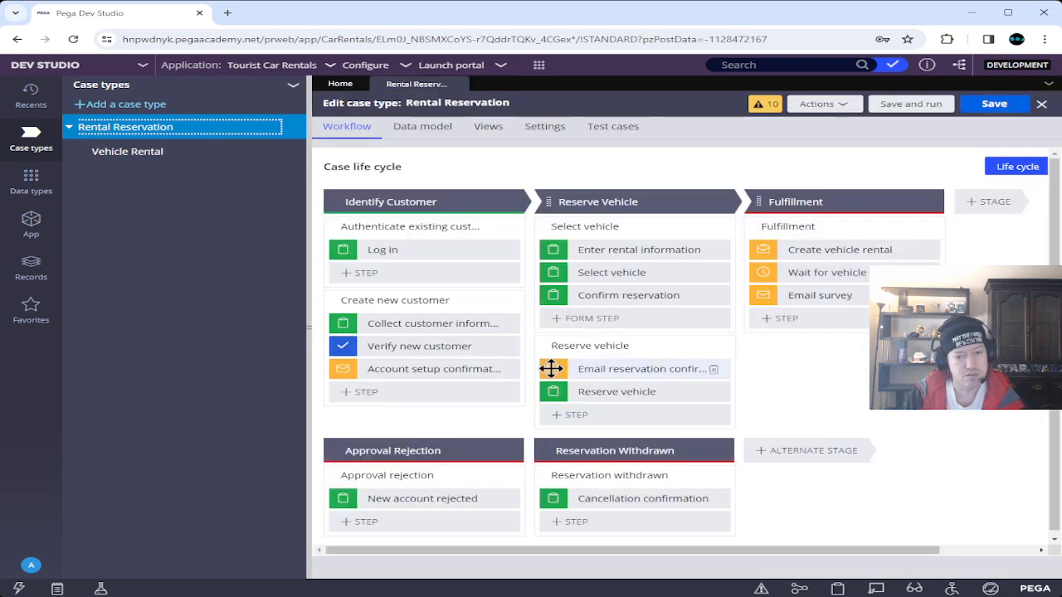
# Add a Save data page step under Create new customer using the Customer property.
pyautogui.click(367, 394)
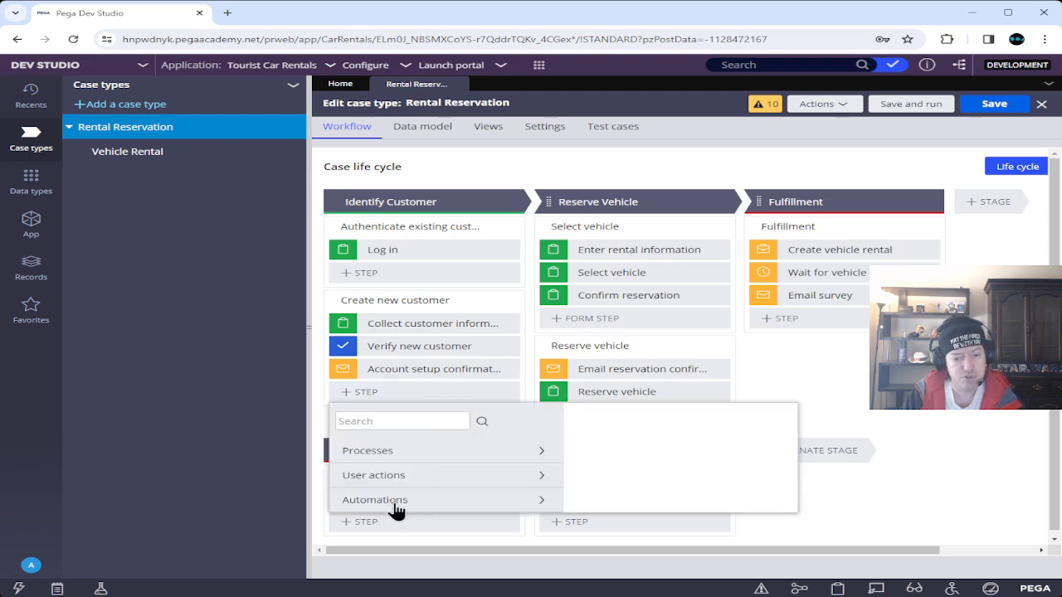
pyautogui.click(397, 501)
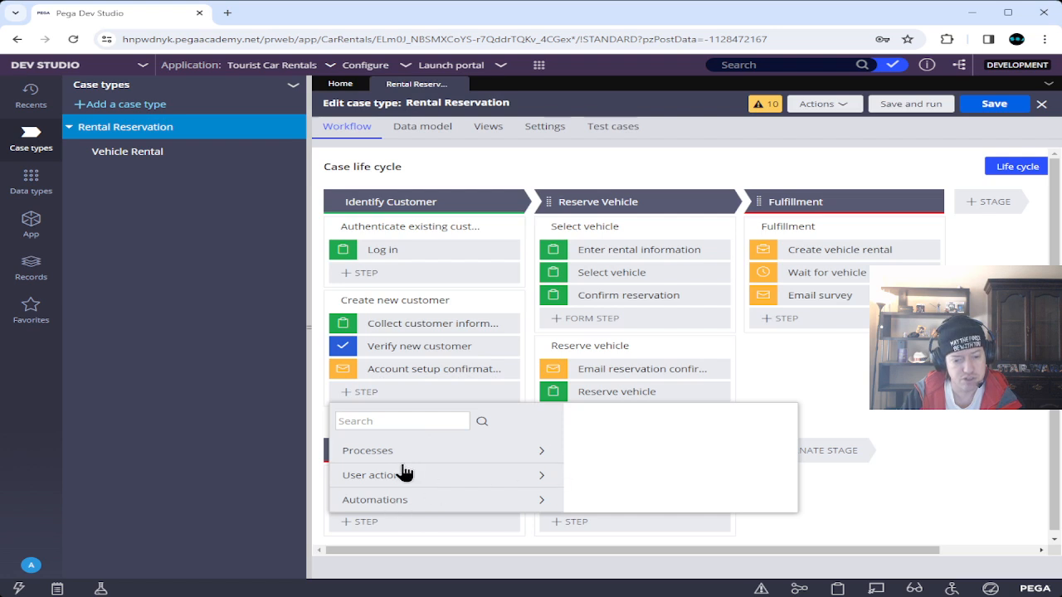
pyautogui.scroll(-5, 443, 482)
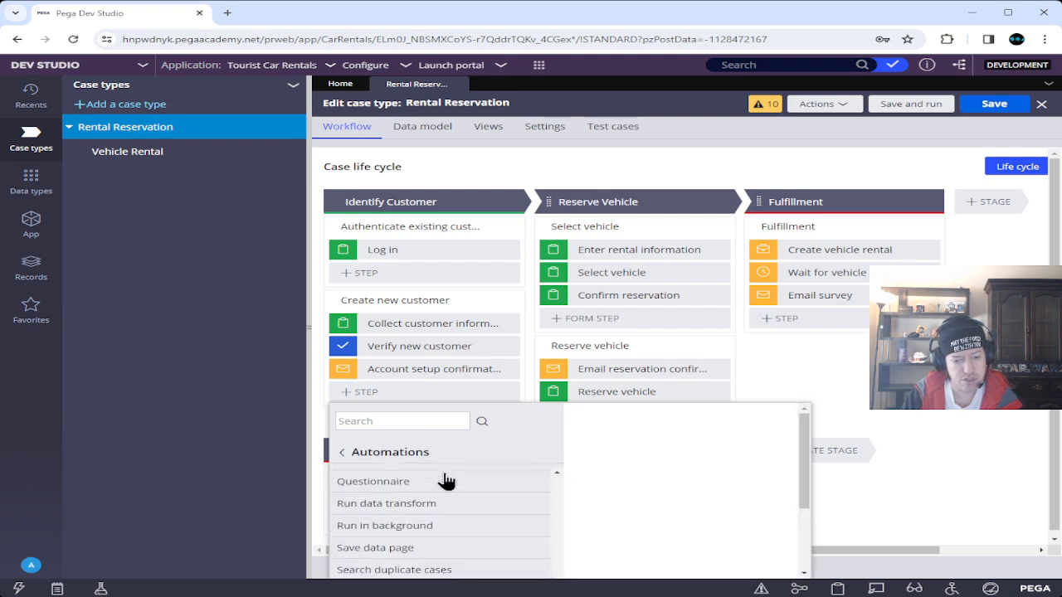
pyautogui.scroll(-2, 446, 479)
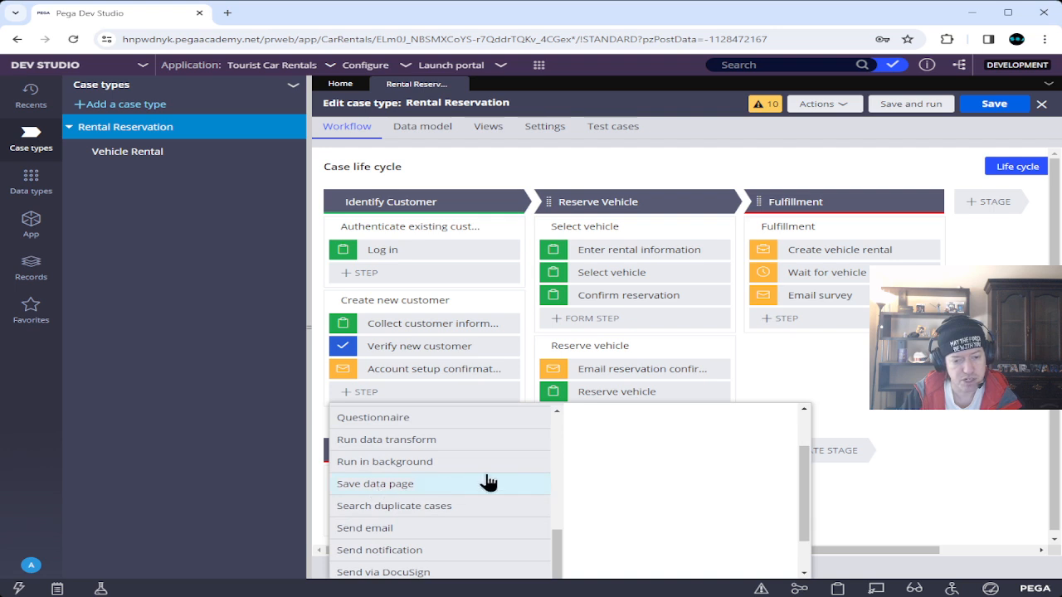
pyautogui.moveTo(516, 486)
pyautogui.click(722, 460)
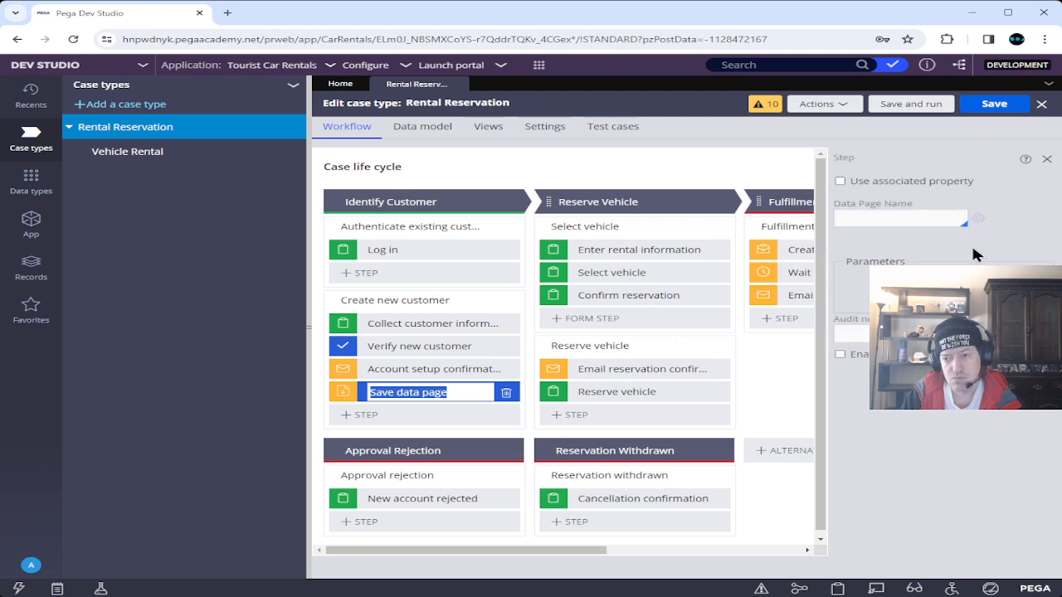
pyautogui.click(889, 215)
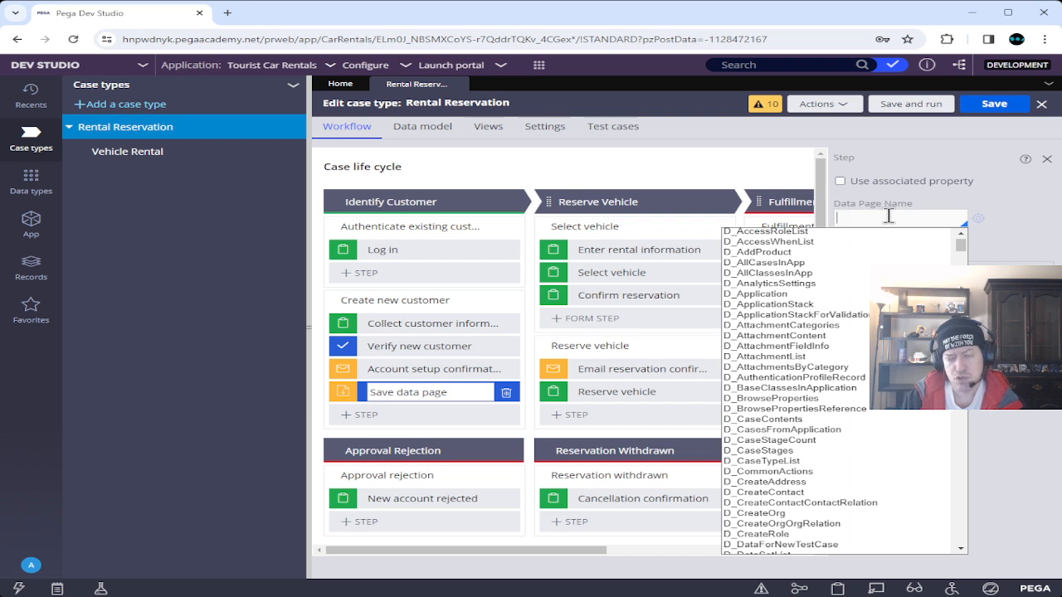
pyautogui.click(906, 171)
pyautogui.click(841, 181)
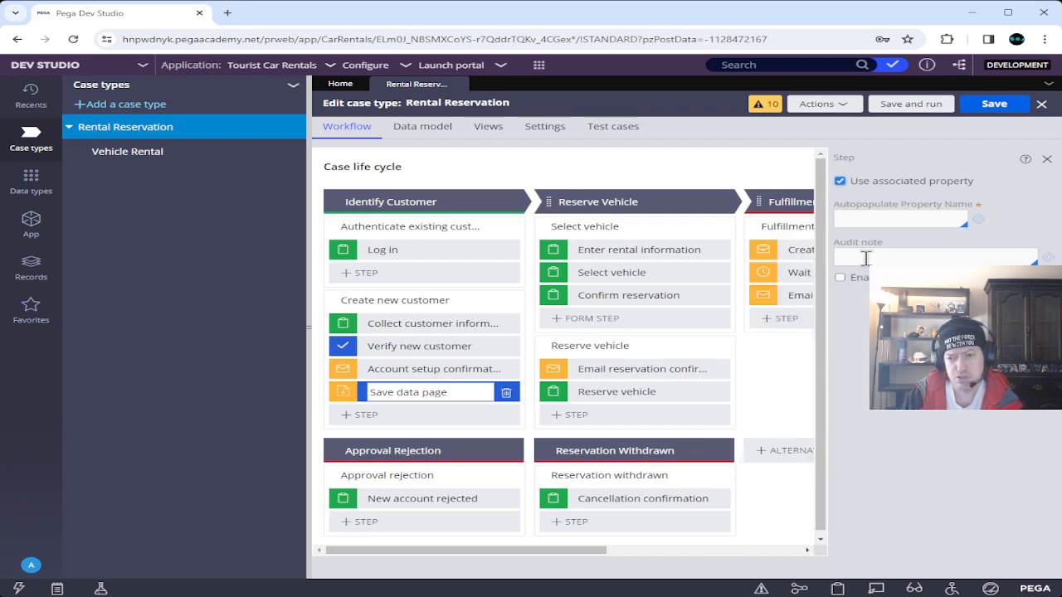
pyautogui.click(884, 215)
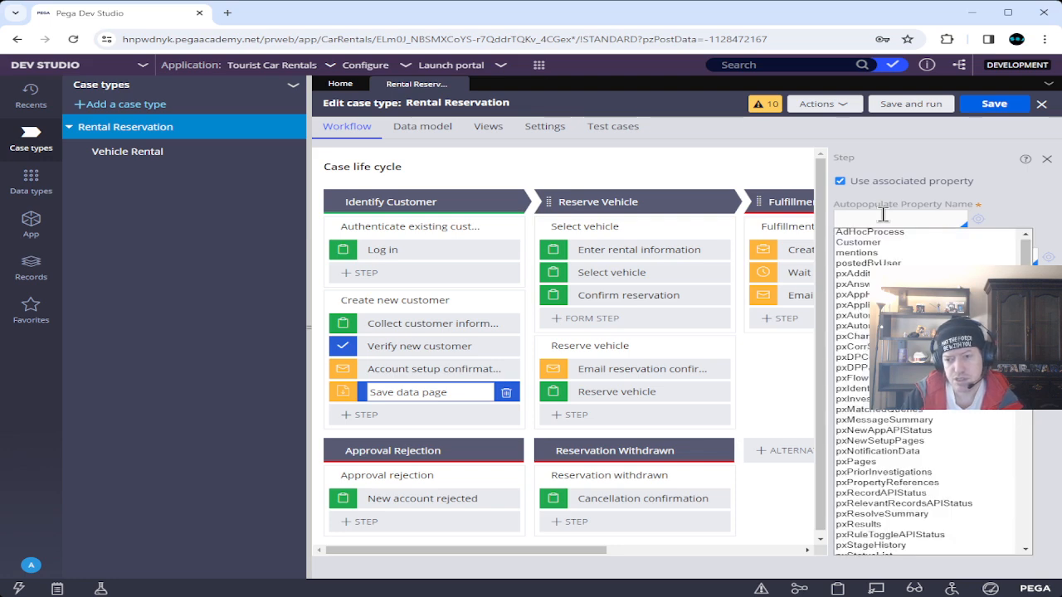
pyautogui.press('Down')
pyautogui.press('Return')
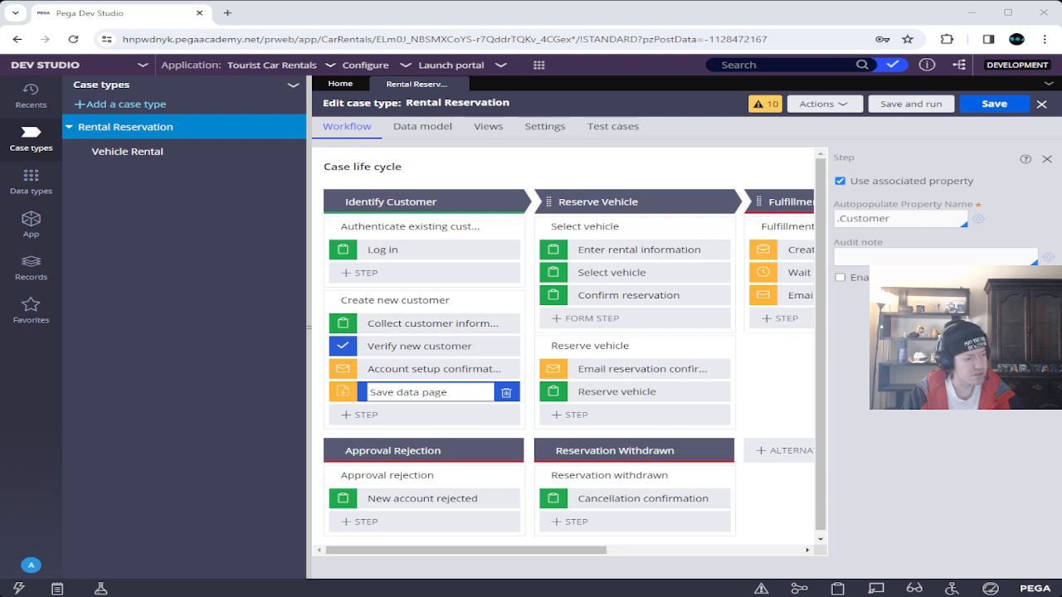
# Rename the step to 'Save new customer' and open the Customer property's definition.
pyautogui.moveTo(401, 393); pyautogui.dragTo(454, 393)
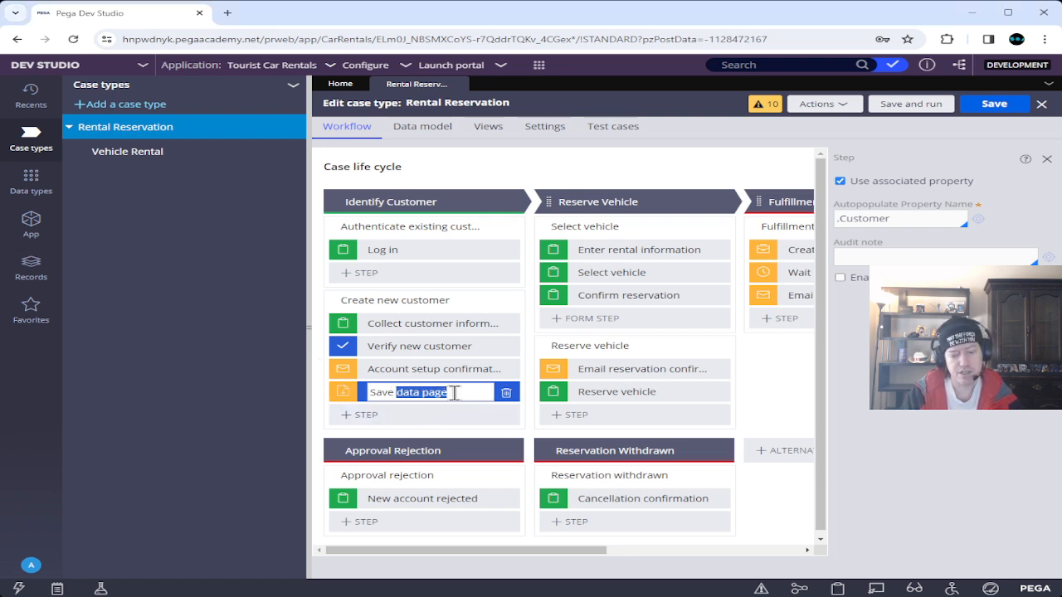
pyautogui.write('new C')
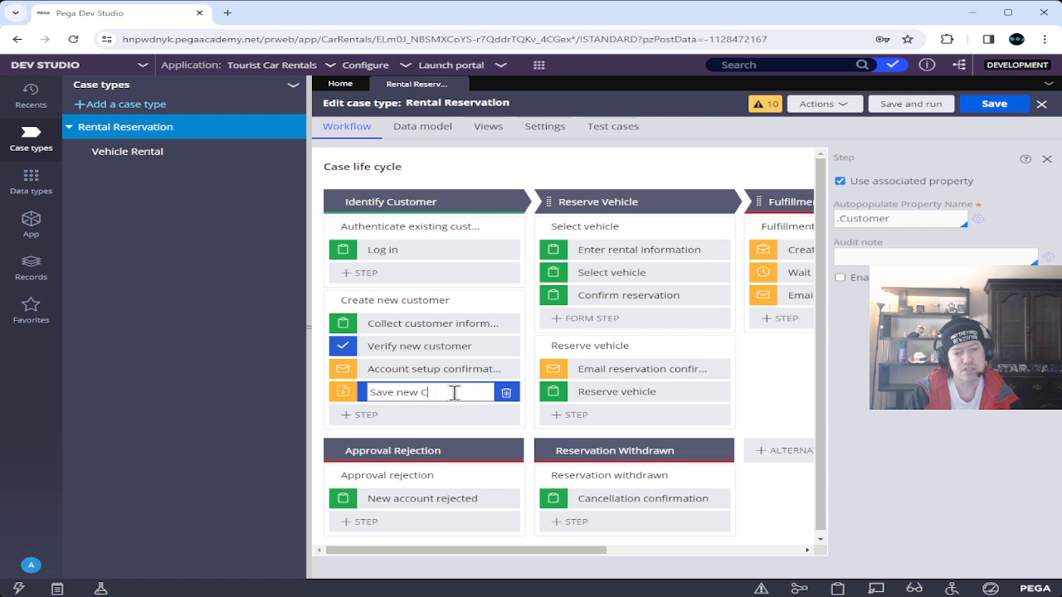
pyautogui.write('ustomer')
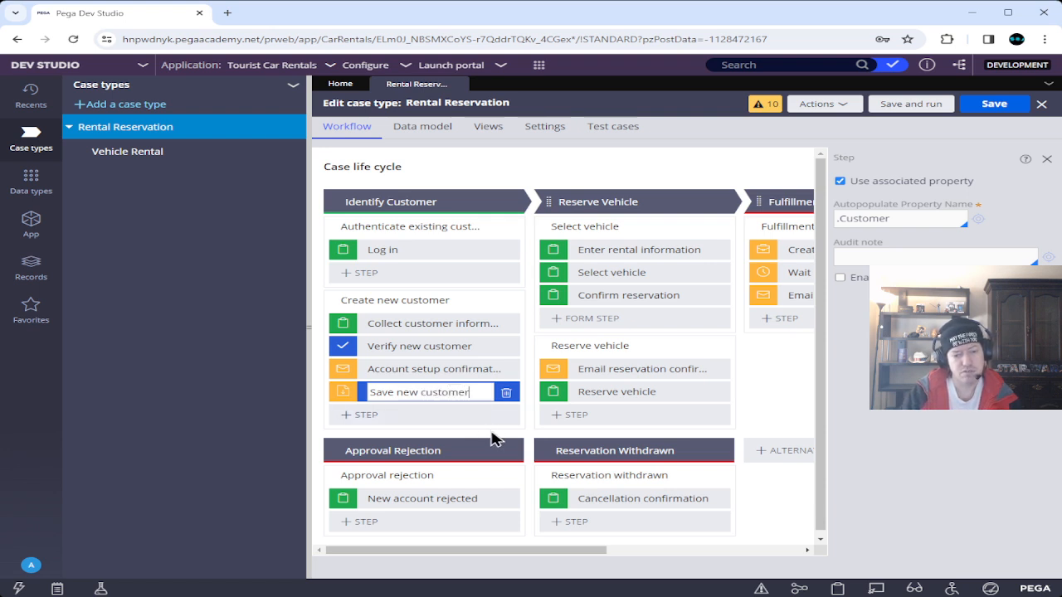
pyautogui.press('Return')
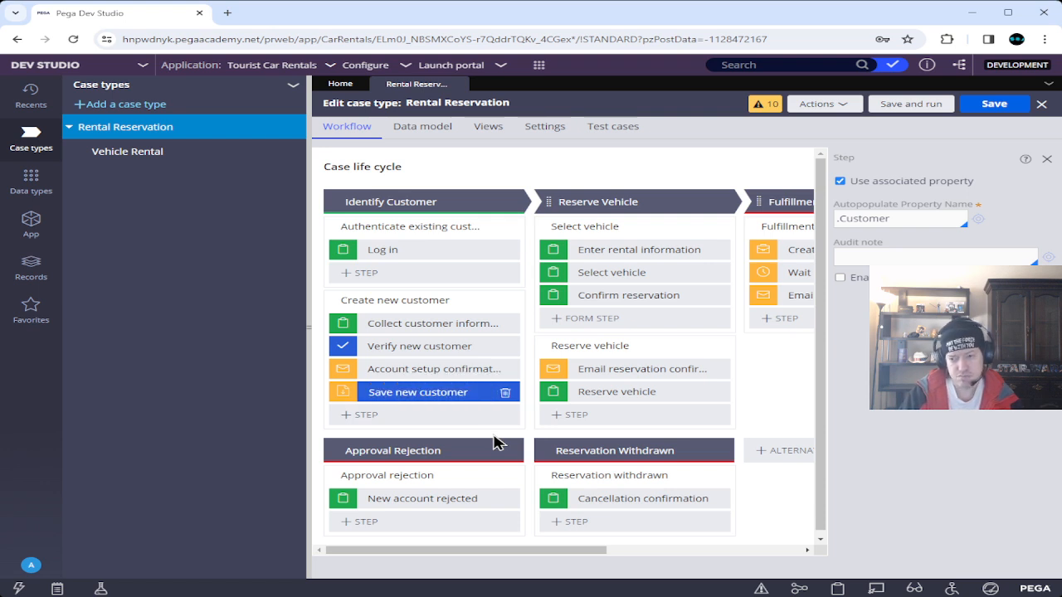
pyautogui.click(981, 221)
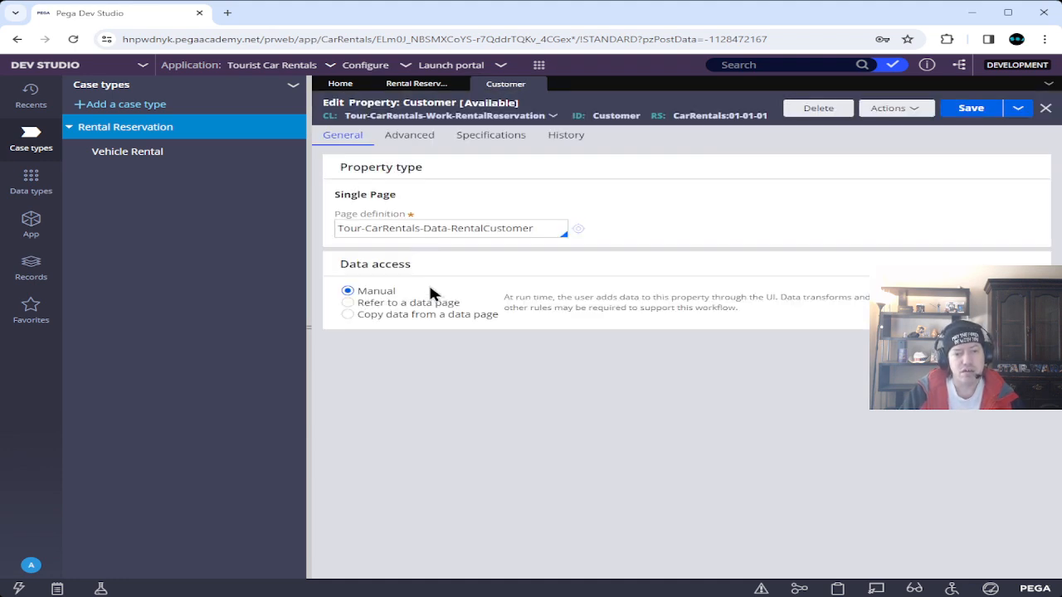
# Point the Customer property at D_RentalcustomerSavable with pyGUID "newcustomer" and save it.
pyautogui.click(356, 305)
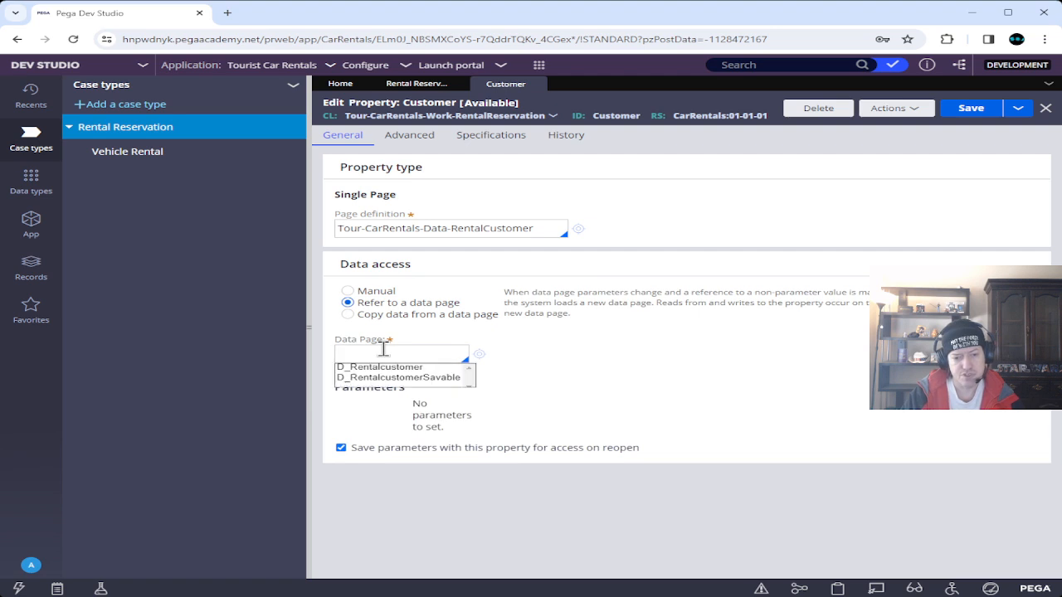
pyautogui.press('Down')
pyautogui.press('Down')
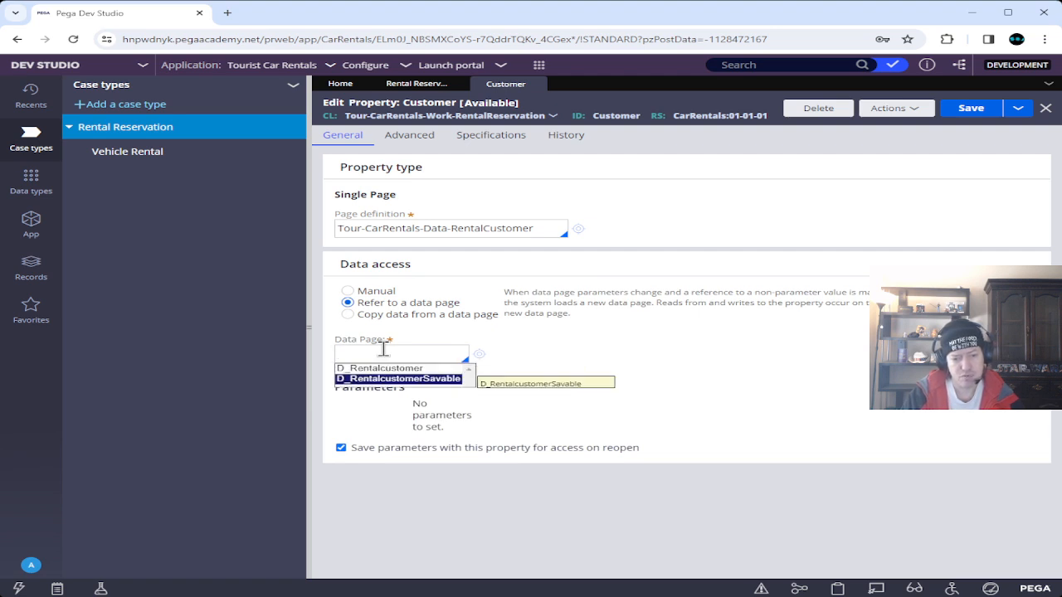
pyautogui.press('Return')
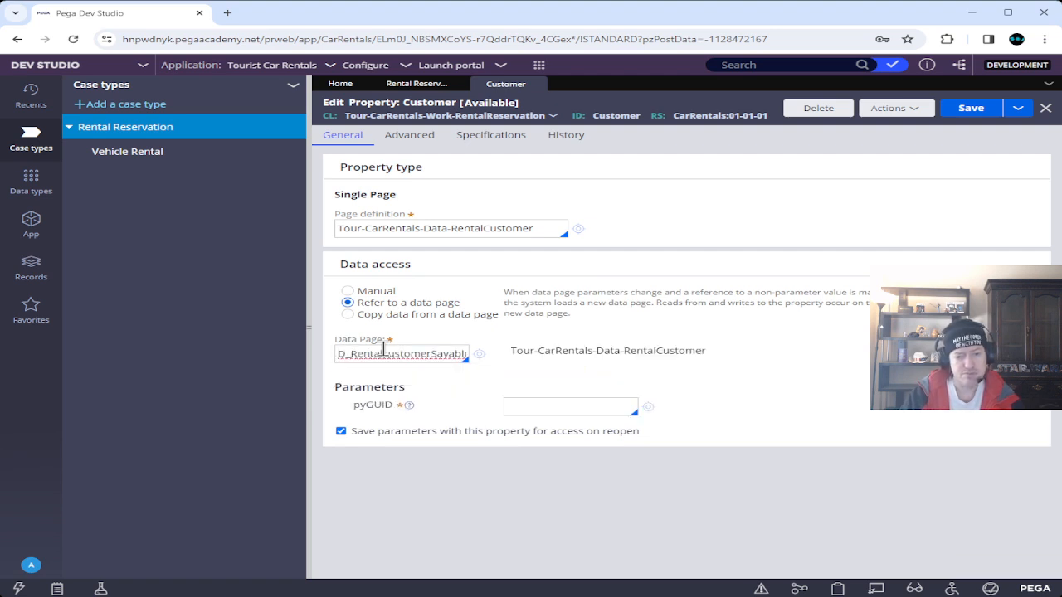
pyautogui.click(552, 409)
pyautogui.write('"')
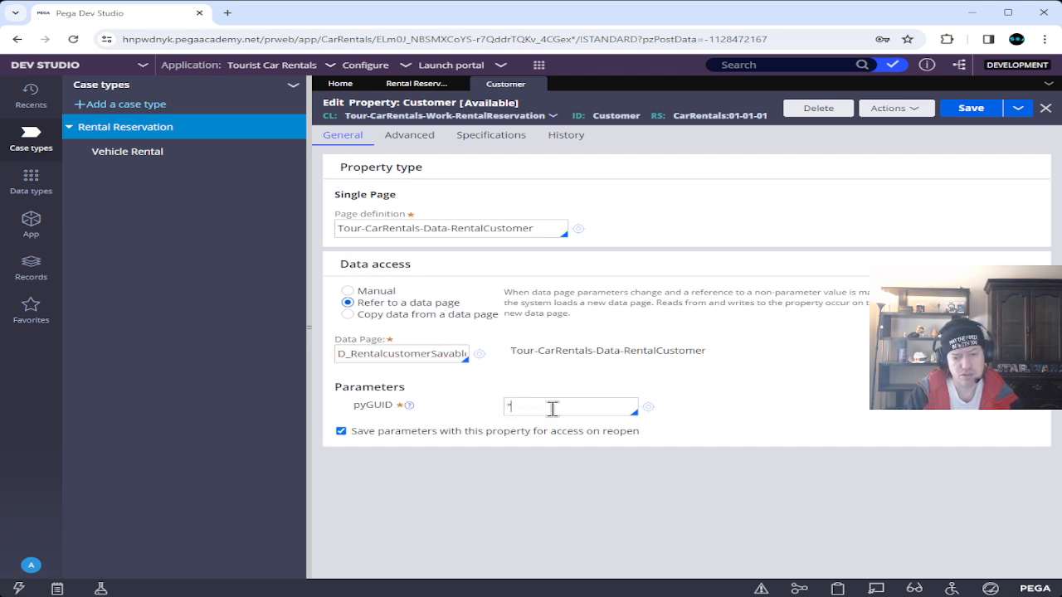
pyautogui.write('newcus')
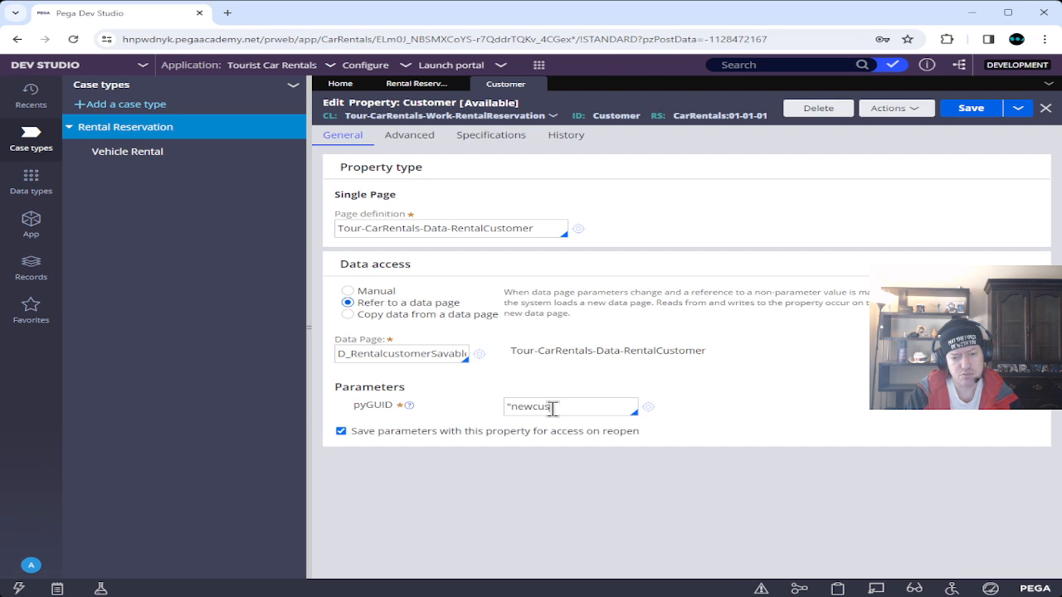
pyautogui.write('tomer"')
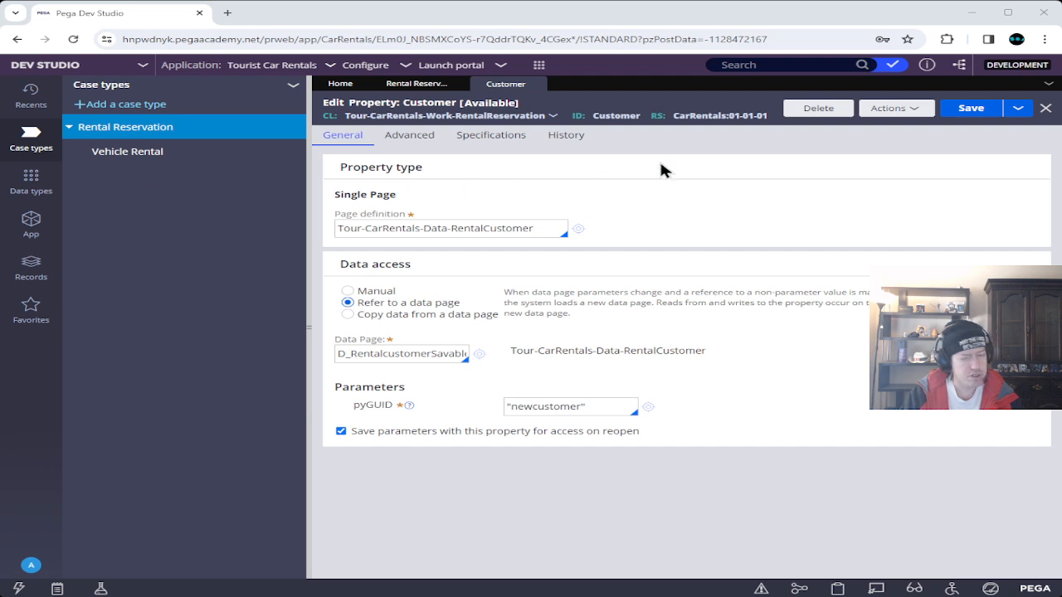
pyautogui.click(973, 113)
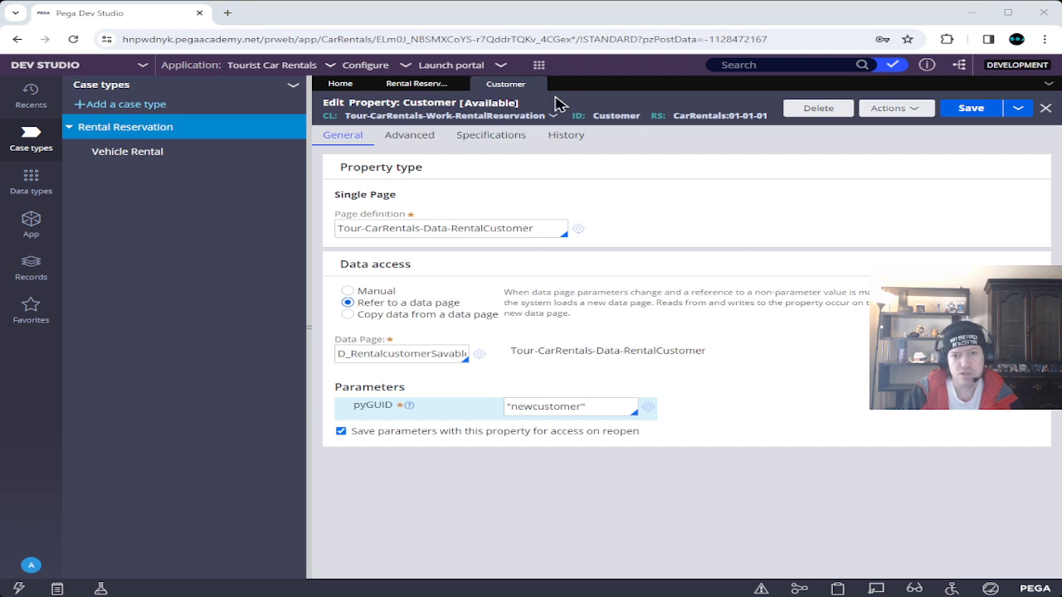
# Place Save new customer right after Verify new customer, save, and run a test case.
pyautogui.click(537, 84)
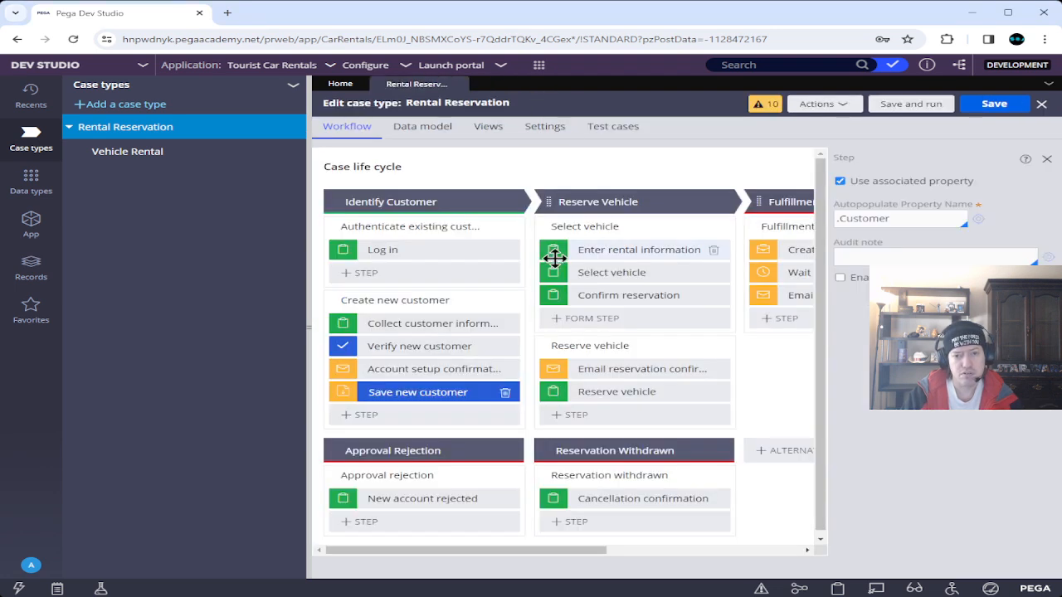
pyautogui.moveTo(340, 393); pyautogui.dragTo(348, 374)
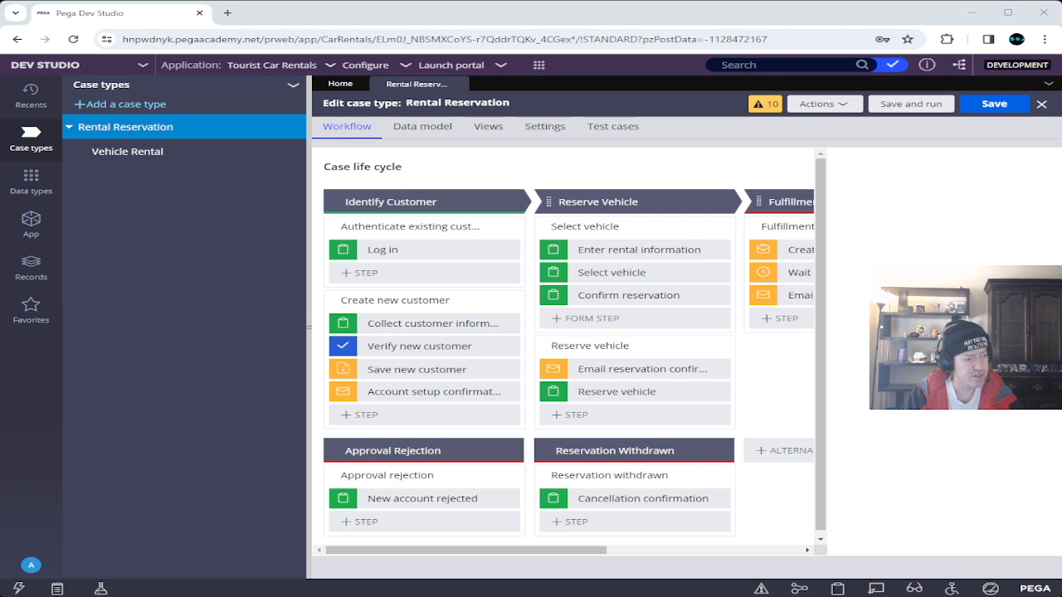
pyautogui.click(1013, 108)
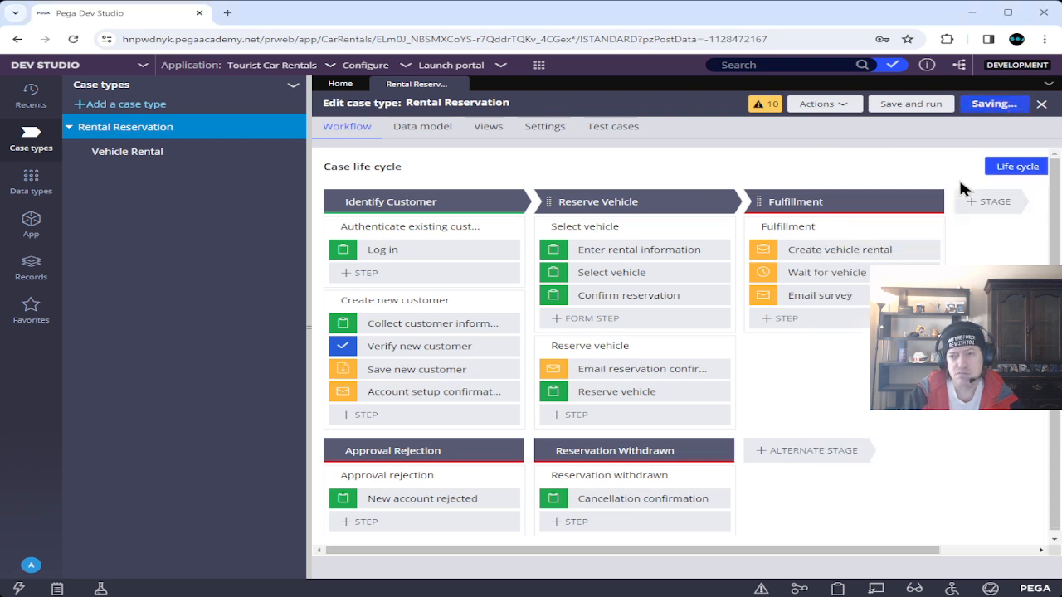
pyautogui.click(911, 105)
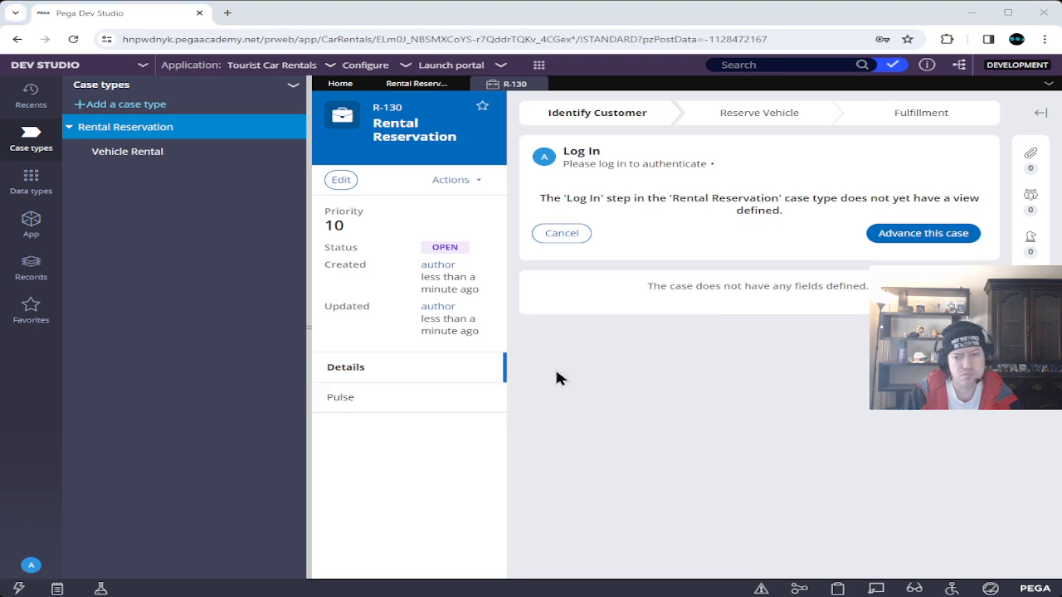
# Advance the case and enter the customer's first name, last name and birth date 1/24/1920.
pyautogui.click(926, 238)
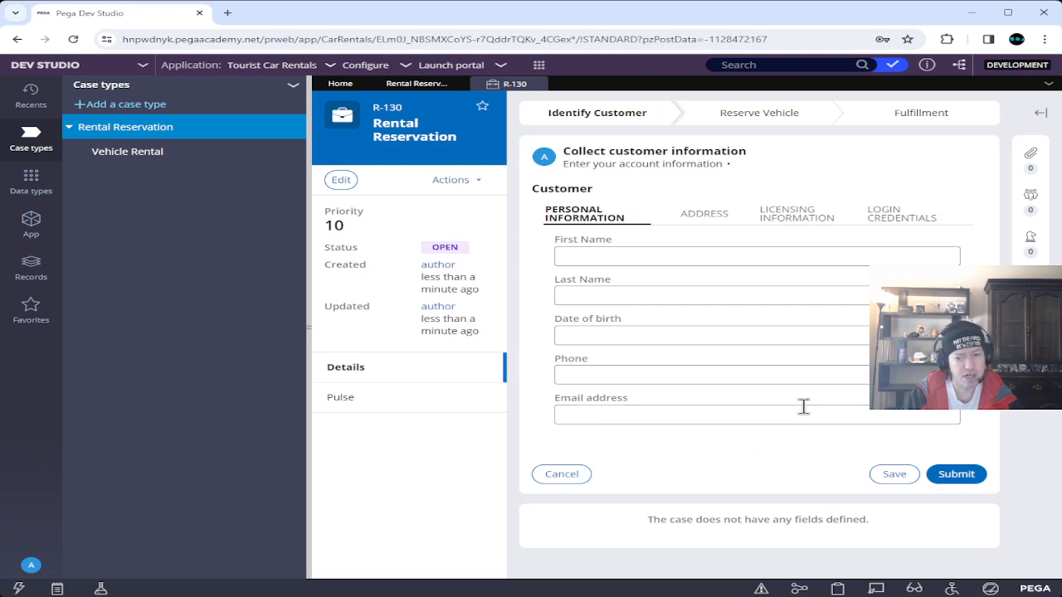
pyautogui.click(656, 261)
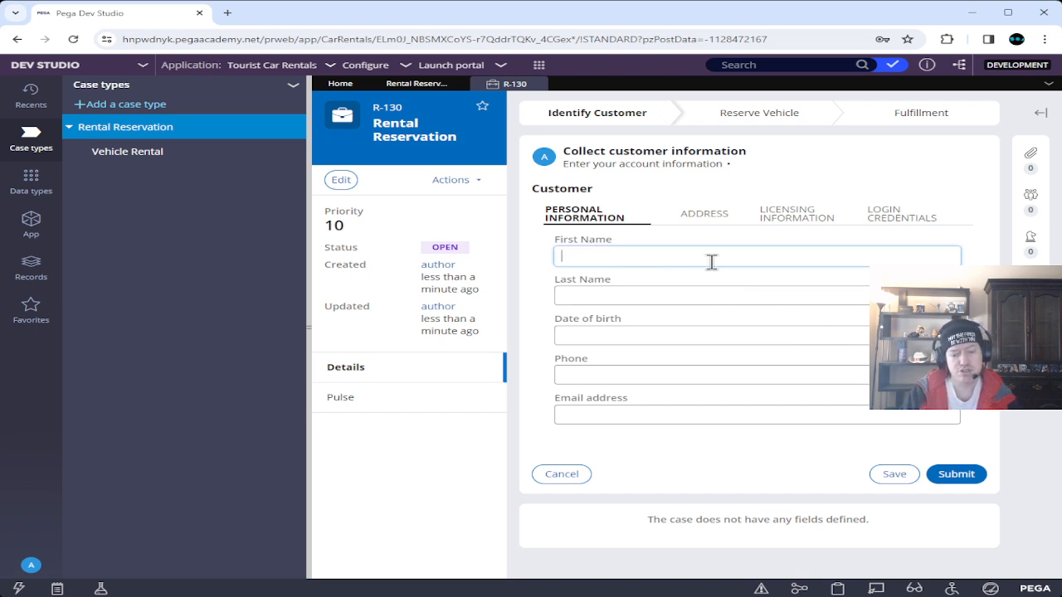
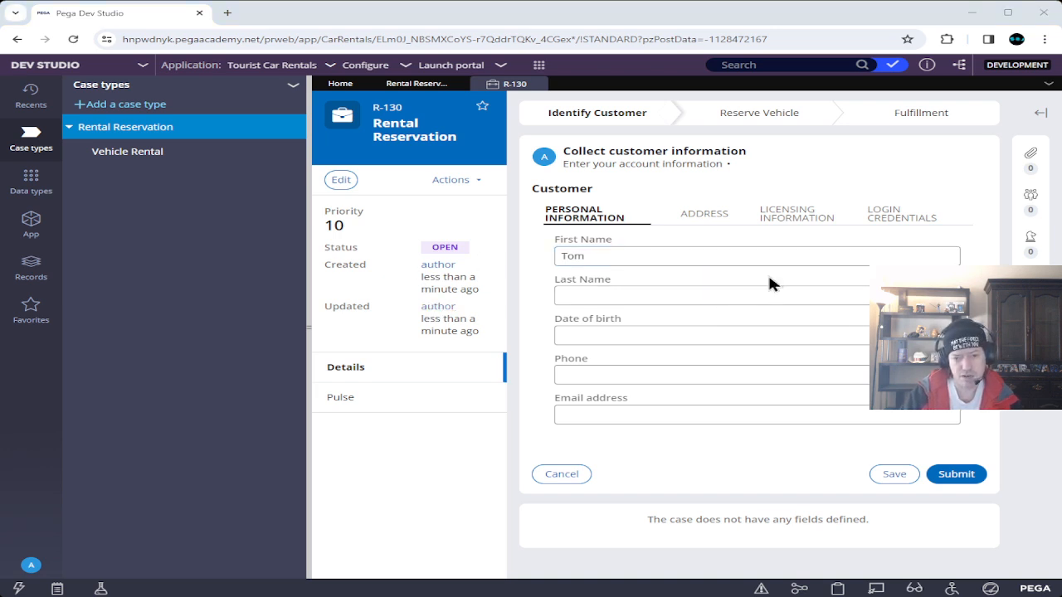
pyautogui.click(711, 296)
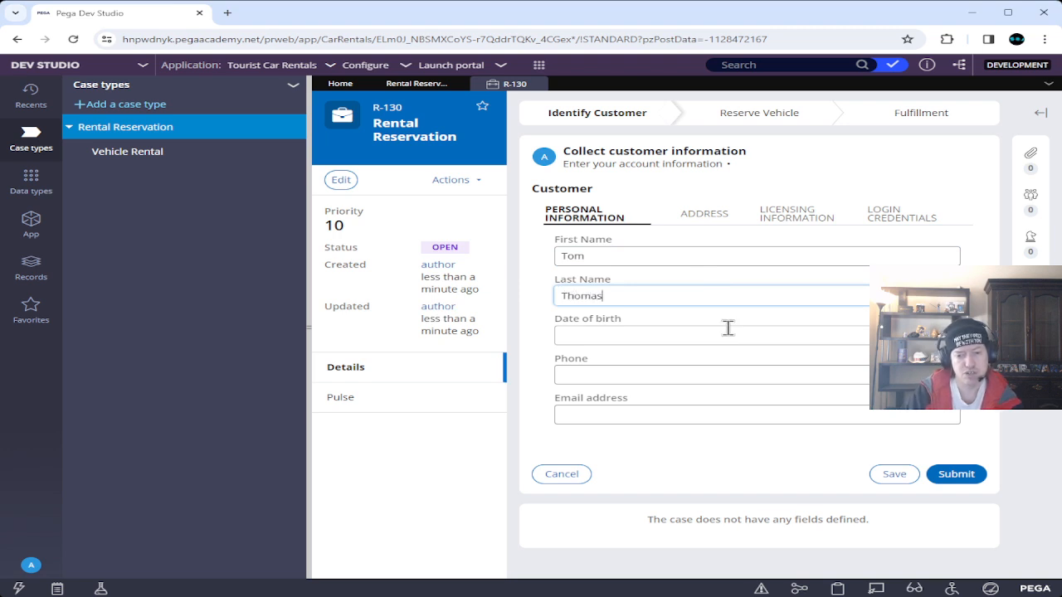
pyautogui.click(851, 335)
pyautogui.write('1/24/')
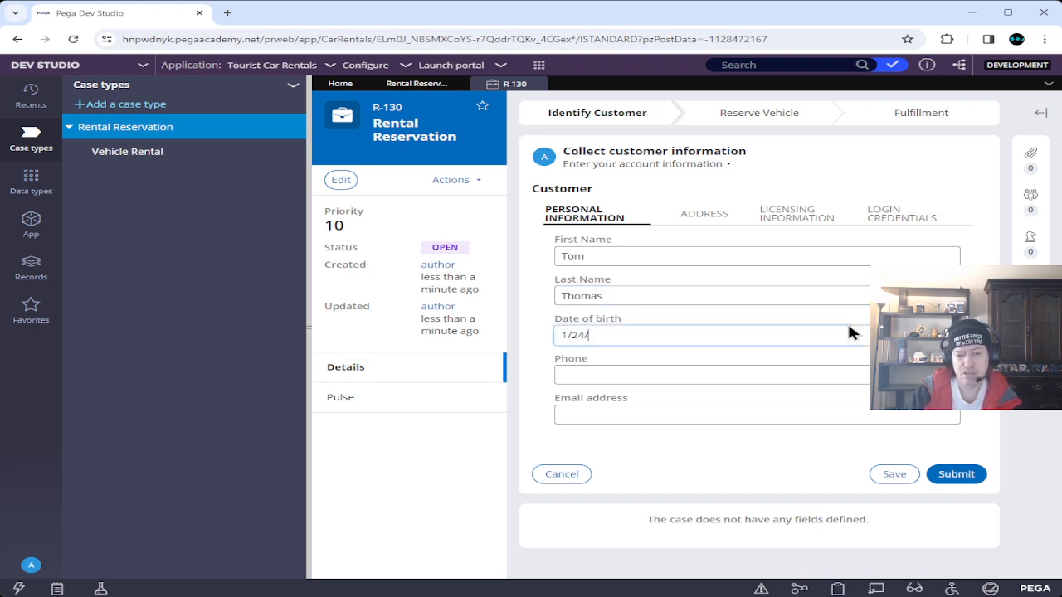
pyautogui.write('1920')
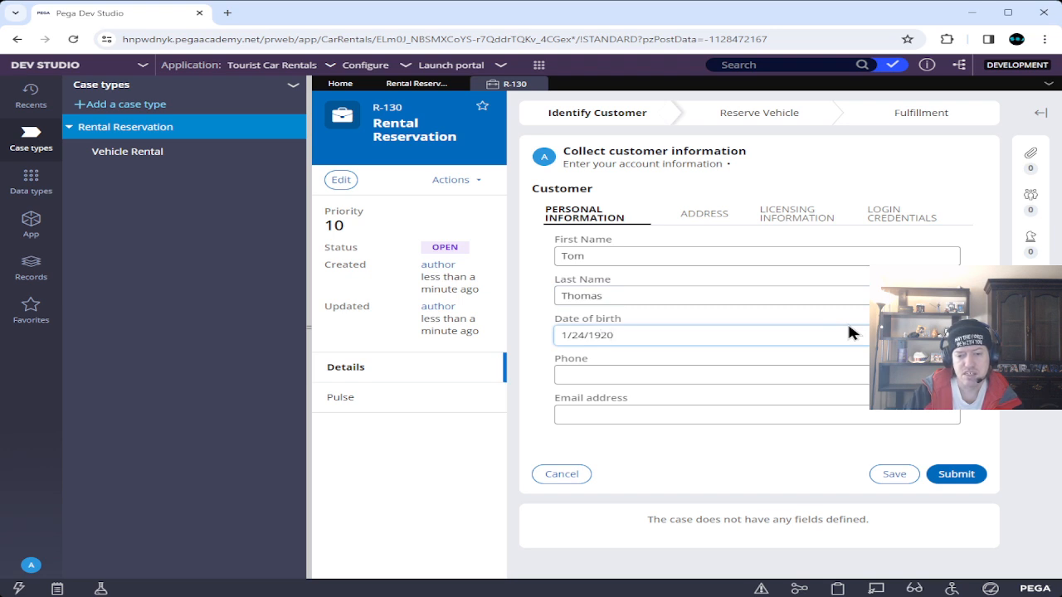
# Set the licence expiration date to 1/31/2024 and enter a test username and password.
pyautogui.click(783, 217)
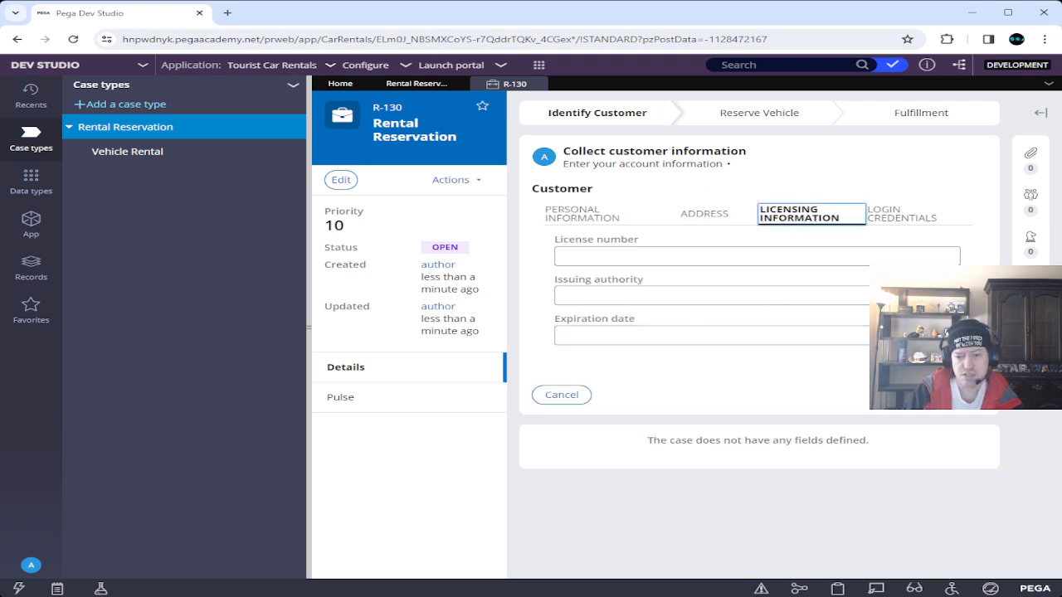
pyautogui.click(639, 336)
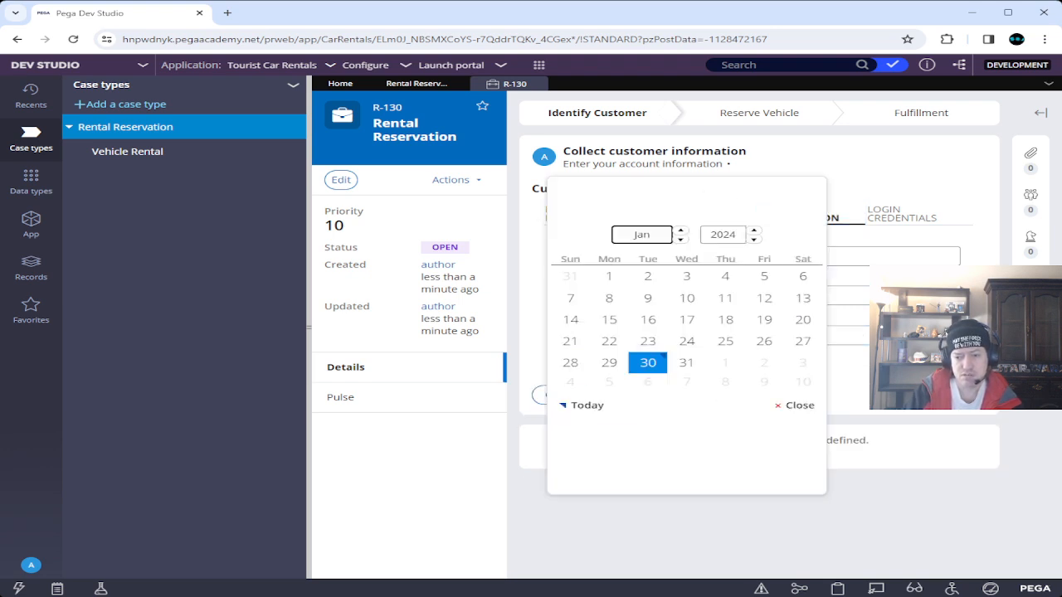
pyautogui.click(681, 362)
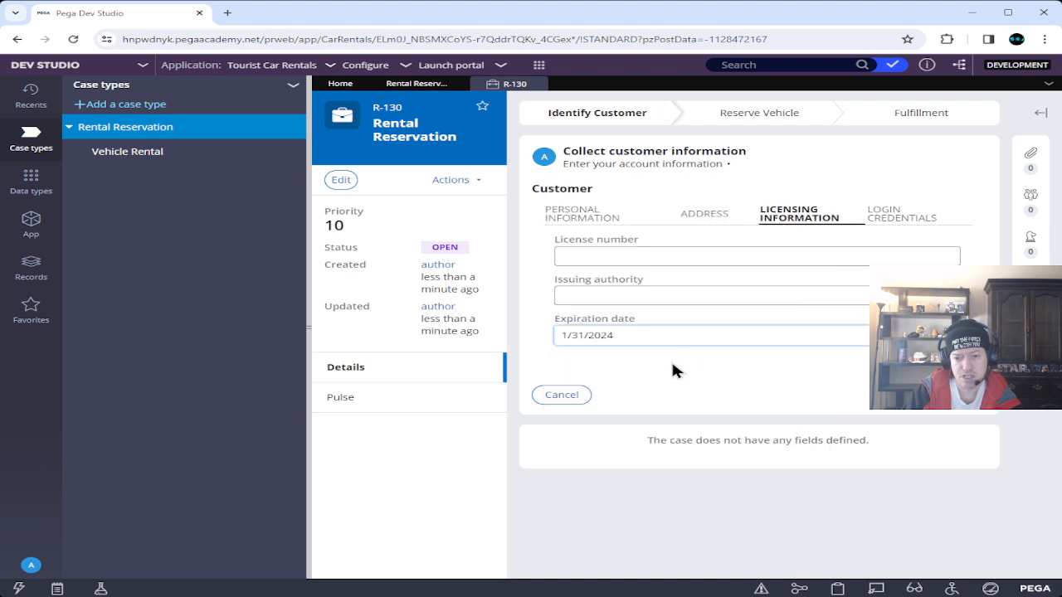
pyautogui.click(912, 214)
pyautogui.click(617, 258)
pyautogui.write('blah')
pyautogui.press('Tab')
pyautogui.write('blahblah')
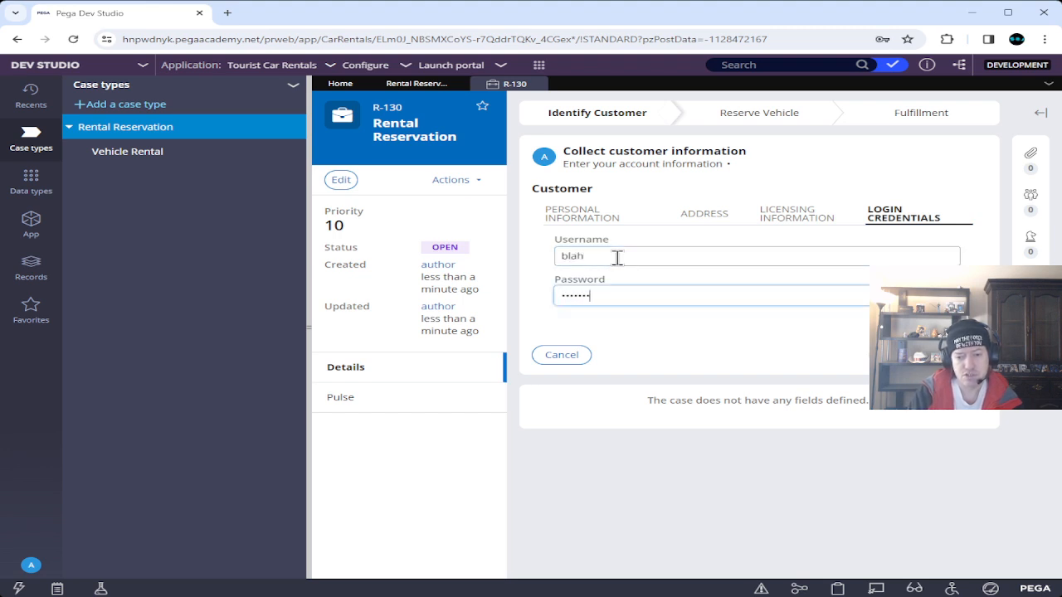
# Submit the customer form, dismiss the browser warning, approve, and show Data types.
pyautogui.press('Return')
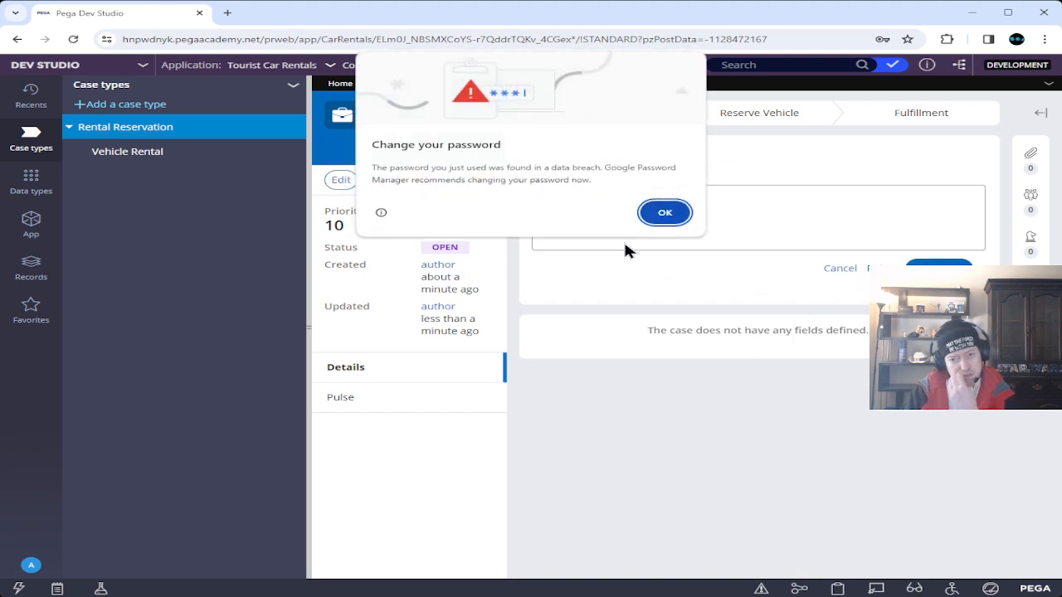
pyautogui.click(664, 216)
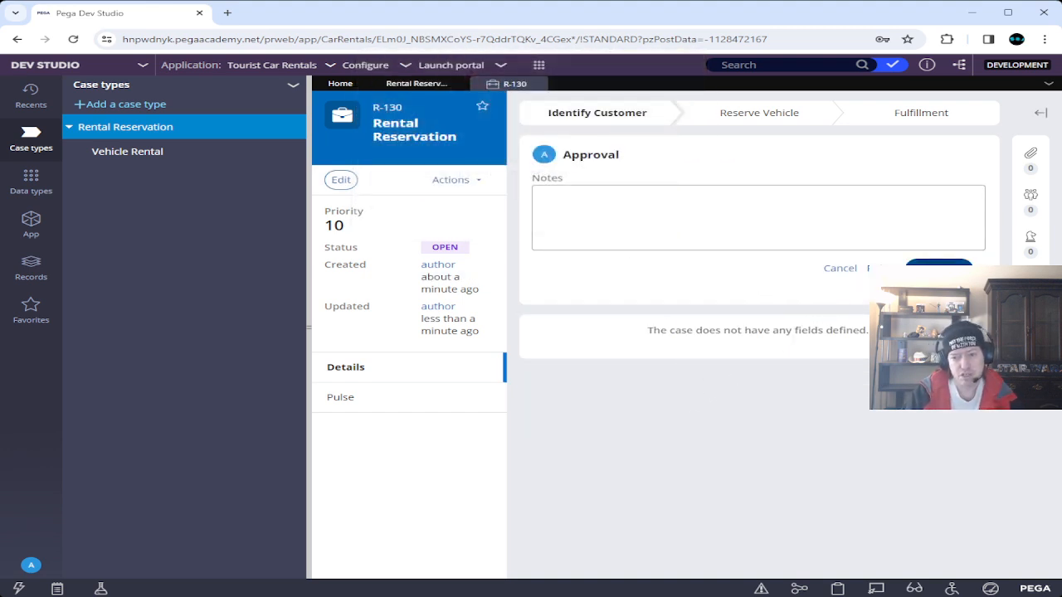
pyautogui.click(938, 268)
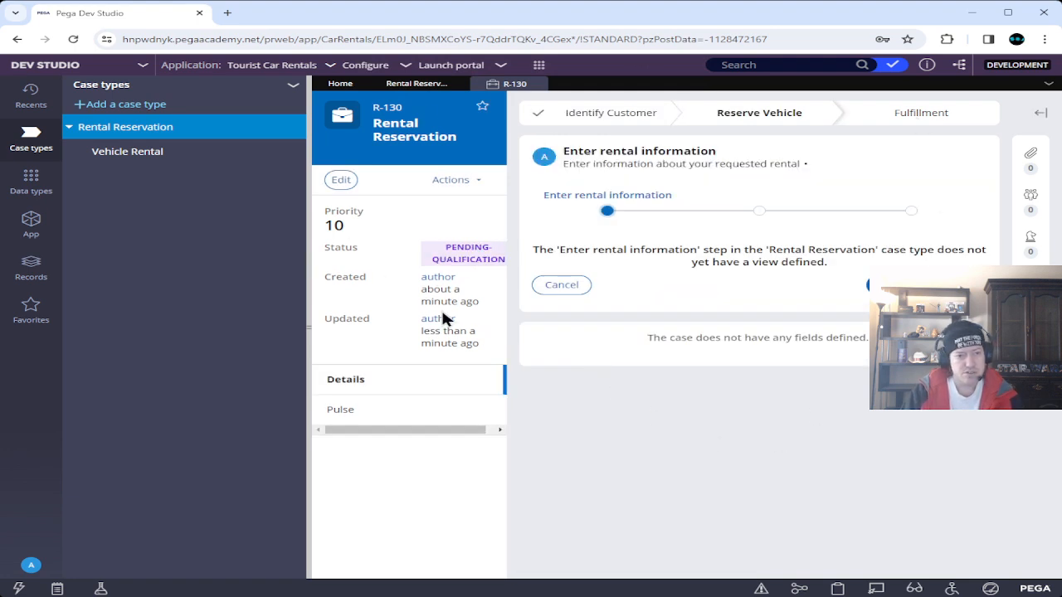
pyautogui.click(25, 184)
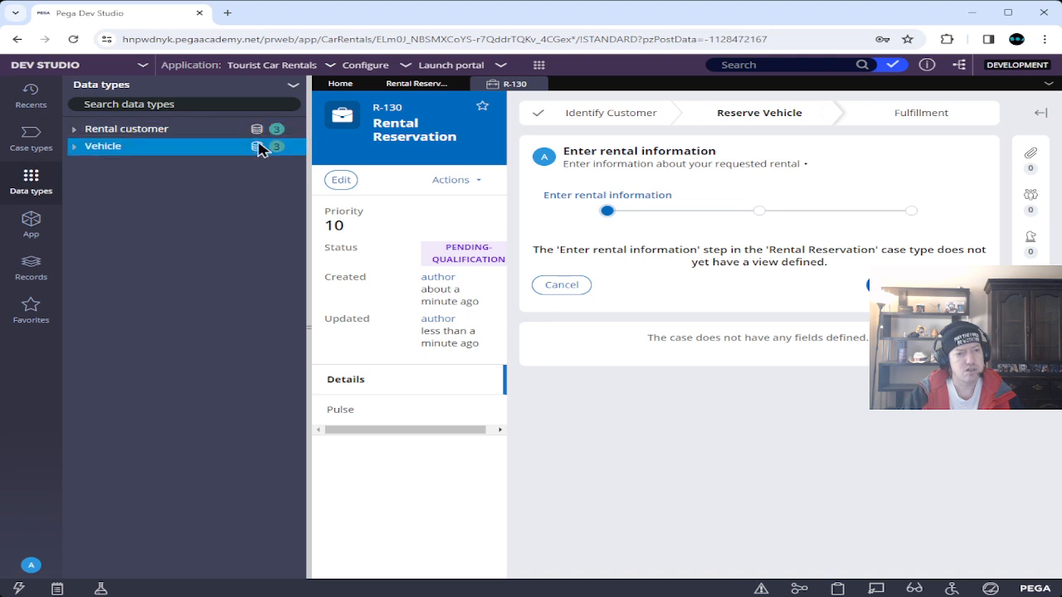
# View the Rental customer data type's records, then switch to the Pega Academy window.
pyautogui.click(257, 131)
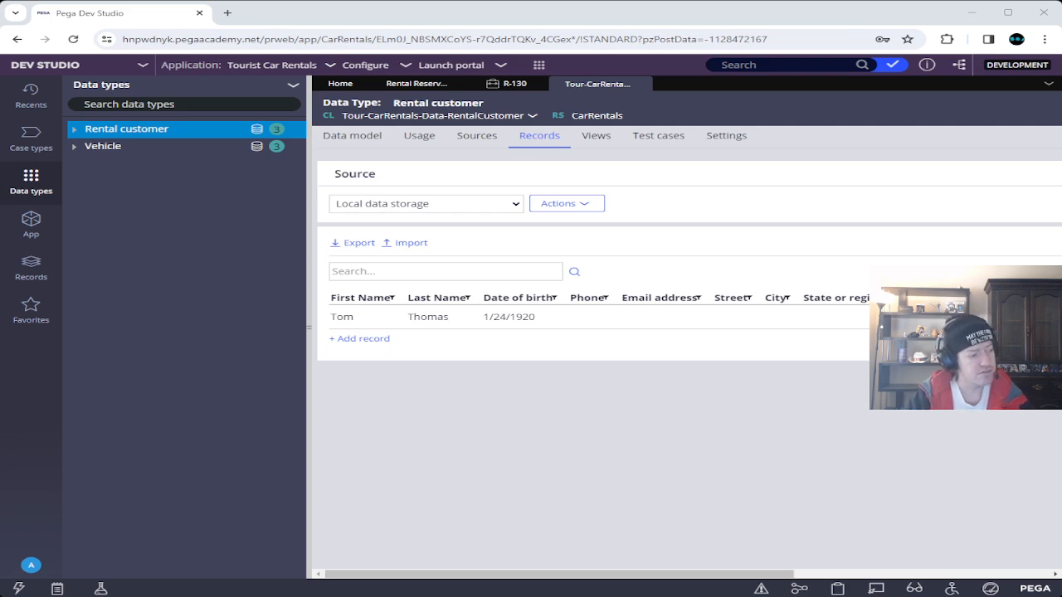
pyautogui.hotkey('alt', 'Tab')
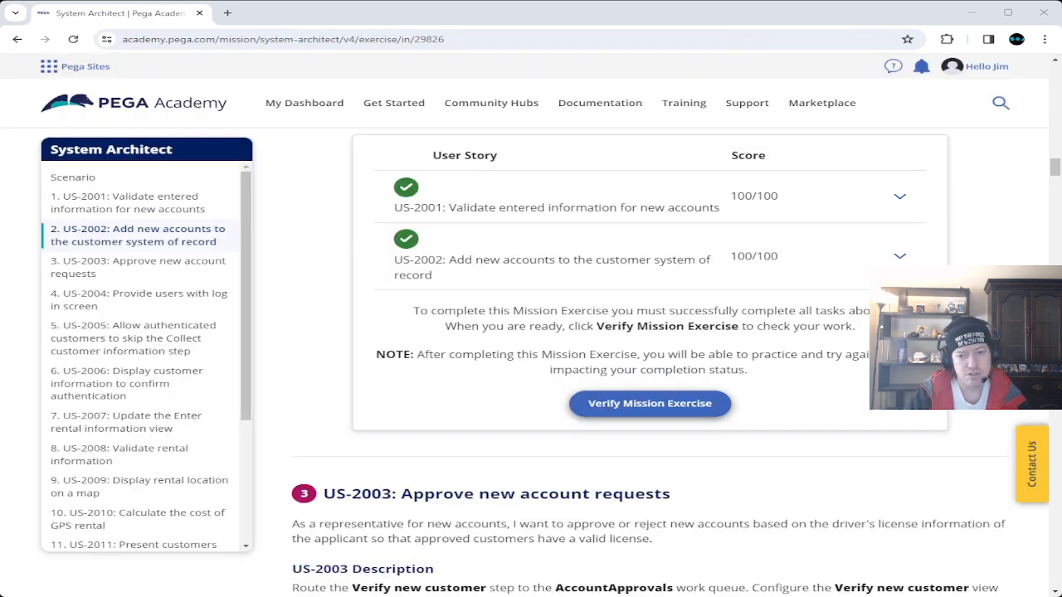
# Check the US-2002 task scores and US-2003 requirements, then return to Dev Studio.
pyautogui.click(899, 256)
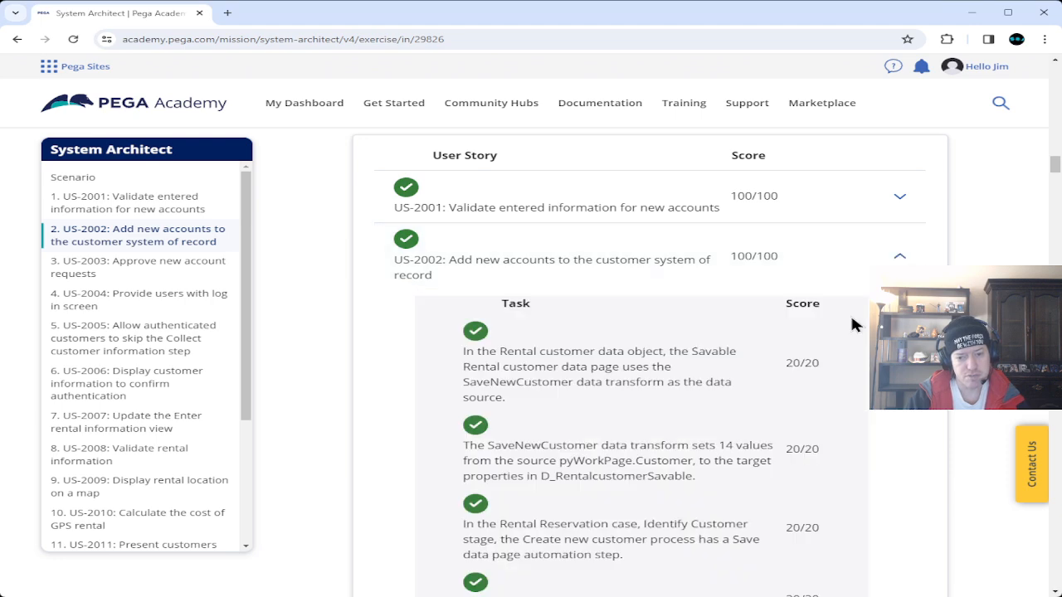
pyautogui.scroll(-3, 851, 318)
pyautogui.scroll(3, 851, 318)
pyautogui.click(899, 255)
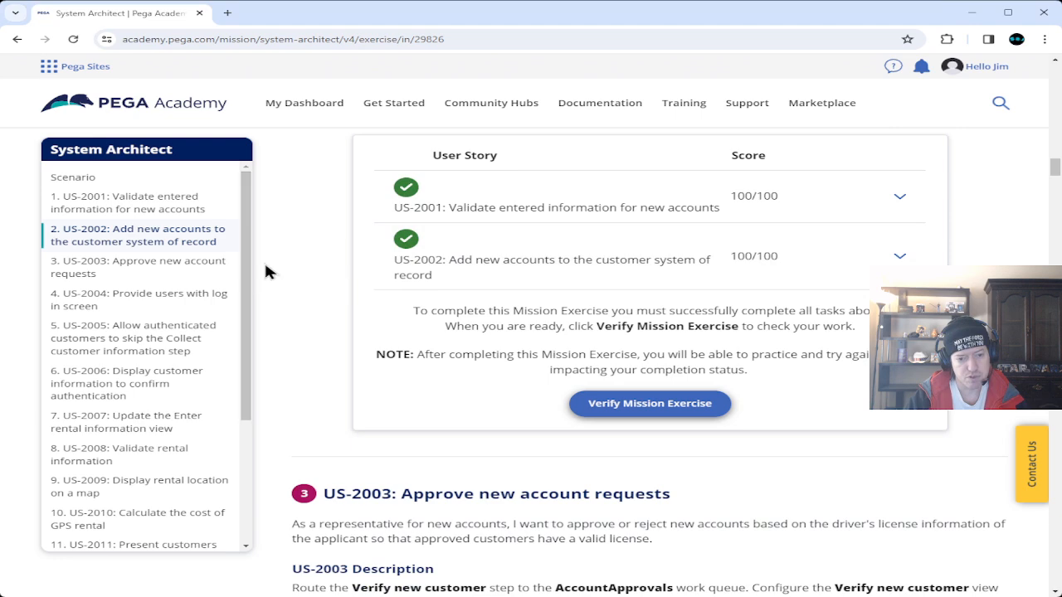
pyautogui.scroll(-3, 268, 257)
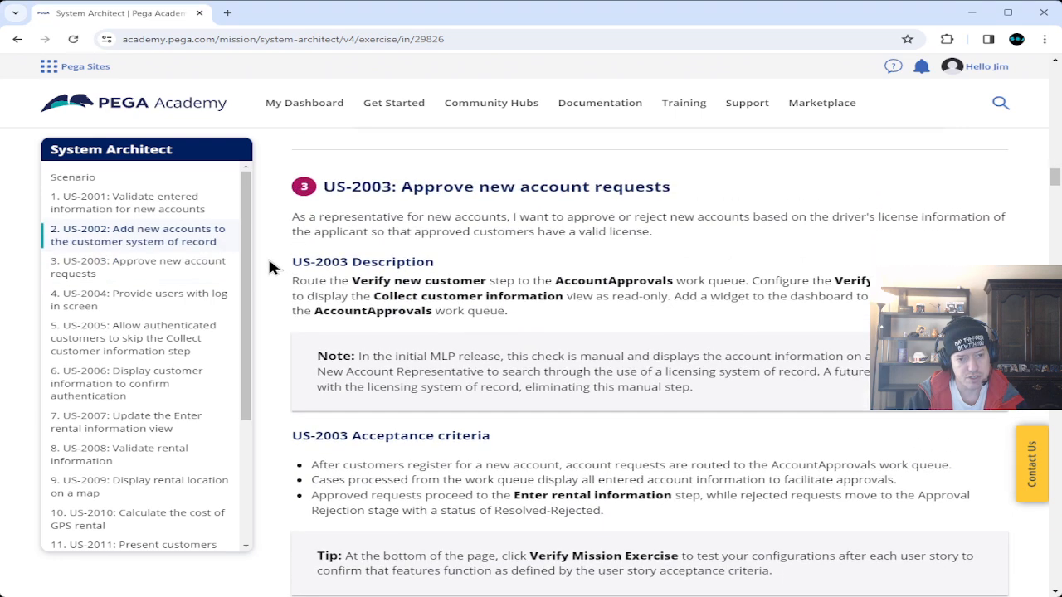
pyautogui.hotkey('alt', 'Tab')
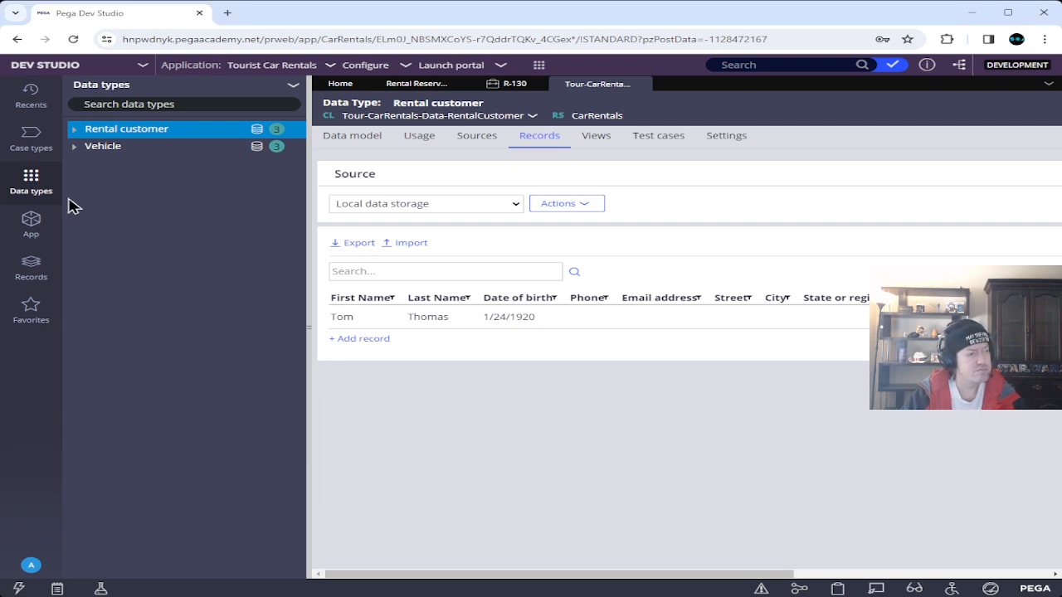
# Switch to App Studio and open the Rental Reservation case type from Case types.
pyautogui.click(142, 65)
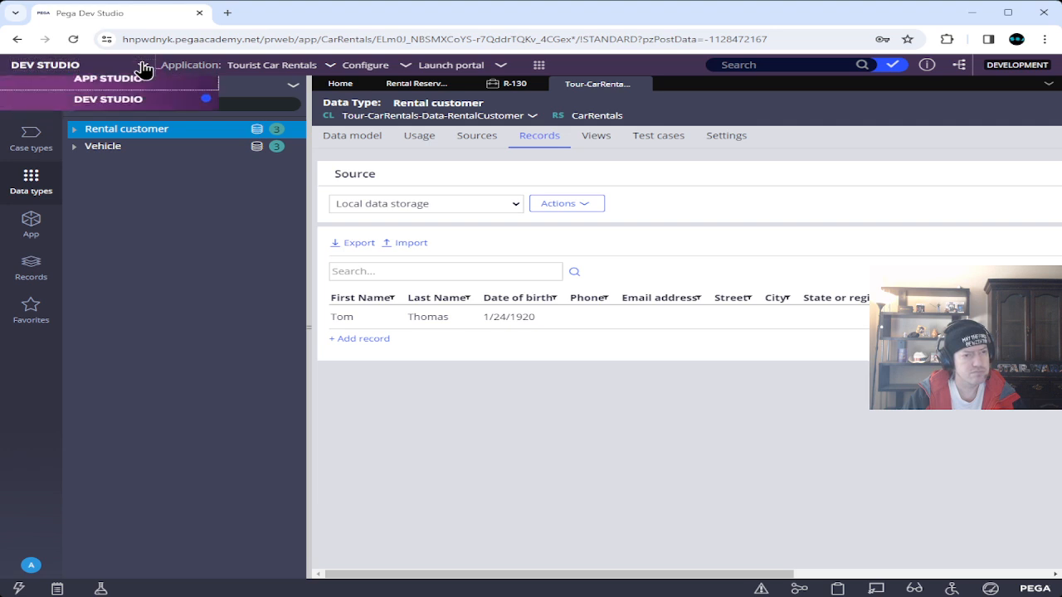
pyautogui.click(119, 91)
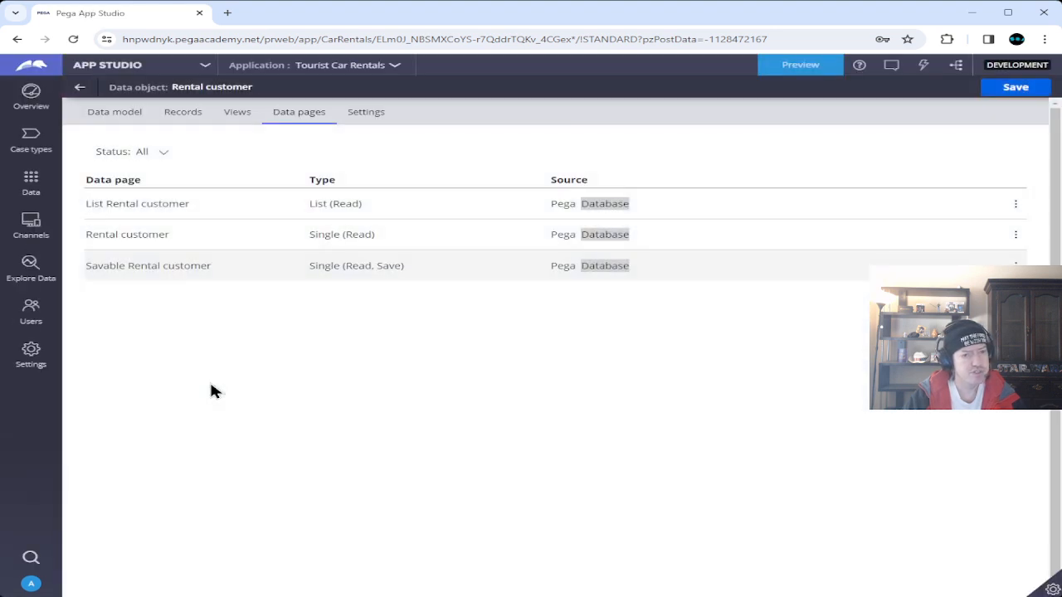
pyautogui.click(31, 98)
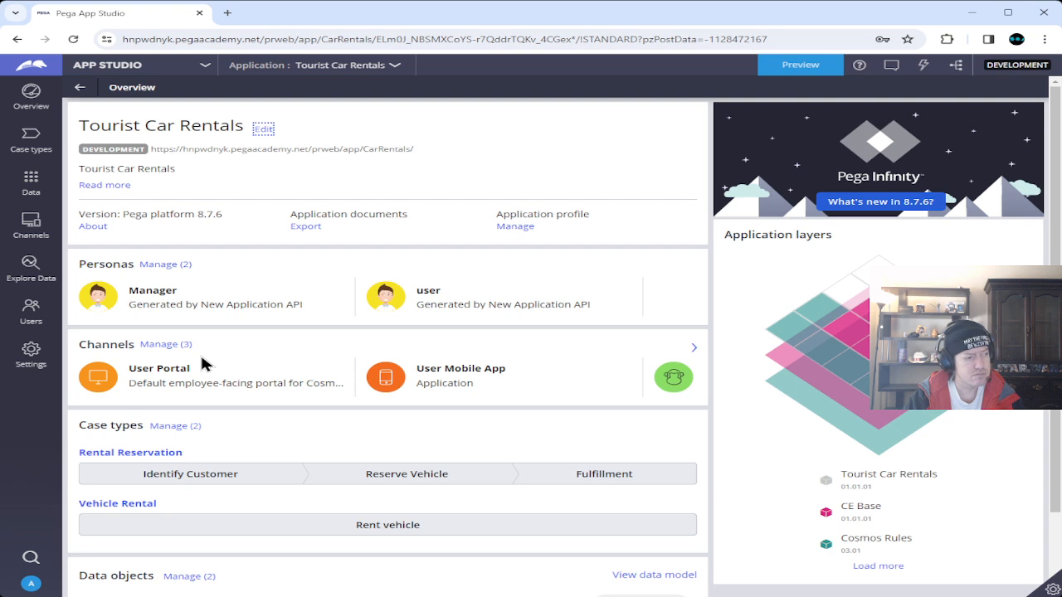
pyautogui.click(31, 141)
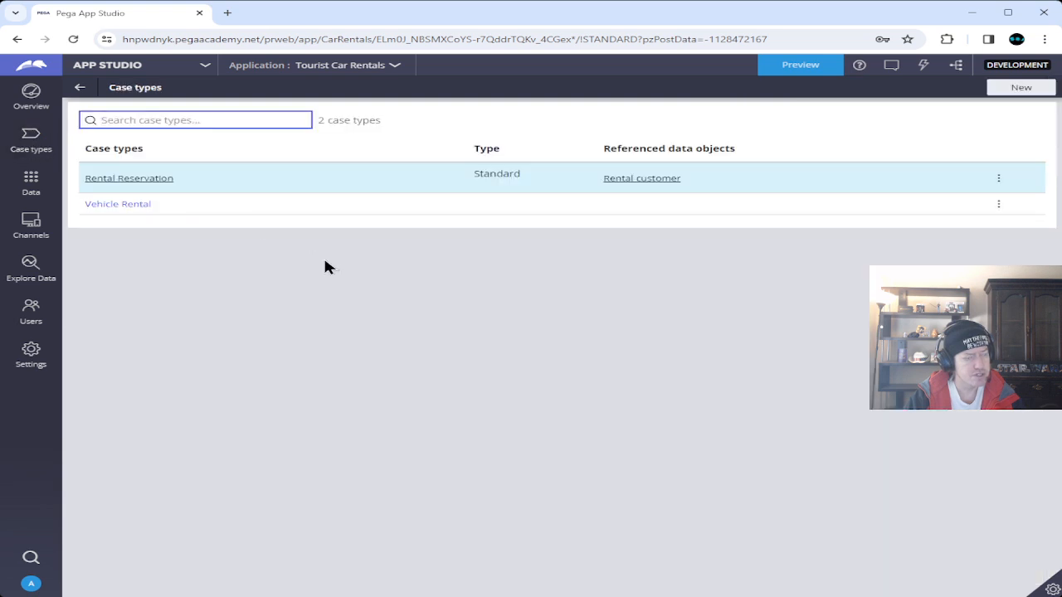
pyautogui.click(86, 179)
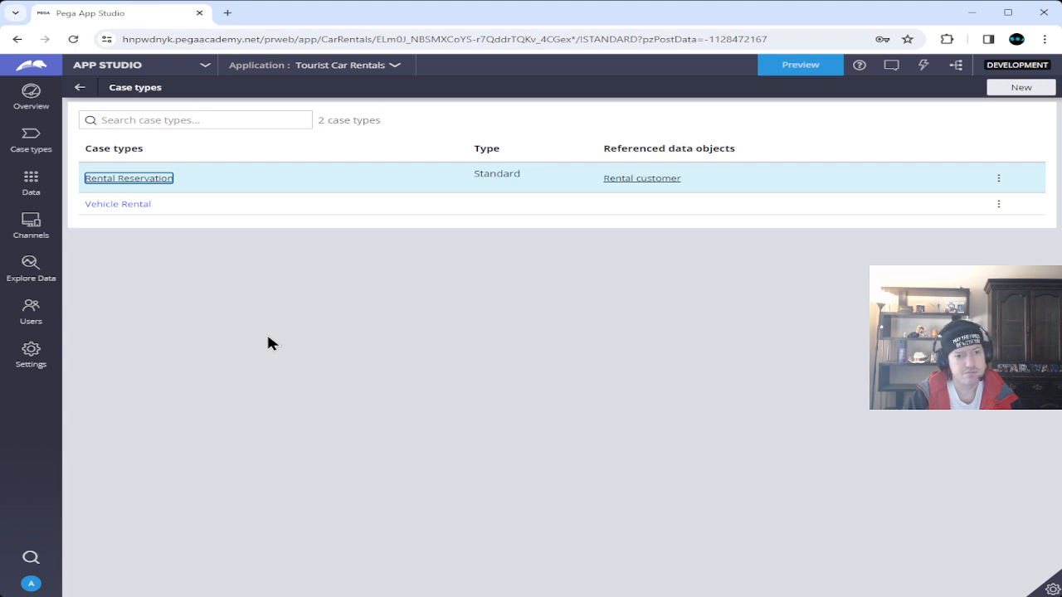
pyautogui.click(116, 177)
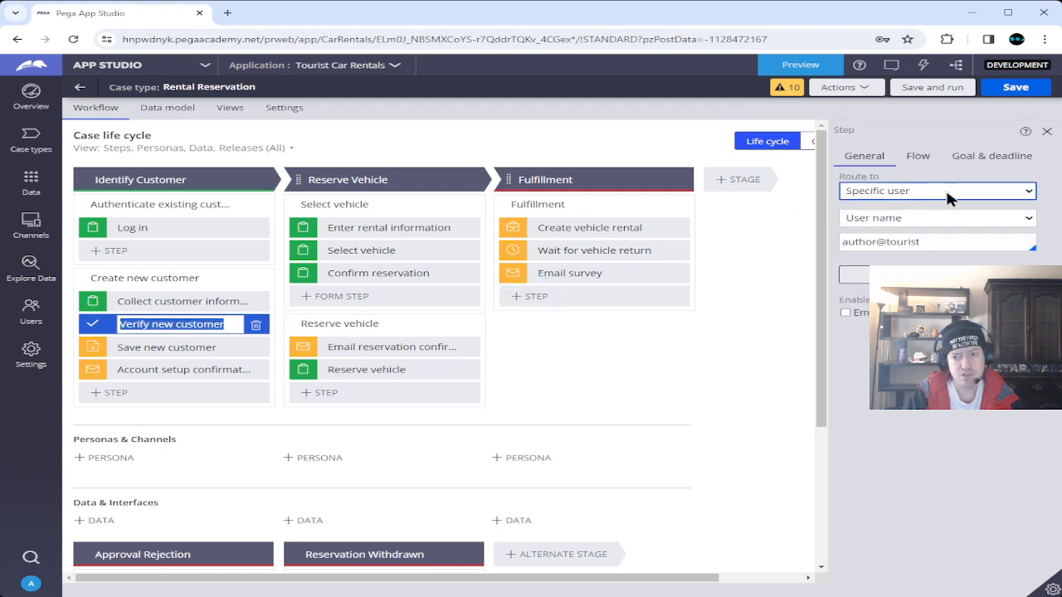
# Route the Verify new customer step to the AccountApprovals work queue and save the case type.
pyautogui.click(950, 193)
pyautogui.click(903, 214)
pyautogui.click(977, 218)
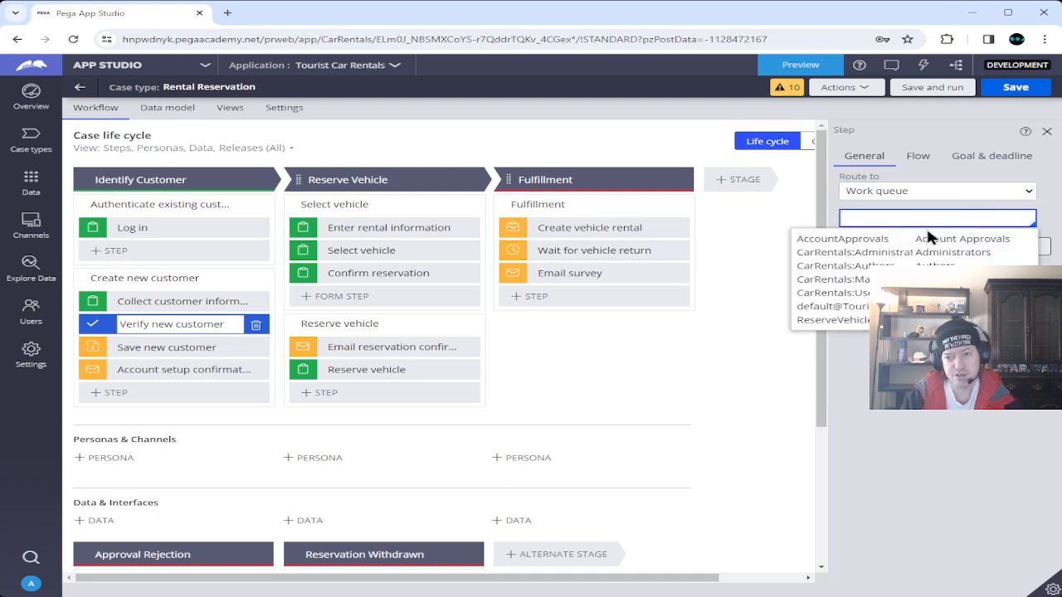
pyautogui.click(896, 239)
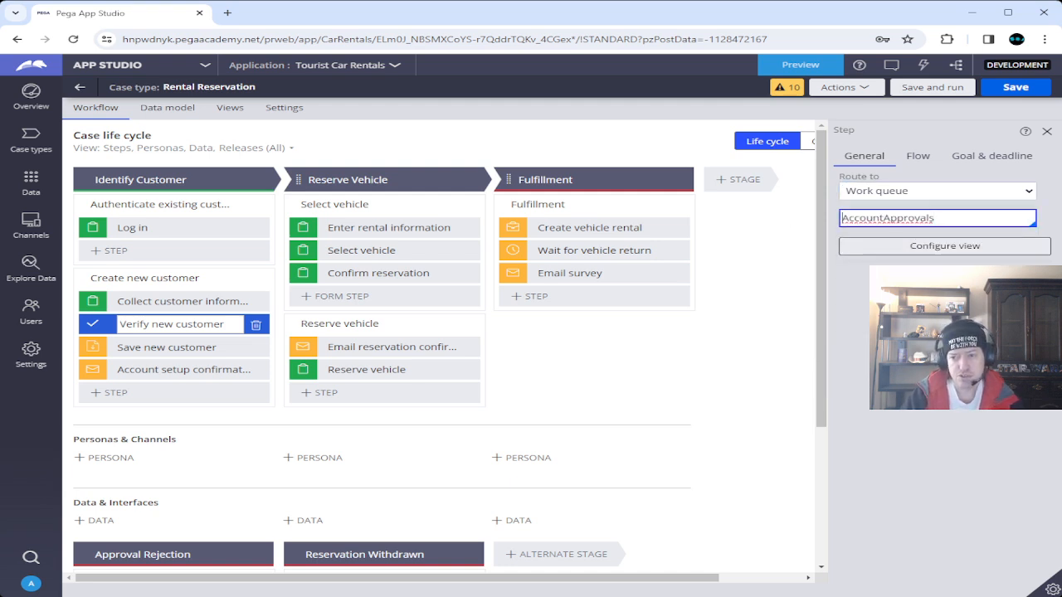
pyautogui.click(1016, 87)
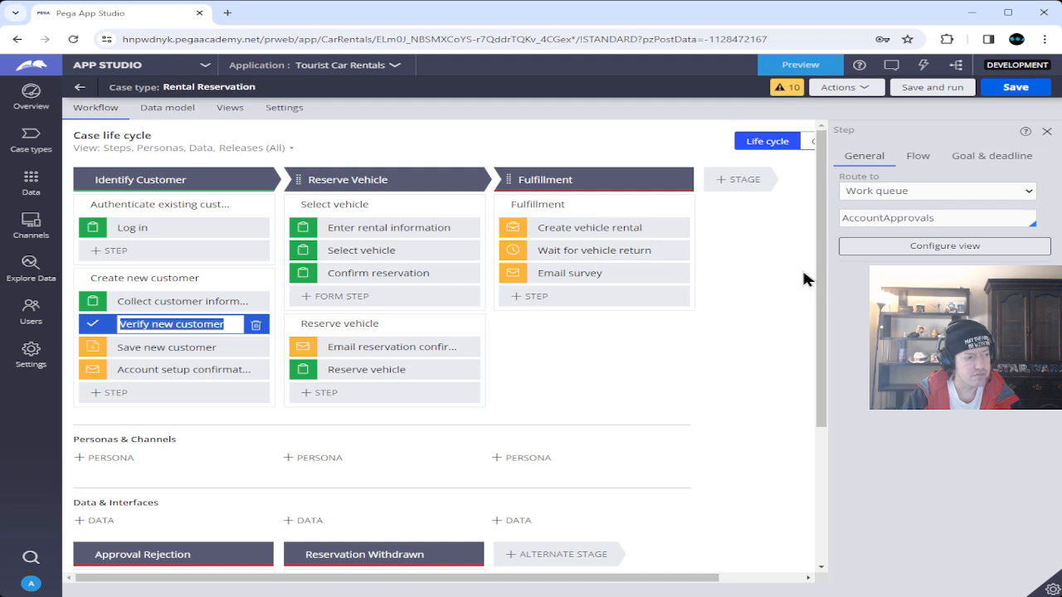
# Add Collect customer information as read-only to the Verify new customer view and submit.
pyautogui.click(896, 246)
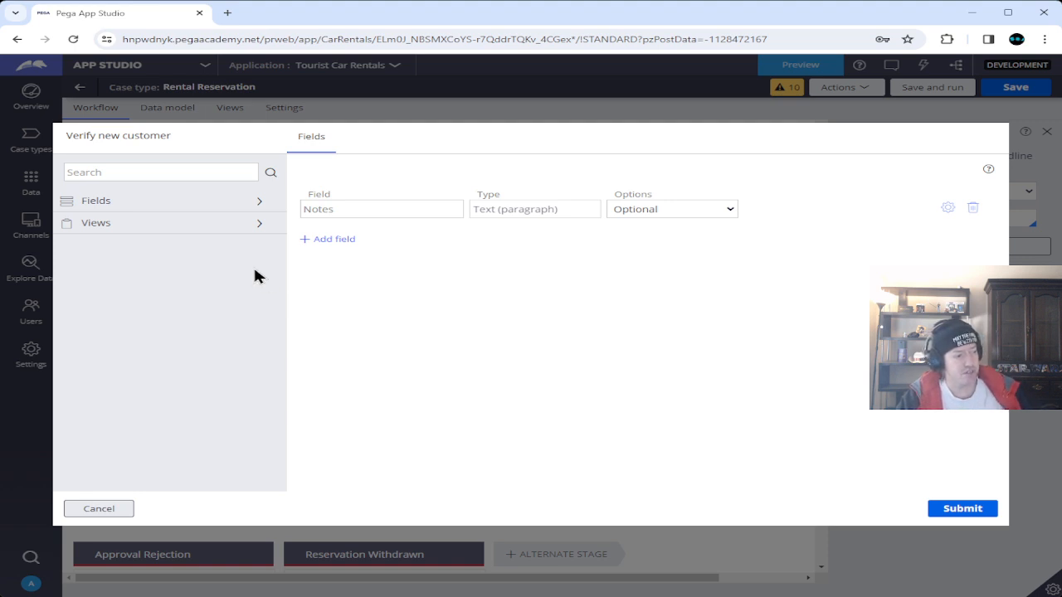
pyautogui.click(208, 224)
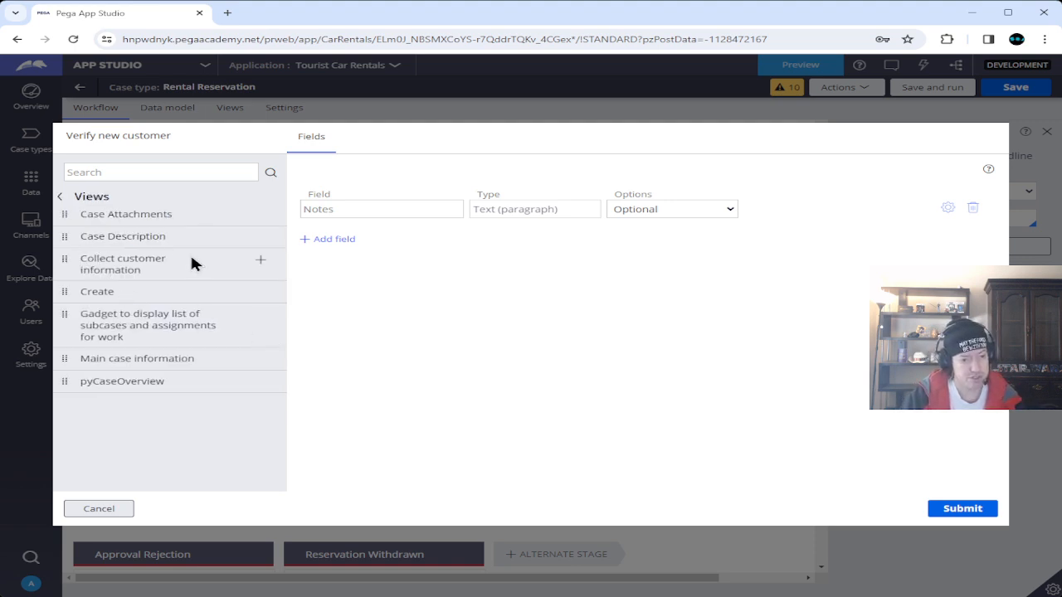
pyautogui.click(260, 264)
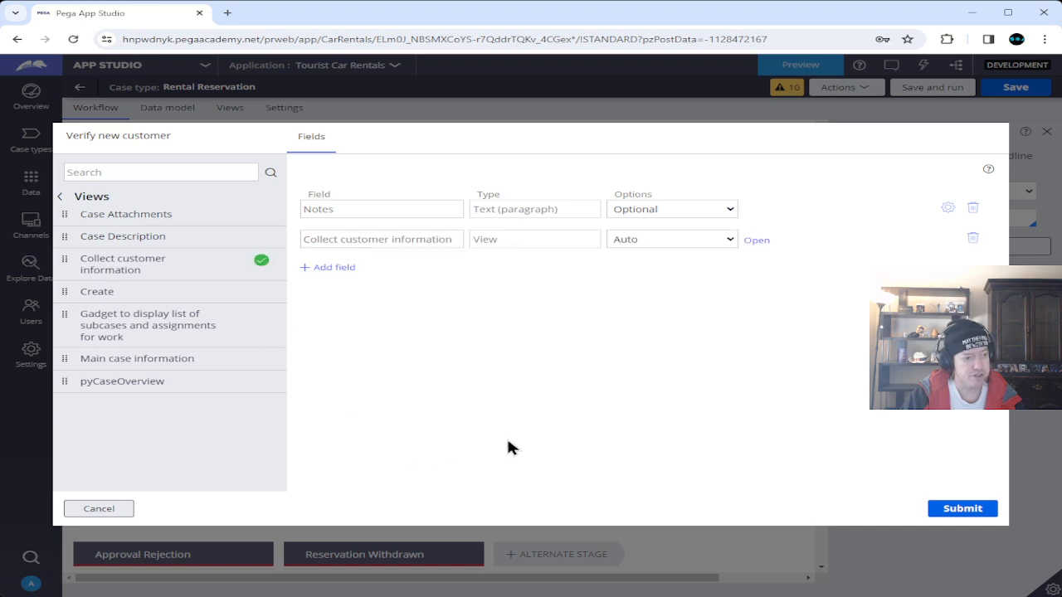
pyautogui.click(730, 240)
pyautogui.click(691, 262)
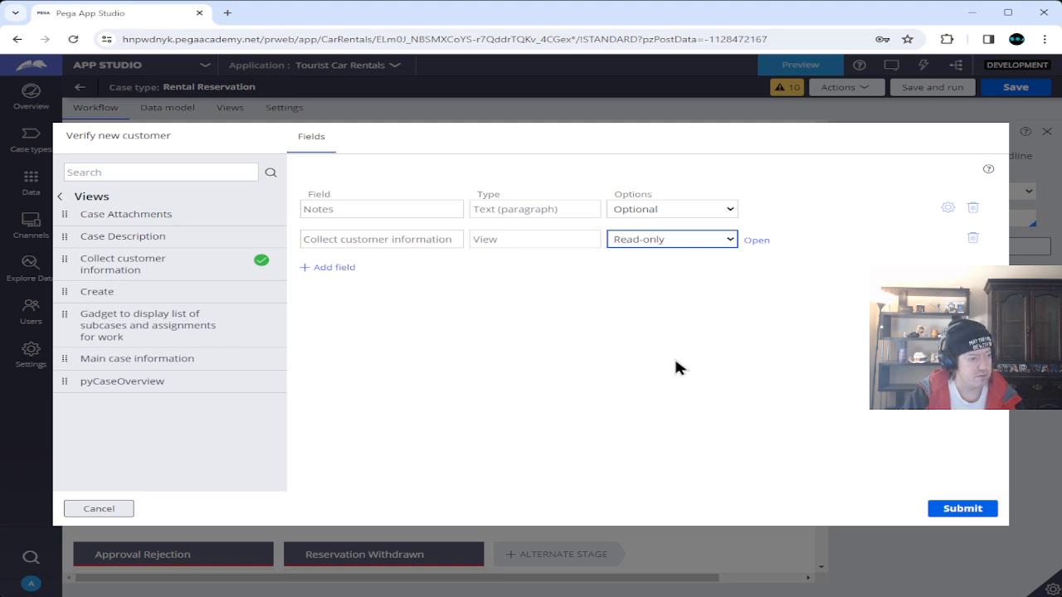
pyautogui.click(962, 508)
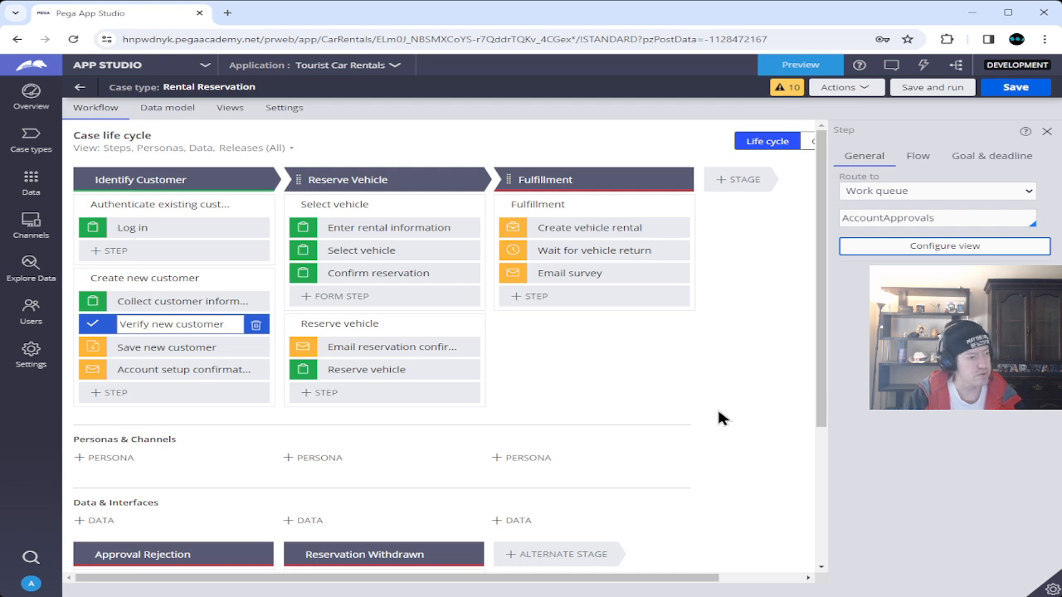
# Preview the portal and add a Worklist widget to the dashboard's second slot.
pyautogui.click(796, 66)
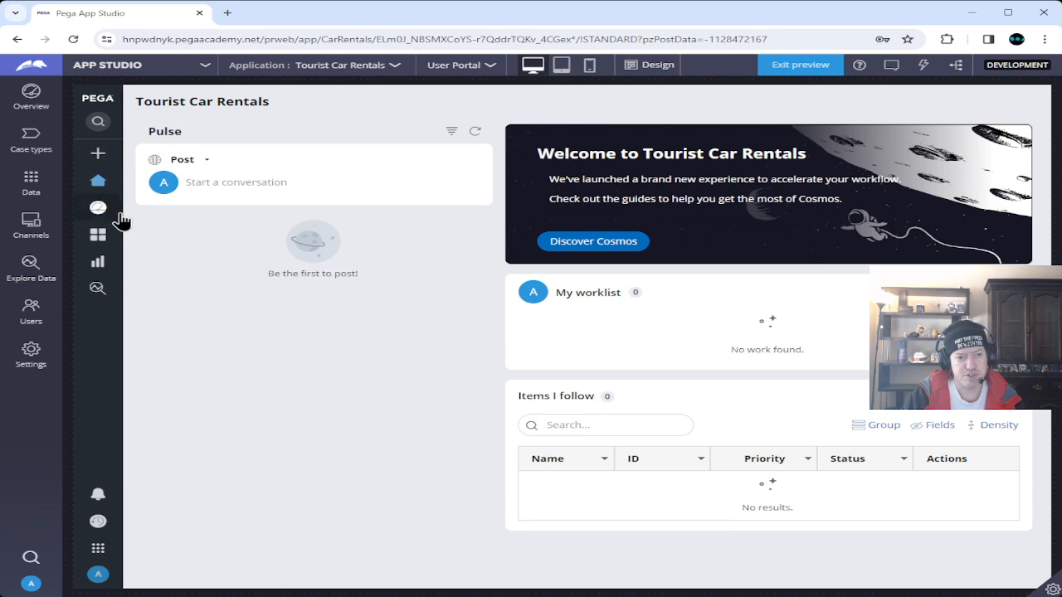
pyautogui.moveTo(104, 214)
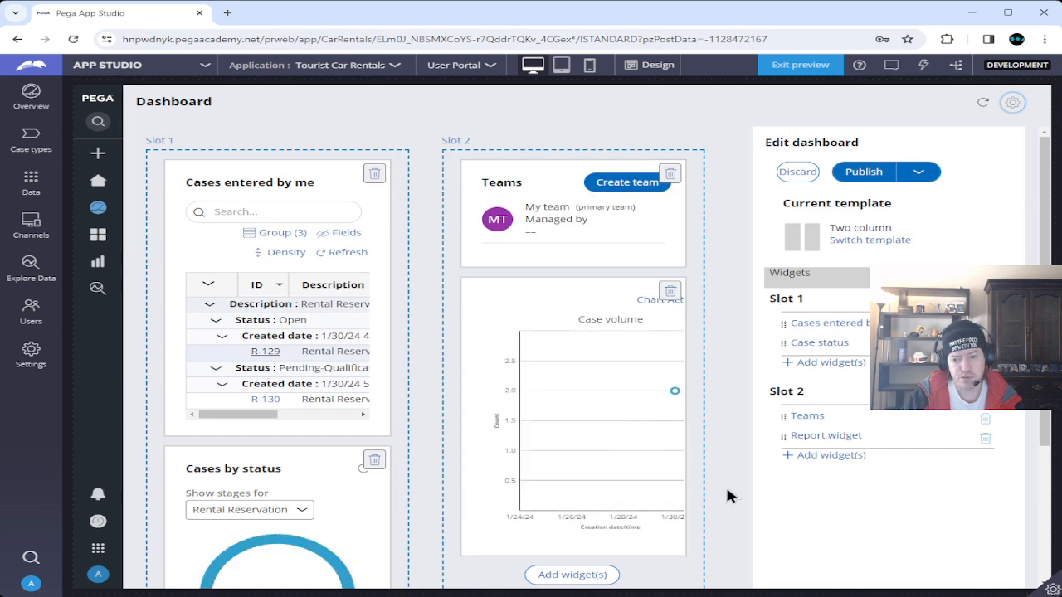
pyautogui.click(825, 455)
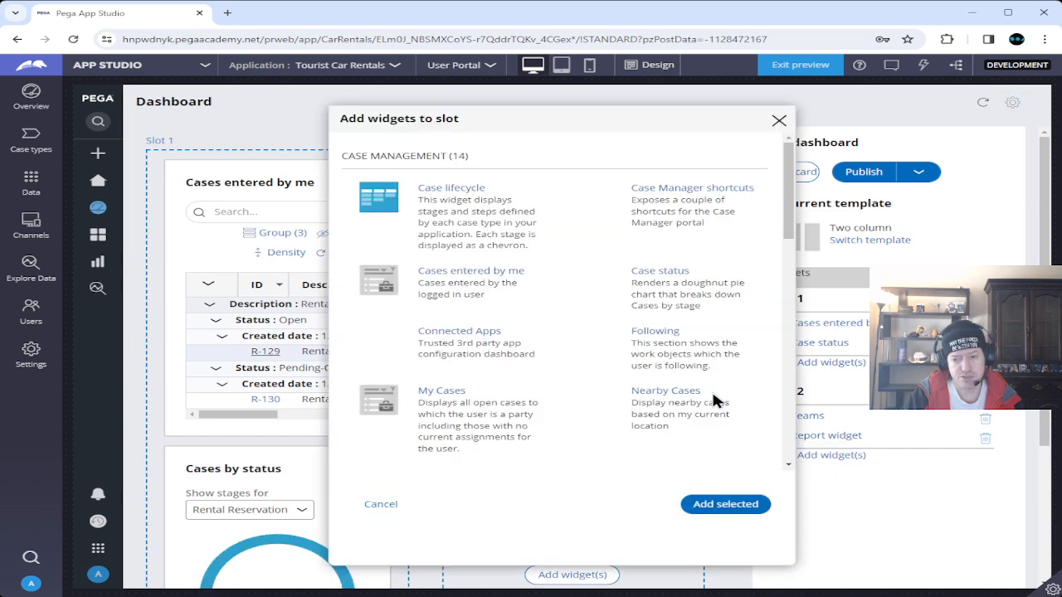
pyautogui.scroll(-3, 523, 357)
pyautogui.scroll(-3, 517, 354)
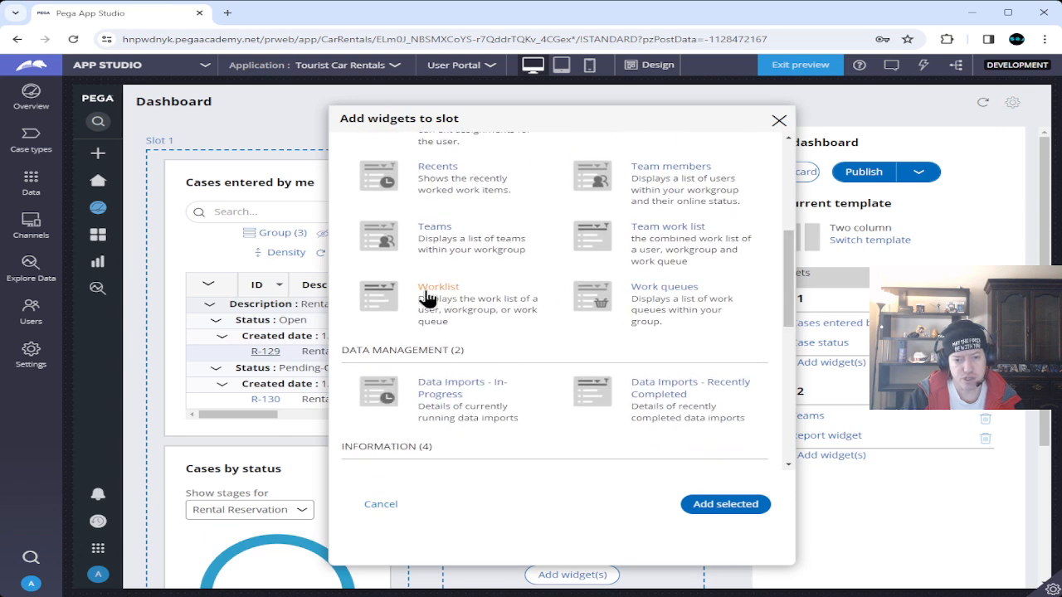
pyautogui.click(439, 298)
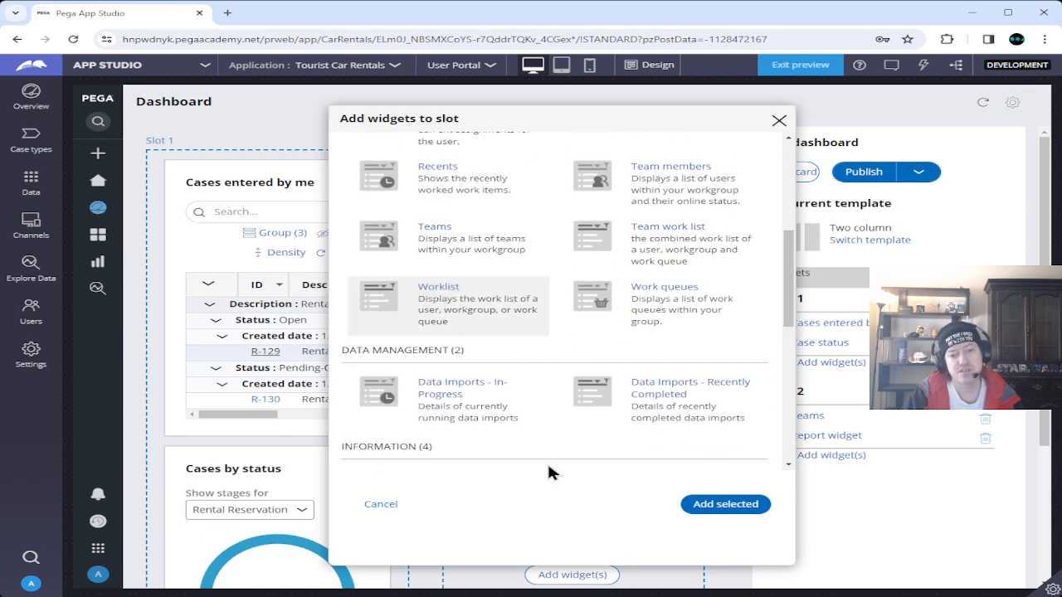
pyautogui.click(689, 506)
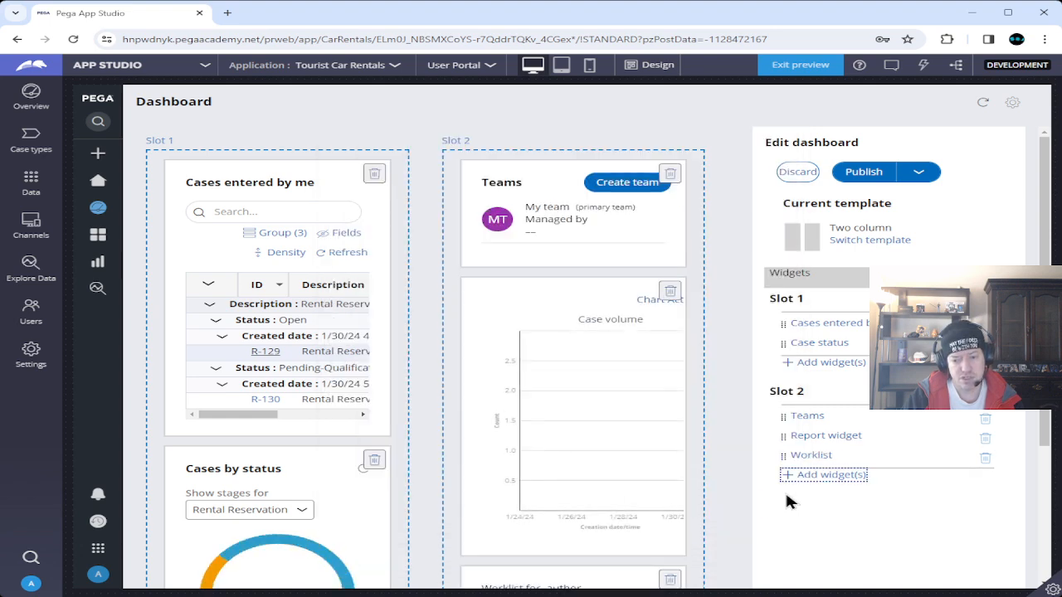
# Point the Worklist at the AccountApprovals work queue, move it above Report, and publish.
pyautogui.click(813, 458)
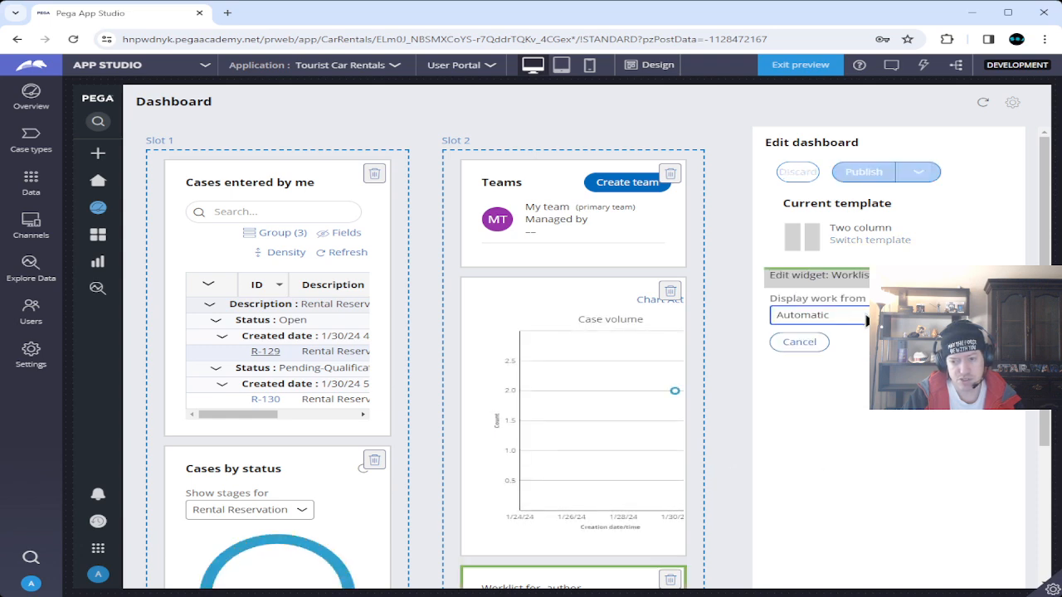
pyautogui.click(851, 370)
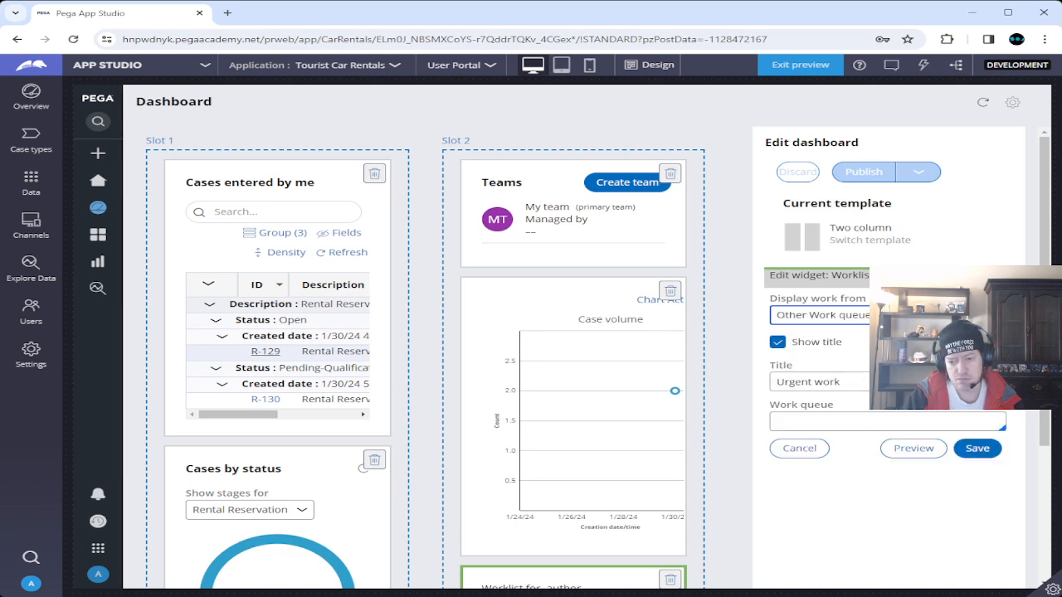
pyautogui.click(884, 424)
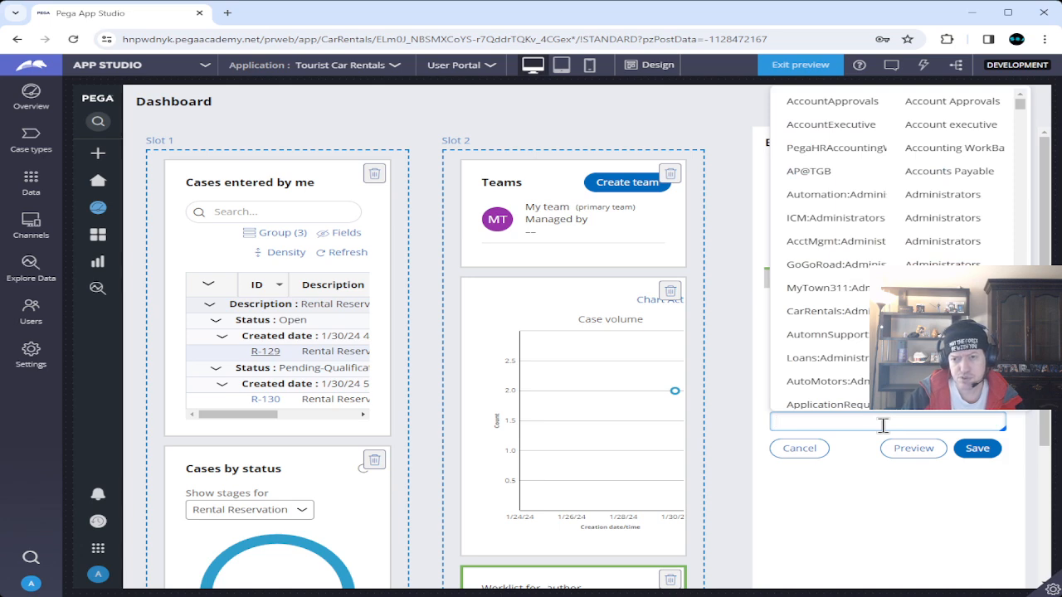
pyautogui.click(817, 101)
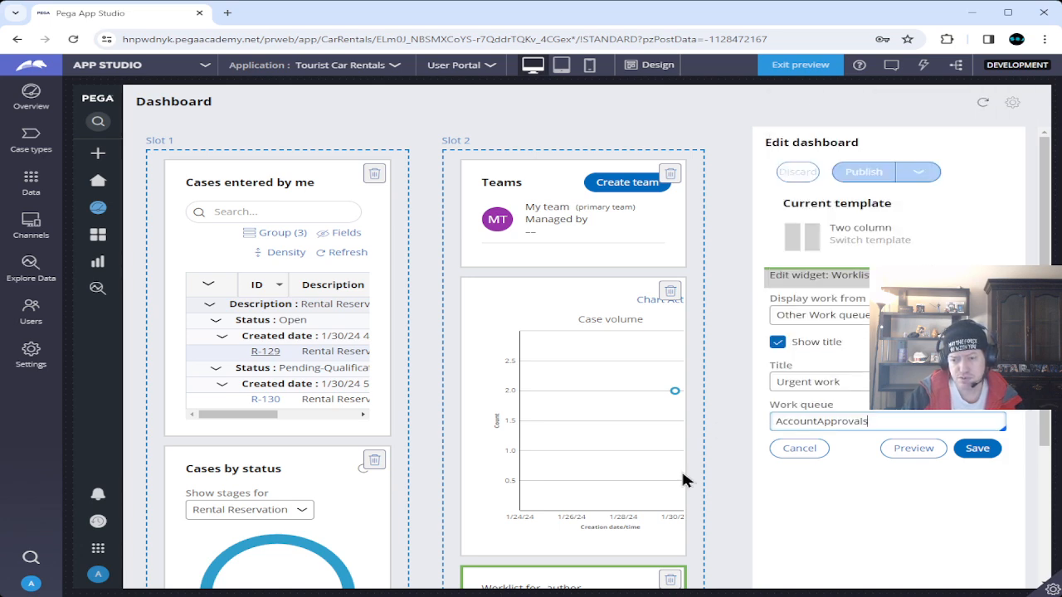
pyautogui.click(984, 451)
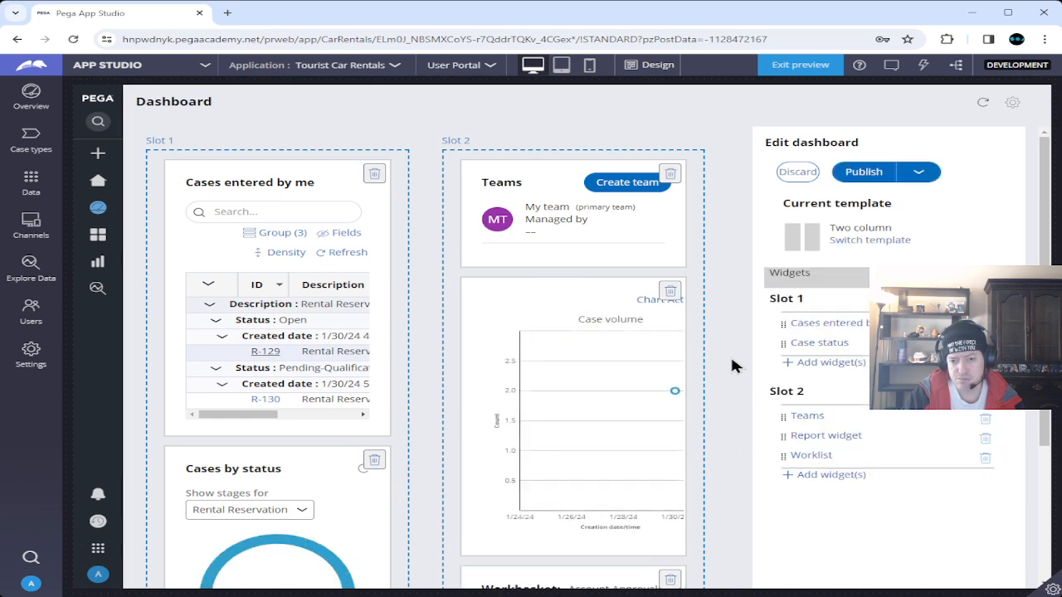
pyautogui.moveTo(783, 455)
pyautogui.mouseDown()
pyautogui.moveTo(783, 440)
pyautogui.moveTo(787, 464)
pyautogui.mouseUp()
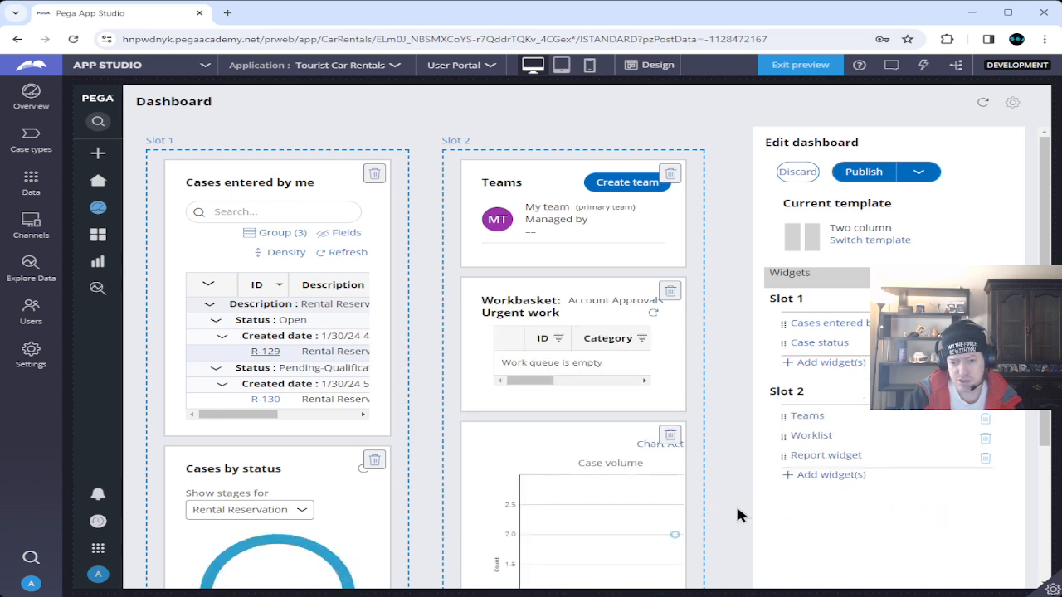
pyautogui.click(861, 173)
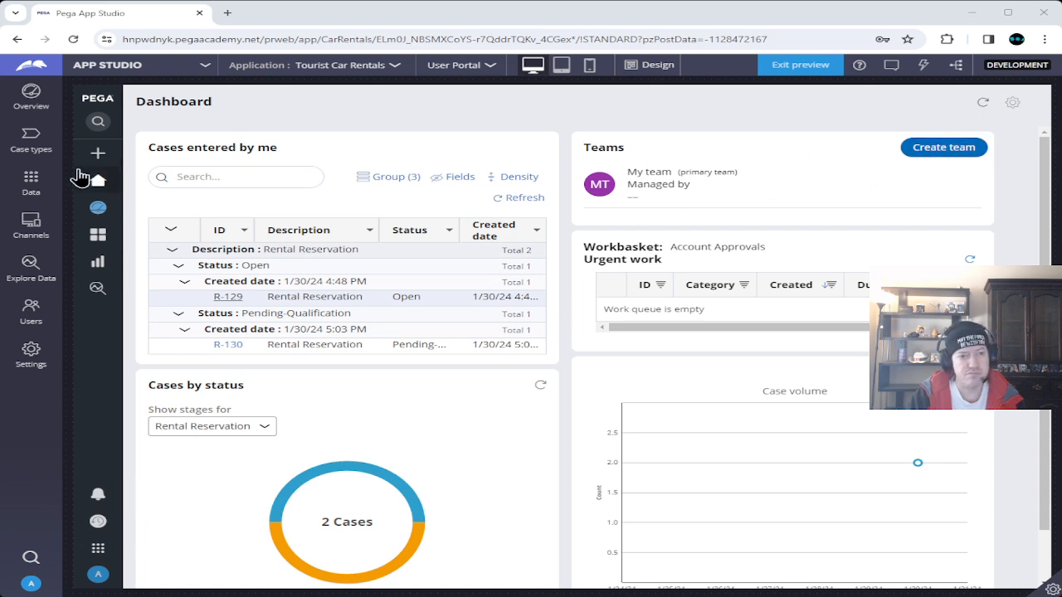
# Exit the dashboard preview, save the Rental Reservation case type, and switch to Pega Academy.
pyautogui.click(796, 66)
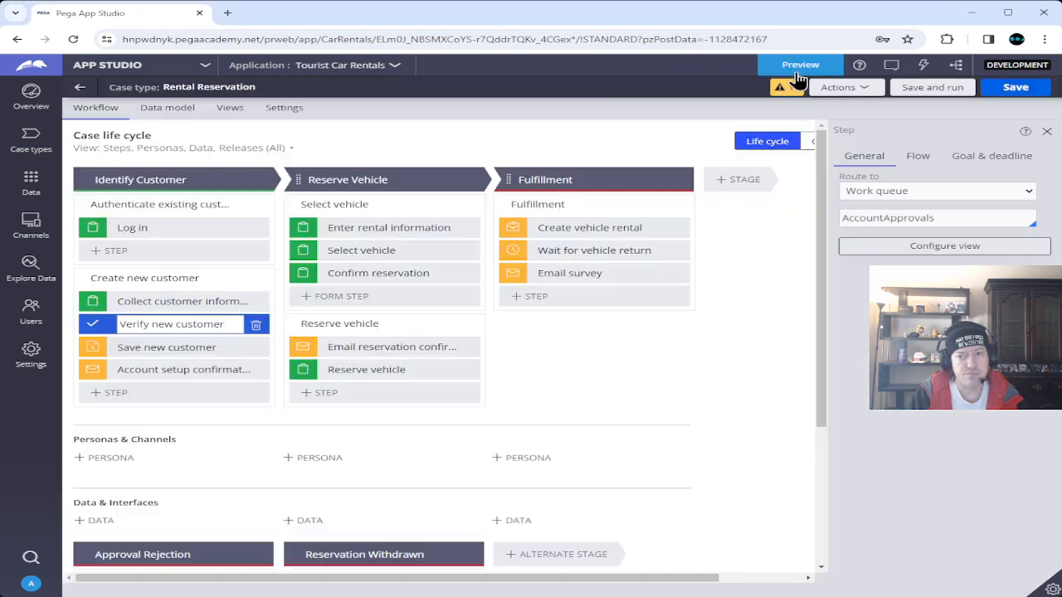
pyautogui.click(1014, 89)
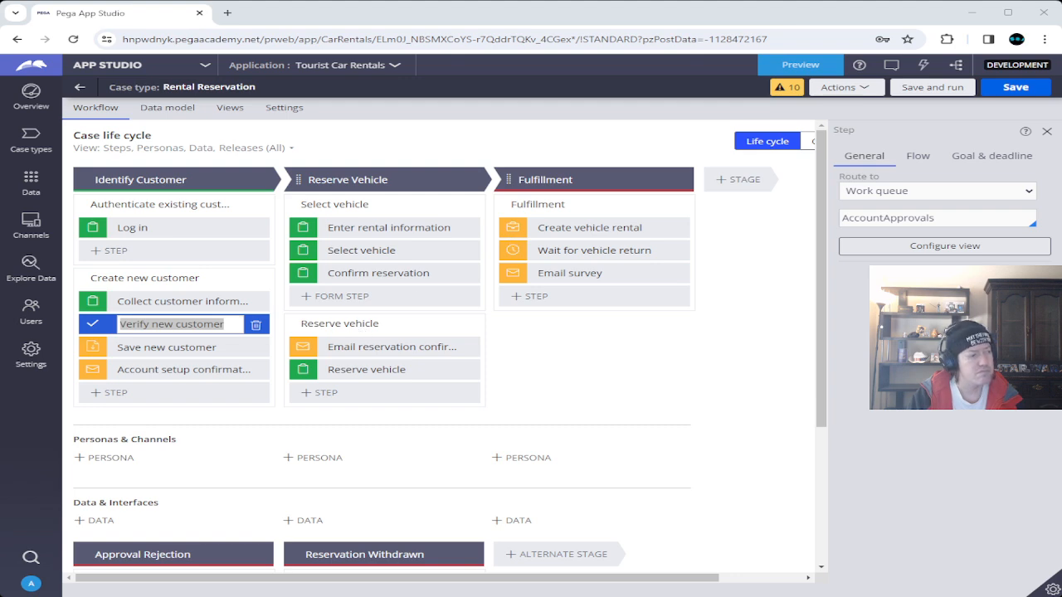
pyautogui.hotkey('alt', 'Tab')
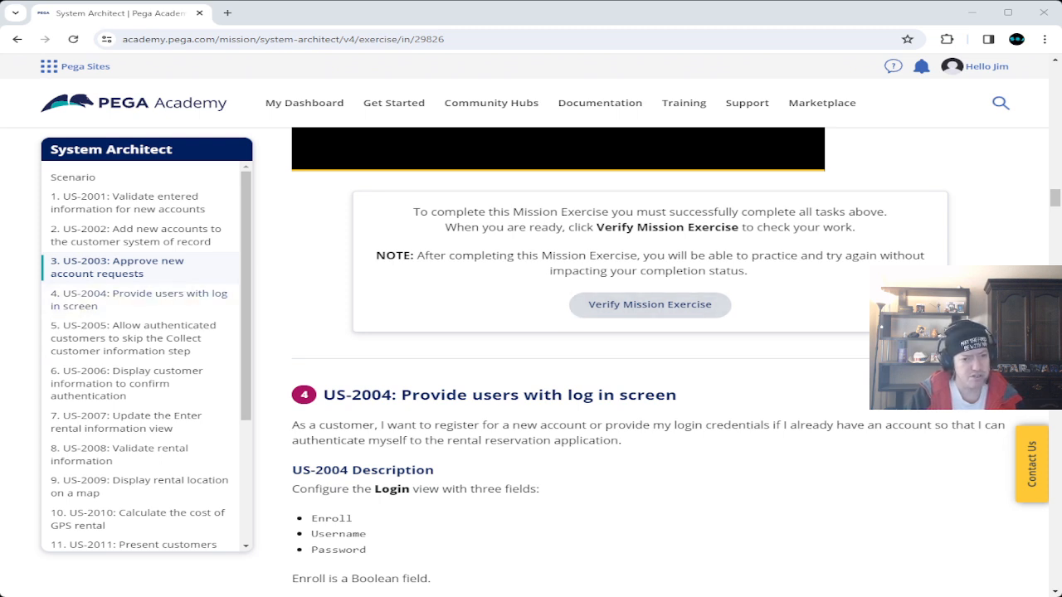
# Run Verify Mission Exercise and scroll through the mission results.
pyautogui.click(635, 304)
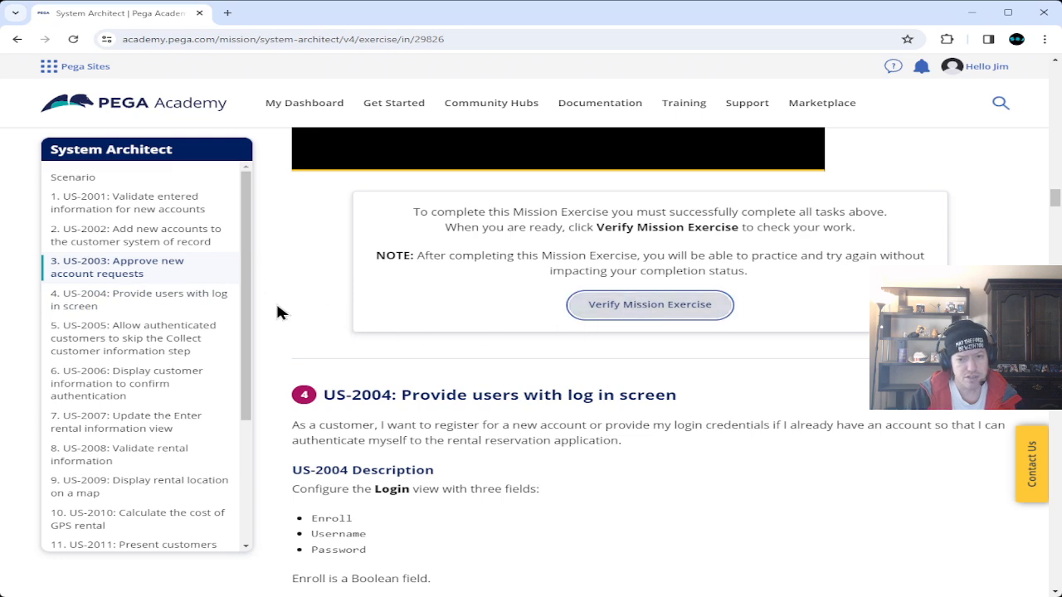
pyautogui.scroll(6, 278, 313)
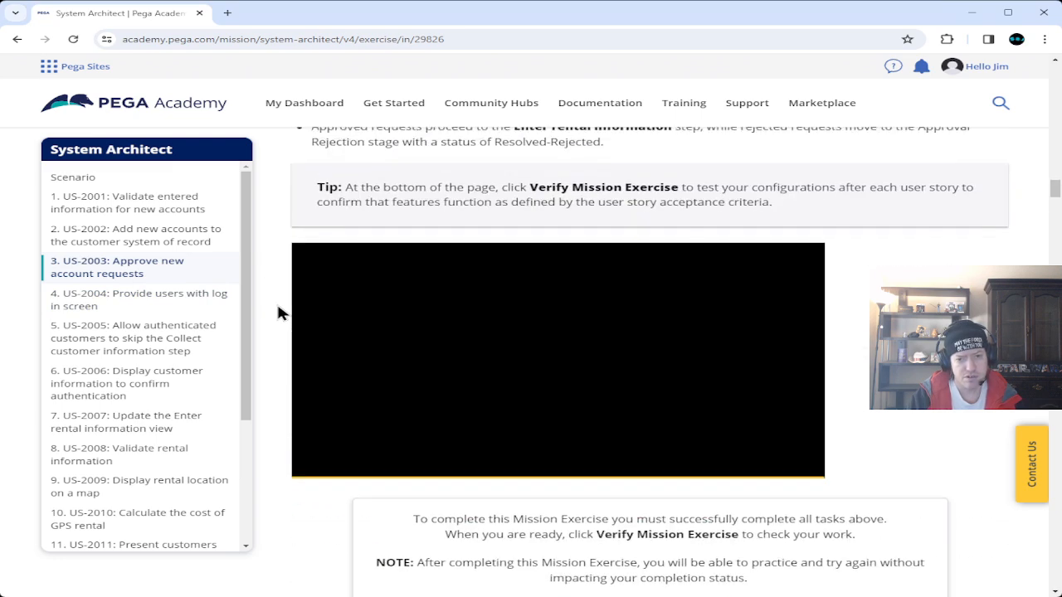
pyautogui.scroll(3, 278, 313)
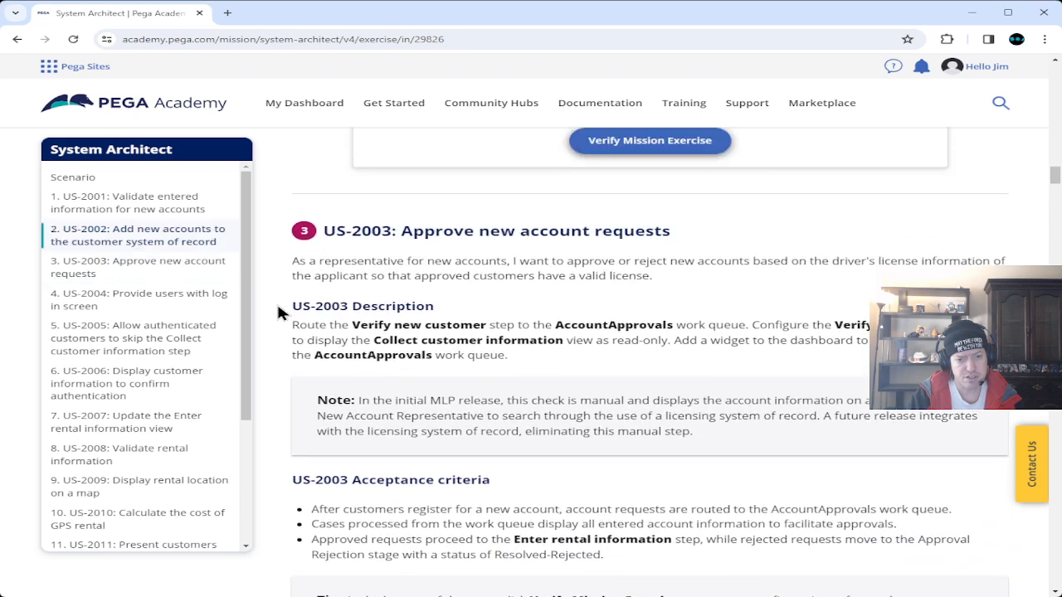
pyautogui.scroll(3, 278, 308)
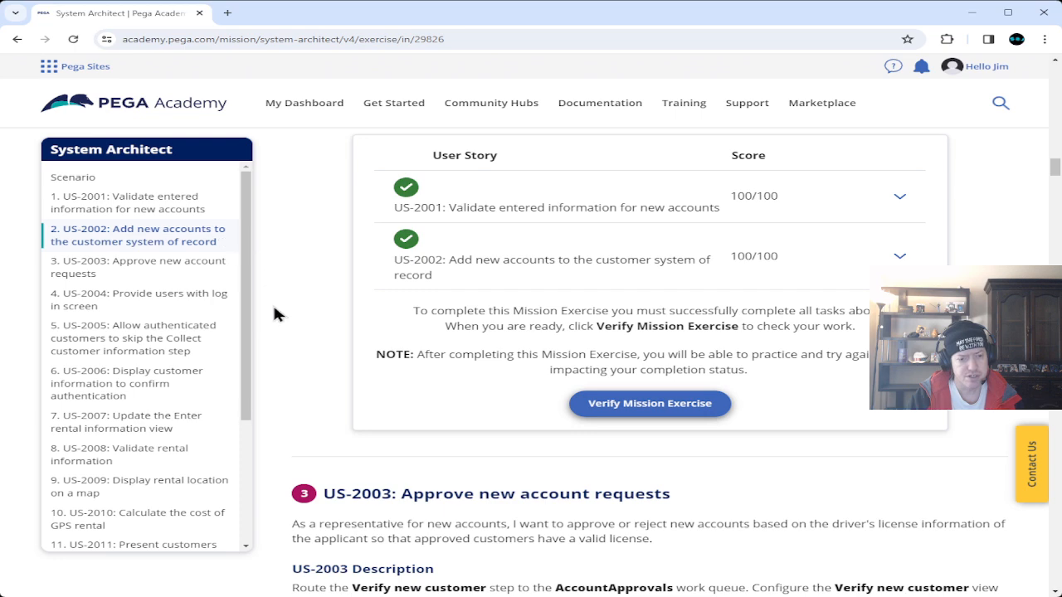
pyautogui.scroll(-6, 283, 329)
pyautogui.scroll(-9, 283, 330)
pyautogui.scroll(4, 282, 329)
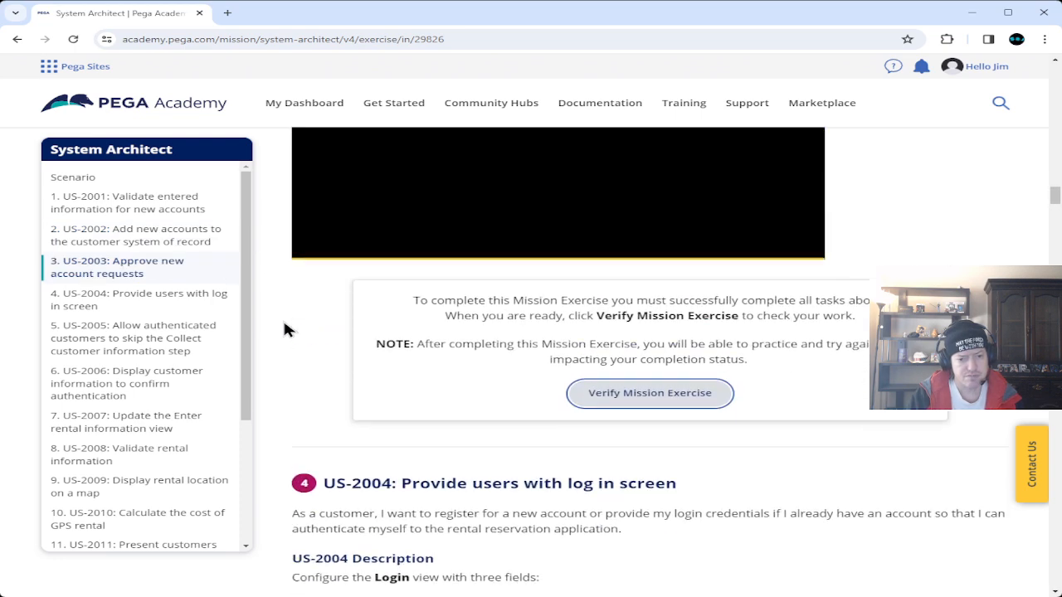
# Reload the page, confirm US-2003 scored 100/100, read US-2004, and return to App Studio.
pyautogui.click(73, 39)
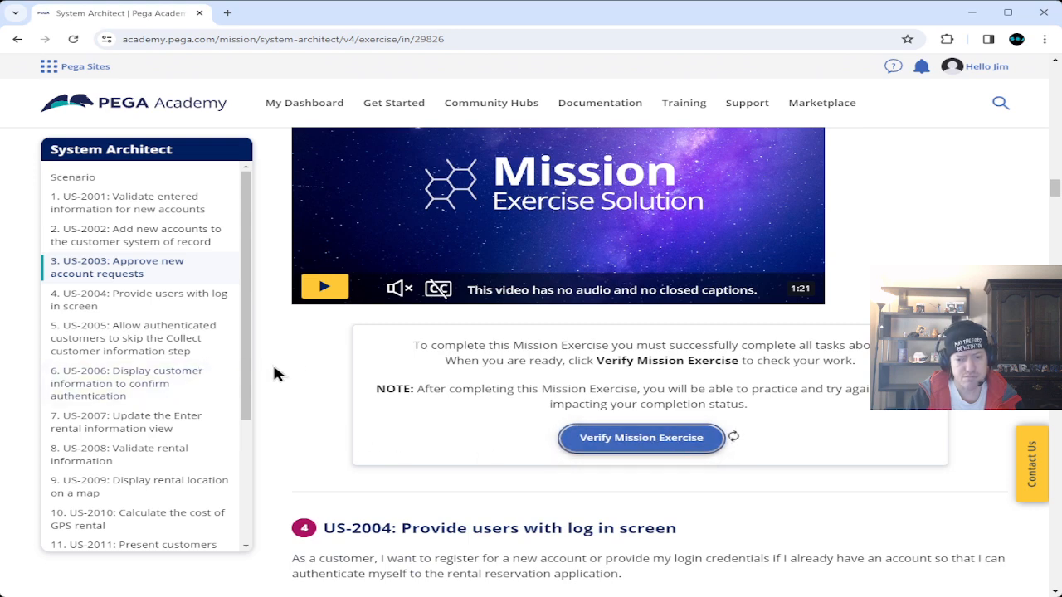
pyautogui.scroll(-3, 274, 367)
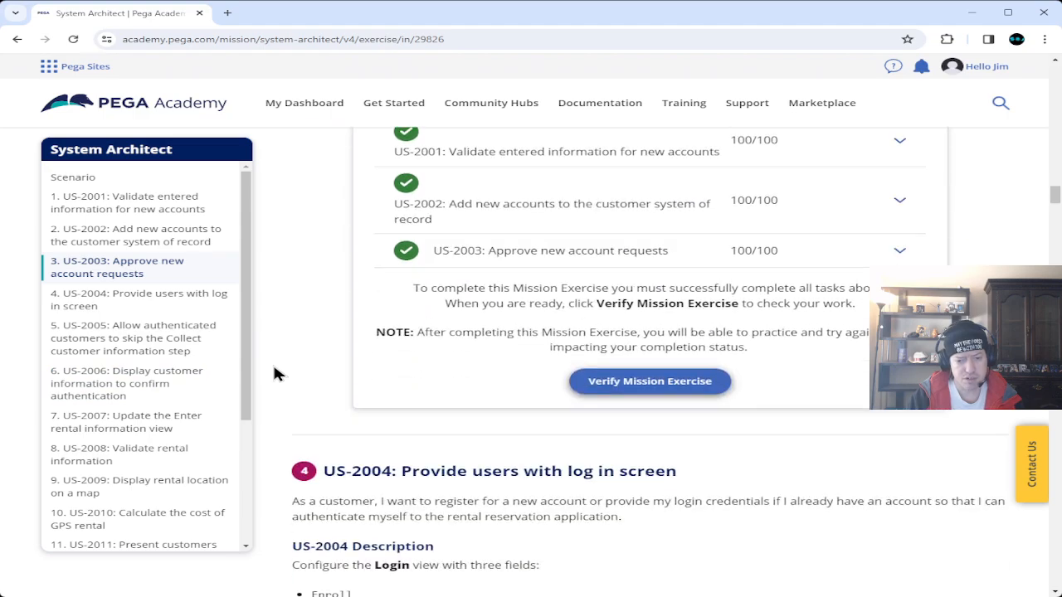
pyautogui.scroll(4, 274, 367)
pyautogui.scroll(7, 274, 368)
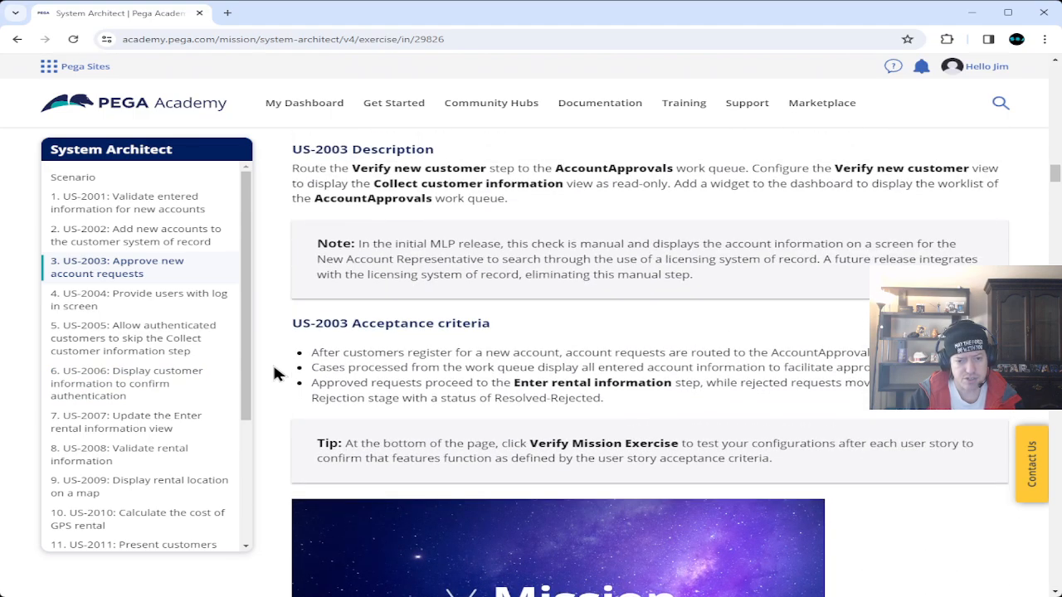
pyautogui.scroll(-14, 276, 374)
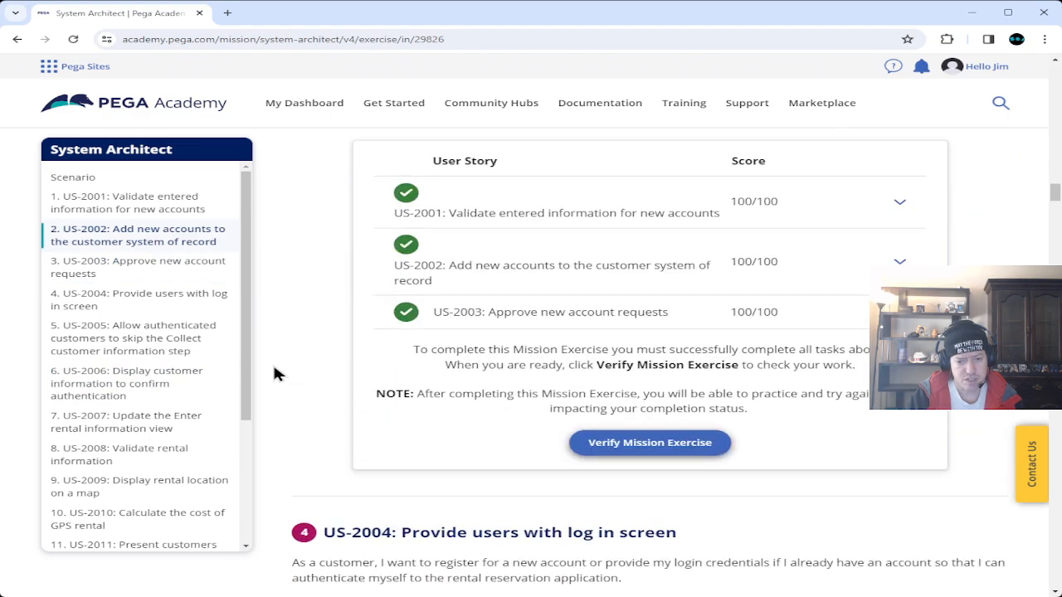
pyautogui.scroll(-1, 276, 373)
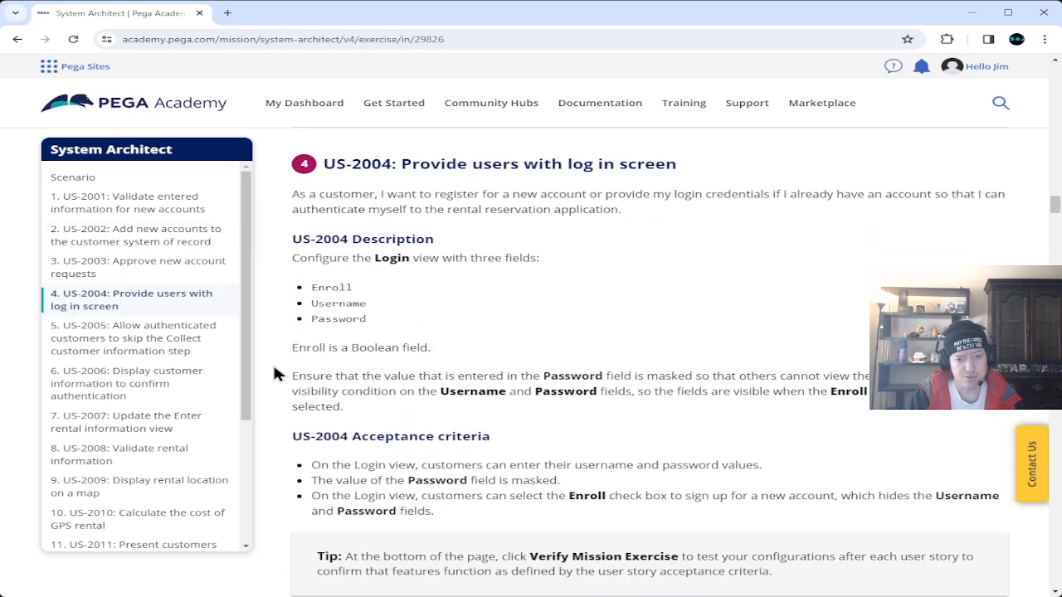
pyautogui.scroll(-1, 276, 374)
pyautogui.scroll(1, 277, 373)
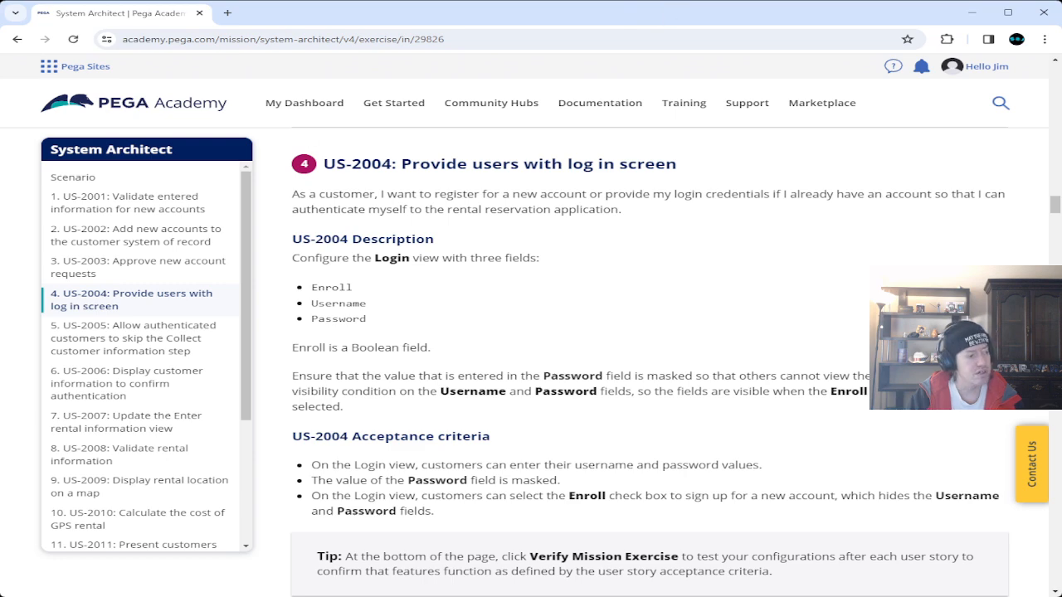
pyautogui.hotkey('alt', 'Tab')
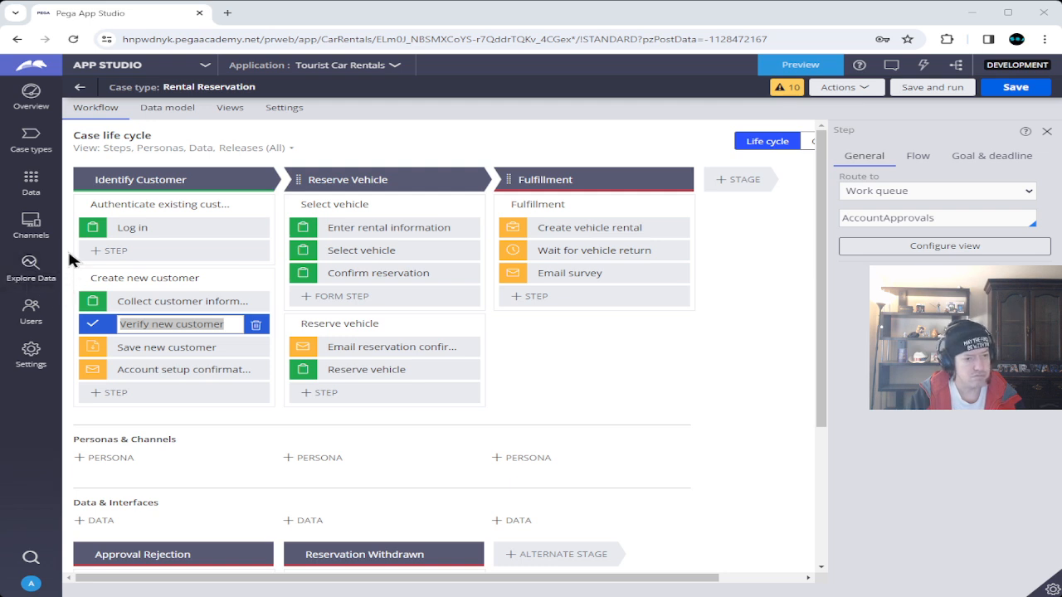
# Select the Log in step, open its view configuration, and browse the available case fields.
pyautogui.click(69, 253)
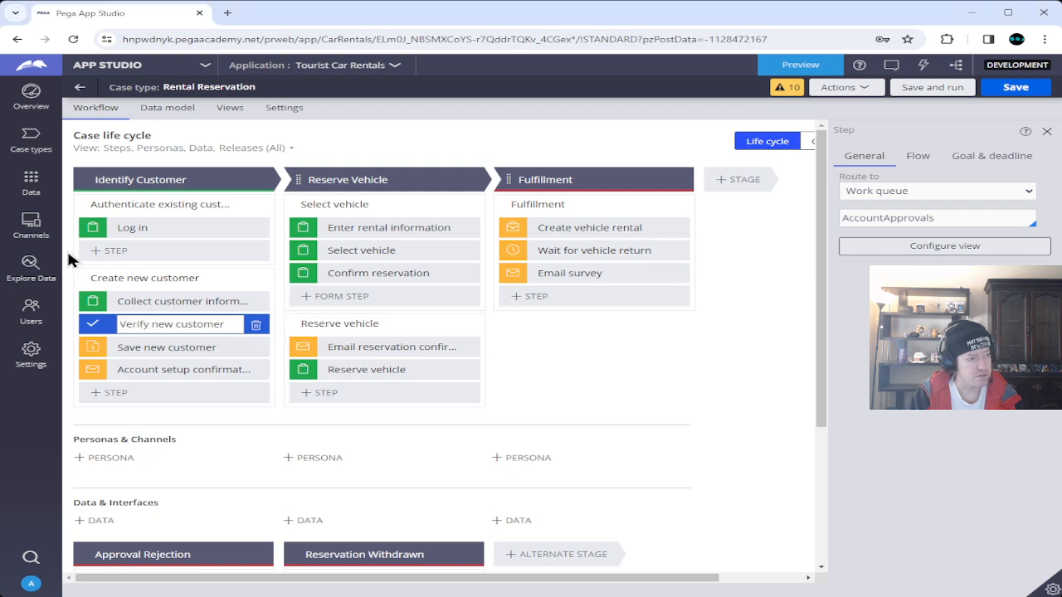
pyautogui.click(104, 229)
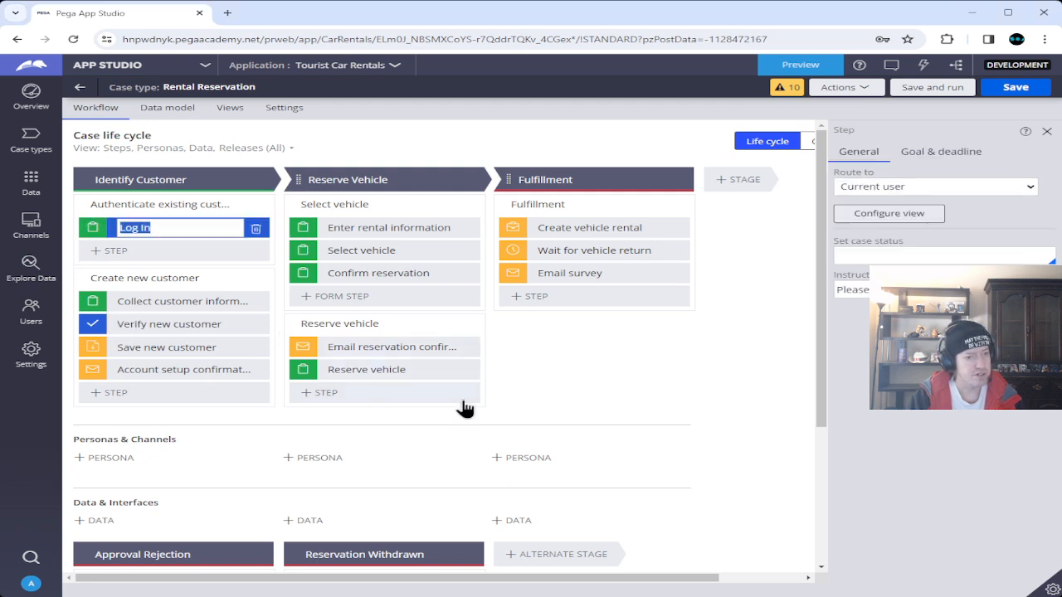
pyautogui.click(908, 213)
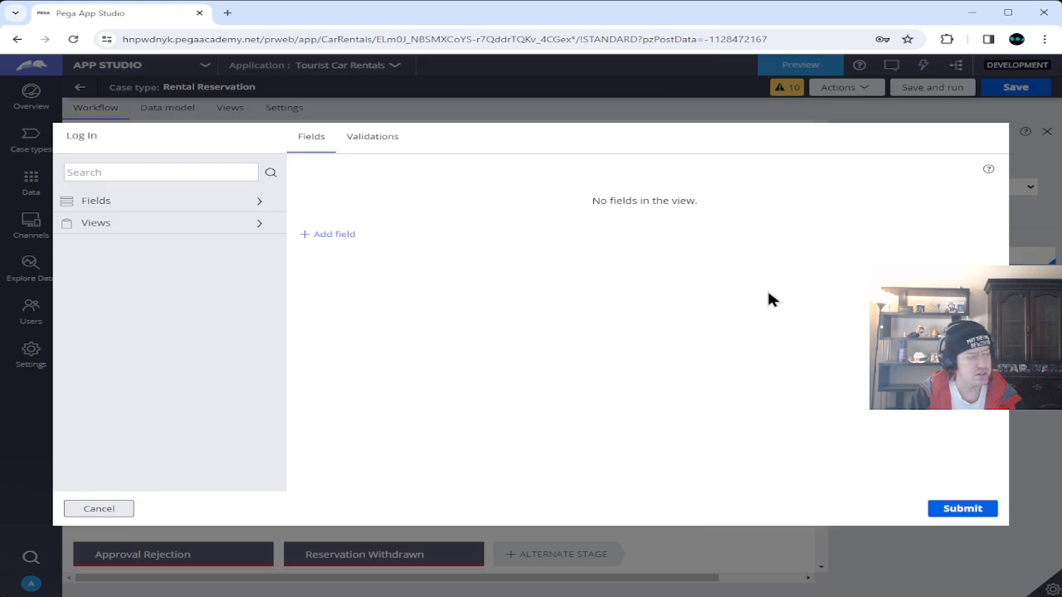
pyautogui.click(129, 209)
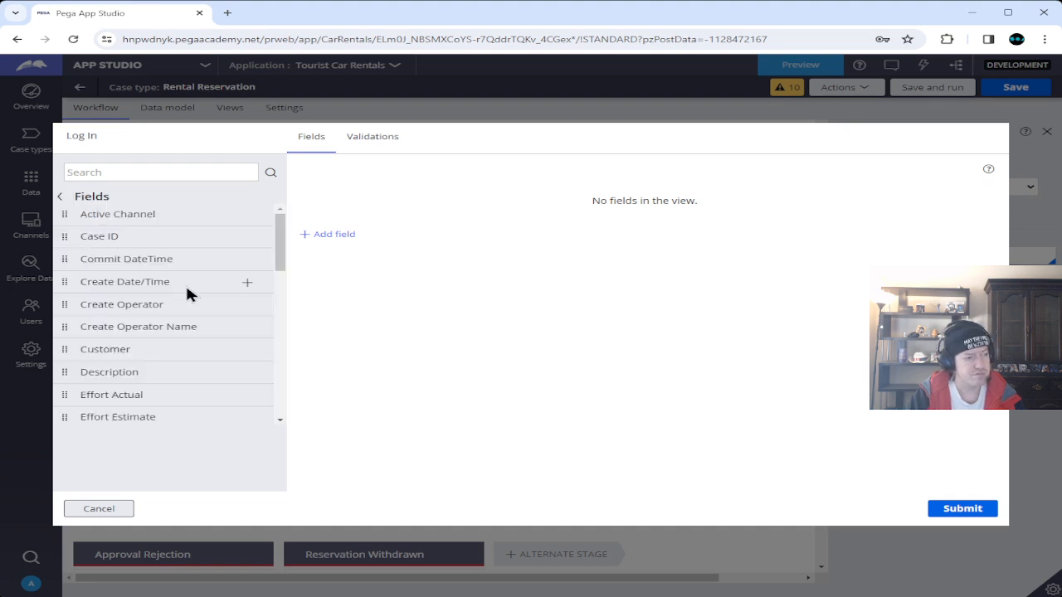
pyautogui.scroll(-5, 187, 290)
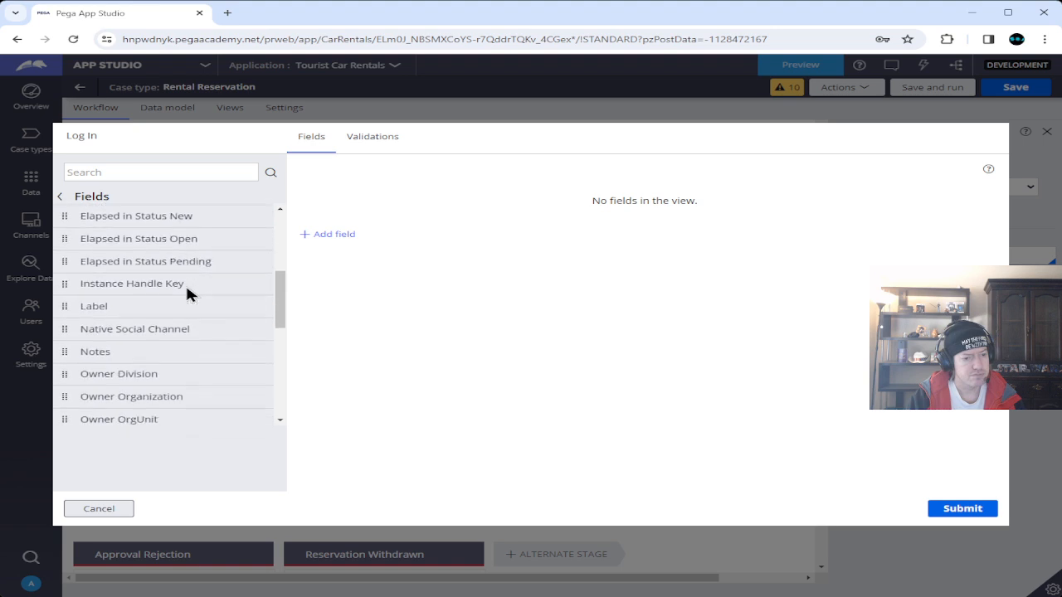
pyautogui.scroll(-4, 187, 292)
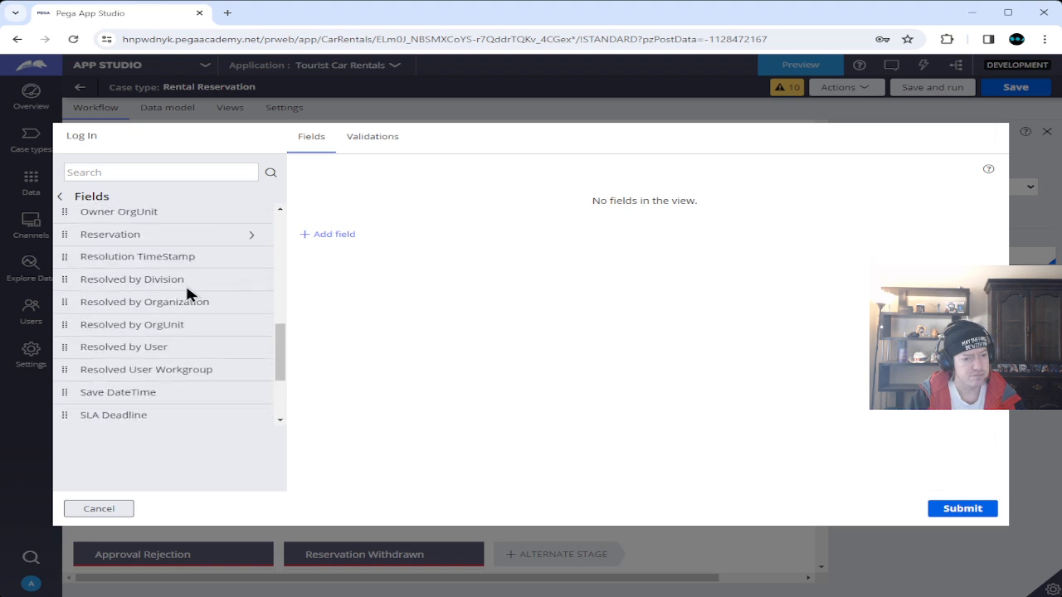
pyautogui.scroll(-3, 186, 291)
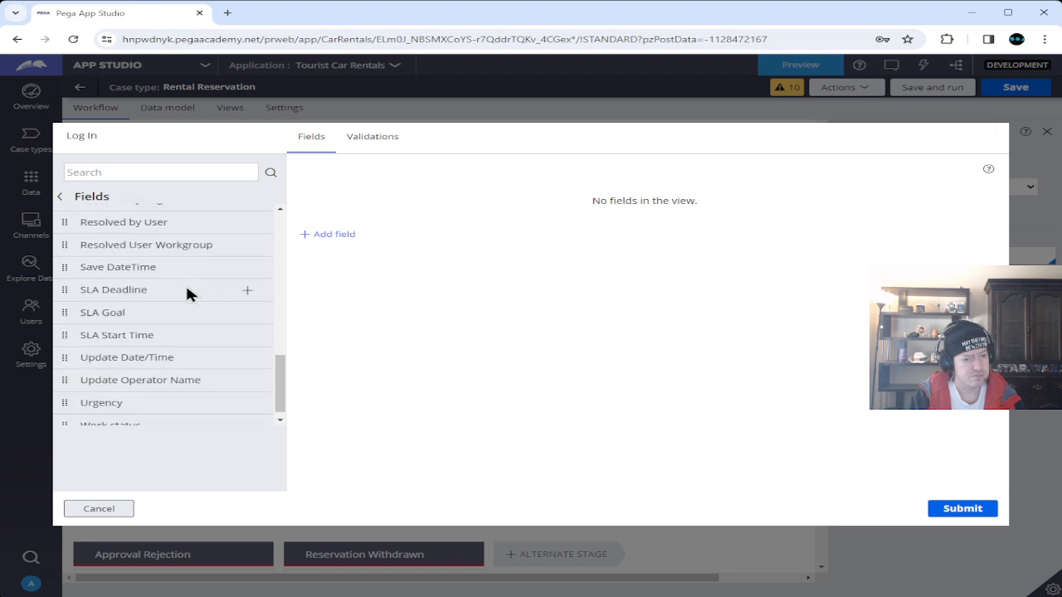
pyautogui.scroll(4, 186, 292)
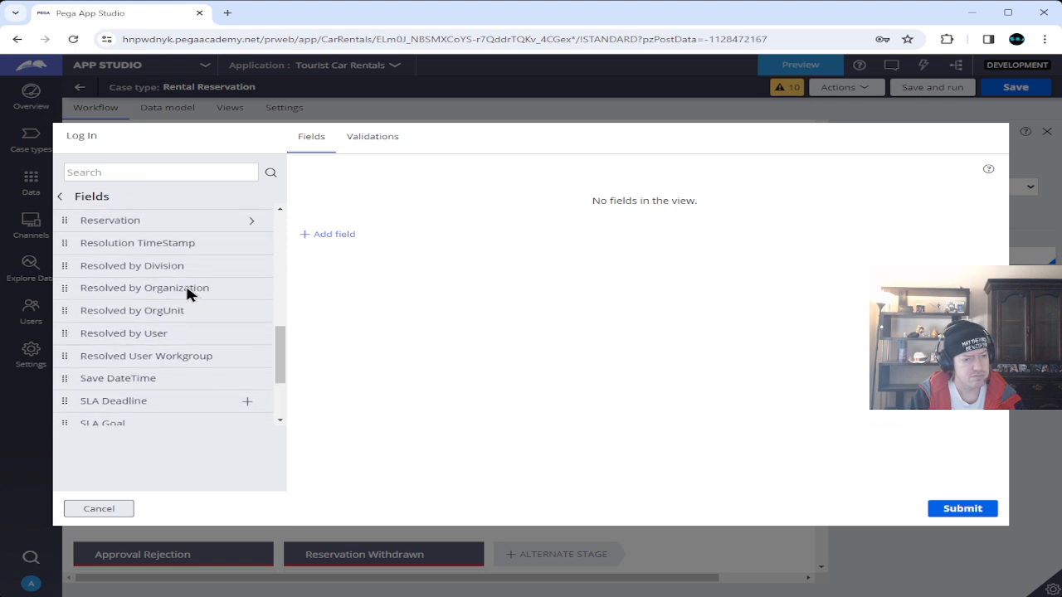
pyautogui.scroll(3, 186, 287)
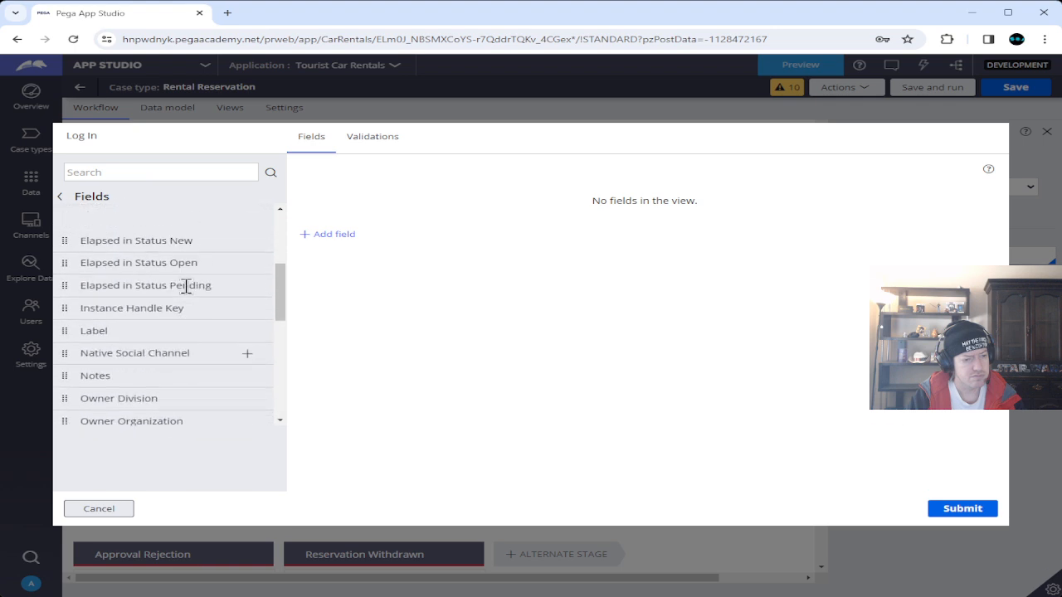
pyautogui.scroll(5, 186, 286)
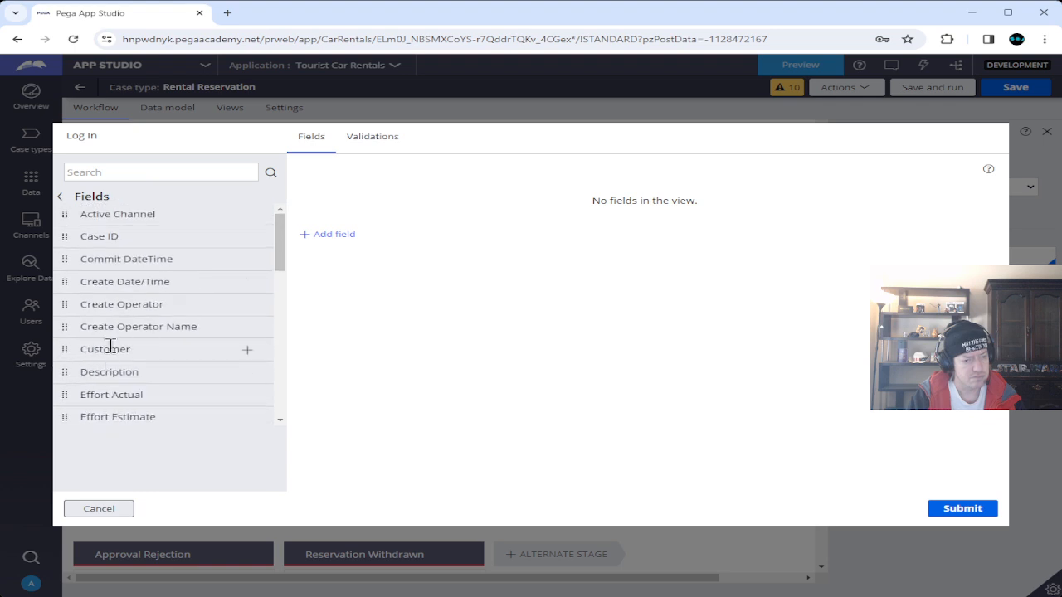
# Add a Boolean field named Enroll to the Log In view.
pyautogui.click(60, 200)
pyautogui.click(340, 235)
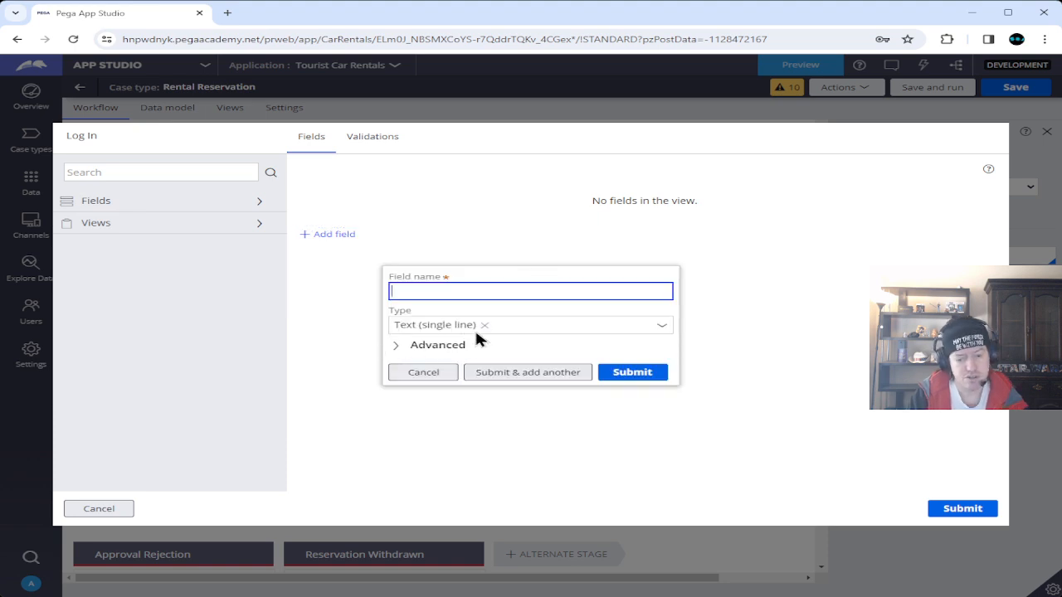
pyautogui.write('Enroll')
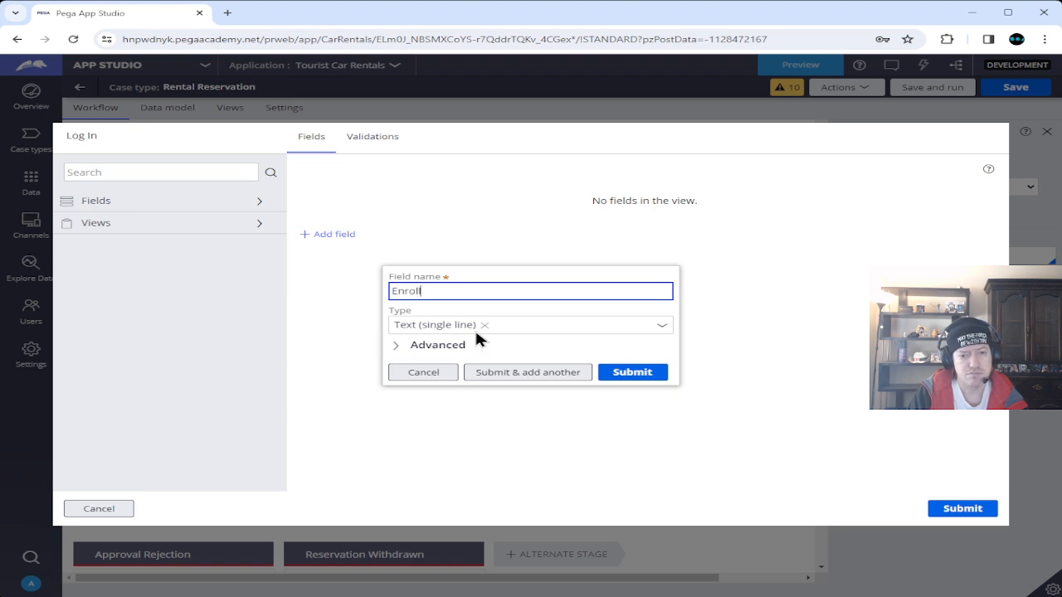
pyautogui.click(662, 329)
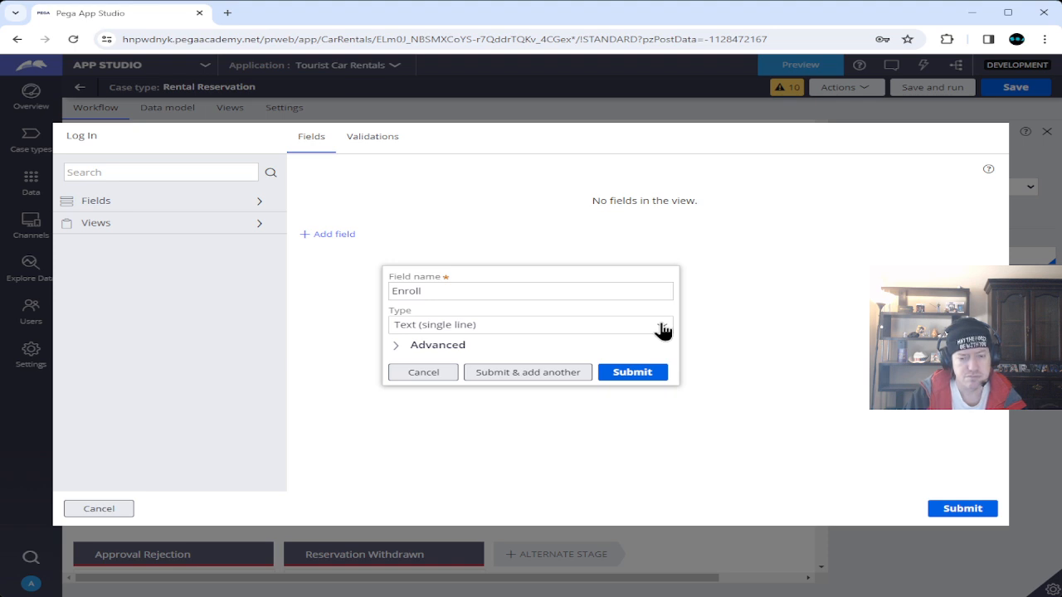
pyautogui.click(662, 330)
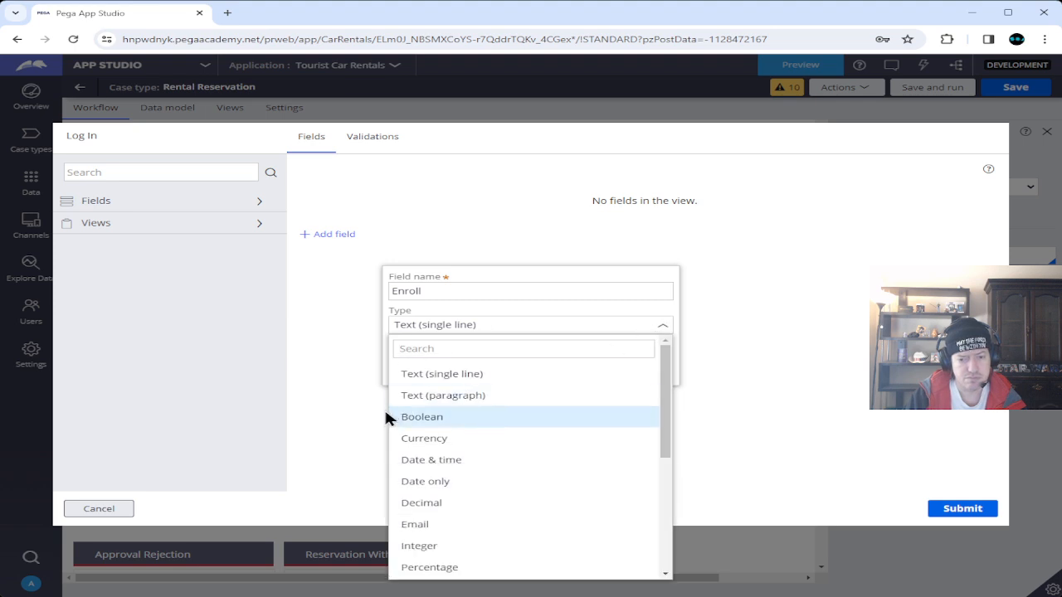
pyautogui.click(416, 422)
pyautogui.click(528, 374)
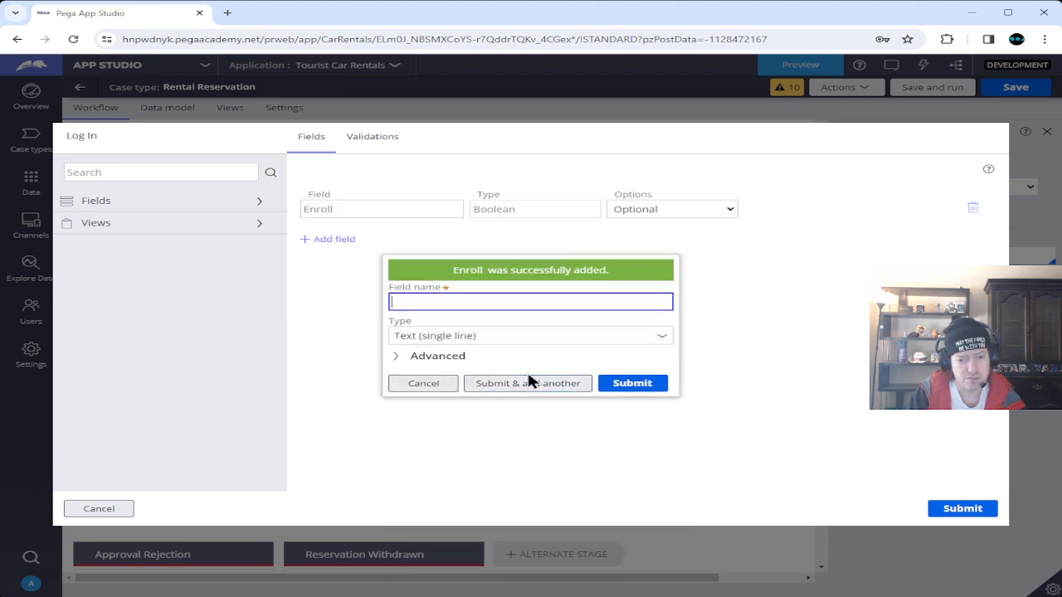
# Add Username and Password text fields and submit the Log In view.
pyautogui.write('Username')
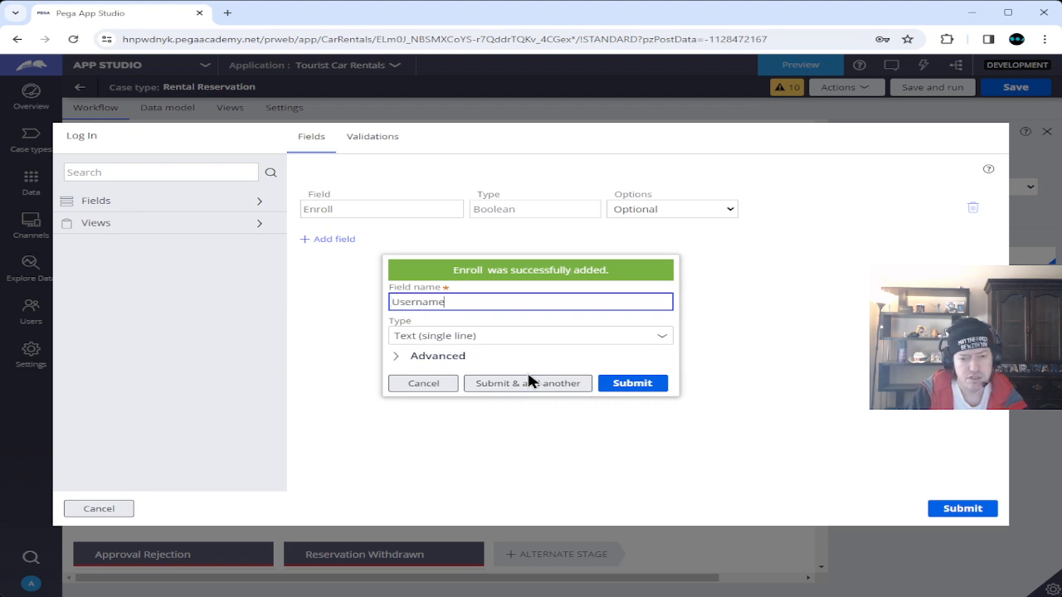
pyautogui.click(516, 387)
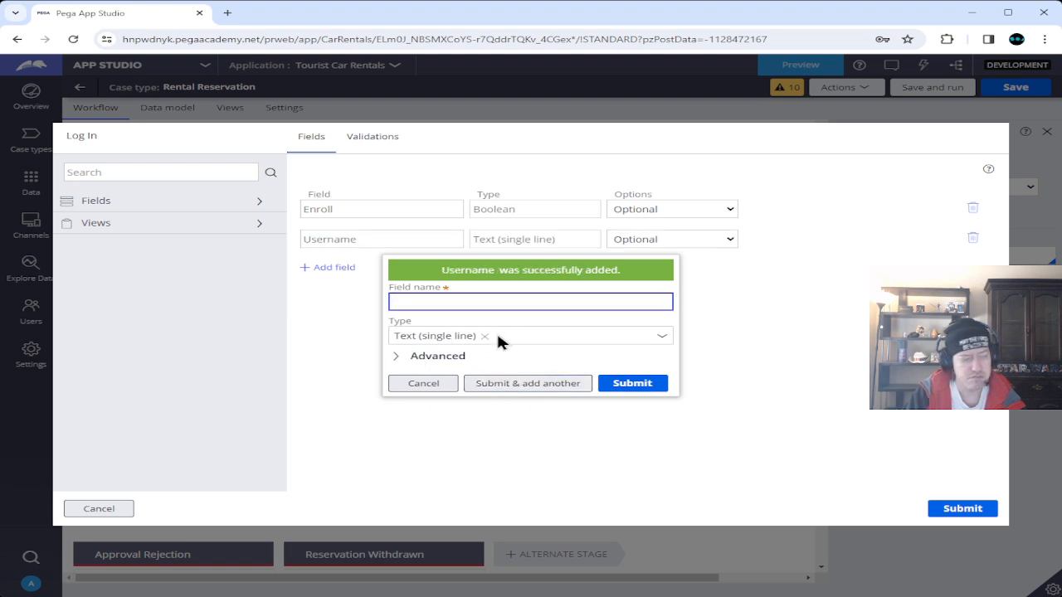
pyautogui.write('Pas')
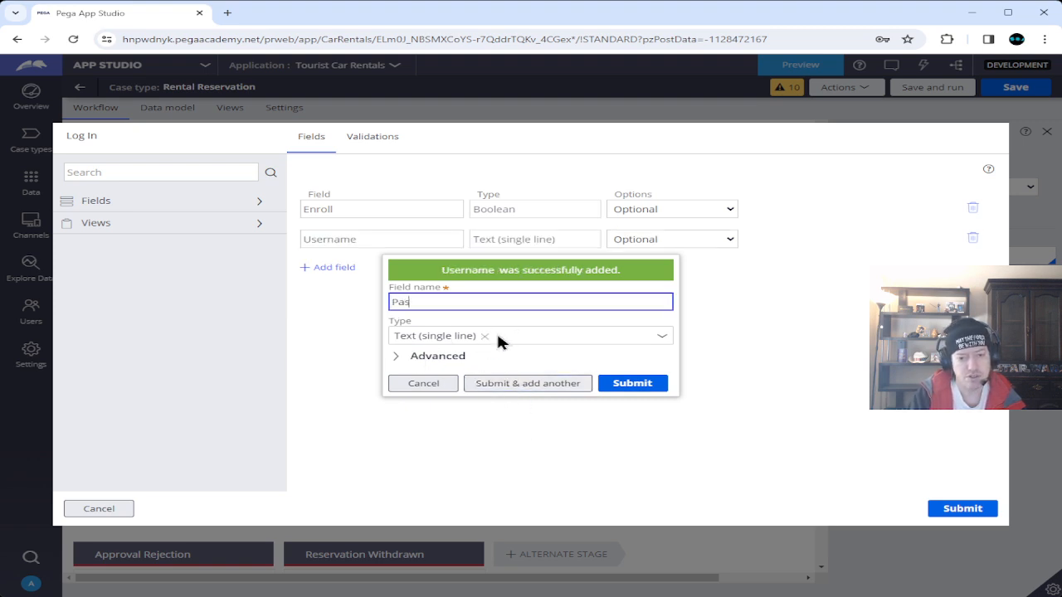
pyautogui.write('sword')
pyautogui.click(628, 384)
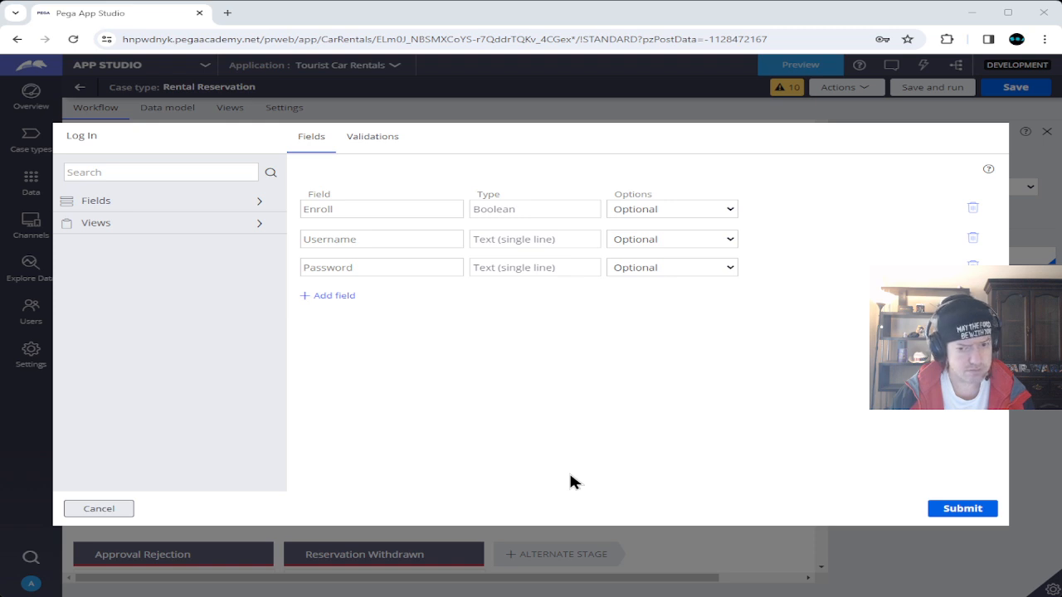
pyautogui.click(938, 508)
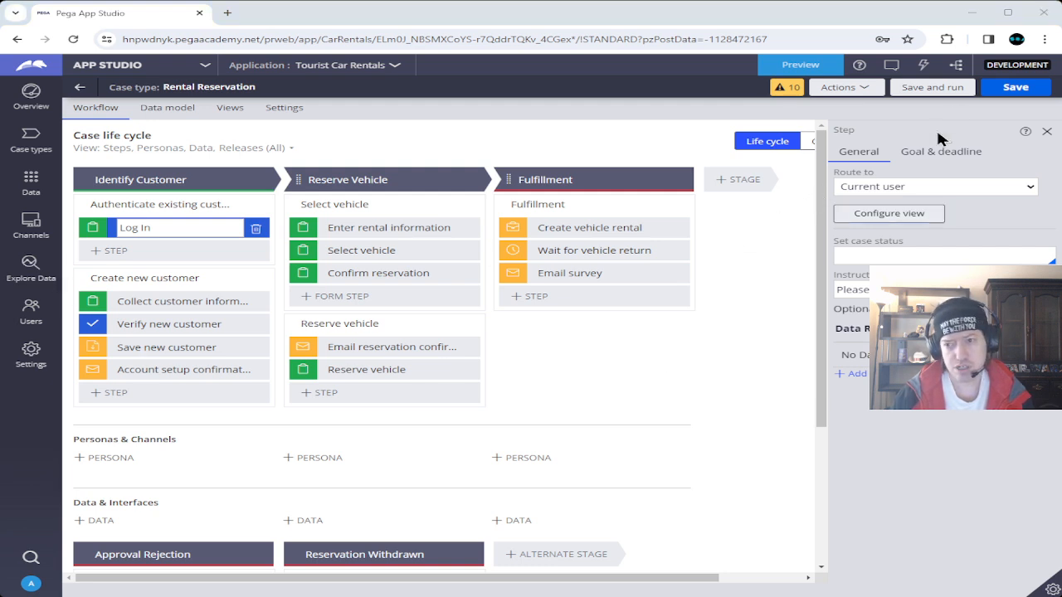
# Save the Rental Reservation case type and switch from App Studio to Dev Studio.
pyautogui.click(1010, 87)
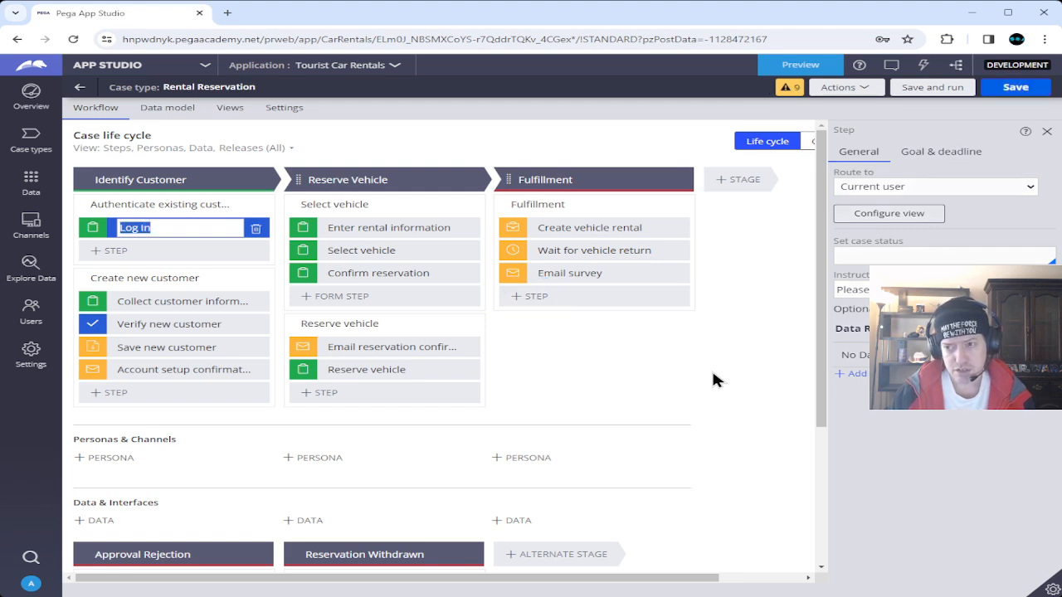
pyautogui.click(104, 66)
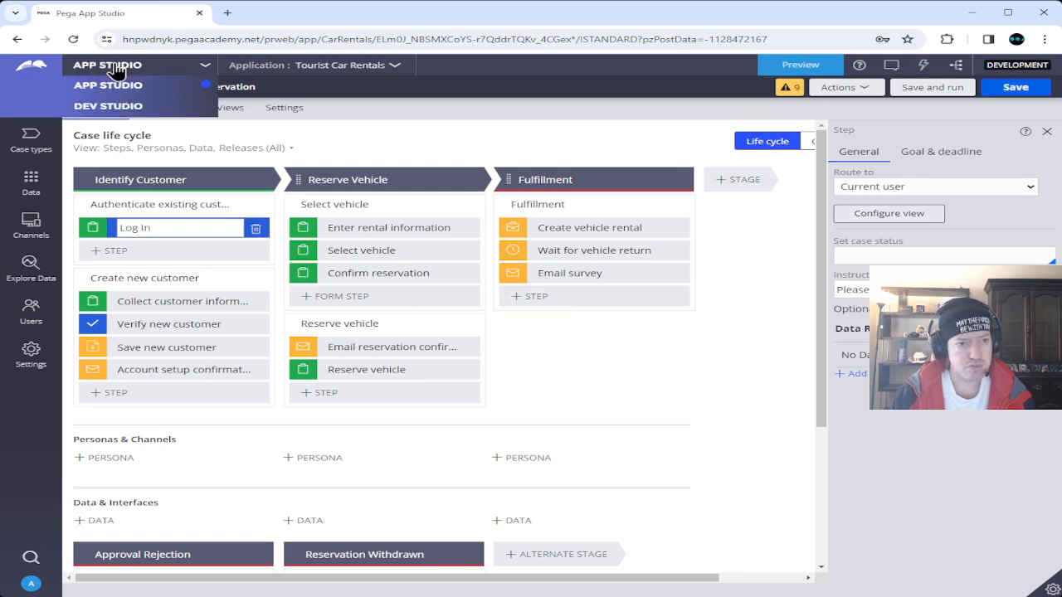
pyautogui.click(116, 105)
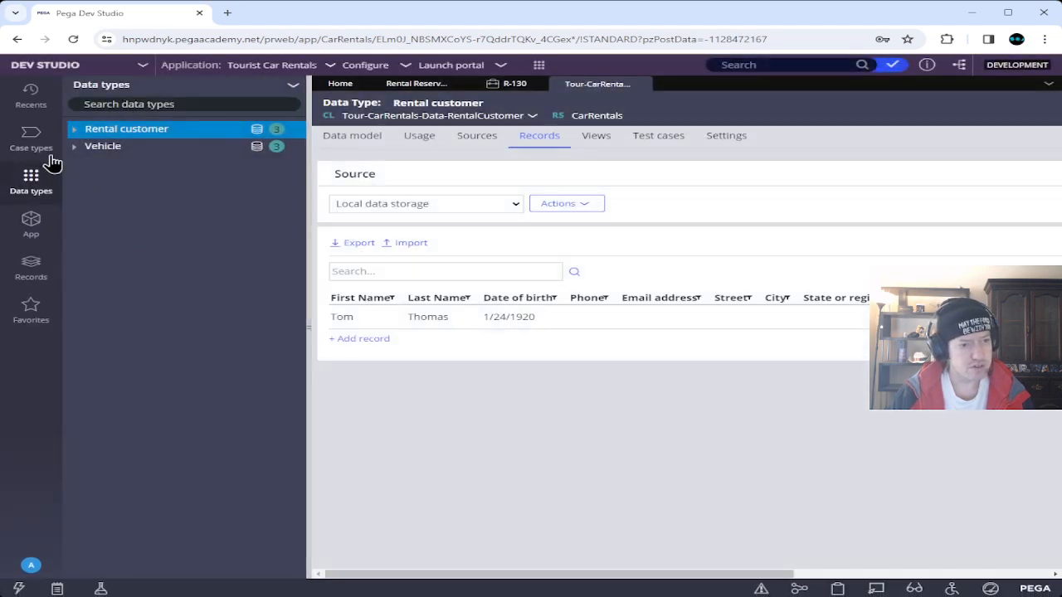
# Check the Rental Reservation Log in step, then close the Rental Reservation, R-130 and Rental customer tabs.
pyautogui.click(29, 143)
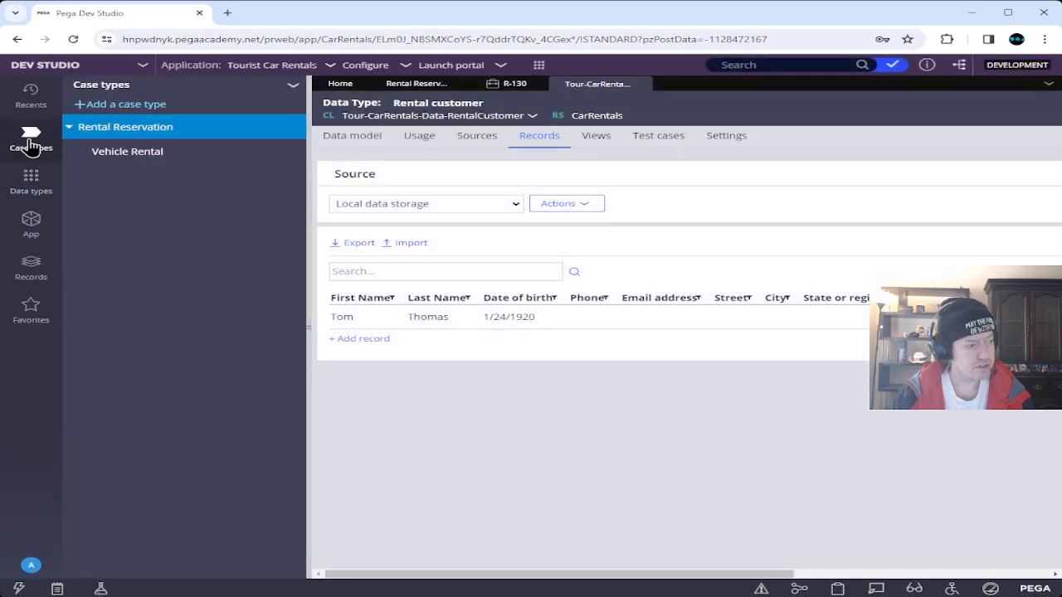
pyautogui.click(116, 126)
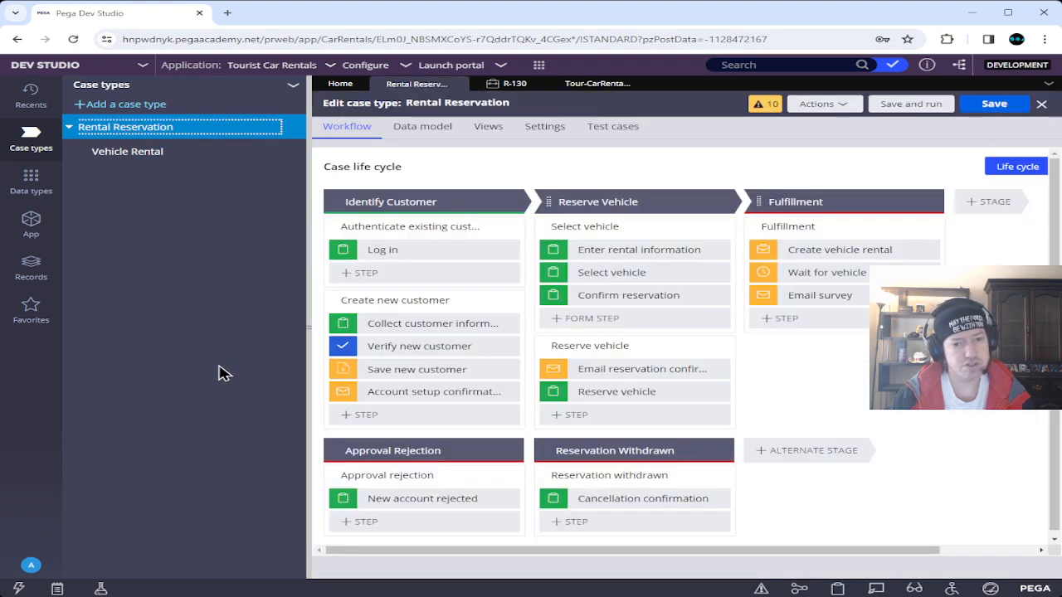
pyautogui.click(336, 251)
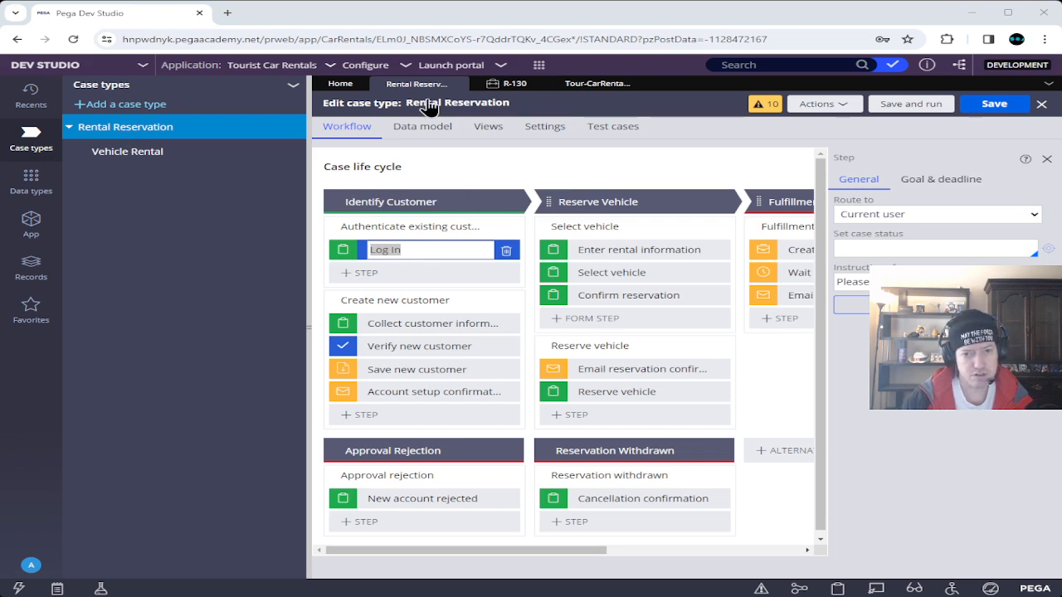
pyautogui.click(460, 84)
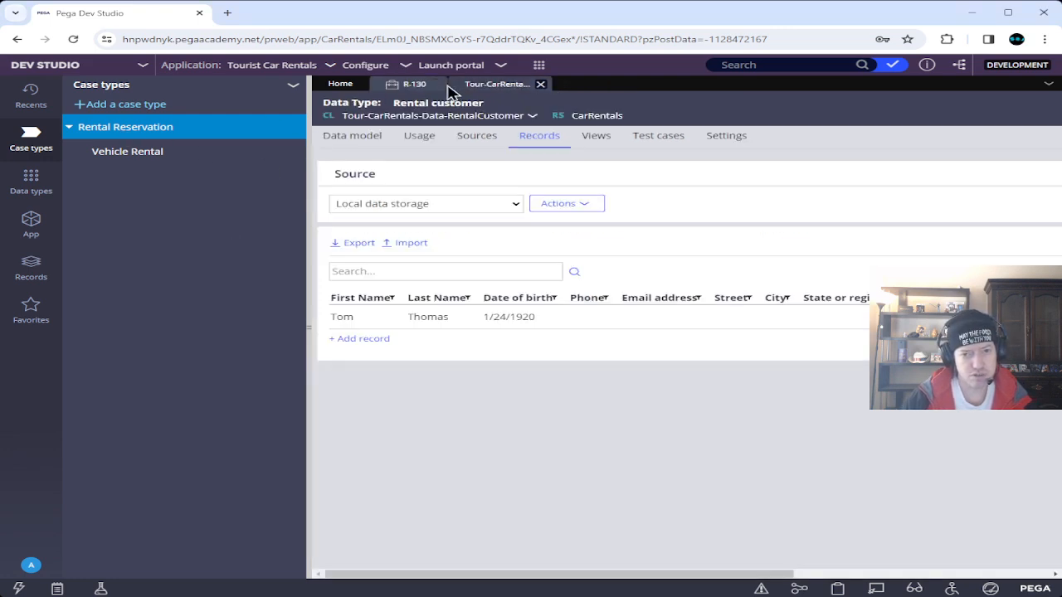
pyautogui.click(437, 85)
pyautogui.click(462, 85)
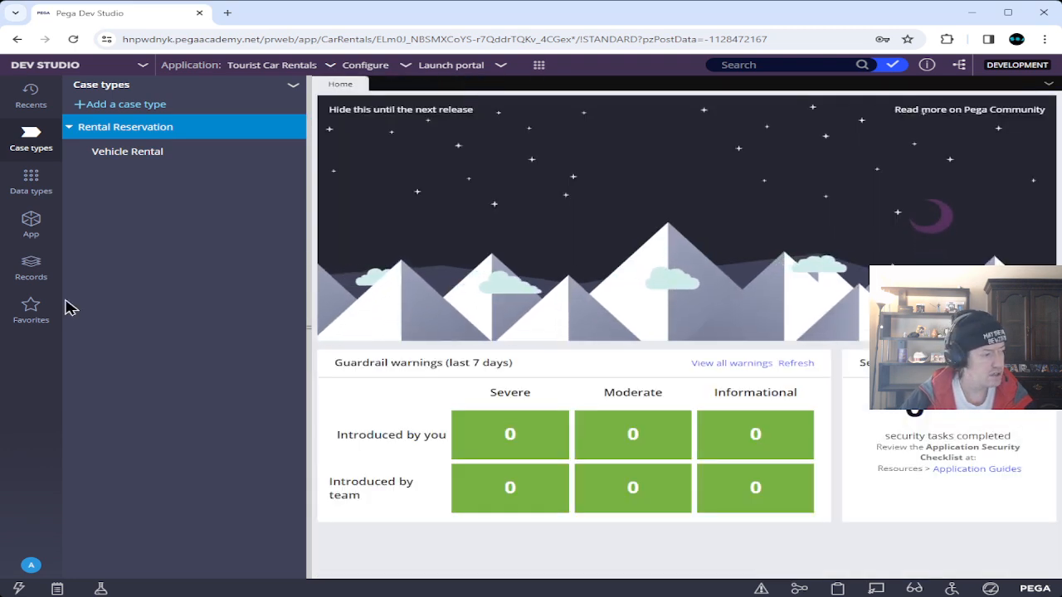
# Refresh the App Explorer tree and open RentalReservation > User Interface > Section > Login.
pyautogui.click(31, 224)
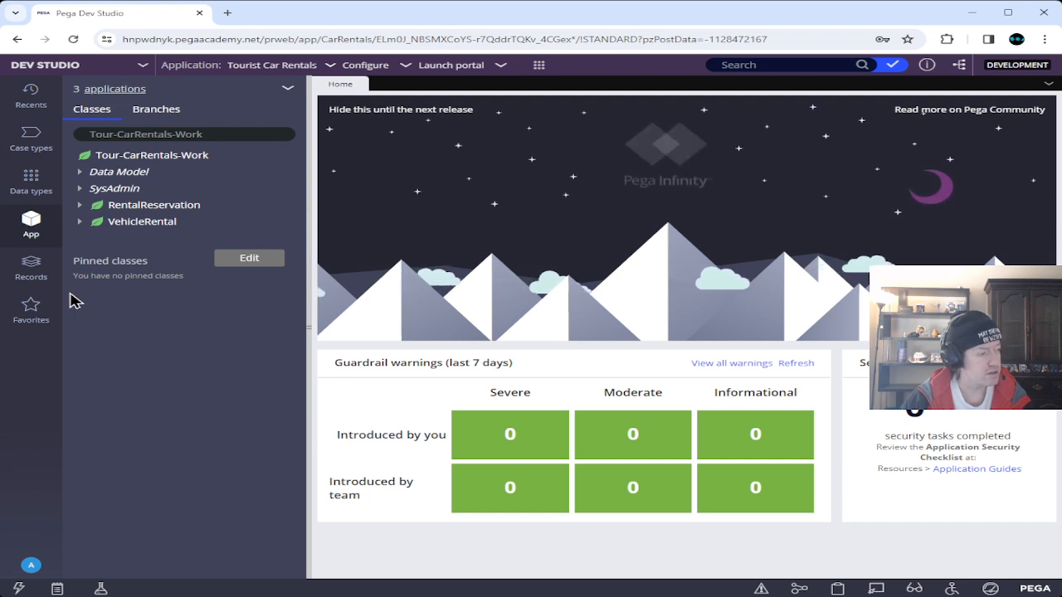
pyautogui.click(80, 205)
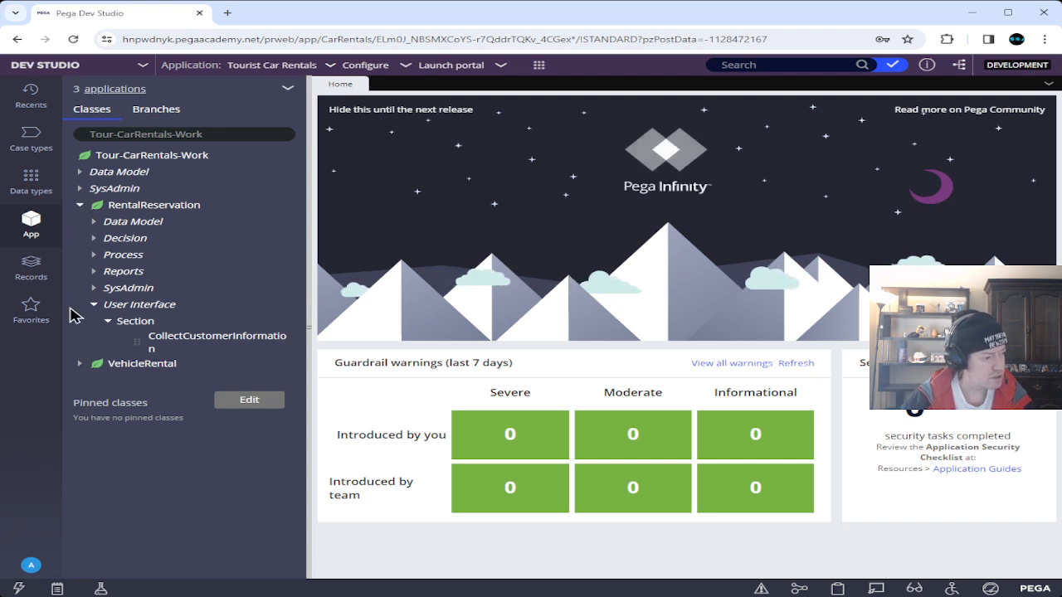
pyautogui.click(94, 306)
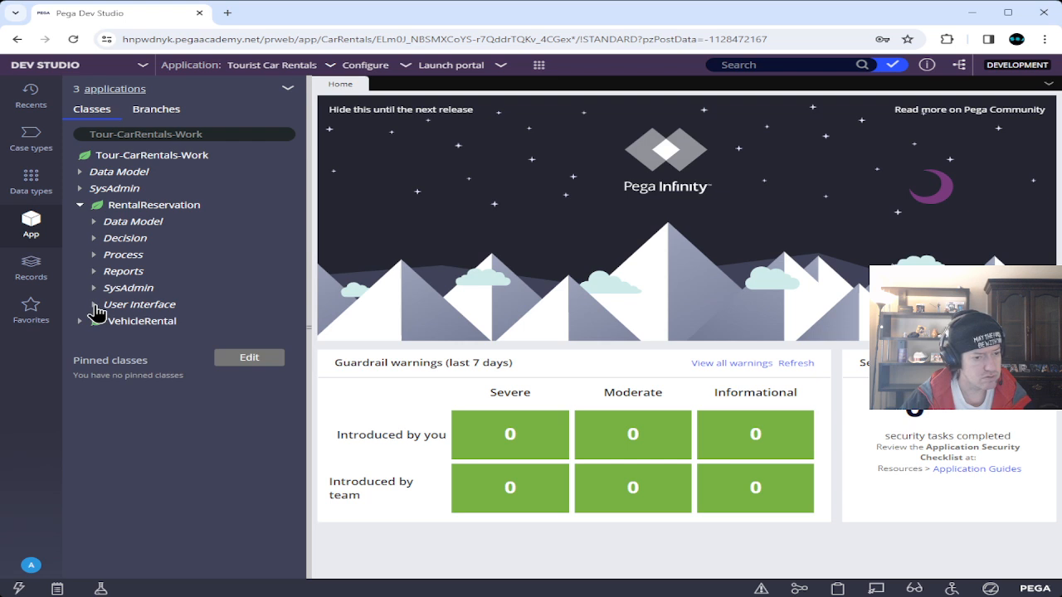
pyautogui.click(94, 306)
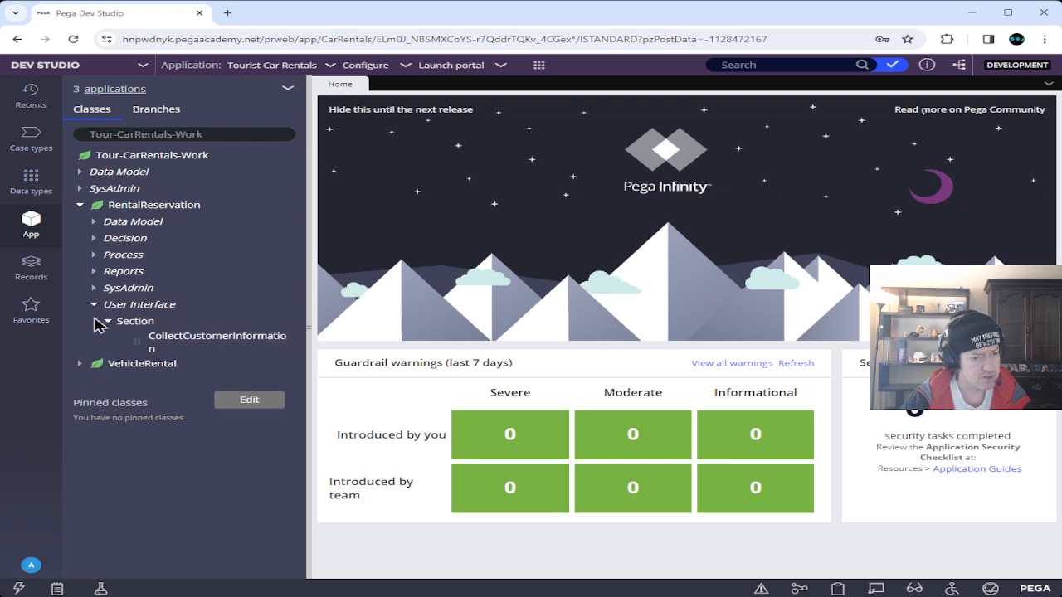
pyautogui.click(108, 323)
pyautogui.click(108, 324)
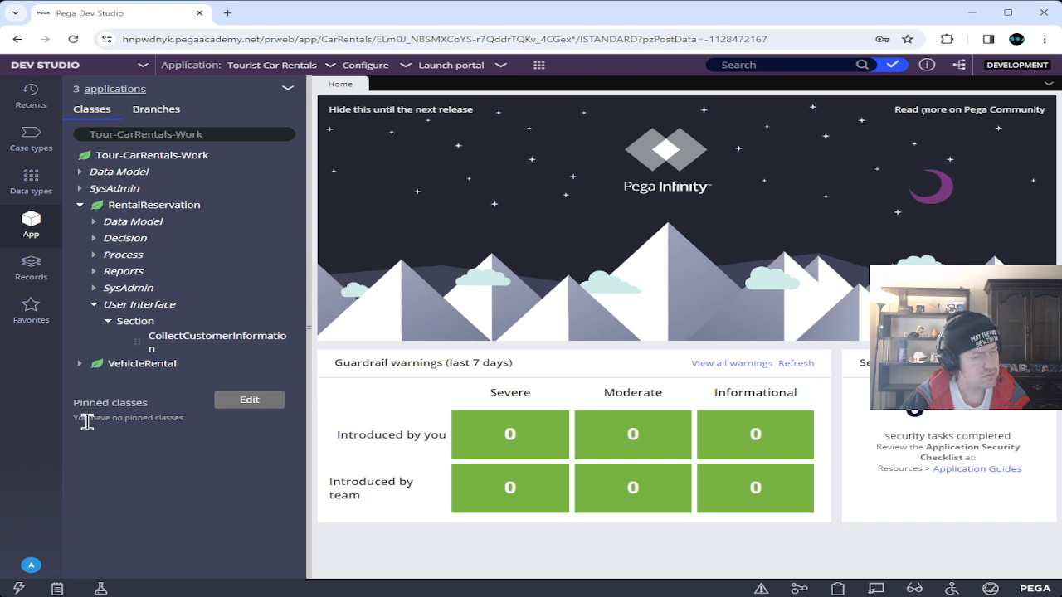
pyautogui.click(287, 91)
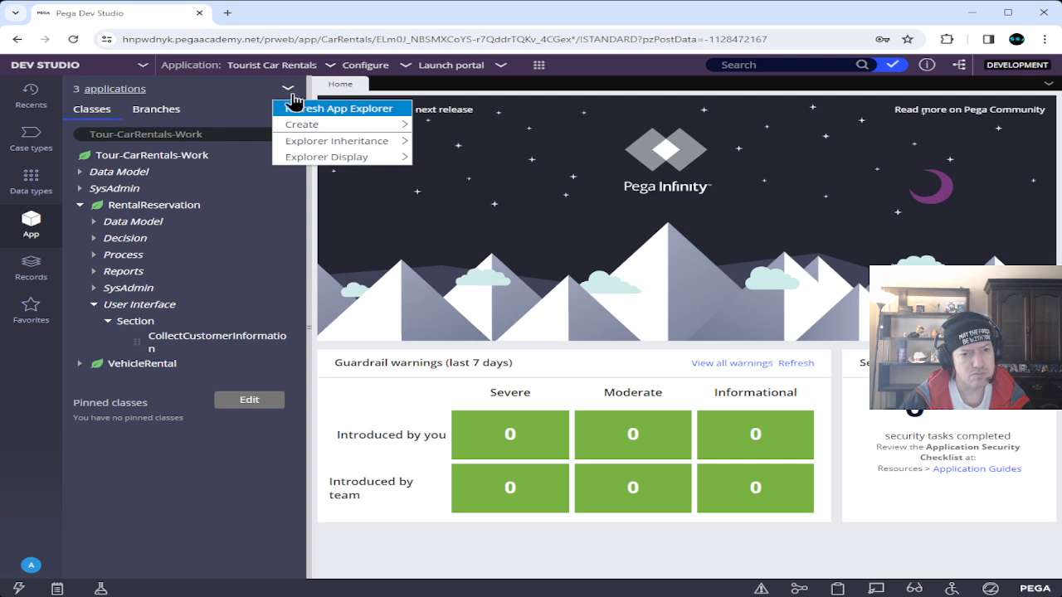
pyautogui.click(332, 108)
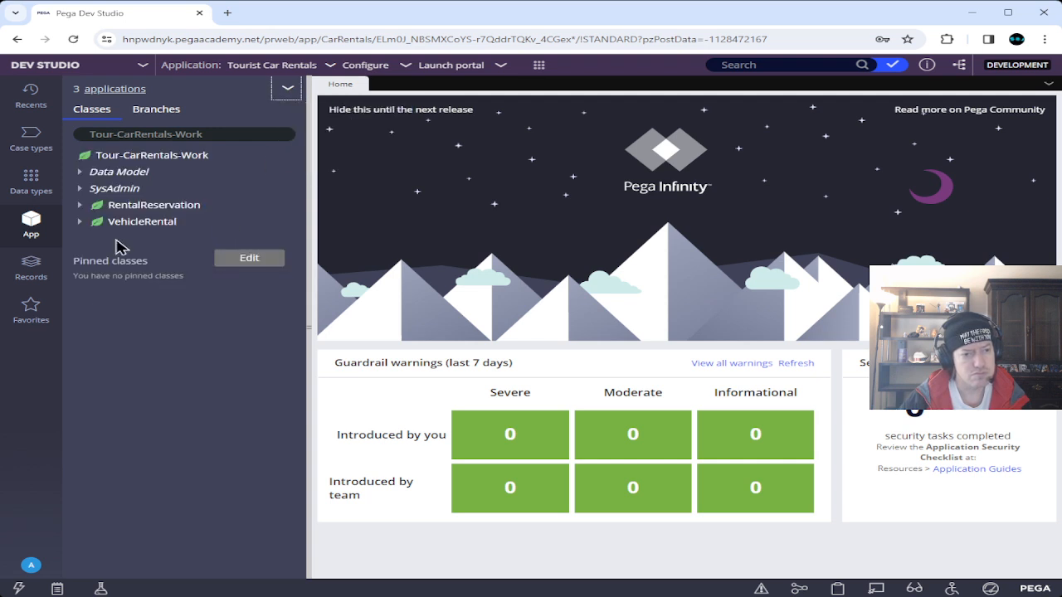
pyautogui.click(80, 205)
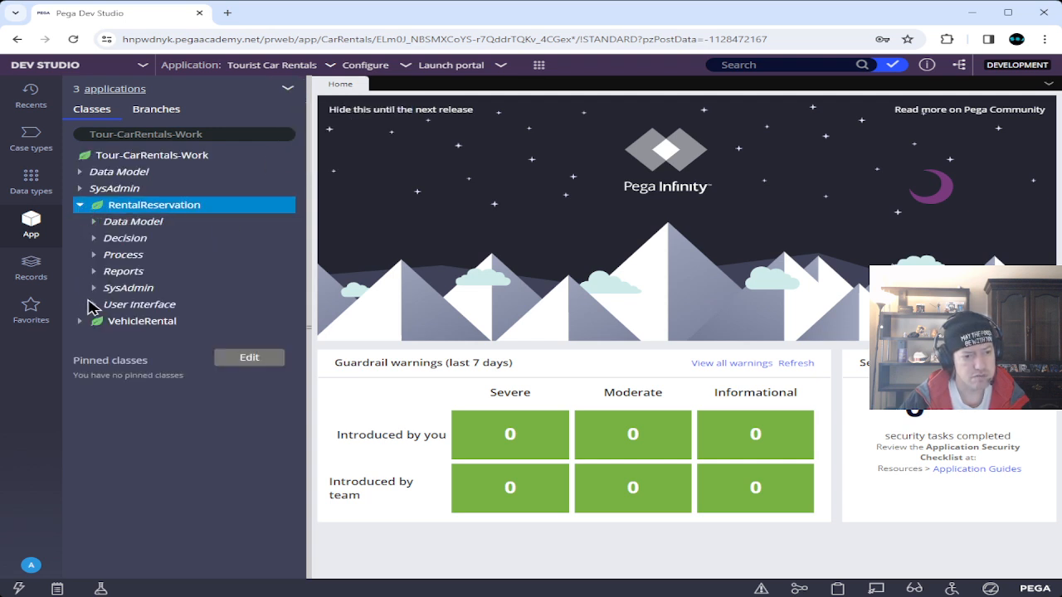
pyautogui.click(94, 305)
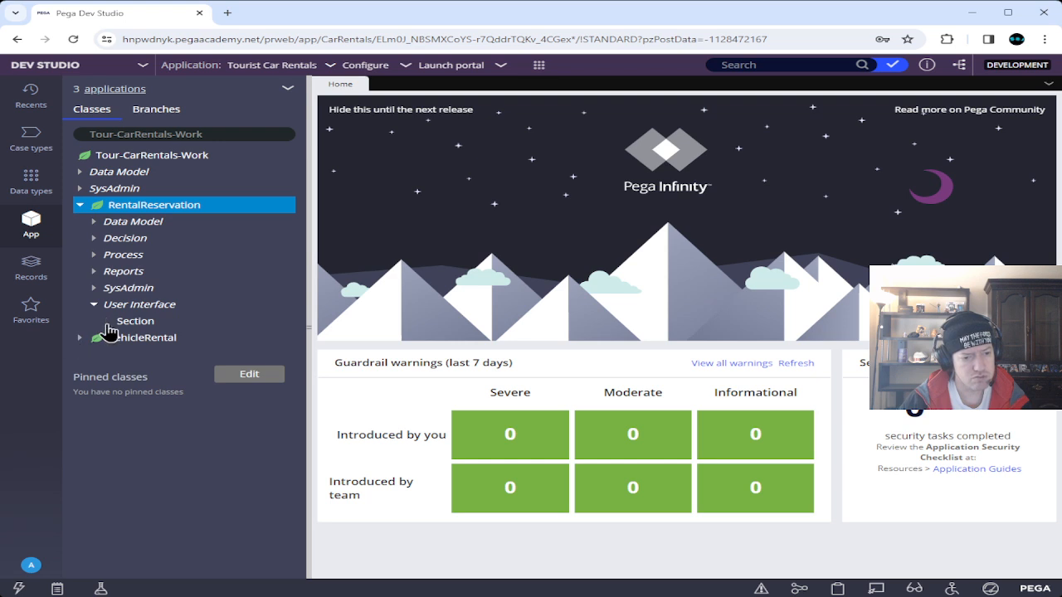
pyautogui.click(107, 322)
pyautogui.click(160, 365)
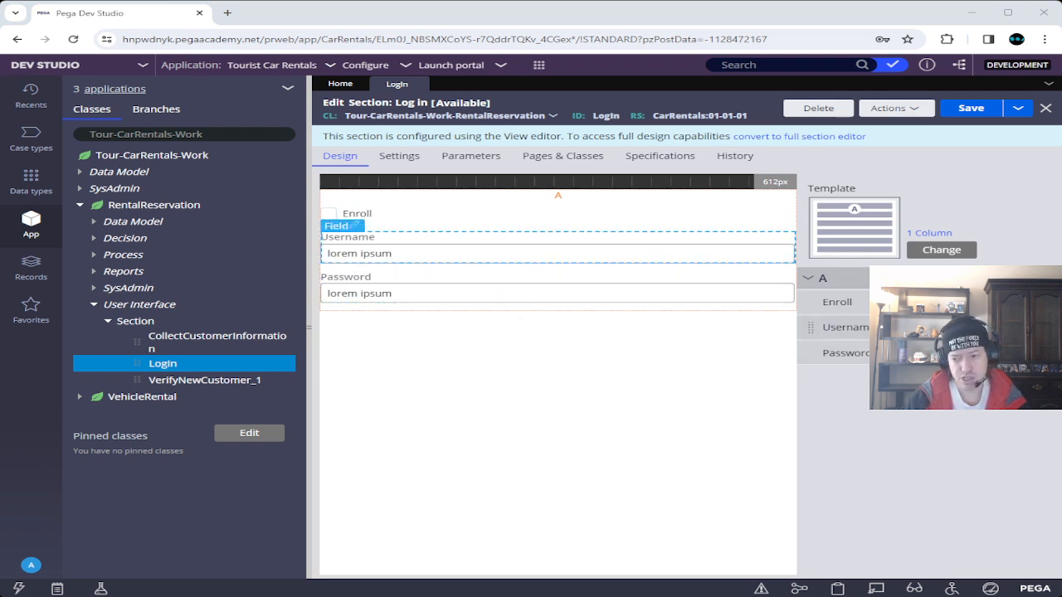
# Change the Login section's Password field to a masked password control.
pyautogui.doubleClick(842, 353)
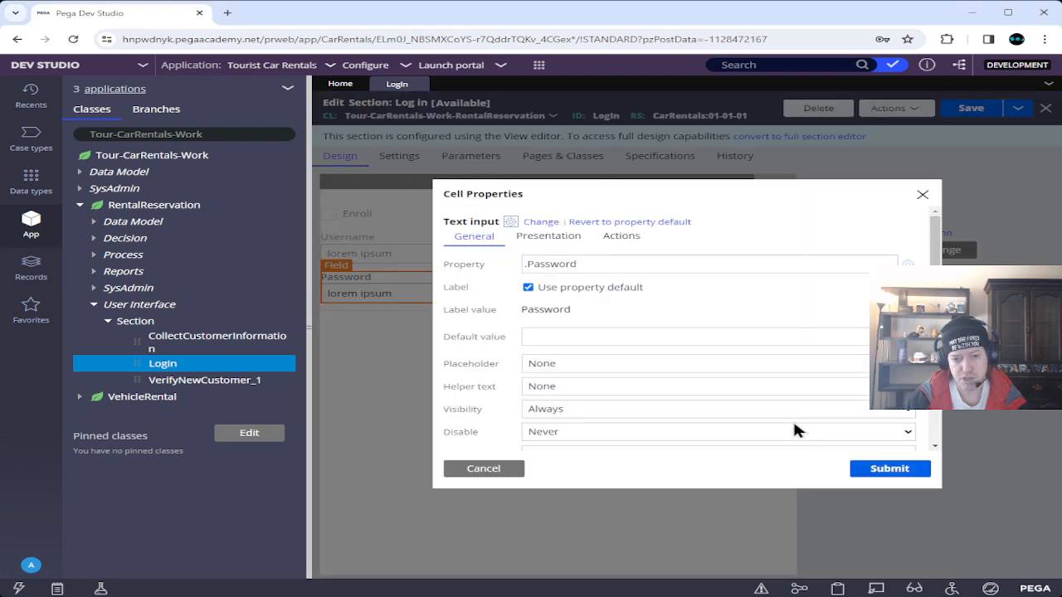
pyautogui.click(541, 221)
pyautogui.click(603, 437)
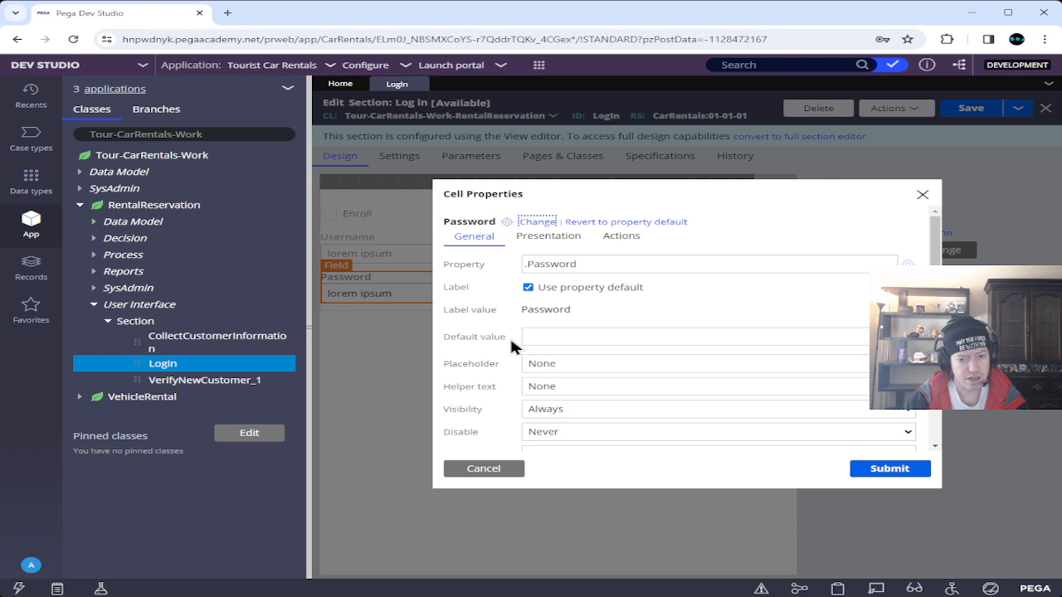
# Make Password visible only under the condition expression .Enroll=false, and submit.
pyautogui.click(574, 413)
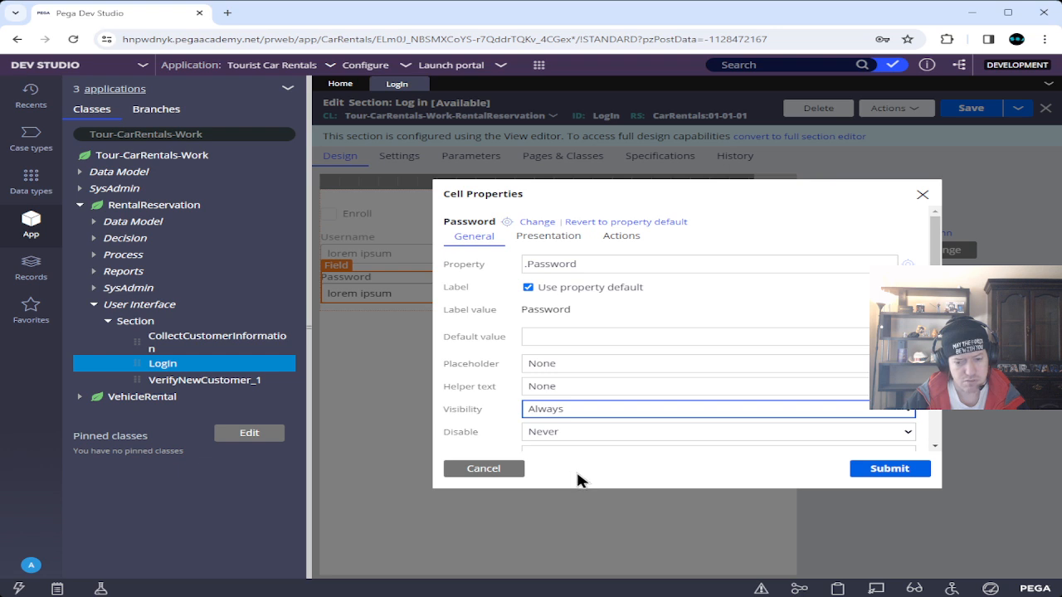
pyautogui.press('Down')
pyautogui.scroll(-1, 502, 396)
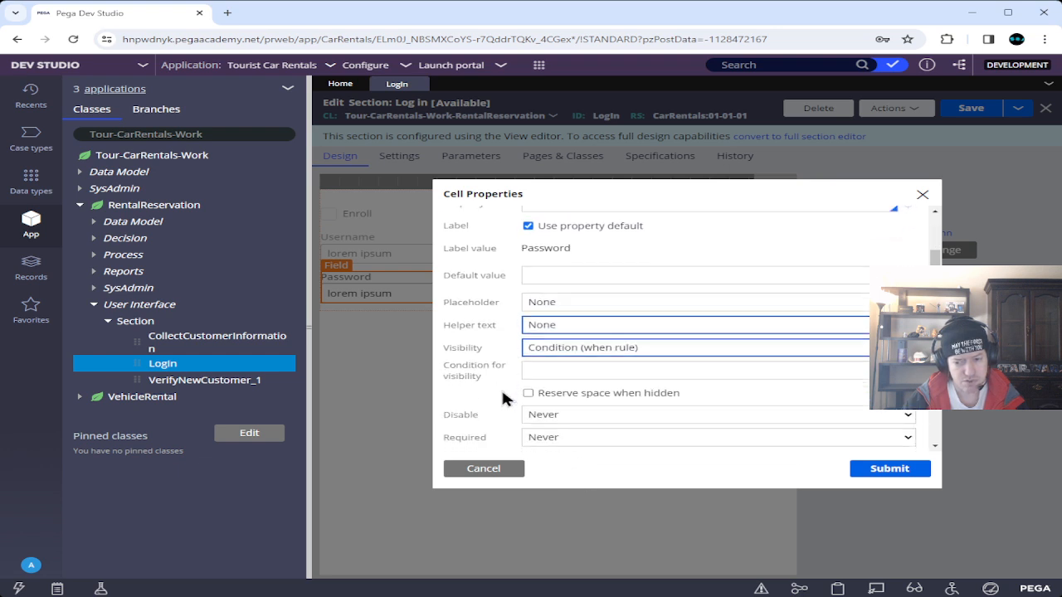
pyautogui.click(560, 371)
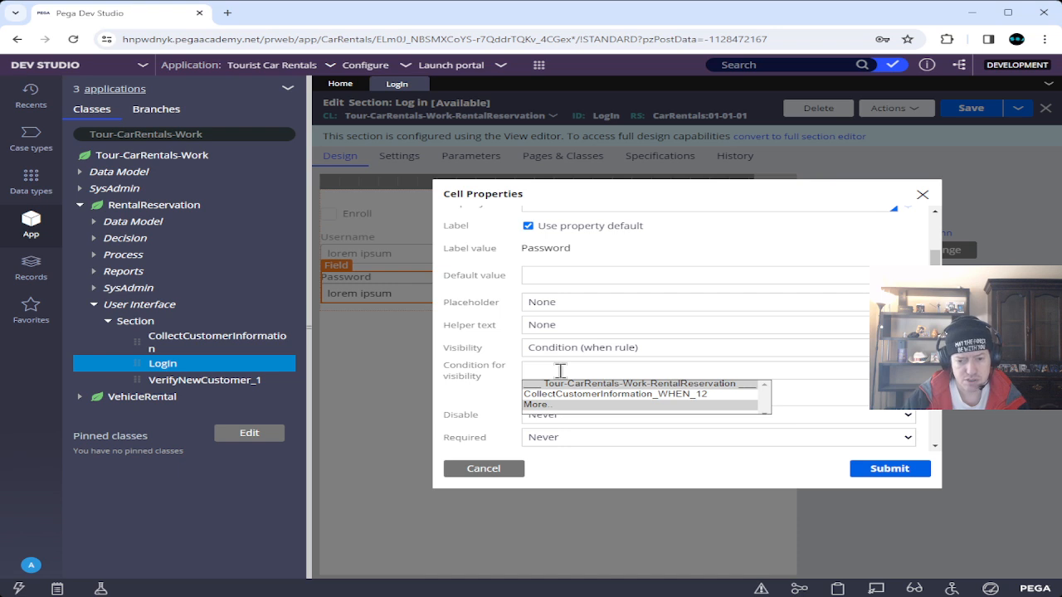
pyautogui.click(503, 346)
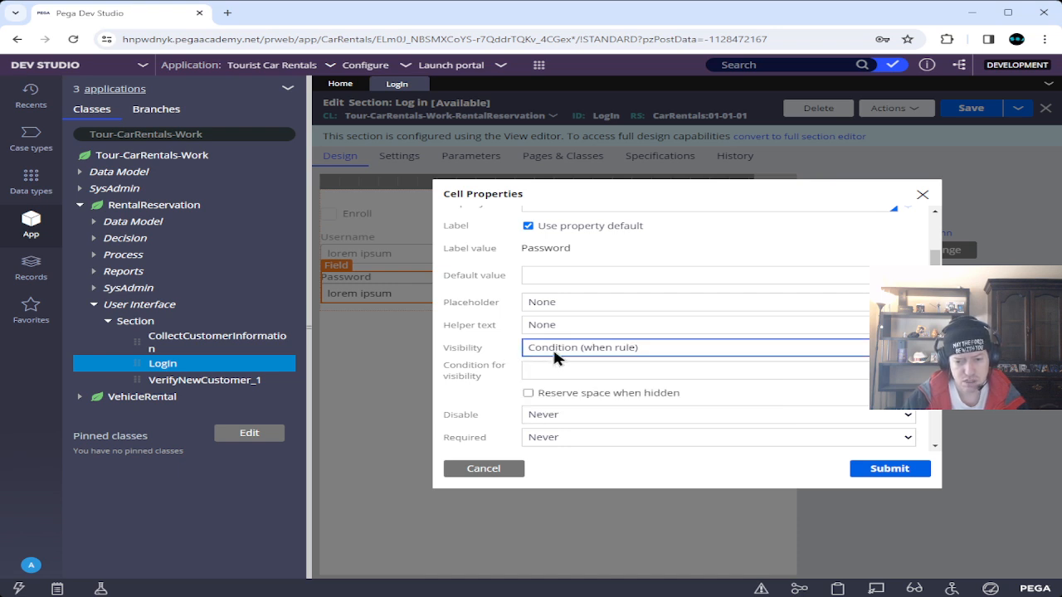
pyautogui.press('Down')
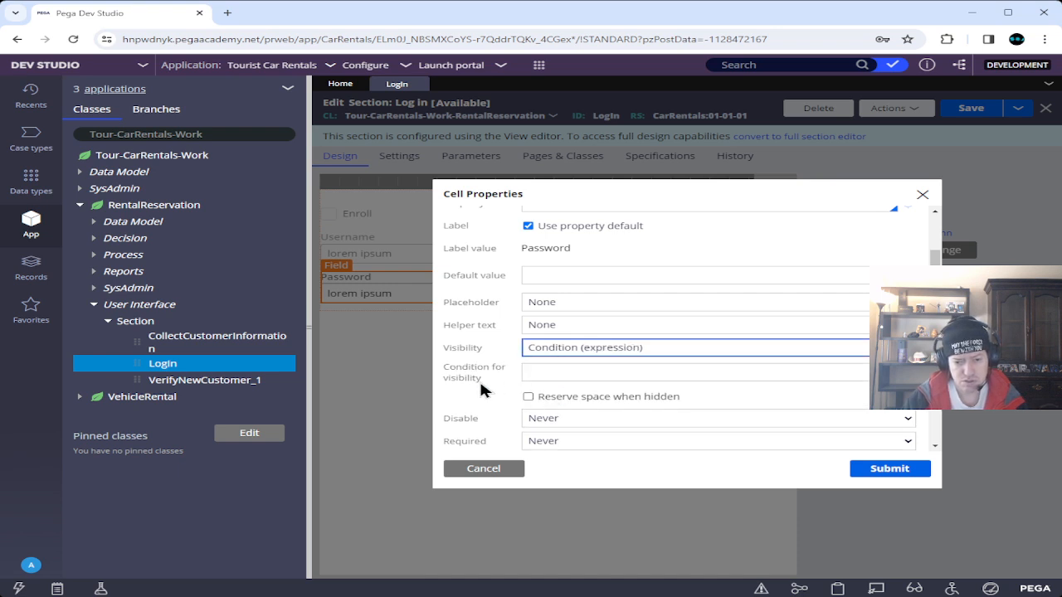
pyautogui.click(548, 374)
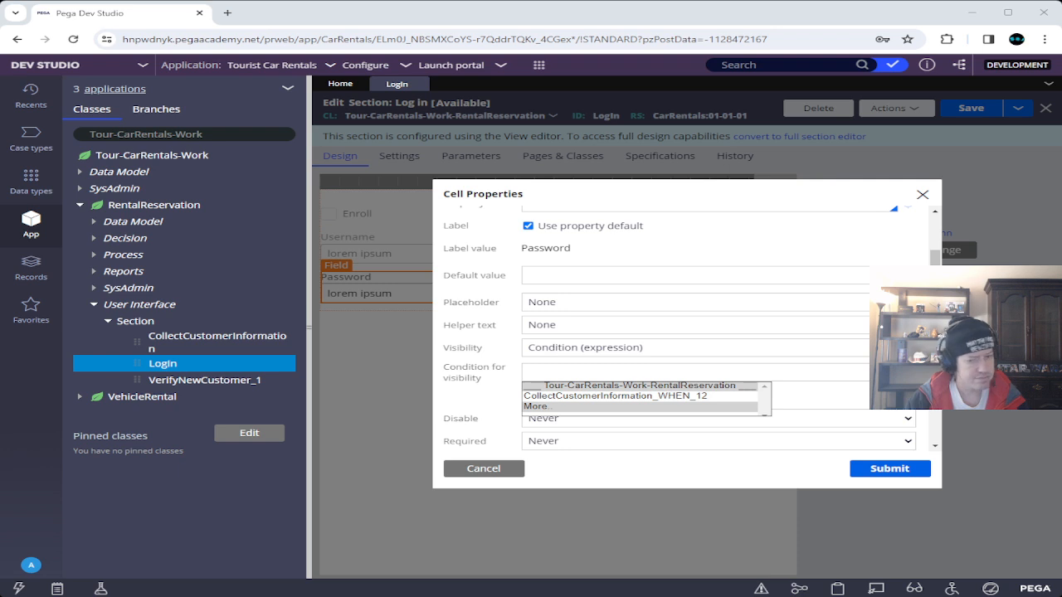
pyautogui.click(576, 365)
pyautogui.write('.En')
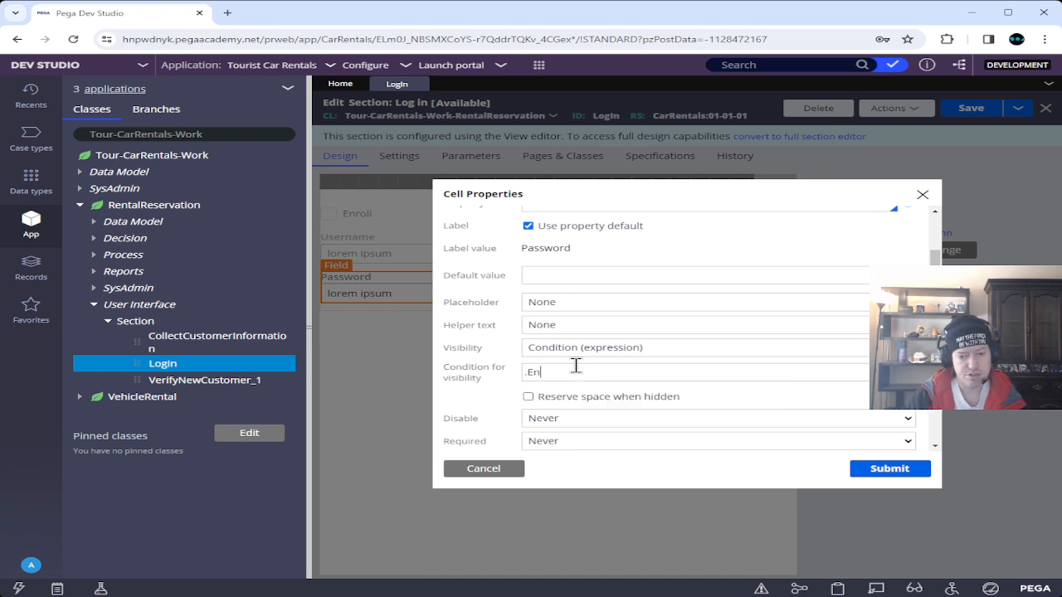
pyautogui.write('roll')
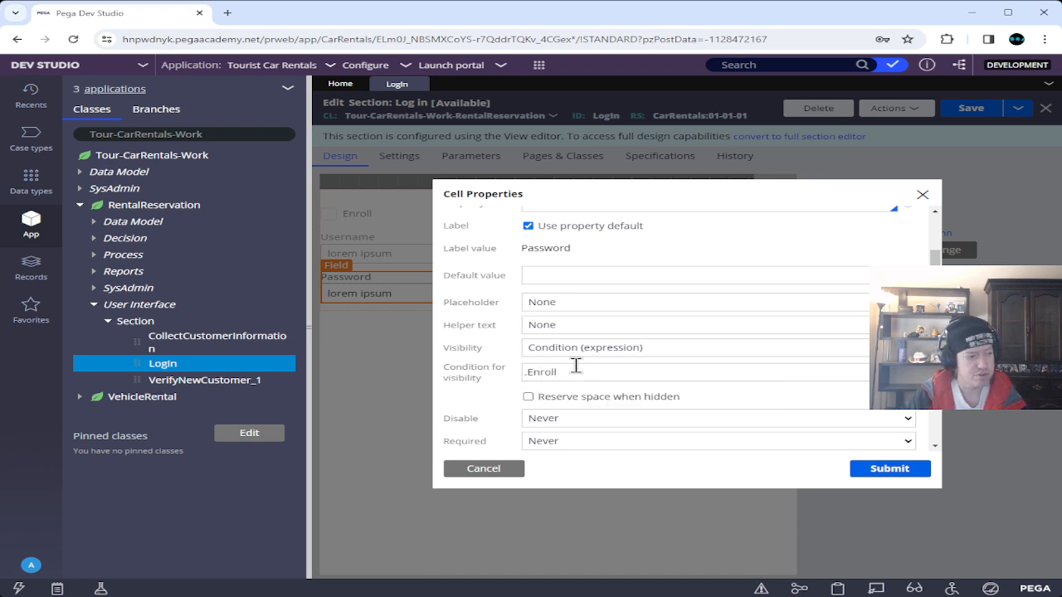
pyautogui.write('=false')
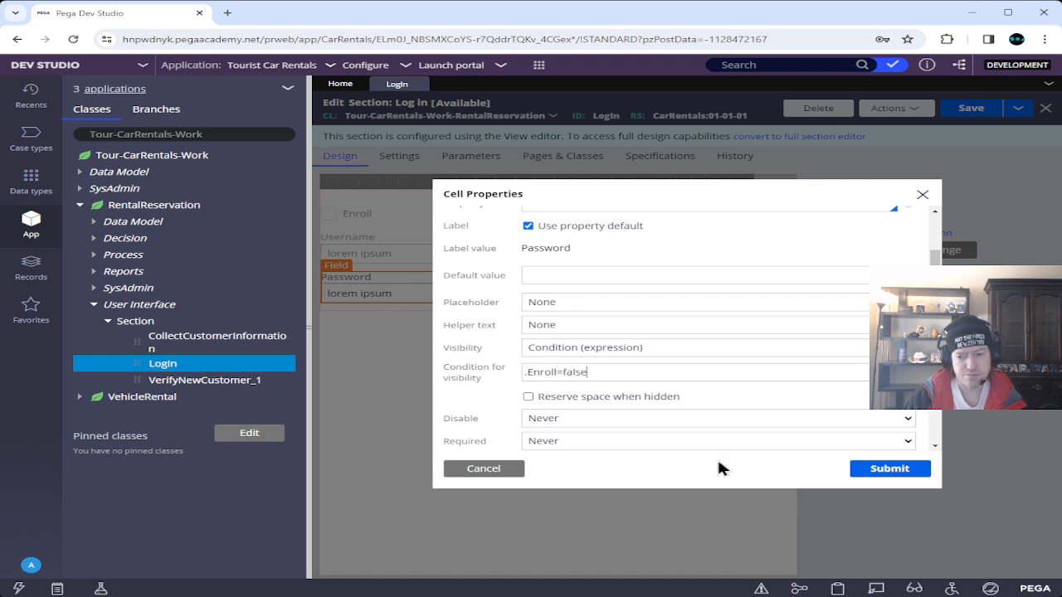
pyautogui.click(887, 469)
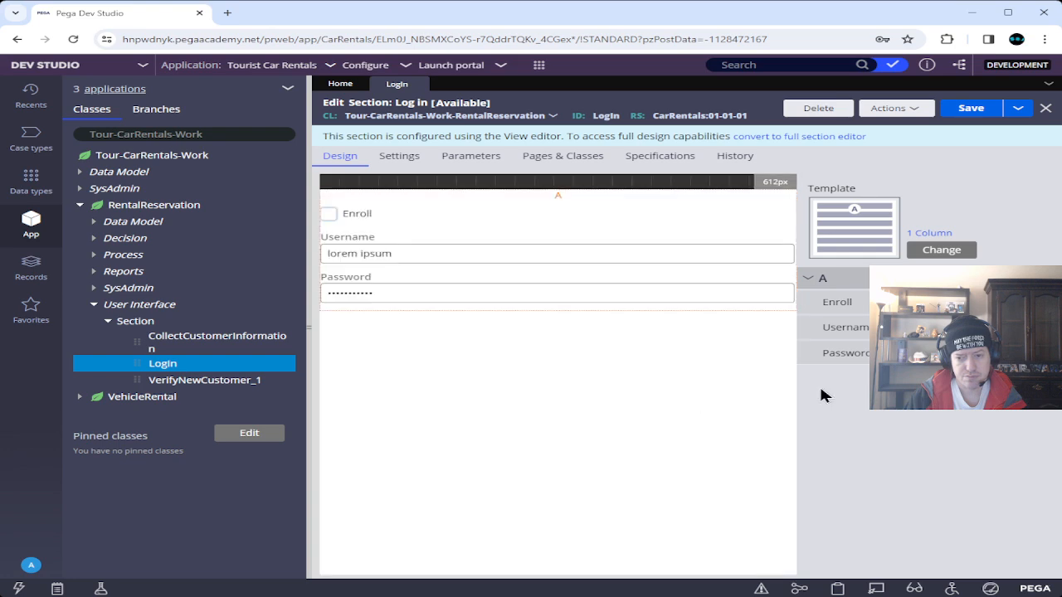
# Make the Username field visible only when .Enroll=false, with the condition run on the client.
pyautogui.click(1031, 327)
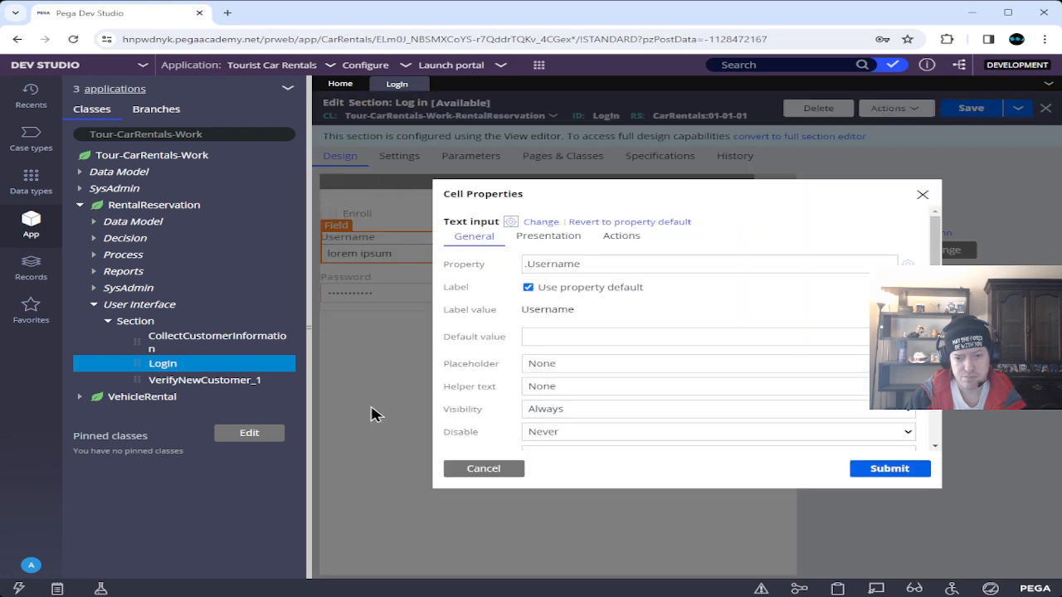
pyautogui.click(579, 467)
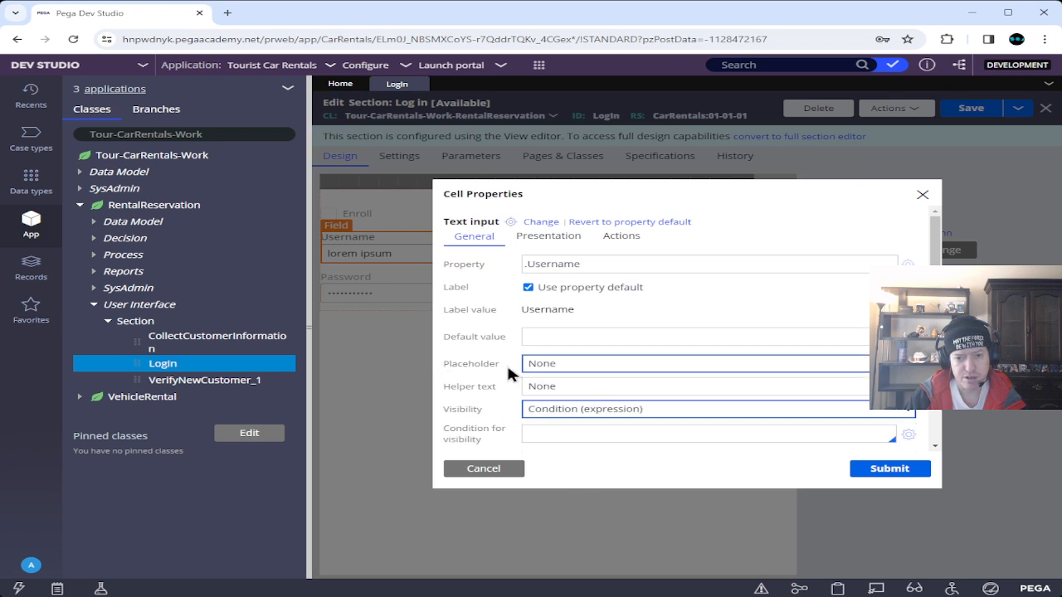
pyautogui.scroll(-1, 506, 365)
pyautogui.click(581, 373)
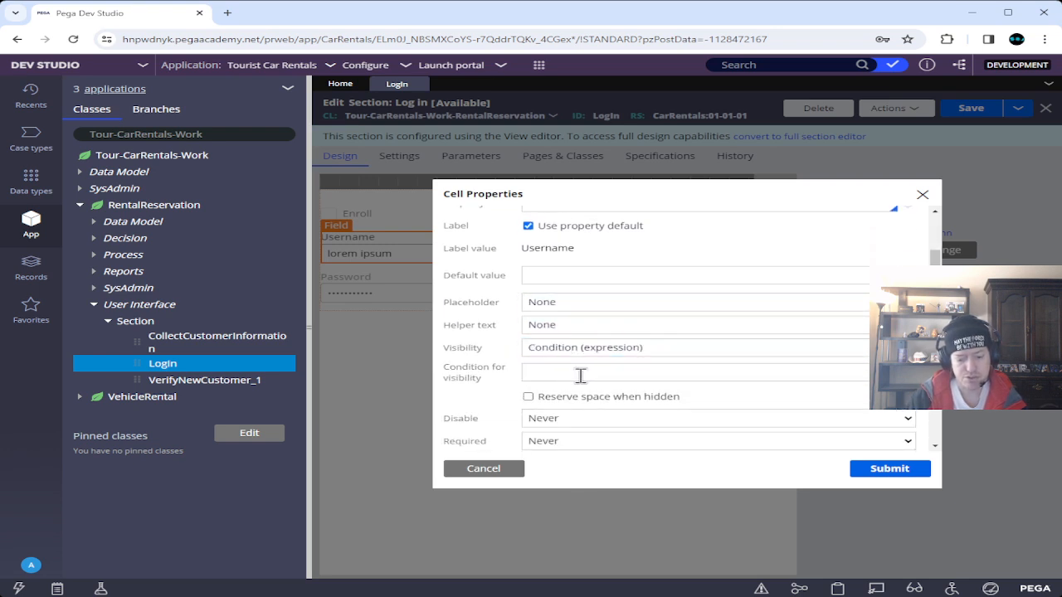
pyautogui.write('.E')
pyautogui.press('Return')
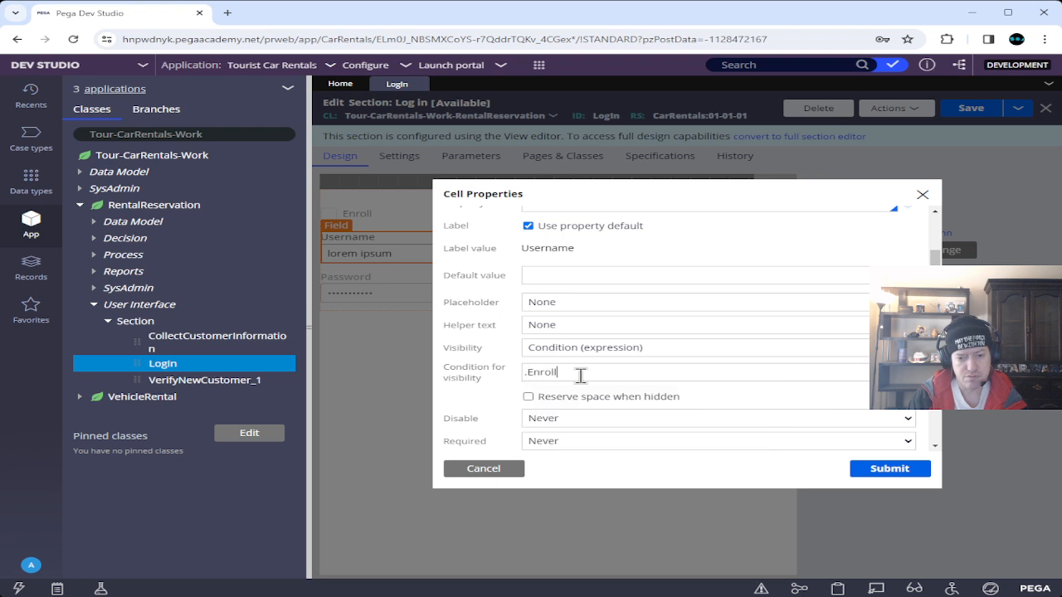
pyautogui.write('=false')
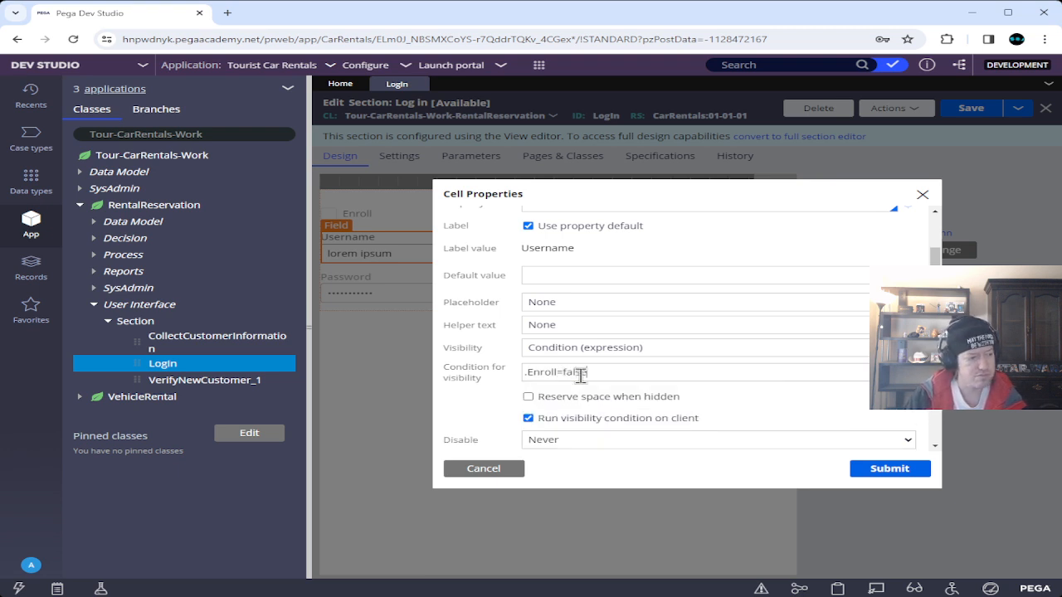
pyautogui.click(878, 470)
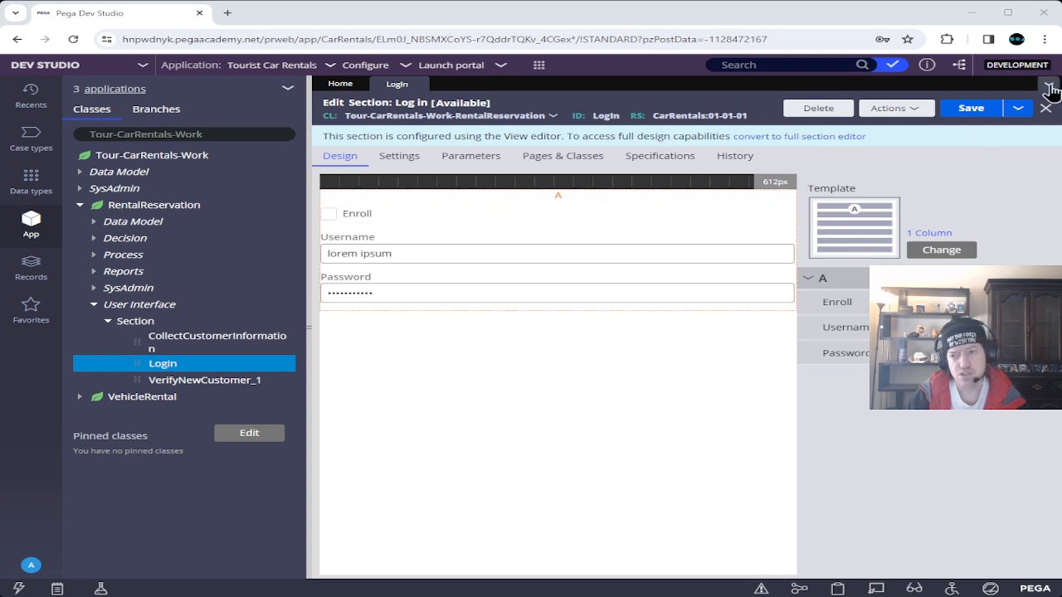
# Save and close the Login section, then create a new Rental Reservation case.
pyautogui.click(967, 114)
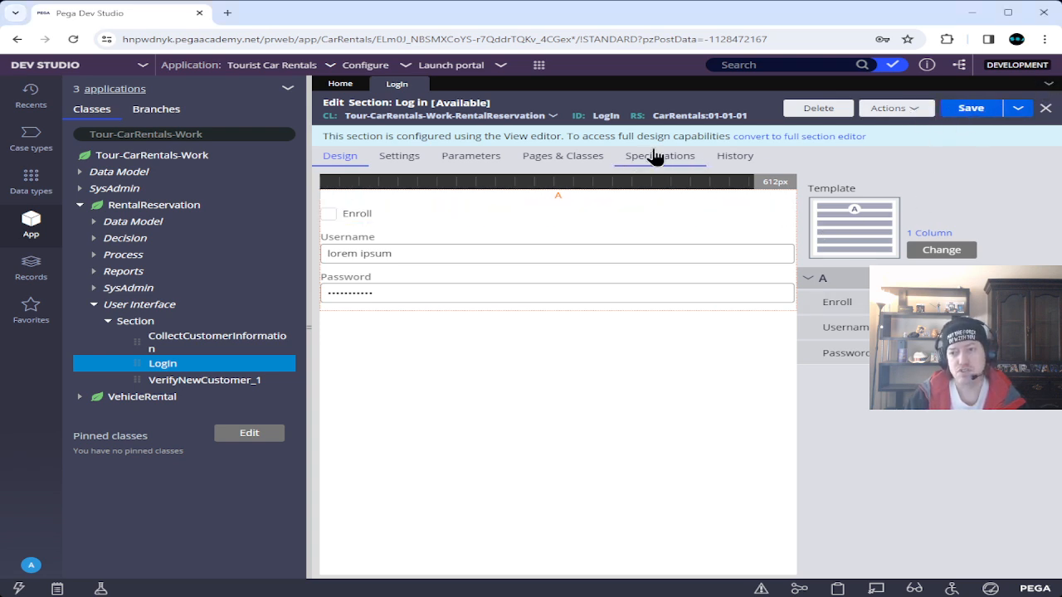
pyautogui.click(421, 84)
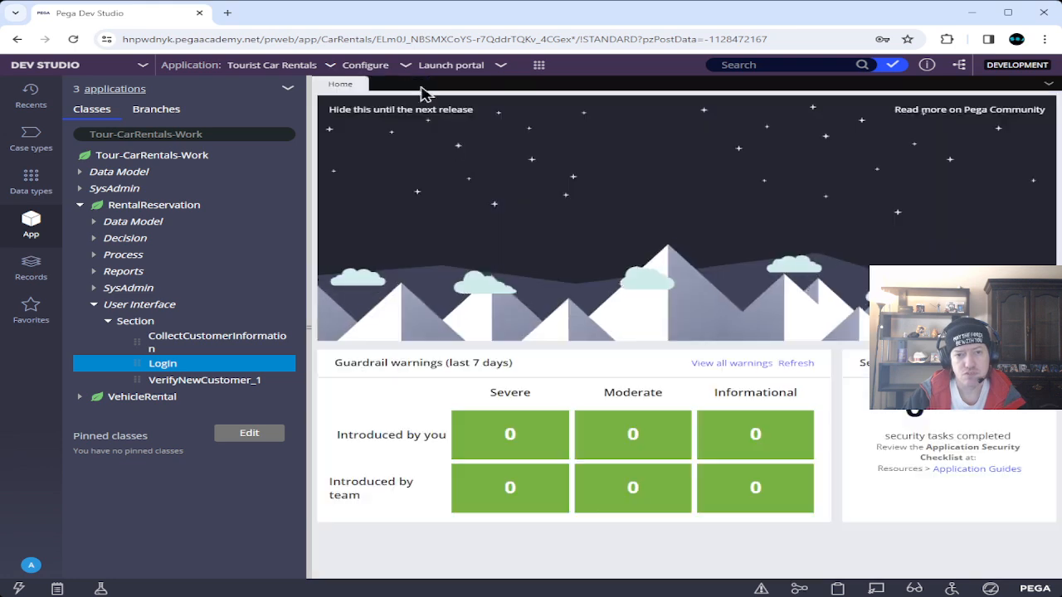
pyautogui.click(537, 67)
pyautogui.moveTo(572, 76)
pyautogui.click(744, 79)
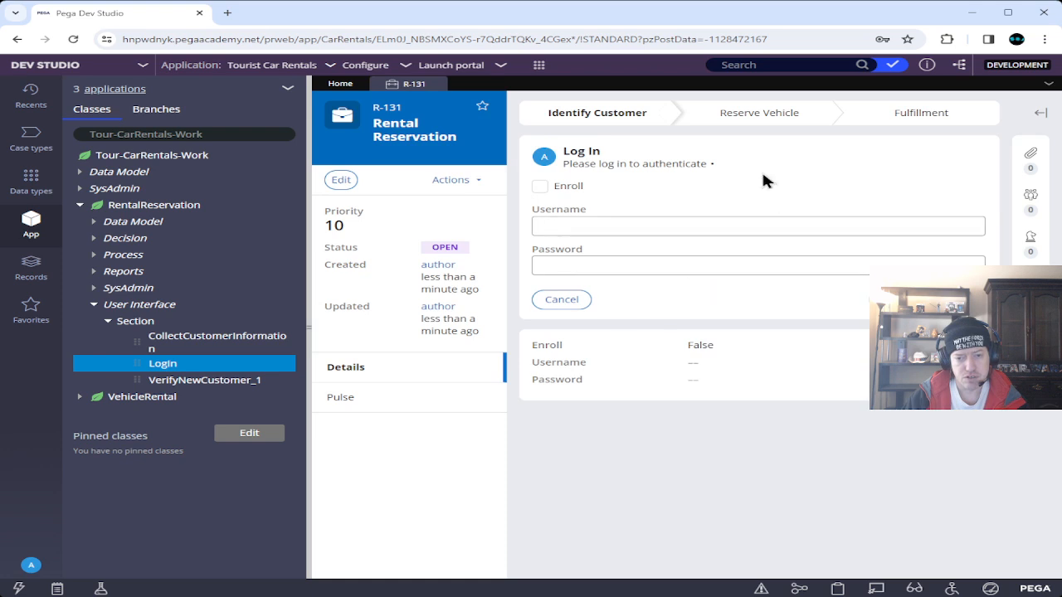
# Toggle Enroll to confirm the login fields hide, then submit a test username and password.
pyautogui.click(540, 189)
pyautogui.click(540, 186)
pyautogui.click(651, 220)
pyautogui.write('blah')
pyautogui.click(692, 272)
pyautogui.write('blah')
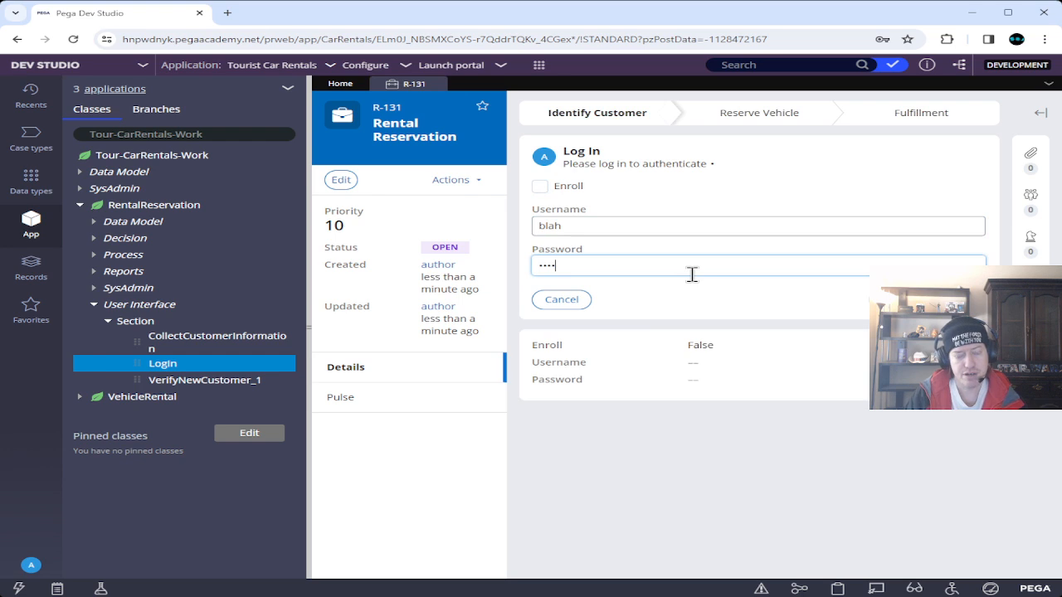
pyautogui.write('blah')
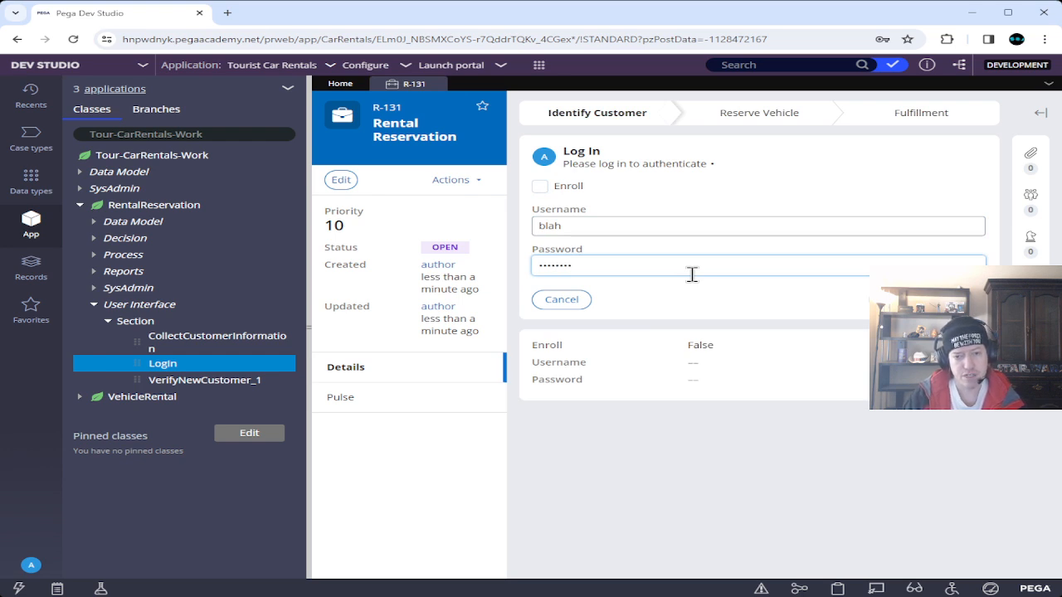
pyautogui.press('Return')
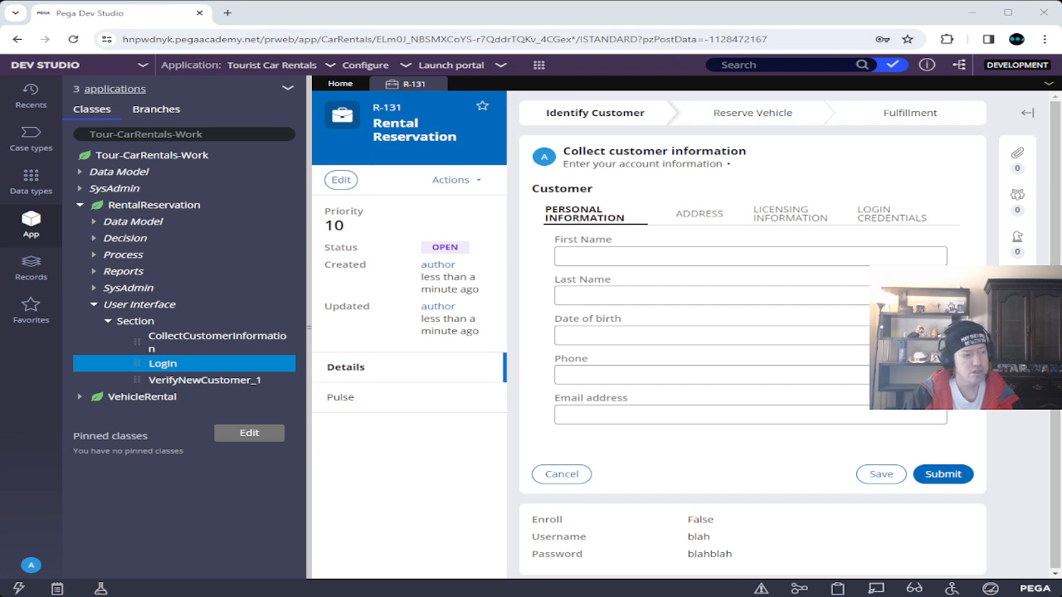
pyautogui.hotkey('alt', 'Tab')
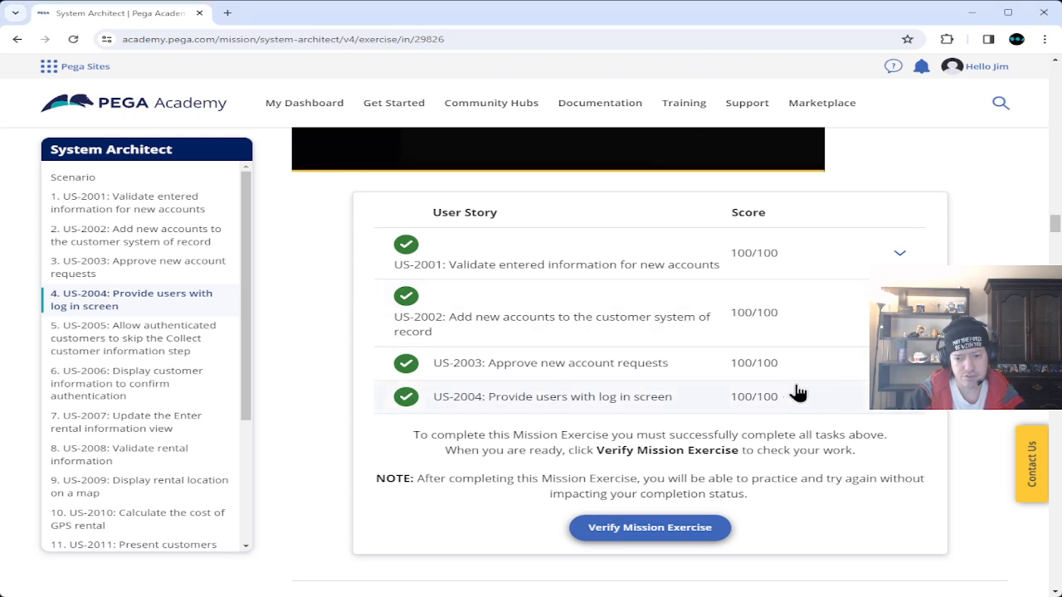
# Check the US-2004 score details in the Academy table, then return to case R-131.
pyautogui.click(858, 383)
pyautogui.scroll(-3, 831, 367)
pyautogui.scroll(2, 830, 367)
pyautogui.click(402, 279)
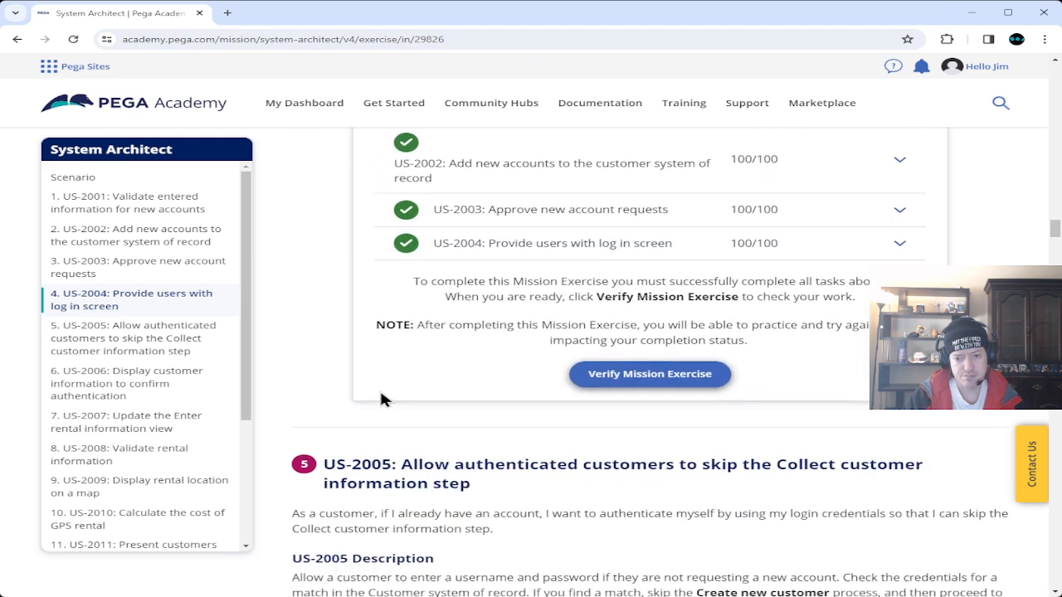
pyautogui.scroll(-1, 398, 402)
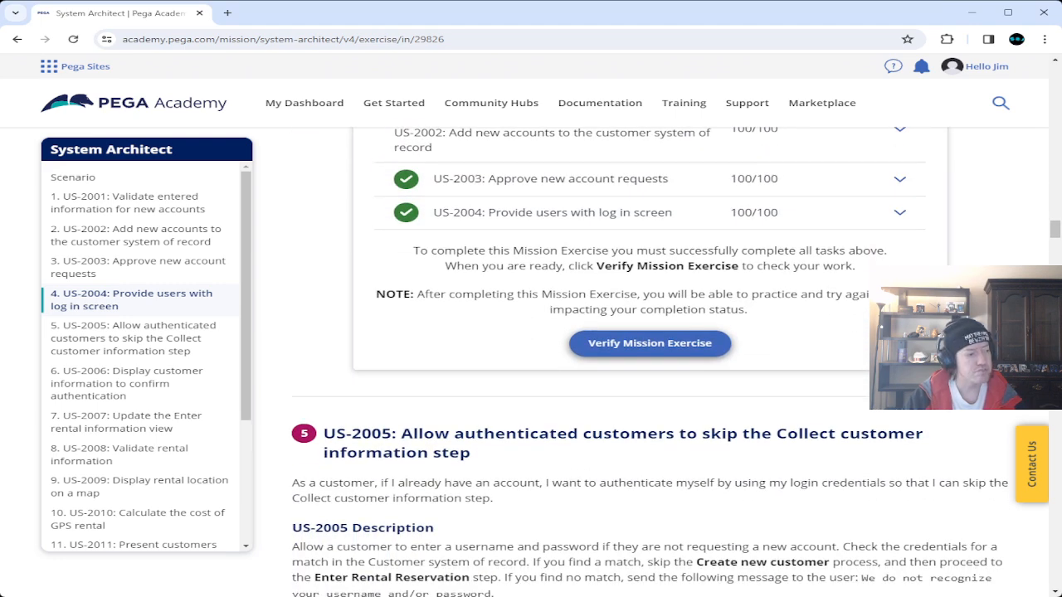
pyautogui.hotkey('alt', 'Tab')
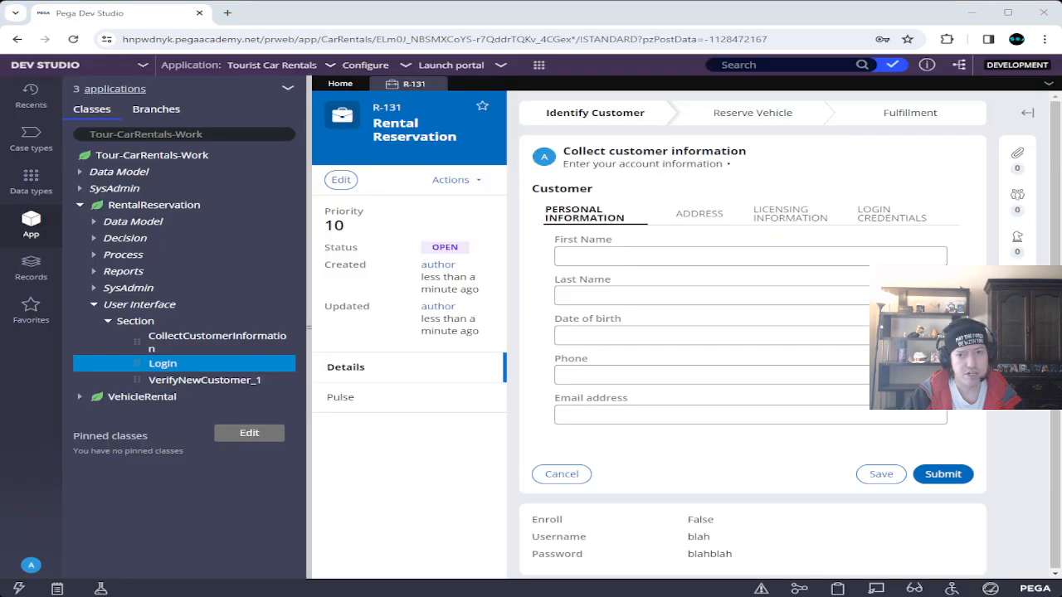
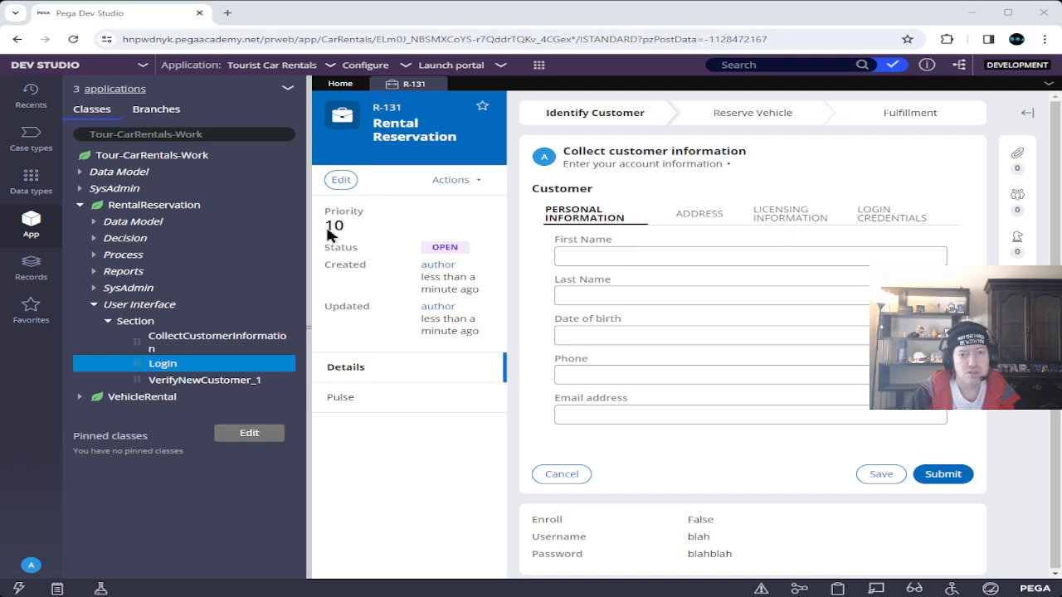
# Close test case R-131 and open the Rental Reservation case type from Case types.
pyautogui.click(437, 88)
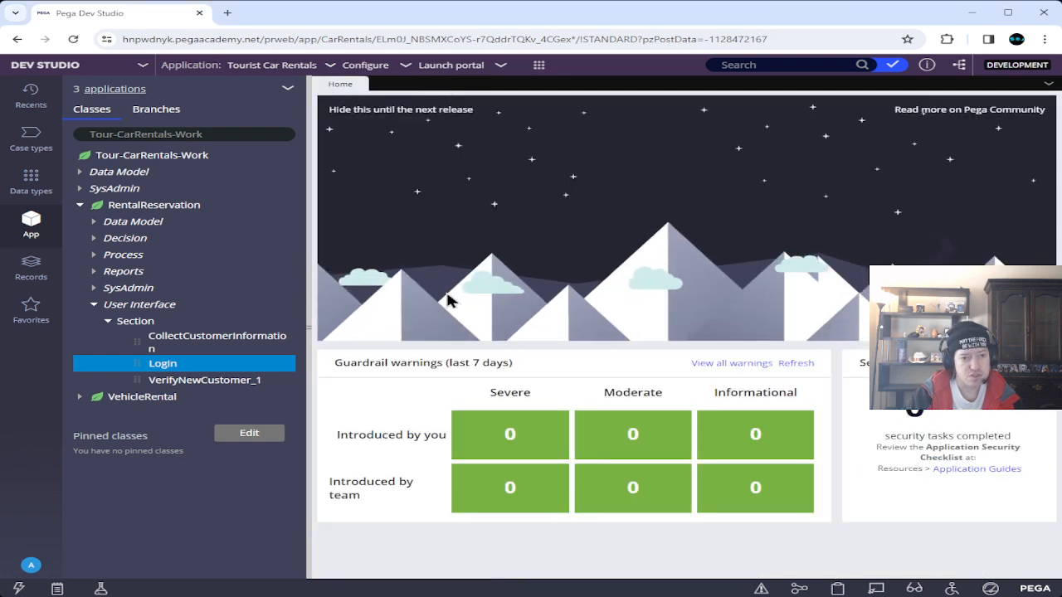
pyautogui.click(31, 138)
pyautogui.click(108, 127)
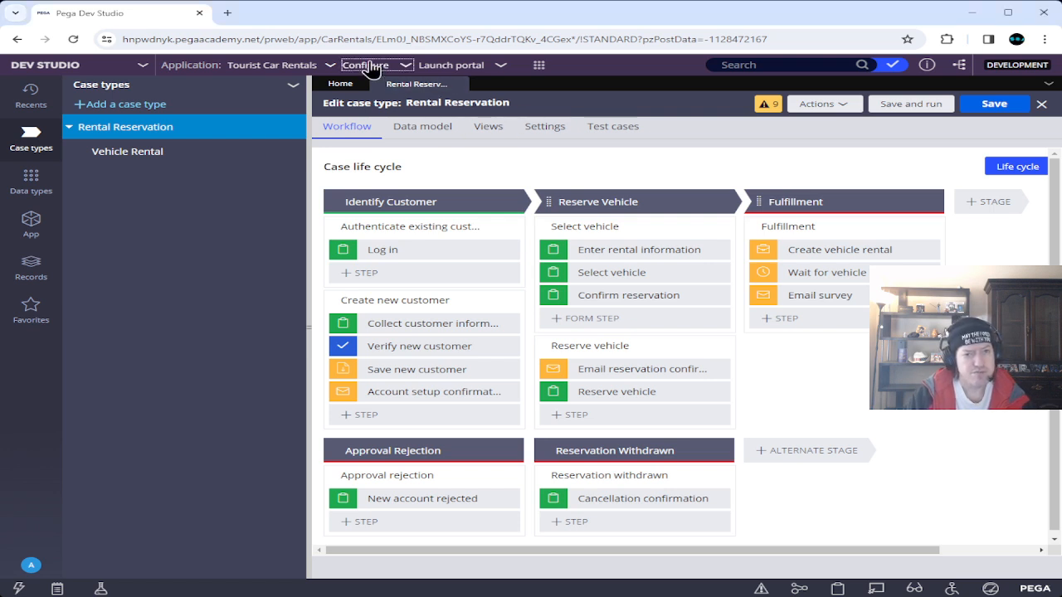
# Look through the options in the Configure menu.
pyautogui.click(404, 65)
pyautogui.moveTo(375, 93)
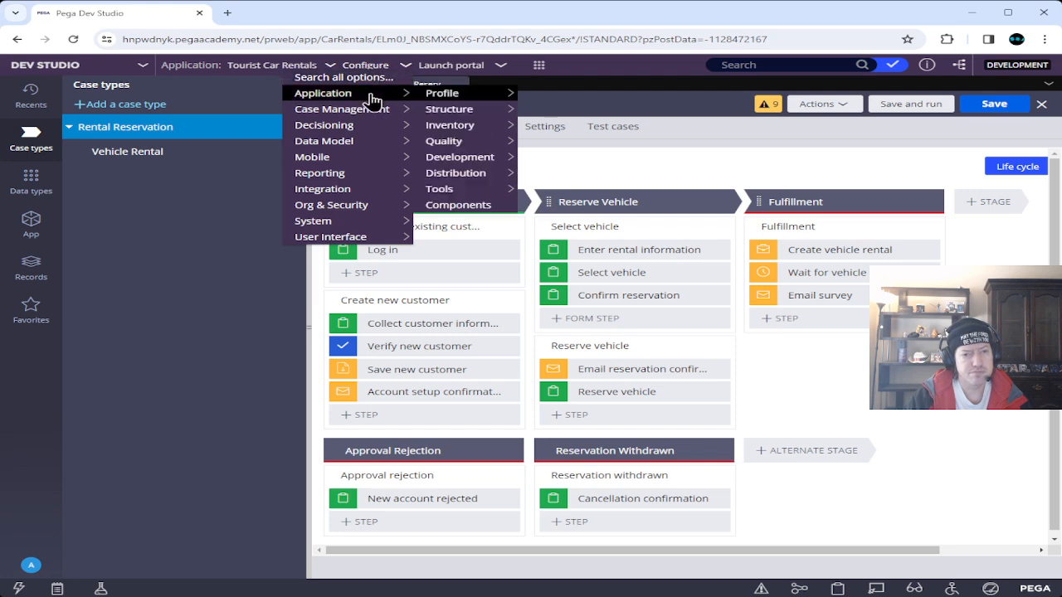
pyautogui.moveTo(380, 111)
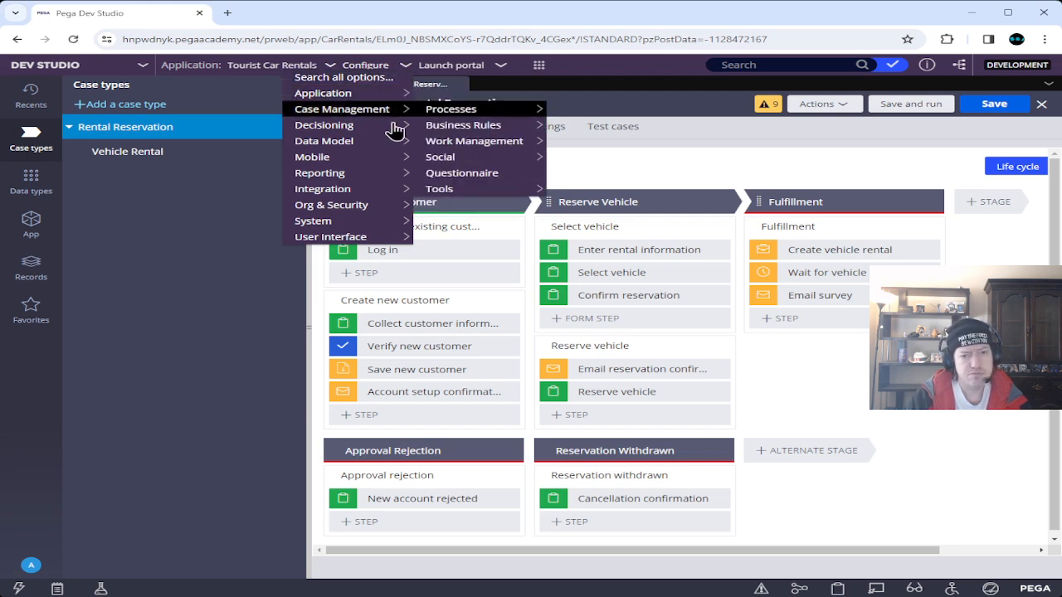
pyautogui.moveTo(375, 132)
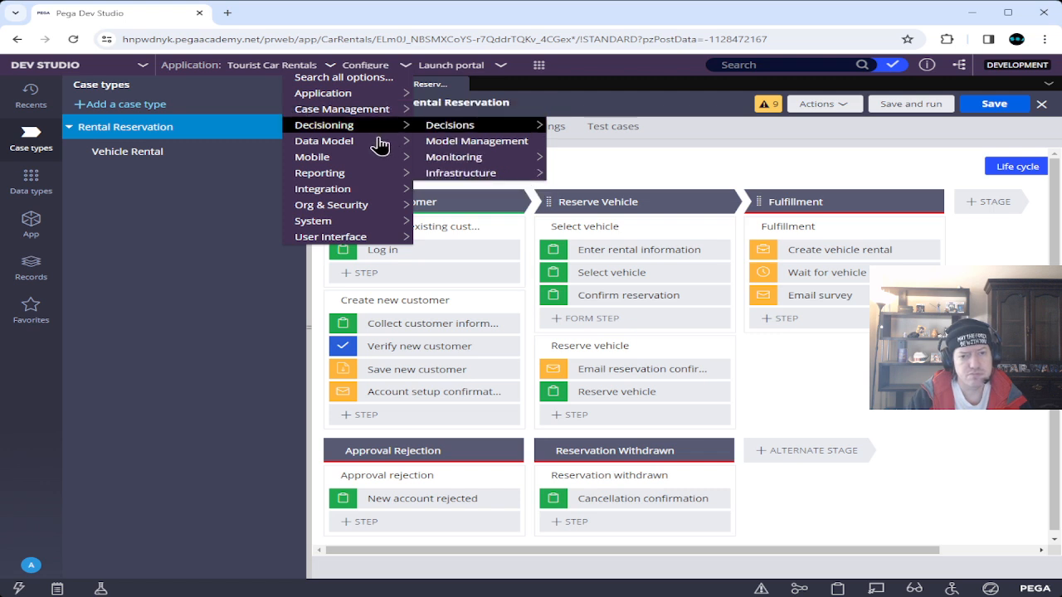
pyautogui.moveTo(332, 147)
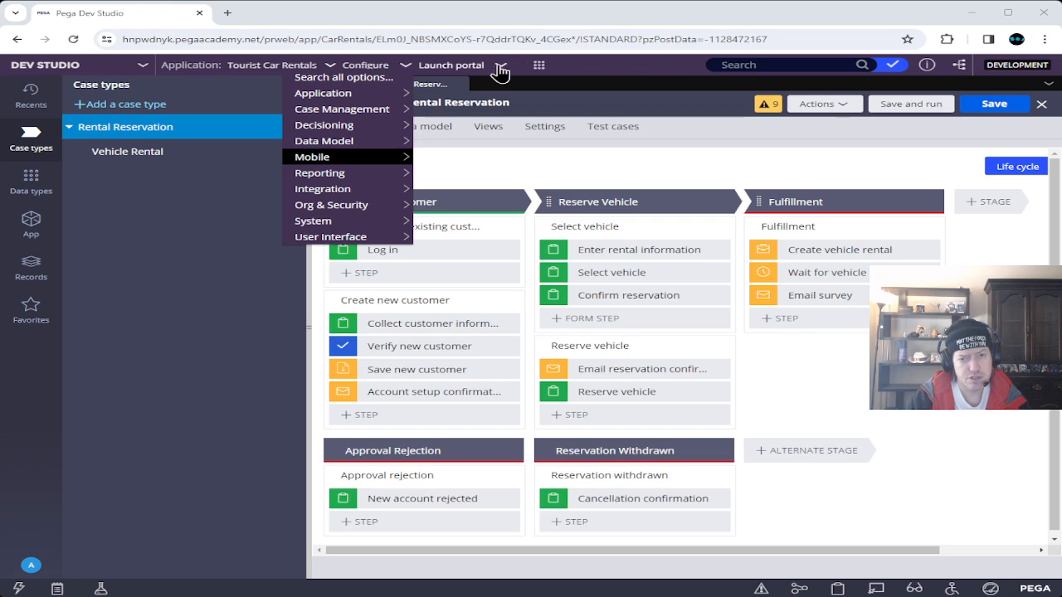
# Start a new record through Create > Data Model > Data Page.
pyautogui.click(540, 66)
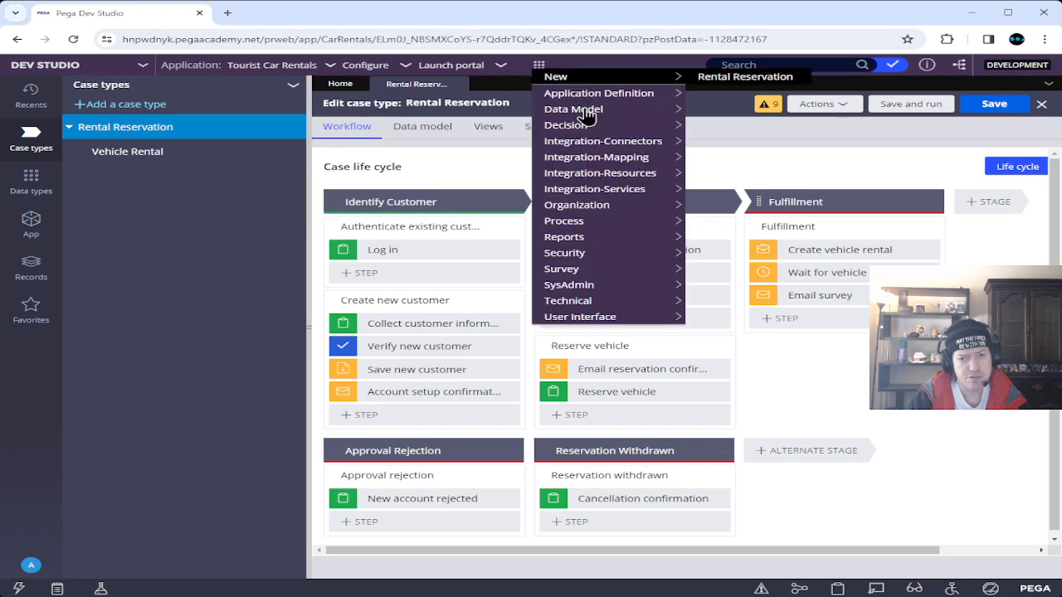
pyautogui.moveTo(590, 113)
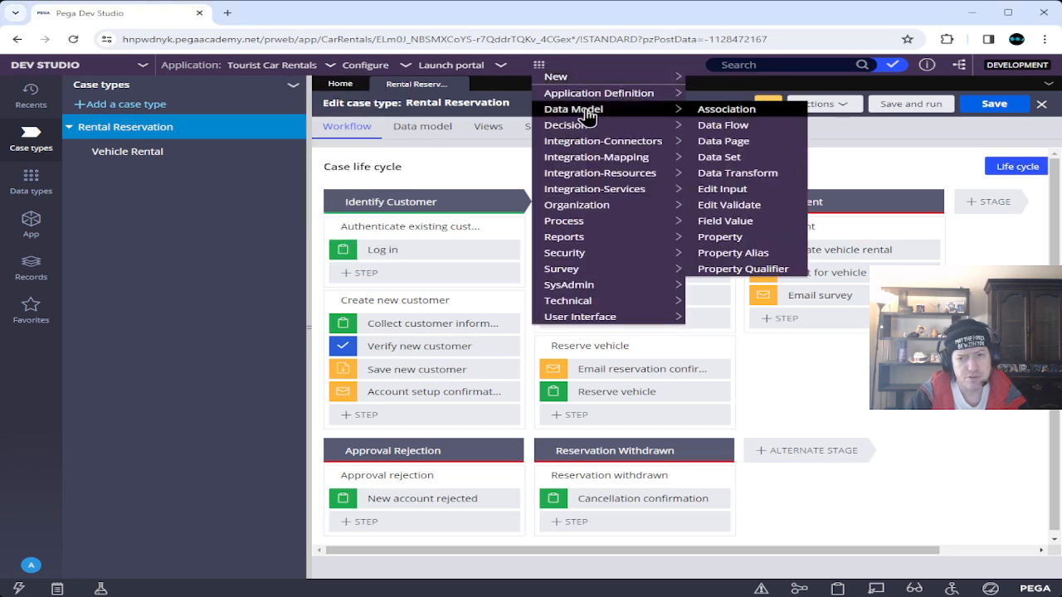
pyautogui.click(722, 142)
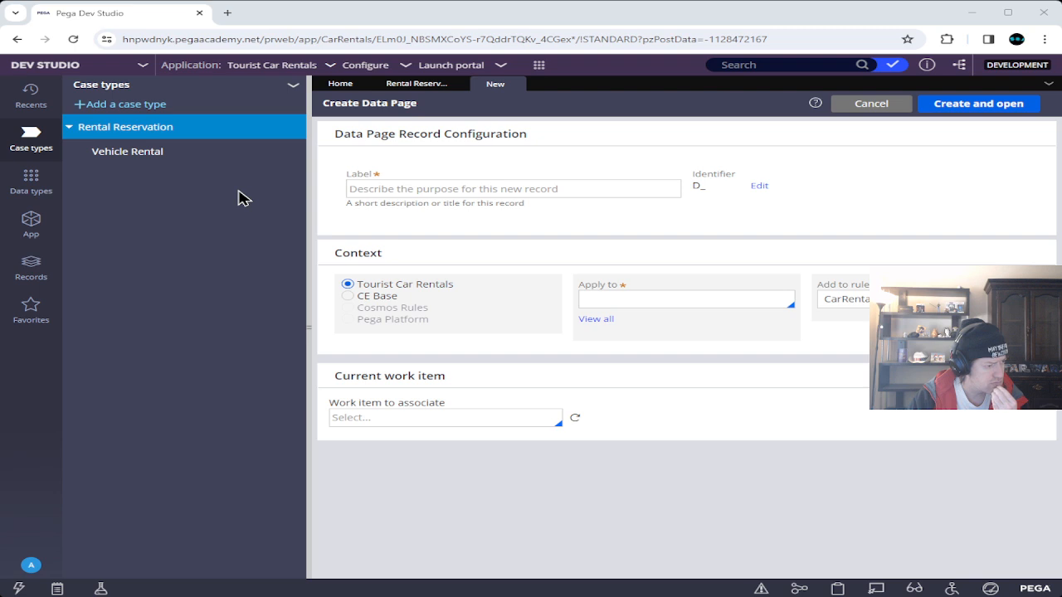
# Label the new data page CustomerCredentialLookup.
pyautogui.click(454, 187)
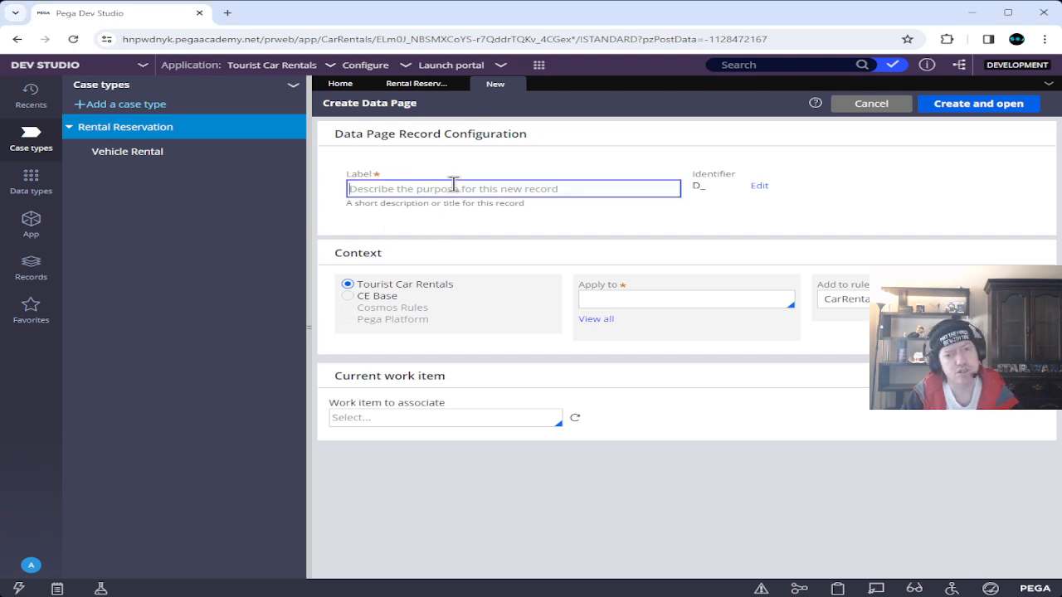
pyautogui.write('Customer')
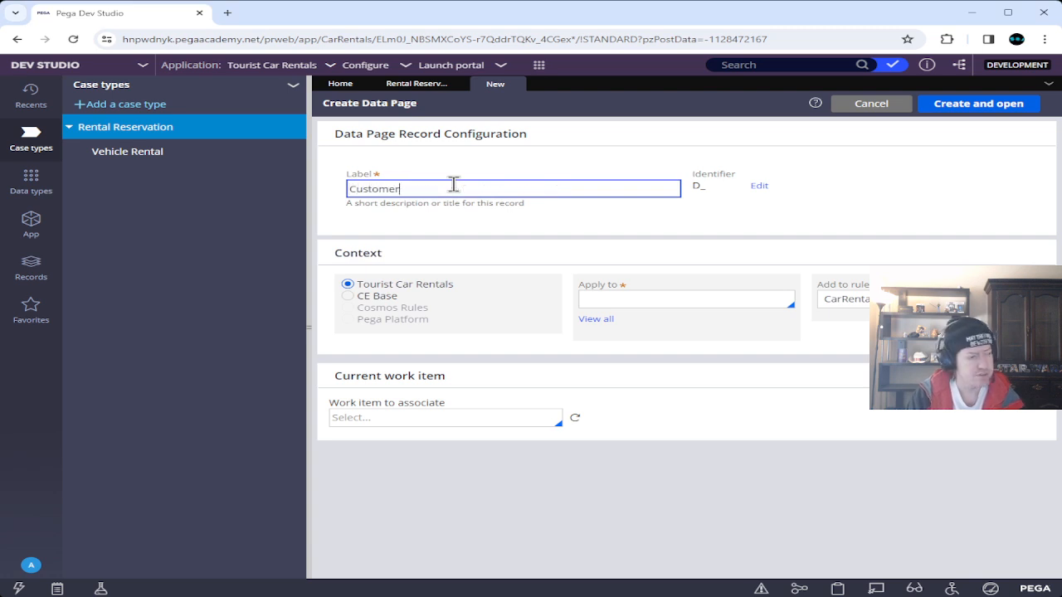
pyautogui.write('Credi')
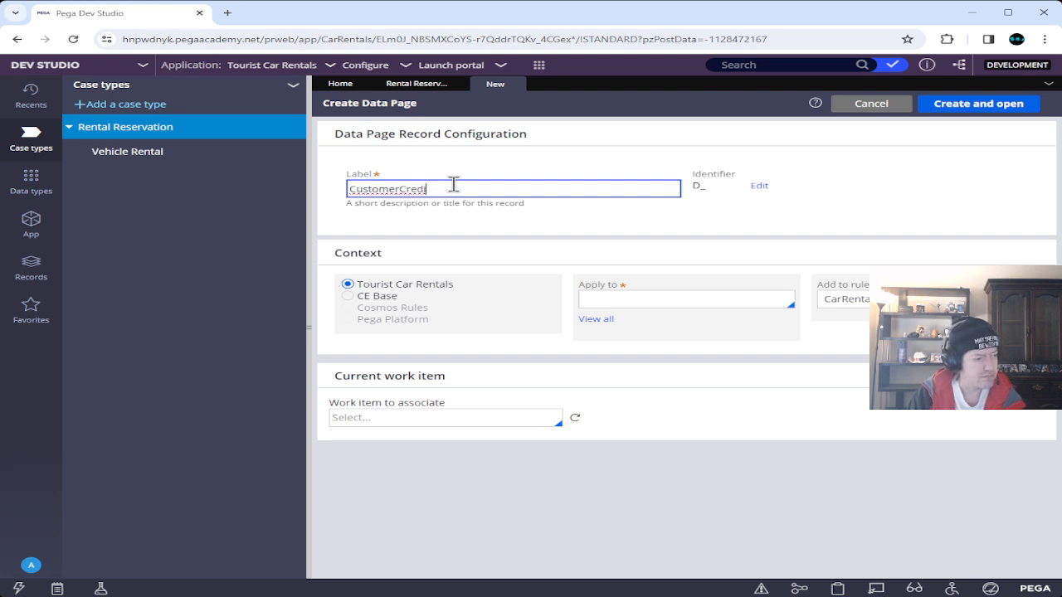
pyautogui.press('BackSpace')
pyautogui.write('ential')
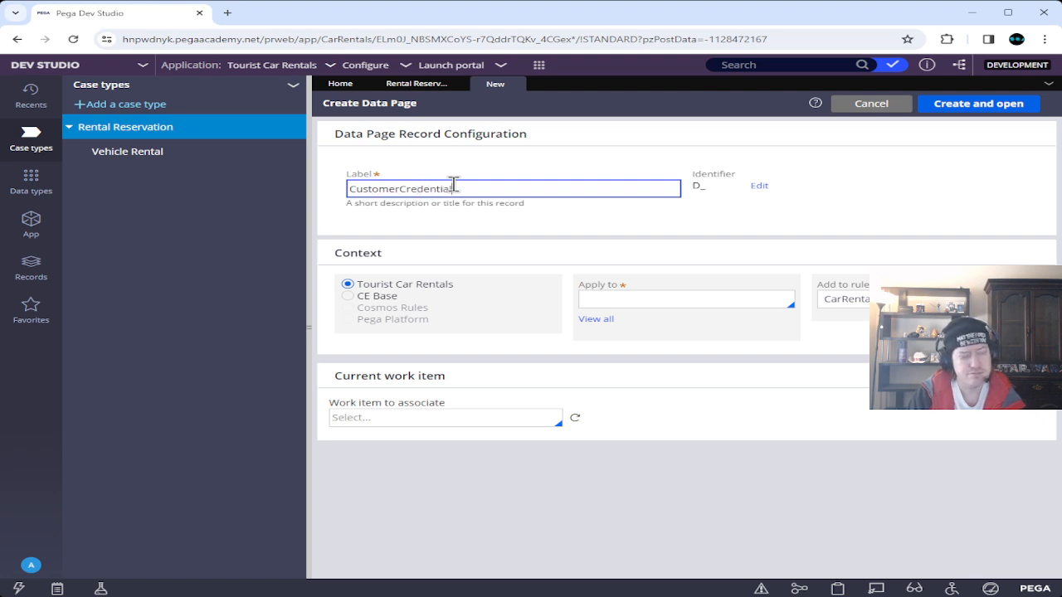
pyautogui.write('Loopu')
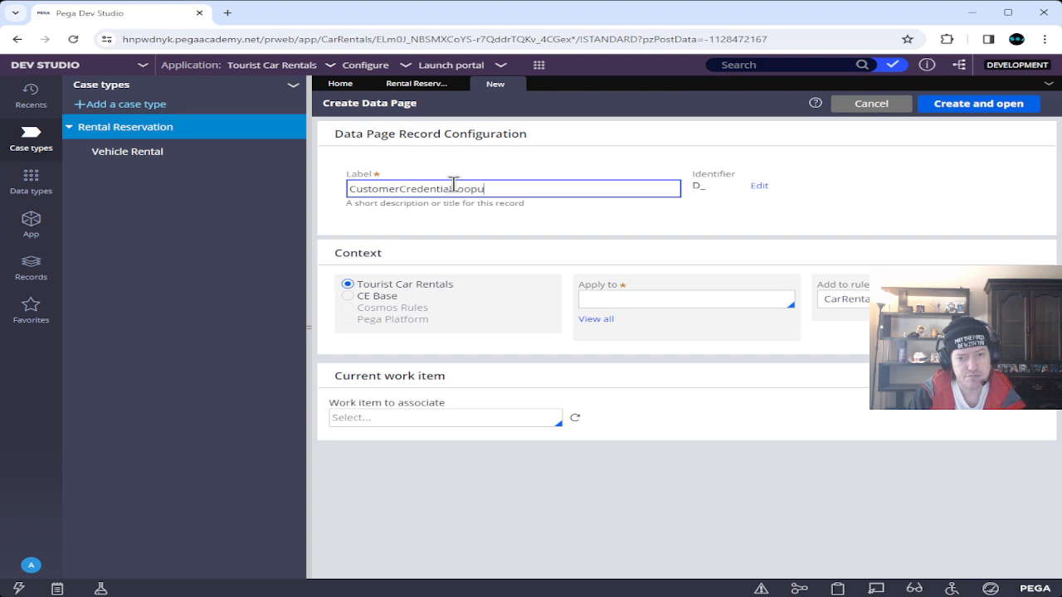
pyautogui.press('BackSpace')
pyautogui.write('kup')
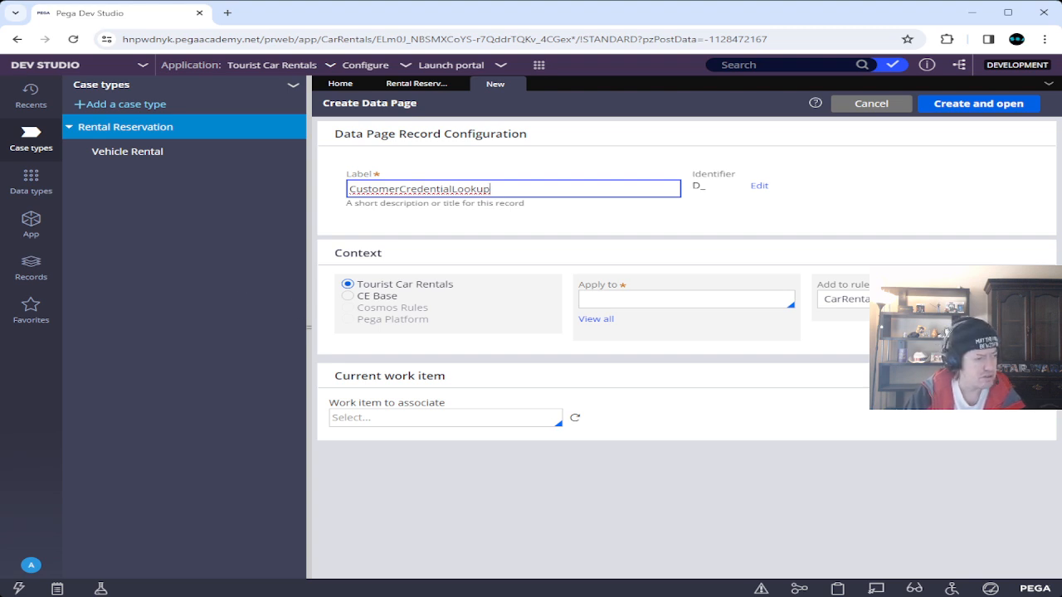
pyautogui.press('Tab')
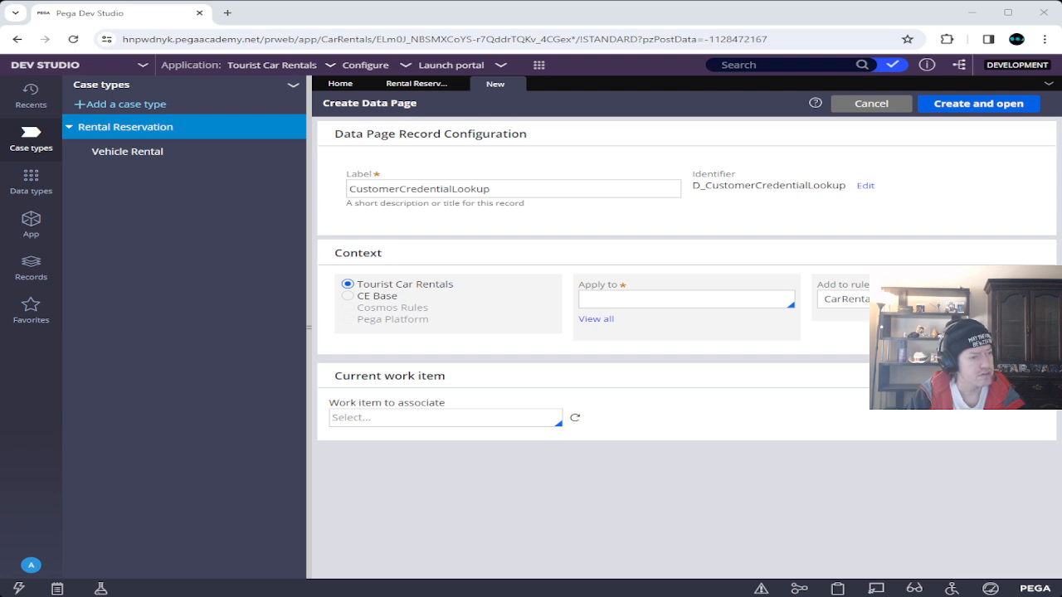
# Apply the data page to Tour-CarRentals-Data-RentalCustomer, then create and open it.
pyautogui.click(581, 299)
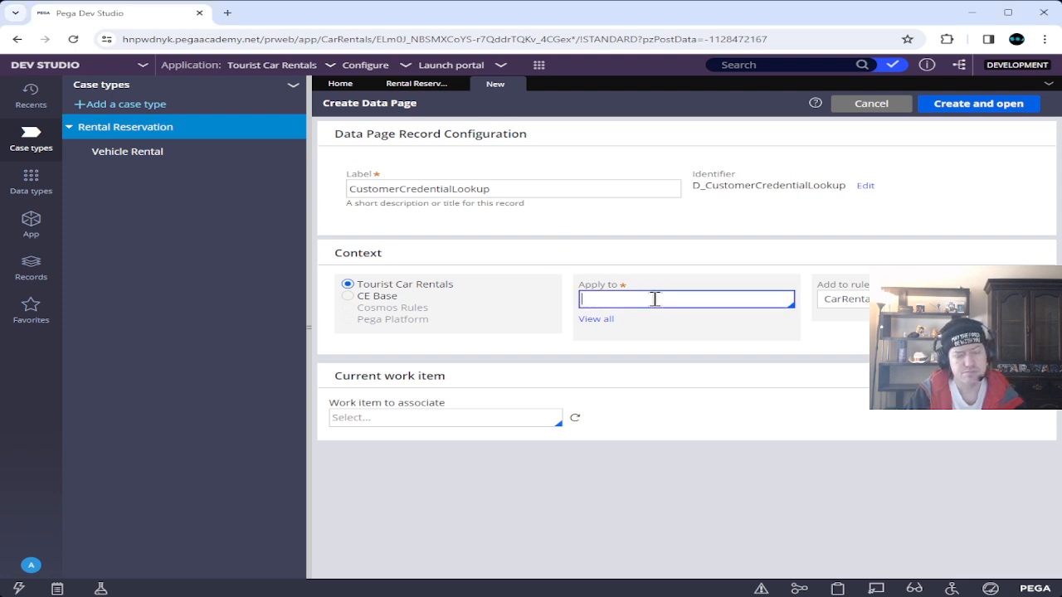
pyautogui.write('Tour-')
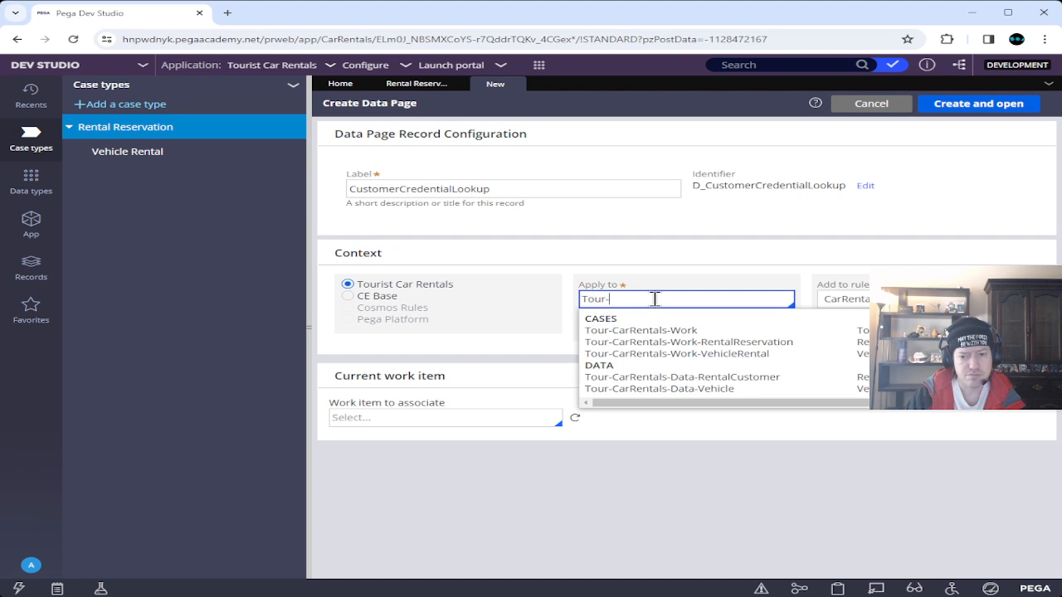
pyautogui.press('Down')
pyautogui.press('Down')
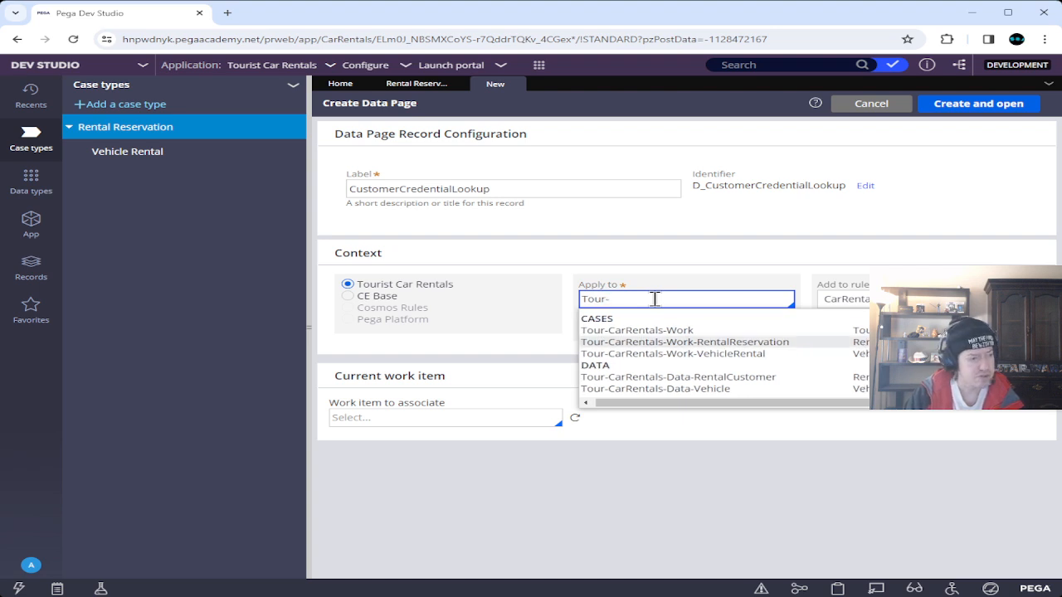
pyautogui.press('Down')
pyautogui.press('Down')
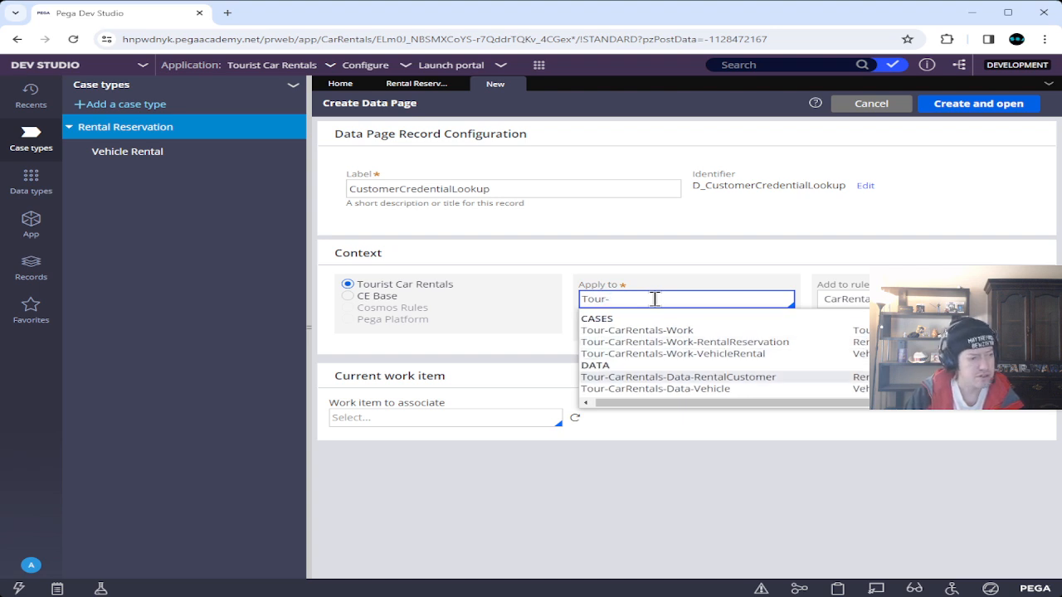
pyautogui.press('Return')
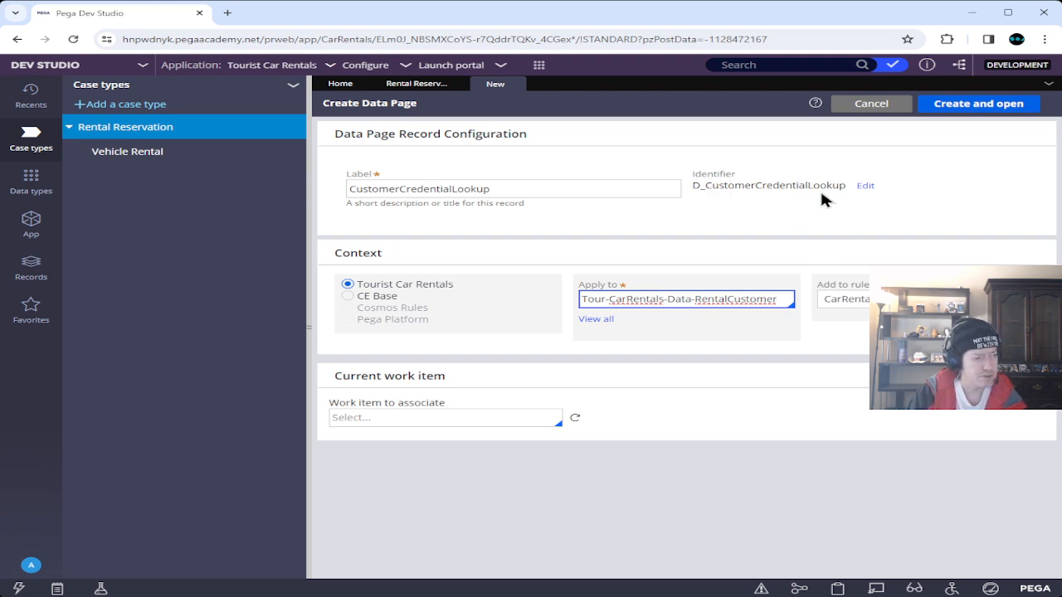
pyautogui.click(958, 105)
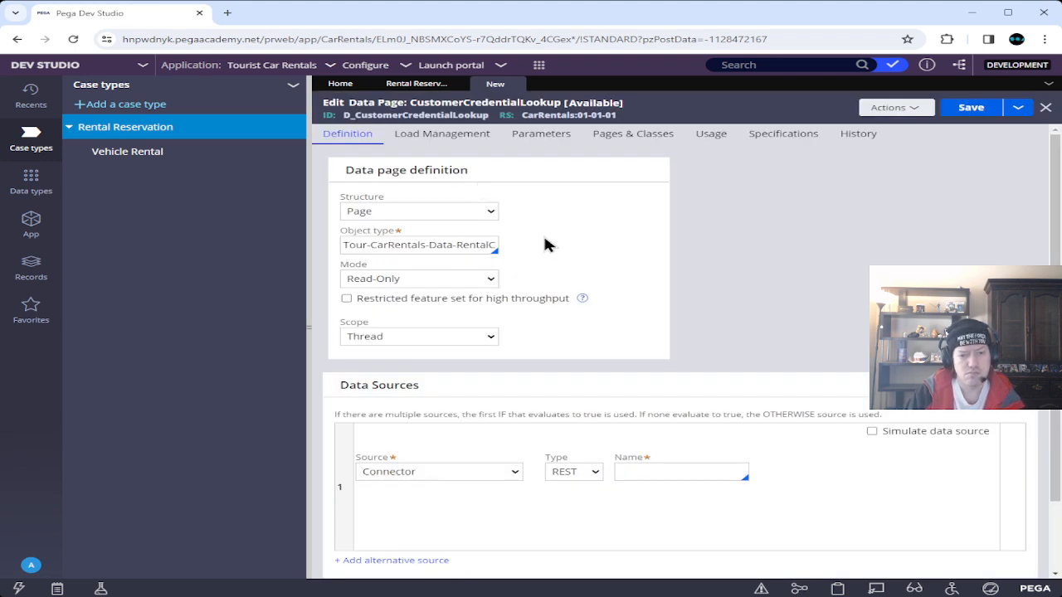
# Set the data page structure to List and its source to Report definition.
pyautogui.scroll(-2, 545, 241)
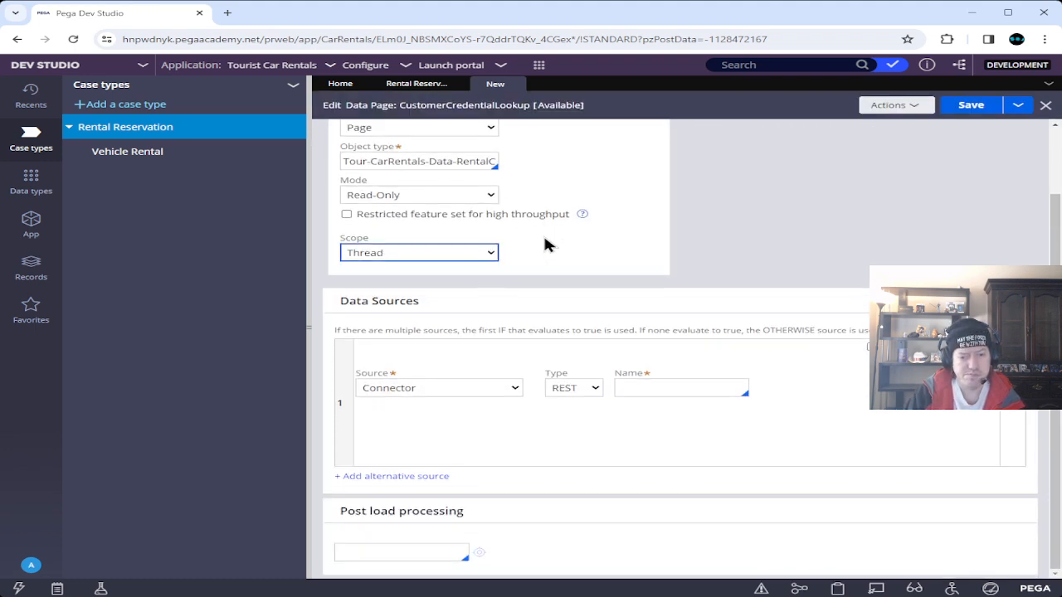
pyautogui.scroll(2, 554, 297)
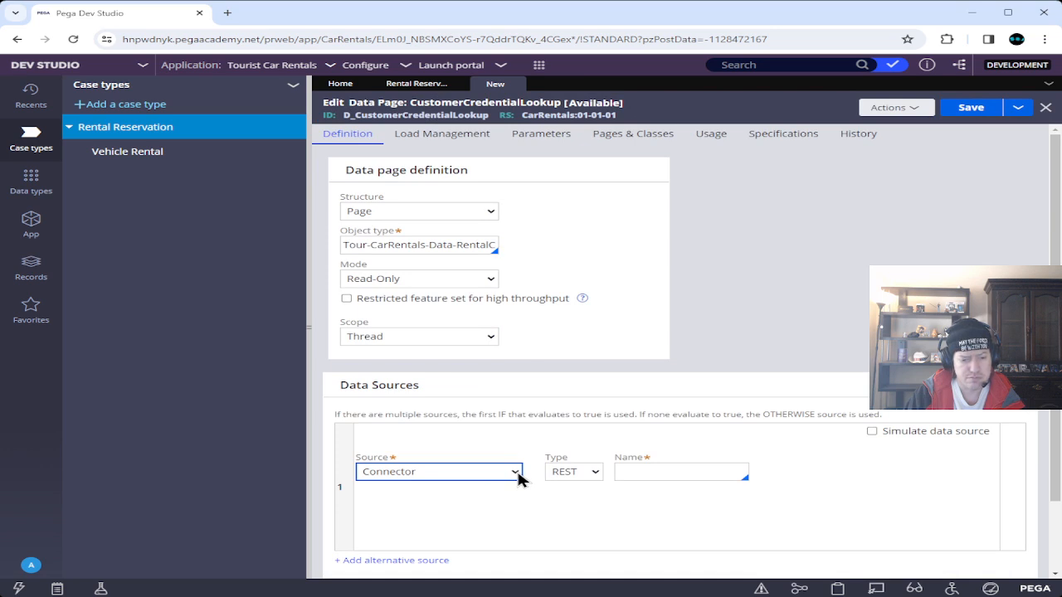
pyautogui.click(621, 368)
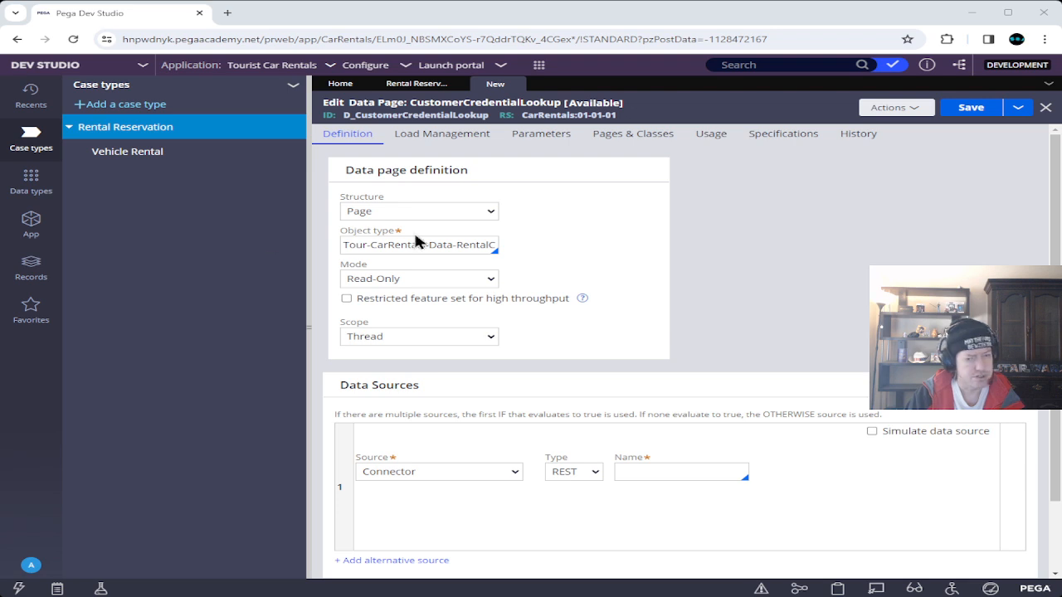
pyautogui.click(489, 210)
pyautogui.click(462, 240)
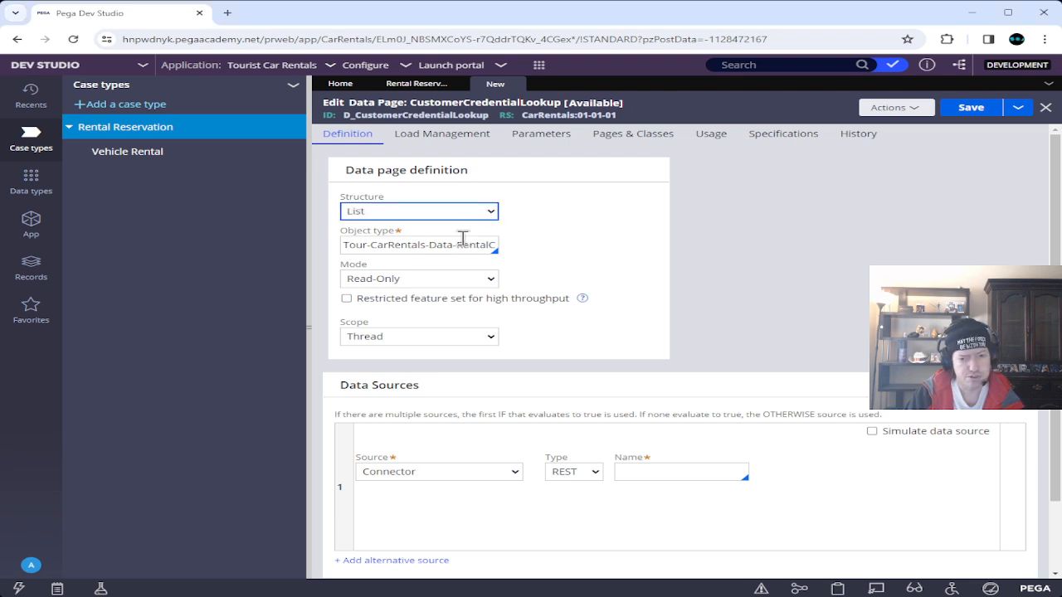
pyautogui.click(463, 480)
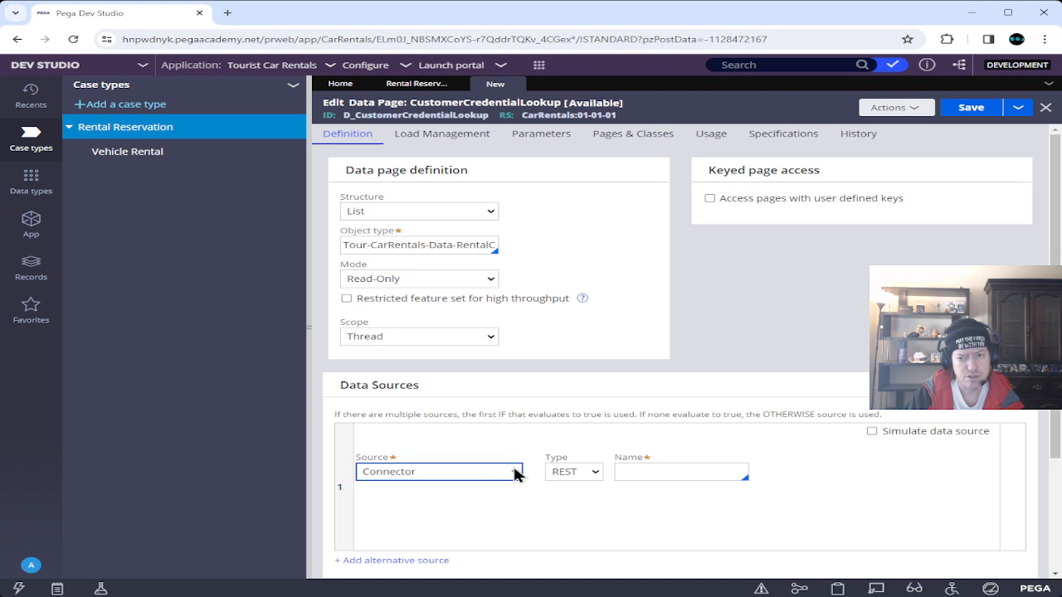
pyautogui.click(452, 512)
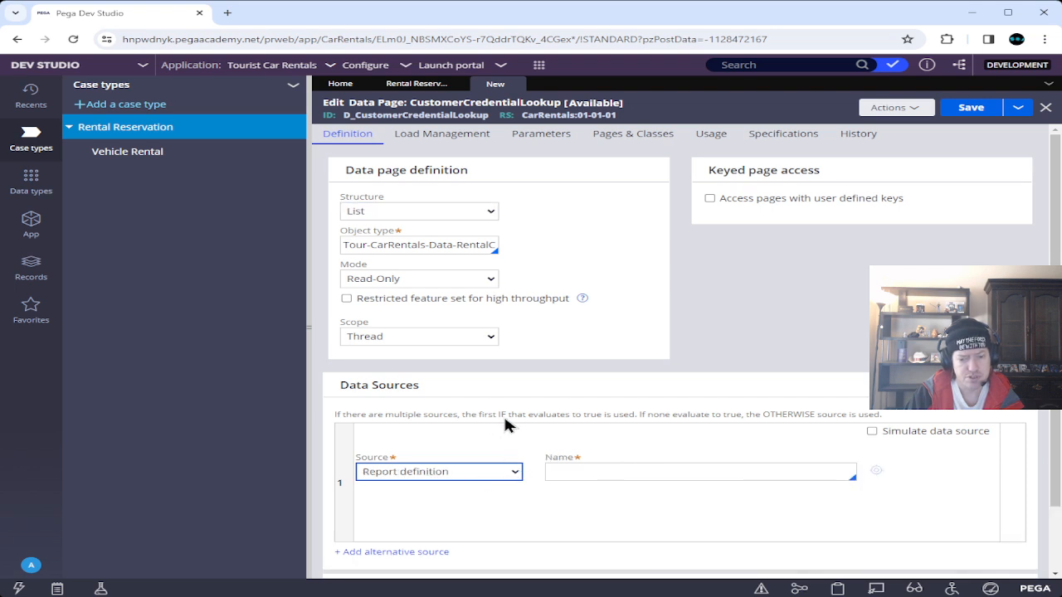
pyautogui.click(641, 472)
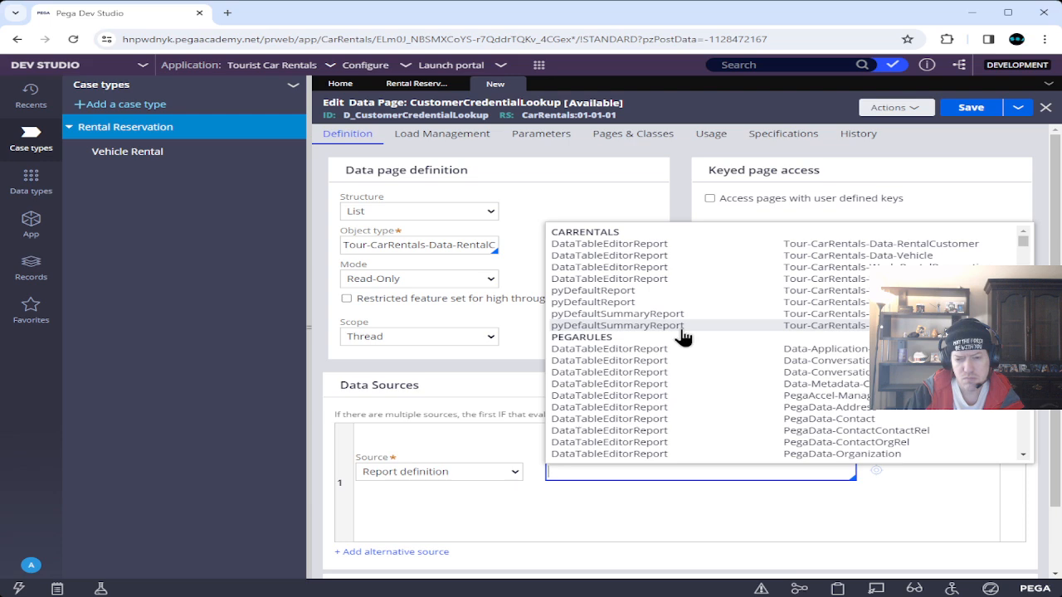
pyautogui.scroll(-3, 682, 336)
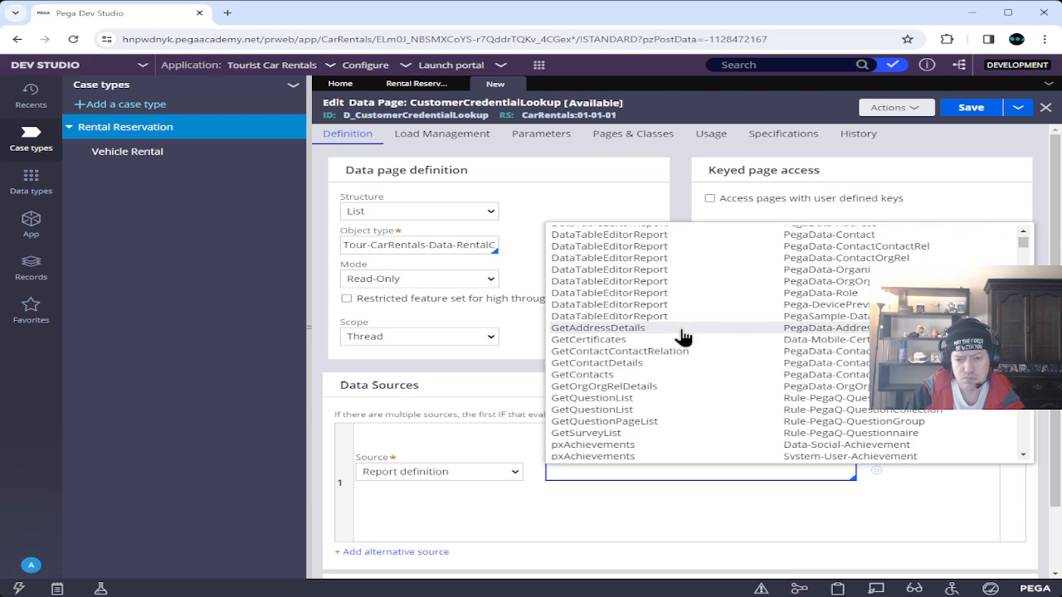
pyautogui.scroll(-5, 682, 336)
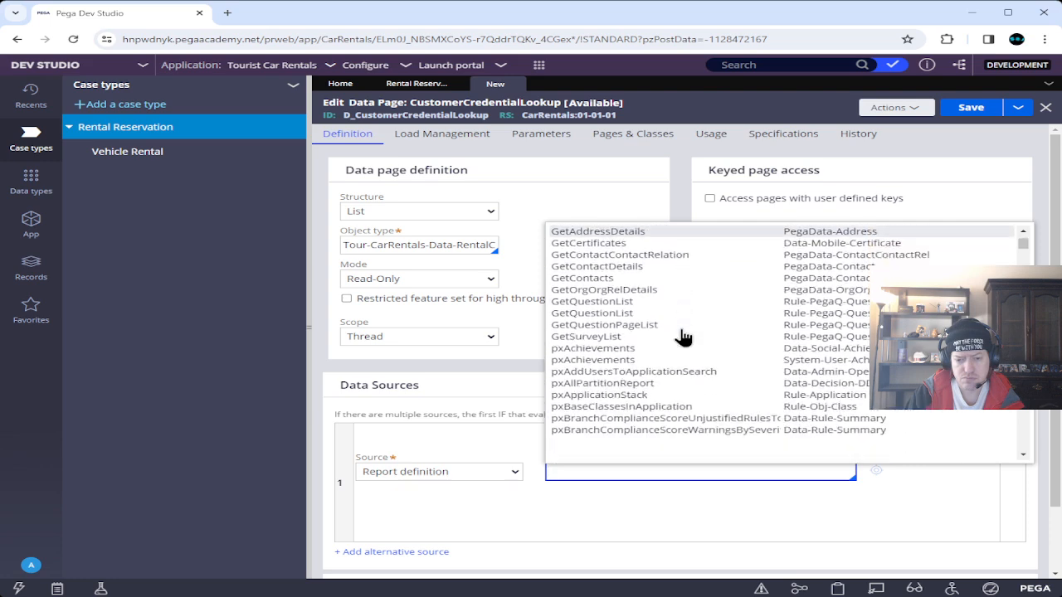
pyautogui.scroll(10, 682, 336)
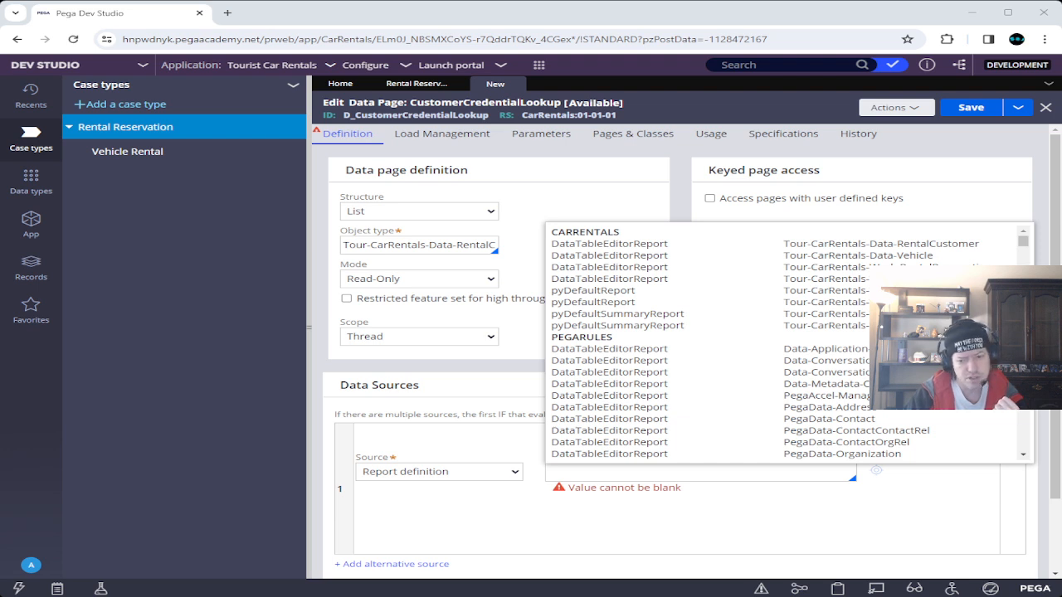
# Name CustomerCredentialLookup as the data page's source report definition, then switch to Pega Academy.
pyautogui.click(684, 472)
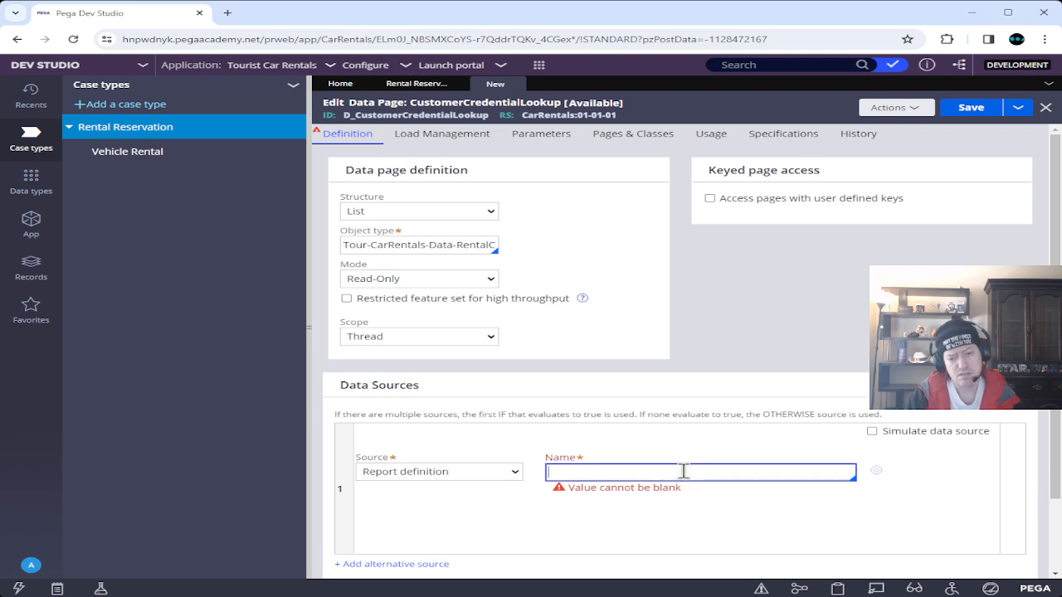
pyautogui.write('Customer')
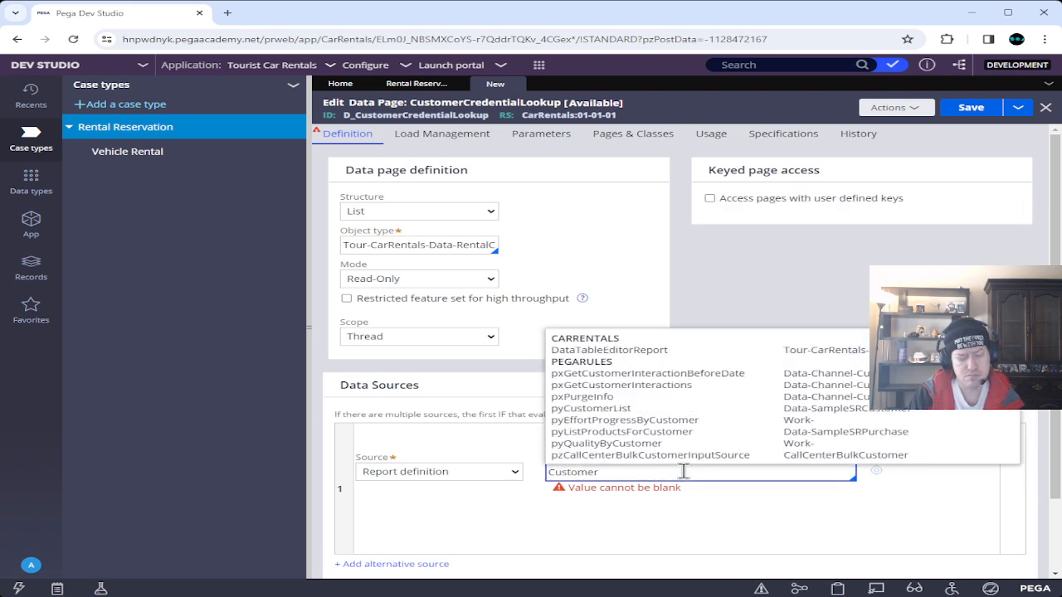
pyautogui.write('C')
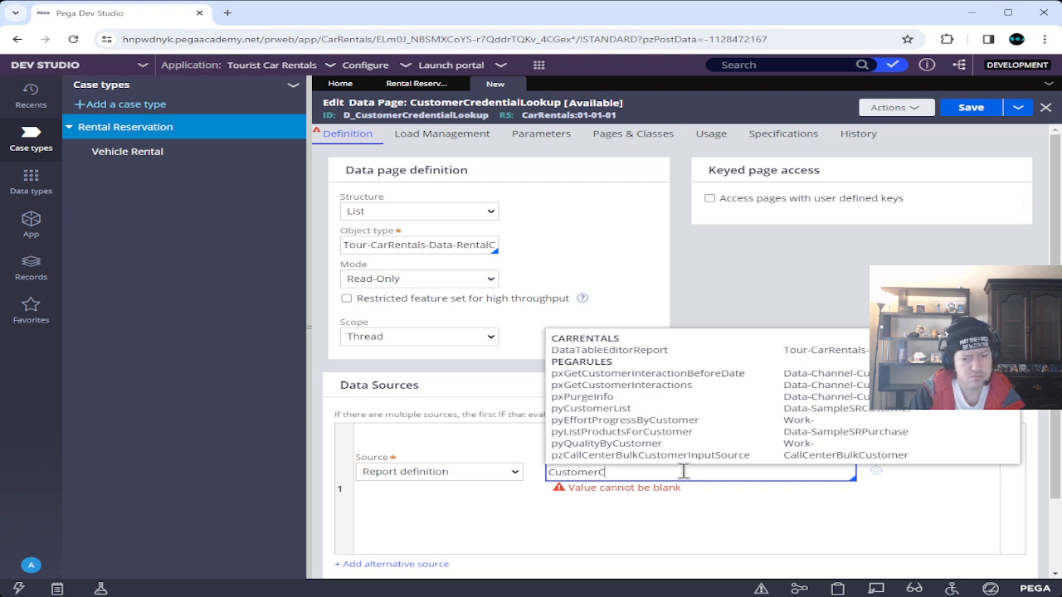
pyautogui.write('redential')
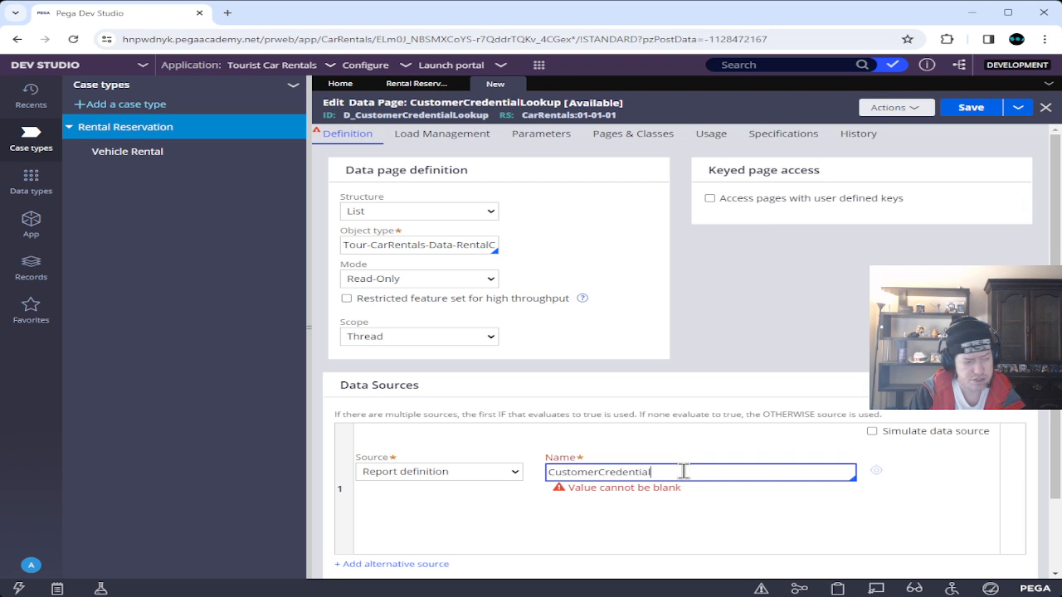
pyautogui.write('Look')
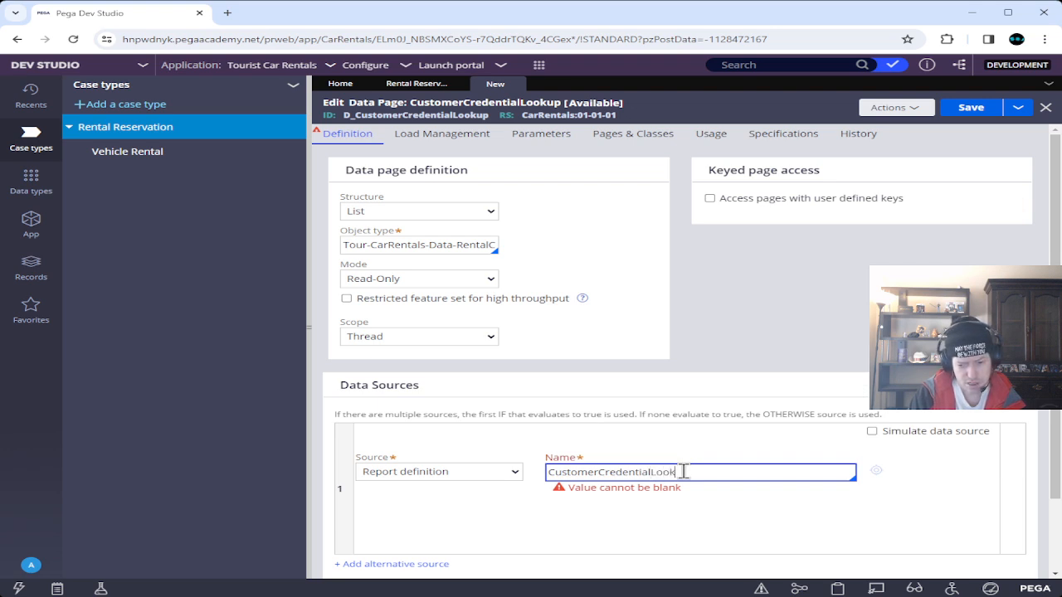
pyautogui.write('up')
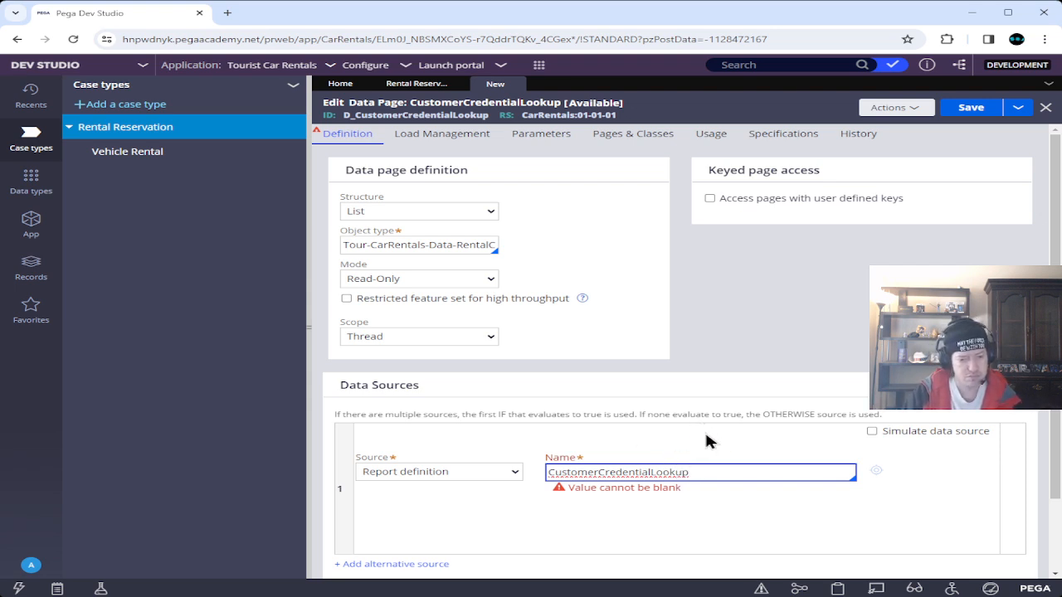
pyautogui.click(871, 477)
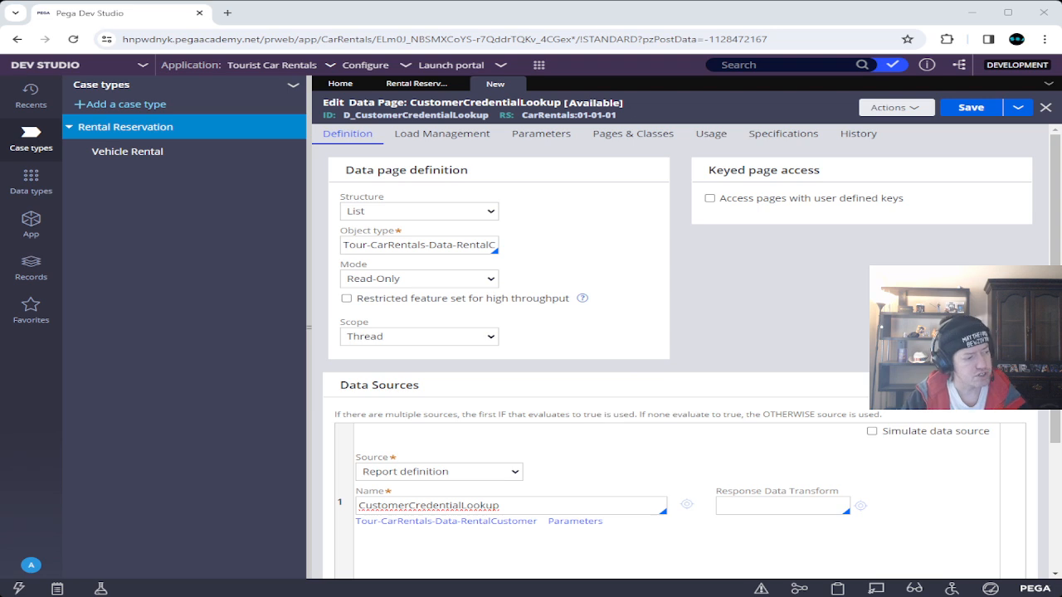
pyautogui.hotkey('alt', 'Tab')
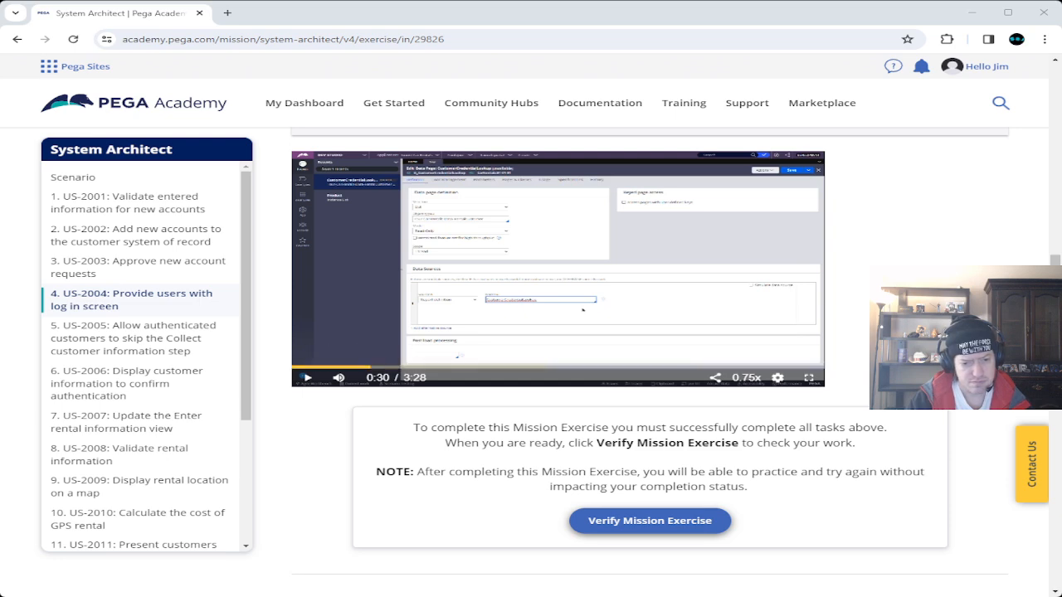
# Review the data page step in the Academy walkthrough video fullscreen, then minimize Academy.
pyautogui.click(808, 377)
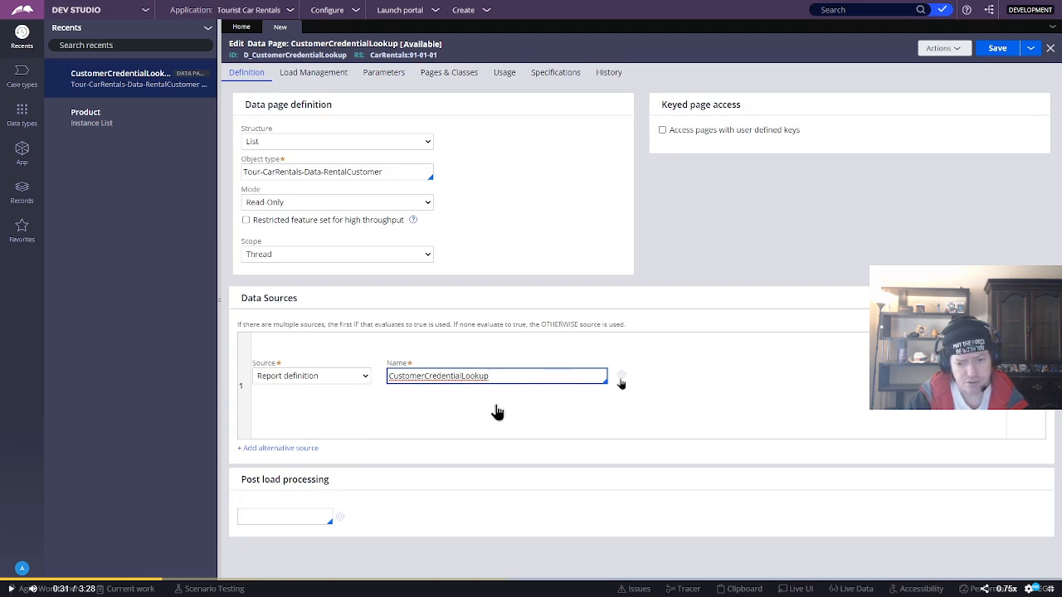
pyautogui.press('Escape')
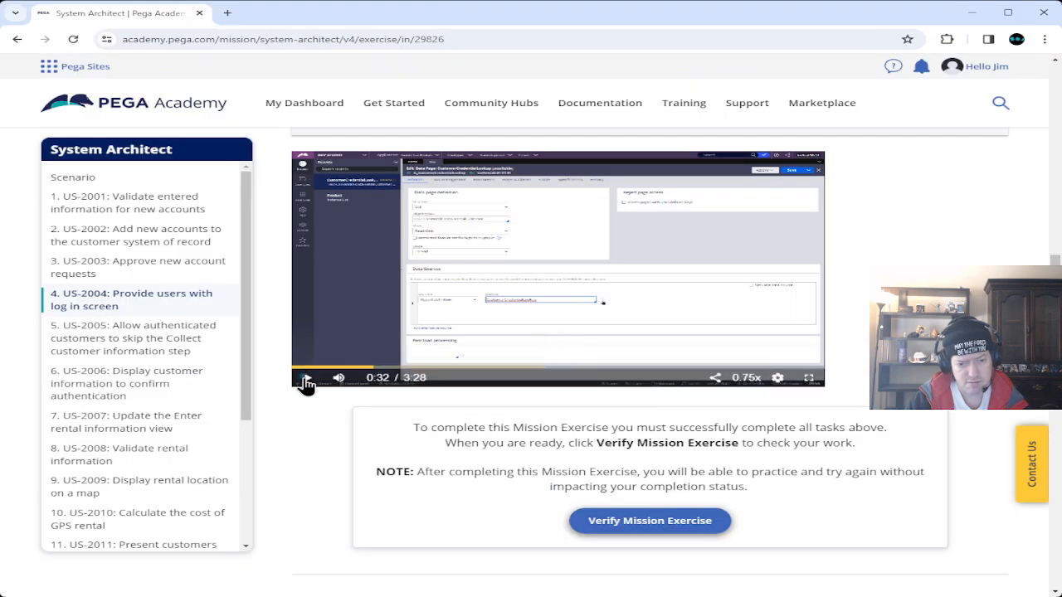
pyautogui.click(306, 380)
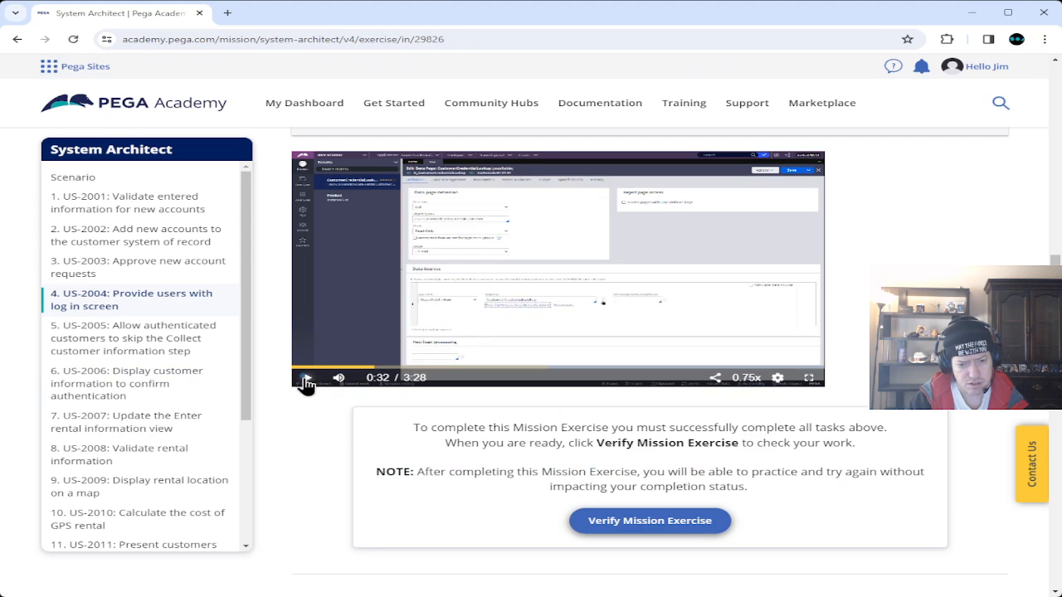
pyautogui.click(809, 378)
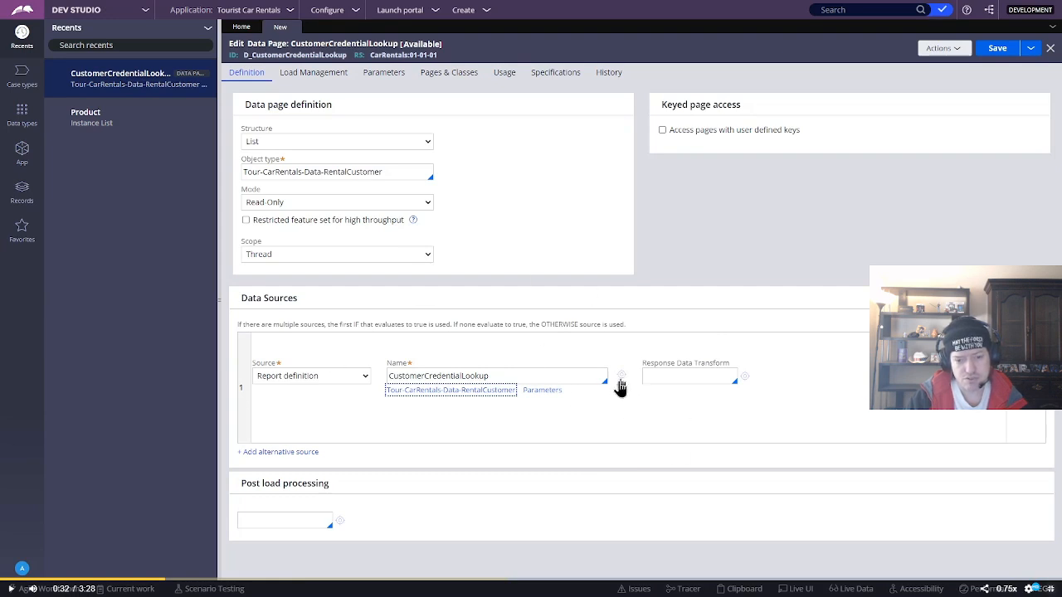
pyautogui.click(1051, 589)
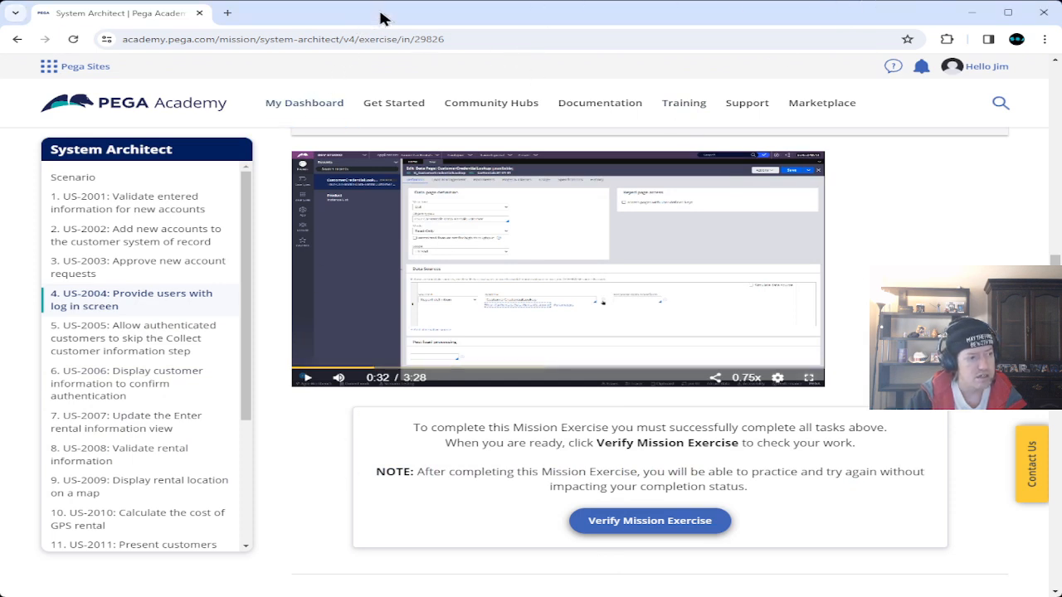
pyautogui.click(1009, 13)
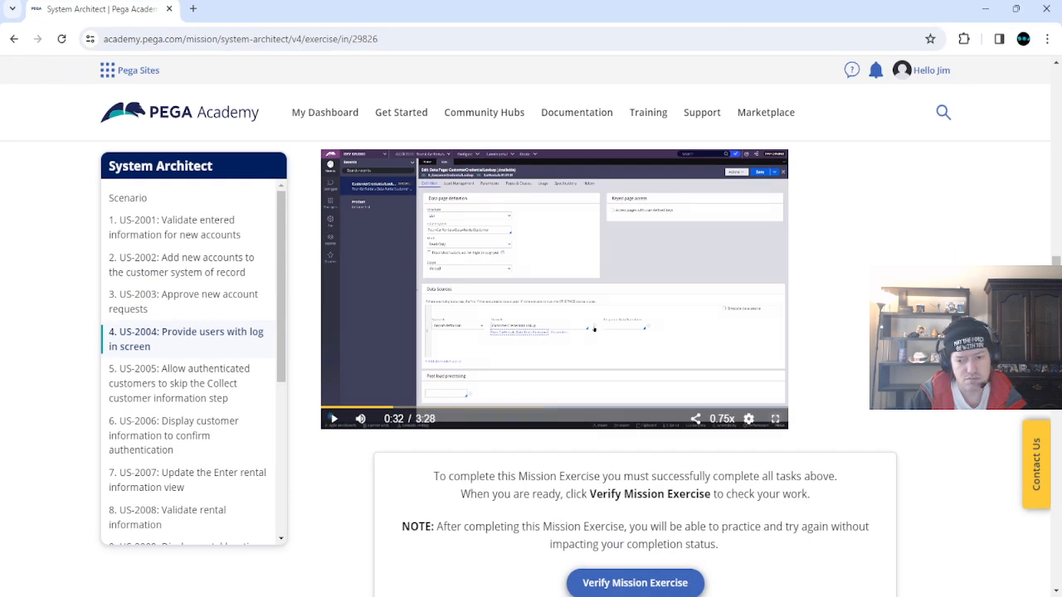
pyautogui.click(985, 8)
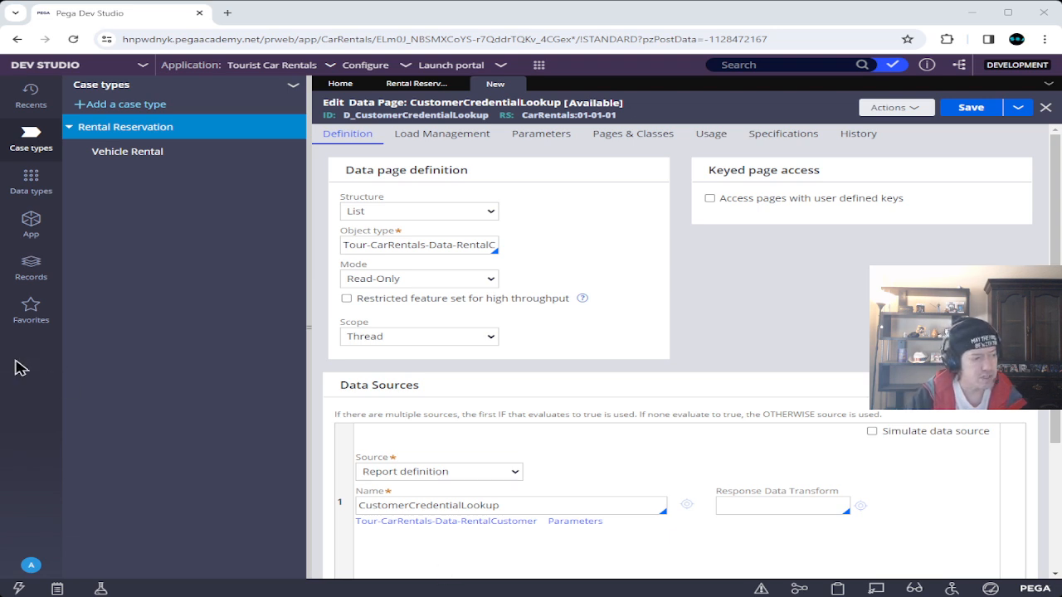
# Start a new report definition from the data page and label it CustomerCredentialLookup.
pyautogui.click(837, 19)
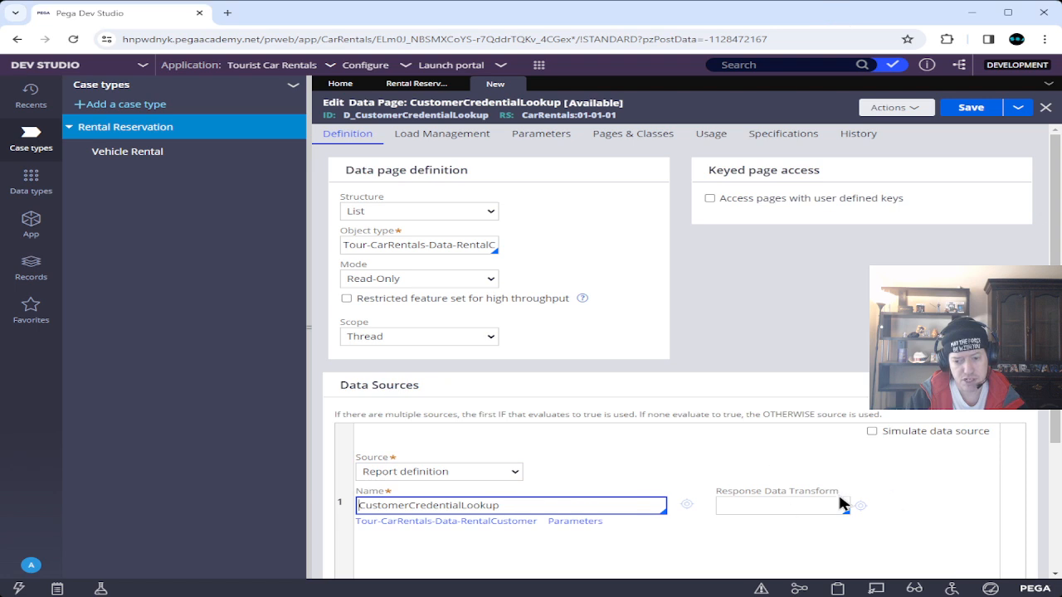
pyautogui.click(685, 508)
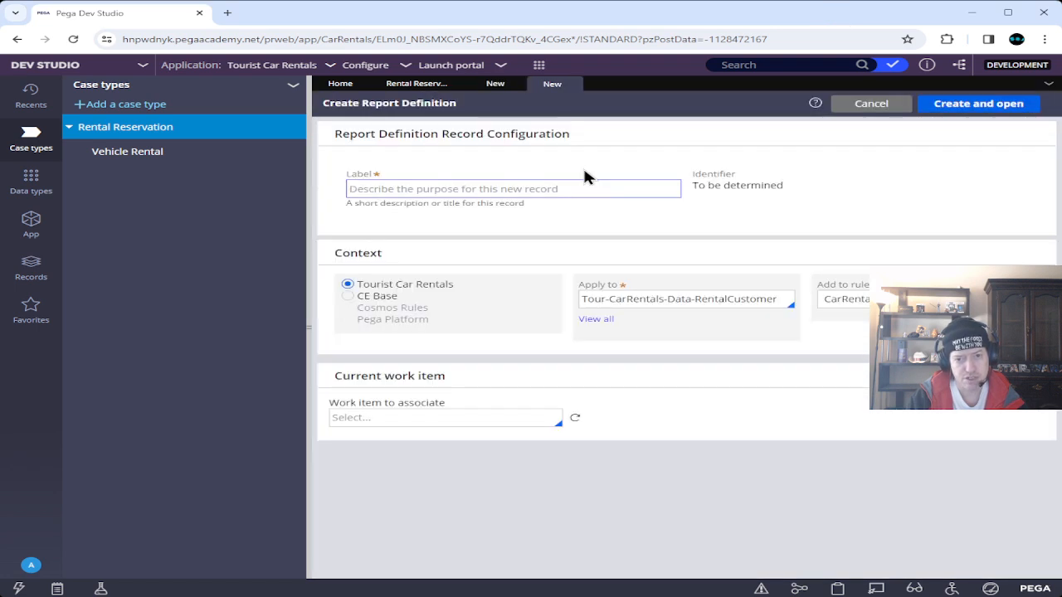
pyautogui.click(493, 83)
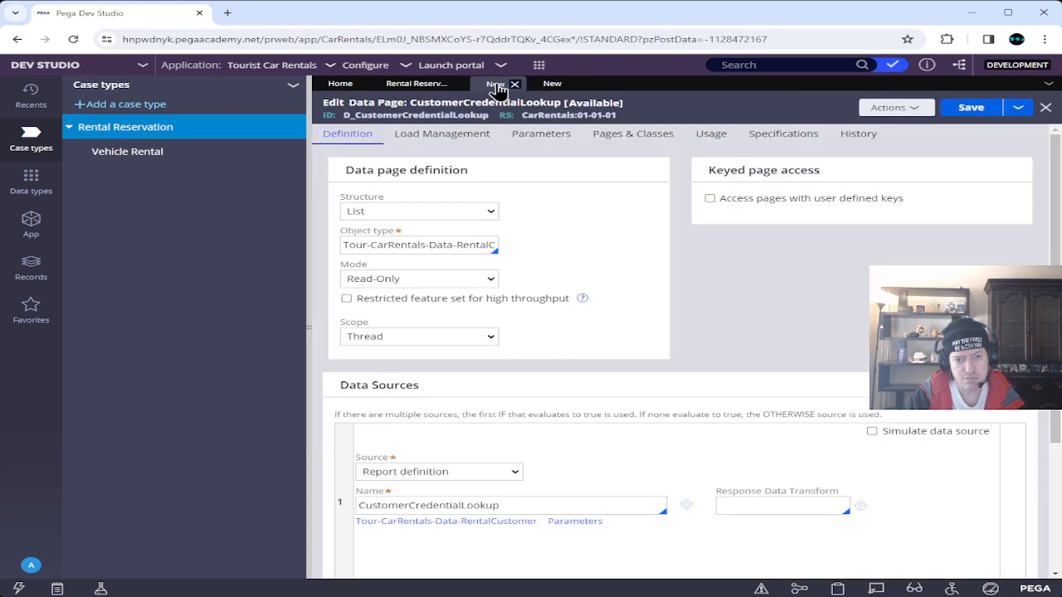
pyautogui.click(551, 85)
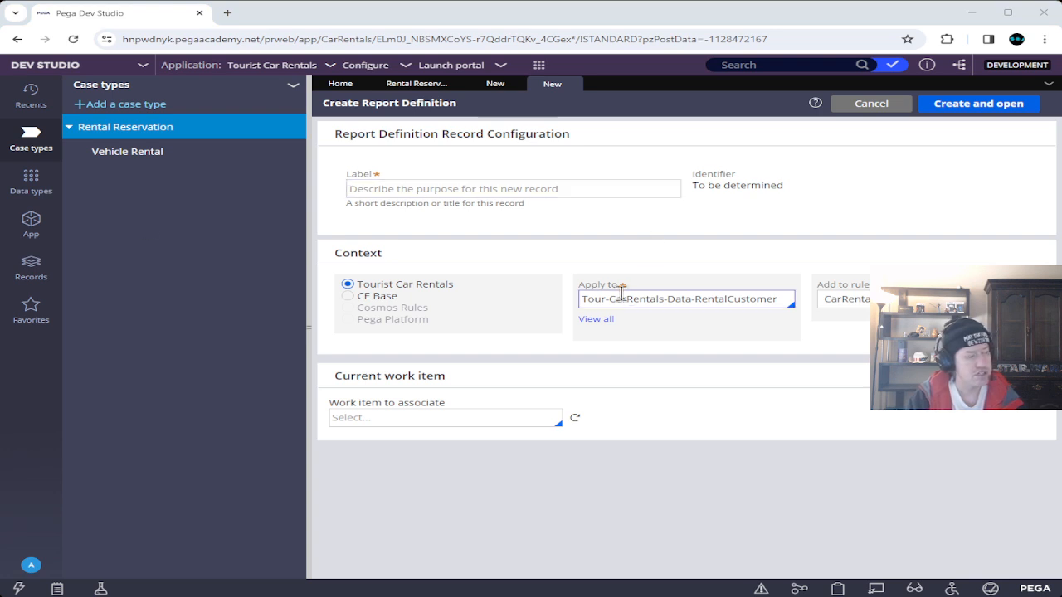
pyautogui.click(522, 184)
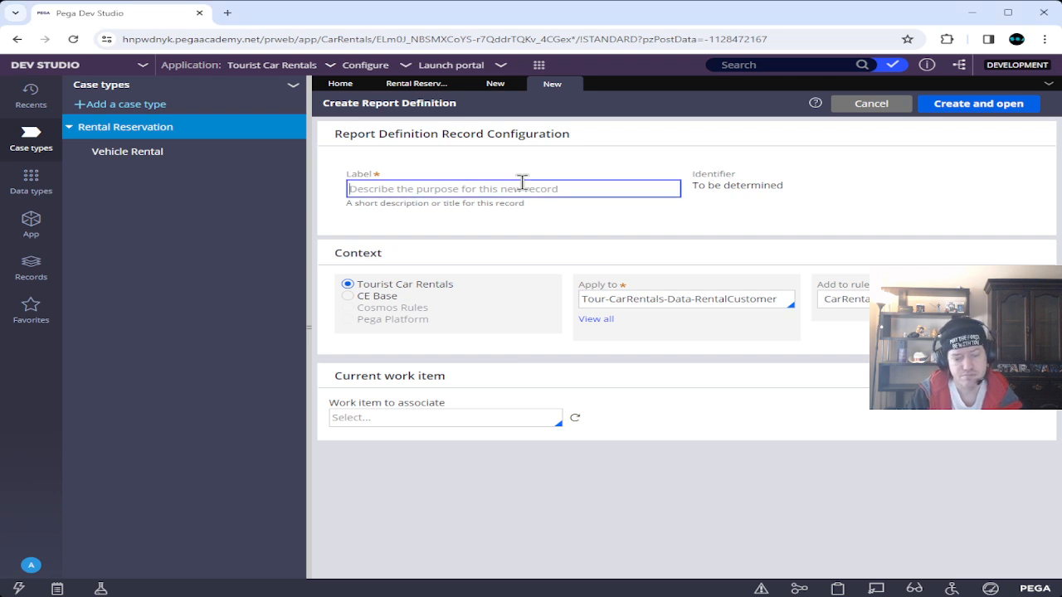
pyautogui.write('Customer')
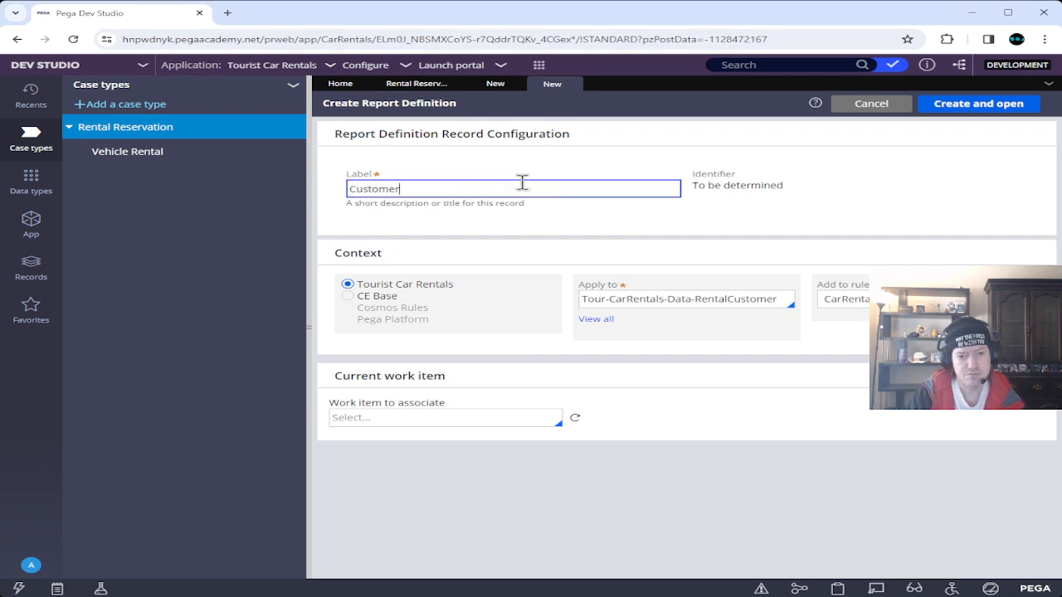
pyautogui.write('Credent')
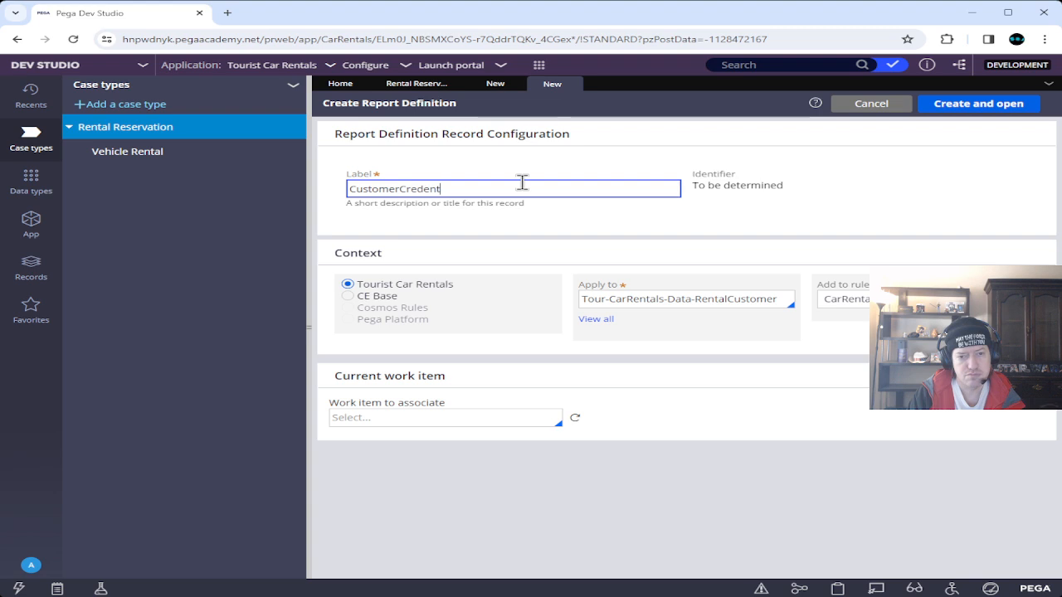
pyautogui.write('ialLookup')
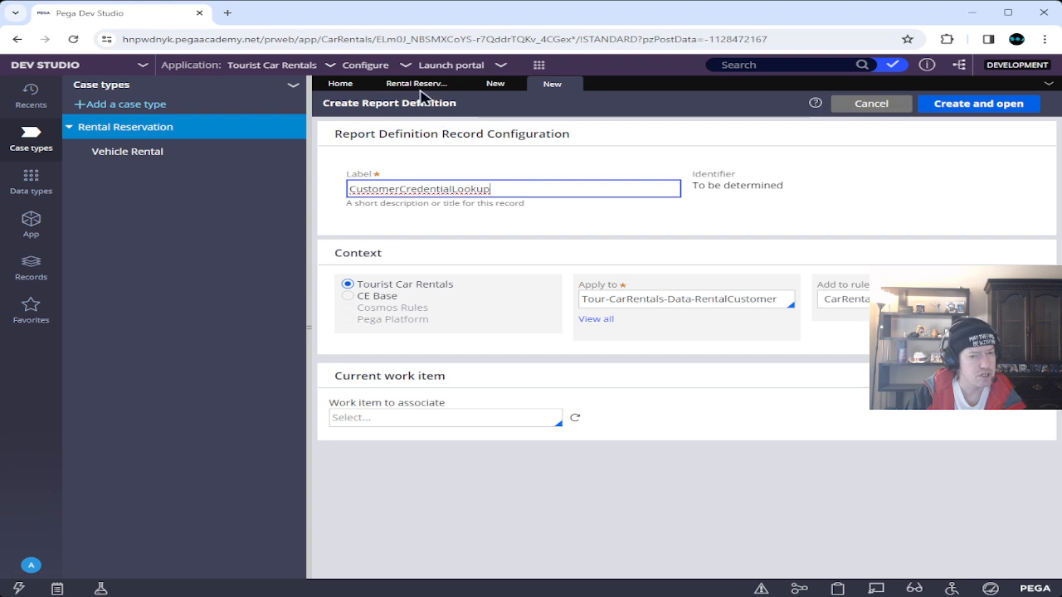
pyautogui.click(417, 84)
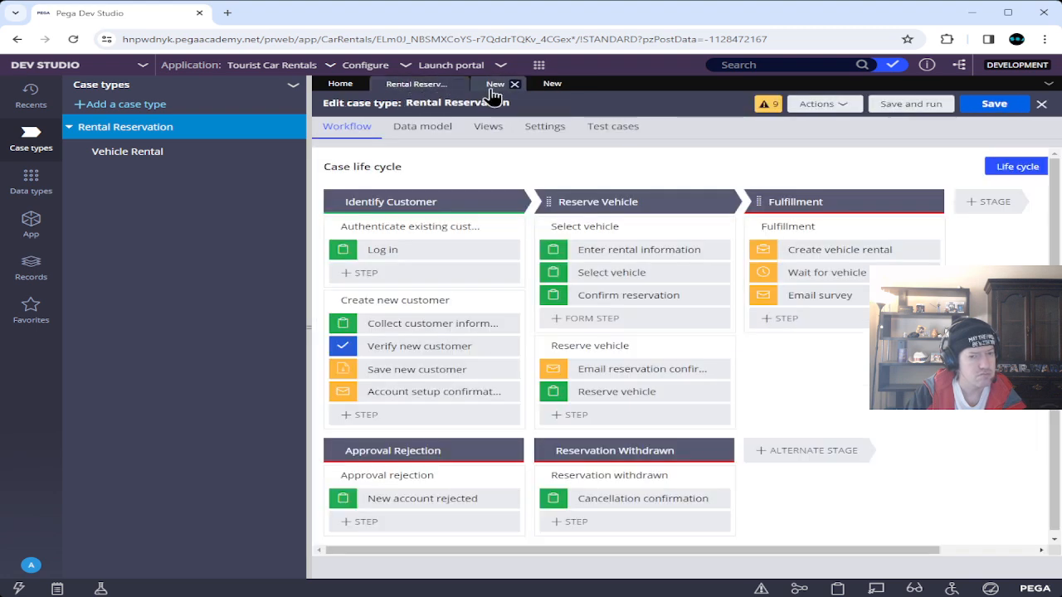
pyautogui.click(494, 84)
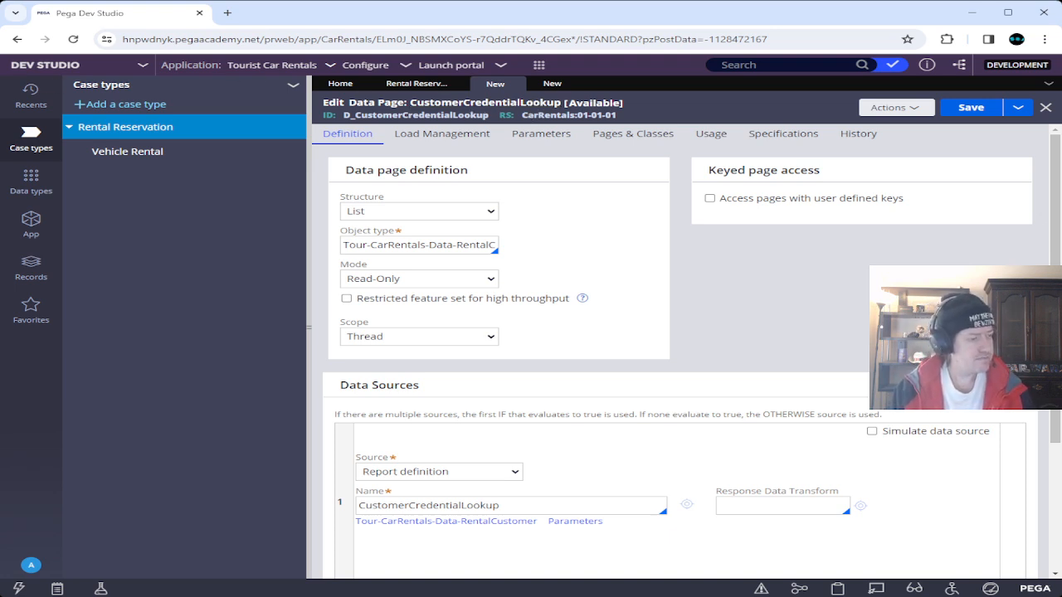
pyautogui.click(551, 84)
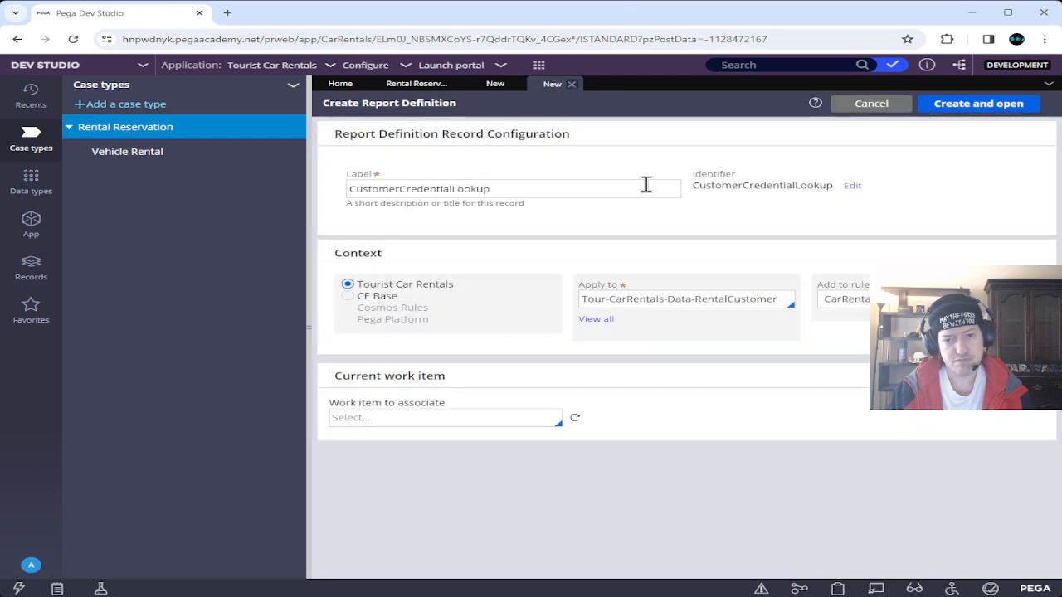
# Create the CustomerCredentialLookup report definition and look through its Data Access, Pages & Classes and Parameters tabs.
pyautogui.click(968, 110)
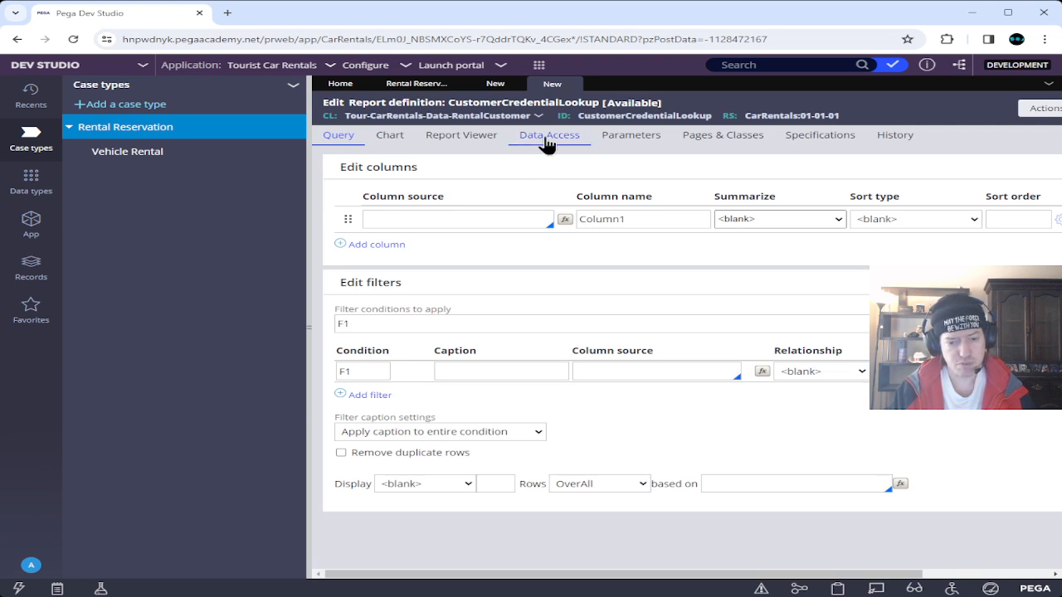
pyautogui.click(546, 143)
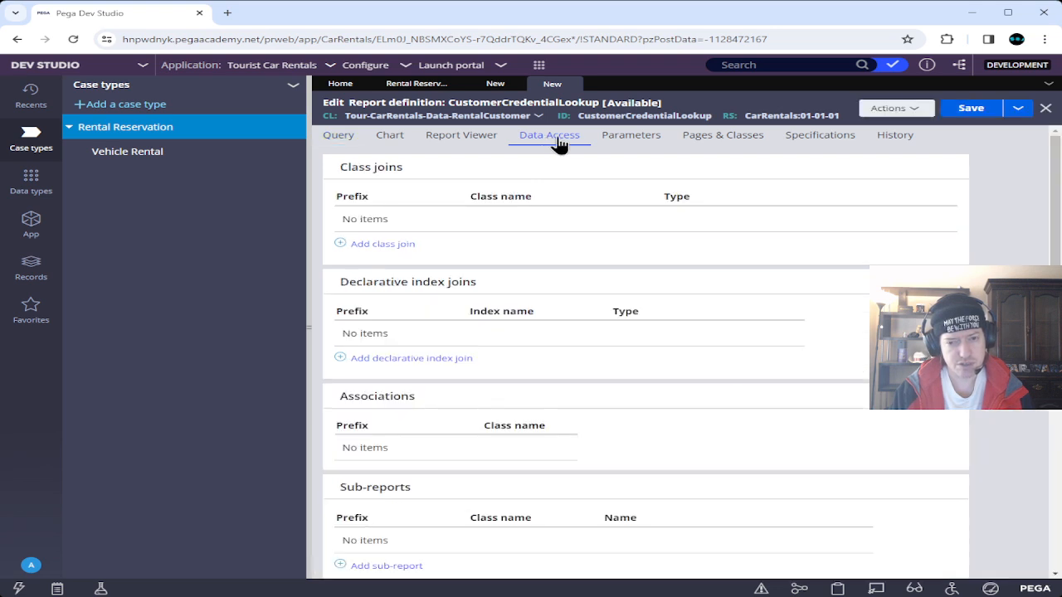
pyautogui.click(632, 146)
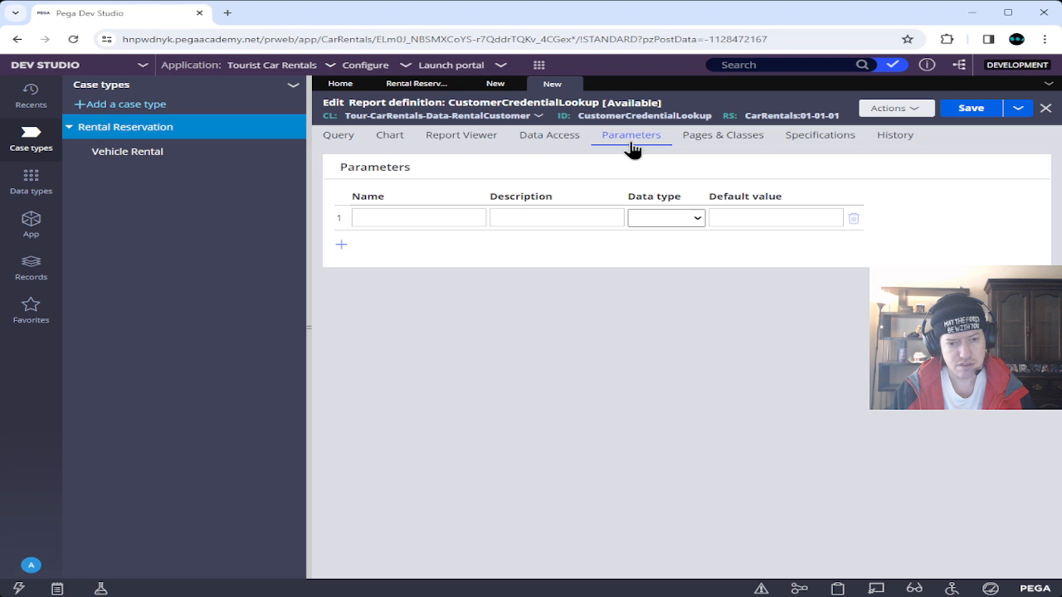
pyautogui.click(716, 145)
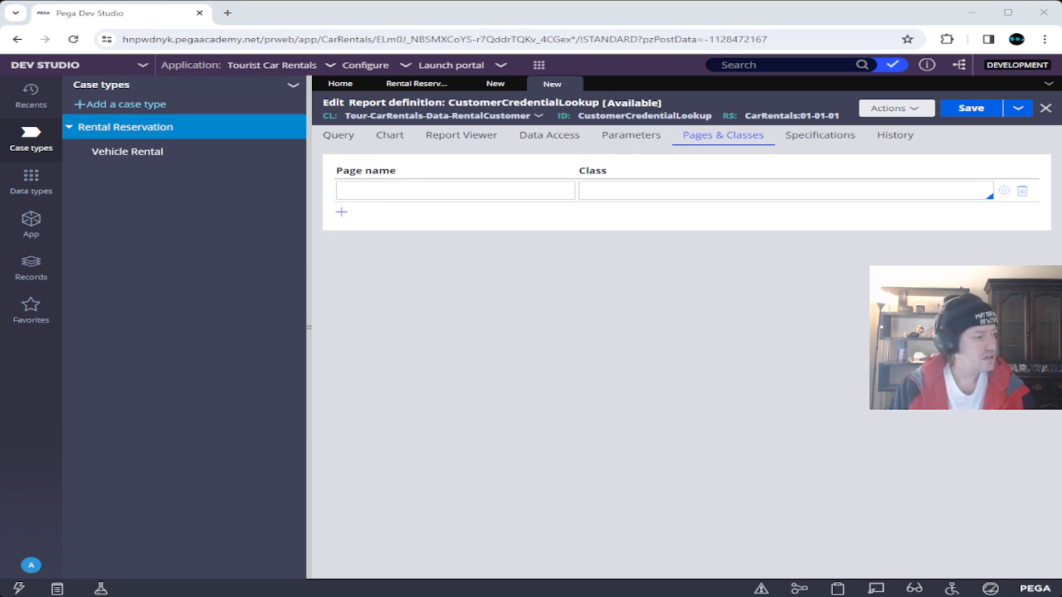
pyautogui.click(639, 137)
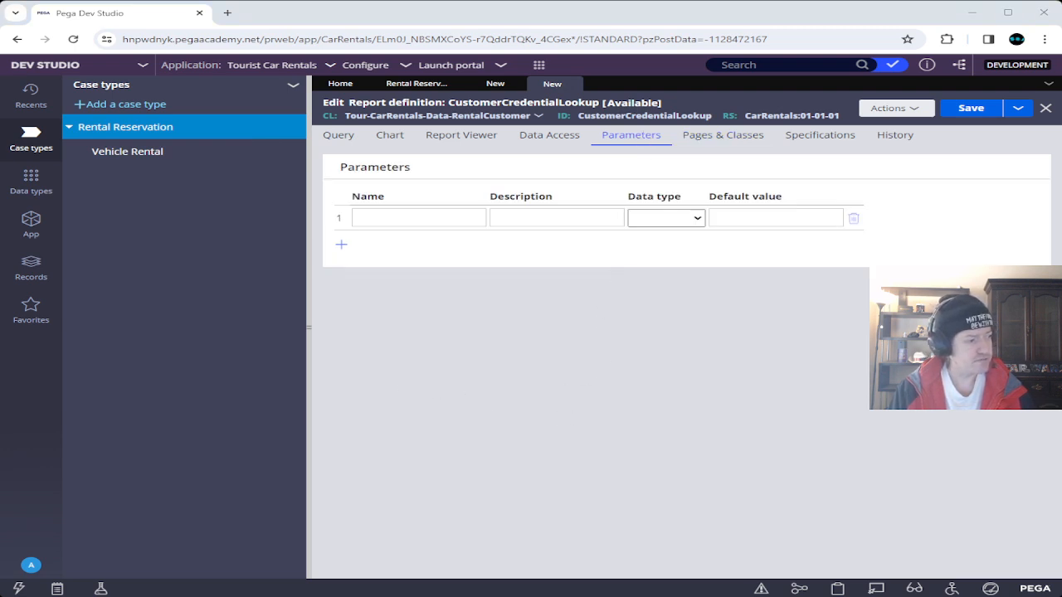
# Add a Text parameter named Username with description Username.
pyautogui.click(341, 246)
pyautogui.click(416, 216)
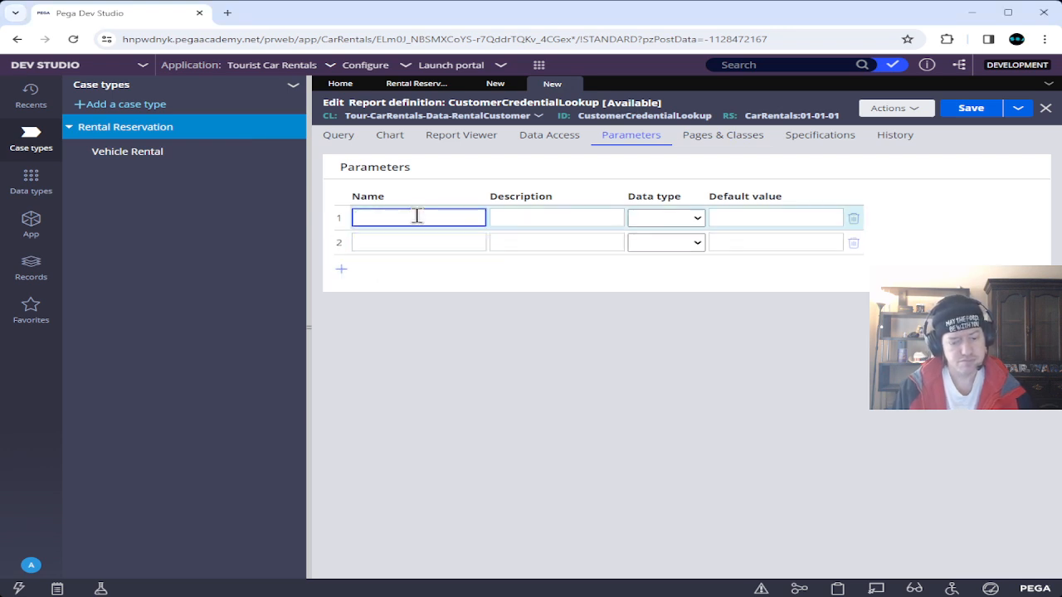
pyautogui.write('user')
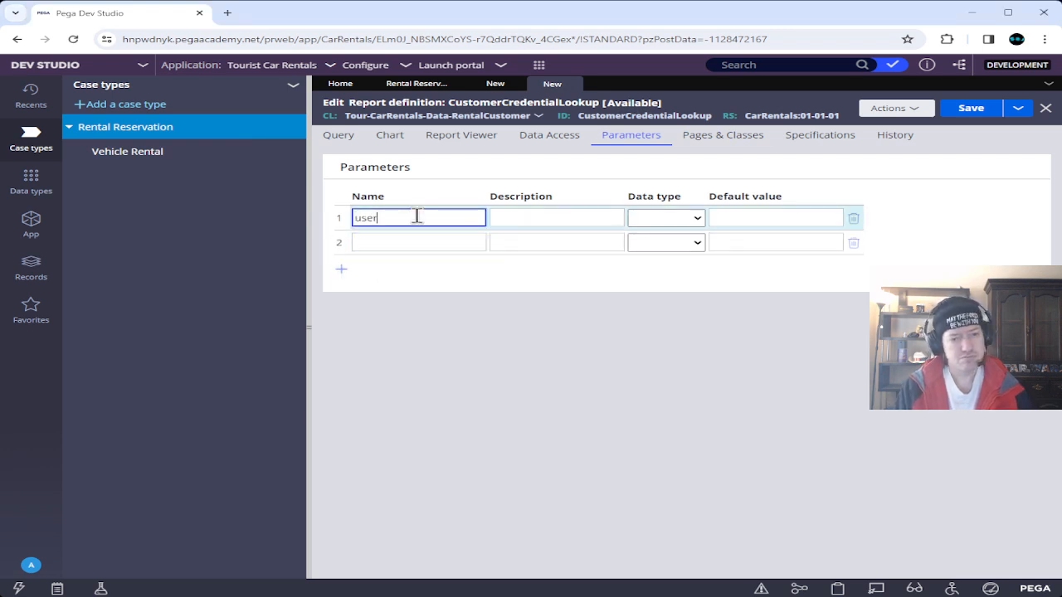
pyautogui.press('BackSpace')
pyautogui.press('BackSpace')
pyautogui.press('BackSpace')
pyautogui.write('Username')
pyautogui.press('Tab')
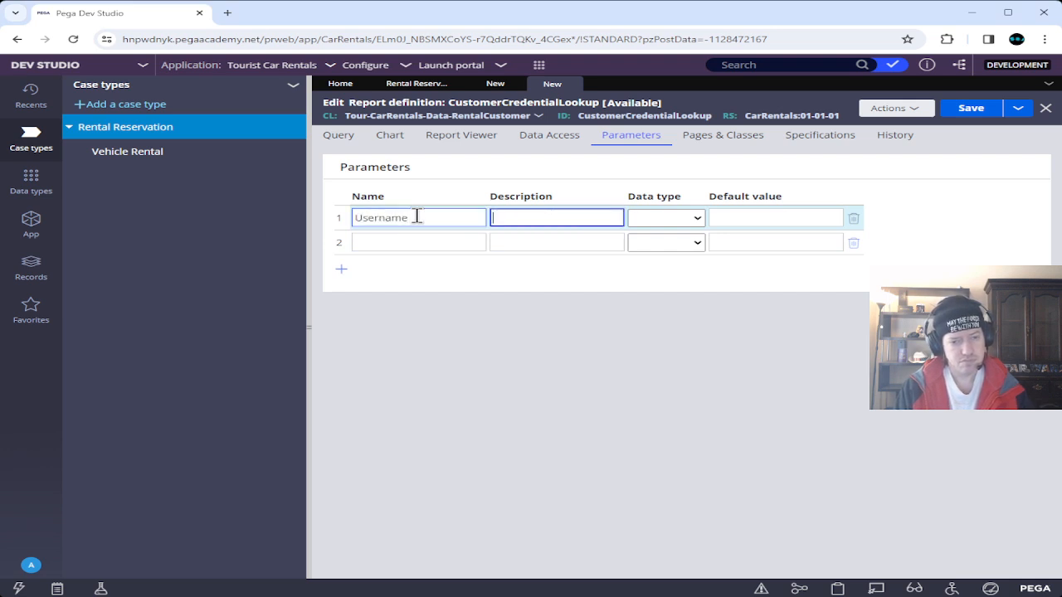
pyautogui.write('Username')
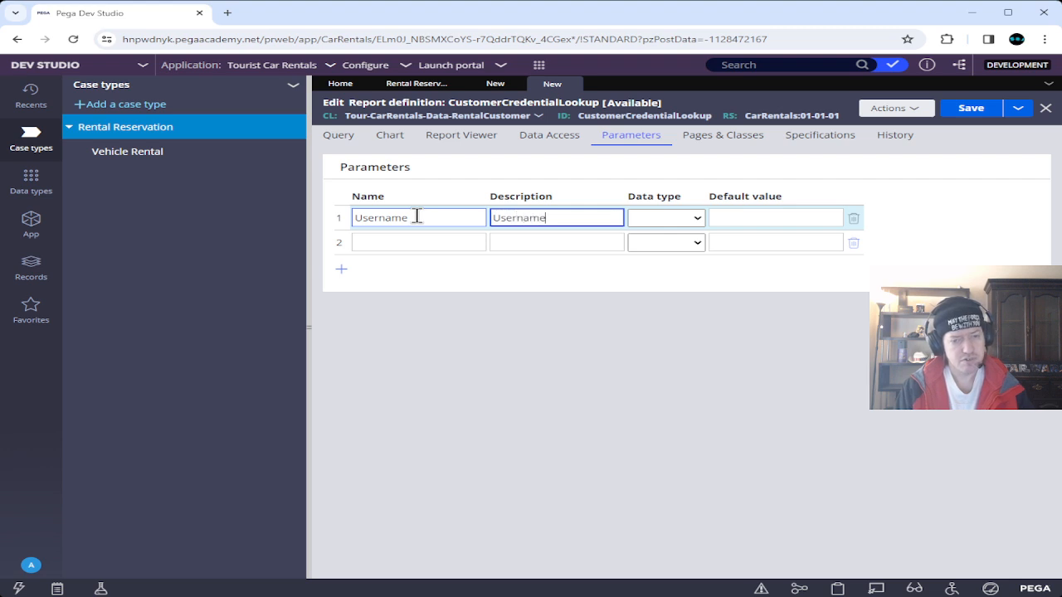
pyautogui.press('Tab')
pyautogui.press('t')
pyautogui.press('Tab')
# Add a second Text parameter named Password, then return to the Query settings.
pyautogui.press('Tab')
pyautogui.press('Tab')
pyautogui.write('Password')
pyautogui.press('Tab')
pyautogui.write('Password')
pyautogui.press('Tab')
pyautogui.press('t')
pyautogui.click(497, 281)
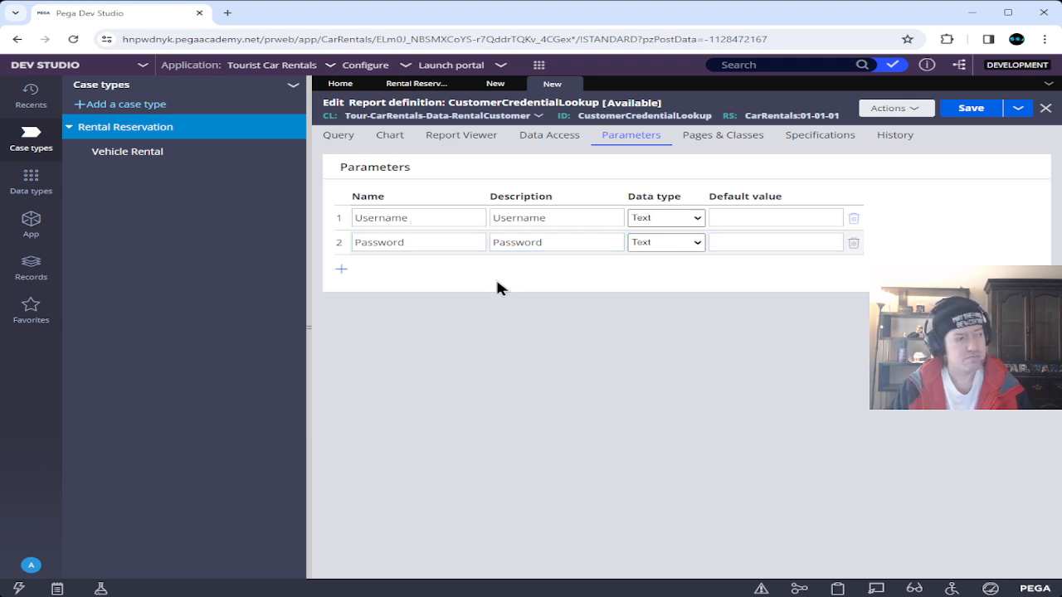
pyautogui.click(339, 140)
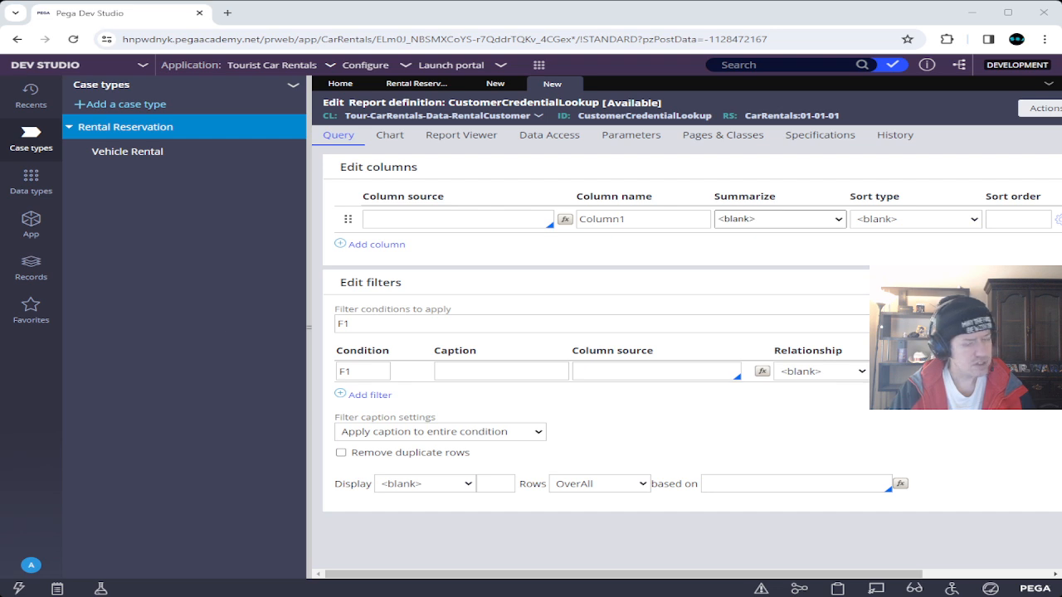
# Add .pyGUID as the report column and add a second filter condition, F2.
pyautogui.click(450, 219)
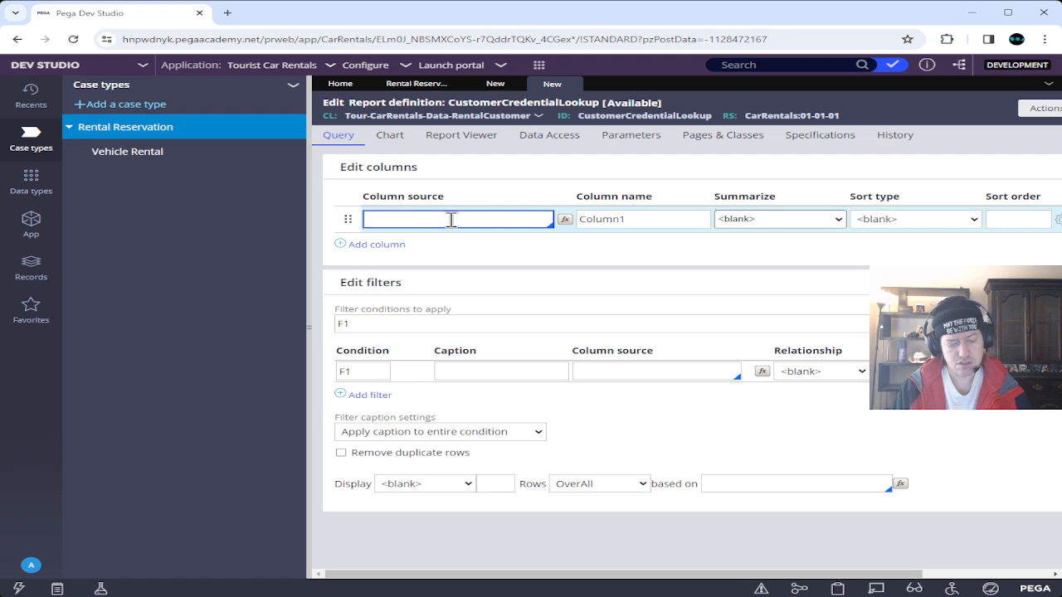
pyautogui.write('.py')
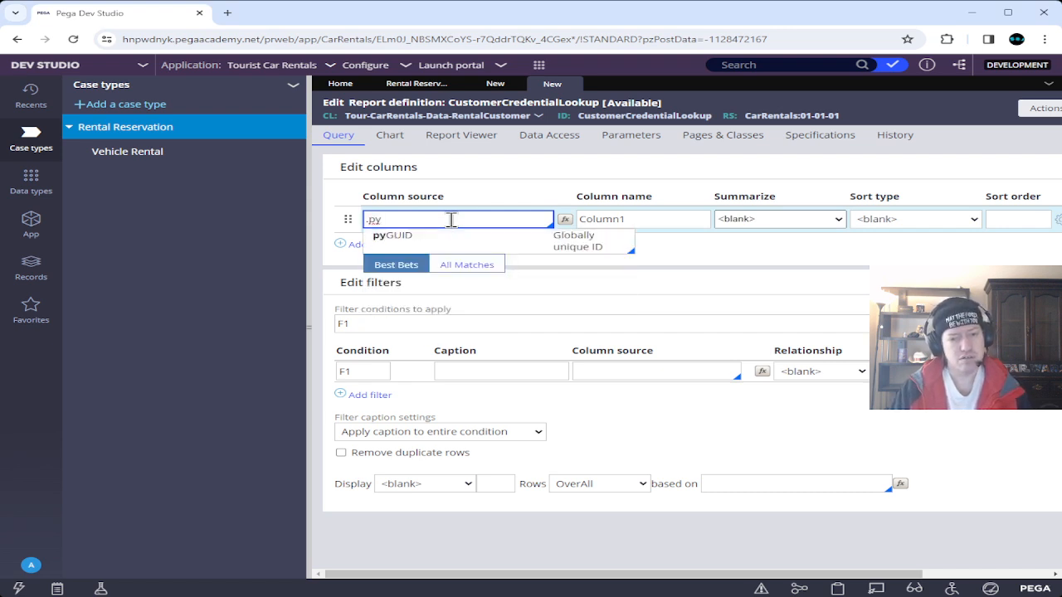
pyautogui.click(434, 241)
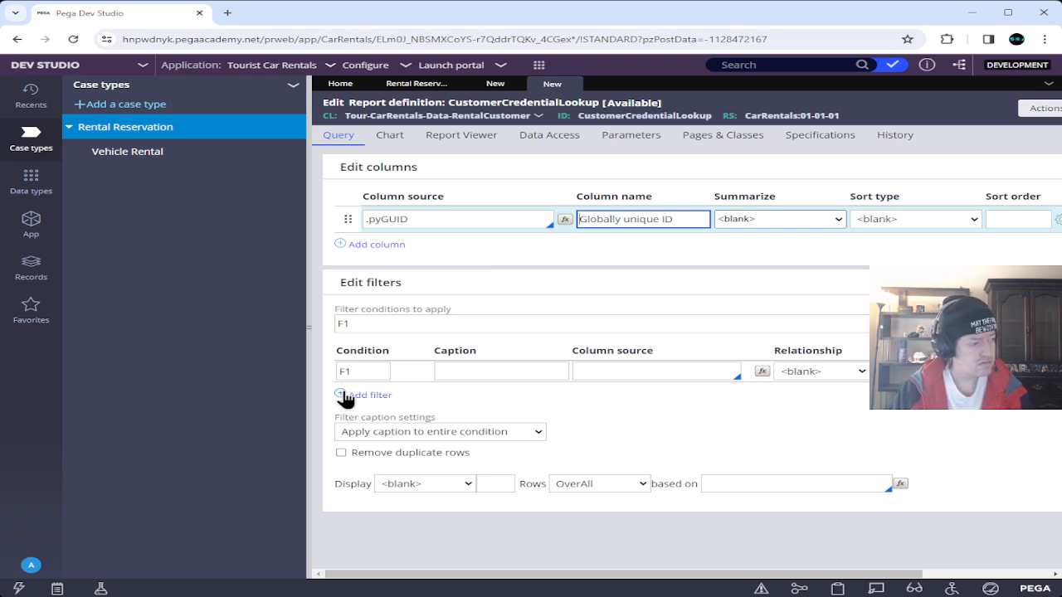
pyautogui.click(345, 398)
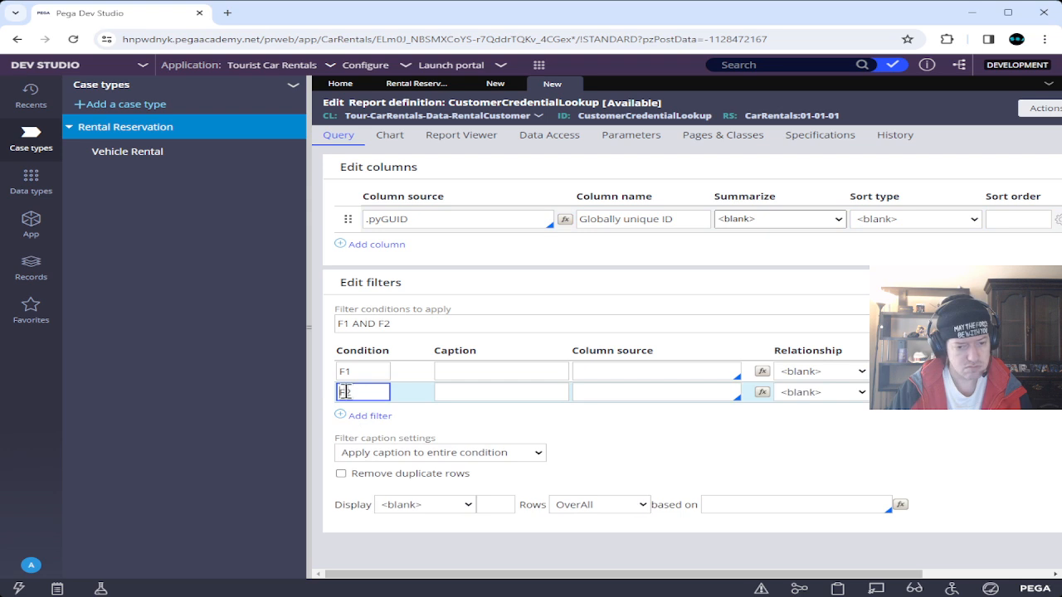
# Set filter F1 to compare .Username against the Username parameter.
pyautogui.click(603, 370)
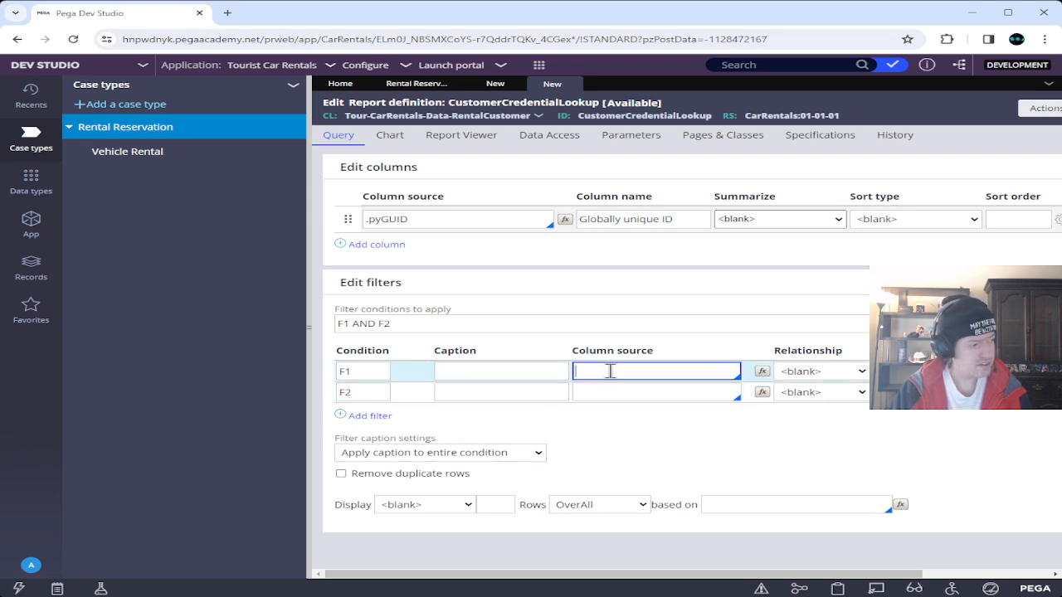
pyautogui.write('.')
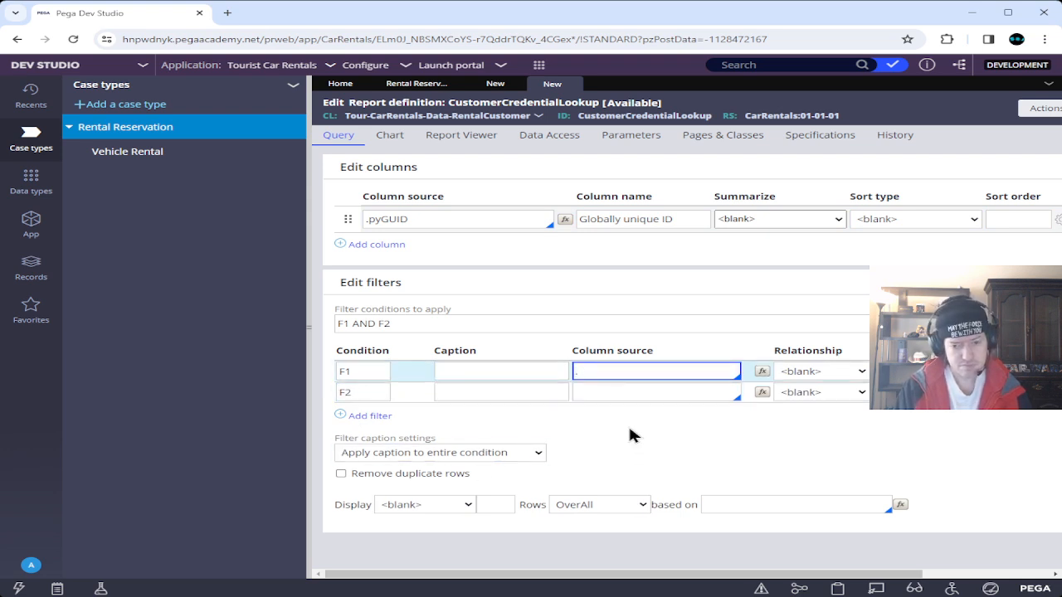
pyautogui.write('User')
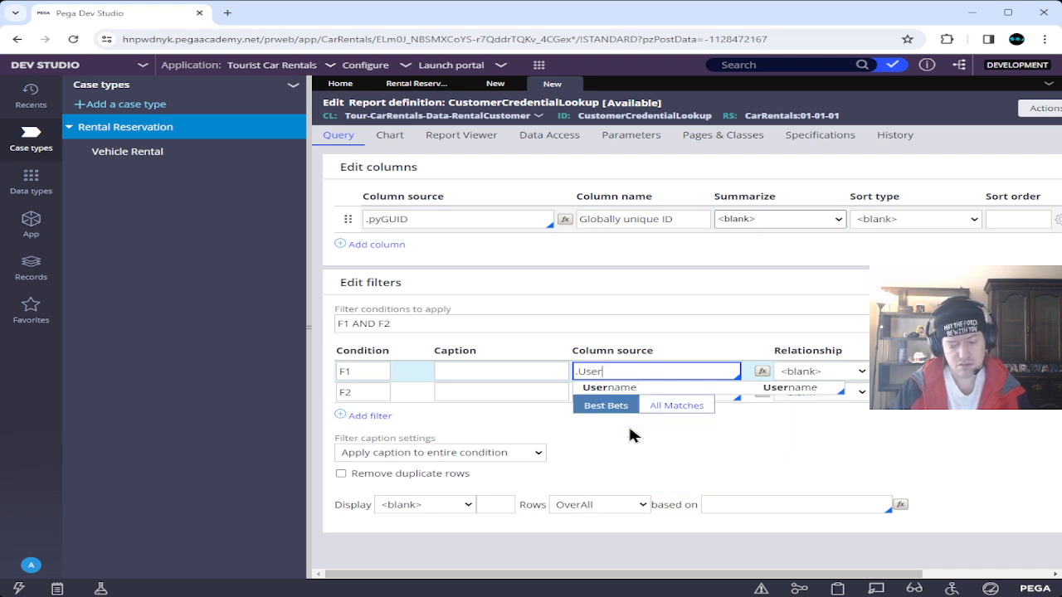
pyautogui.press('Return')
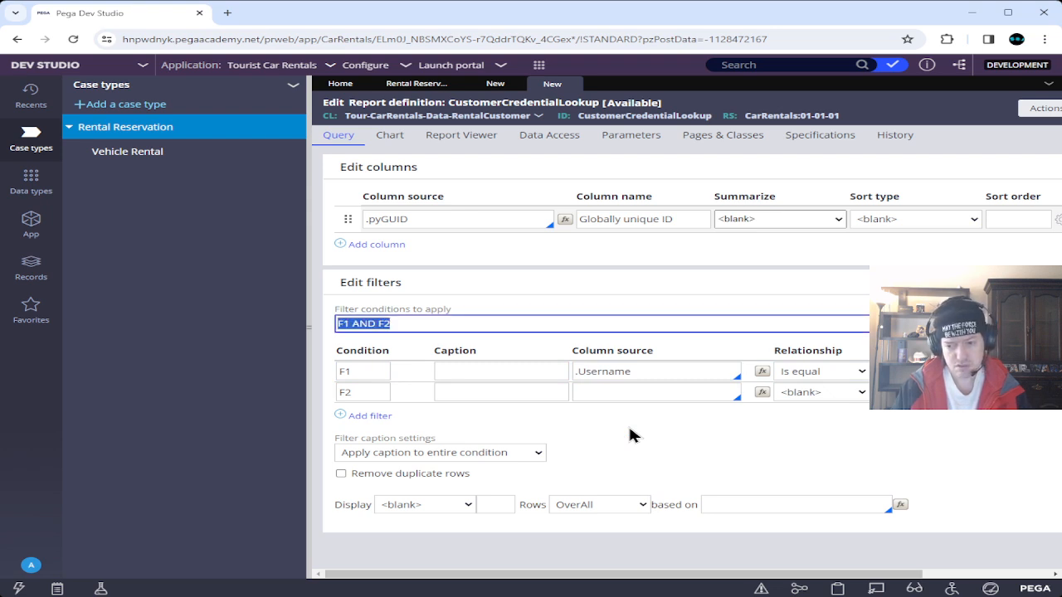
pyautogui.press('Tab')
pyautogui.press('Tab')
pyautogui.press('Tab')
pyautogui.press('Tab')
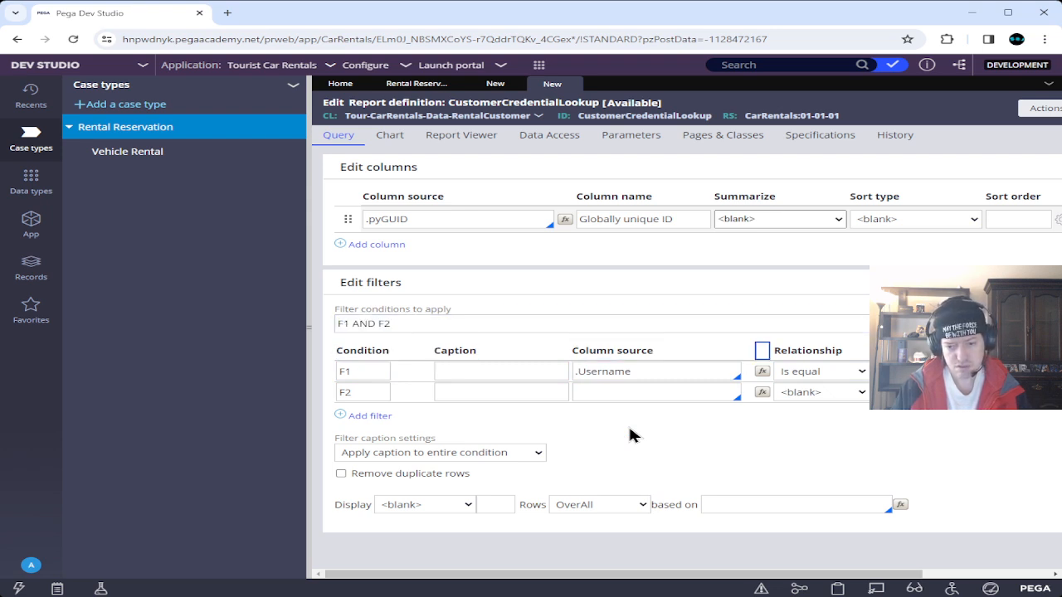
pyautogui.press('Tab')
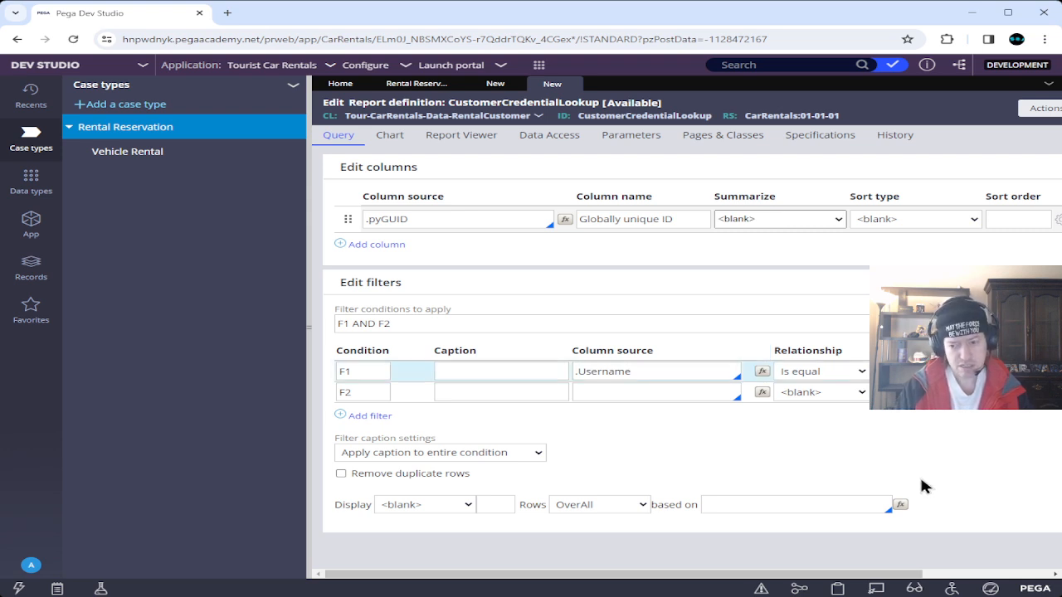
pyautogui.press('Tab')
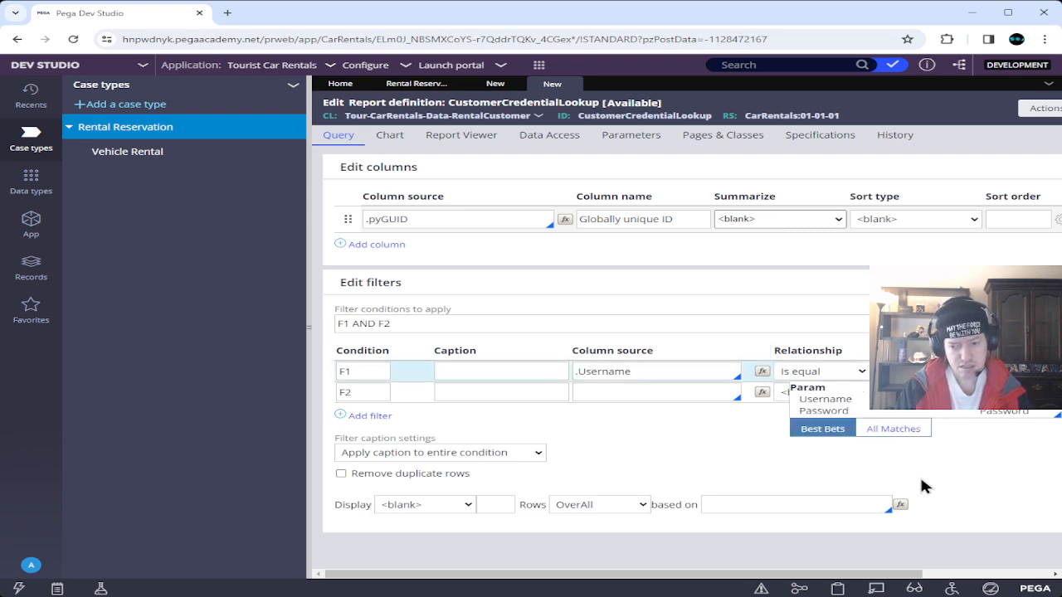
pyautogui.write('u')
pyautogui.press('Down')
pyautogui.press('Down')
pyautogui.press('Return')
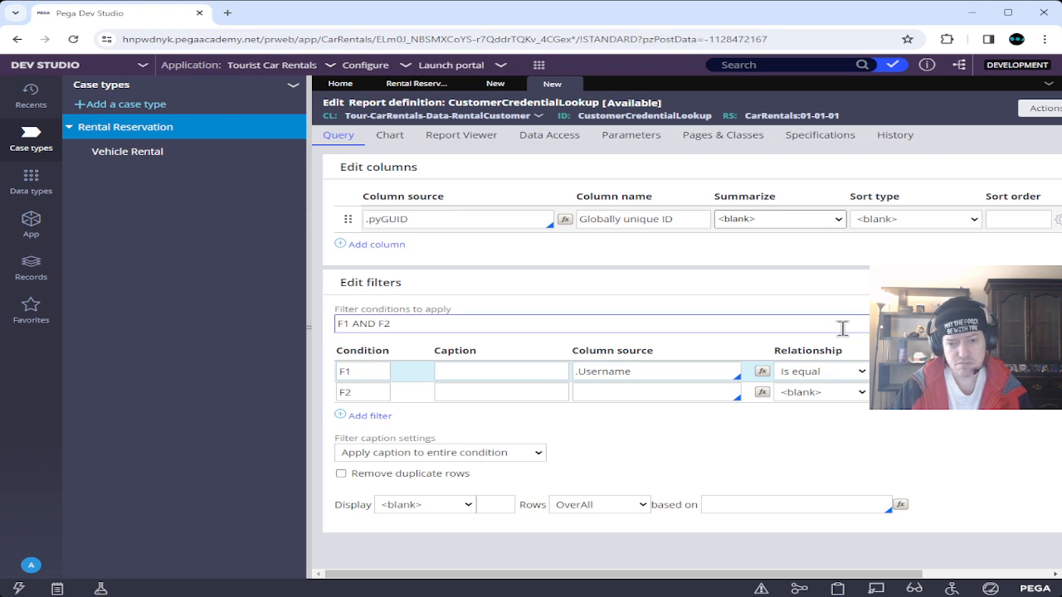
# Set filter F2 to compare .Password against Param.Password.
pyautogui.moveTo(706, 576); pyautogui.dragTo(559, 576)
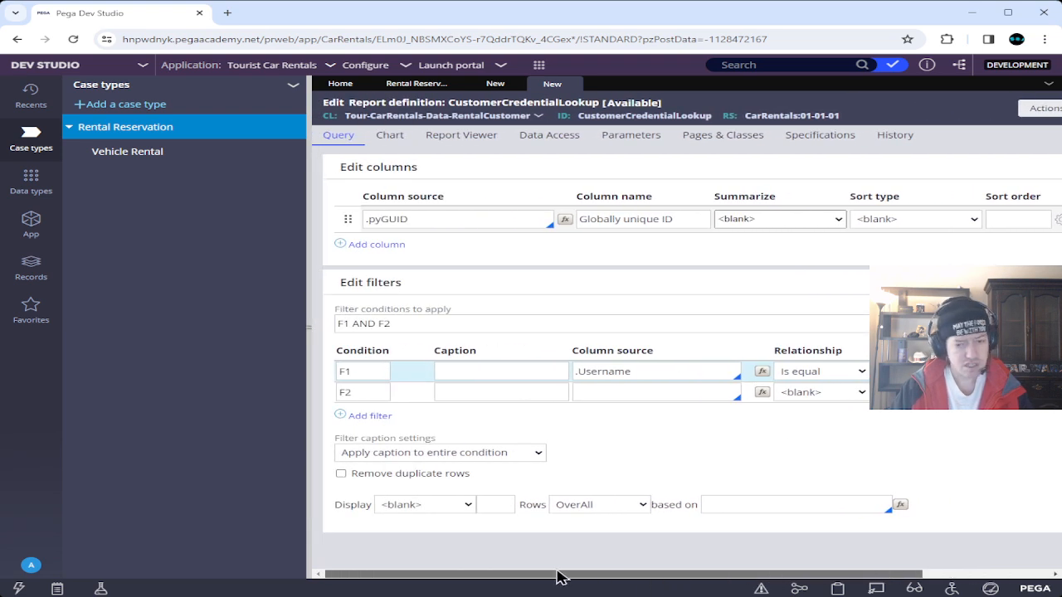
pyautogui.press('Tab')
pyautogui.hscroll(3, 700, 442)
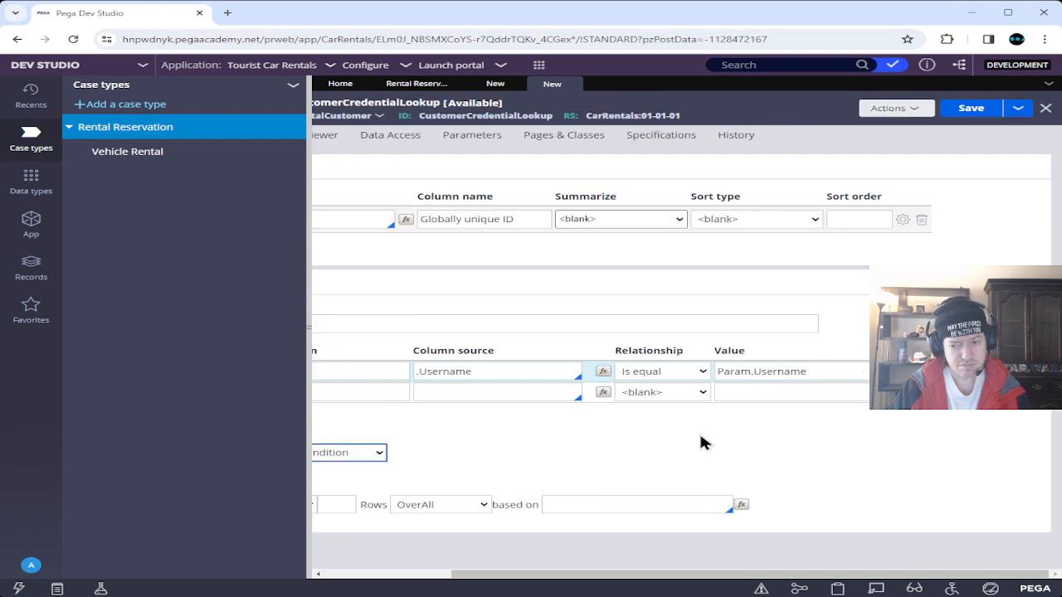
pyautogui.hscroll(-3, 700, 442)
pyautogui.press('Tab')
pyautogui.press('Tab')
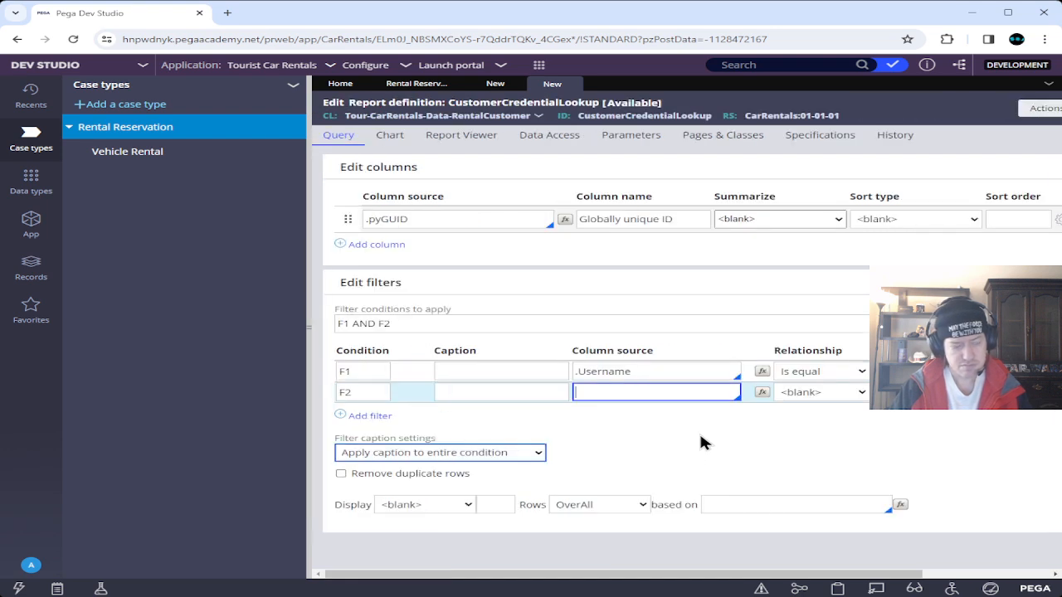
pyautogui.write('.Passw')
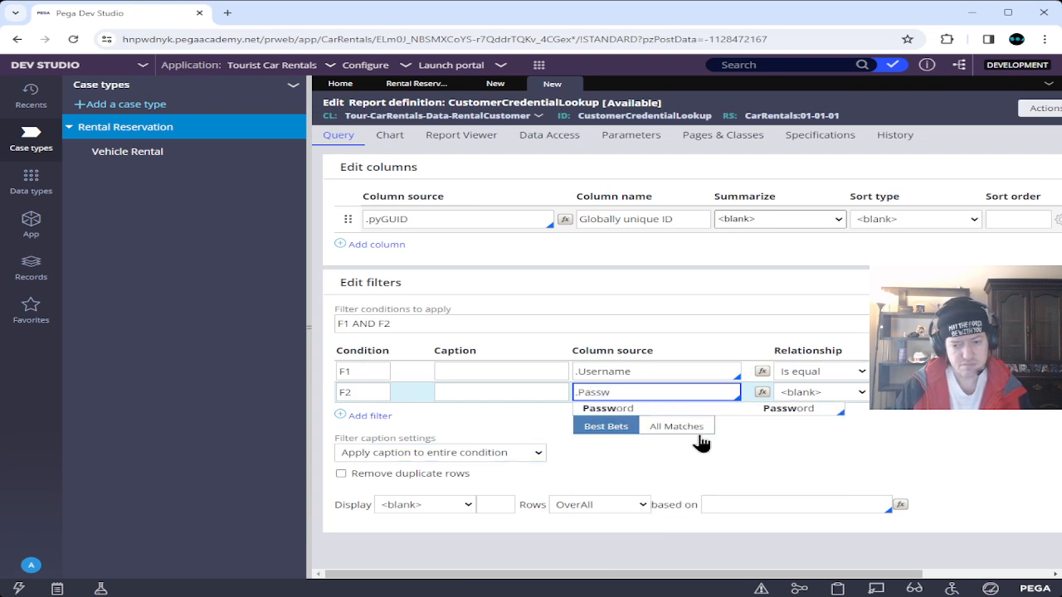
pyautogui.press('Tab')
pyautogui.press('Tab')
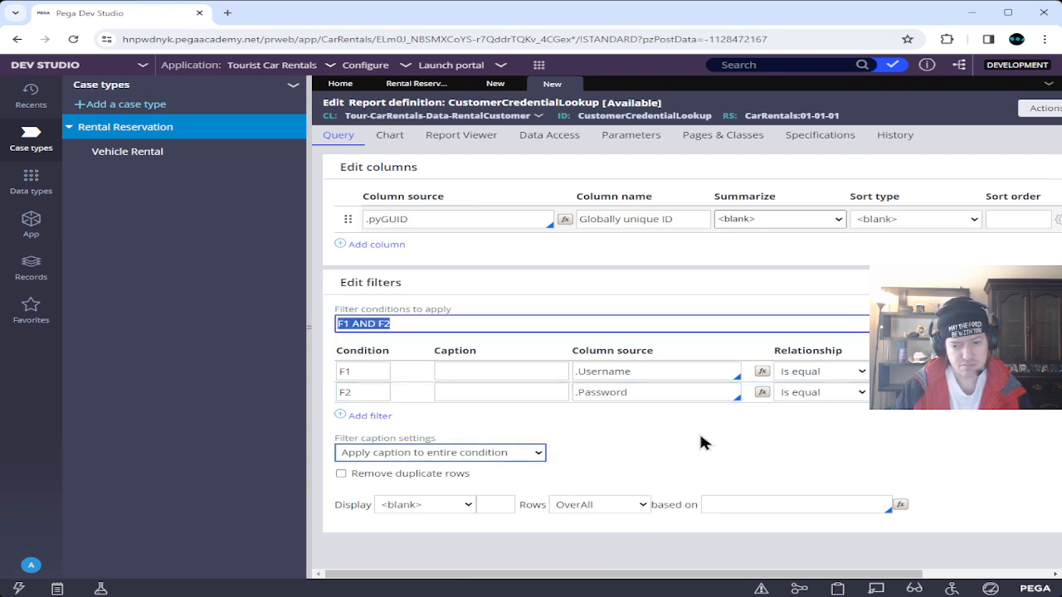
pyautogui.click(931, 392)
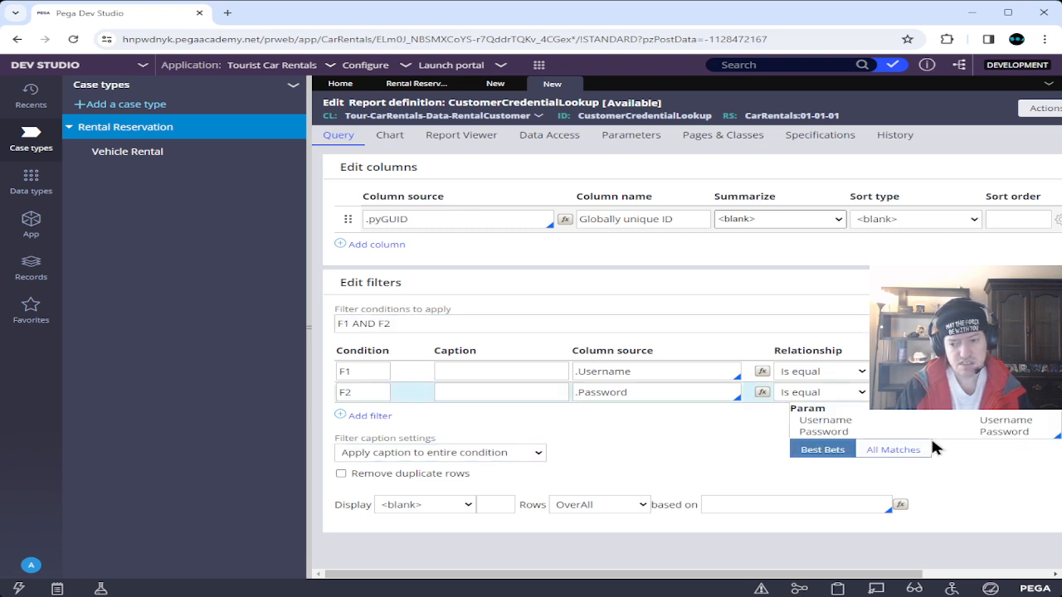
pyautogui.write('U')
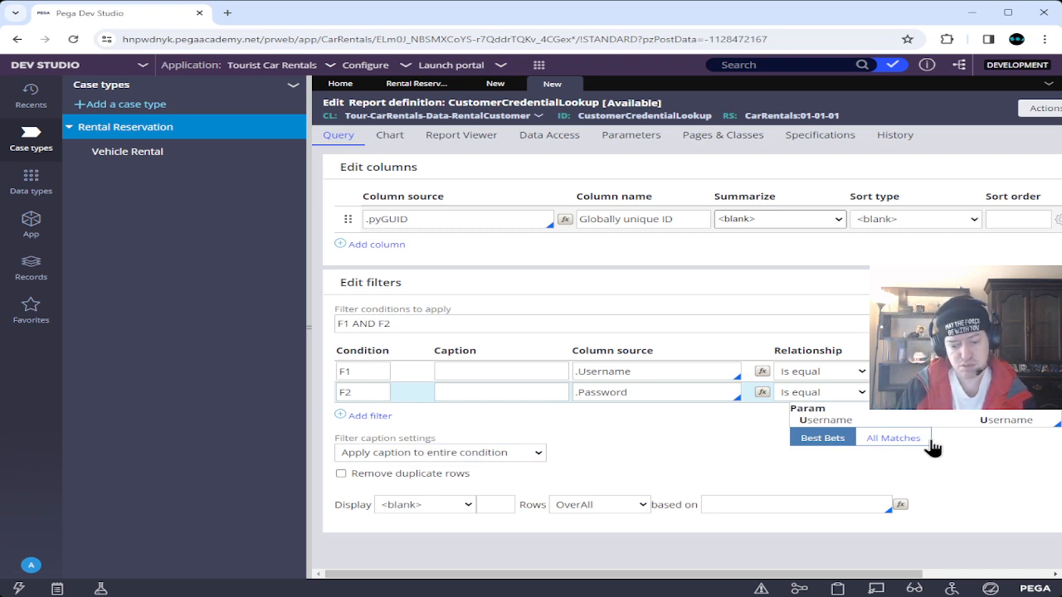
pyautogui.press('BackSpace')
pyautogui.write('Pa')
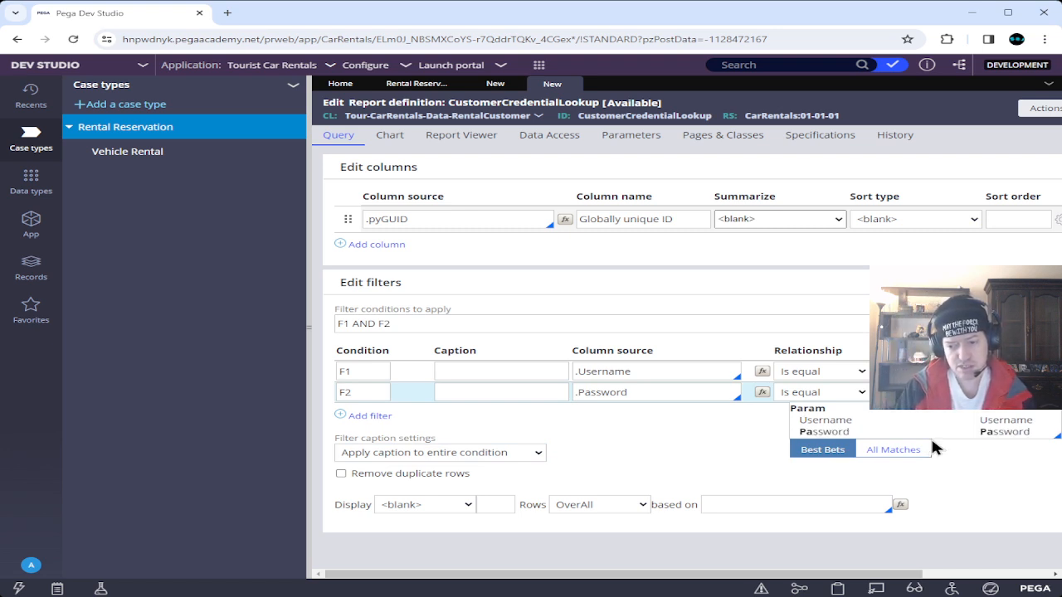
pyautogui.write('ss')
pyautogui.press('Tab')
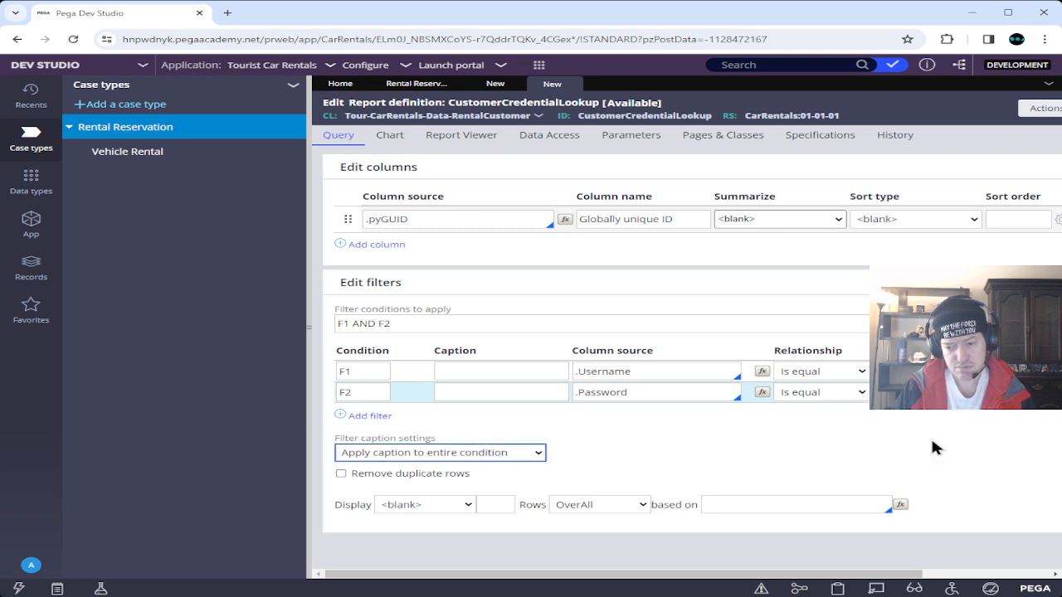
pyautogui.click(933, 448)
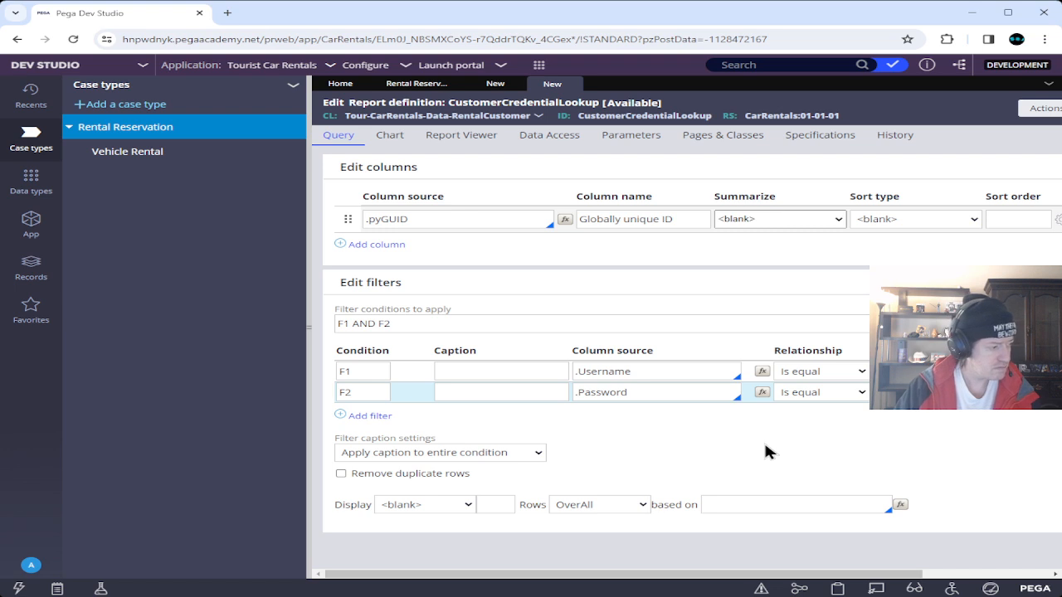
pyautogui.press('Tab')
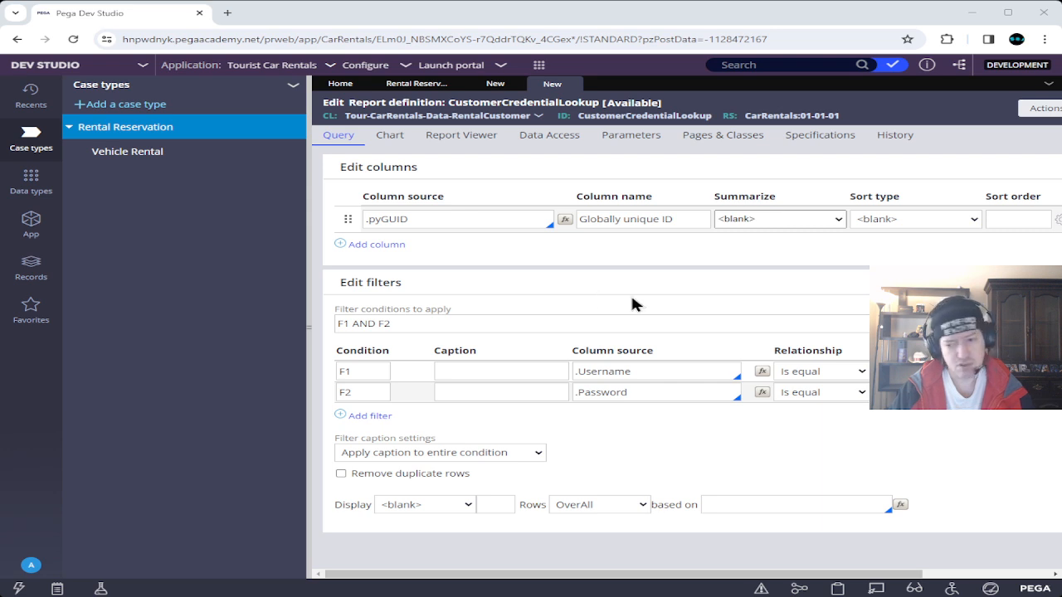
# Enable Use null if empty on the Username and Password filters, then save CustomerCredentialLookup.
pyautogui.moveTo(568, 574); pyautogui.dragTo(938, 571)
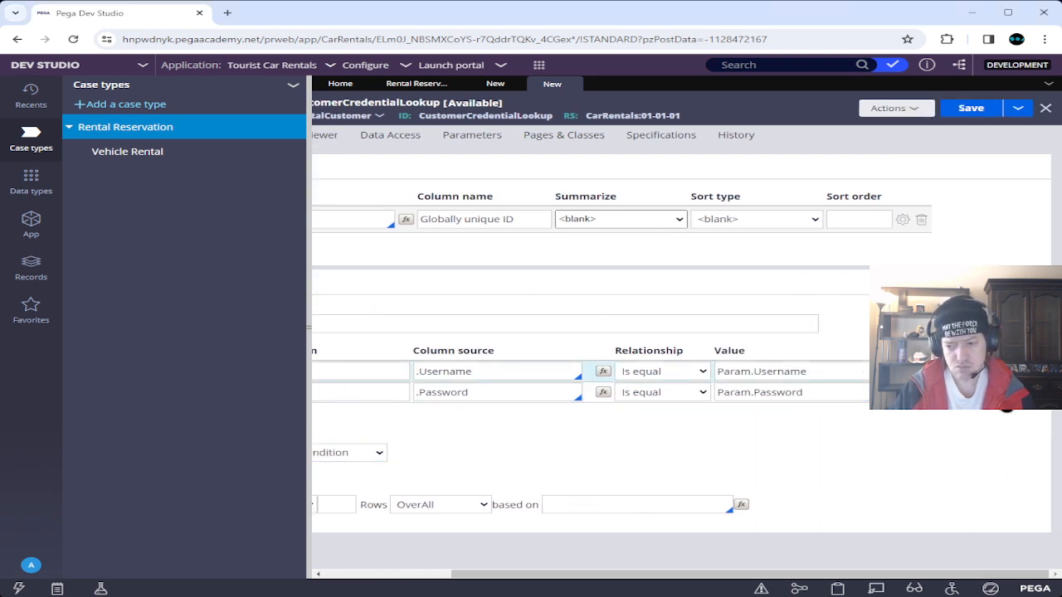
pyautogui.click(902, 371)
pyautogui.click(457, 344)
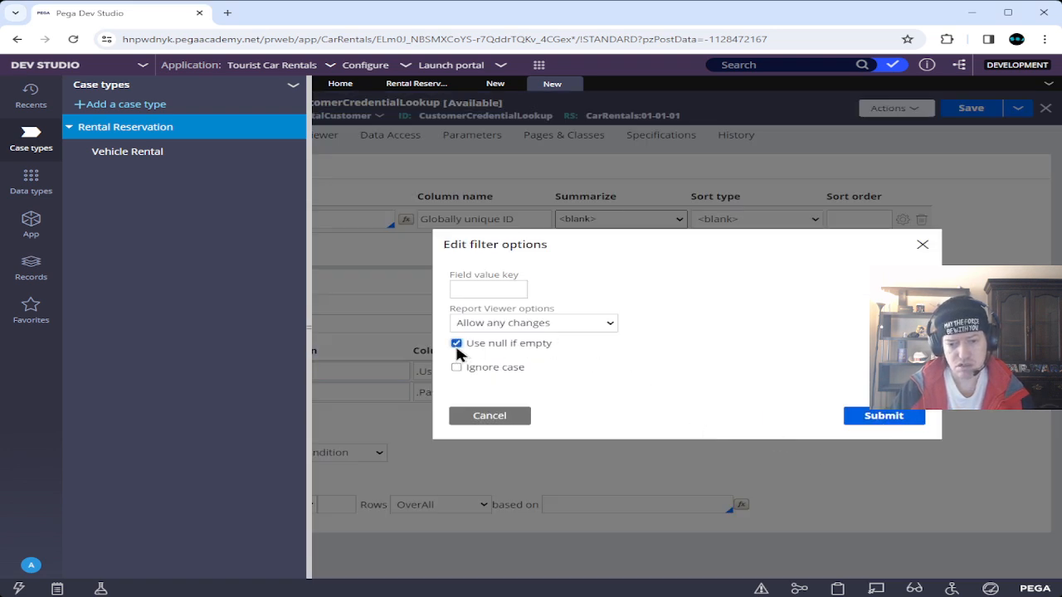
pyautogui.click(910, 422)
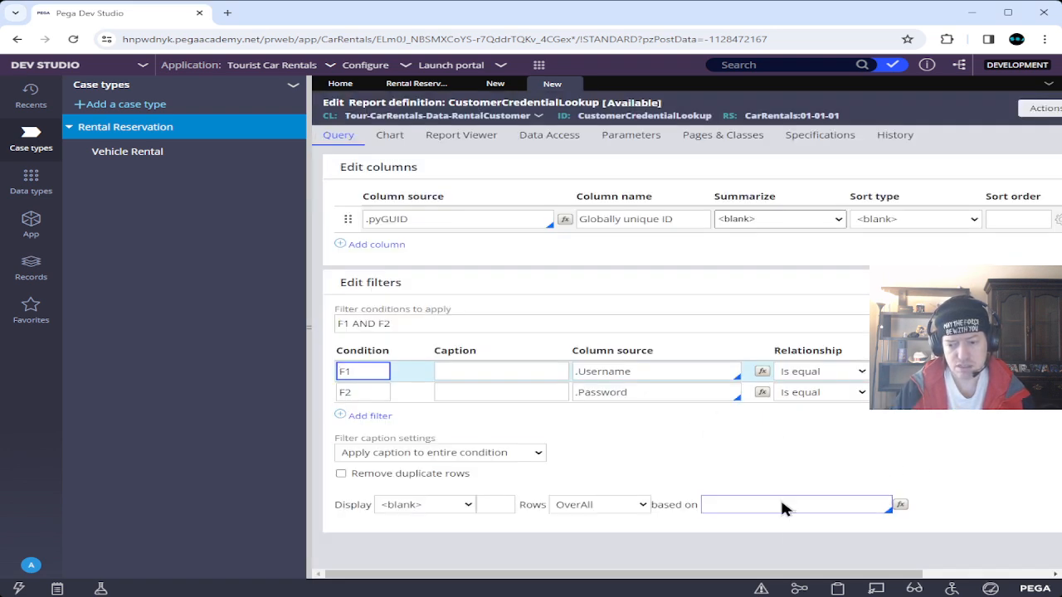
pyautogui.moveTo(988, 589); pyautogui.dragTo(1007, 585)
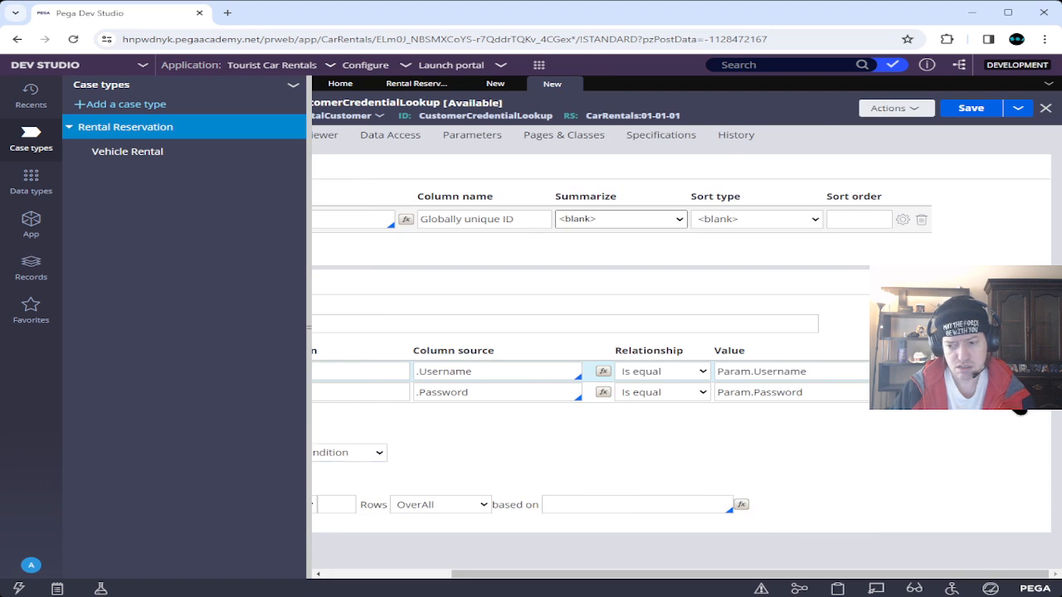
pyautogui.click(1015, 396)
pyautogui.click(457, 343)
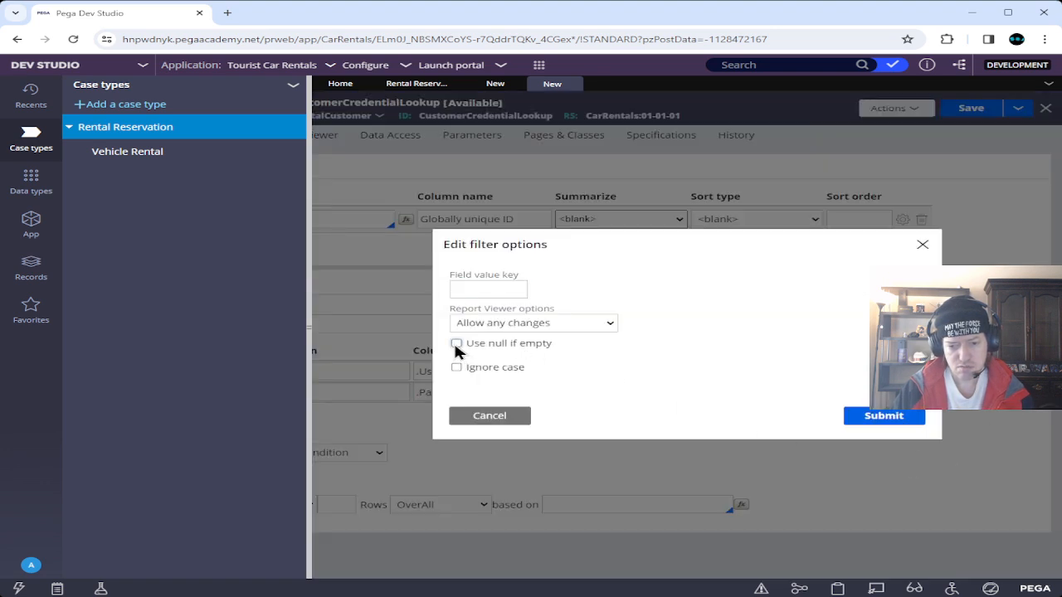
pyautogui.click(881, 427)
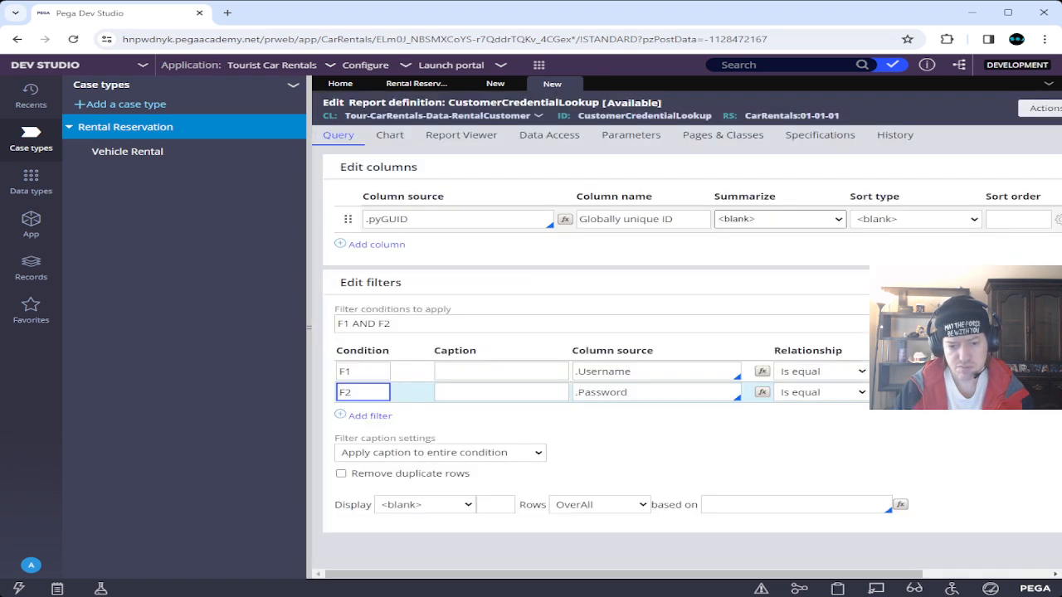
pyautogui.moveTo(899, 583); pyautogui.dragTo(1025, 583)
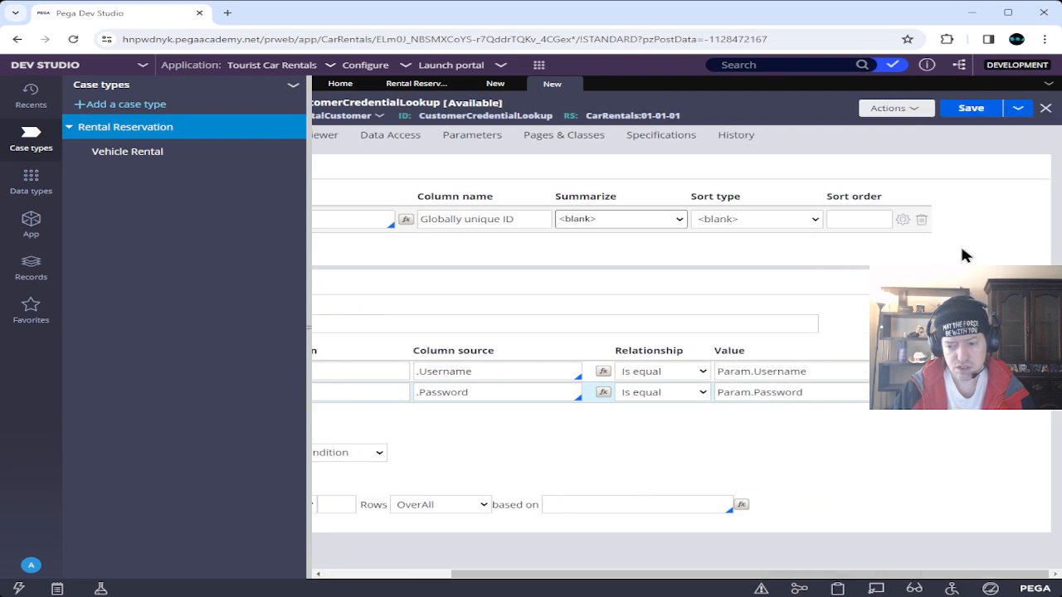
pyautogui.click(973, 110)
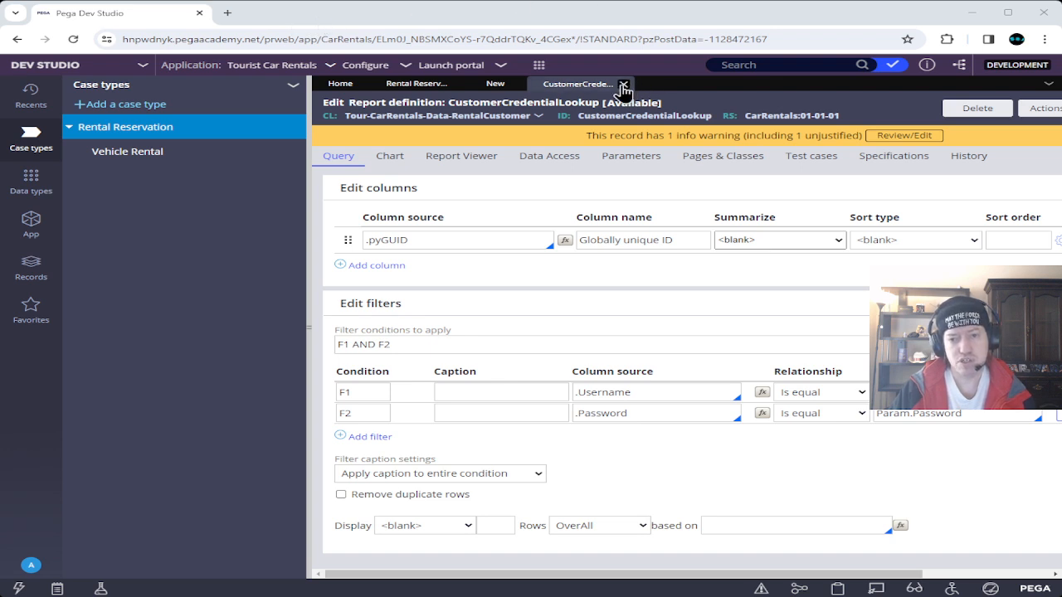
# Add Username and Password parameters with matching descriptions to the CustomerCredentialLookup data page.
pyautogui.click(624, 85)
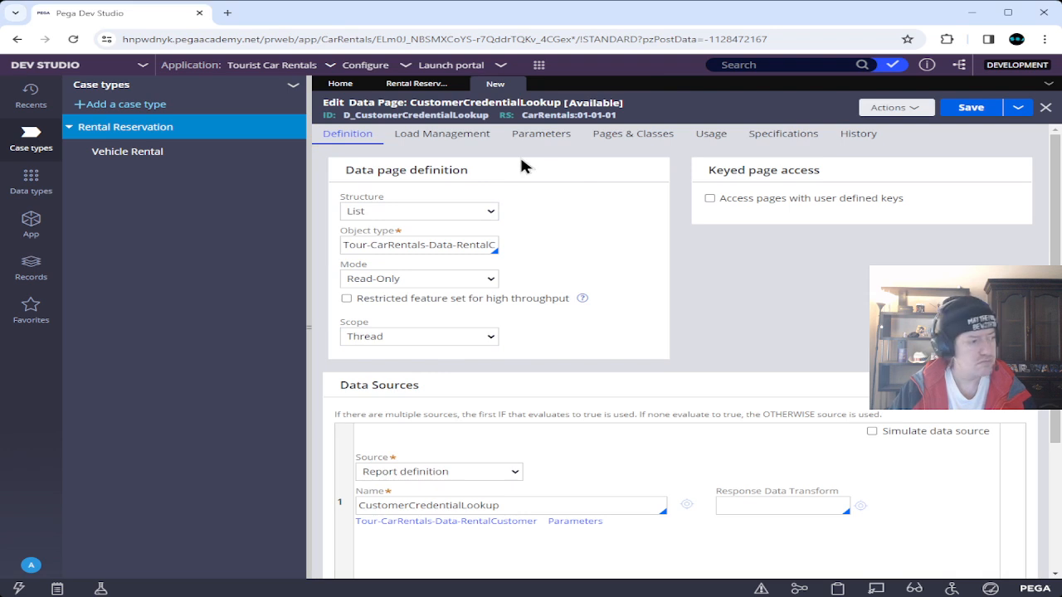
pyautogui.click(541, 133)
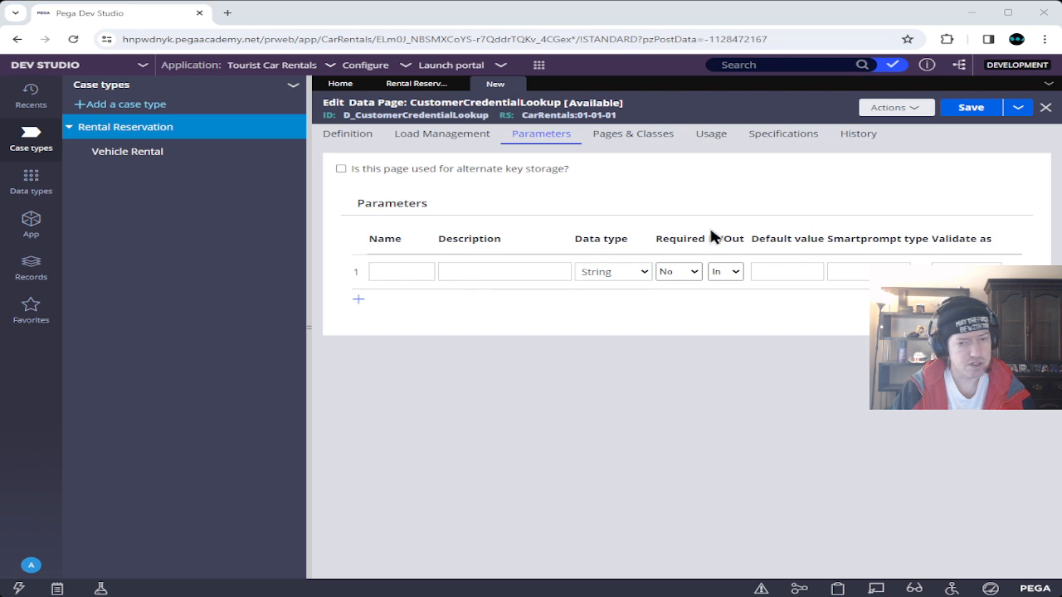
pyautogui.click(359, 301)
pyautogui.click(393, 275)
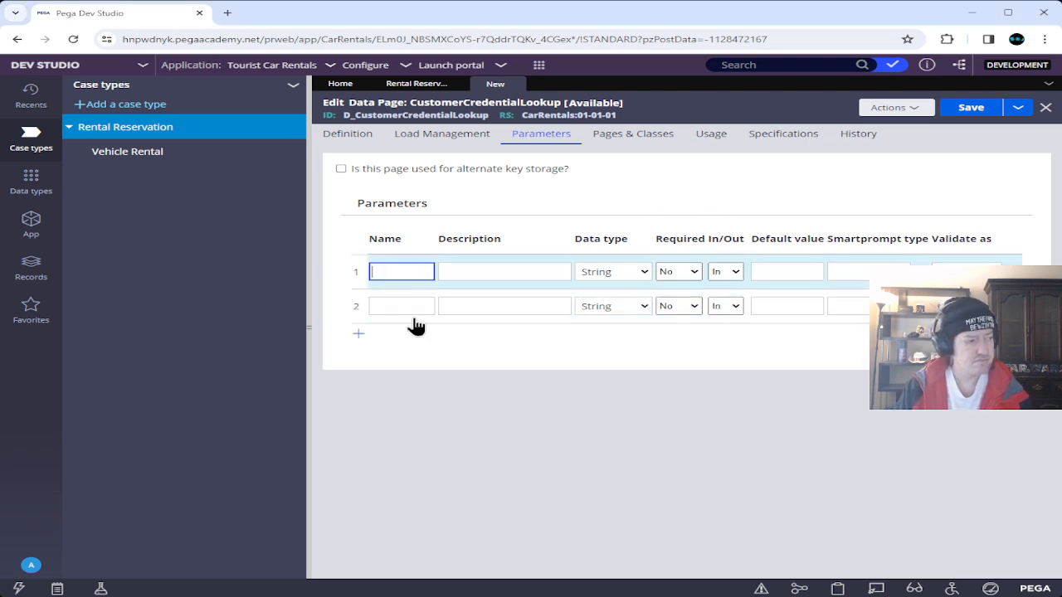
pyautogui.write('Username')
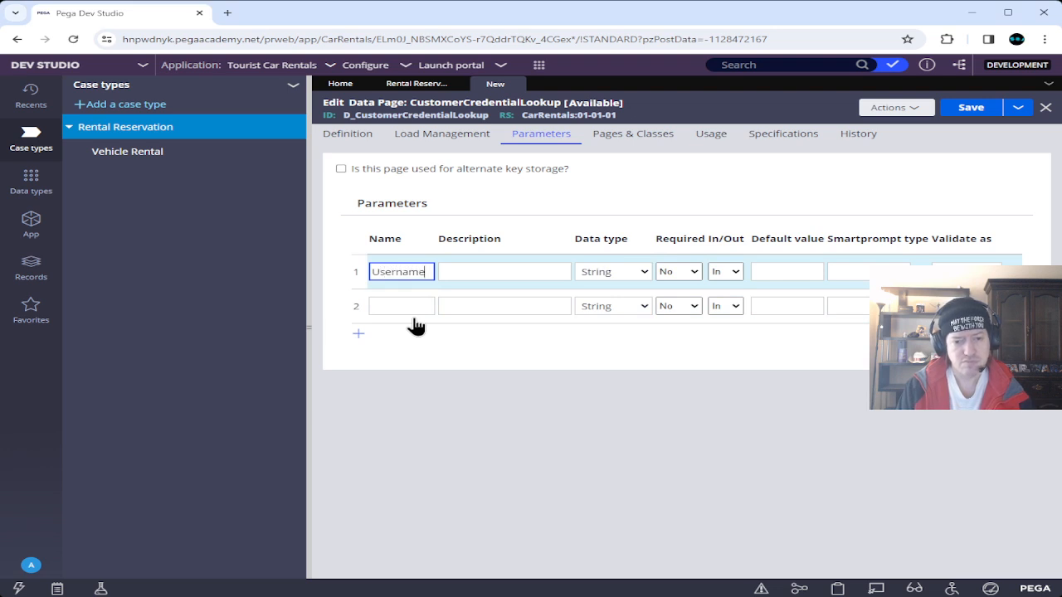
pyautogui.press('Tab')
pyautogui.write('Username')
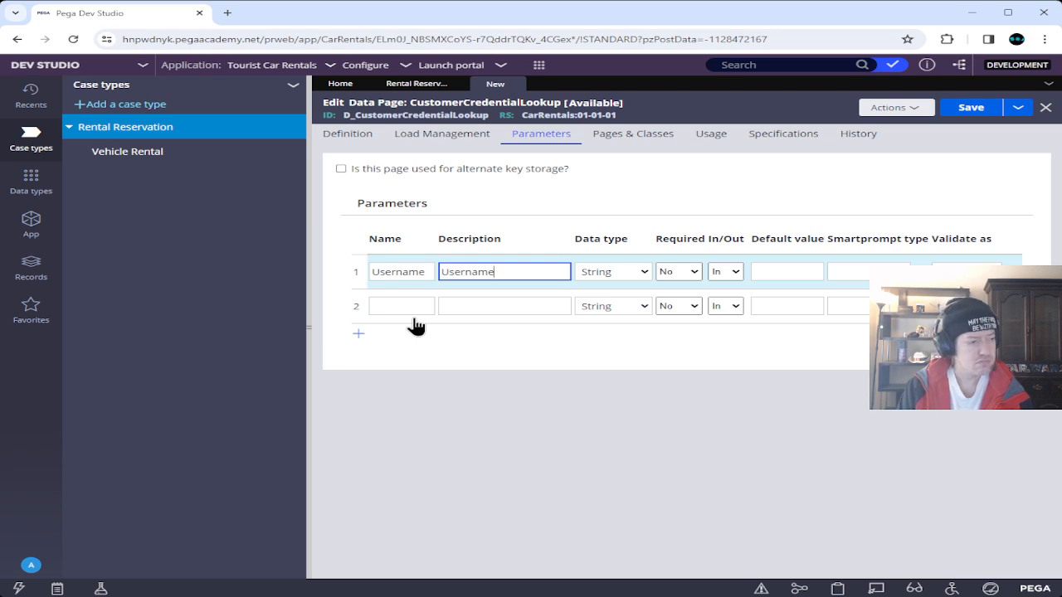
pyautogui.click(401, 305)
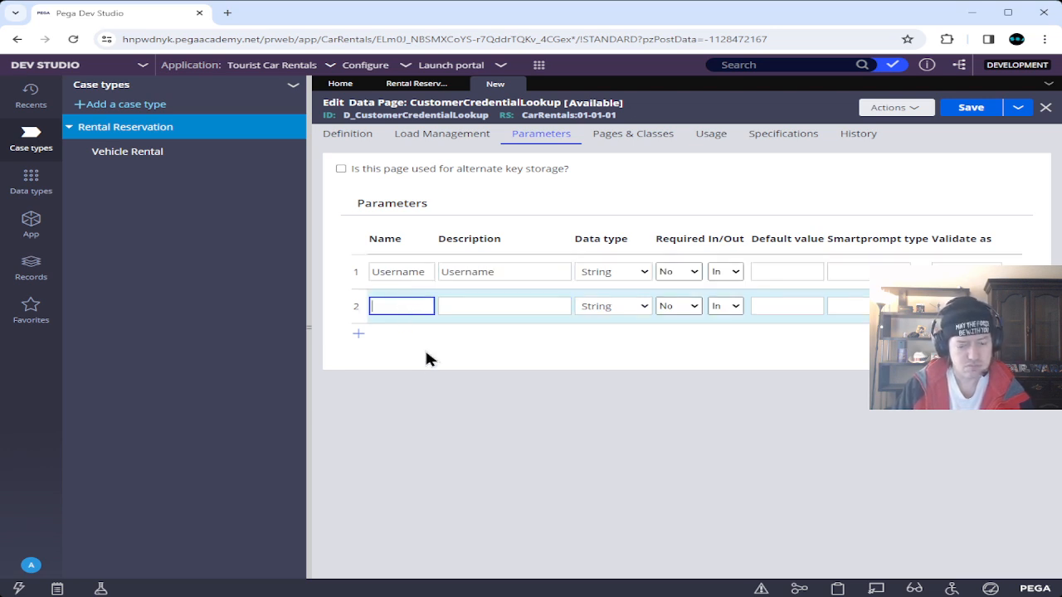
pyautogui.write('Password')
pyautogui.press('Tab')
pyautogui.write('Password')
pyautogui.click(491, 387)
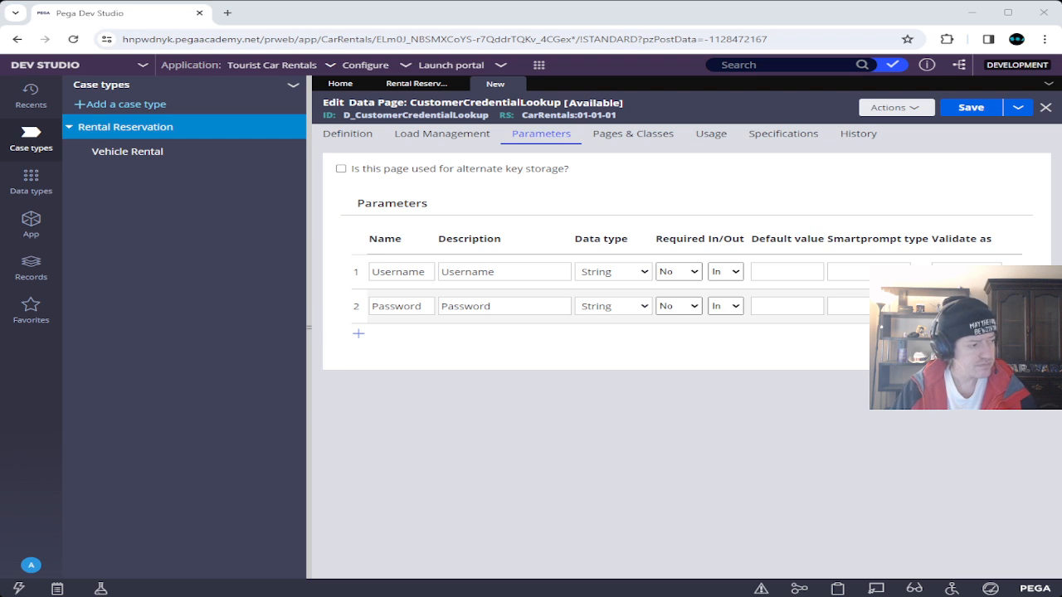
pyautogui.click(357, 143)
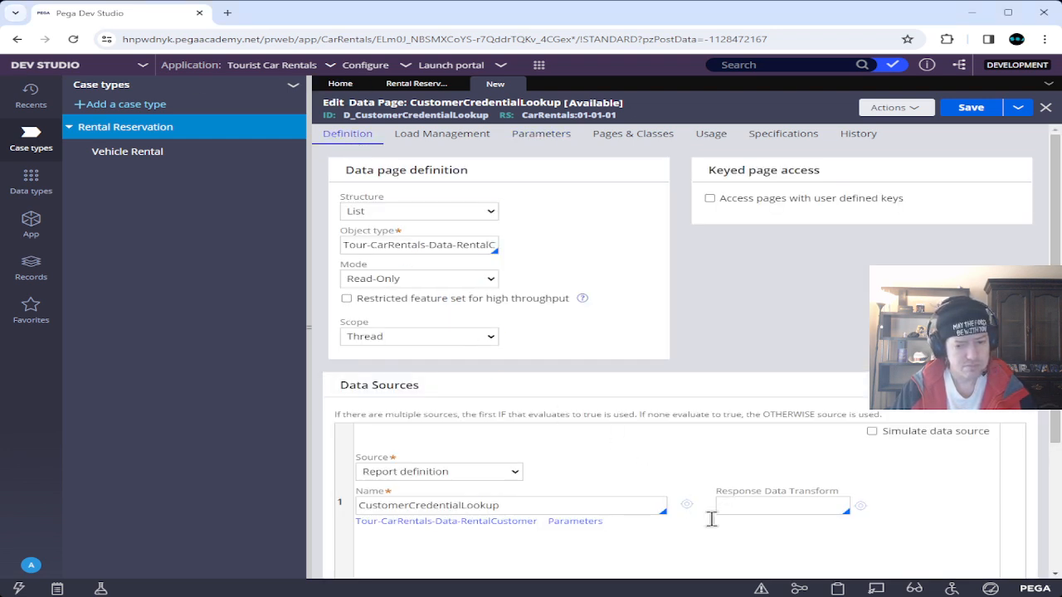
# Map the report source's Username and Password parameters to param.Username and param.Password.
pyautogui.click(581, 522)
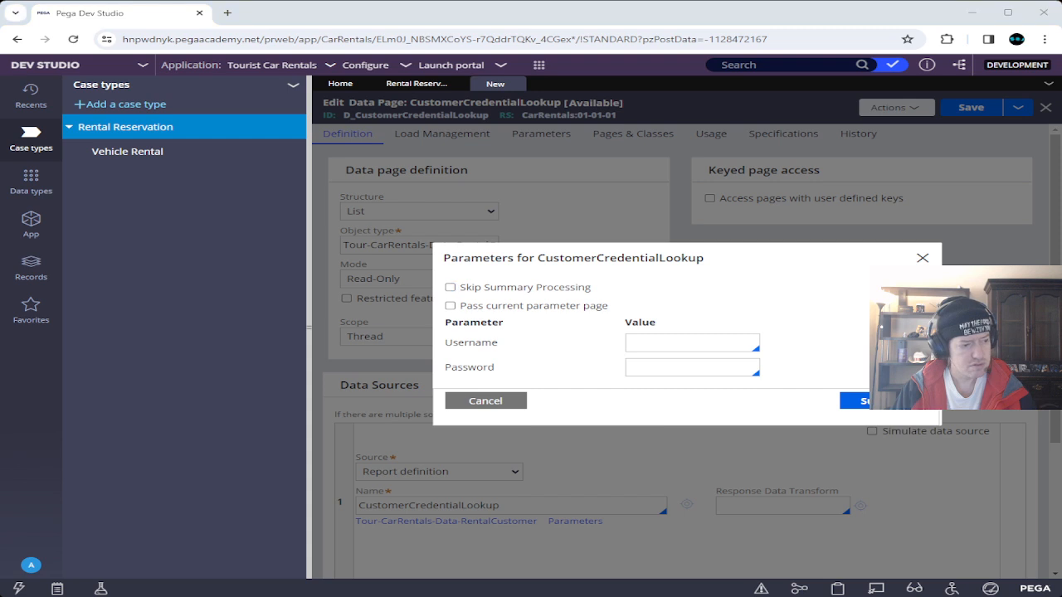
pyautogui.click(665, 343)
pyautogui.write('param')
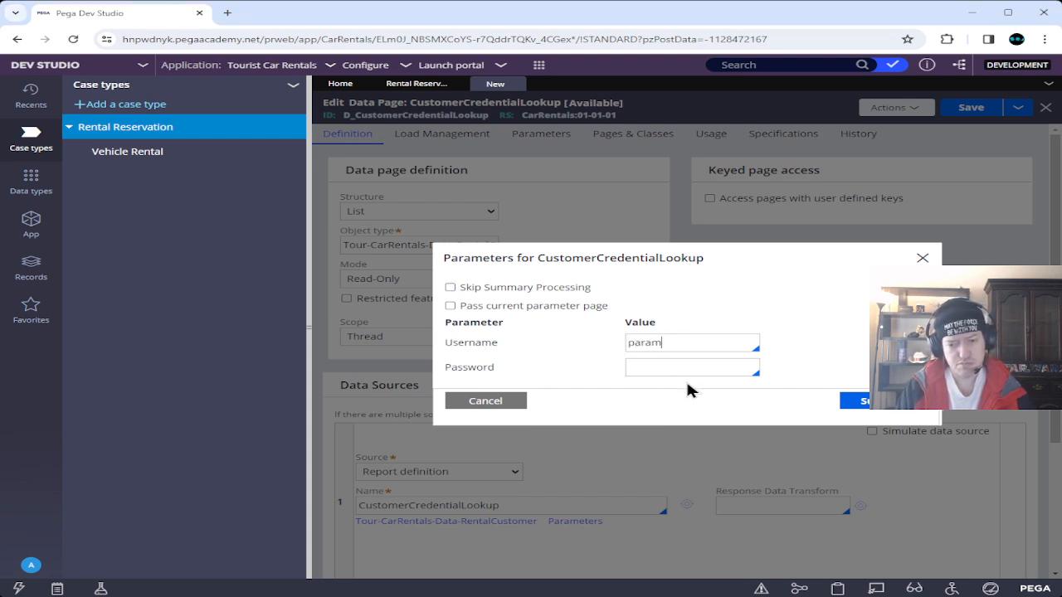
pyautogui.write('.')
pyautogui.press('Down')
pyautogui.press('Return')
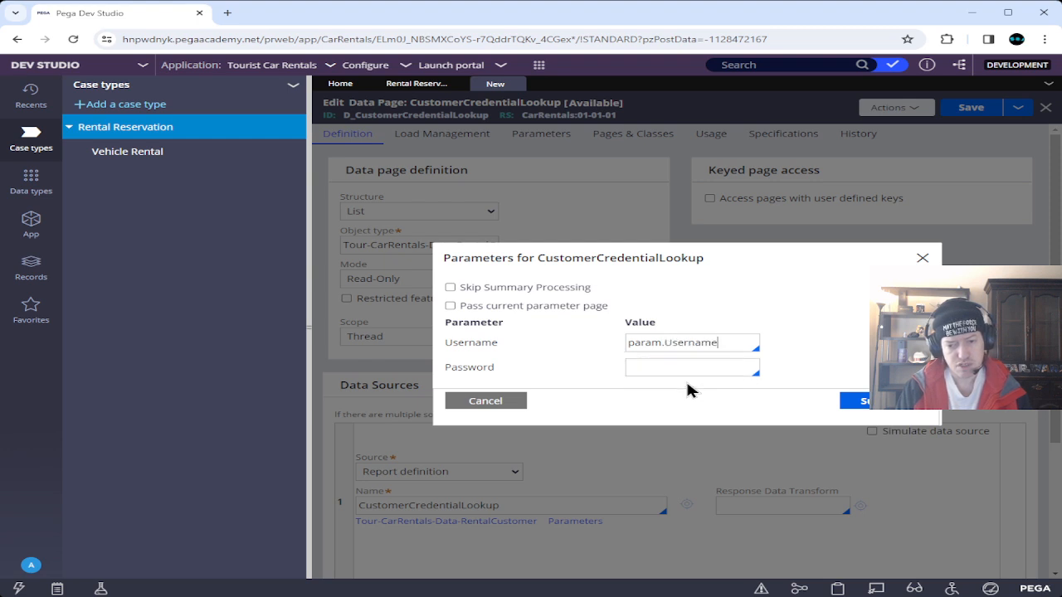
pyautogui.press('Tab')
pyautogui.write('para')
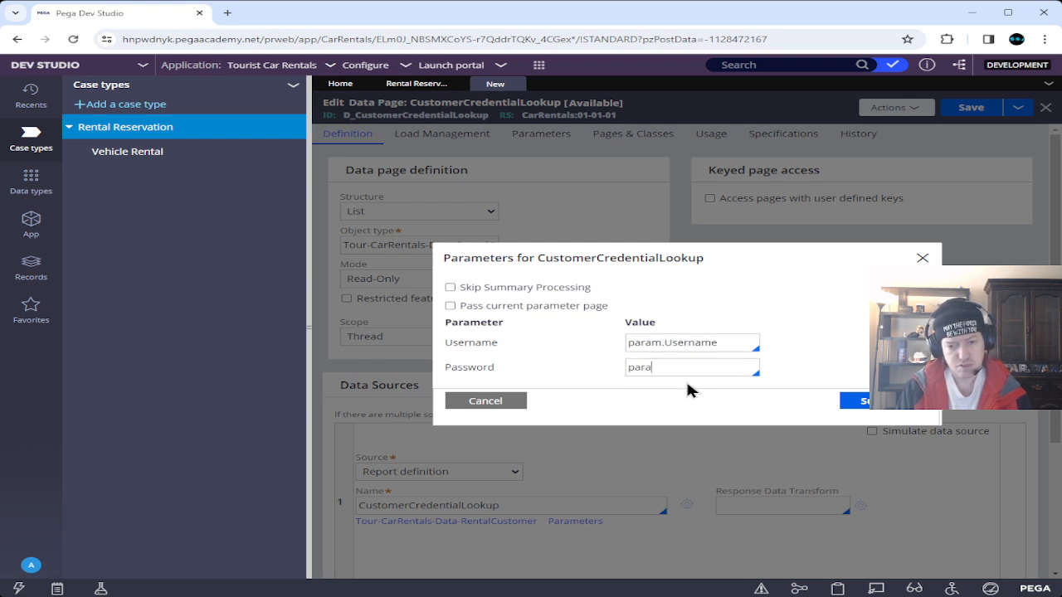
pyautogui.write('m.')
pyautogui.press('Down')
pyautogui.press('Down')
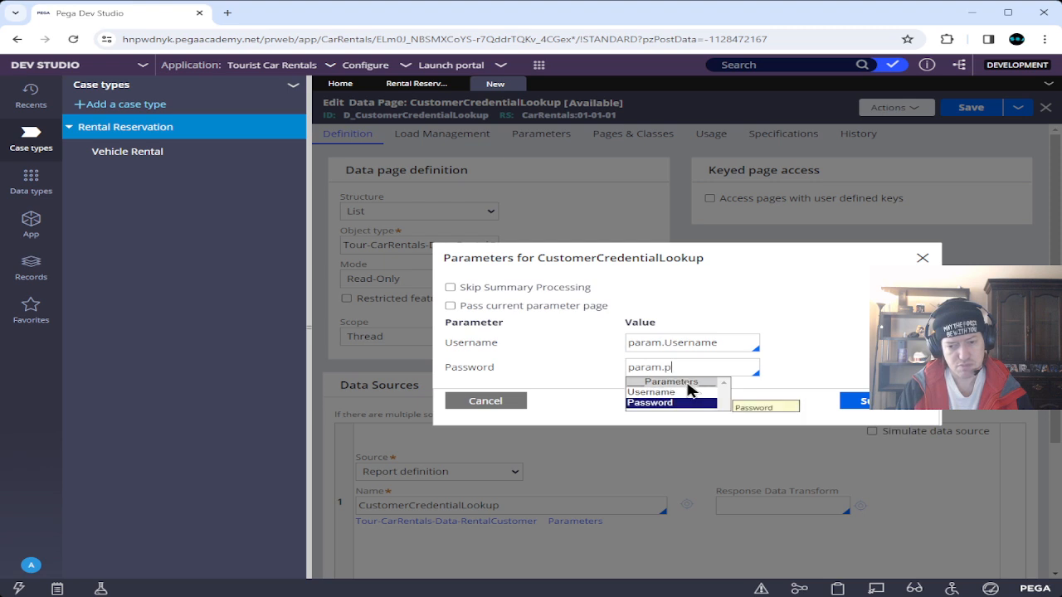
pyautogui.press('Return')
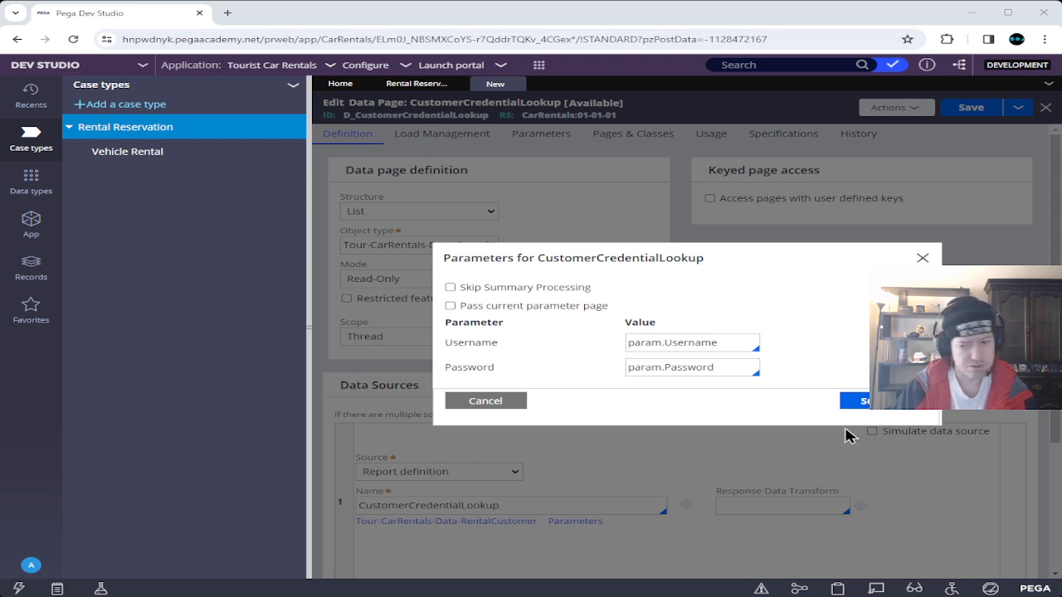
pyautogui.click(855, 401)
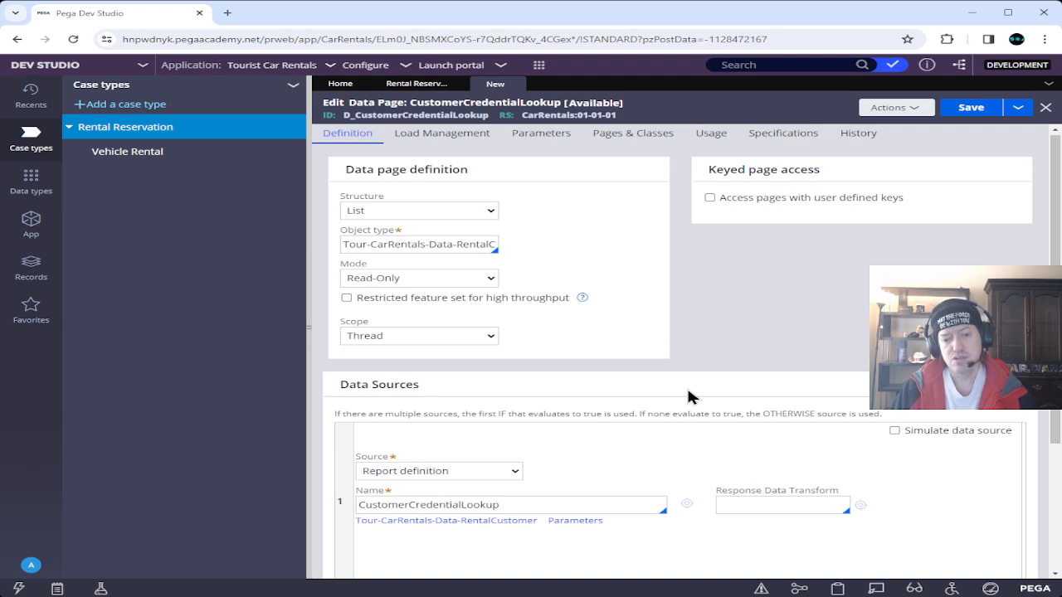
# Save the data page and open the RentalReservation Login flow action from App Explorer.
pyautogui.click(969, 109)
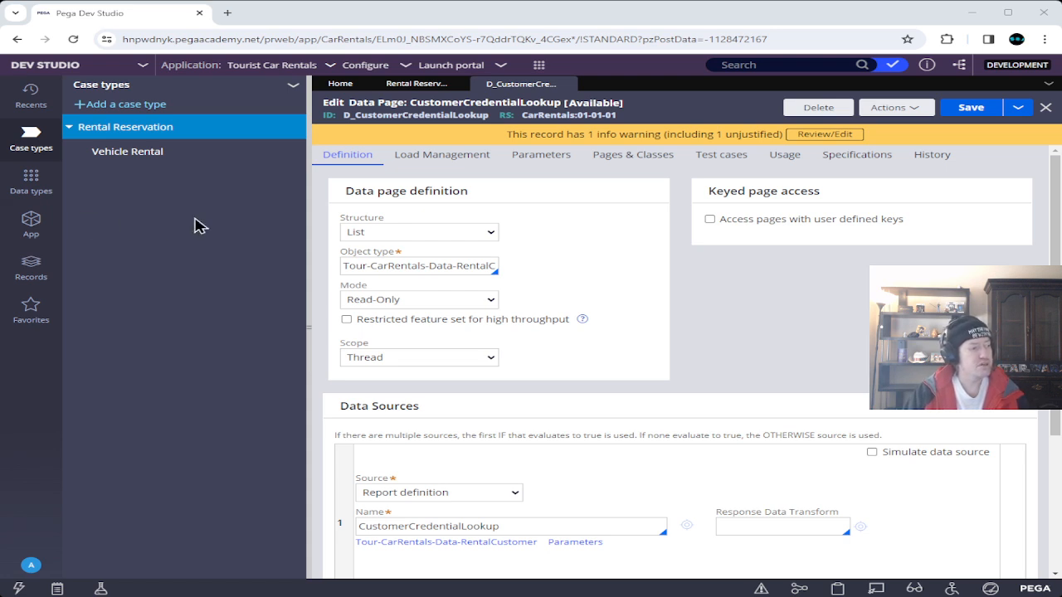
pyautogui.click(37, 231)
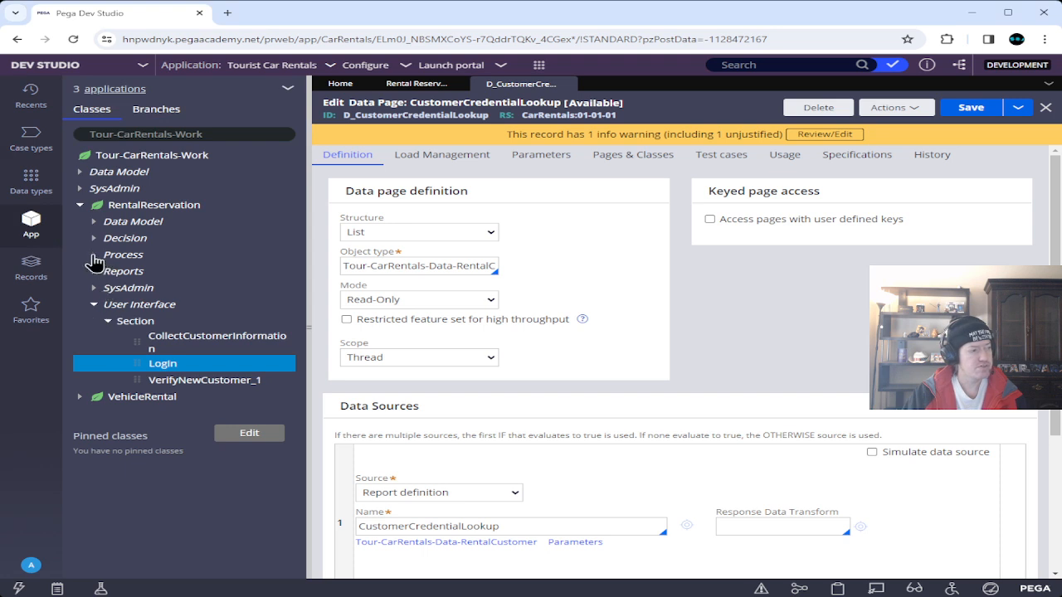
pyautogui.click(93, 256)
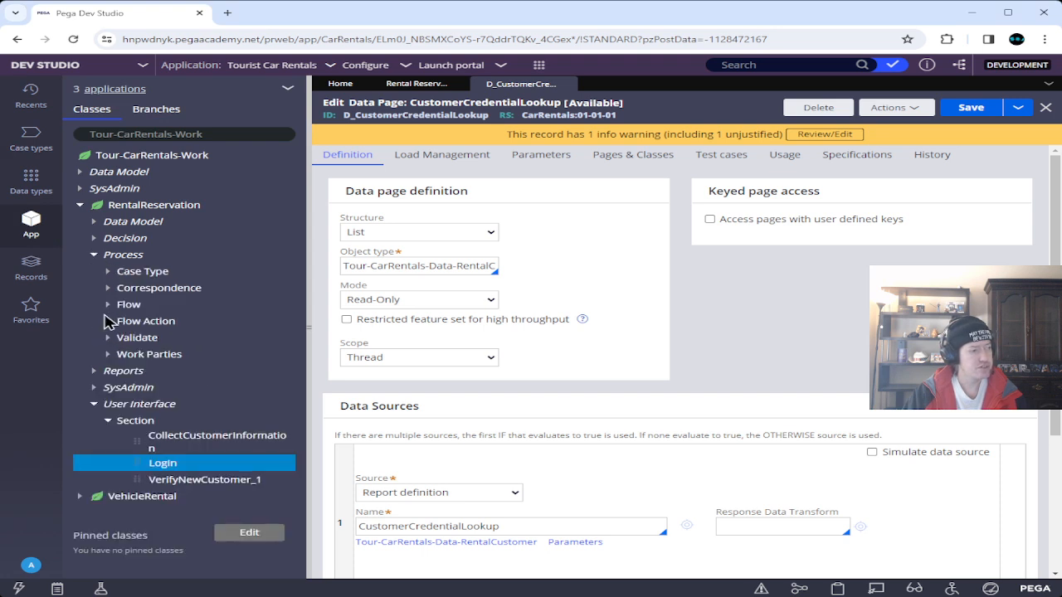
pyautogui.click(108, 321)
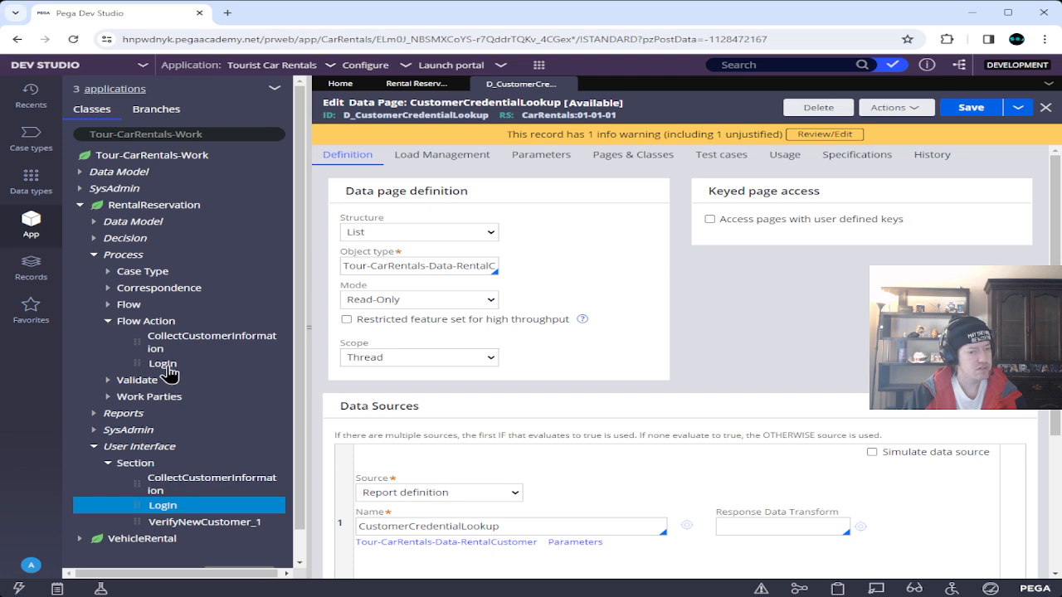
pyautogui.click(163, 363)
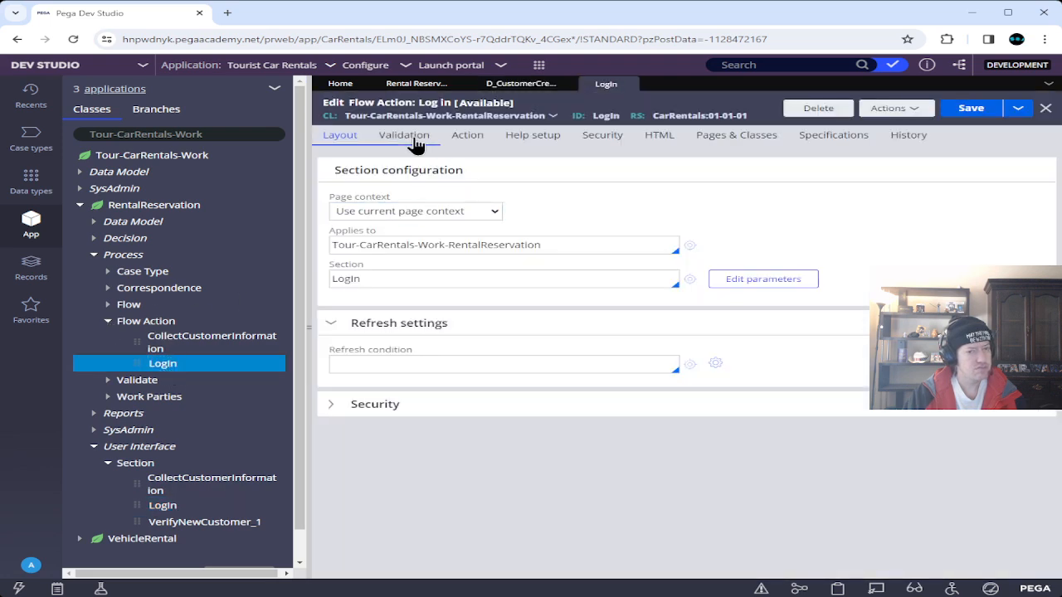
# Set the Login flow action's Validate rule to ValidateLoginCredentials.
pyautogui.click(411, 138)
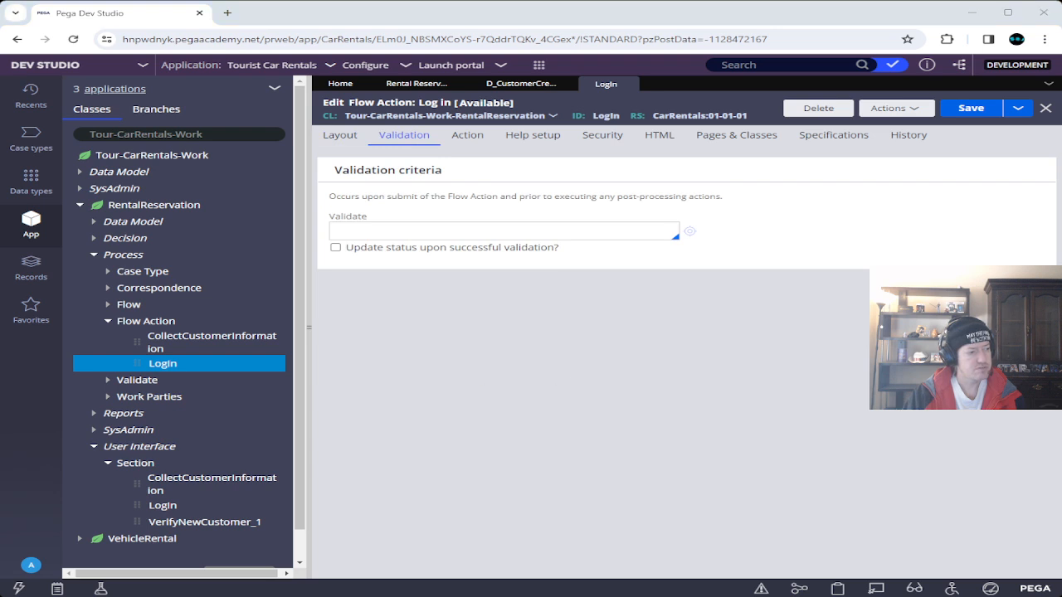
pyautogui.click(445, 232)
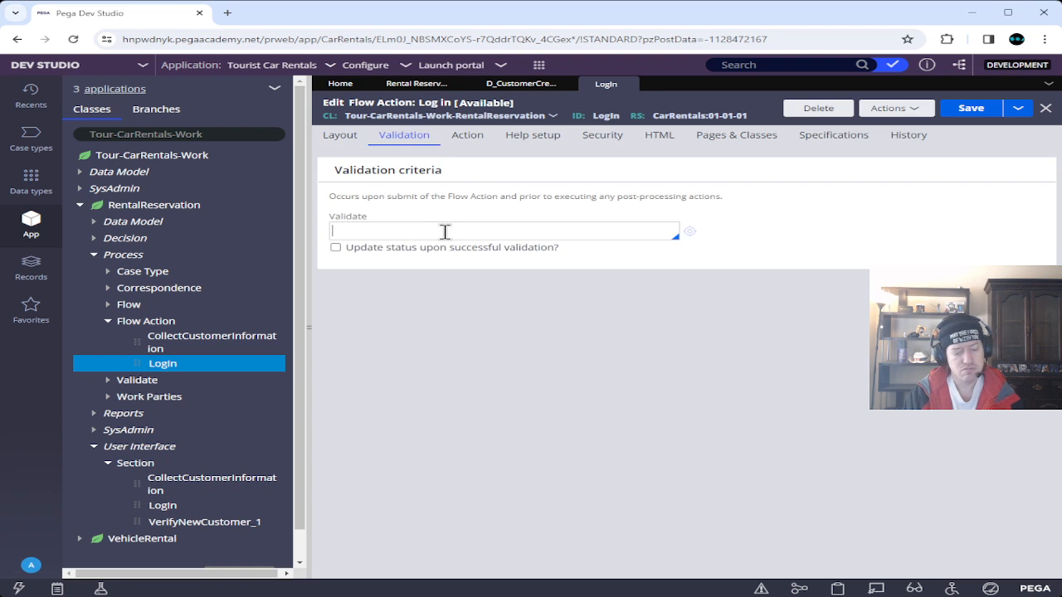
pyautogui.write('Vali')
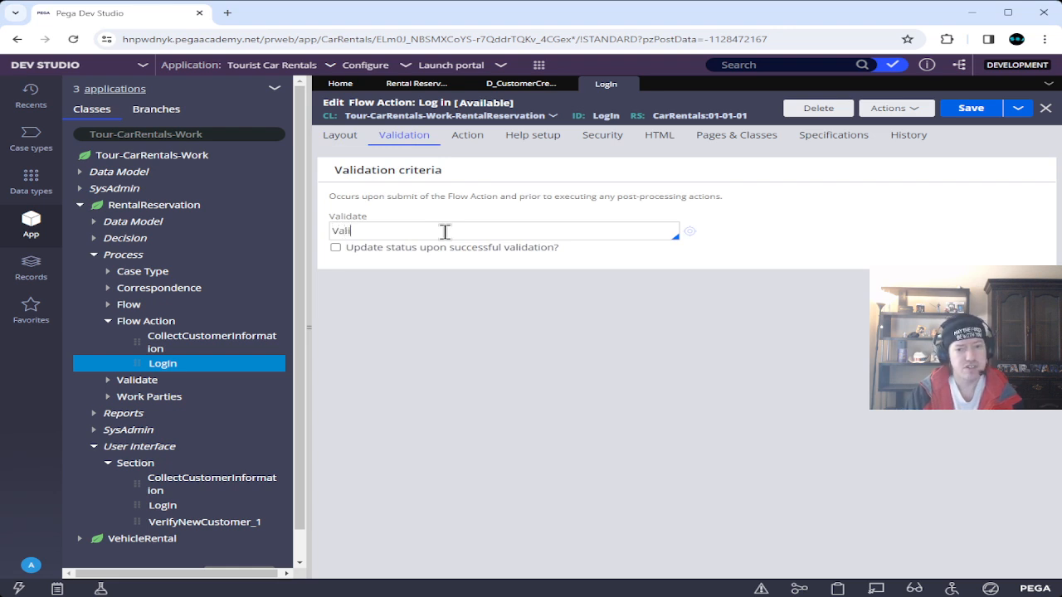
pyautogui.write('dateLo')
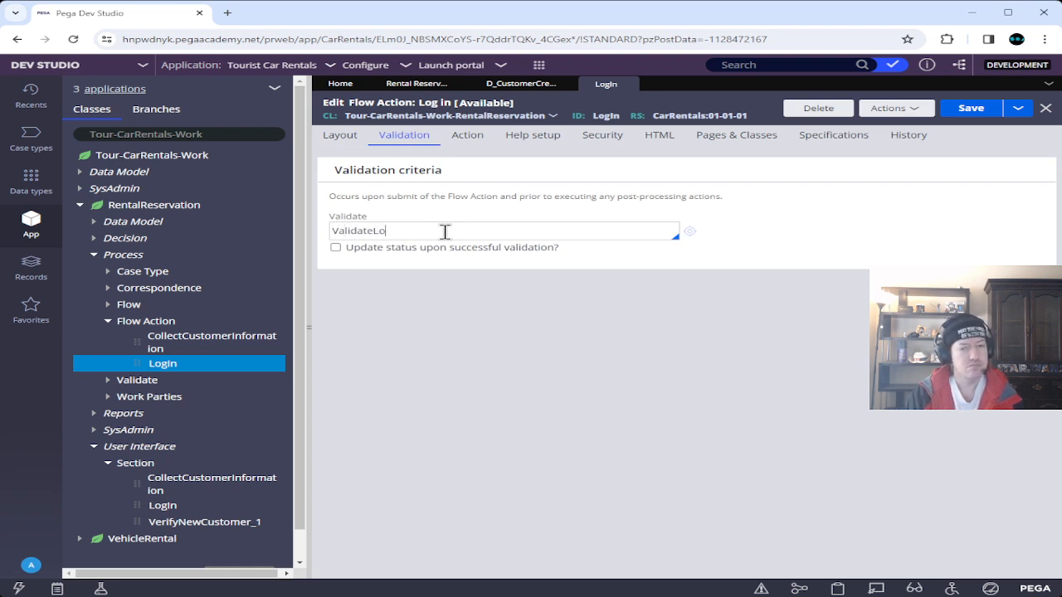
pyautogui.write('ginCreden')
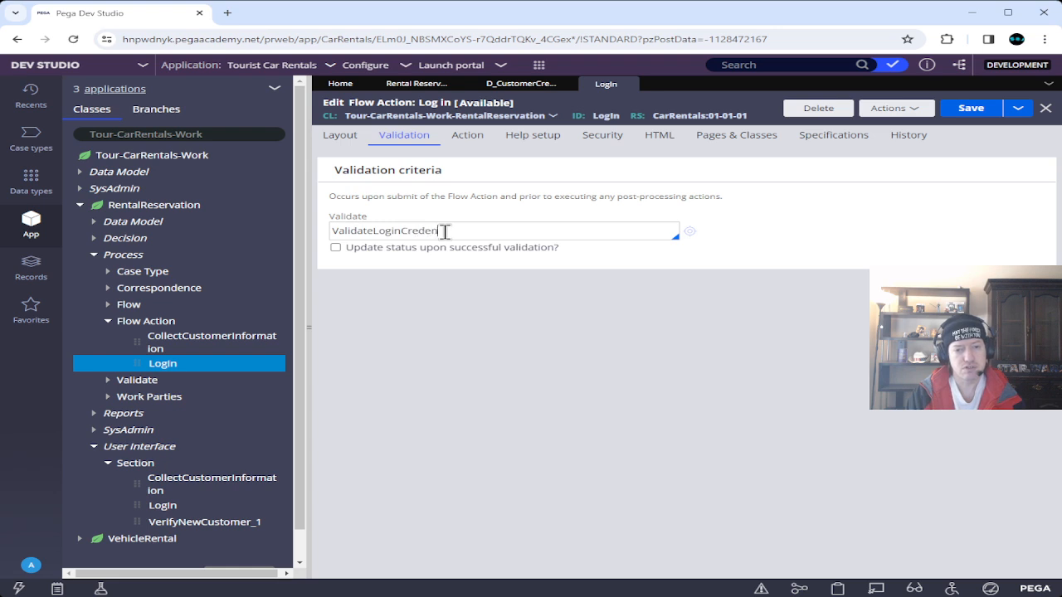
pyautogui.write('tials')
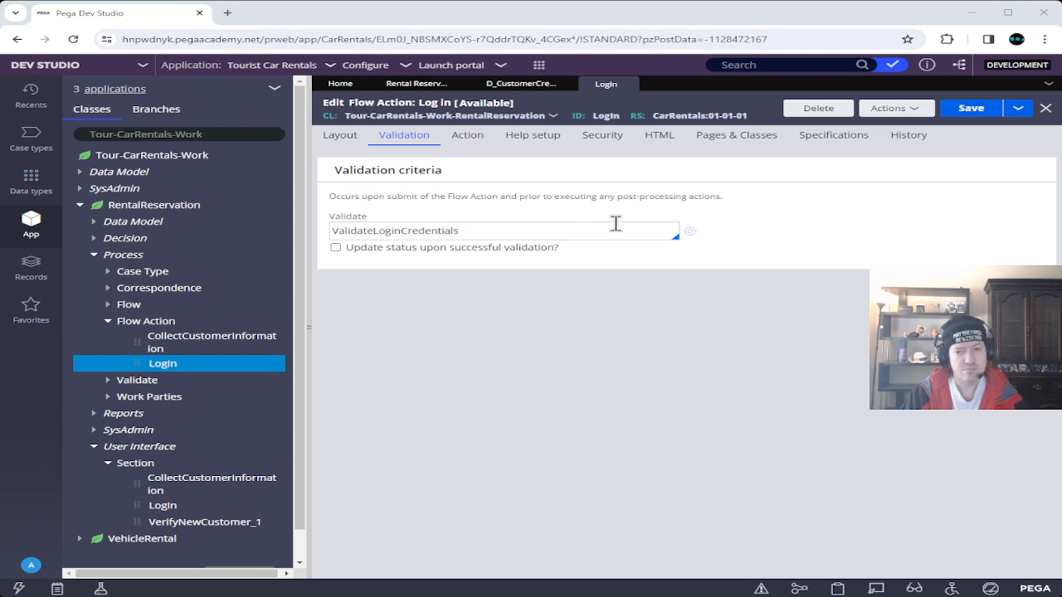
pyautogui.click(689, 231)
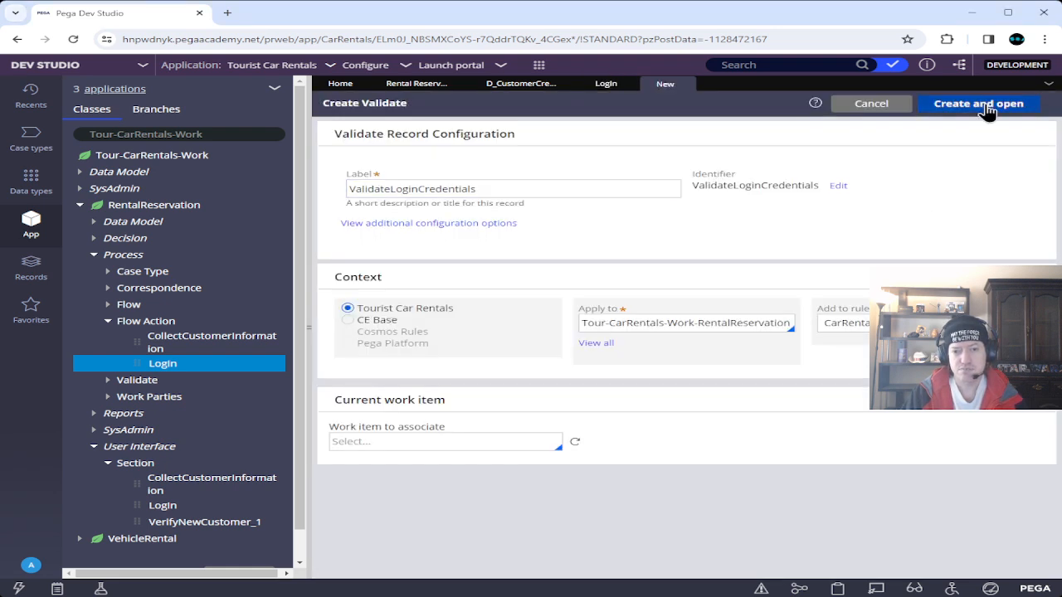
# Create the ValidateLoginCredentials validate rule in CarRentals:01-01-01 and open it.
pyautogui.click(985, 106)
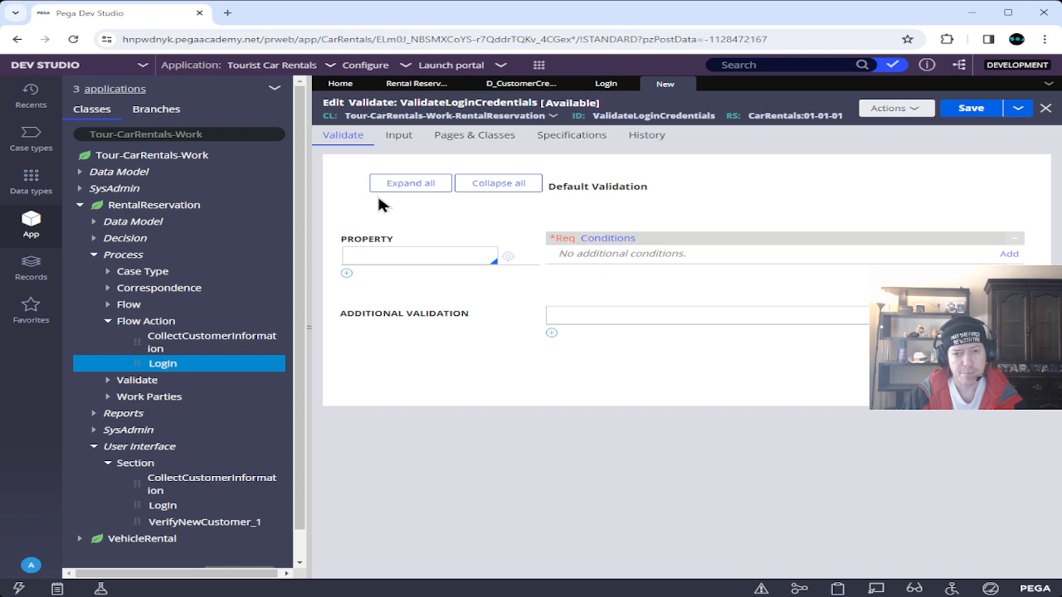
# Enter .Username as the first property validated by ValidateLoginCredentials.
pyautogui.click(502, 139)
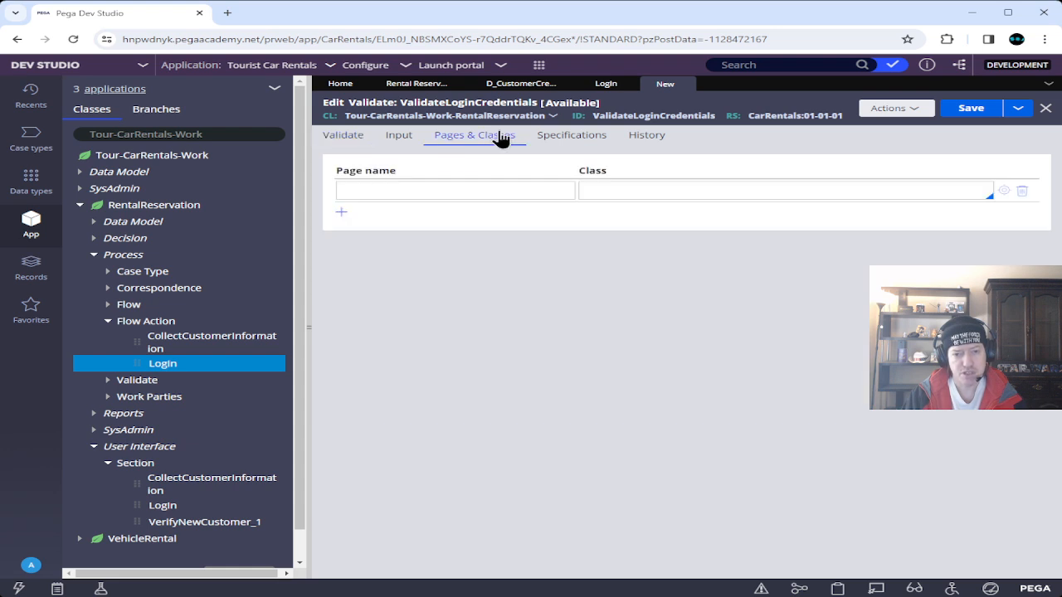
pyautogui.click(344, 137)
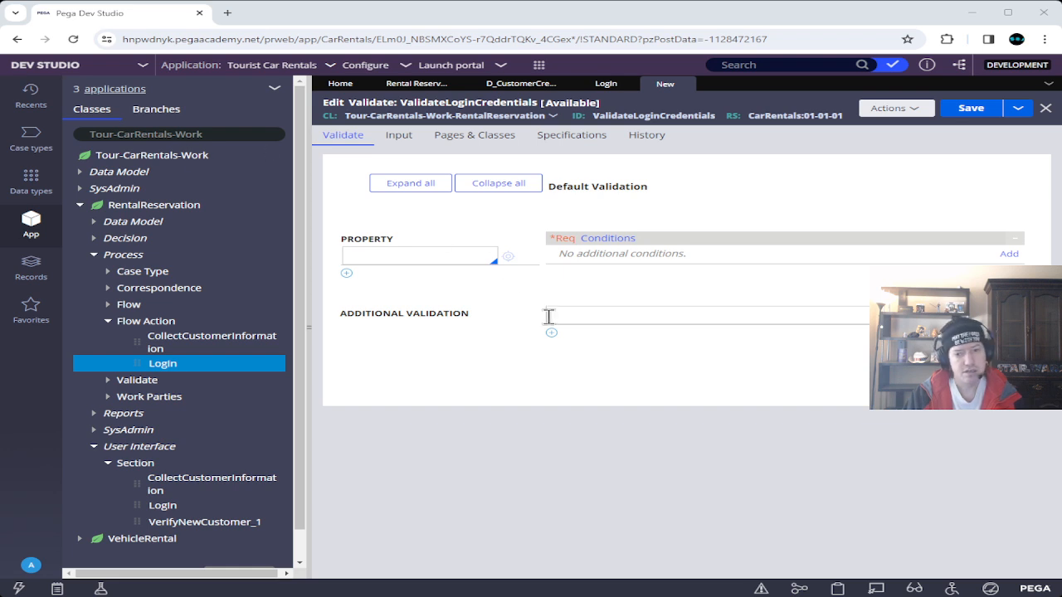
pyautogui.click(402, 258)
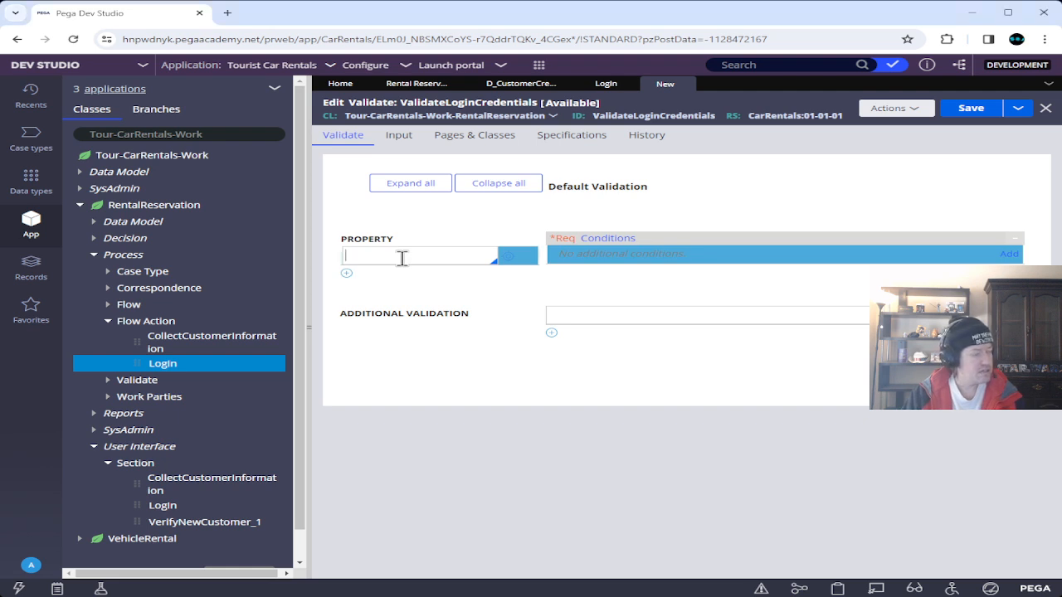
pyautogui.click(403, 257)
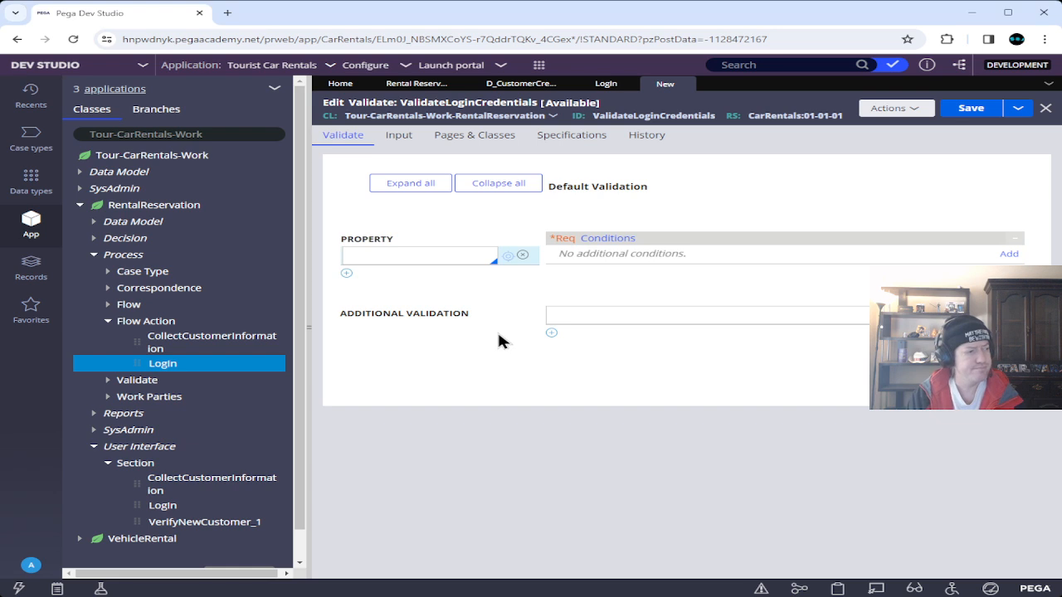
pyautogui.write('.use')
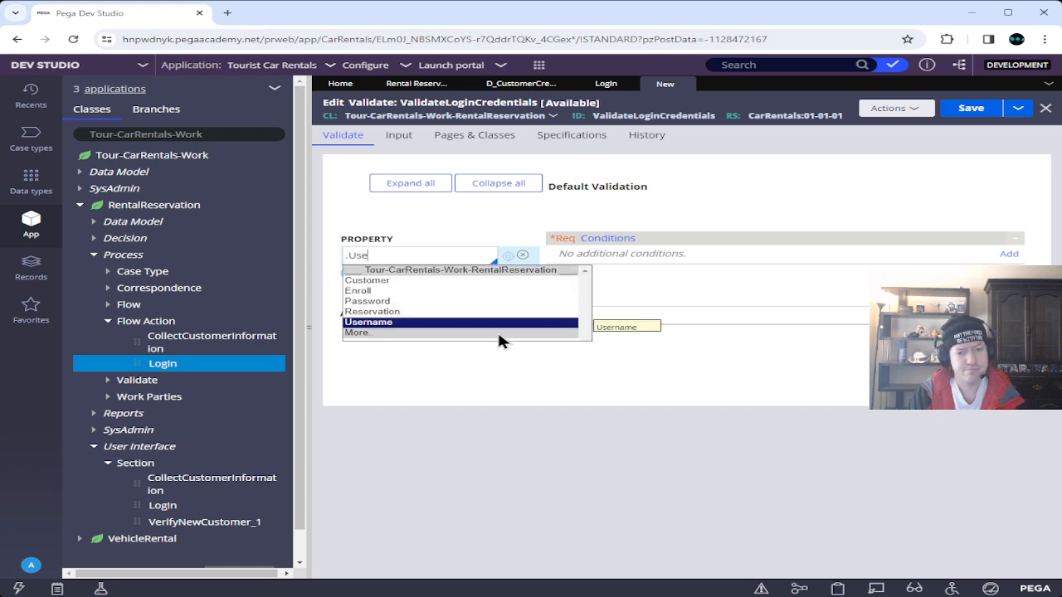
pyautogui.press('Return')
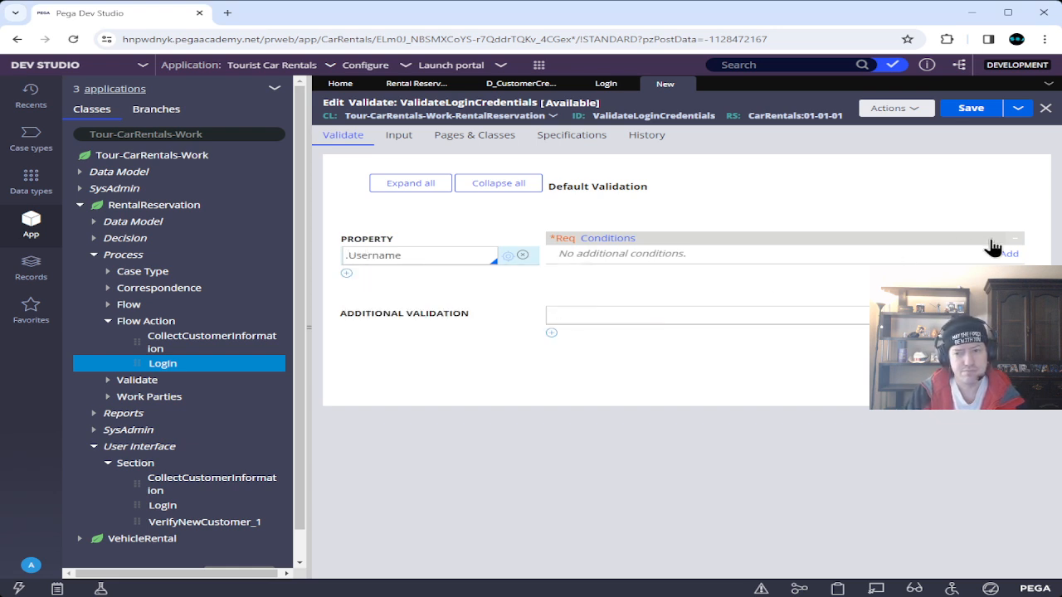
# Add an 'expression evaluates to true' condition .Enroll=false, plus a second AND condition row.
pyautogui.click(1007, 254)
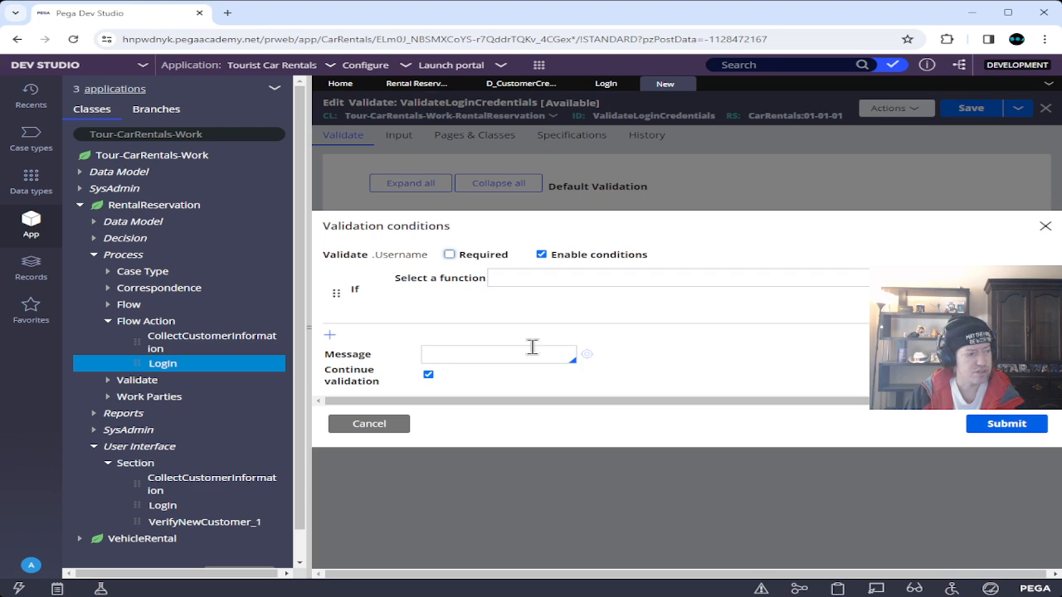
pyautogui.click(569, 277)
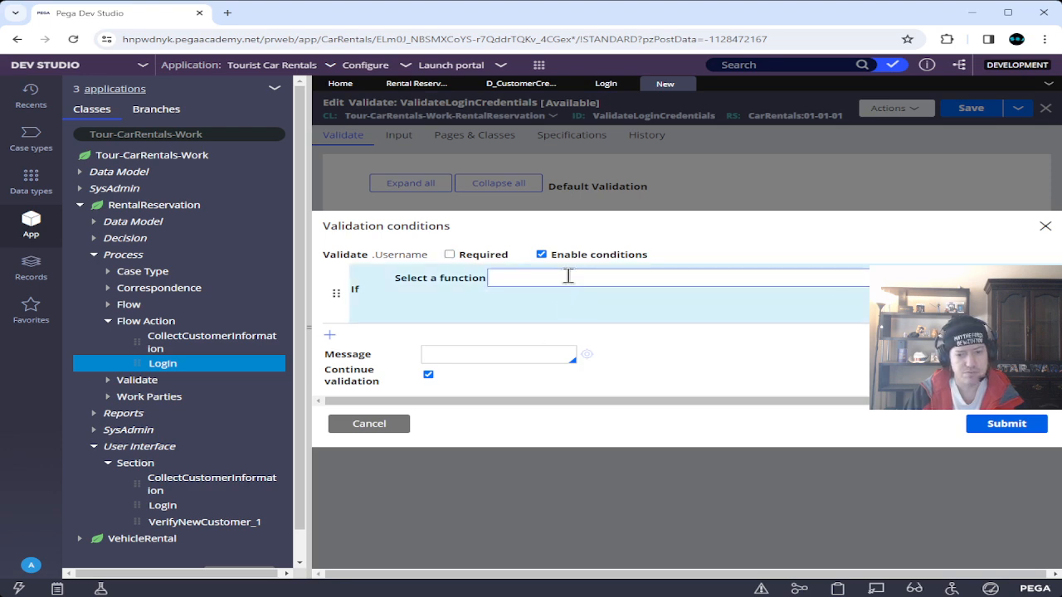
pyautogui.write('ex')
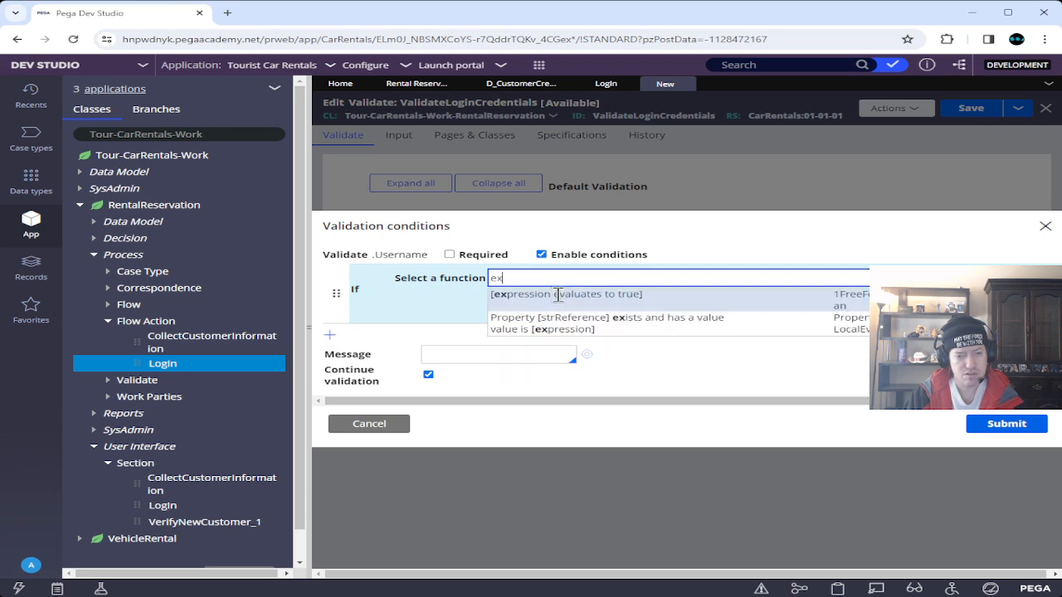
pyautogui.click(559, 294)
pyautogui.click(517, 302)
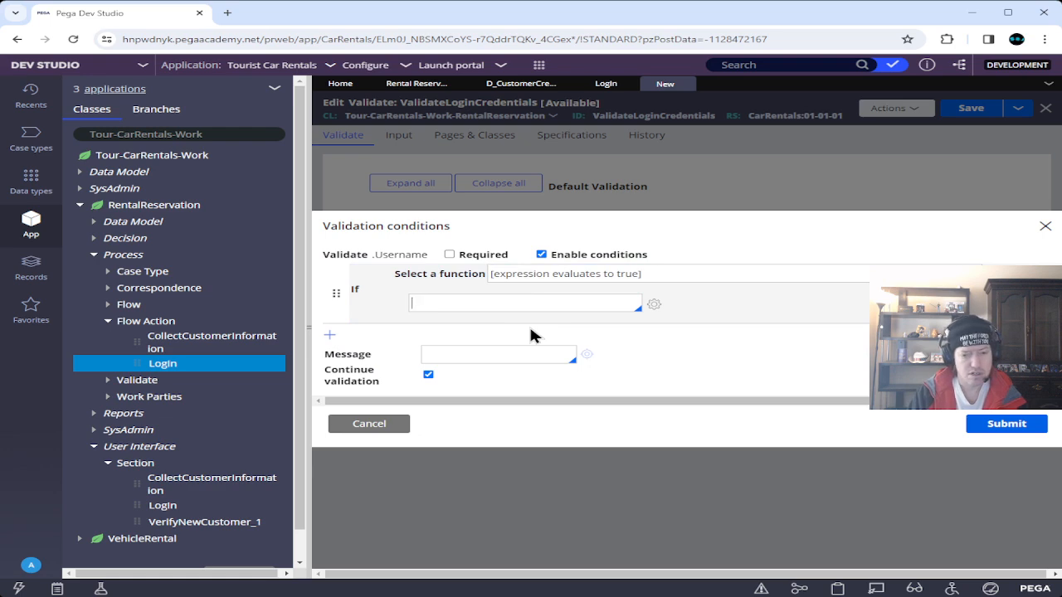
pyautogui.write('.Enroll')
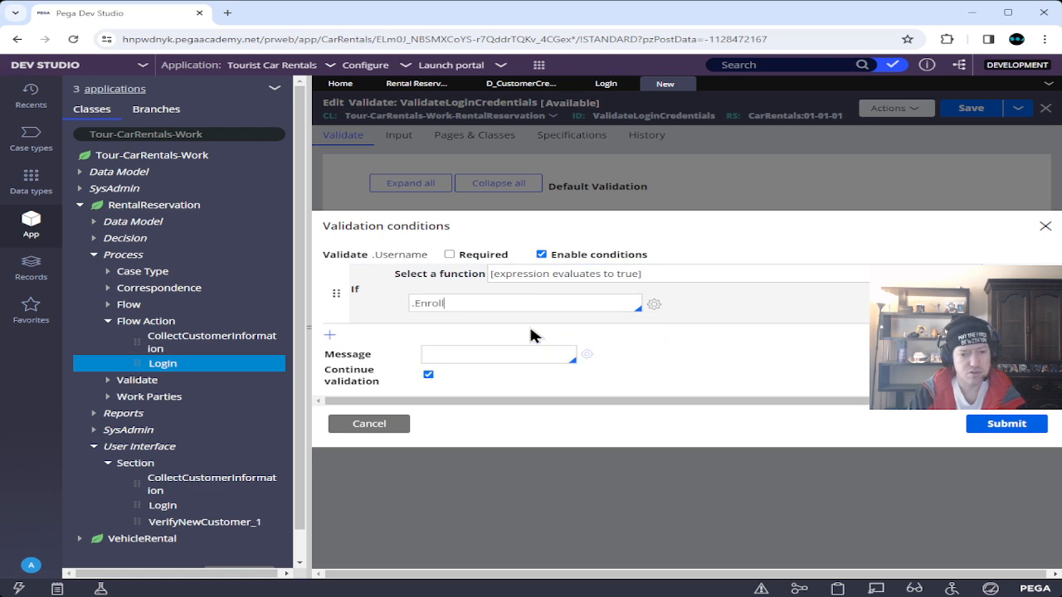
pyautogui.write('=false')
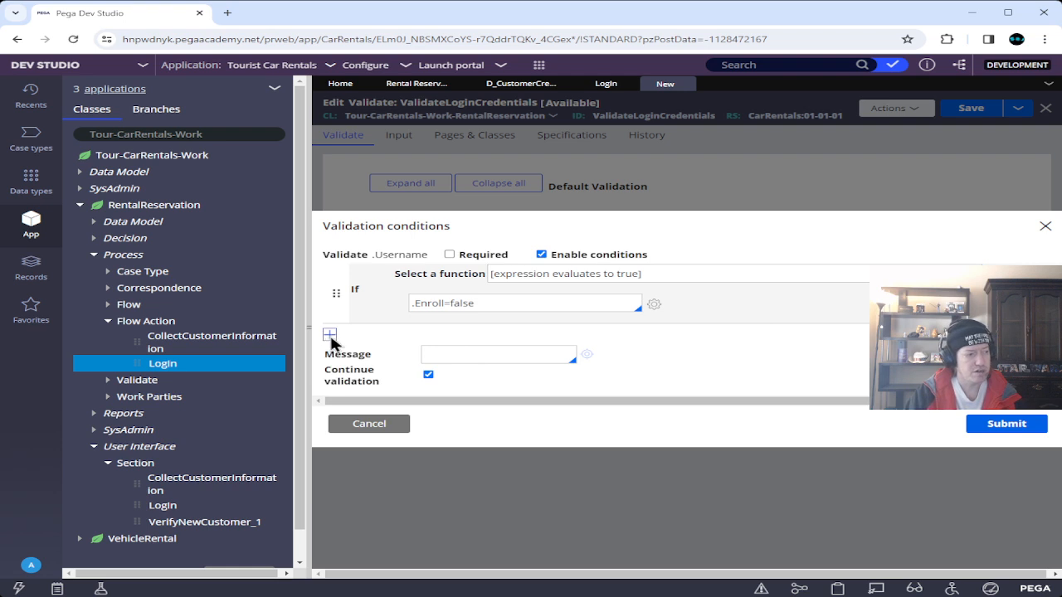
pyautogui.click(329, 335)
pyautogui.click(387, 358)
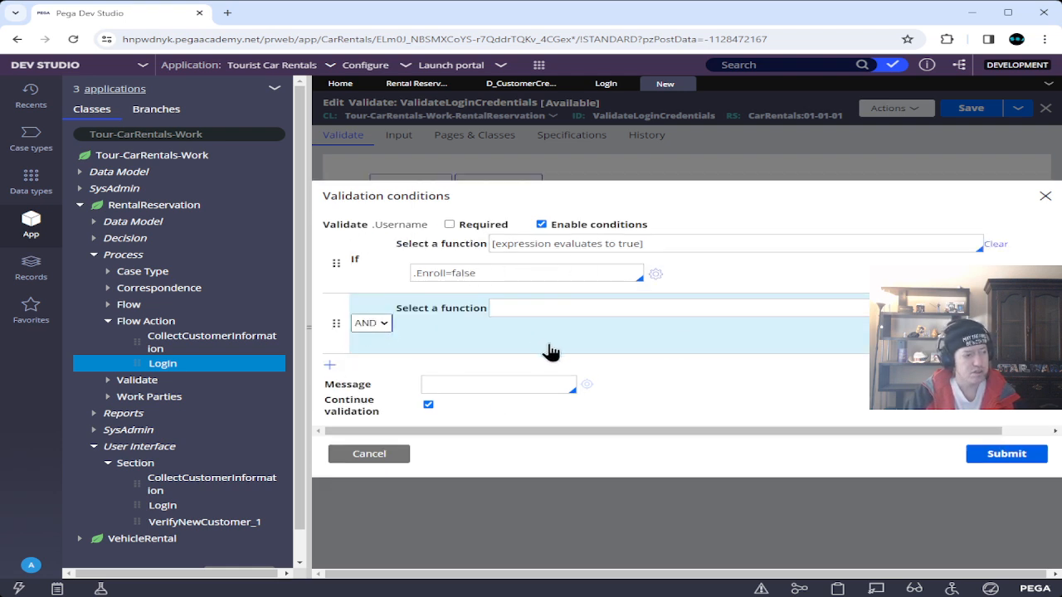
# Set the AND condition to D_CustomerCredentialLookup[Username:.Username, Password:.Password].pxResultCount==0.
pyautogui.click(601, 306)
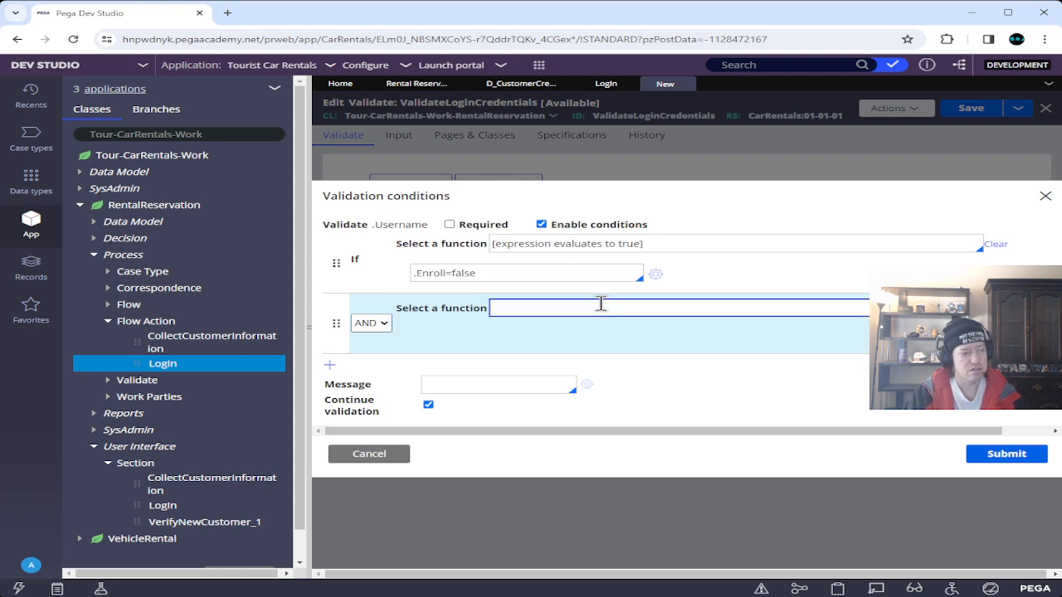
pyautogui.write('ex')
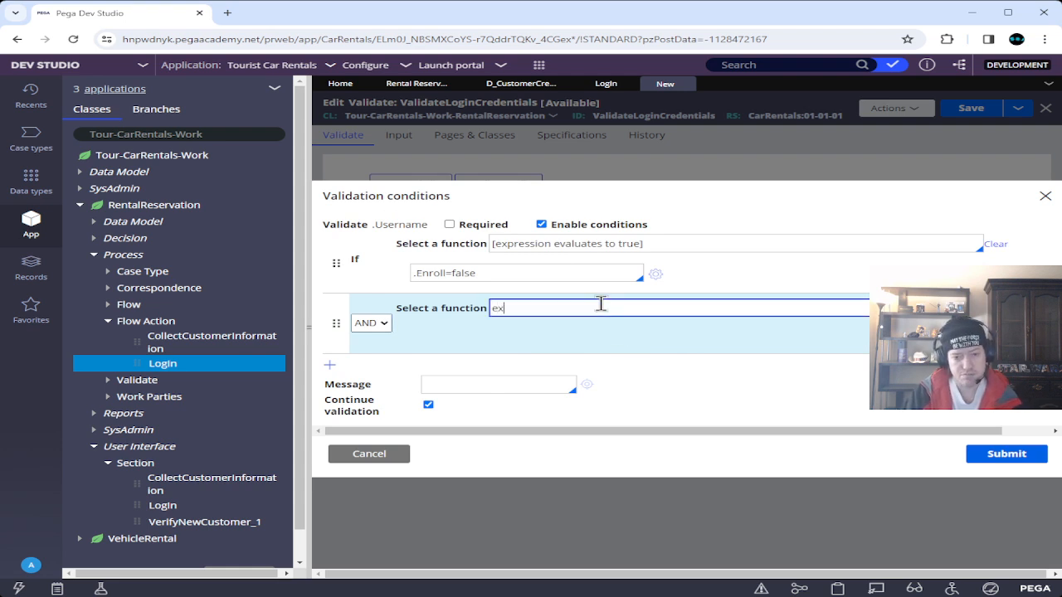
pyautogui.click(584, 325)
pyautogui.click(517, 331)
pyautogui.write('D.')
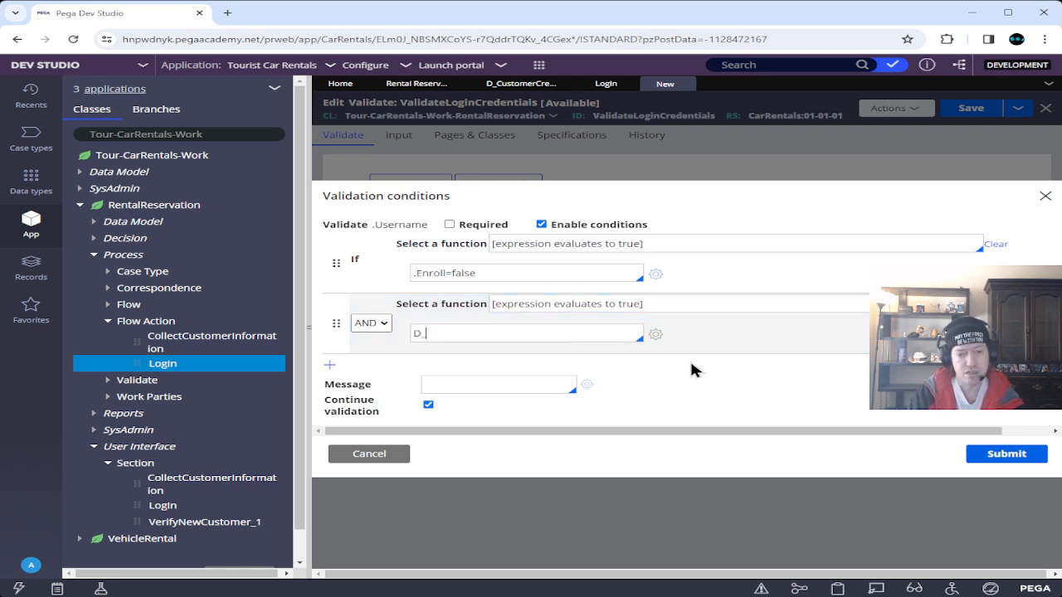
pyautogui.write('Cust')
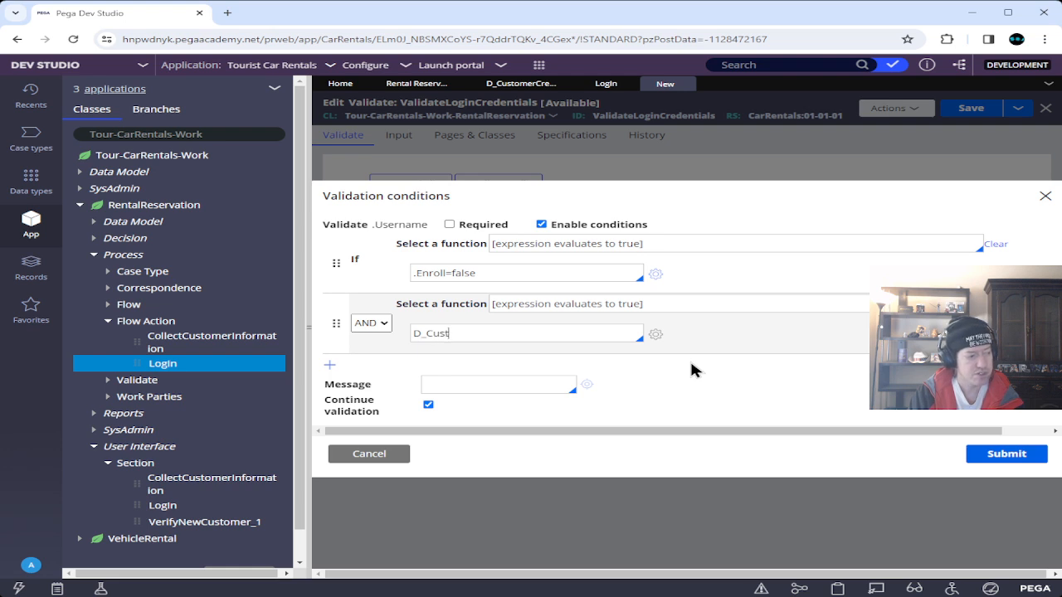
pyautogui.write('omerCre')
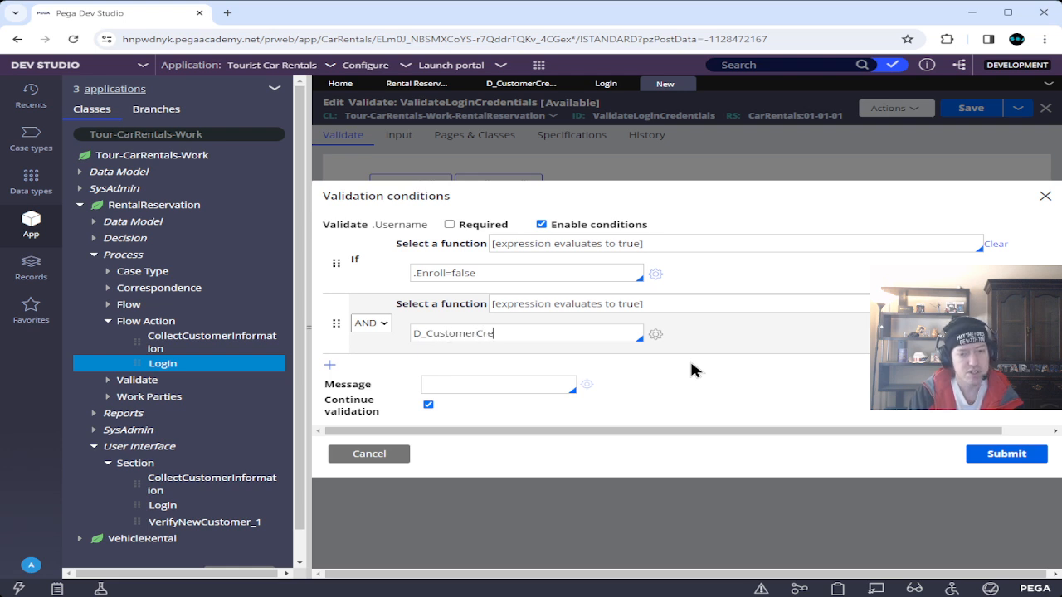
pyautogui.write('dential')
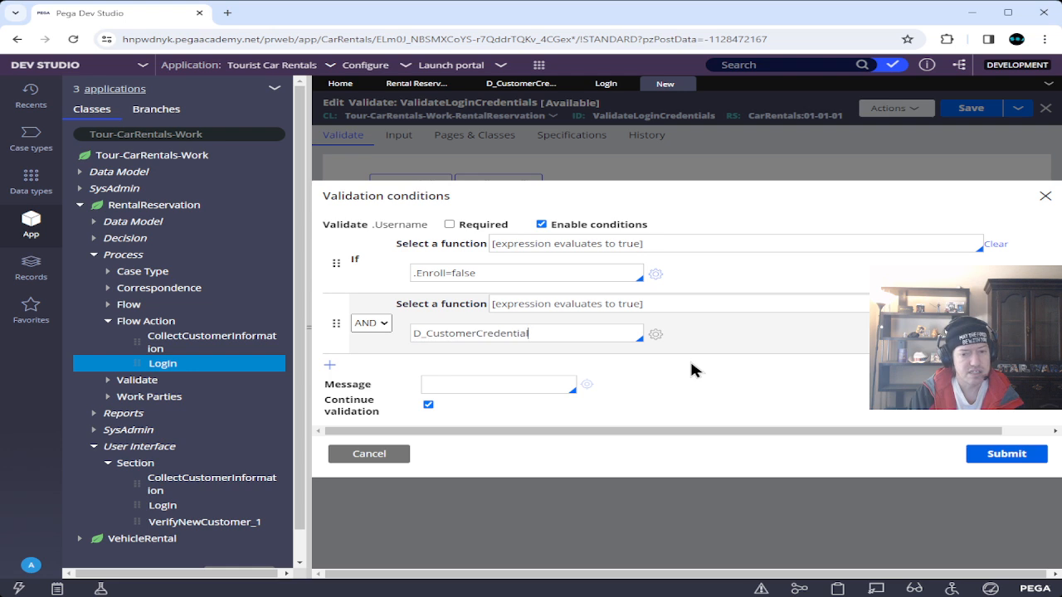
pyautogui.write('Lookup')
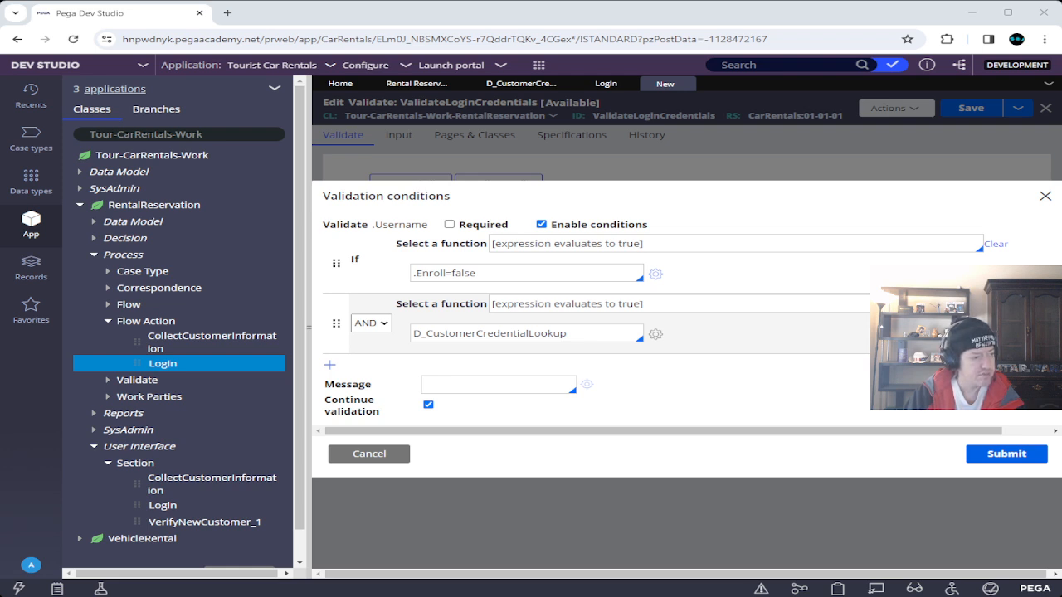
pyautogui.moveTo(568, 334); pyautogui.dragTo(353, 344)
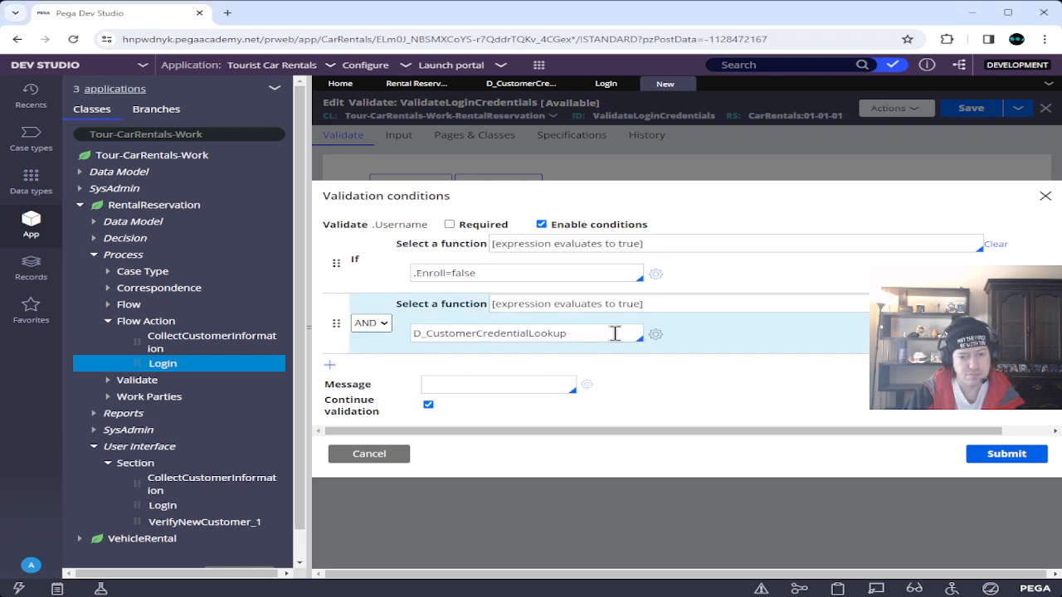
pyautogui.doubleClick(577, 333)
pyautogui.hotkey('ctrl', 'v')
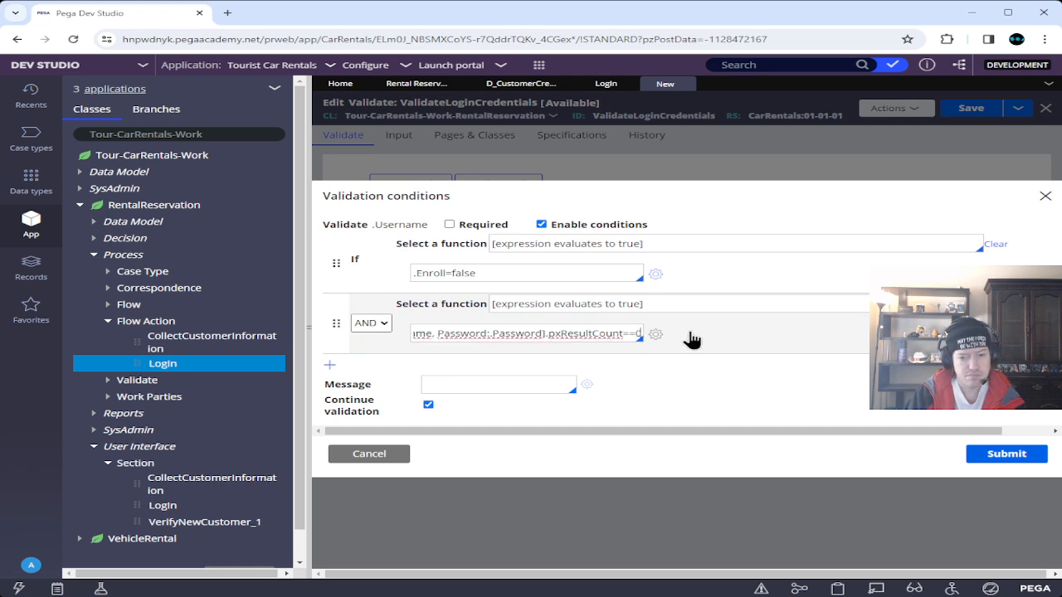
pyautogui.click(445, 357)
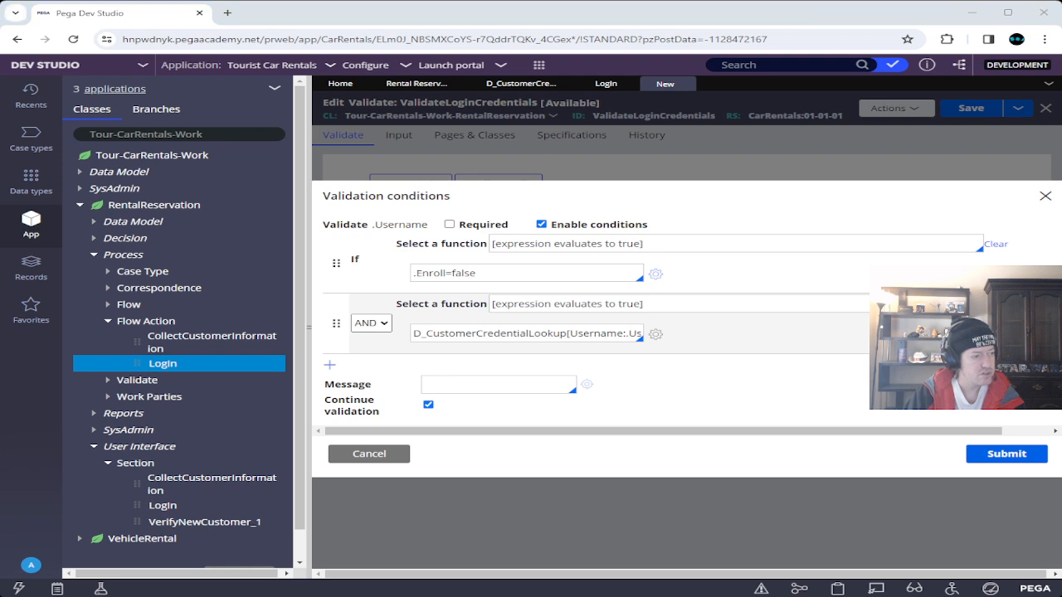
pyautogui.click(473, 385)
# Paste 'We do not recognize your username and/or password' as the message and submit.
pyautogui.hotkey('ctrl', 'v')
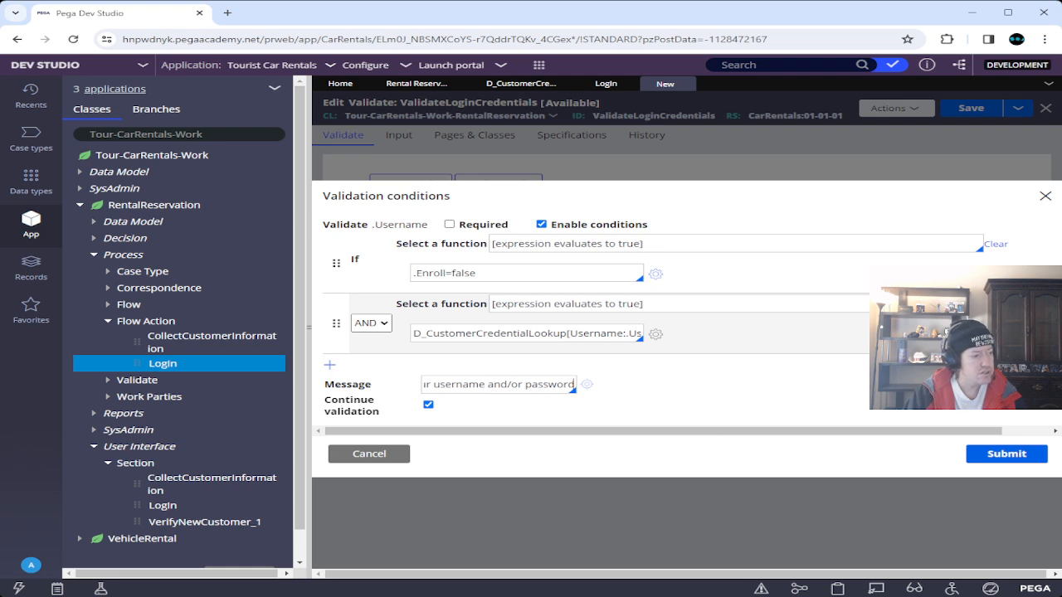
pyautogui.press('Home')
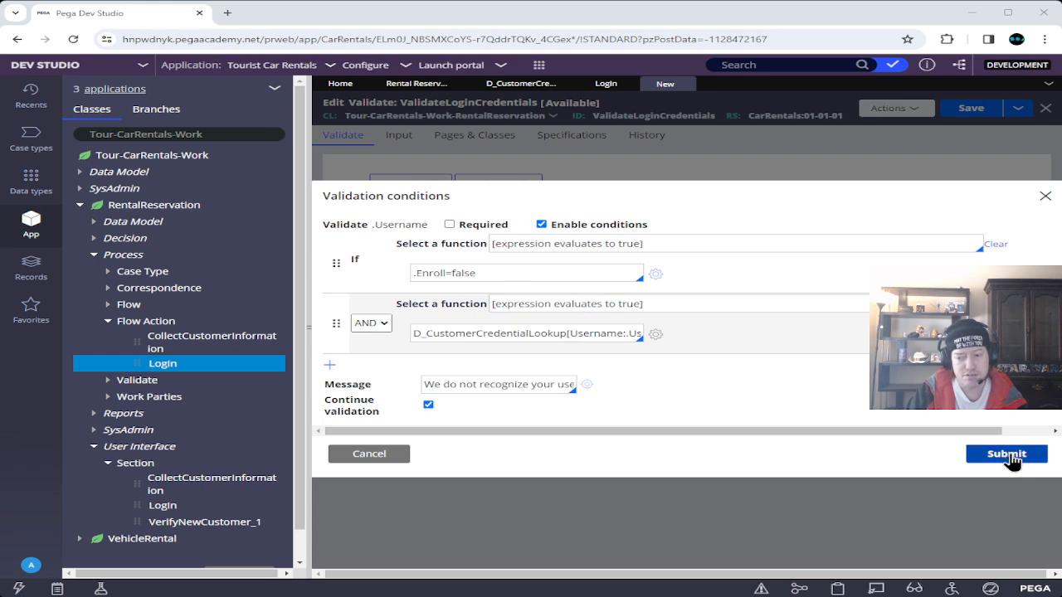
pyautogui.click(1007, 454)
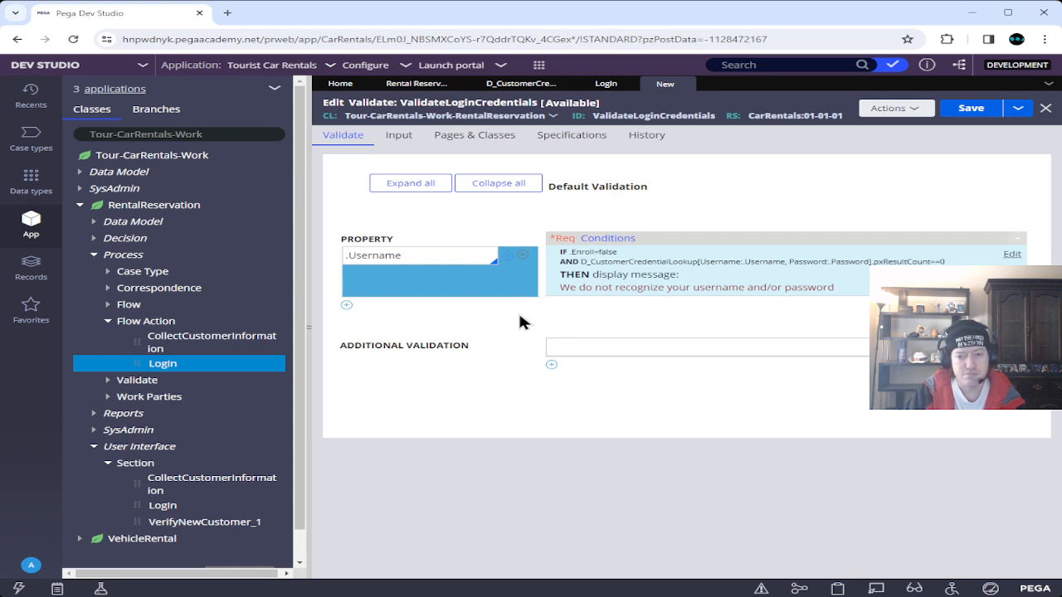
# Declare page D_CustomerCredentialLookup with class Code-Pega-List in Pages & Classes, then save the rule.
pyautogui.click(490, 141)
pyautogui.click(426, 187)
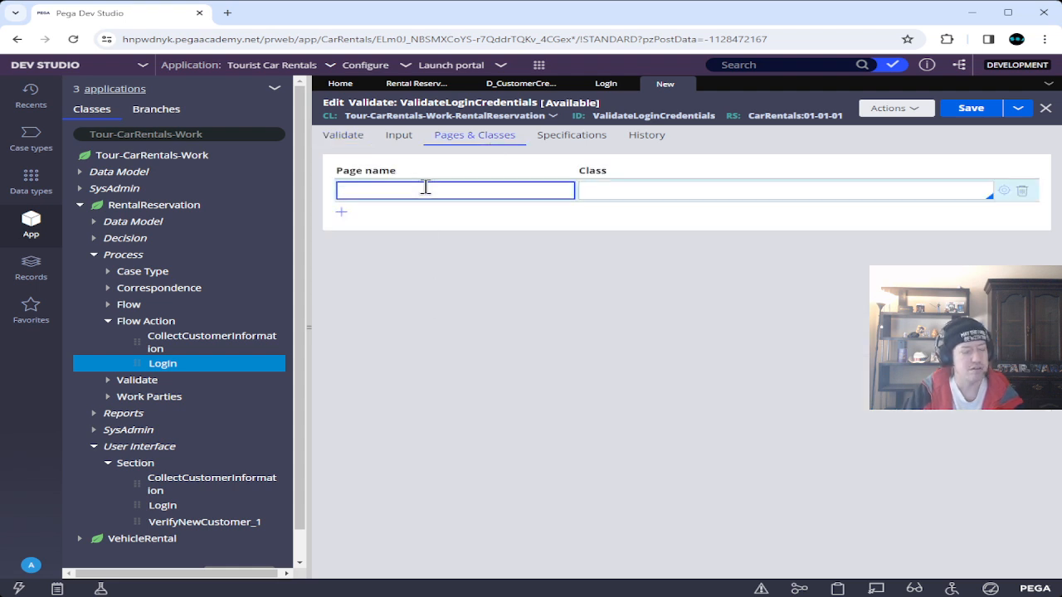
pyautogui.write('D')
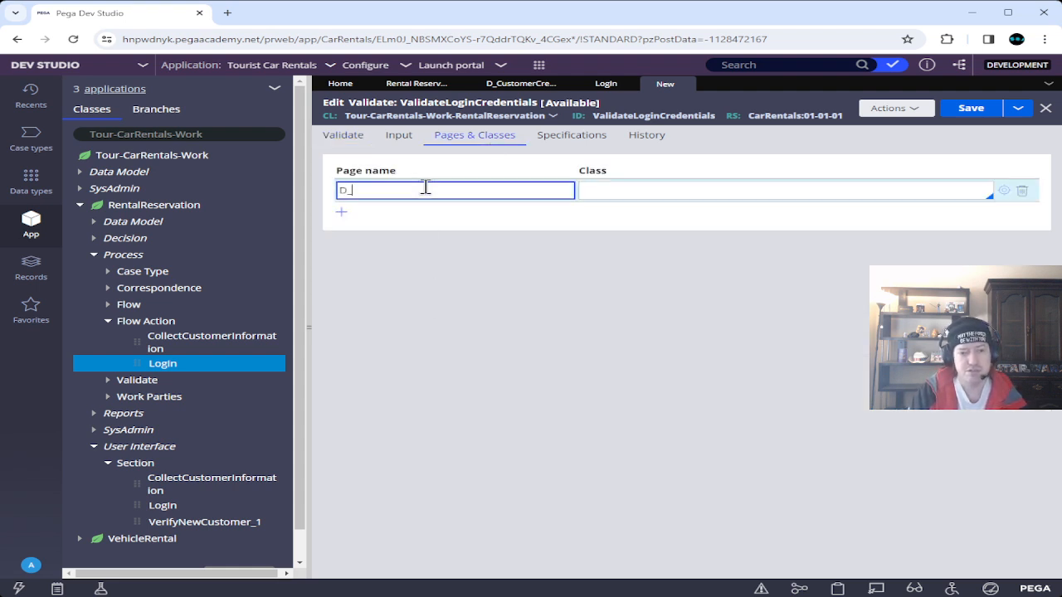
pyautogui.write('_Custom')
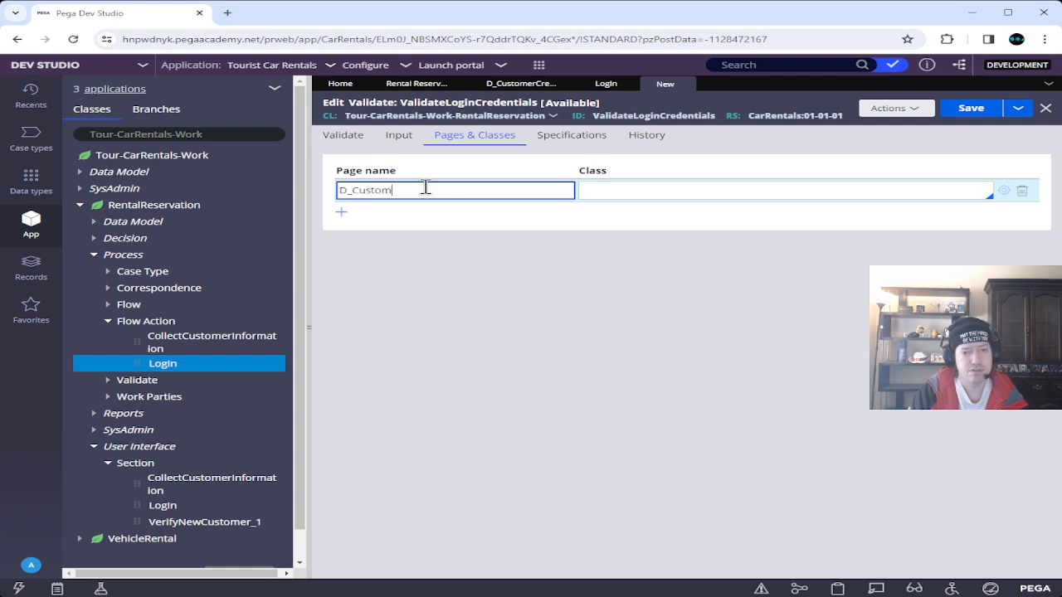
pyautogui.write('erCred')
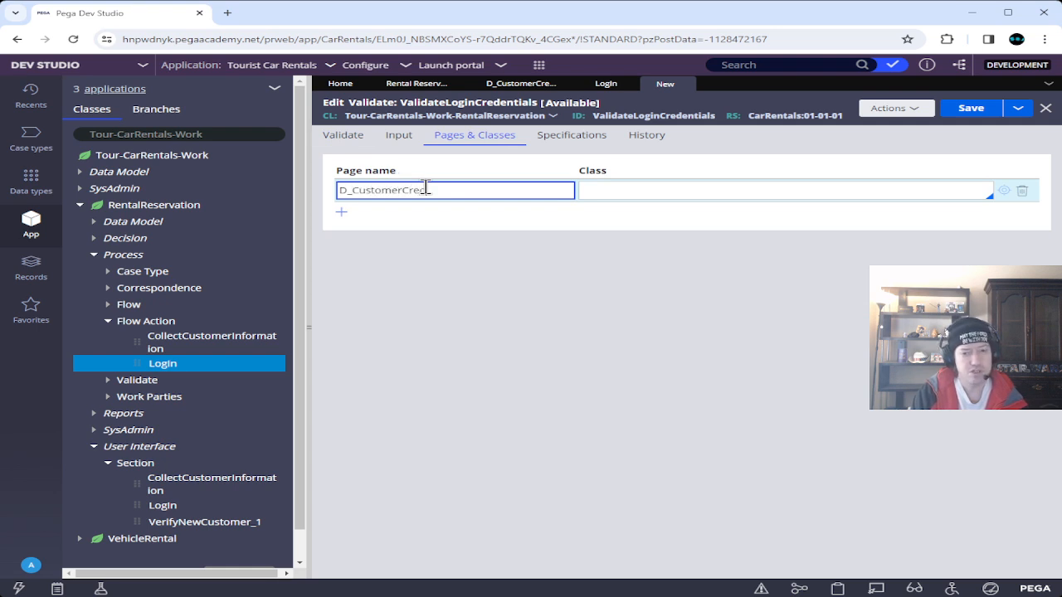
pyautogui.write('entialL')
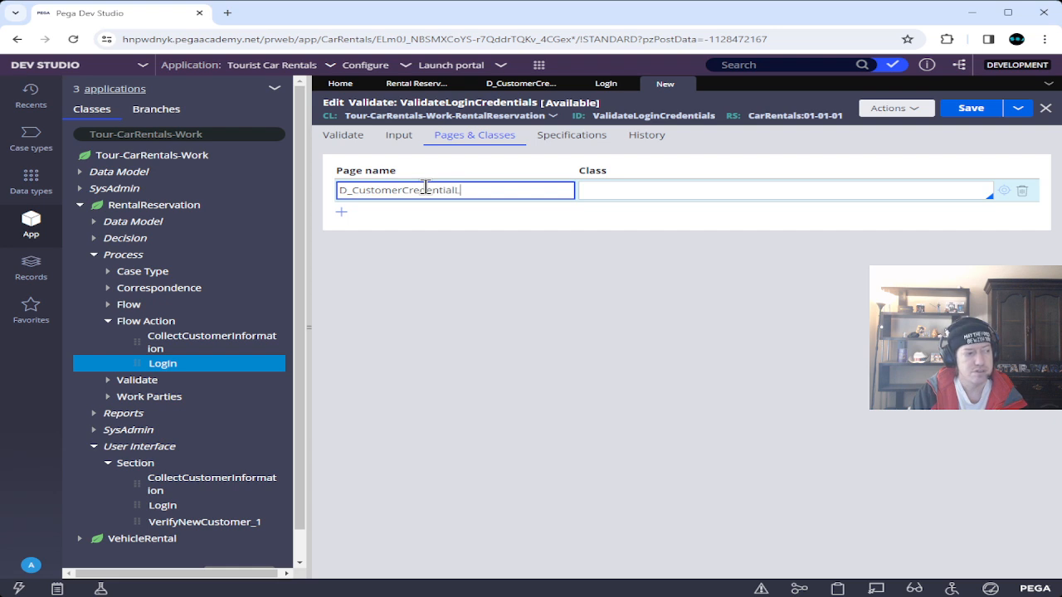
pyautogui.write('ookup')
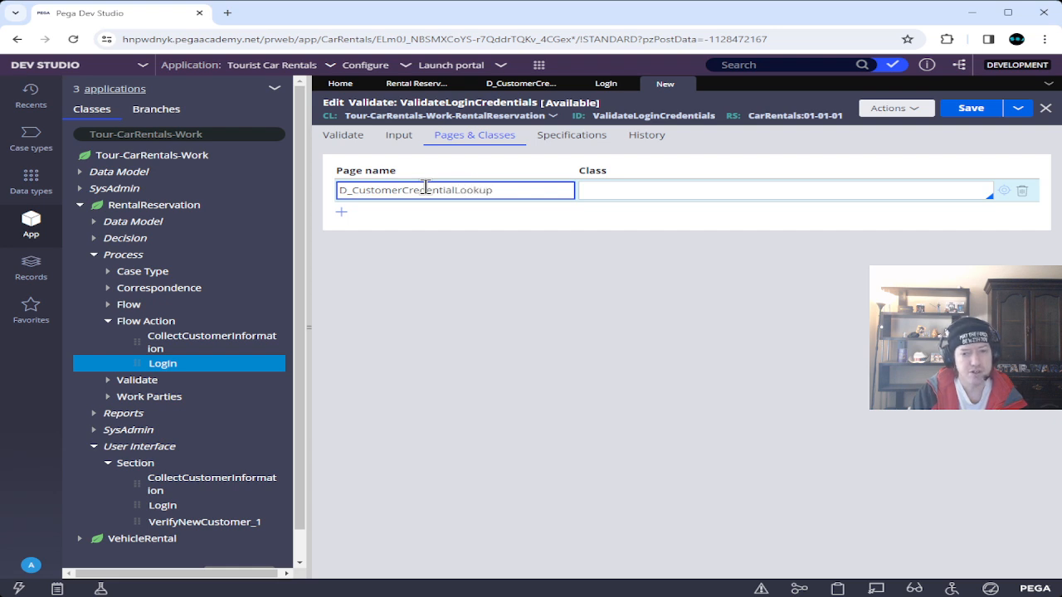
pyautogui.press('Tab')
pyautogui.write('Code-Pega')
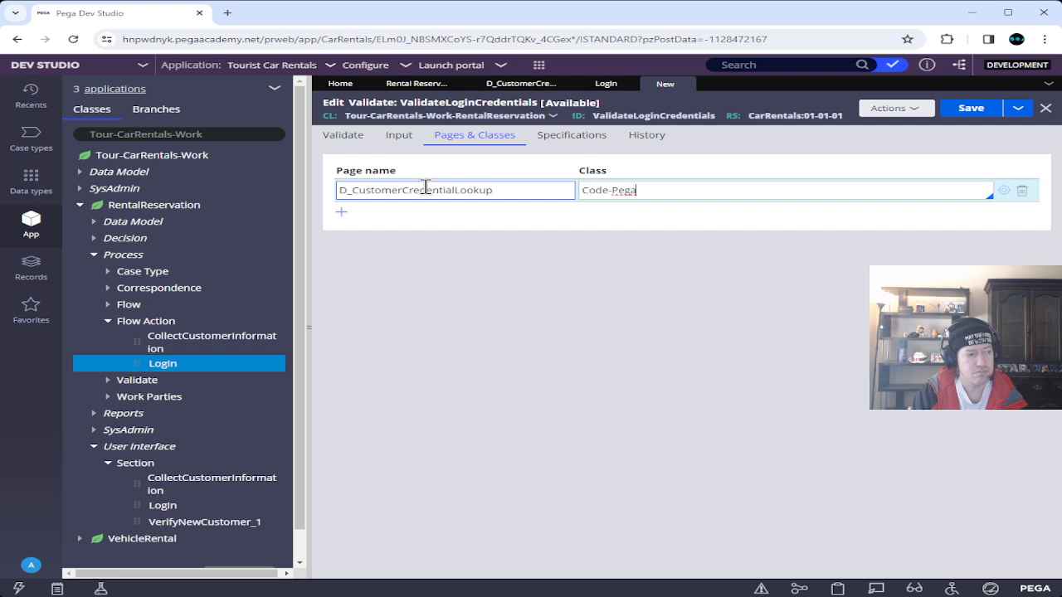
pyautogui.write('-List')
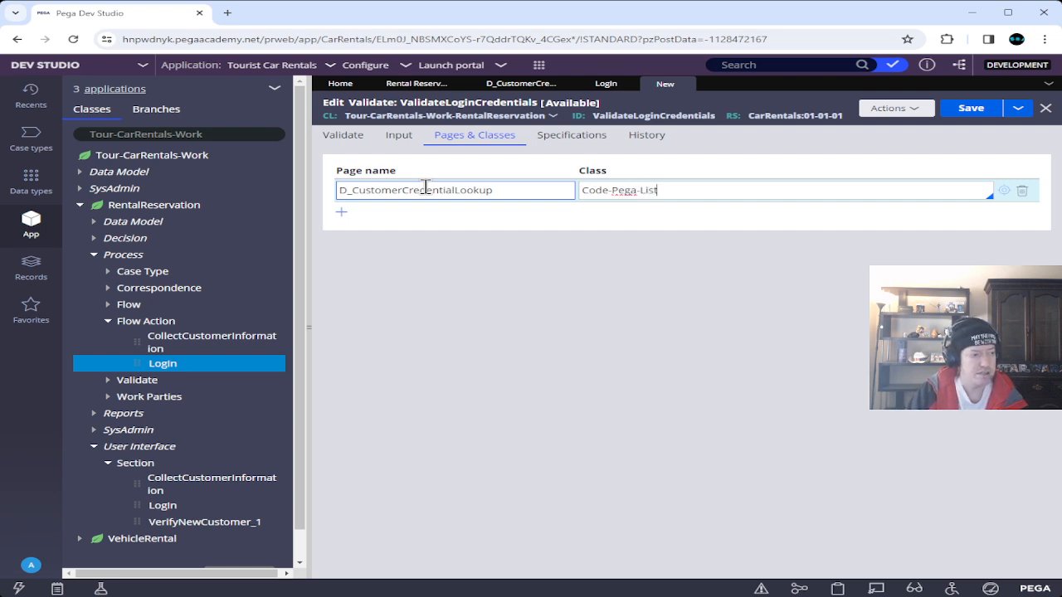
pyautogui.click(593, 219)
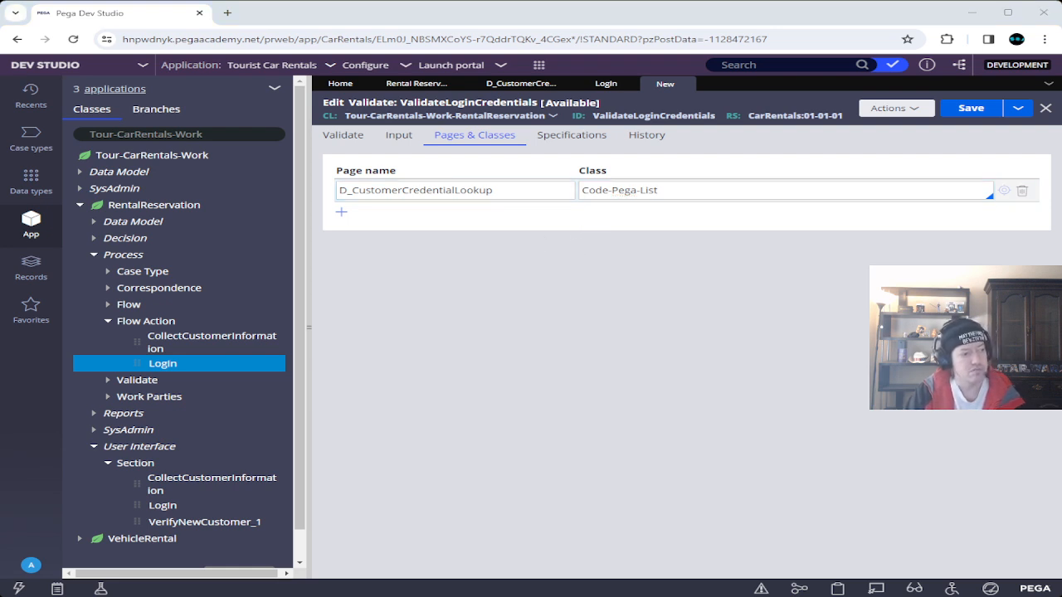
pyautogui.click(971, 110)
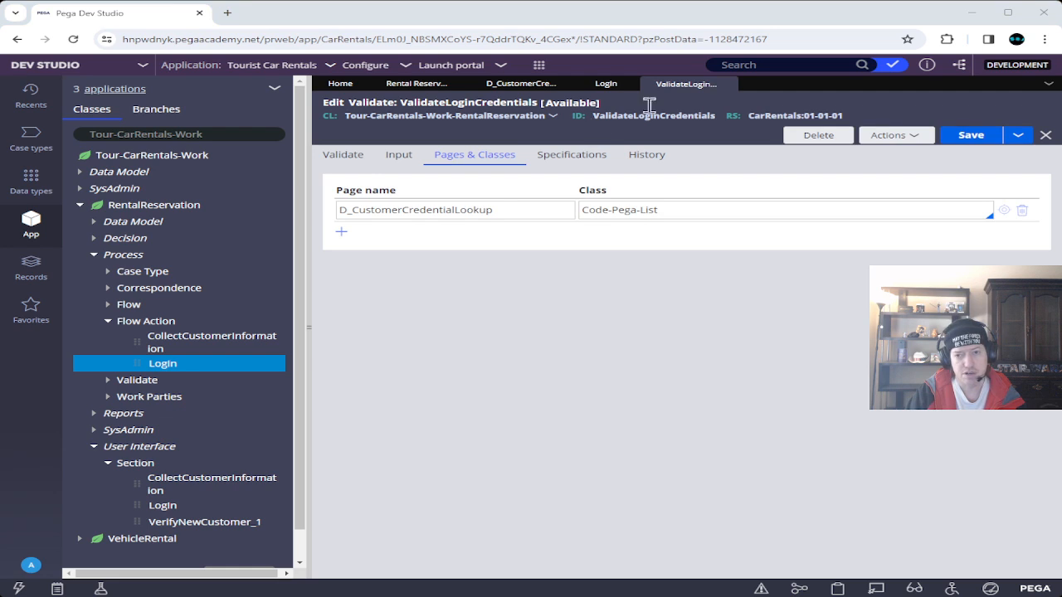
# Close the validation rule, then save and close the Login flow action and the D_CustomerCredentialLookup data page.
pyautogui.click(728, 85)
pyautogui.click(969, 116)
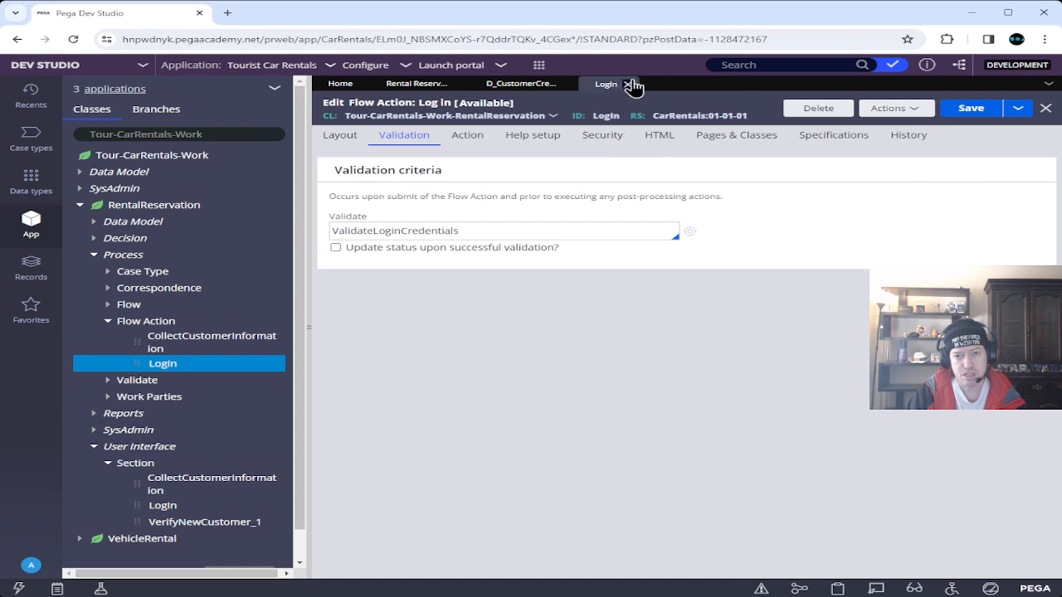
pyautogui.click(628, 84)
pyautogui.click(966, 108)
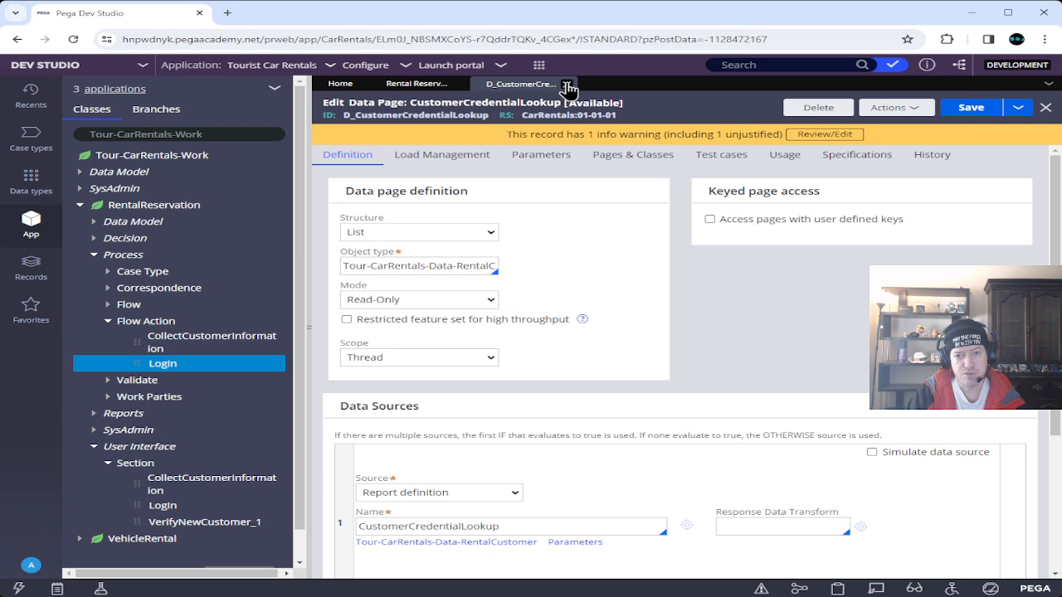
pyautogui.click(572, 84)
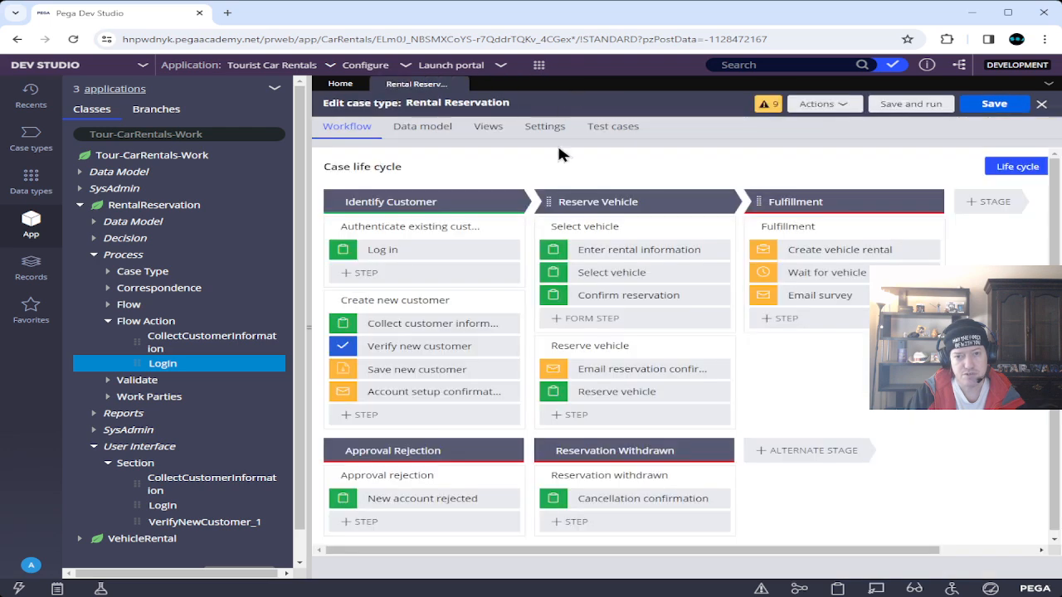
# Close the Rental Reservation tab and reopen Rental Reservation from the Case types list.
pyautogui.click(463, 84)
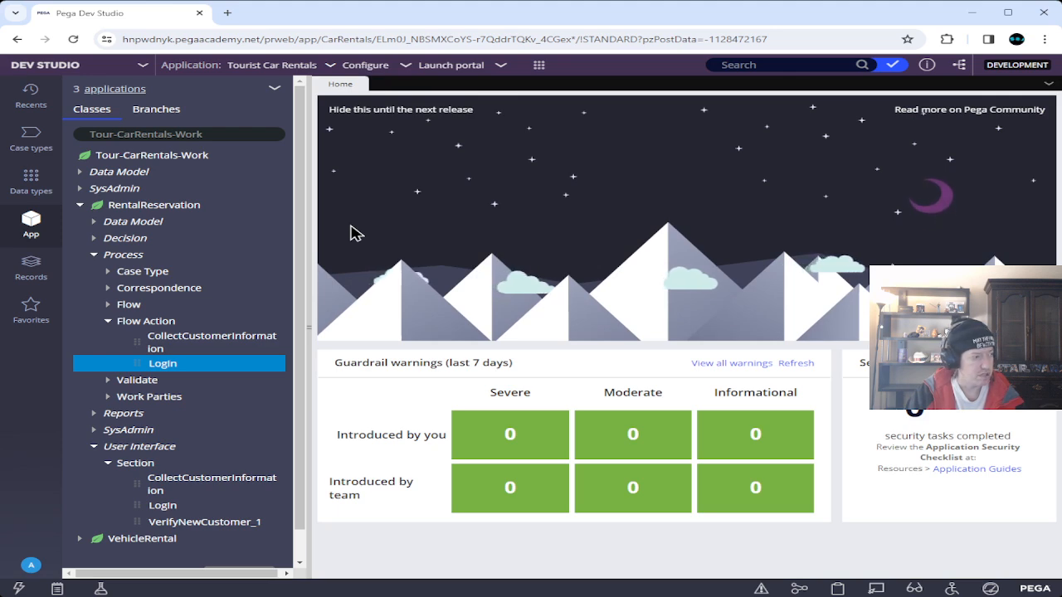
pyautogui.click(29, 137)
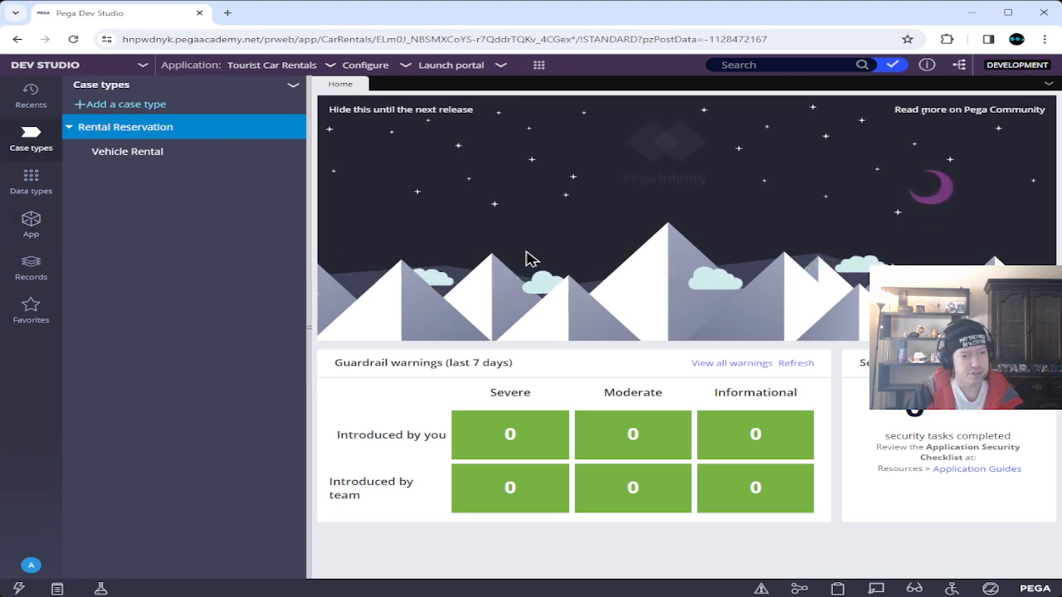
pyautogui.click(136, 128)
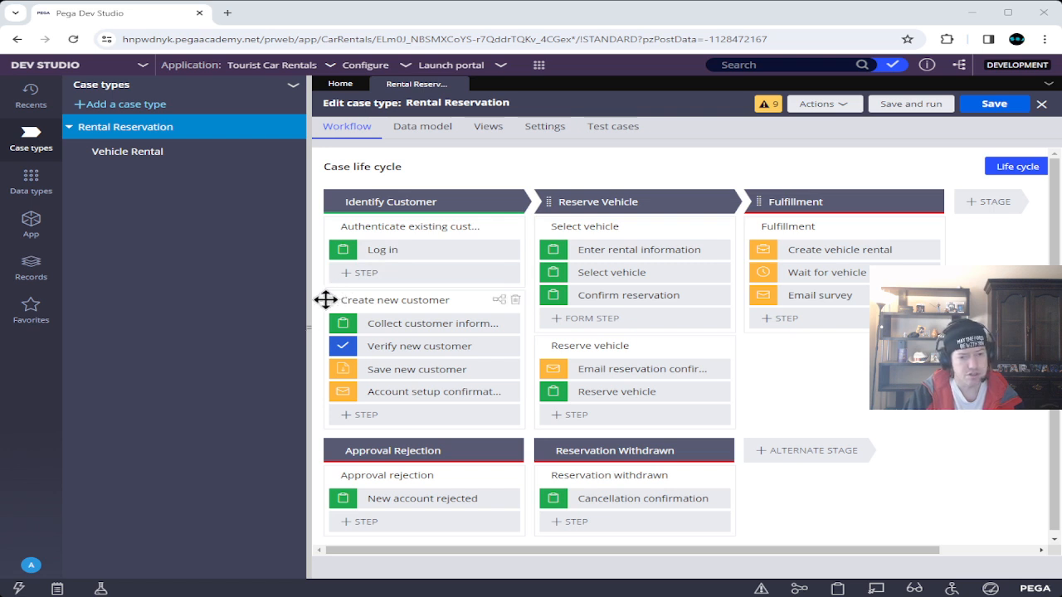
# Make Create new customer start only when .Enroll is true, then save and run a test case.
pyautogui.click(332, 300)
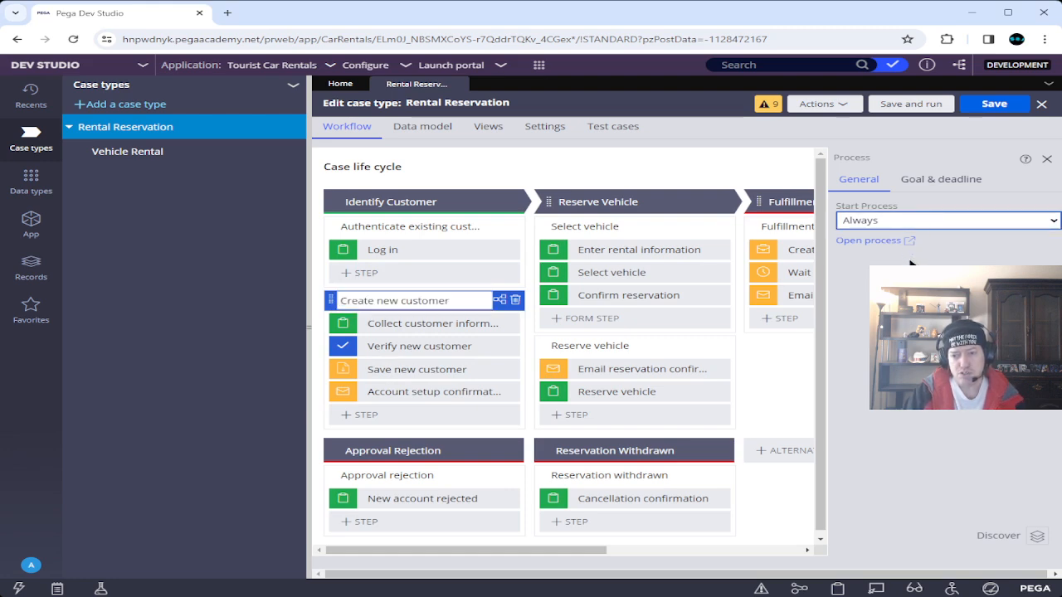
pyautogui.click(911, 267)
pyautogui.click(912, 244)
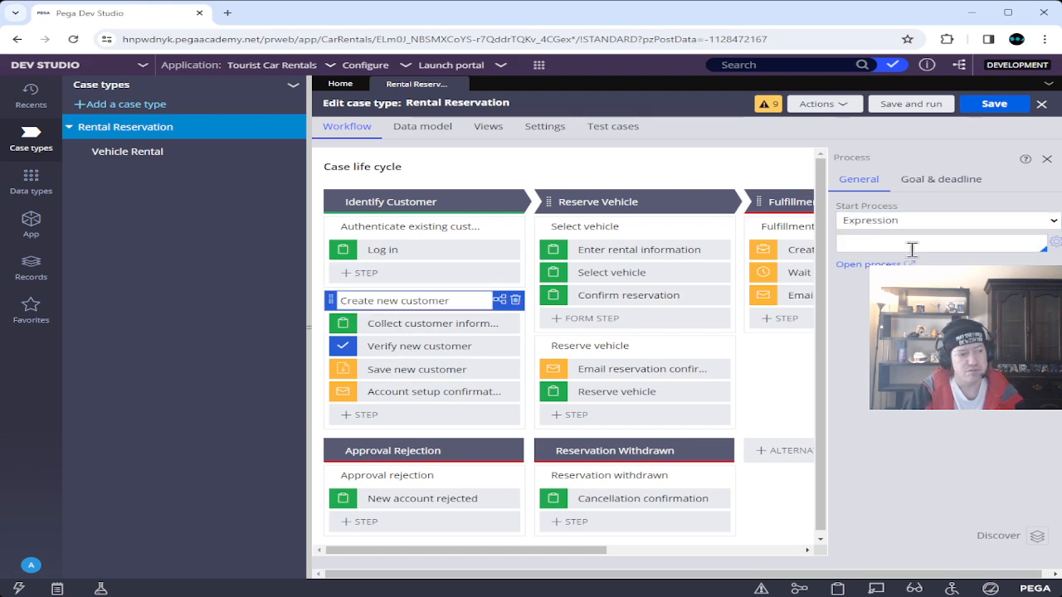
pyautogui.write('.Enroll')
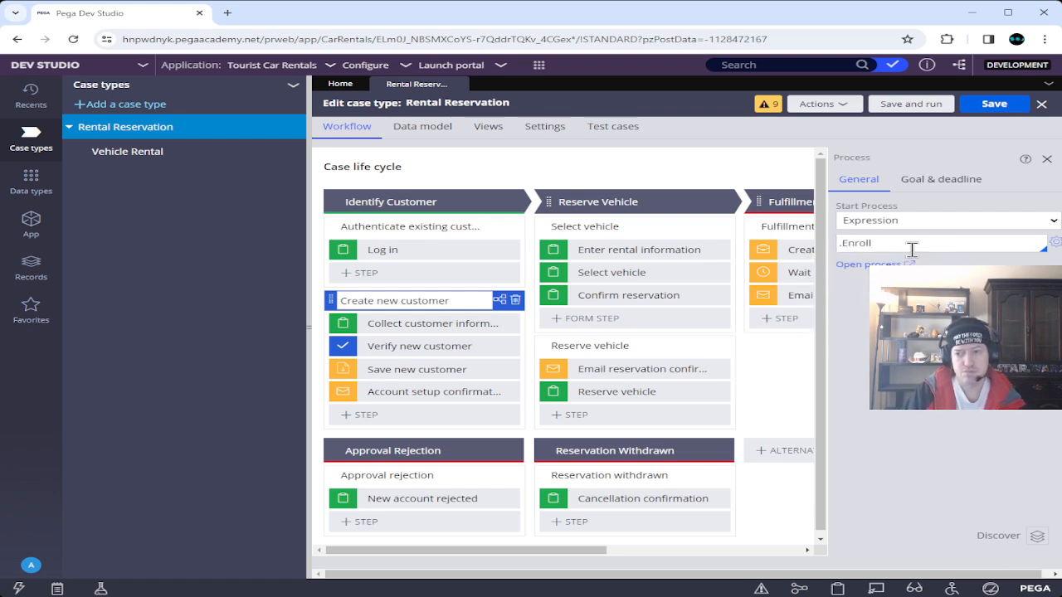
pyautogui.click(994, 104)
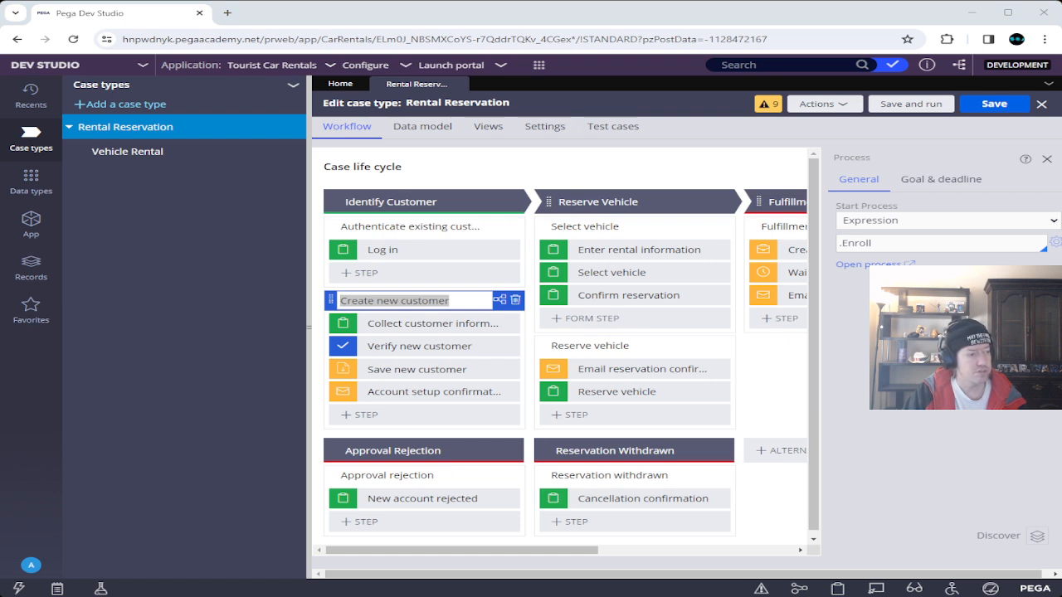
pyautogui.click(912, 104)
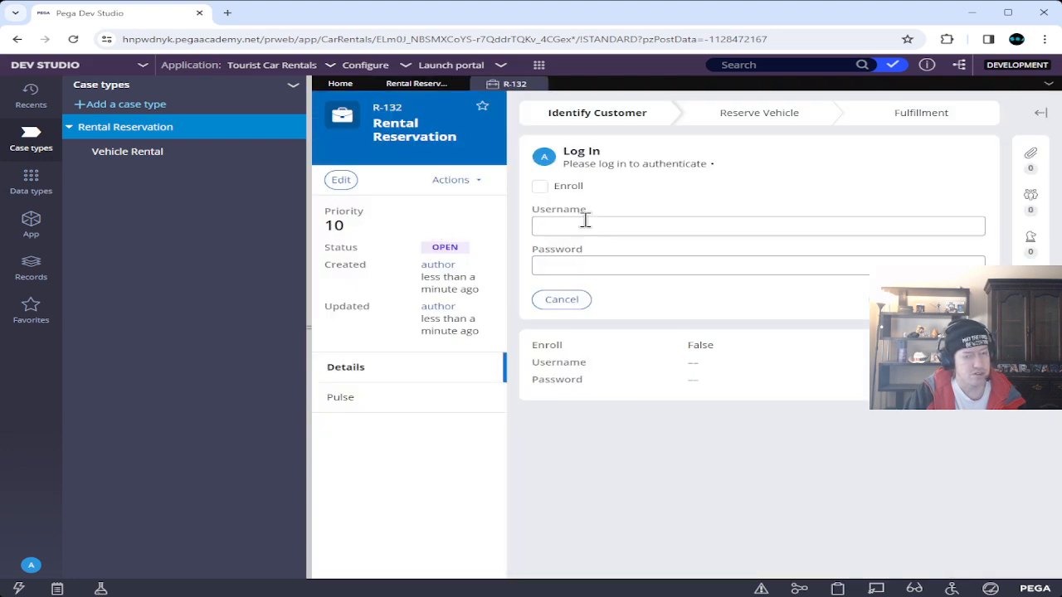
# Submit R-132 with Enroll checked, then create a new Rental Reservation case.
pyautogui.click(539, 186)
pyautogui.click(956, 220)
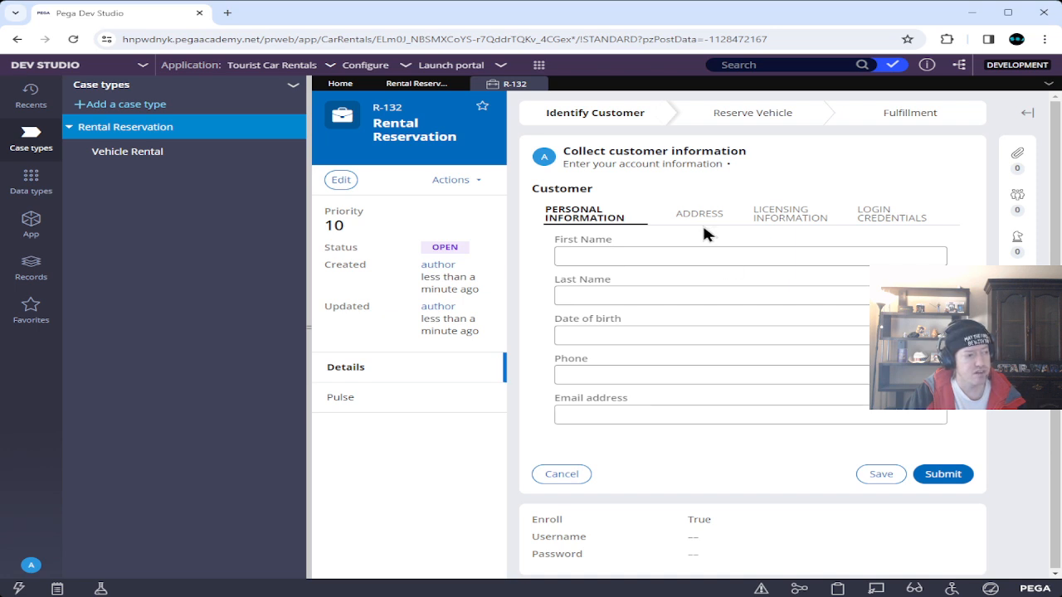
pyautogui.click(539, 66)
pyautogui.moveTo(554, 76)
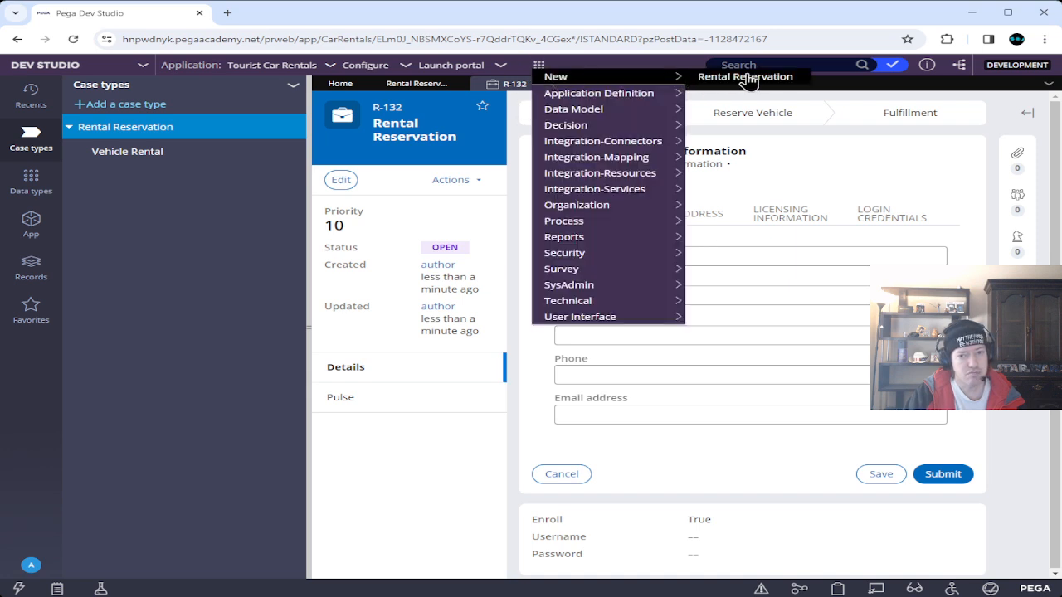
pyautogui.click(747, 77)
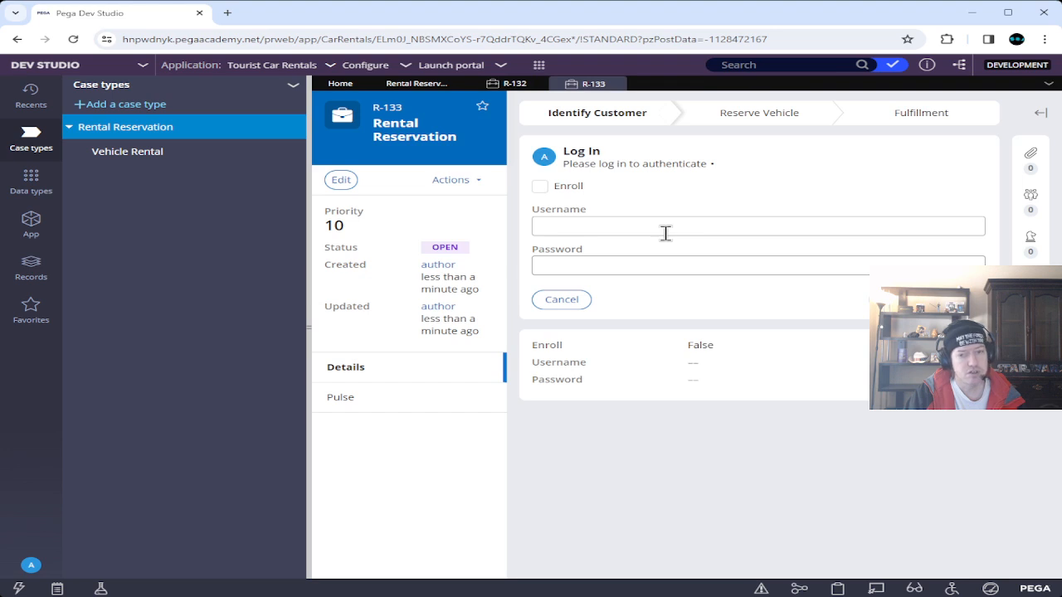
# Submit the login with username 'tester' and a password, triggering the unrecognised-credentials error.
pyautogui.click(643, 219)
pyautogui.write('tester')
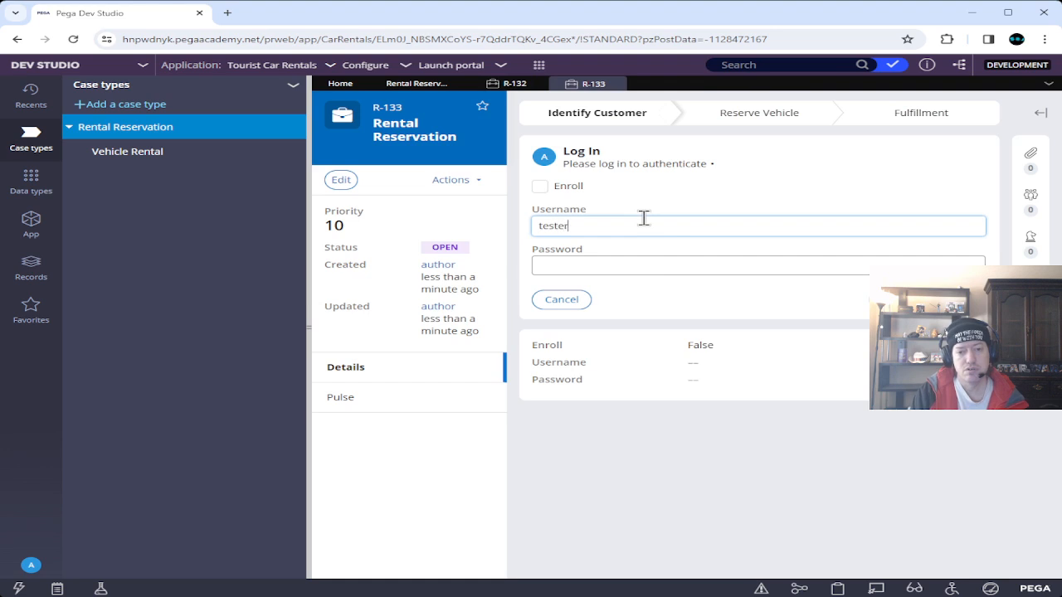
pyautogui.press('Tab')
pyautogui.write('tester')
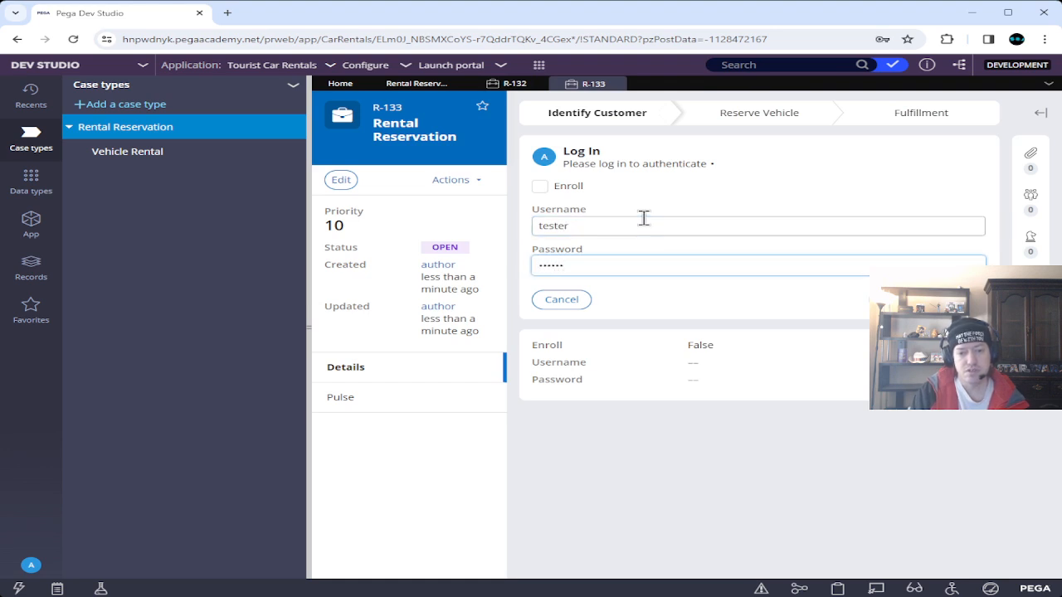
pyautogui.write('12')
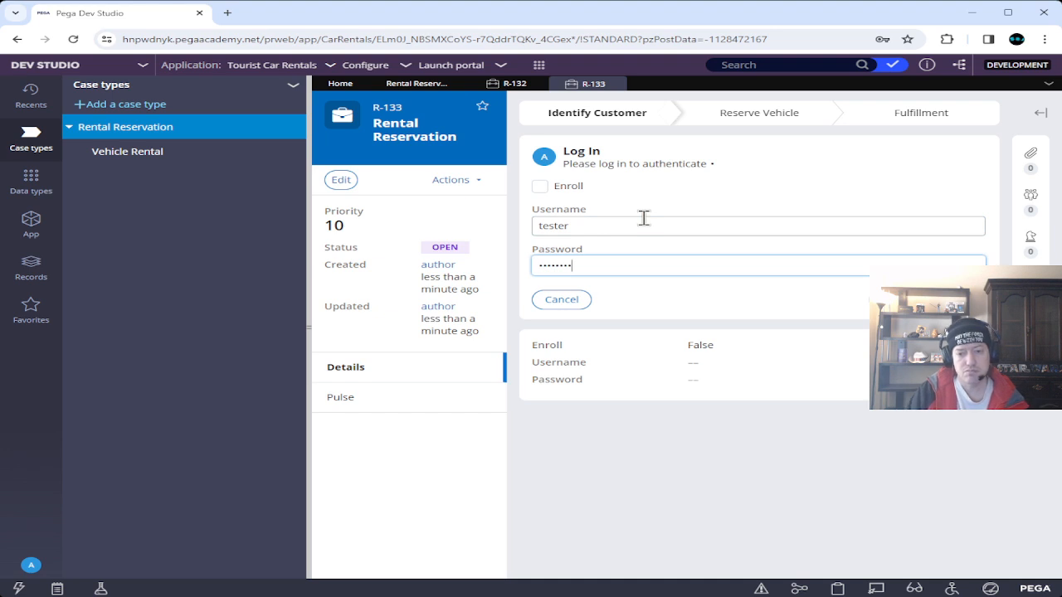
pyautogui.click(955, 300)
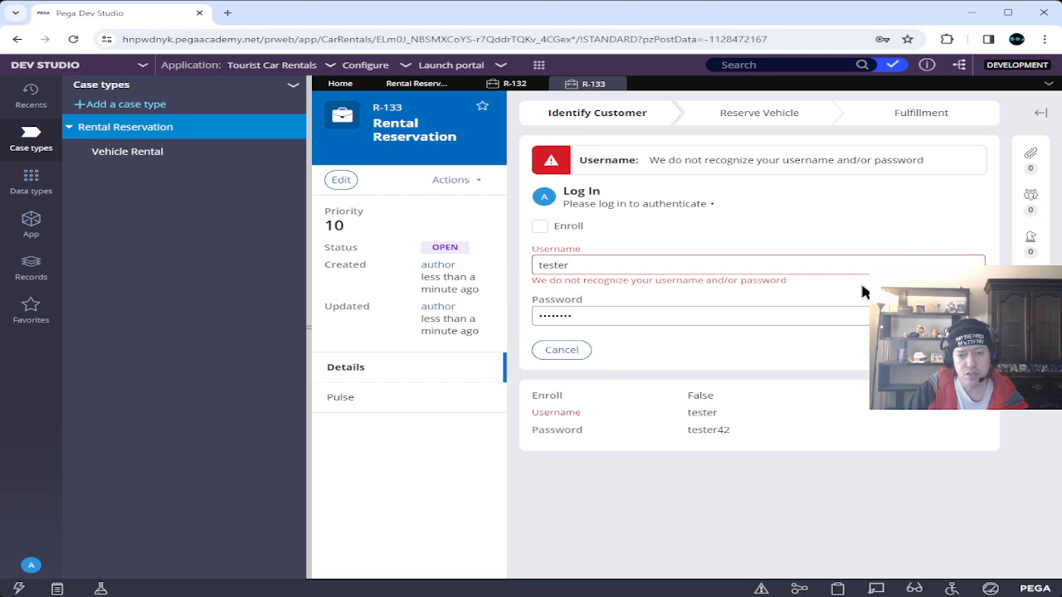
# Change the username to 'blah' with a different password and resubmit.
pyautogui.click(881, 263)
pyautogui.doubleClick(555, 261)
pyautogui.write('blah')
pyautogui.press('Tab')
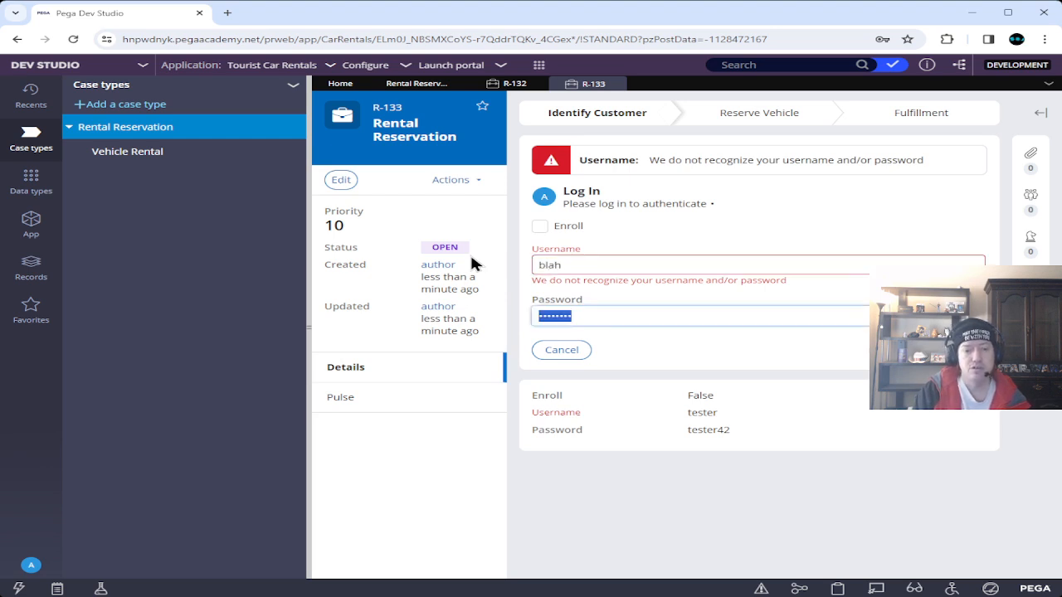
pyautogui.write('123456')
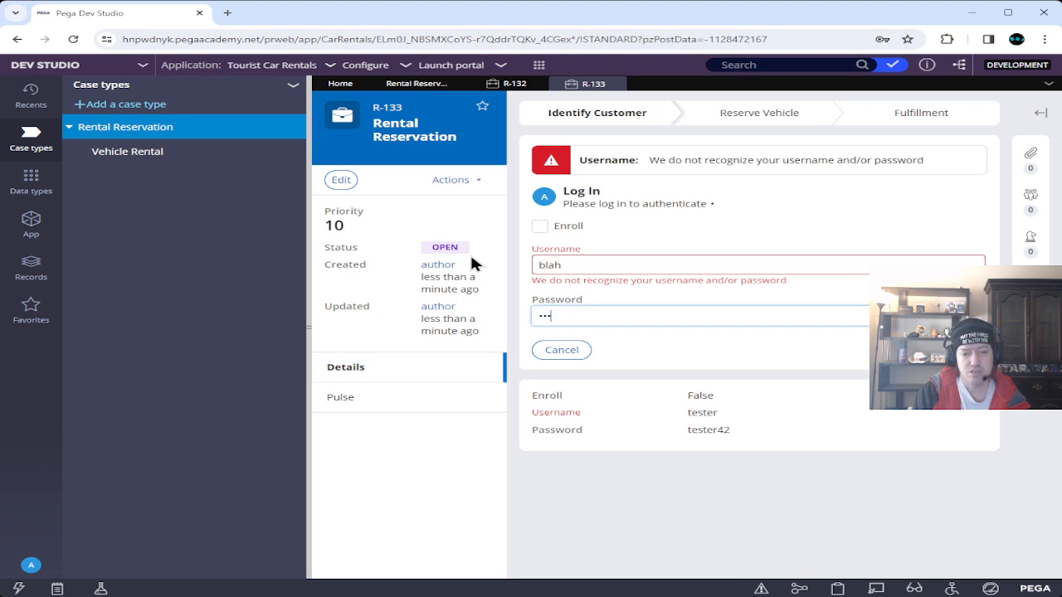
pyautogui.write('78')
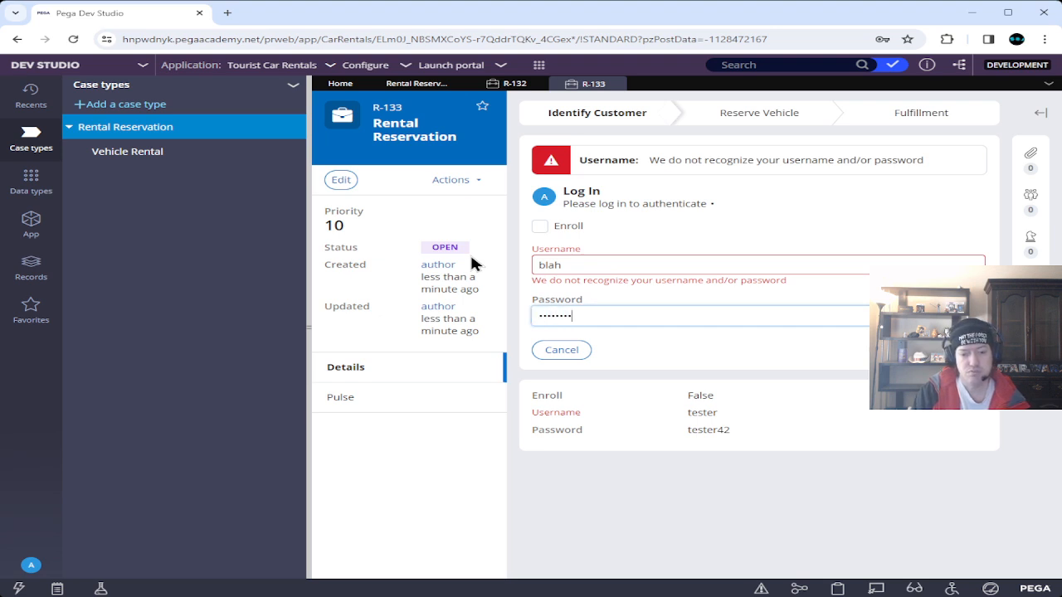
pyautogui.press('Return')
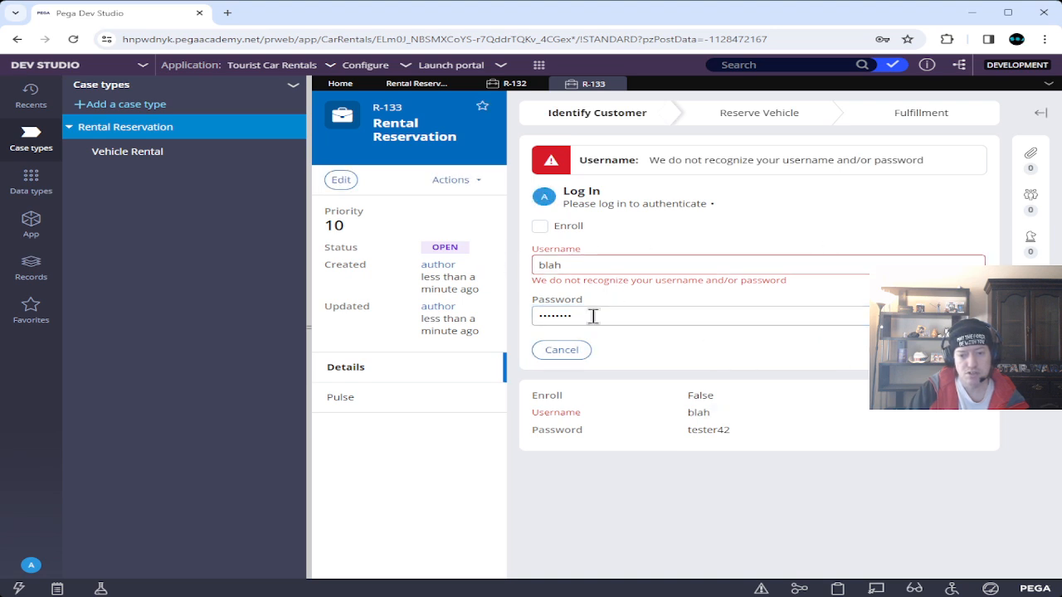
# Replace the password and resubmit, advancing R-133 to Enter rental information.
pyautogui.moveTo(593, 315); pyautogui.dragTo(462, 316)
pyautogui.write('•••')
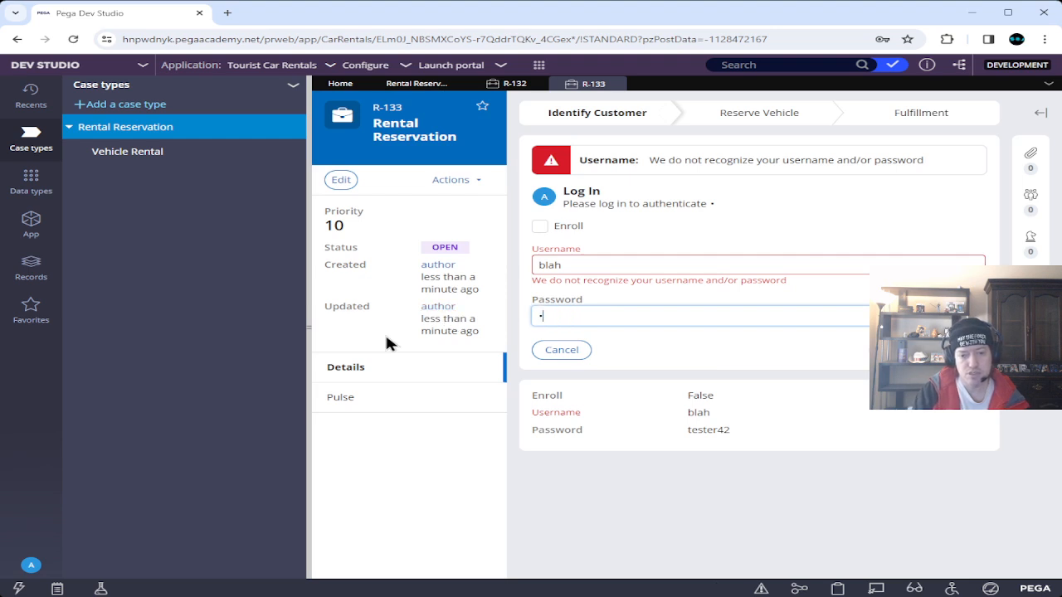
pyautogui.write('•••••')
pyautogui.press('Return')
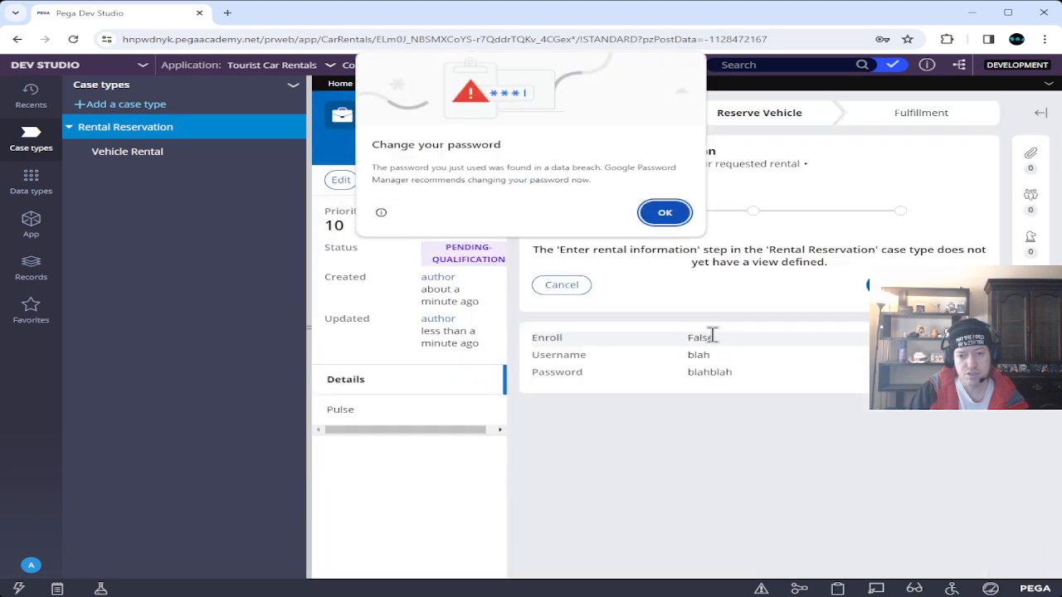
# Dismiss the browser password warning and expand US-2005's task scores on the Pega Academy exercise page.
pyautogui.click(669, 213)
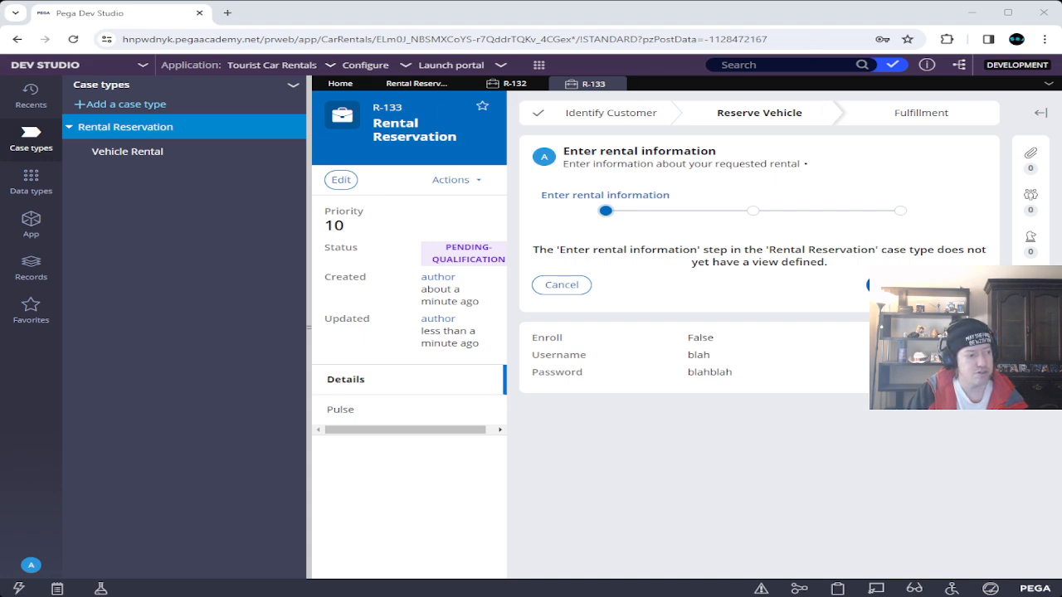
pyautogui.hotkey('alt', 'Tab')
pyautogui.click(899, 172)
# Review US-2005's passed scores and the US-2006 requirements, then minimize Academy to reveal R-133.
pyautogui.scroll(-3, 469, 239)
pyautogui.scroll(-3, 468, 239)
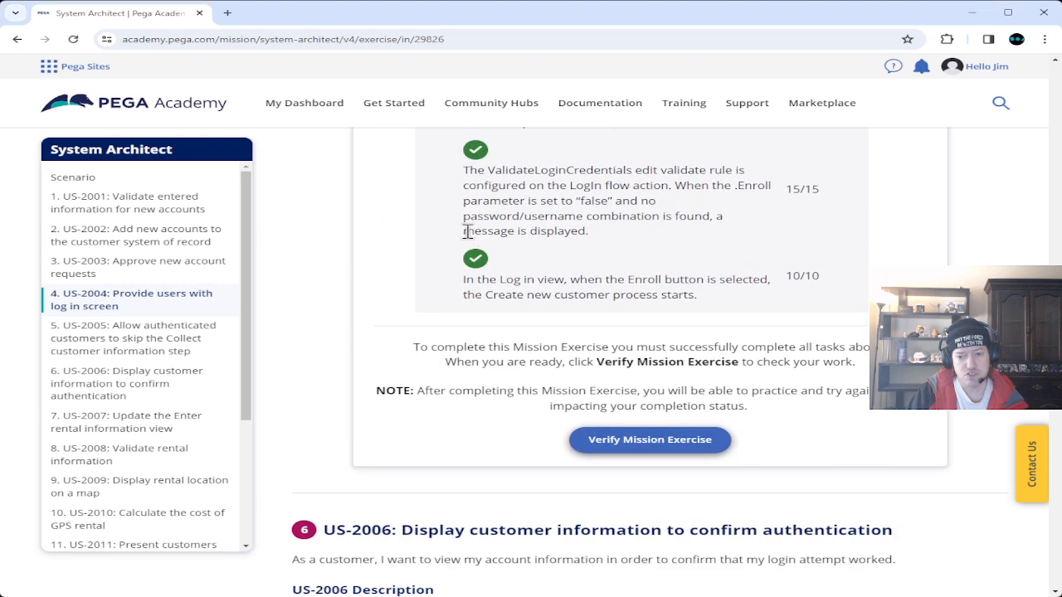
pyautogui.scroll(5, 469, 237)
pyautogui.scroll(1, 466, 232)
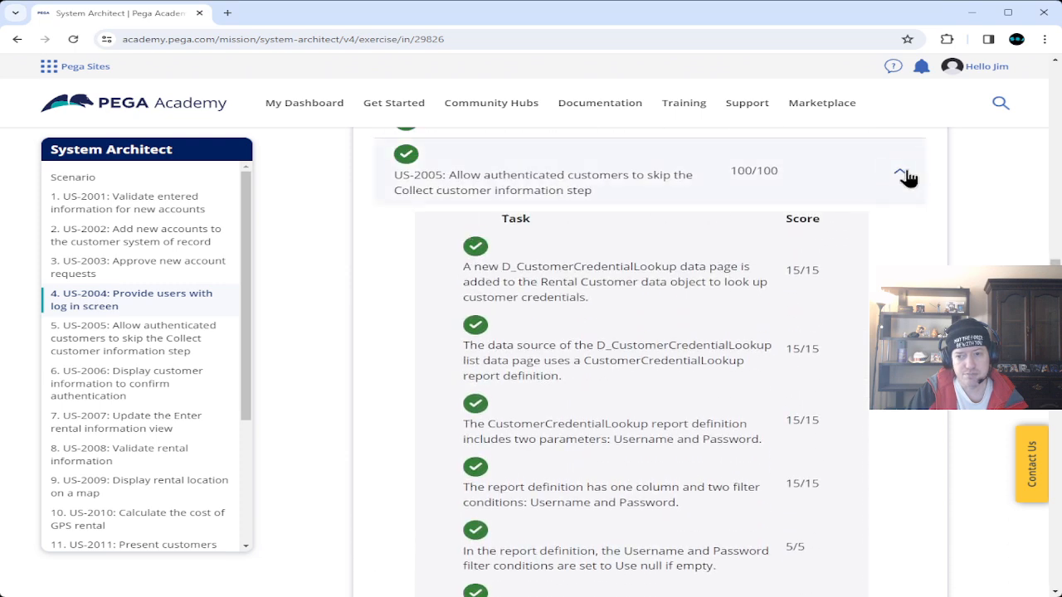
pyautogui.click(902, 171)
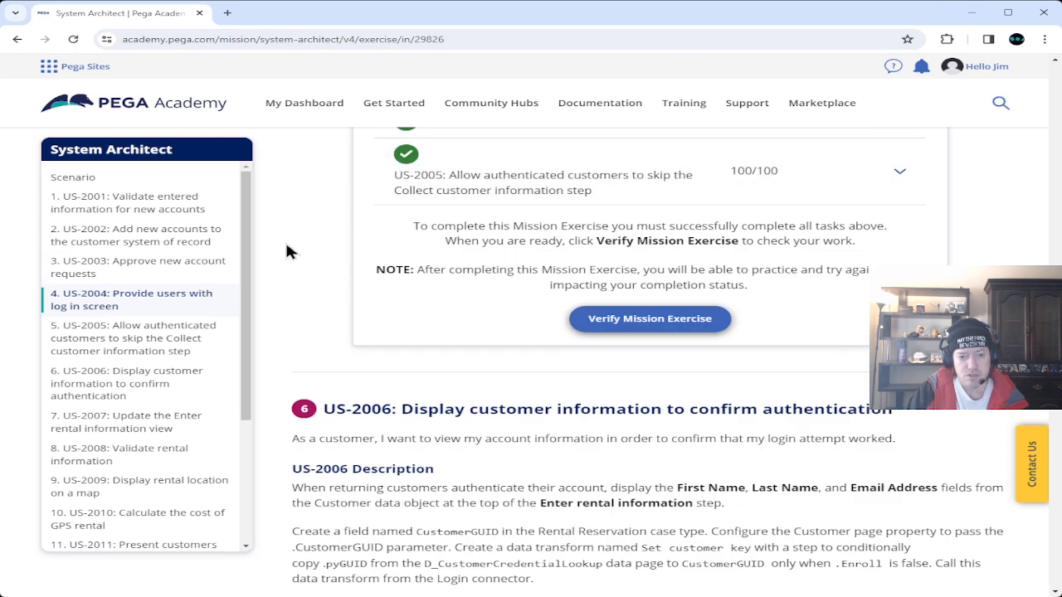
pyautogui.scroll(-3, 286, 247)
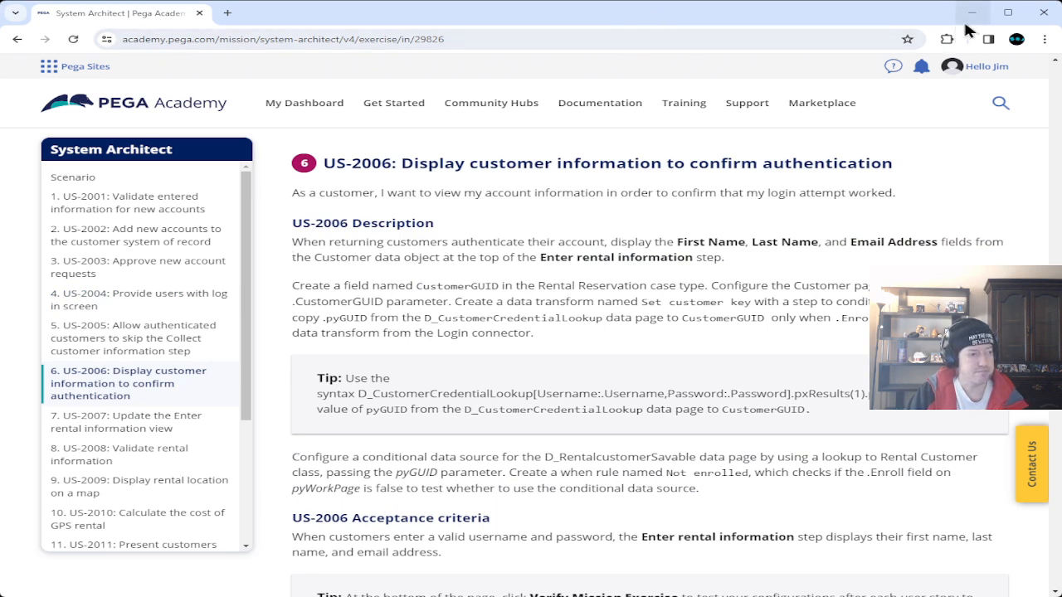
pyautogui.click(1007, 14)
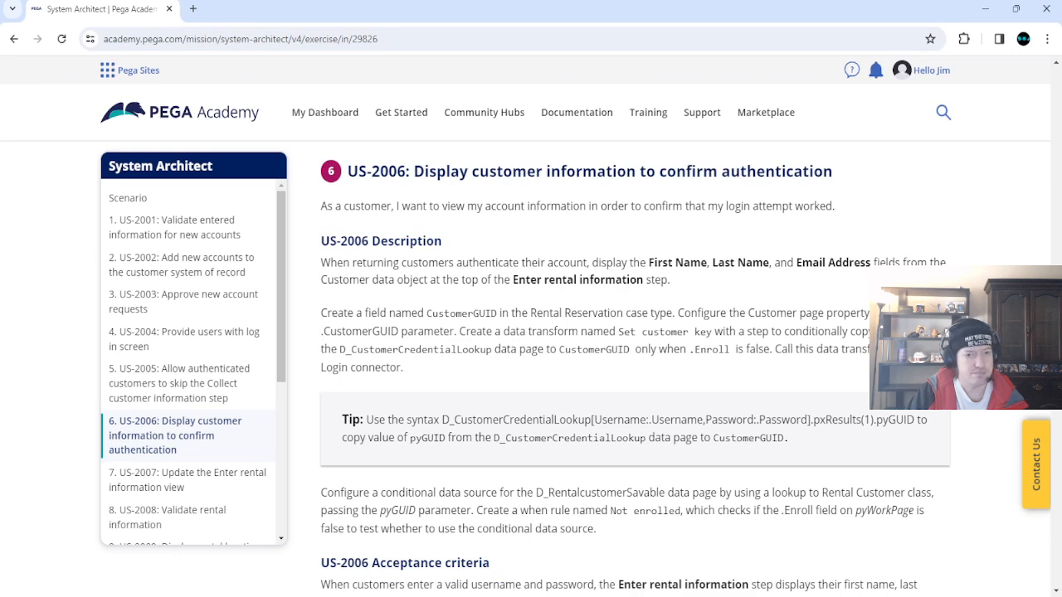
pyautogui.click(986, 10)
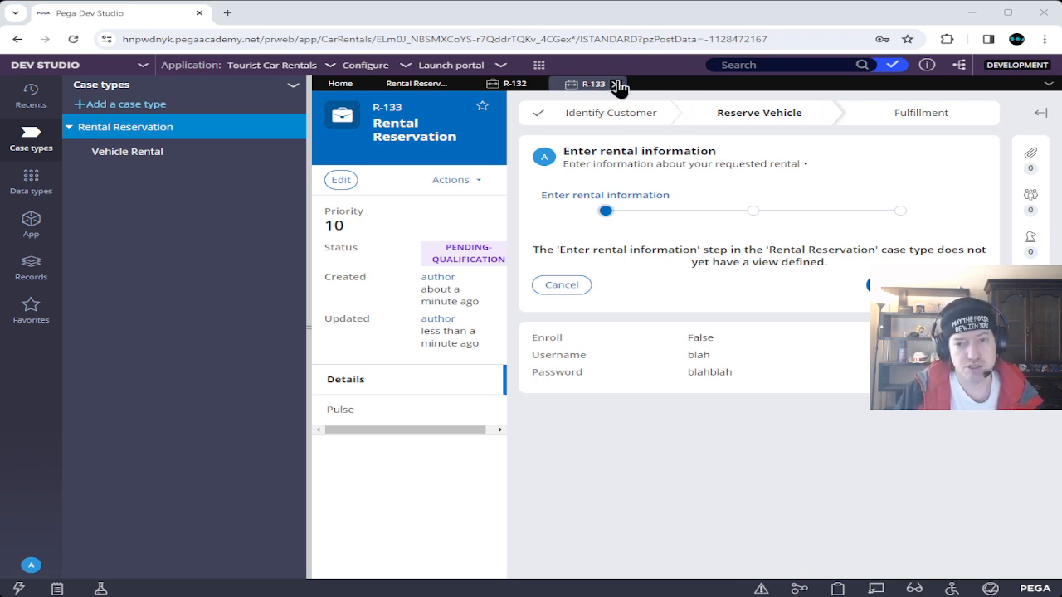
# Close the R-133 and R-132 test case tabs.
pyautogui.click(615, 84)
pyautogui.click(536, 85)
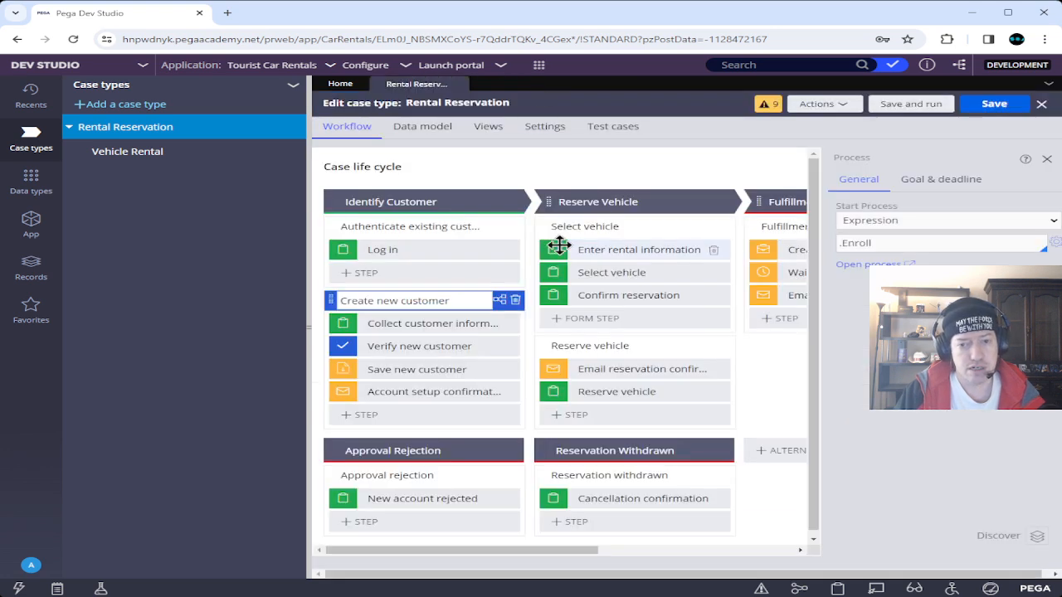
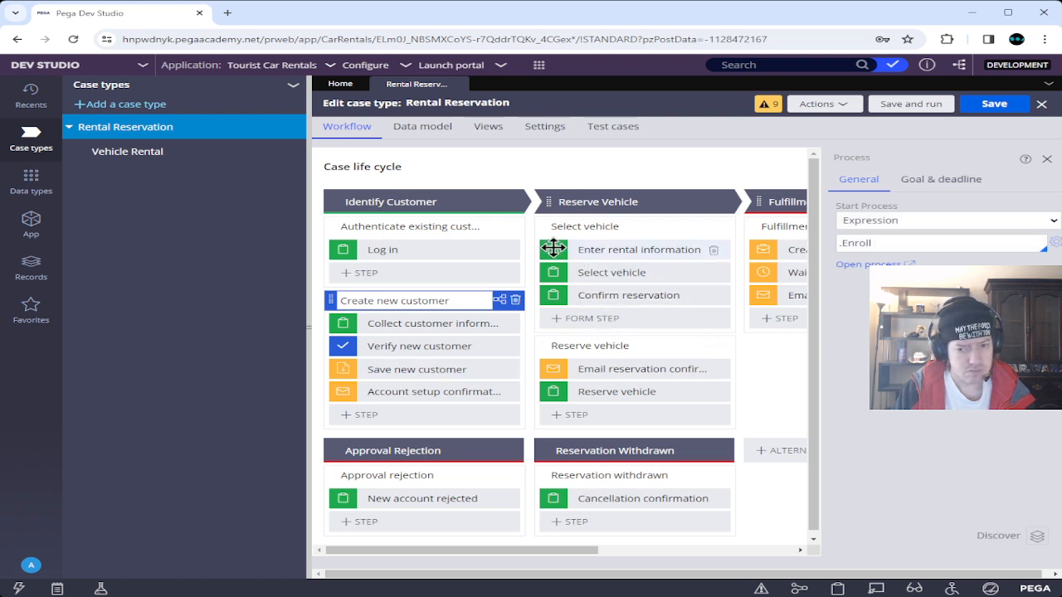
# Confirm the Enter rental information view has no fields, then close the Rental Reservation case type.
pyautogui.click(553, 248)
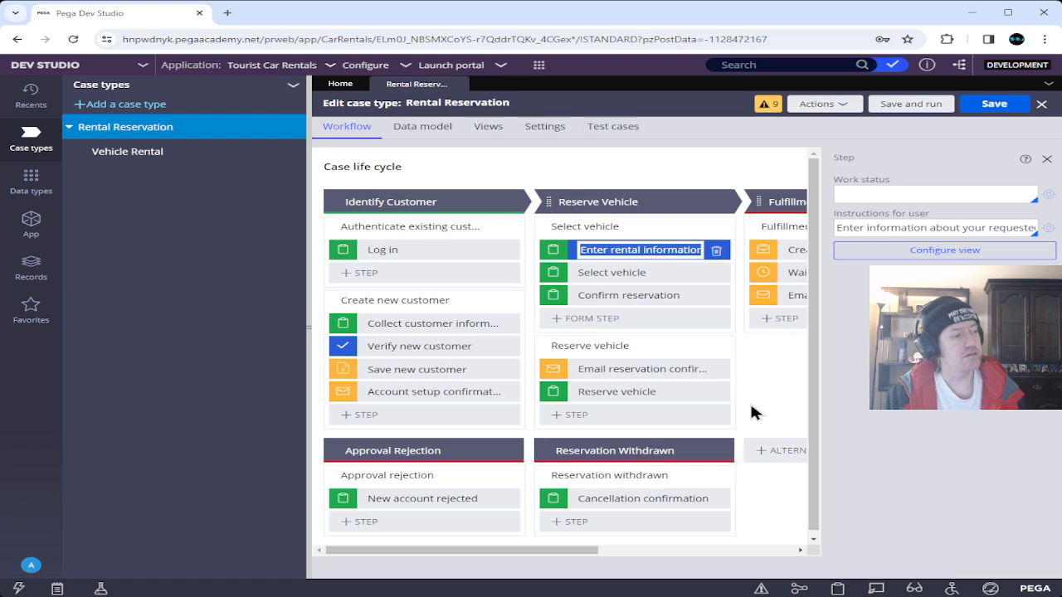
pyautogui.click(948, 257)
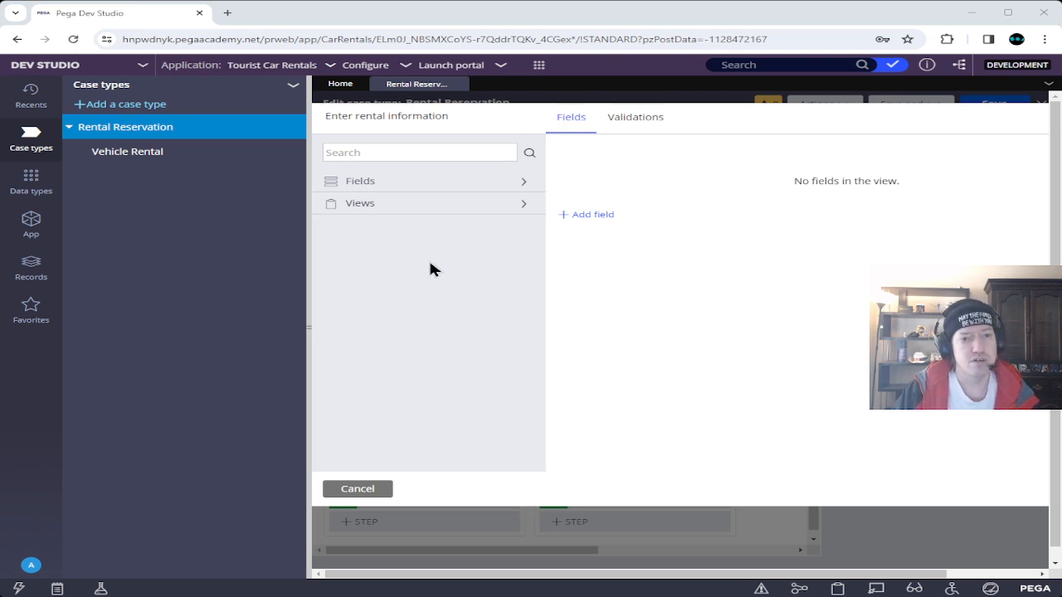
pyautogui.click(341, 492)
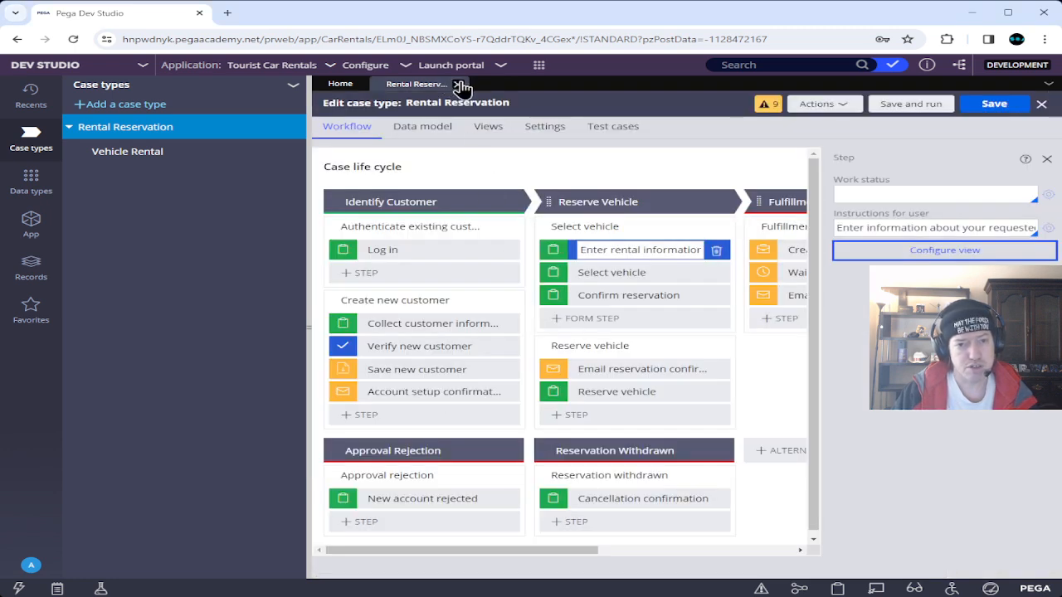
pyautogui.click(458, 84)
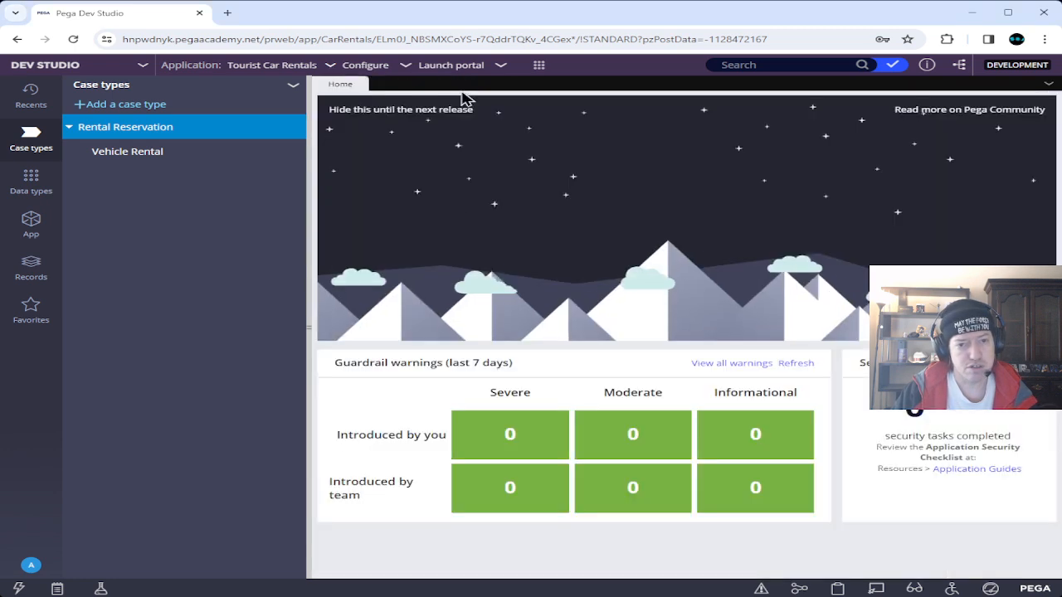
# Switch to App Studio and open the Rental customer data object's field list.
pyautogui.click(79, 67)
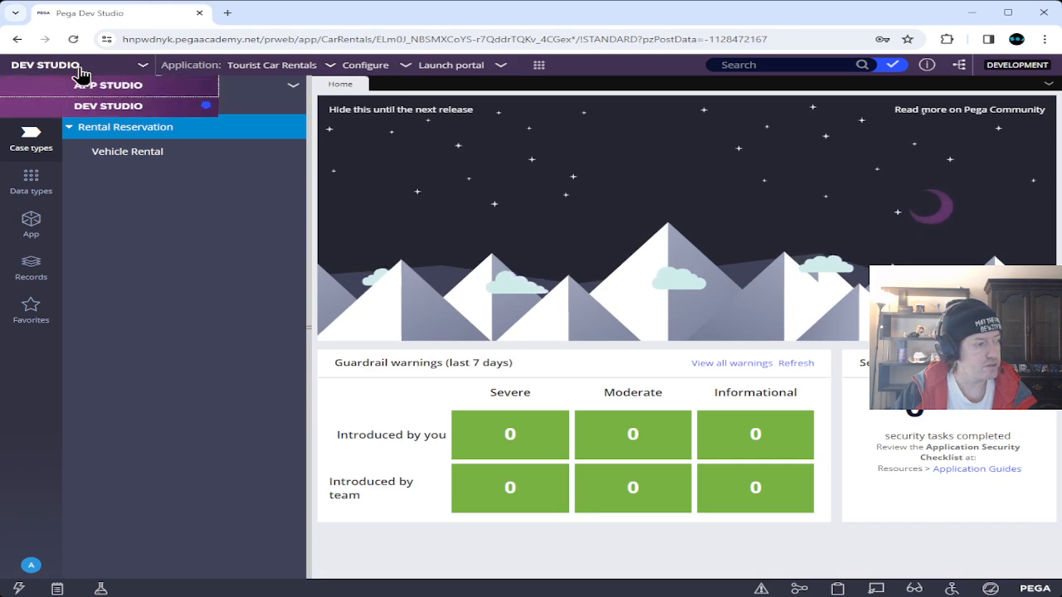
pyautogui.click(116, 85)
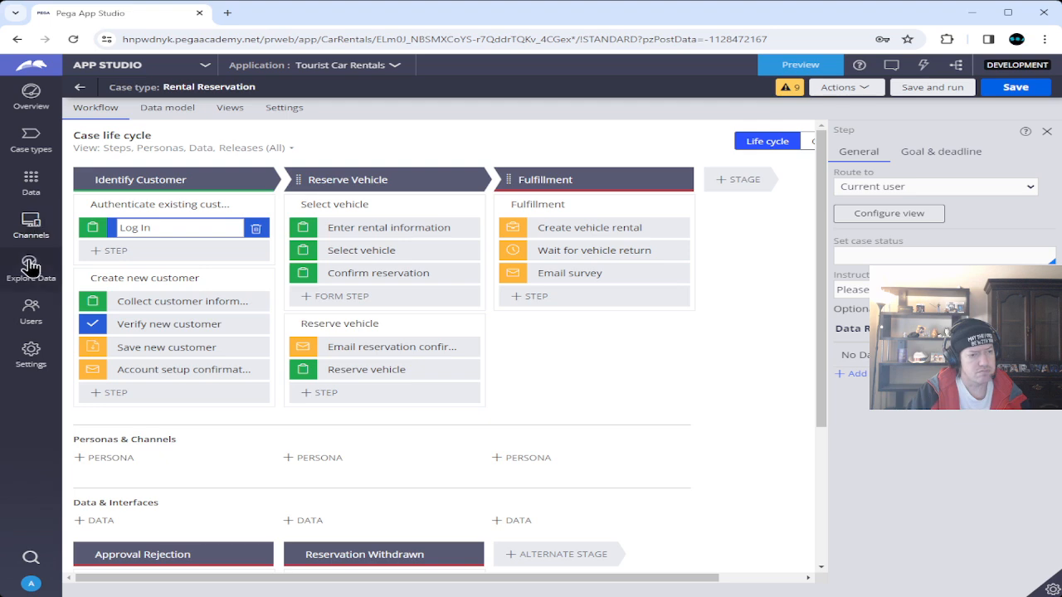
pyautogui.click(30, 182)
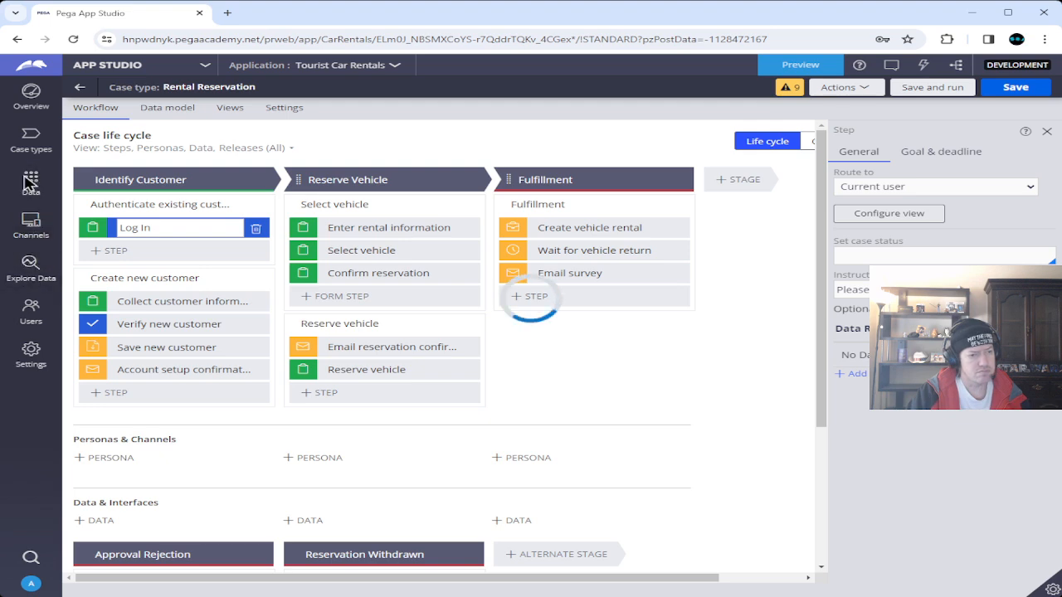
pyautogui.click(133, 265)
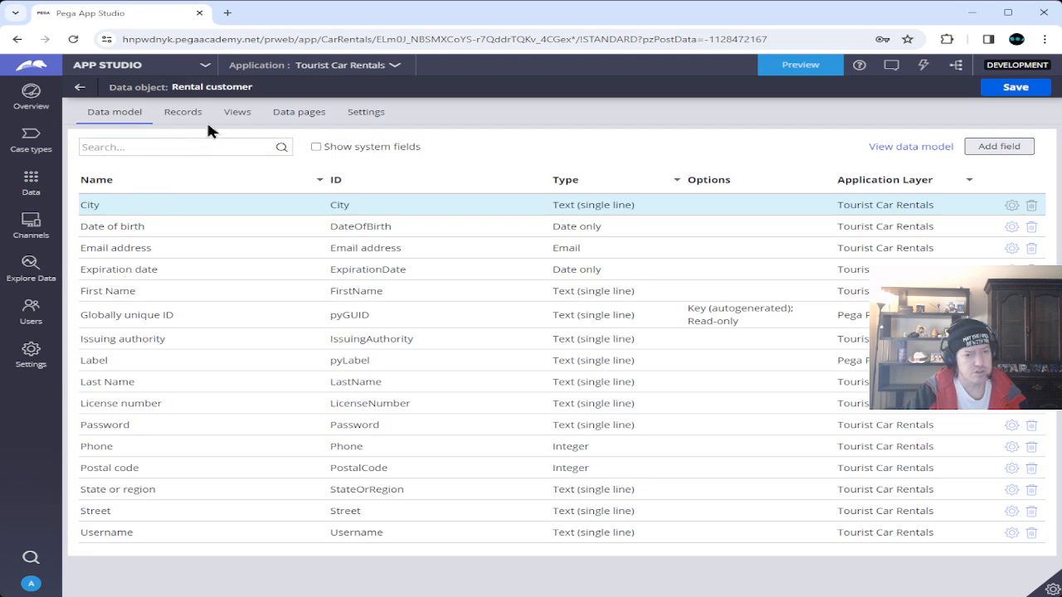
# Start a new view from the Rental customer data object's Views tab.
pyautogui.click(239, 119)
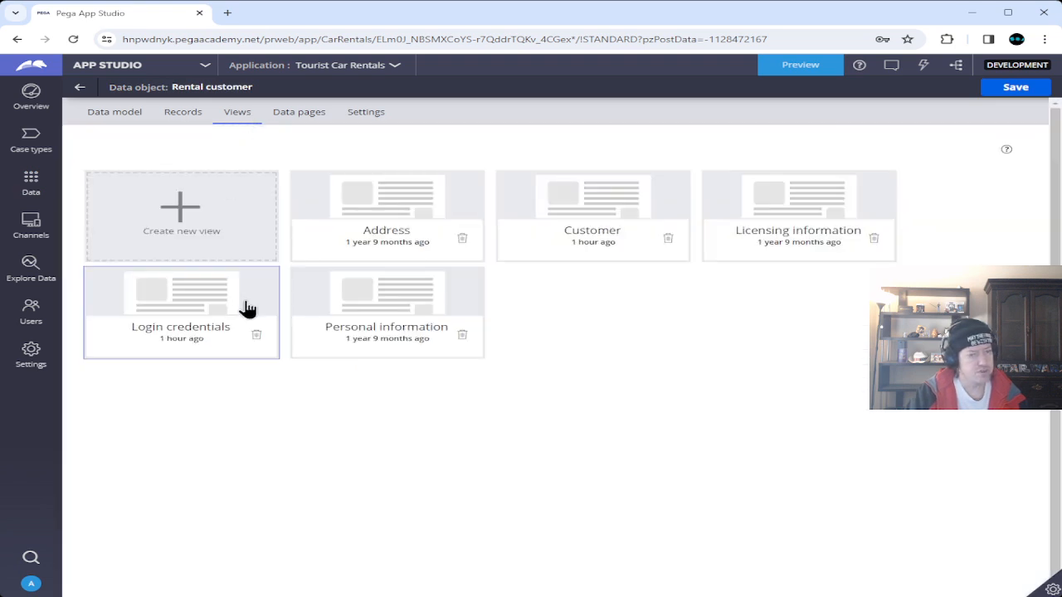
pyautogui.click(189, 218)
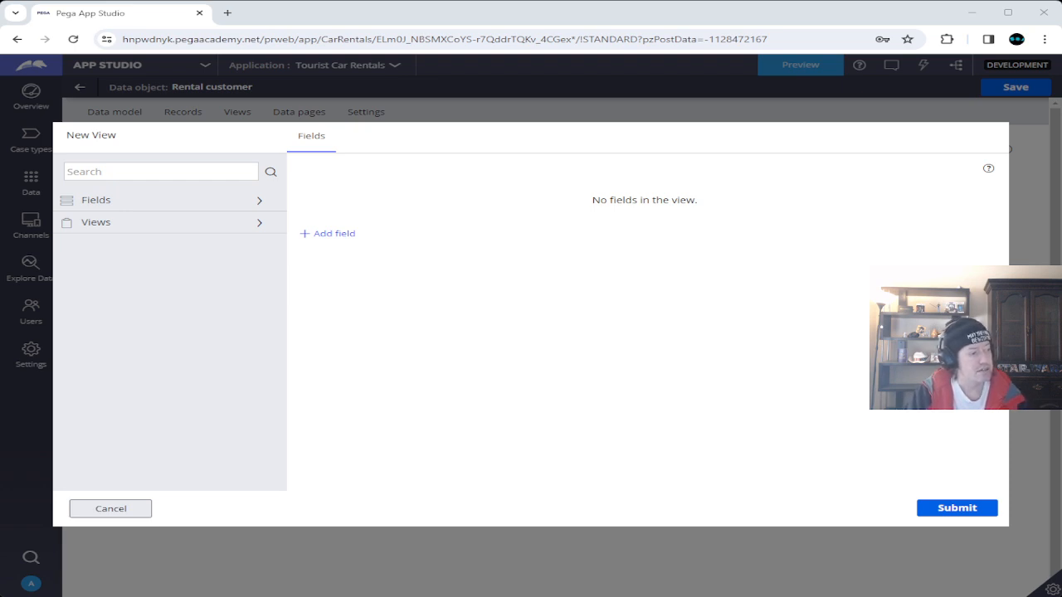
# Name the new view 'Confirm customer'.
pyautogui.click(178, 135)
pyautogui.moveTo(178, 136); pyautogui.dragTo(56, 137)
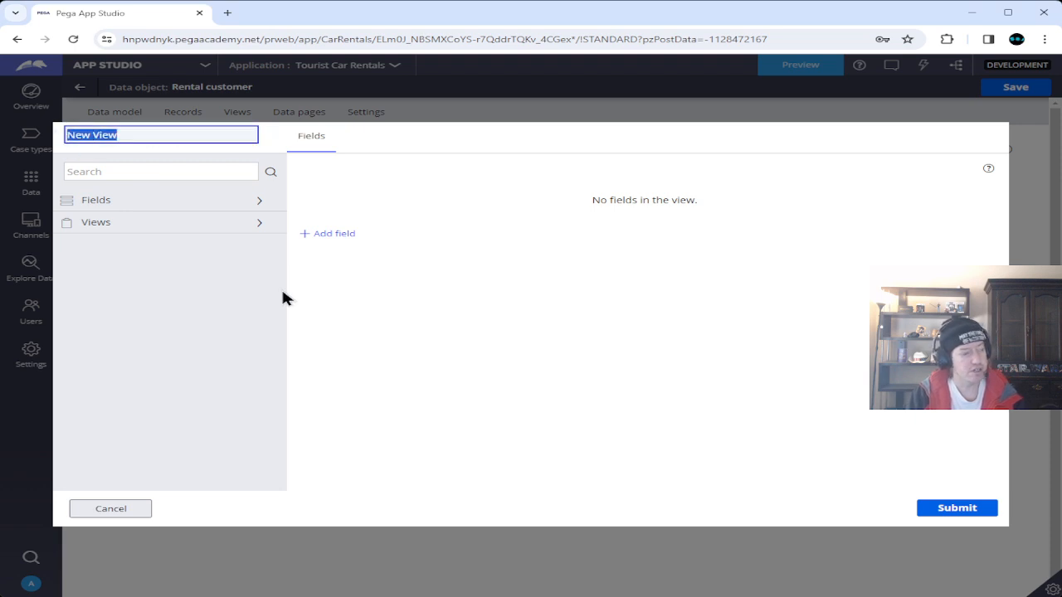
pyautogui.write('Confirm customer')
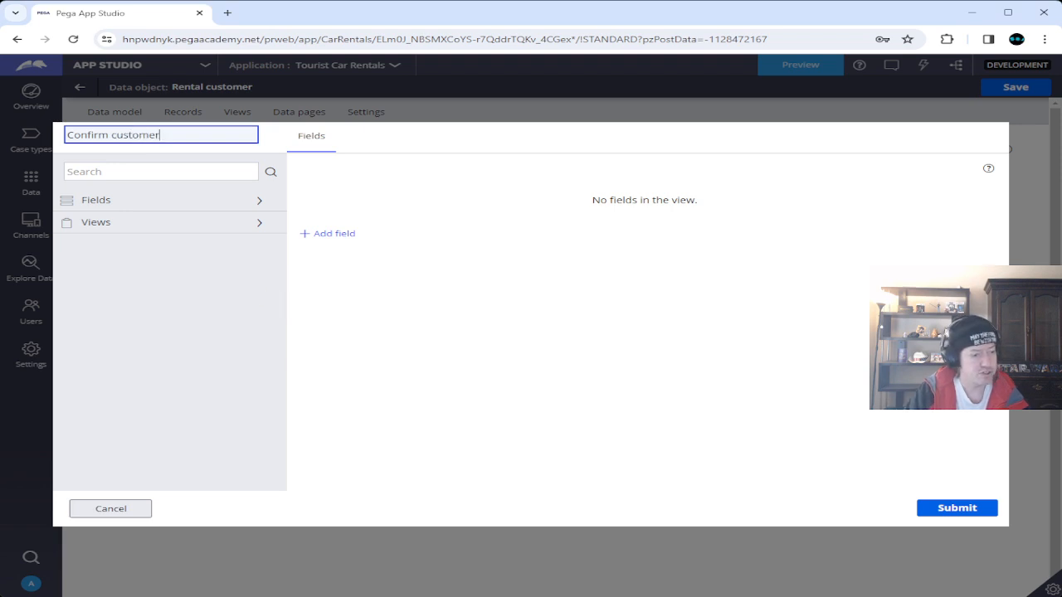
pyautogui.press('Return')
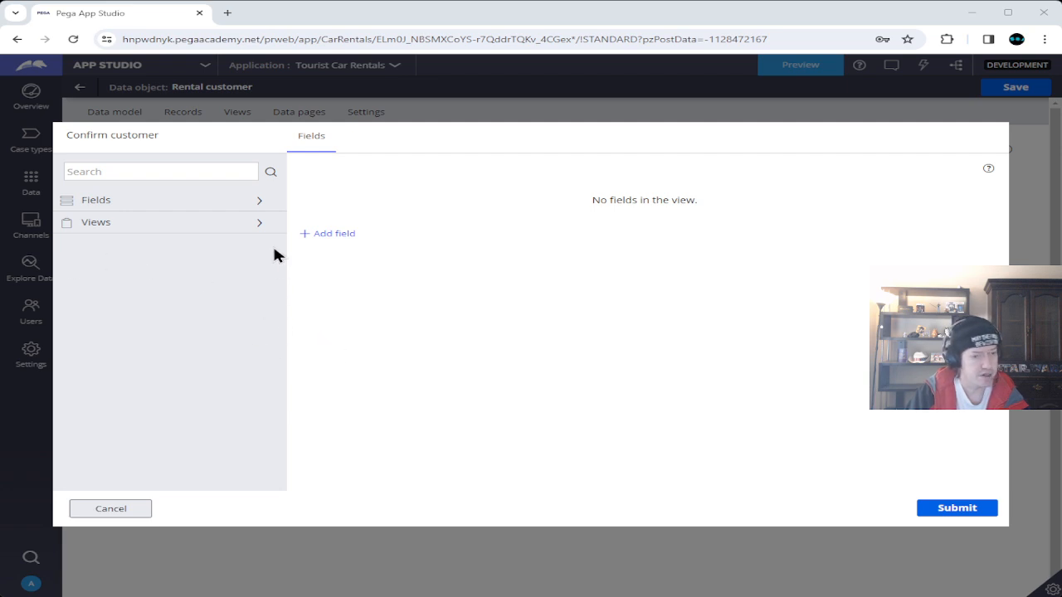
# Add the First Name, Last Name and Email address fields to the Confirm customer view.
pyautogui.click(239, 203)
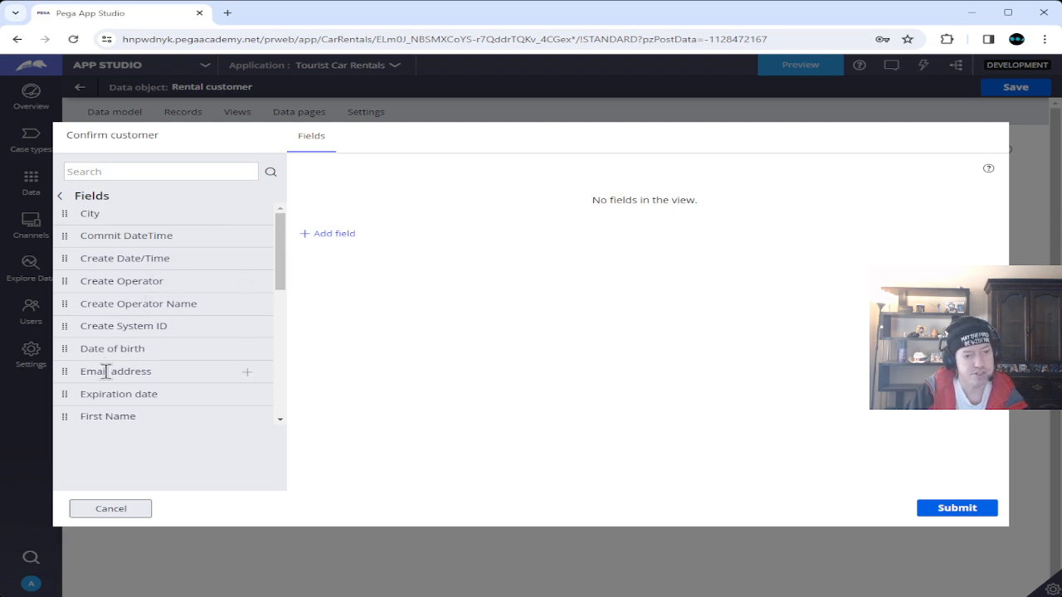
pyautogui.click(248, 371)
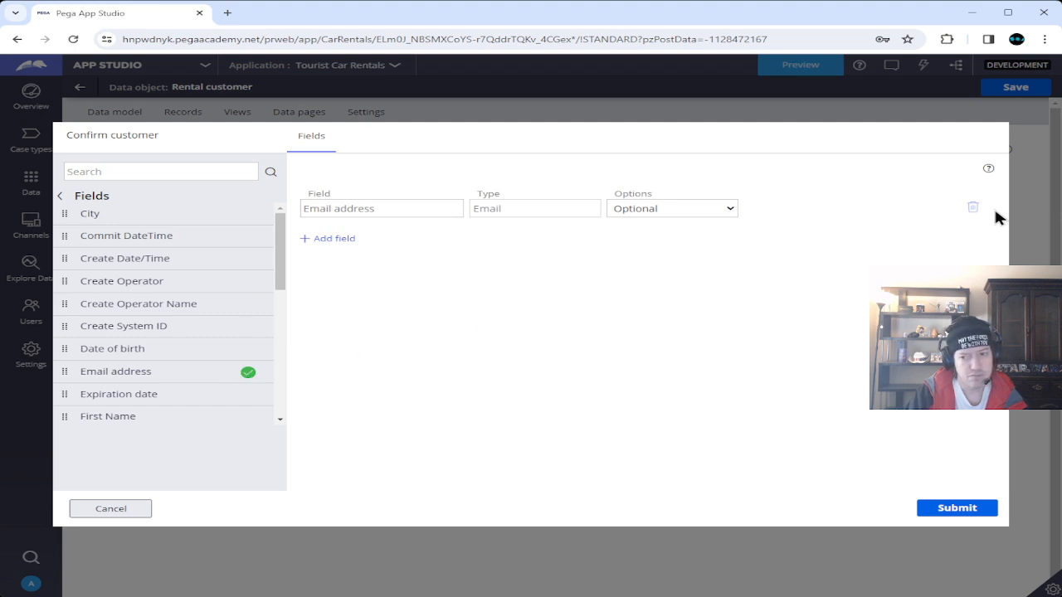
pyautogui.click(972, 207)
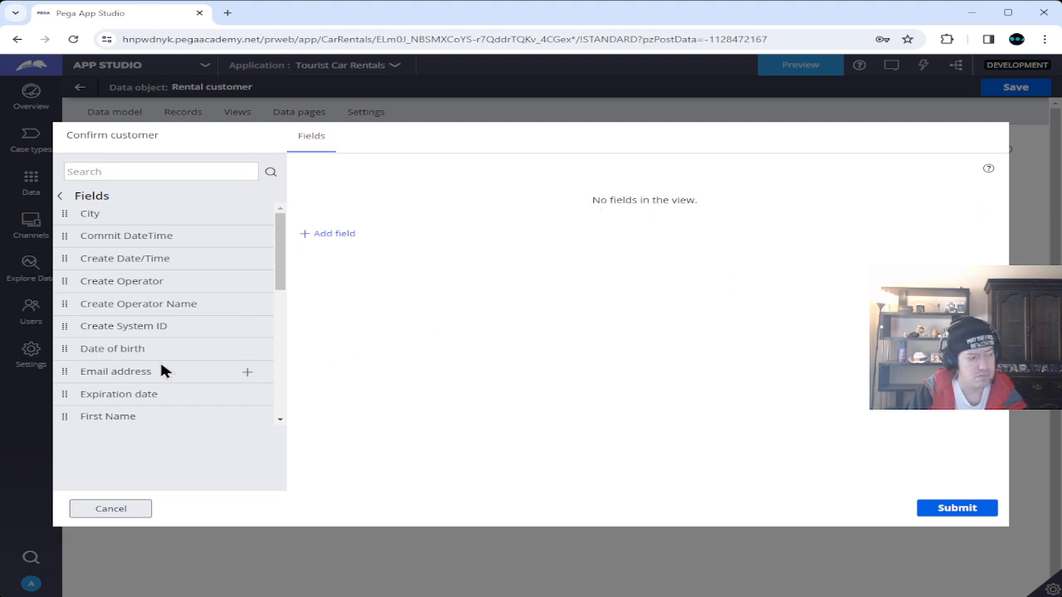
pyautogui.scroll(-3, 162, 371)
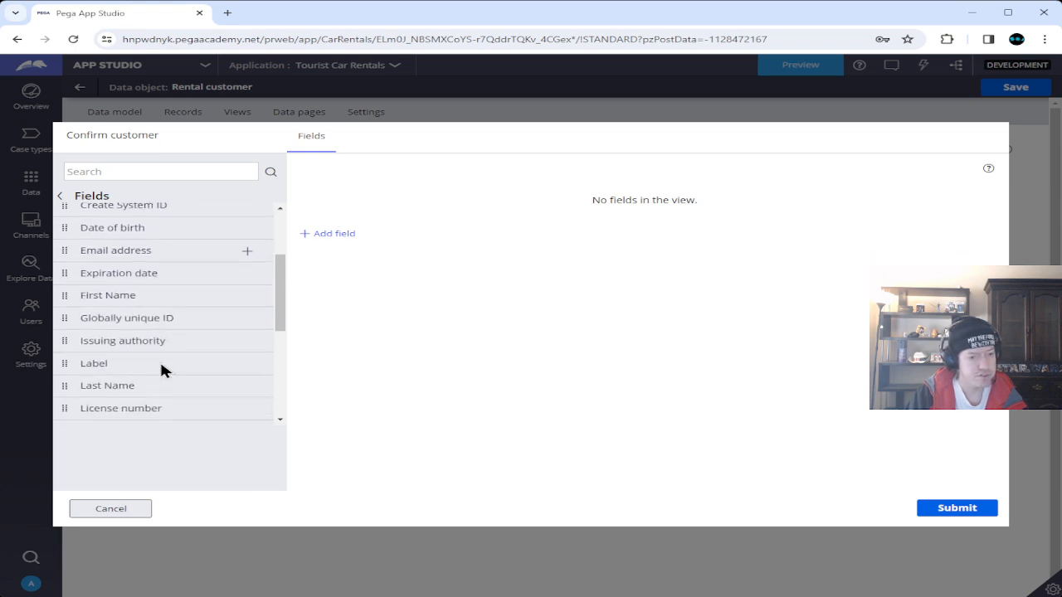
pyautogui.scroll(-3, 161, 371)
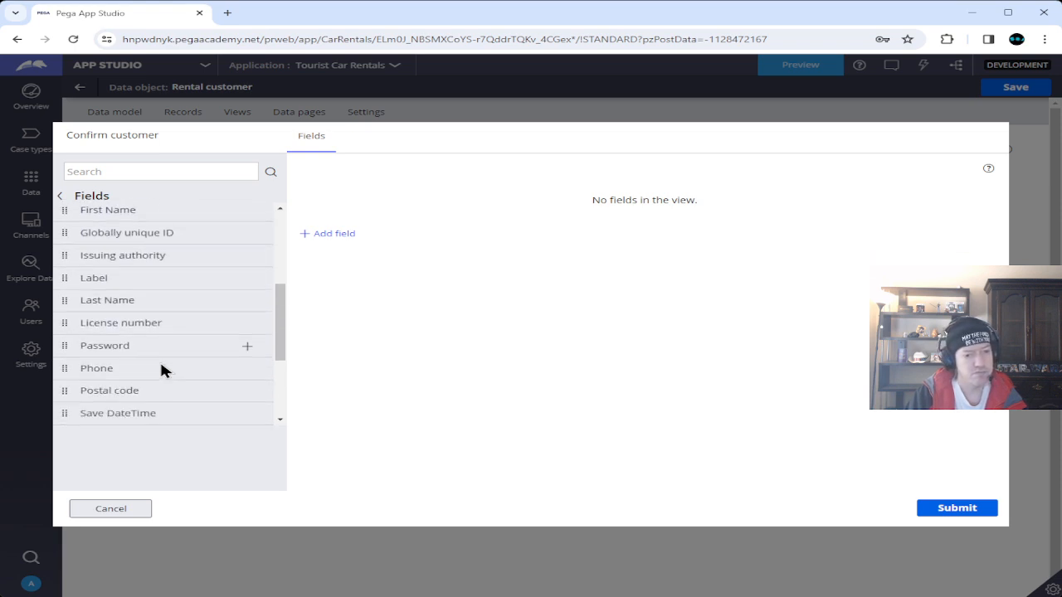
pyautogui.scroll(-4, 162, 371)
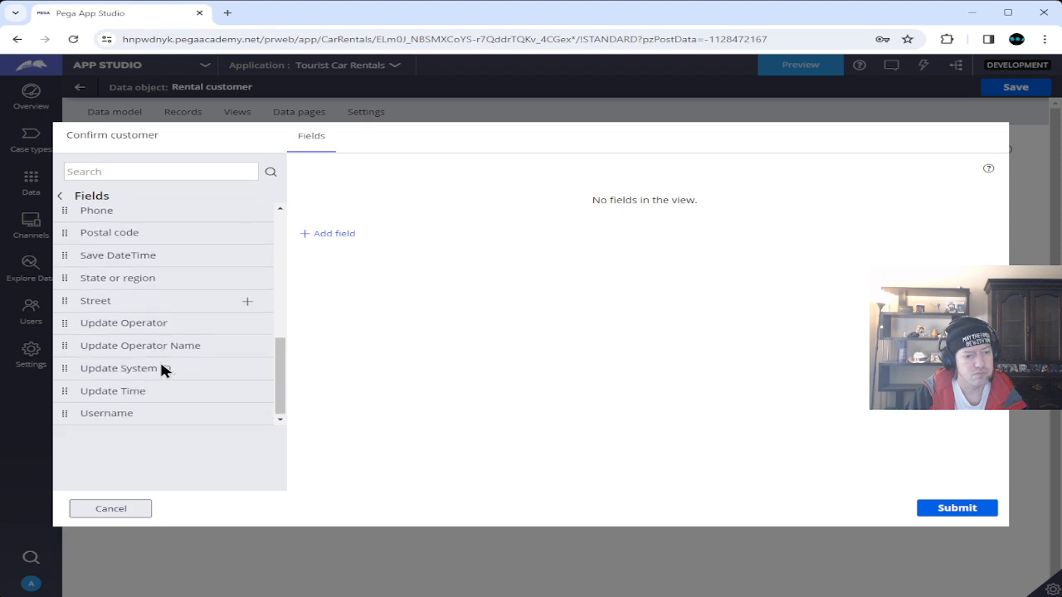
pyautogui.scroll(4, 162, 371)
pyautogui.scroll(5, 162, 371)
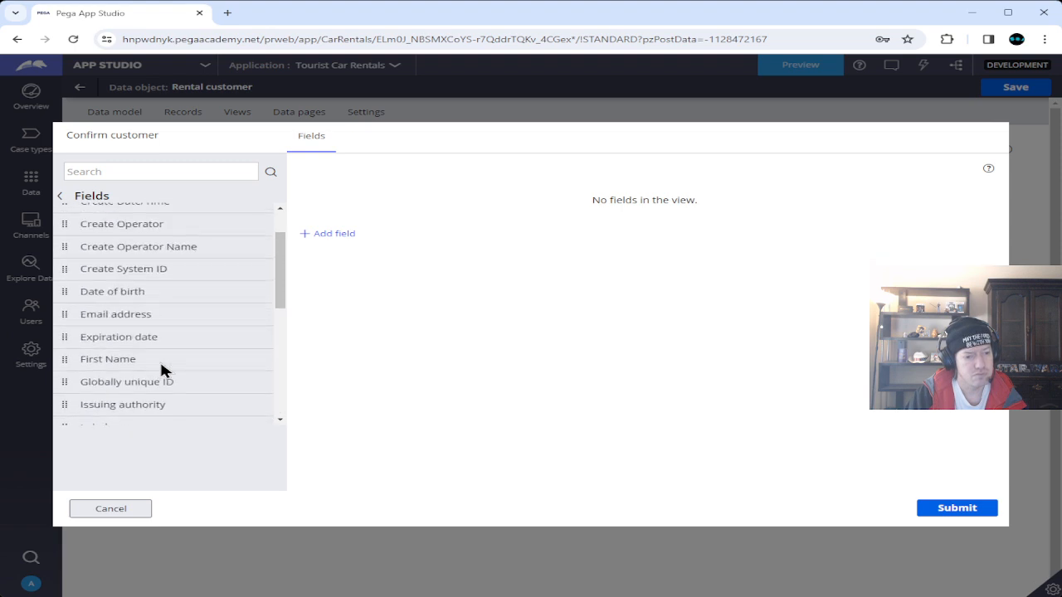
pyautogui.click(246, 360)
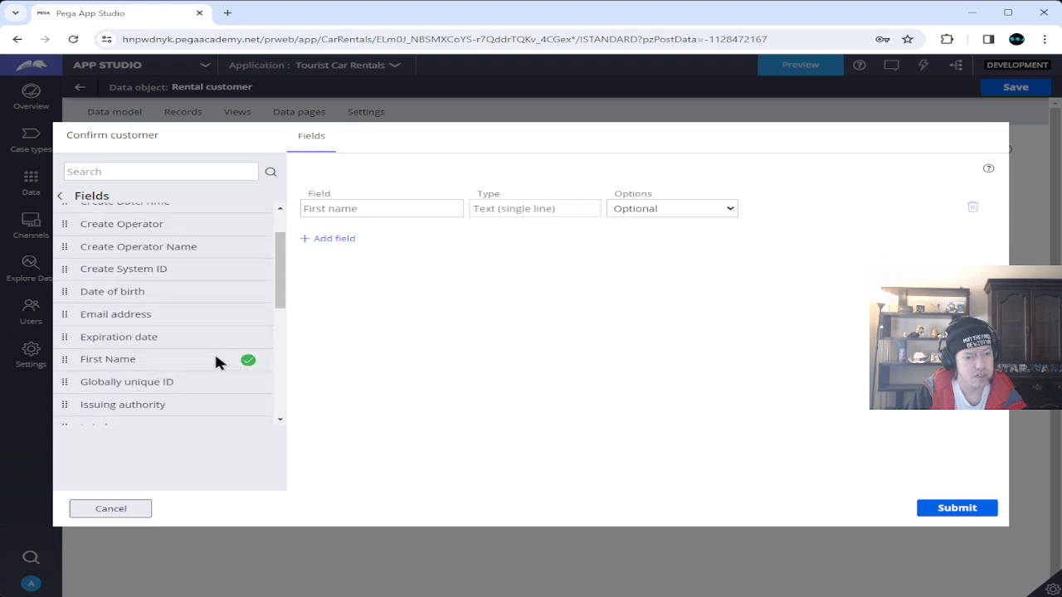
pyautogui.scroll(-1, 214, 362)
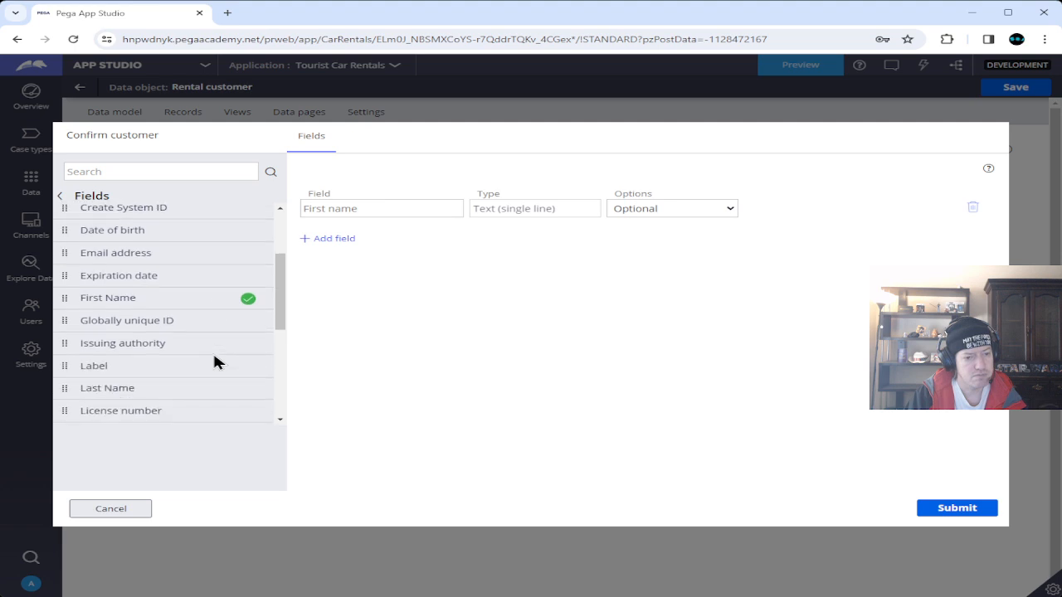
pyautogui.click(247, 389)
pyautogui.scroll(1, 198, 351)
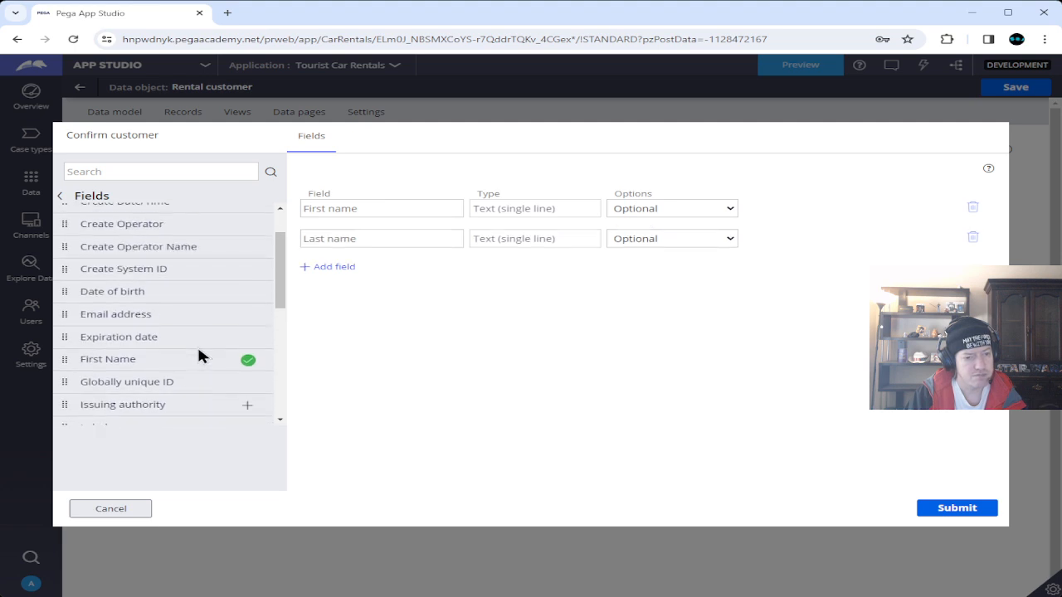
pyautogui.click(247, 316)
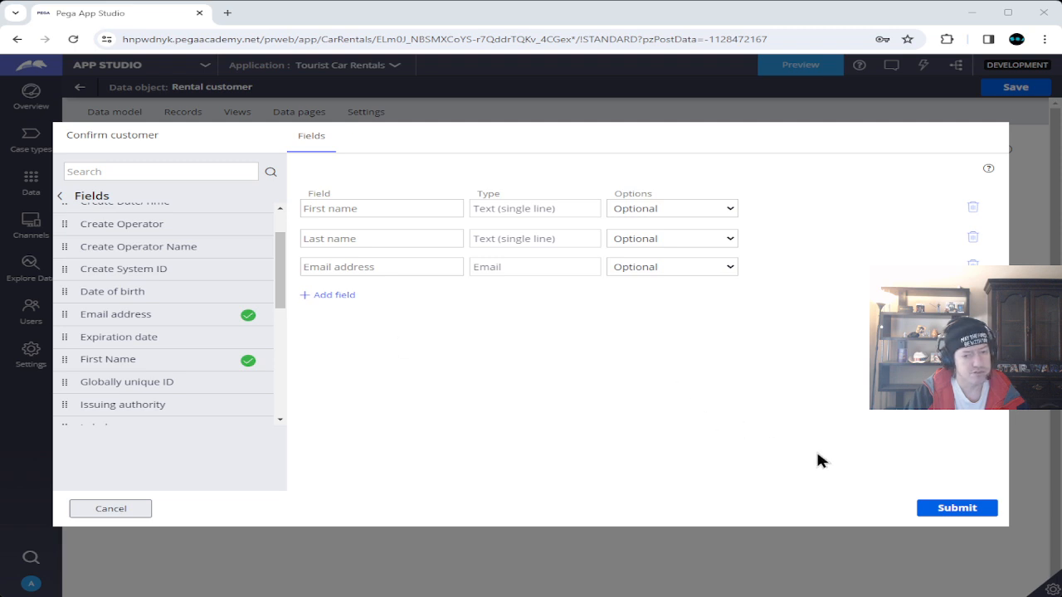
# Submit the Confirm customer view and open the Savable Rental customer data page.
pyautogui.click(954, 509)
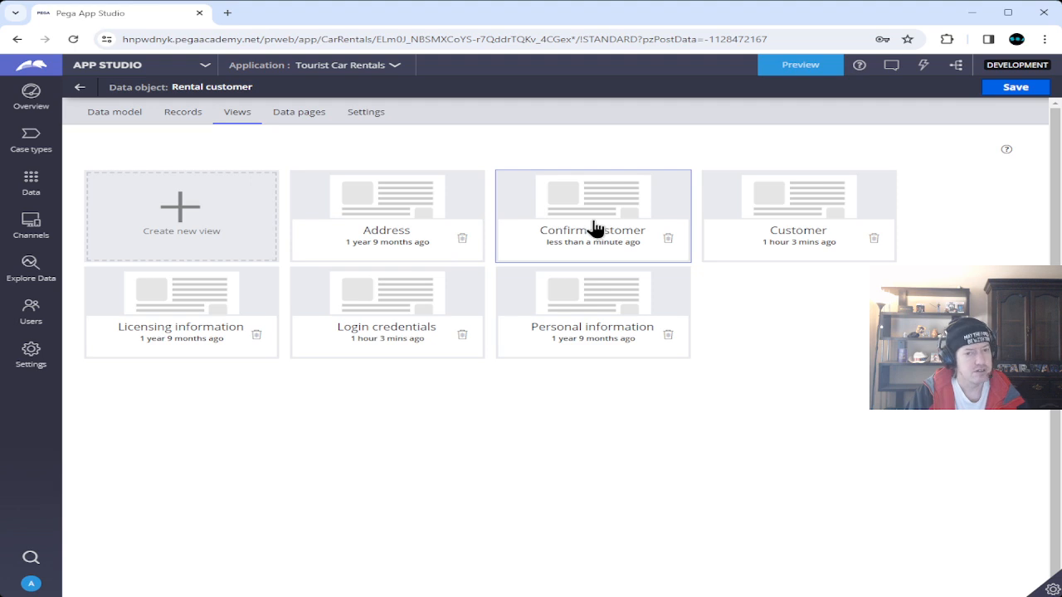
pyautogui.click(294, 118)
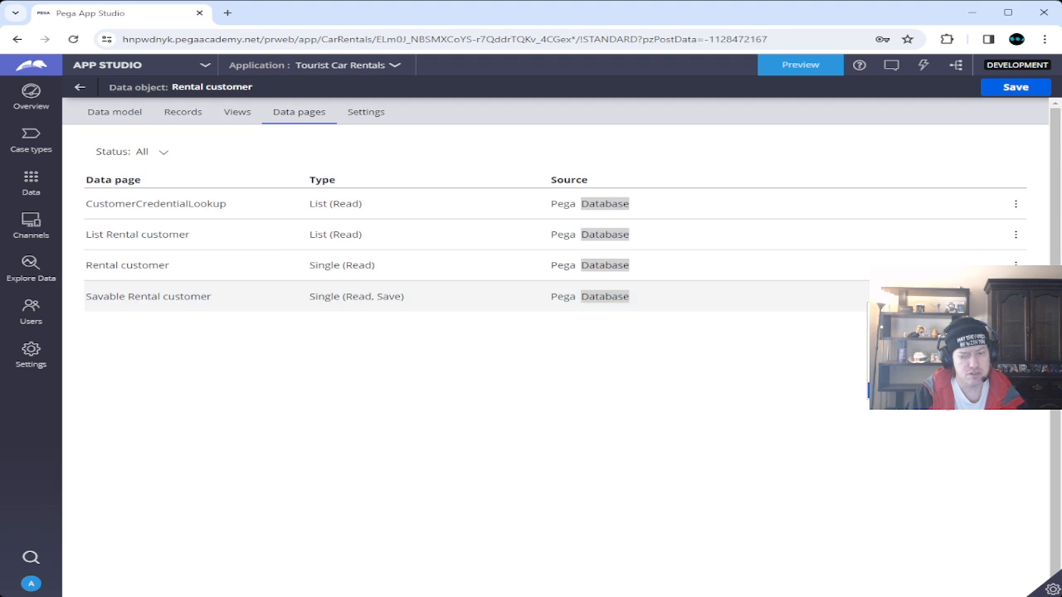
pyautogui.click(937, 390)
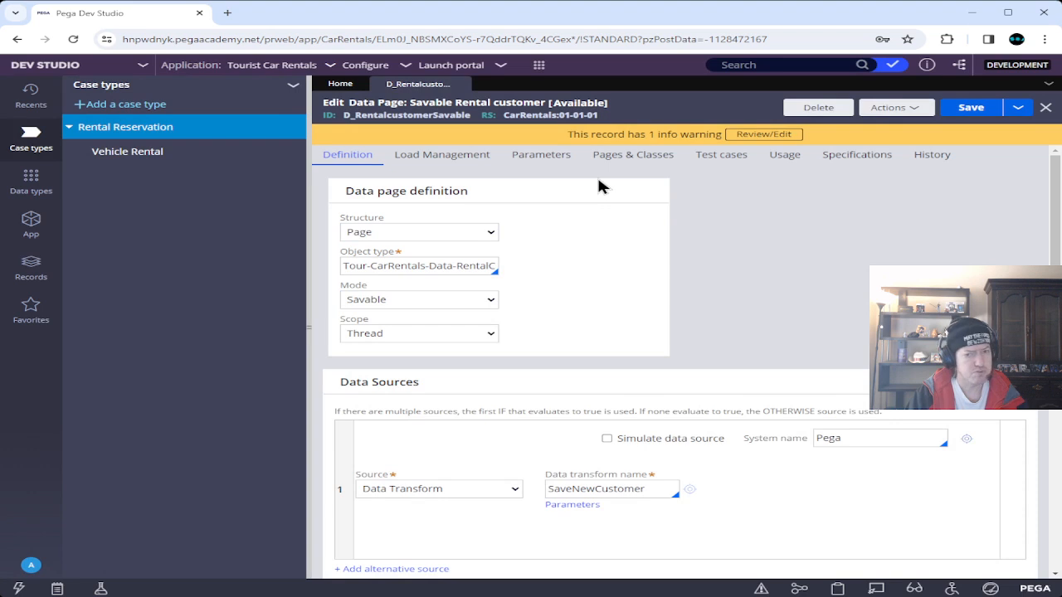
# Add a second data page parameter named Count, described as Count, after pyGUID.
pyautogui.click(541, 156)
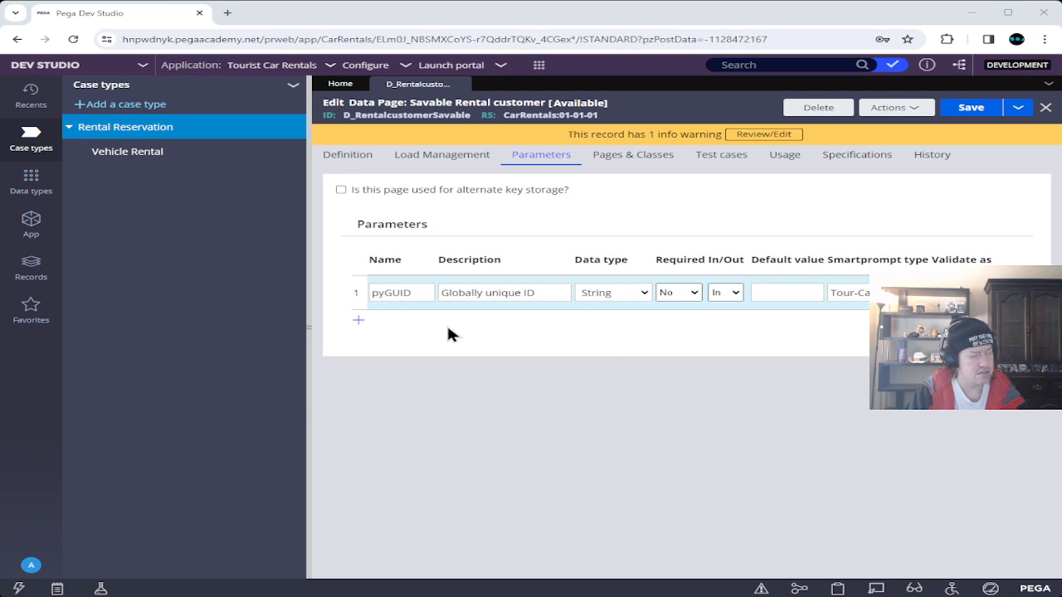
pyautogui.click(359, 320)
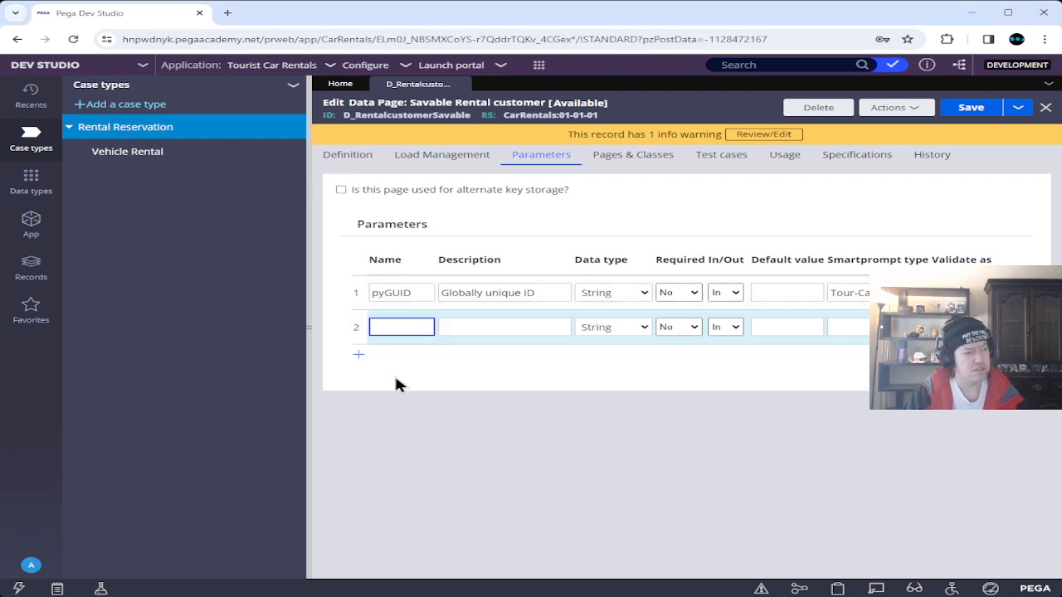
pyautogui.write('Count')
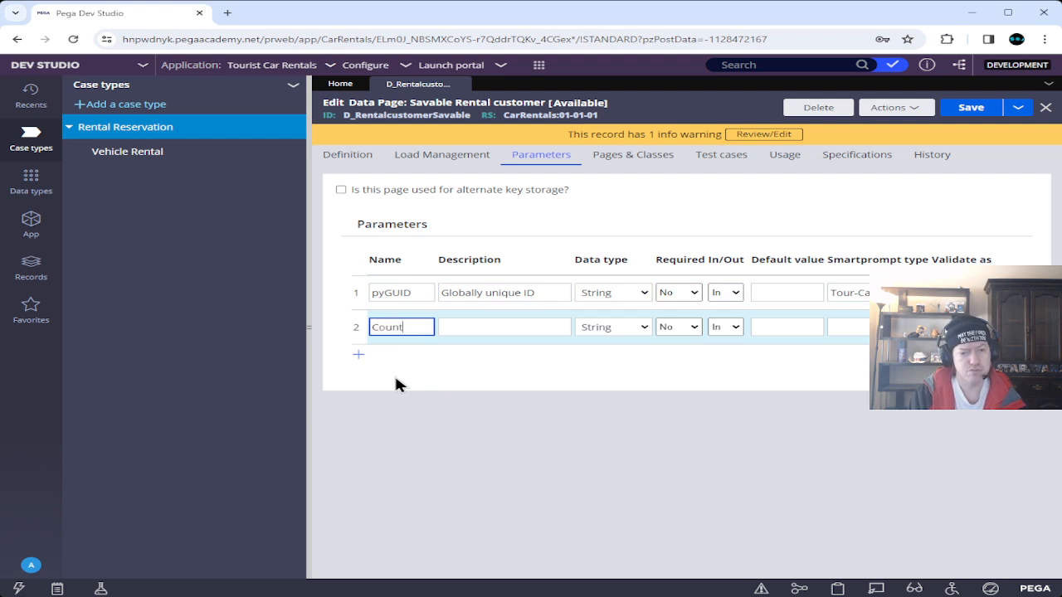
pyautogui.press('Tab')
pyautogui.write('Count')
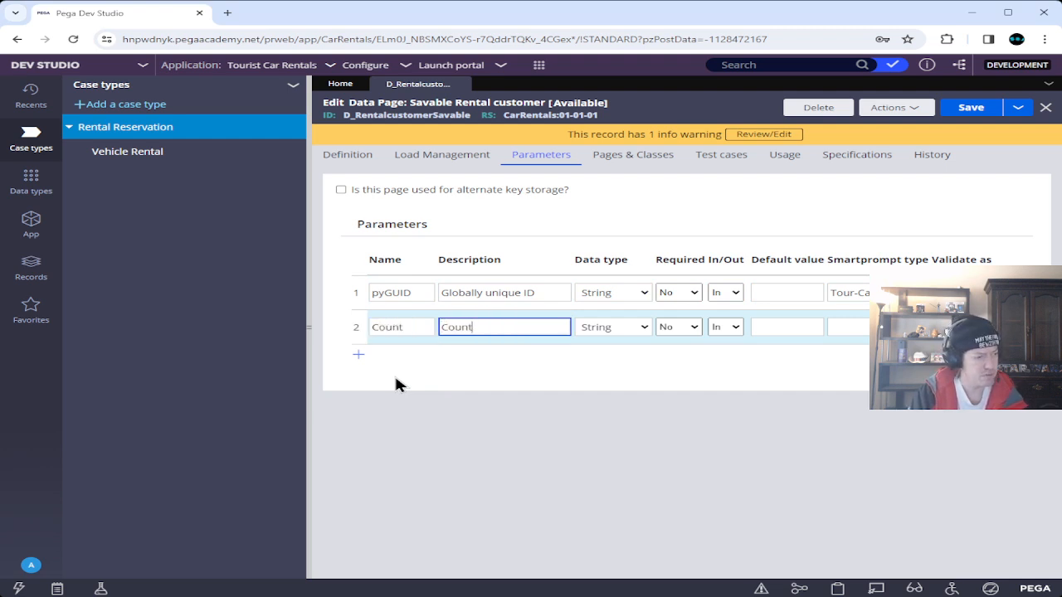
pyautogui.click(470, 377)
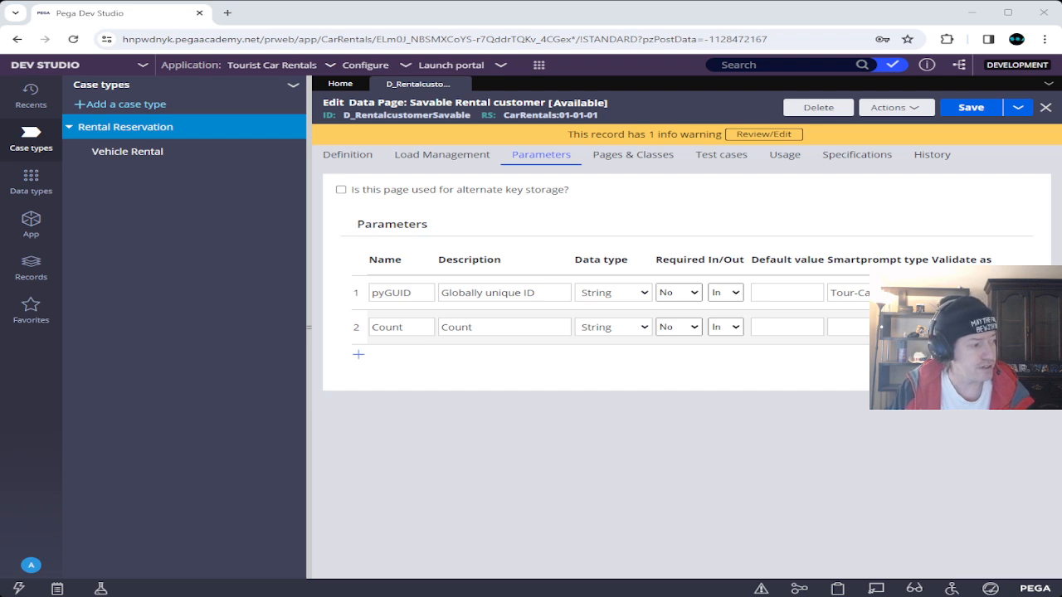
# Add an alternative data source conditioned on Noteenrolled in the data page definition.
pyautogui.click(350, 157)
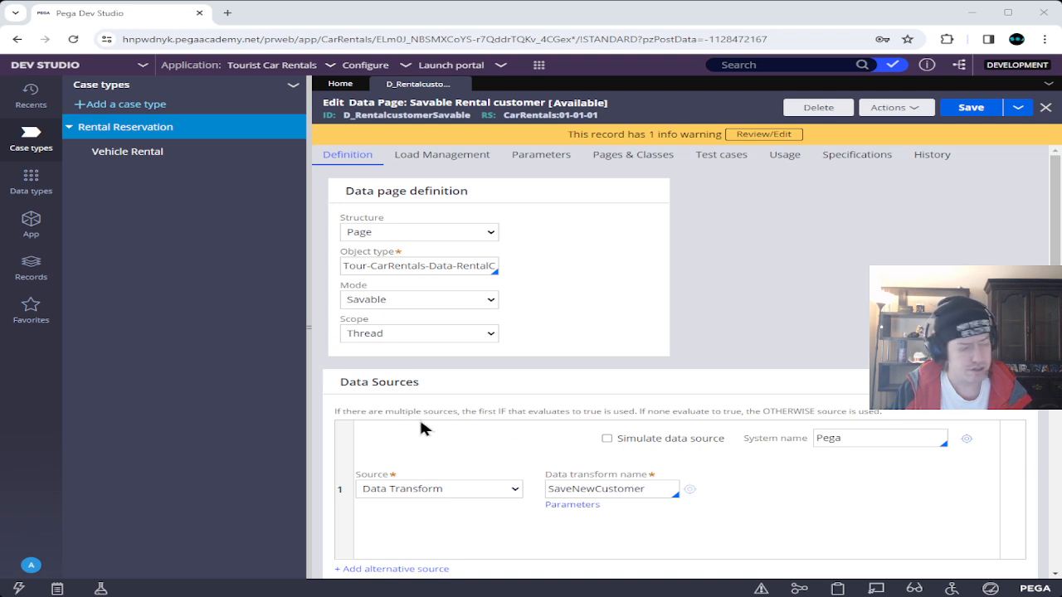
pyautogui.scroll(-3, 421, 427)
pyautogui.click(396, 359)
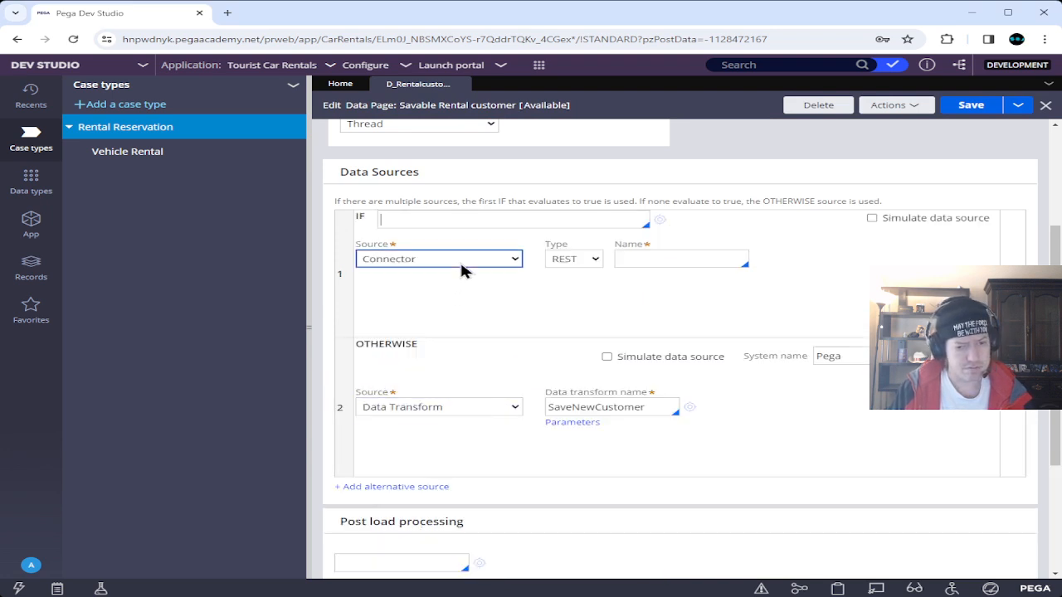
pyautogui.scroll(1, 456, 316)
pyautogui.click(471, 324)
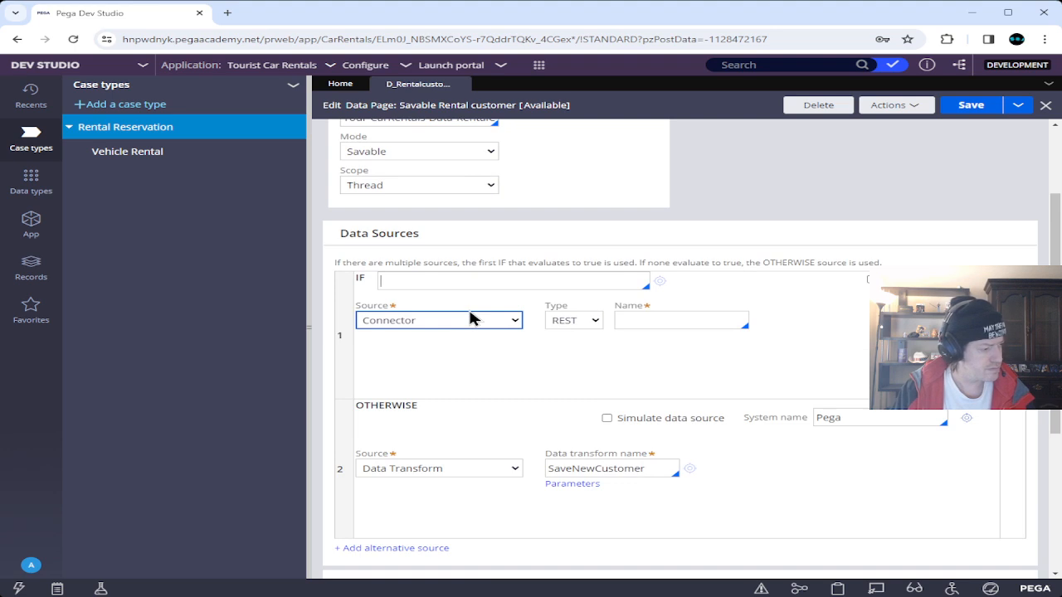
pyautogui.write('Noteenrolled')
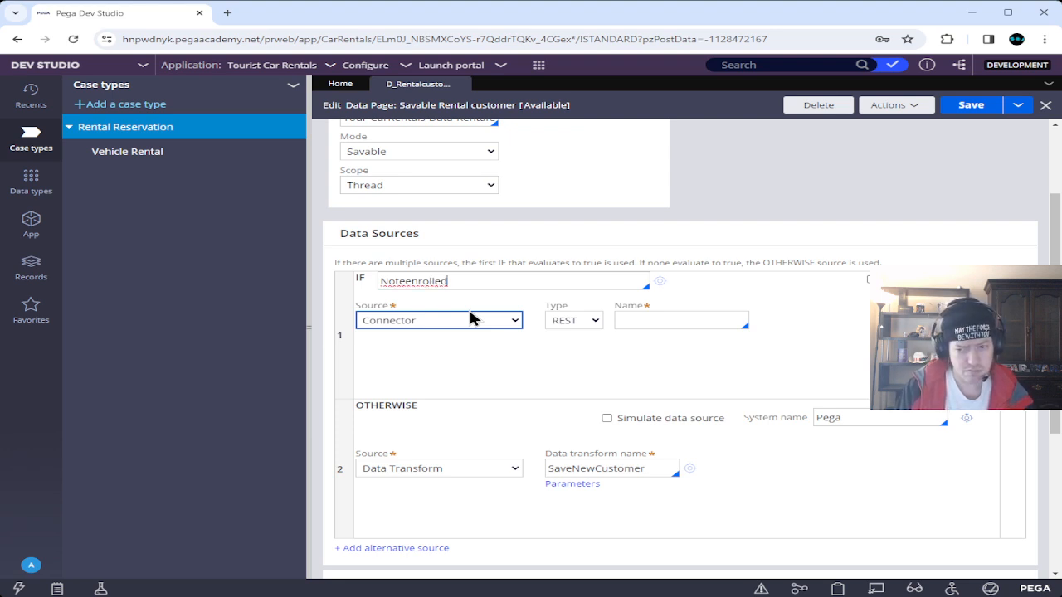
pyautogui.press('Tab')
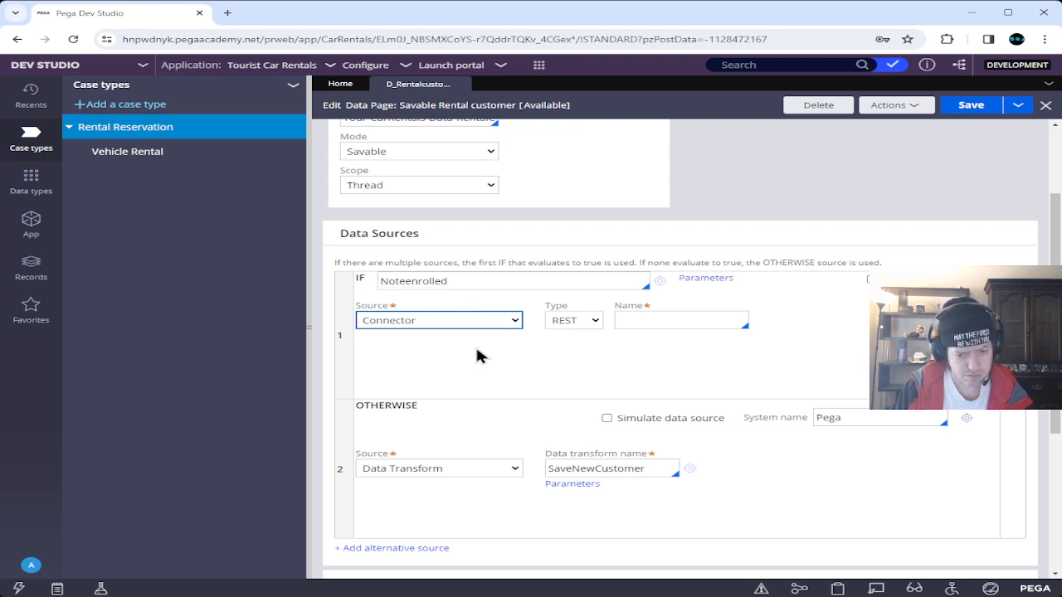
# Make the Noteenrolled source a Lookup on the Rental customer class.
pyautogui.press('l')
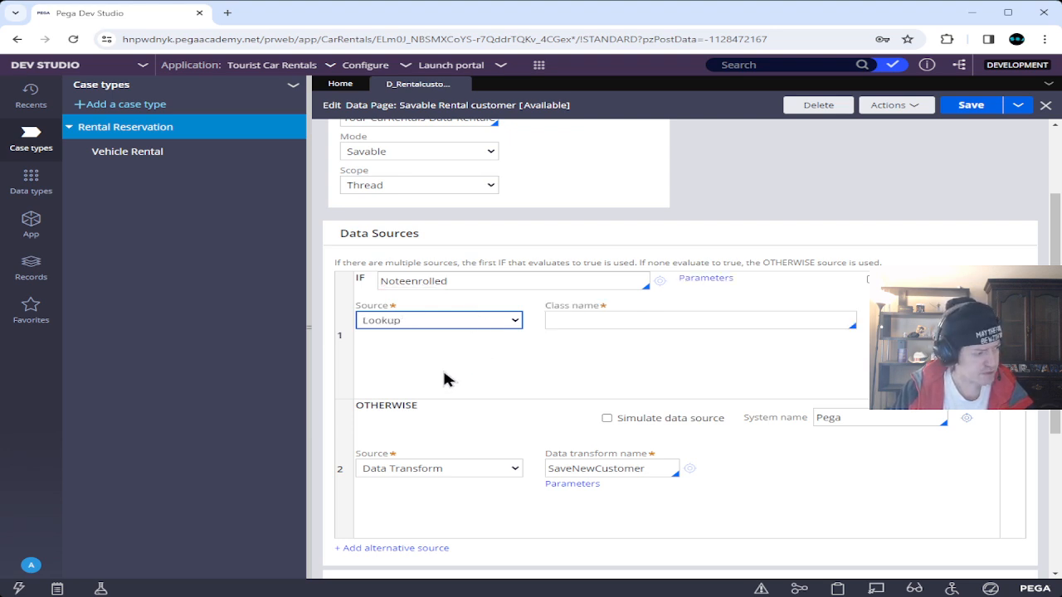
pyautogui.click(620, 324)
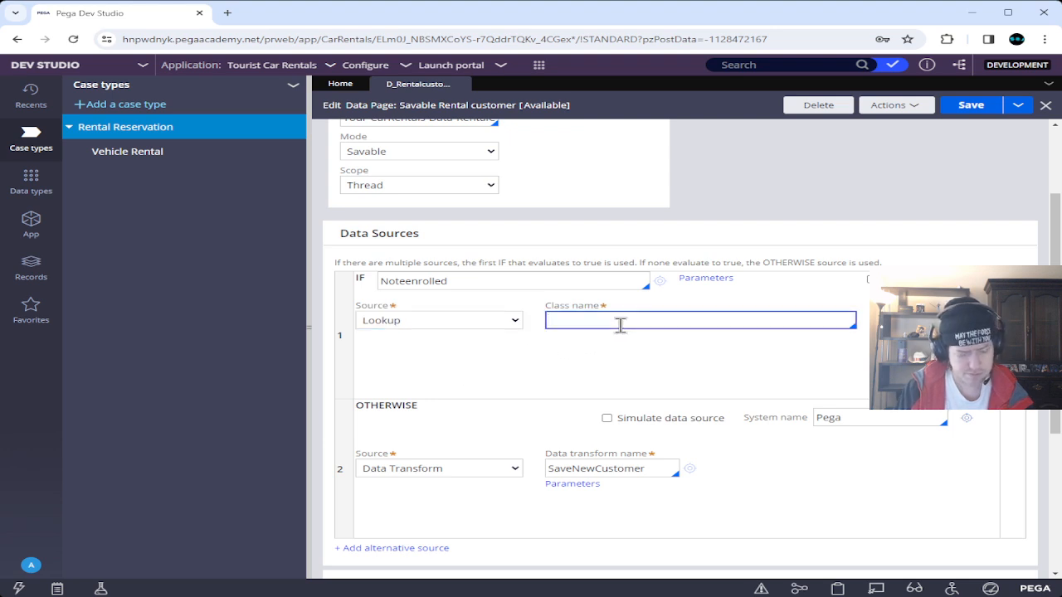
pyautogui.write('Renta')
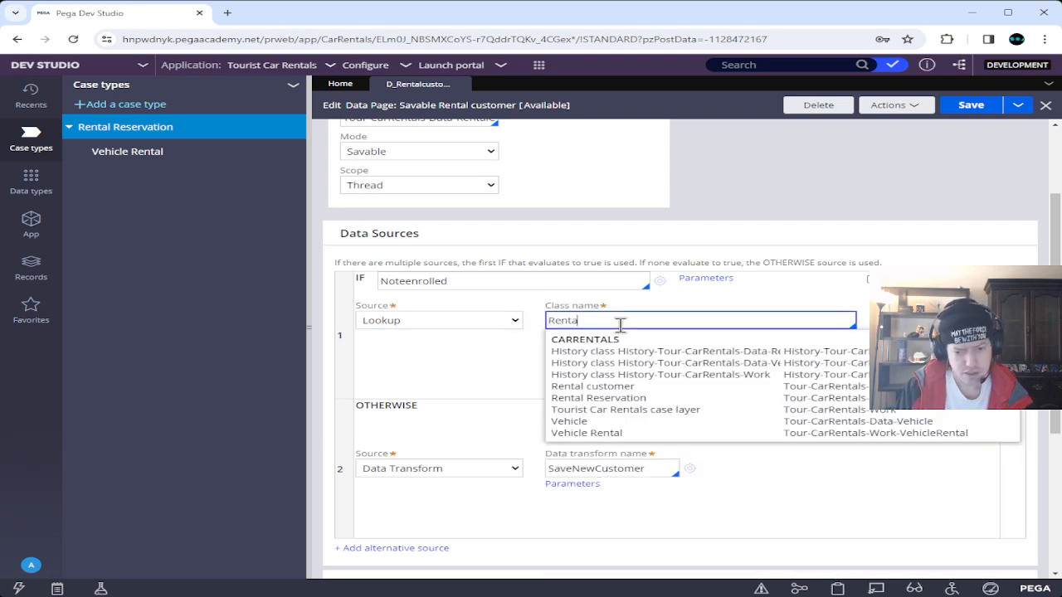
pyautogui.write('lC')
pyautogui.press('BackSpace')
pyautogui.write('c')
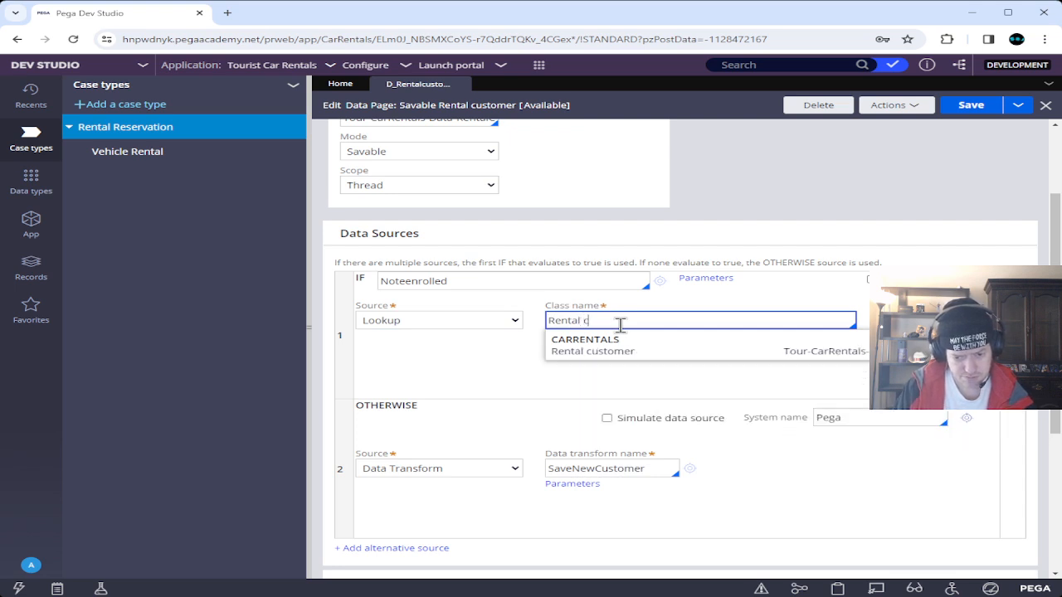
pyautogui.press('Down')
pyautogui.press('Return')
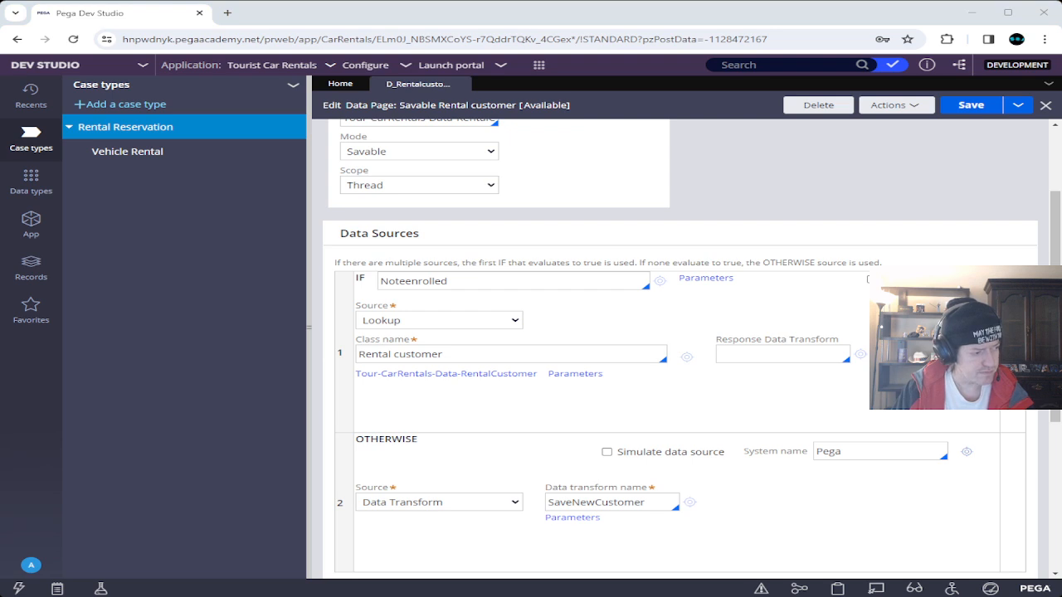
# Set the Rental customer lookup's pyGUID key parameter to param.pyGUID and submit.
pyautogui.click(590, 374)
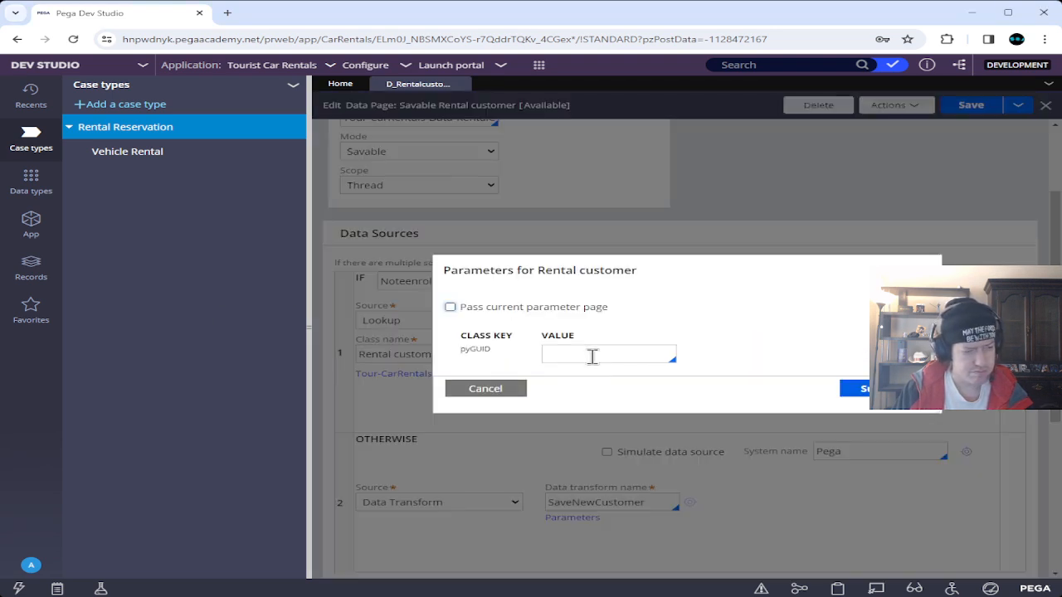
pyautogui.click(592, 355)
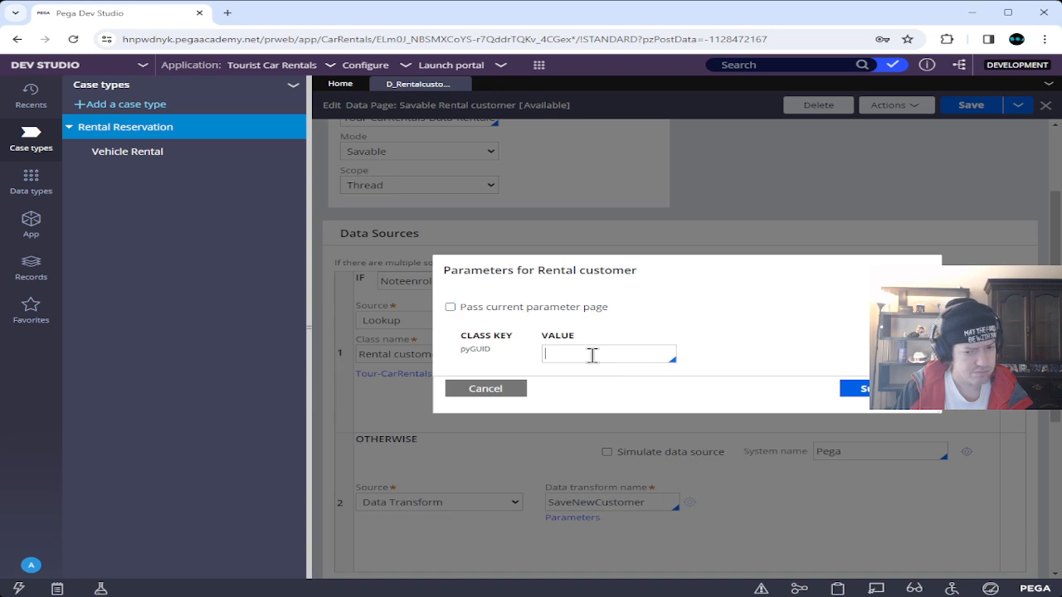
pyautogui.write('pa')
pyautogui.press('BackSpace')
pyautogui.press('BackSpace')
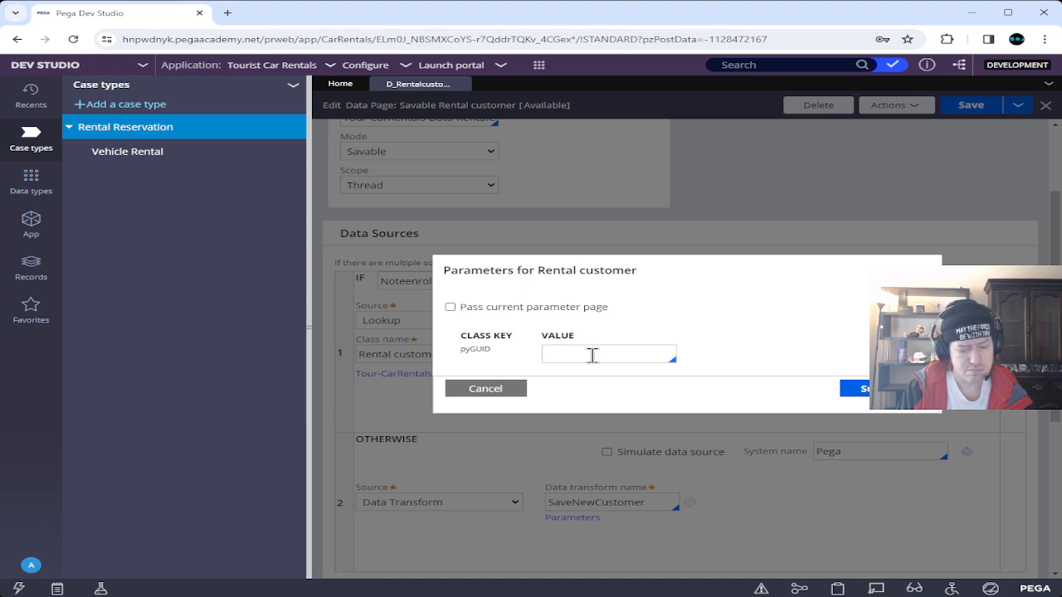
pyautogui.write('param.')
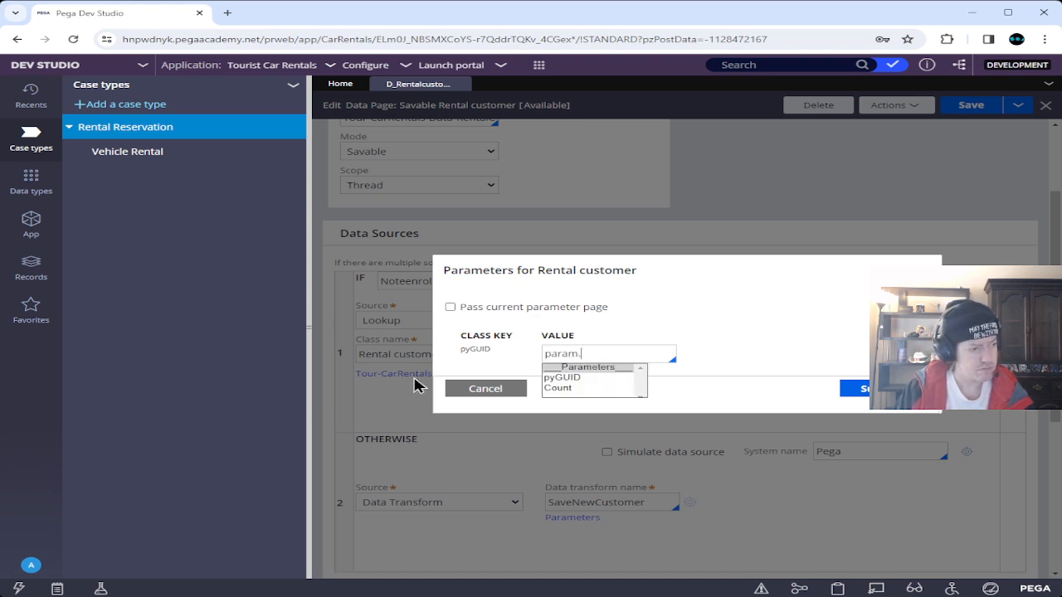
pyautogui.click(580, 378)
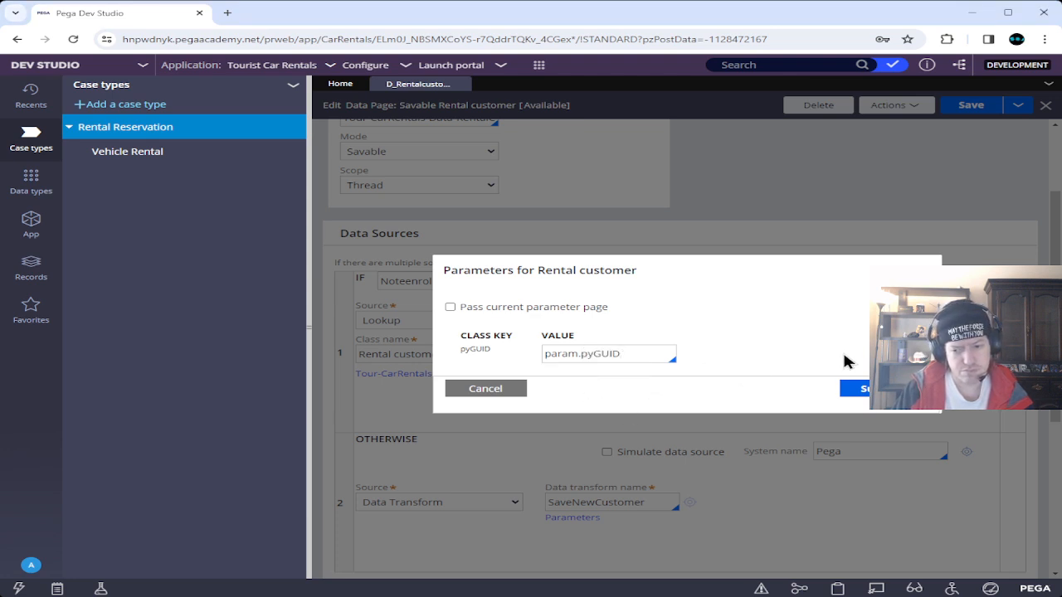
pyautogui.click(861, 389)
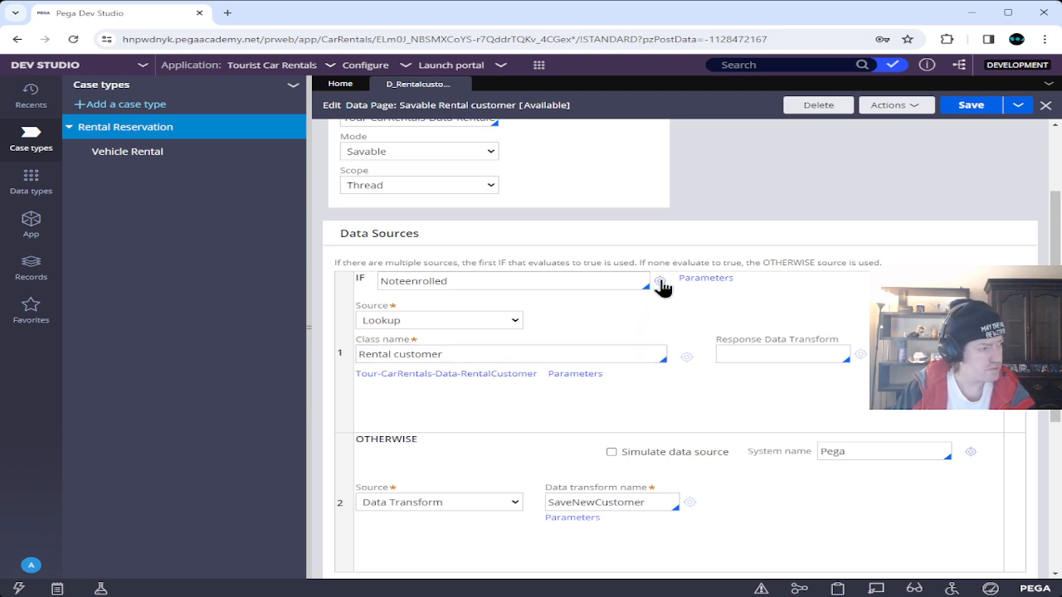
# From the IF field, create the Noteenrolled when rule in Tour-CarRentals-Data-RentalCustomer and open it.
pyautogui.click(659, 283)
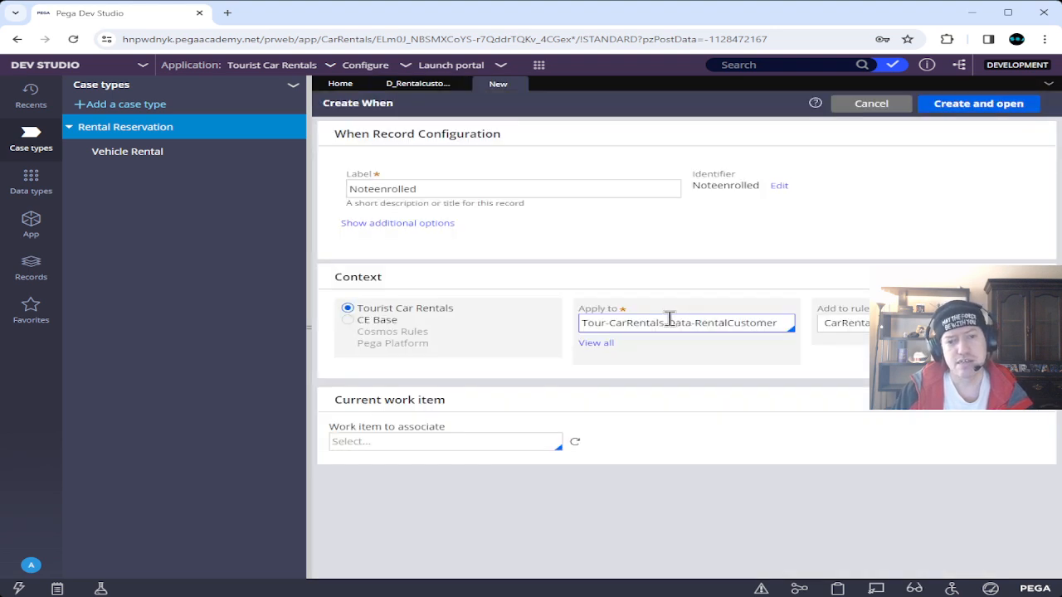
pyautogui.click(710, 322)
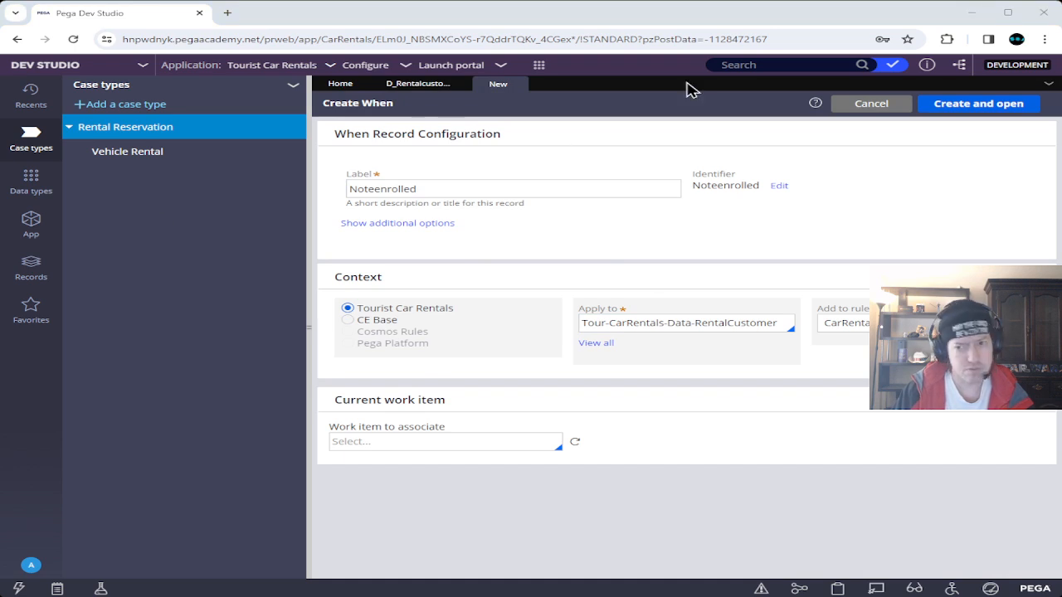
pyautogui.click(985, 108)
pyautogui.click(442, 224)
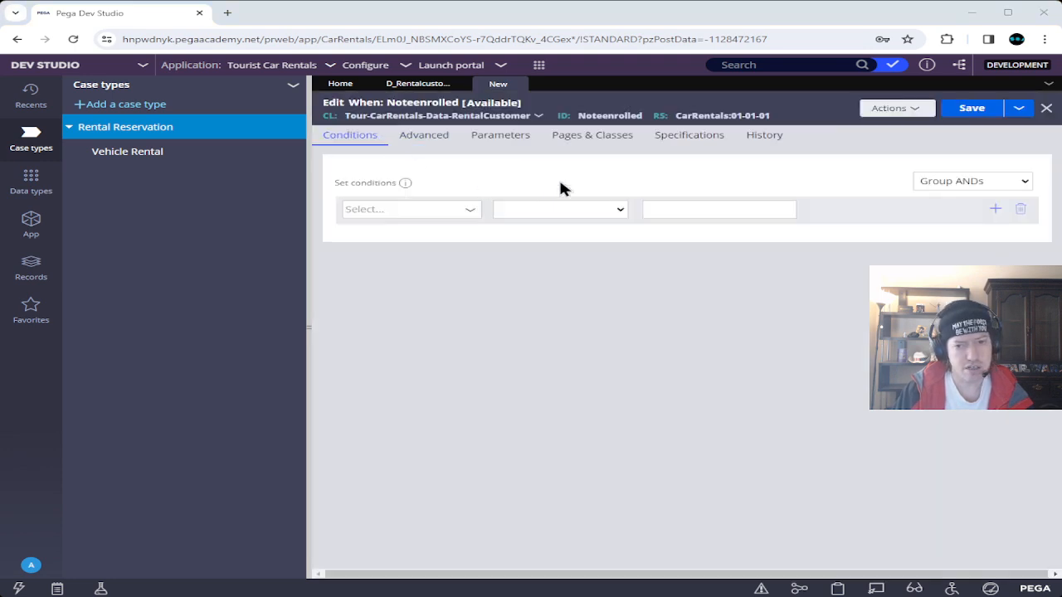
# Map page pyWorkPage to class Tour-CarRentals-Work-RentalReservation on Pages & Classes.
pyautogui.click(582, 141)
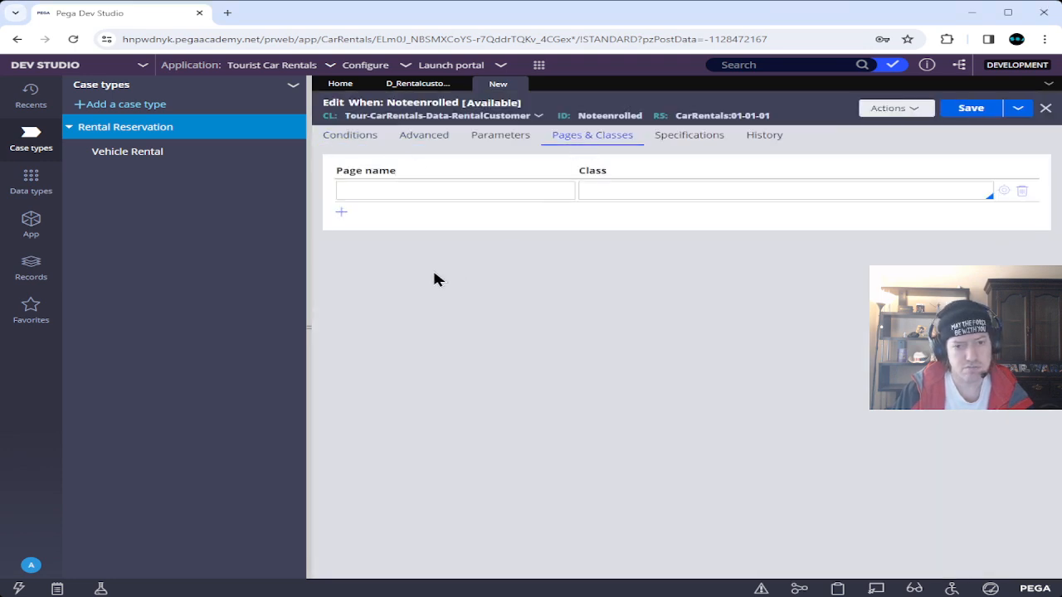
pyautogui.click(404, 189)
pyautogui.write('py')
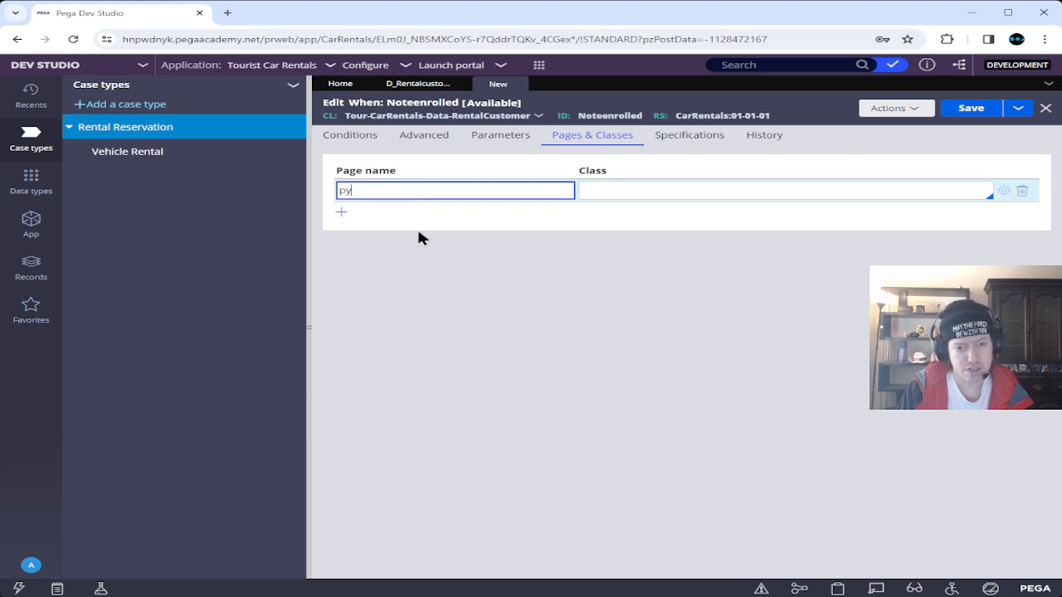
pyautogui.write('WorkPage')
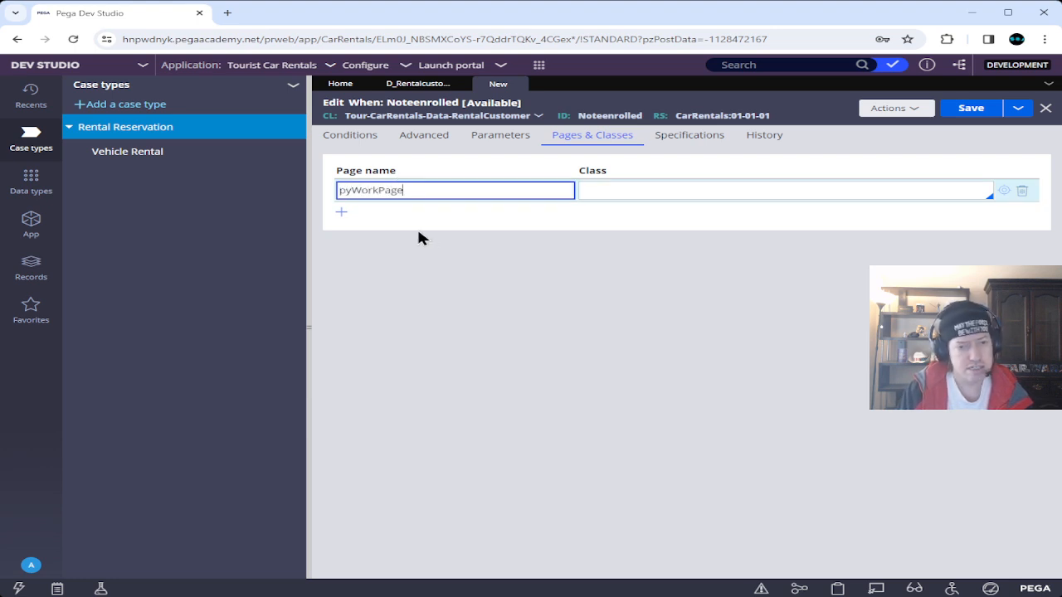
pyautogui.press('Tab')
pyautogui.write('T')
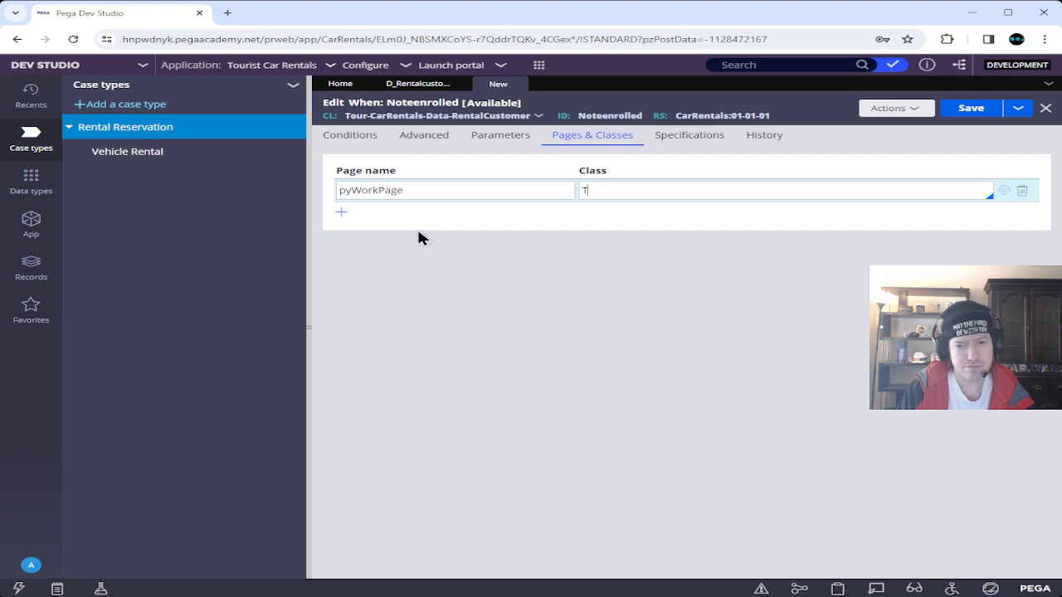
pyautogui.write('our')
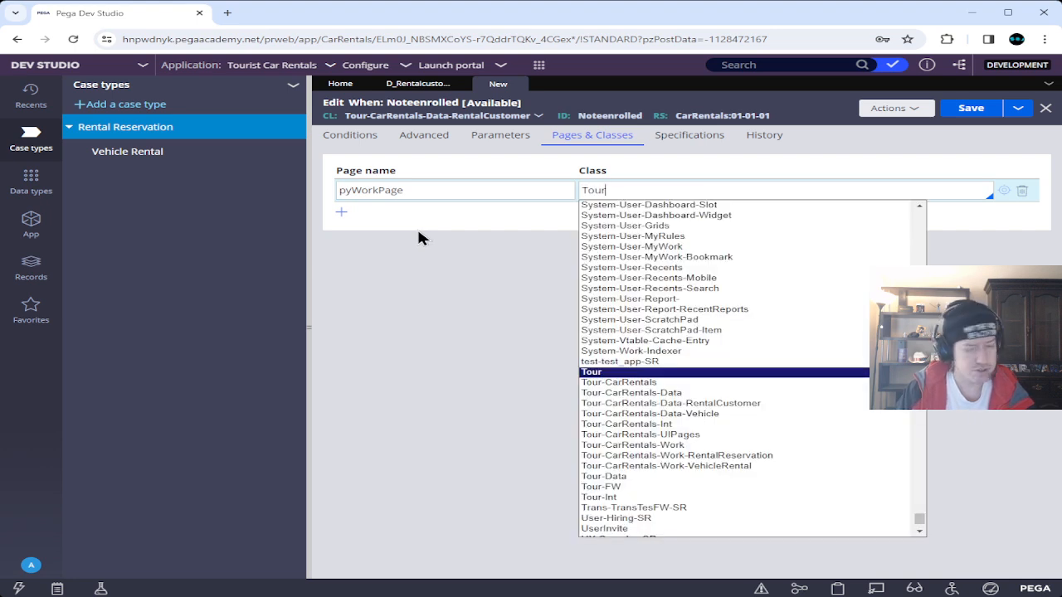
pyautogui.press('Down')
pyautogui.press('Down')
pyautogui.press('Down')
pyautogui.press('Down')
pyautogui.press('Down')
pyautogui.press('Down')
pyautogui.press('Down')
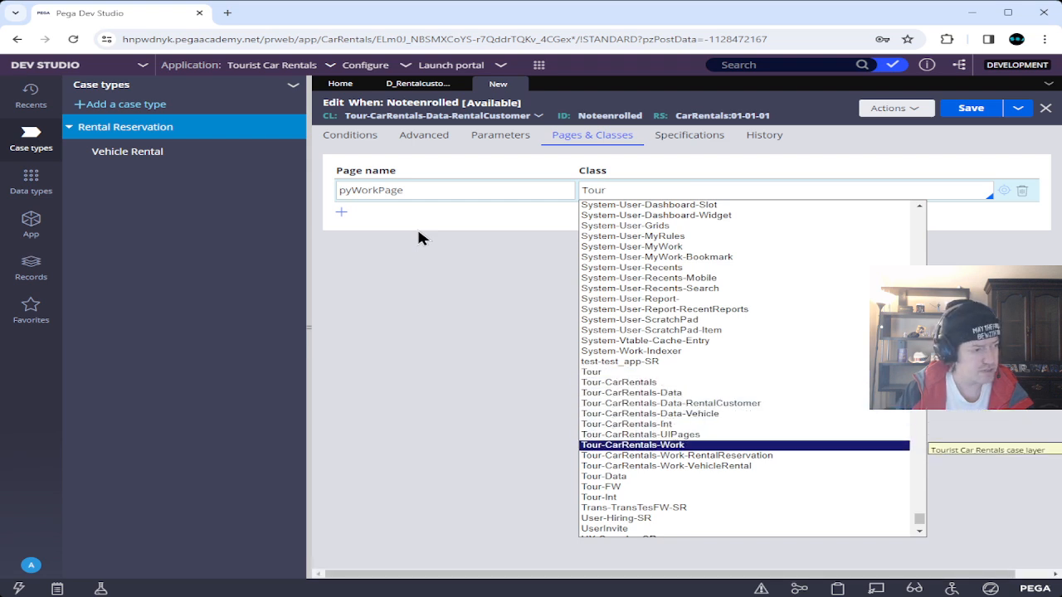
pyautogui.press('Down')
pyautogui.press('Return')
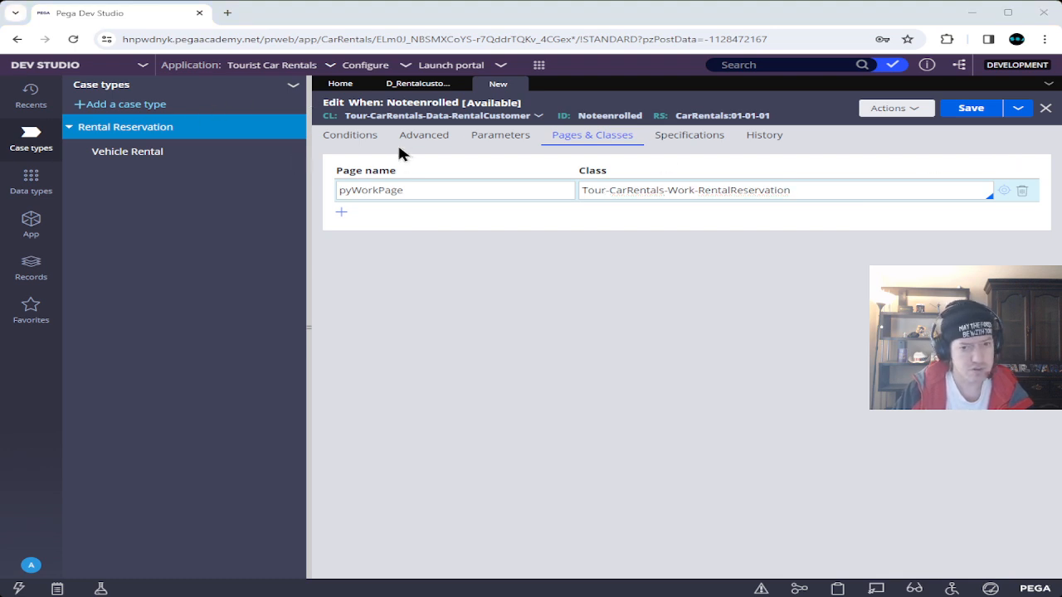
# In the Advanced conditions, start condition 1 with pyWorkPage.e.
pyautogui.click(422, 137)
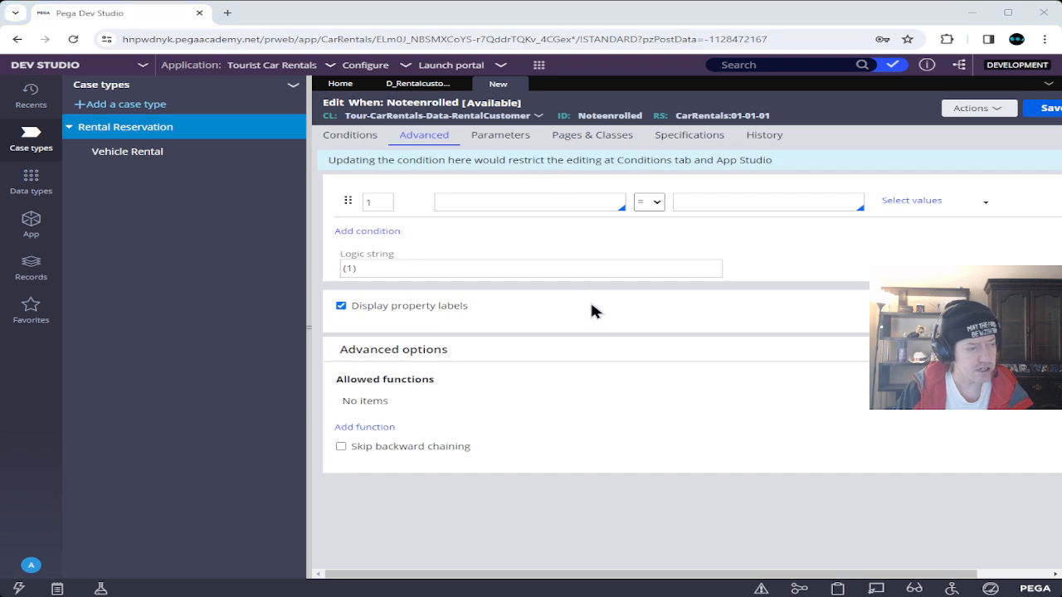
pyautogui.click(527, 199)
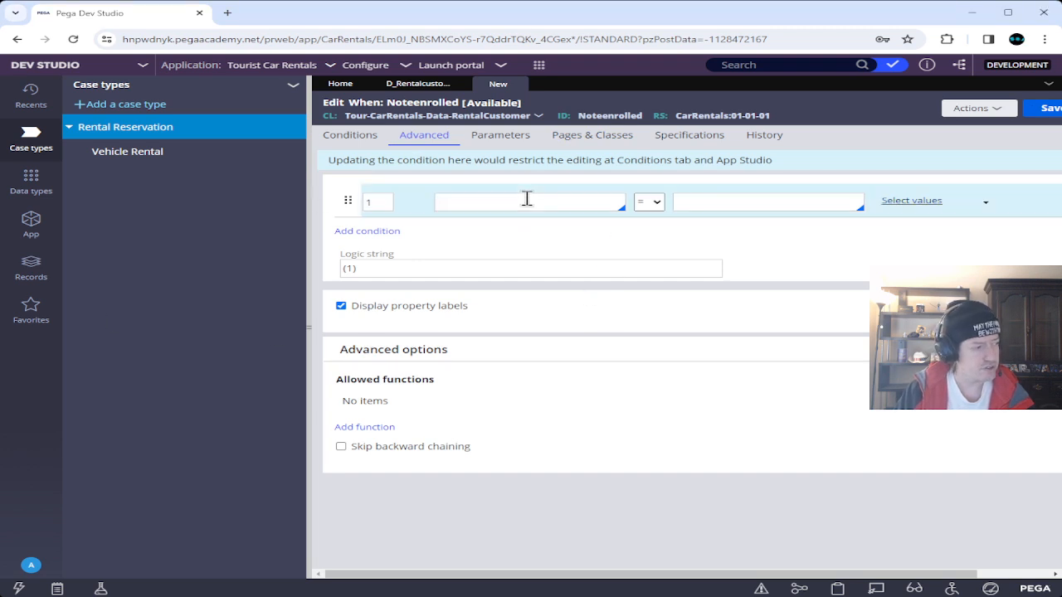
pyautogui.write('pyWorkPage.')
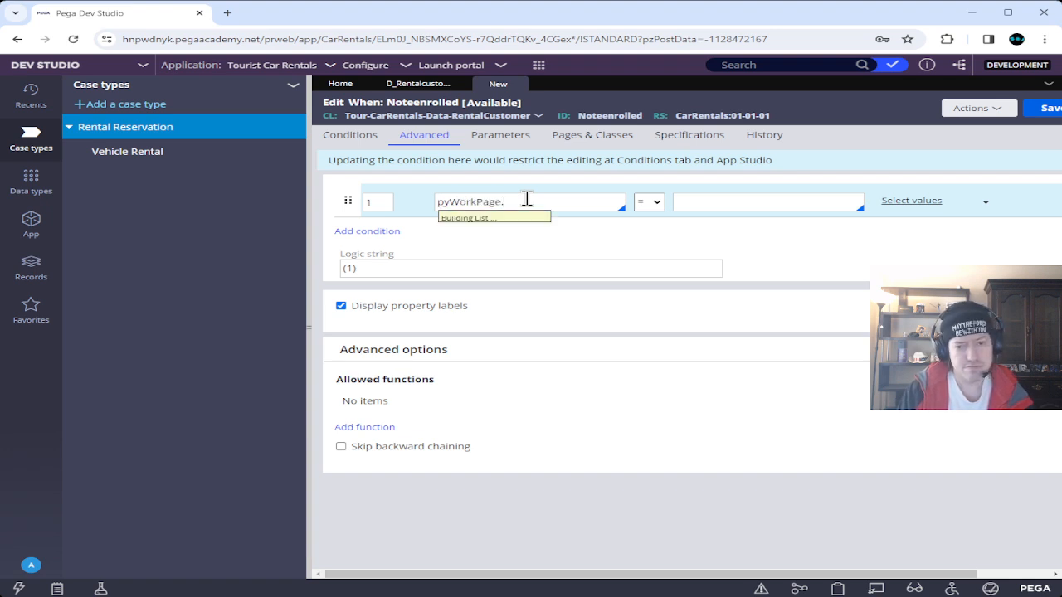
pyautogui.write('e')
# Complete the condition as pyWorkPage.Enroll = false, save it, and close the Noteenrolled rule.
pyautogui.press('Return')
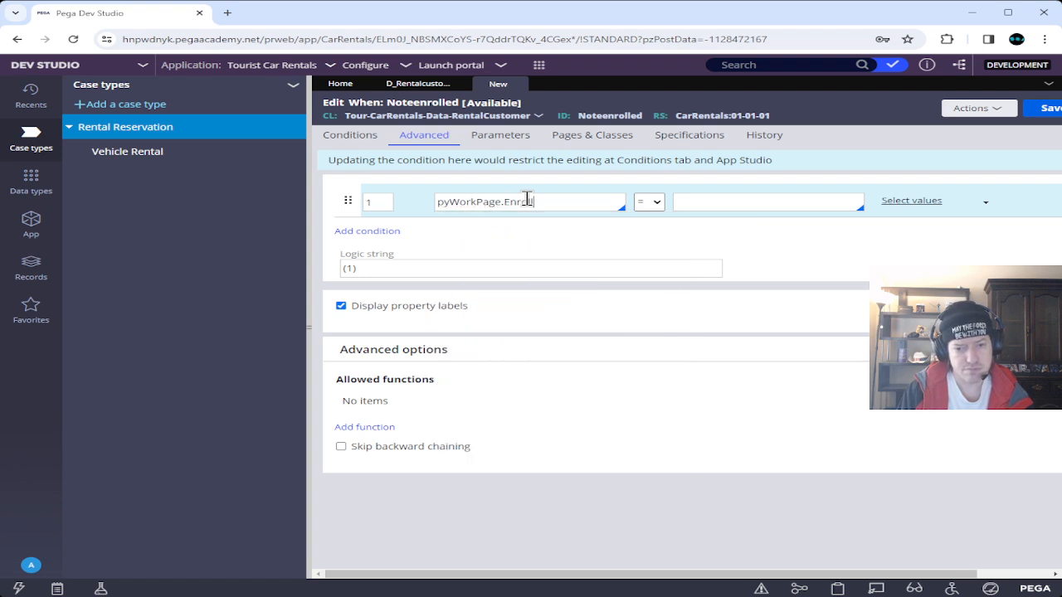
pyautogui.press('Tab')
pyautogui.press('Tab')
pyautogui.write('false')
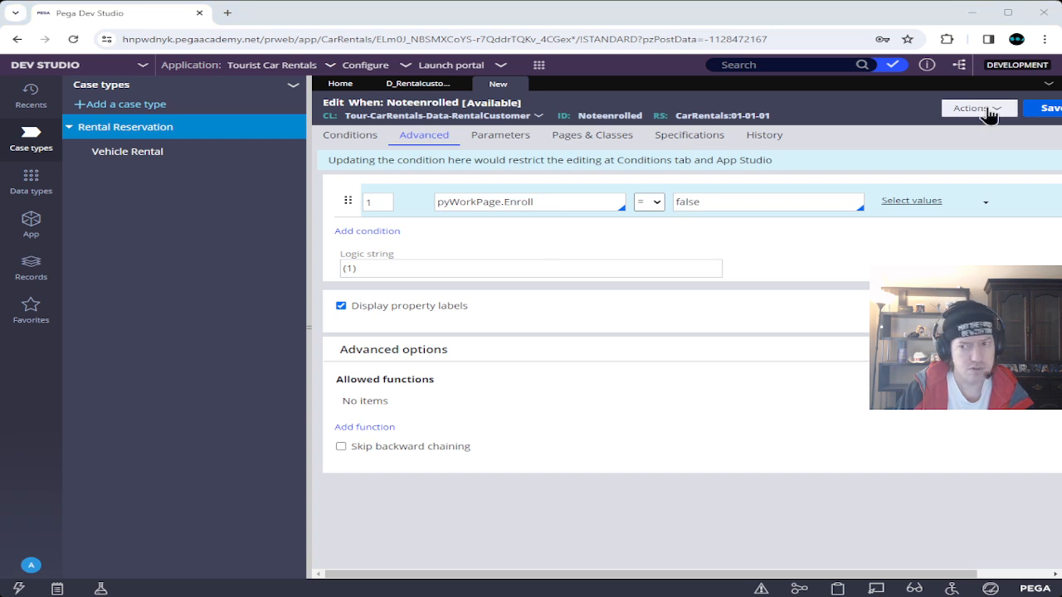
pyautogui.click(1047, 111)
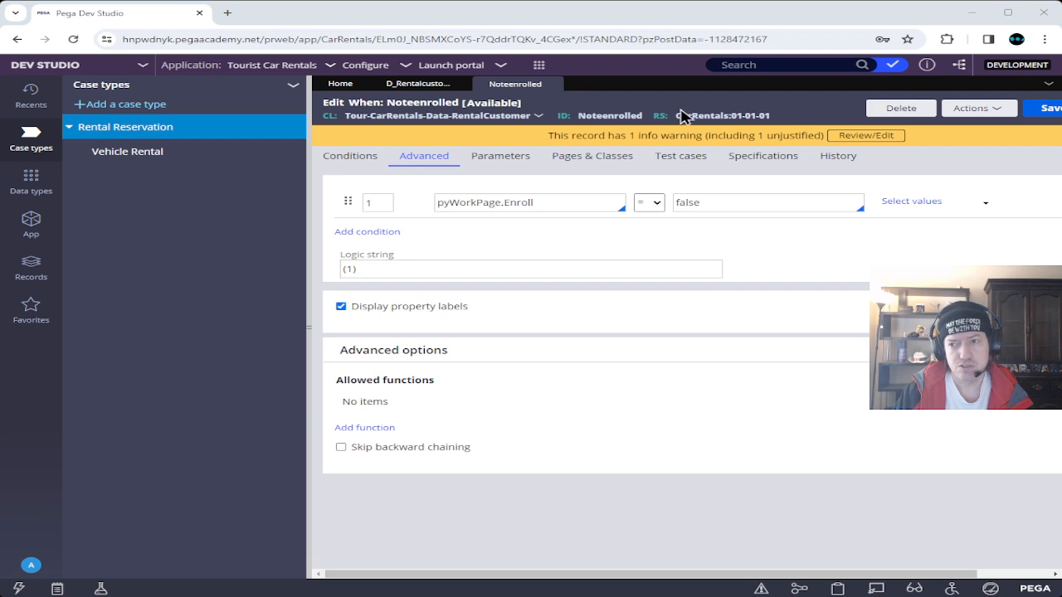
pyautogui.click(1046, 108)
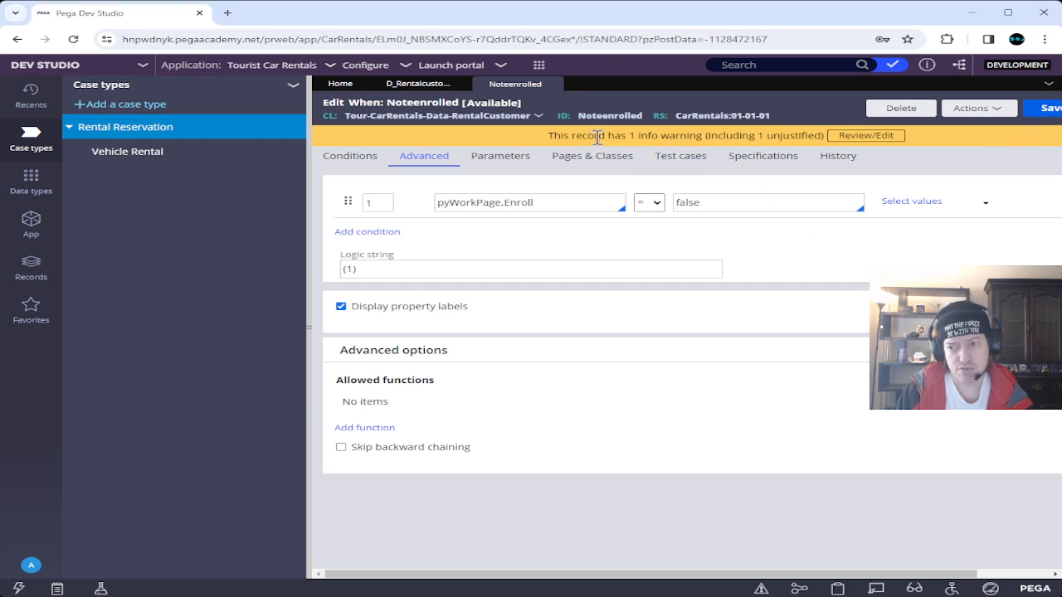
pyautogui.click(552, 83)
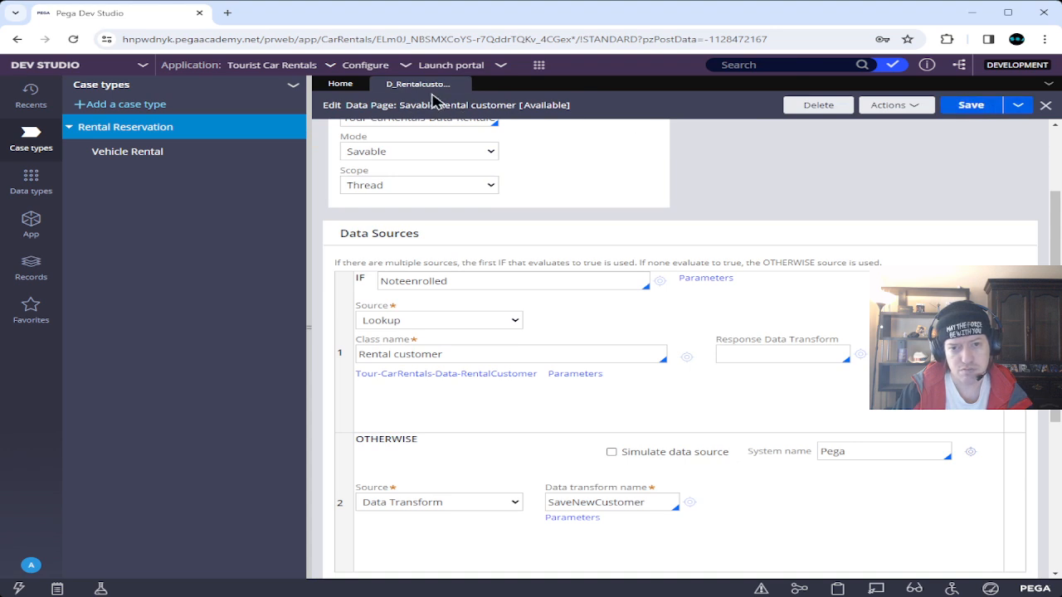
# Close the data page and list the properties under RentalReservation's Data Model in App Explorer.
pyautogui.click(464, 84)
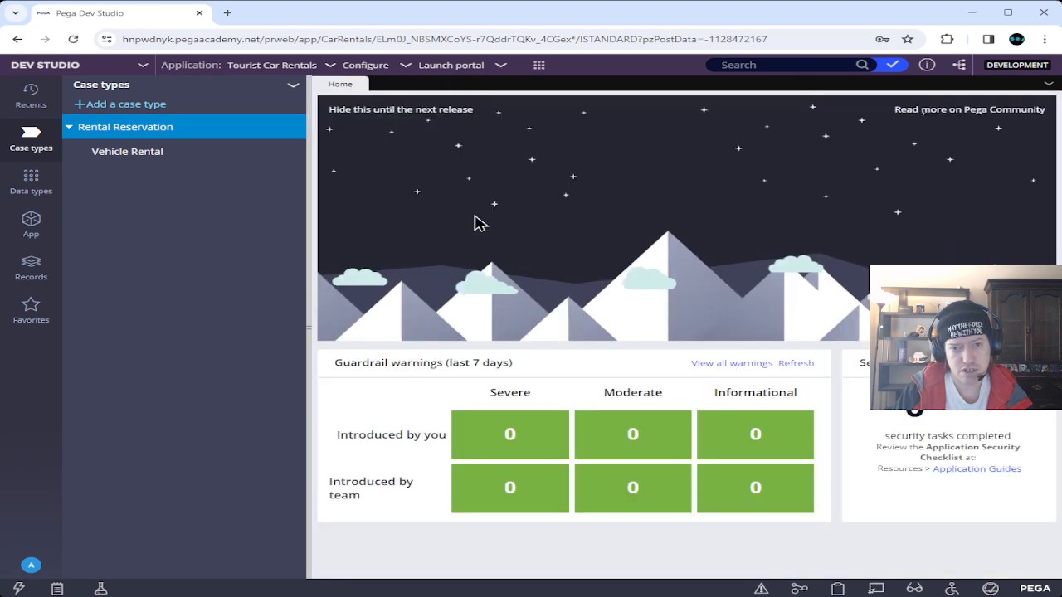
pyautogui.click(31, 221)
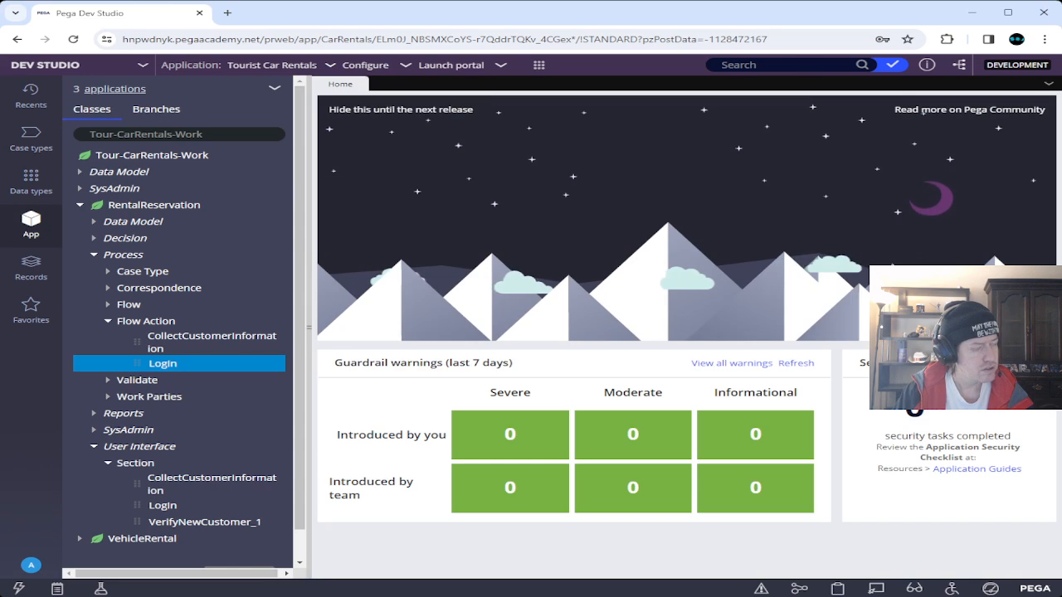
pyautogui.click(80, 204)
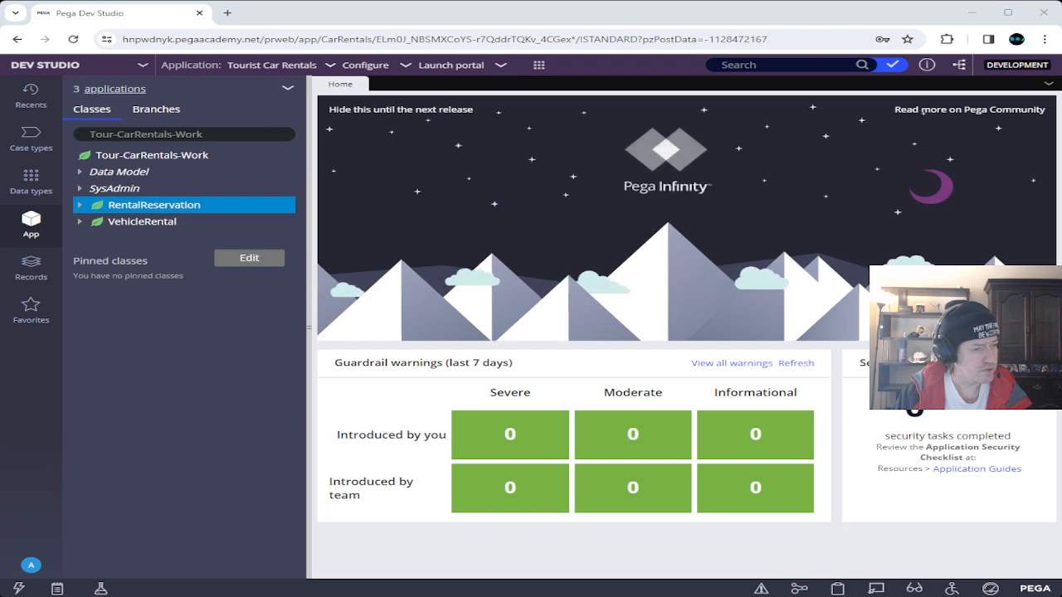
pyautogui.click(79, 205)
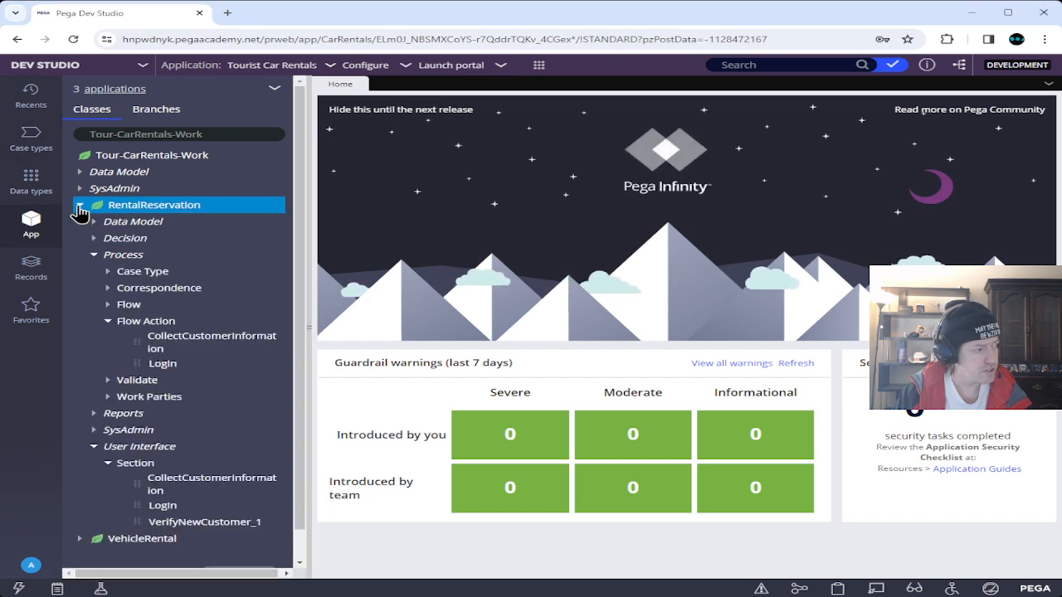
pyautogui.click(108, 321)
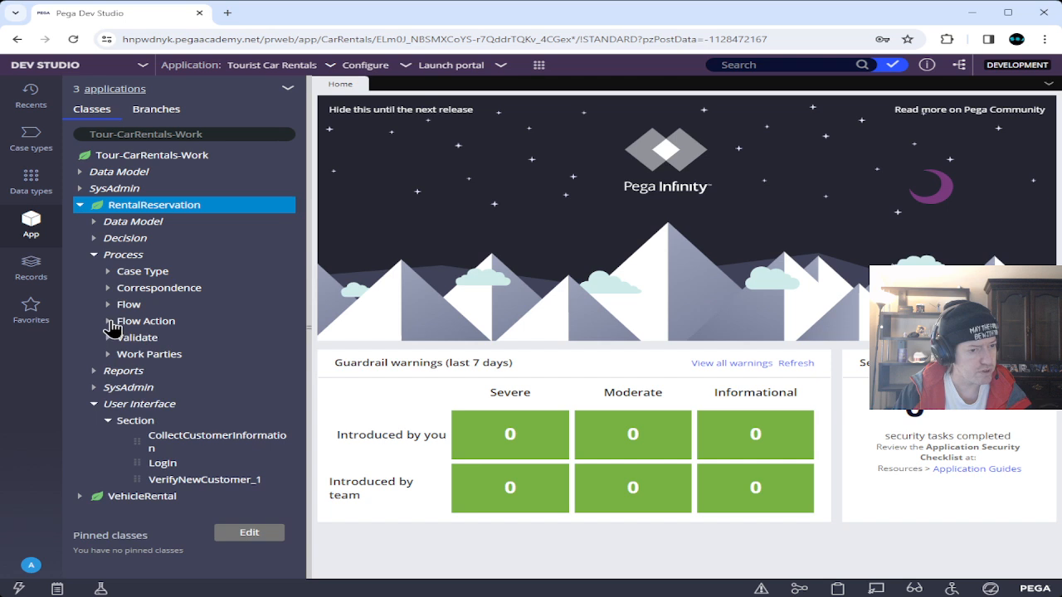
pyautogui.click(94, 254)
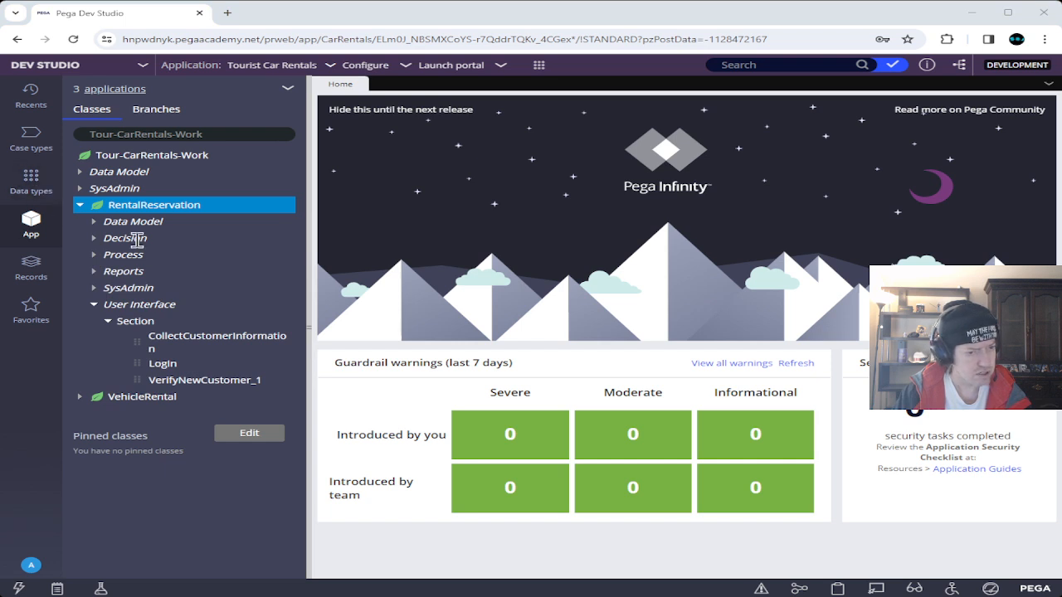
pyautogui.click(94, 223)
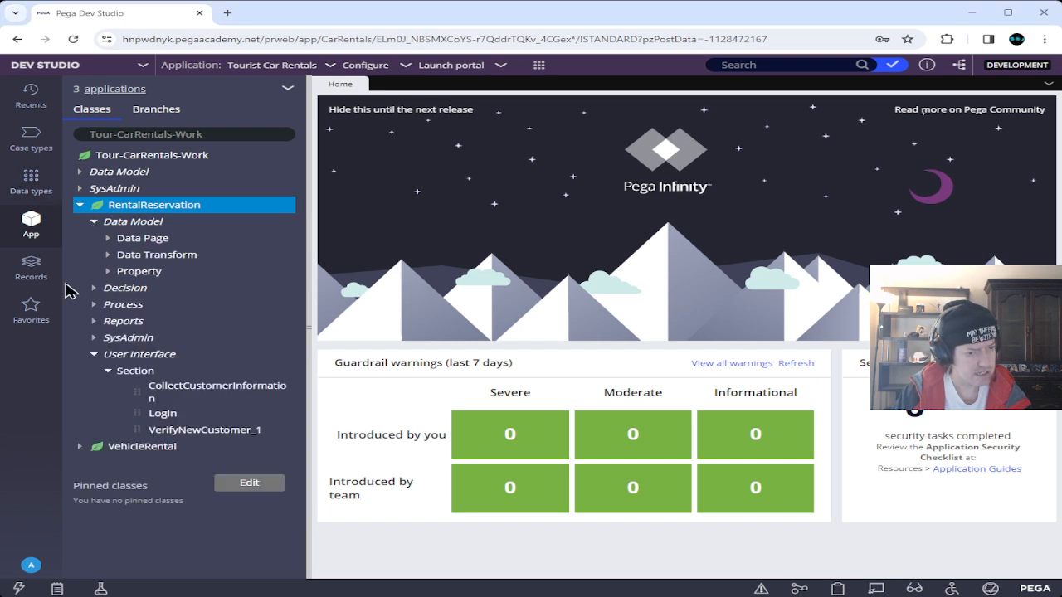
pyautogui.click(107, 272)
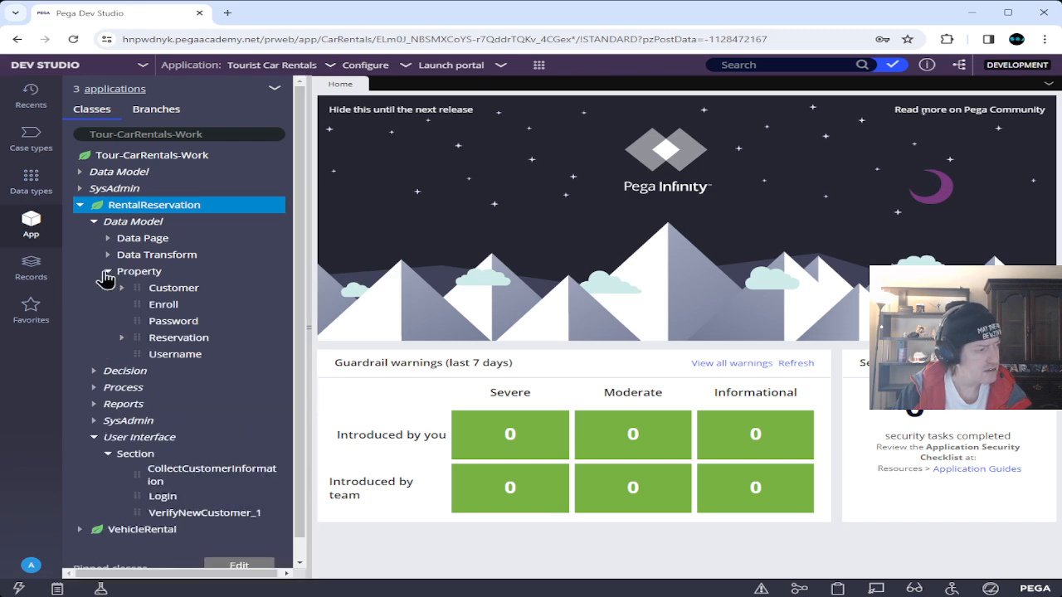
# Create a new property labelled CustomerGUID and open it for editing.
pyautogui.rightClick(149, 275)
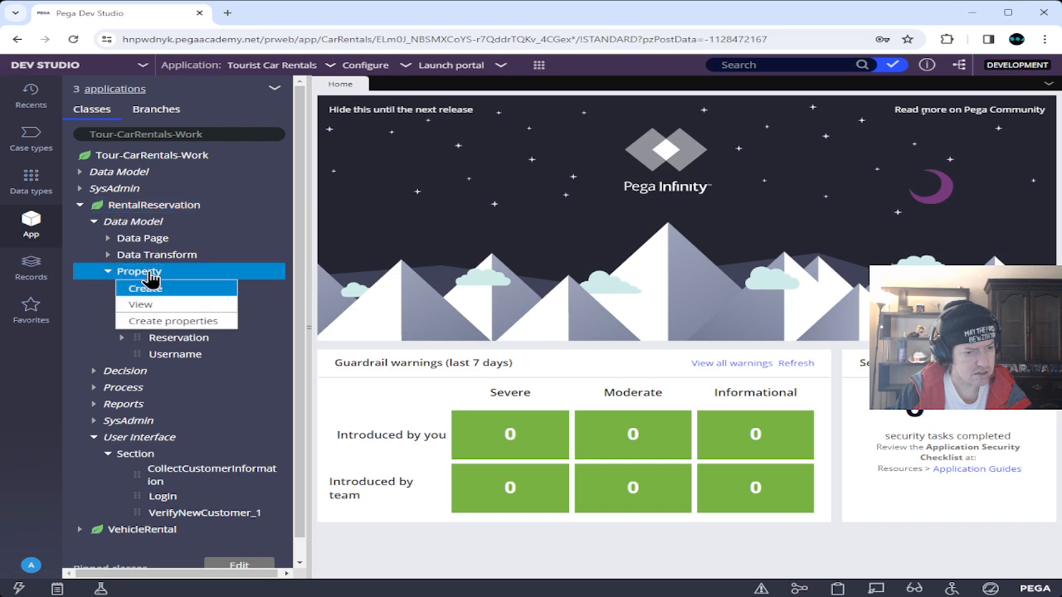
pyautogui.click(149, 287)
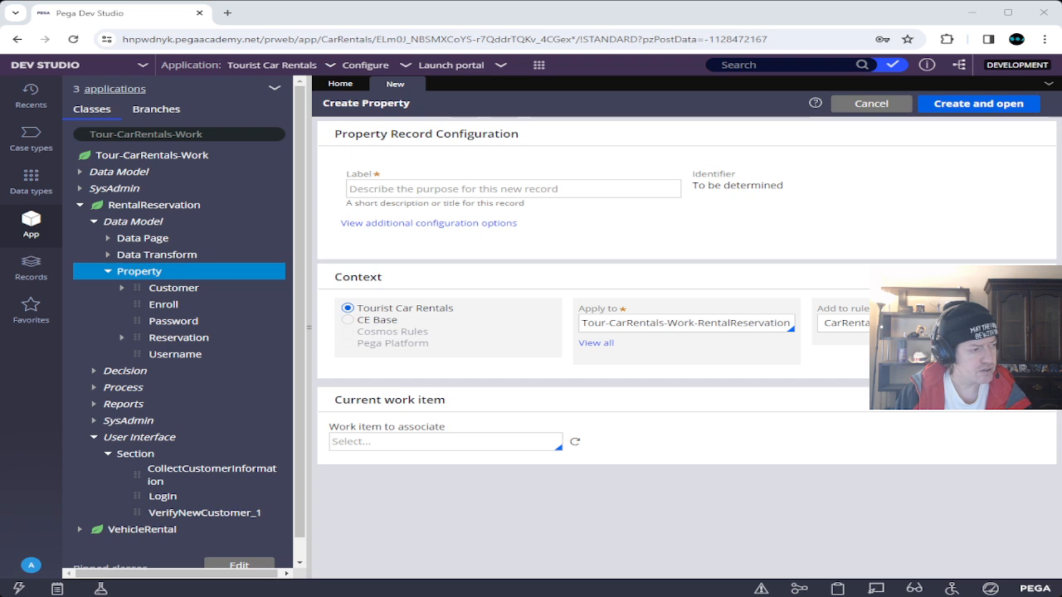
pyautogui.click(460, 188)
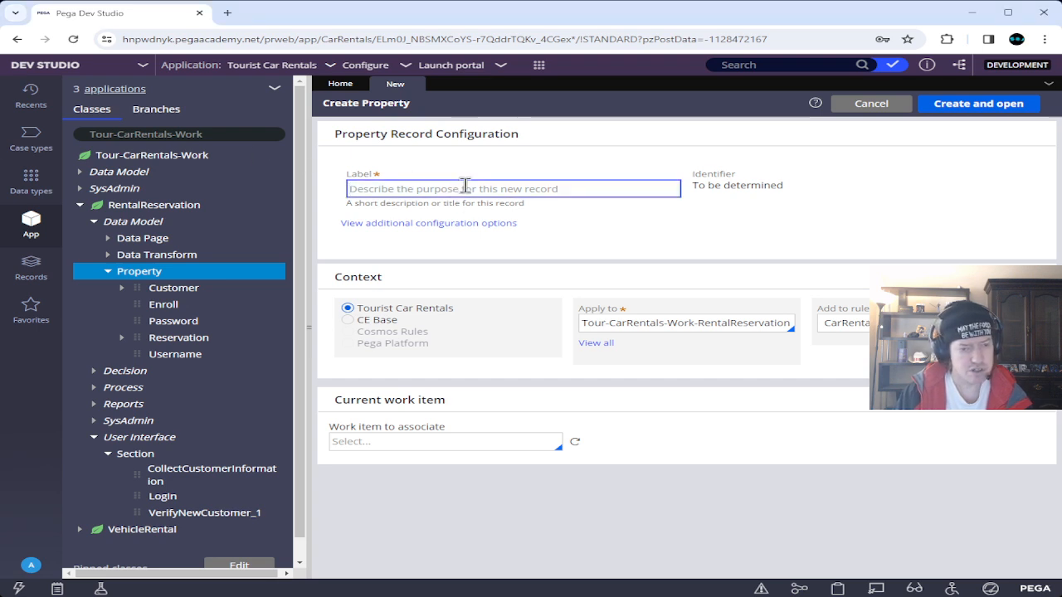
pyautogui.write('Cus')
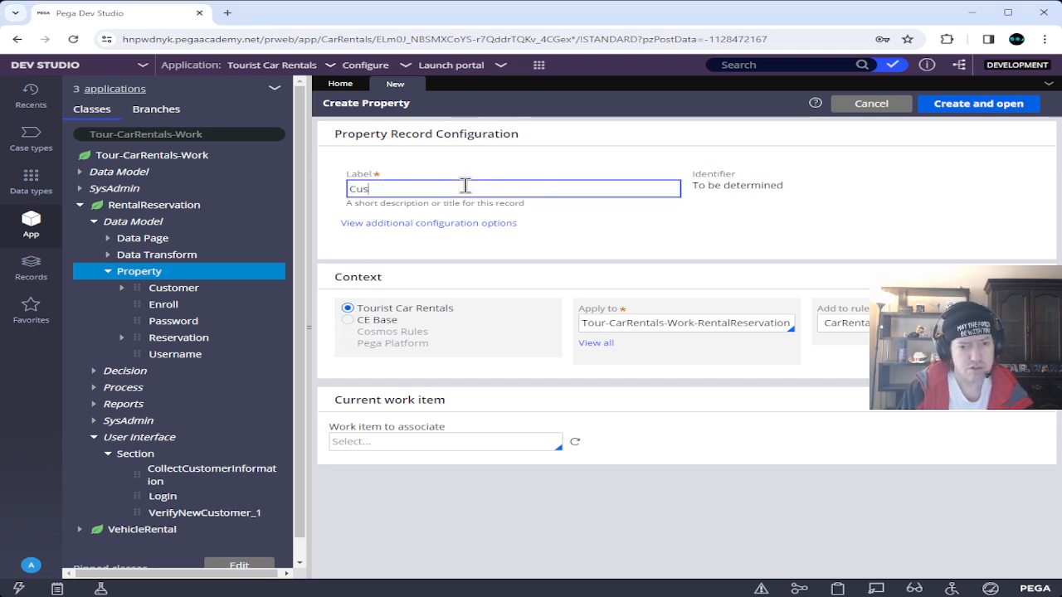
pyautogui.write('tomerGUID')
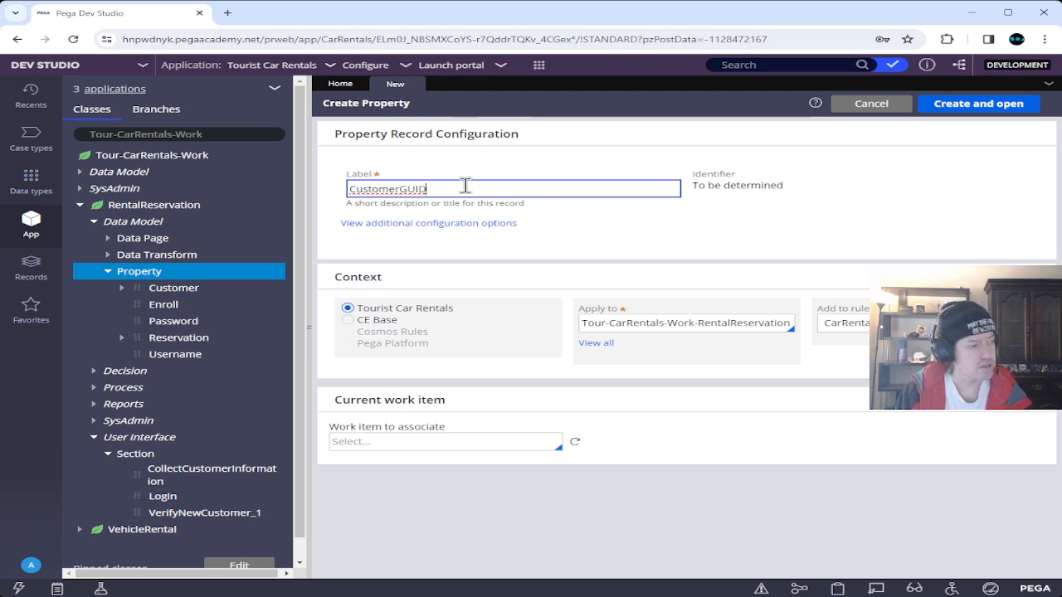
pyautogui.click(648, 234)
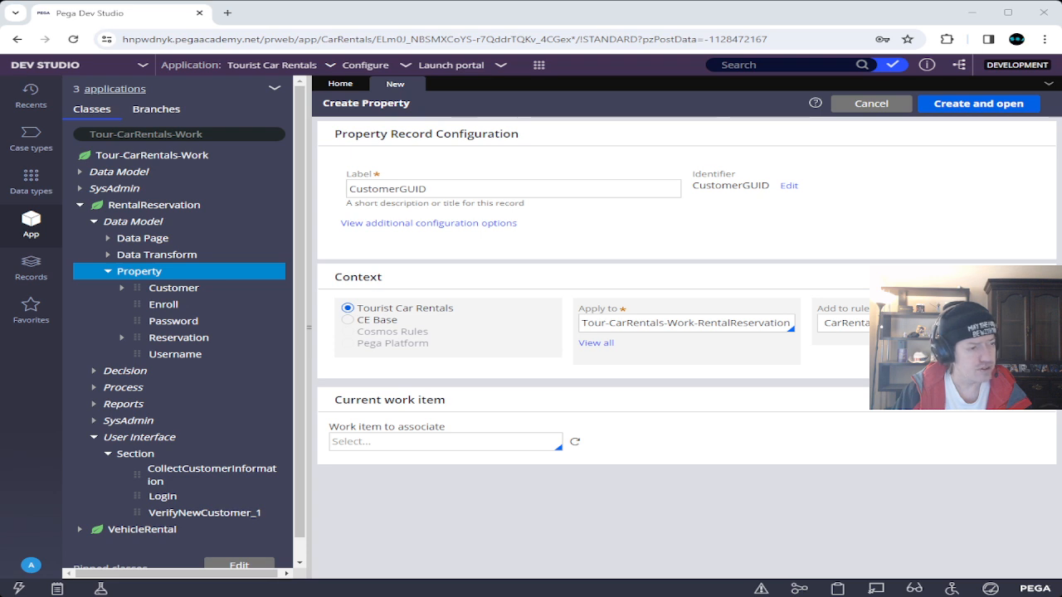
pyautogui.click(979, 109)
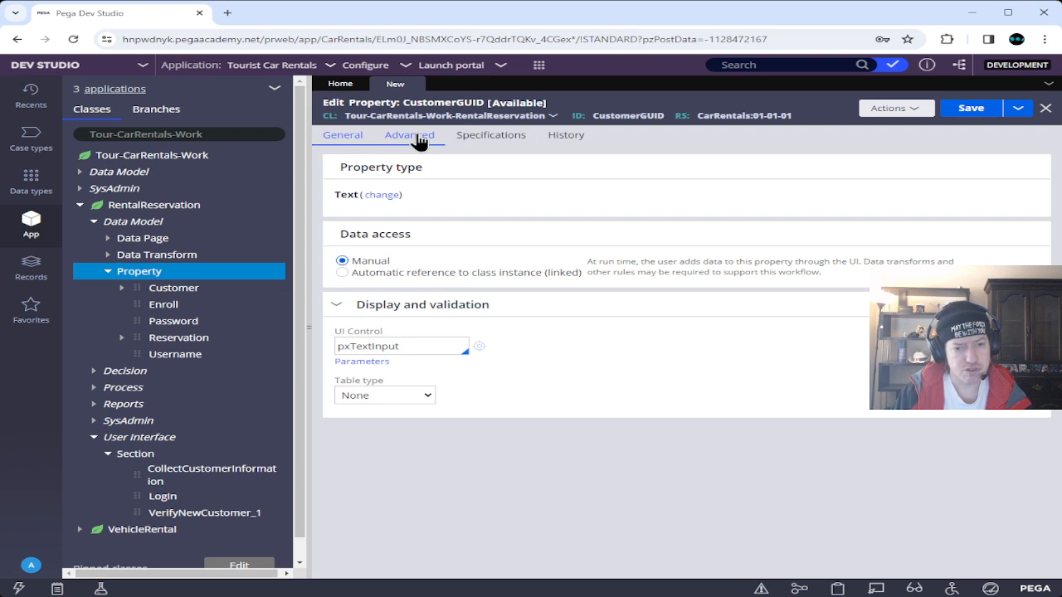
# Review CustomerGUID's Advanced settings, then open the Customer property referring to D_RentalcustomerSavable.
pyautogui.click(419, 142)
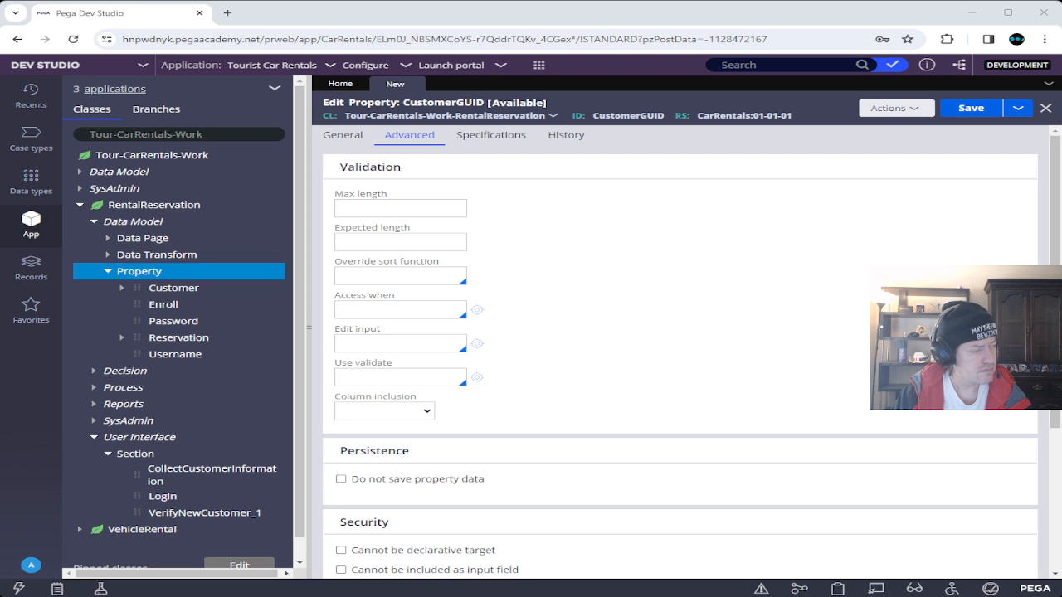
pyautogui.click(343, 134)
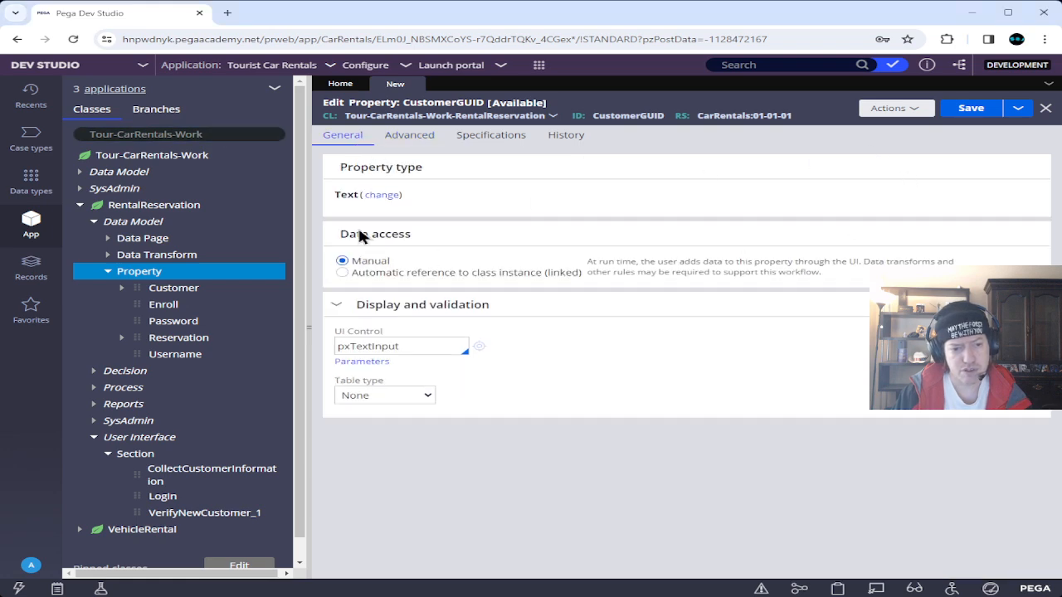
pyautogui.click(175, 295)
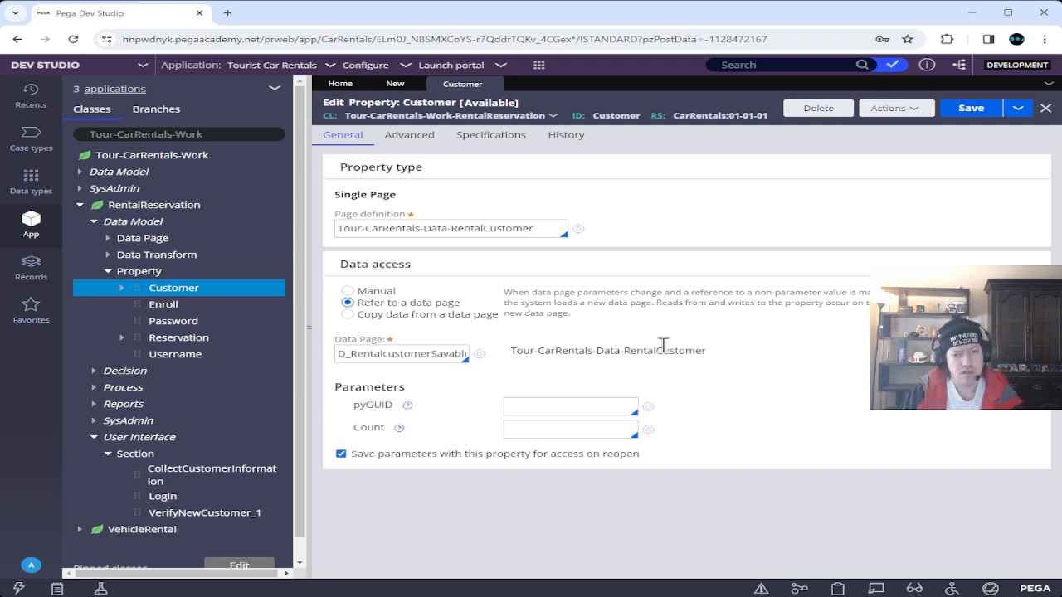
# Set the Customer property's pyGUID parameter to .CustomerGUID.
pyautogui.click(593, 404)
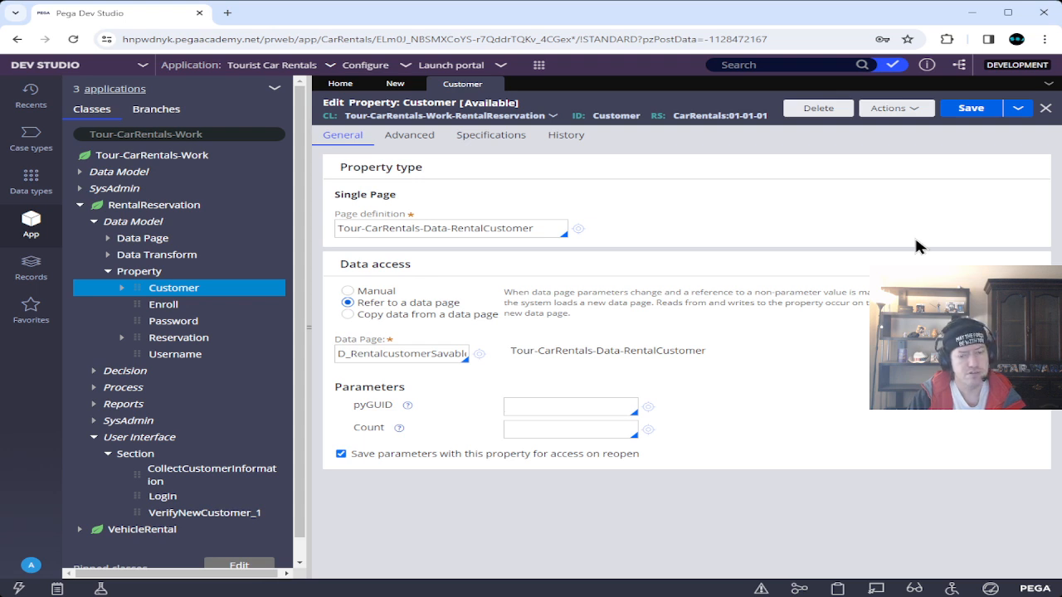
pyautogui.click(395, 84)
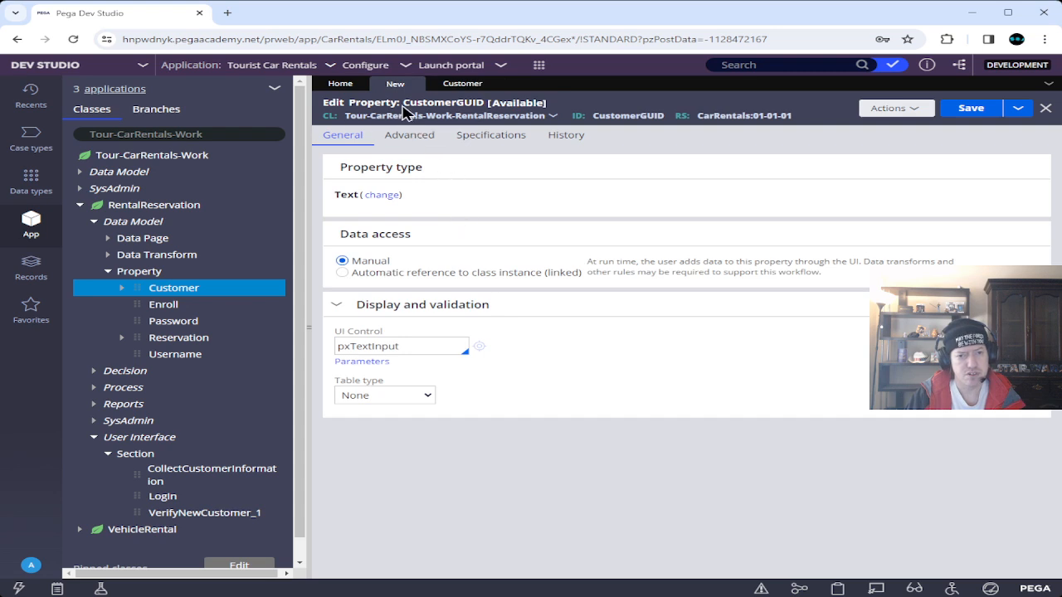
pyautogui.moveTo(404, 102); pyautogui.dragTo(484, 102)
pyautogui.hotkey('ctrl', 'c')
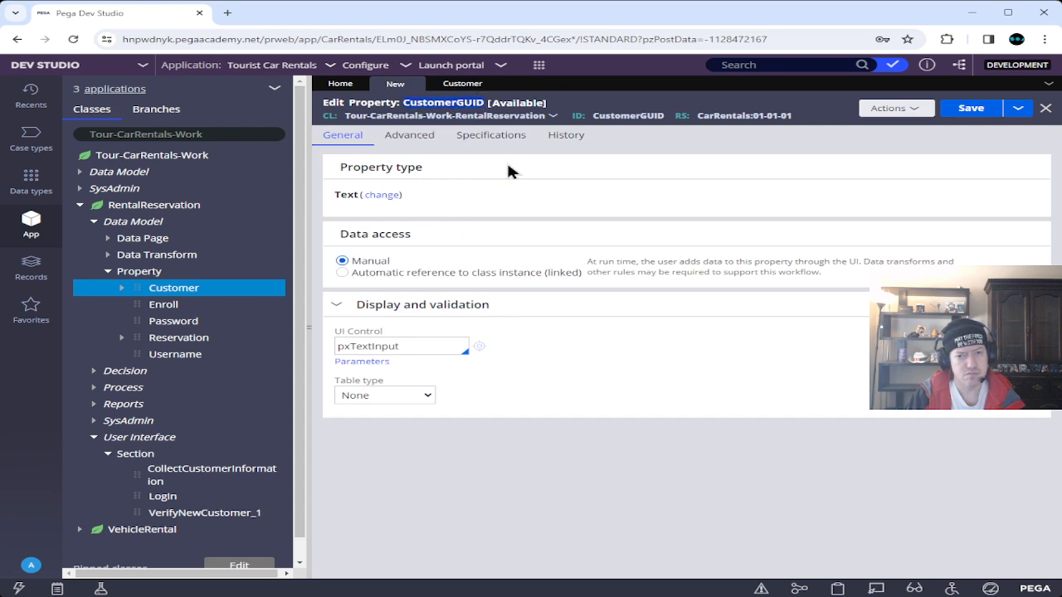
pyautogui.click(460, 84)
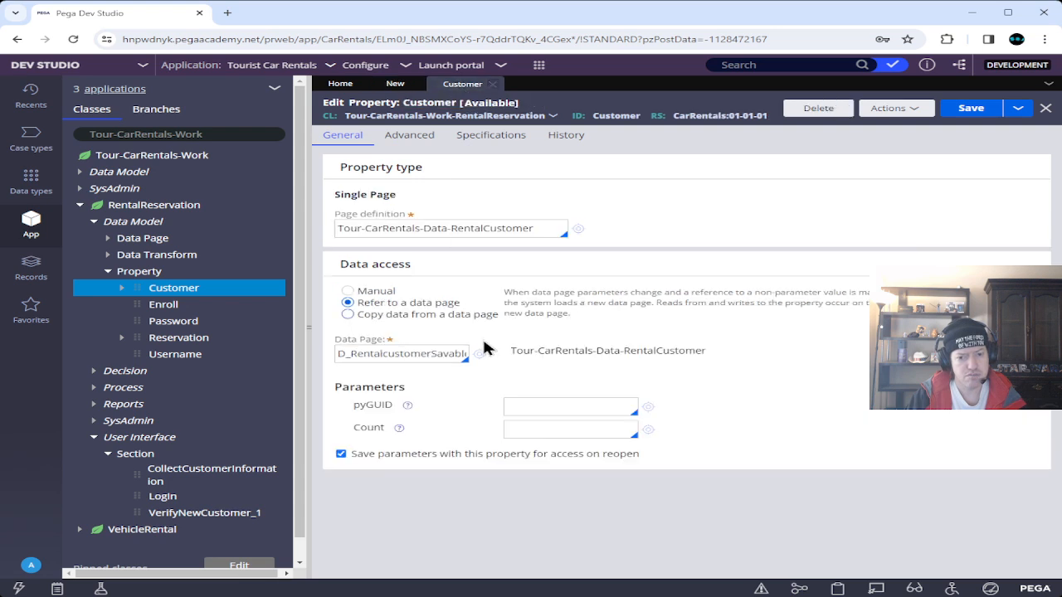
pyautogui.click(540, 404)
pyautogui.hotkey('ctrl', 'v')
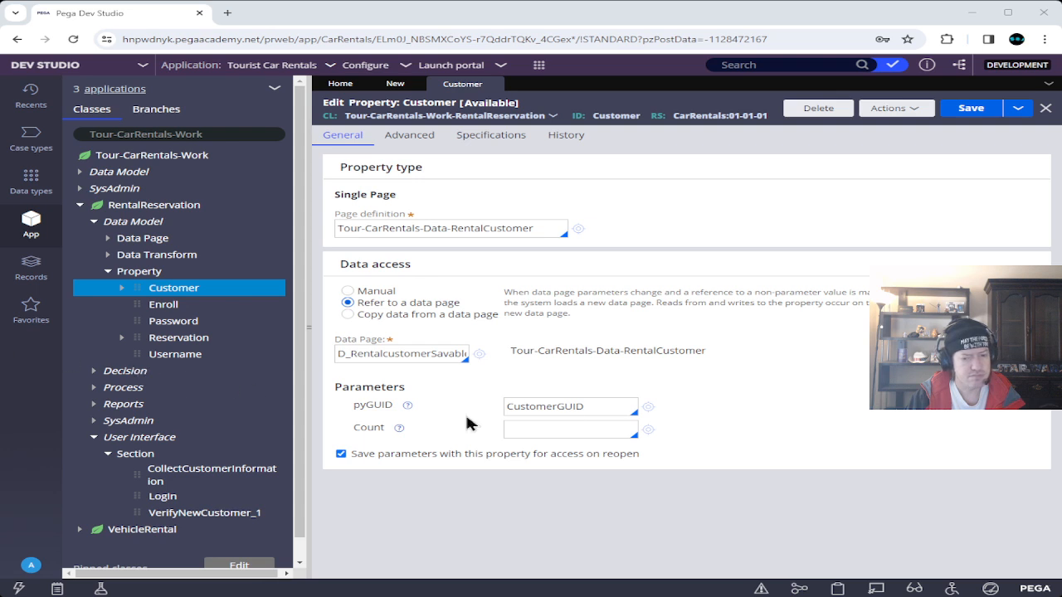
pyautogui.moveTo(598, 408); pyautogui.dragTo(363, 382)
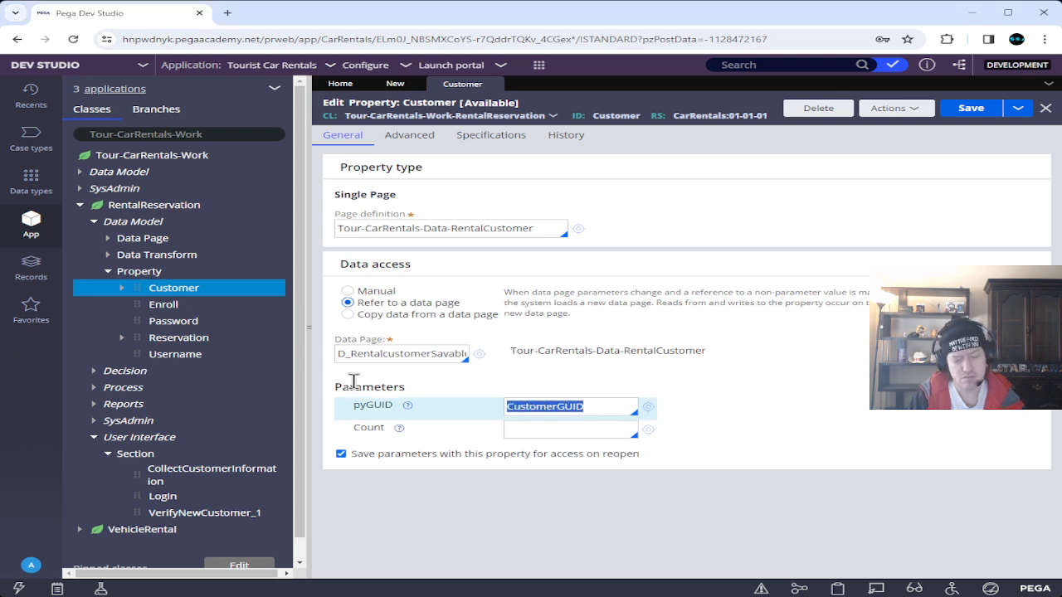
pyautogui.write('.cus')
pyautogui.press('BackSpace')
pyautogui.press('BackSpace')
pyautogui.press('BackSpace')
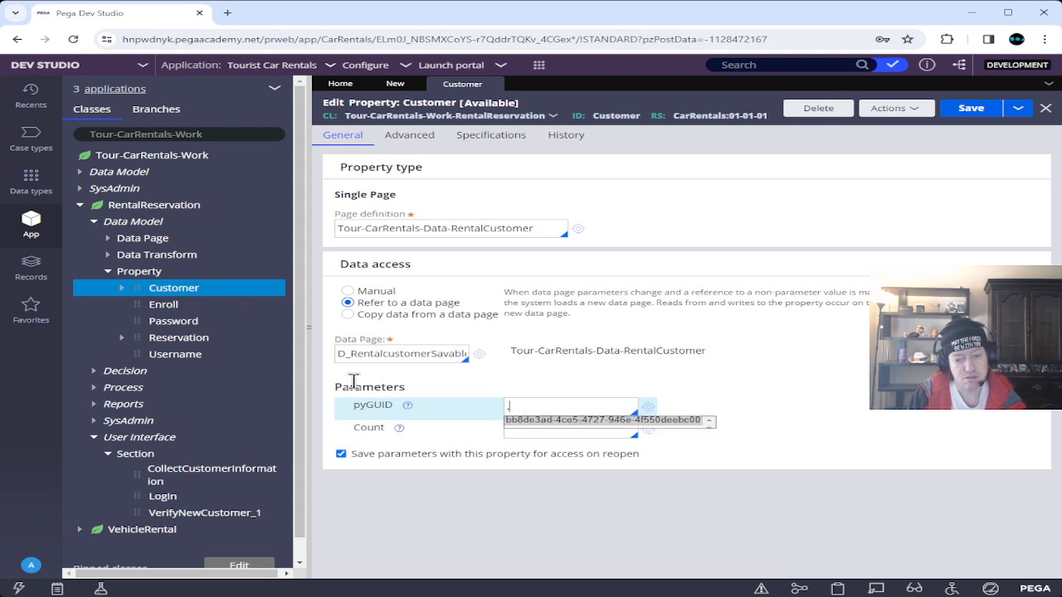
pyautogui.write('Customer')
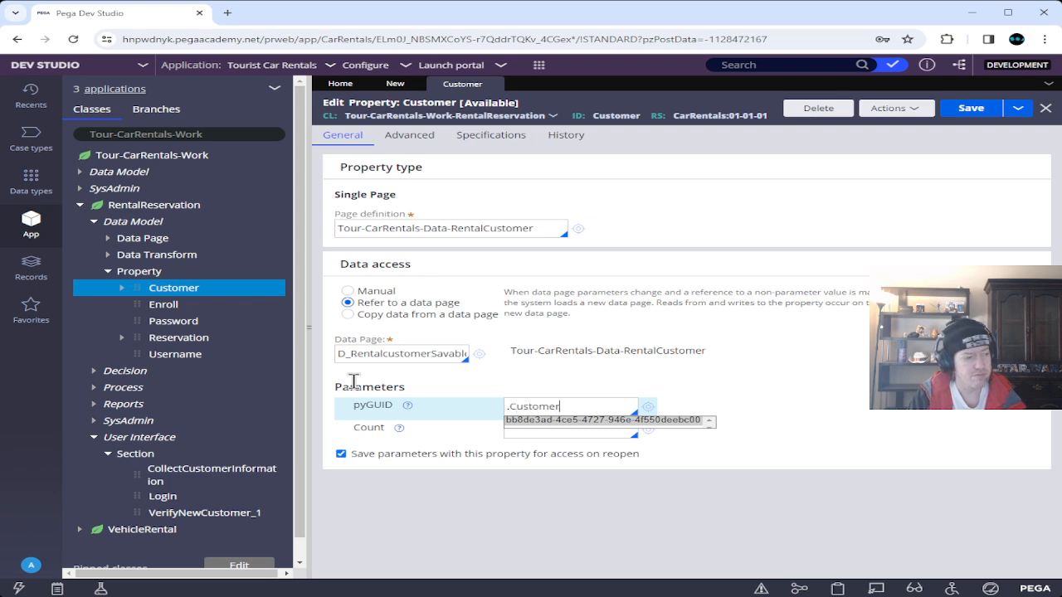
pyautogui.write('GUID')
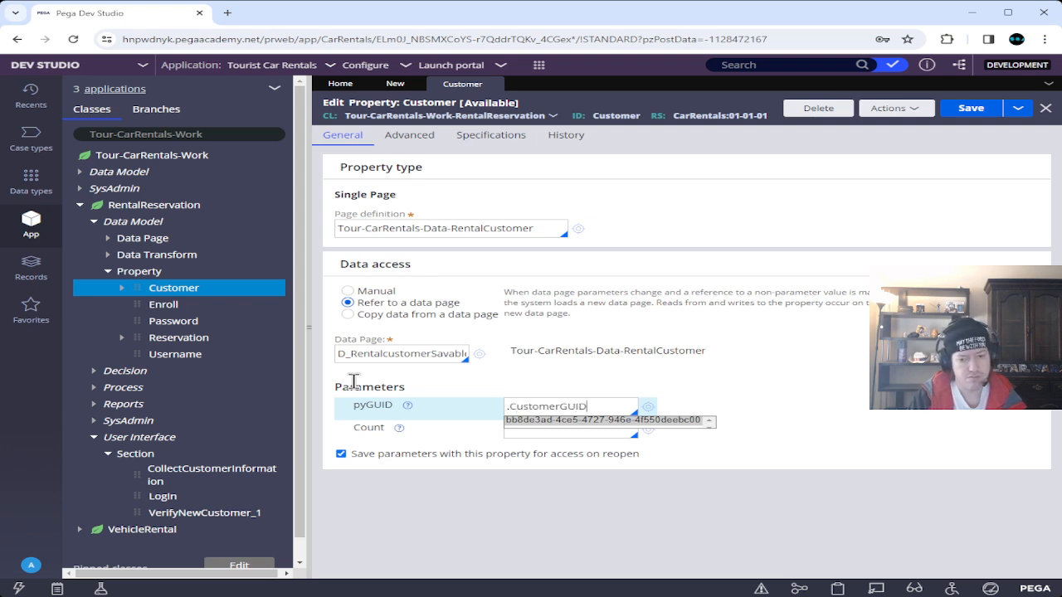
# Enter a Count parameter of "1" and save the Customer property.
pyautogui.press('Tab')
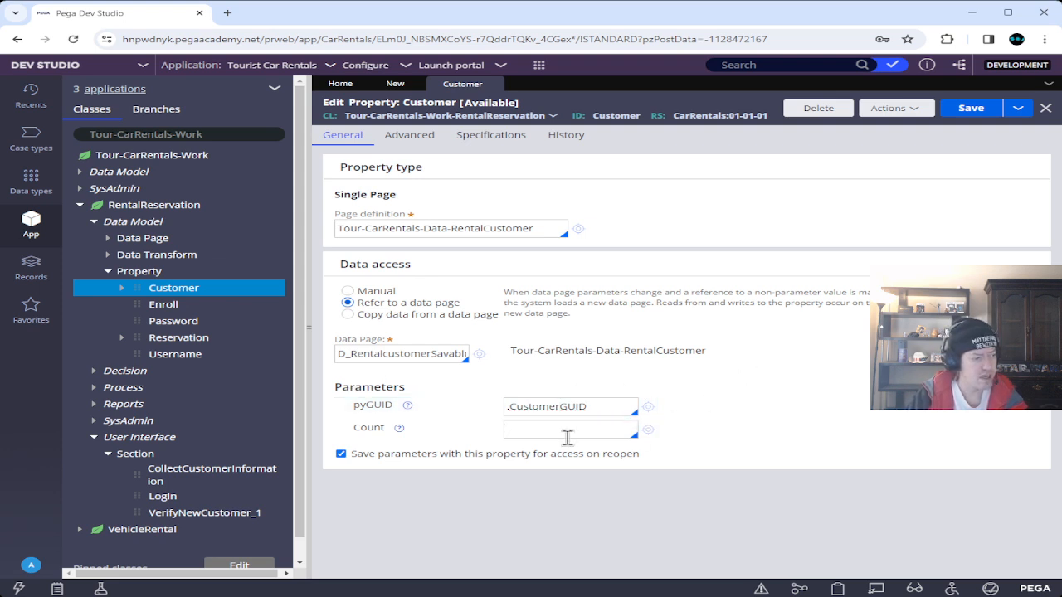
pyautogui.write('"1"')
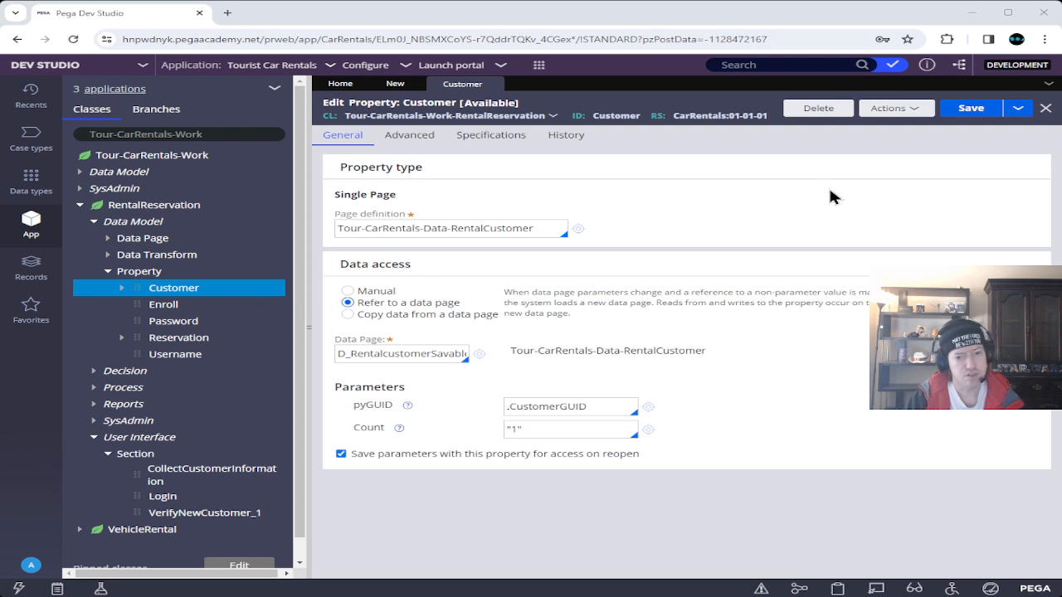
pyautogui.click(978, 110)
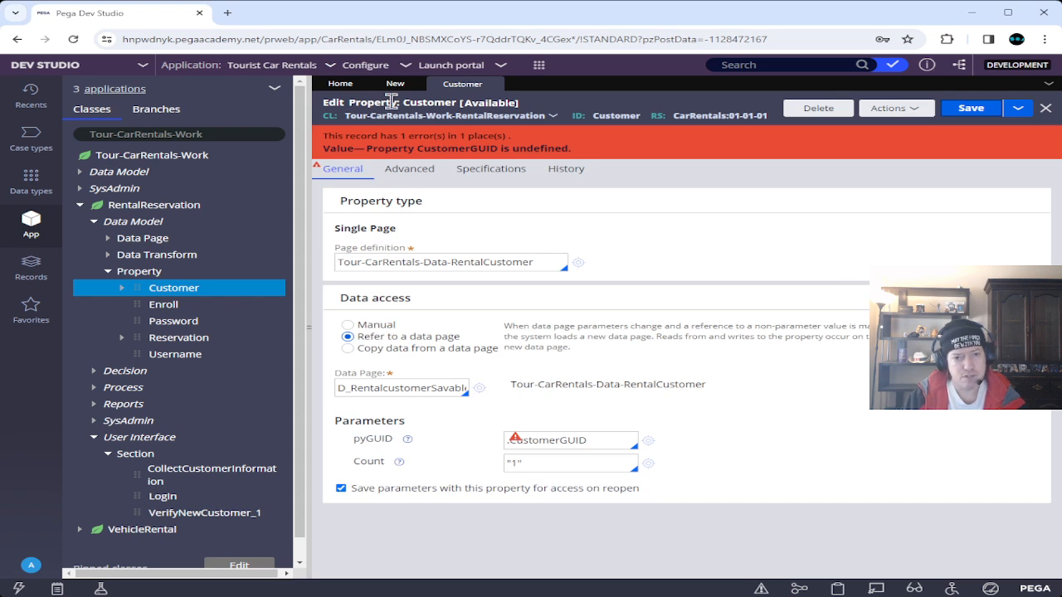
# Save the new CustomerGUID text property, then re-save Customer so the undefined error clears.
pyautogui.click(395, 83)
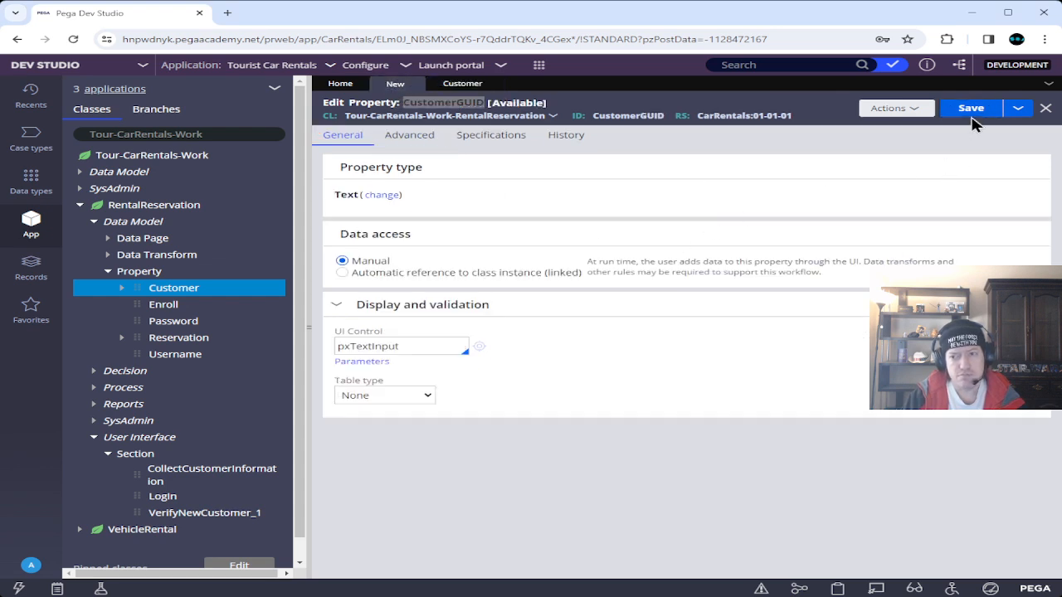
pyautogui.click(970, 111)
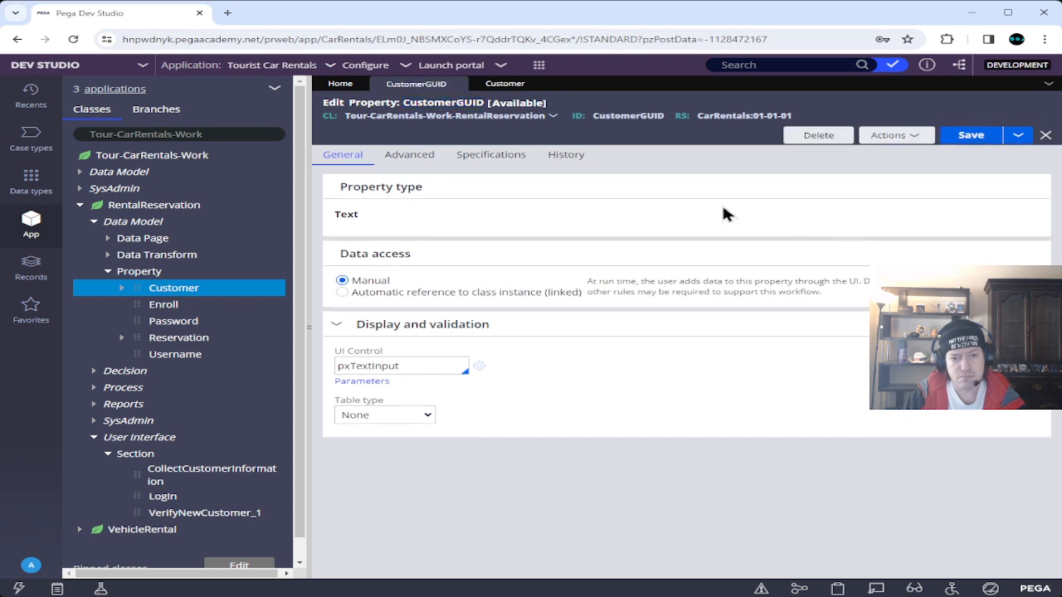
pyautogui.click(500, 86)
pyautogui.click(970, 108)
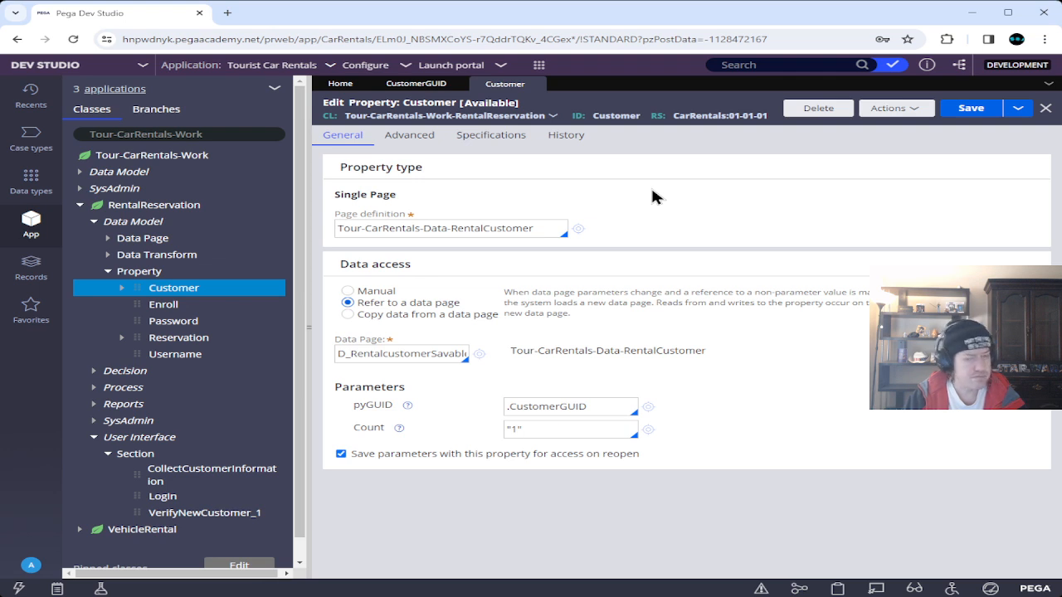
pyautogui.click(166, 256)
# Create a data transform labelled SetCustomerKey on RentalReservation and open it.
pyautogui.rightClick(166, 259)
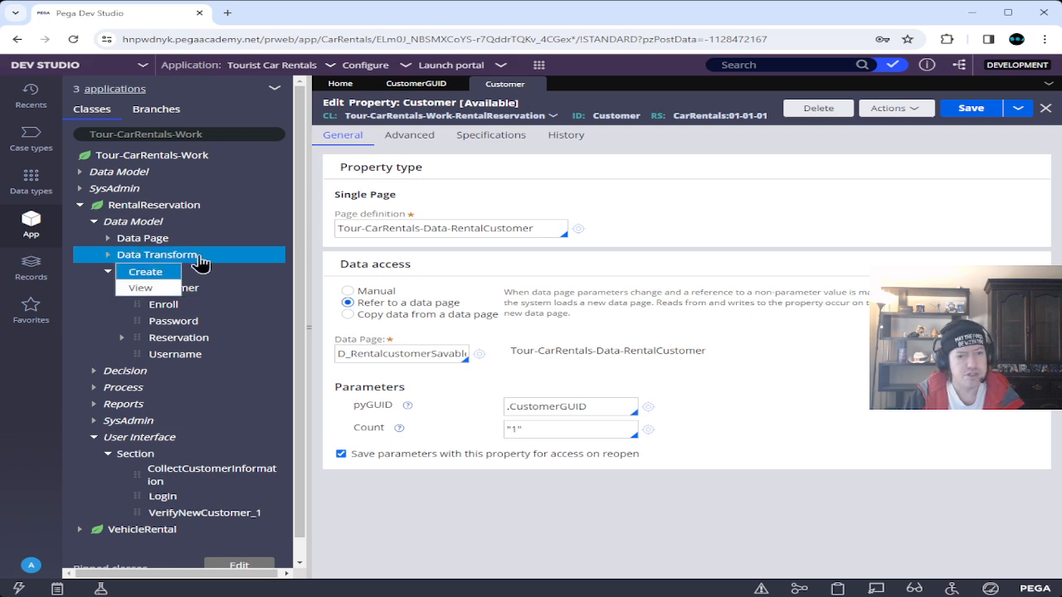
pyautogui.click(150, 273)
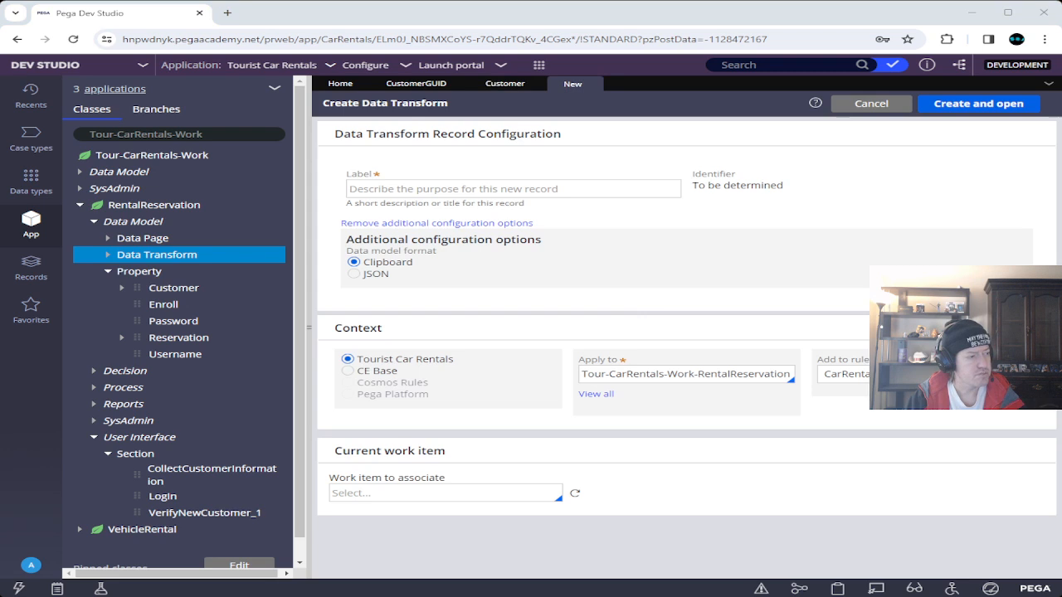
pyautogui.click(478, 189)
pyautogui.write('Se')
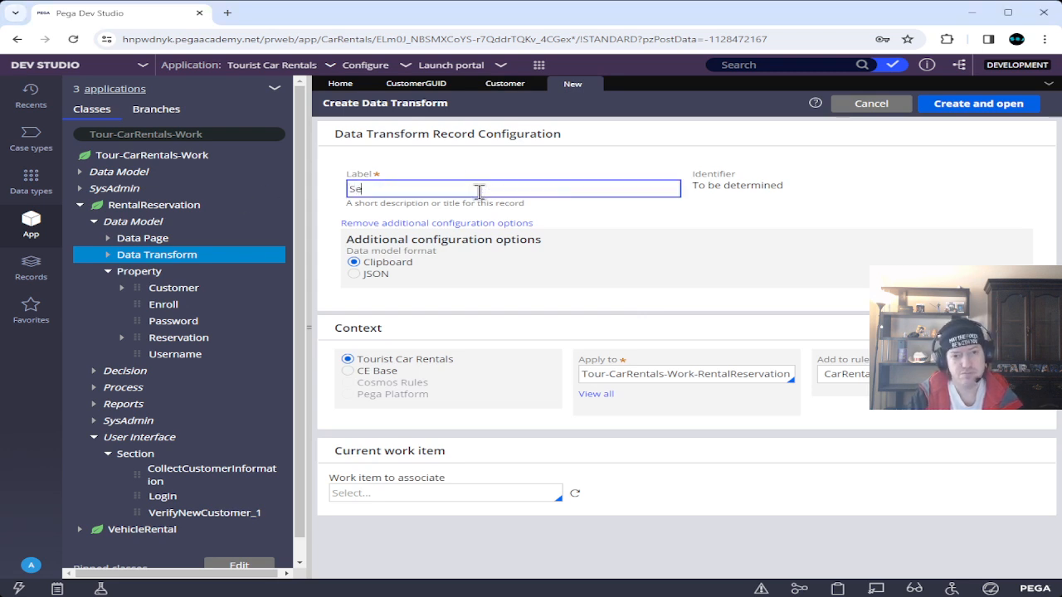
pyautogui.write('tCustomerKey')
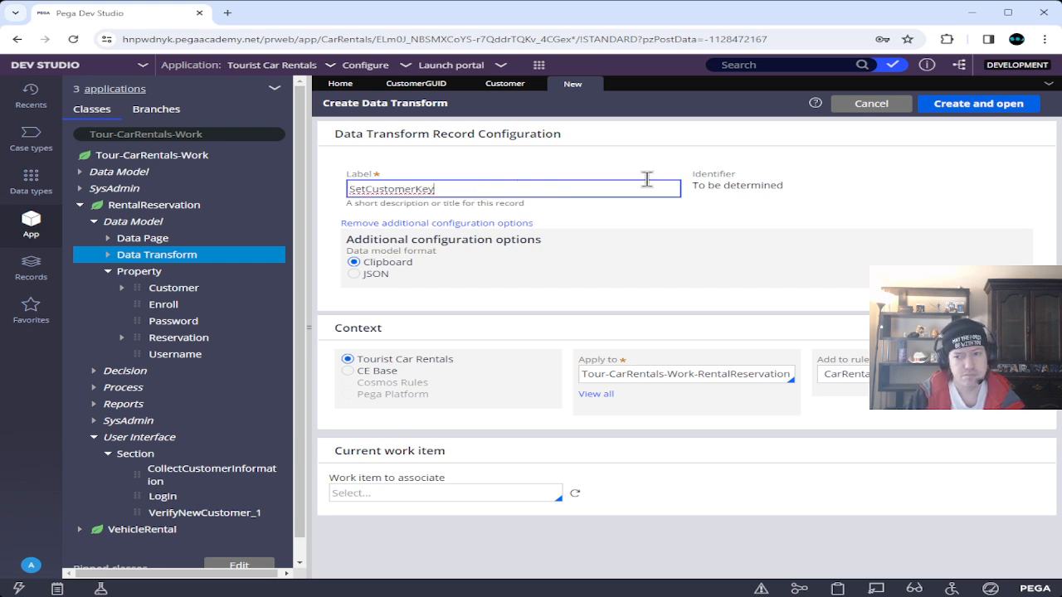
pyautogui.click(989, 106)
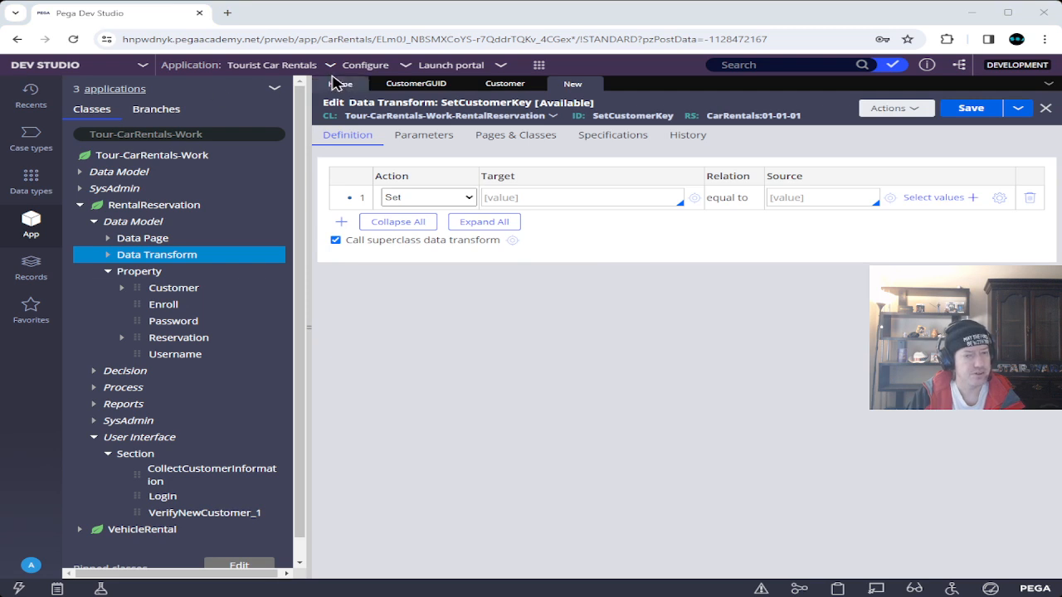
# Add page D_CustomerCredentialLookup with class Tour-CarRentals-Data-RentalCustomer in Pages & Classes.
pyautogui.click(503, 139)
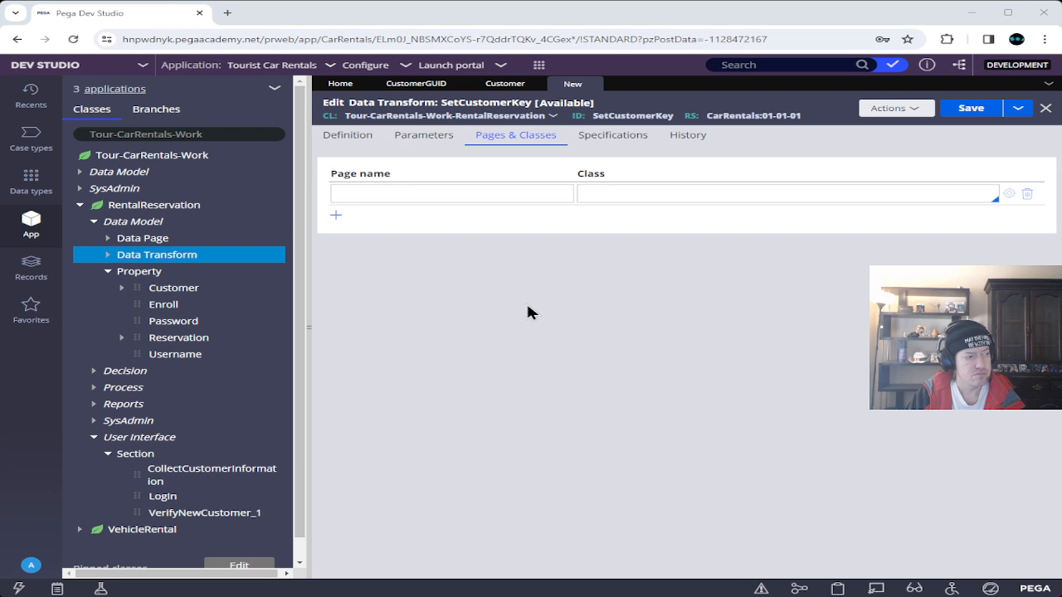
pyautogui.click(472, 193)
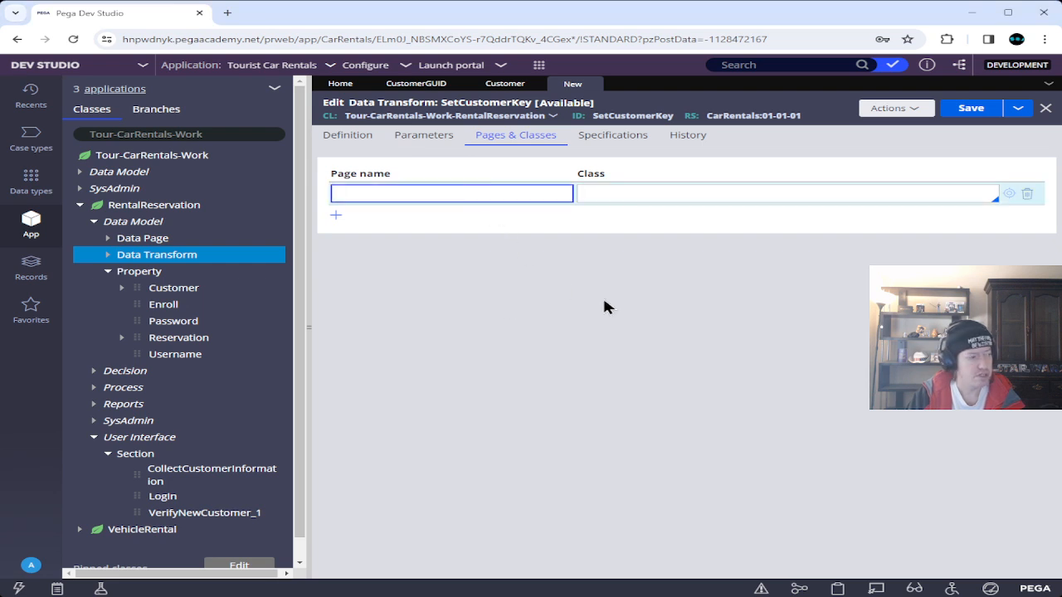
pyautogui.write('D')
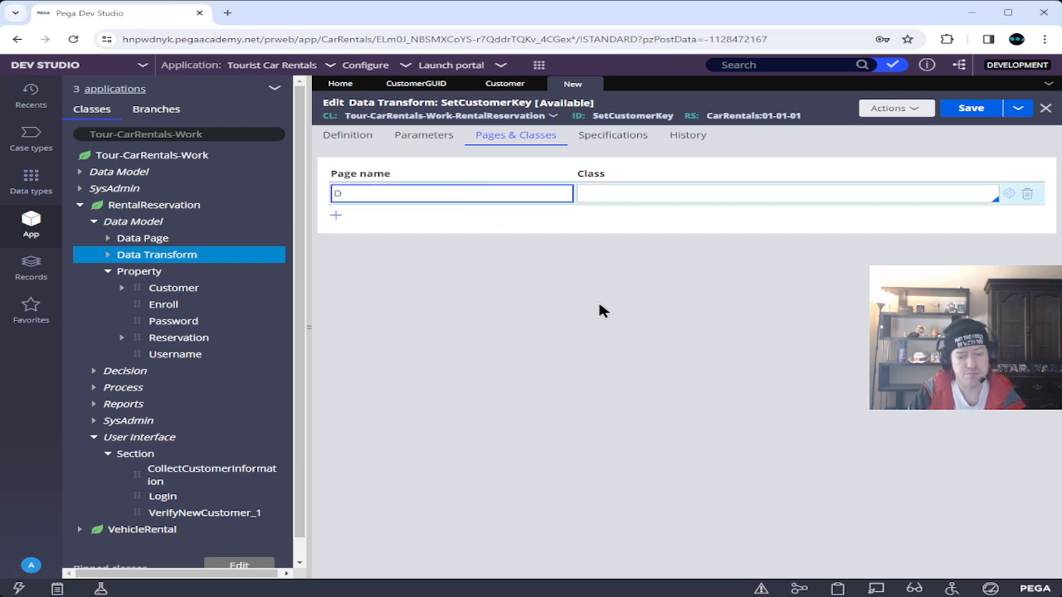
pyautogui.write('_Cust')
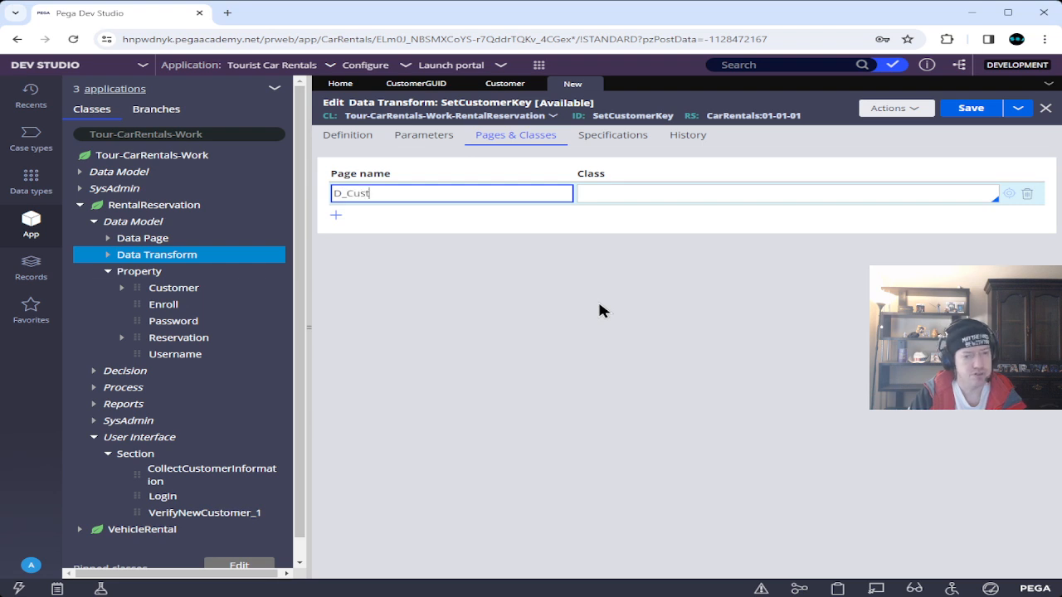
pyautogui.write('omerCr')
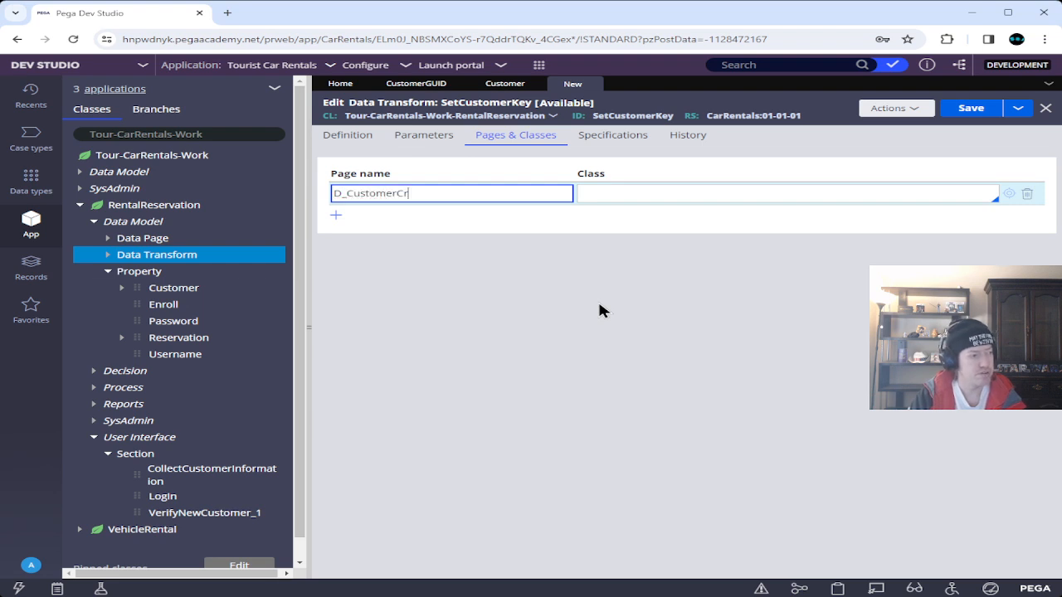
pyautogui.write('edentialLookup')
pyautogui.press('Tab')
pyautogui.write('Tour')
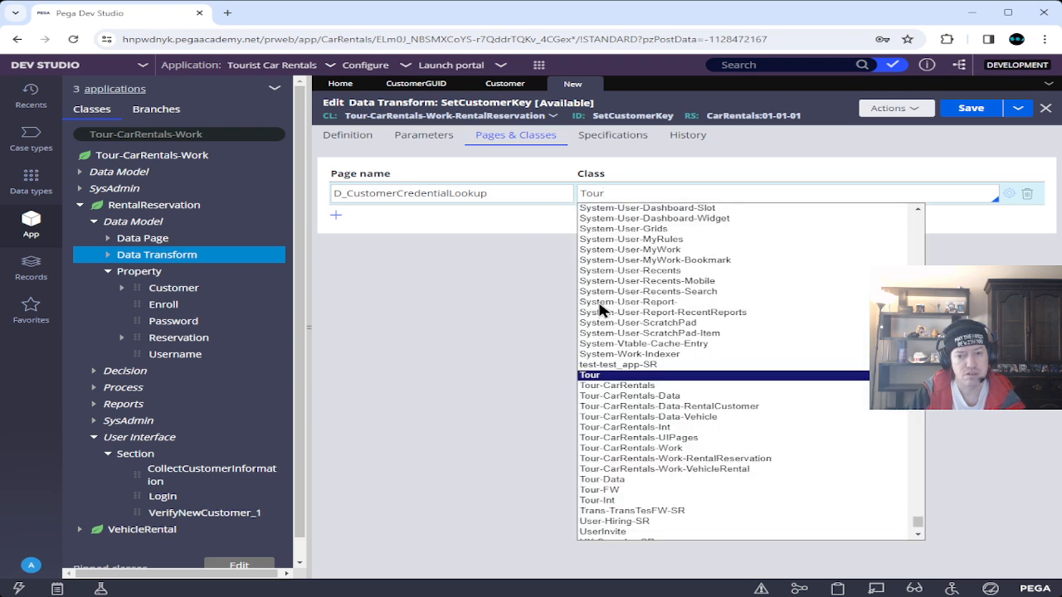
pyautogui.press('Down')
pyautogui.press('Down')
pyautogui.press('Down')
pyautogui.press('Down')
pyautogui.press('Down')
pyautogui.press('Up')
pyautogui.press('Up')
pyautogui.press('Return')
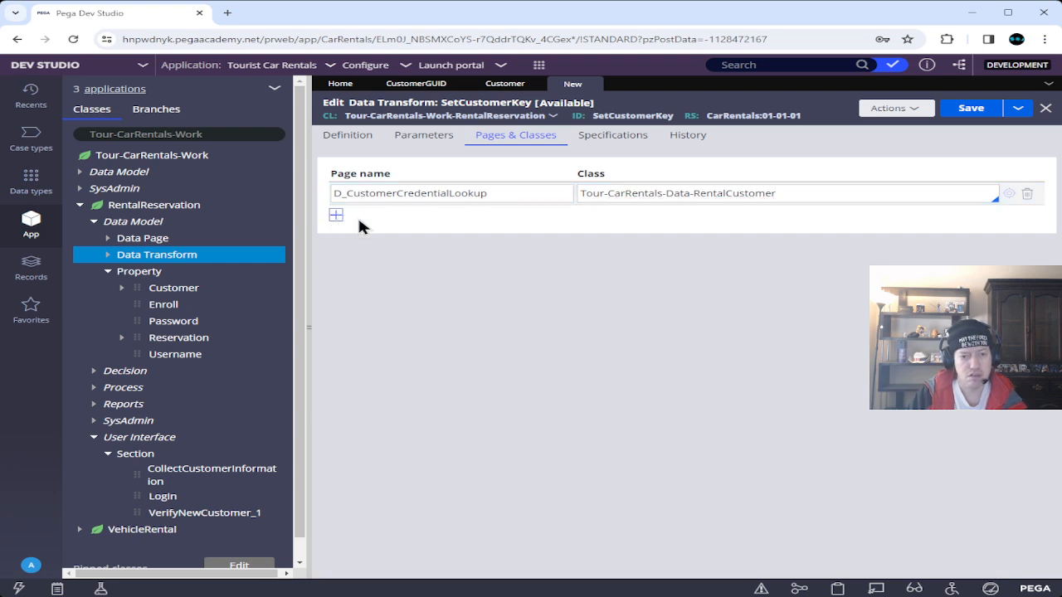
# Add a second page D_RentalCustomer with class Tour-CarRentals-Data-RentalCustomer.
pyautogui.click(337, 215)
pyautogui.write('D_RentalCustomer')
pyautogui.press('Tab')
pyautogui.write('Tour-')
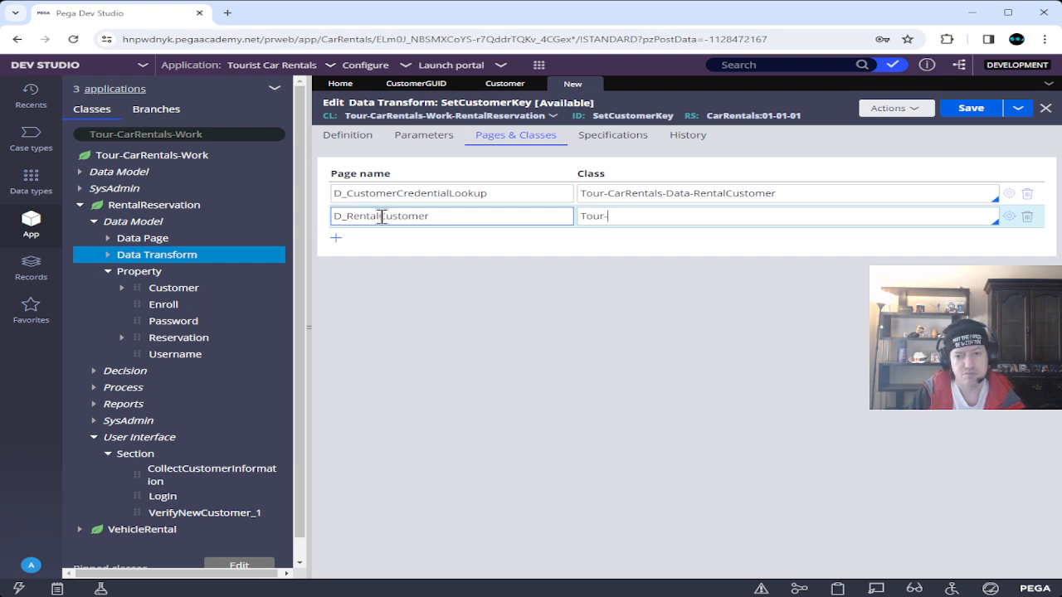
pyautogui.press('Down')
pyautogui.press('Down')
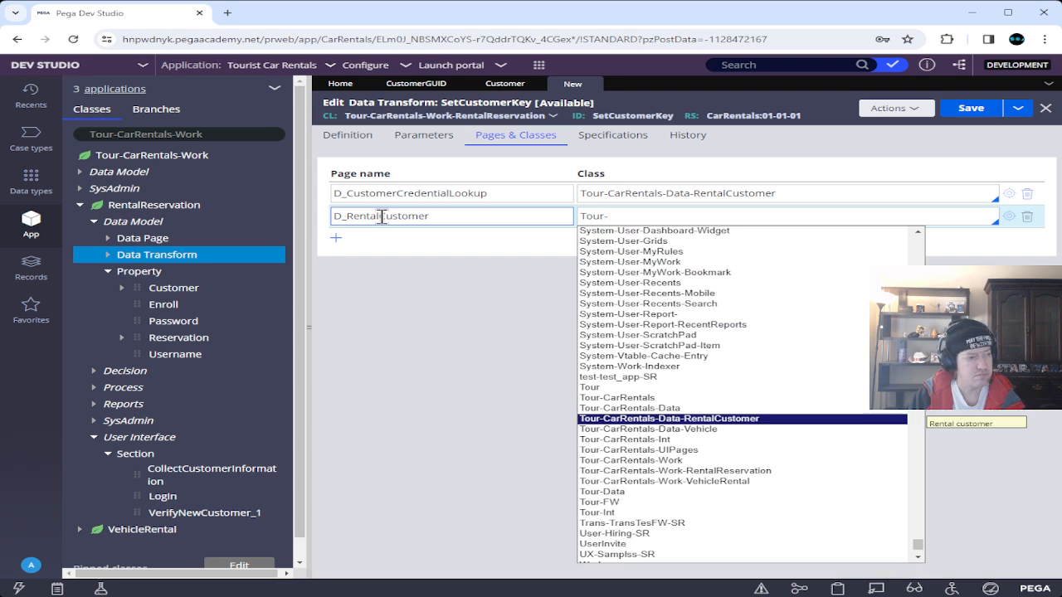
pyautogui.press('Return')
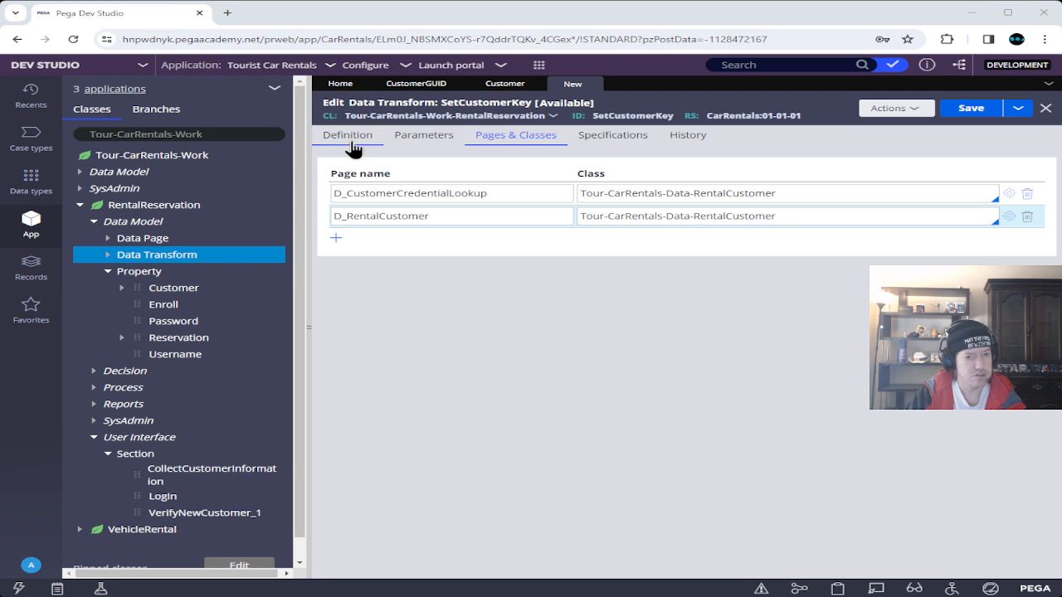
# Turn step 1 into a When on .Enroll==false and start the nested Set target with ".C".
pyautogui.click(349, 137)
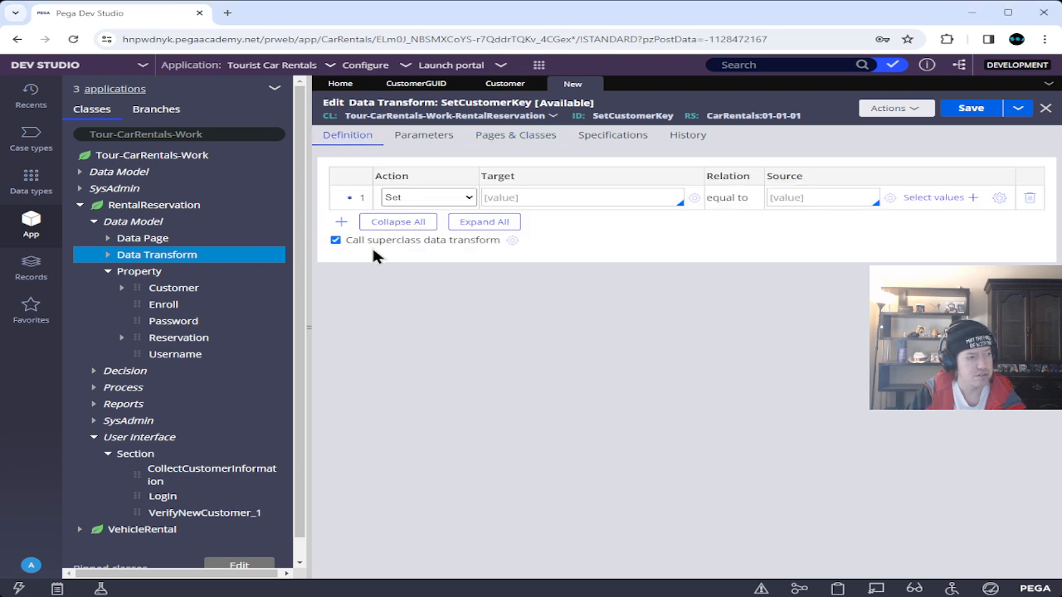
pyautogui.click(423, 199)
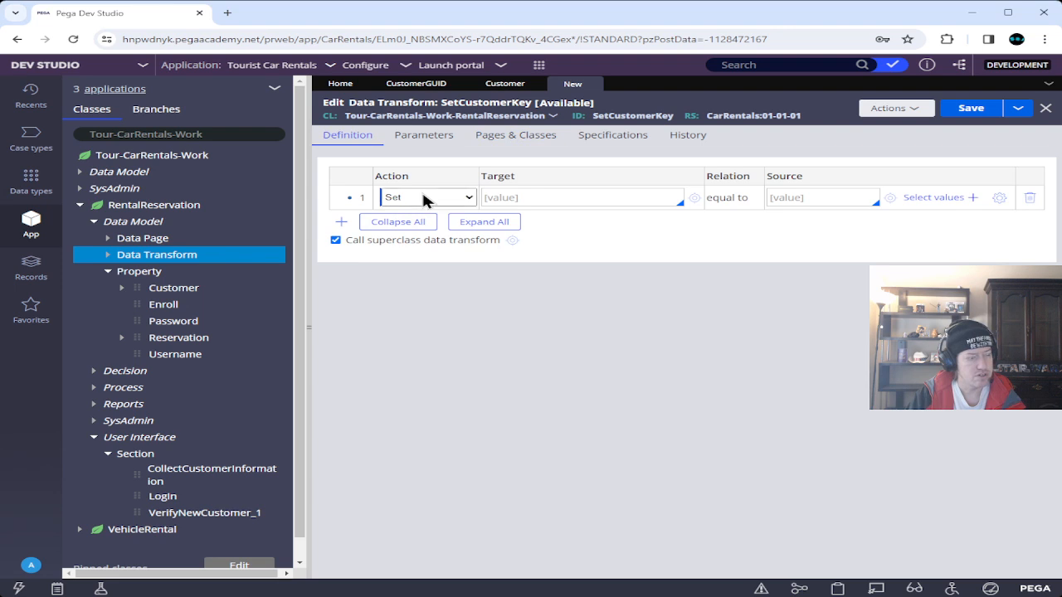
pyautogui.press('w')
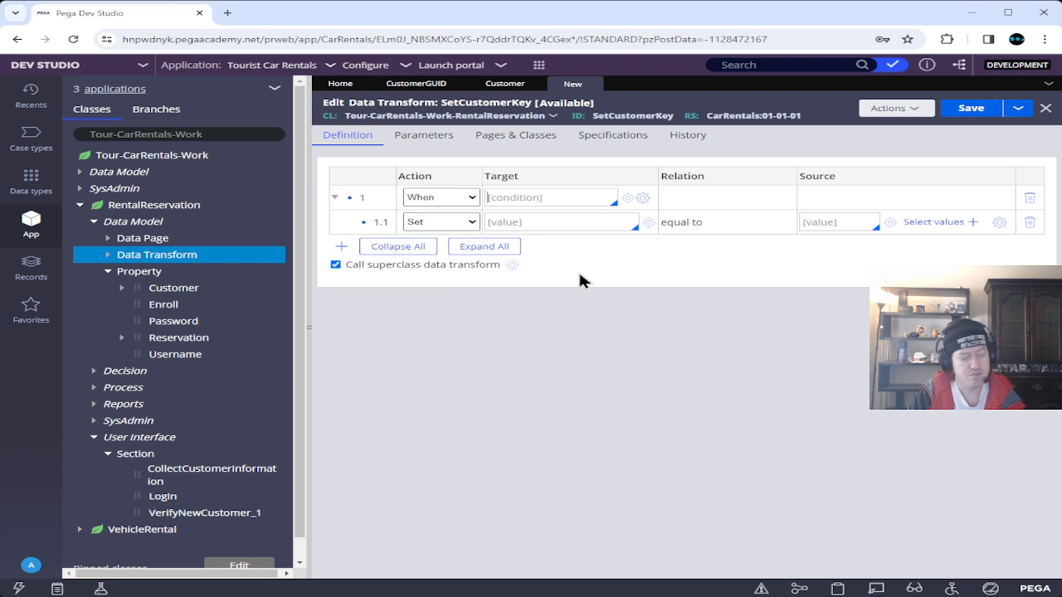
pyautogui.write('.En')
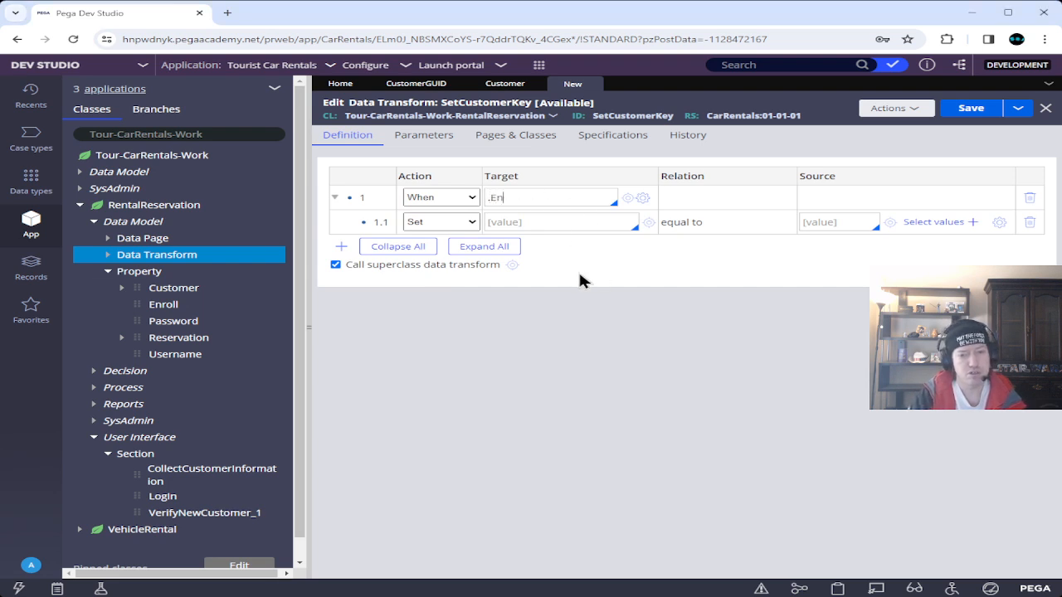
pyautogui.write('roll=')
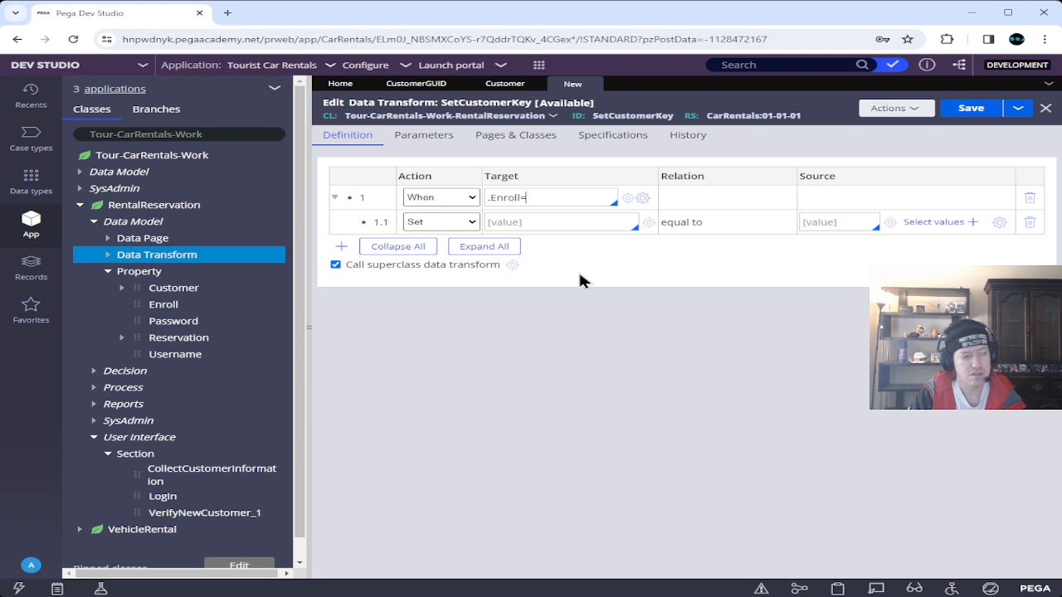
pyautogui.write('=false')
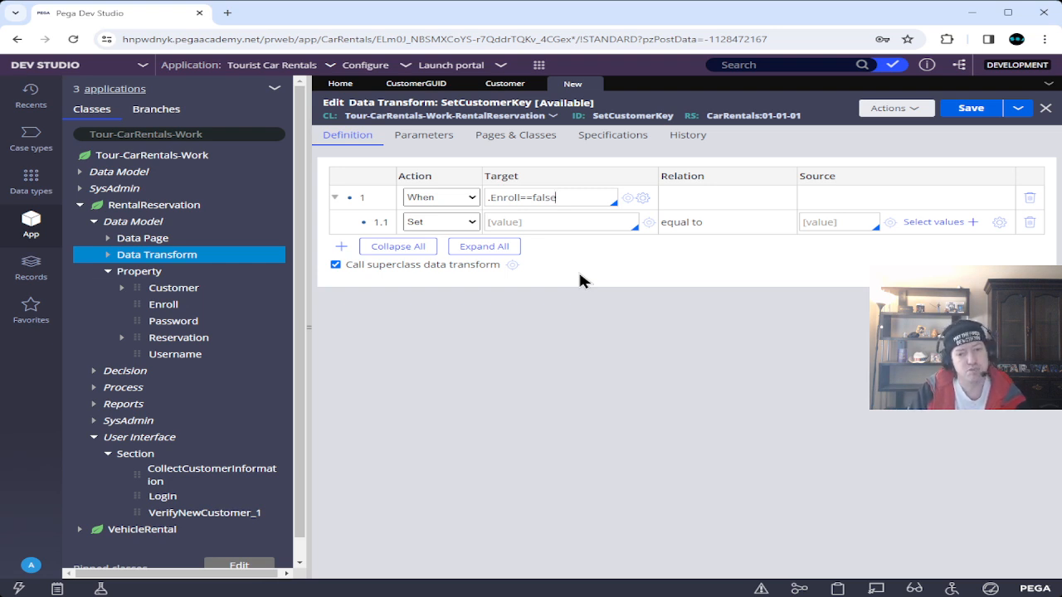
pyautogui.click(560, 224)
pyautogui.write('.C')
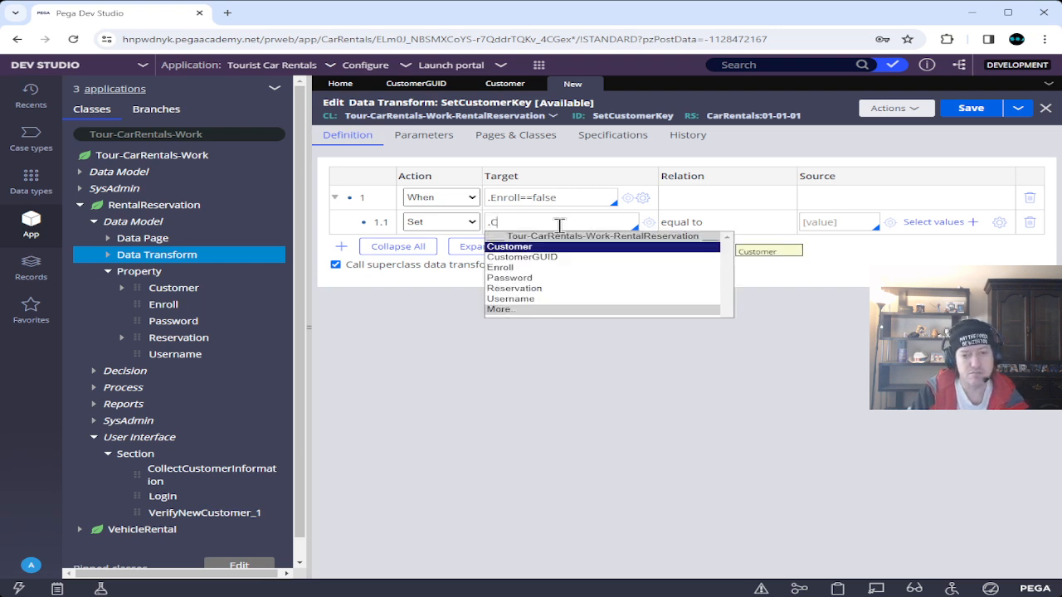
# Set .CustomerGUID from D_CustomerCredentialLookup[Username,Password].pxResults(1).pyGUID and save SetCustomerKey.
pyautogui.press('Down')
pyautogui.press('Return')
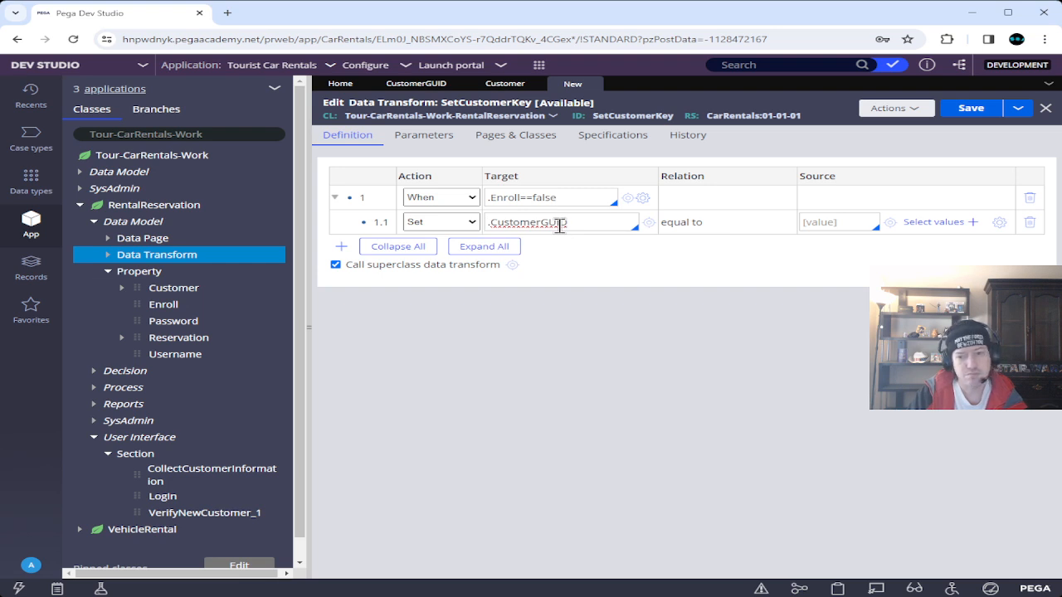
pyautogui.press('Tab')
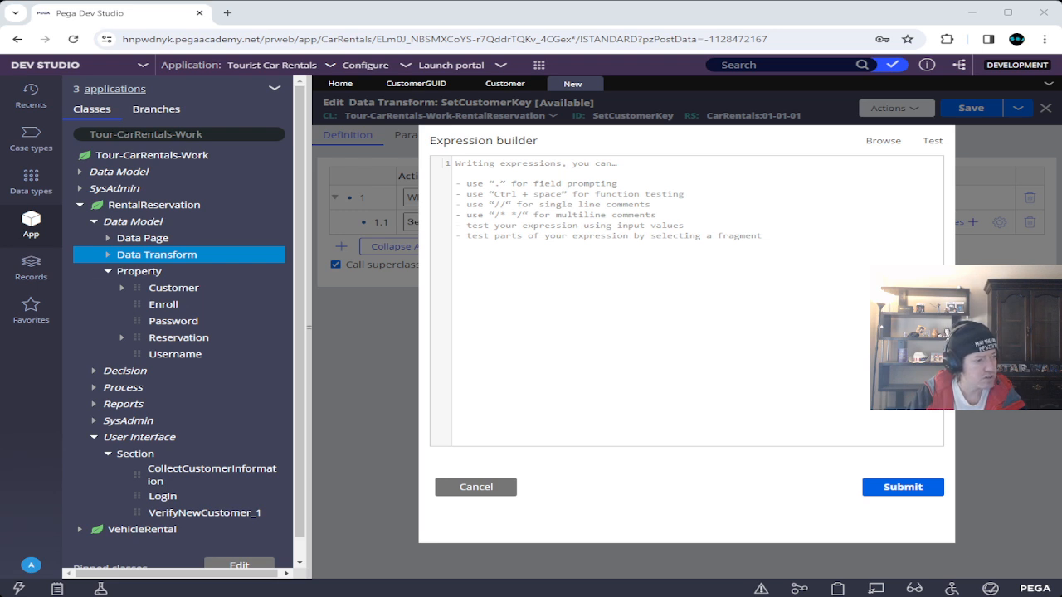
pyautogui.click(565, 219)
pyautogui.hotkey('ctrl', 'v')
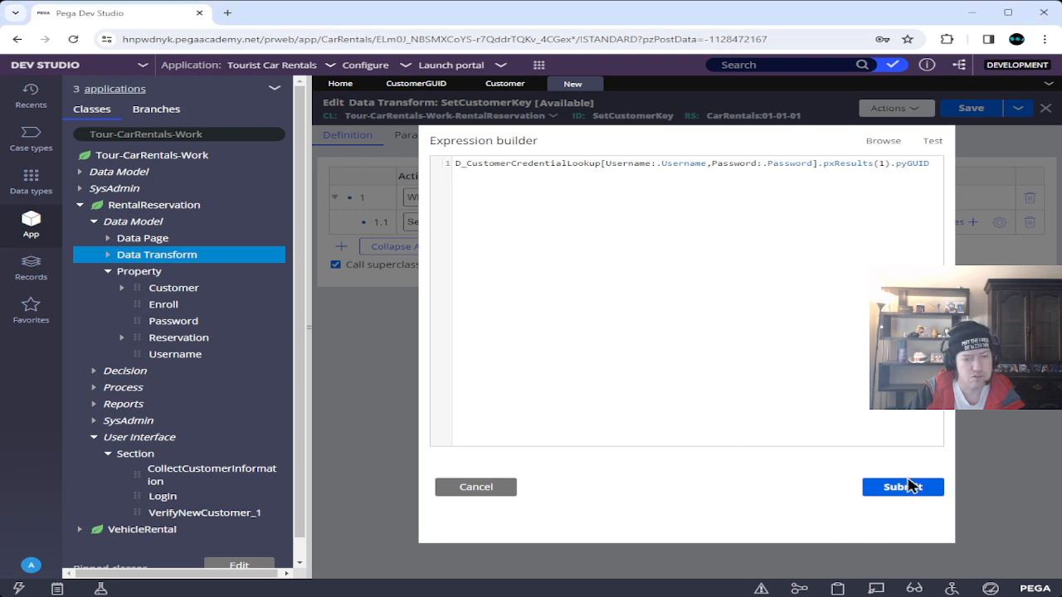
pyautogui.click(911, 493)
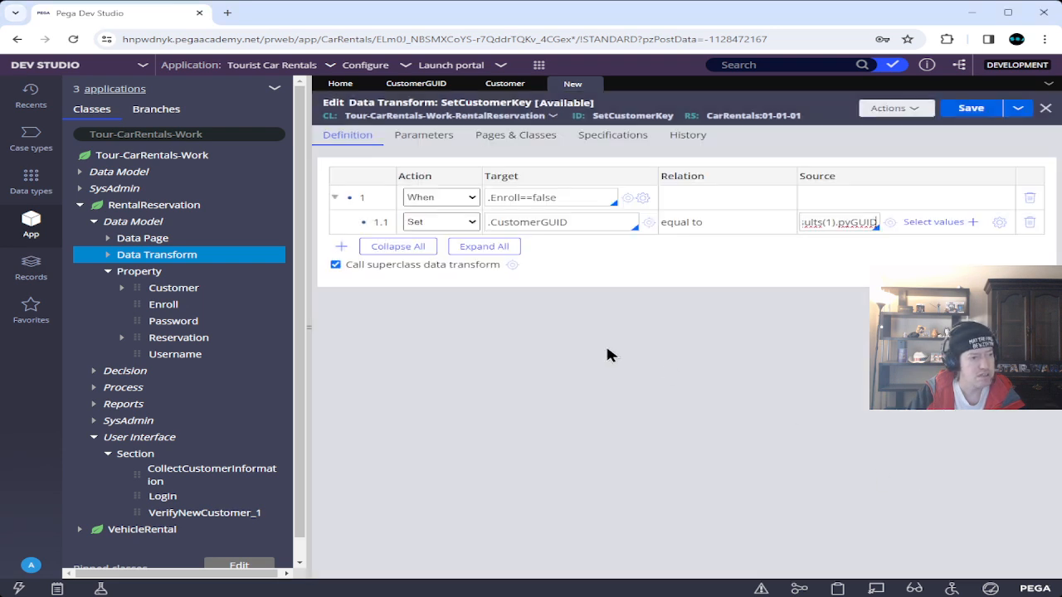
pyautogui.click(970, 109)
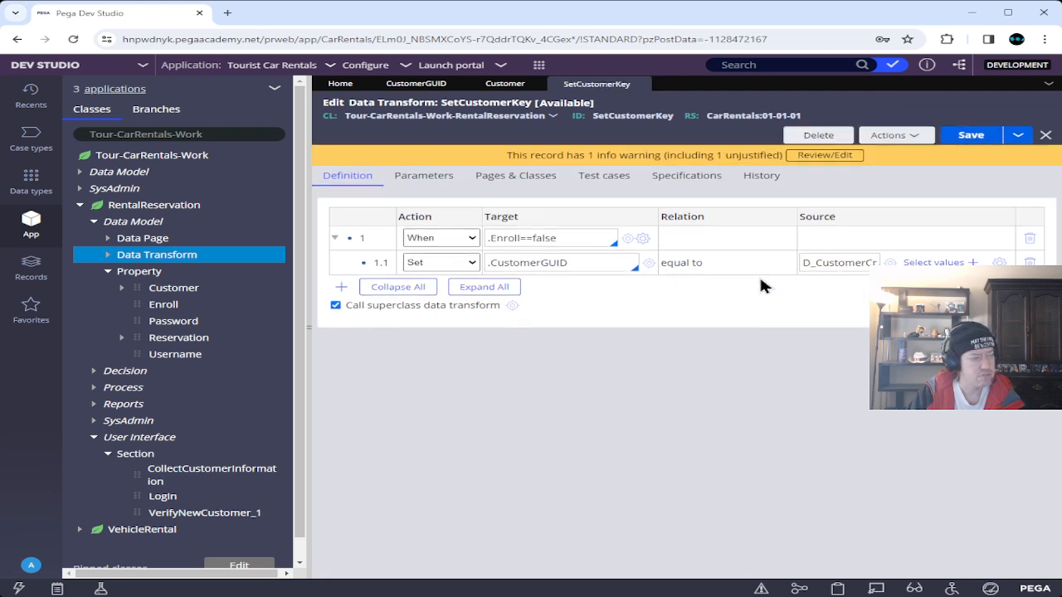
# Open the Rental Reservation case type and configure the Enter rental information view.
pyautogui.click(31, 137)
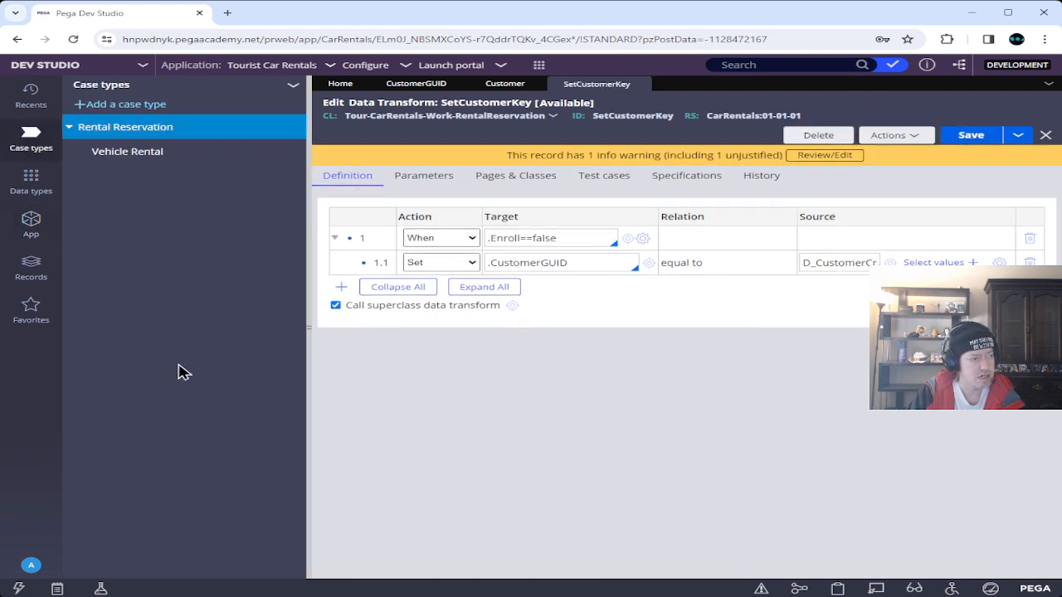
pyautogui.click(114, 130)
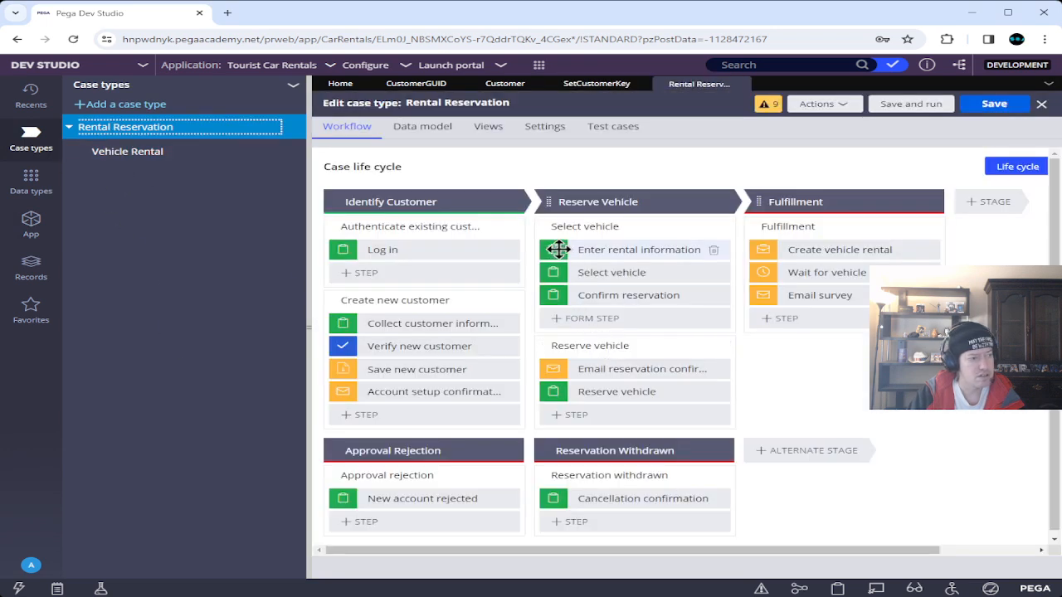
pyautogui.click(558, 250)
pyautogui.click(554, 249)
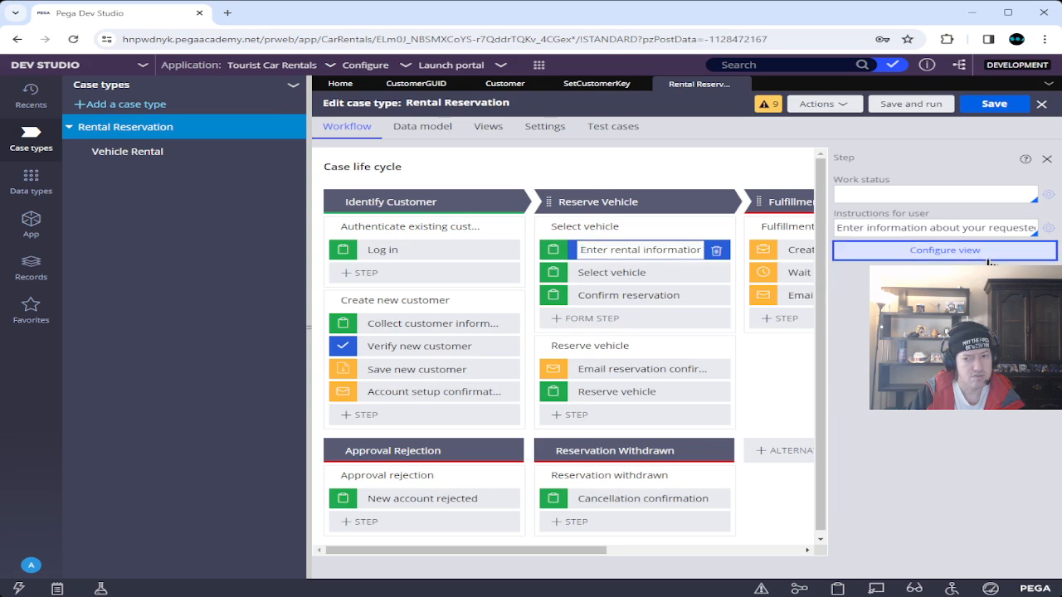
pyautogui.click(988, 256)
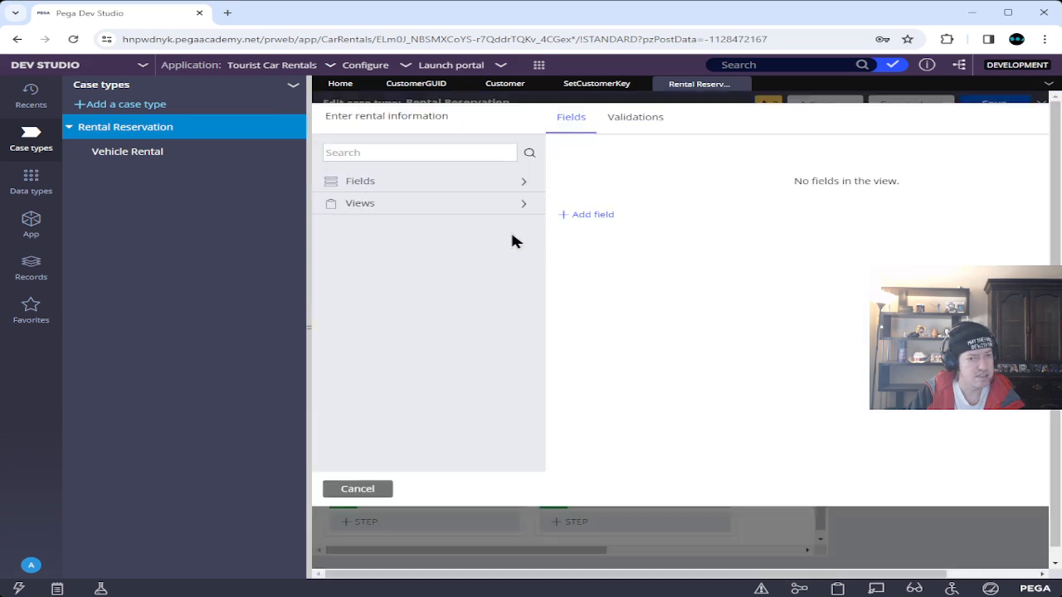
# Add the Customer field as Read-only, displayed with the Confirm customer view.
pyautogui.click(463, 215)
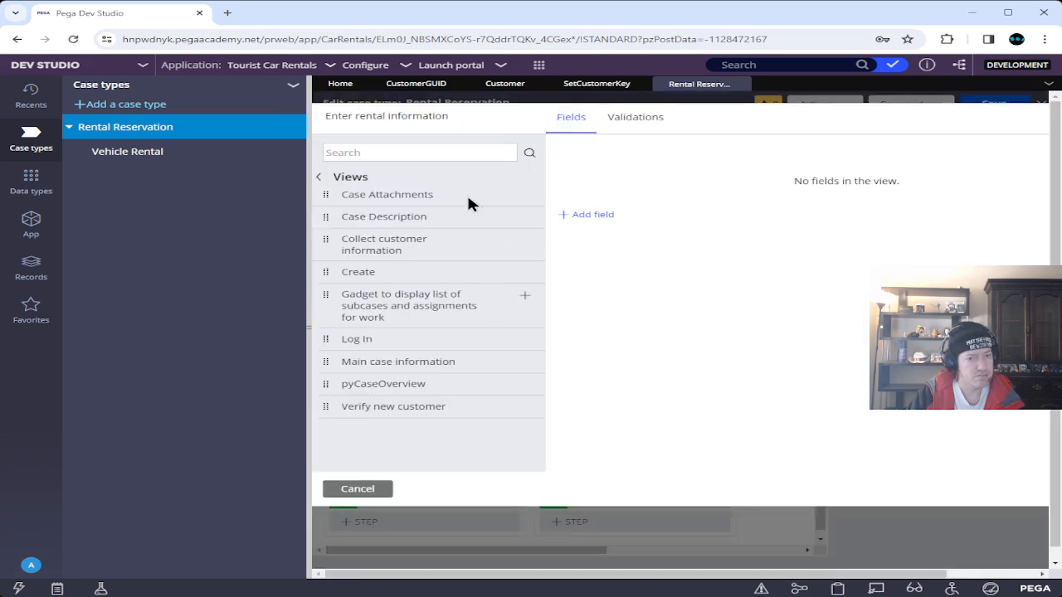
pyautogui.click(347, 181)
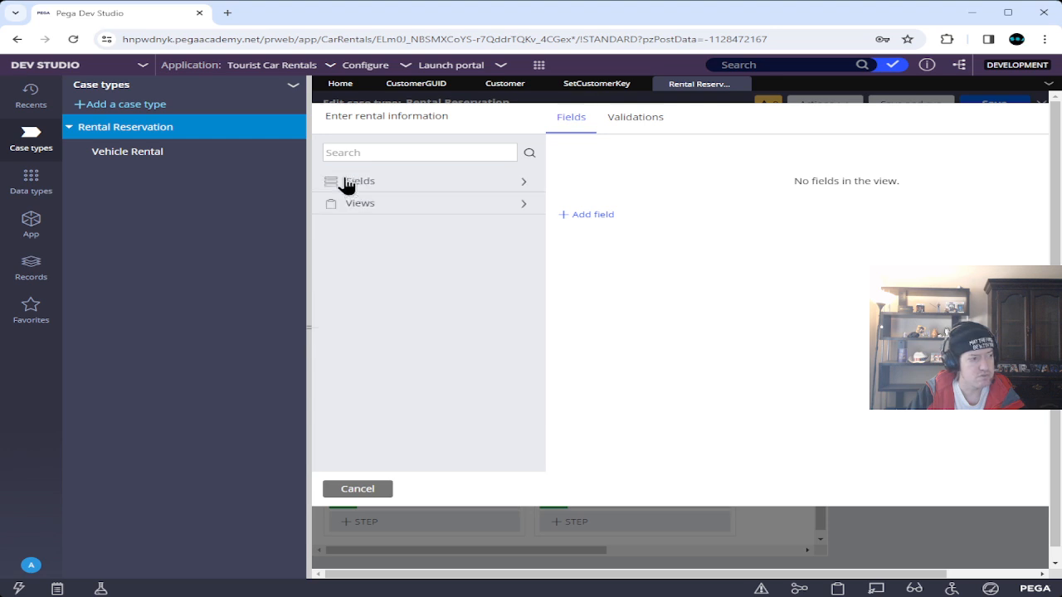
pyautogui.click(395, 187)
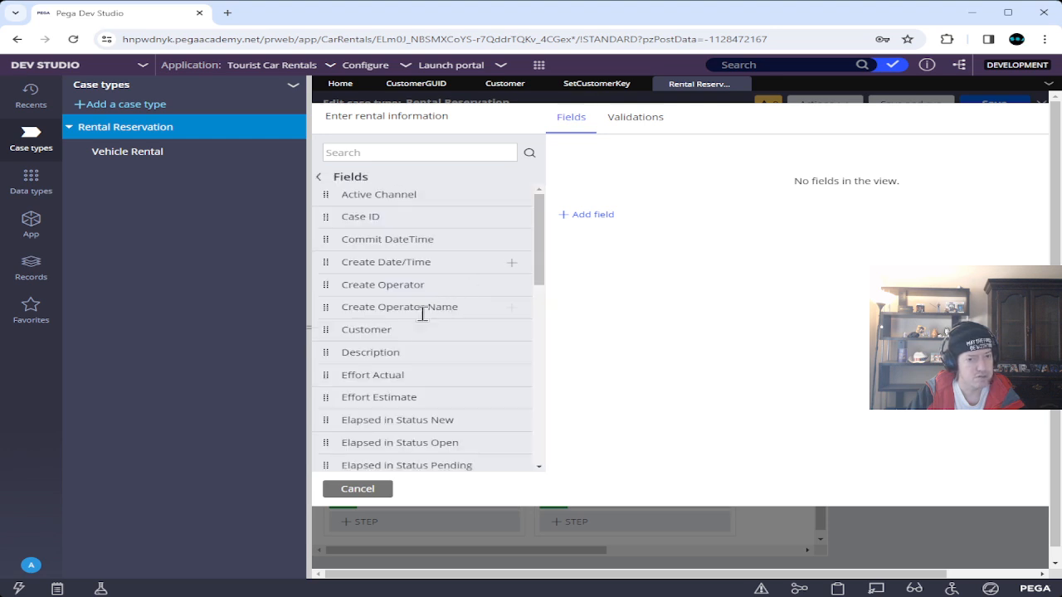
pyautogui.click(510, 332)
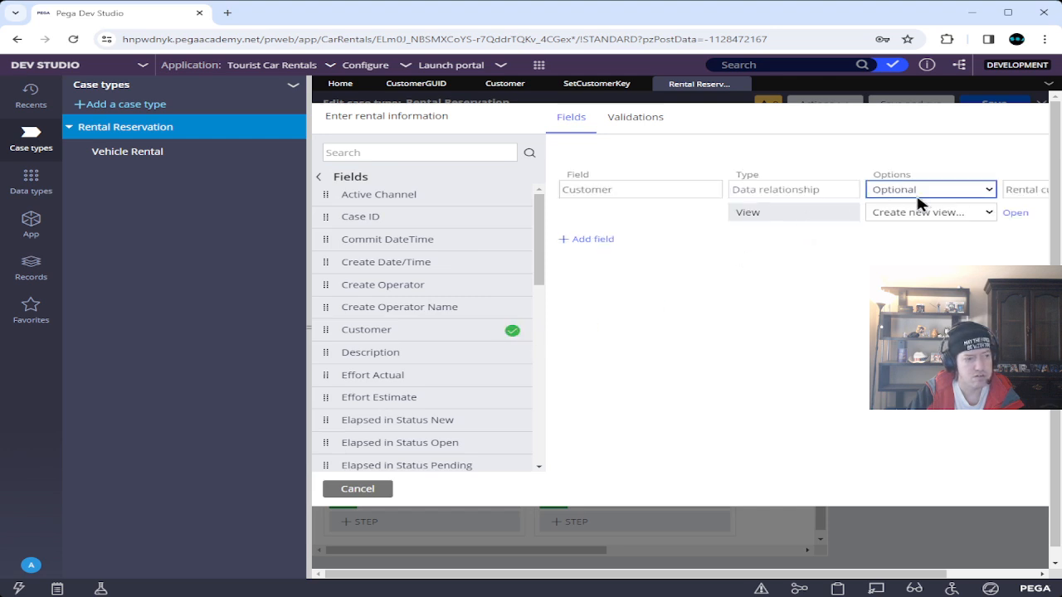
pyautogui.click(922, 232)
pyautogui.click(921, 214)
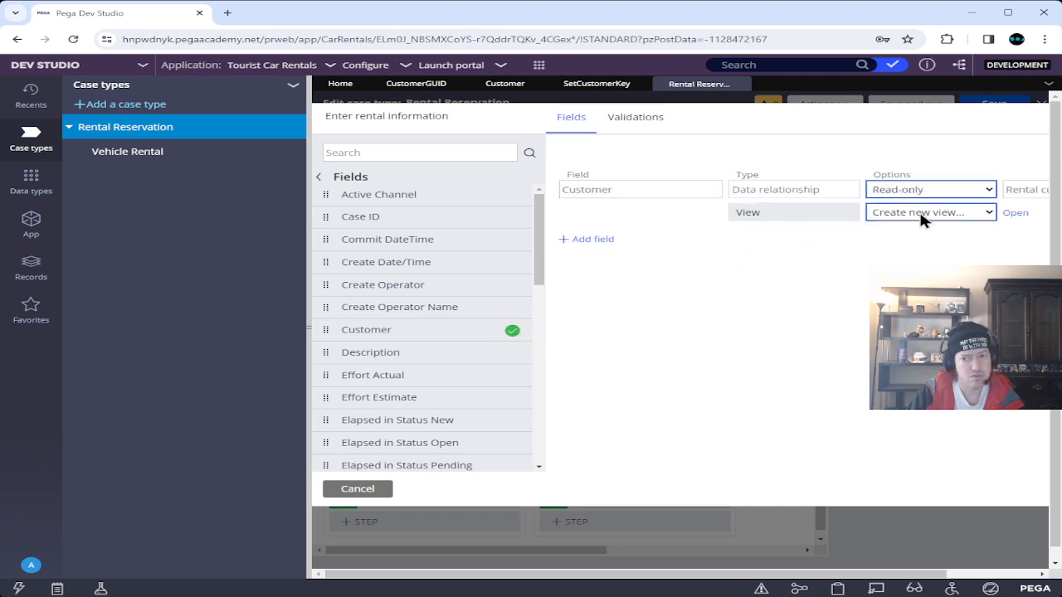
pyautogui.click(922, 262)
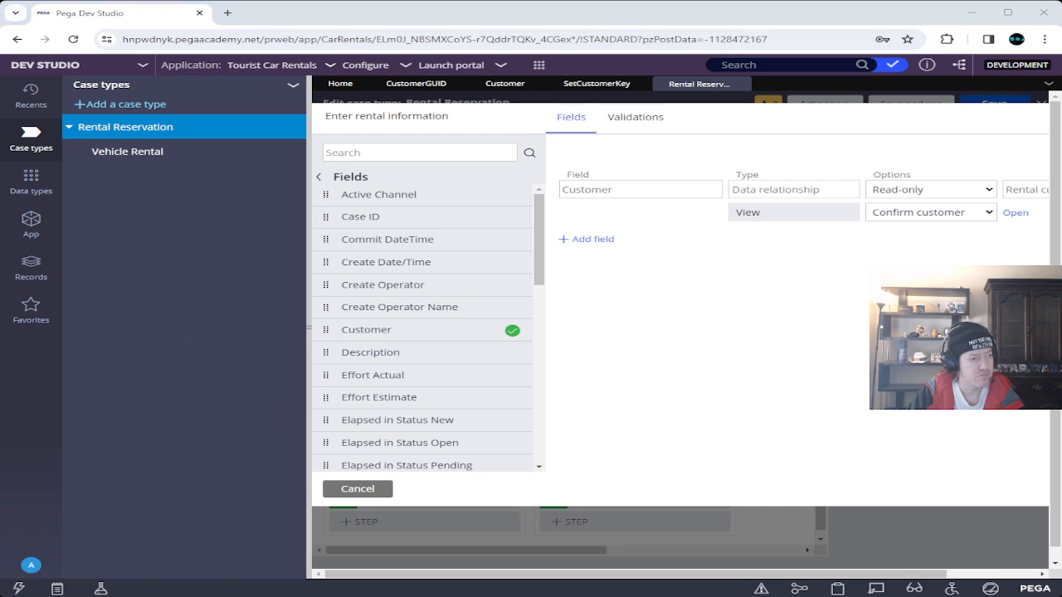
pyautogui.click(985, 572)
# Submit the view settings, then open the Authenticate existing customer flow rule with its Log in step.
pyautogui.click(1003, 492)
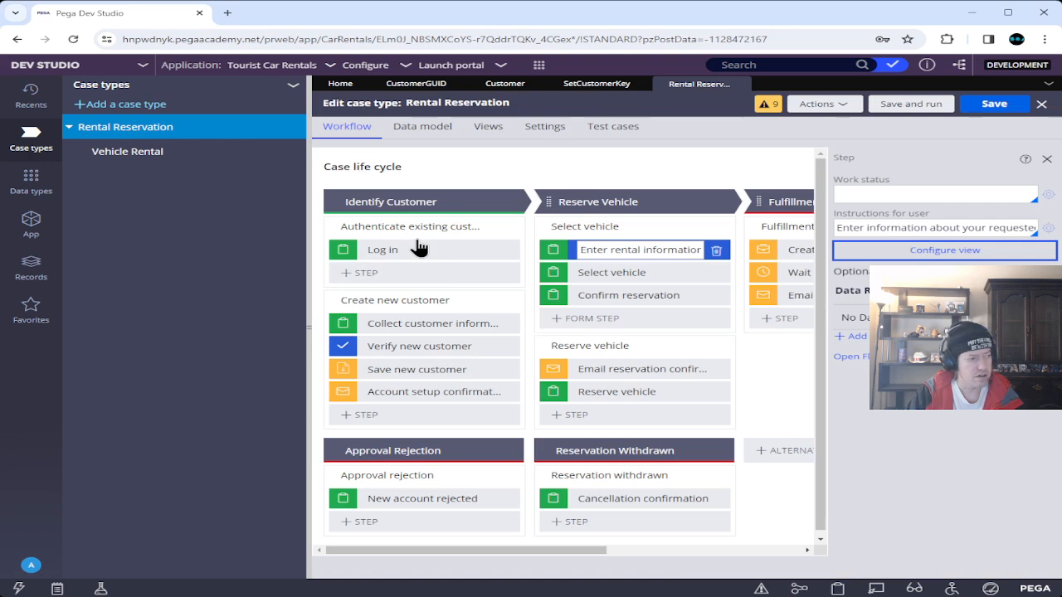
pyautogui.moveTo(489, 229)
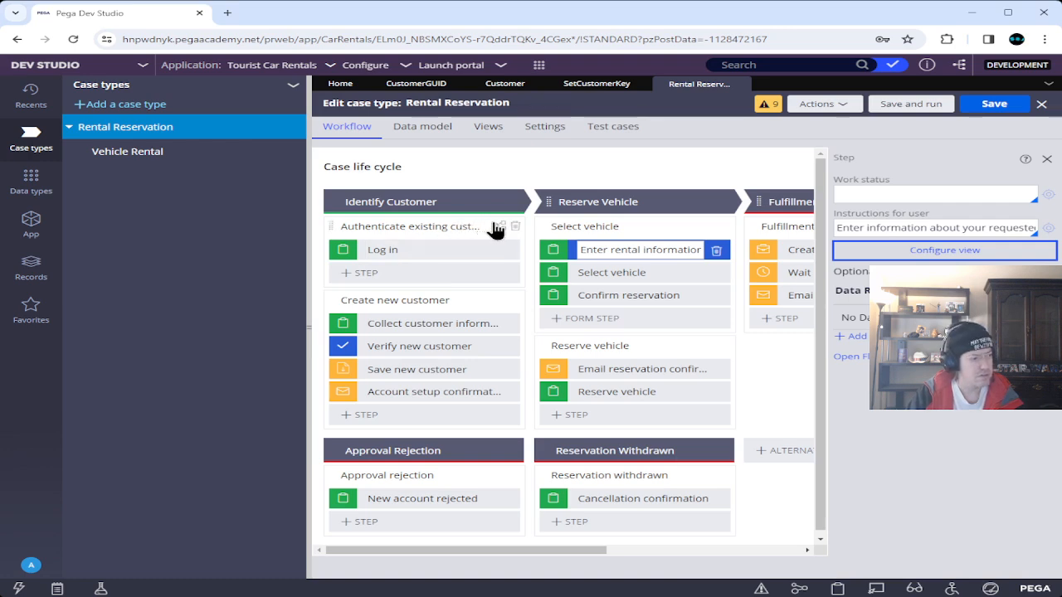
pyautogui.click(499, 227)
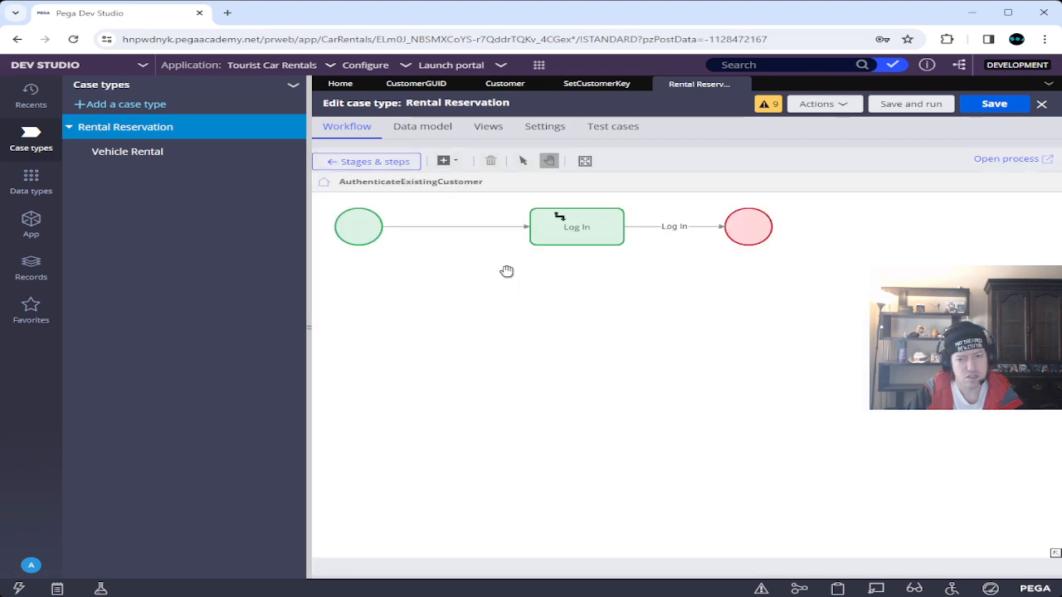
pyautogui.click(590, 240)
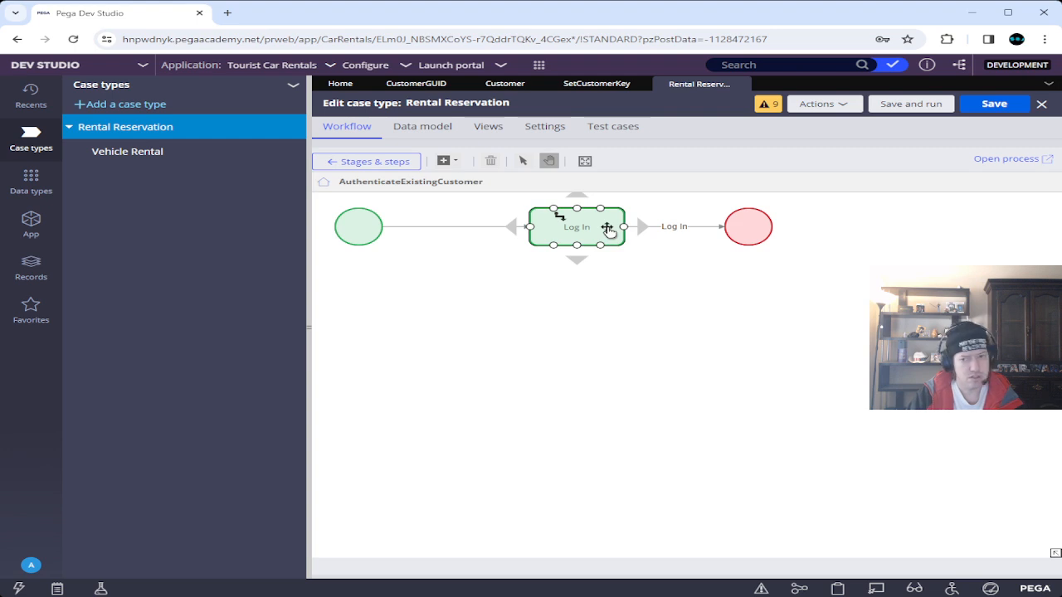
pyautogui.click(599, 333)
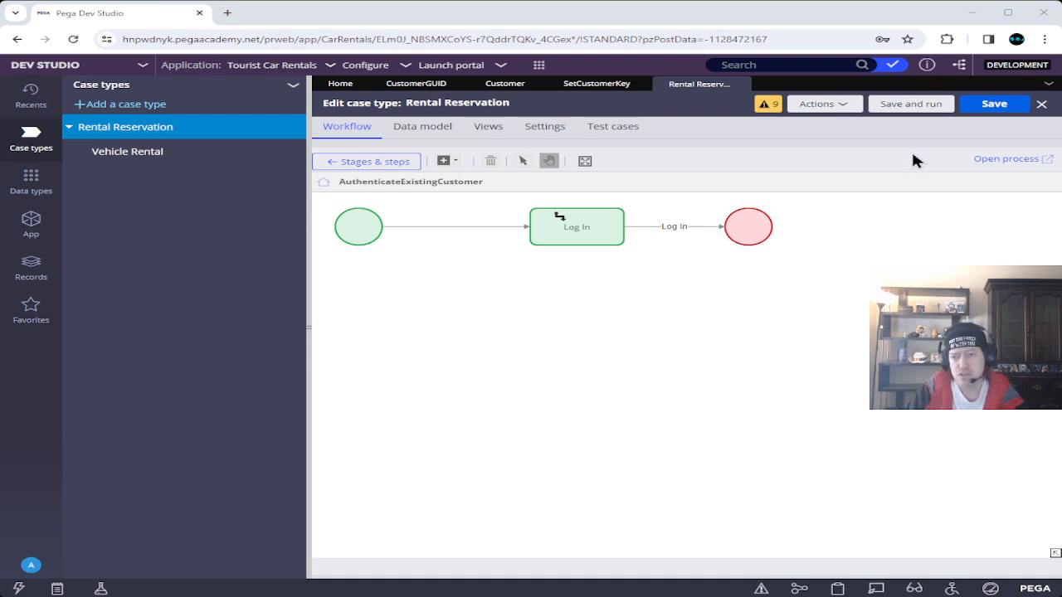
pyautogui.click(985, 163)
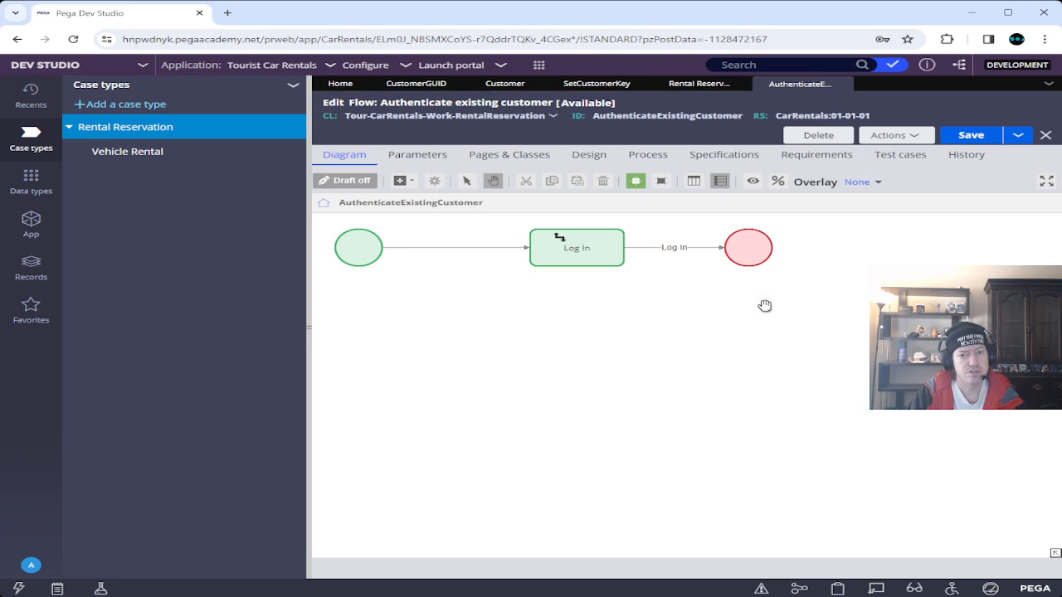
# Make the Log In connector apply the SetCustomerKey data transform and save the Authenticate existing customer flow.
pyautogui.click(702, 250)
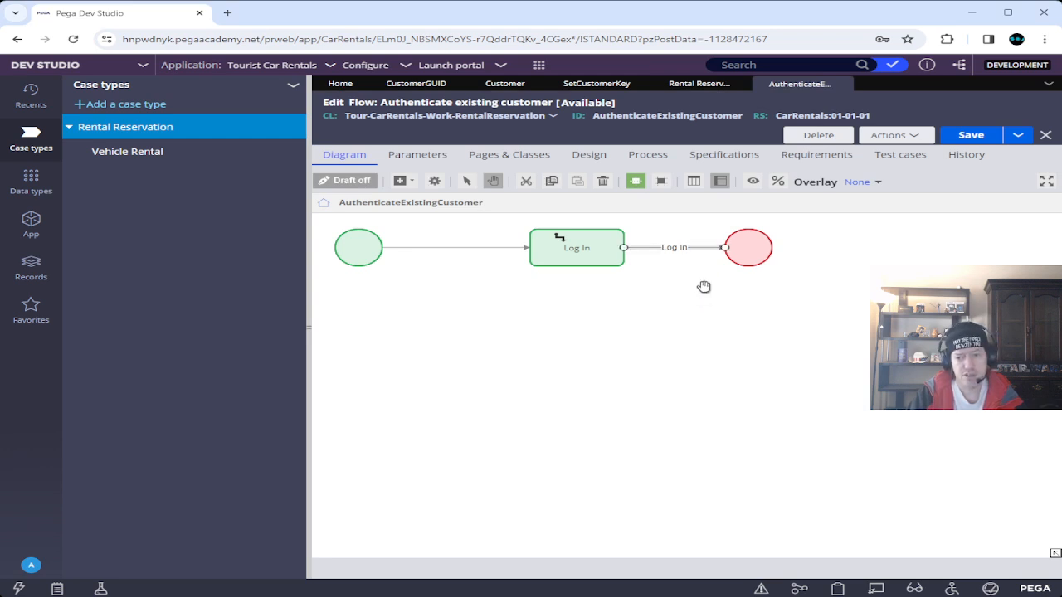
pyautogui.rightClick(701, 249)
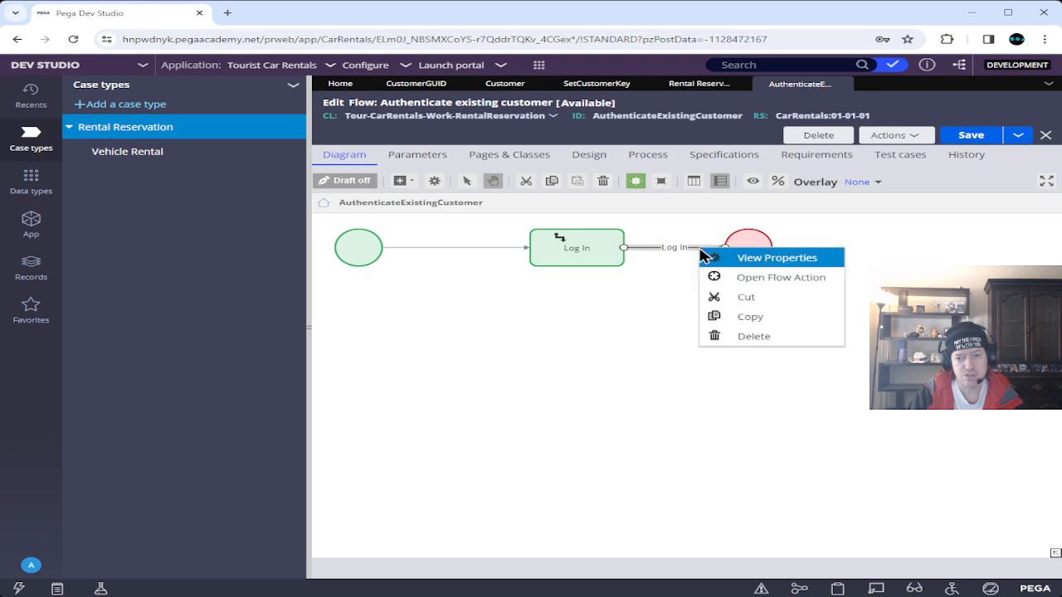
pyautogui.click(747, 259)
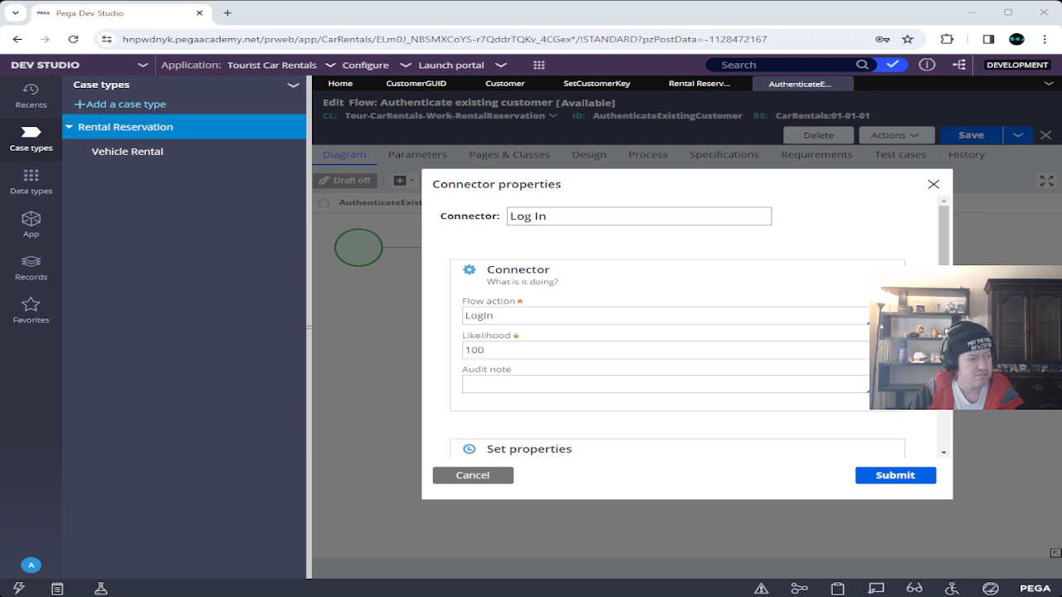
pyautogui.scroll(-3, 666, 311)
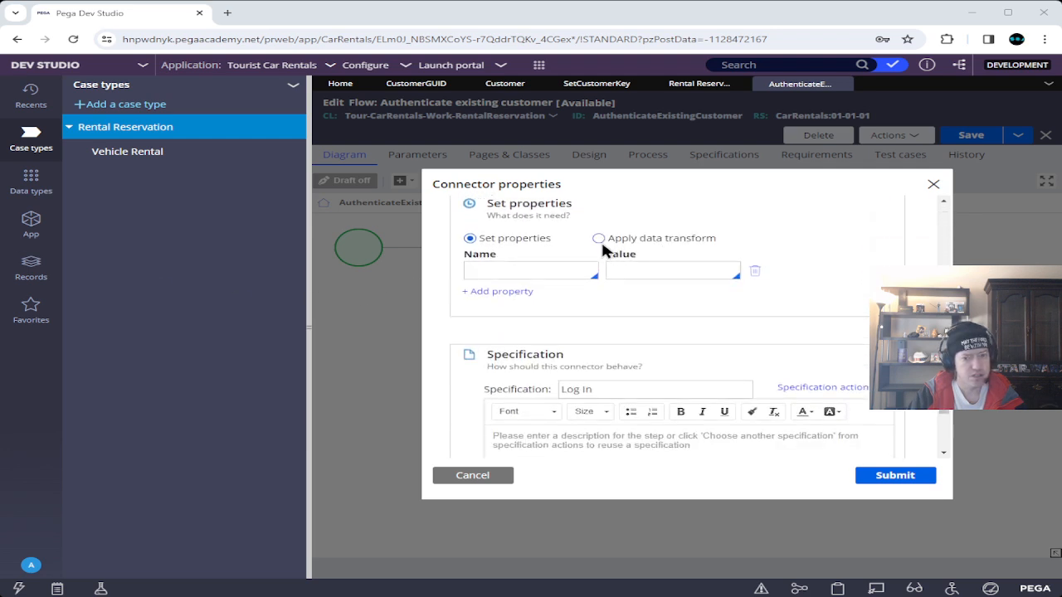
pyautogui.click(599, 239)
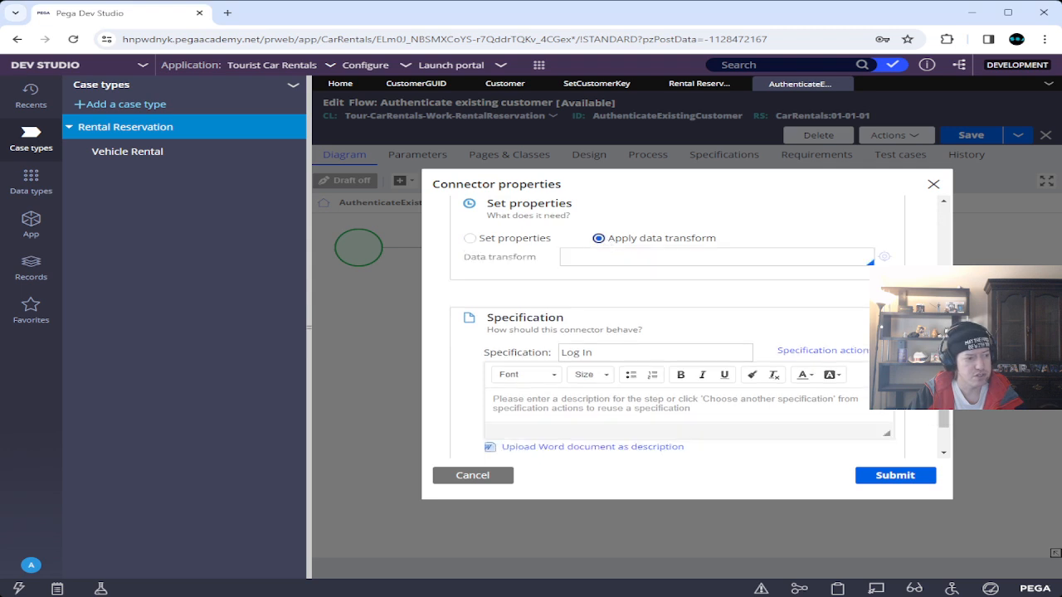
pyautogui.click(607, 258)
pyautogui.write('SetCustomer')
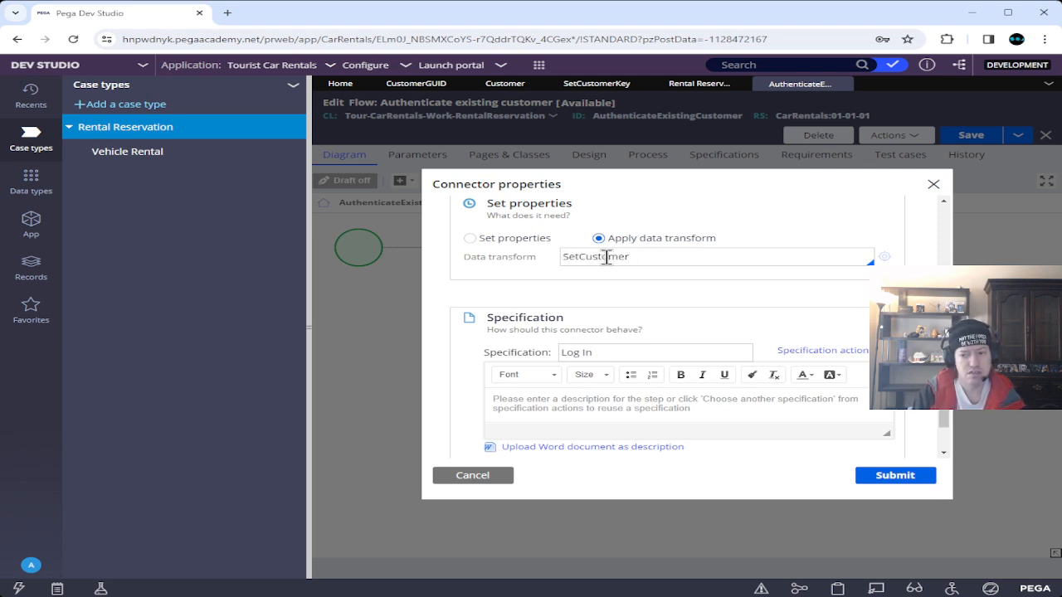
pyautogui.write('K')
pyautogui.write('ey')
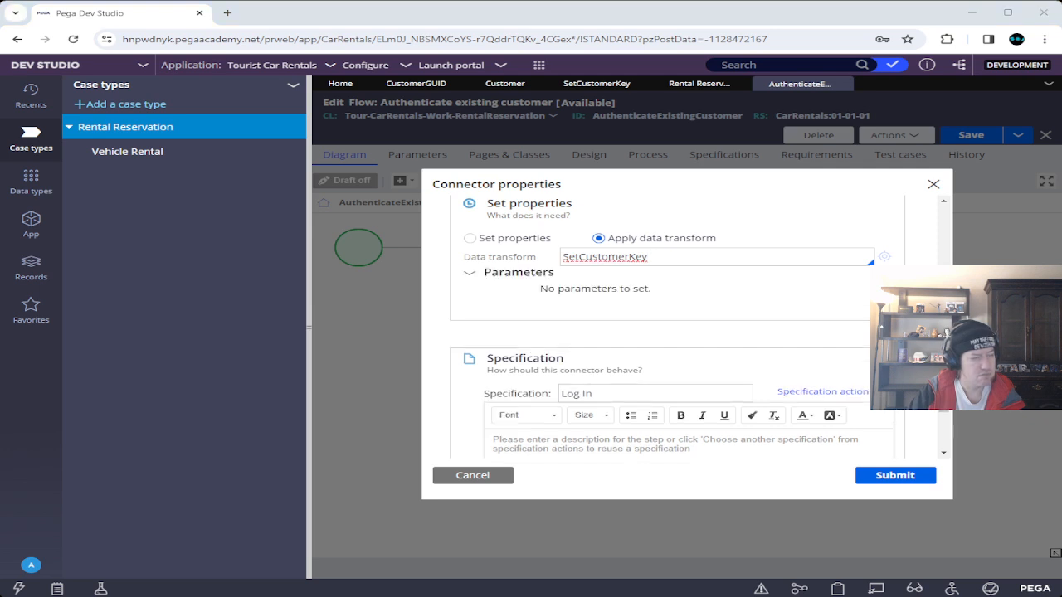
pyautogui.click(923, 477)
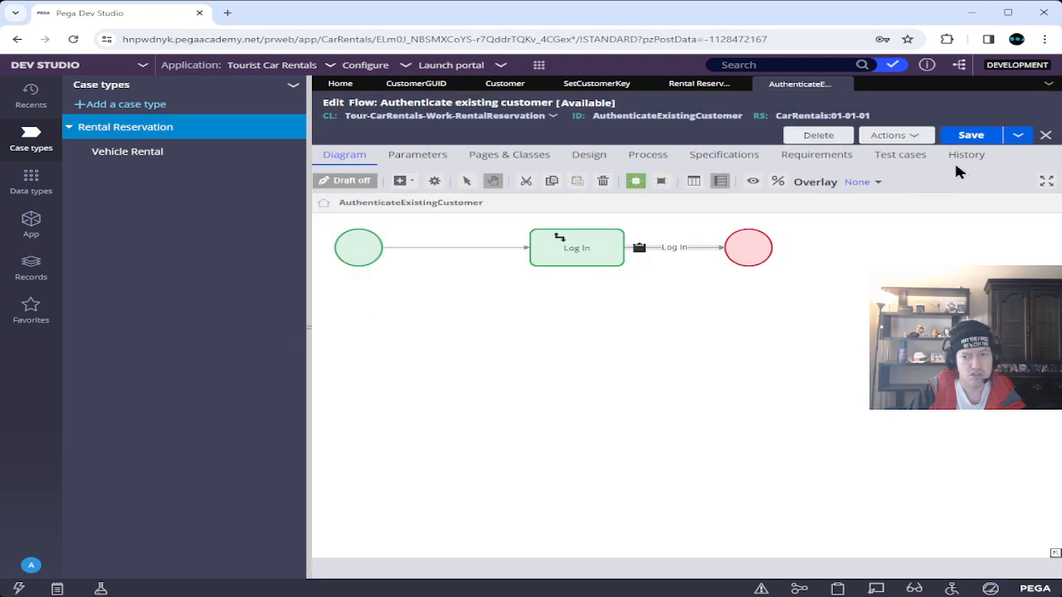
pyautogui.click(973, 135)
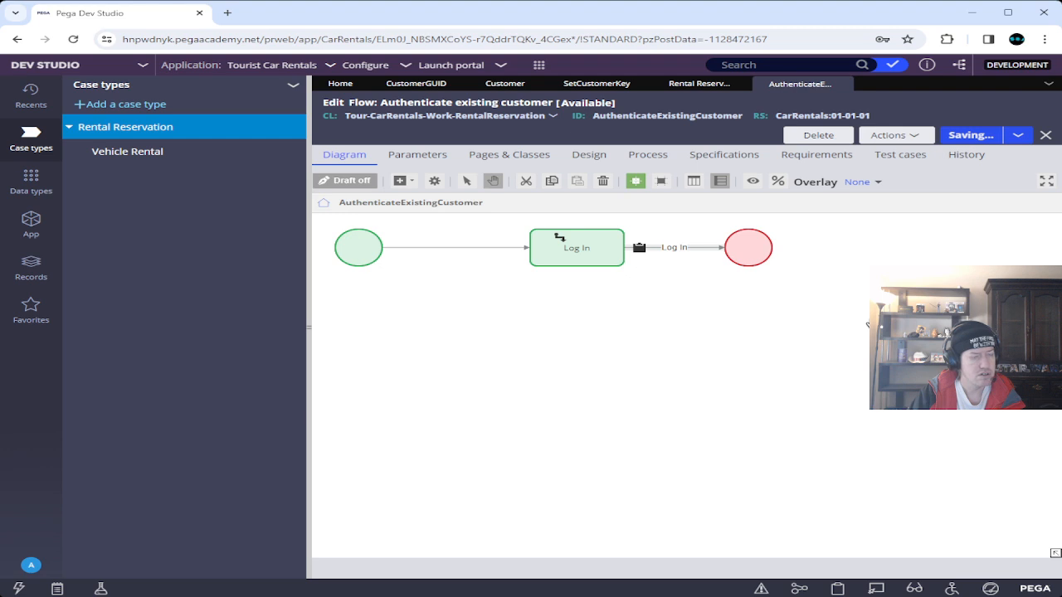
pyautogui.click(695, 87)
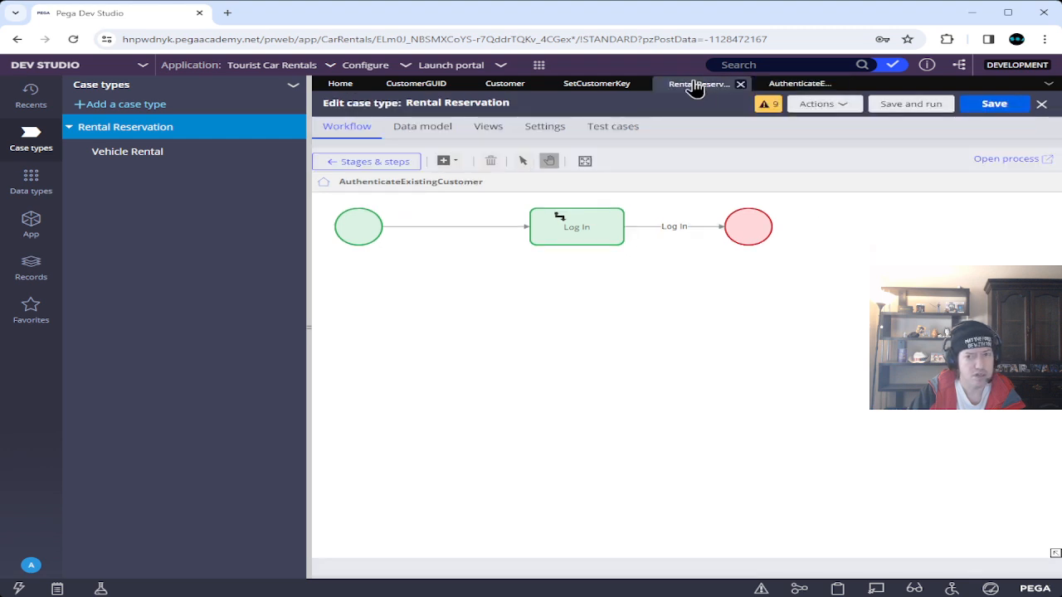
# From Rental Reservation's Stages & steps, save and run the case type, which reports a stale Process record.
pyautogui.click(372, 162)
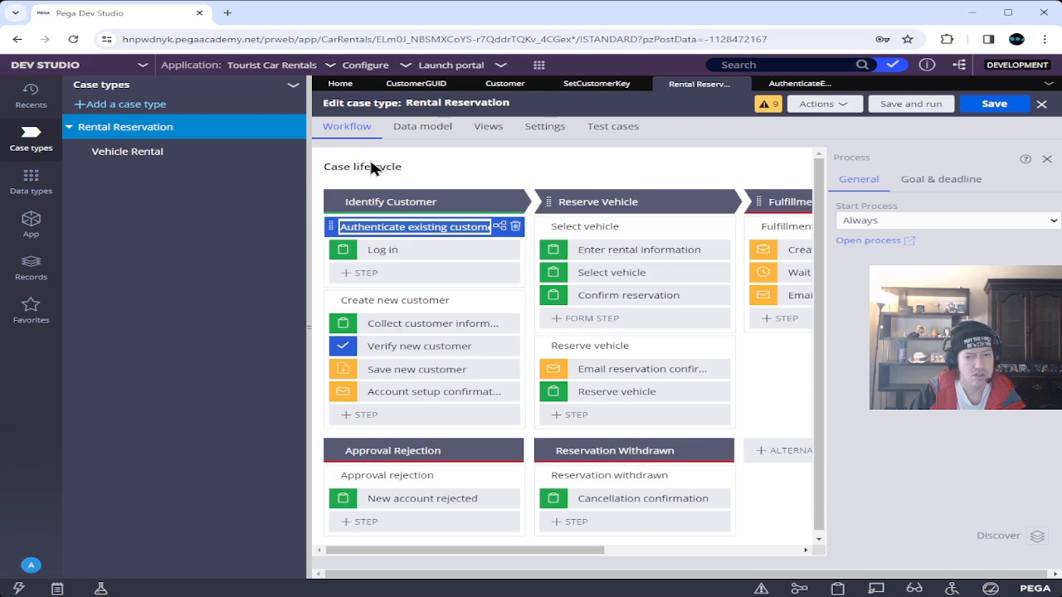
pyautogui.click(911, 104)
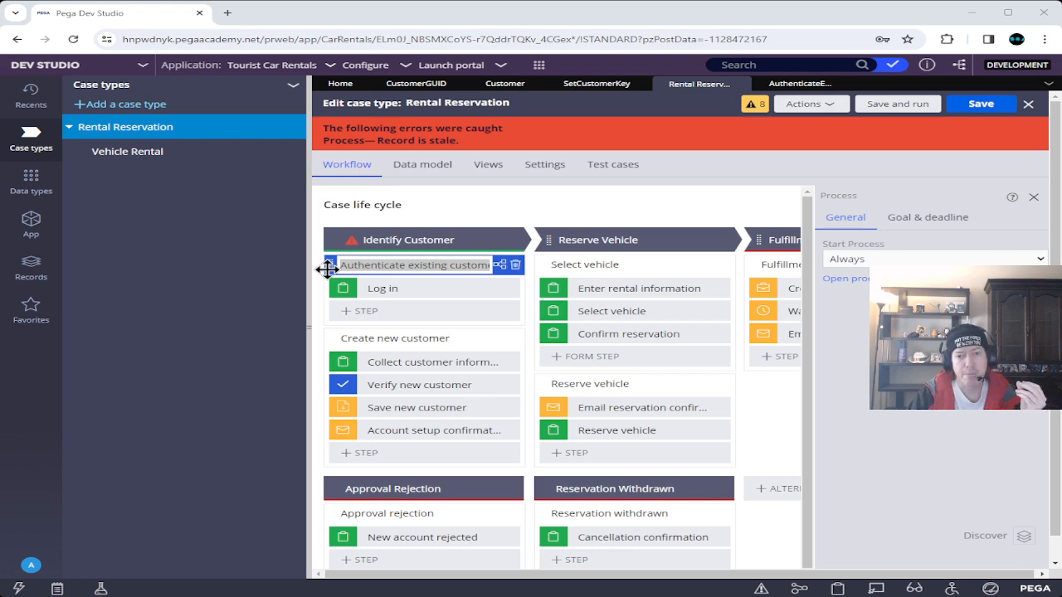
# Save and close the Authenticate existing customer flow and the SetCustomerKey data transform.
pyautogui.click(803, 90)
pyautogui.click(967, 135)
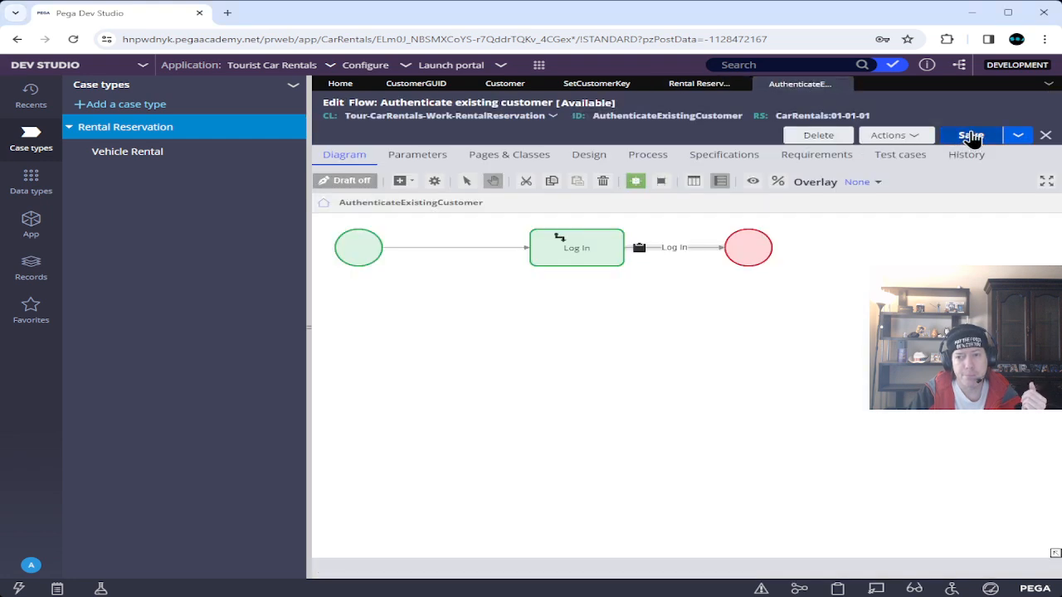
pyautogui.click(840, 85)
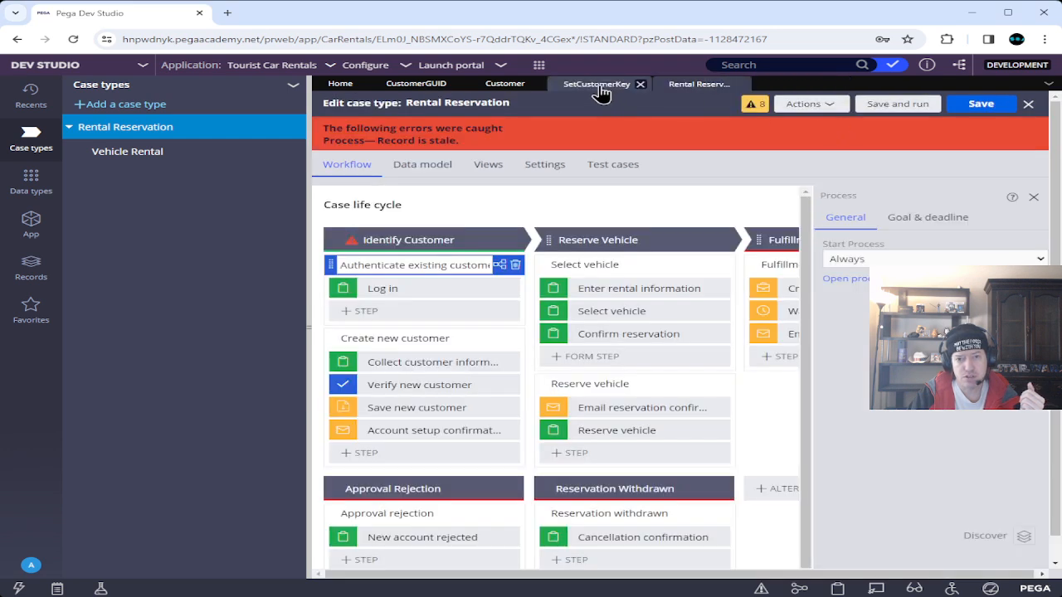
pyautogui.click(597, 85)
pyautogui.click(971, 134)
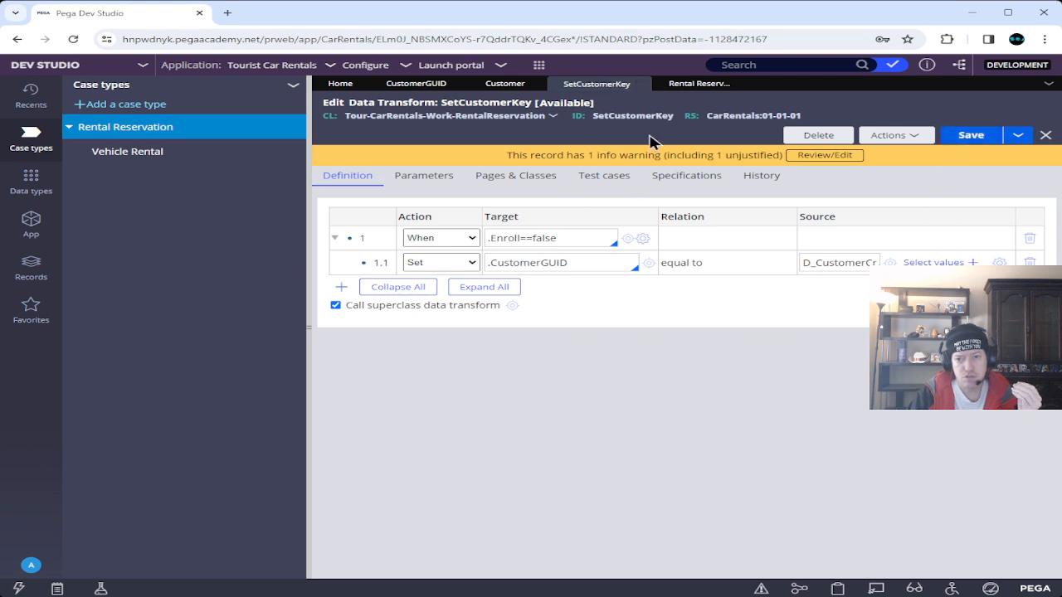
pyautogui.click(645, 83)
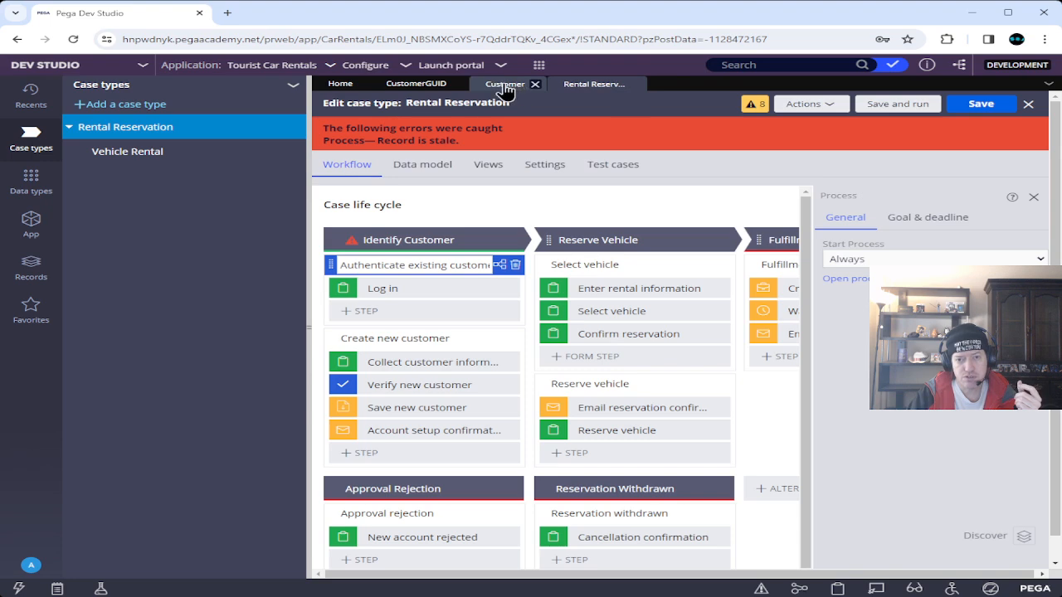
# Save and close the Customer and CustomerGUID property records.
pyautogui.click(505, 84)
pyautogui.click(973, 116)
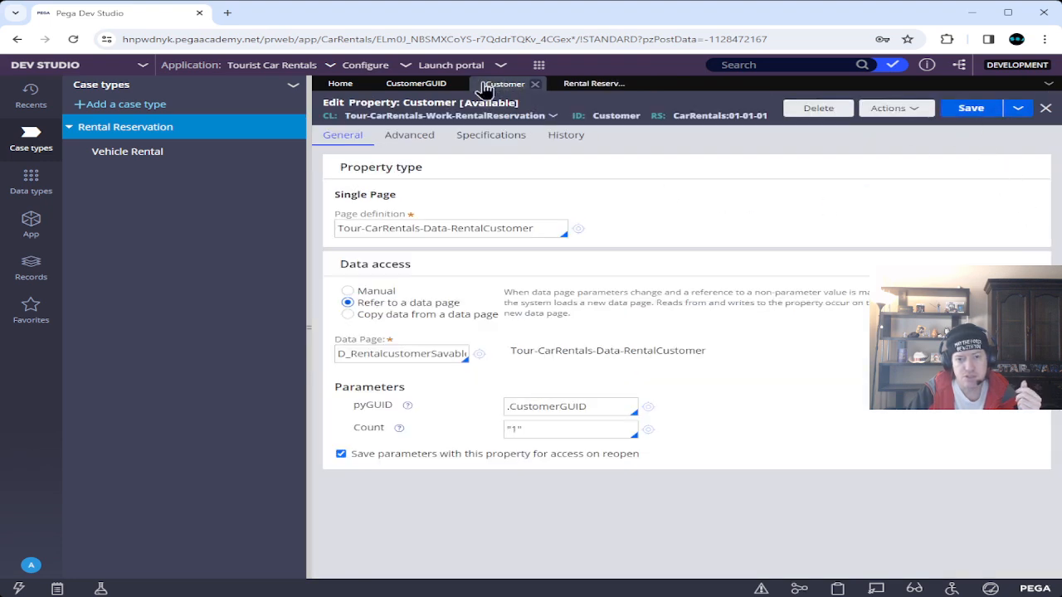
pyautogui.click(536, 84)
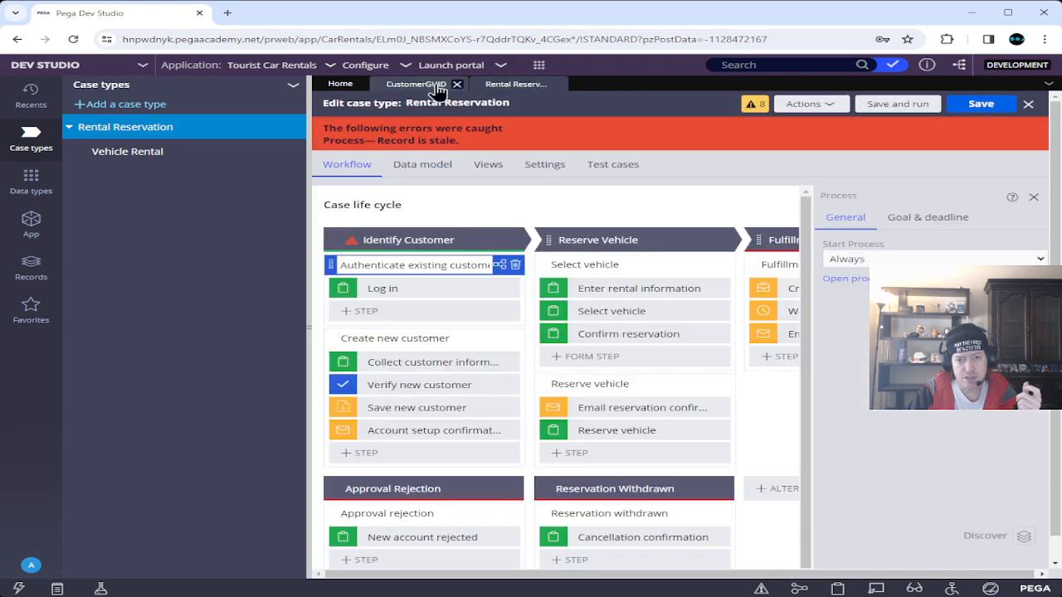
pyautogui.click(441, 87)
pyautogui.click(970, 134)
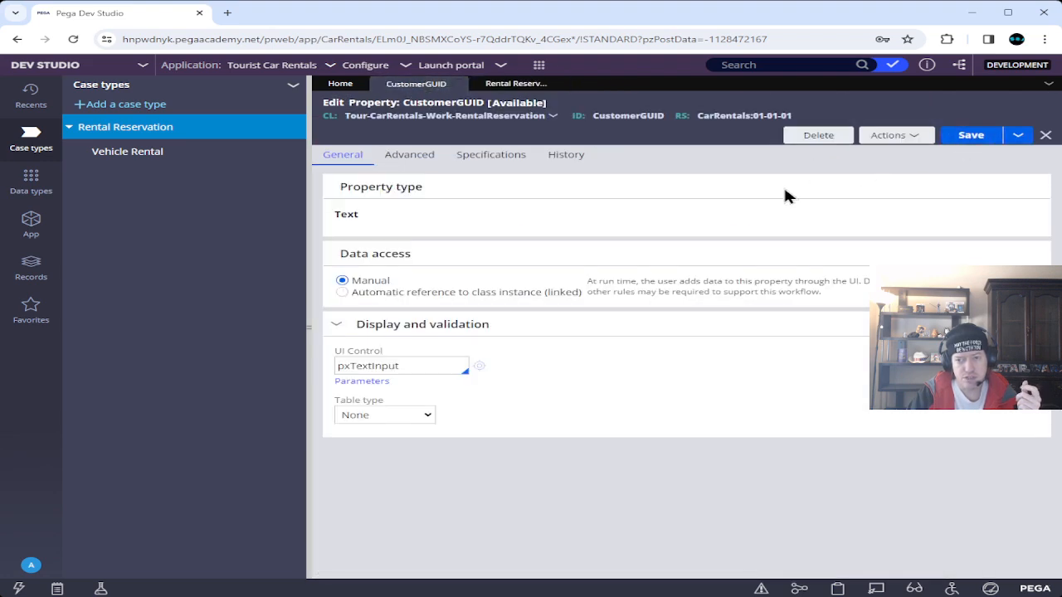
pyautogui.click(457, 83)
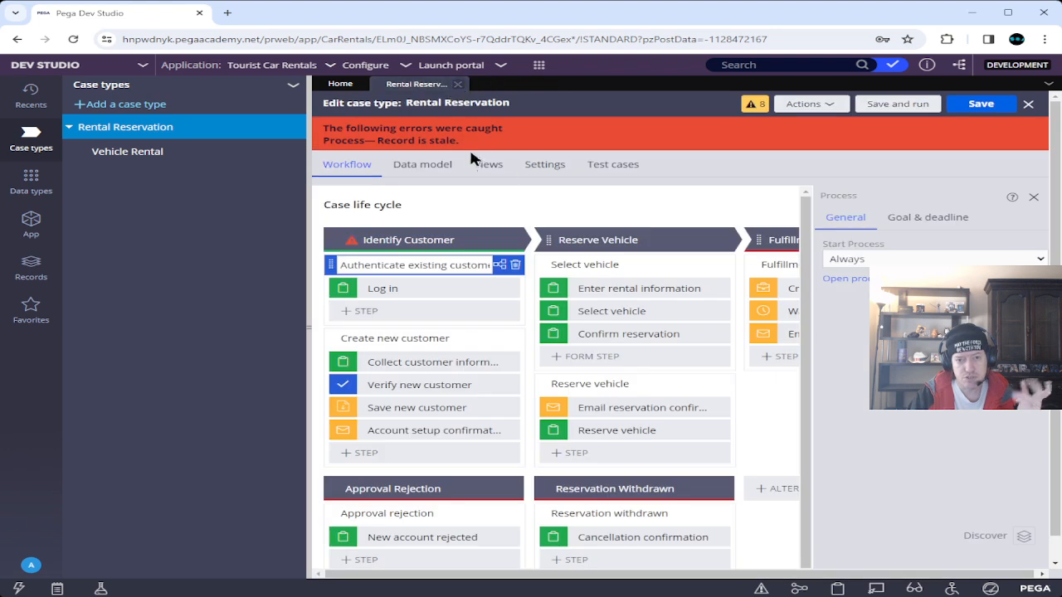
# Back on the Rental Reservation case type, use its toolbar and open its actions list.
pyautogui.click(909, 108)
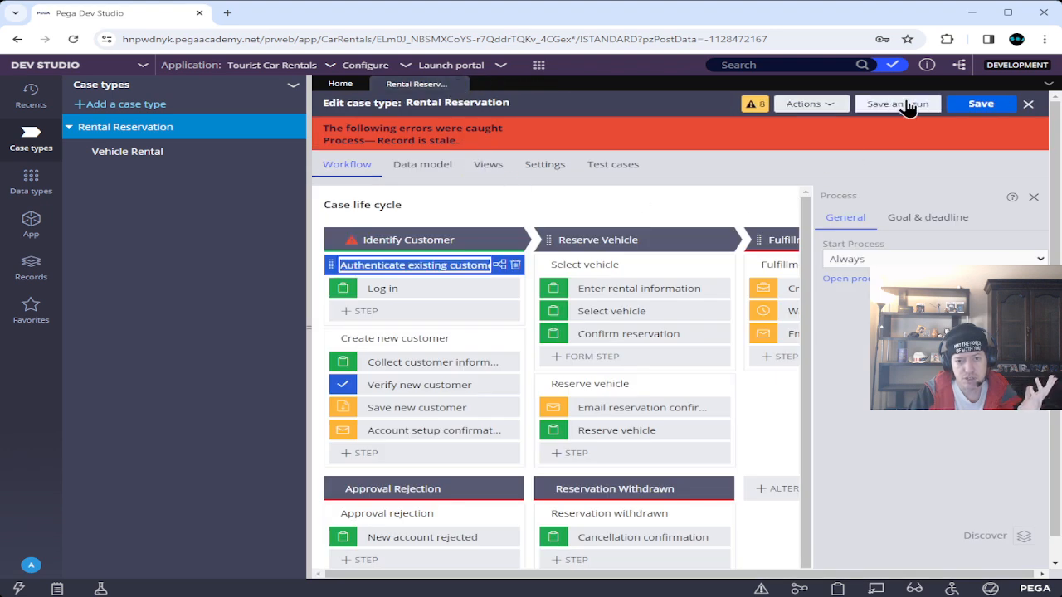
pyautogui.click(455, 242)
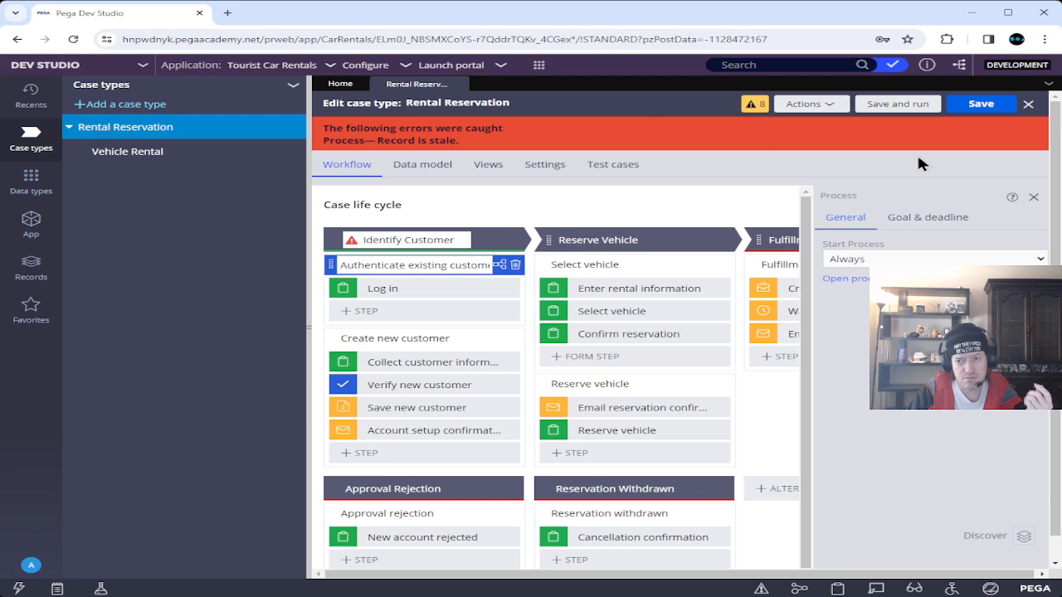
pyautogui.click(830, 106)
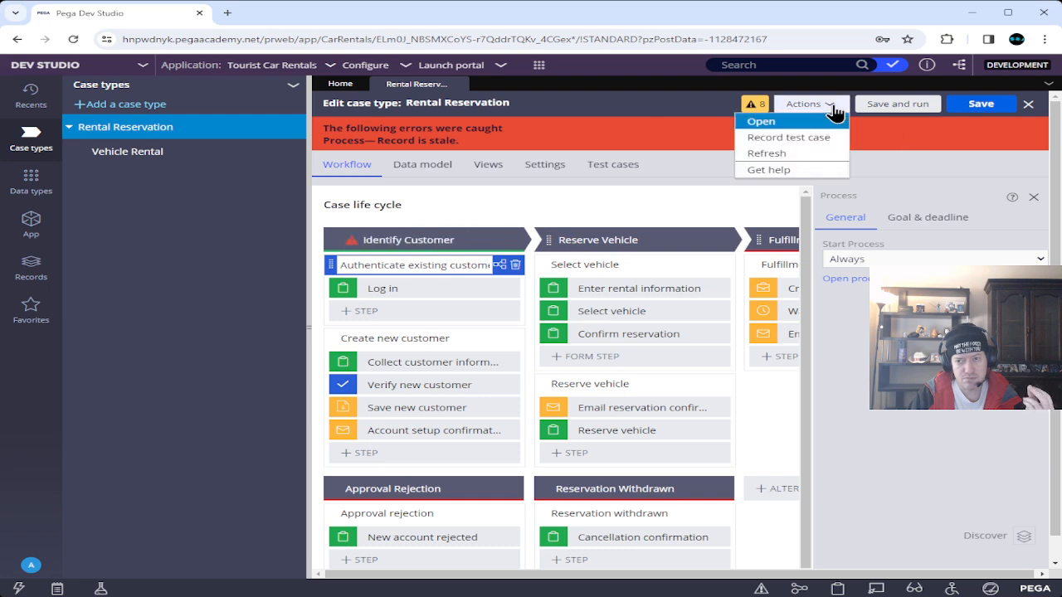
# Dismiss the actions list and save and run Rental Reservation, opening a new case at Log In.
pyautogui.click(787, 154)
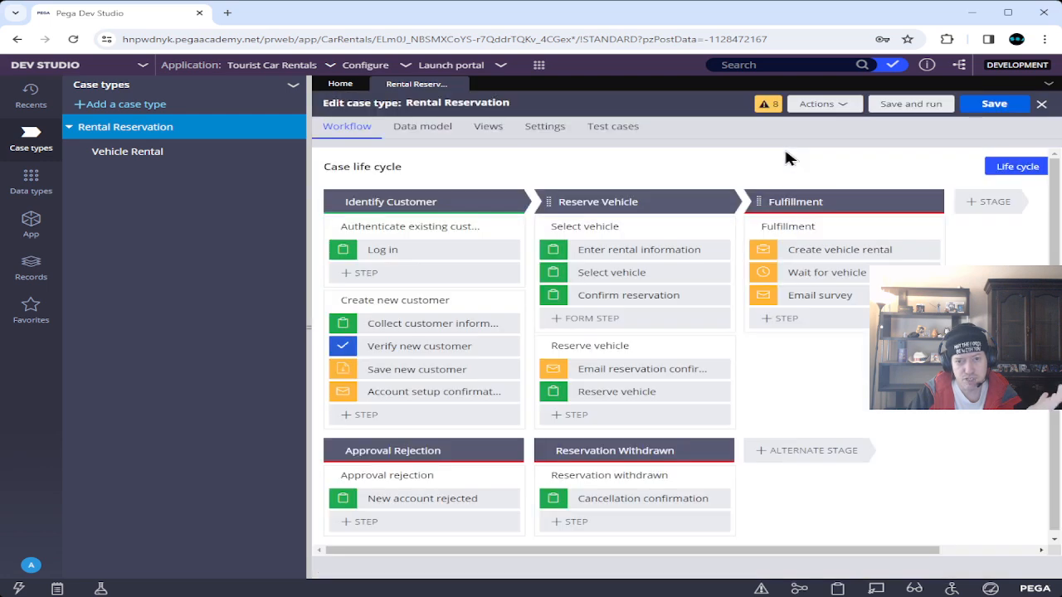
pyautogui.click(910, 105)
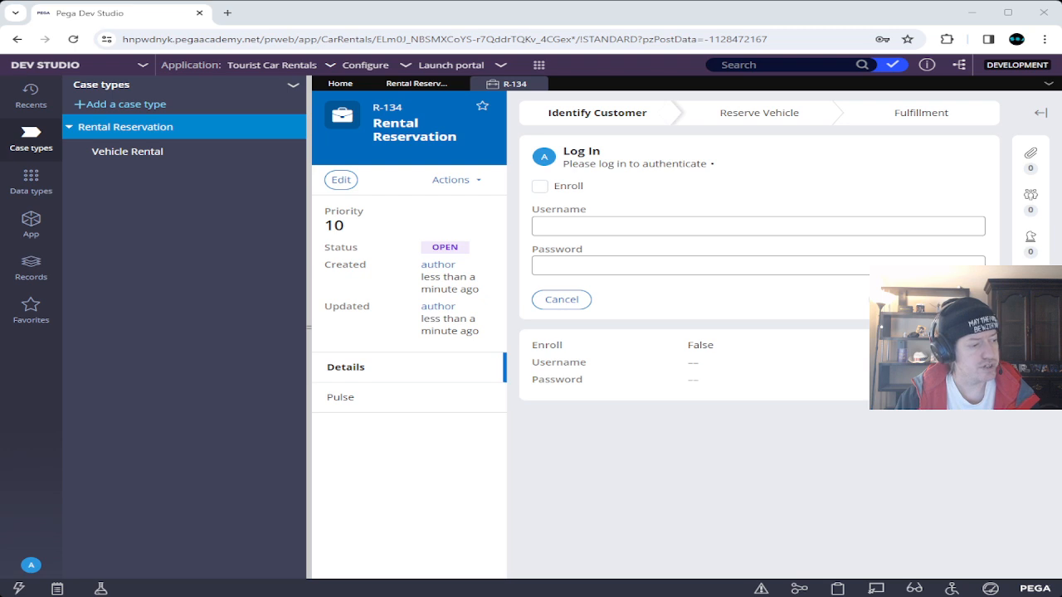
# Log in on the test case with a username and password, dismissing Chrome's password warning.
pyautogui.click(627, 226)
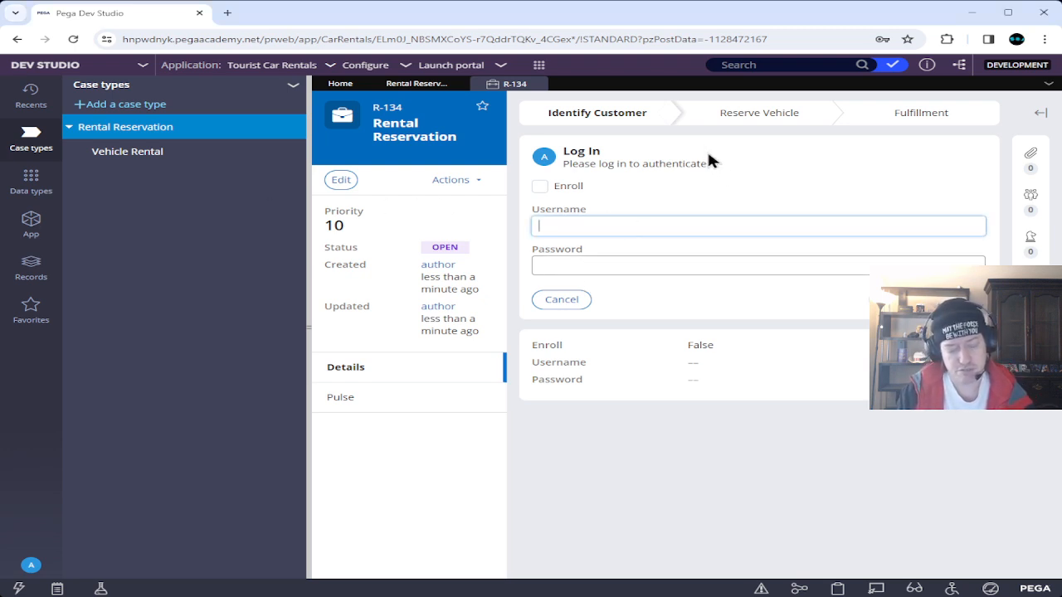
pyautogui.write('blah')
pyautogui.press('Tab')
pyautogui.write('blah')
pyautogui.write('••••')
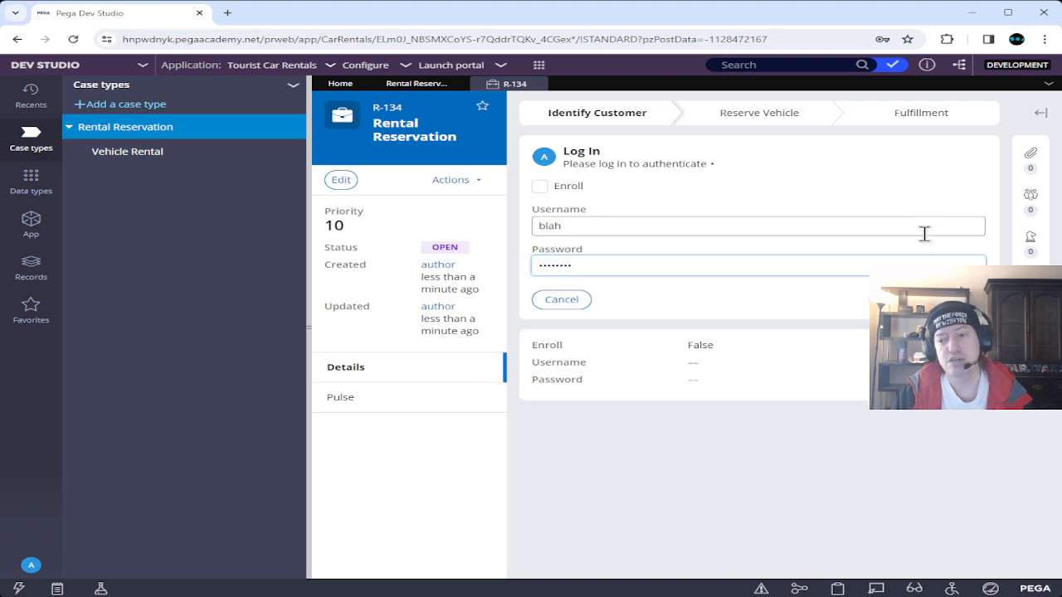
pyautogui.click(954, 299)
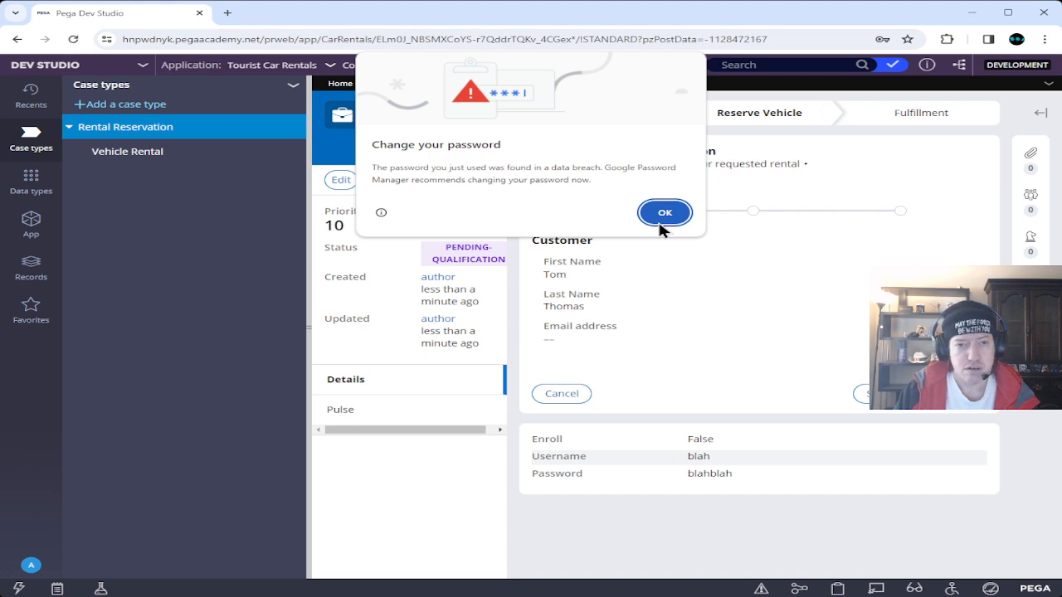
pyautogui.click(664, 214)
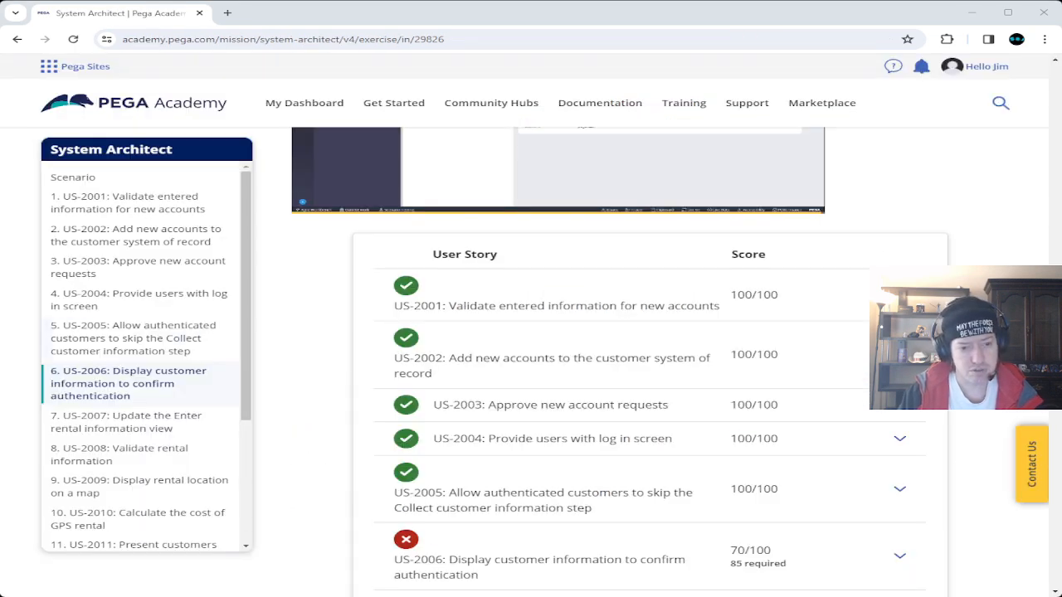
# Review US-2006's failed checks expecting a when rule named Notenrolled, then reload the exercise page.
pyautogui.scroll(-2, 649, 357)
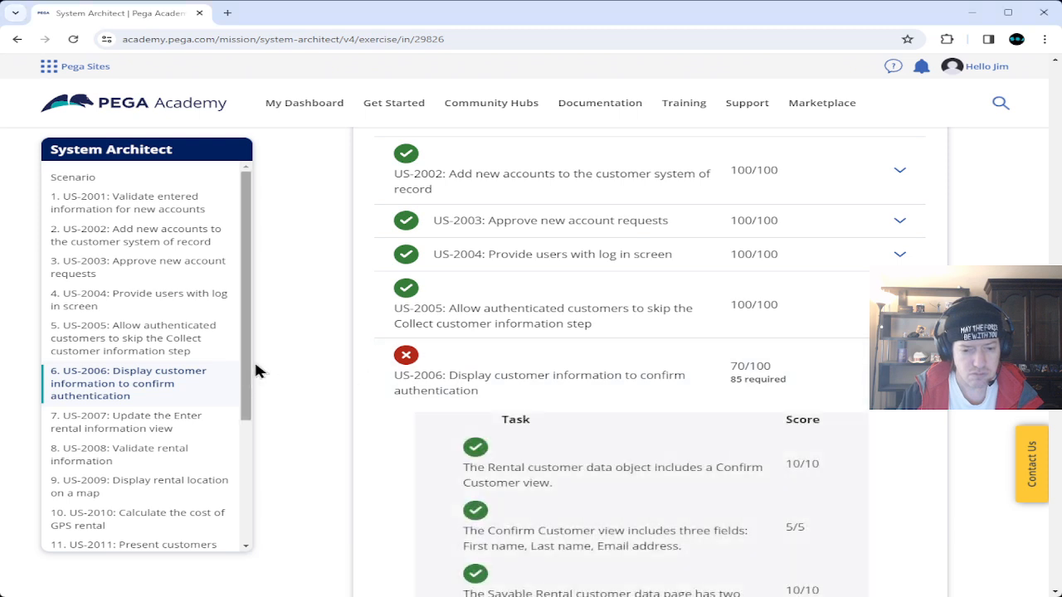
pyautogui.scroll(-4, 324, 326)
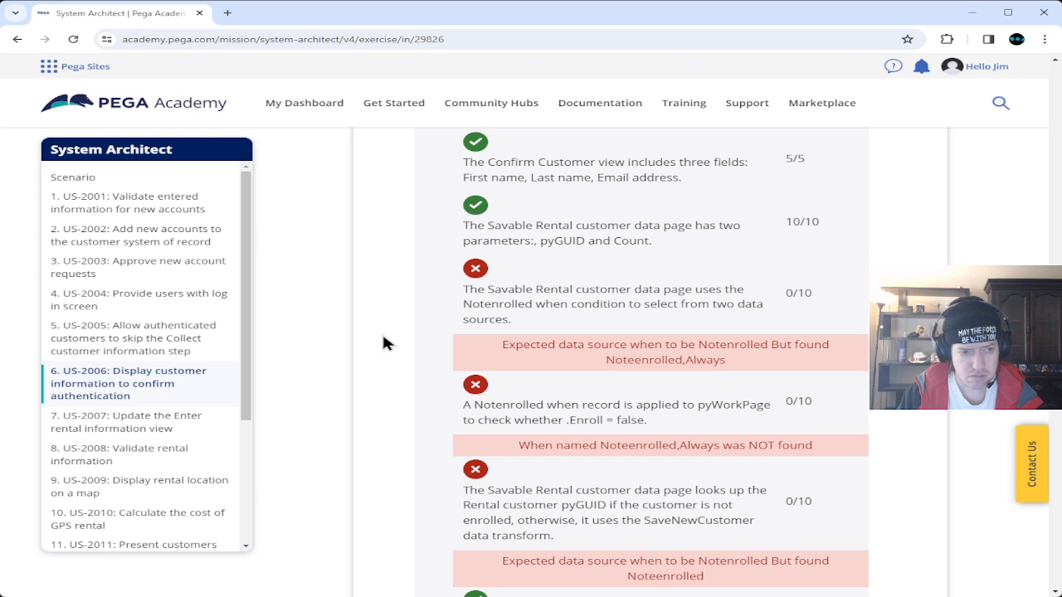
pyautogui.scroll(-2, 383, 337)
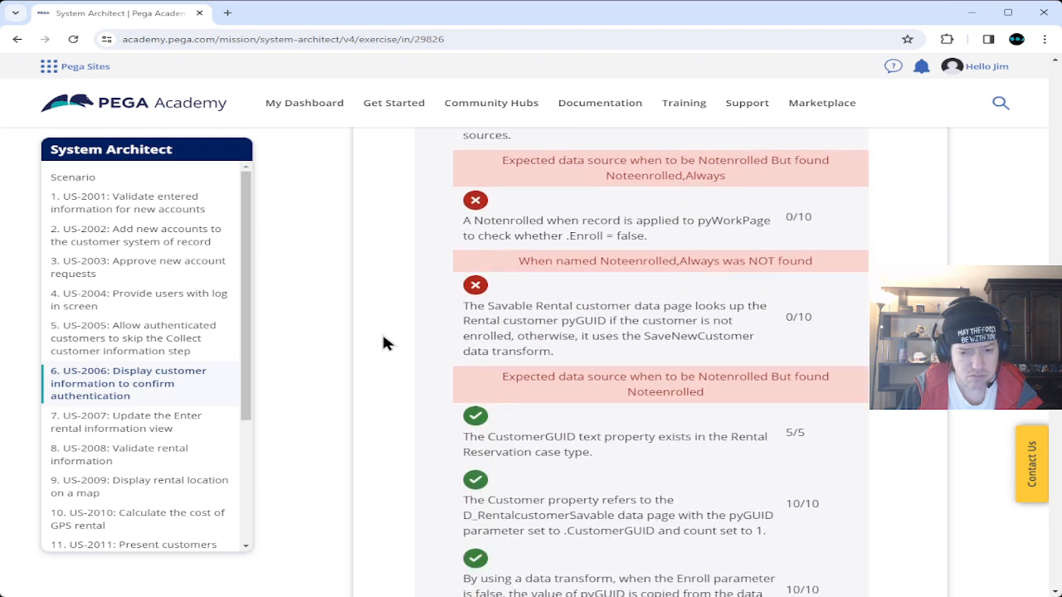
pyautogui.scroll(-1, 383, 342)
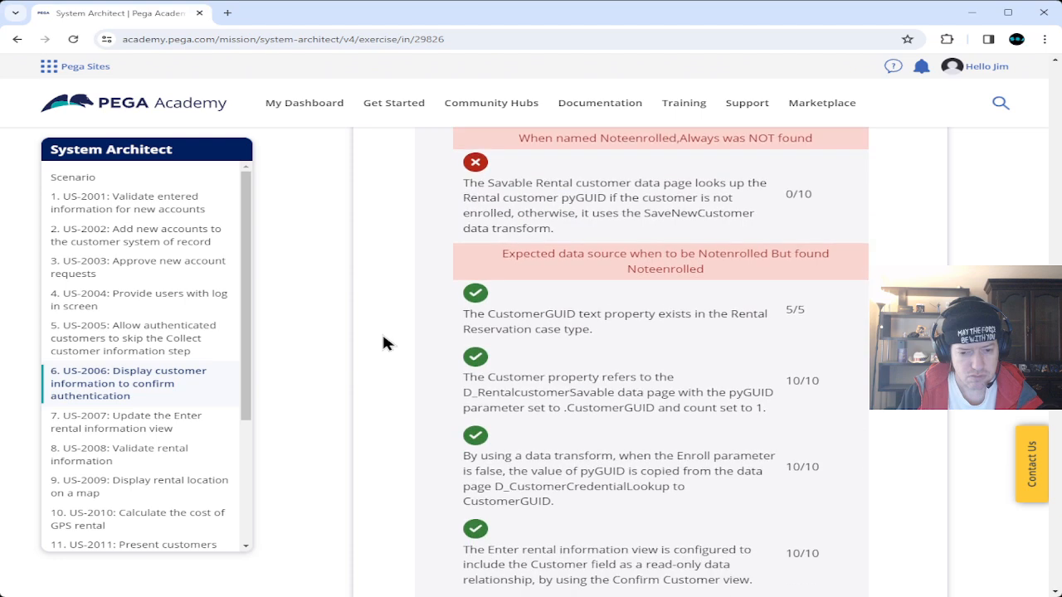
pyautogui.scroll(-3, 384, 342)
pyautogui.scroll(5, 383, 343)
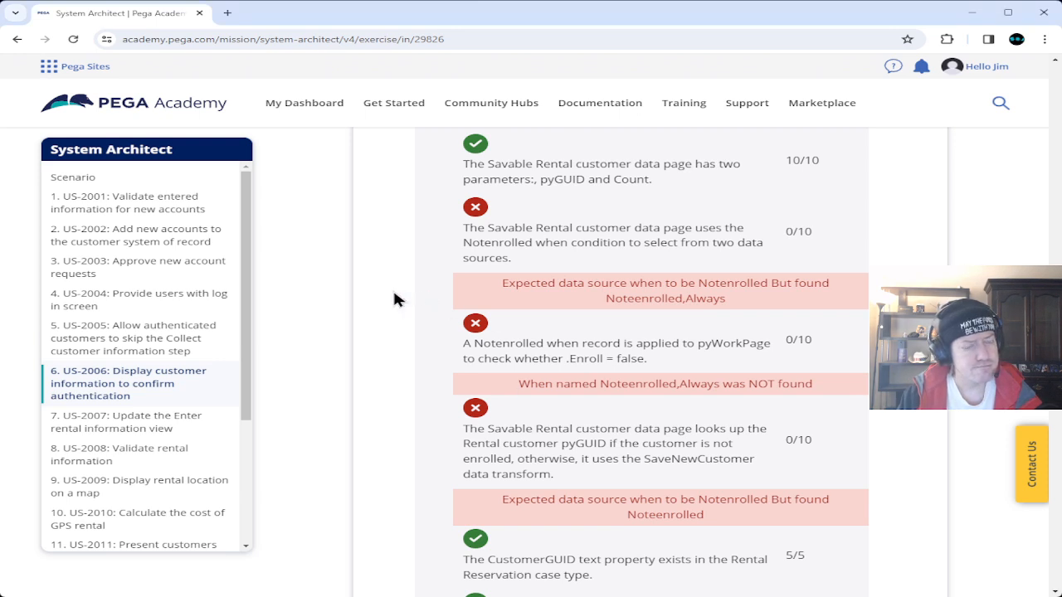
pyautogui.click(71, 38)
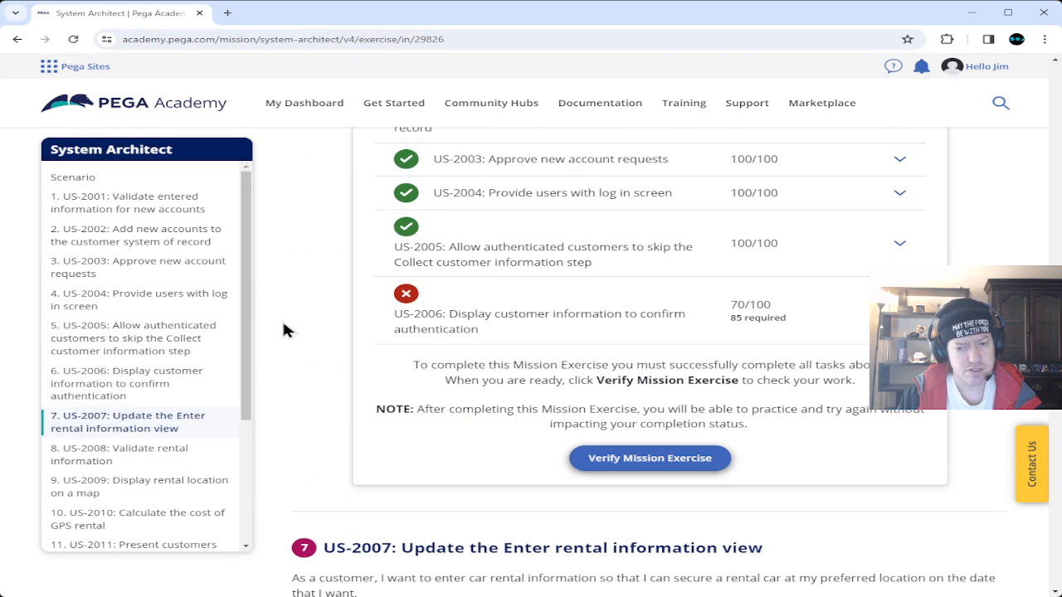
# Re-verify the mission exercise and scroll through US-2006's expanded task scores, still 70/100.
pyautogui.click(614, 460)
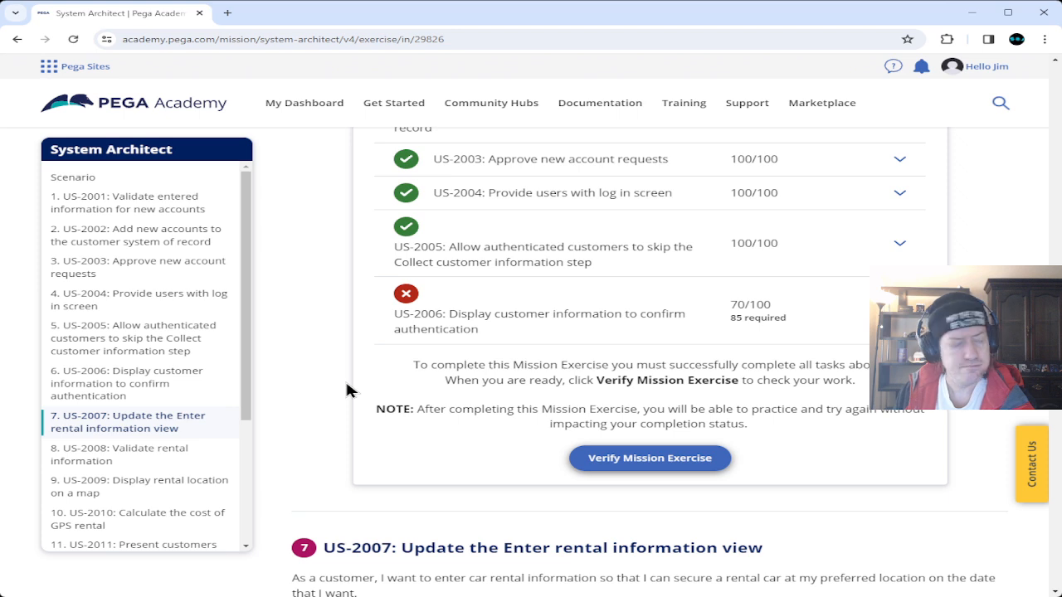
pyautogui.click(901, 311)
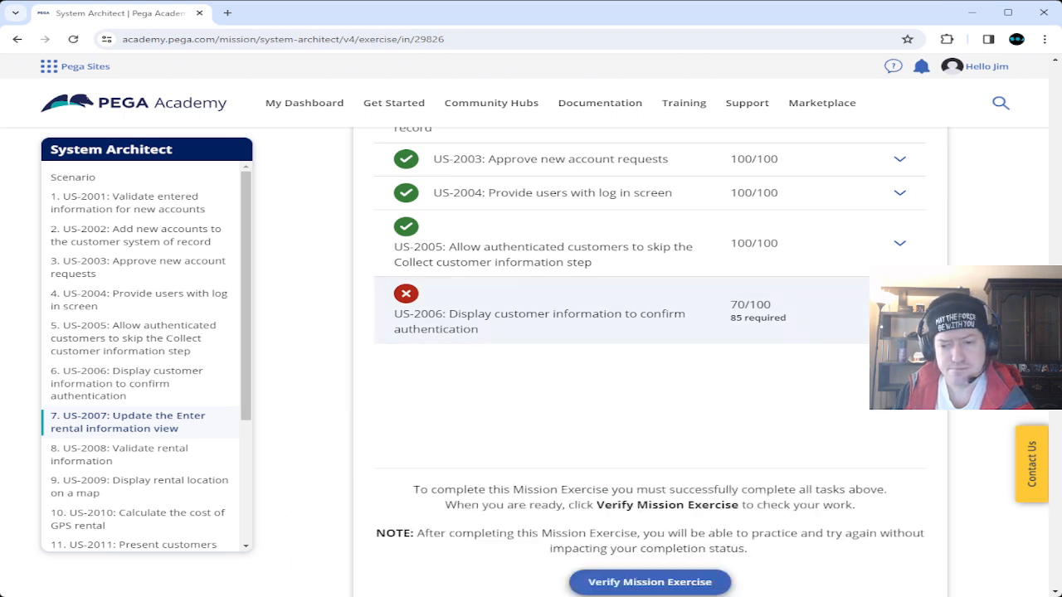
pyautogui.scroll(-1, 474, 387)
pyautogui.scroll(-1, 474, 388)
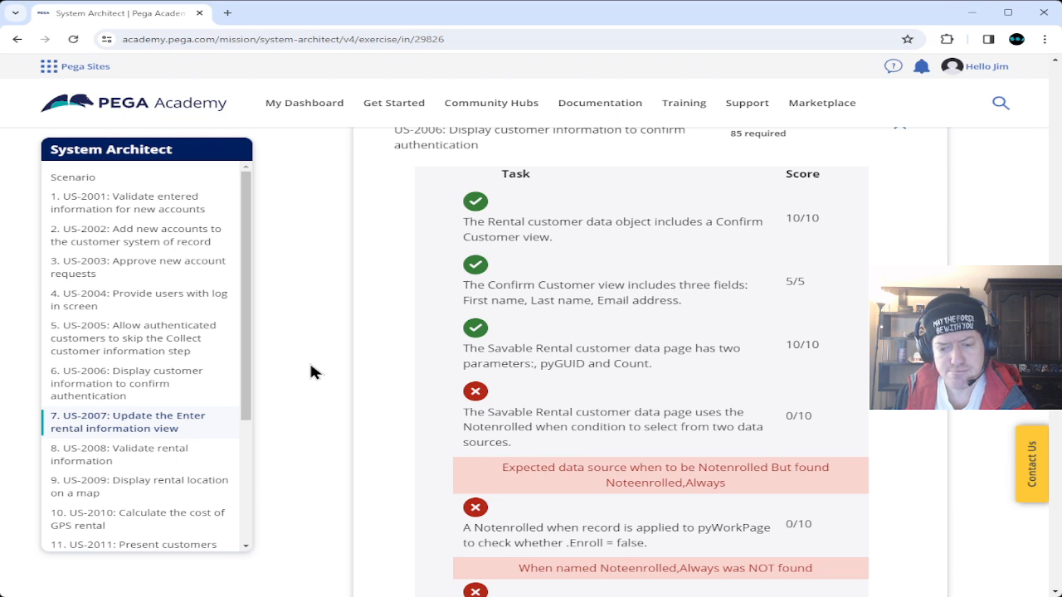
pyautogui.scroll(-2, 660, 481)
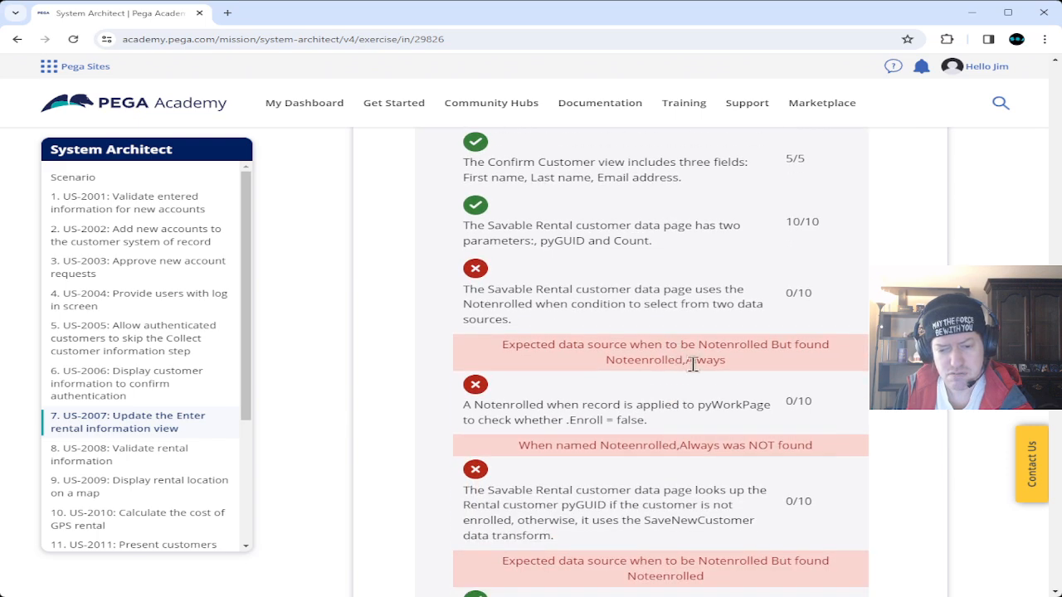
pyautogui.scroll(-5, 692, 365)
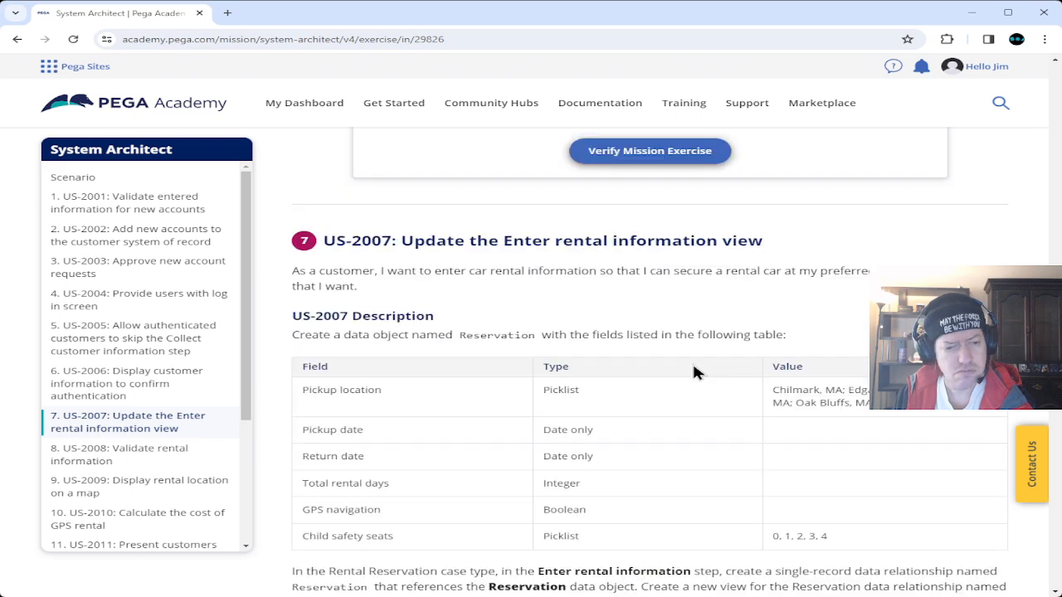
pyautogui.scroll(3, 693, 369)
pyautogui.scroll(1, 693, 365)
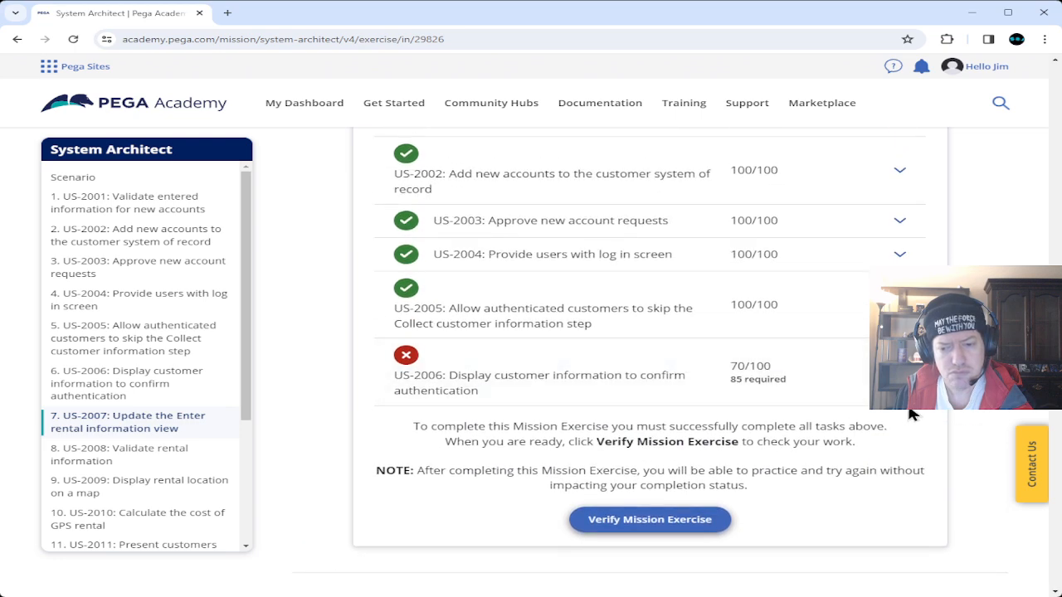
# Re-expand US-2006: three Notenrolled checks score 0/10 while the CustomerGUID check passes 5/5.
pyautogui.click(899, 364)
pyautogui.scroll(-4, 555, 426)
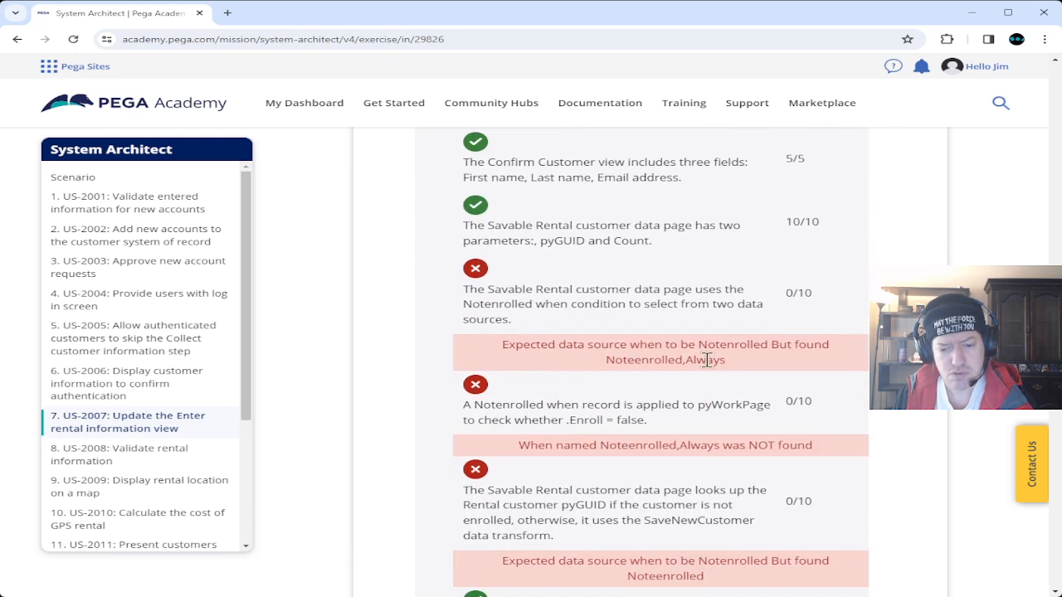
pyautogui.scroll(-1, 706, 359)
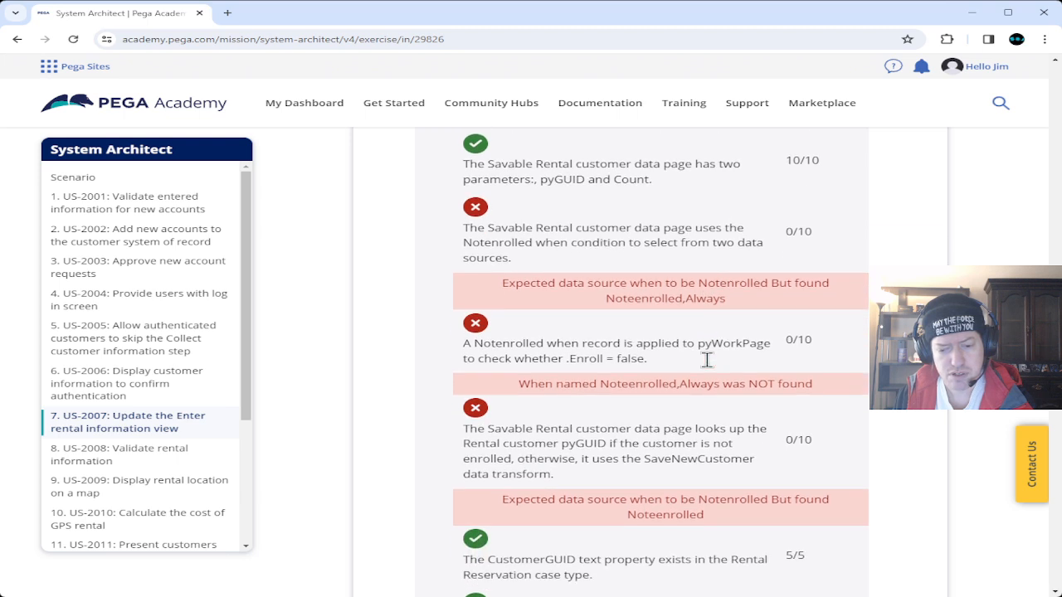
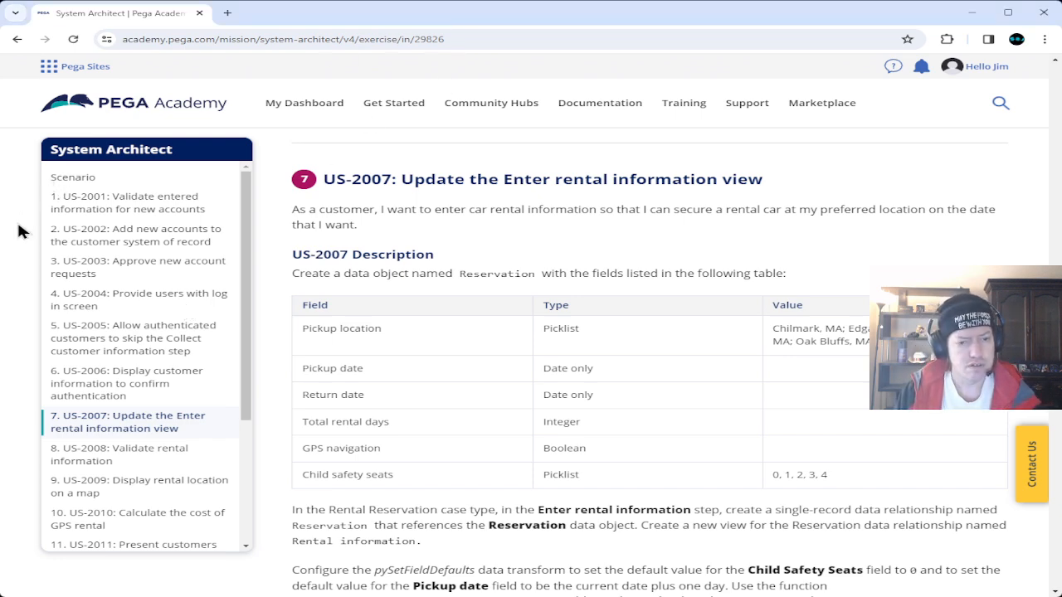
# Start the Exercise Solution video and seek to 1:03, then back to 0:58 and 0:54.
pyautogui.scroll(2, 340, 348)
pyautogui.scroll(10, 340, 348)
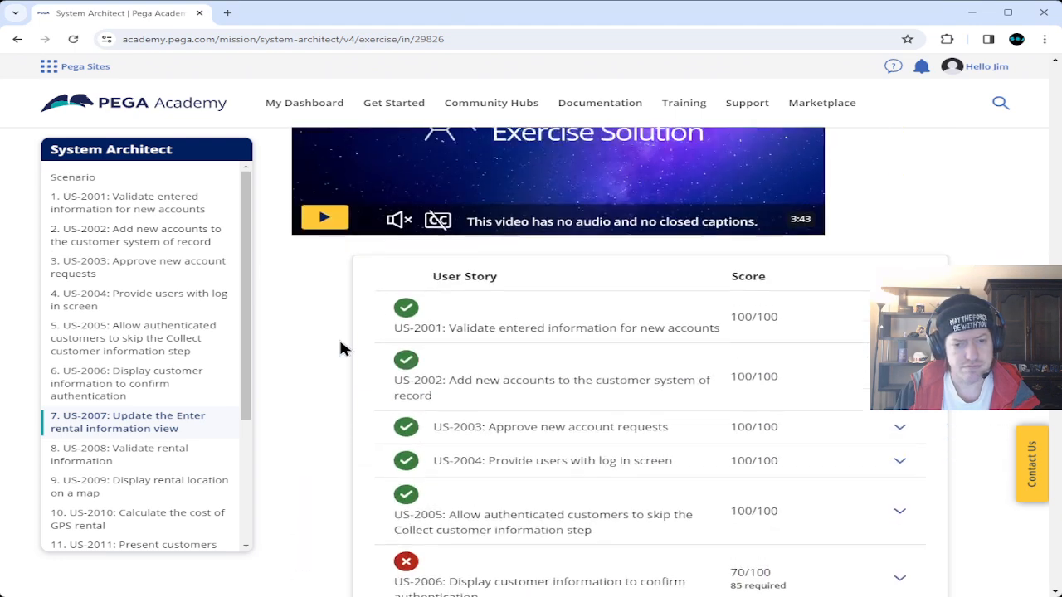
pyautogui.click(340, 383)
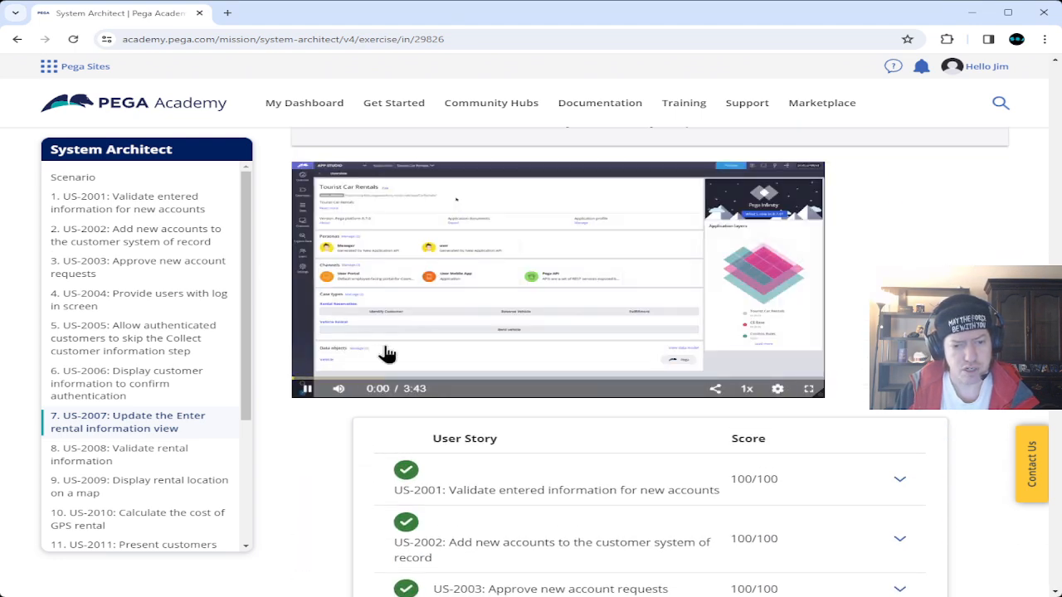
pyautogui.click(443, 378)
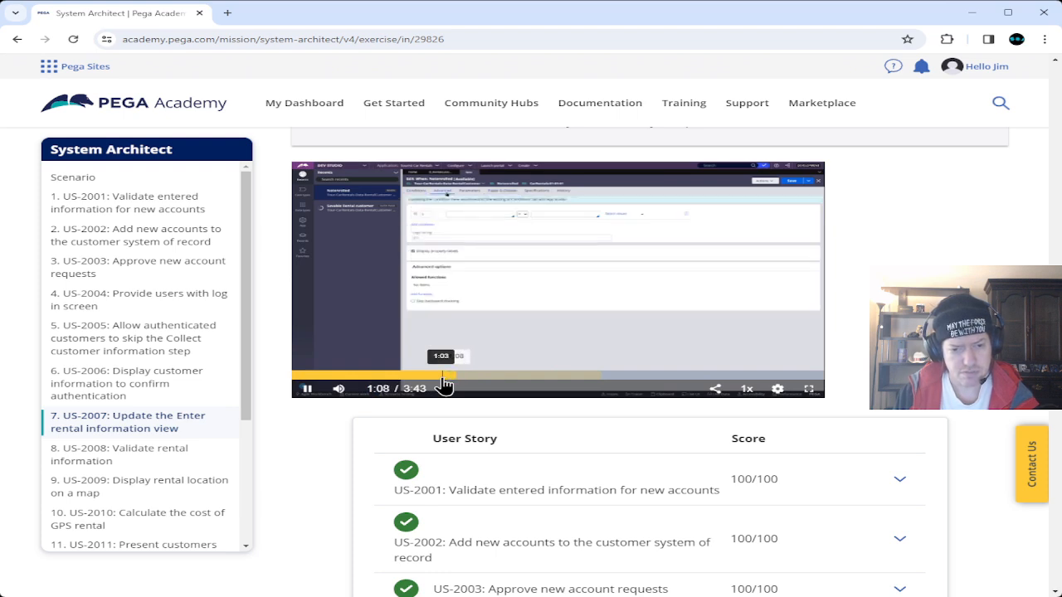
pyautogui.click(432, 378)
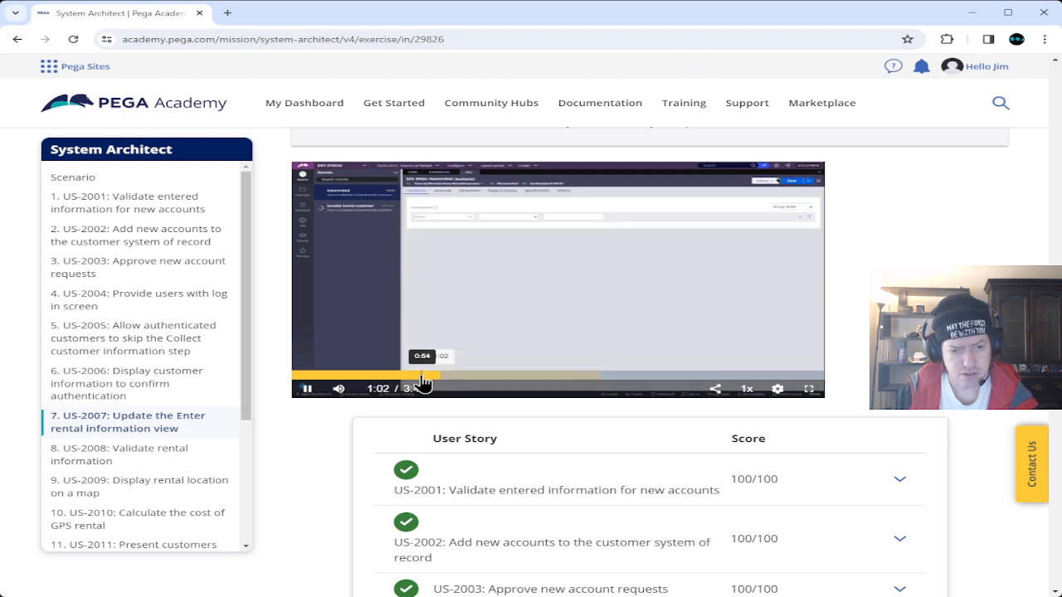
pyautogui.click(421, 376)
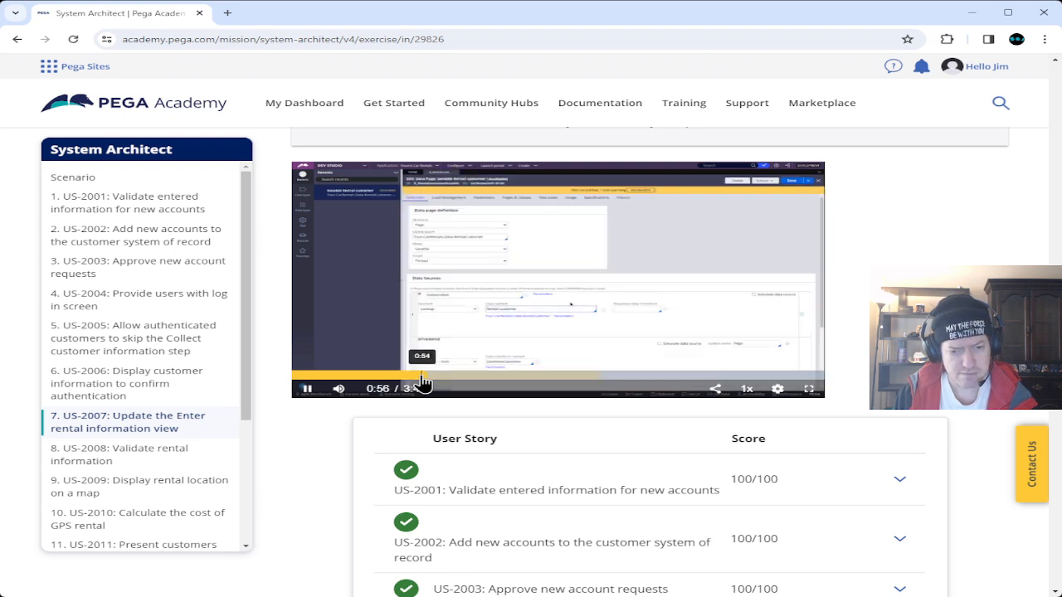
# Pause and rewind the video through 0:50 and 0:31 to 0:20, then resume playback.
pyautogui.click(307, 389)
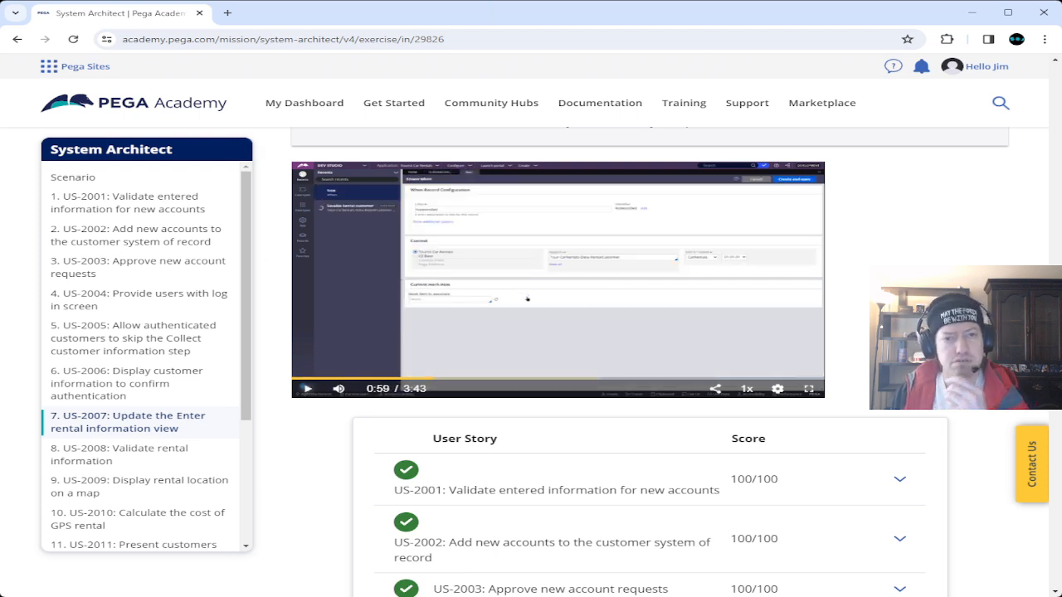
pyautogui.click(413, 380)
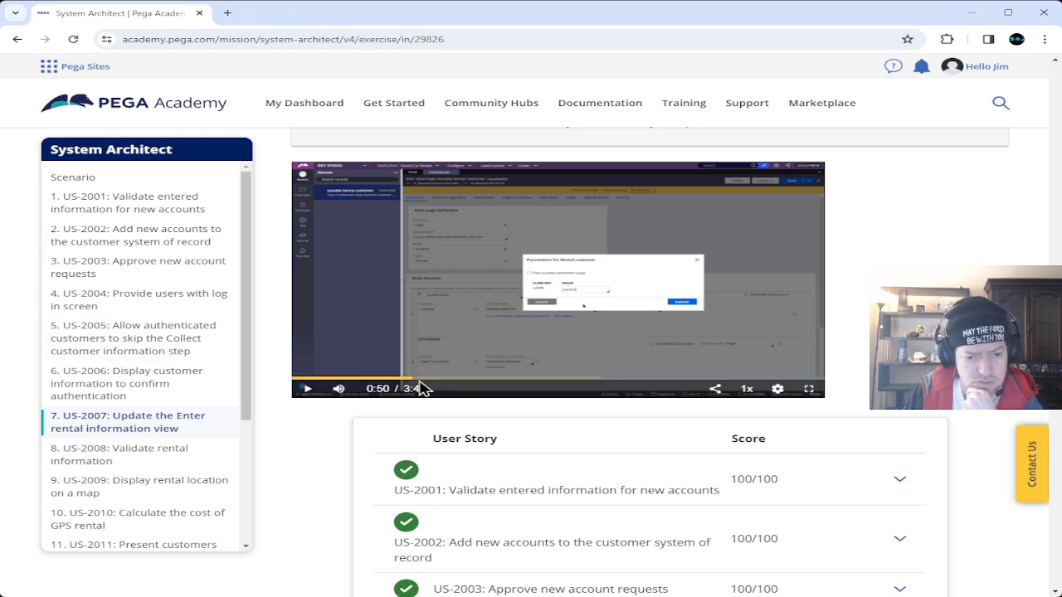
pyautogui.click(368, 376)
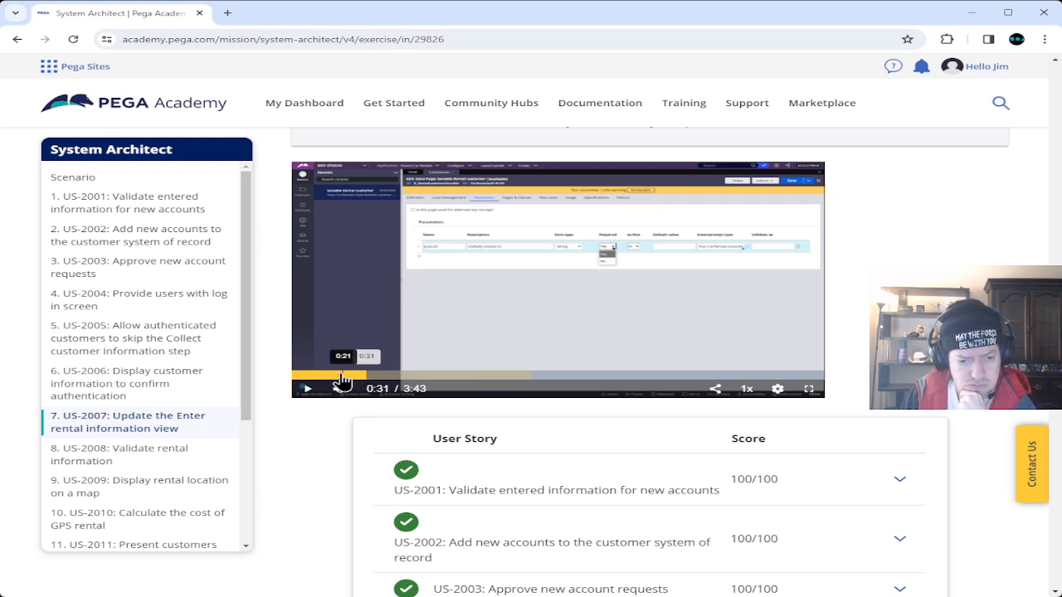
pyautogui.click(342, 376)
pyautogui.click(308, 390)
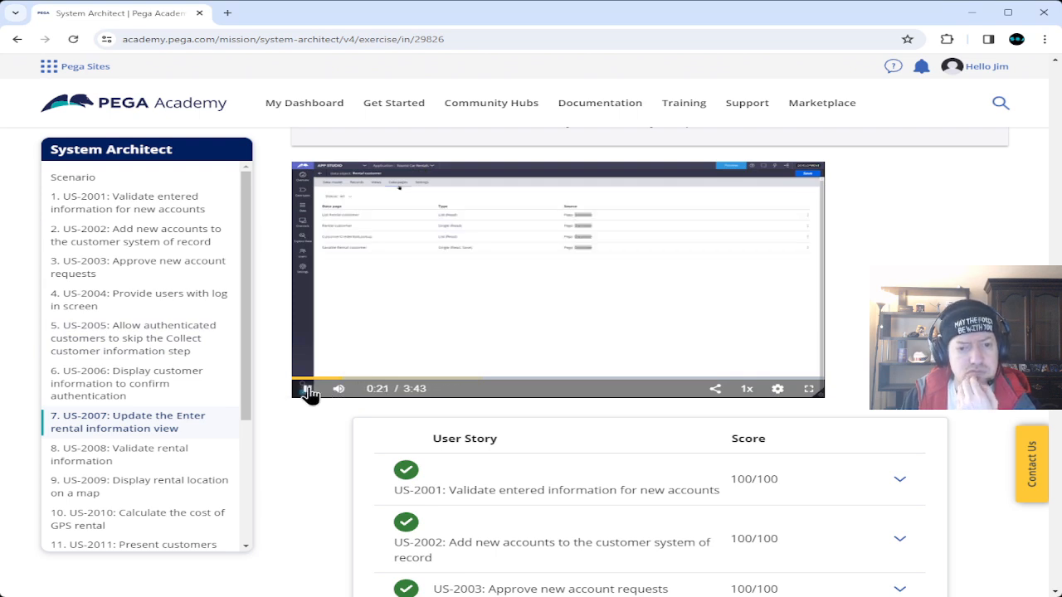
# Pause at 0:24, then stop at 0:37 where Count is added, glancing at Dev Studio.
pyautogui.click(308, 390)
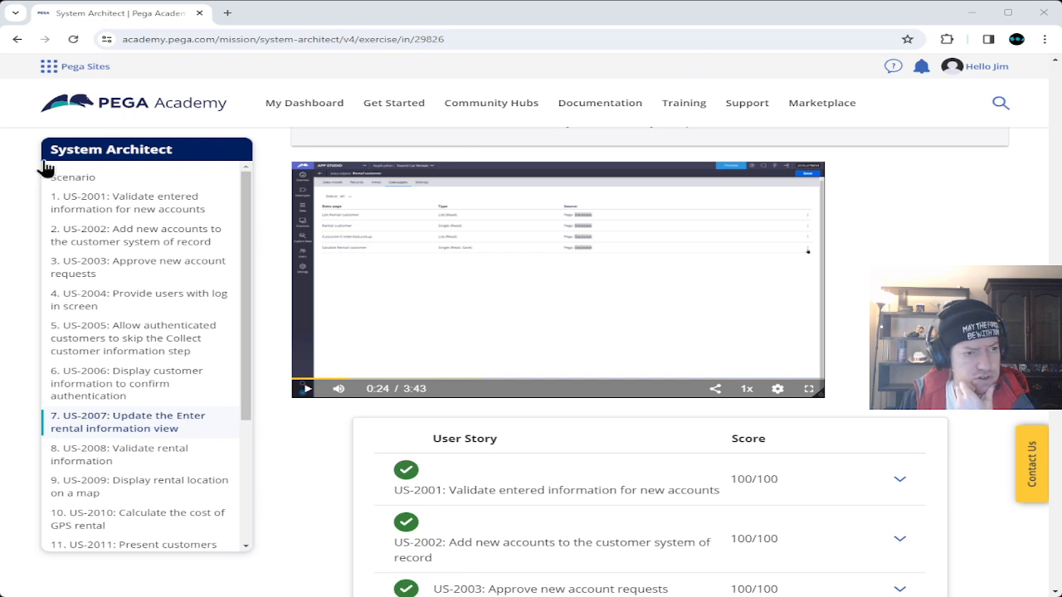
pyautogui.click(306, 390)
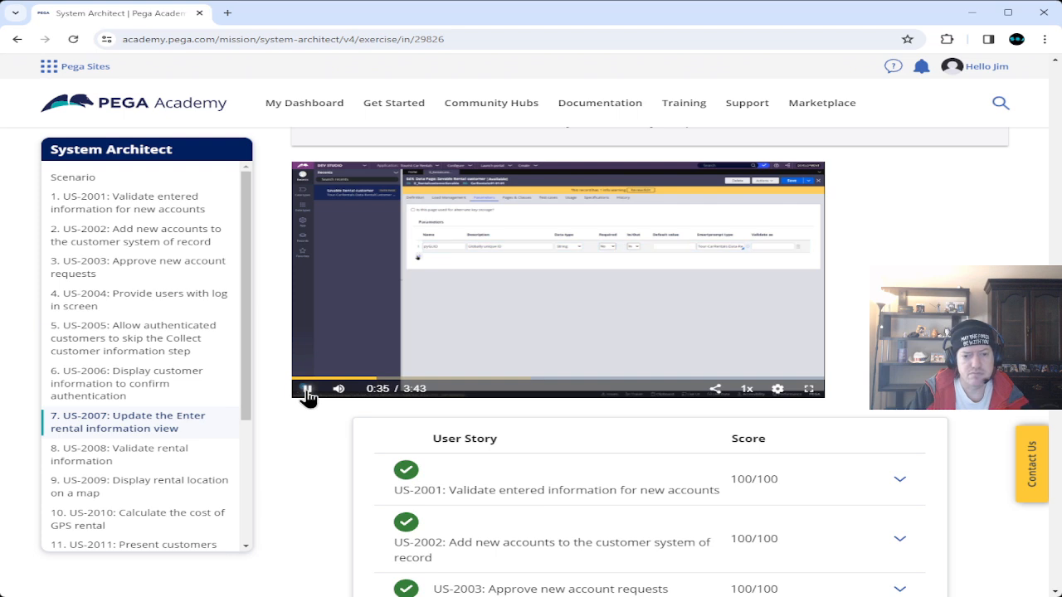
pyautogui.click(305, 392)
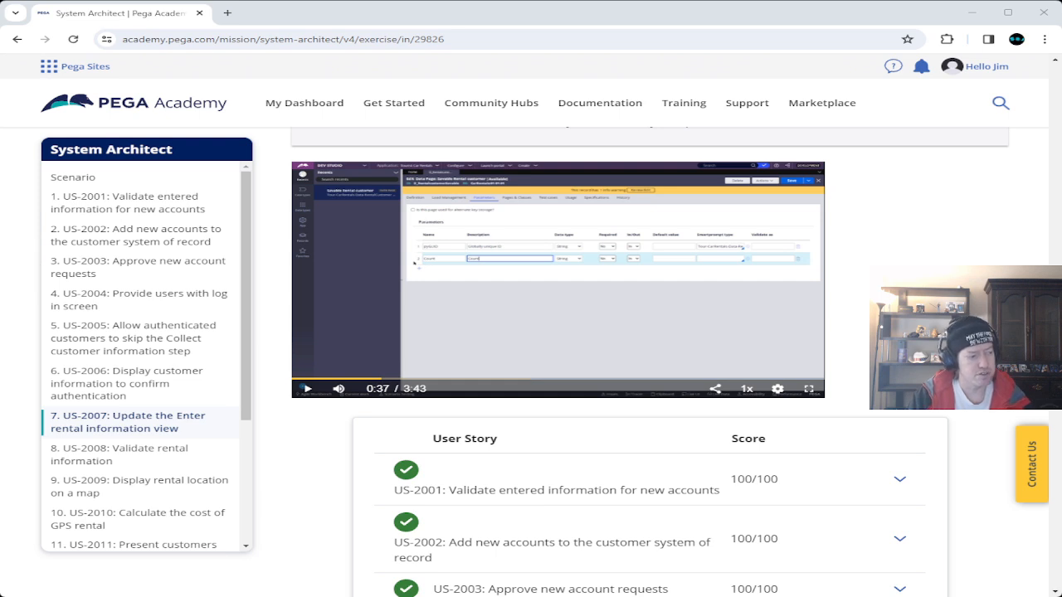
pyautogui.hotkey('alt', 'Tab')
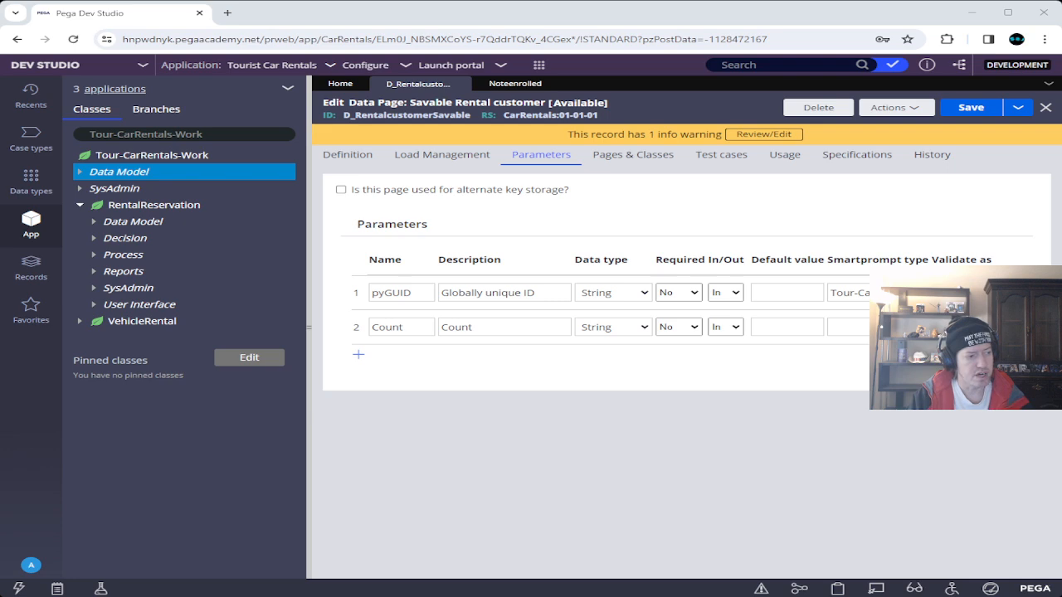
pyautogui.hotkey('alt', 'Tab')
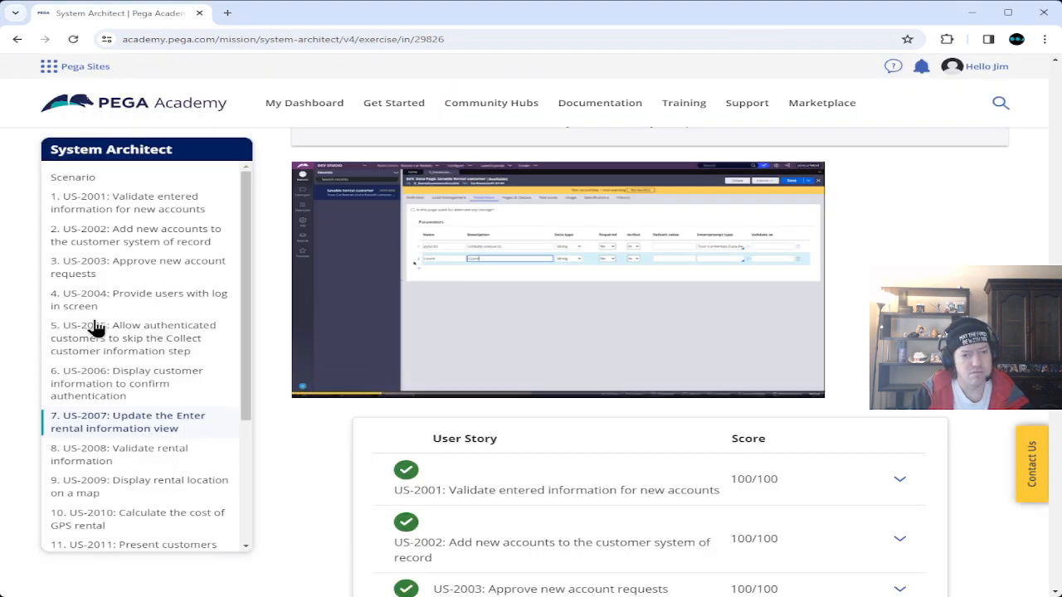
# Pause at 0:45, then at the parameters dialog, compare with Dev Studio, and resume playback.
pyautogui.click(315, 391)
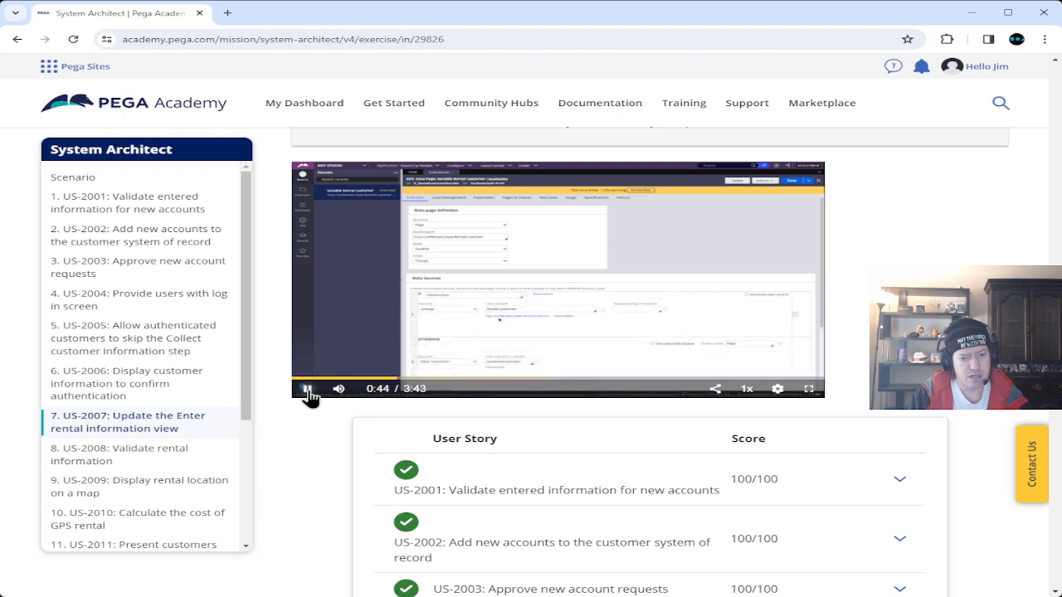
pyautogui.click(306, 393)
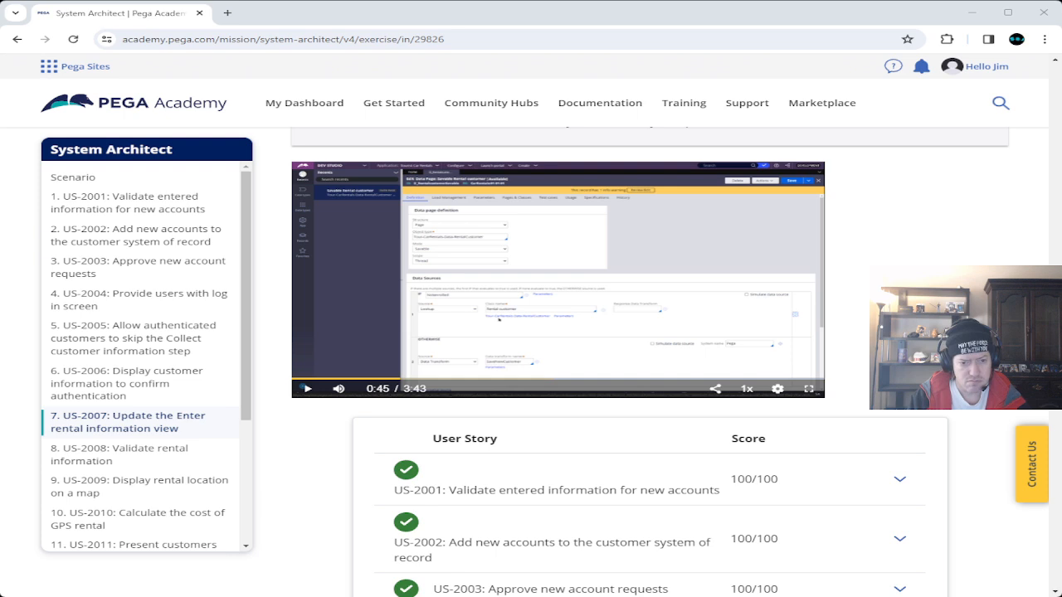
pyautogui.click(309, 390)
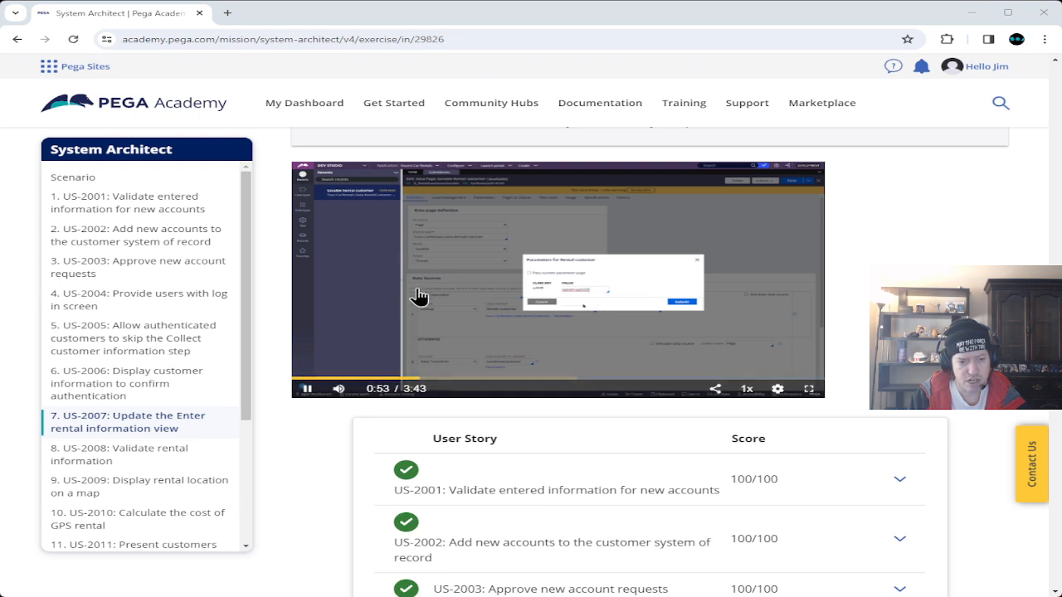
pyautogui.click(306, 389)
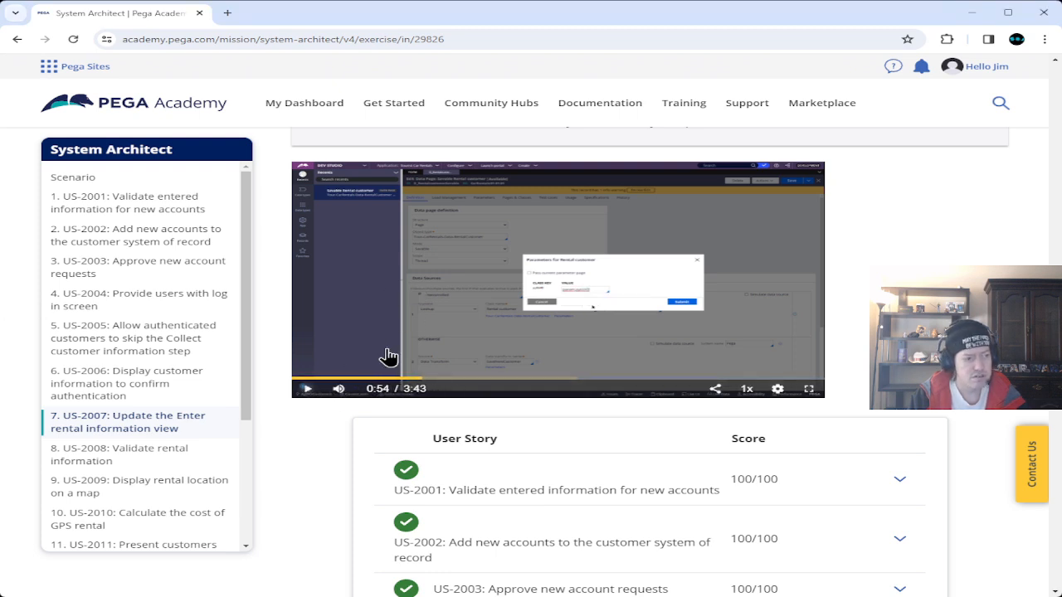
pyautogui.hotkey('alt', 'Tab')
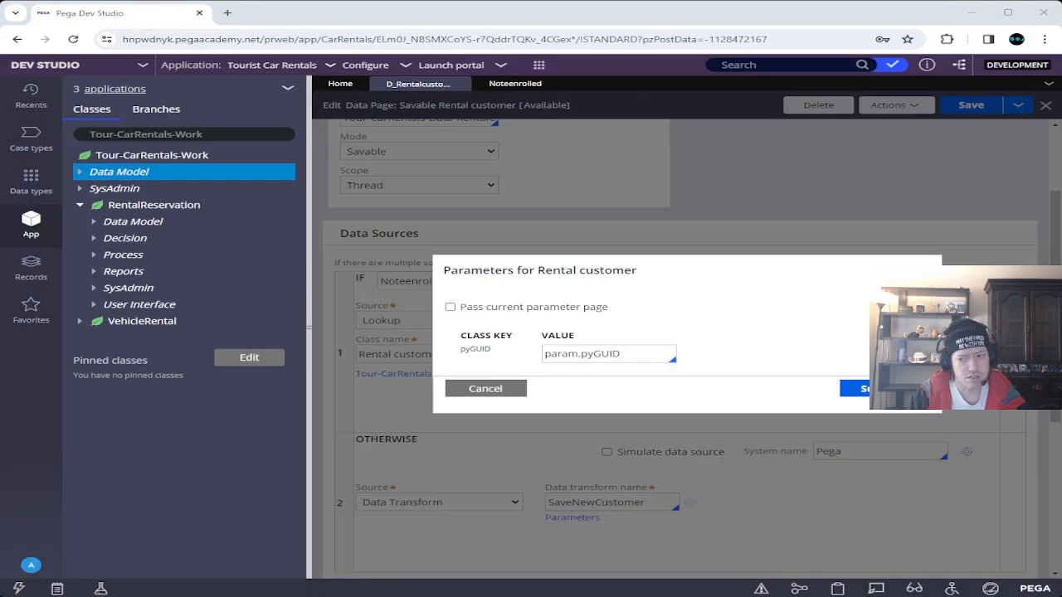
pyautogui.hotkey('alt', 'Tab')
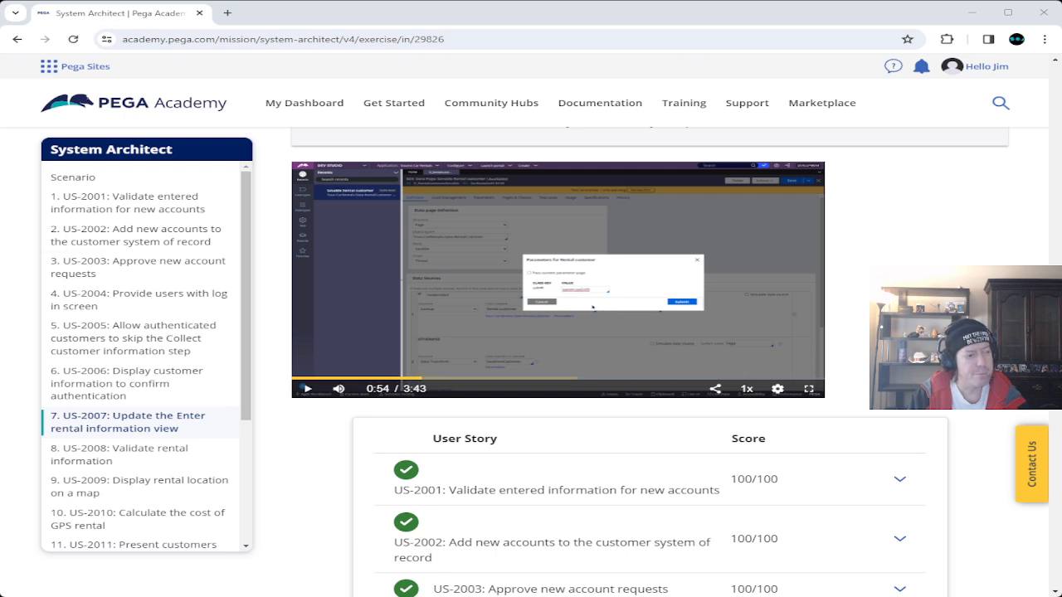
pyautogui.click(305, 389)
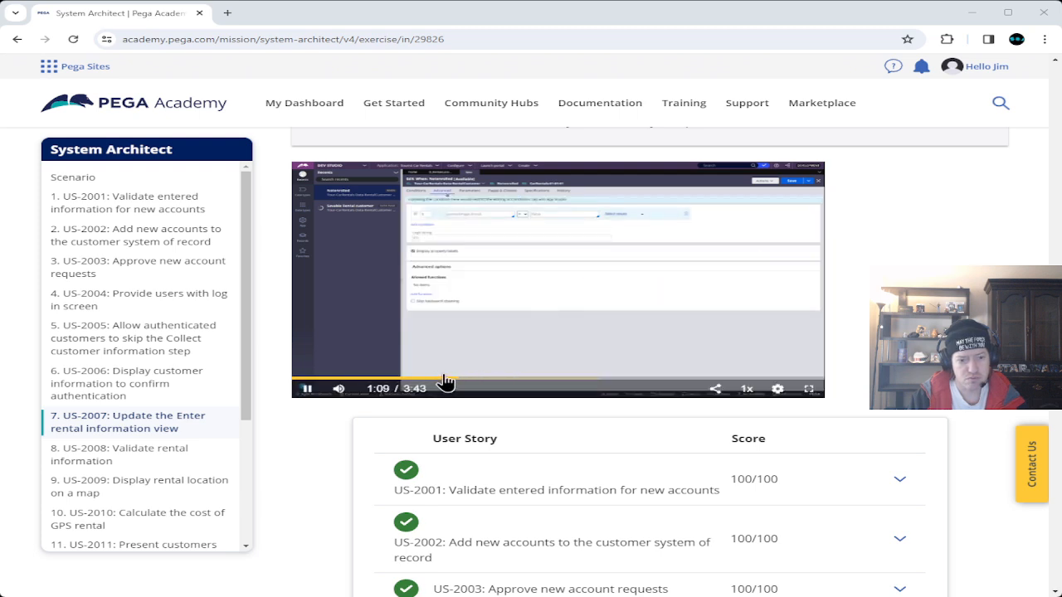
# Seek the video back to about 1:07 and compare with the Noteenrolled when rule.
pyautogui.click(439, 379)
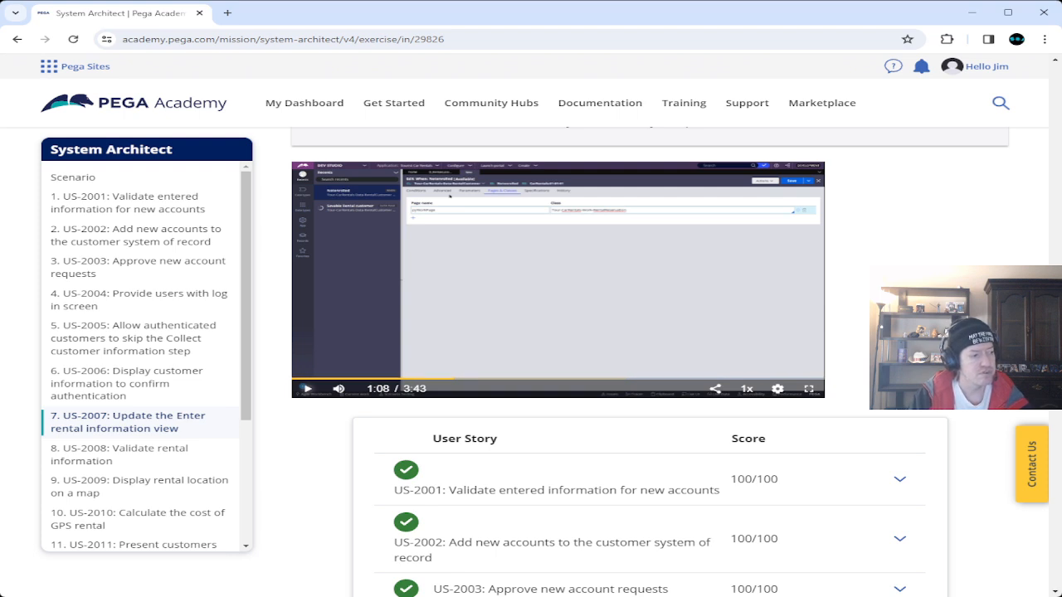
pyautogui.hotkey('alt', 'Tab')
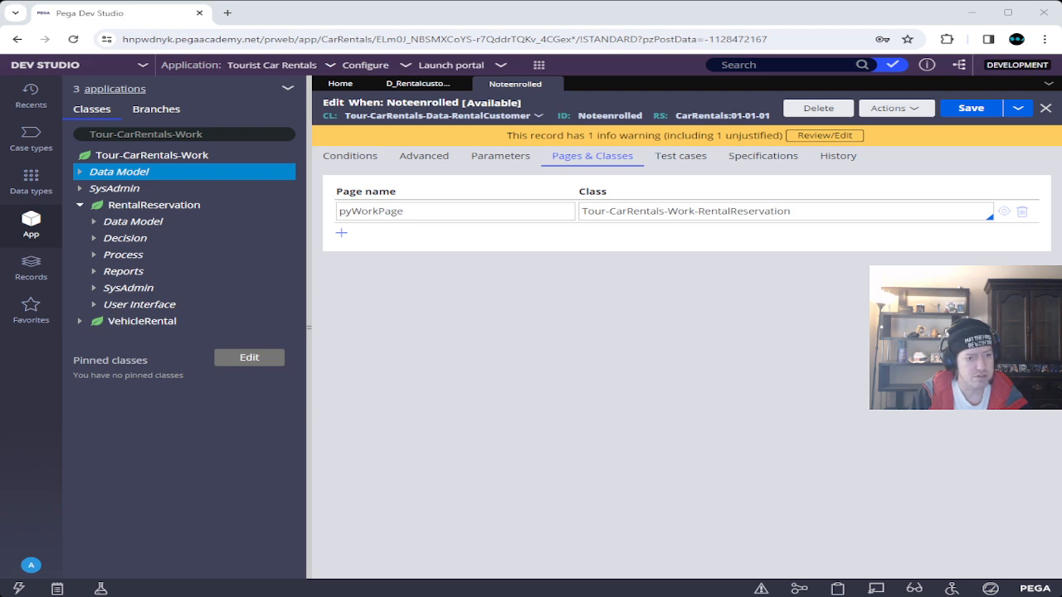
pyautogui.hotkey('alt', 'Tab')
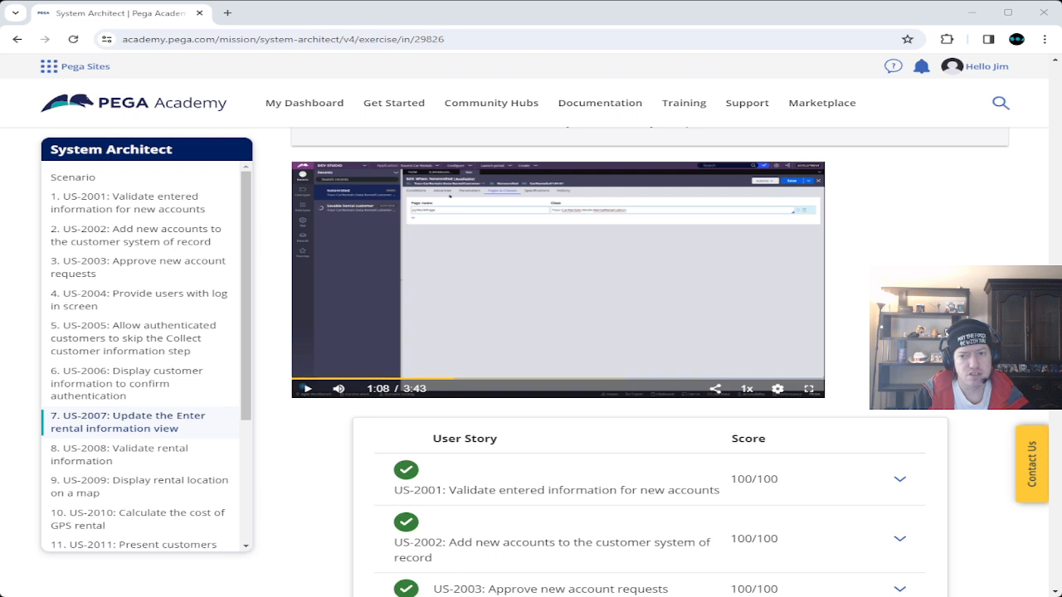
# Play to 1:13, compare its conditions with the Noteenrolled rule in Dev Studio, then resume.
pyautogui.click(307, 389)
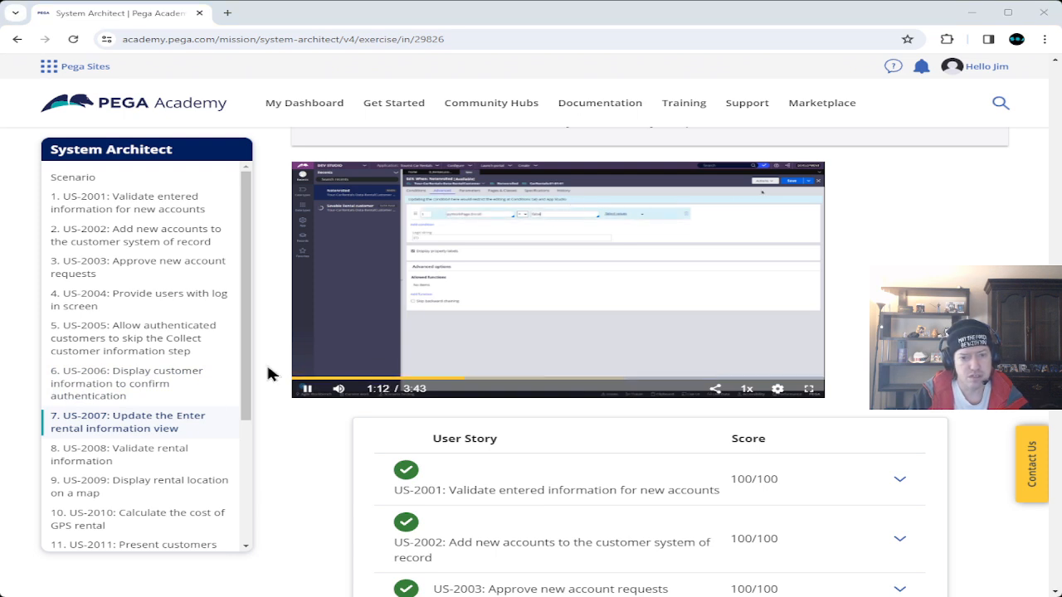
pyautogui.click(304, 392)
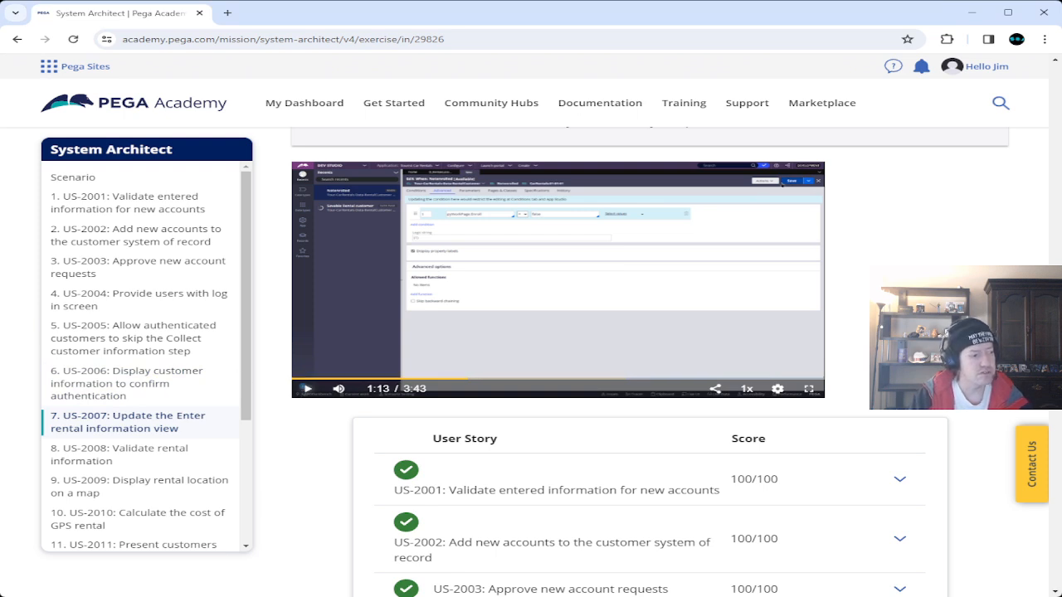
pyautogui.hotkey('alt', 'Tab')
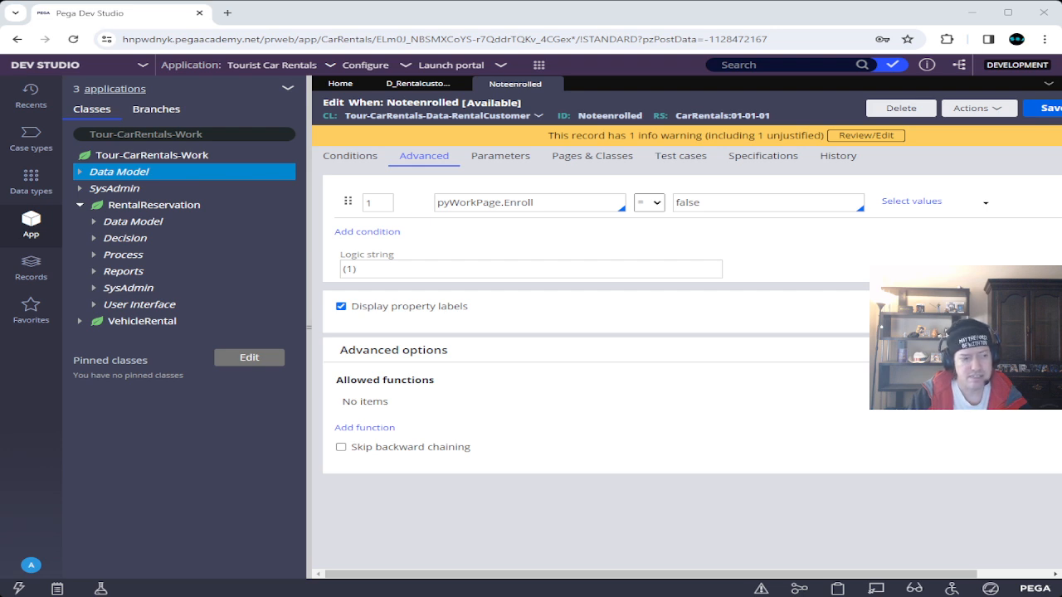
pyautogui.hotkey('alt', 'Tab')
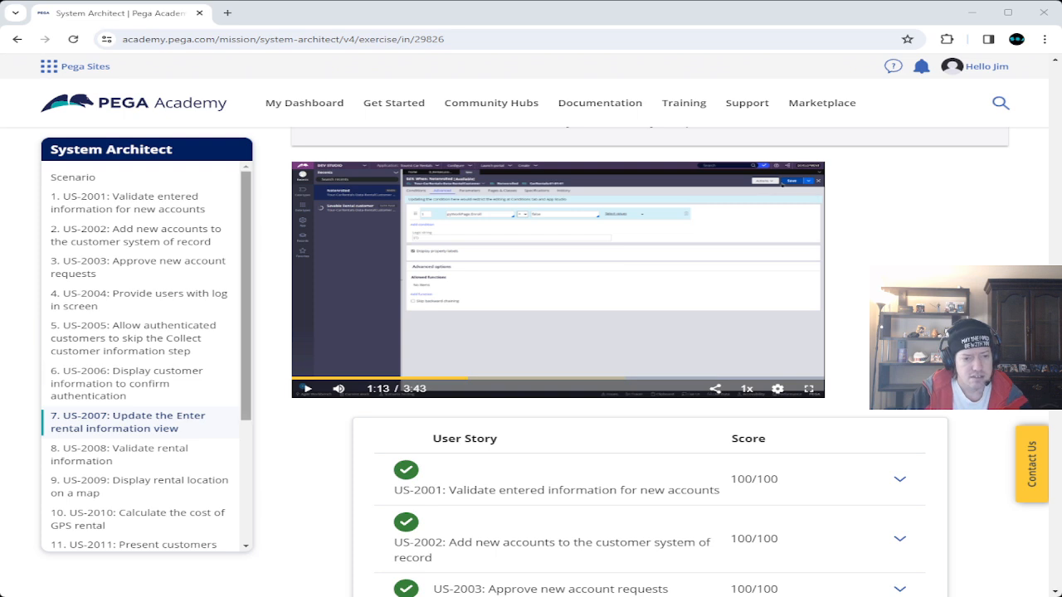
pyautogui.click(307, 389)
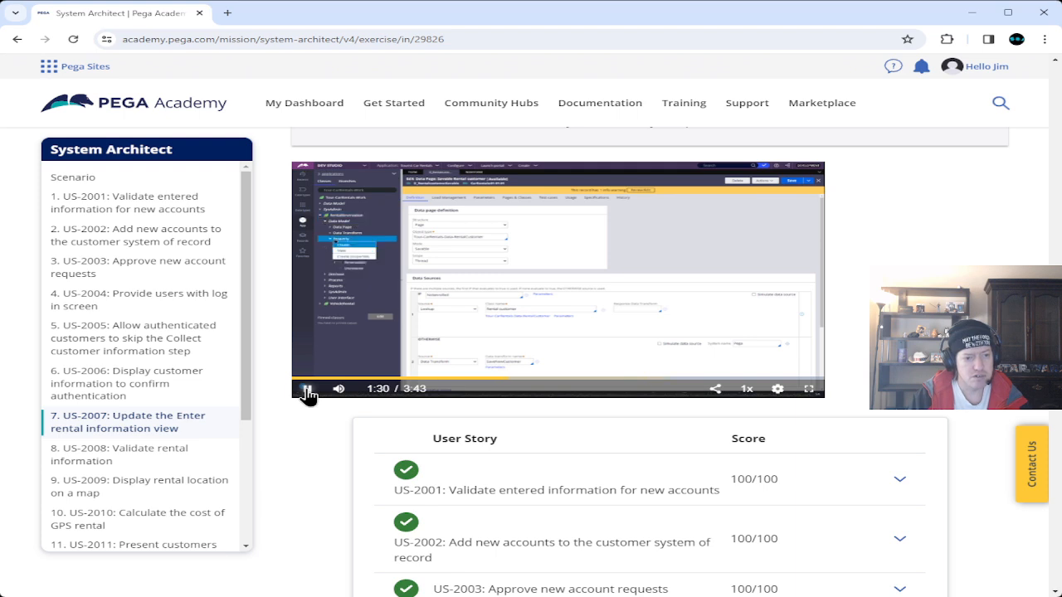
# Pause the solution video at 1:32 on the data page's definition and sources.
pyautogui.click(307, 390)
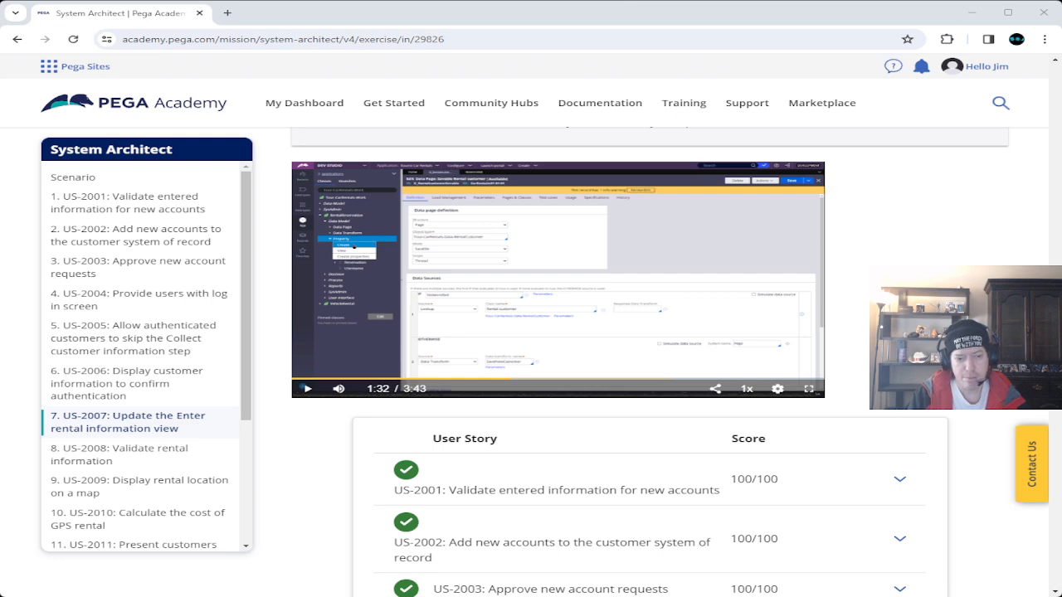
# Expand, collapse and reopen the US-2006 Task/Score breakdown to reach its failed tasks.
pyautogui.scroll(-5, 271, 301)
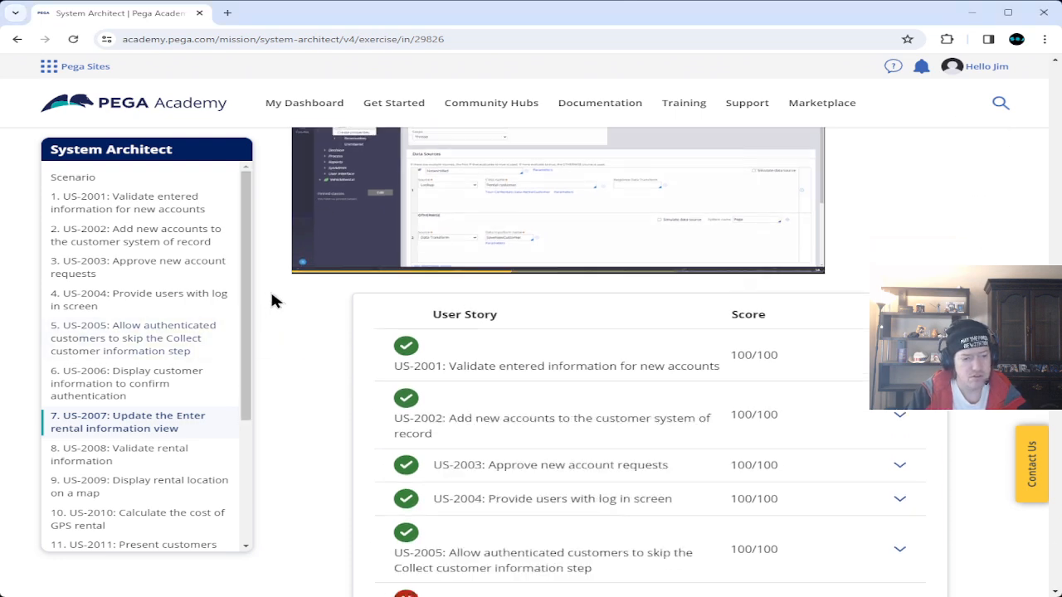
pyautogui.click(899, 309)
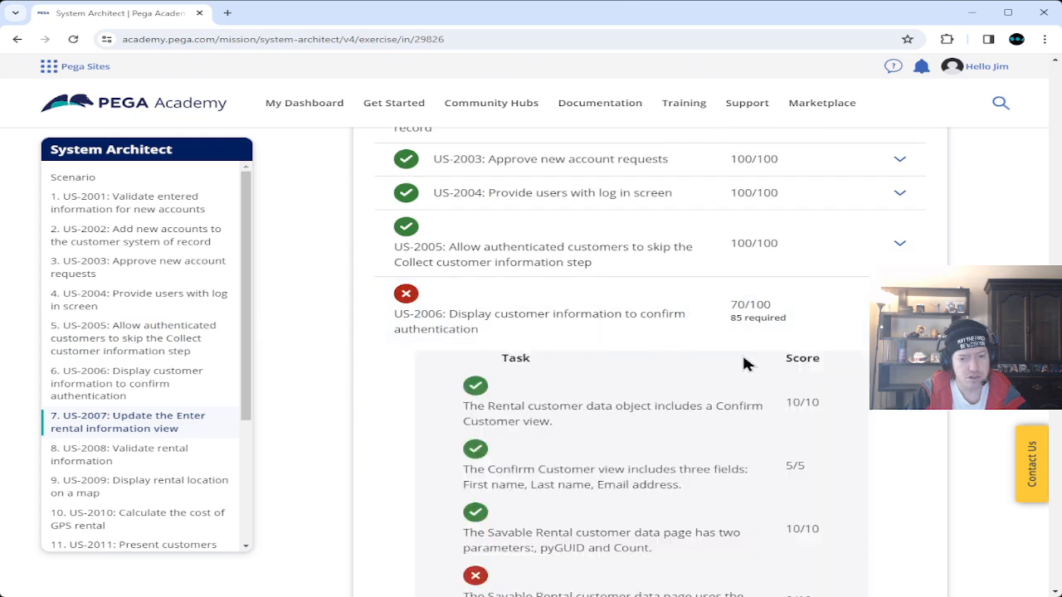
pyautogui.scroll(-3, 744, 359)
pyautogui.click(742, 351)
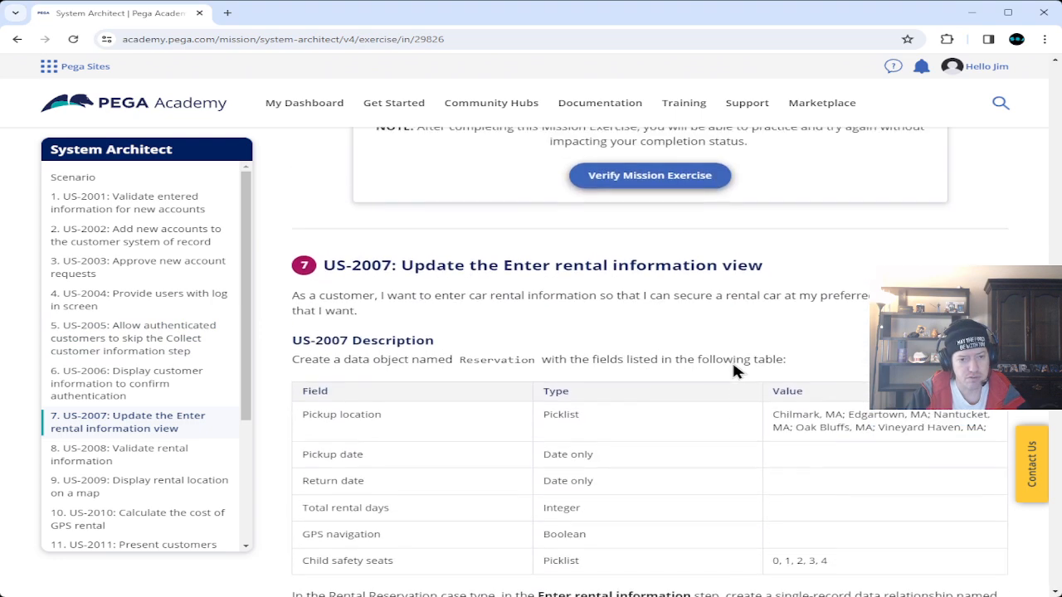
pyautogui.scroll(2, 732, 359)
pyautogui.click(900, 192)
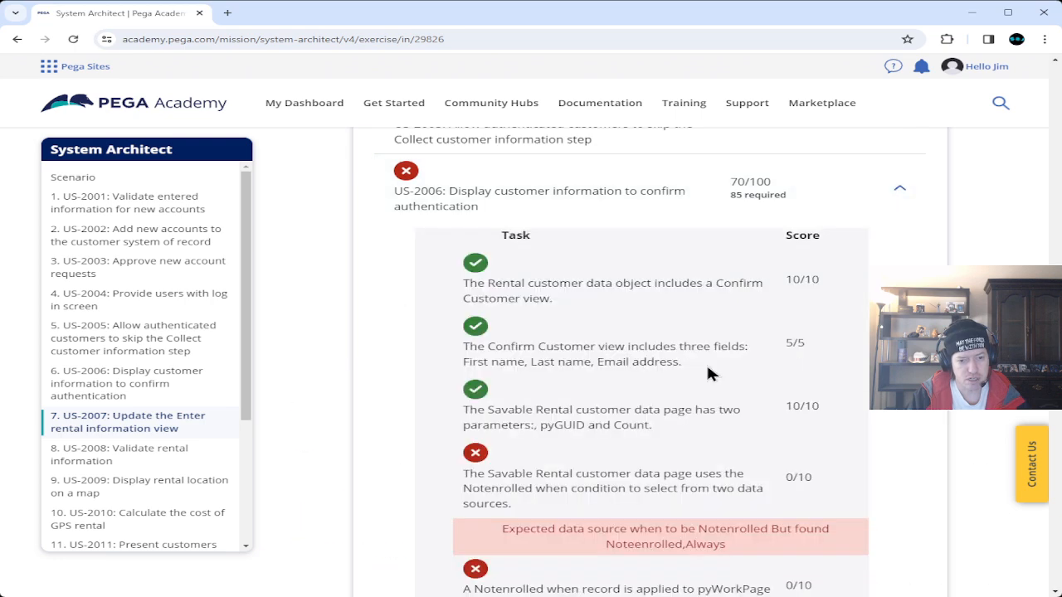
pyautogui.scroll(-3, 709, 369)
# Highlight 'Noteenrolled,Always' in the error message, then re-expand the US-2006 score table.
pyautogui.moveTo(605, 360); pyautogui.dragTo(742, 364)
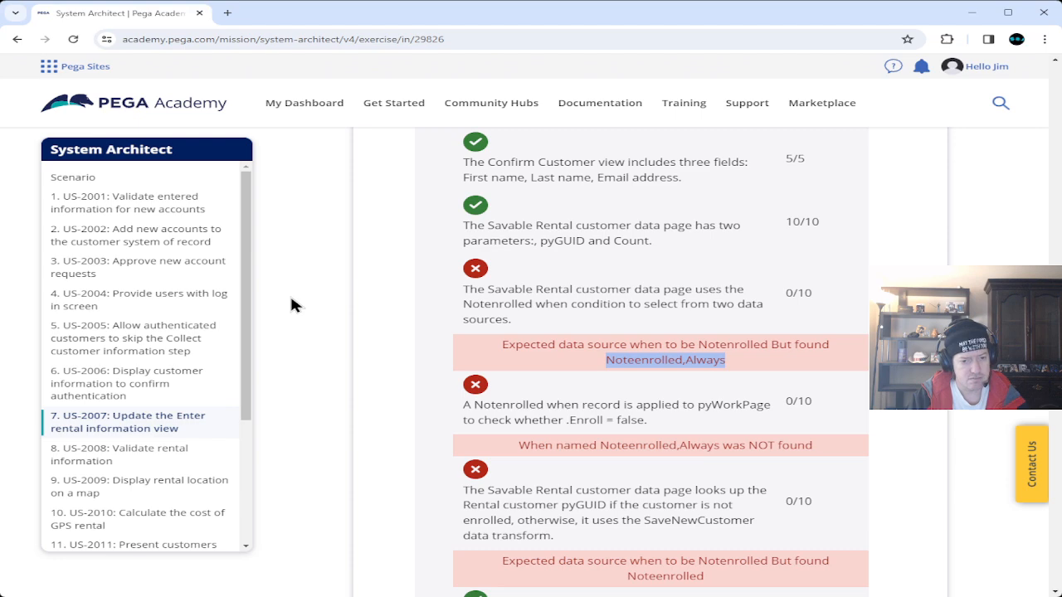
pyautogui.scroll(-5, 291, 306)
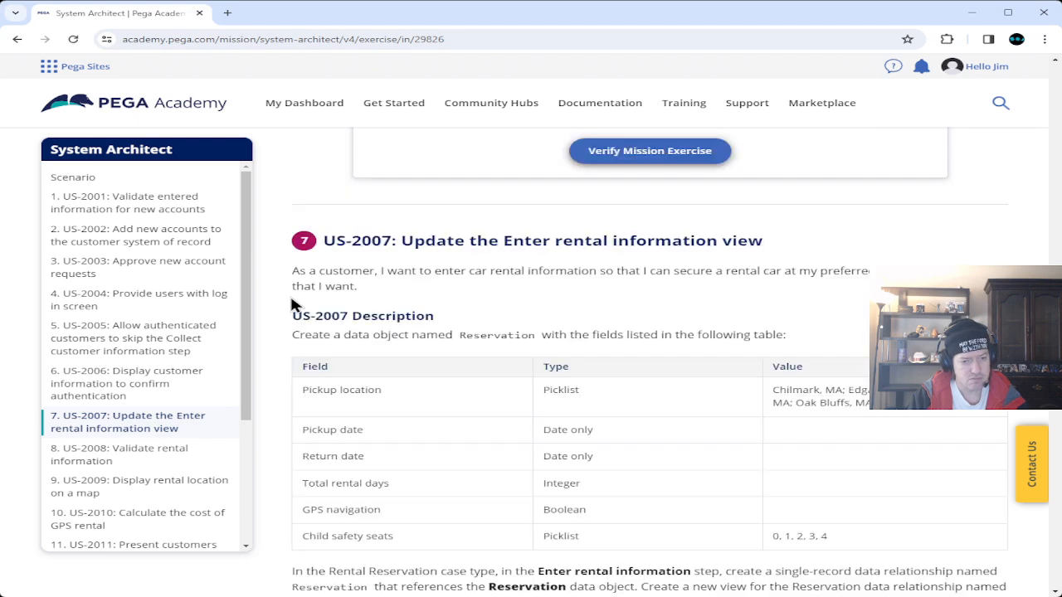
pyautogui.scroll(3, 290, 293)
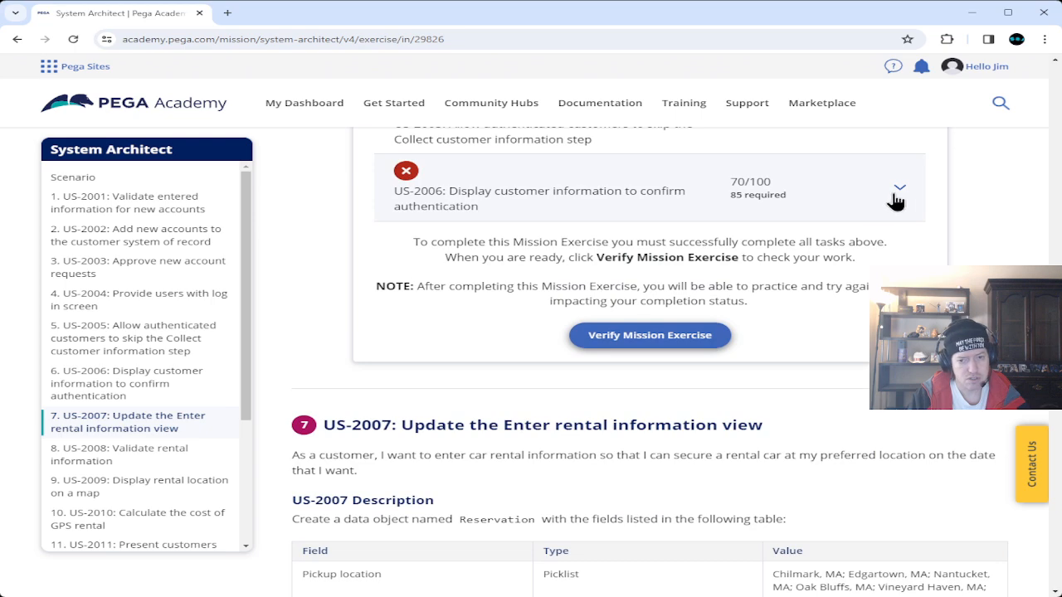
pyautogui.click(899, 192)
pyautogui.scroll(-3, 650, 361)
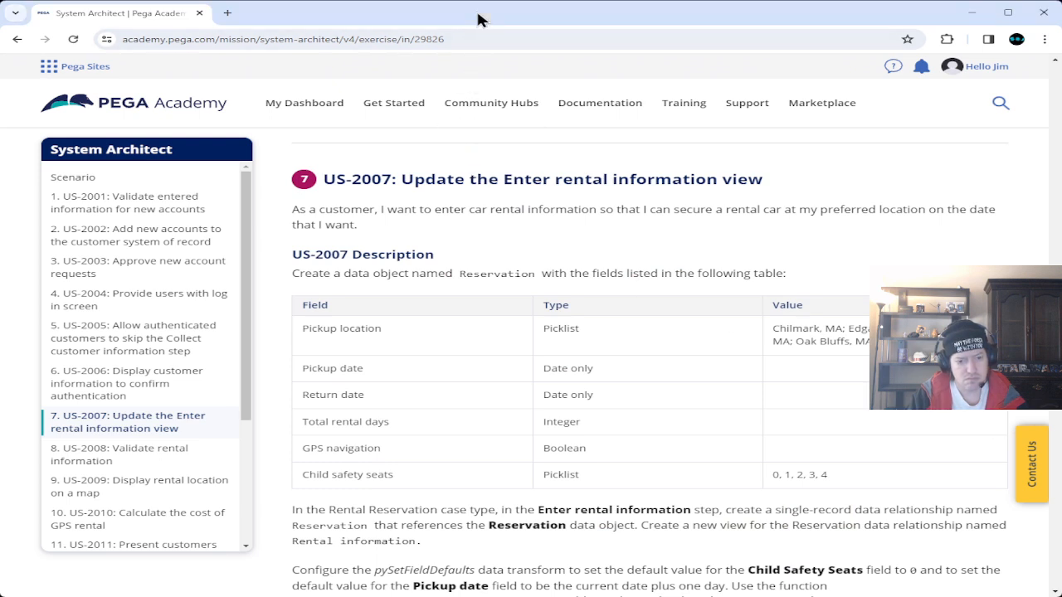
# Expand the US-2006 results and review its failed task checks.
pyautogui.scroll(3, 508, 294)
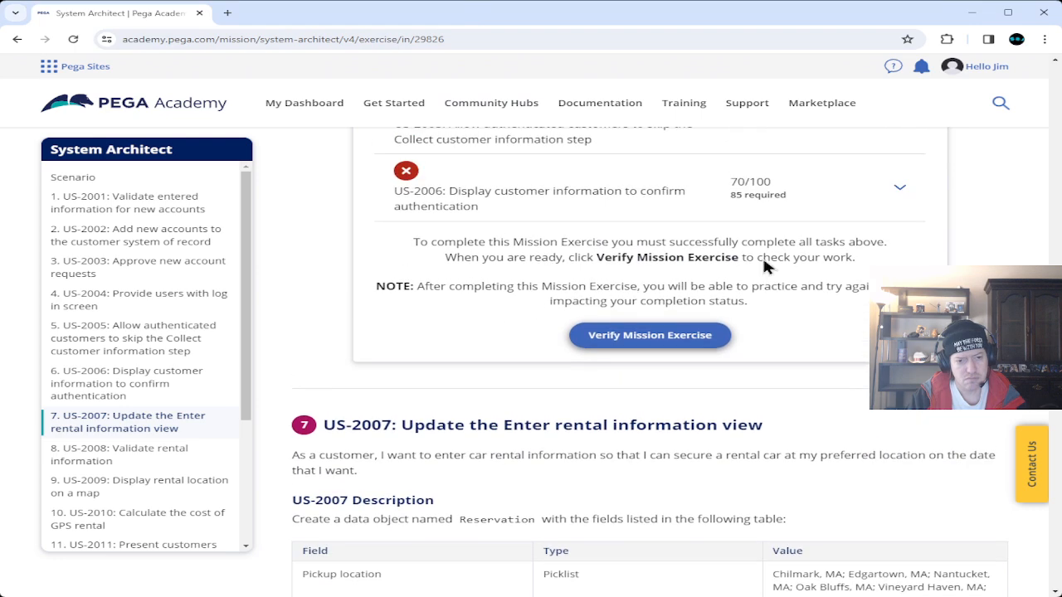
pyautogui.click(900, 187)
pyautogui.scroll(-3, 767, 349)
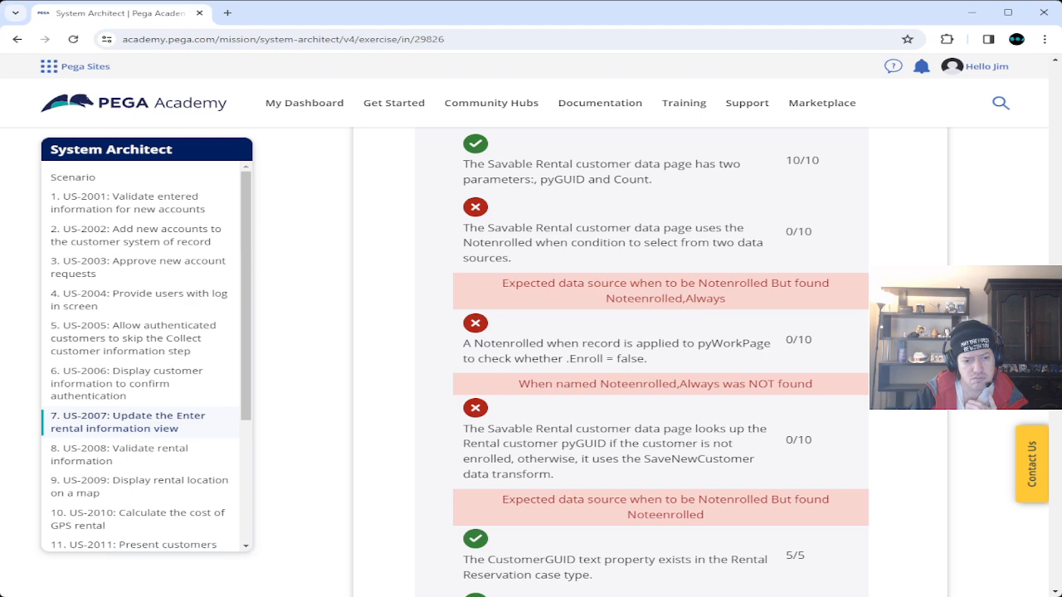
pyautogui.scroll(-10, 651, 357)
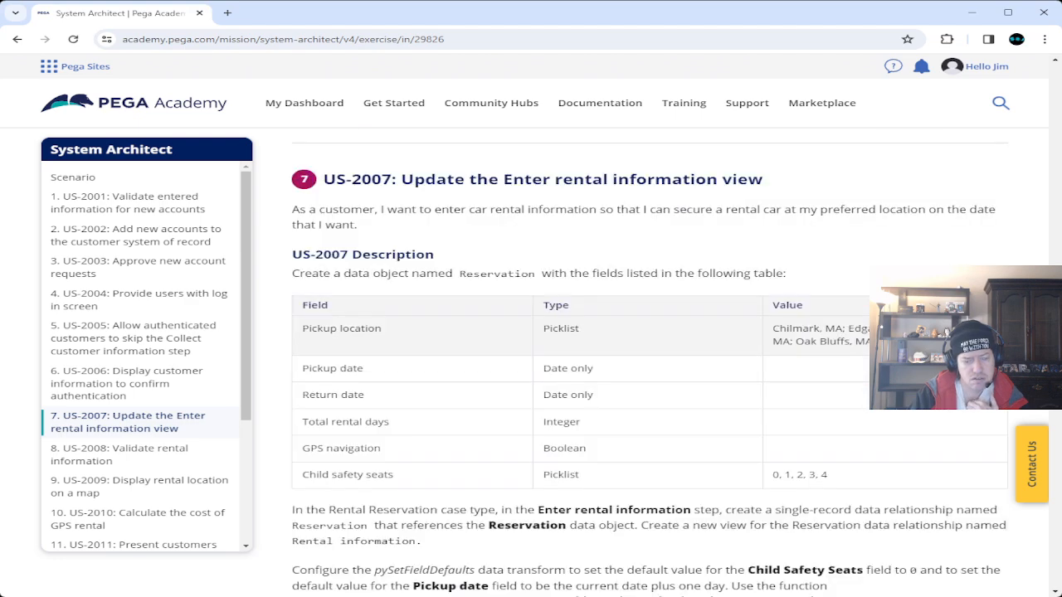
pyautogui.scroll(3, 651, 356)
pyautogui.scroll(3, 893, 257)
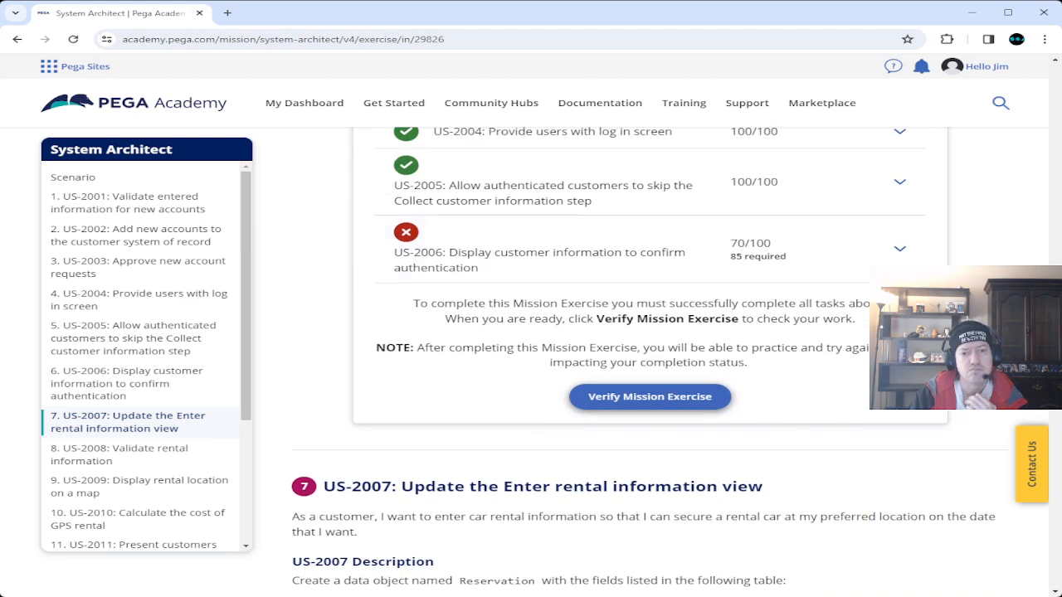
pyautogui.click(899, 251)
pyautogui.scroll(-4, 865, 347)
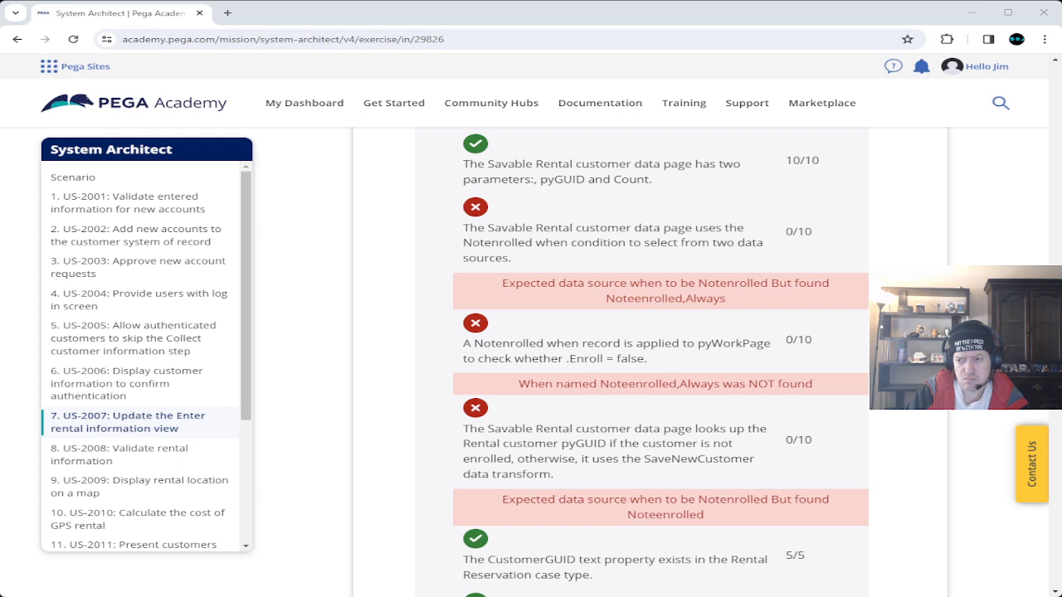
# Jump to the US-2007 description, then re-run Verify Mission Exercise.
pyautogui.press('Escape')
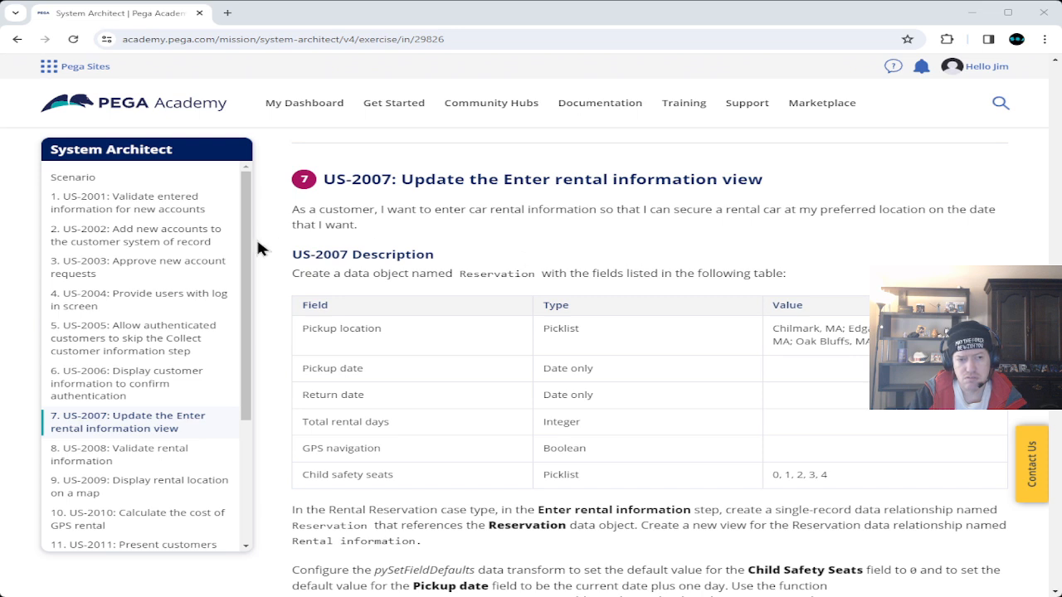
pyautogui.scroll(2, 283, 282)
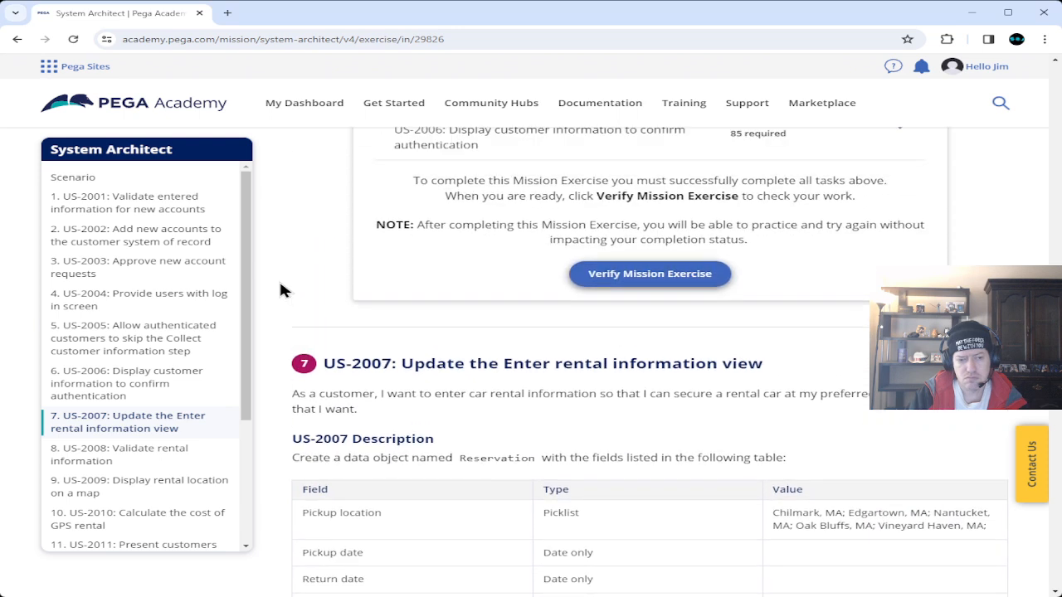
pyautogui.click(630, 276)
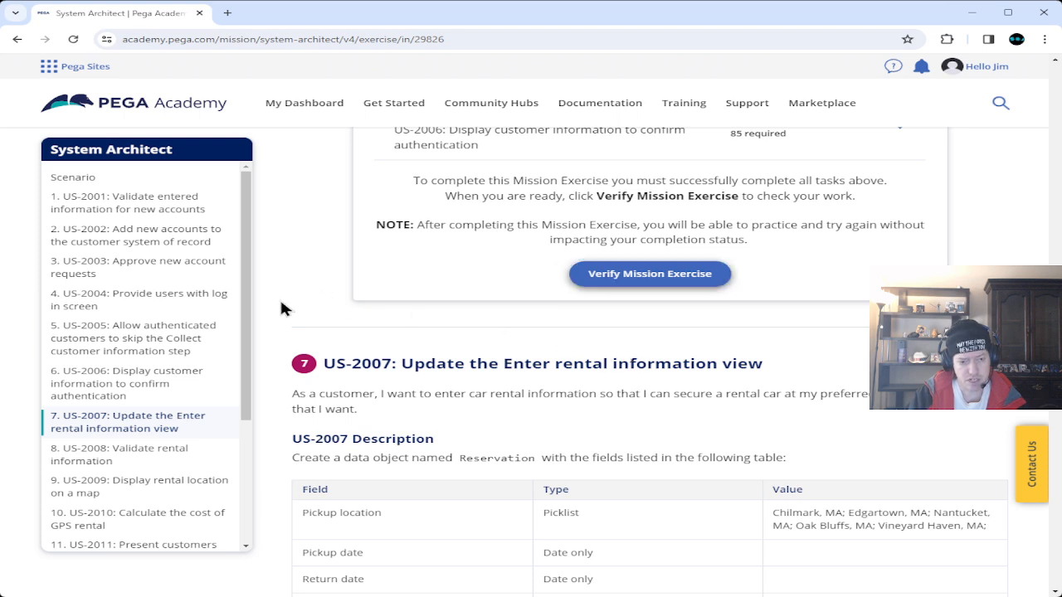
pyautogui.scroll(2, 282, 309)
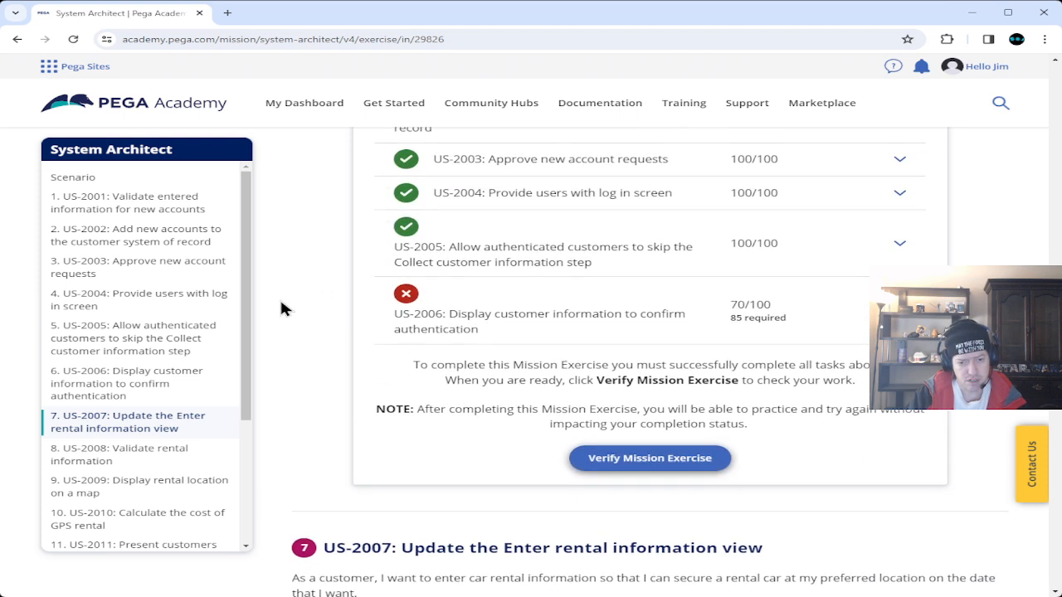
pyautogui.click(899, 311)
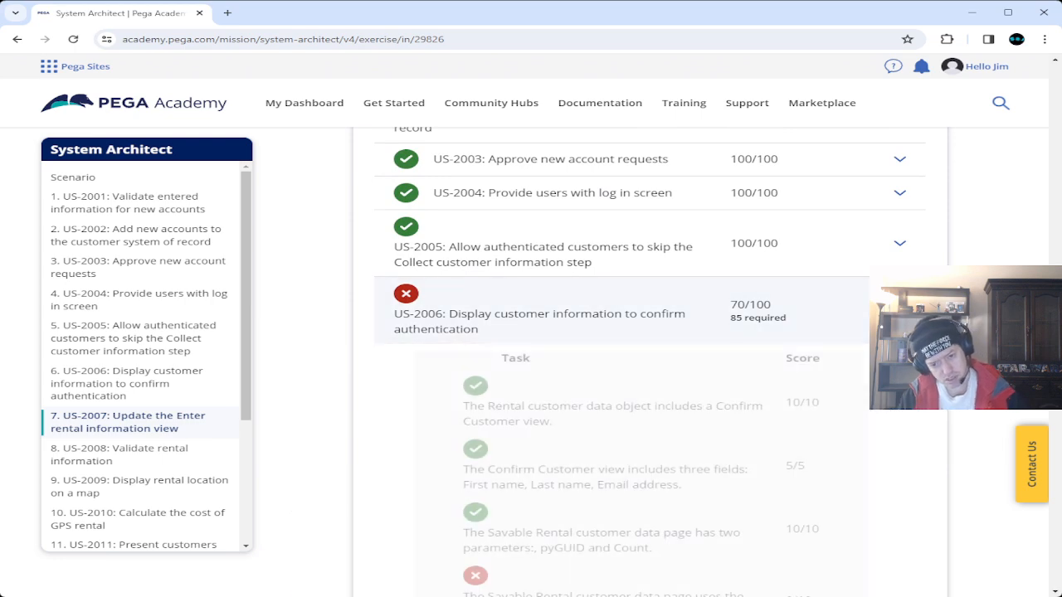
pyautogui.scroll(-3, 531, 353)
pyautogui.scroll(-1, 469, 348)
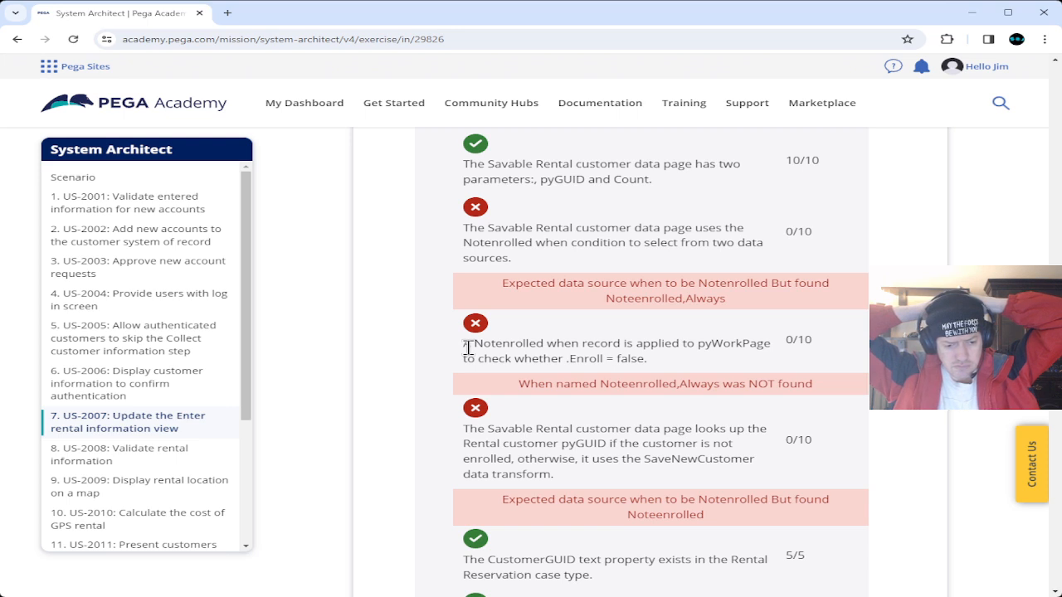
pyautogui.scroll(15, 469, 348)
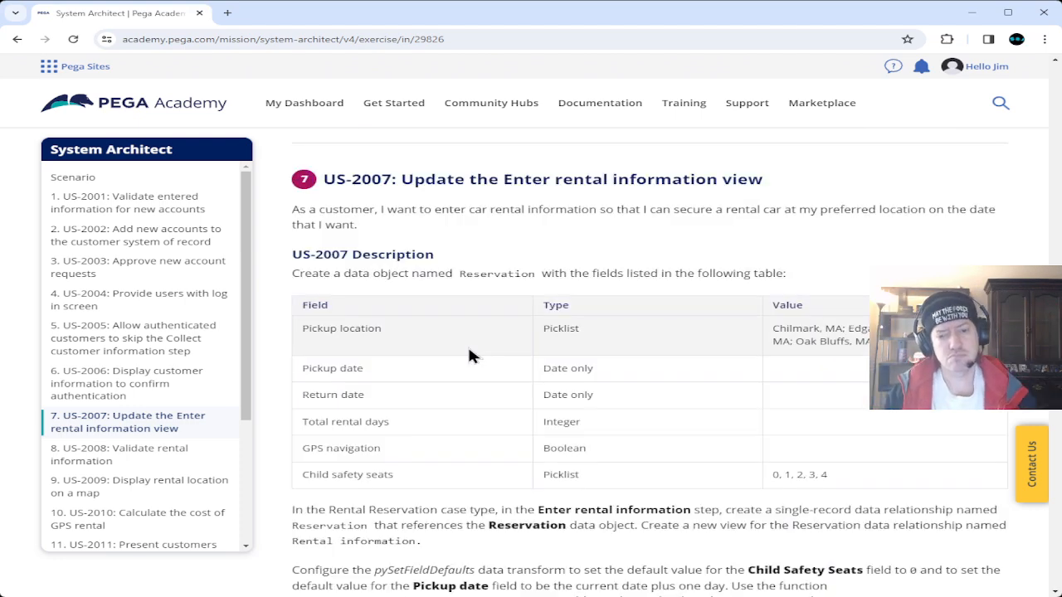
pyautogui.scroll(5, 768, 311)
pyautogui.click(899, 189)
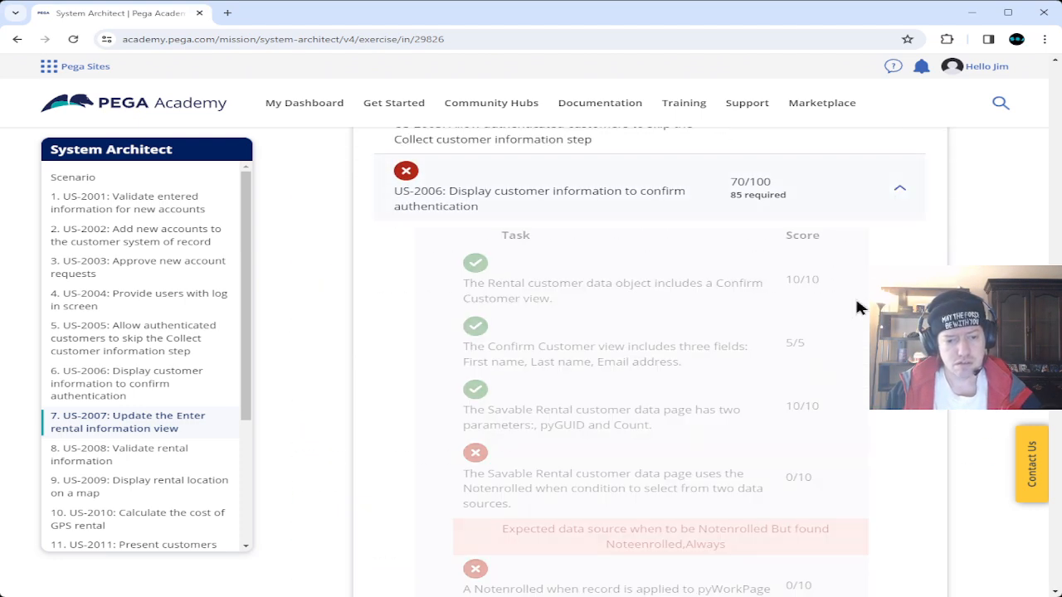
pyautogui.scroll(-4, 814, 374)
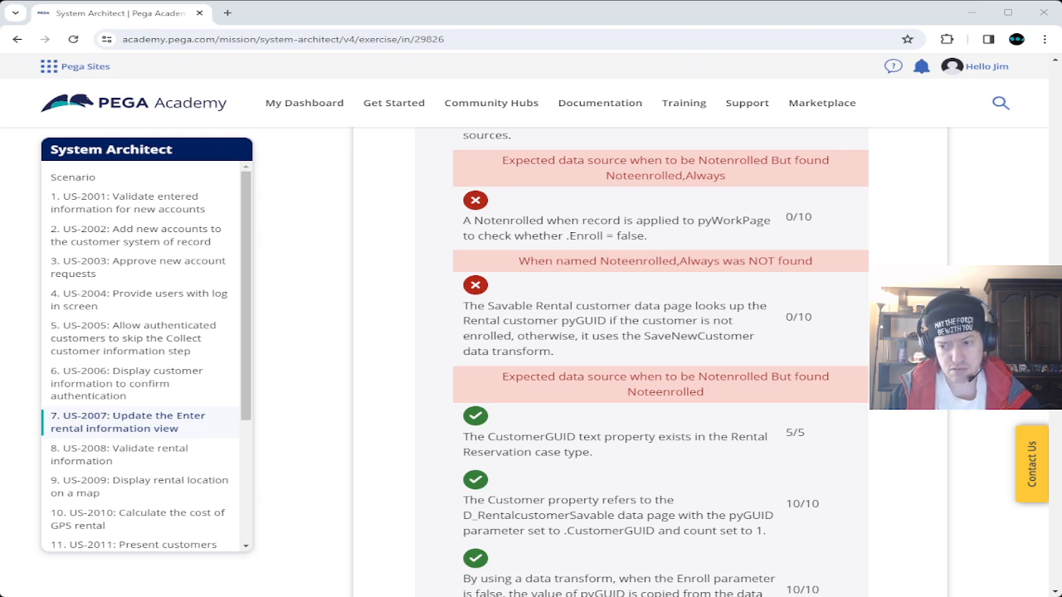
pyautogui.scroll(15, 649, 362)
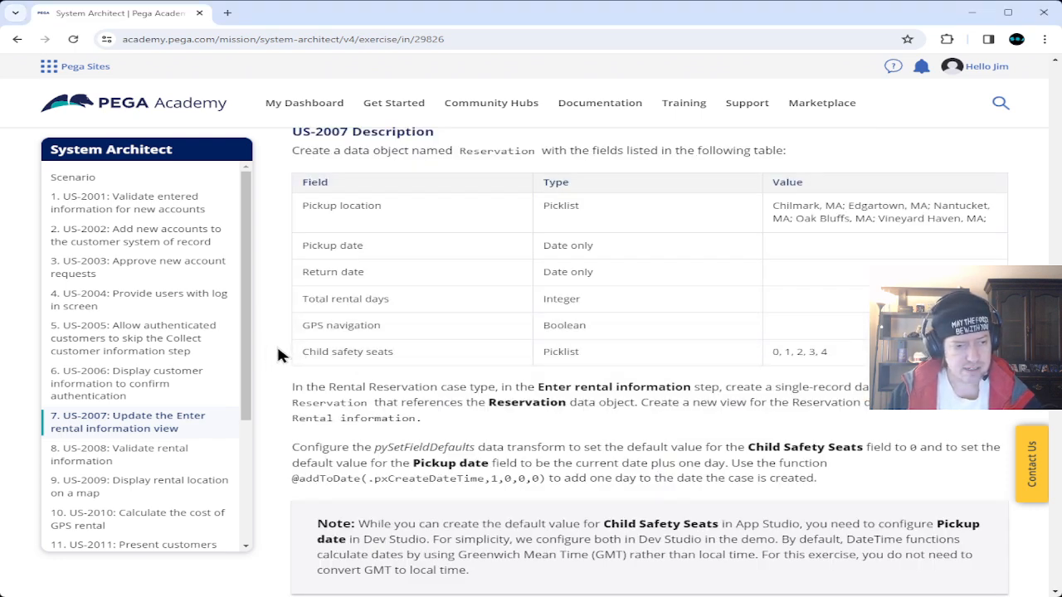
# Scroll between US-2006's 70/100 score and the US-2007 task, then switch to Dev Studio.
pyautogui.scroll(3, 278, 355)
pyautogui.scroll(4, 278, 356)
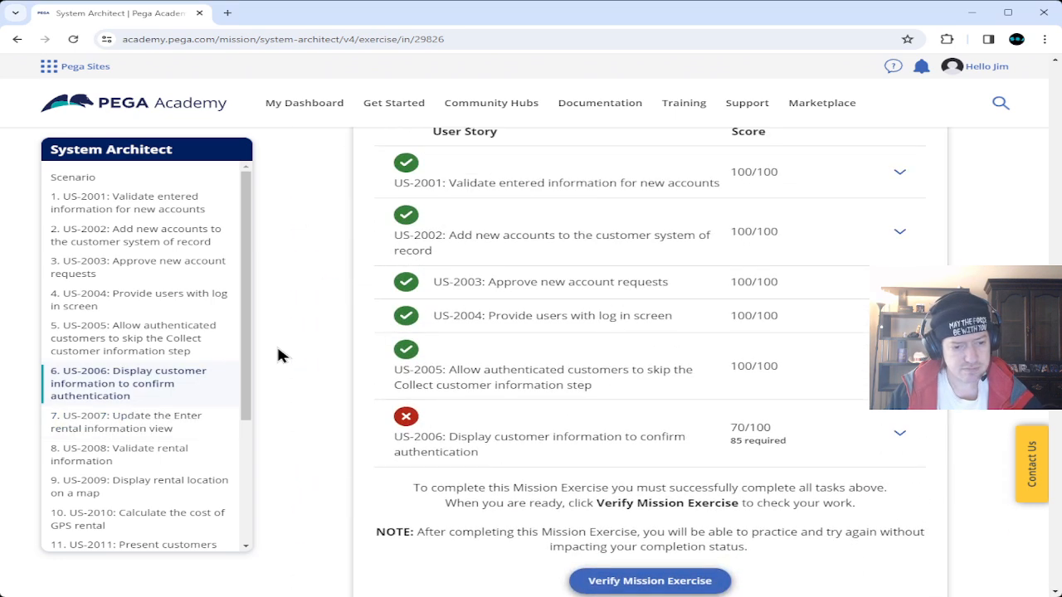
pyautogui.scroll(4, 277, 352)
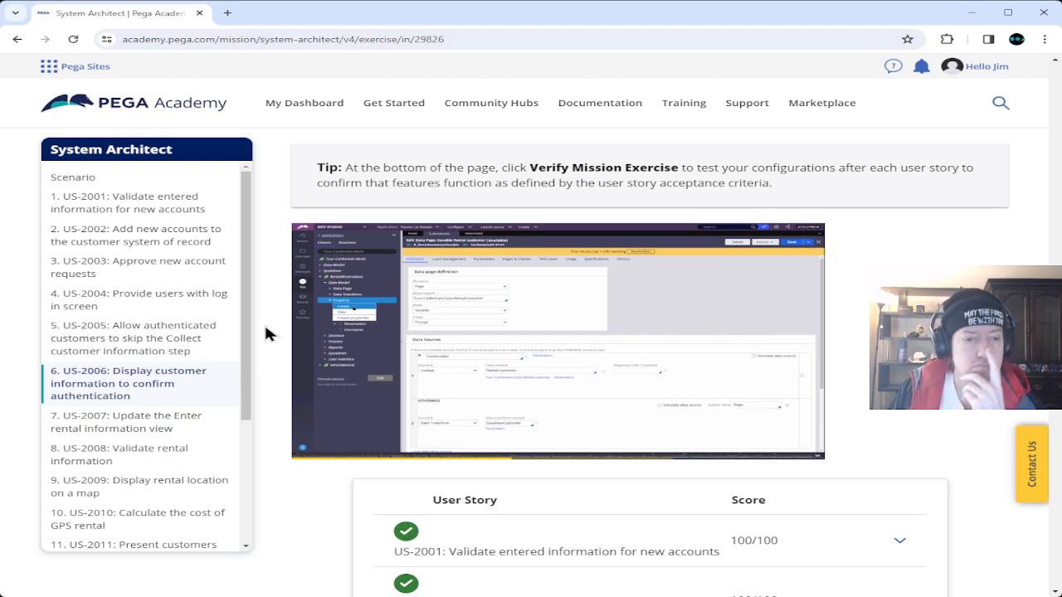
pyautogui.scroll(-3, 265, 334)
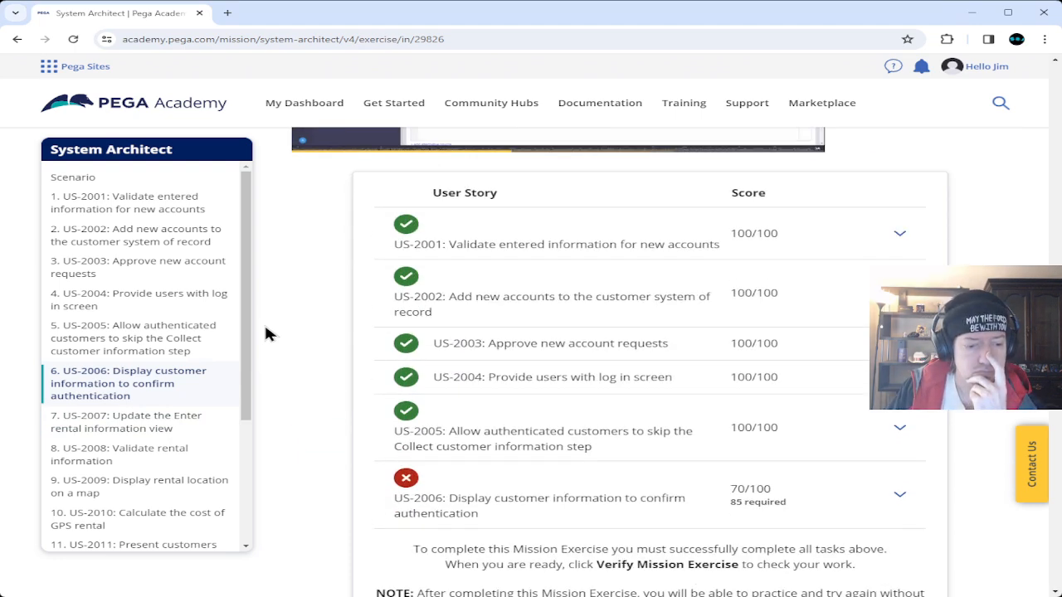
pyautogui.scroll(-3, 265, 334)
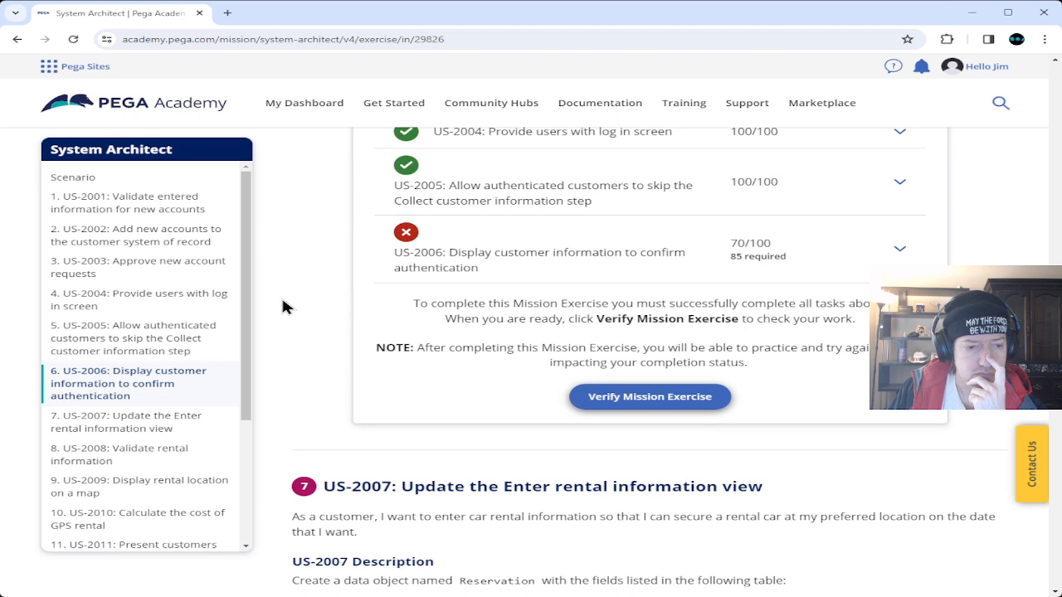
pyautogui.scroll(2, 282, 307)
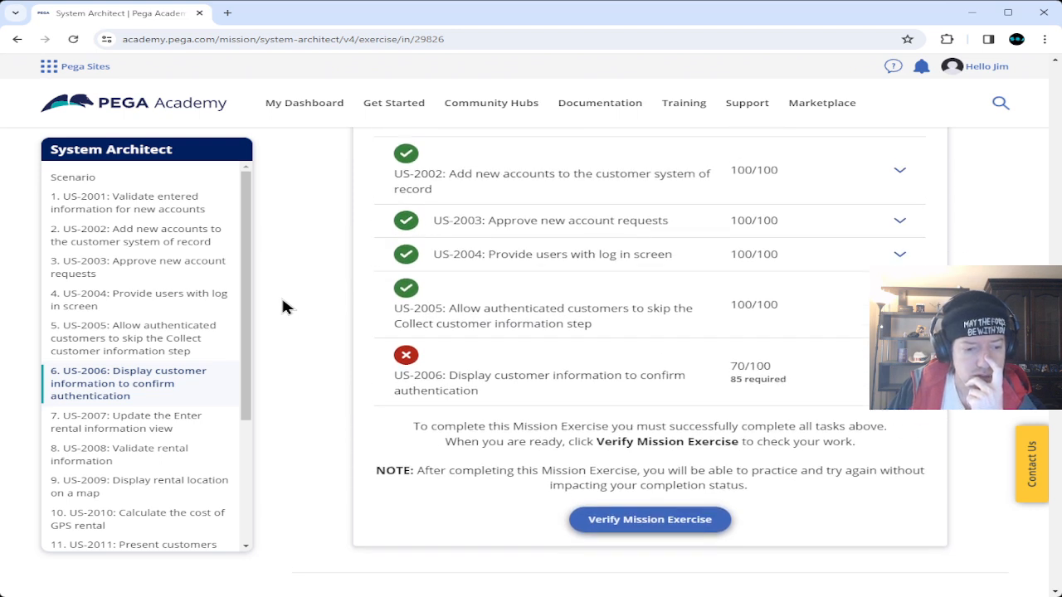
pyautogui.scroll(-3, 282, 307)
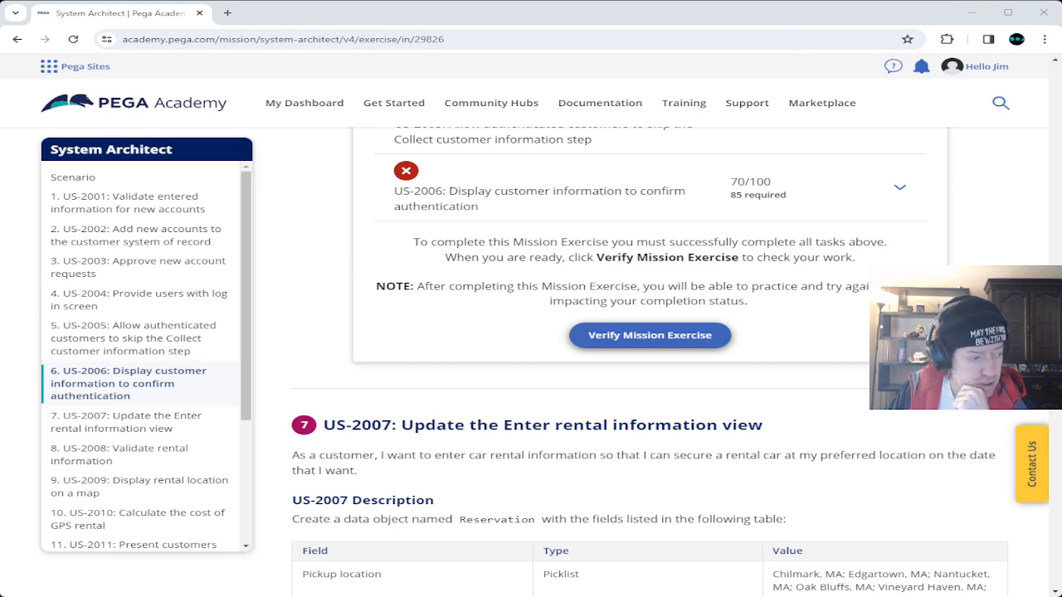
pyautogui.hotkey('alt', 'Tab')
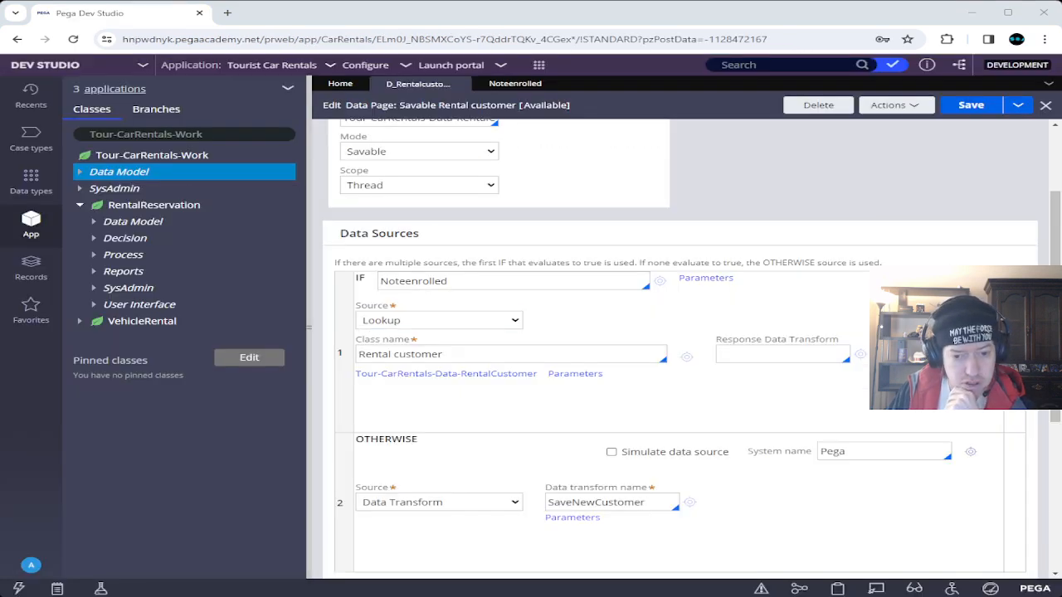
# Highlight the Noteenrolled condition in the data page's IF field, then scroll to the form's top.
pyautogui.moveTo(448, 281); pyautogui.dragTo(380, 282)
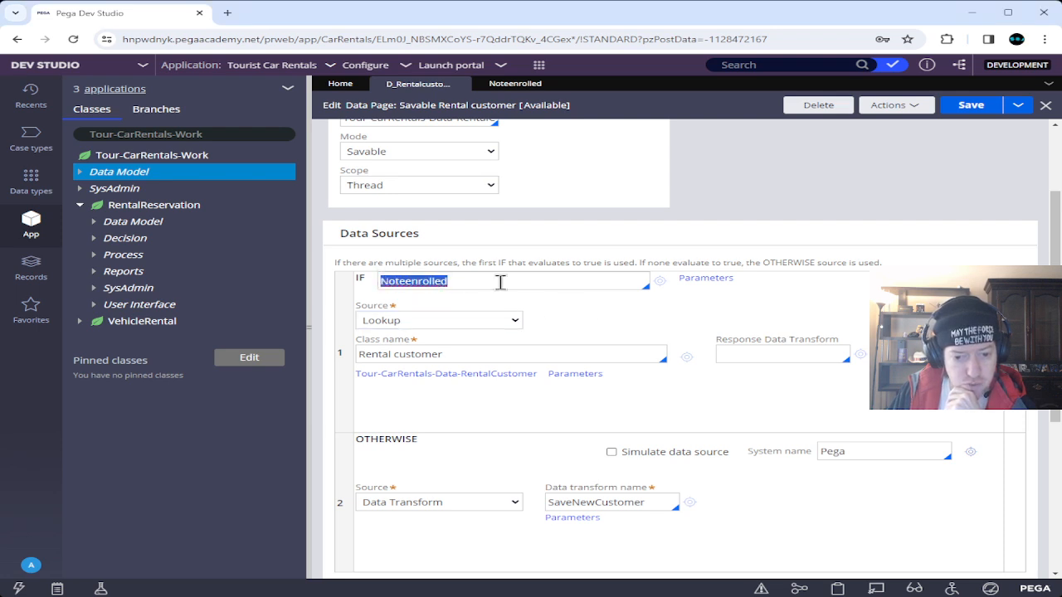
pyautogui.click(579, 301)
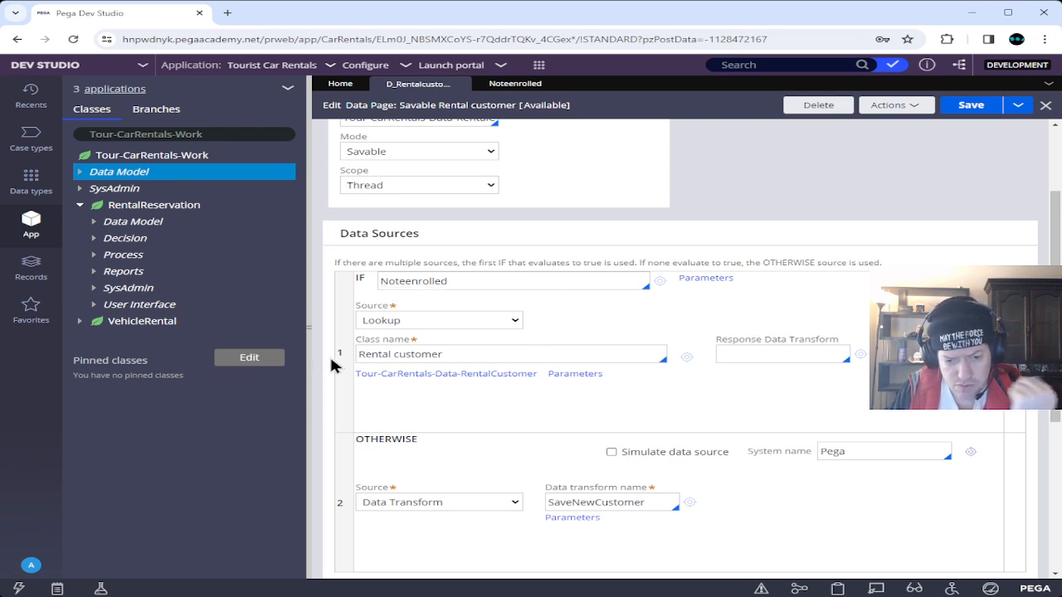
pyautogui.scroll(3, 330, 355)
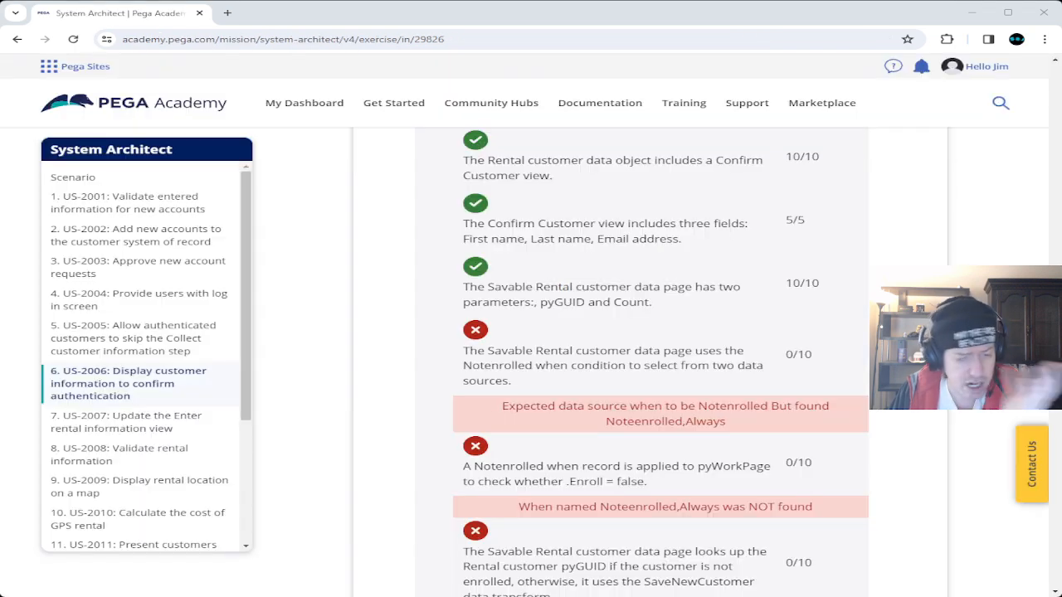
# Select 'Noteenrolled,Always' in the grader's error message, then return to Dev Studio.
pyautogui.moveTo(605, 422); pyautogui.dragTo(788, 438)
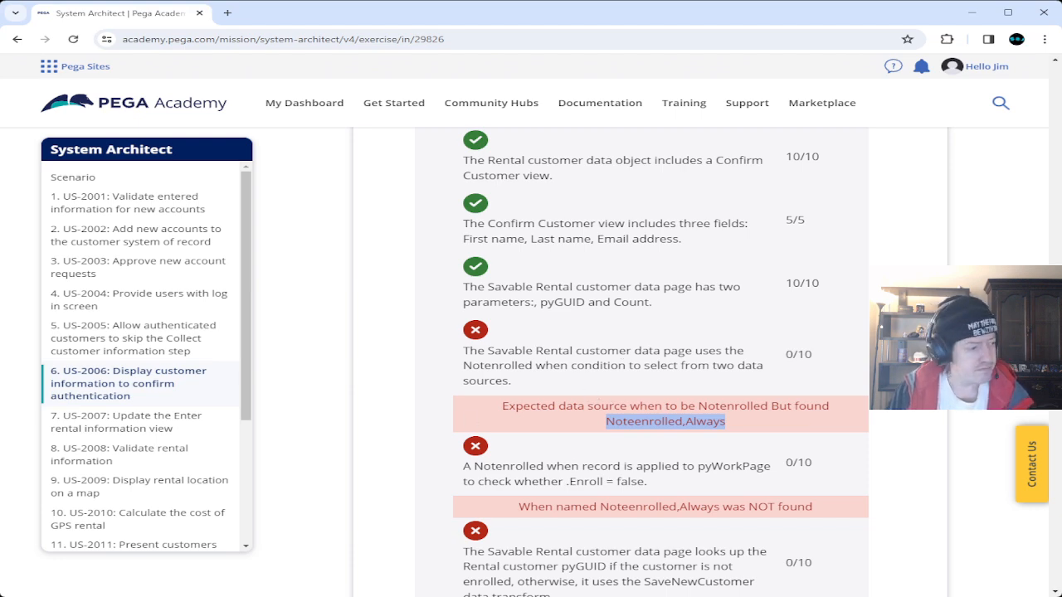
pyautogui.hotkey('alt', 'Tab')
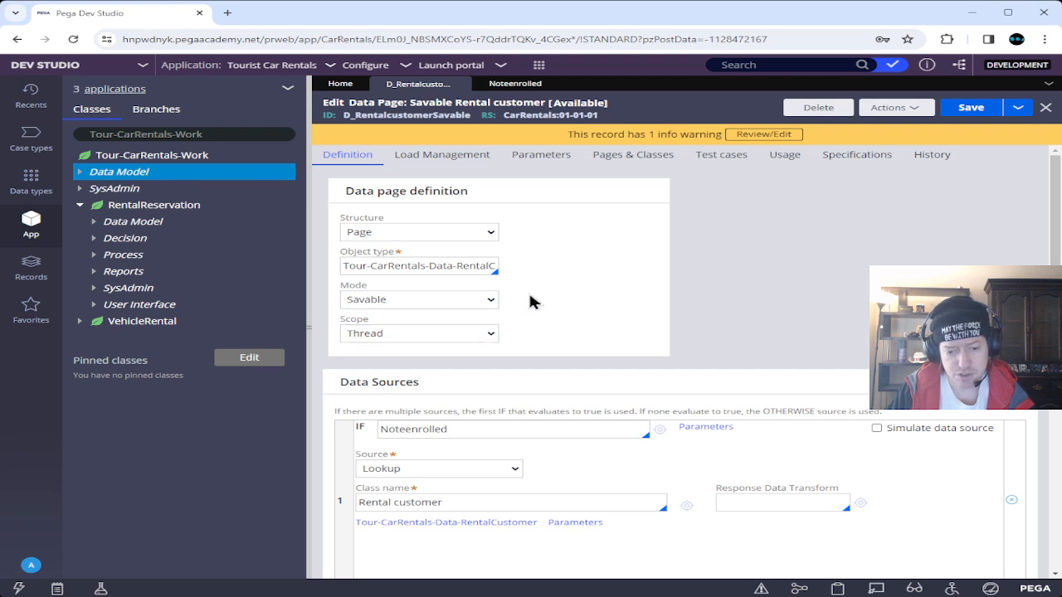
# Review the data page's parameters and definition and the Noteenrolled rule's pyWorkPage.Enroll = false condition.
pyautogui.click(520, 160)
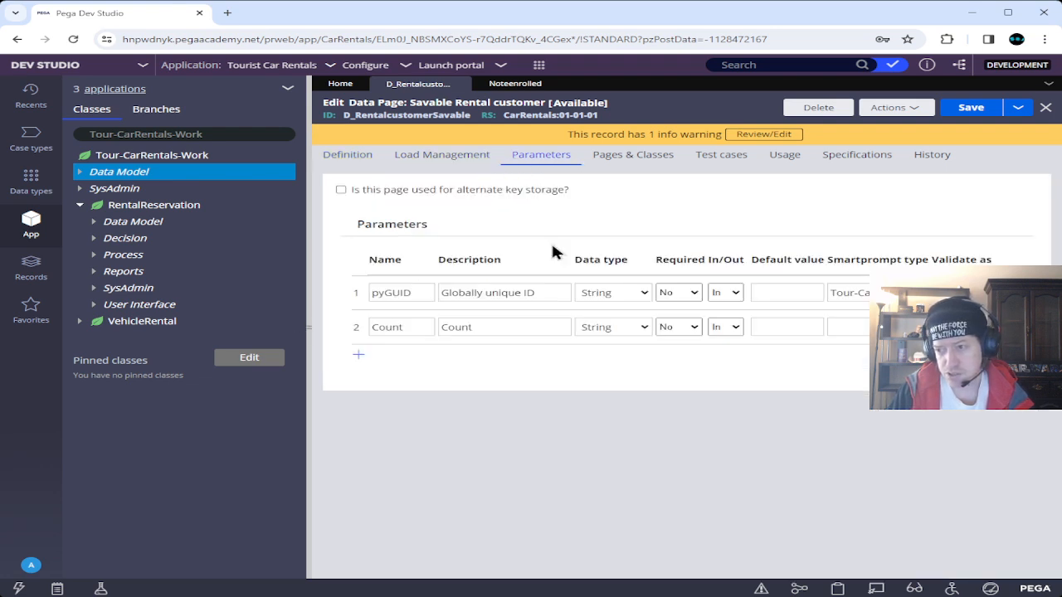
pyautogui.click(356, 164)
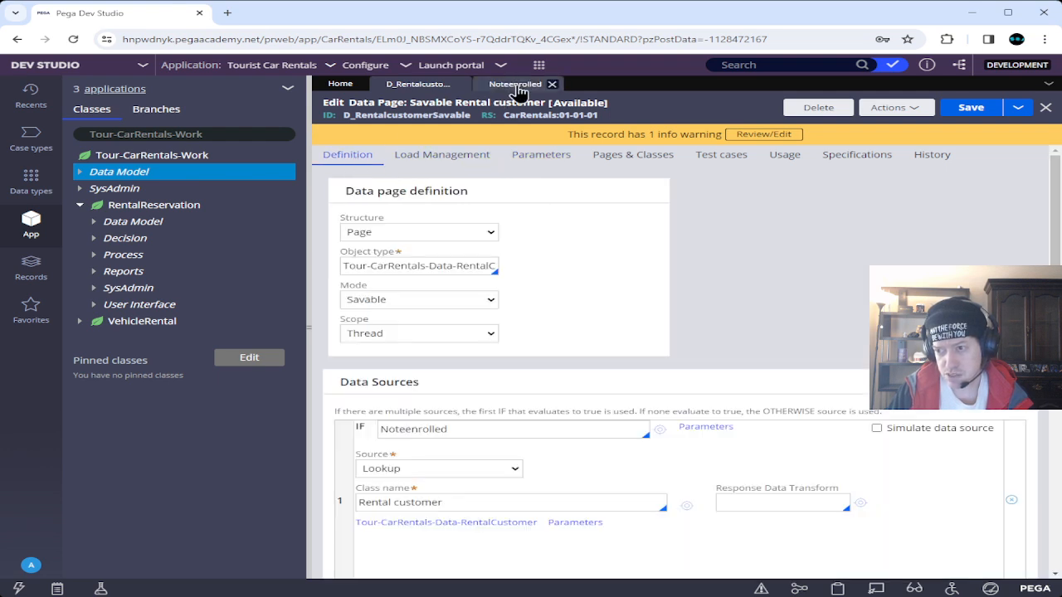
pyautogui.click(515, 83)
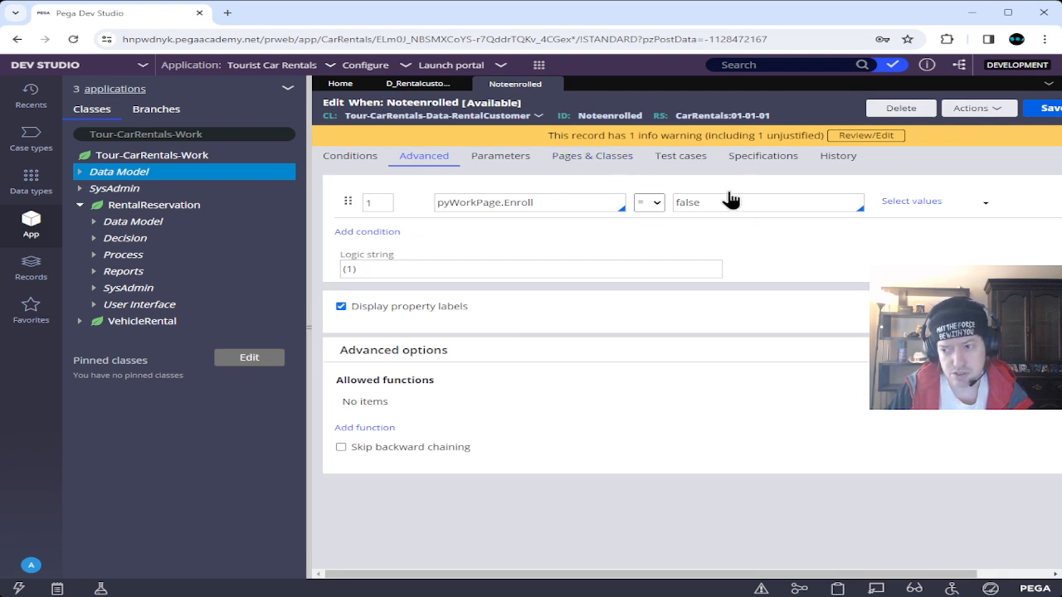
pyautogui.click(645, 208)
pyautogui.click(581, 221)
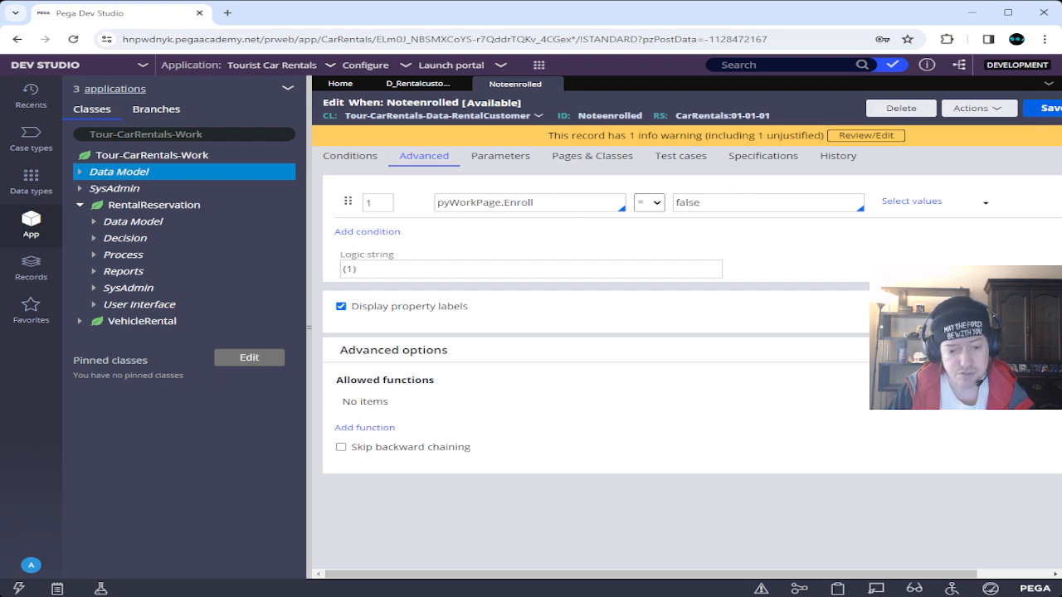
pyautogui.hotkey('alt', 'Tab')
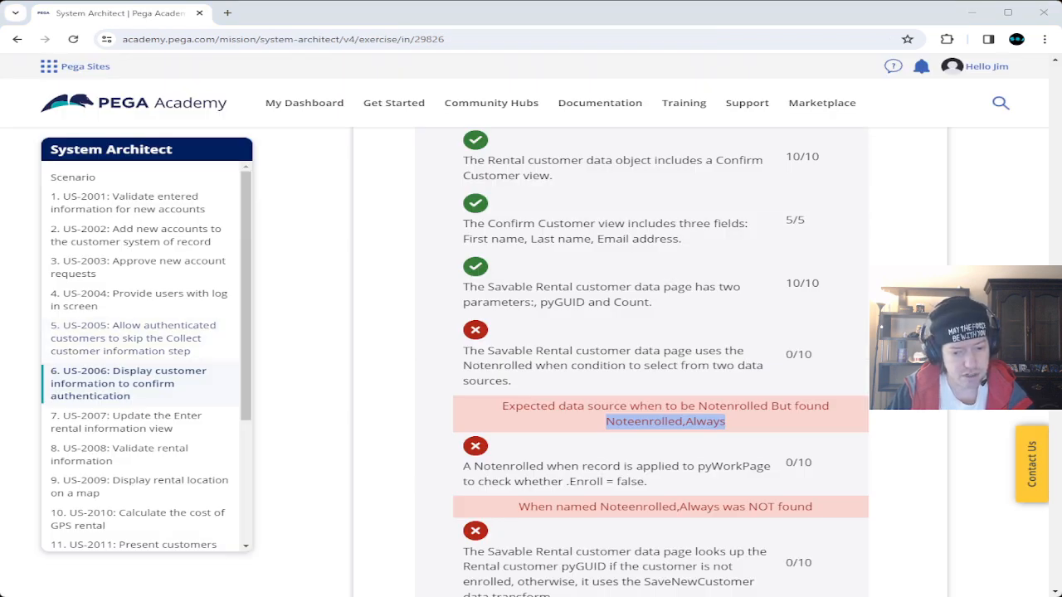
pyautogui.moveTo(600, 508); pyautogui.dragTo(720, 513)
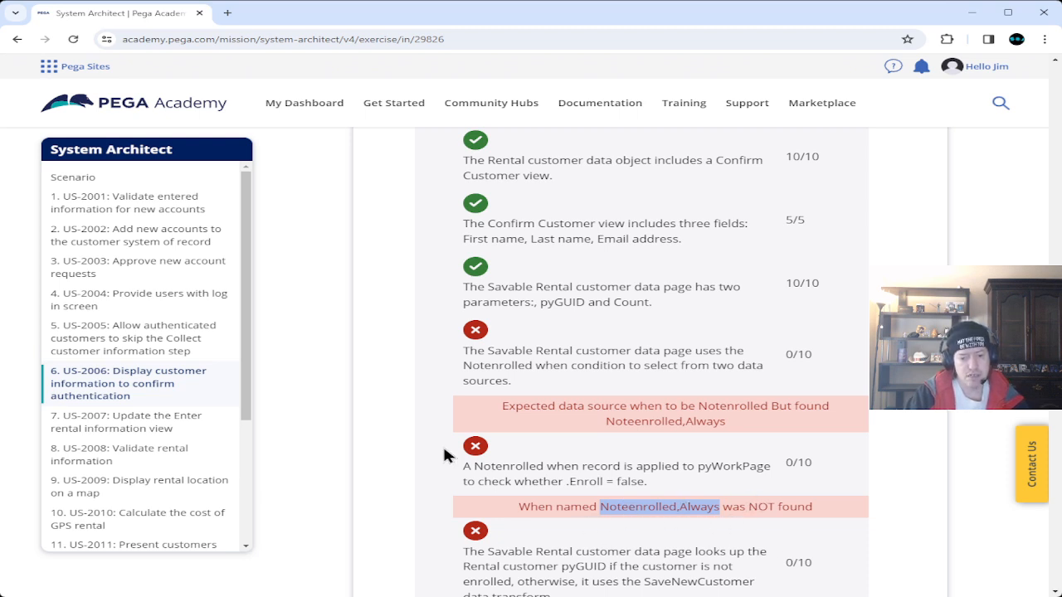
pyautogui.scroll(-2, 444, 455)
pyautogui.scroll(-1, 443, 455)
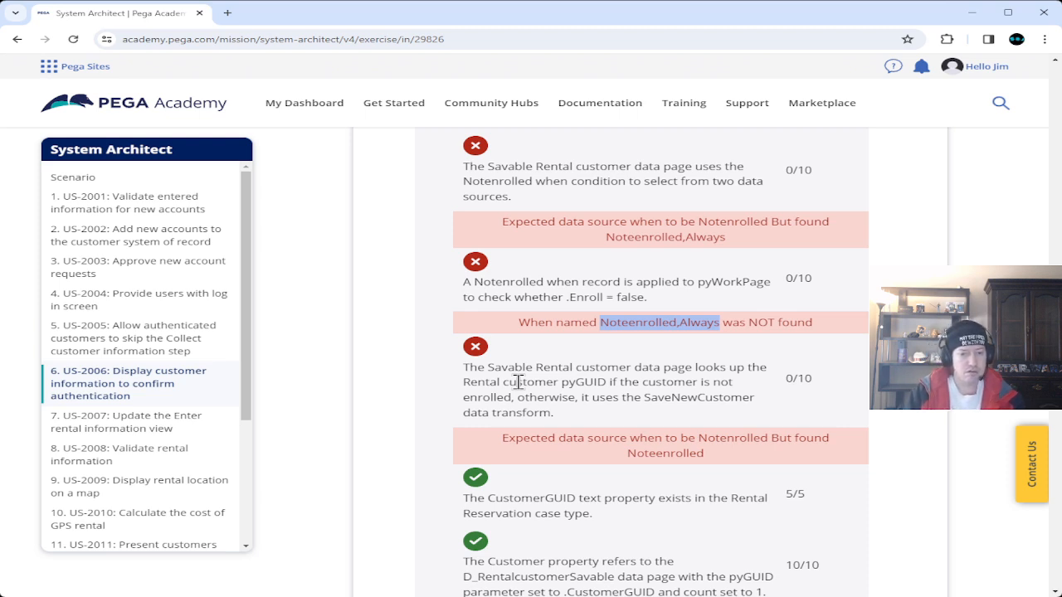
pyautogui.scroll(3, 416, 412)
pyautogui.moveTo(463, 289); pyautogui.dragTo(726, 362)
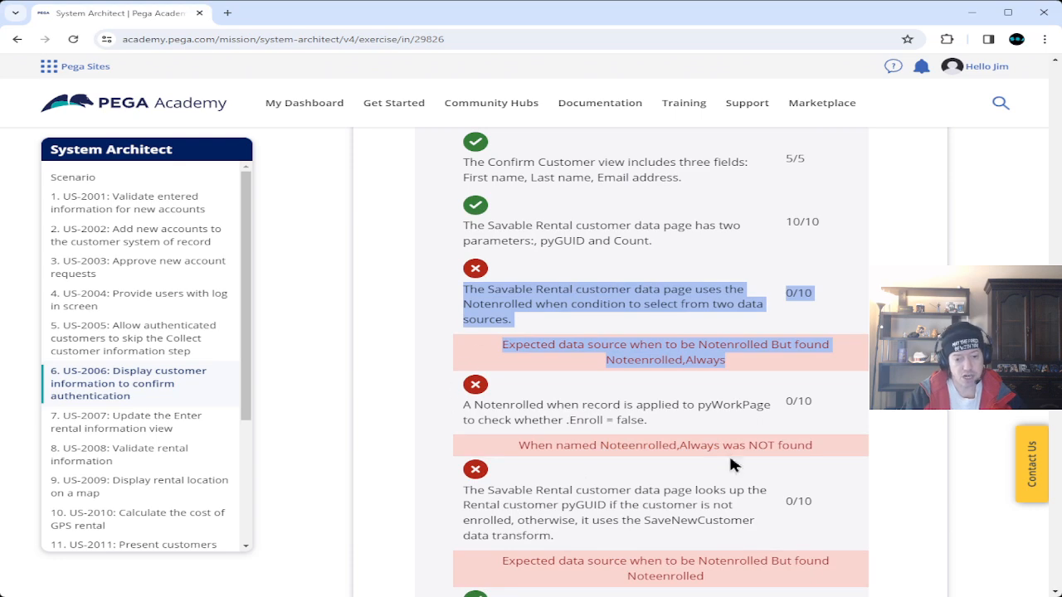
pyautogui.scroll(-8, 393, 377)
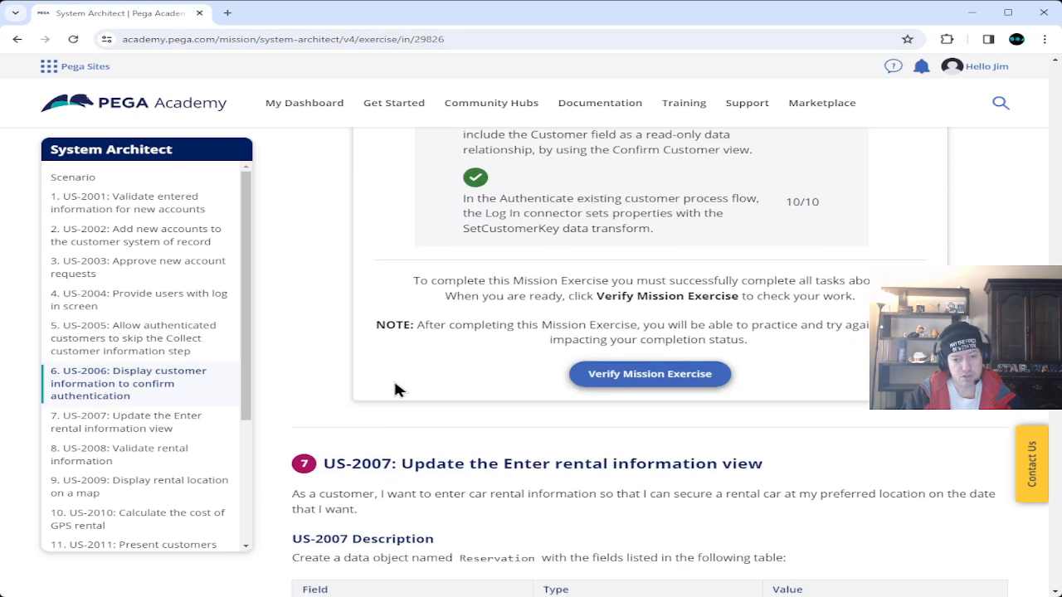
pyautogui.scroll(4, 491, 431)
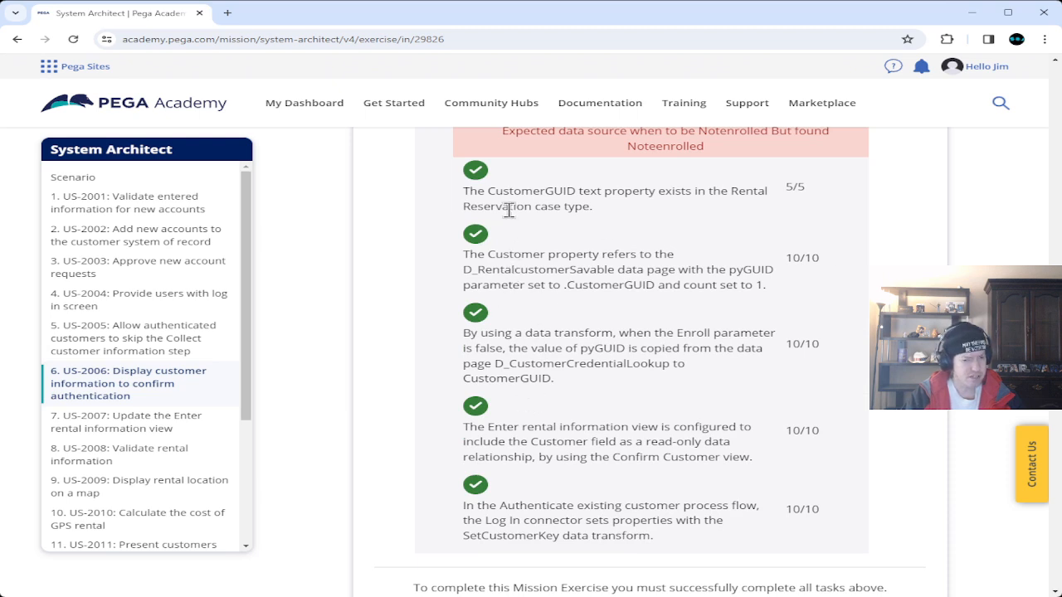
pyautogui.moveTo(462, 185); pyautogui.dragTo(798, 549)
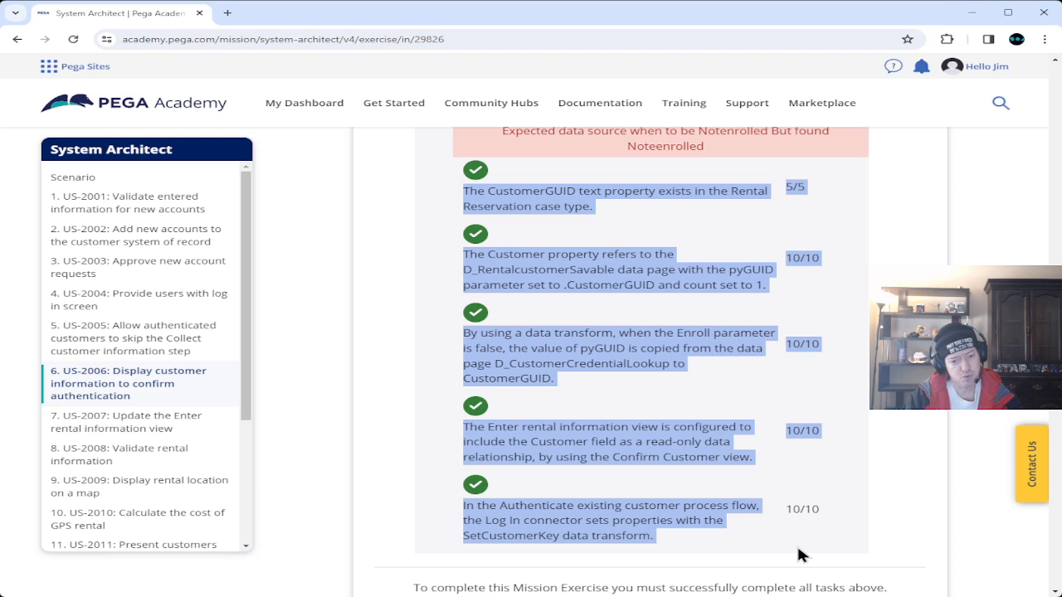
pyautogui.click(798, 553)
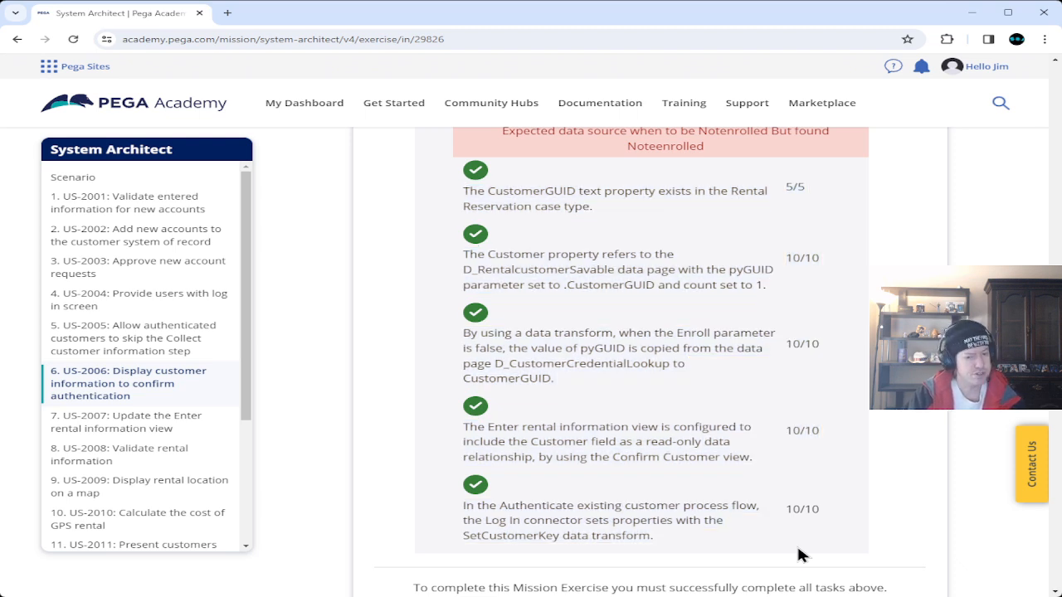
pyautogui.scroll(3, 800, 555)
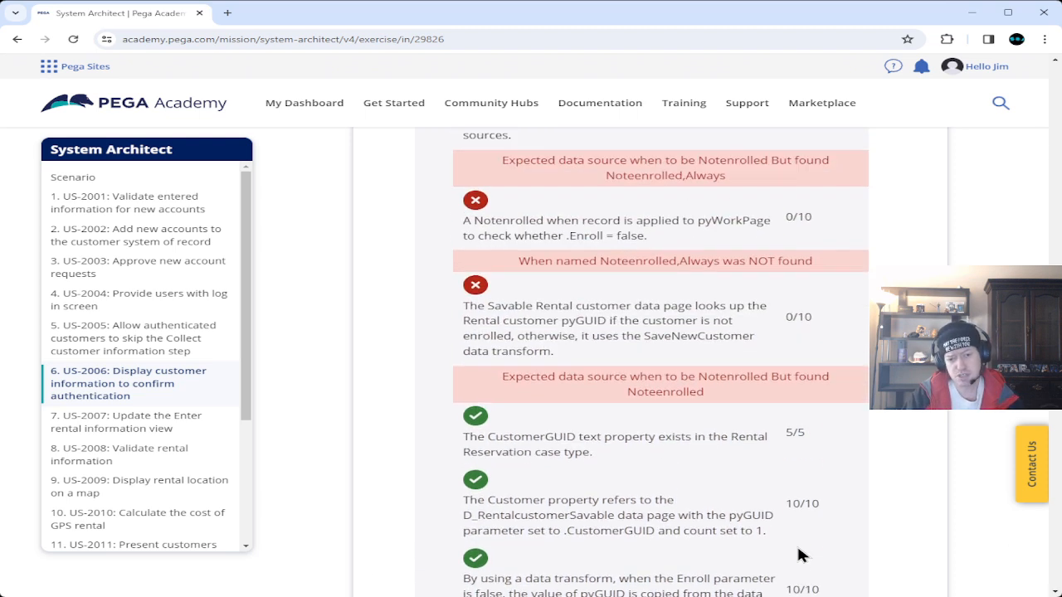
pyautogui.scroll(2, 801, 555)
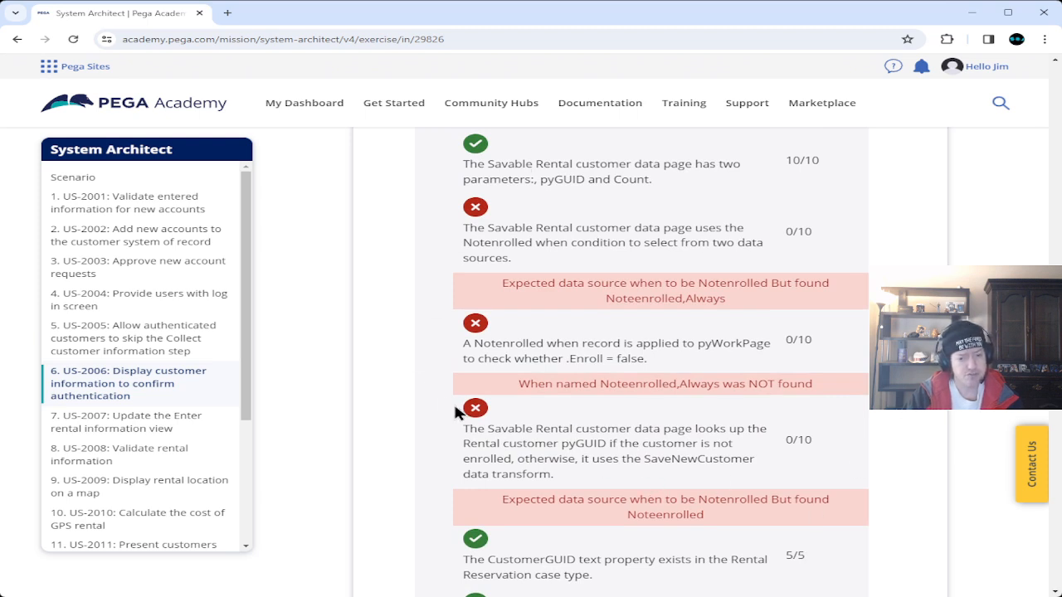
pyautogui.scroll(-1, 488, 407)
pyautogui.scroll(-3, 488, 401)
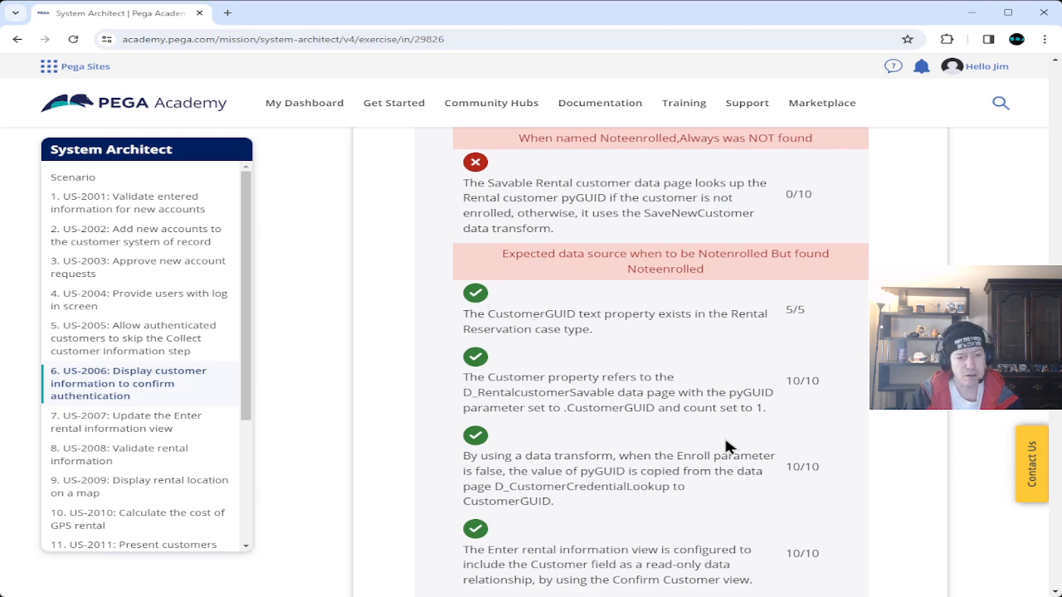
pyautogui.scroll(-2, 725, 435)
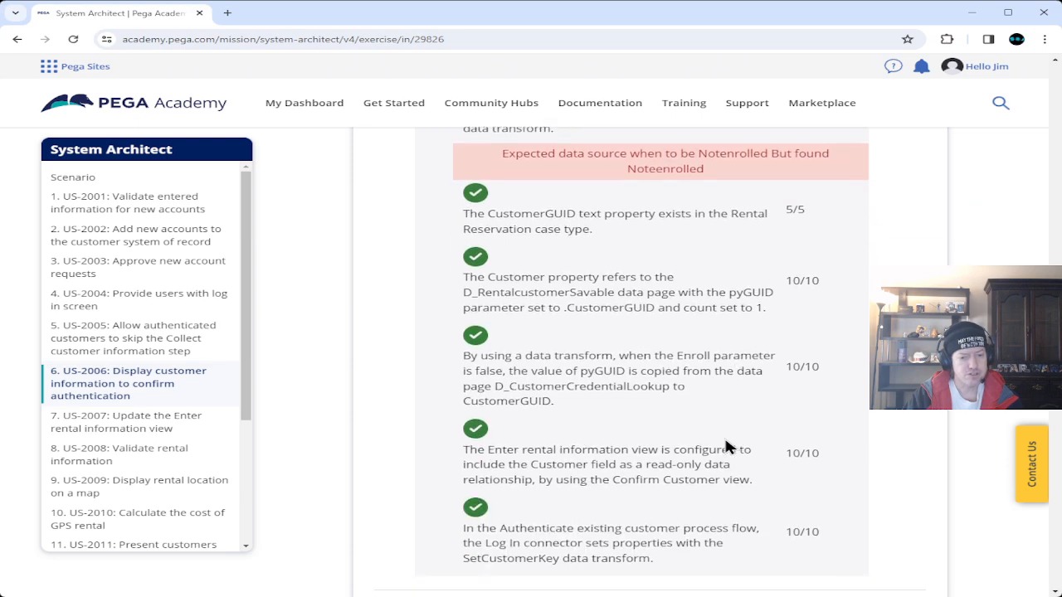
pyautogui.scroll(4, 587, 467)
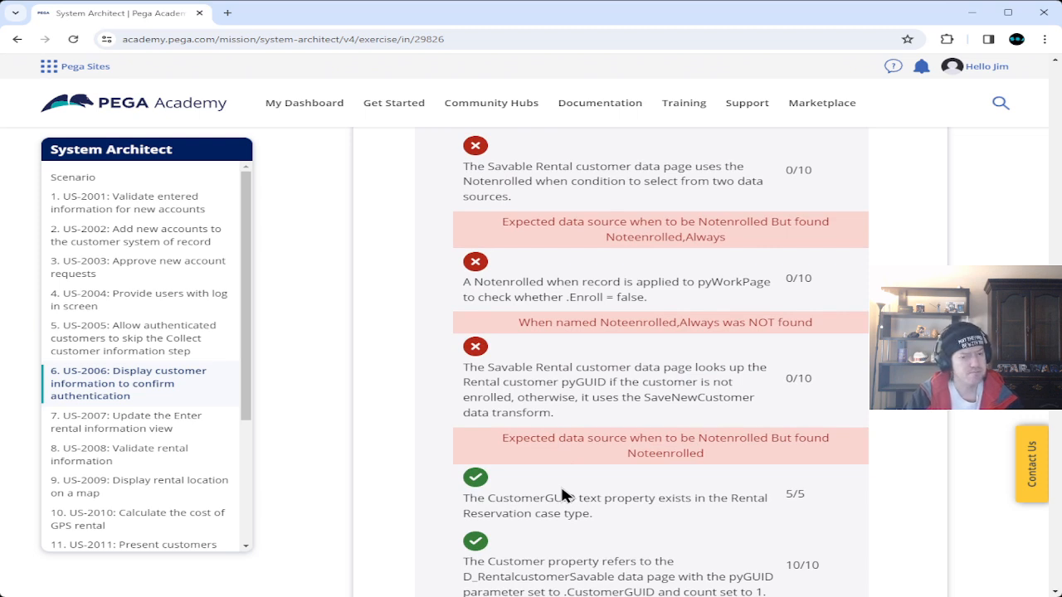
pyautogui.scroll(-4, 562, 494)
pyautogui.scroll(4, 594, 504)
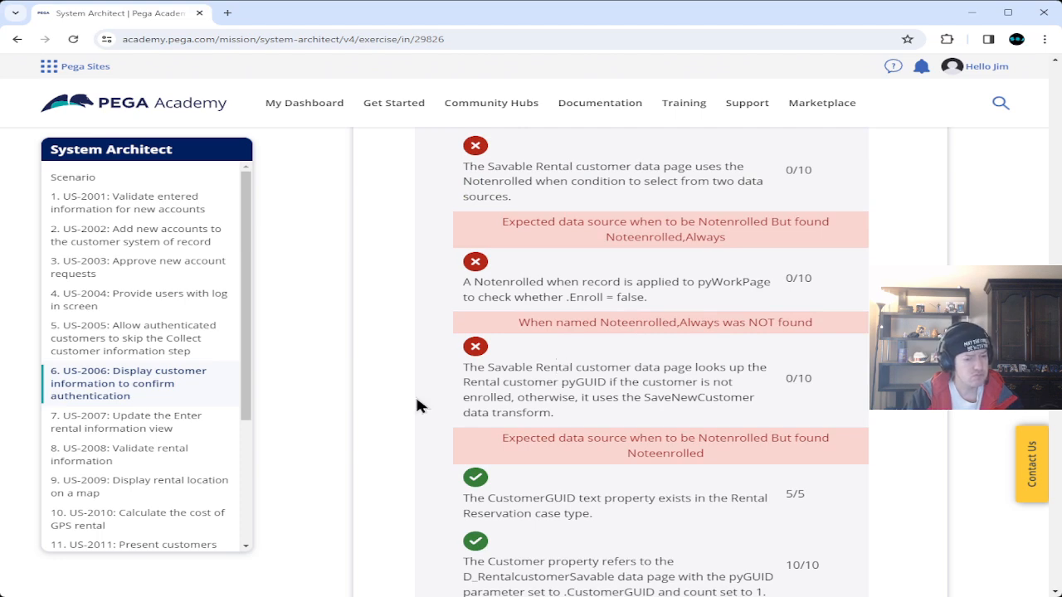
pyautogui.scroll(-4, 416, 413)
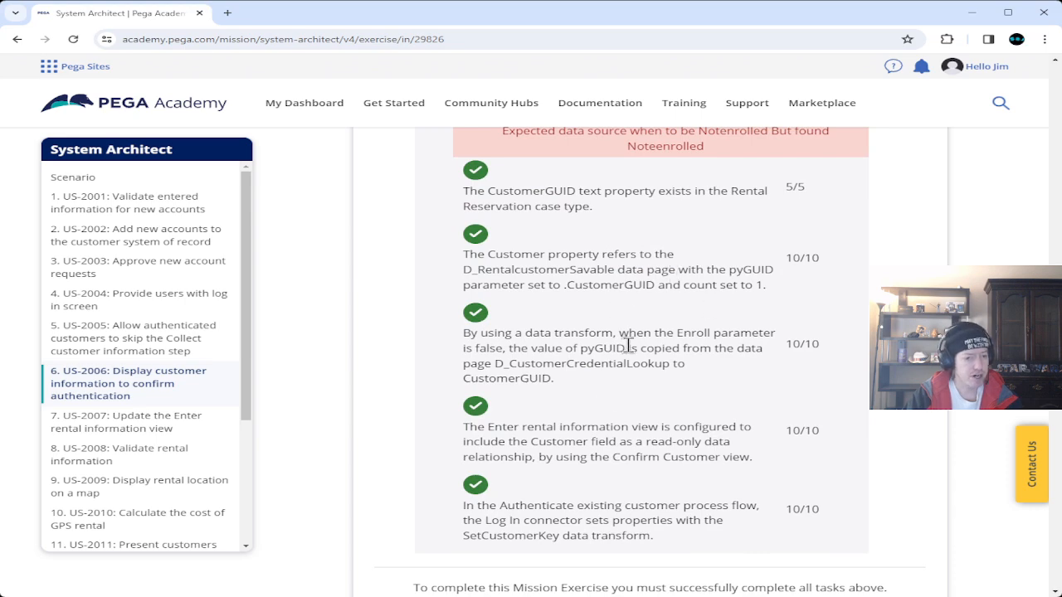
pyautogui.scroll(4, 625, 340)
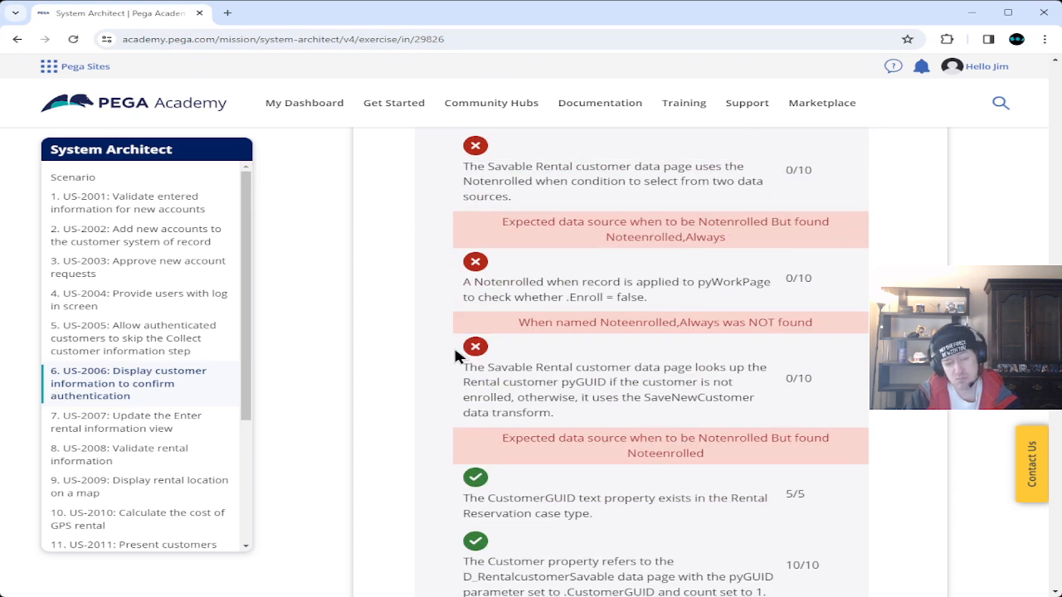
pyautogui.scroll(4, 365, 440)
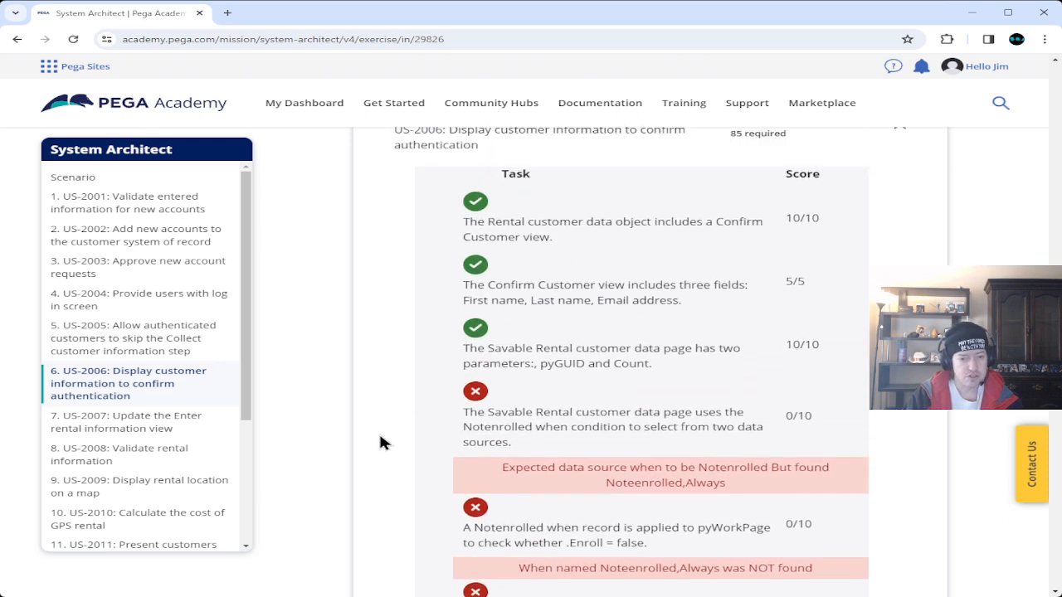
pyautogui.scroll(2, 395, 467)
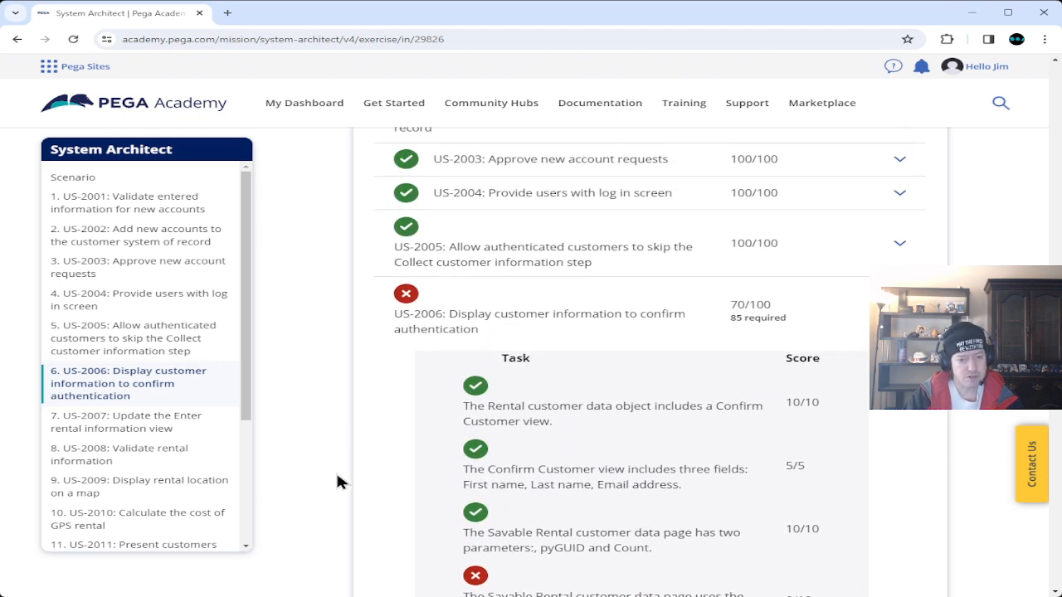
pyautogui.scroll(5, 338, 477)
pyautogui.scroll(3, 336, 470)
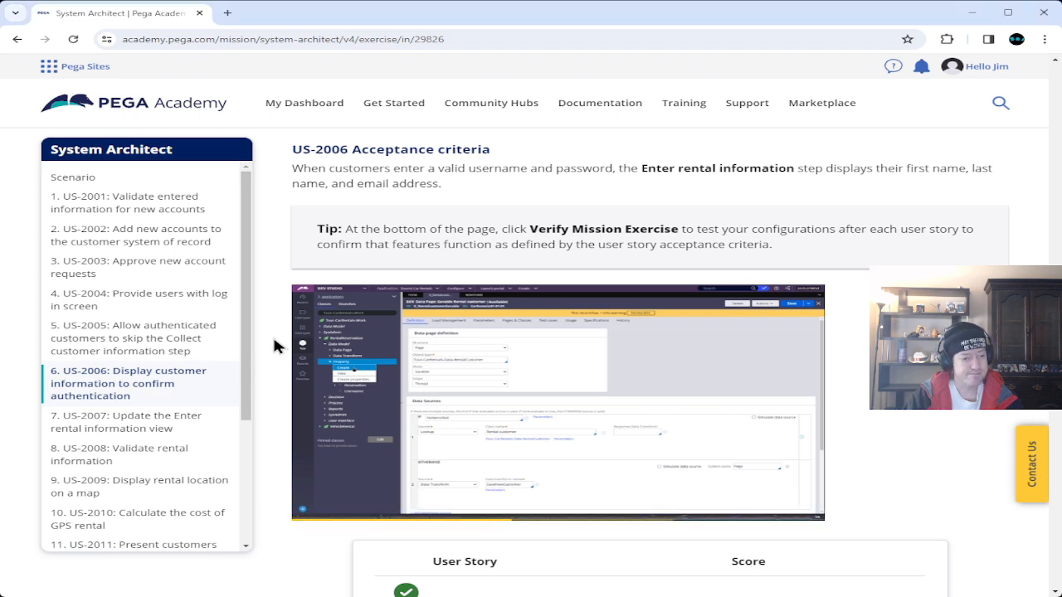
pyautogui.scroll(-8, 274, 347)
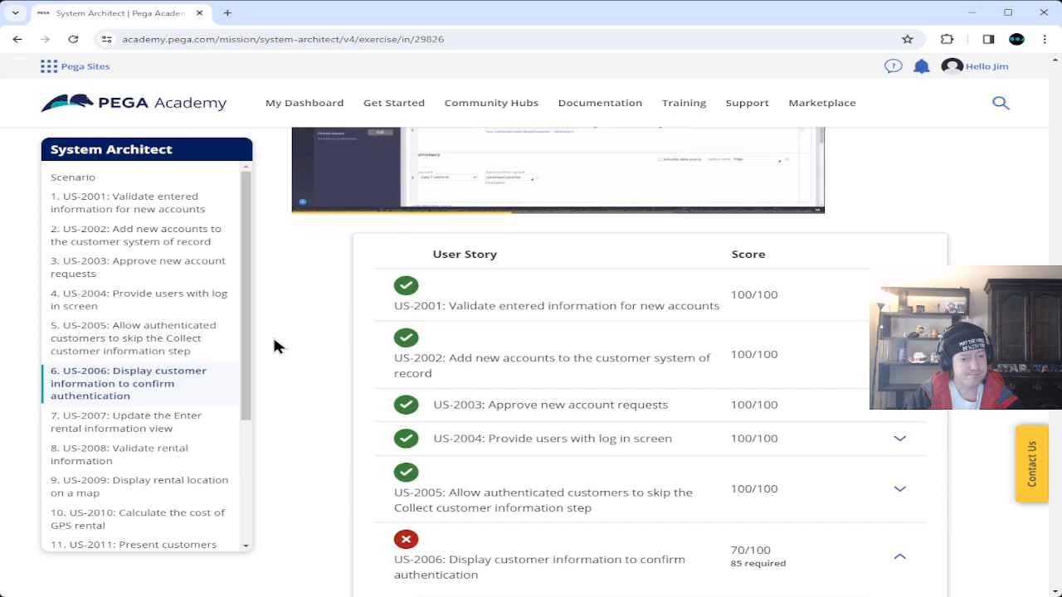
pyautogui.scroll(-8, 274, 347)
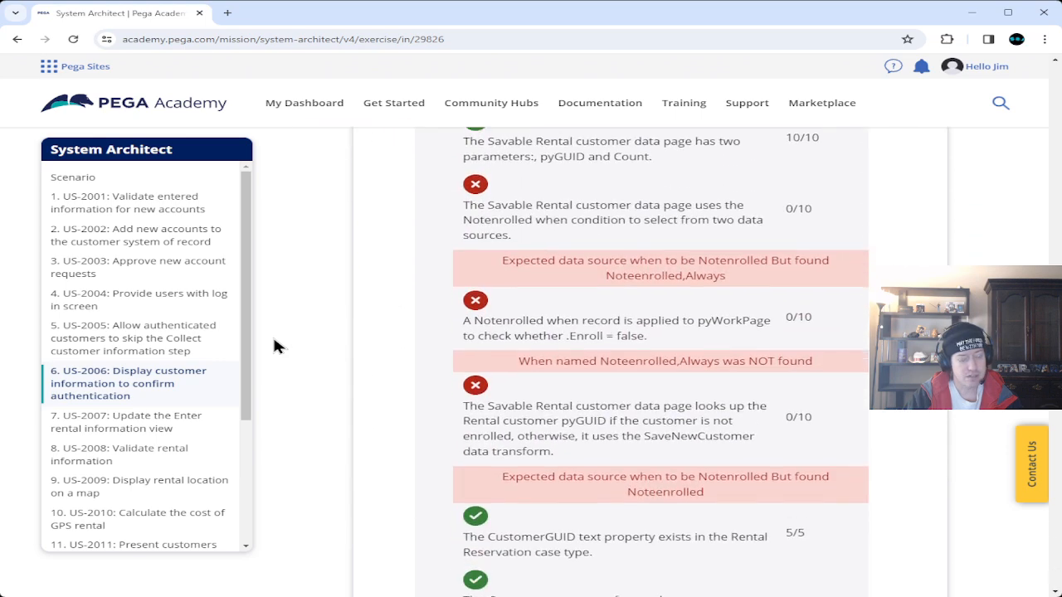
pyautogui.scroll(-4, 277, 347)
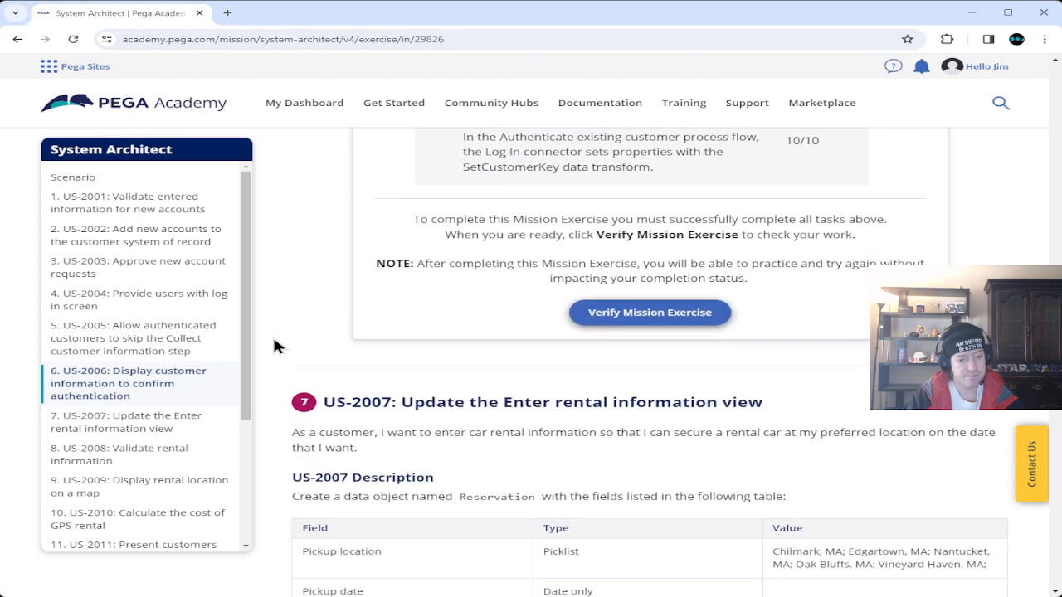
pyautogui.scroll(-7, 281, 340)
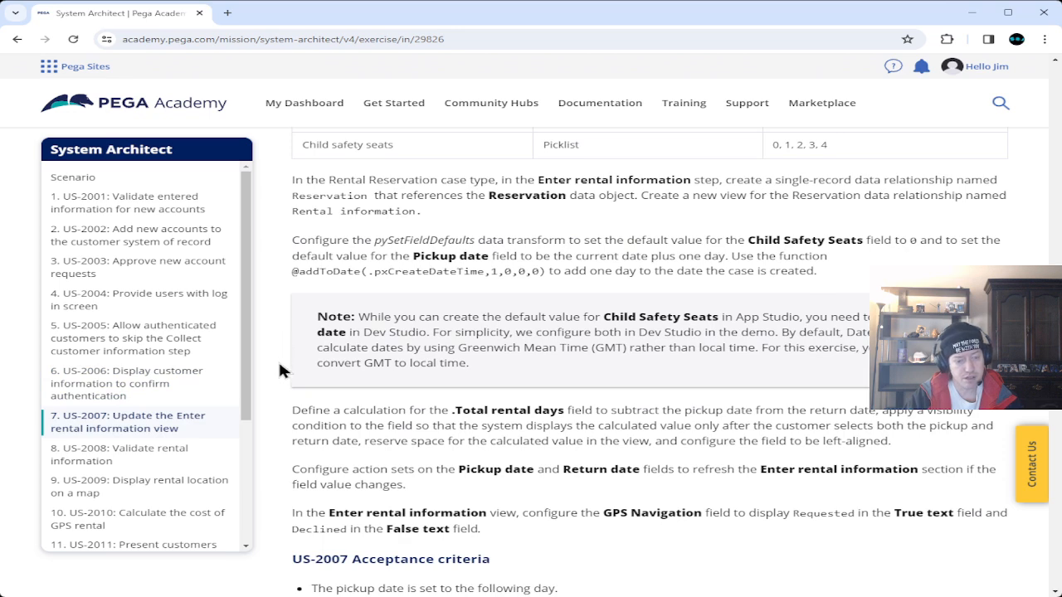
pyautogui.scroll(8, 279, 364)
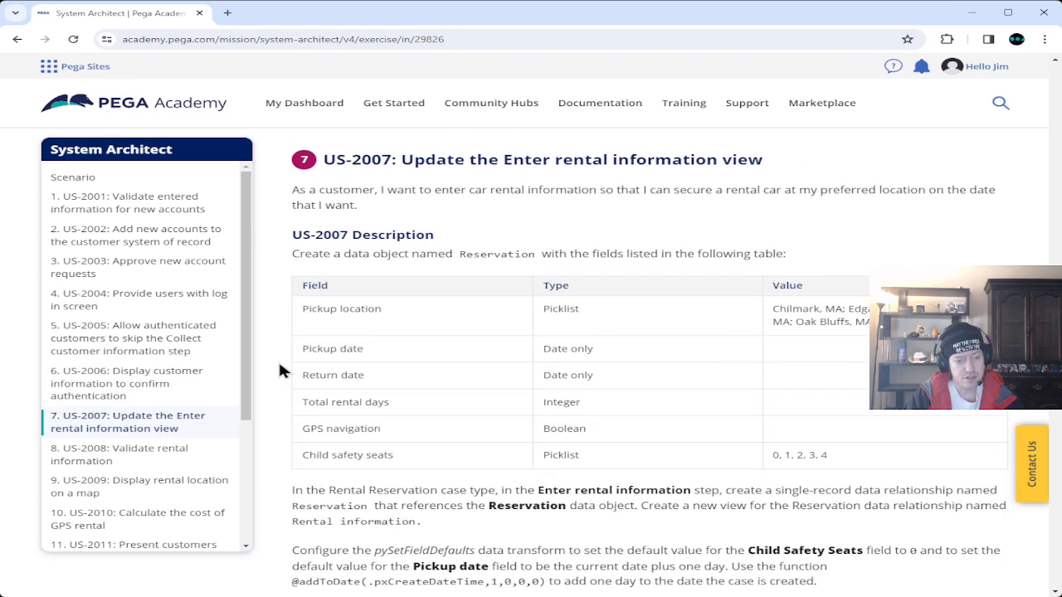
pyautogui.scroll(8, 280, 365)
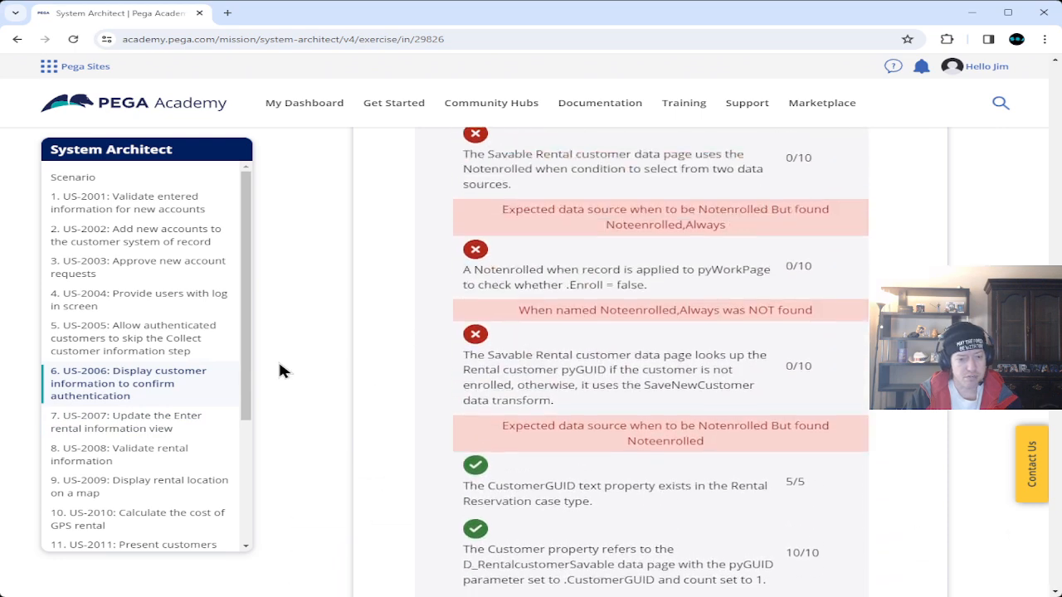
pyautogui.scroll(4, 279, 365)
pyautogui.scroll(5, 279, 366)
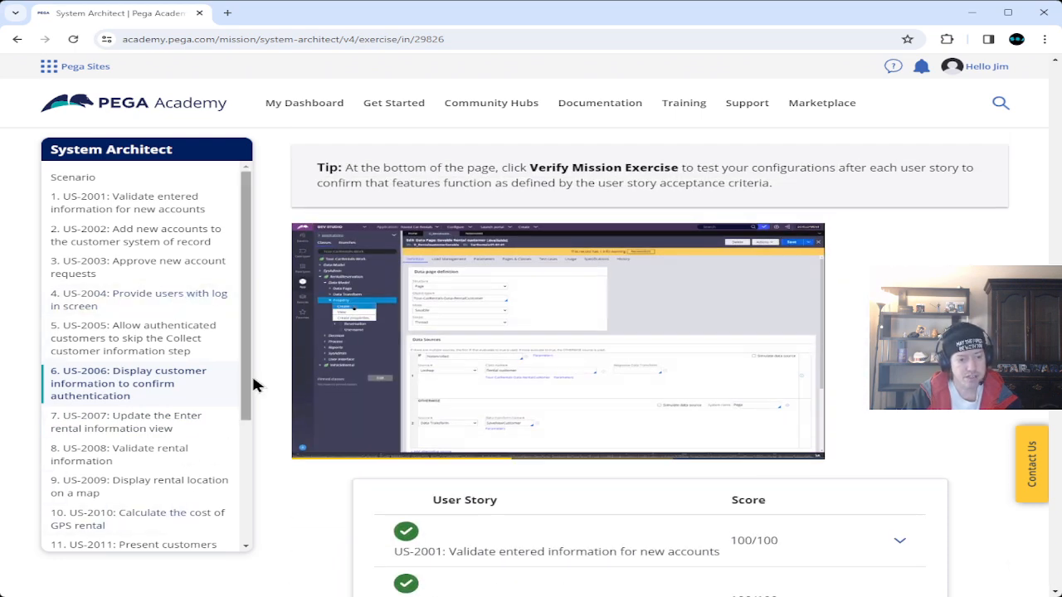
pyautogui.moveTo(249, 368); pyautogui.dragTo(230, 346)
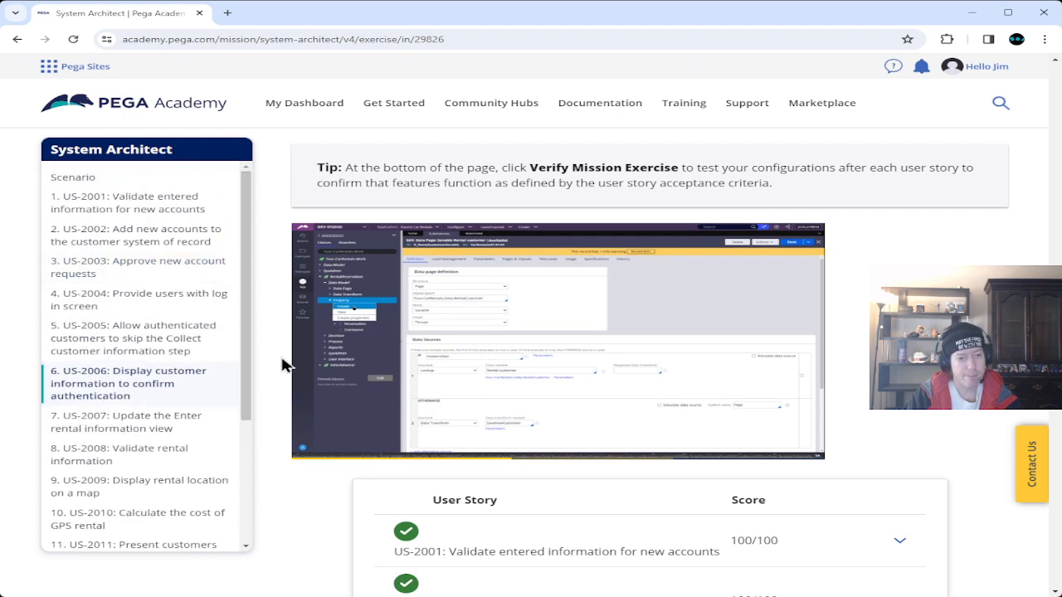
pyautogui.scroll(-10, 282, 365)
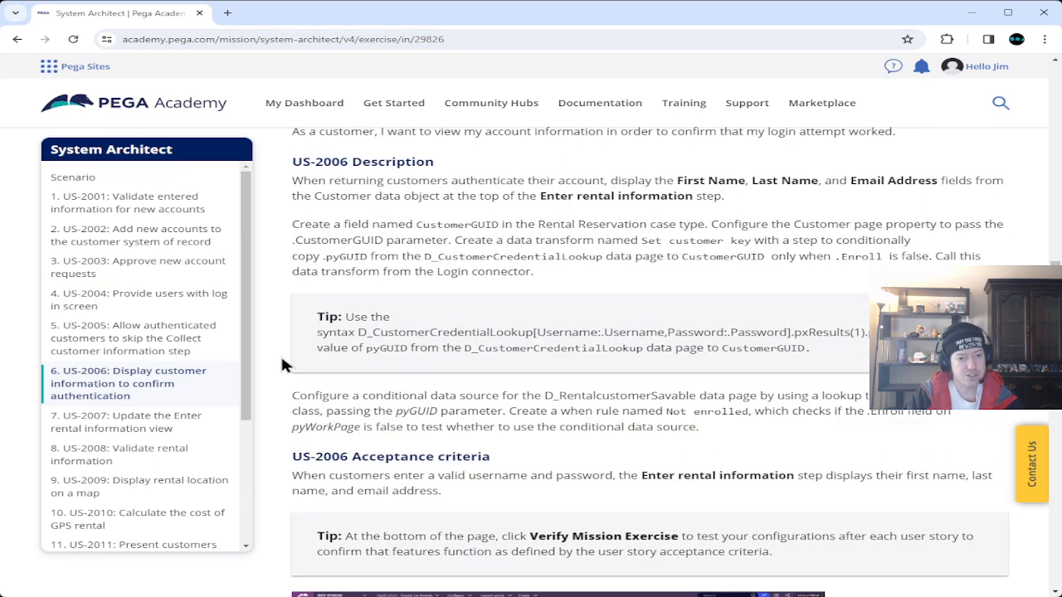
pyautogui.scroll(1, 452, 421)
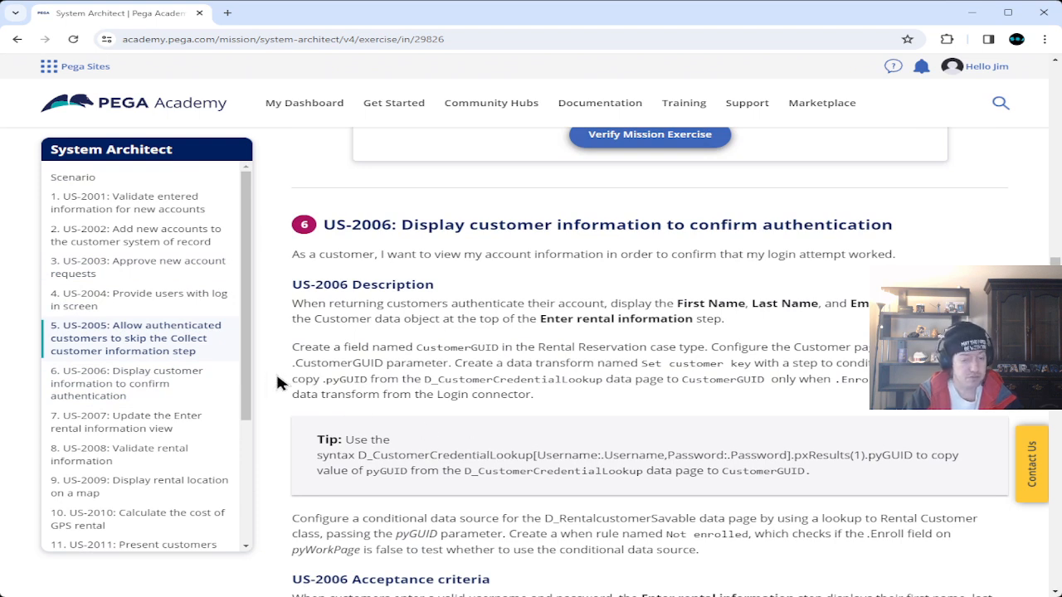
pyautogui.moveTo(292, 305); pyautogui.dragTo(655, 415)
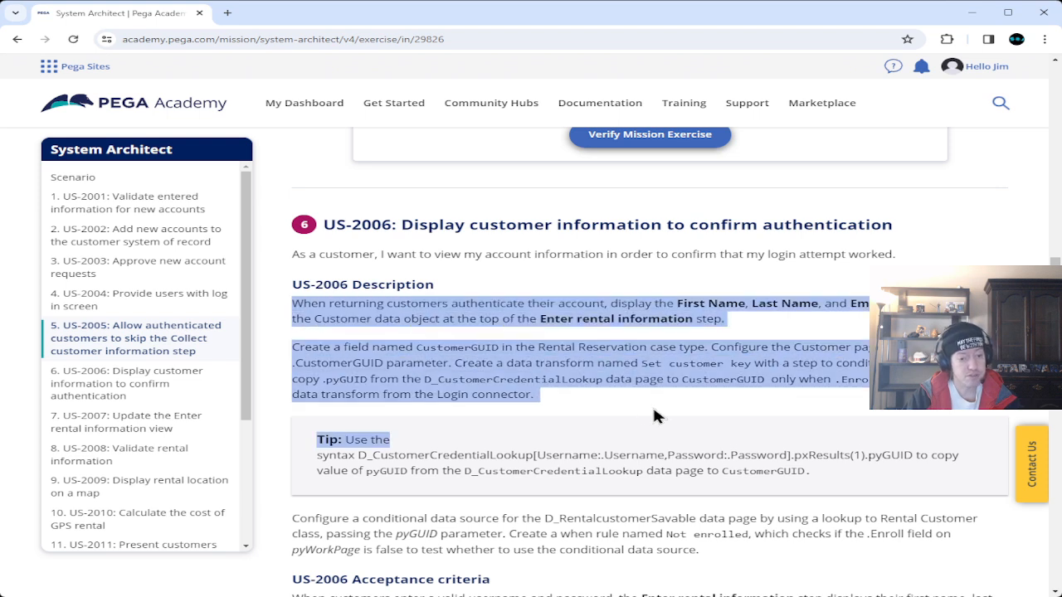
pyautogui.click(616, 405)
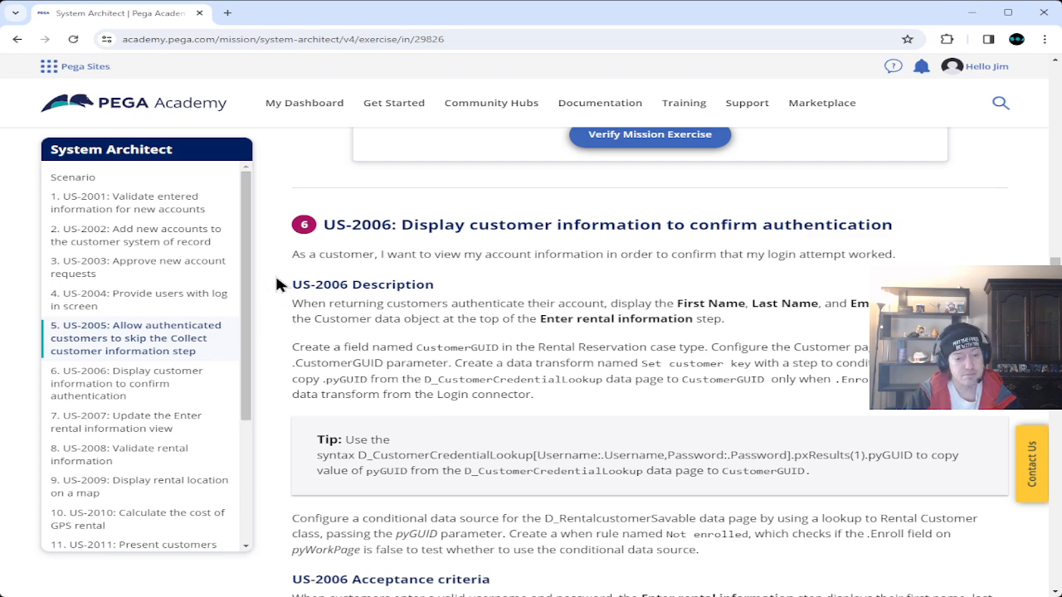
pyautogui.scroll(-1, 276, 279)
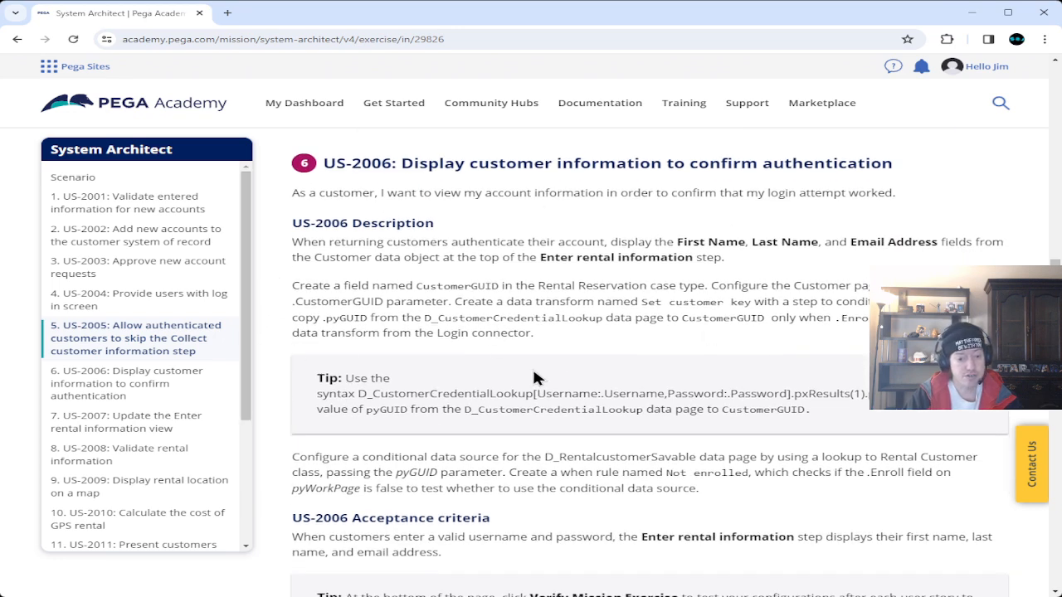
# Search the exercise page for the whole word 'count'.
pyautogui.hotkey('ctrl', 'f')
pyautogui.write('count')
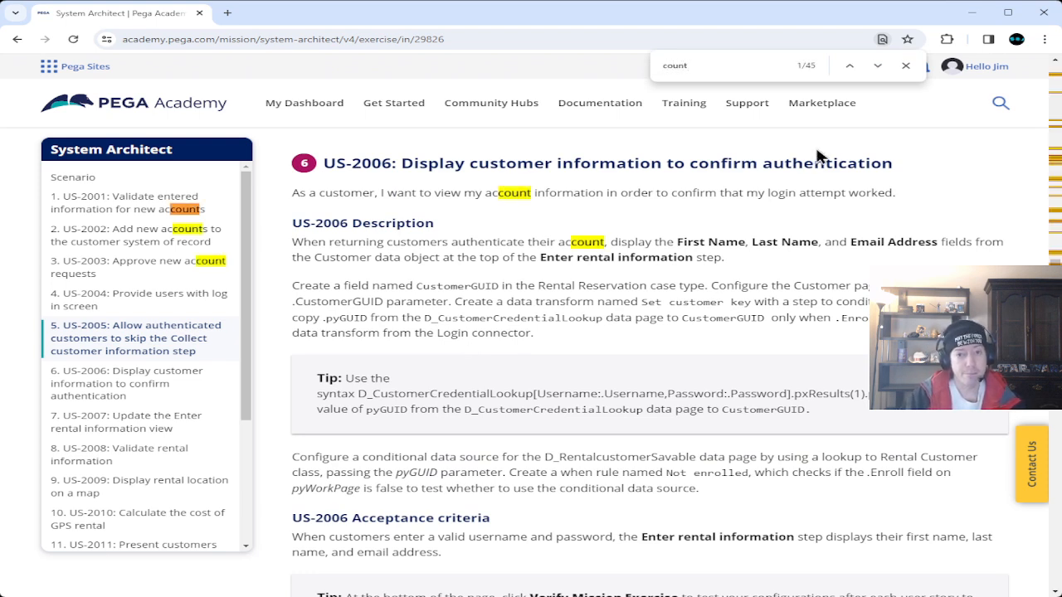
pyautogui.click(669, 70)
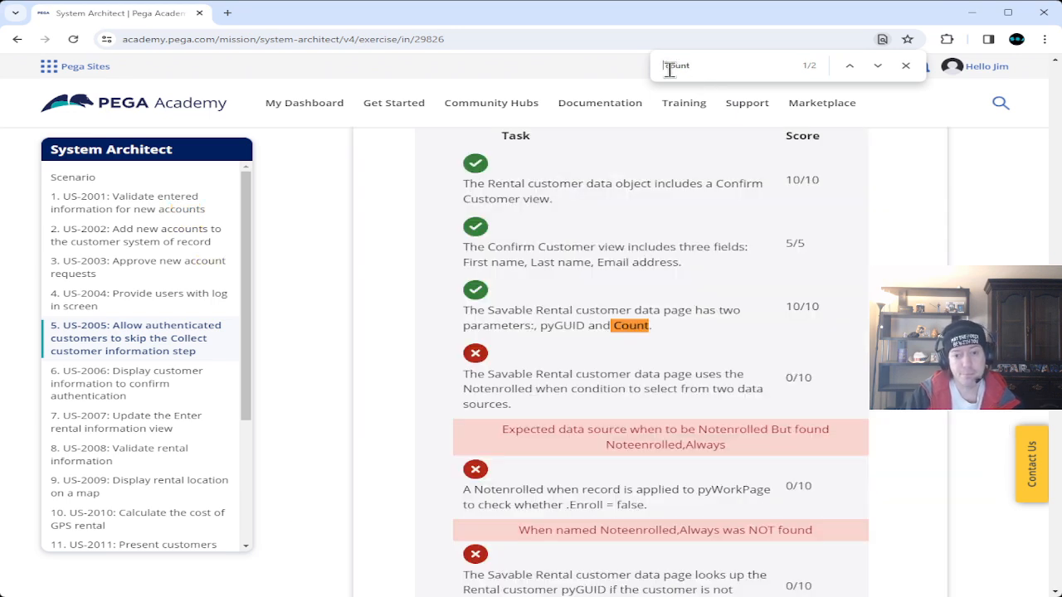
# Look over the two Count mentions in the US-2006 results, then move down to the page footer.
pyautogui.scroll(-5, 700, 290)
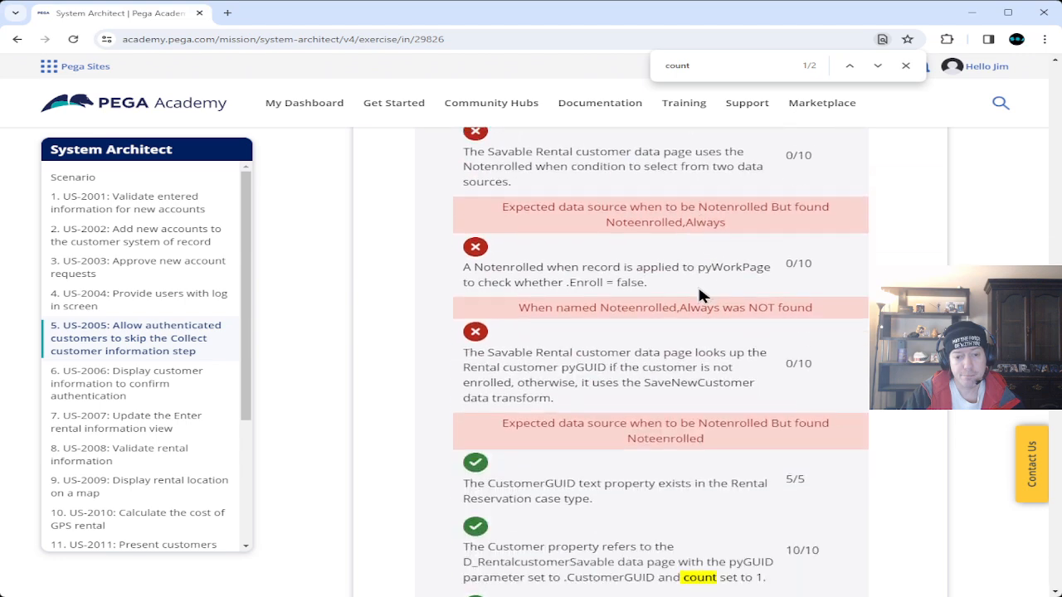
pyautogui.scroll(-2, 699, 292)
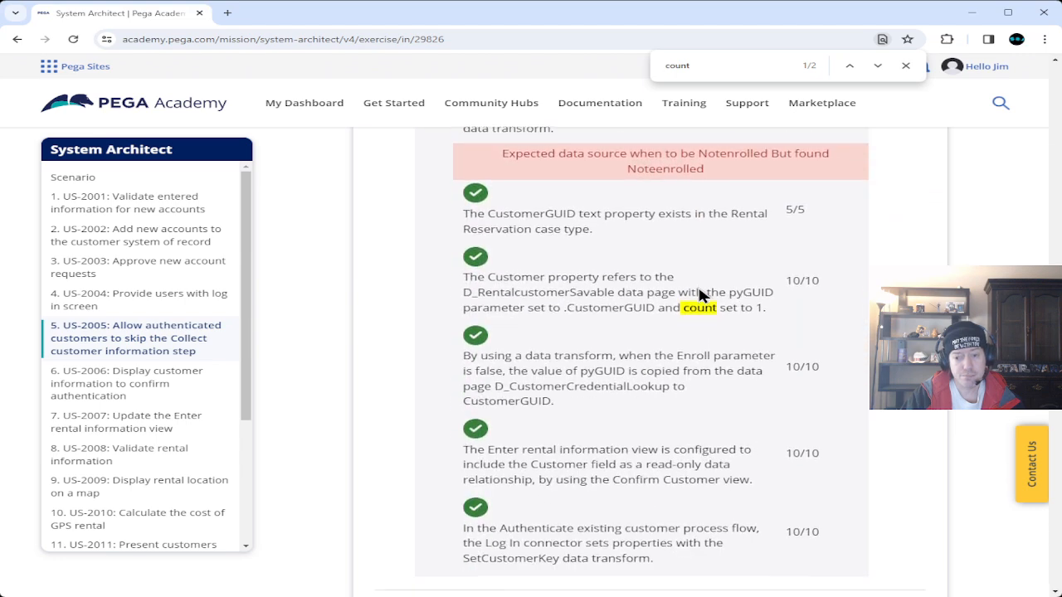
pyautogui.scroll(-2, 699, 292)
pyautogui.scroll(4, 697, 283)
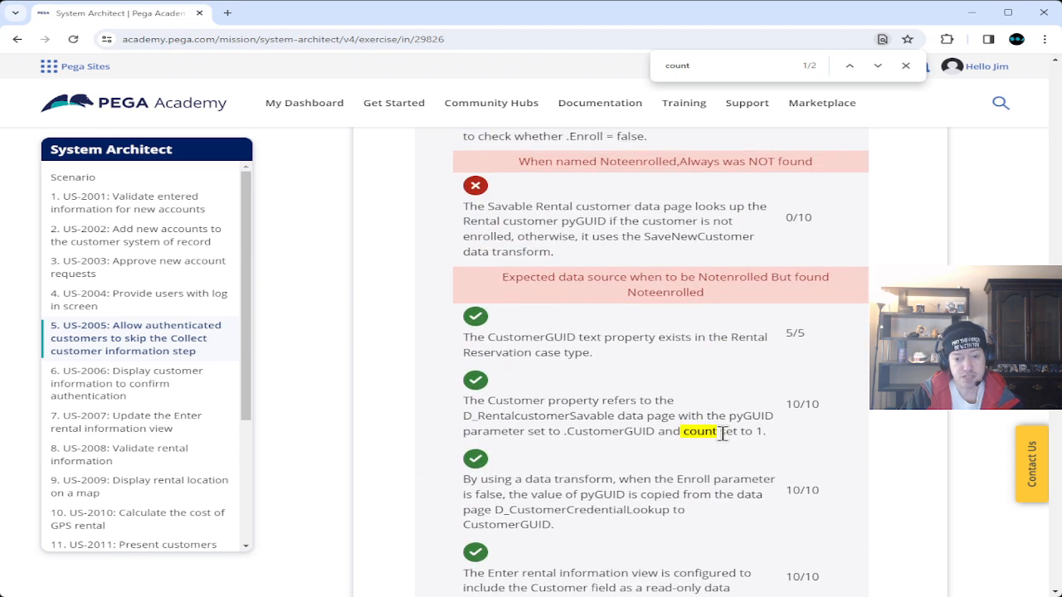
pyautogui.scroll(5, 723, 432)
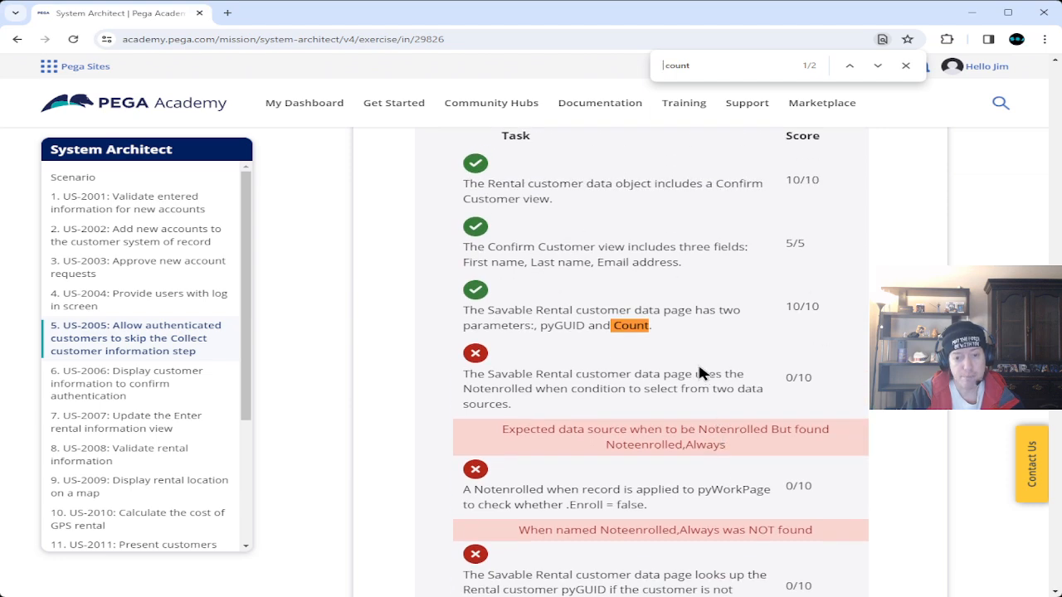
pyautogui.scroll(15, 699, 374)
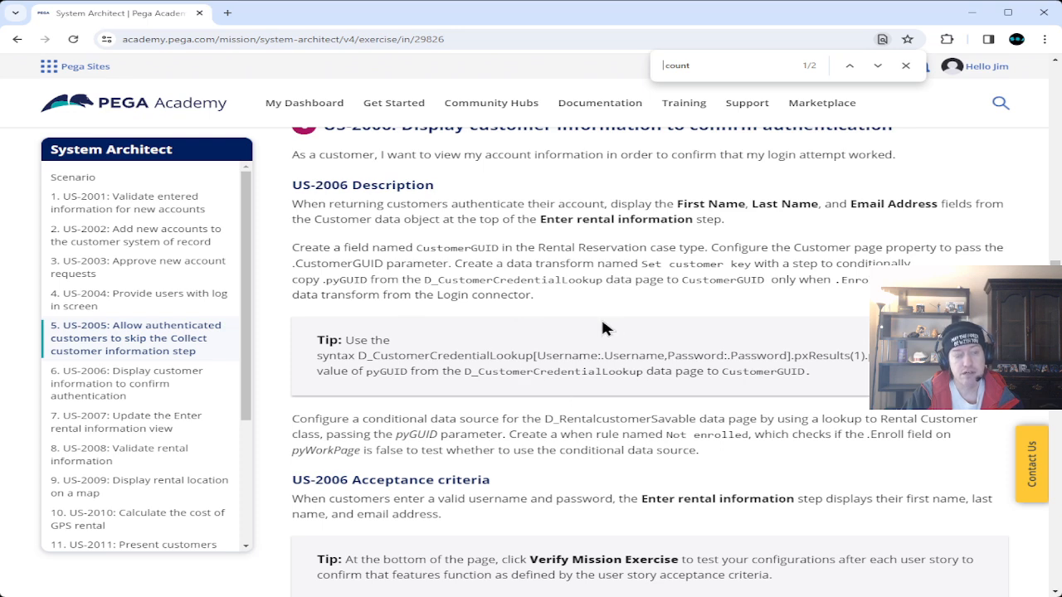
pyautogui.scroll(2, 603, 327)
pyautogui.scroll(-2, 477, 359)
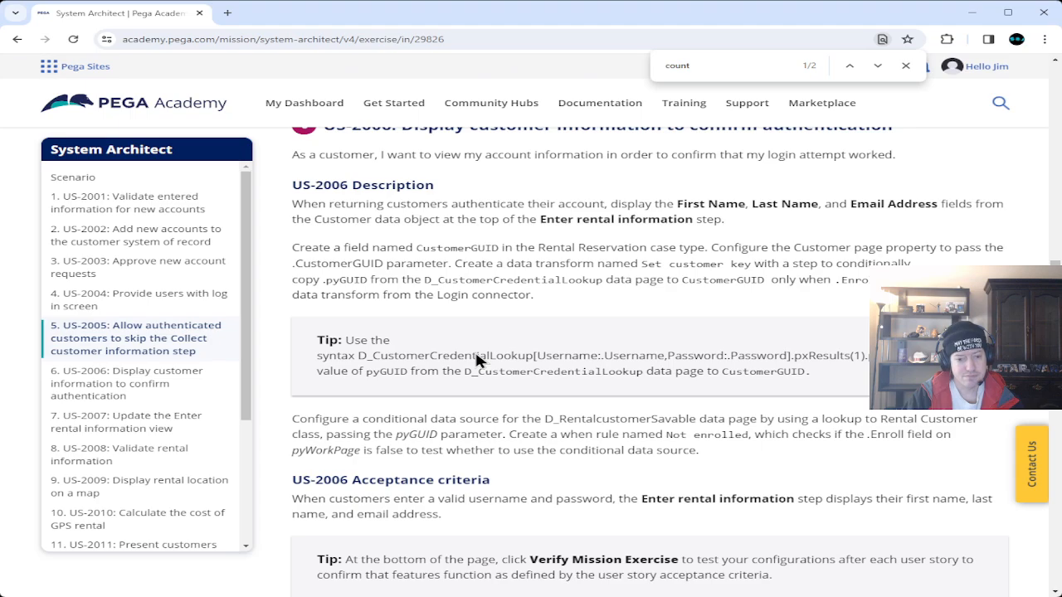
pyautogui.moveTo(1055, 269); pyautogui.dragTo(1055, 589)
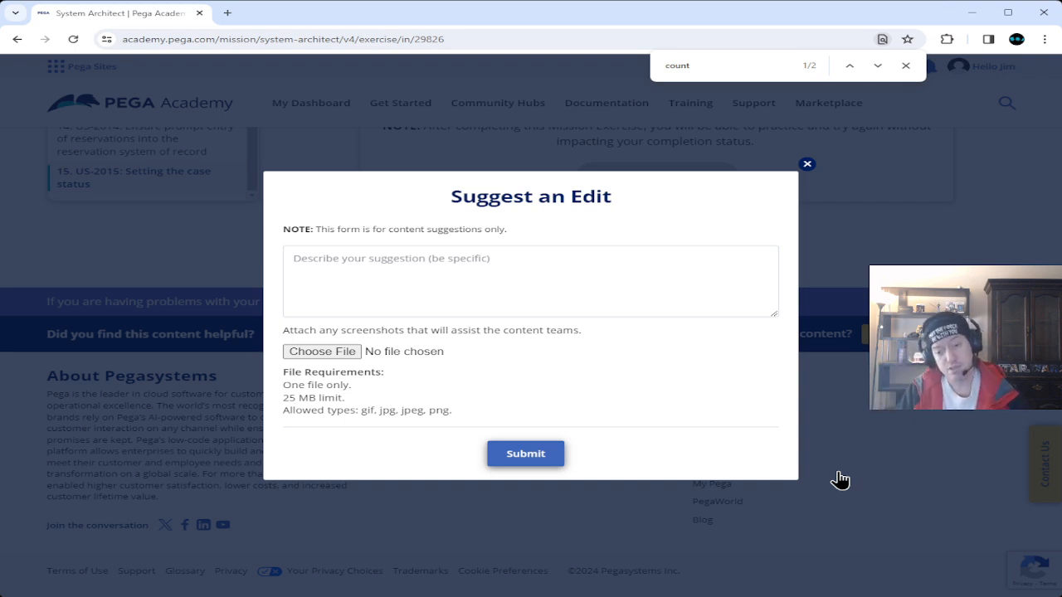
pyautogui.click(805, 166)
pyautogui.scroll(10, 770, 430)
pyautogui.scroll(15, 770, 430)
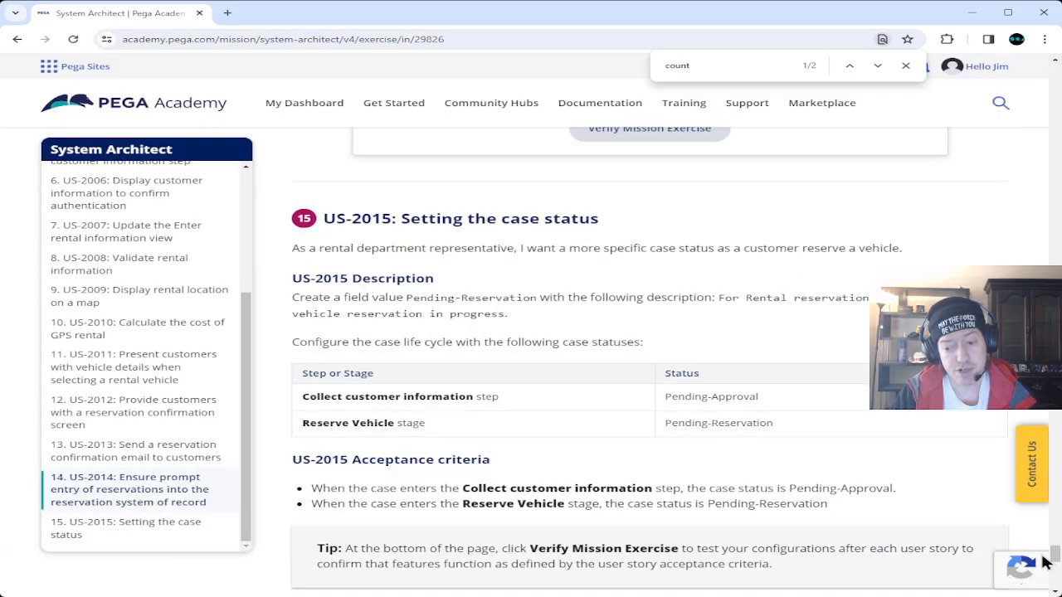
pyautogui.scroll(15, 770, 430)
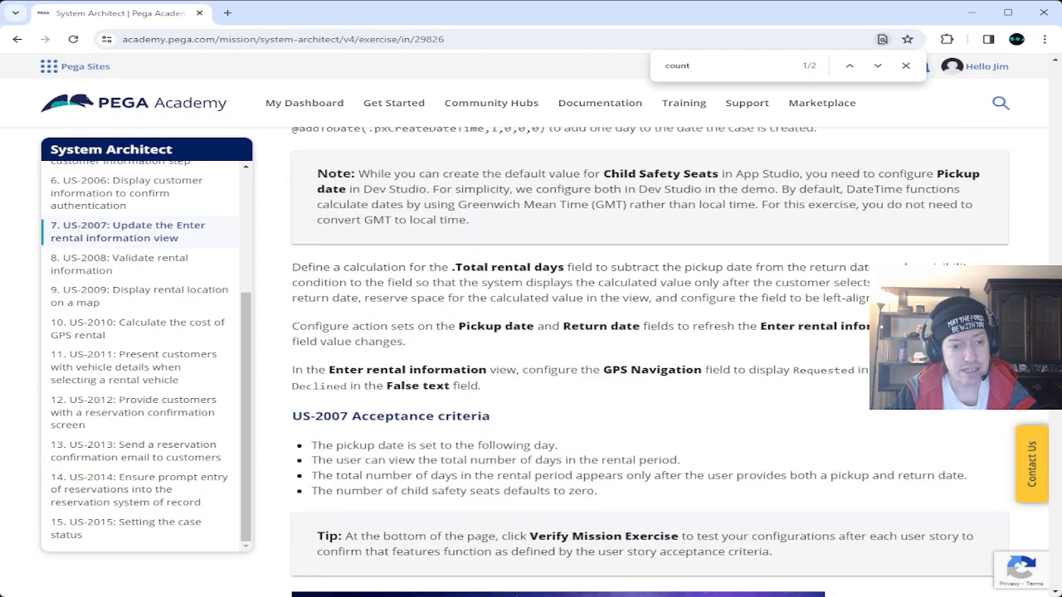
pyautogui.scroll(-7, 769, 430)
pyautogui.scroll(2, 770, 429)
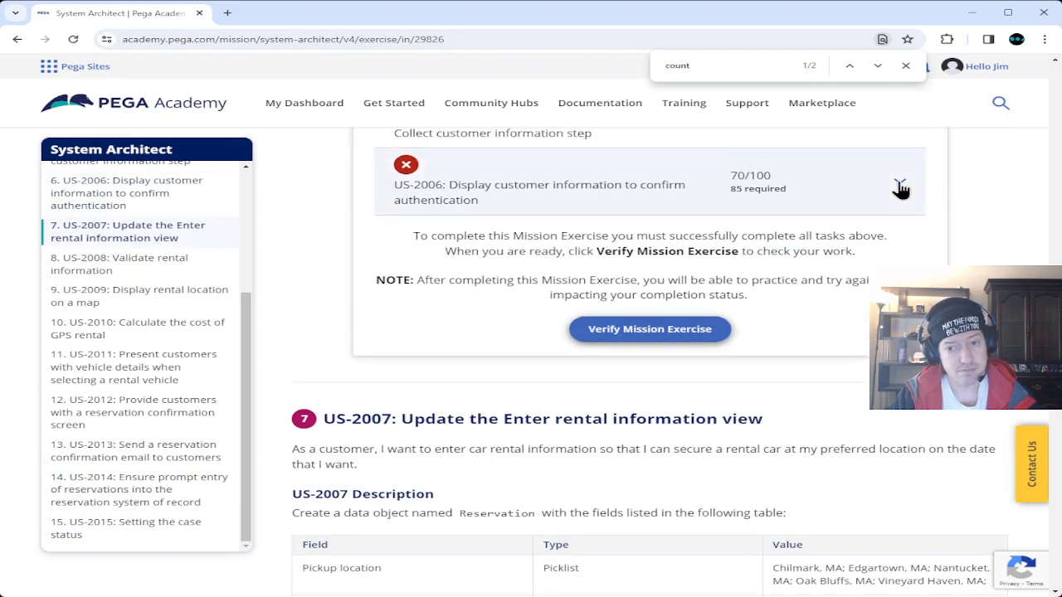
pyautogui.click(900, 184)
pyautogui.scroll(-4, 845, 520)
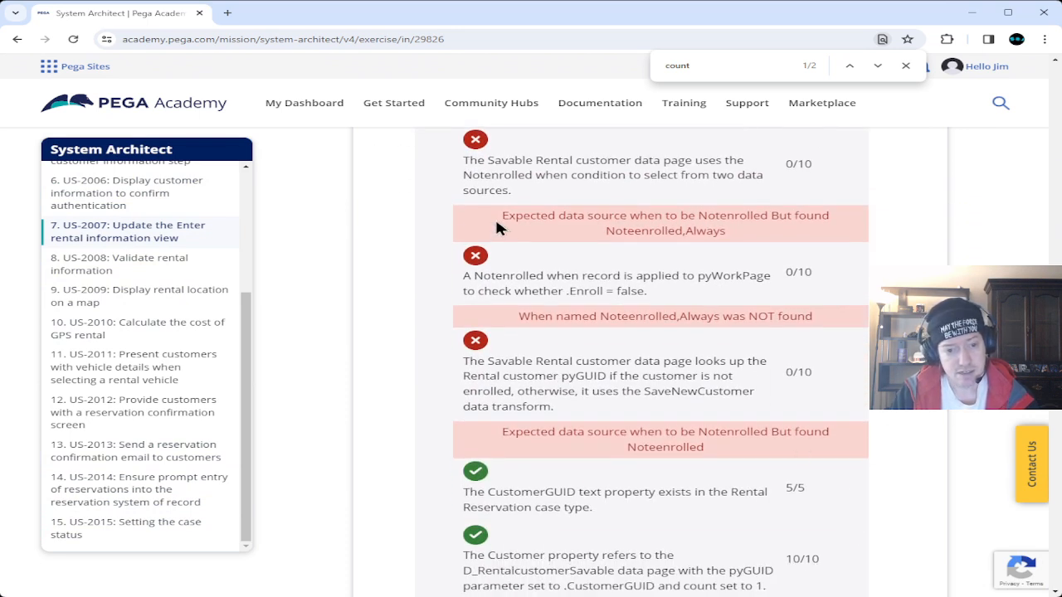
pyautogui.moveTo(504, 216); pyautogui.dragTo(676, 220)
pyautogui.click(621, 233)
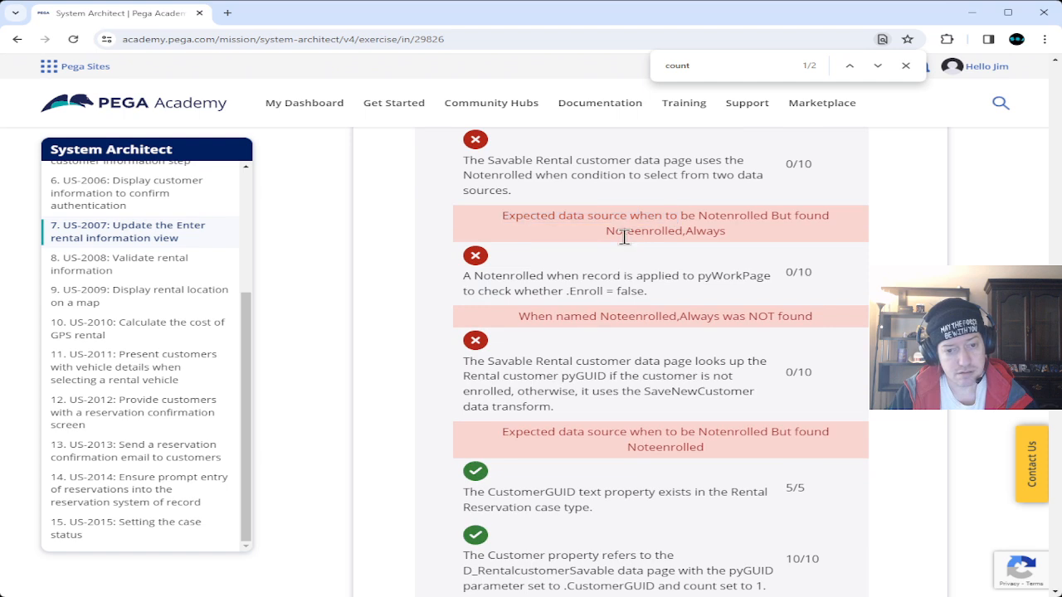
pyautogui.moveTo(605, 234); pyautogui.dragTo(743, 229)
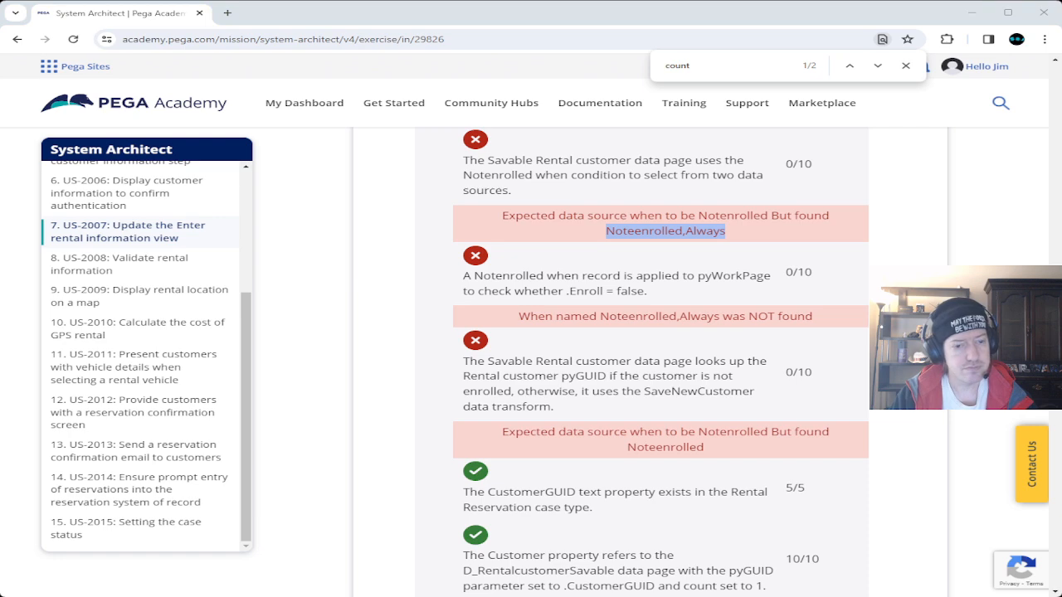
pyautogui.scroll(10, 649, 363)
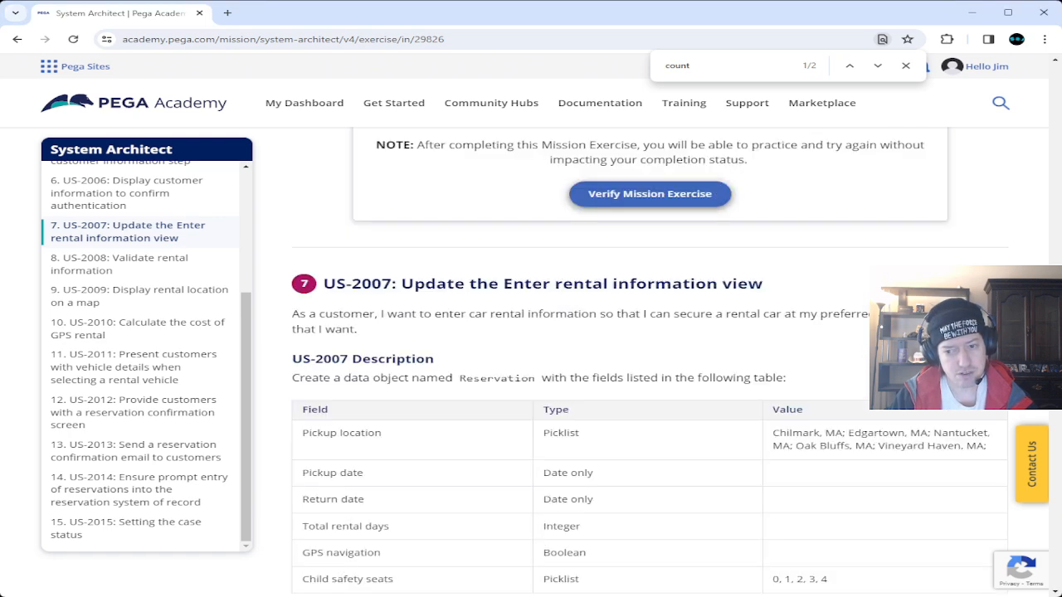
# Expand the US-2006 results, select the Noteenrolled 'NOT found' message, and move down to the page footer.
pyautogui.scroll(2, 649, 363)
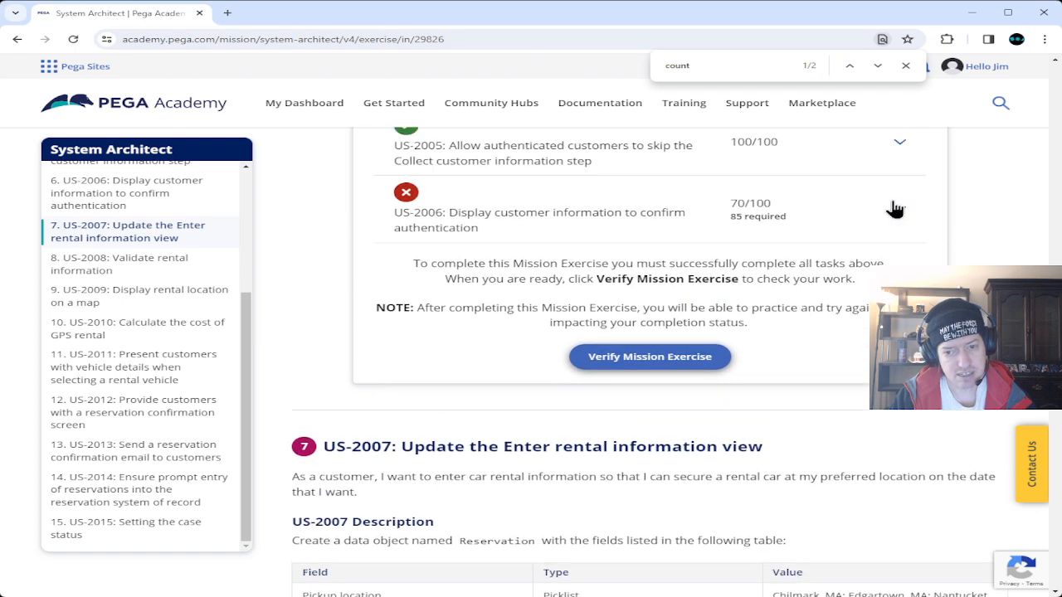
pyautogui.click(900, 208)
pyautogui.scroll(-3, 757, 385)
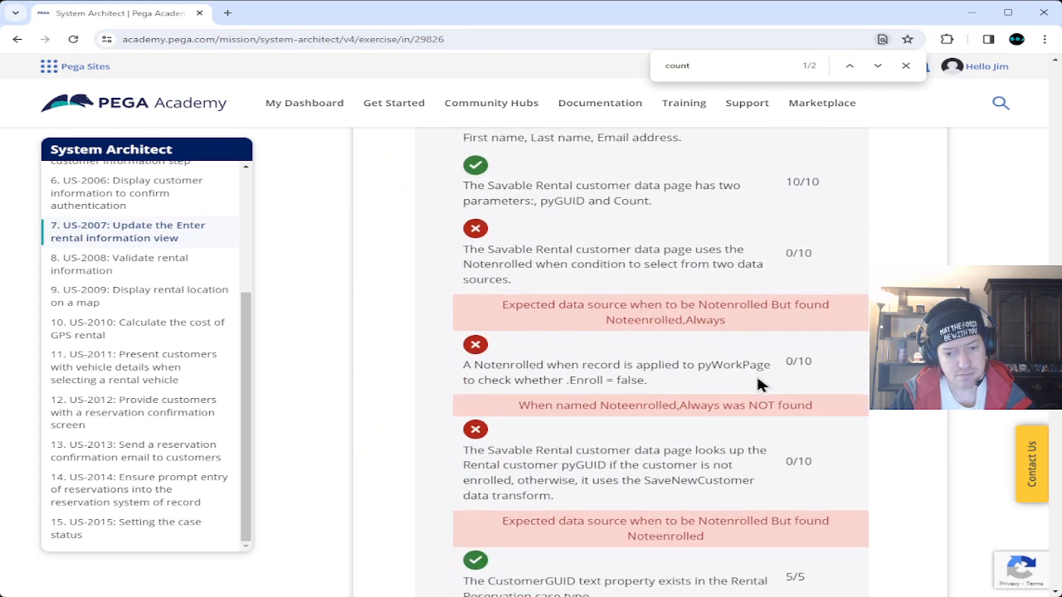
pyautogui.moveTo(518, 405); pyautogui.dragTo(836, 412)
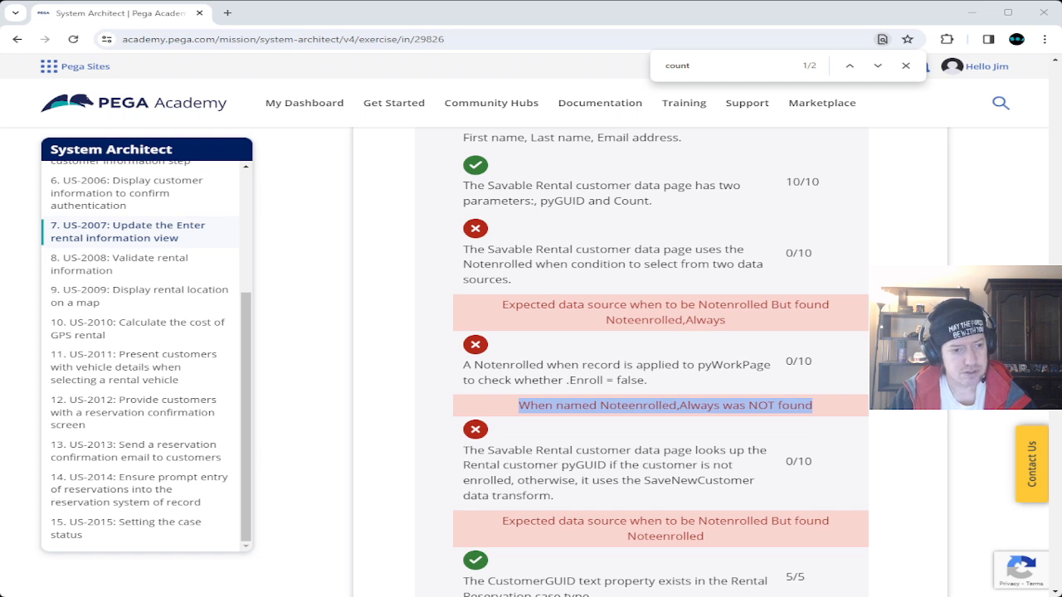
pyautogui.scroll(-5, 647, 365)
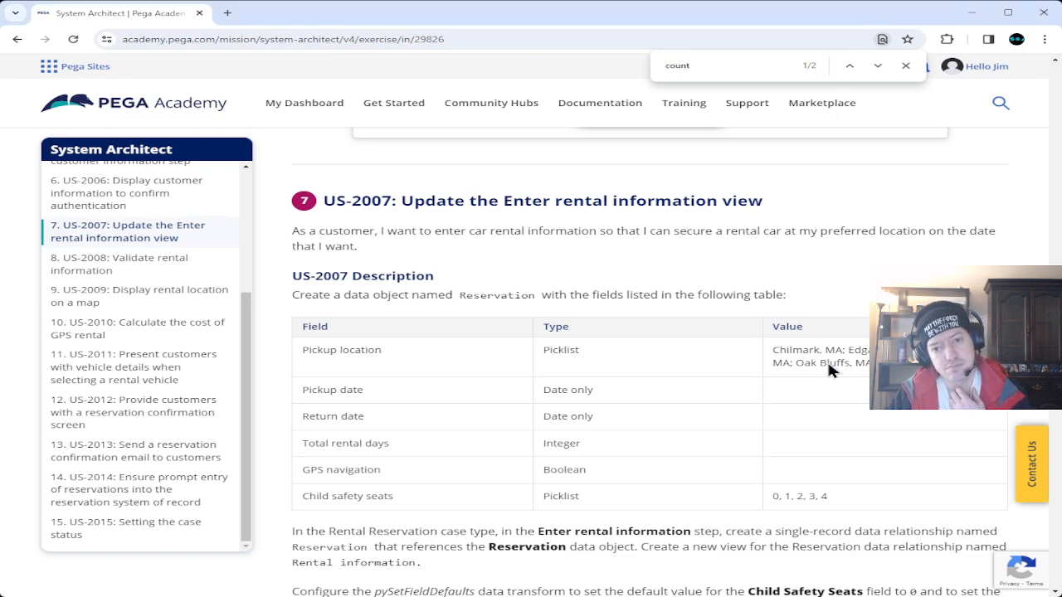
pyautogui.moveTo(1056, 365); pyautogui.dragTo(1055, 578)
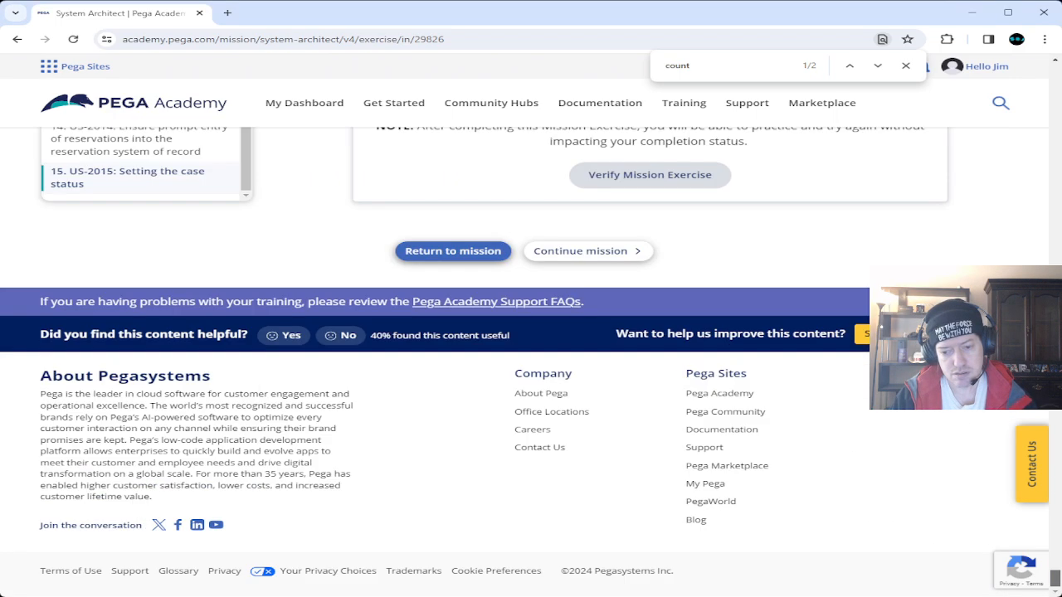
# Open Suggest an Edit, attach Pega Exercise 7.png, and place the cursor in the description box.
pyautogui.click(895, 334)
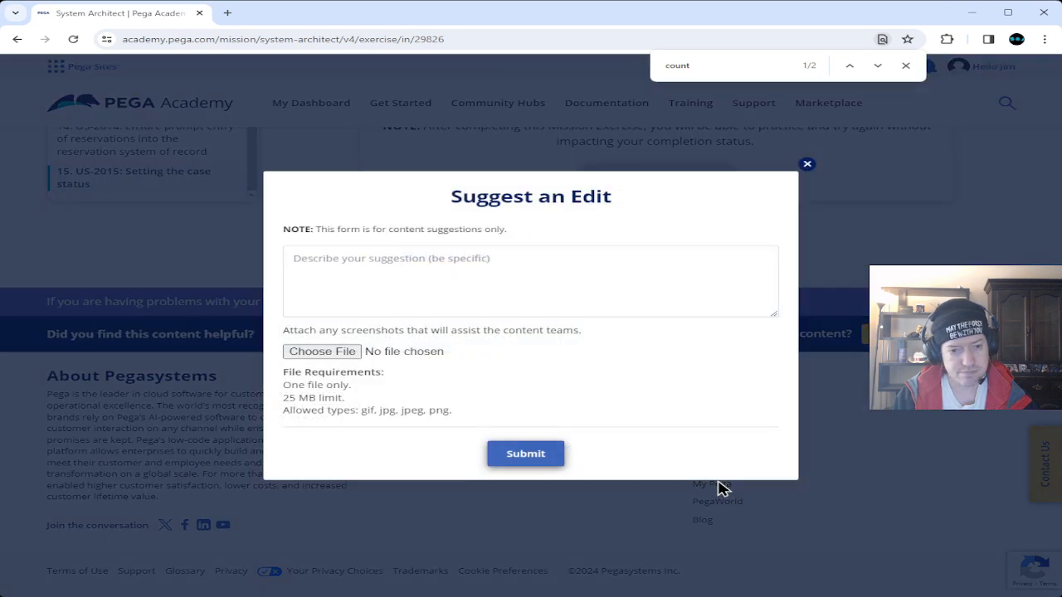
pyautogui.click(321, 353)
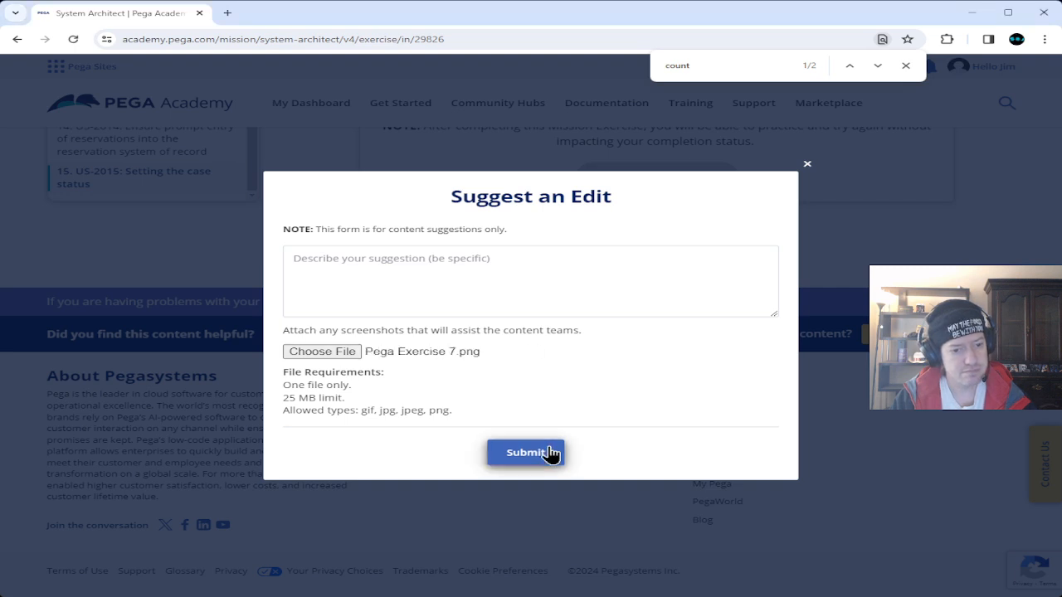
pyautogui.click(456, 257)
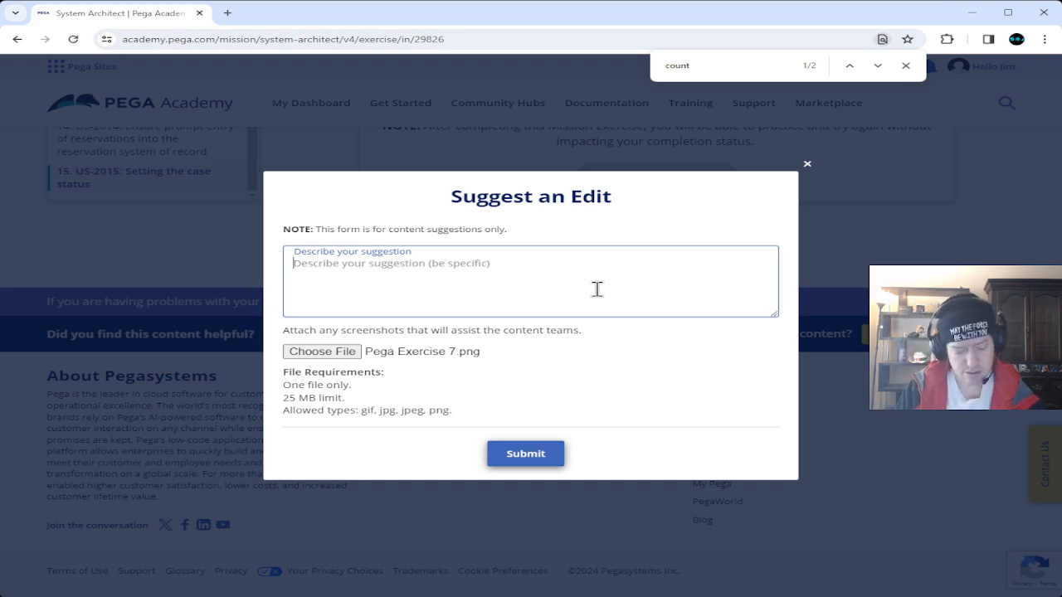
# Write the opening: 'So, I've been trying to work on this exercise, and it has been quite a confusing and irritating process.'.
pyautogui.write("So, I've been trying to work on this exercise.")
pyautogui.press('BackSpace')
pyautogui.write(', and it has been quite a confusing and irritating process.')
# Add the first-problem paragraph about recalling unreinforced material and challenges hand-holding through the steps.
pyautogui.press('Return')
pyautogui.press('Return')
pyautogui.write('First problem')
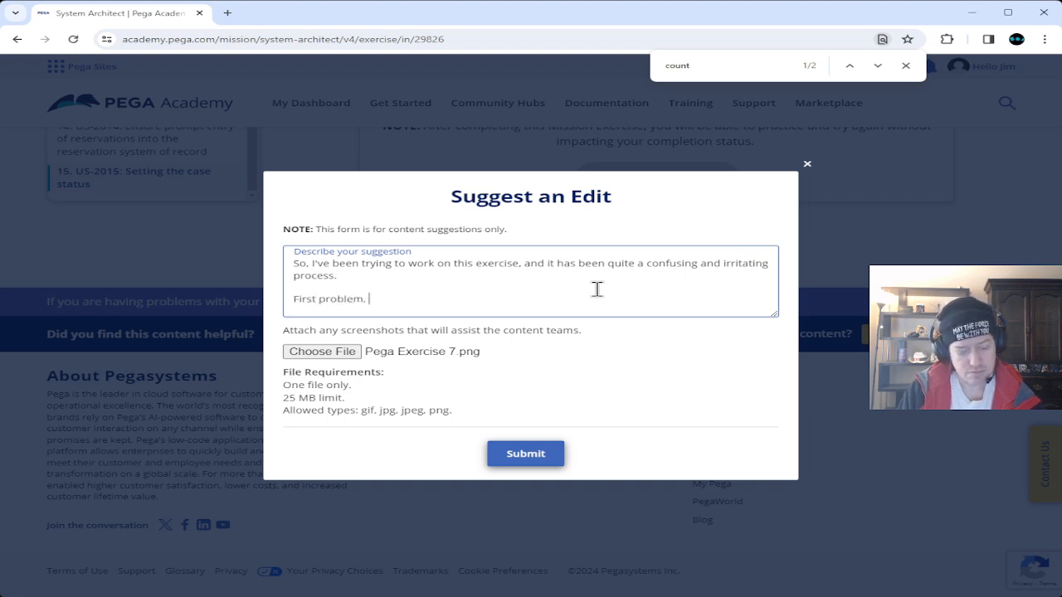
pyautogui.write(', you ')
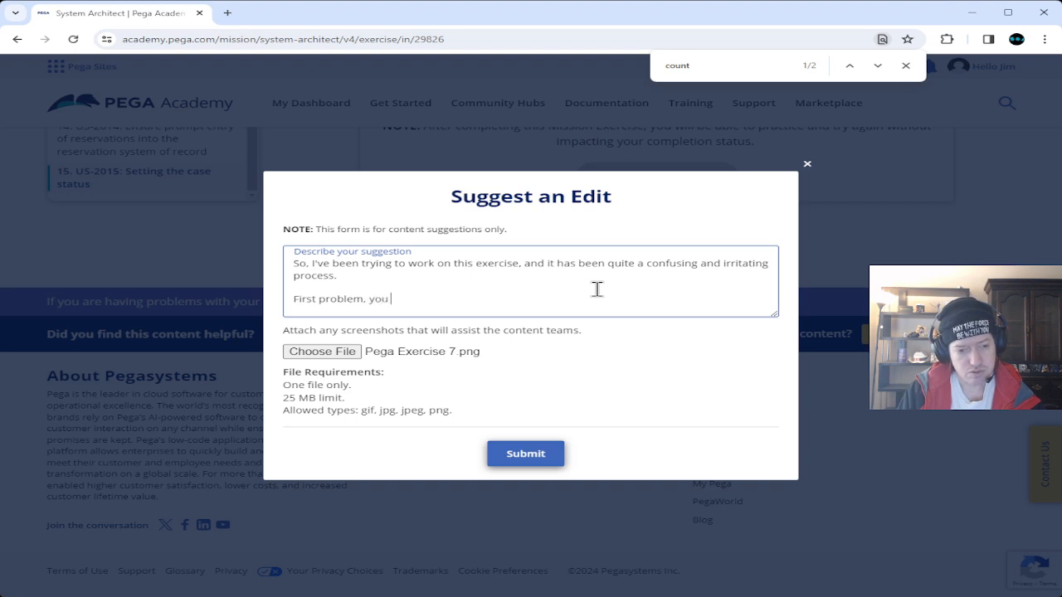
pyautogui.write('are want')
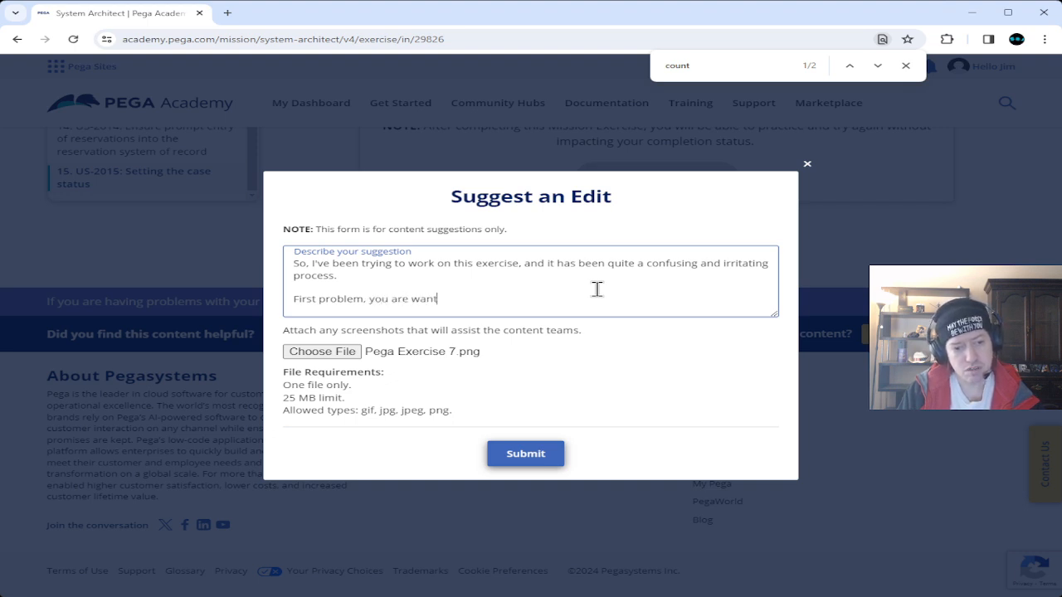
pyautogui.write('ing to have ')
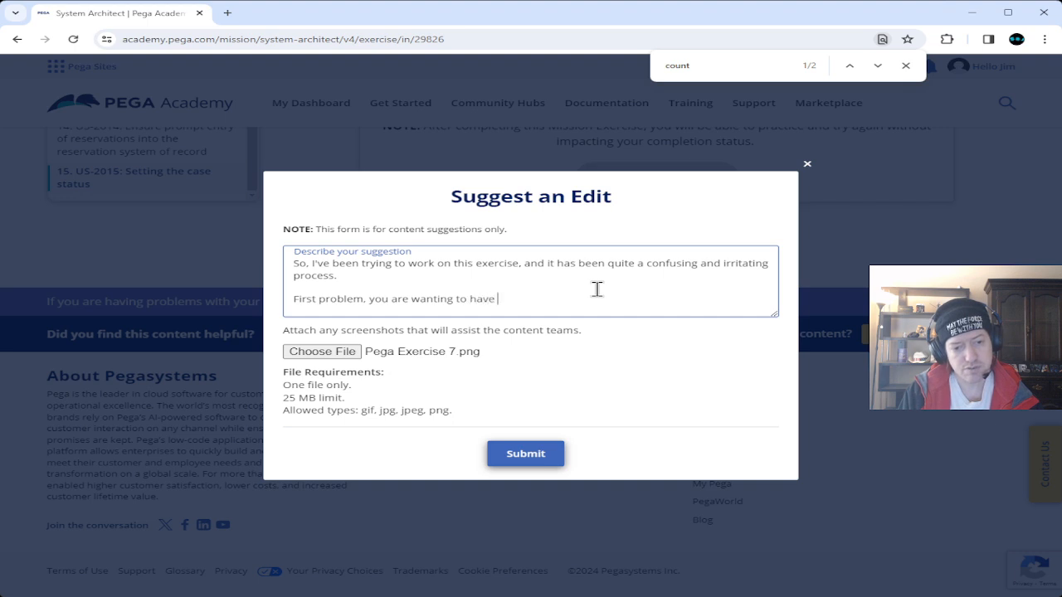
pyautogui.write('everyon')
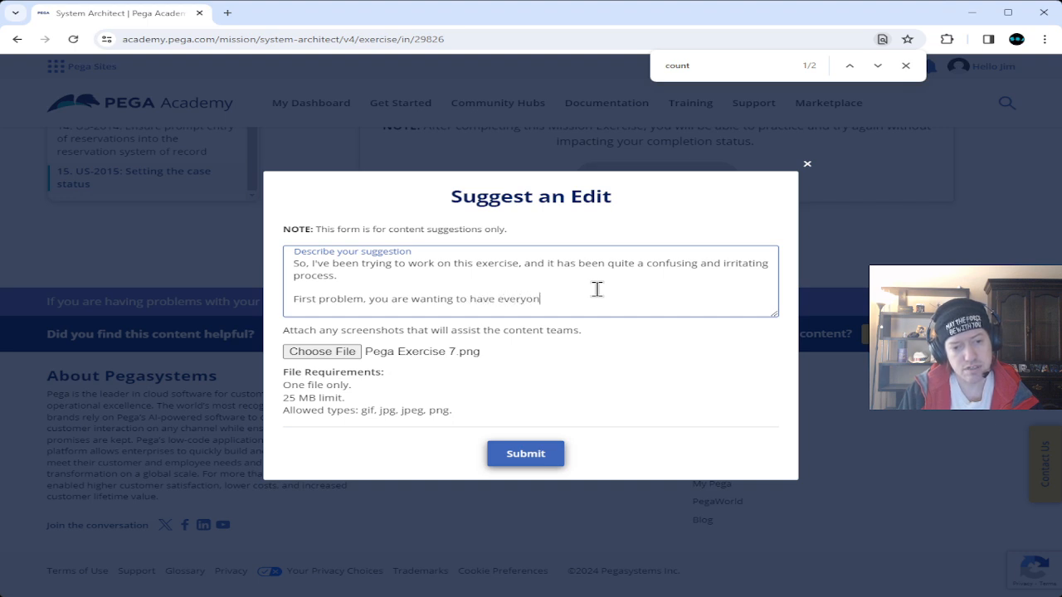
pyautogui.write('e go through ')
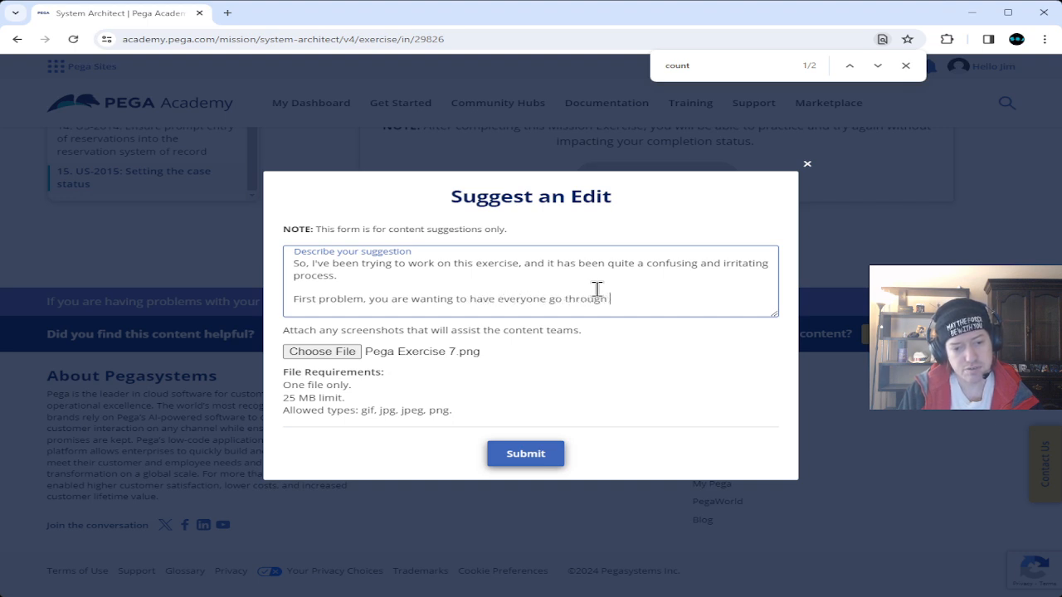
pyautogui.write('the exercis')
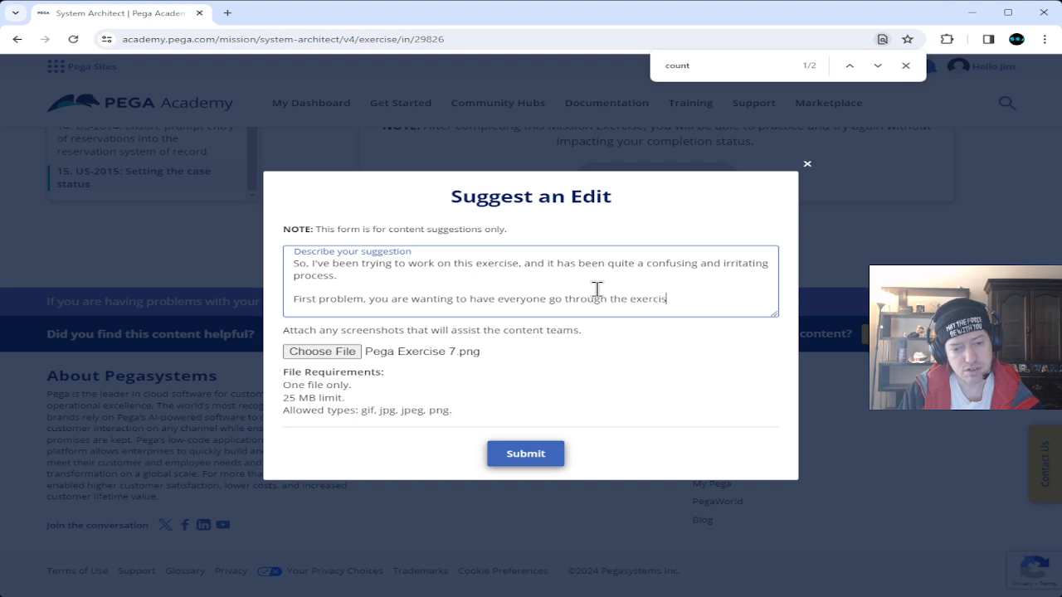
pyautogui.write('e try')
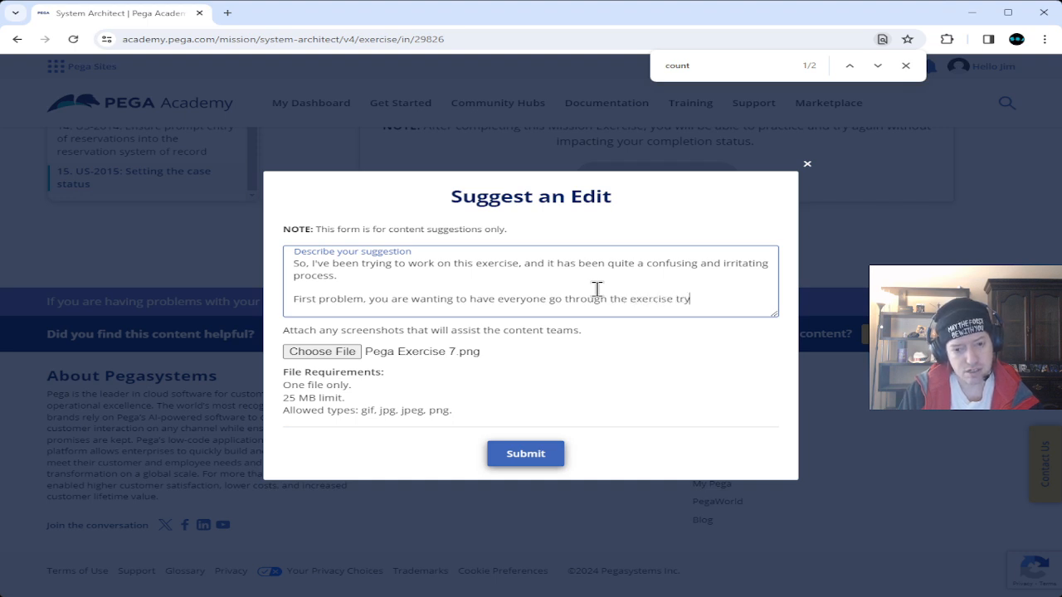
pyautogui.write('ing to remember ')
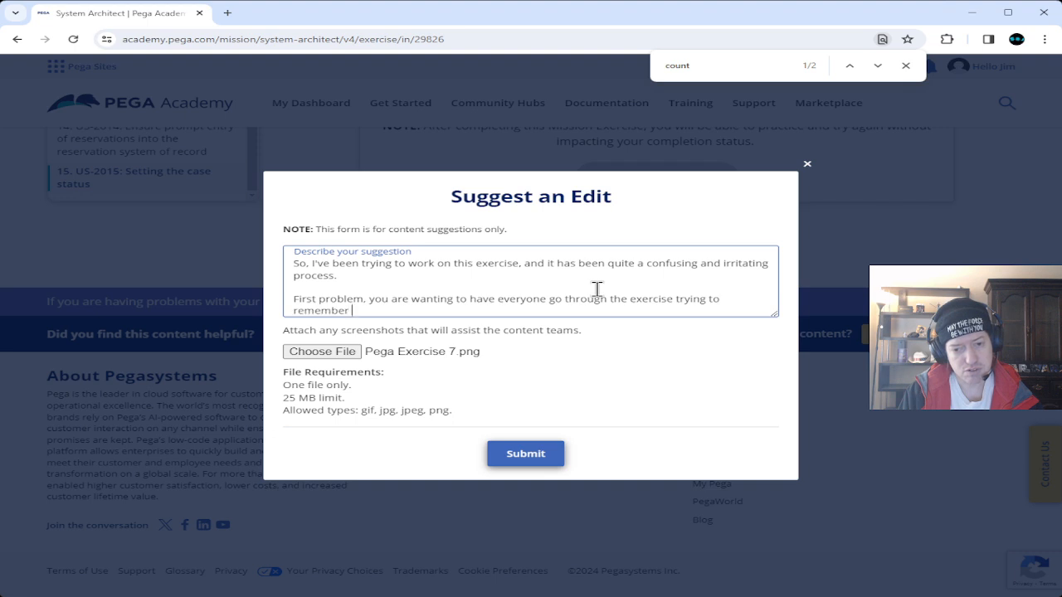
pyautogui.write('EVERYTH')
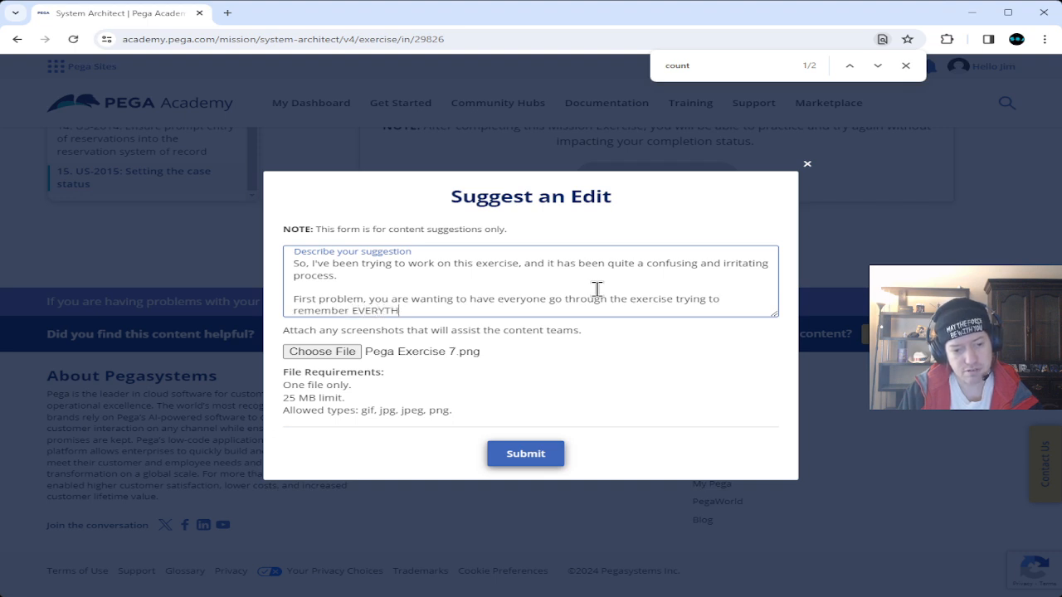
pyautogui.write('ING that hty')
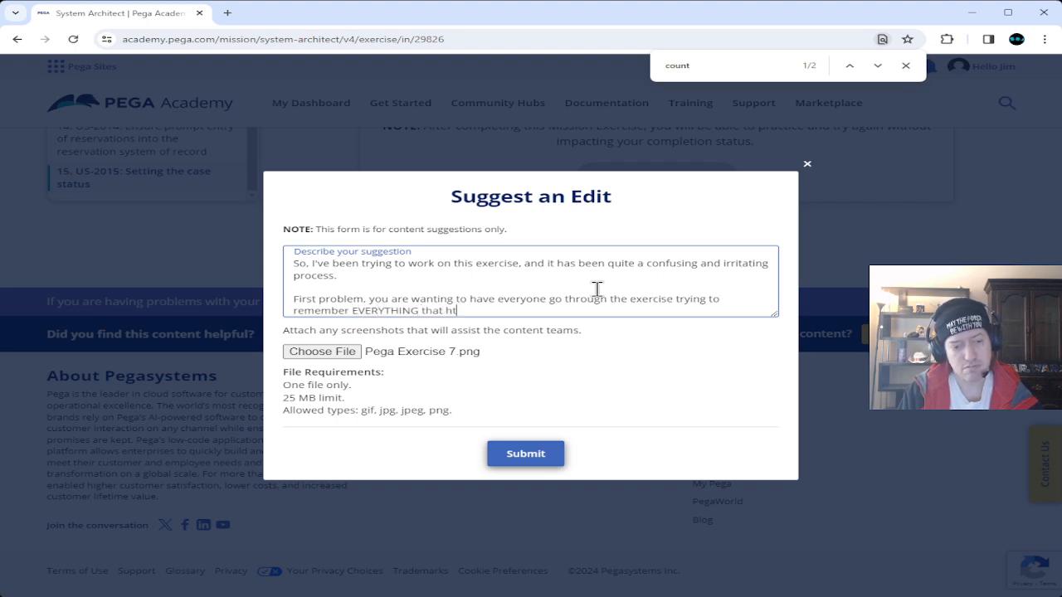
pyautogui.press('BackSpace')
pyautogui.press('BackSpace')
pyautogui.press('BackSpace')
pyautogui.write('they have ')
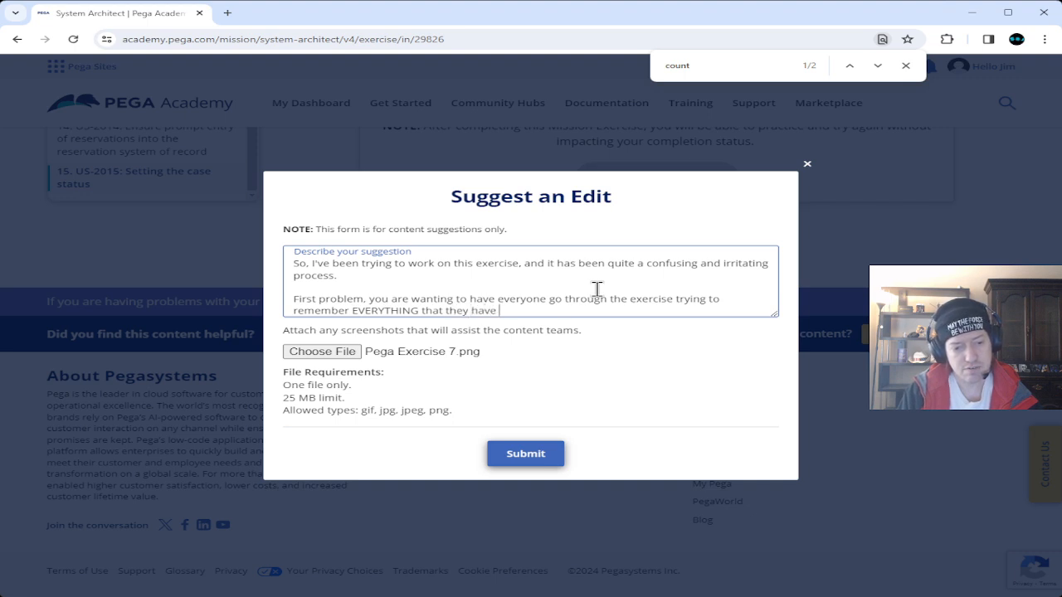
pyautogui.write('acovered prevo')
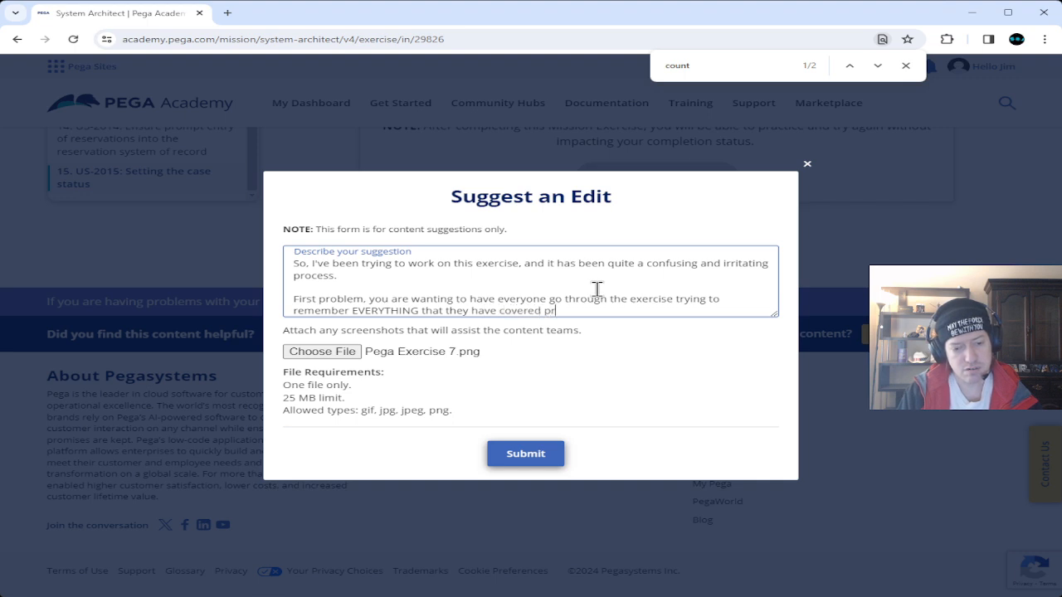
pyautogui.press('BackSpace')
pyautogui.press('BackSpace')
pyautogui.write('viously.')
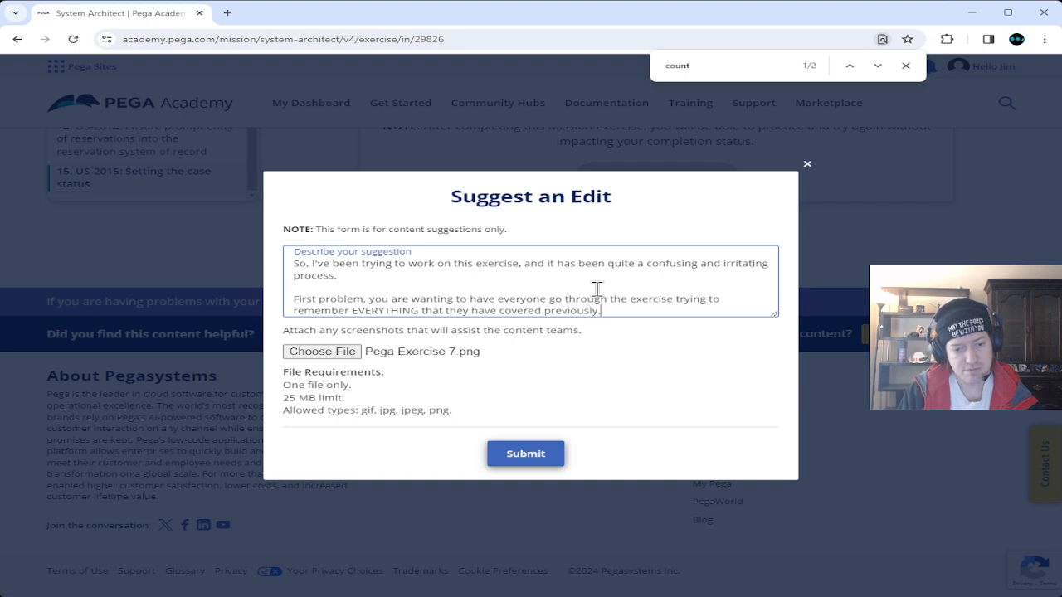
pyautogui.write('.. but that ')
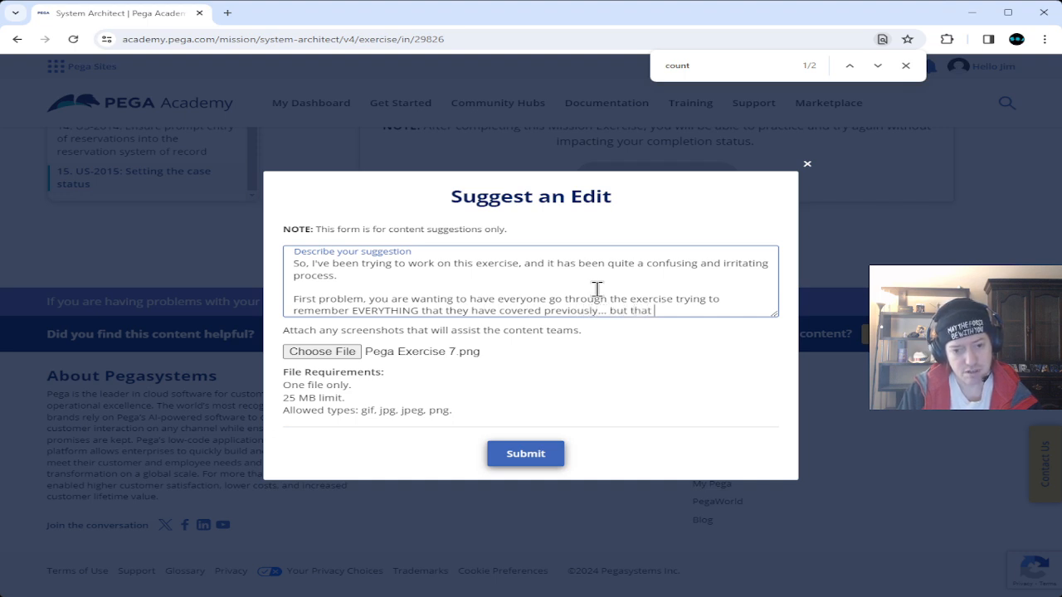
pyautogui.write('is a LOT')
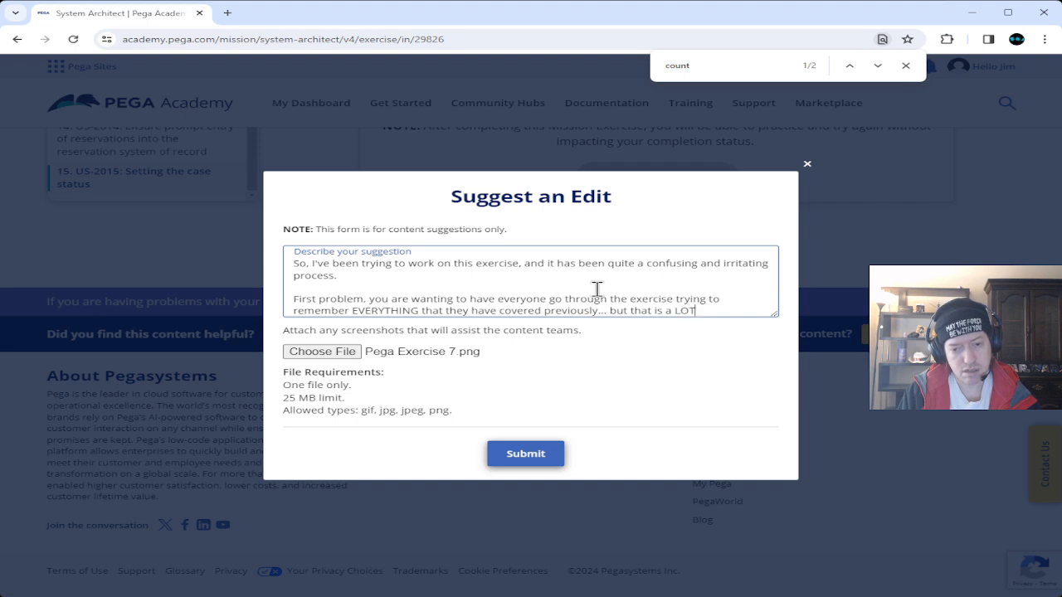
pyautogui.write(' of information')
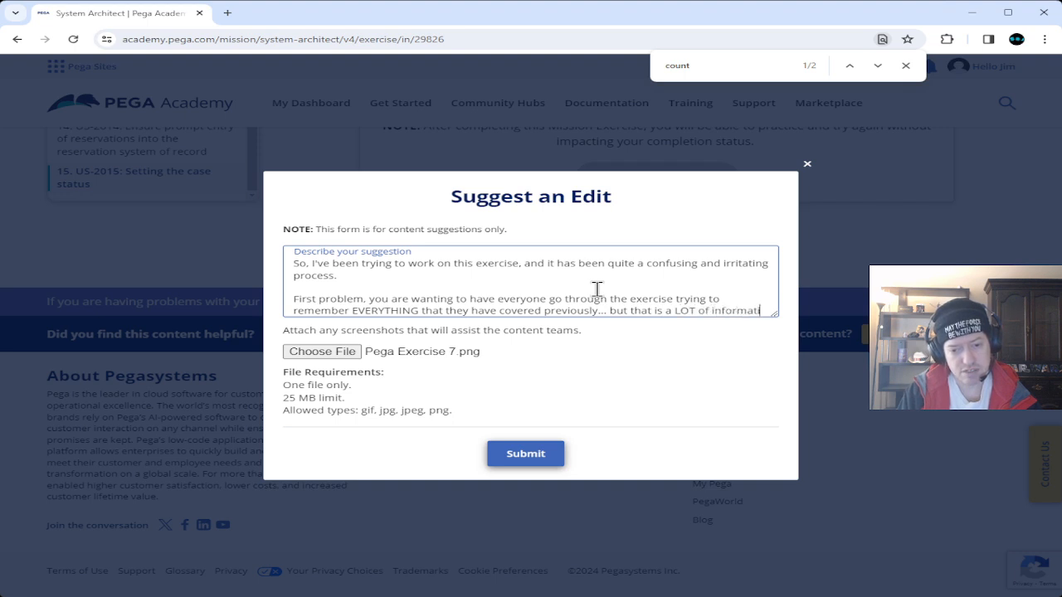
pyautogui.write(' that')
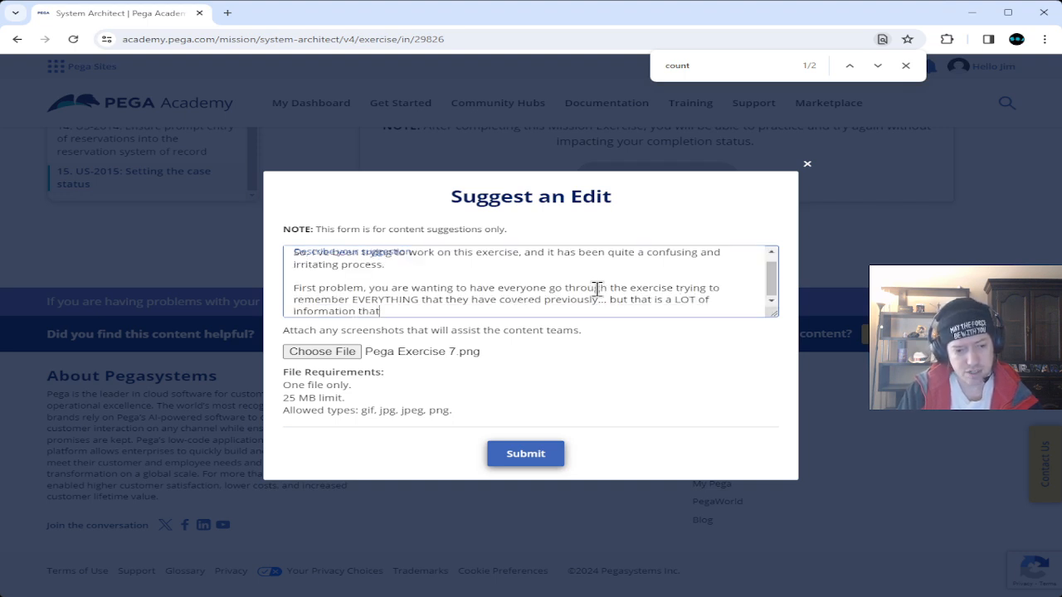
pyautogui.write(' the cha')
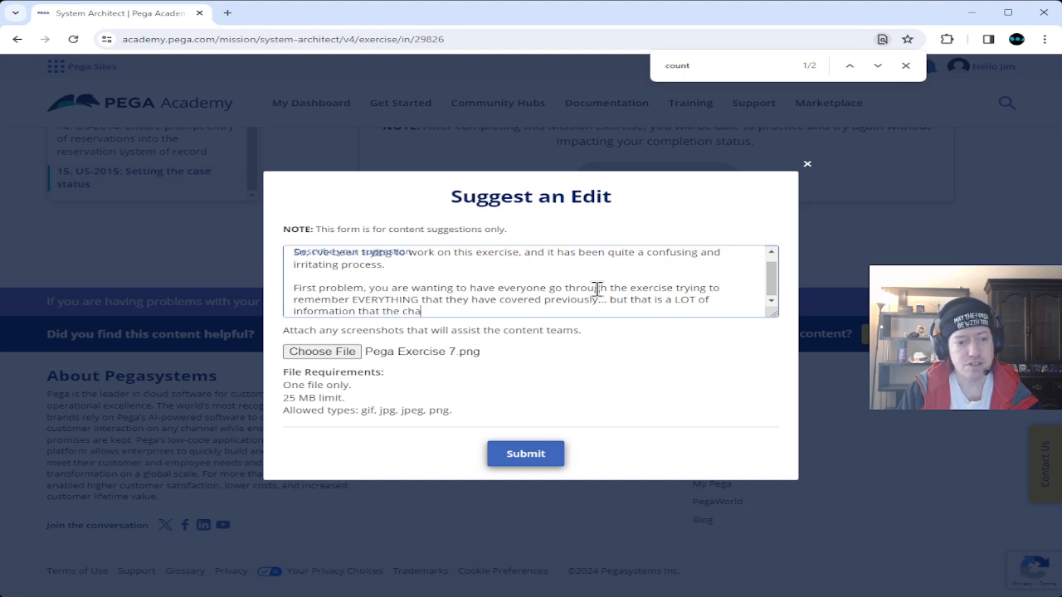
pyautogui.write('llenges ')
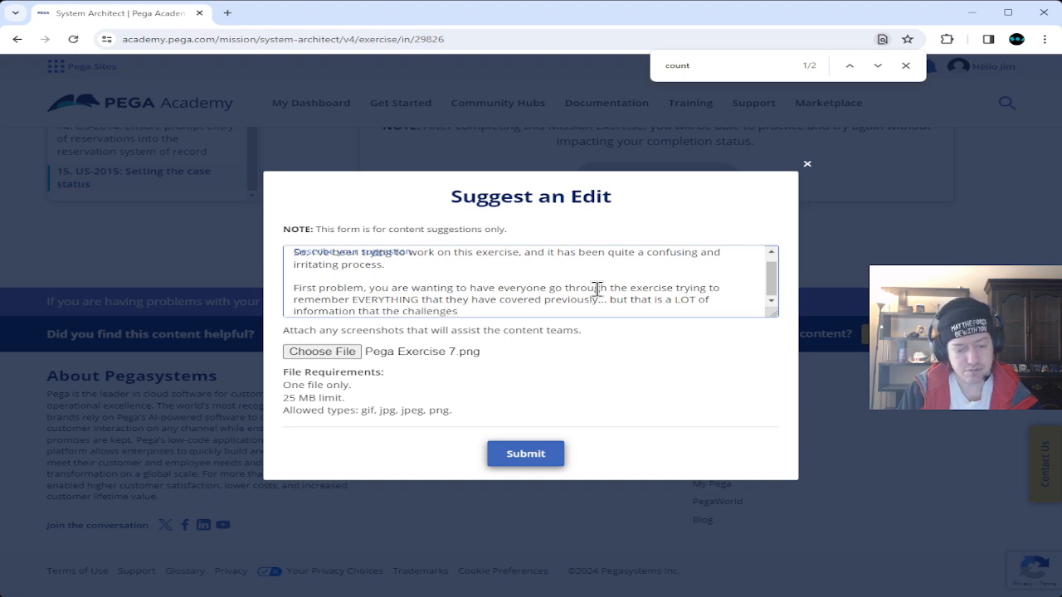
pyautogui.write('never re')
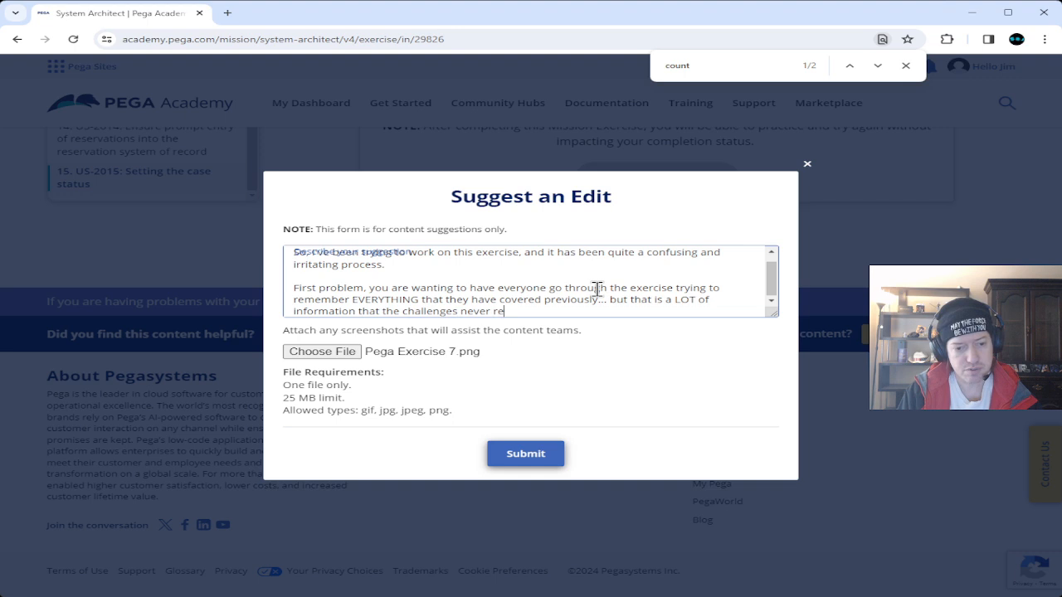
pyautogui.write('inforced.')
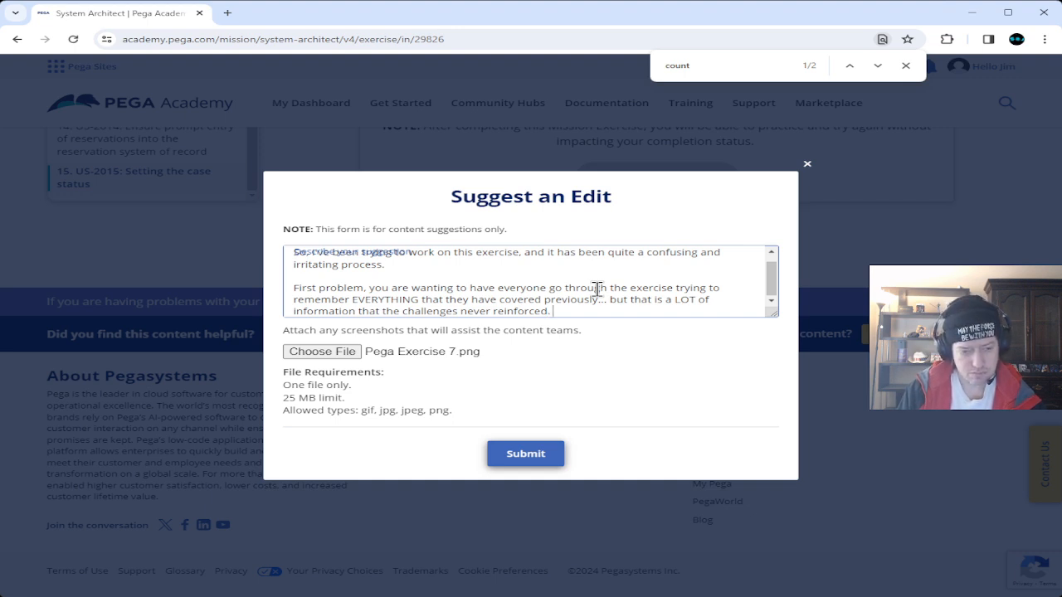
pyautogui.write('One of')
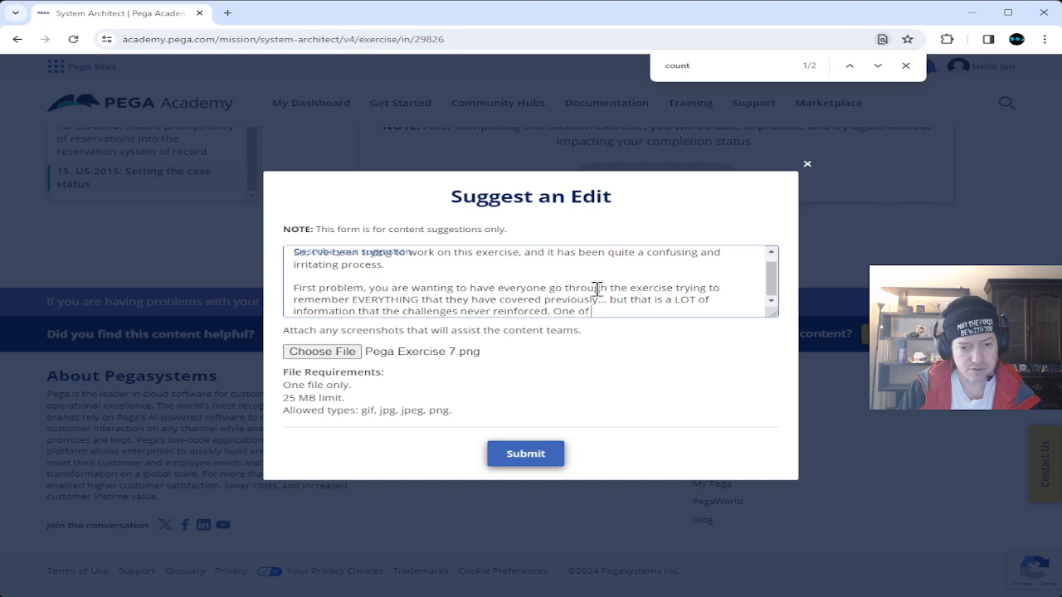
pyautogui.write(' my pro')
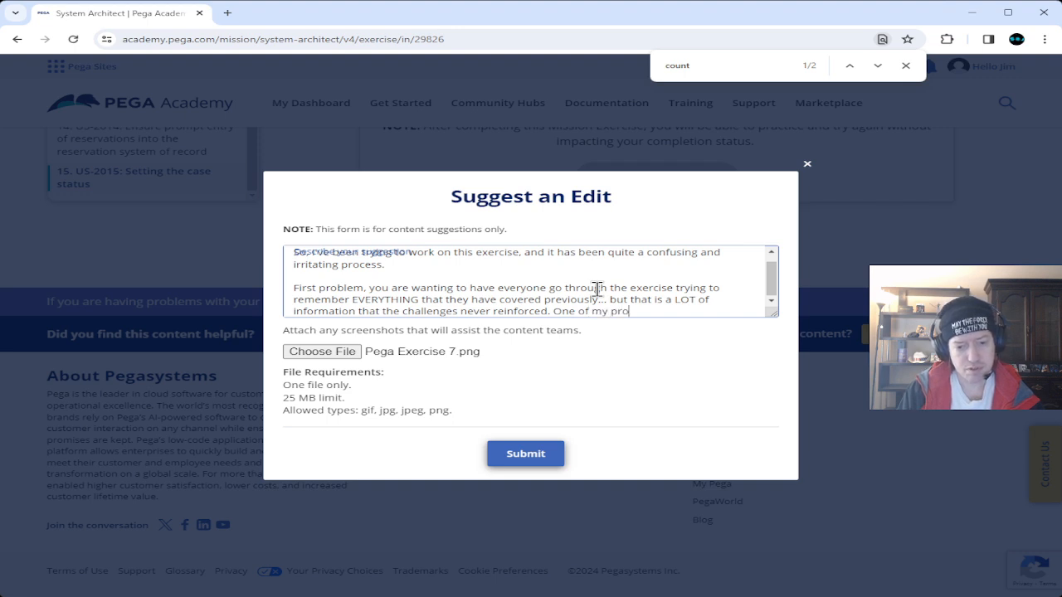
pyautogui.write('blems with ')
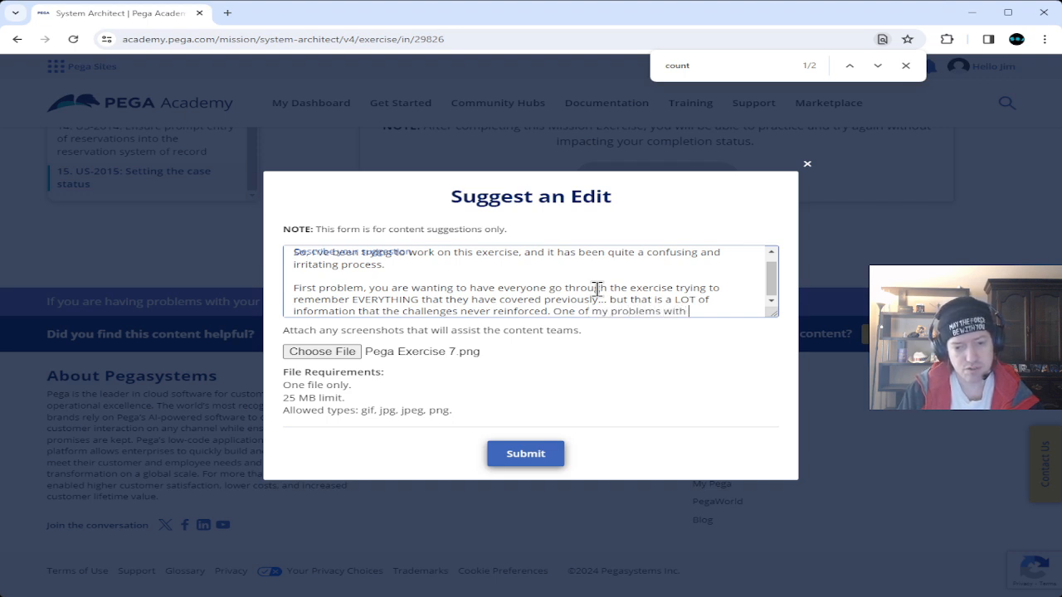
pyautogui.write('challenges')
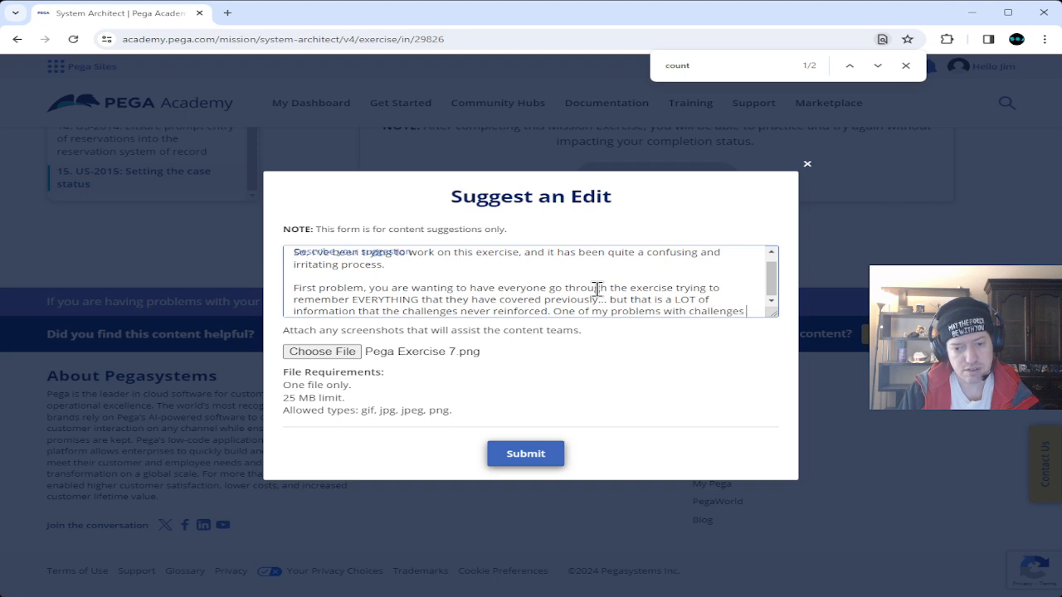
pyautogui.write(' is that they')
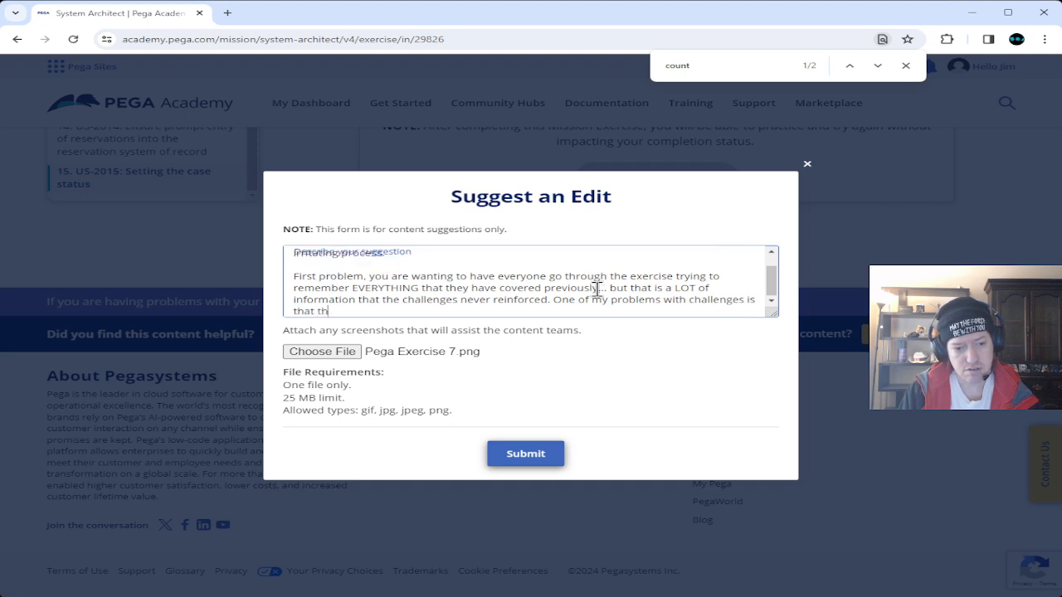
pyautogui.write(' pretty mu')
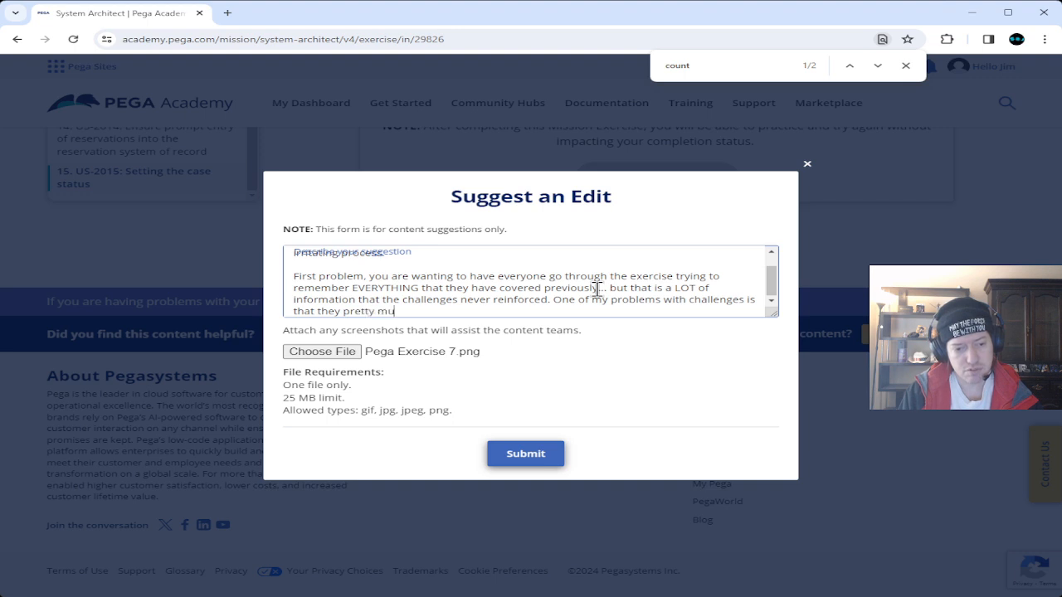
pyautogui.write('ch hand hold ')
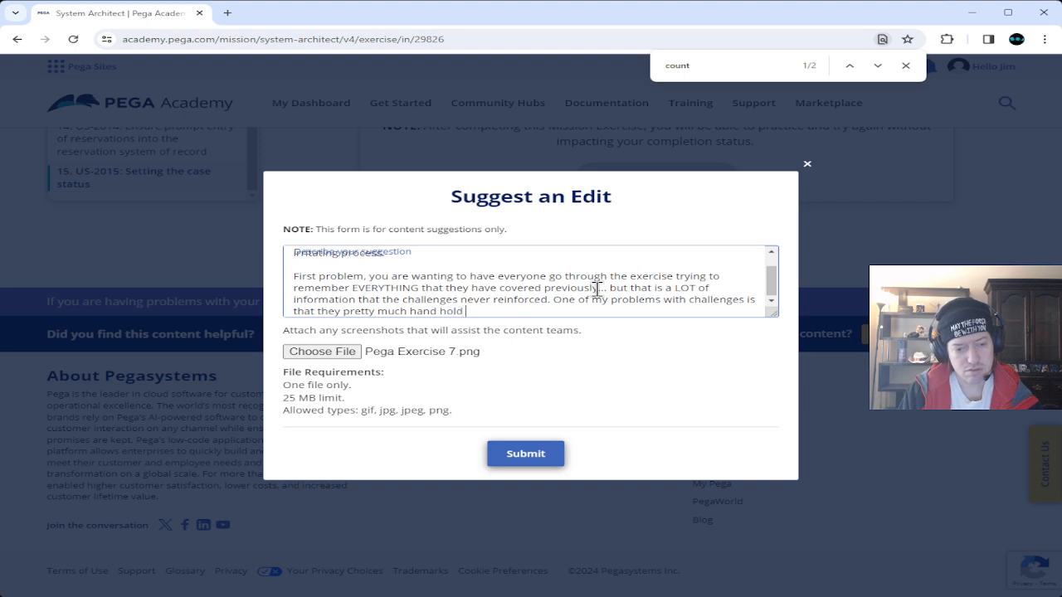
pyautogui.write('through')
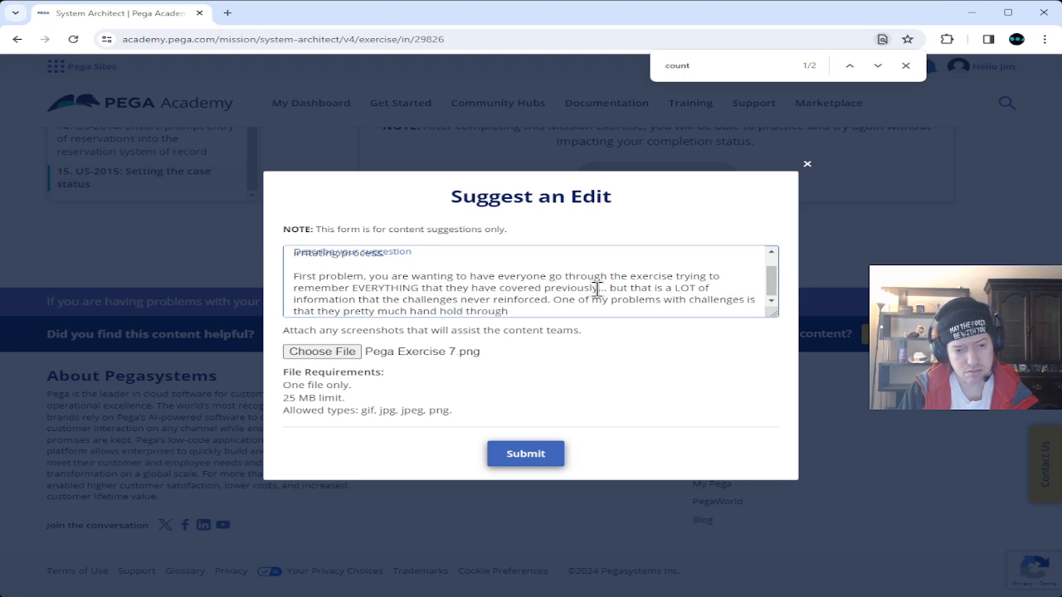
pyautogui.write('out the st')
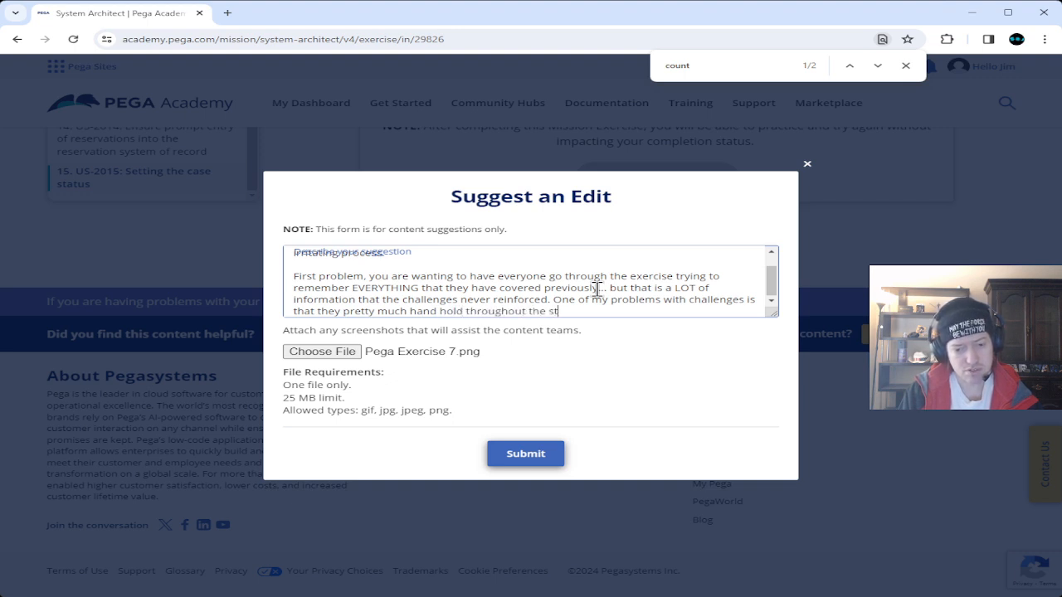
pyautogui.write('eps, y')
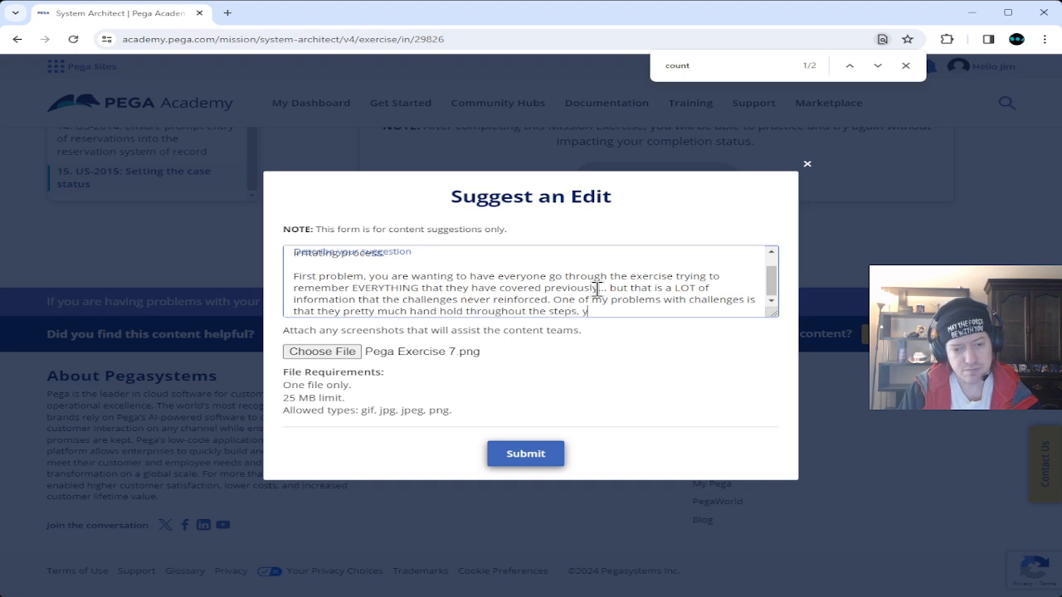
pyautogui.write("ou don't really learn")
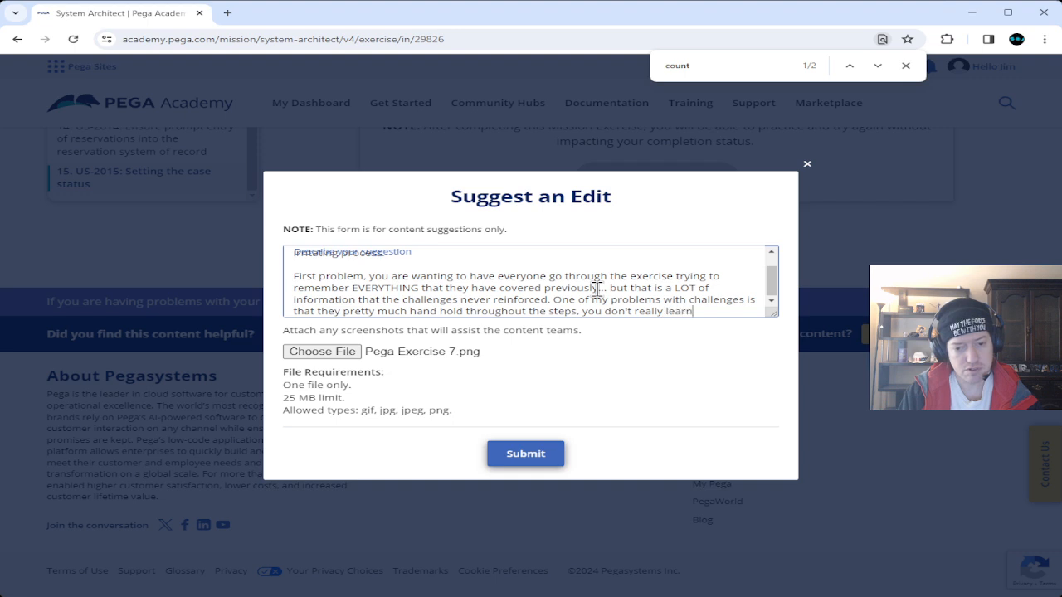
pyautogui.write(' very well with t')
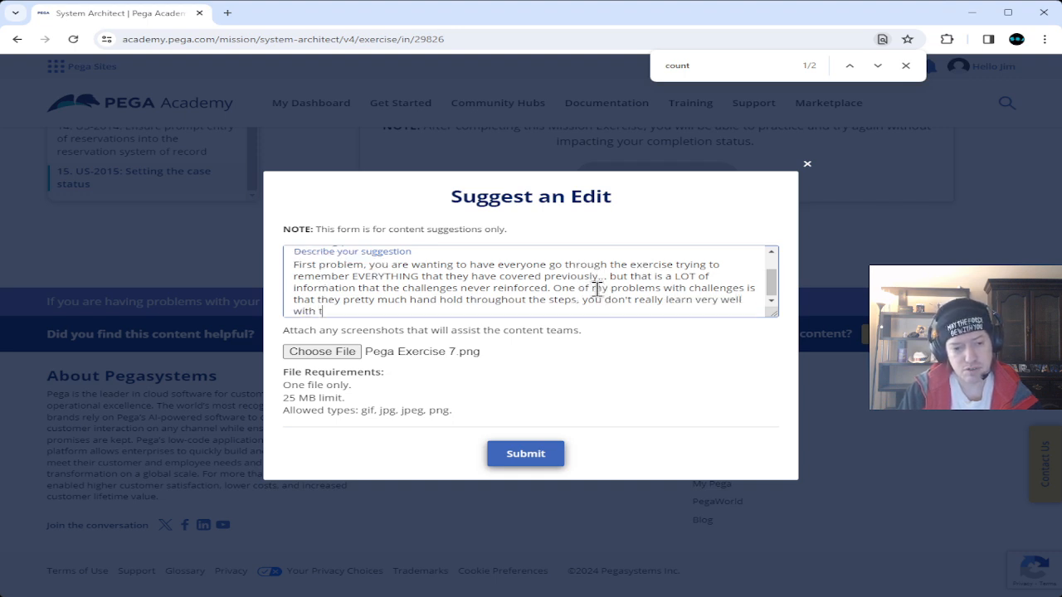
pyautogui.write('he hand hol')
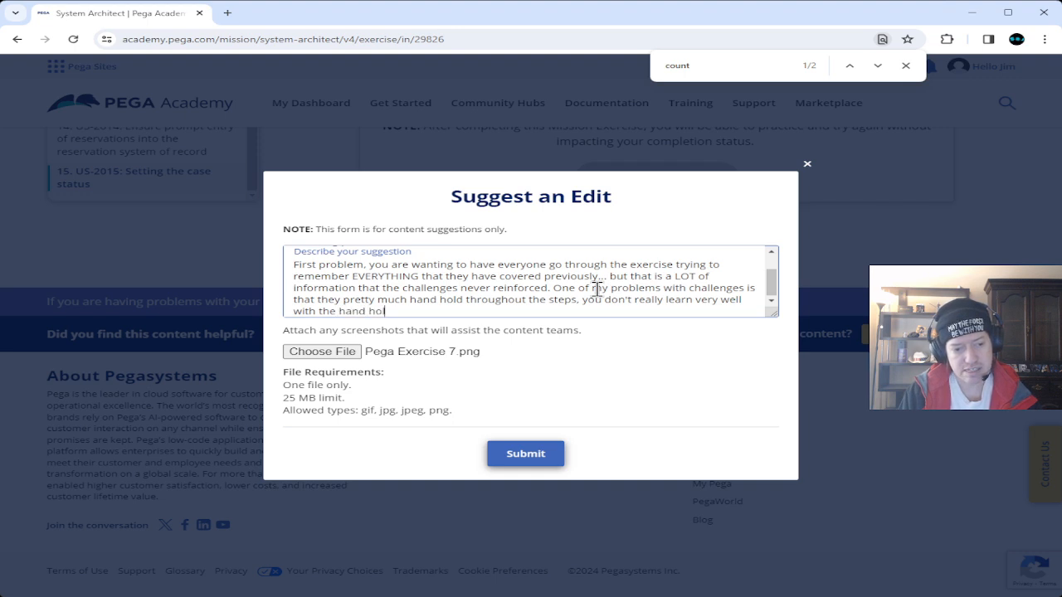
pyautogui.write("ding, and it doesn't re")
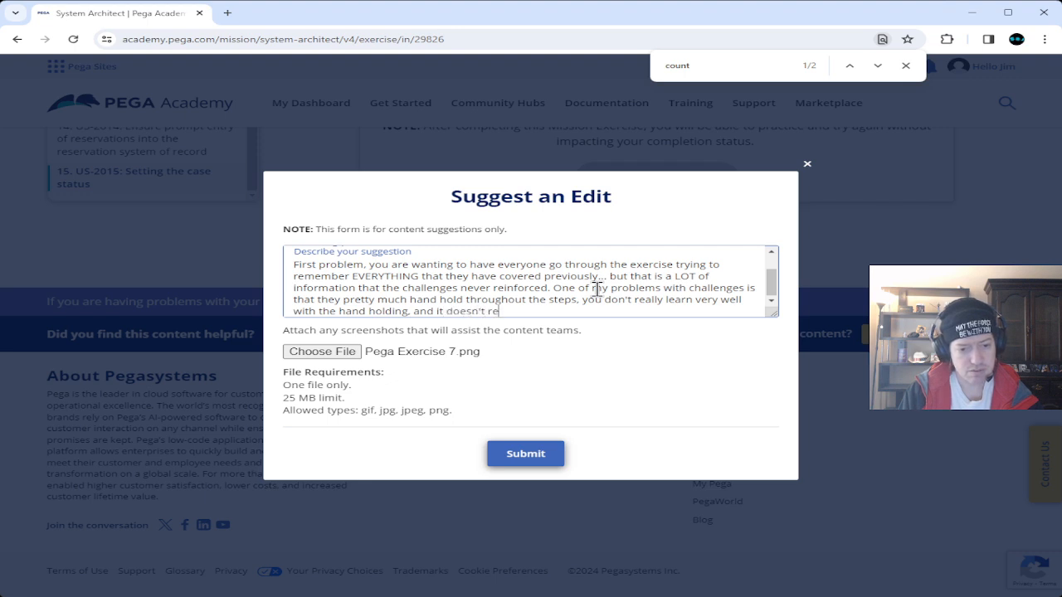
pyautogui.write('inforce previous challenges in the new challenges')
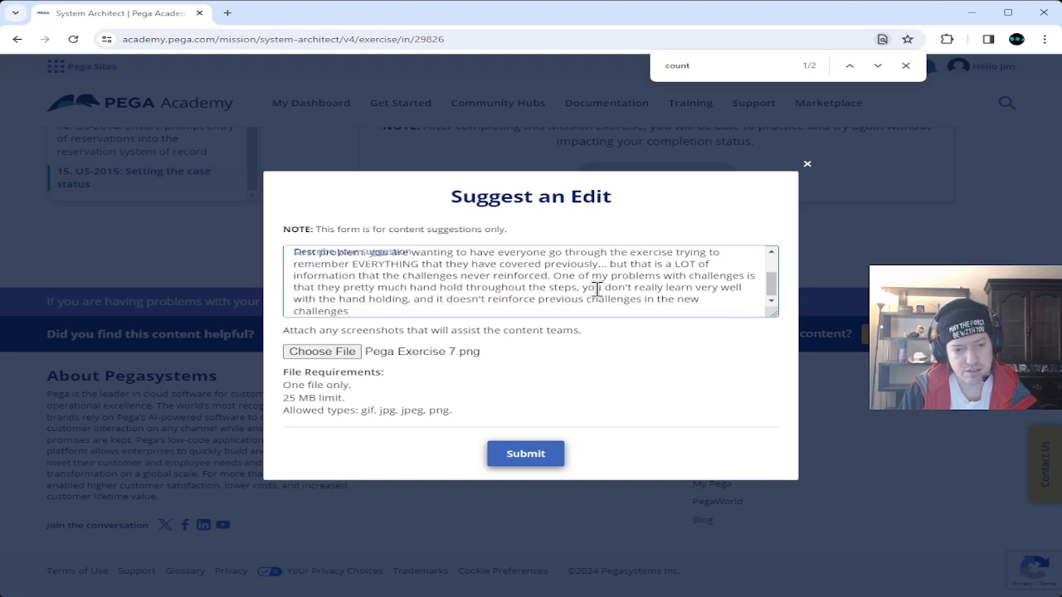
pyautogui.write('.')
# Add a paragraph: in the mission exercise, good luck remembering everything; time estimates are terrible.
pyautogui.press('Return')
pyautogui.press('Return')
pyautogui.write('S')
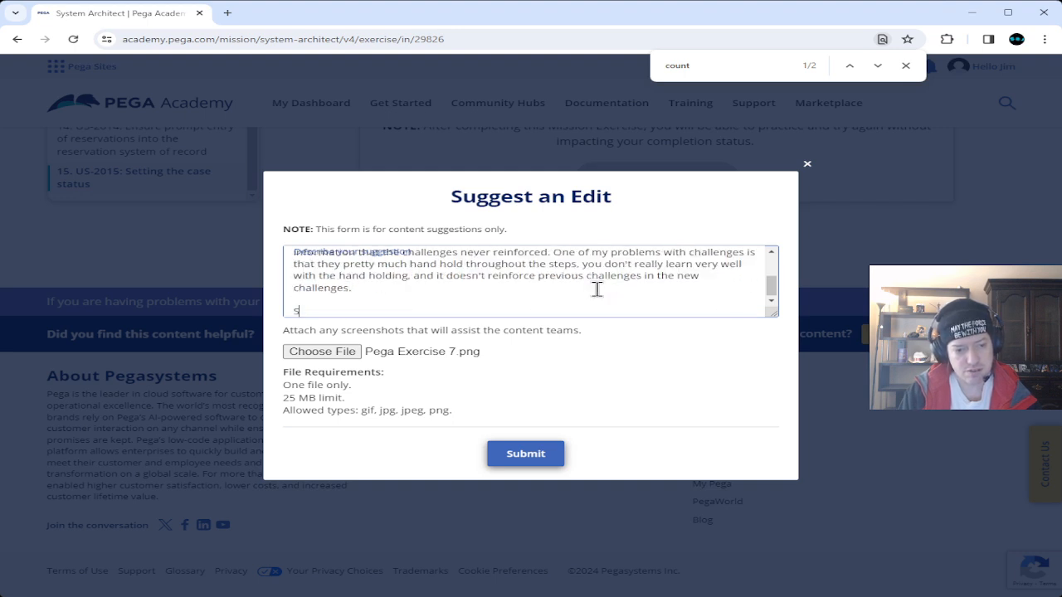
pyautogui.write('o, when ')
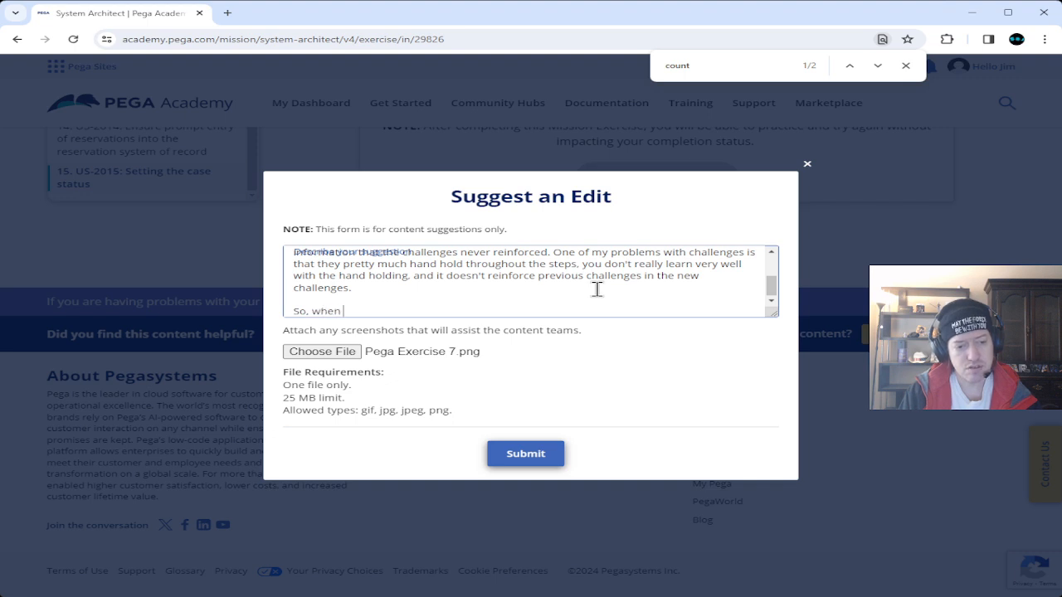
pyautogui.write('you get the')
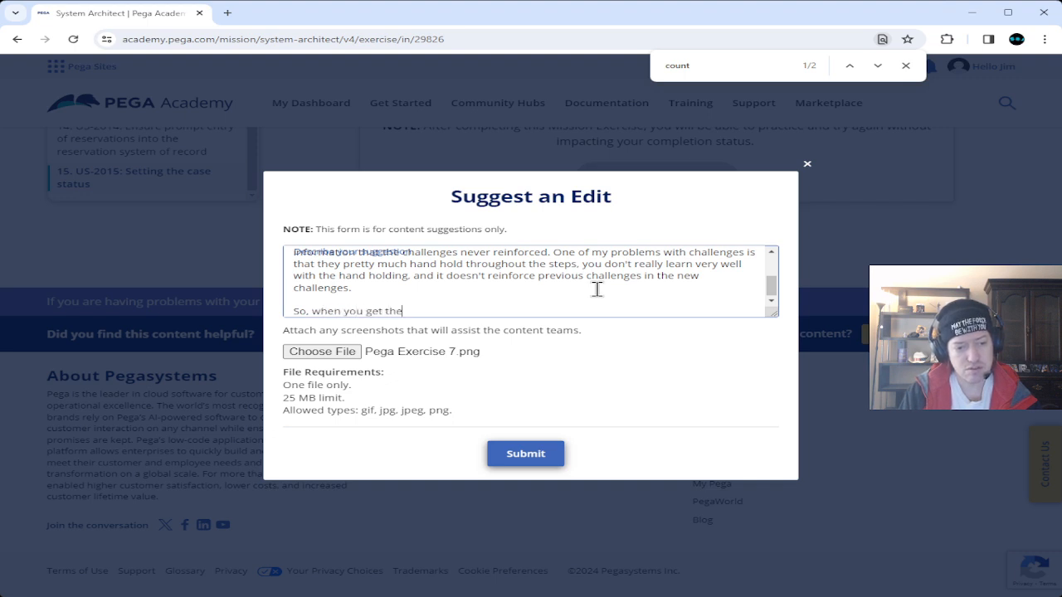
pyautogui.press('BackSpace')
pyautogui.press('BackSpace')
pyautogui.write('o the missio')
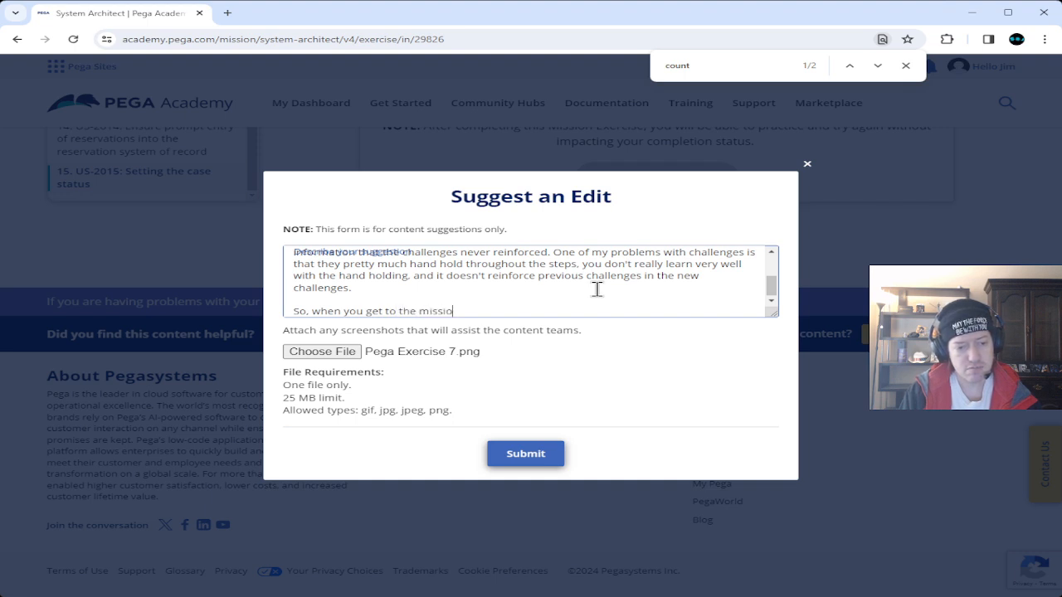
pyautogui.write('n exercise')
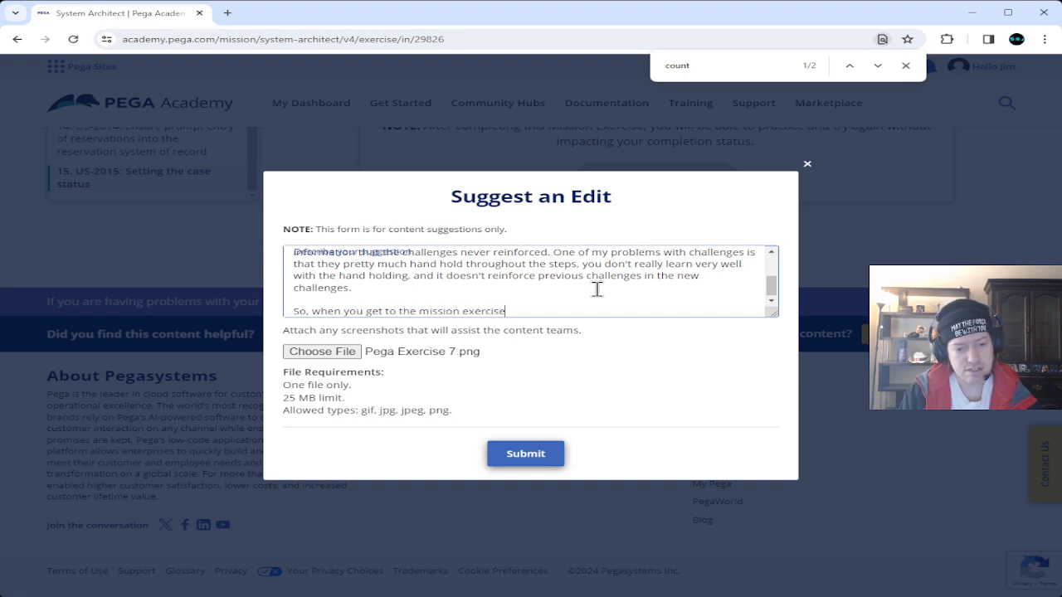
pyautogui.write(',')
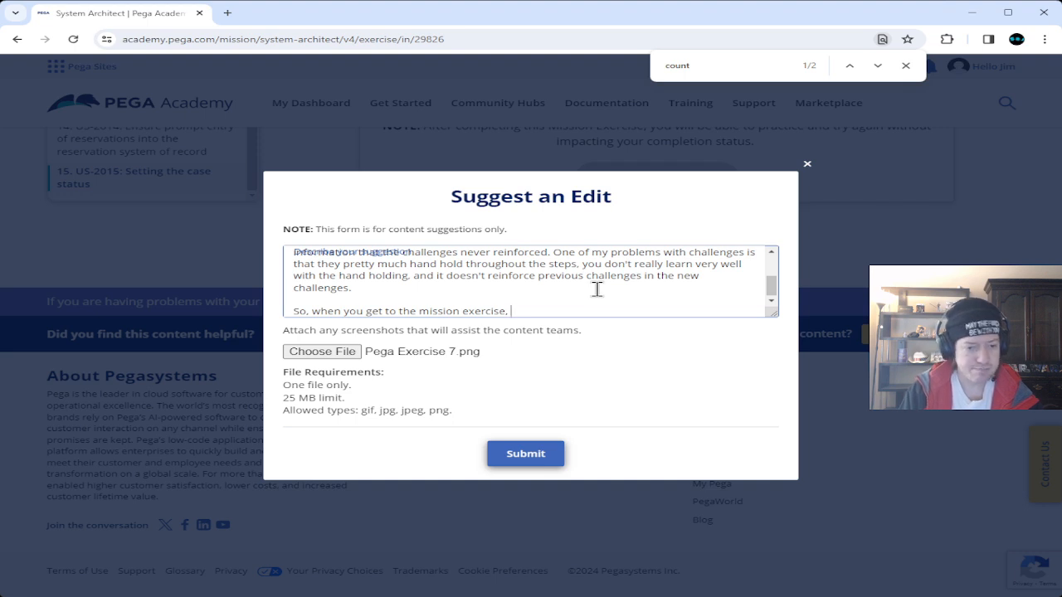
pyautogui.write(' good ')
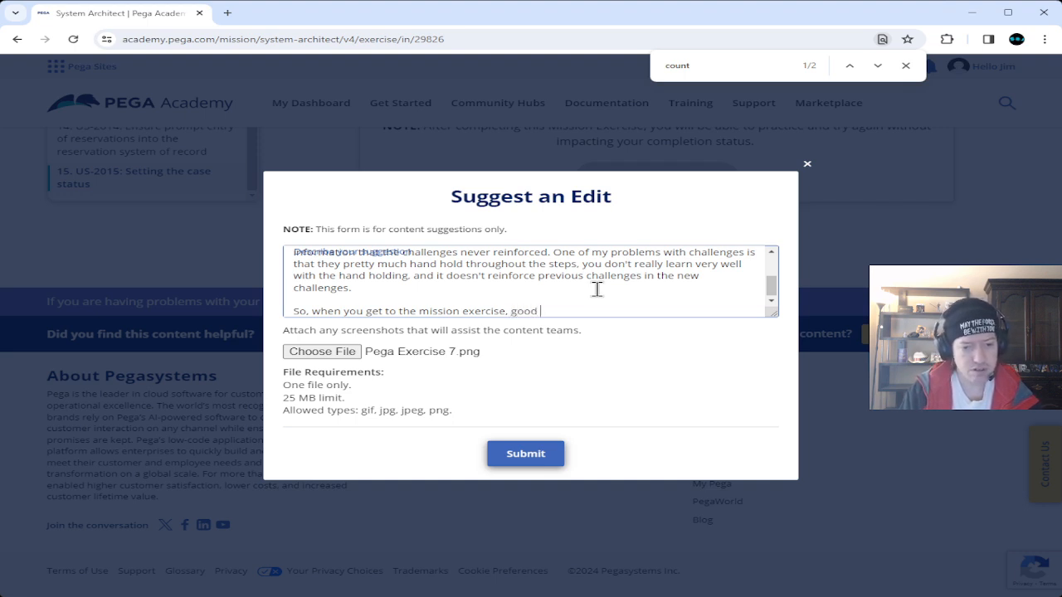
pyautogui.write('luck on t')
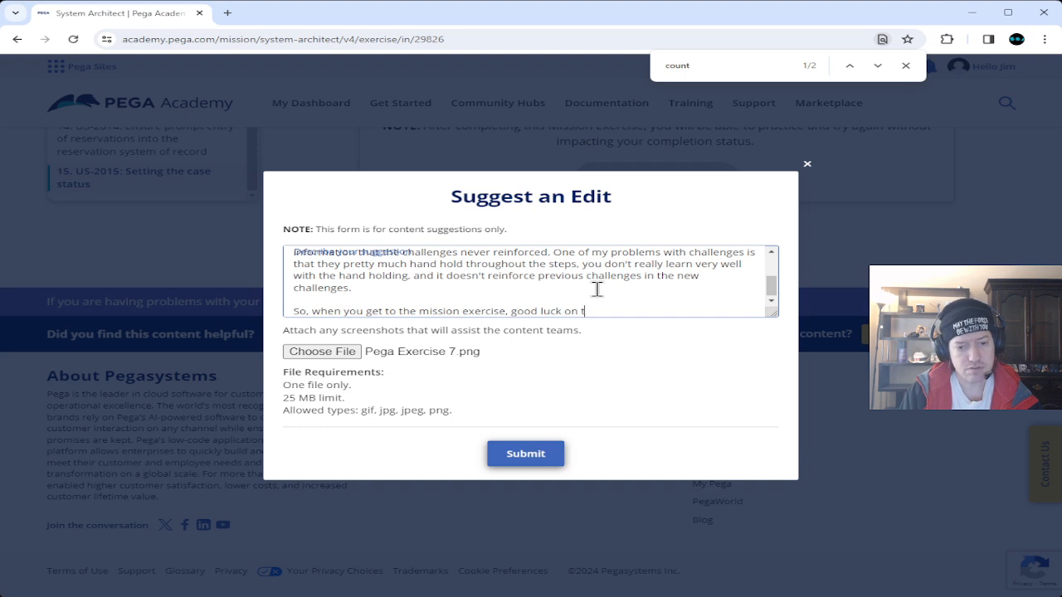
pyautogui.write('rying to remem')
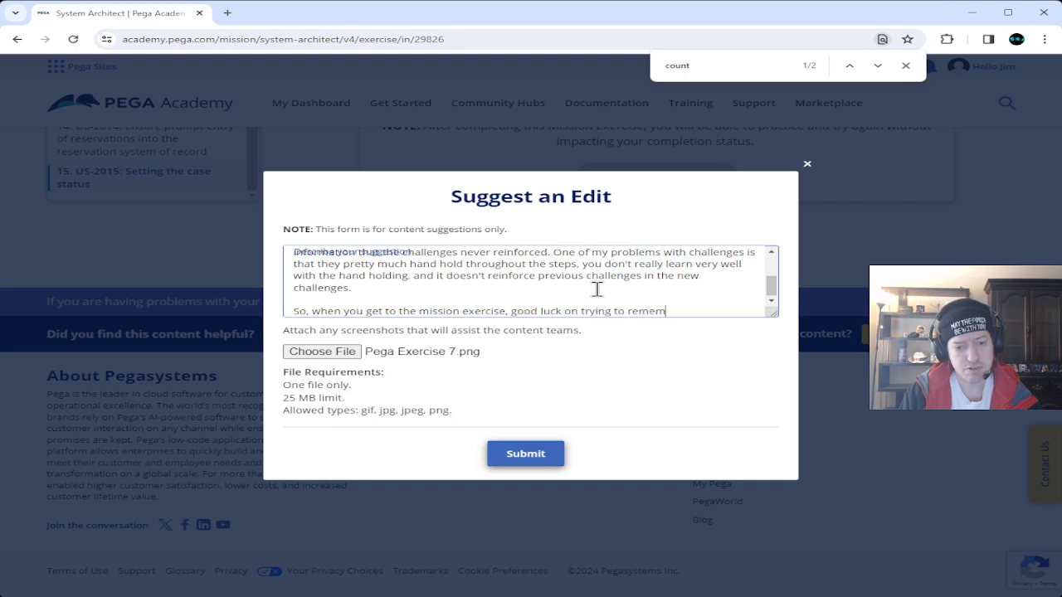
pyautogui.write('ber every')
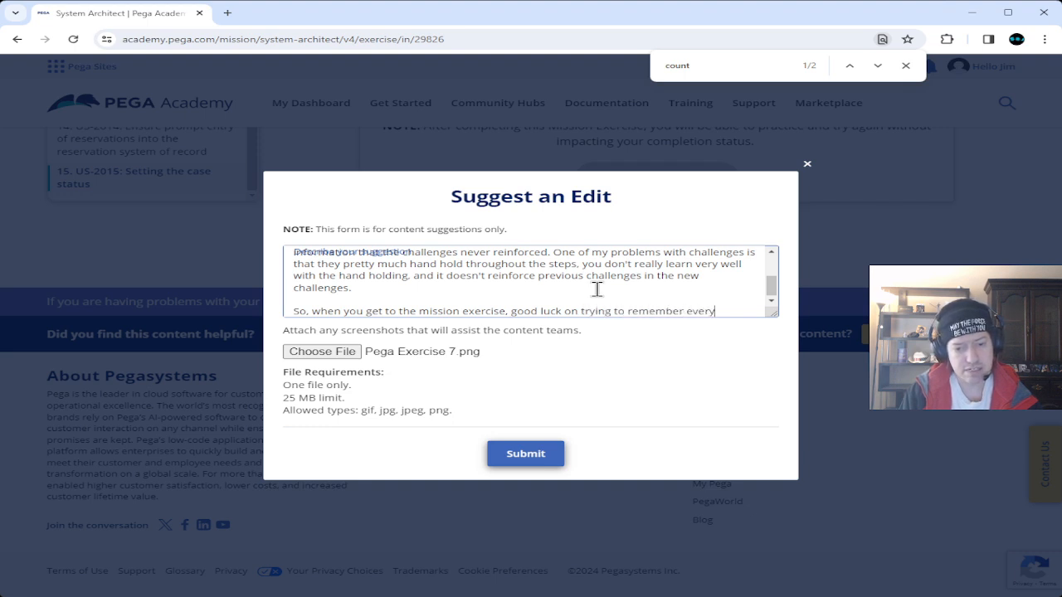
pyautogui.write('thing... ')
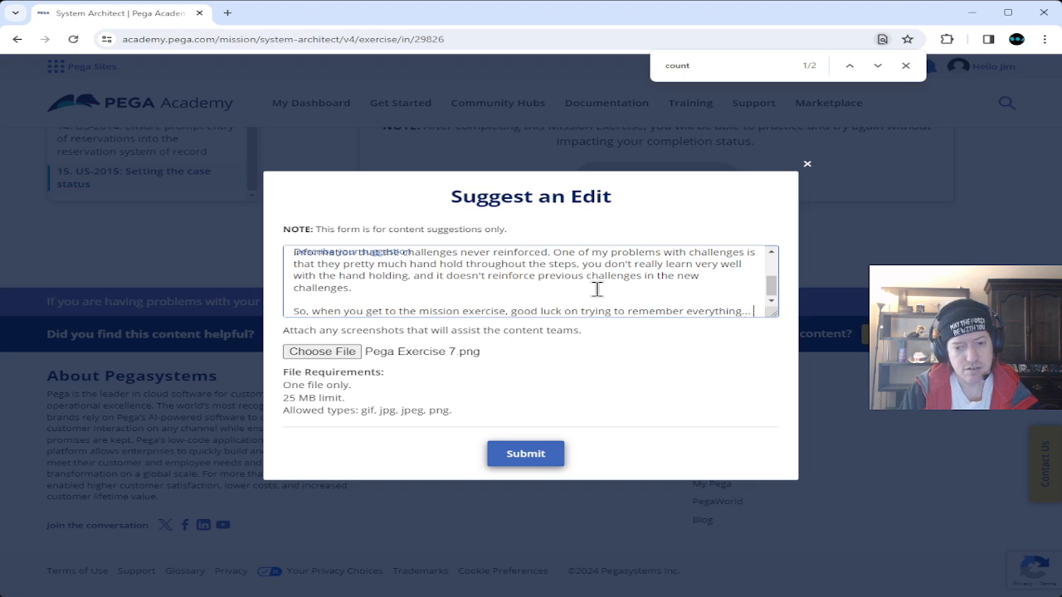
pyautogui.write('espe')
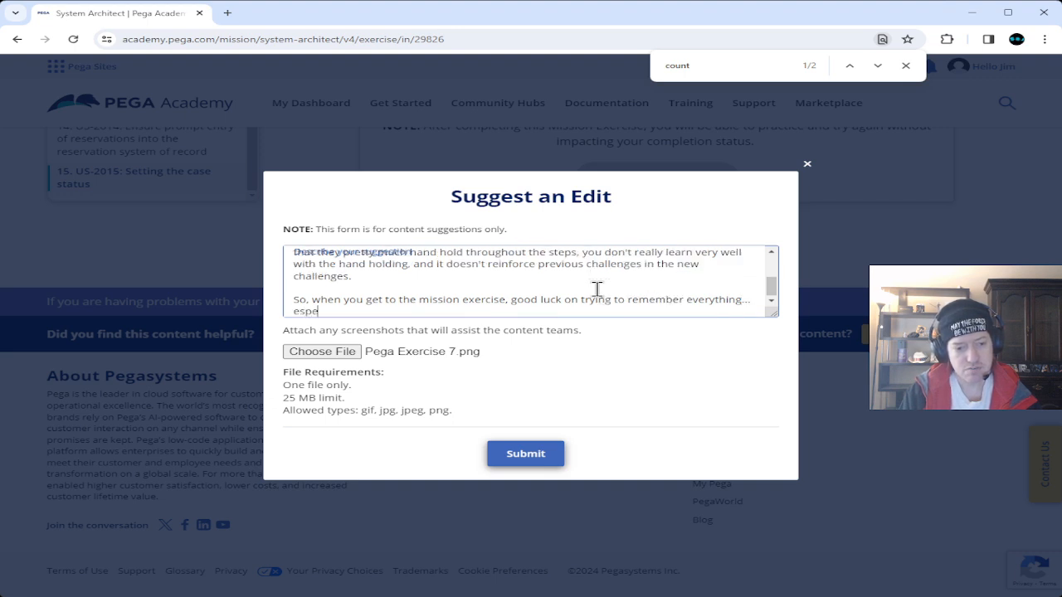
pyautogui.write('cially when y')
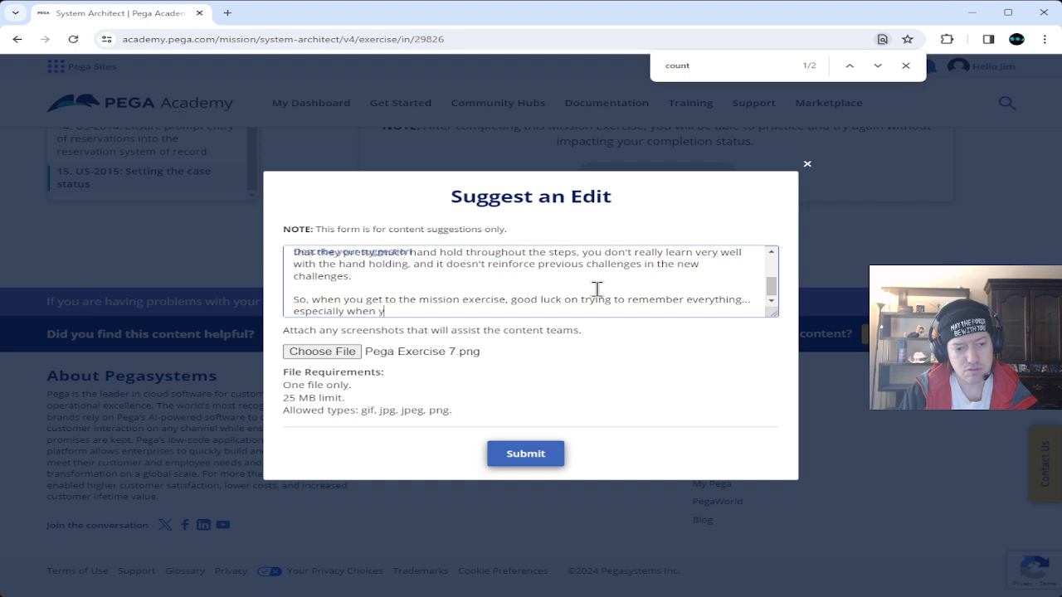
pyautogui.write("ou 've only done ")
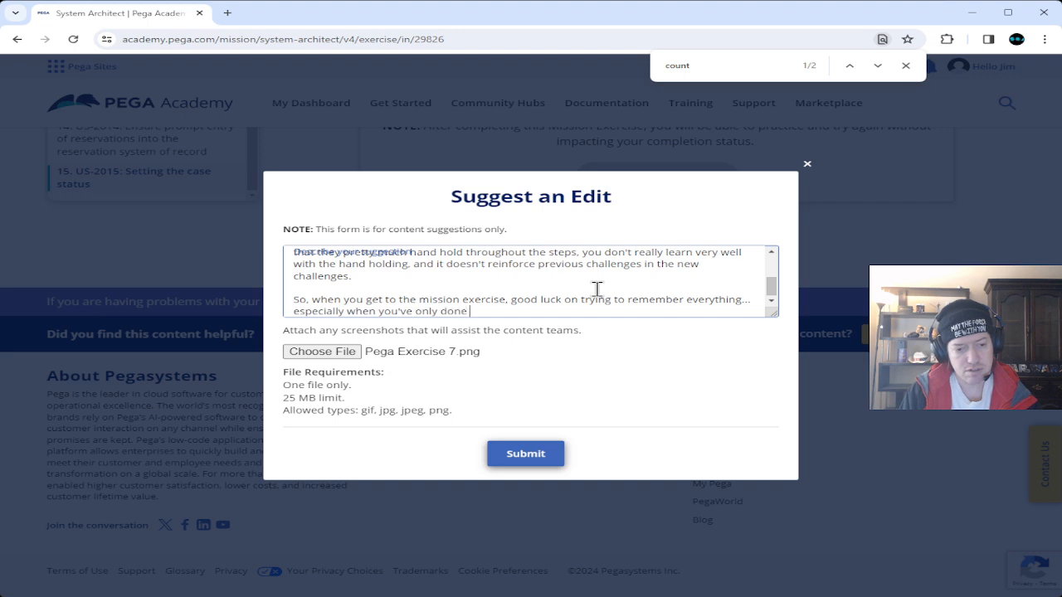
pyautogui.write('it once')
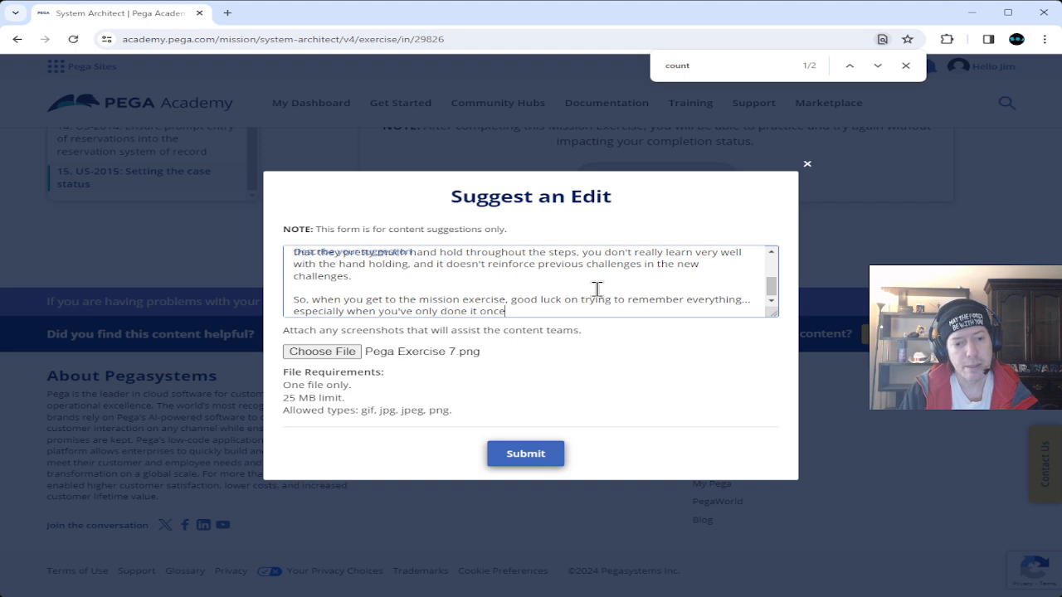
pyautogui.write(' we')
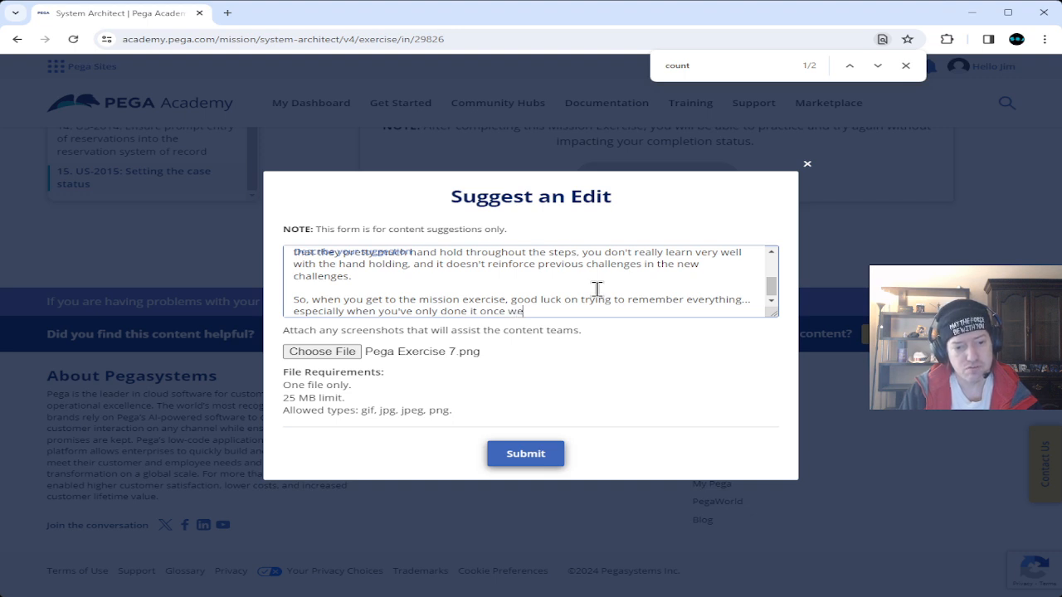
pyautogui.write('eks ago ')
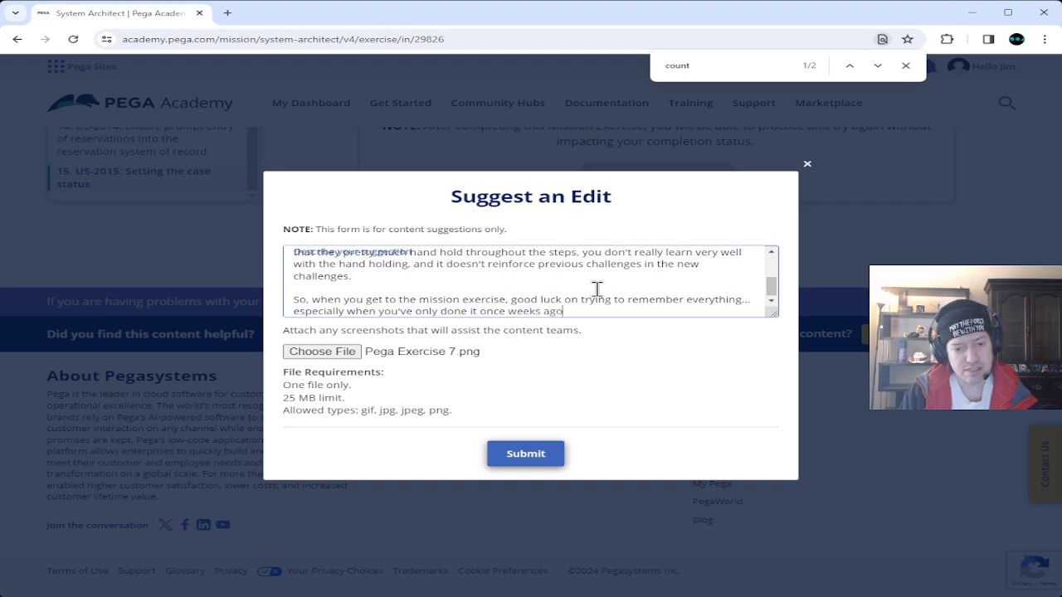
pyautogui.write('(and don')
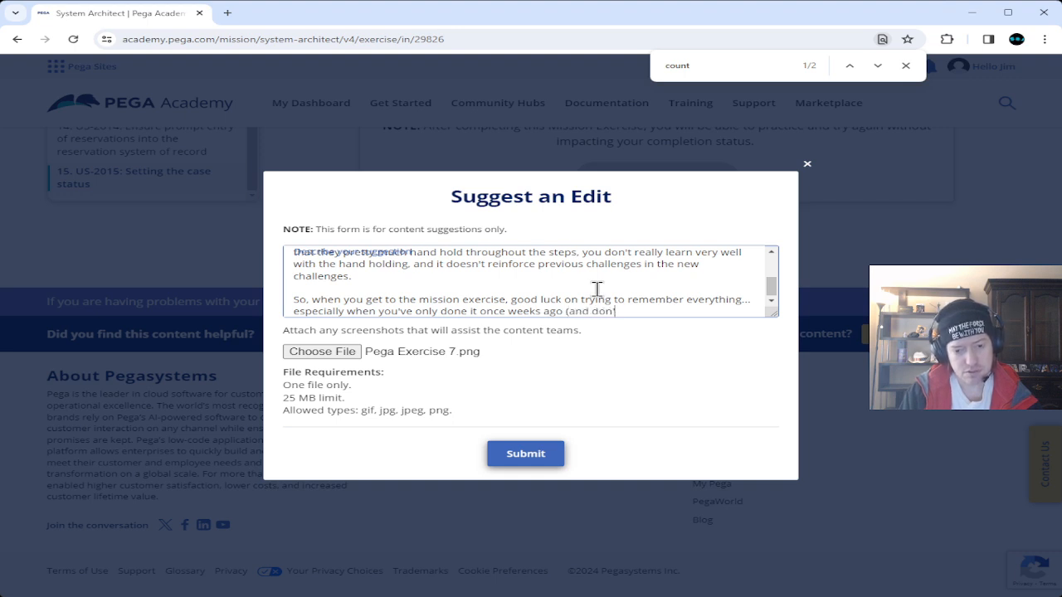
pyautogui.write("'t give me t")
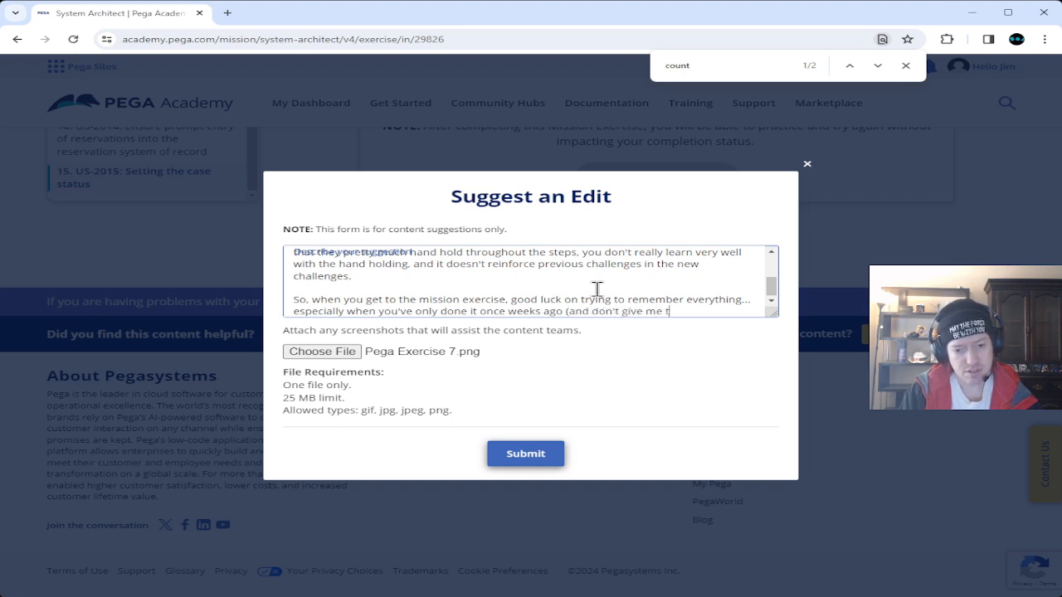
pyautogui.write('heate')
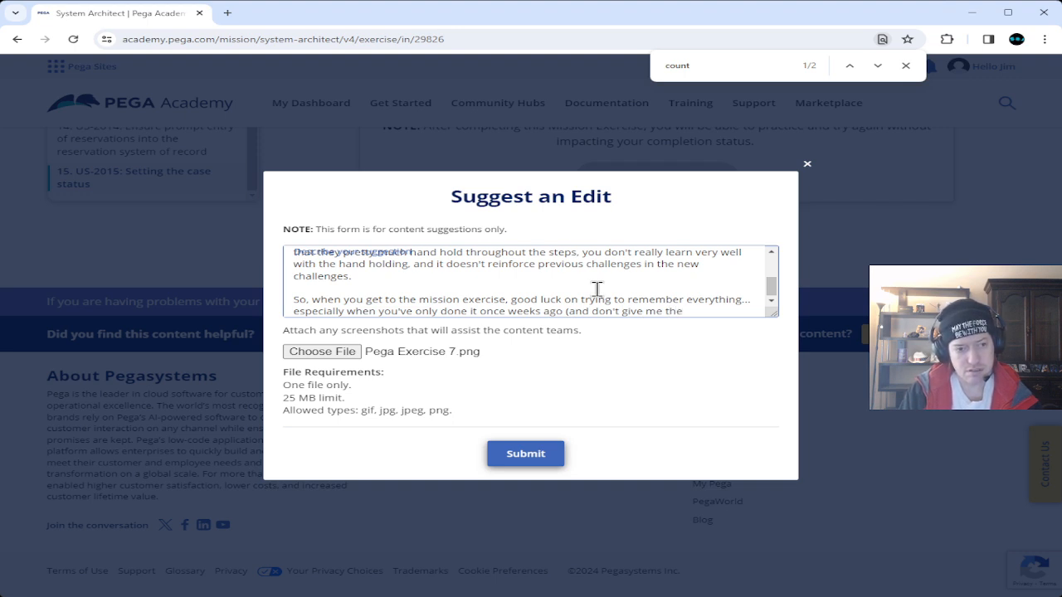
pyautogui.write(' mission ')
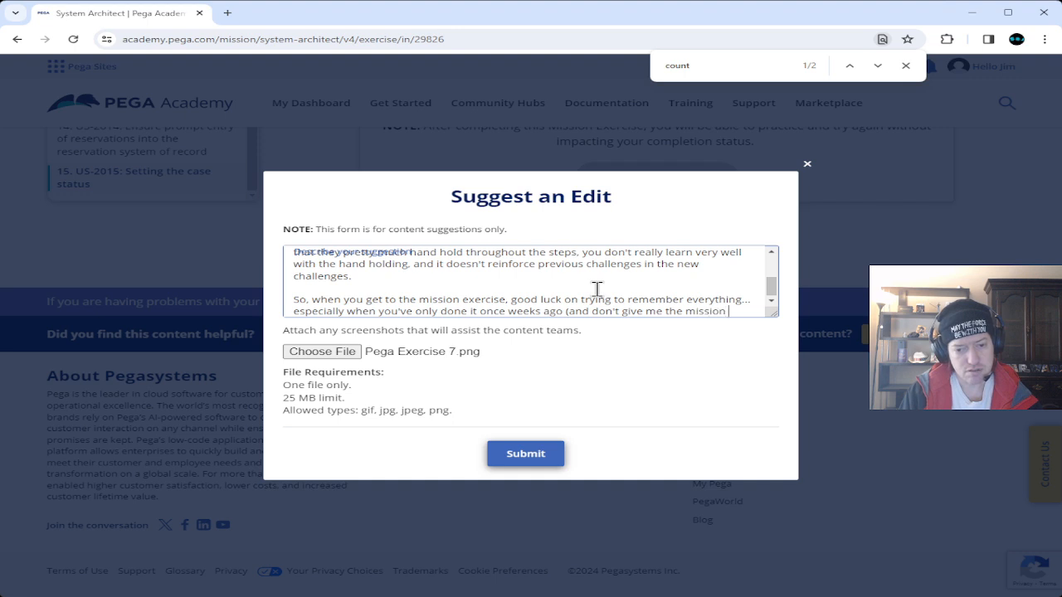
pyautogui.write('can be')
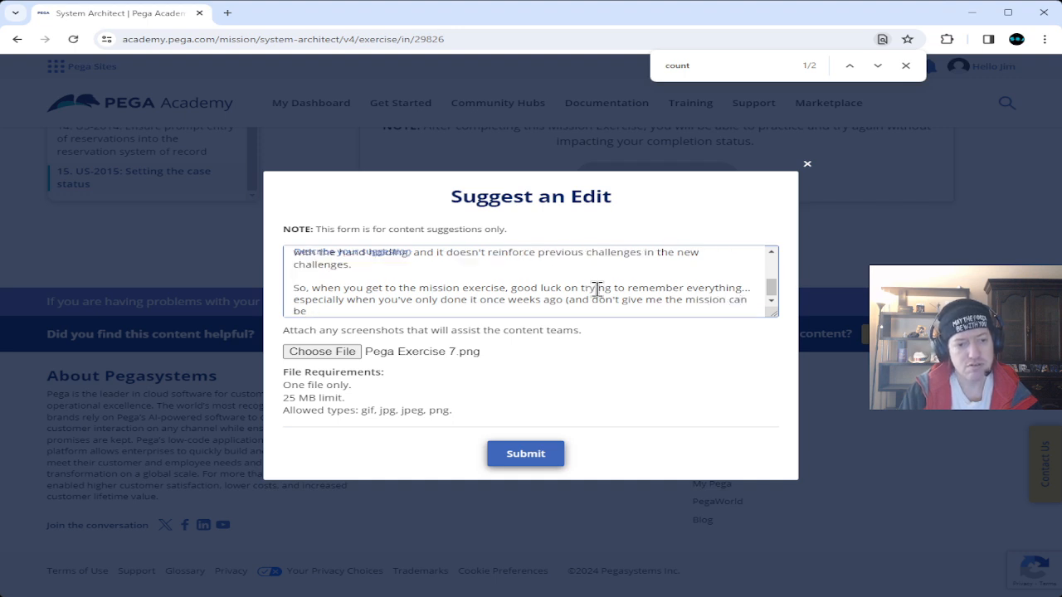
pyautogui.write(' completed ')
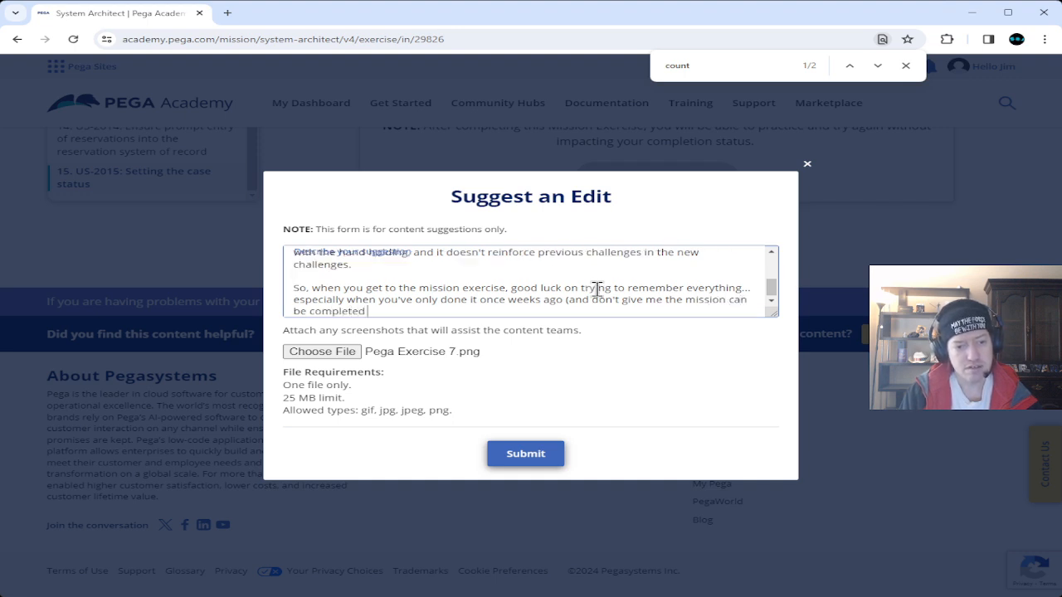
pyautogui.write('in days... ')
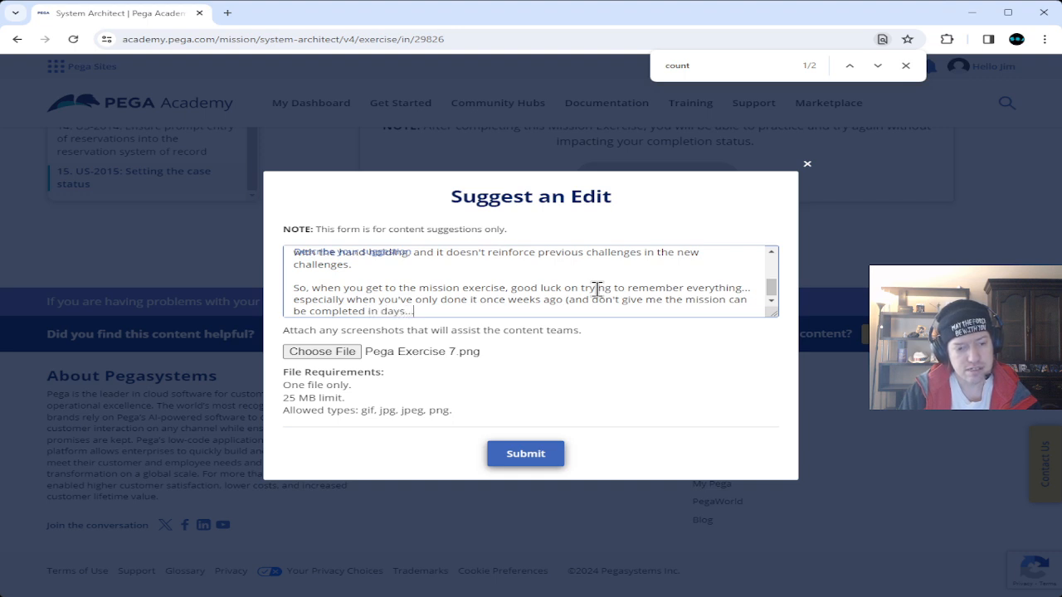
pyautogui.write('bec')
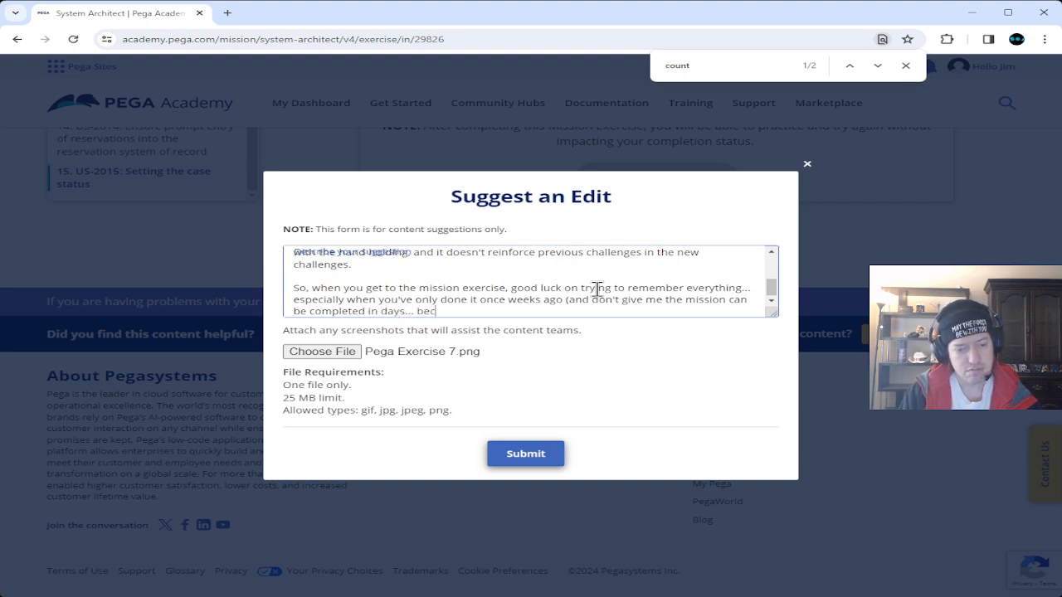
pyautogui.write('ause ')
pyautogui.write('no')
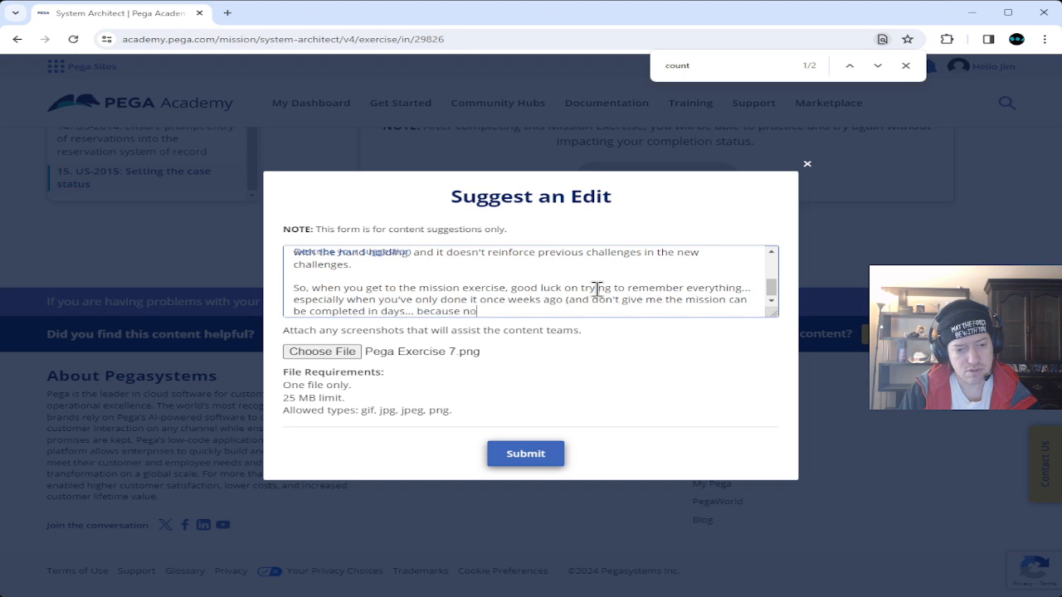
pyautogui.write(' one ca')
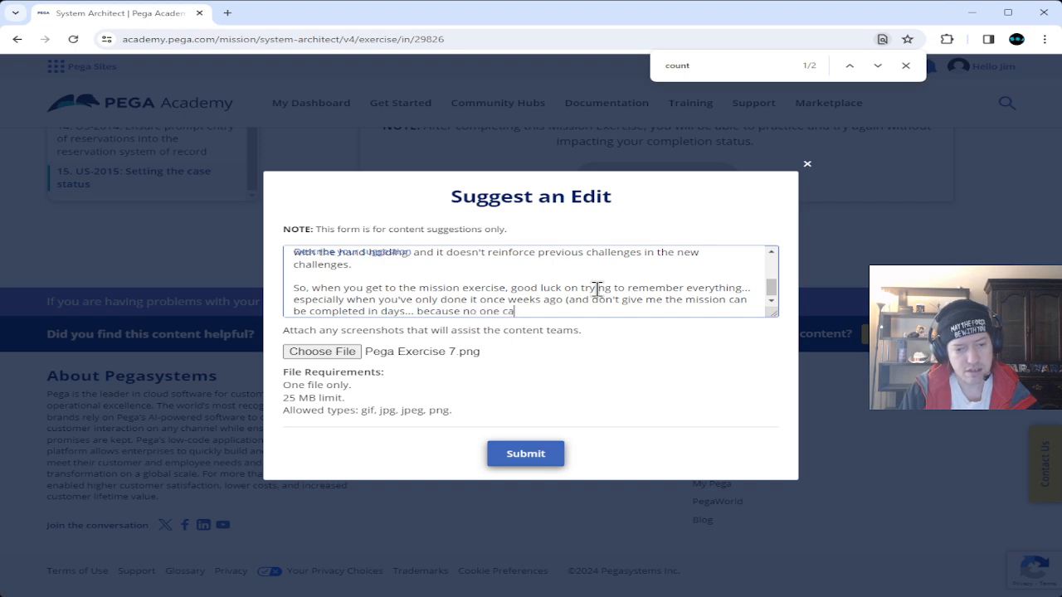
pyautogui.write('n do a ')
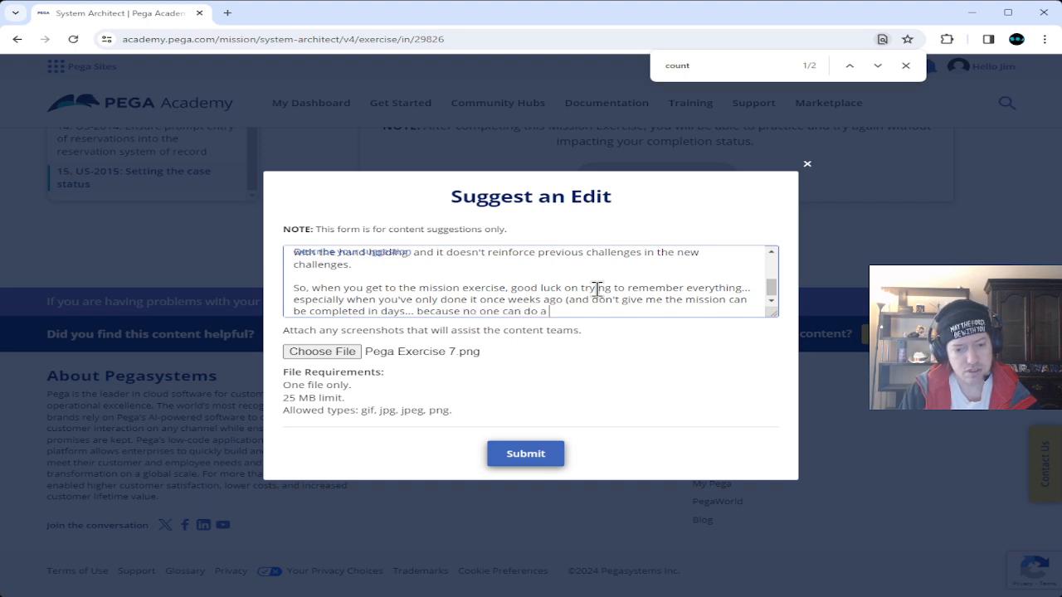
pyautogui.write('mission ')
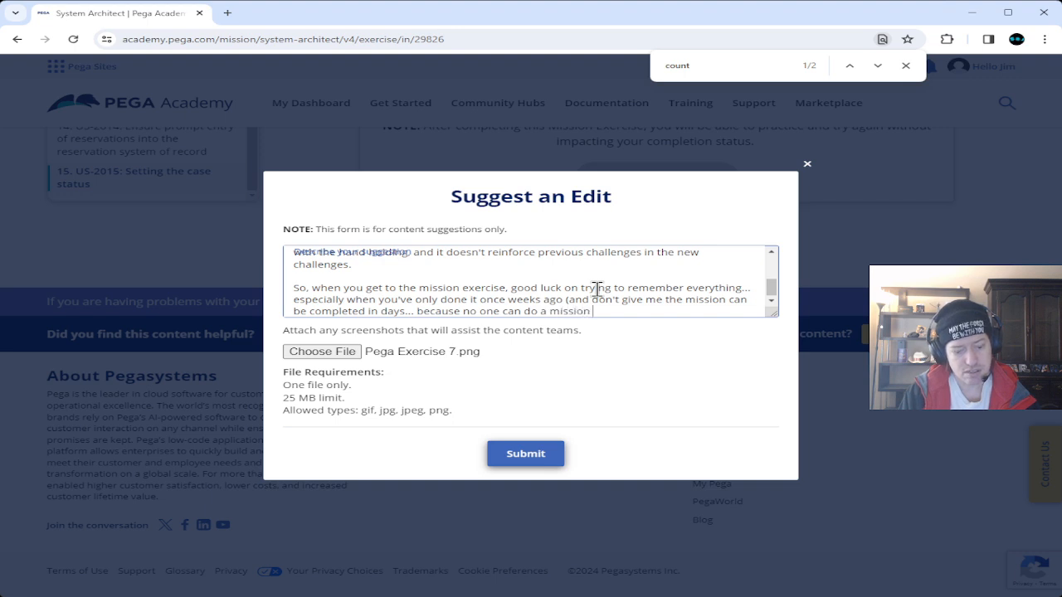
pyautogui.write('24/7 ')
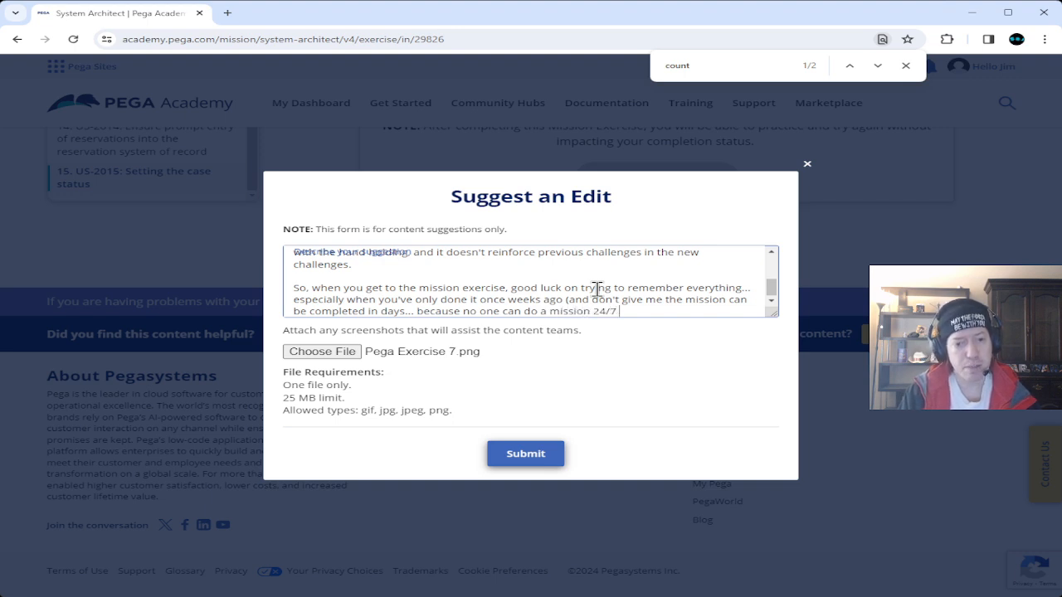
pyautogui.write('AND the')
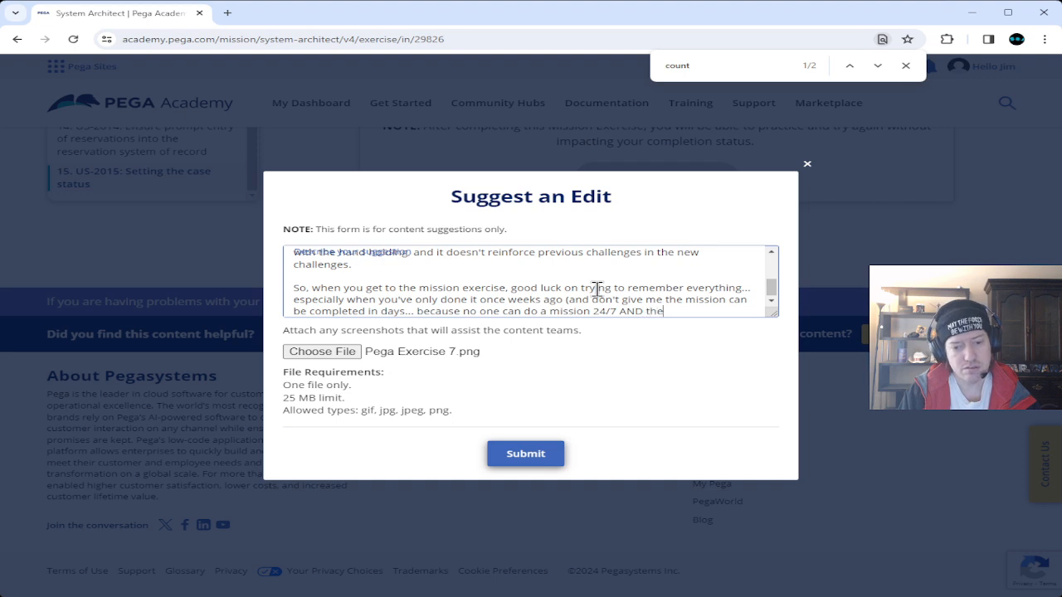
pyautogui.write(' time')
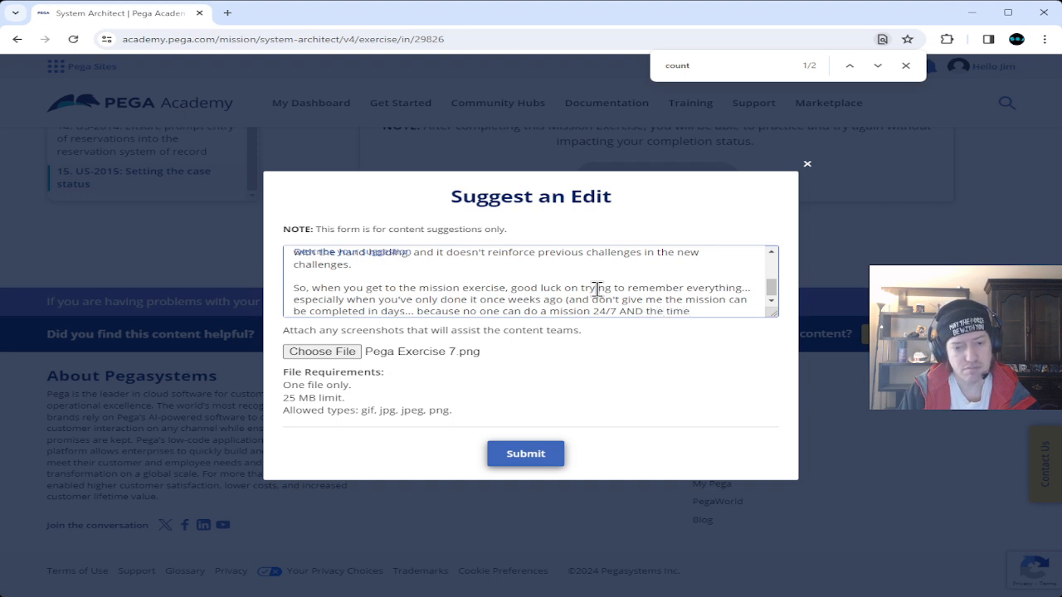
pyautogui.write(' estimat')
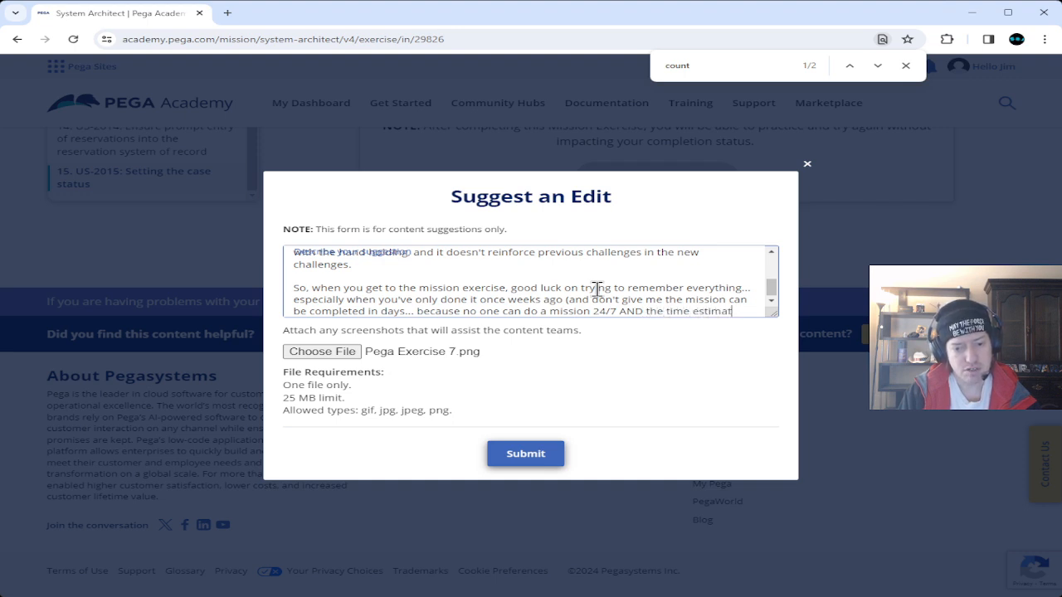
pyautogui.write('es are')
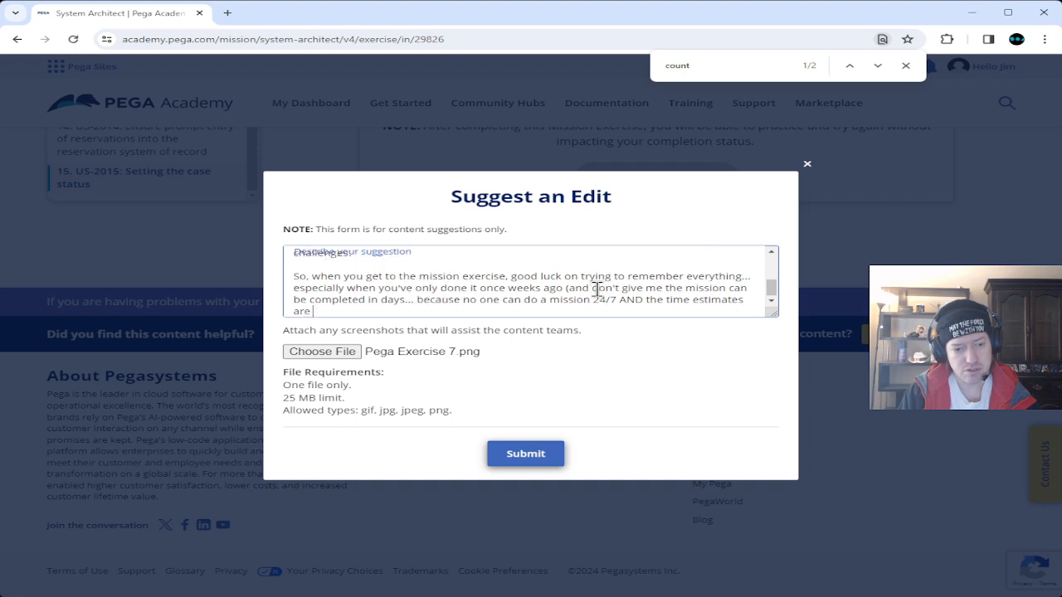
pyautogui.write(' terrible')
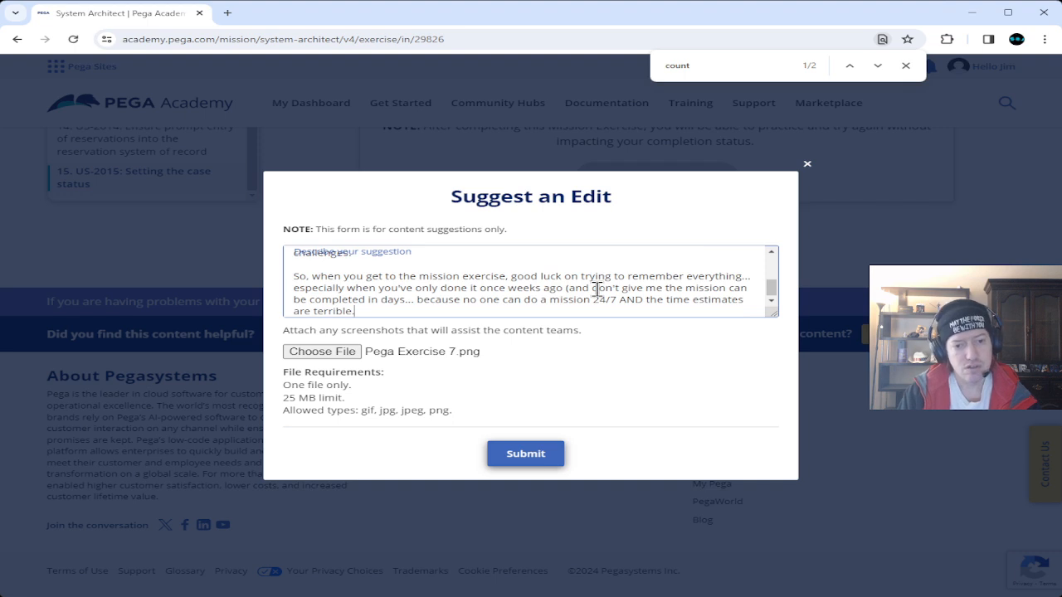
pyautogui.write('.')
# End the last sentence with a period and start a fresh line below the paragraph.
pyautogui.press('Return')
pyautogui.press('Return')
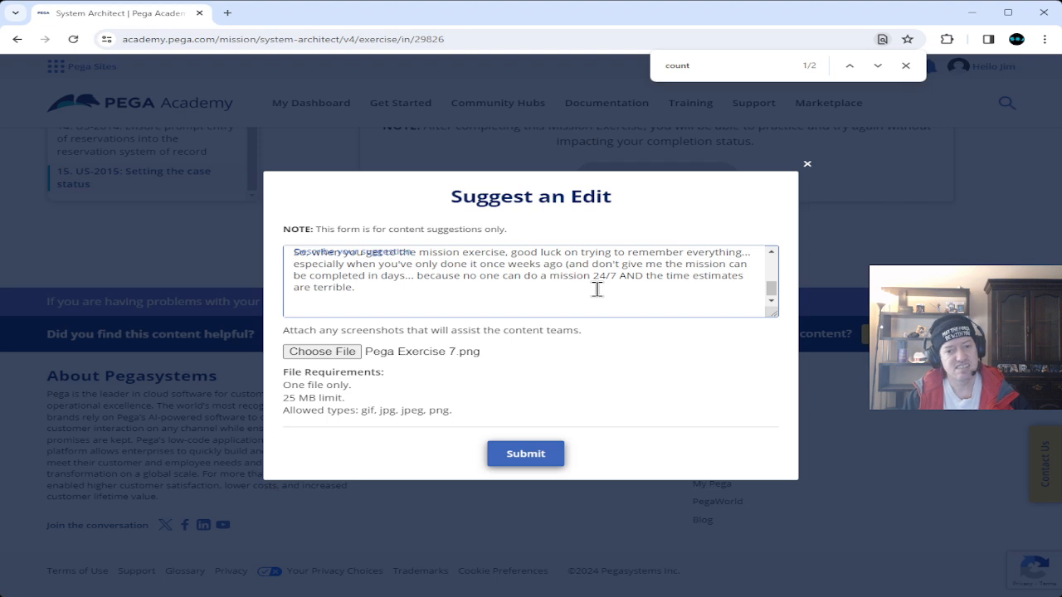
pyautogui.press('Up')
pyautogui.press('Up')
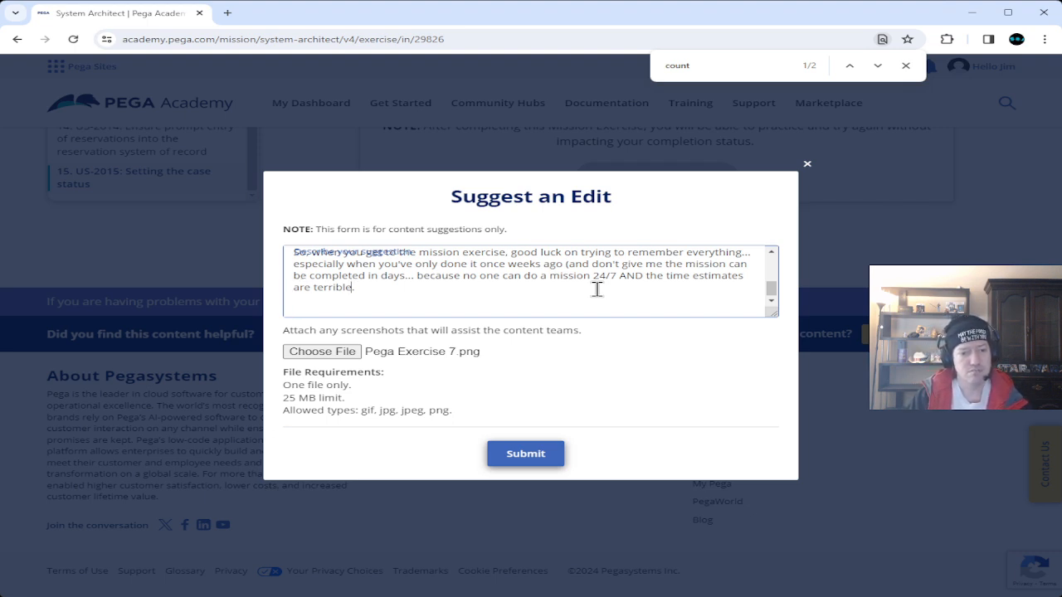
pyautogui.write('.')
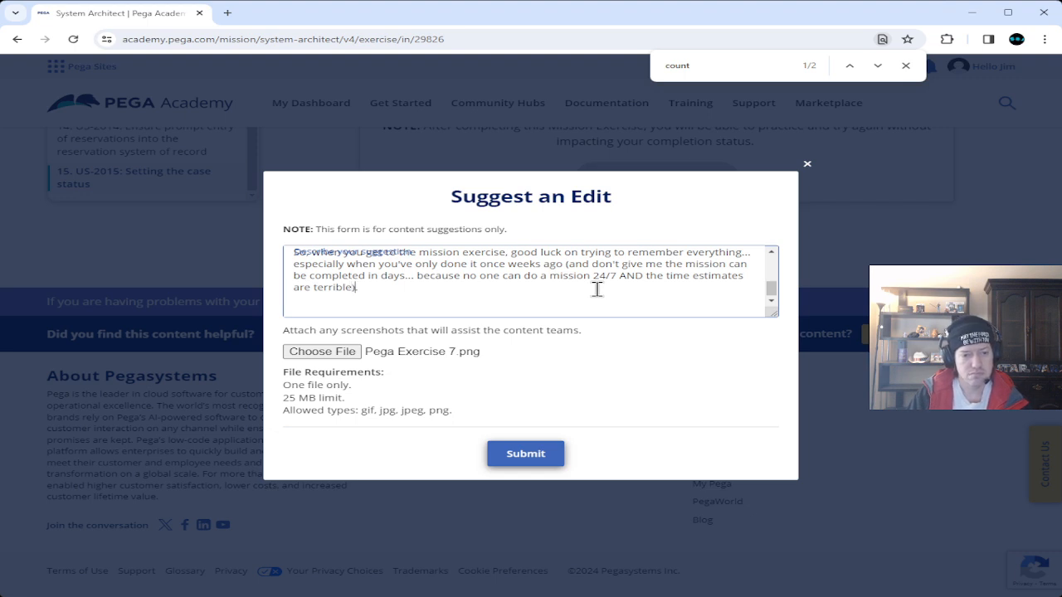
pyautogui.press('Return')
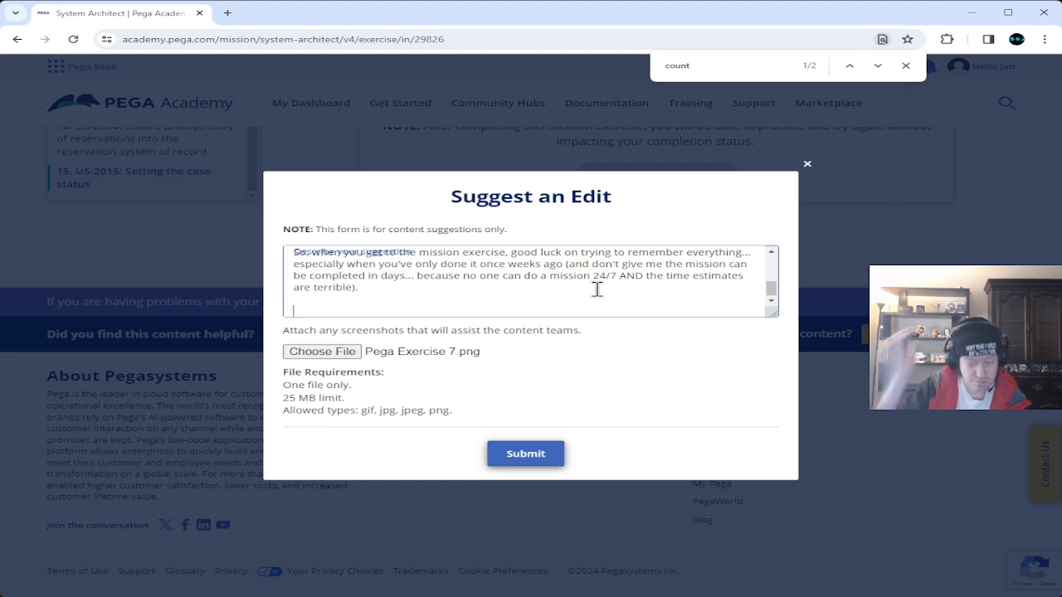
pyautogui.scroll(5, 597, 288)
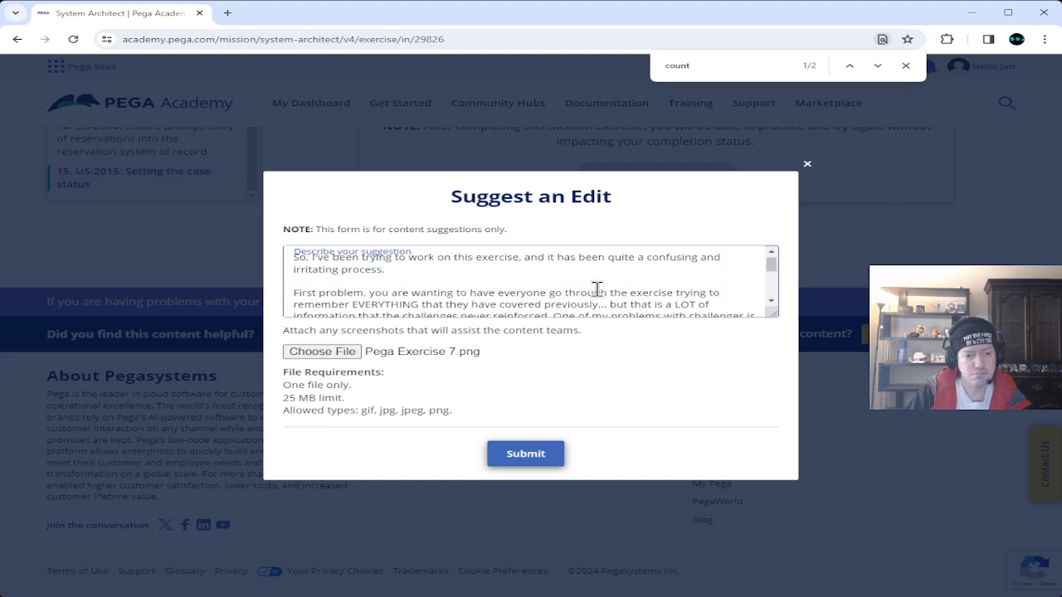
pyautogui.scroll(-5, 596, 288)
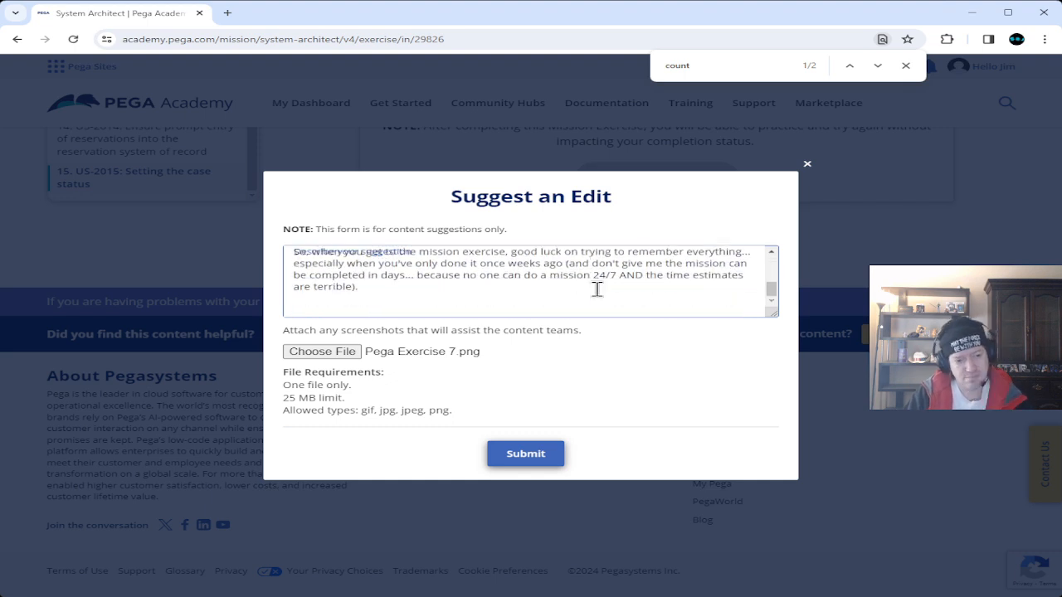
# Write the second-problem paragraph: 15 tasks, horrible descriptions, and information shown only in the videos.
pyautogui.write('S')
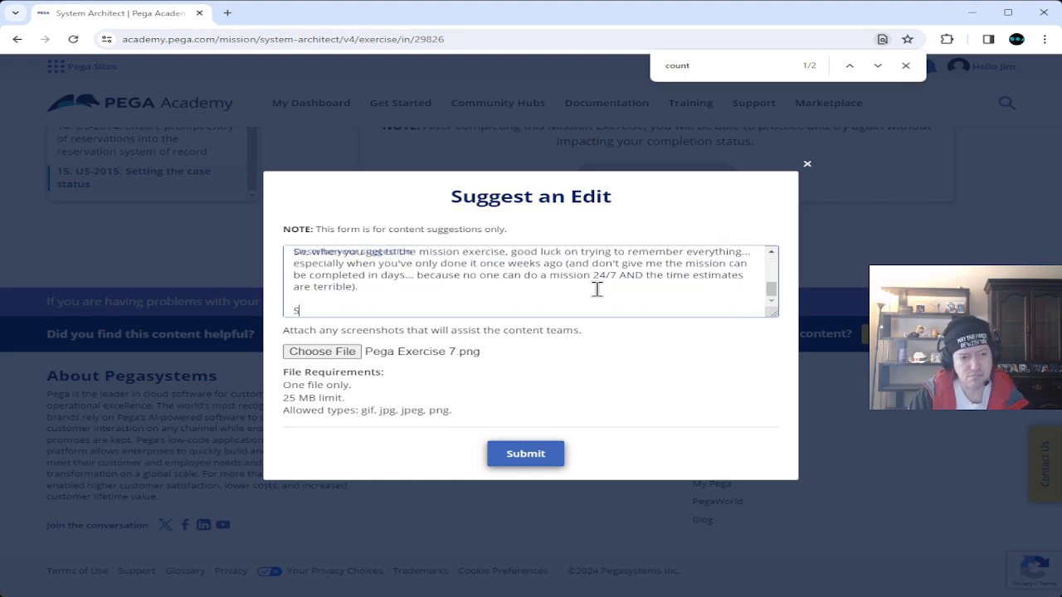
pyautogui.write('econd problem')
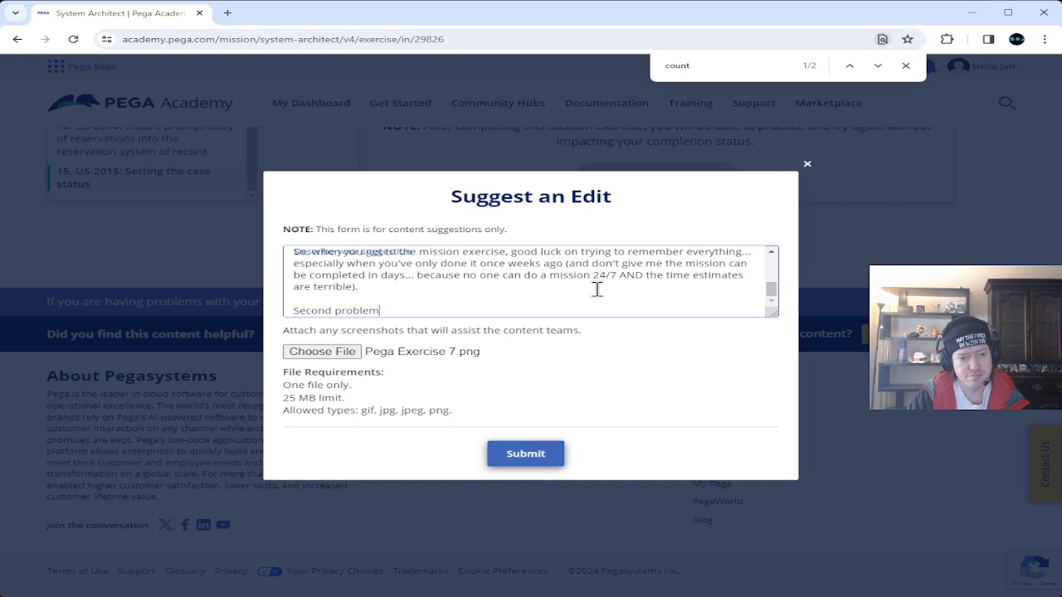
pyautogui.write('. ')
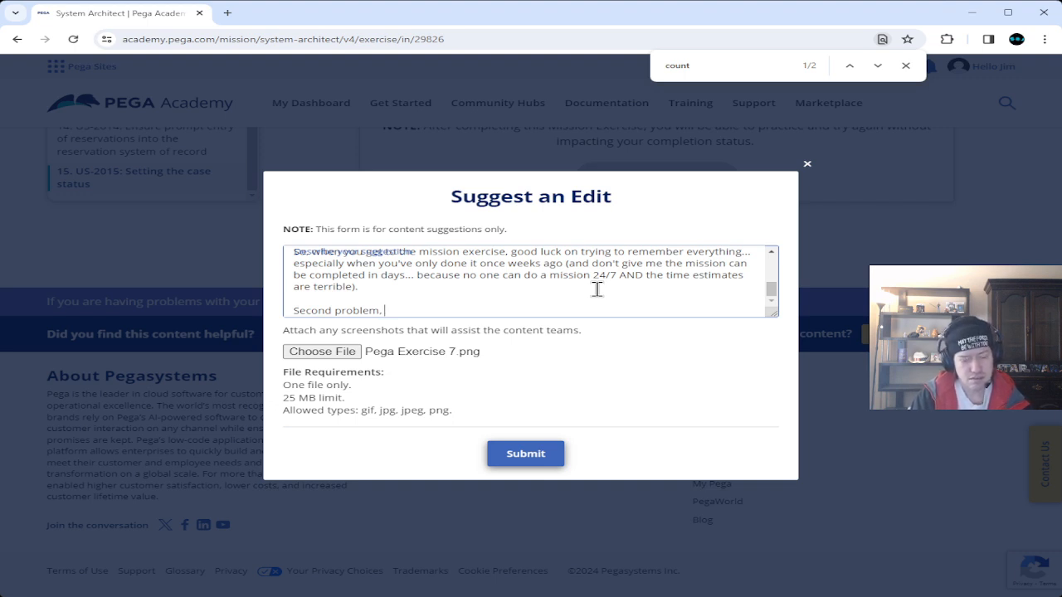
pyautogui.write('15 ta')
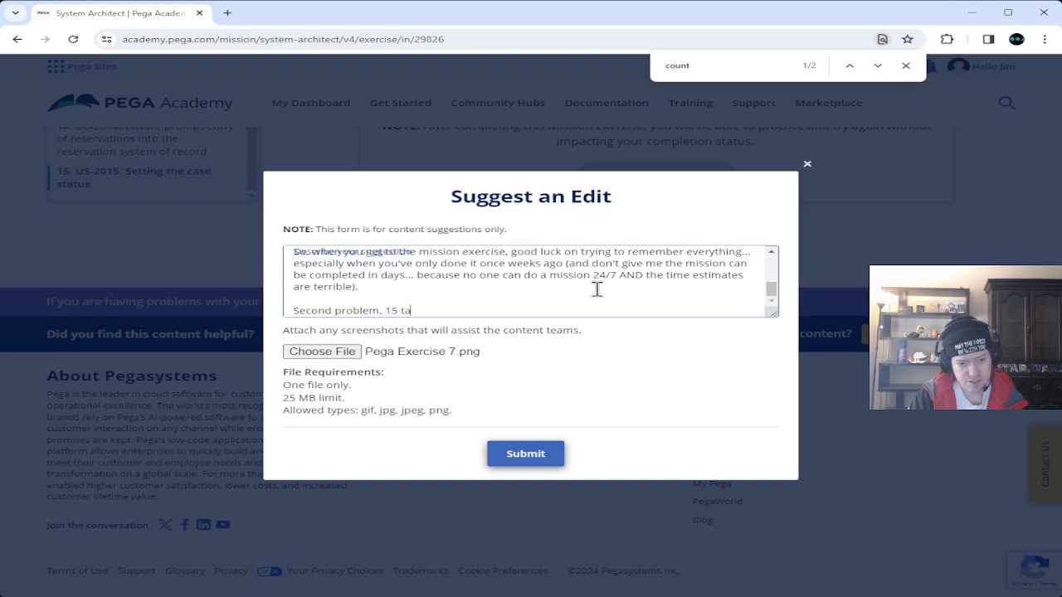
pyautogui.write('sks, and the ')
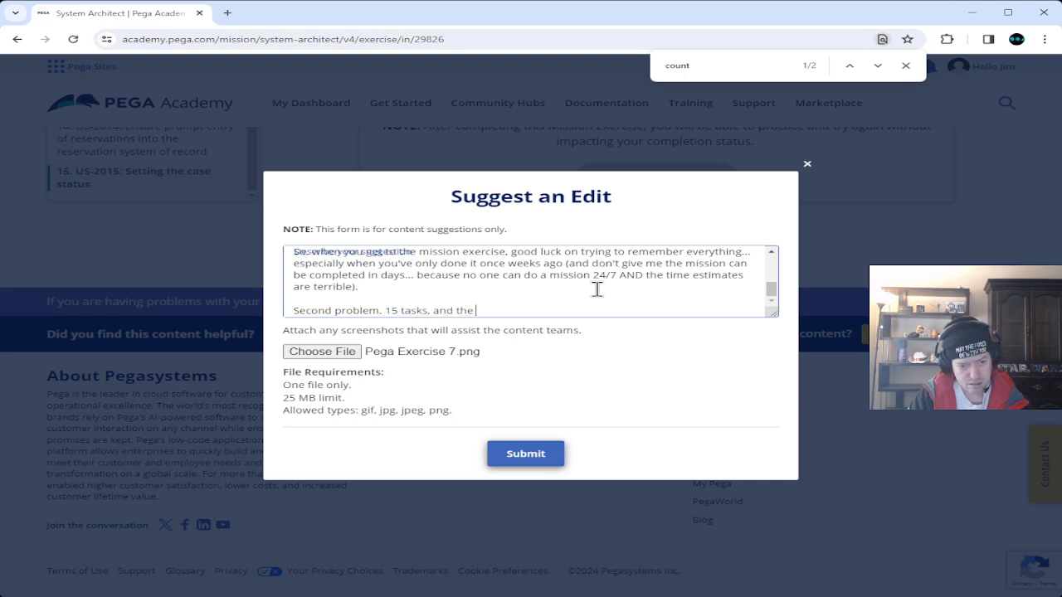
pyautogui.write('descriptions')
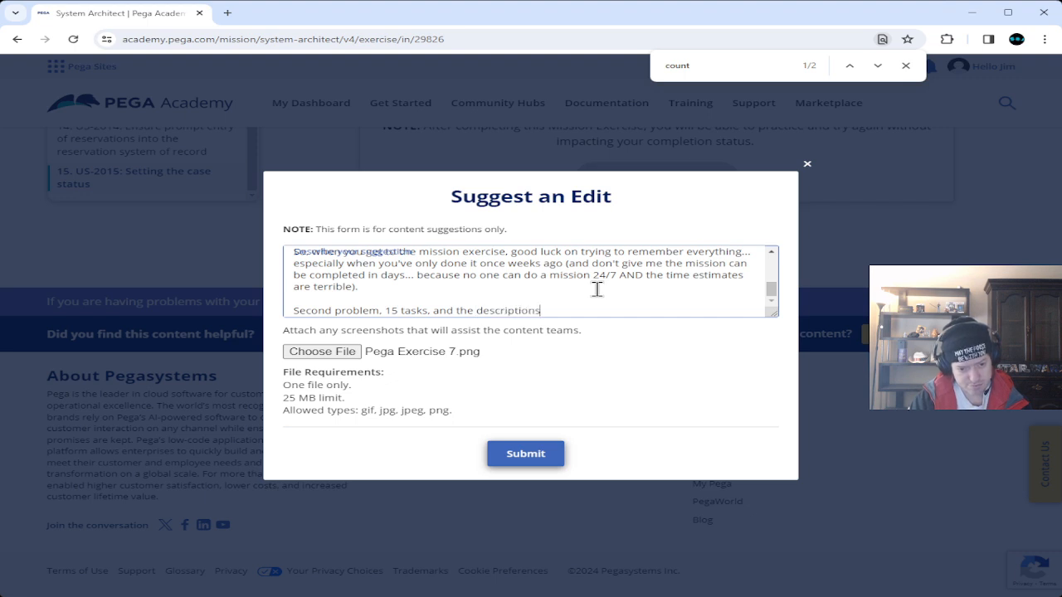
pyautogui.write(' are horrible')
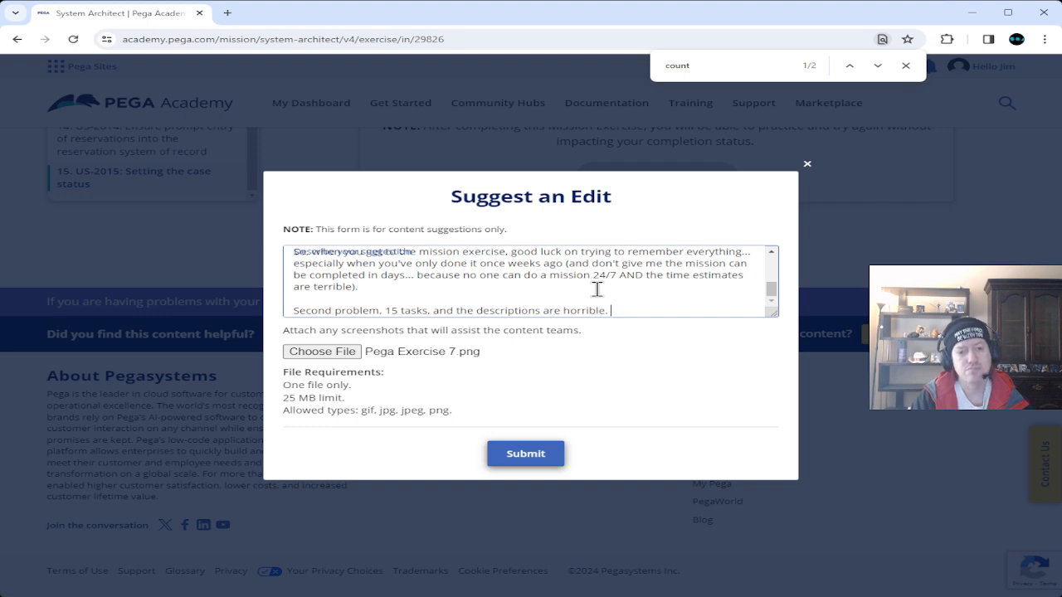
pyautogui.write(". I'm")
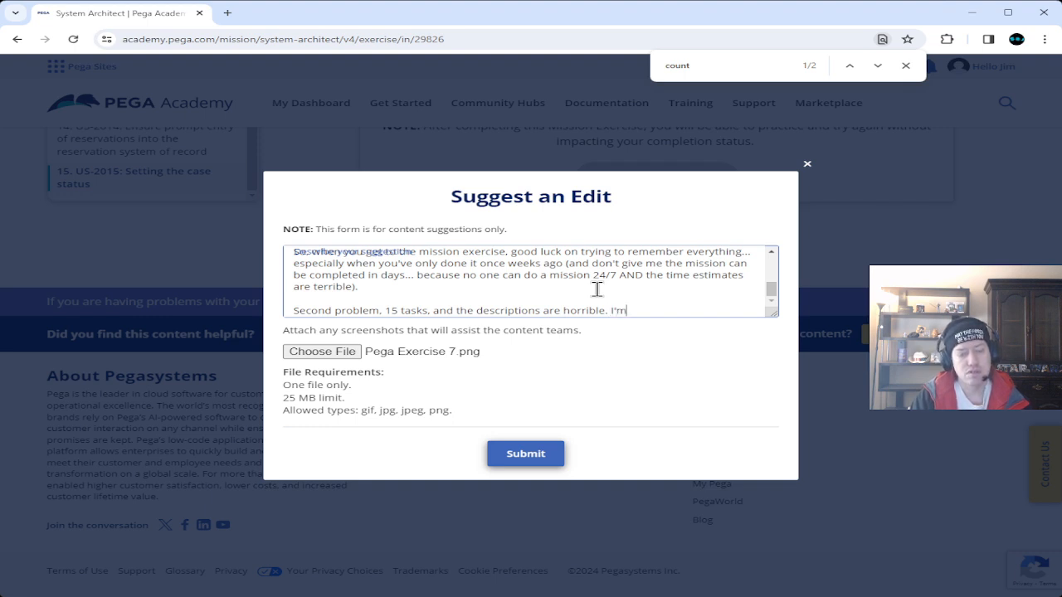
pyautogui.write(' having to ')
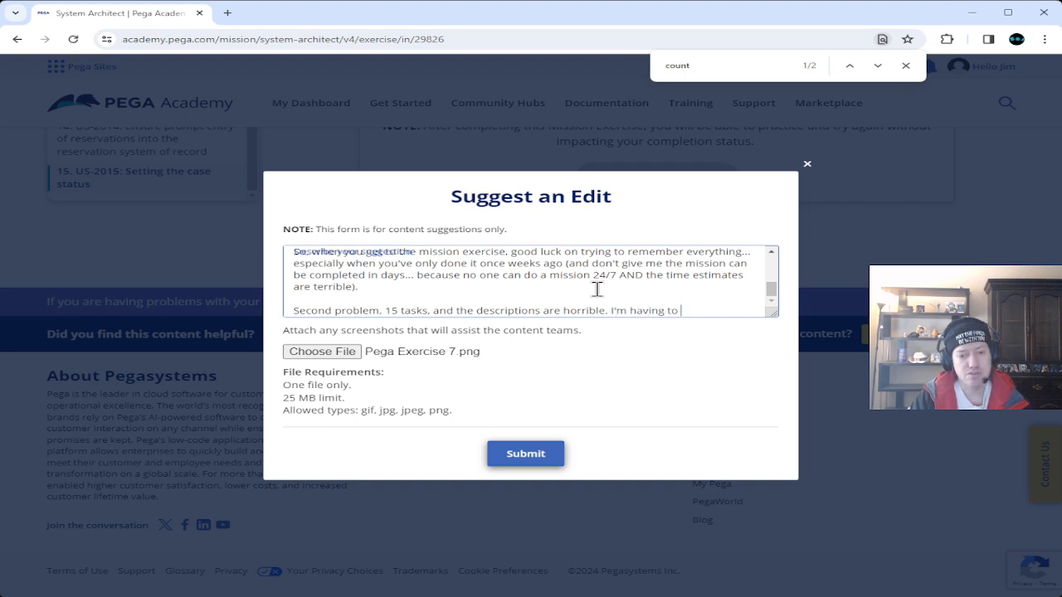
pyautogui.write('go through t')
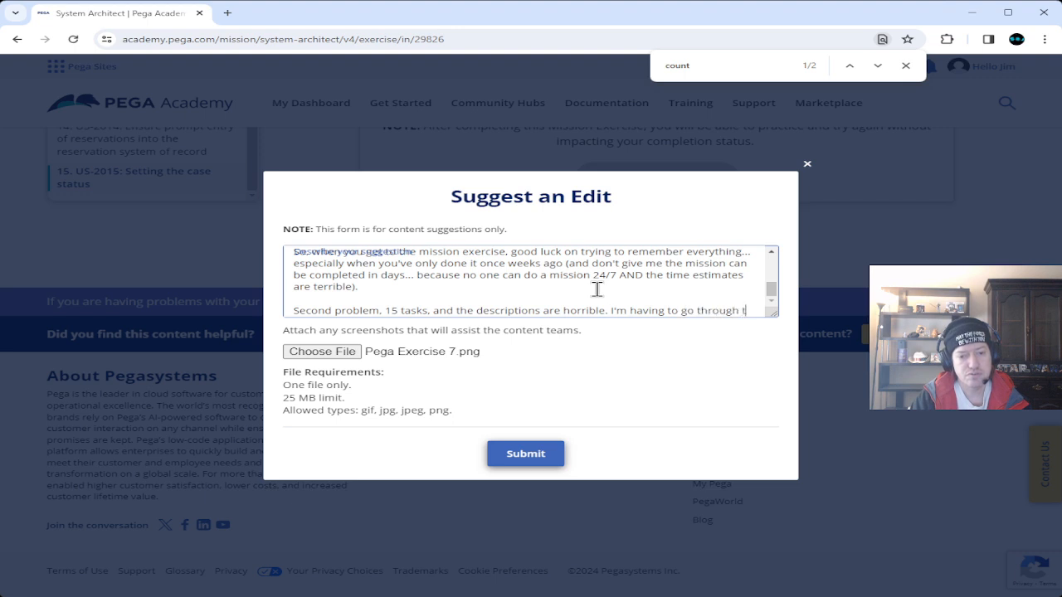
pyautogui.write('he miss')
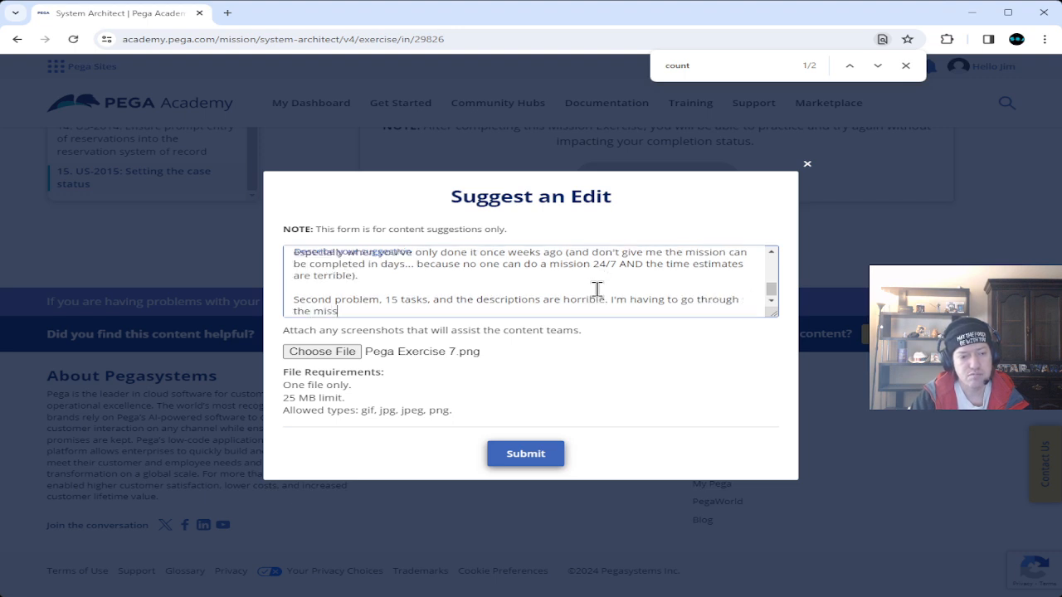
pyautogui.write('ion exercis')
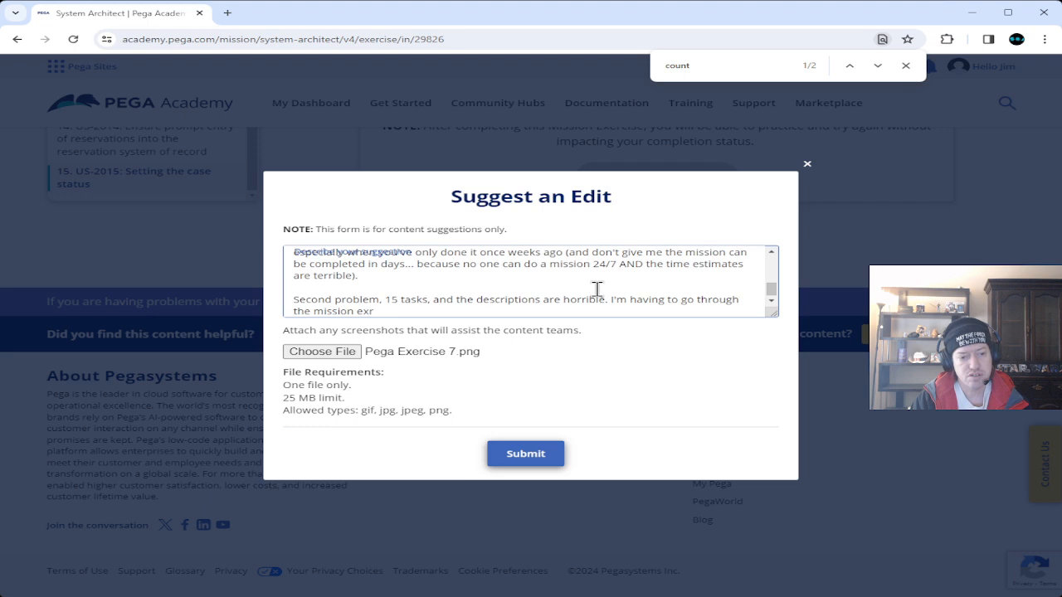
pyautogui.write('e videos because')
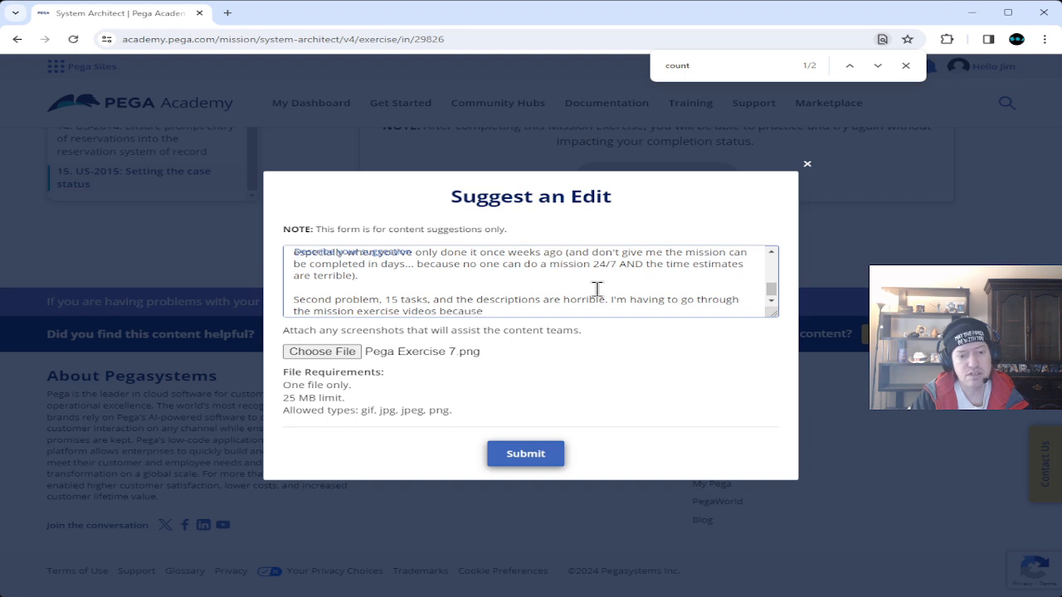
pyautogui.write(' there are')
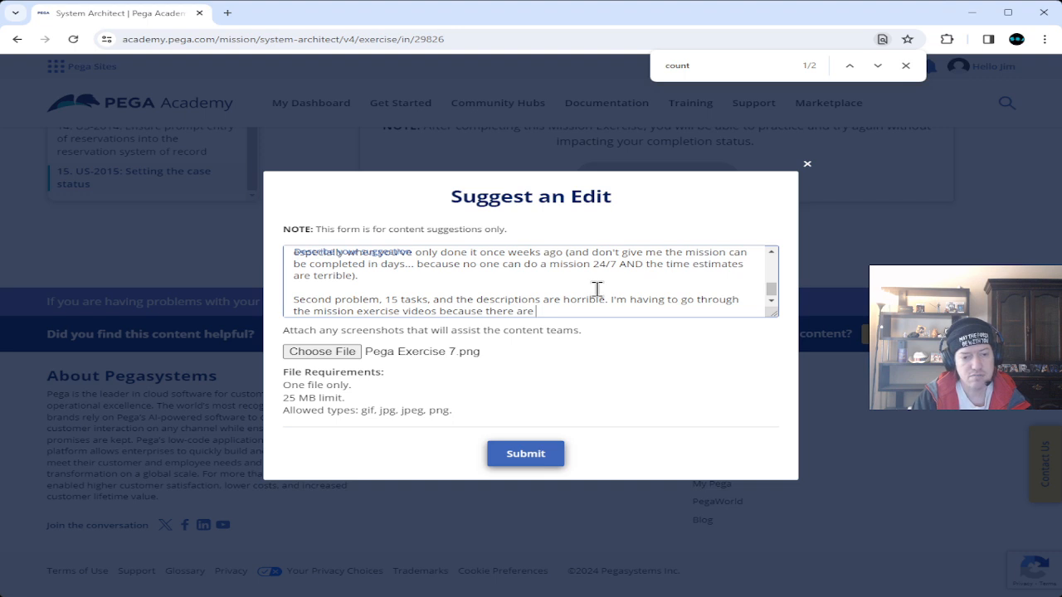
pyautogui.press('BackSpace')
pyautogui.press('BackSpace')
pyautogui.write('is information being put into the videos themse')
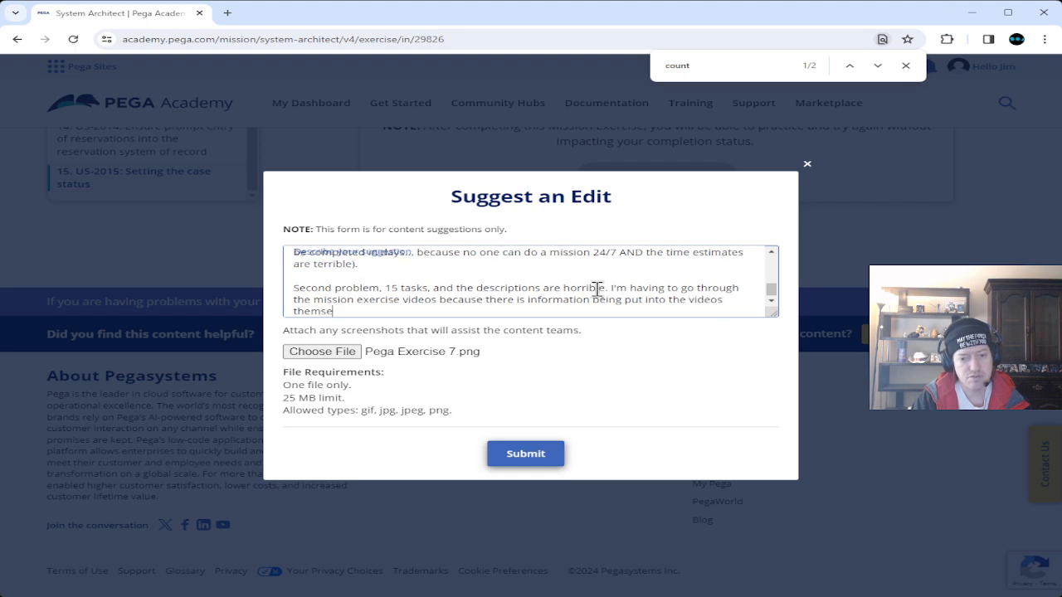
pyautogui.write('lves')
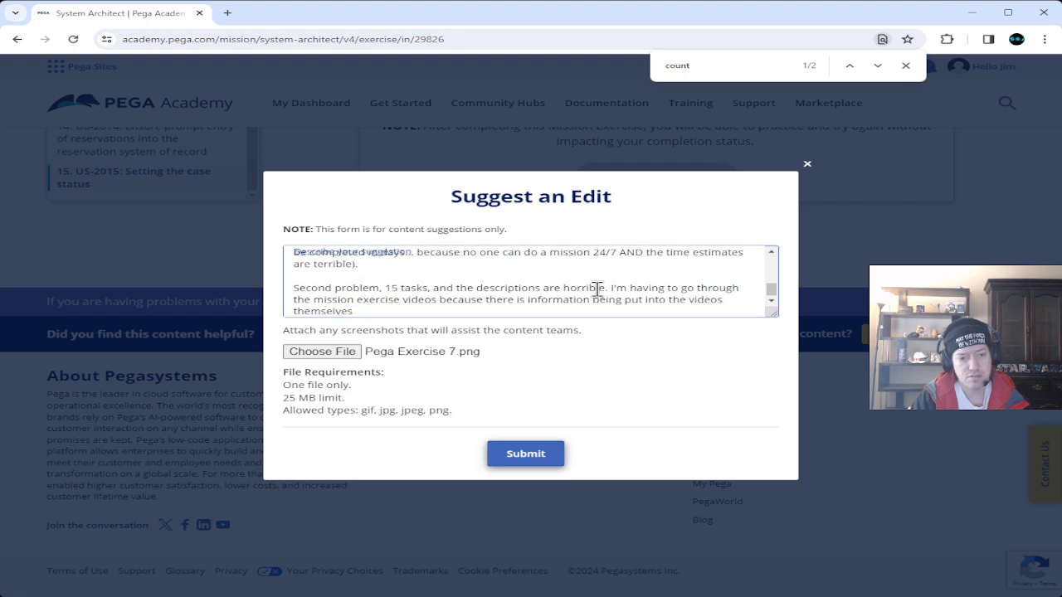
pyautogui.write(' that are NOT add')
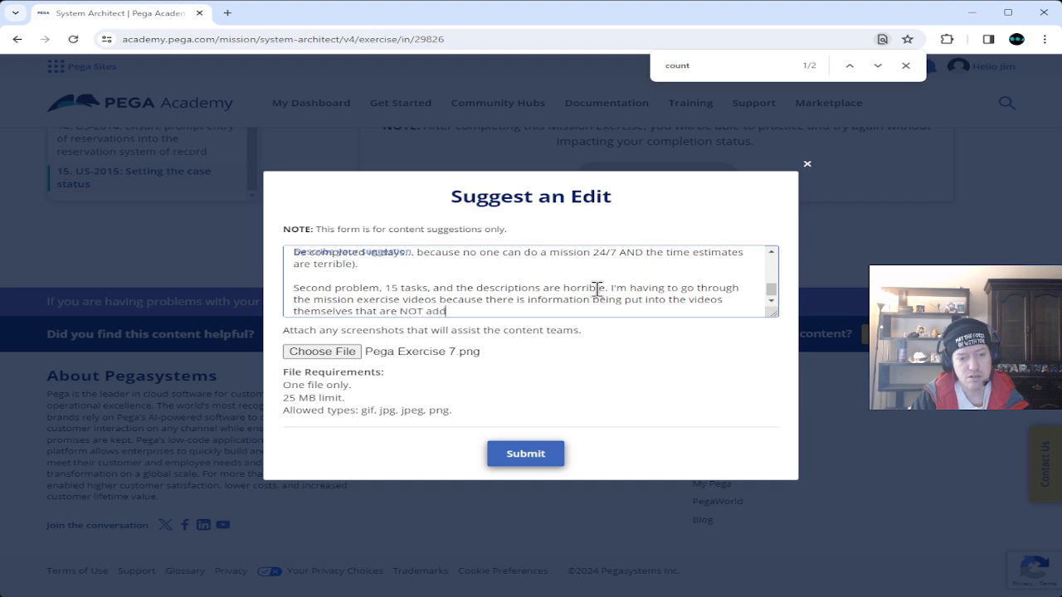
pyautogui.write('ressed in the desc')
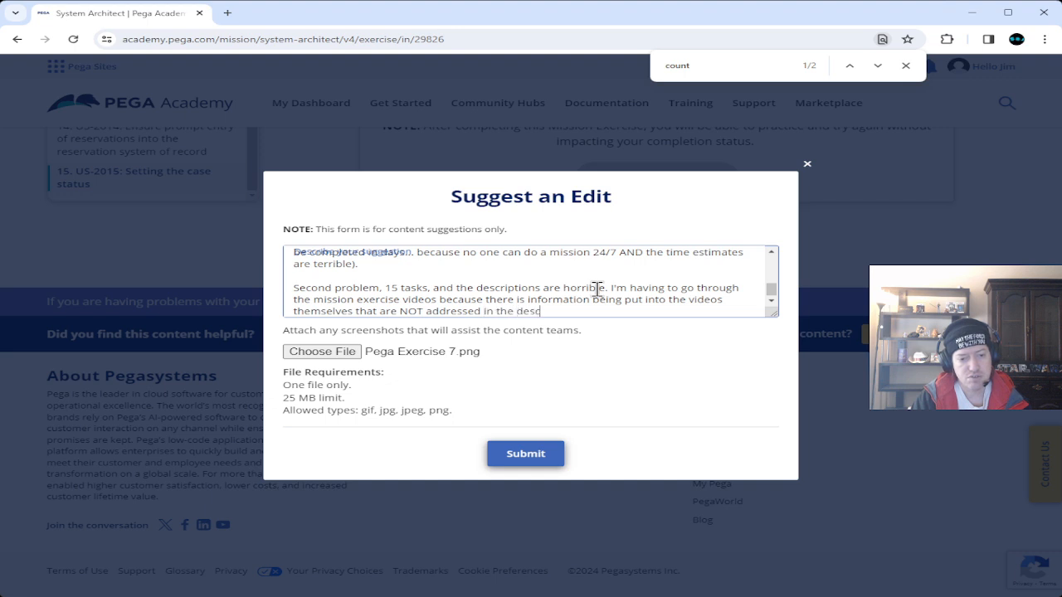
pyautogui.write('ription. For example')
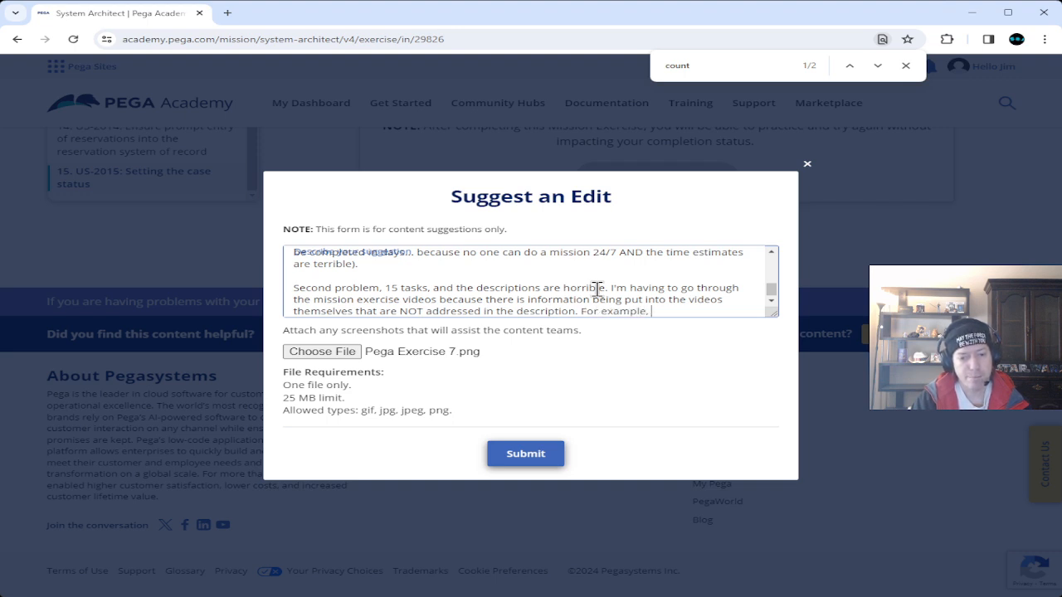
pyautogui.write(', just did Task 6')
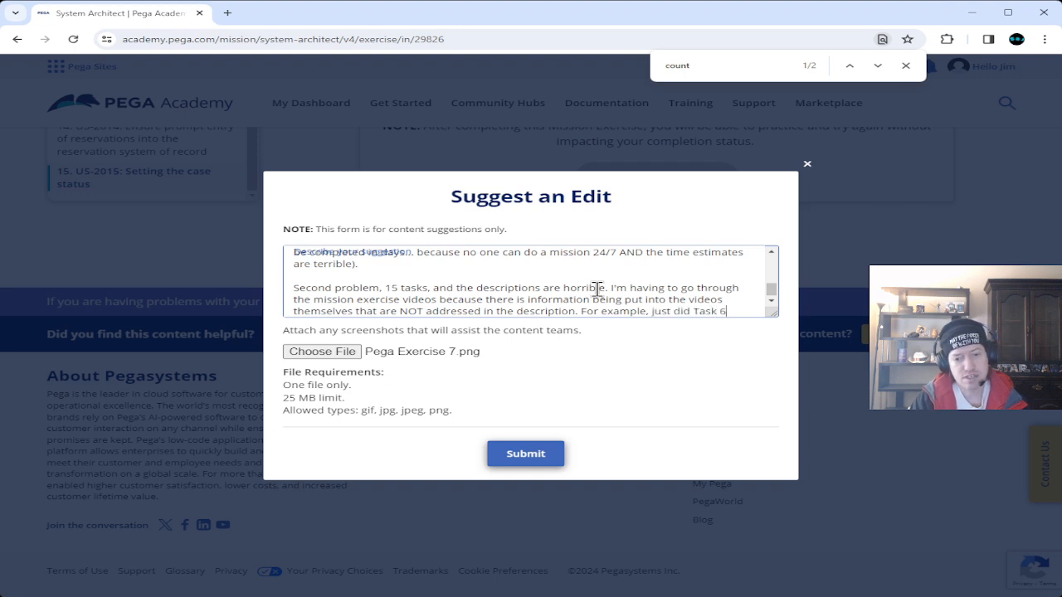
pyautogui.write(', which ')
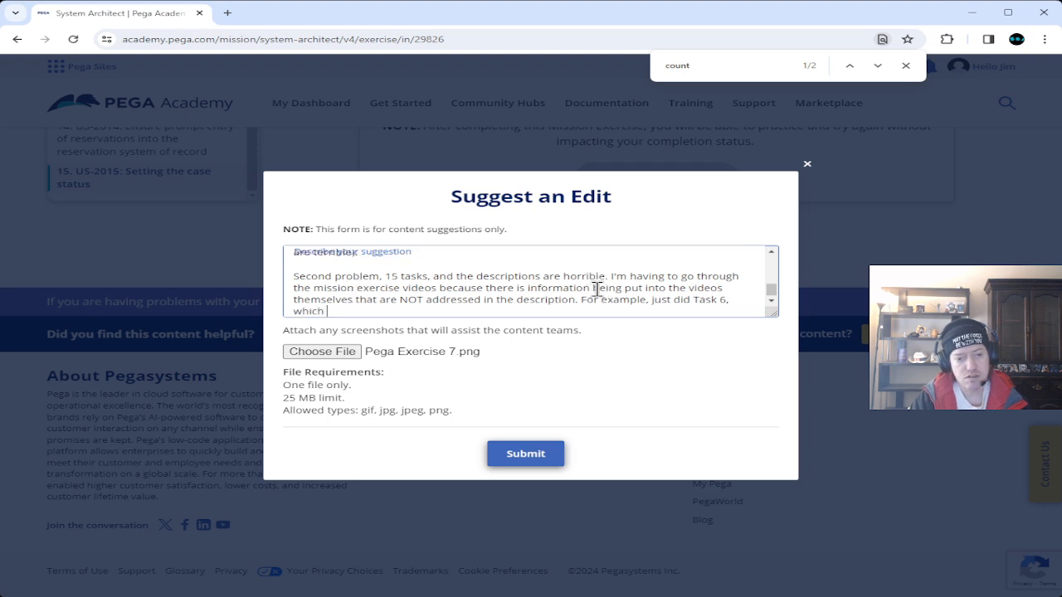
pyautogui.write('does NOT mentio')
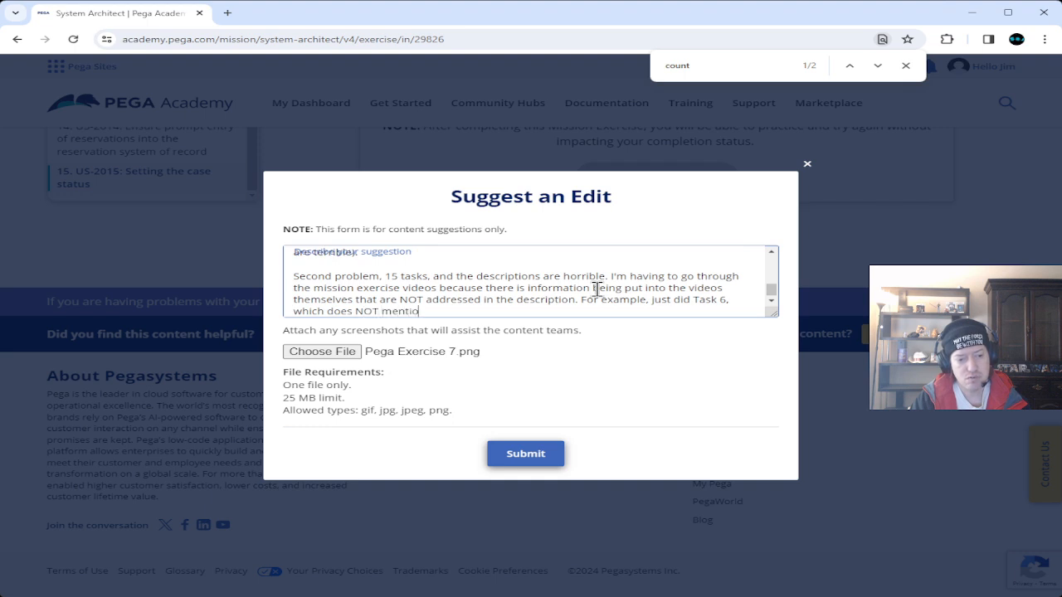
pyautogui.write('n ONCE')
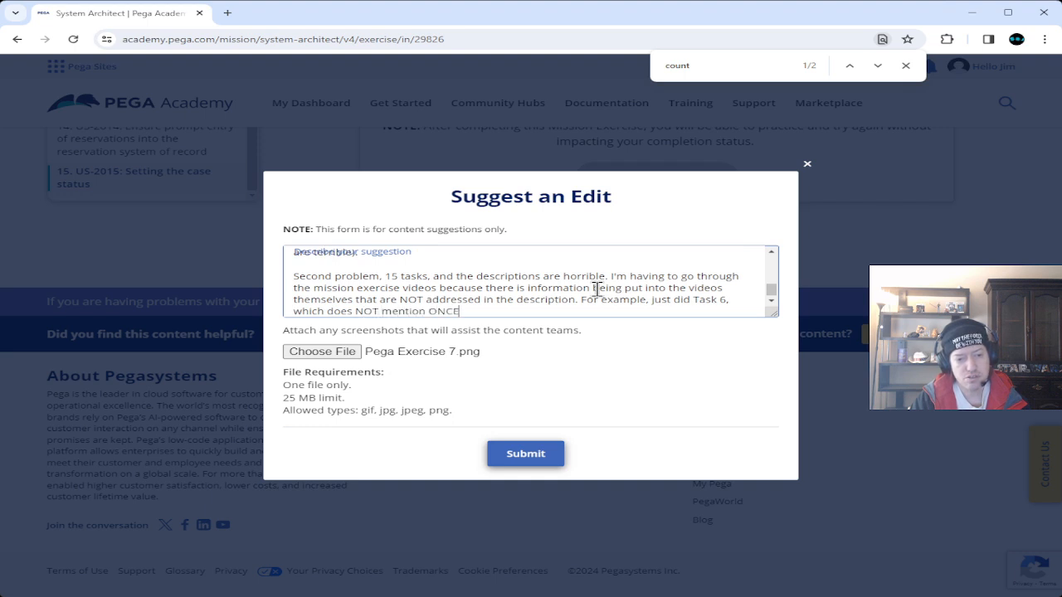
pyautogui.write(' in the ')
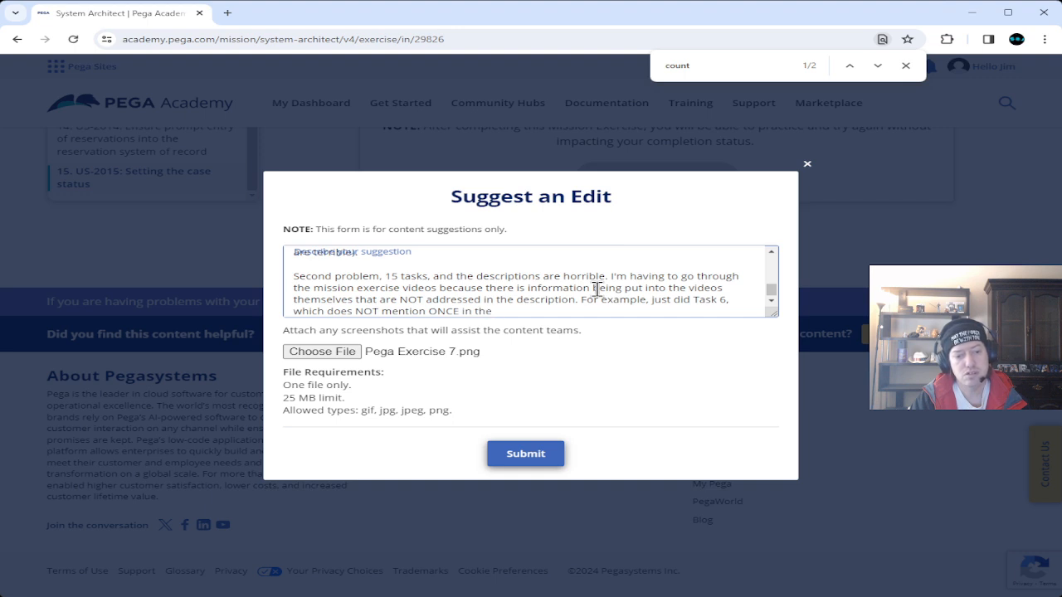
pyautogui.write('description about')
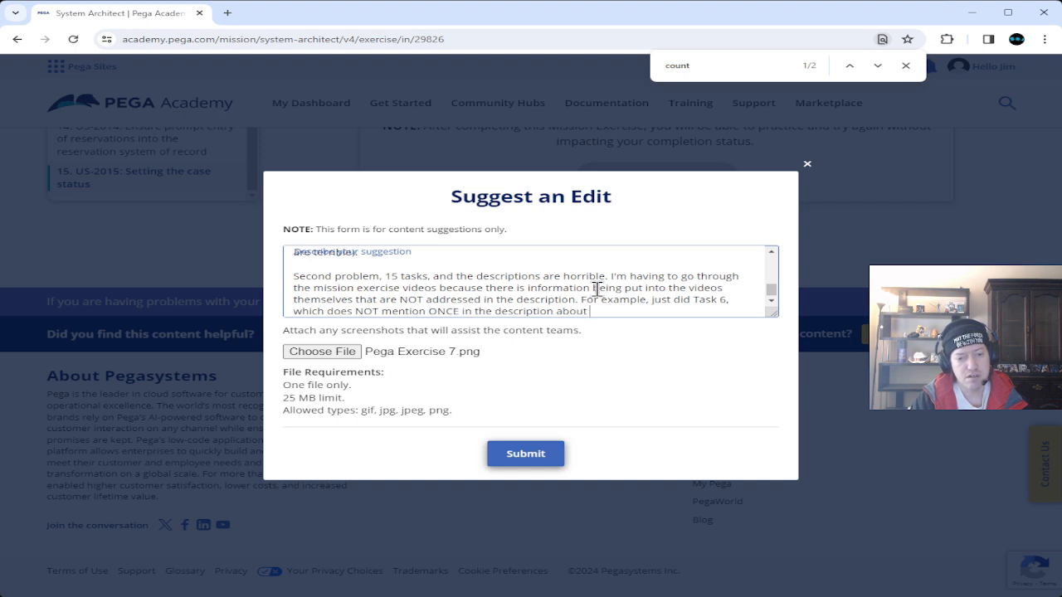
pyautogui.write(' "COUNT". Would HIGHLY')
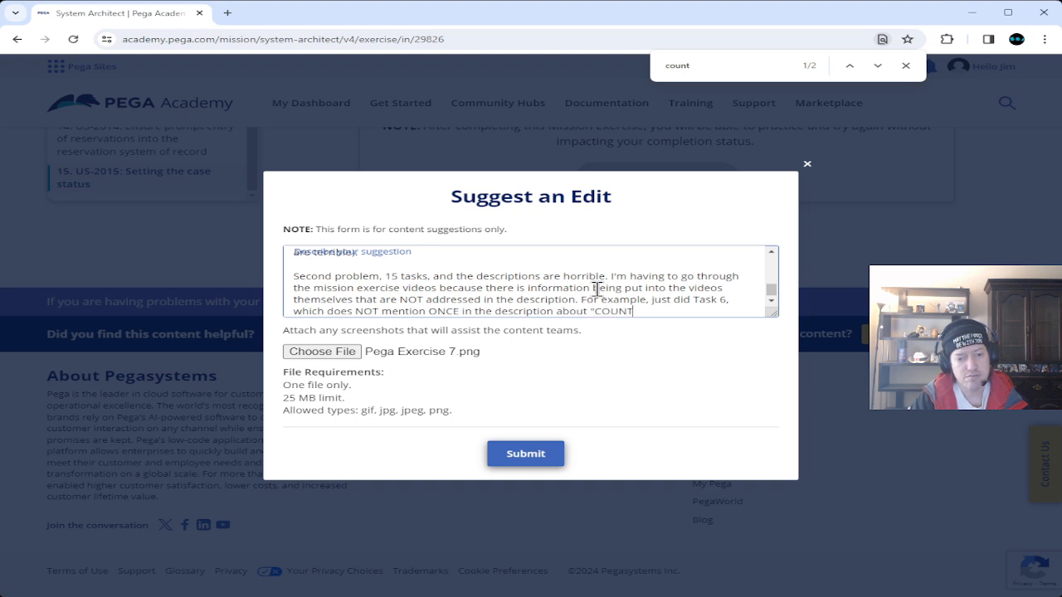
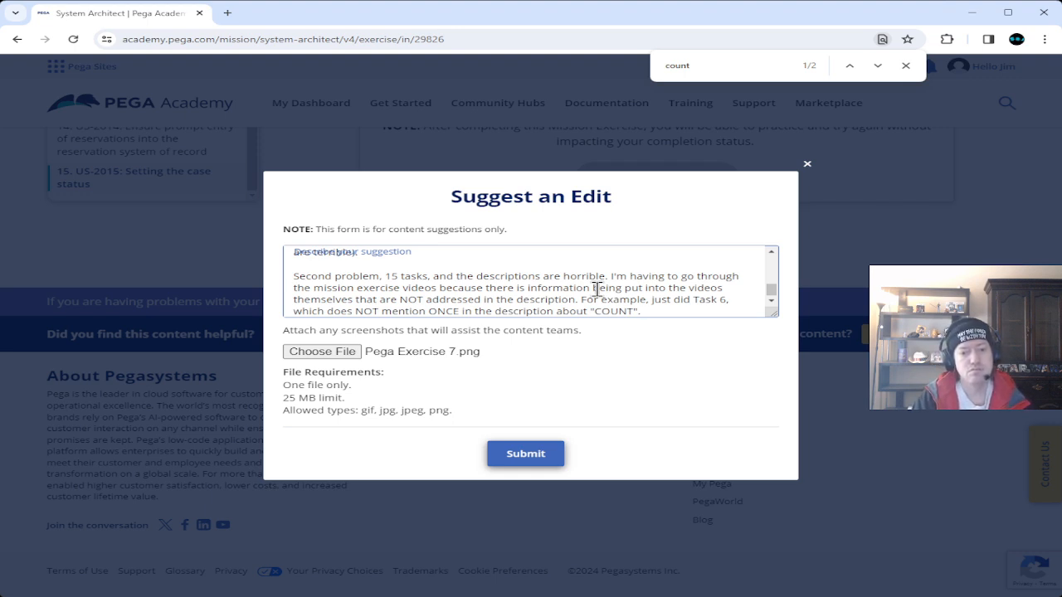
# Add the recommendation to review the videos, tests and description and get them ALL lined up.
pyautogui.write('Would ')
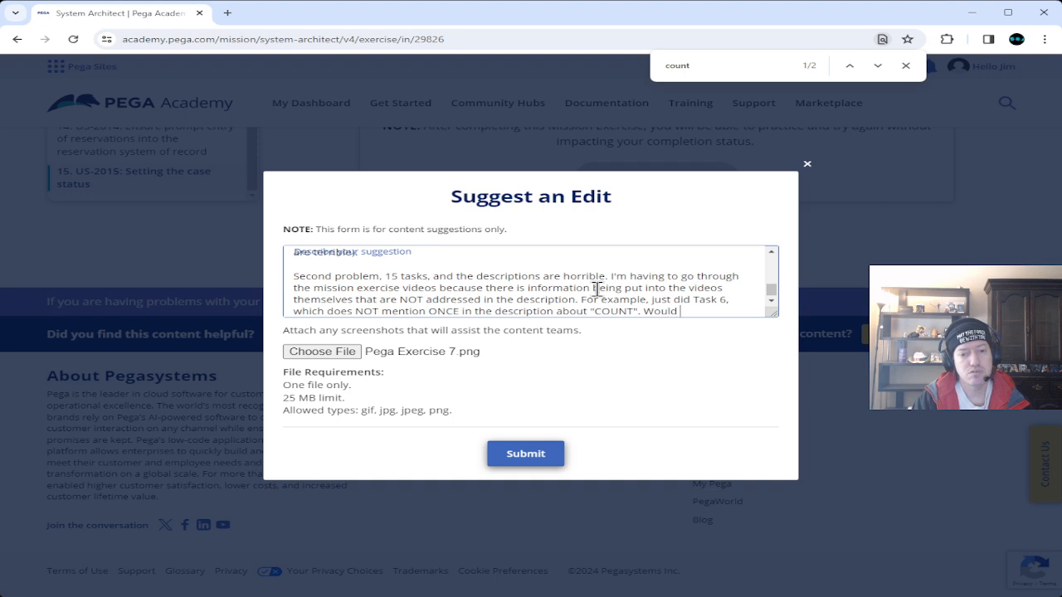
pyautogui.write('HiGHLY')
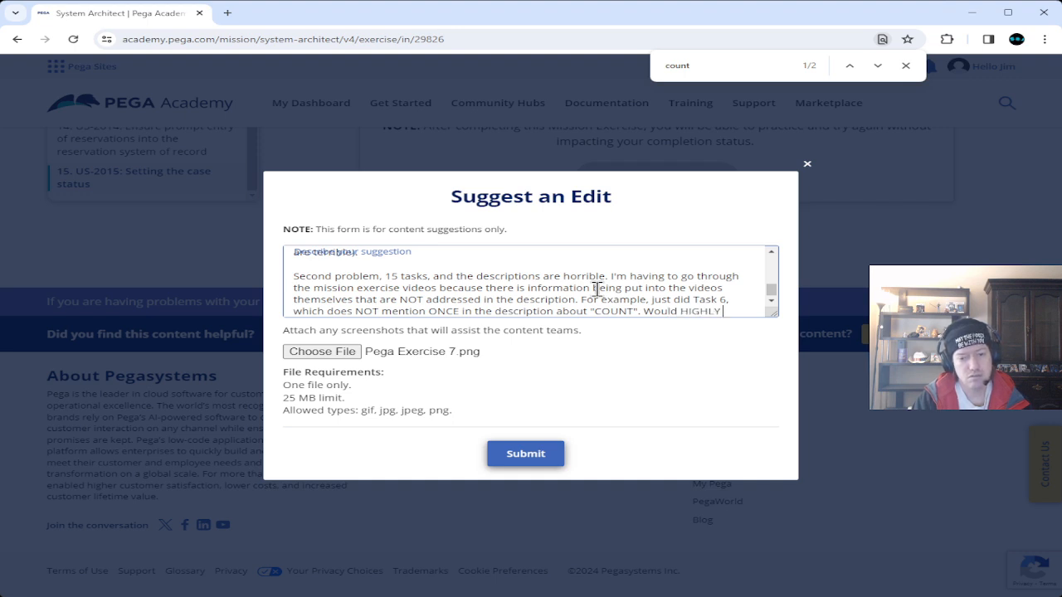
pyautogui.write(' recommend tha')
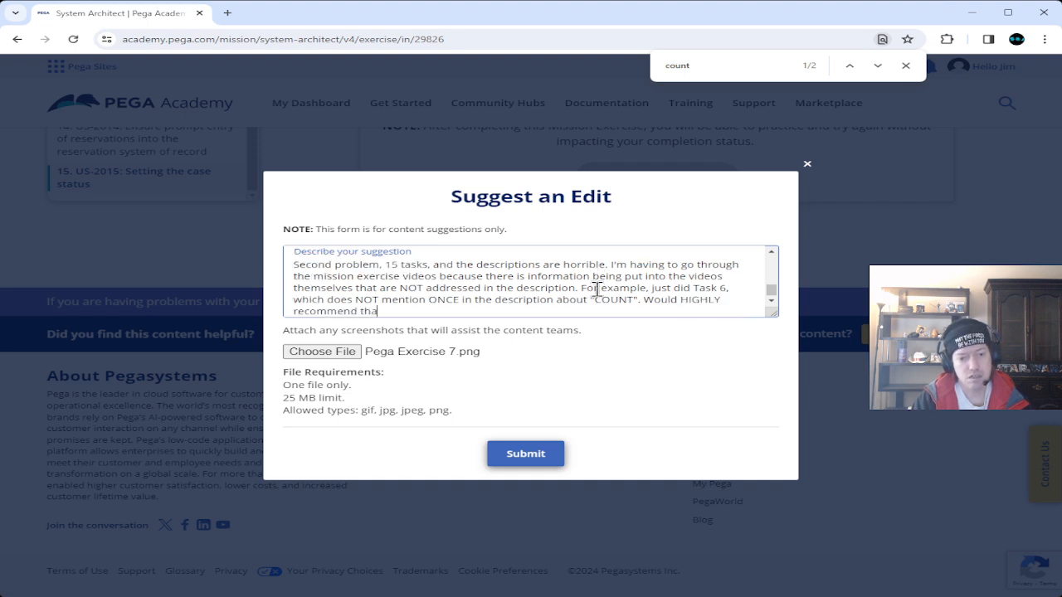
pyautogui.write('t you review the vie')
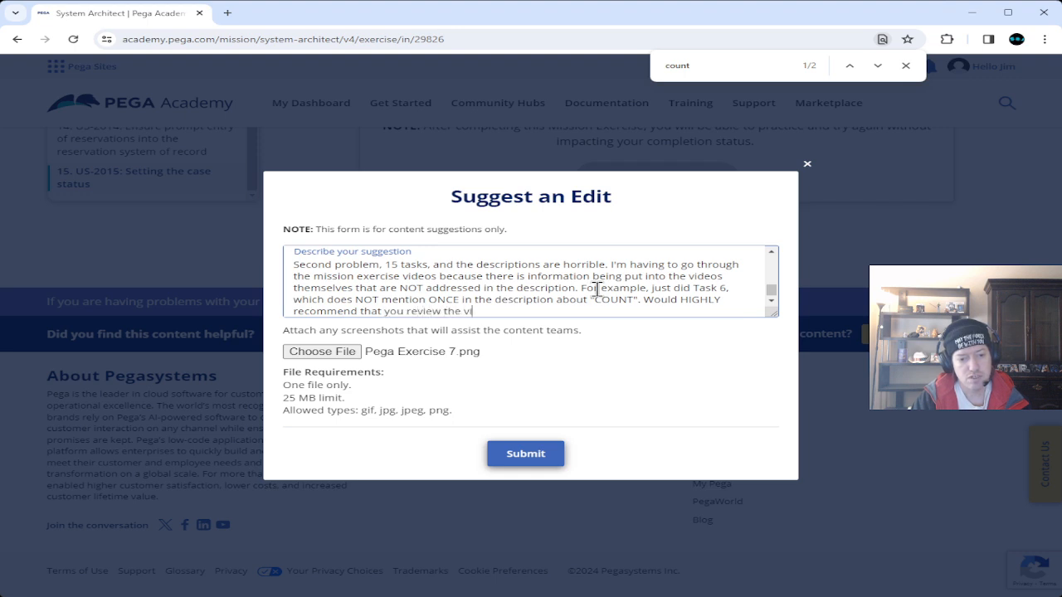
pyautogui.write('eos, the te')
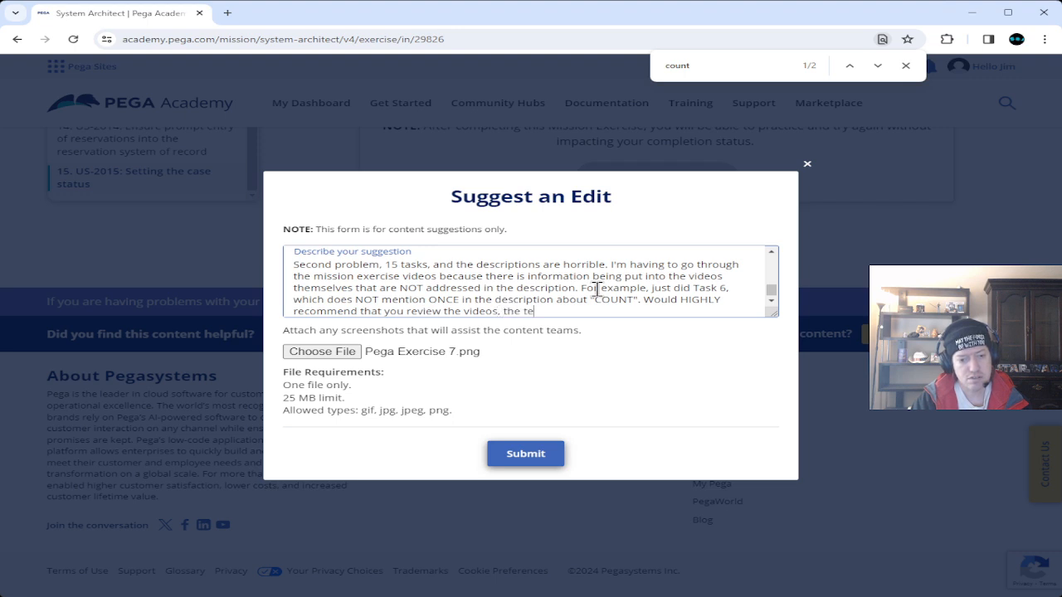
pyautogui.write('sts, and the description ')
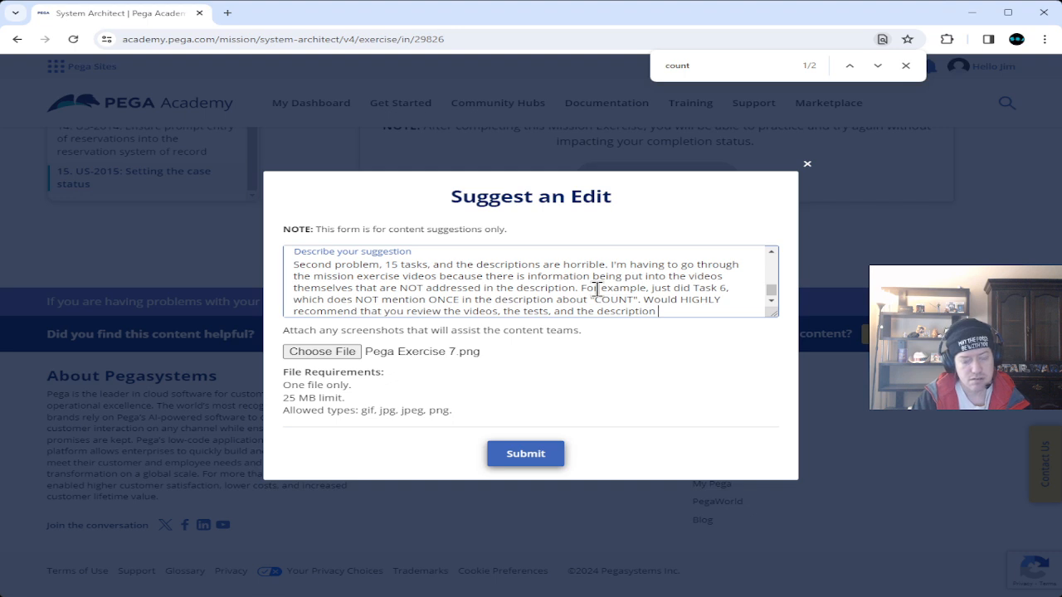
pyautogui.write('and g')
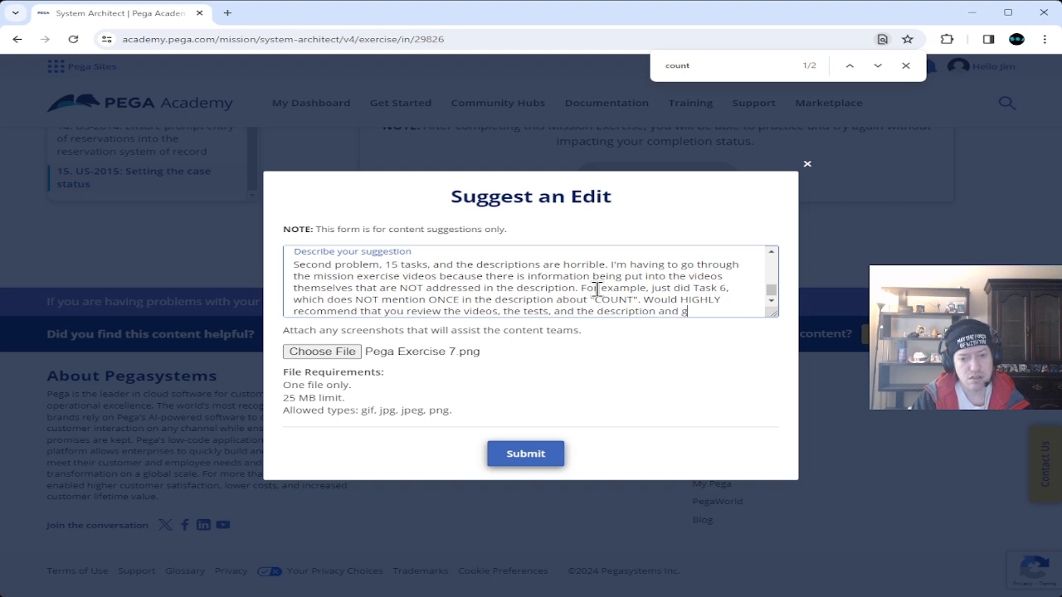
pyautogui.write('et them ALL')
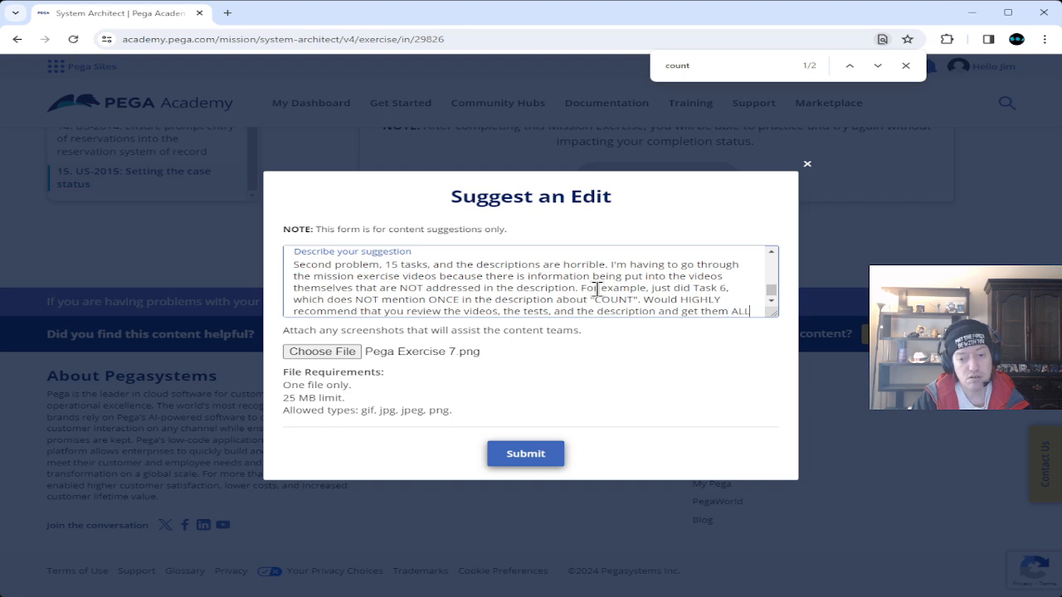
pyautogui.write(' lines')
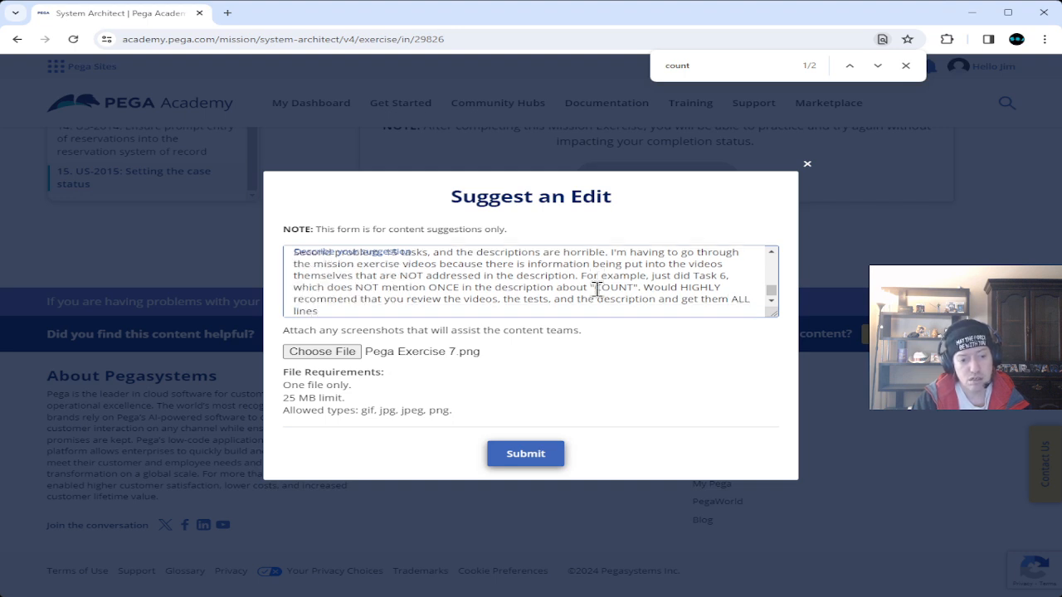
pyautogui.write(' up')
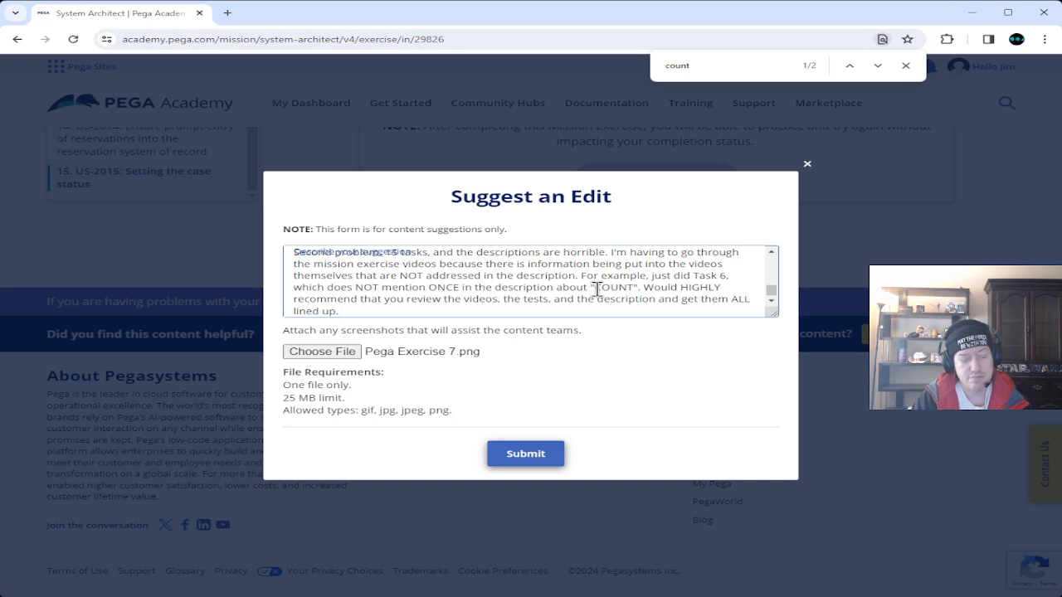
pyautogui.write('.')
pyautogui.press('Return')
pyautogui.press('Return')
# Write the 'I'm not a mind reader' paragraph about the description omitting what to place in the application.
pyautogui.write("I'm not a mind reader, so ")
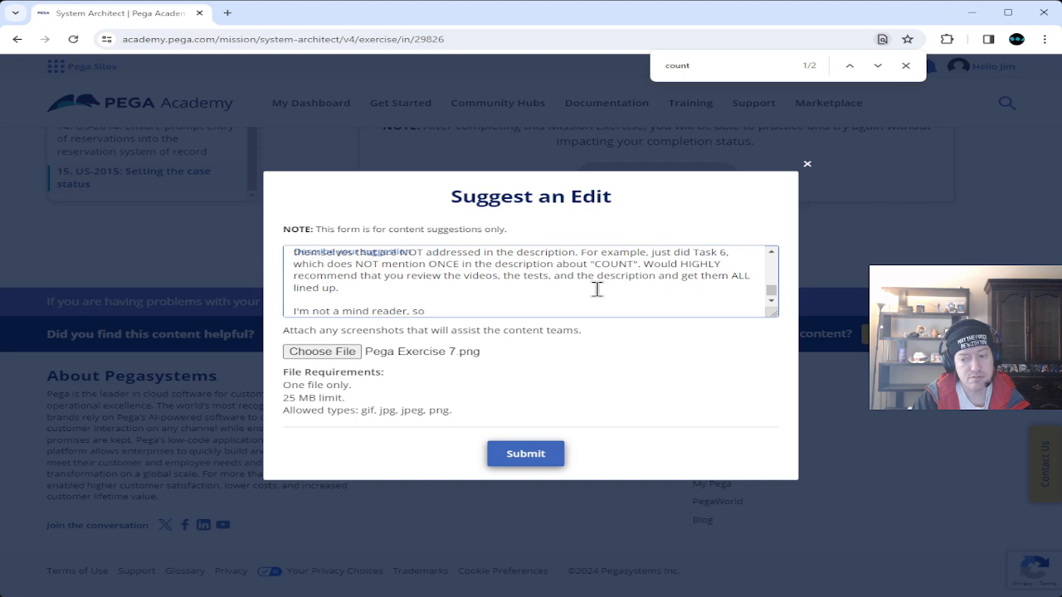
pyautogui.write("I'm gonna have problems if the description doesn't give me")
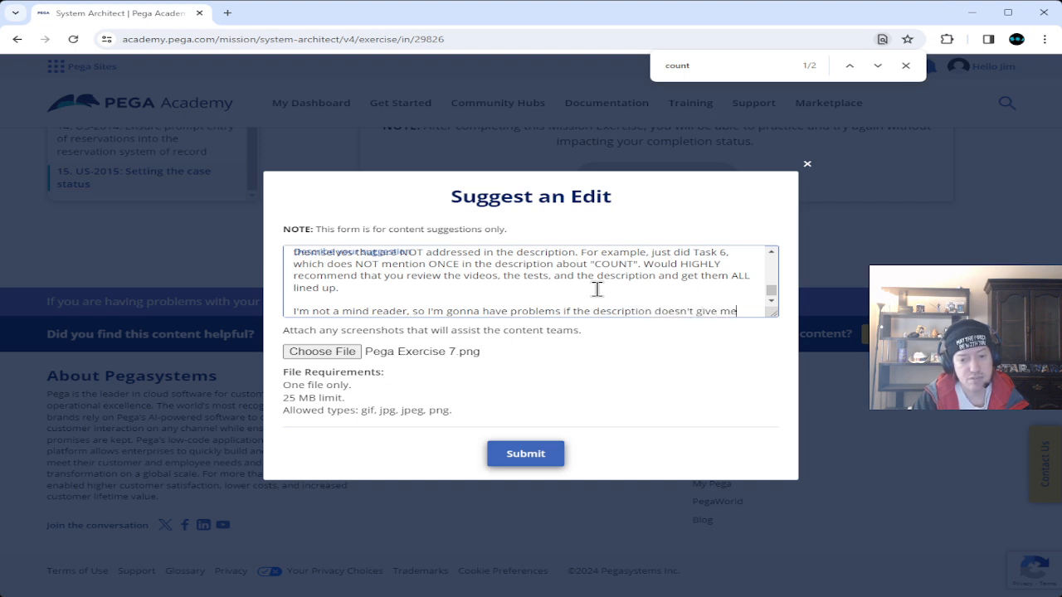
pyautogui.write(' what I need to pla')
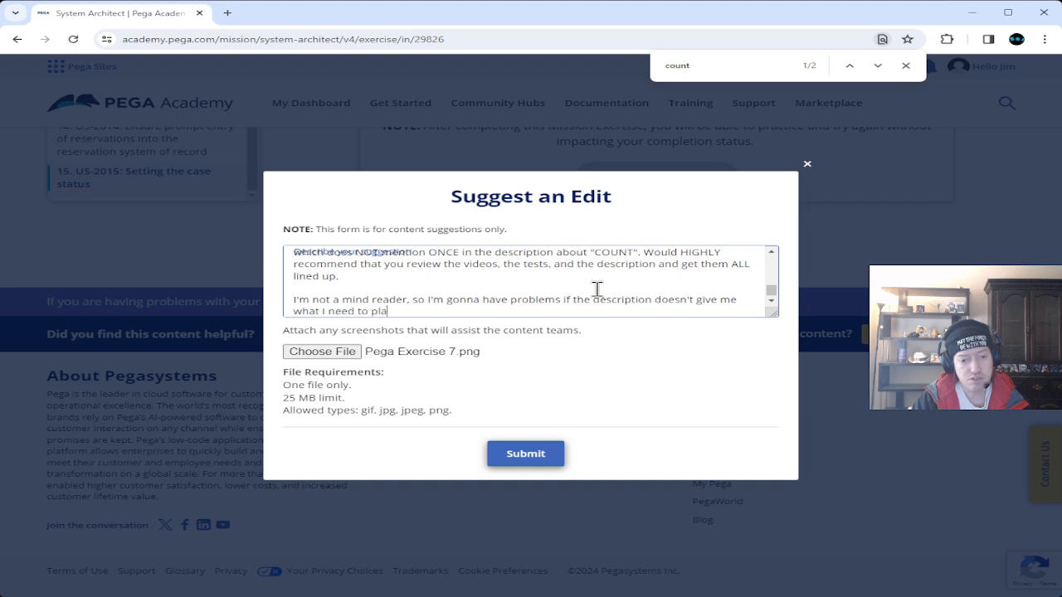
pyautogui.write('ce within')
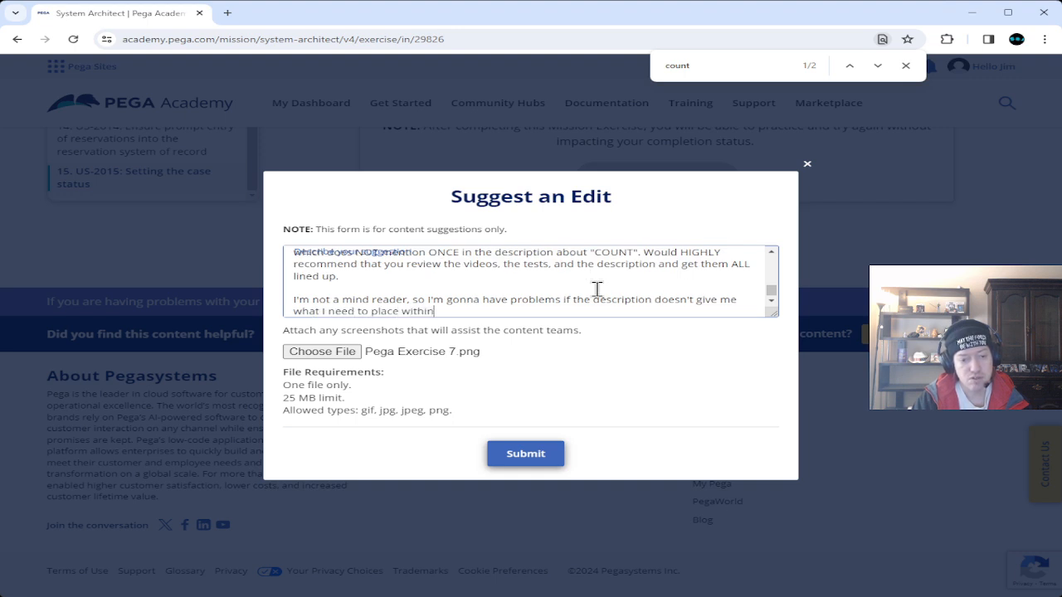
pyautogui.write(' the application')
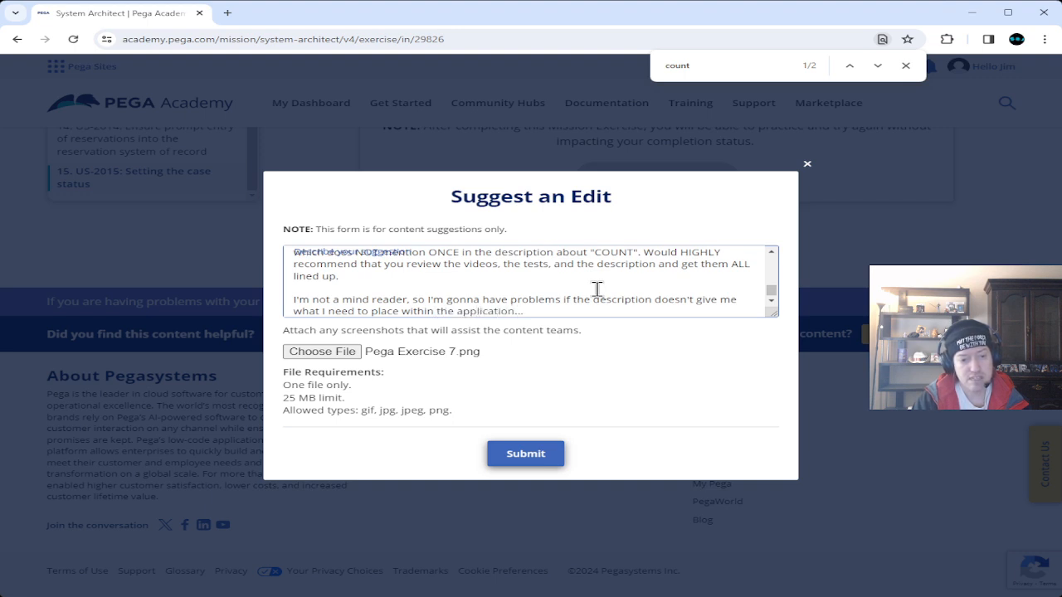
pyautogui.write('...')
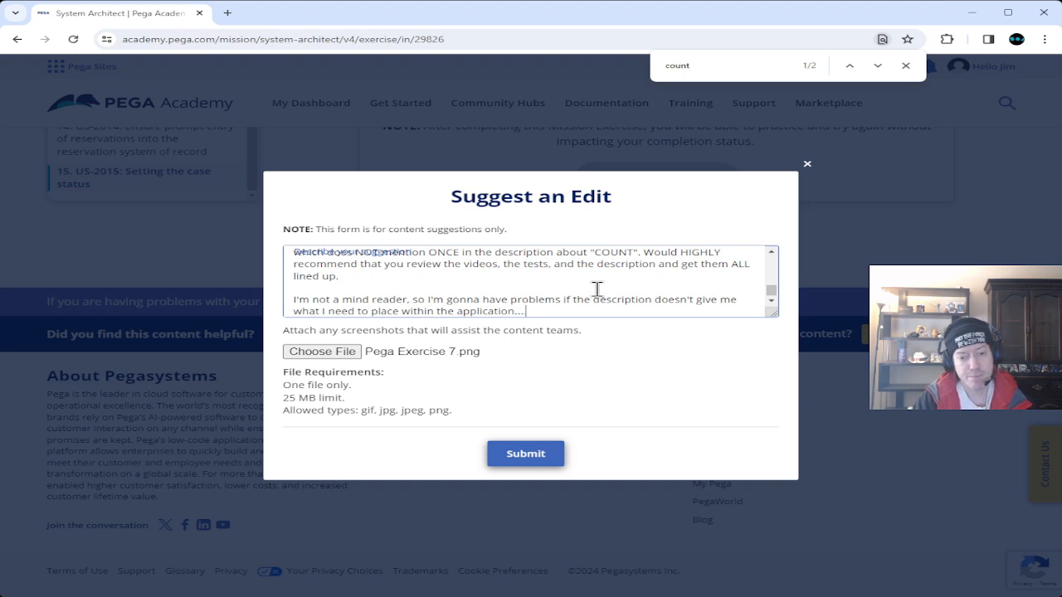
pyautogui.write(" I'd be f")
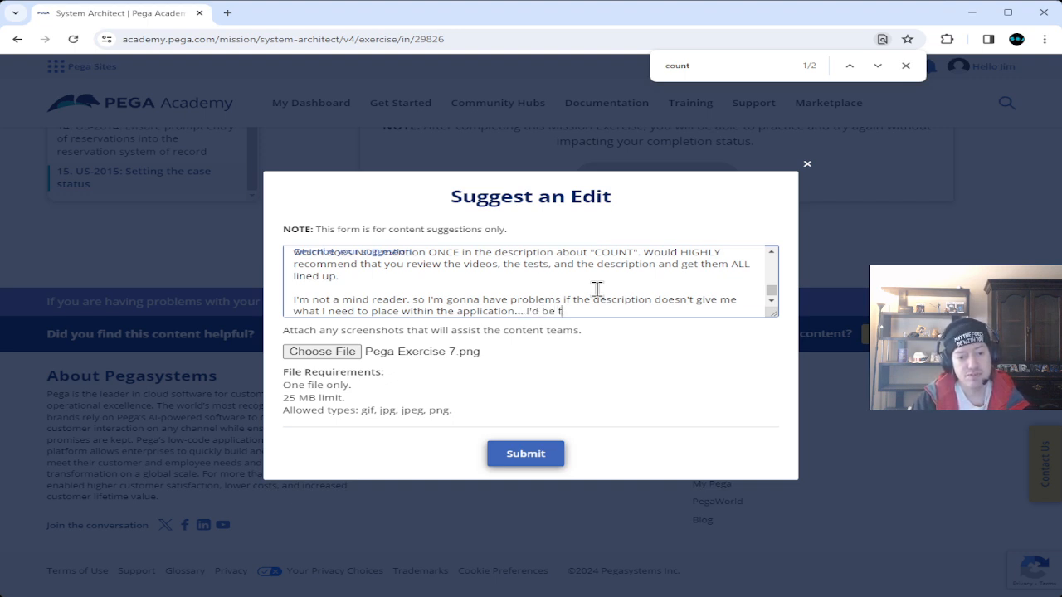
pyautogui.write('iring the ')
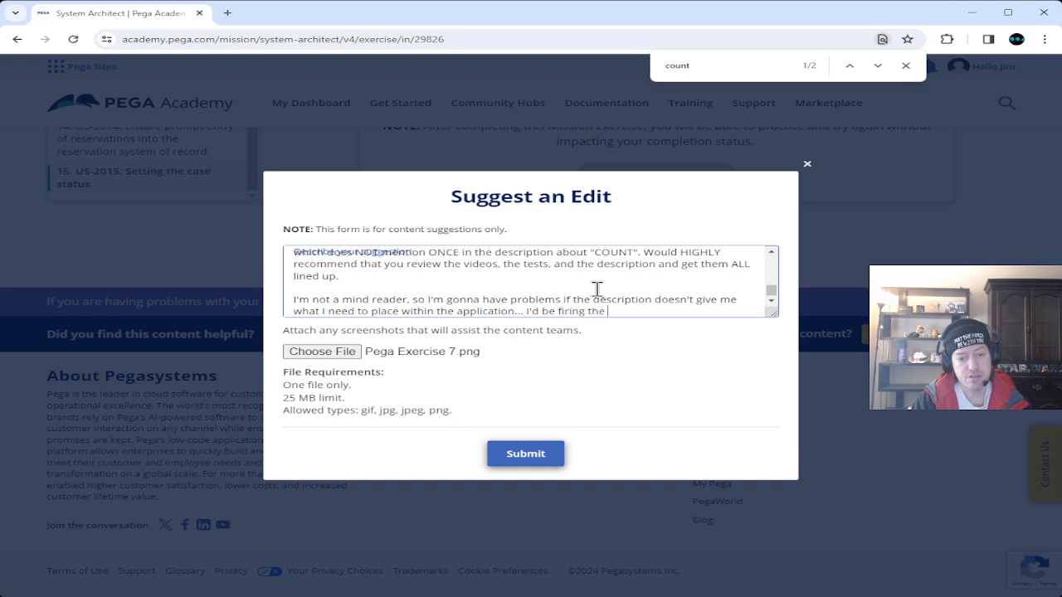
pyautogui.write('business ')
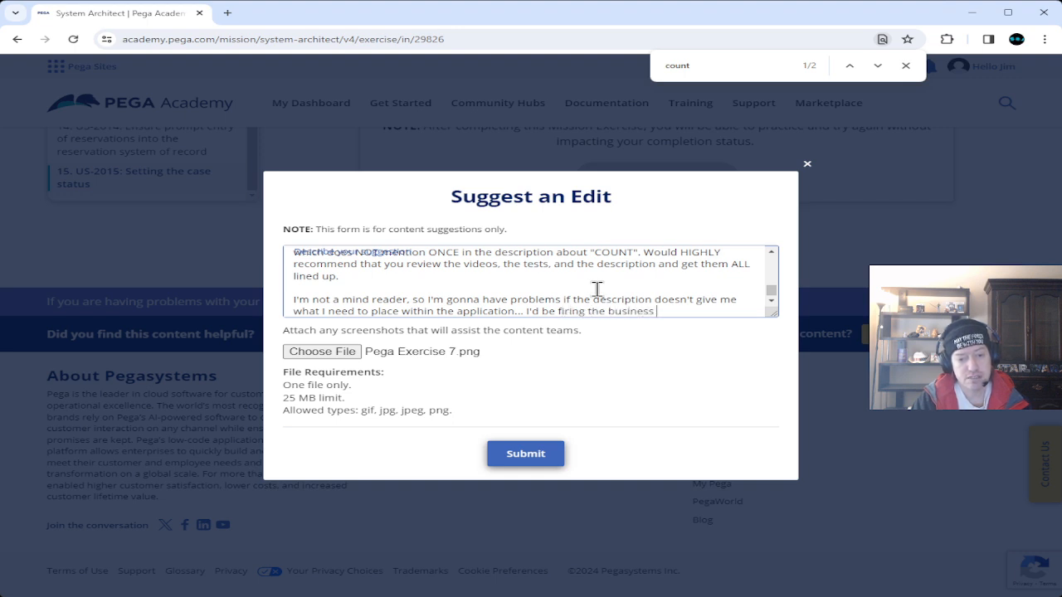
pyautogui.write('analyst ')
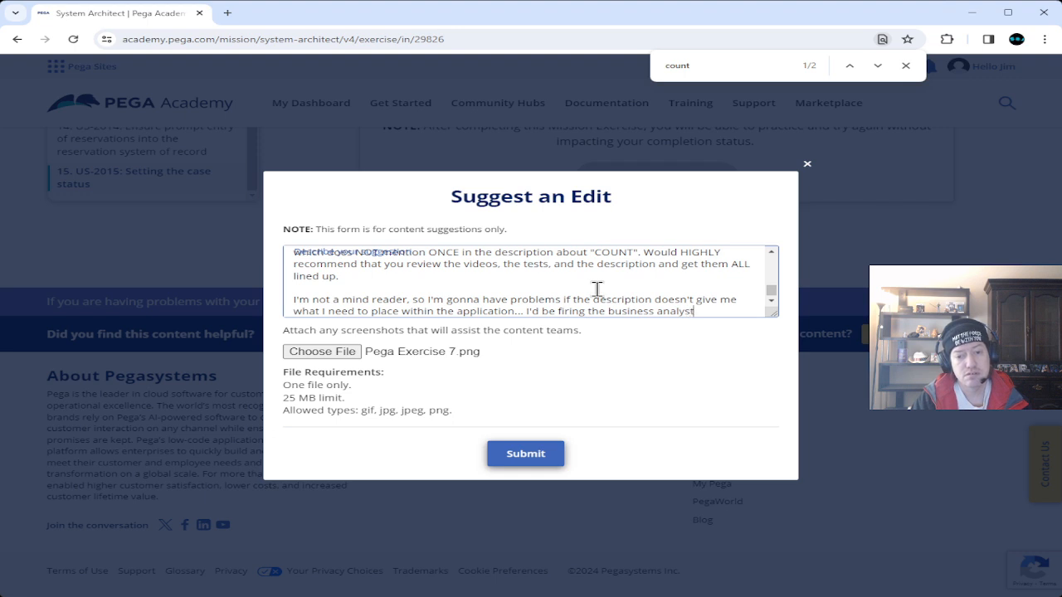
pyautogui.write('if this')
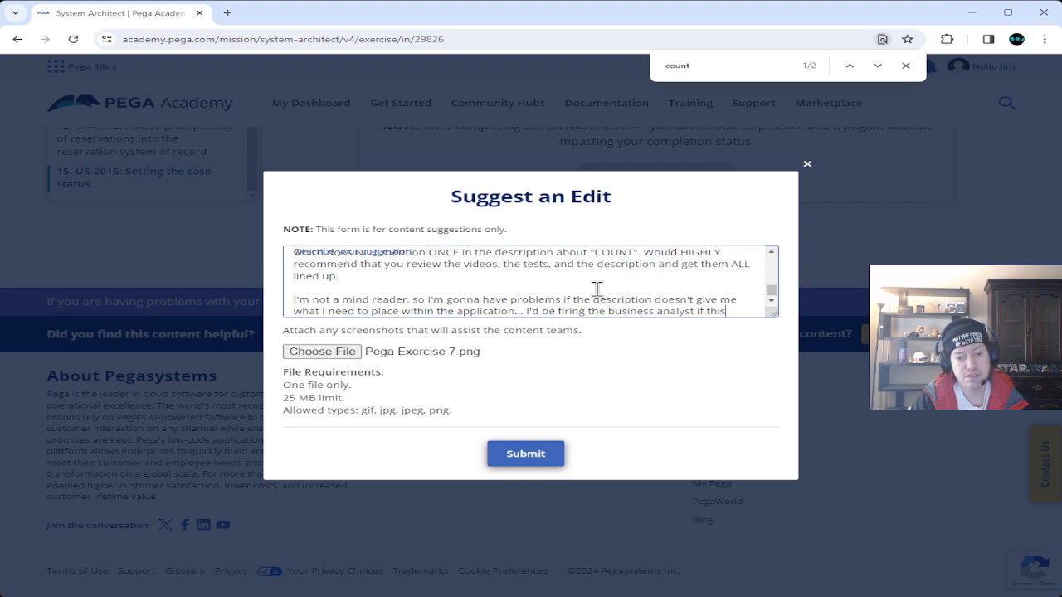
pyautogui.write(' is the')
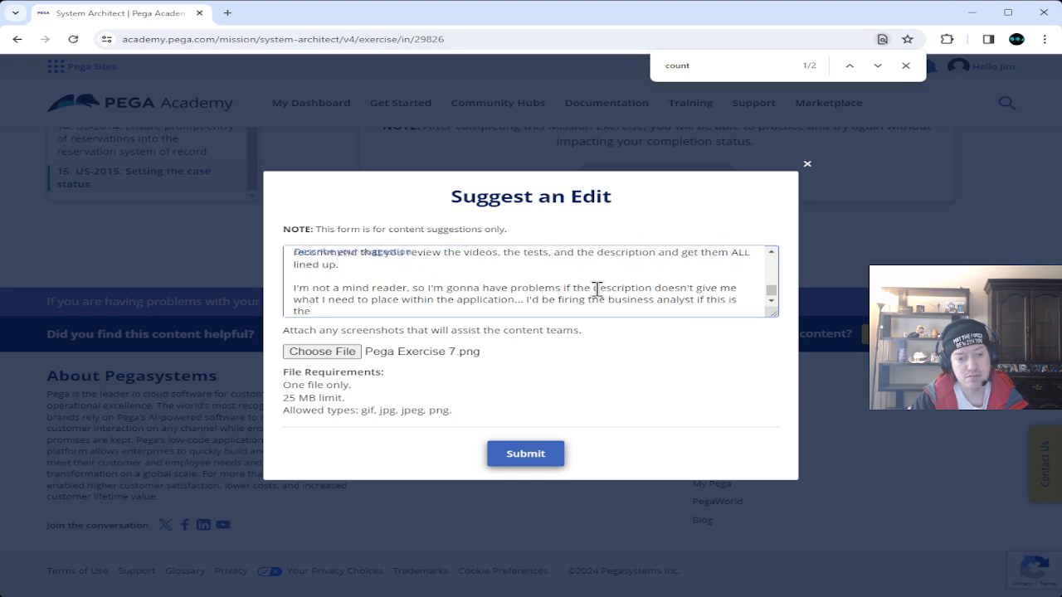
pyautogui.write(' "descript')
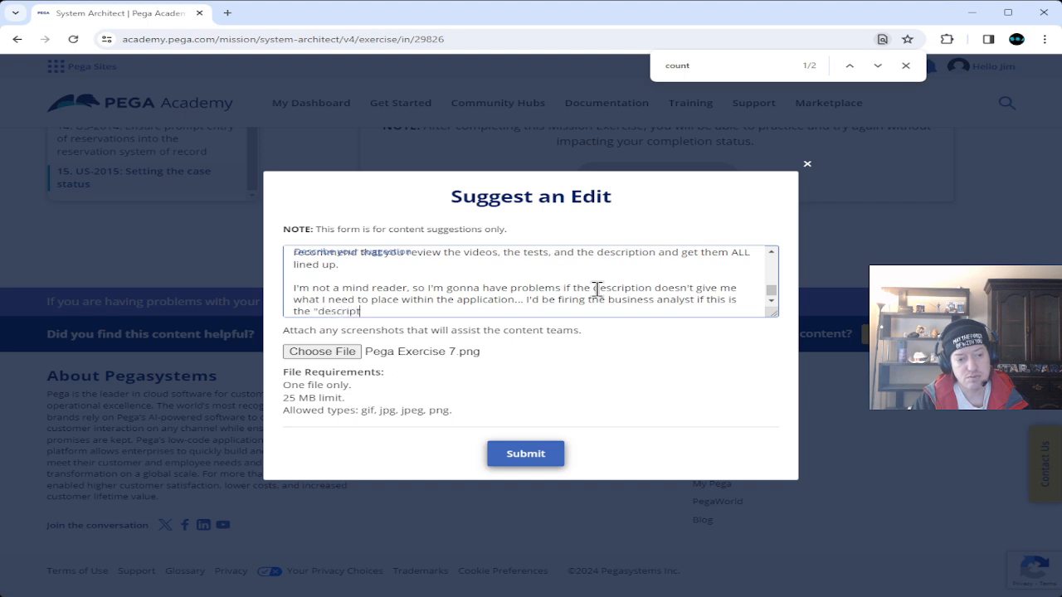
pyautogui.write('ion" hand')
pyautogui.write('ed to')
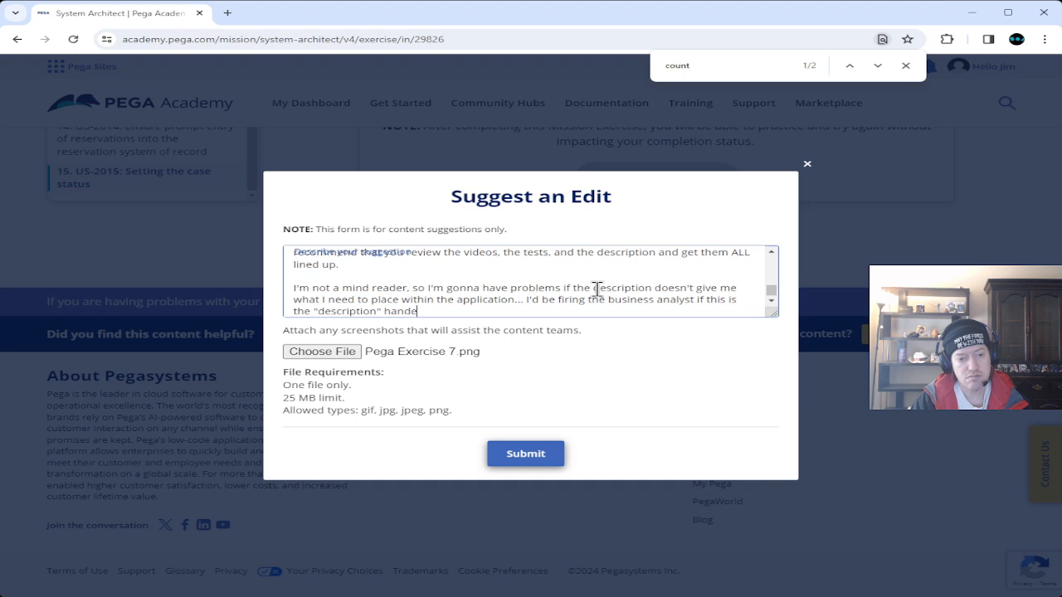
pyautogui.write(' the devs...')
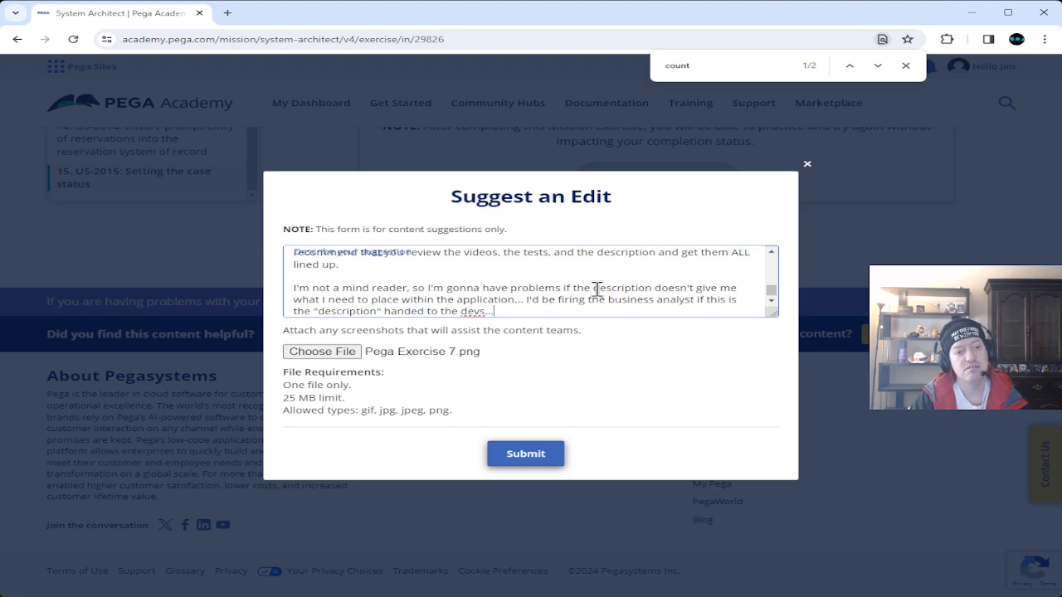
pyautogui.press('Return')
pyautogui.press('Return')
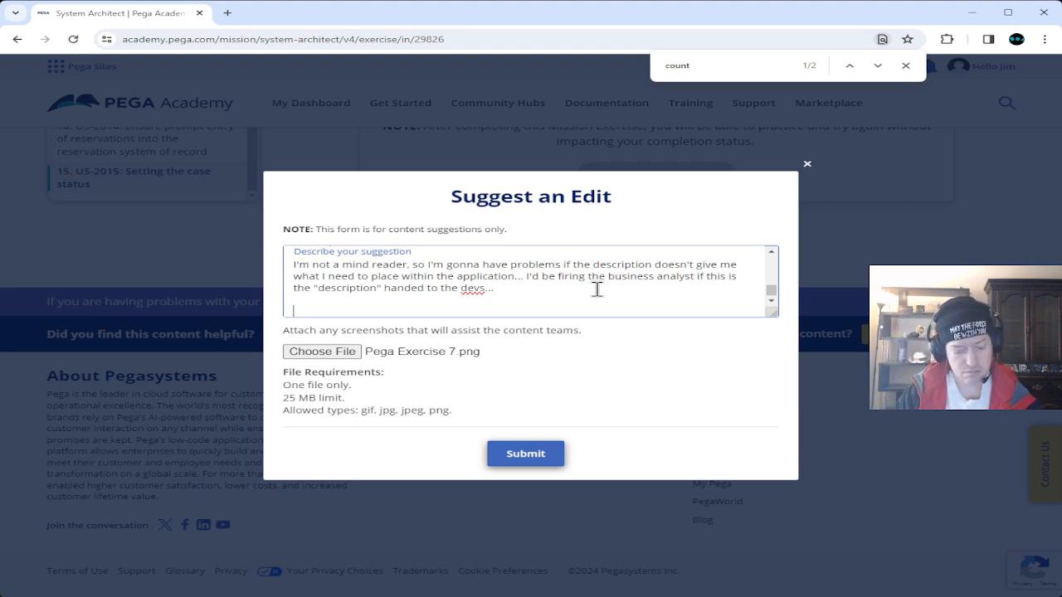
# Write the third problem: an unexpected "NoteenrolledAlways" error leaves you stuck past Task 6.
pyautogui.write('hr')
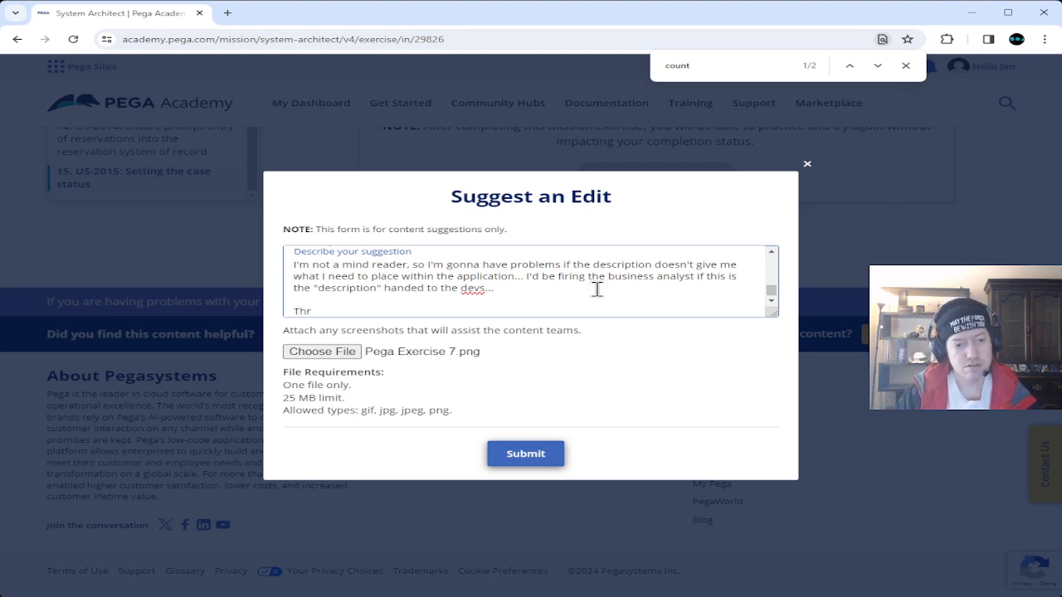
pyautogui.press('BackSpace')
pyautogui.write('ird p')
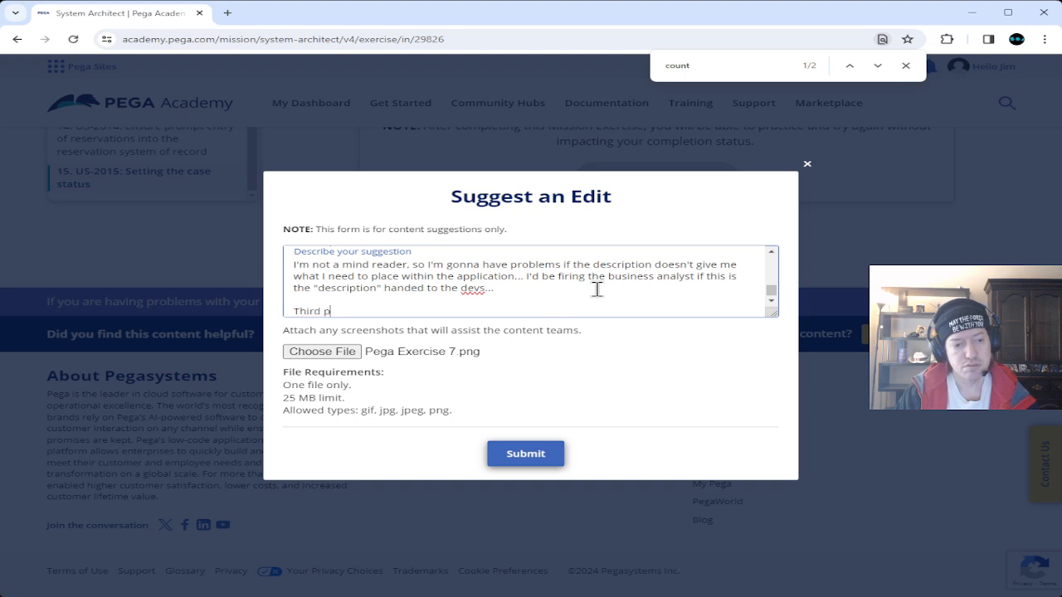
pyautogui.write('roblem')
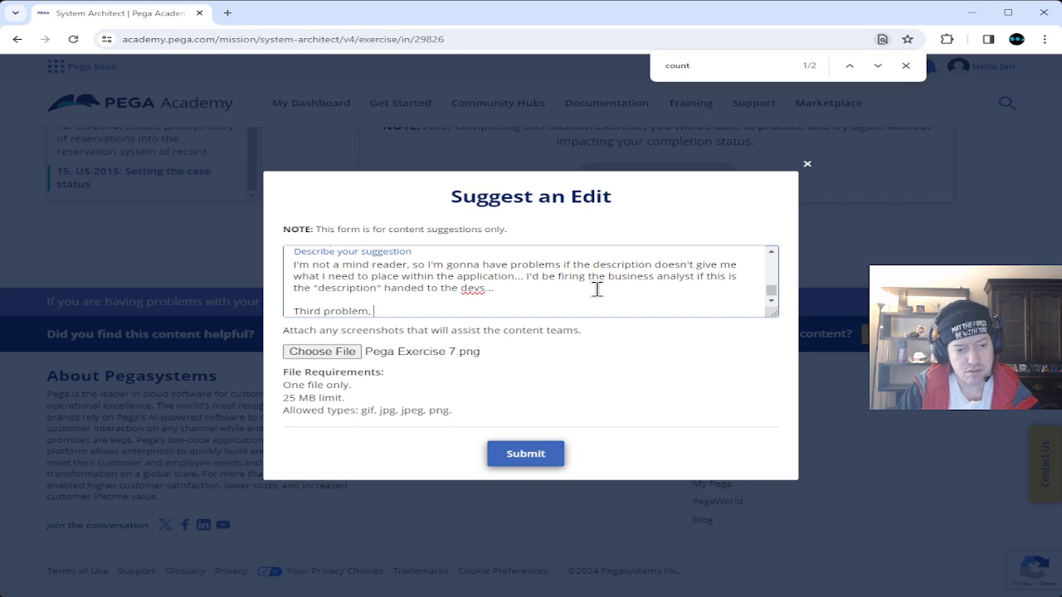
pyautogui.write(', ran into ')
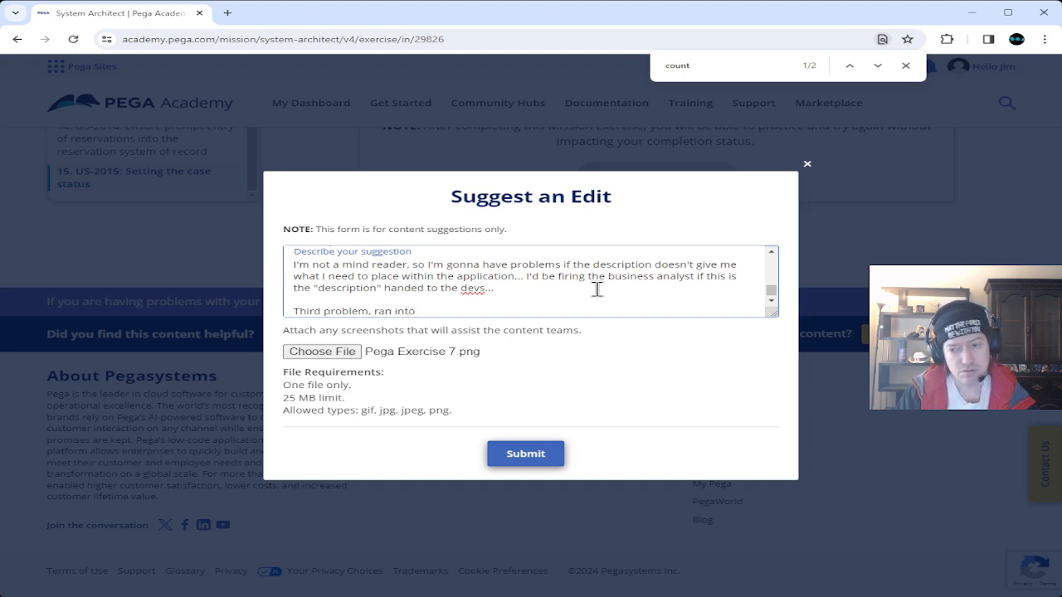
pyautogui.write('a problem with my instance, saying that I go ')
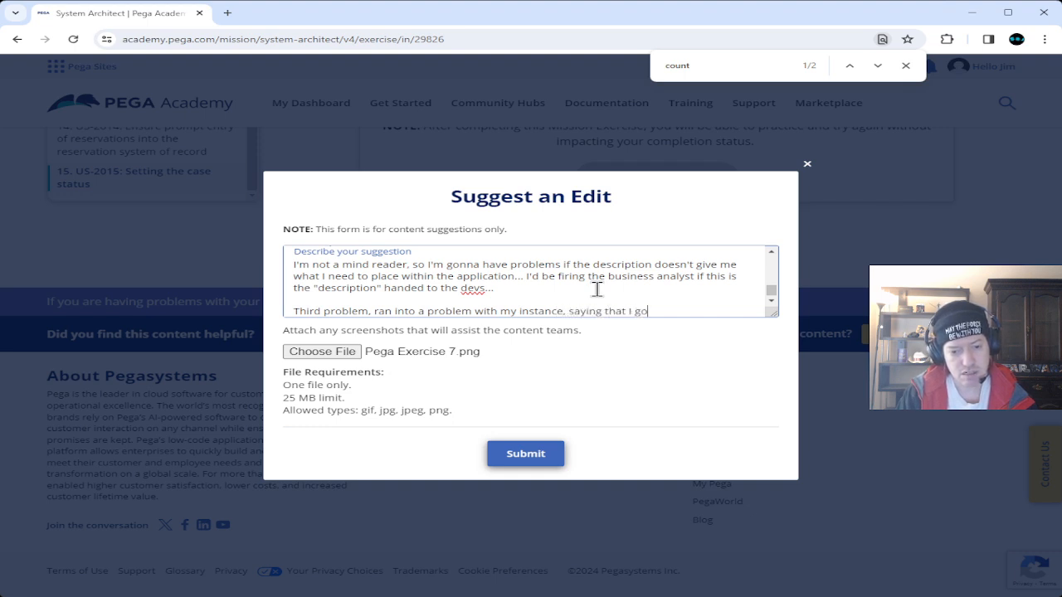
pyautogui.write('t a ')
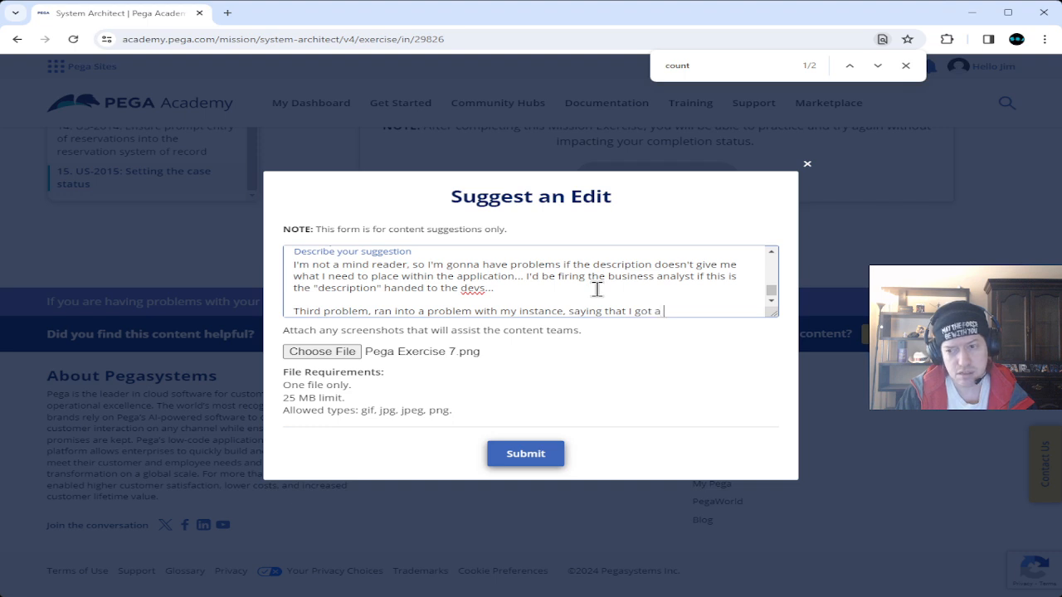
pyautogui.write('"Note')
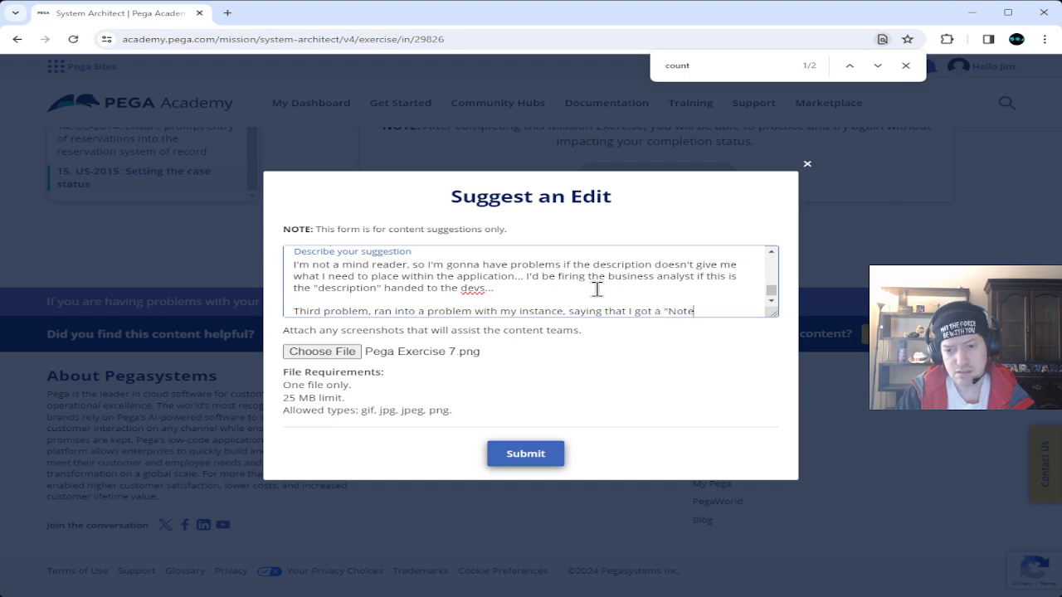
pyautogui.write('enrolled.')
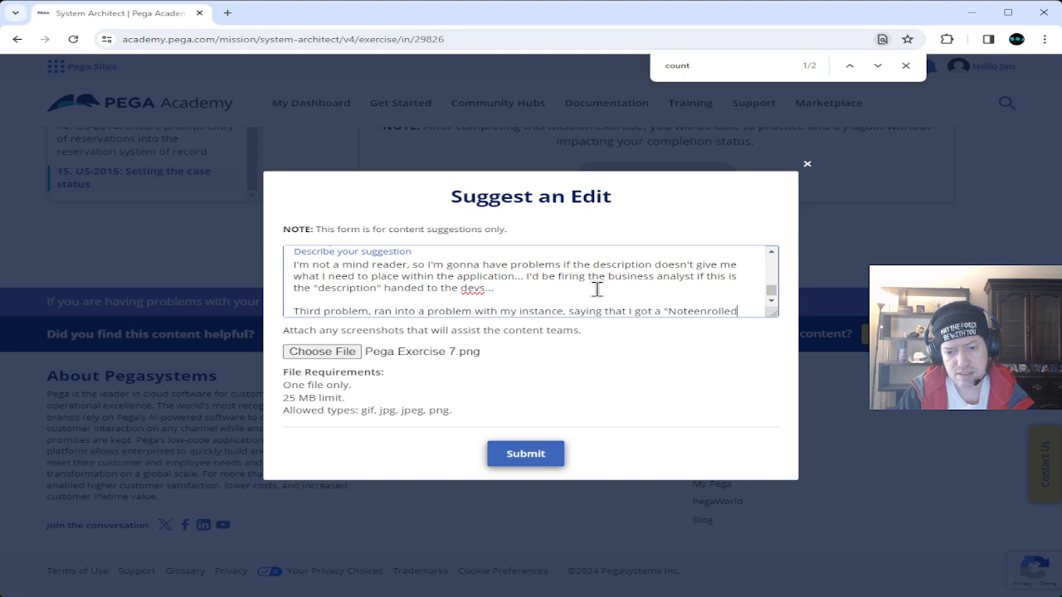
pyautogui.write('Al')
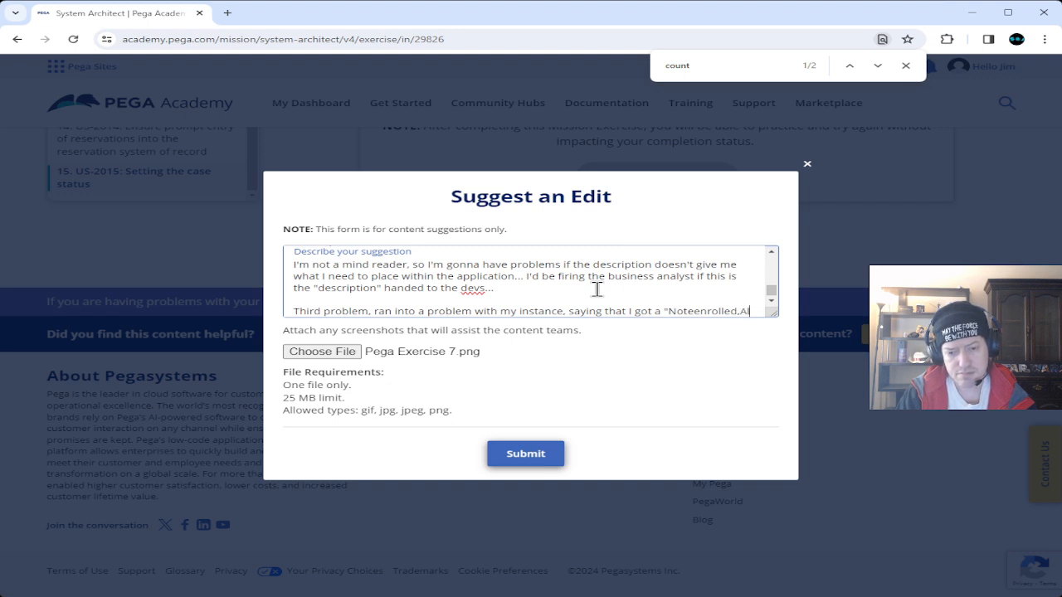
pyautogui.write('ways"')
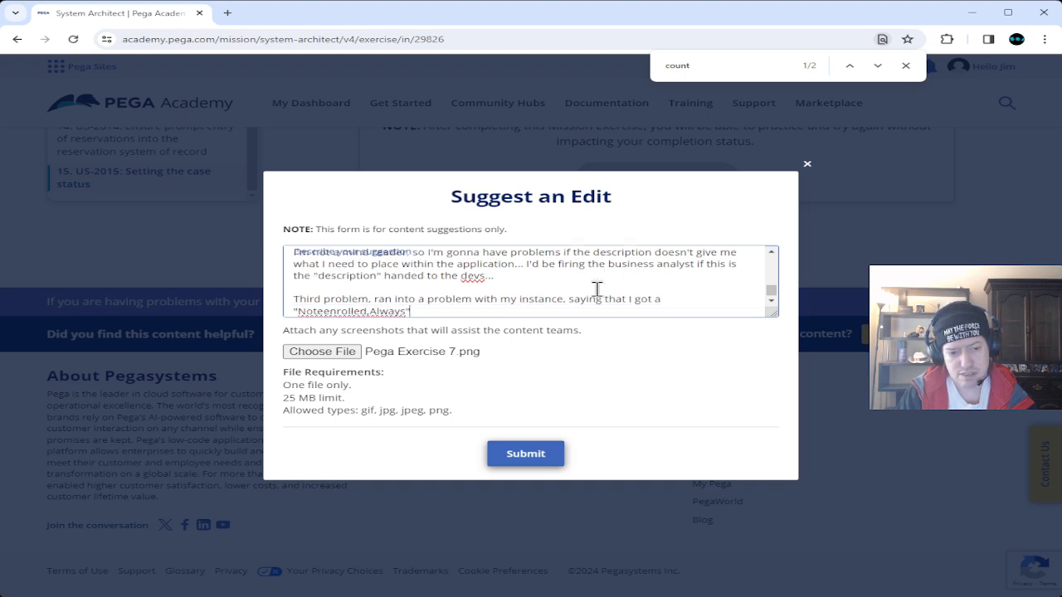
pyautogui.write('??? ')
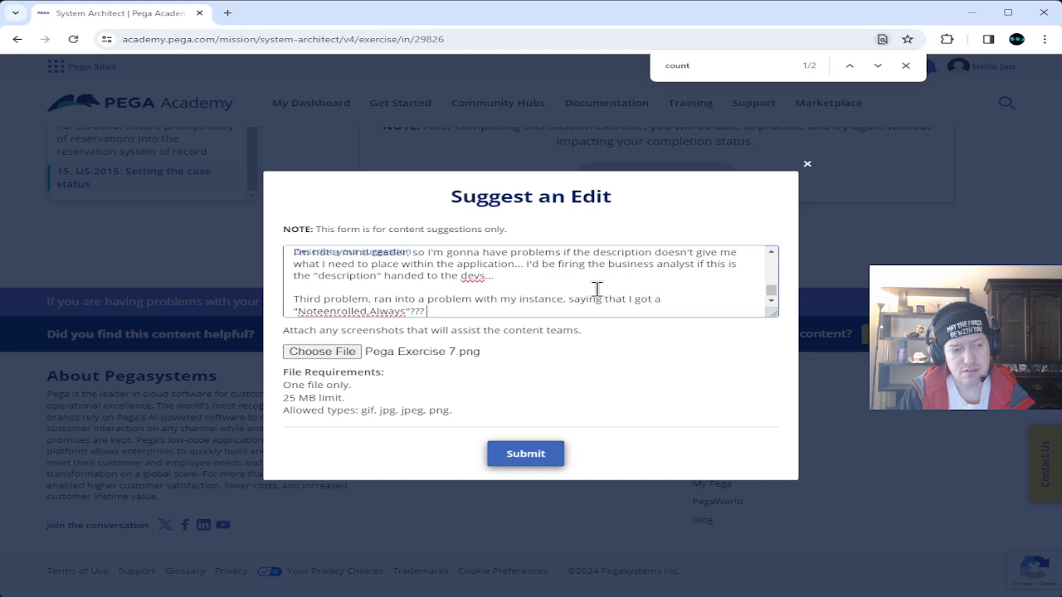
pyautogui.write('What?')
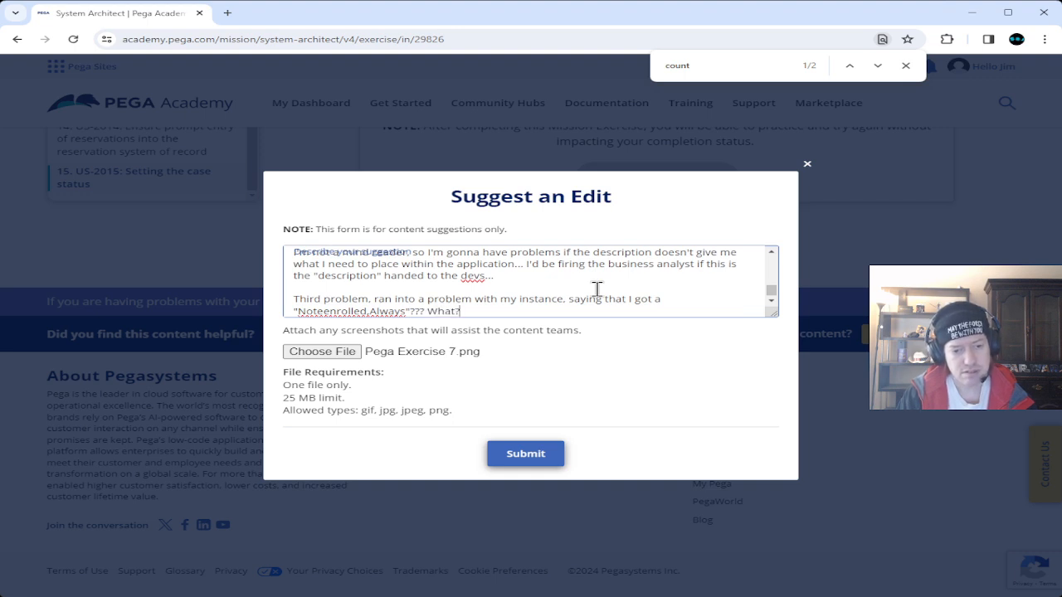
pyautogui.write('where in my')
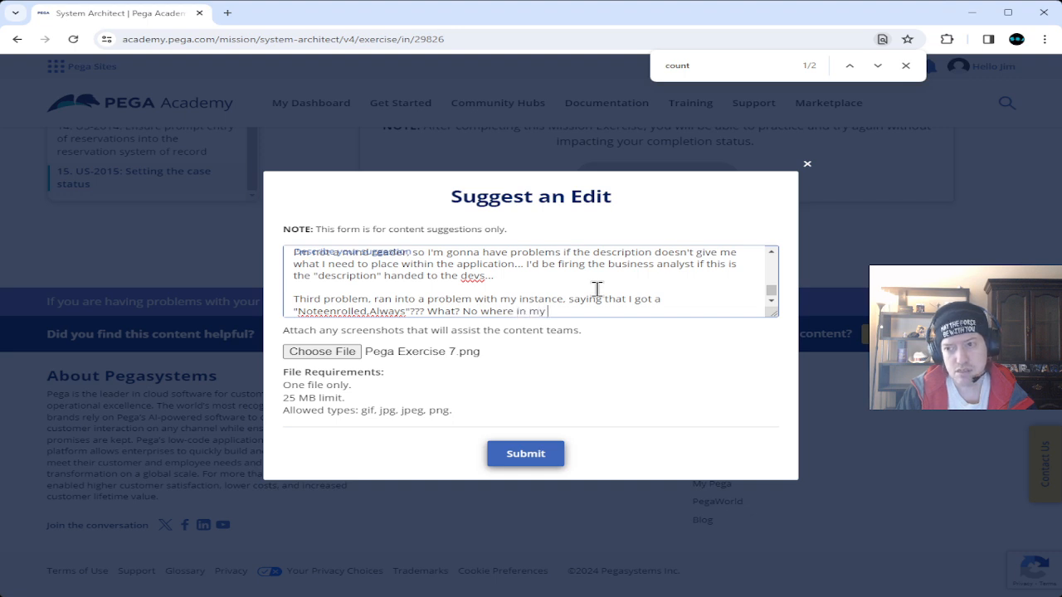
pyautogui.write(' work, whic')
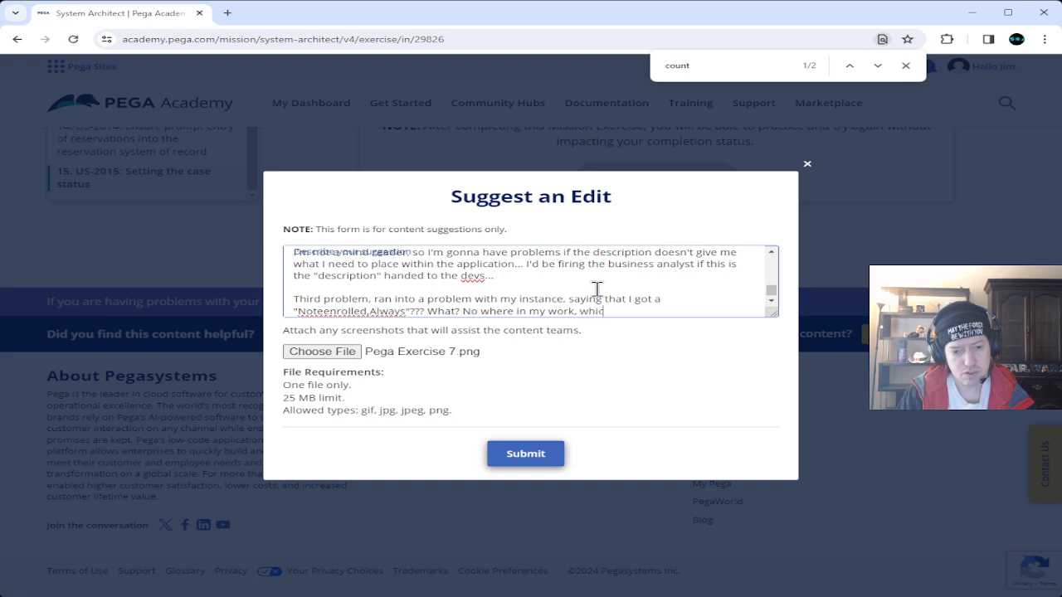
pyautogui.write('h I was following')
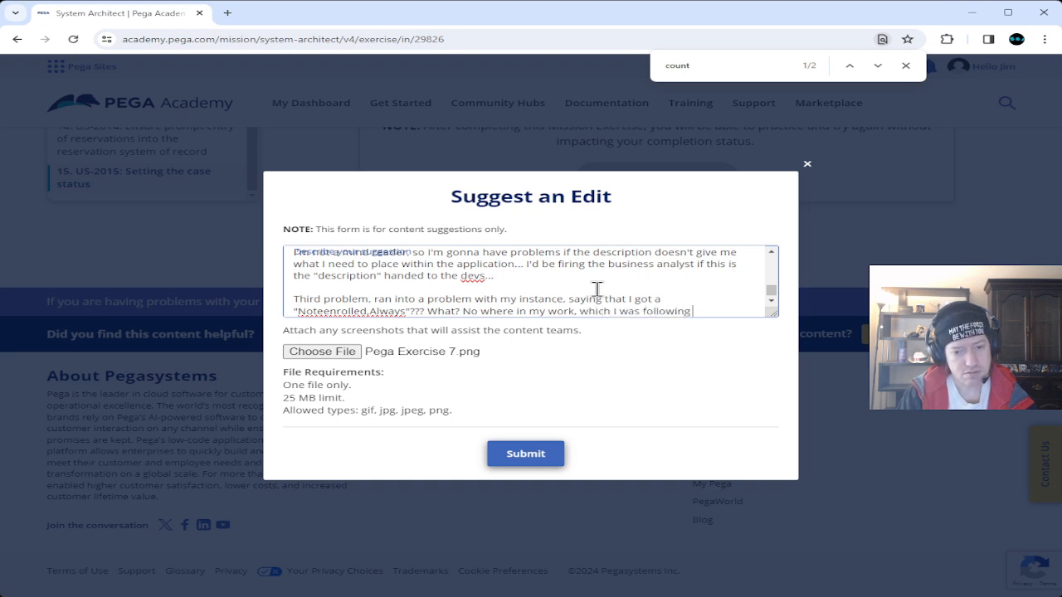
pyautogui.write(' the steps in')
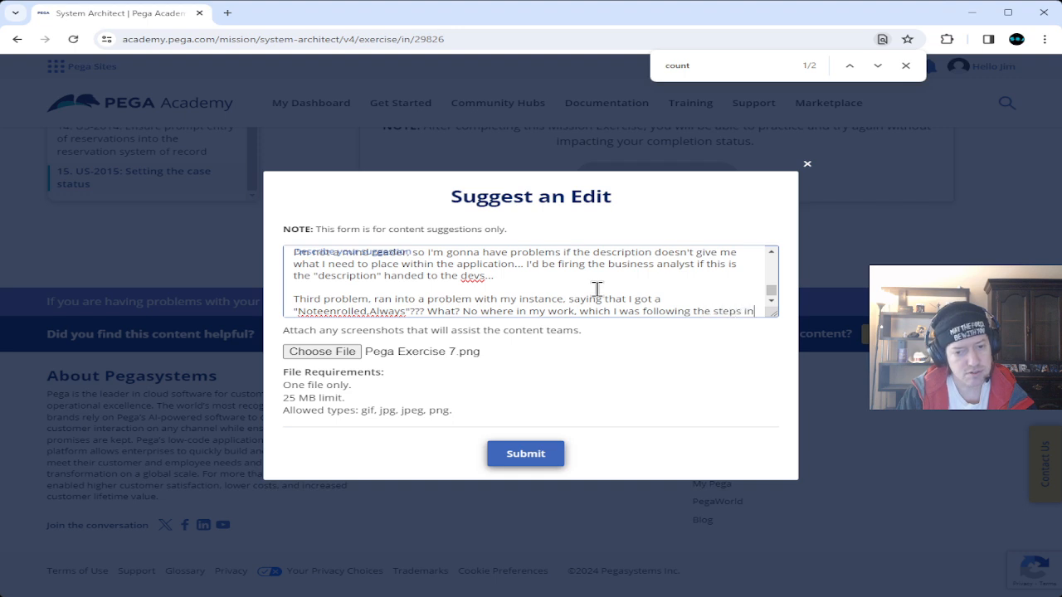
pyautogui.write(' the video.')
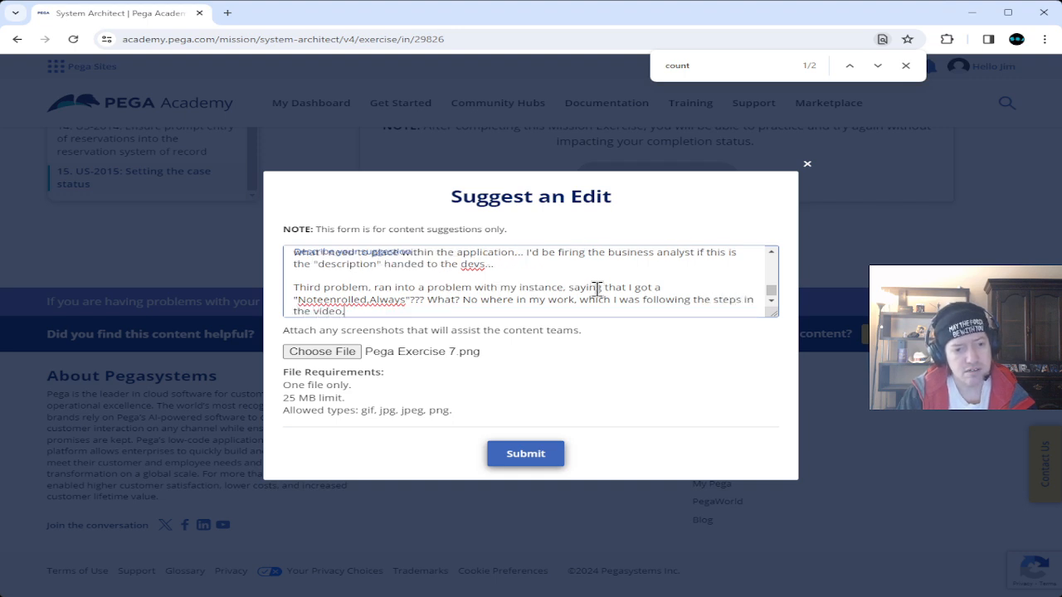
pyautogui.write(' did')
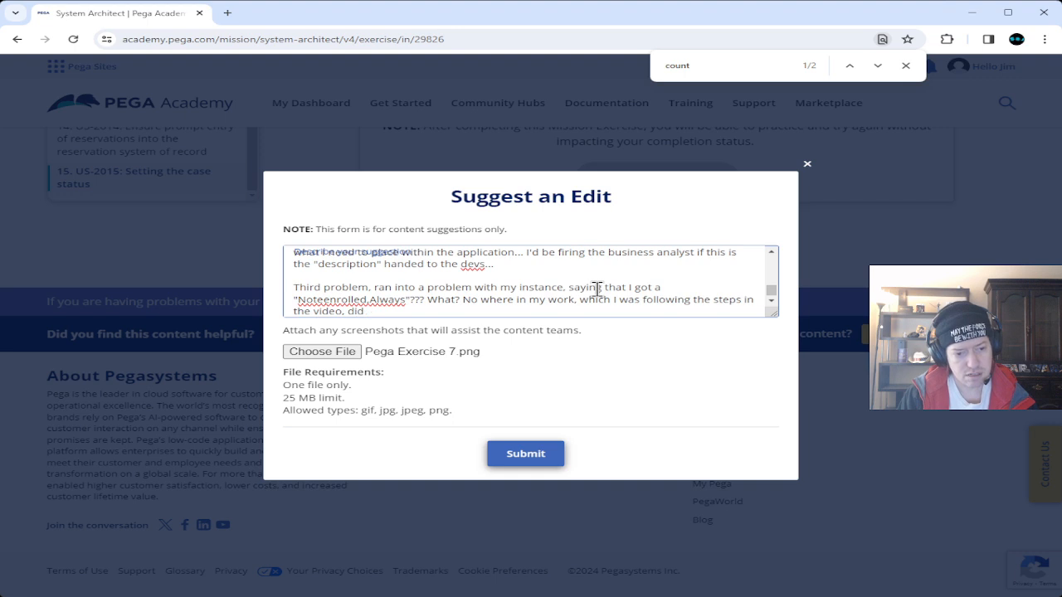
pyautogui.write(' I EVER')
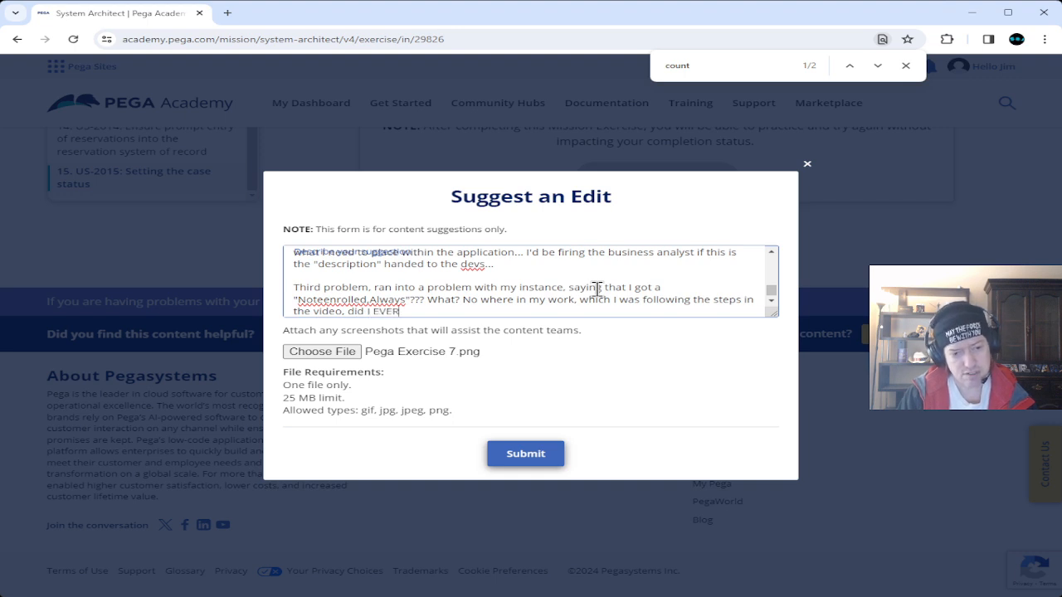
pyautogui.write(' have ')
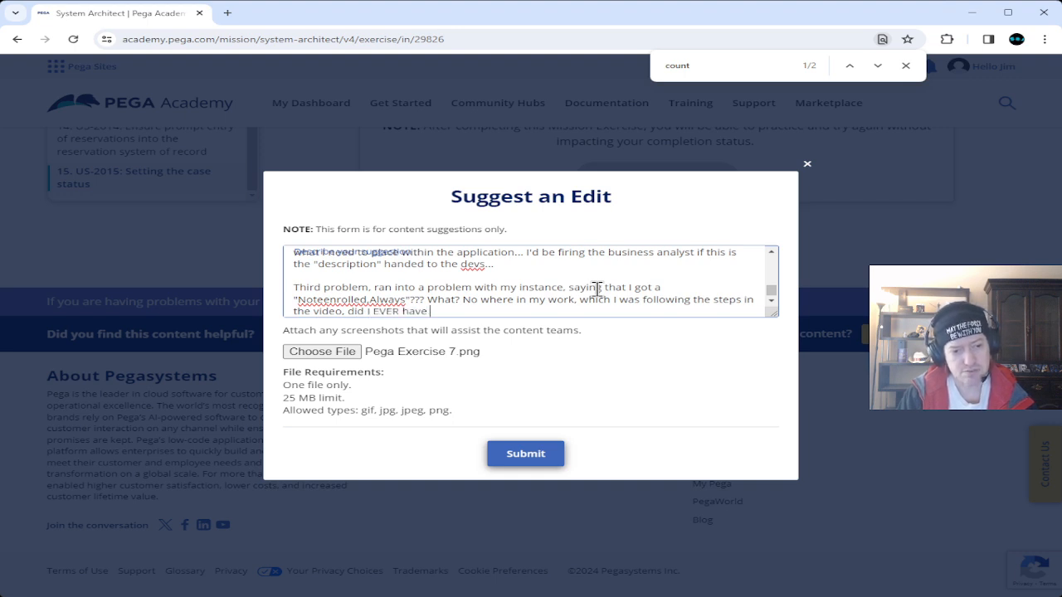
pyautogui.write('"Notee')
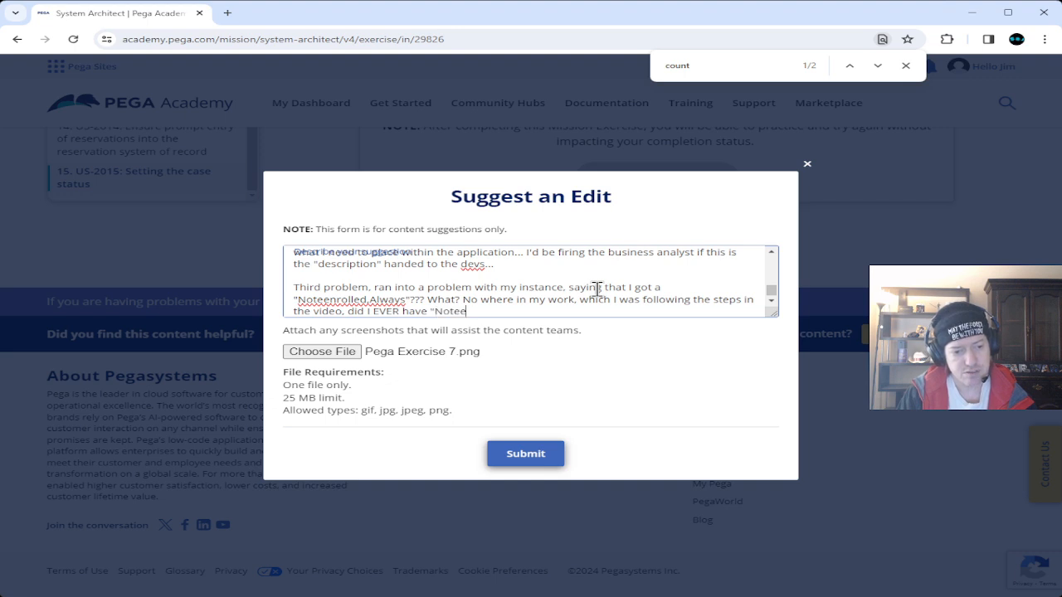
pyautogui.write('nrolled.Always')
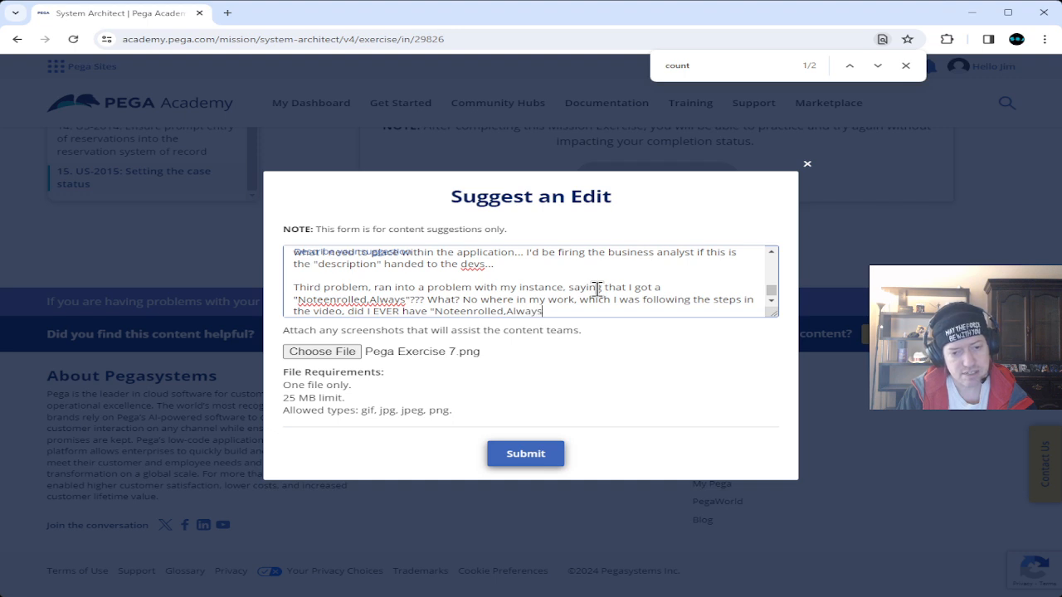
pyautogui.write('". ')
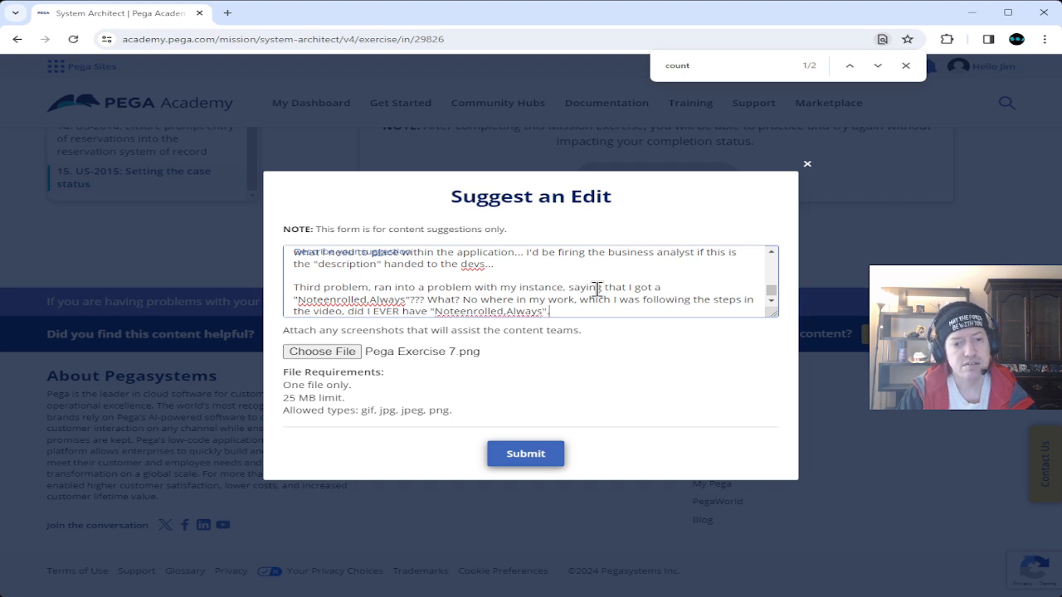
pyautogui.write('So, what is ')
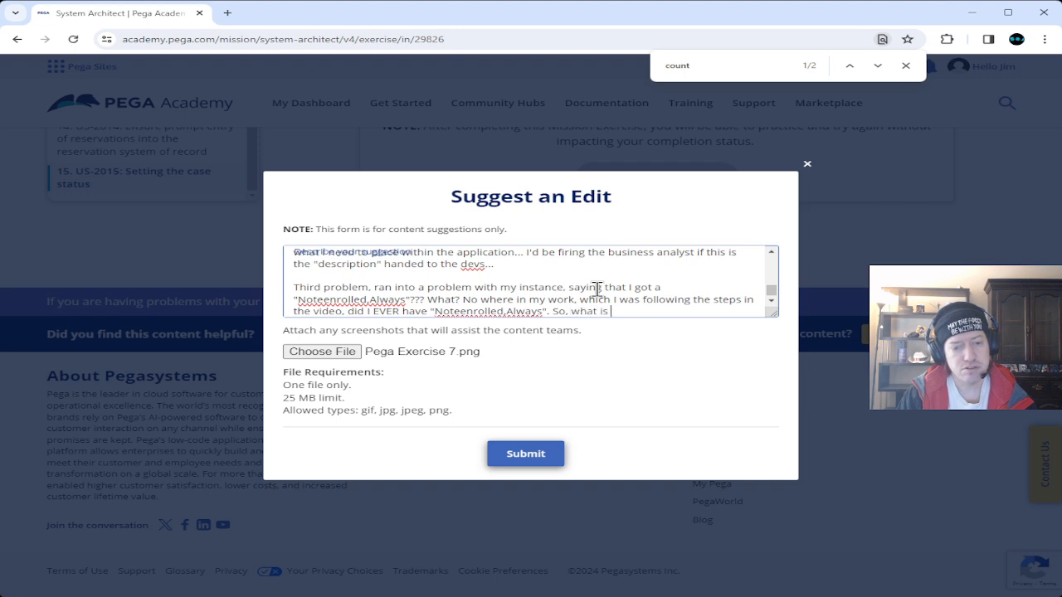
pyautogui.write('going on ')
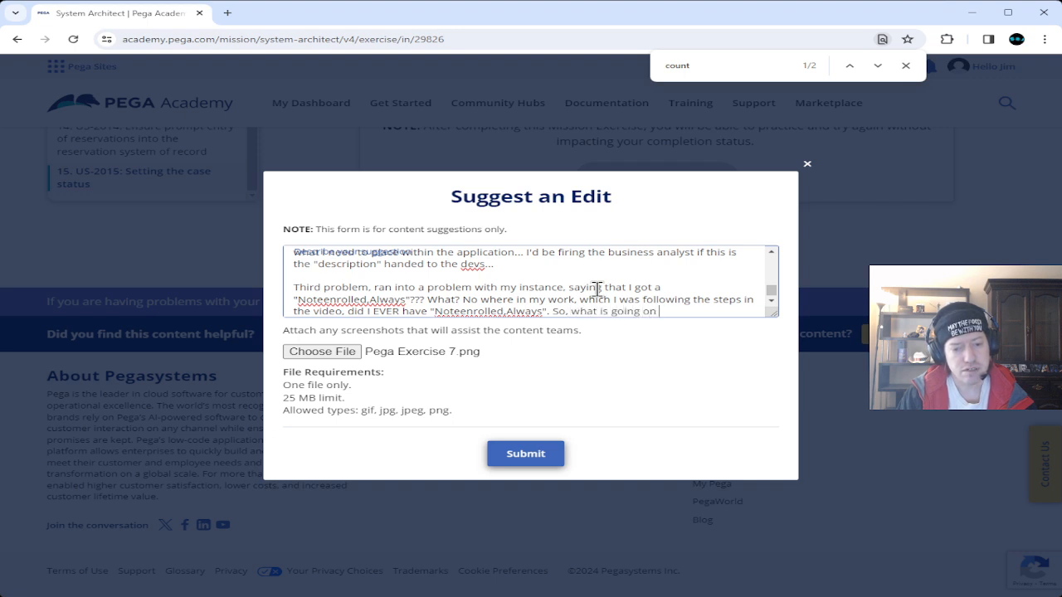
pyautogui.write('here?')
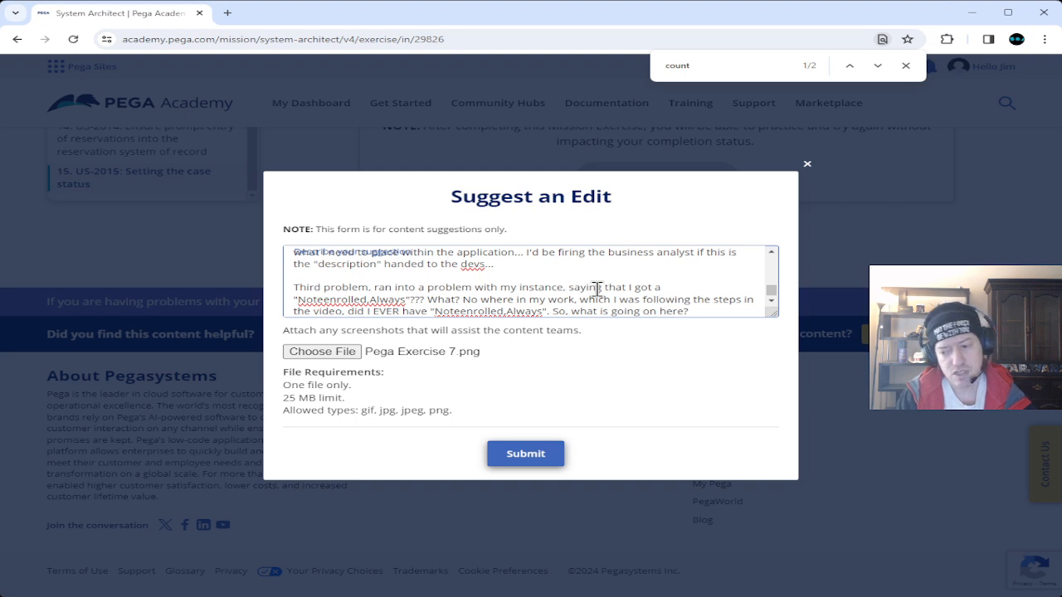
pyautogui.write(" I can't g")
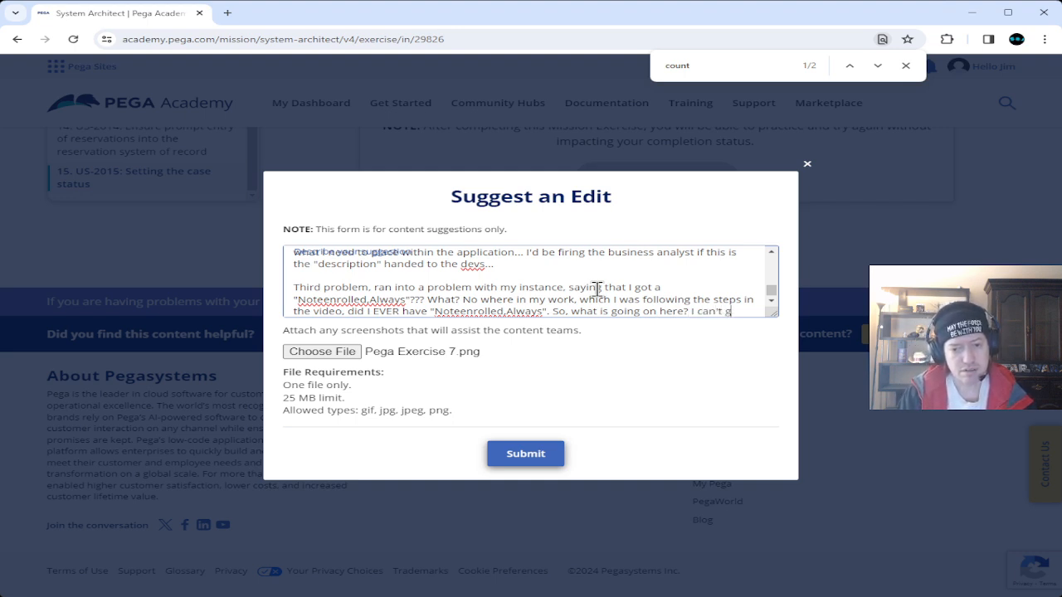
pyautogui.write('et past')
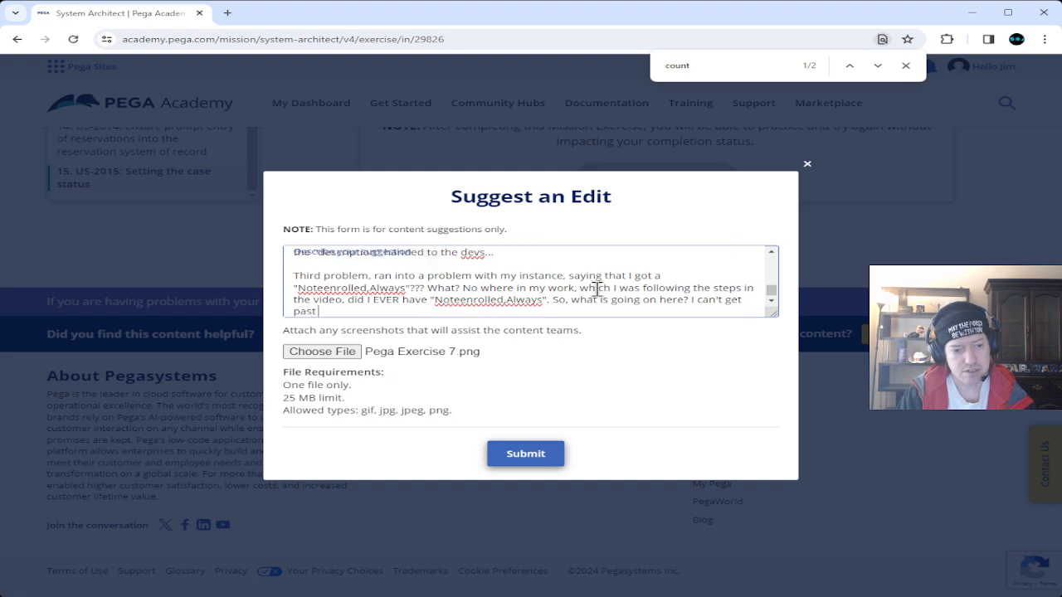
pyautogui.write(' Task')
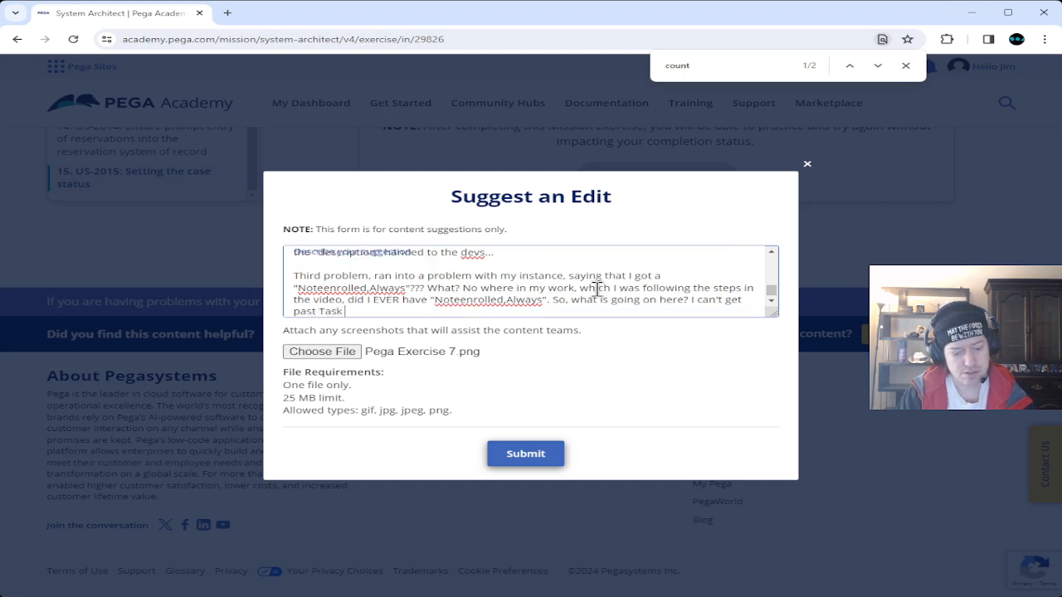
pyautogui.write(' 6, becuase')
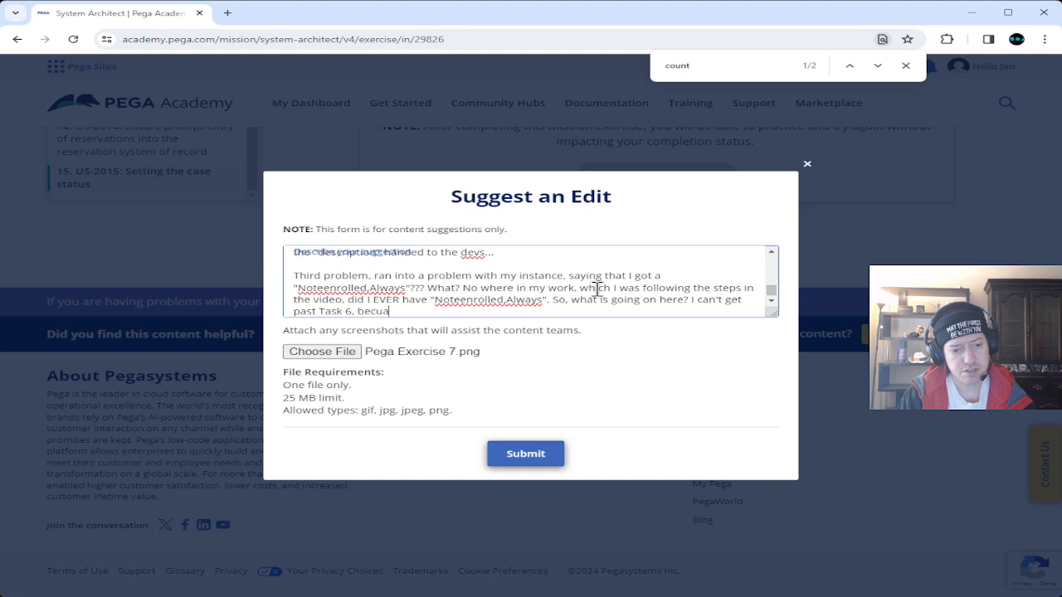
pyautogui.press('BackSpace')
pyautogui.press('BackSpace')
pyautogui.press('BackSpace')
pyautogui.press('BackSpace')
pyautogui.write('ause I do')
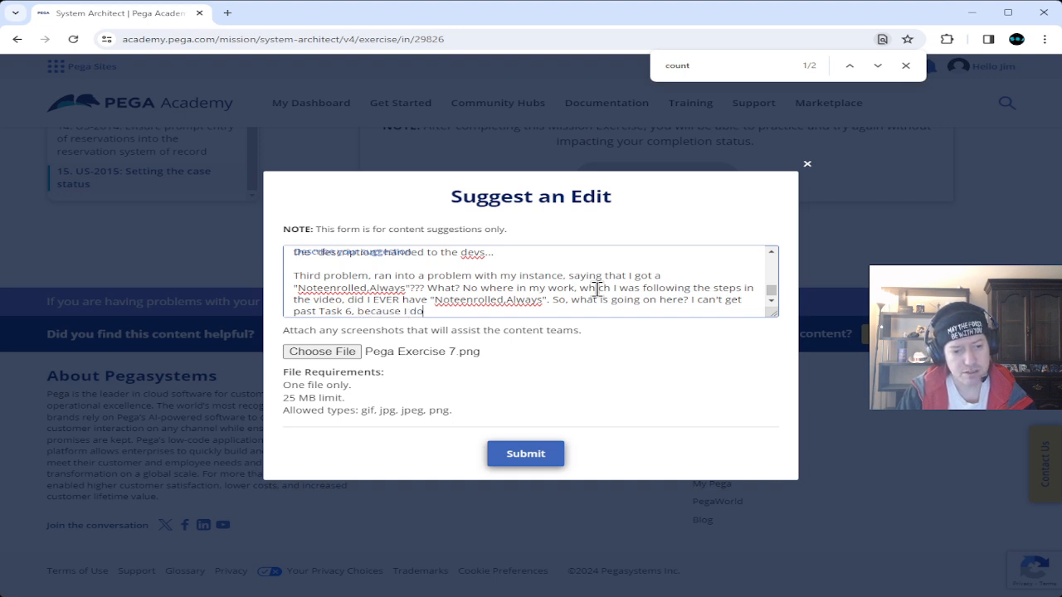
pyautogui.write("n't know what it is talking ba")
pyautogui.write('out')
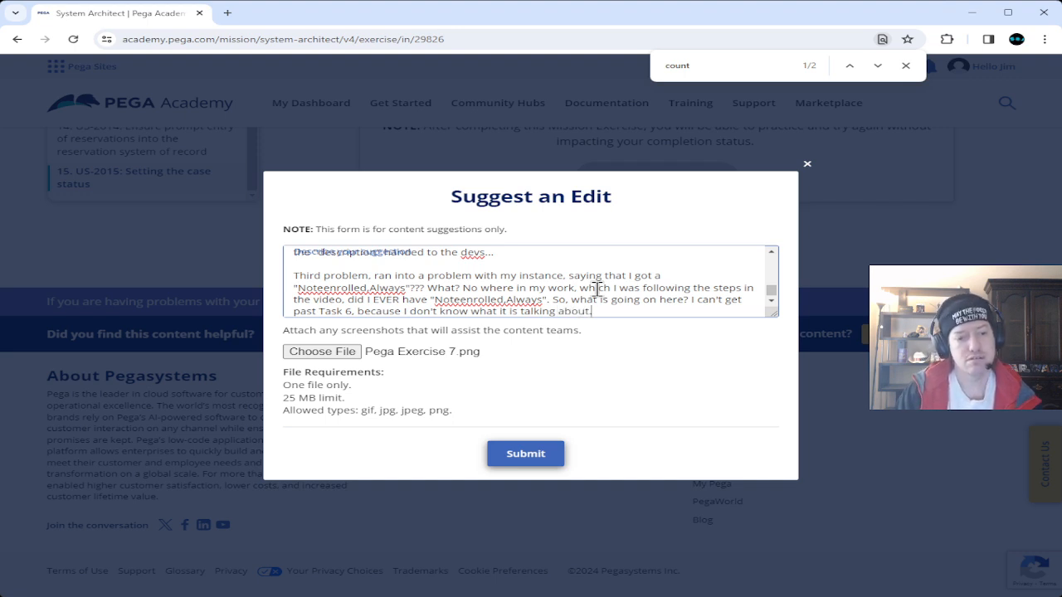
pyautogui.write('.')
# Add a paragraph saying it points to something nonexistent unless it works with the test.
pyautogui.press('Return')
pyautogui.press('Return')
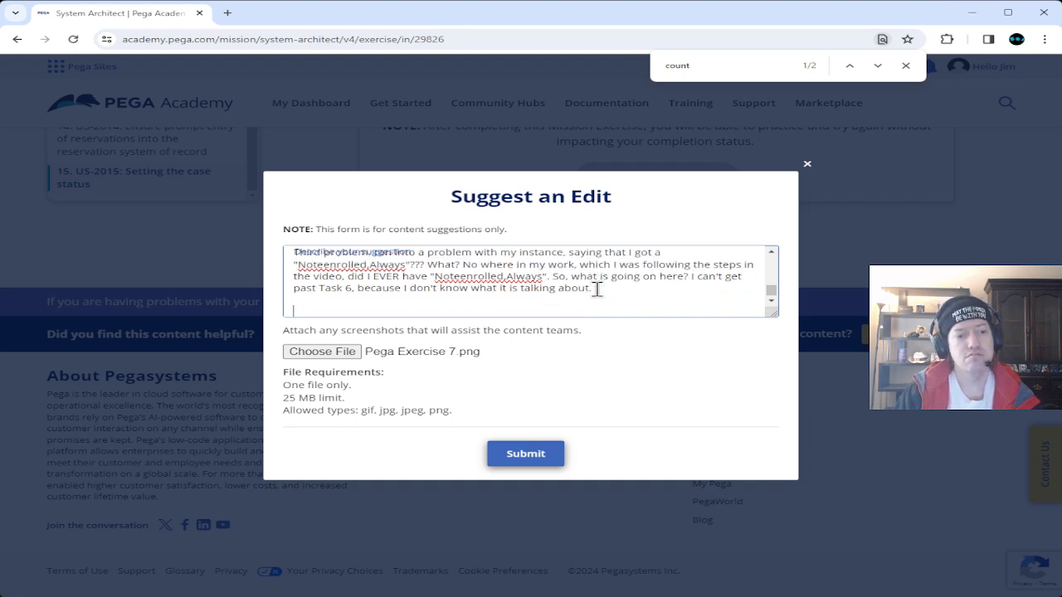
pyautogui.write('It')
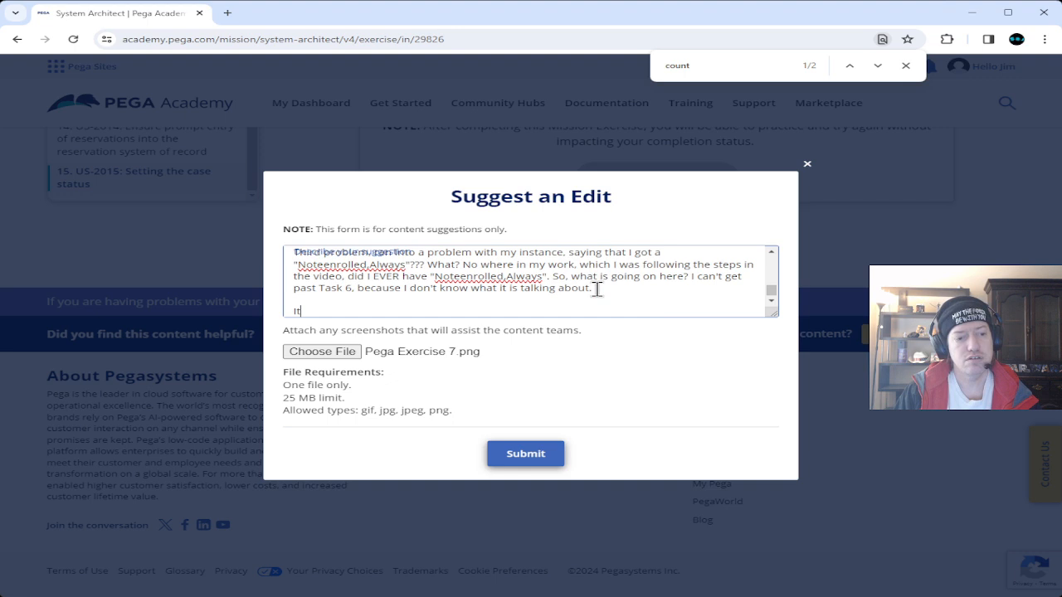
pyautogui.write('s poi')
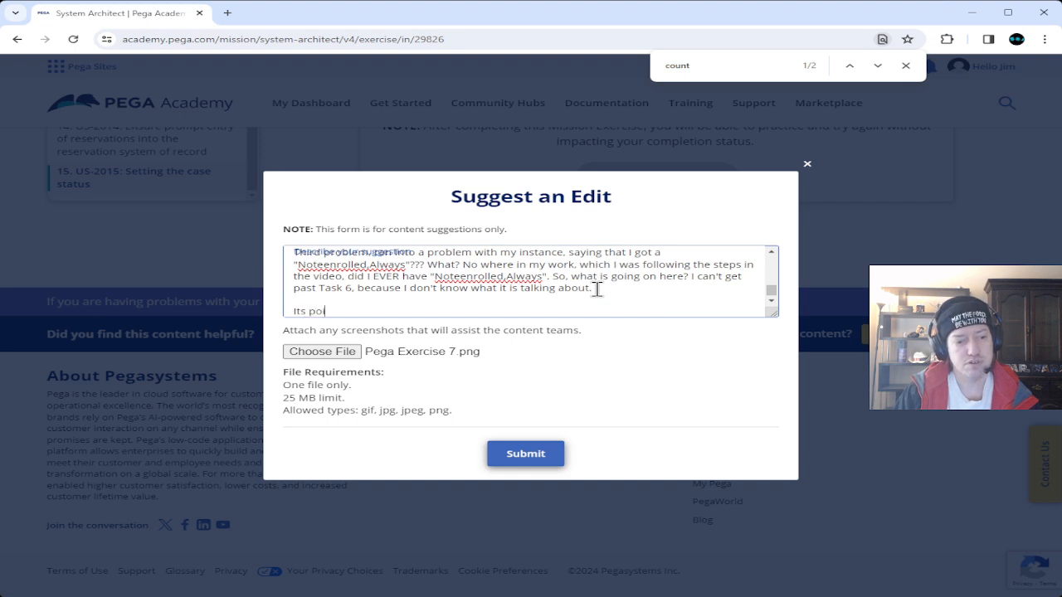
pyautogui.write('nting to something that ')
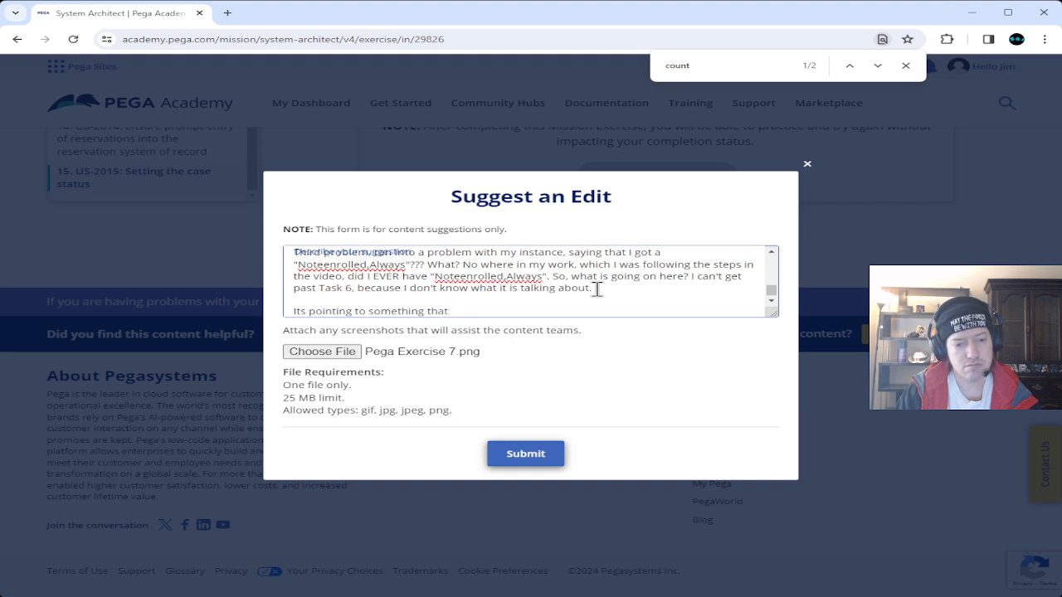
pyautogui.write("doesn't")
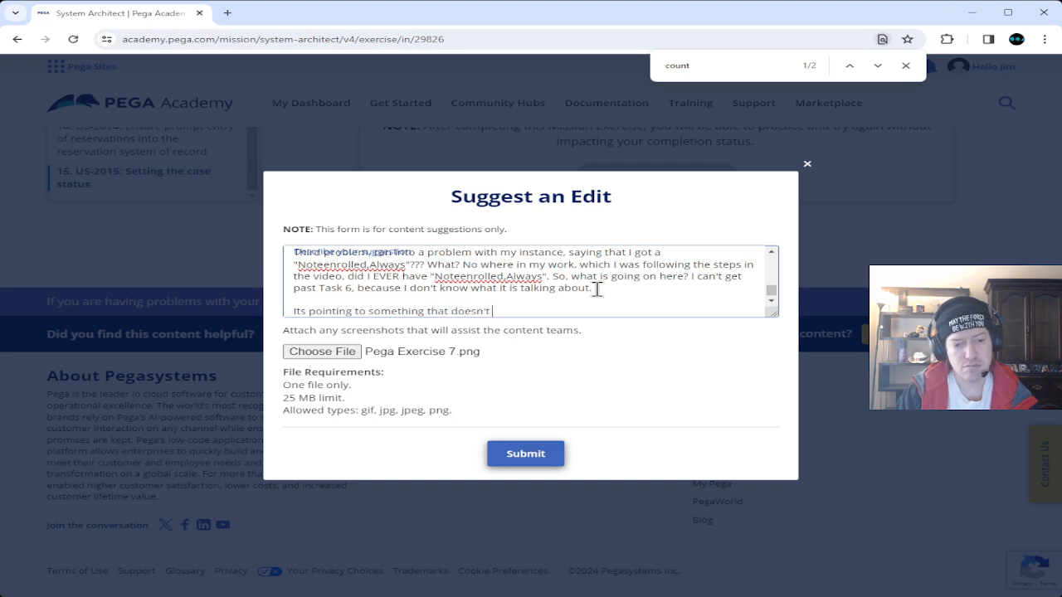
pyautogui.write(' exist')
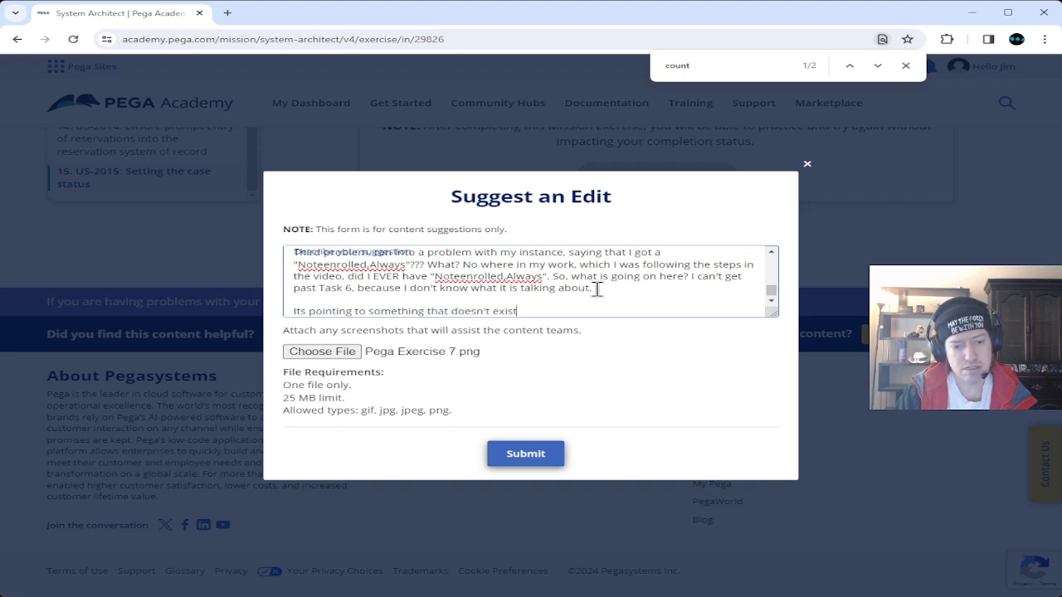
pyautogui.write('... ')
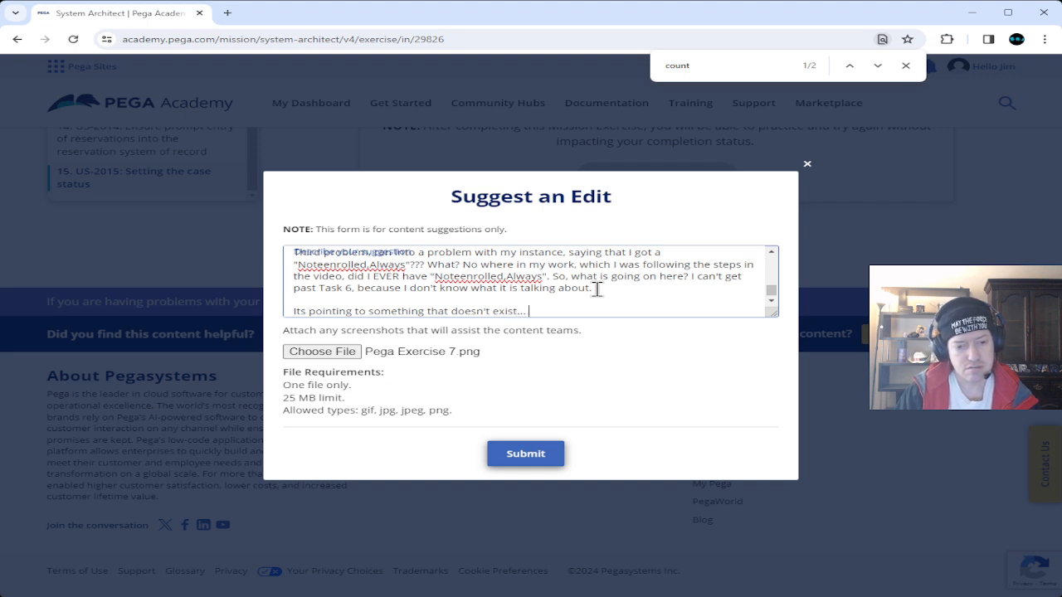
pyautogui.write('unles')
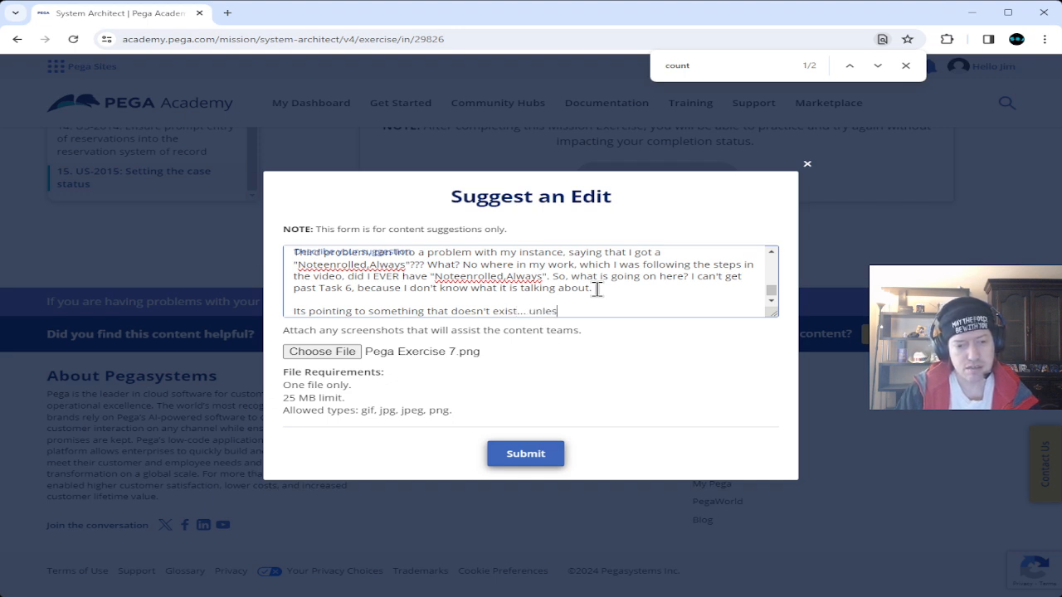
pyautogui.write('s it is ')
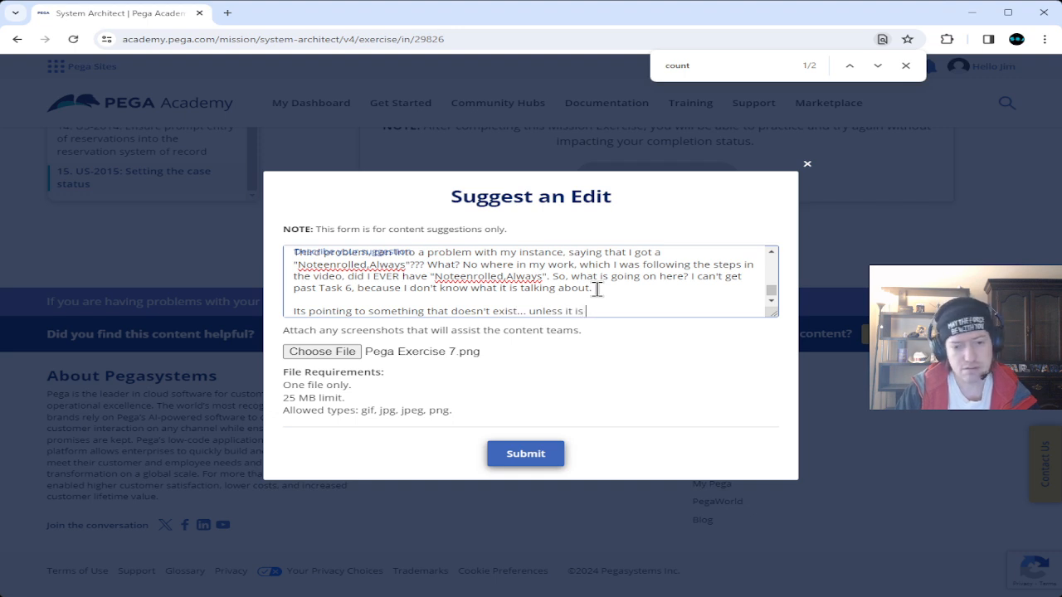
pyautogui.write('something ')
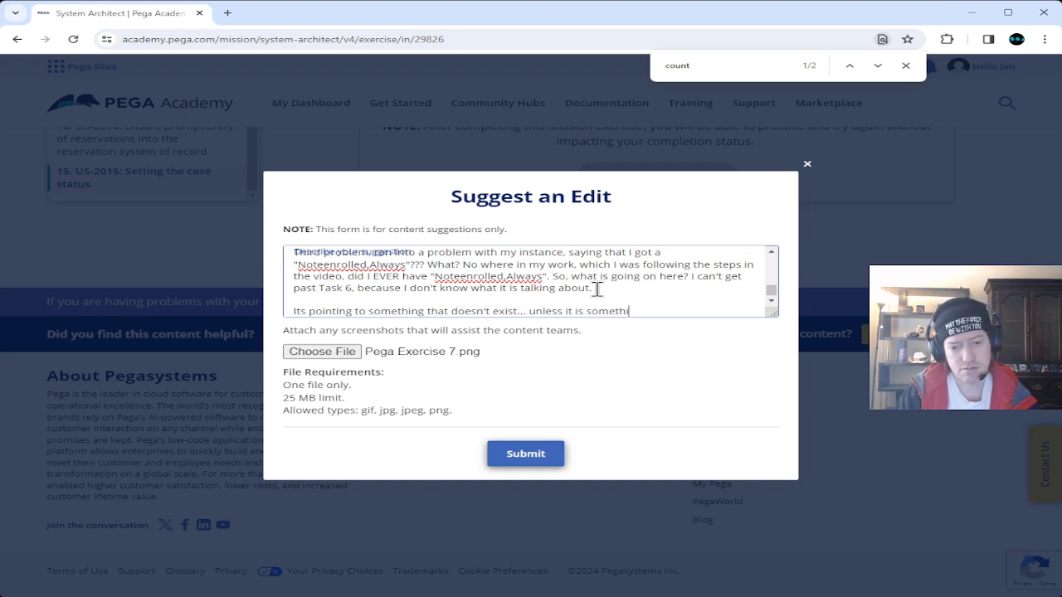
pyautogui.write('that is wor')
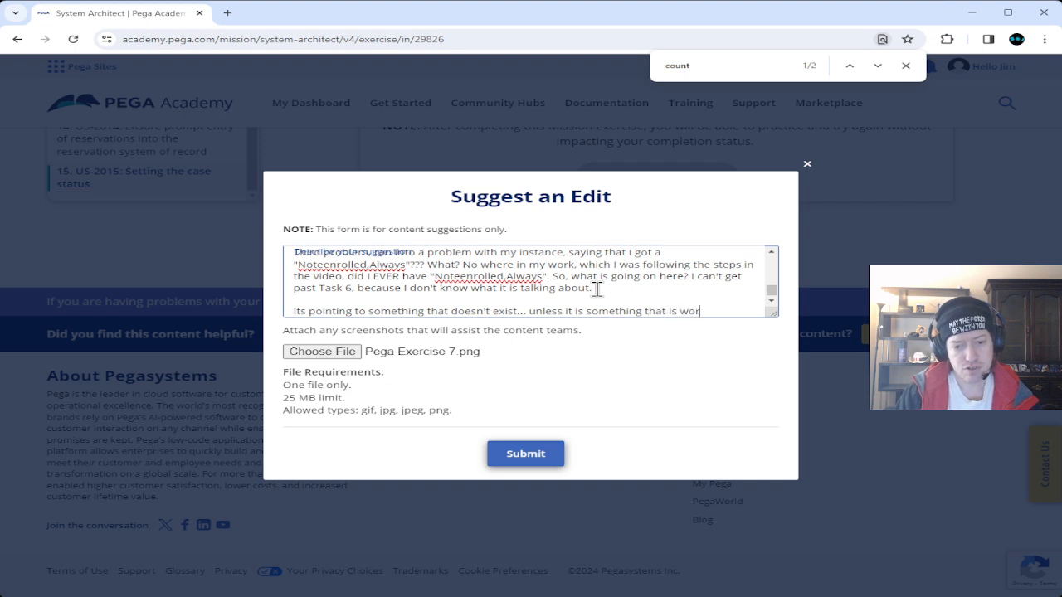
pyautogui.write('k with the tes')
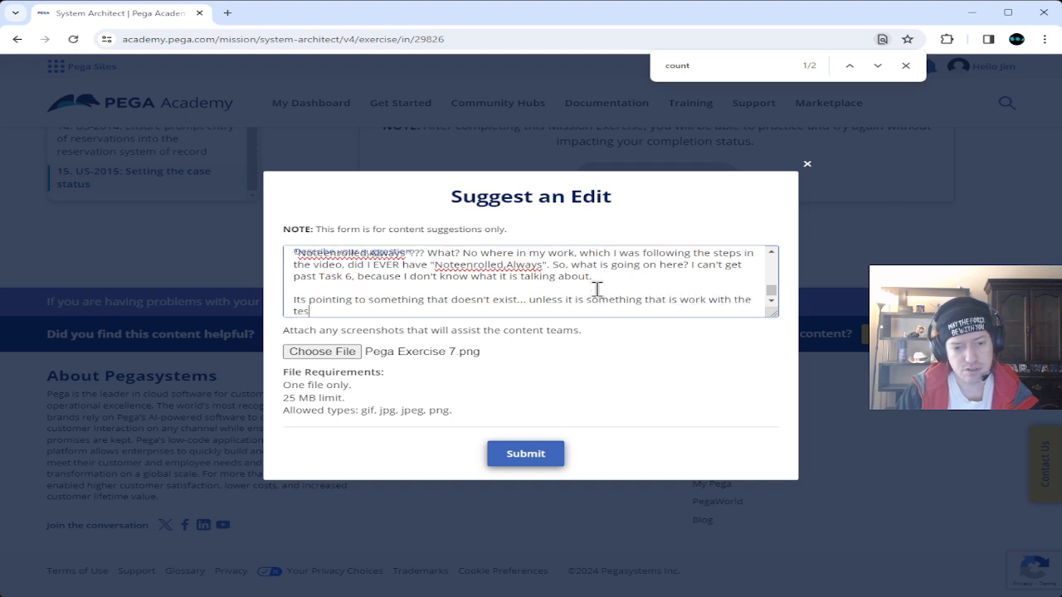
pyautogui.write('t itself...')
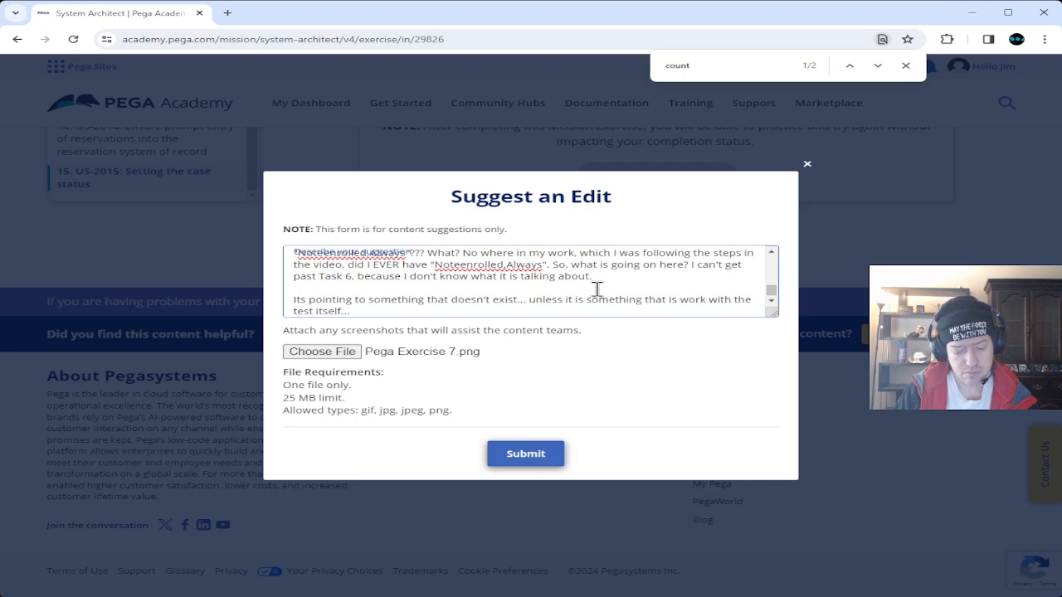
# Begin the fourth problem: following the video step by step, 2 hours in while finishing task 6.
pyautogui.press('Return')
pyautogui.press('Return')
pyautogui.write('At')
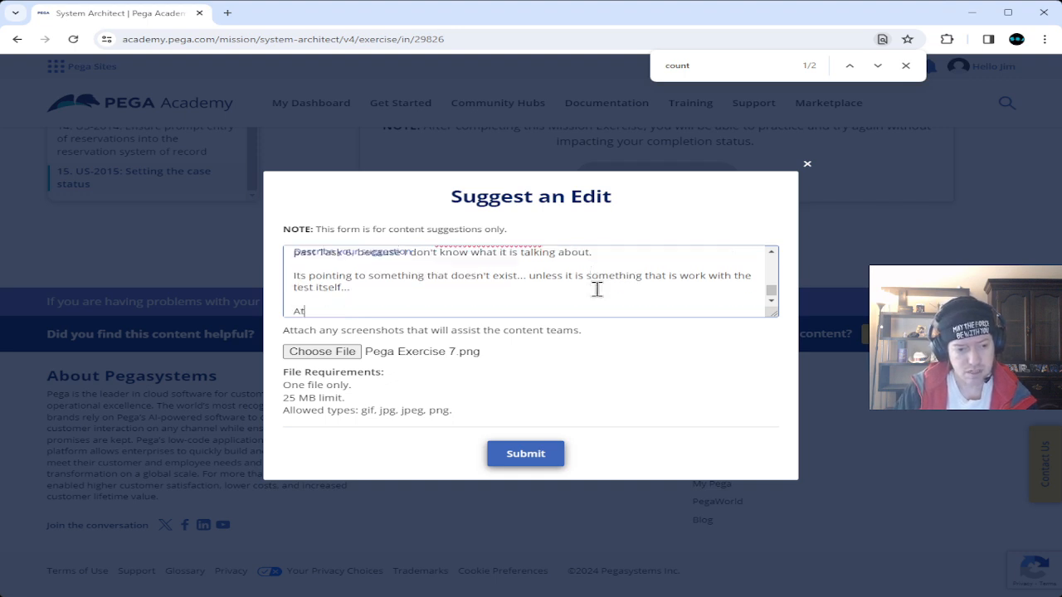
pyautogui.press('BackSpace')
pyautogui.write('Fourth problem')
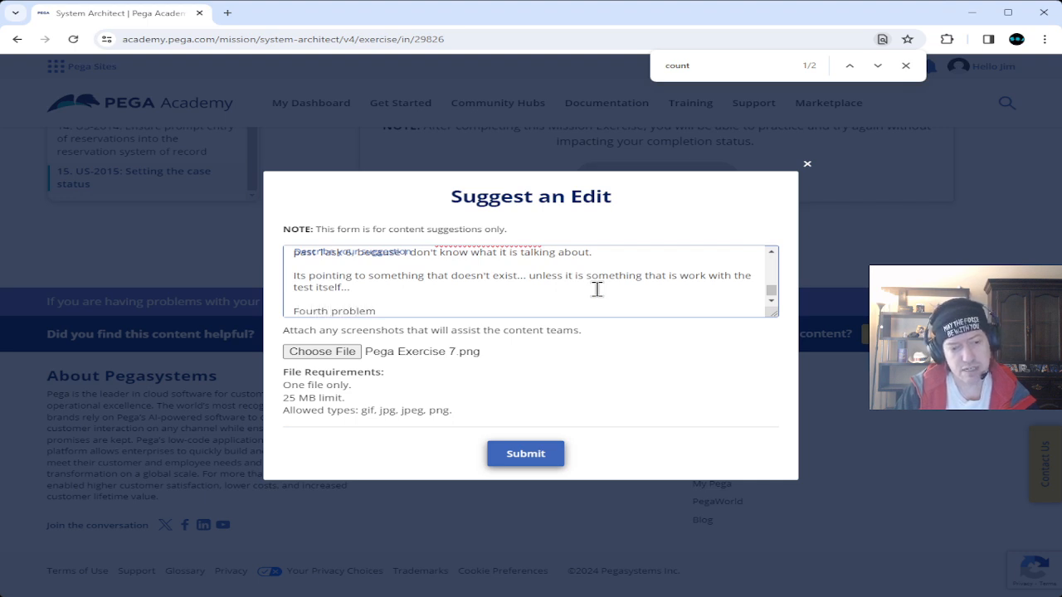
pyautogui.write(', ')
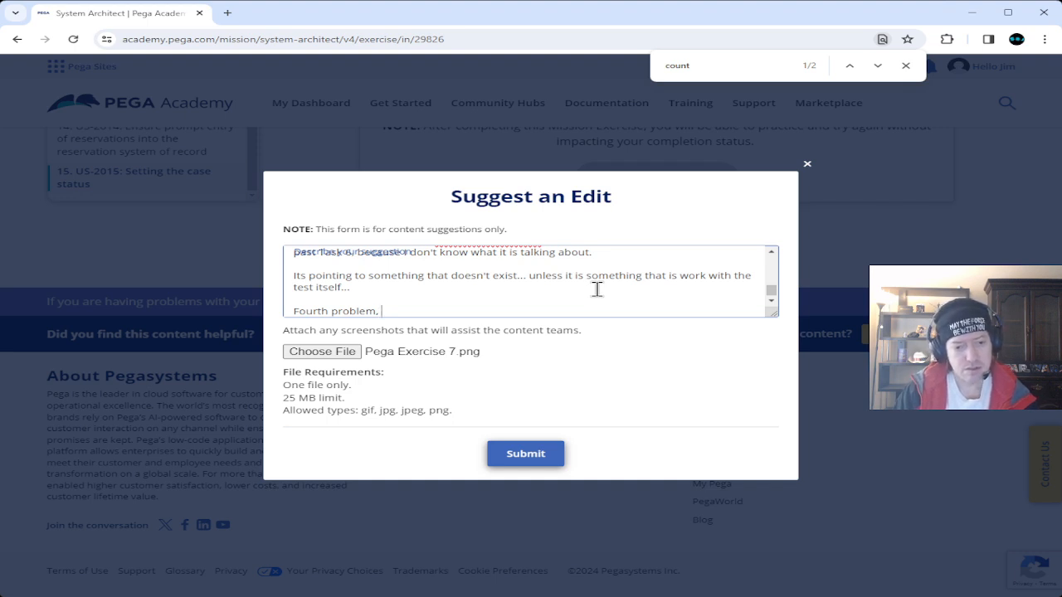
pyautogui.write('the')
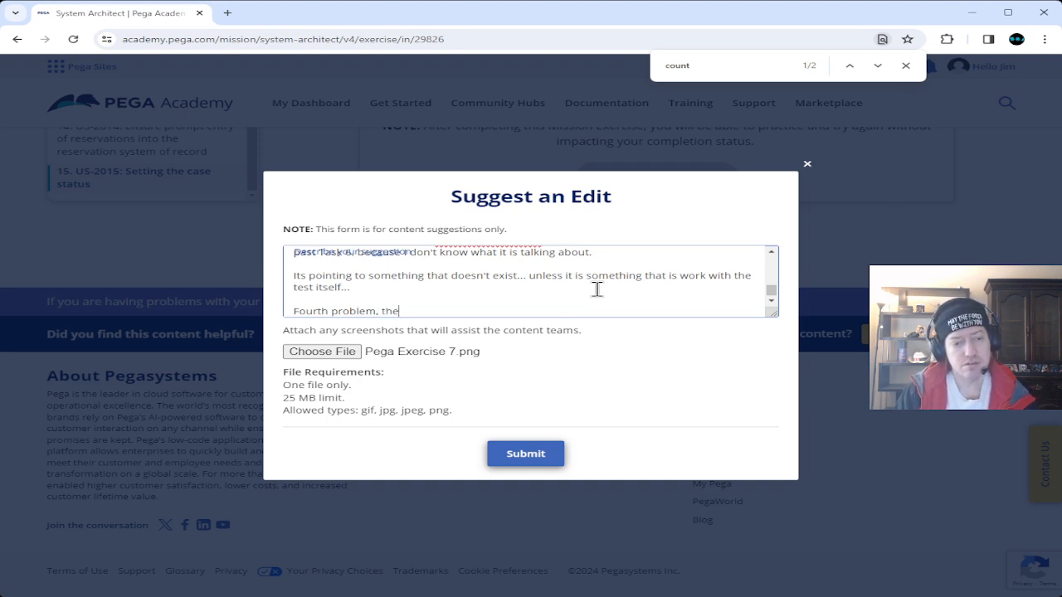
pyautogui.write(' process o')
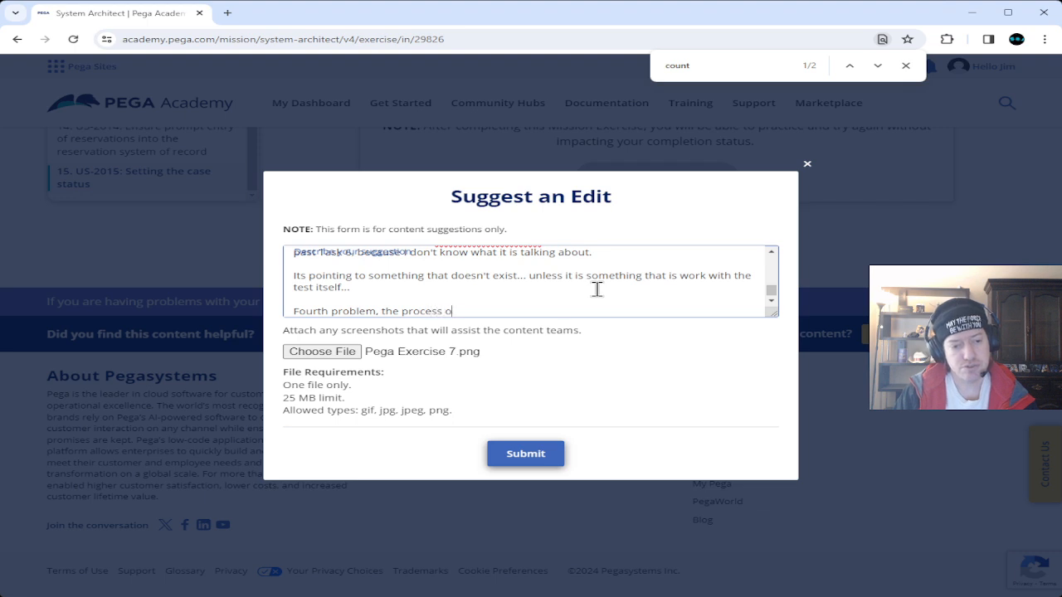
pyautogui.write('f watchi')
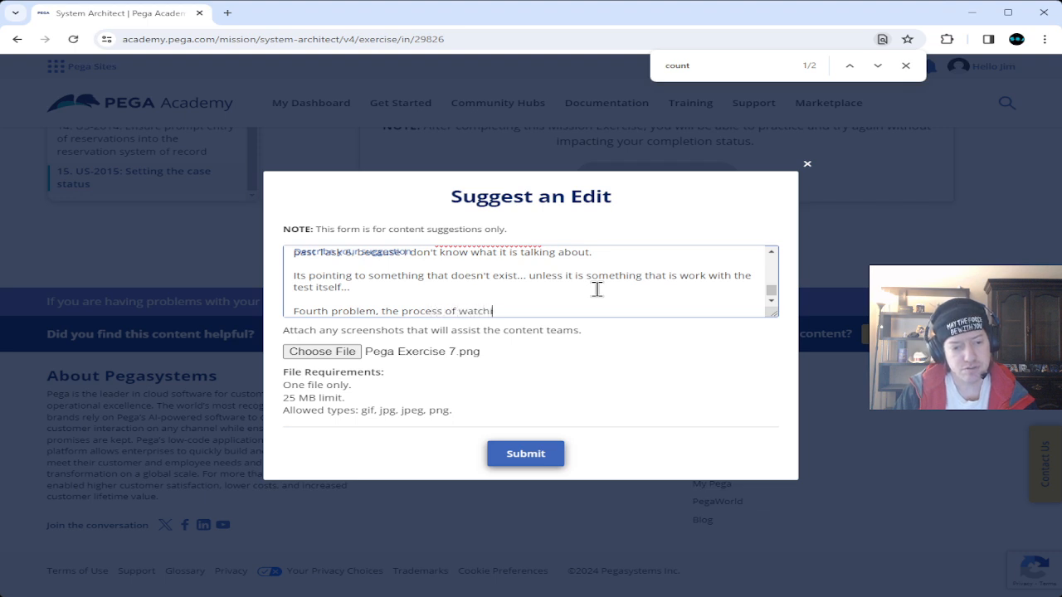
pyautogui.write('ng the video and going')
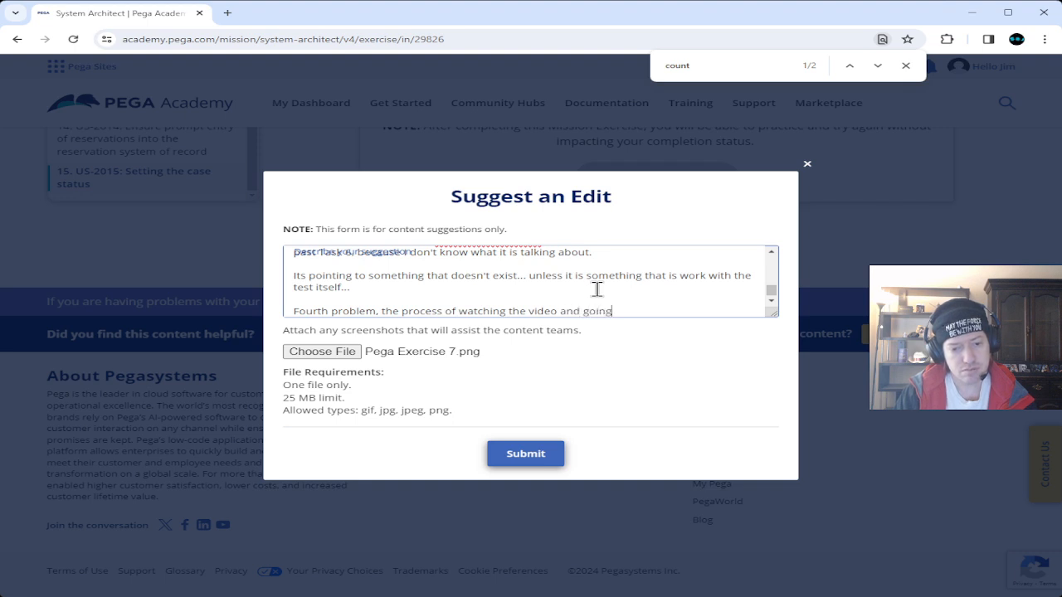
pyautogui.write(' step by step th')
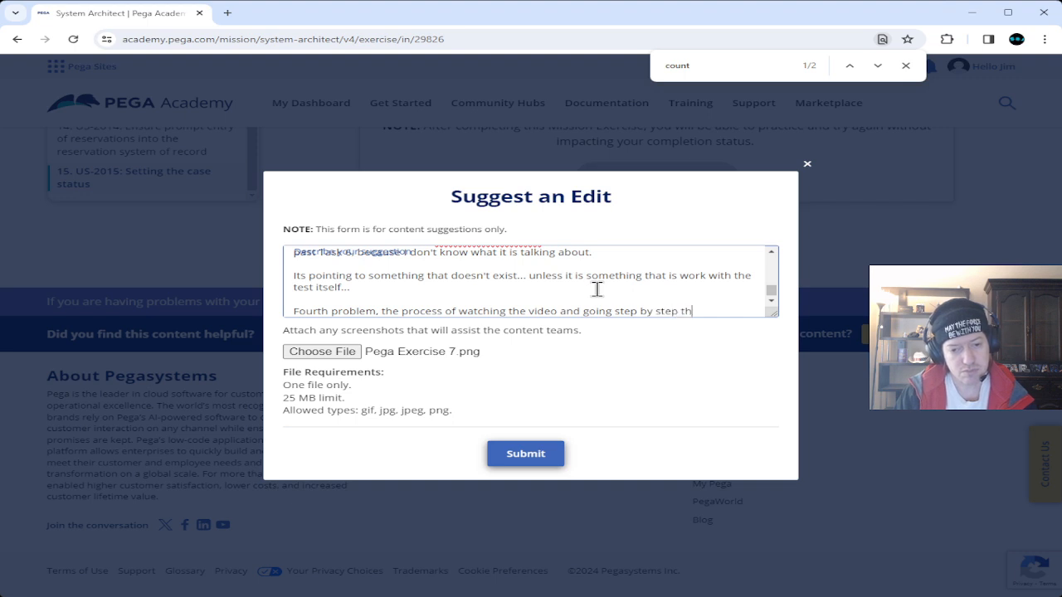
pyautogui.write('rough the vi')
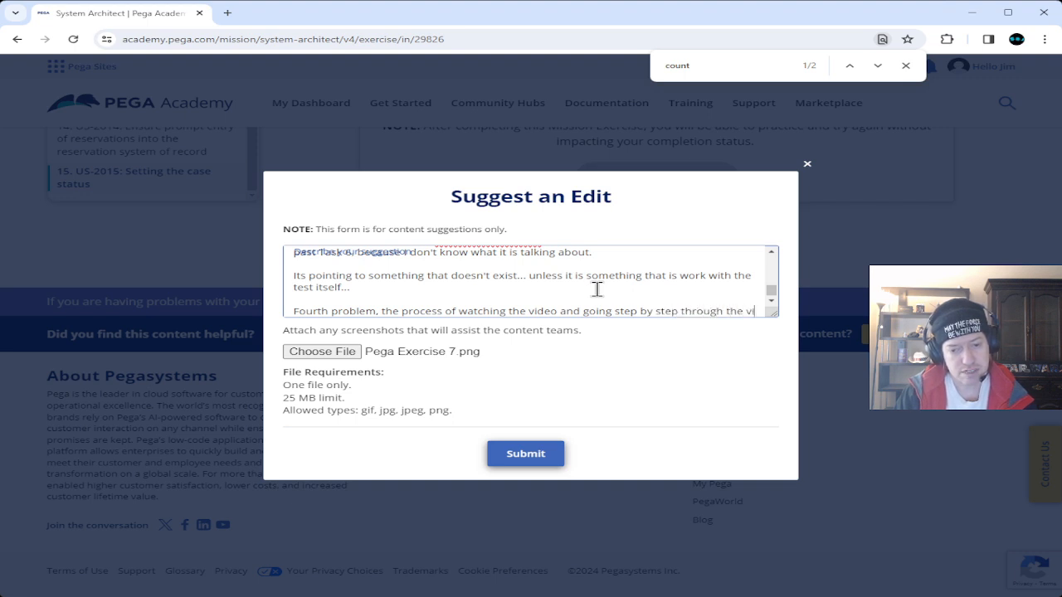
pyautogui.write("deo, I'm ")
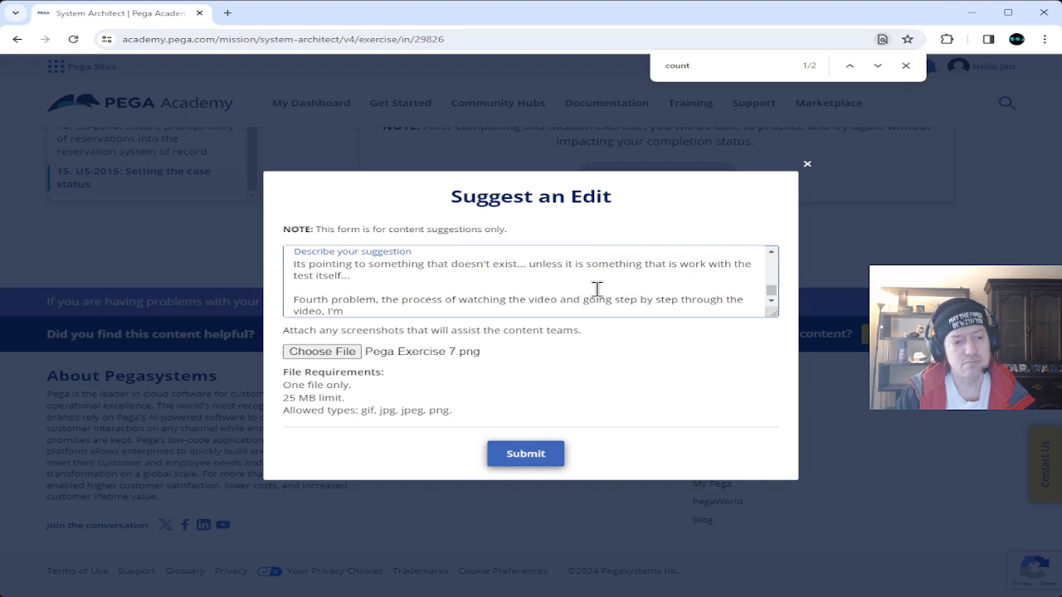
pyautogui.write('trying to finish up task 6')
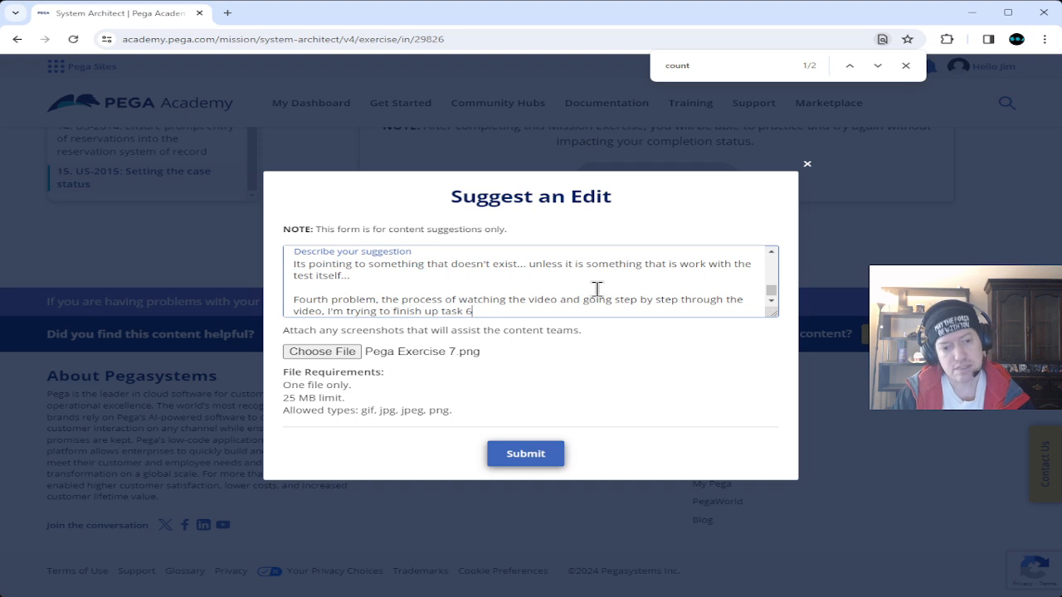
pyautogui.write(", and I'm ")
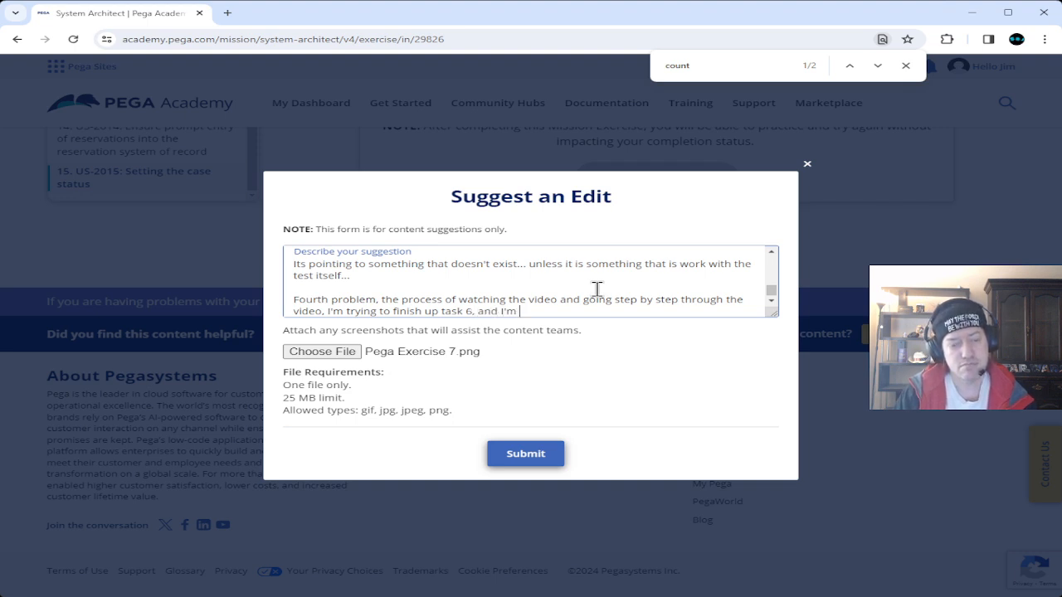
pyautogui.write('alrea')
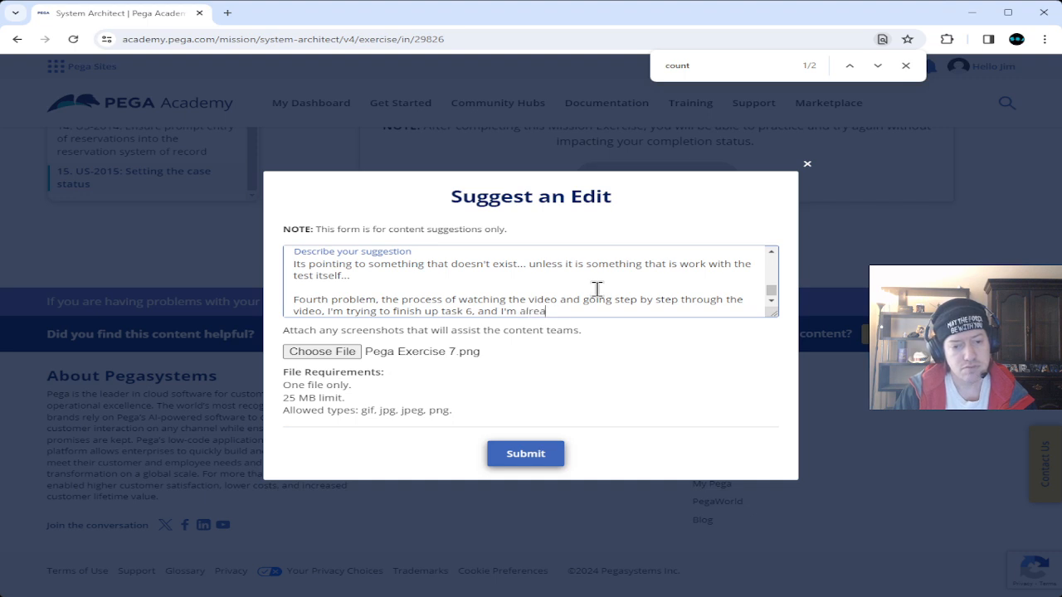
pyautogui.write('dy at 2')
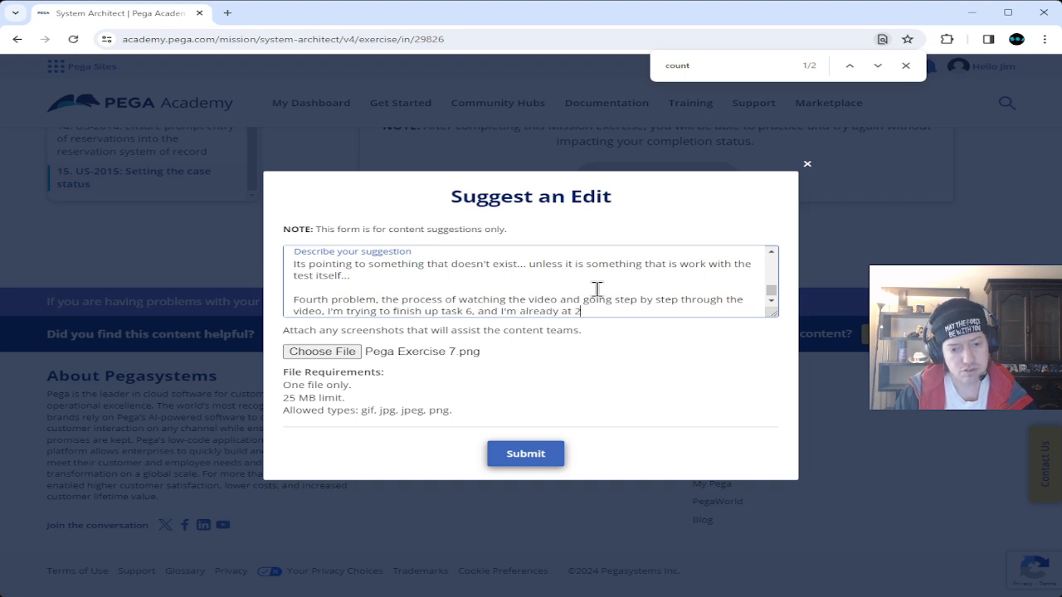
pyautogui.write(' hours into the')
pyautogui.write('s exercise')
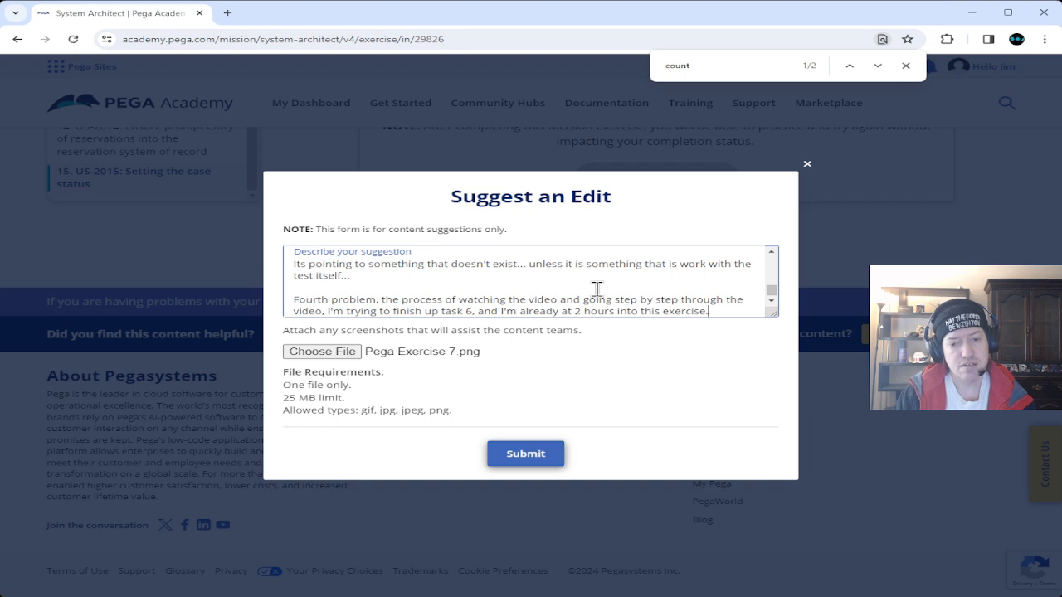
pyautogui.write('.')
# Start a paragraph arguing 15 tasks can't fit in 3 hours when reading the description first-time.
pyautogui.press('Return')
pyautogui.press('Return')
pyautogui.write('If the exercise stop')
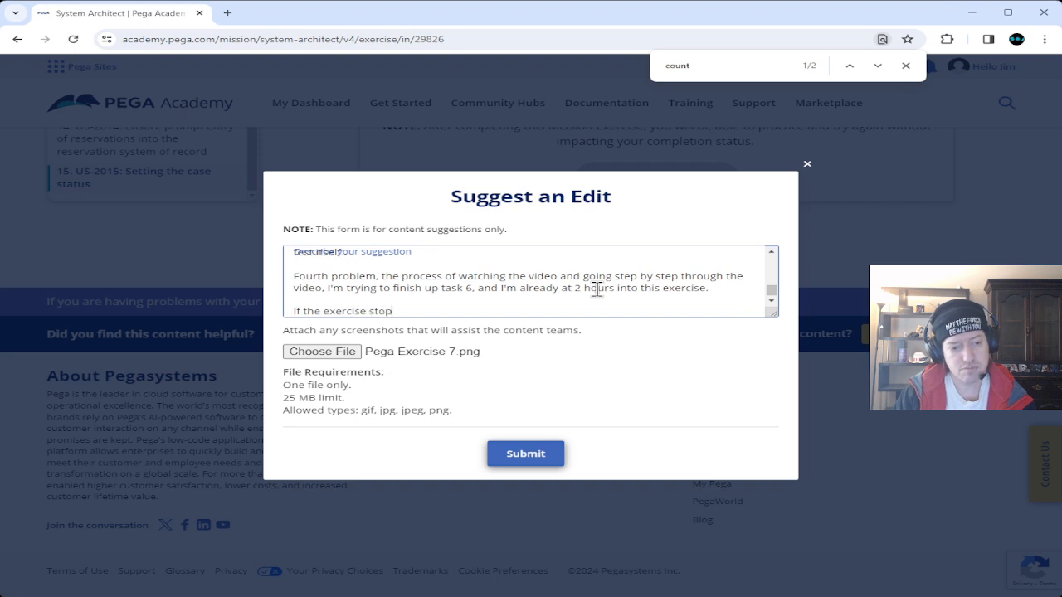
pyautogui.write('s on 3 ')
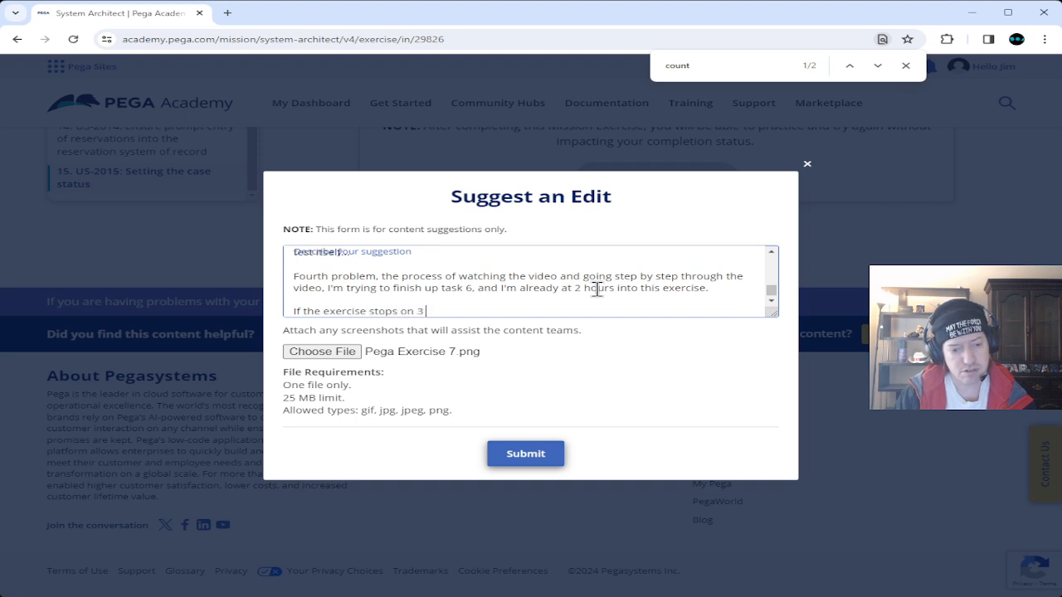
pyautogui.write('hours')
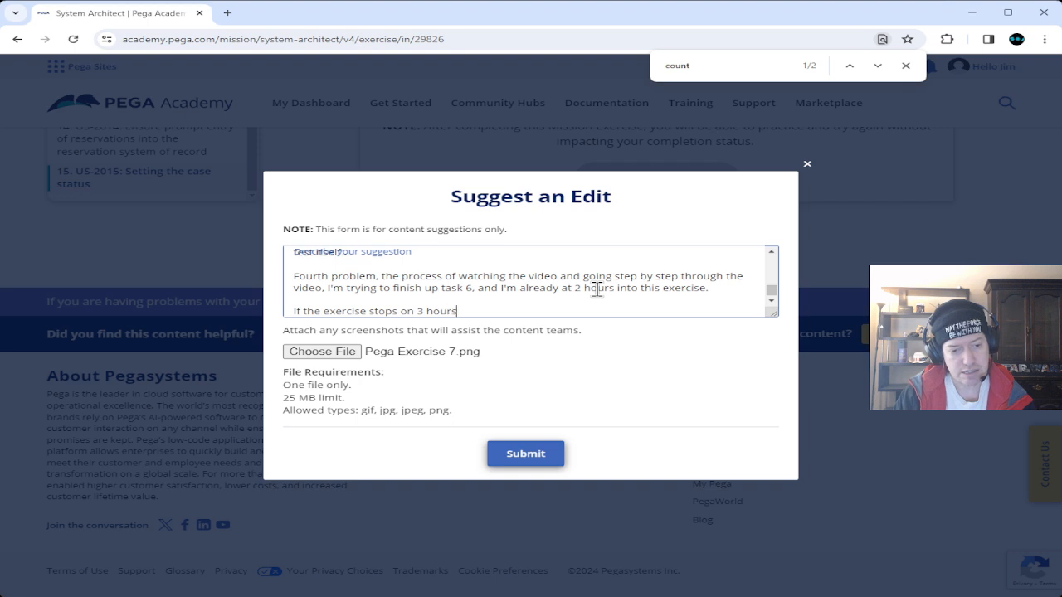
pyautogui.write(', then there is no way that I can com')
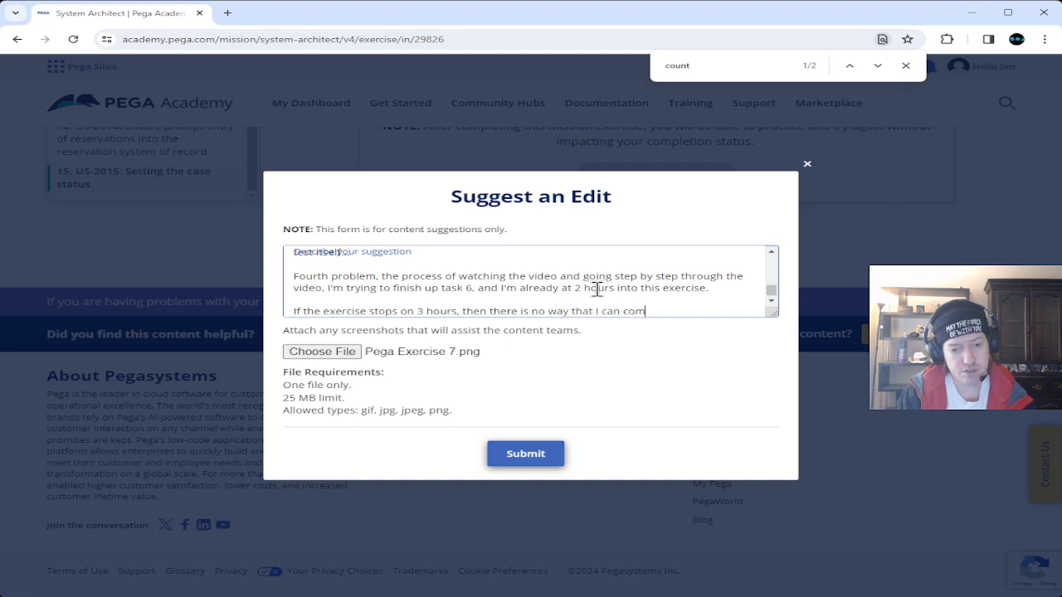
pyautogui.write('plete 15 ')
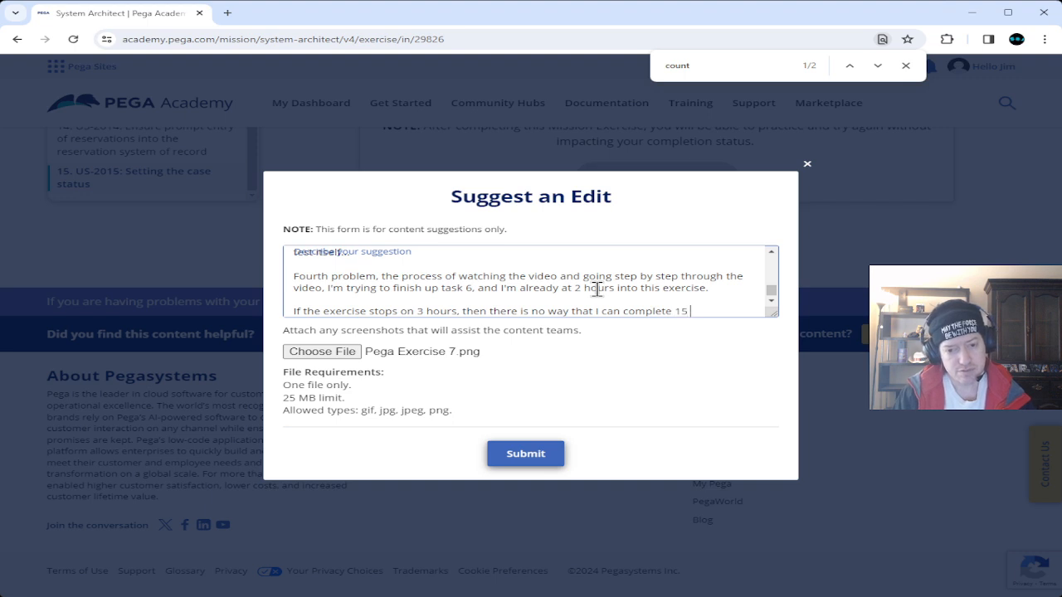
pyautogui.write('tasks ')
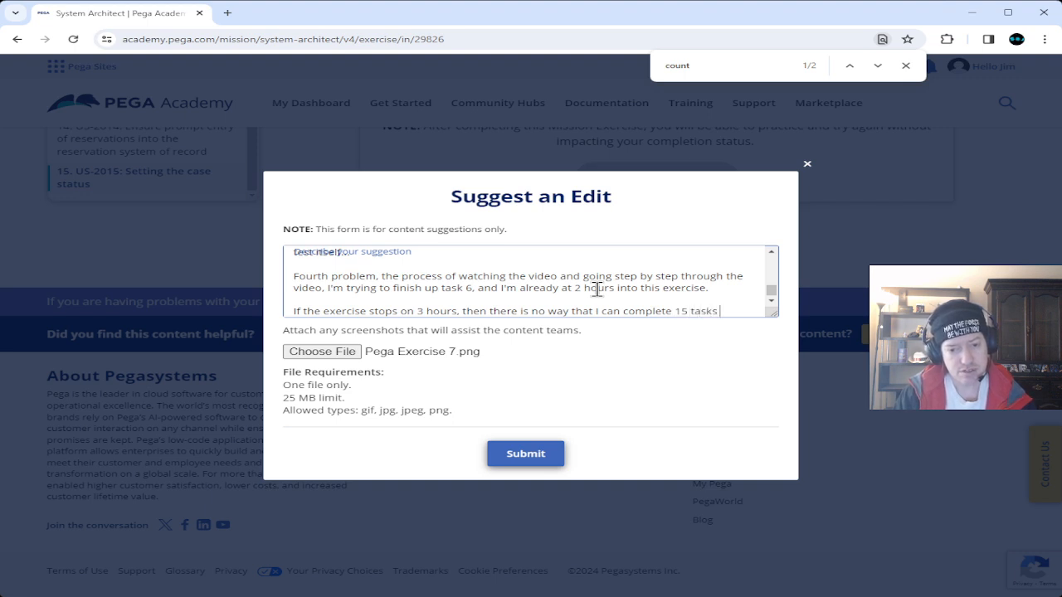
pyautogui.write('whe')
pyautogui.press('BackSpace')
pyautogui.write('ithin that')
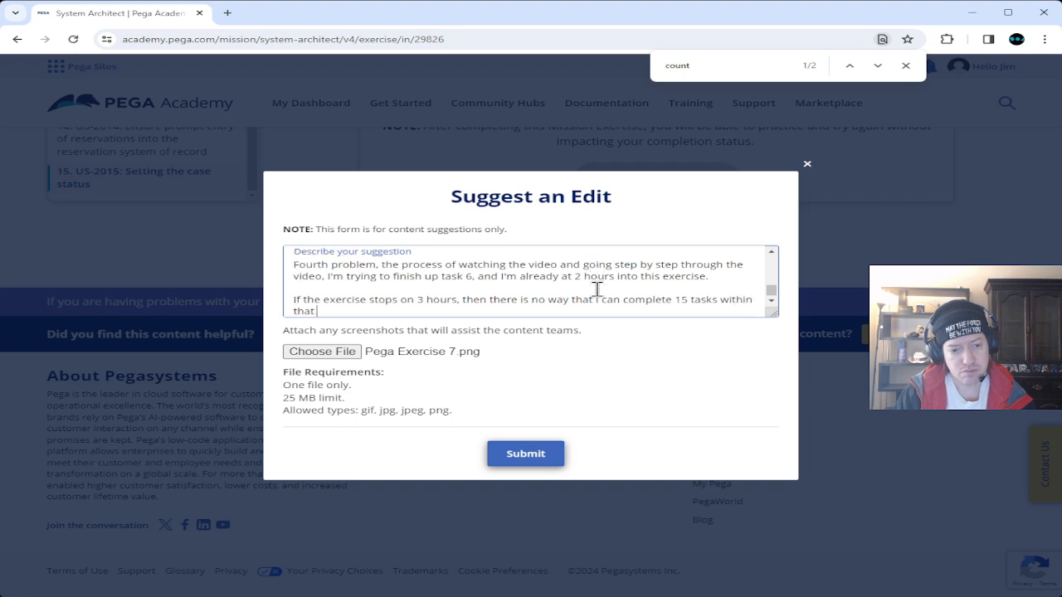
pyautogui.write(' amount o')
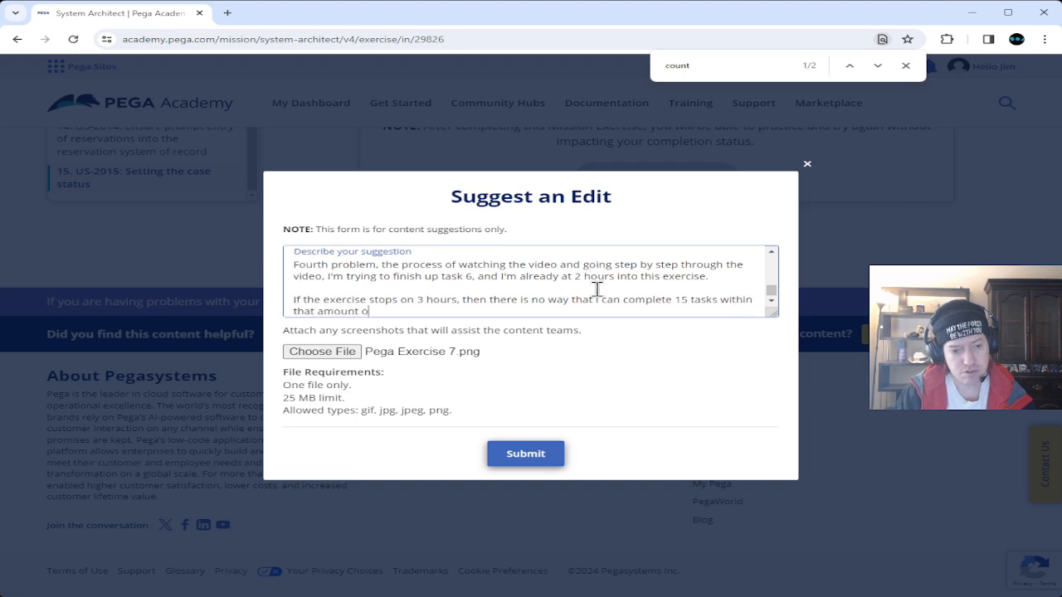
pyautogui.write('f time. ')
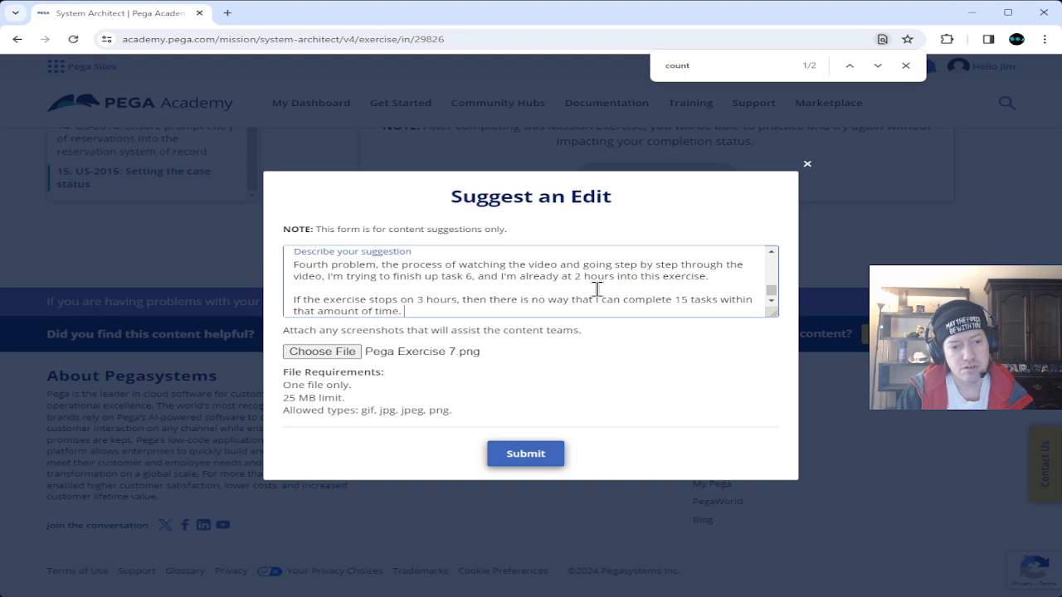
pyautogui.write('Especiall')
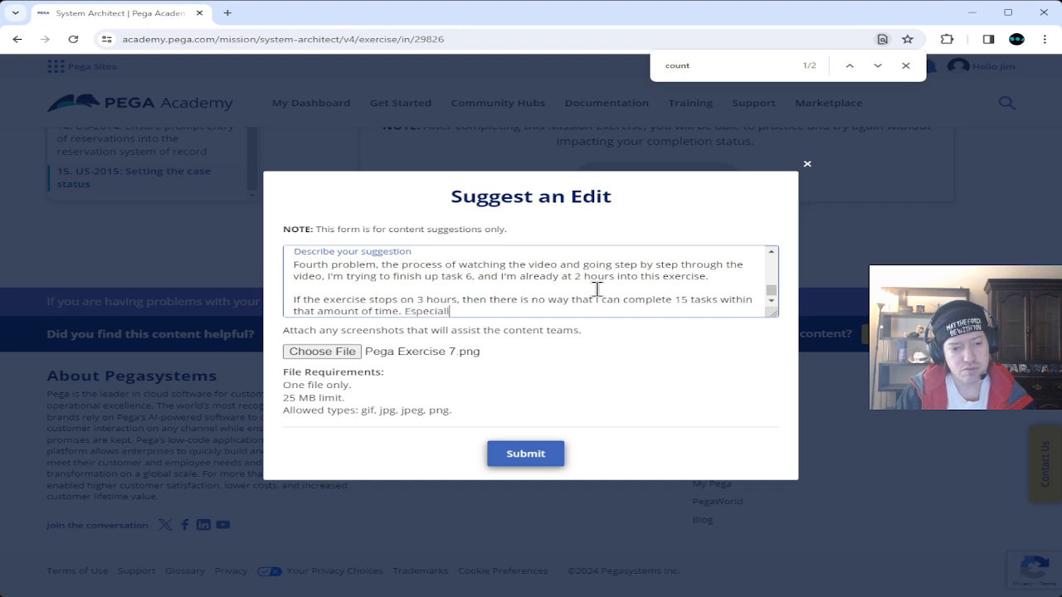
pyautogui.write('y when y')
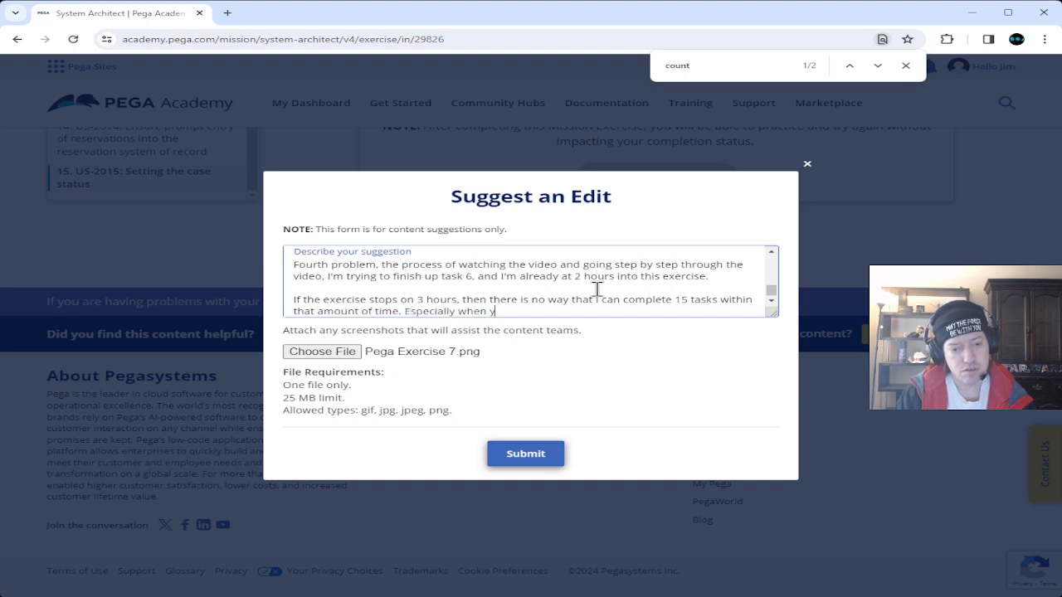
pyautogui.write('ou are e')
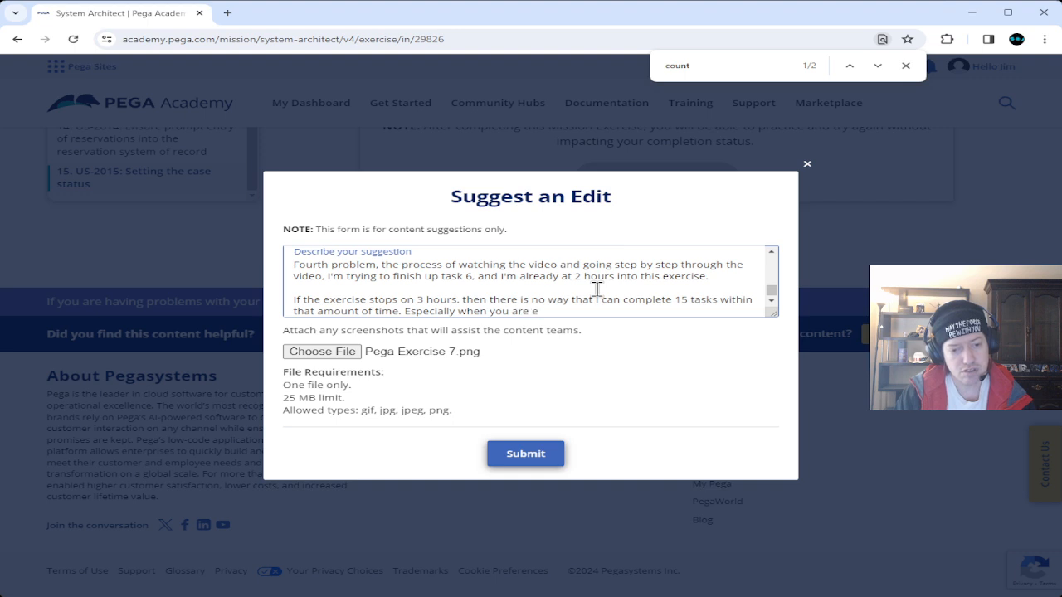
pyautogui.write('xpec')
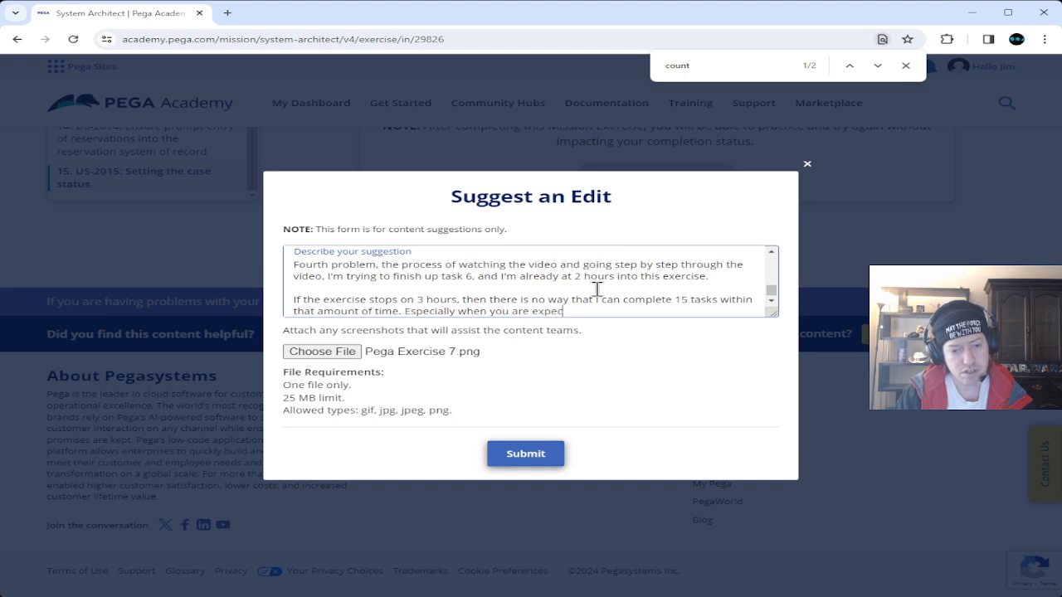
pyautogui.write('ting us to read')
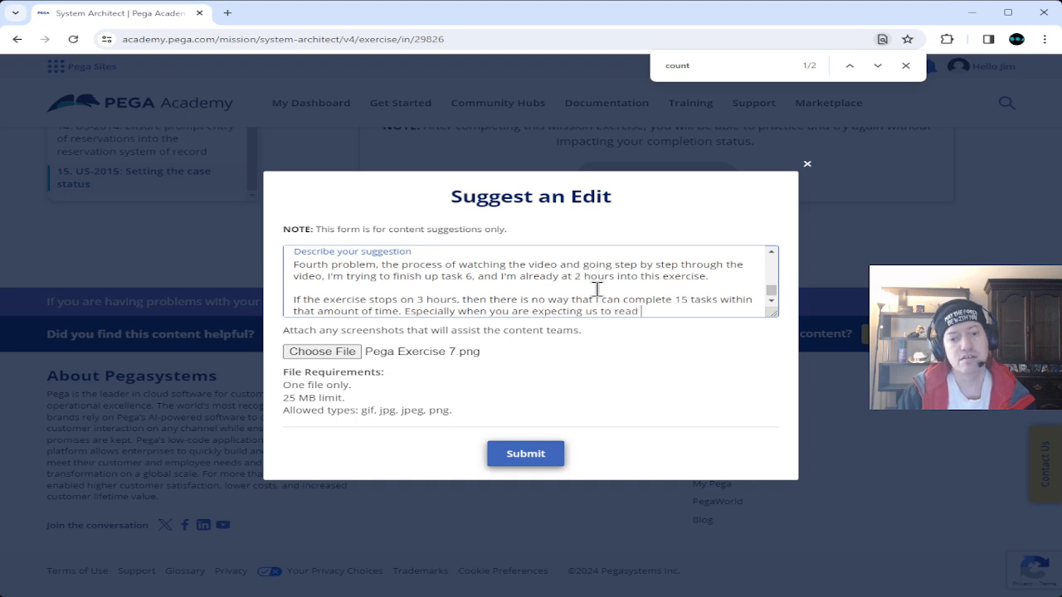
pyautogui.write('through t')
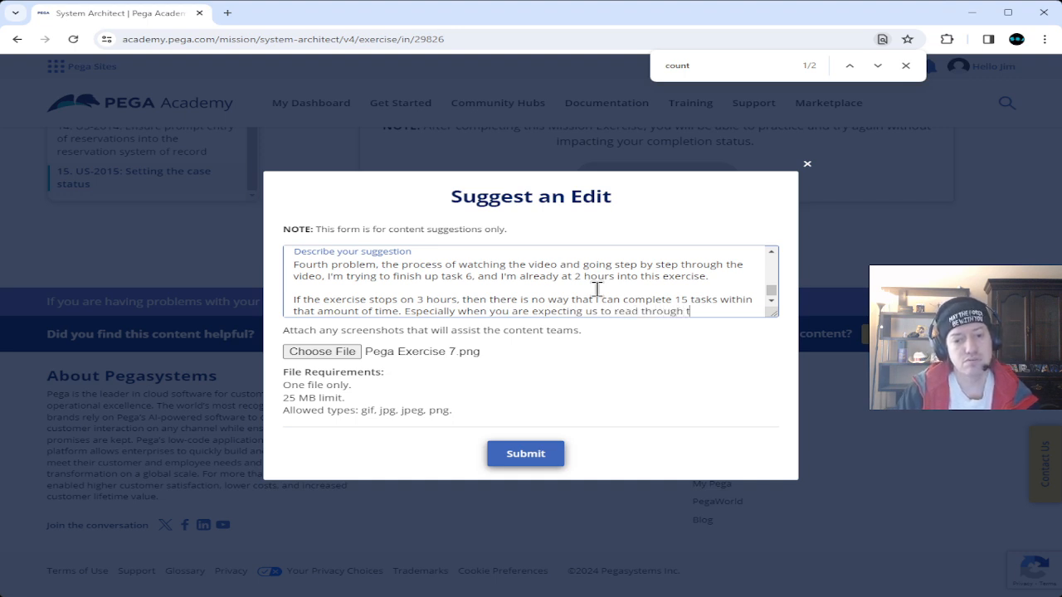
pyautogui.write('he descrip')
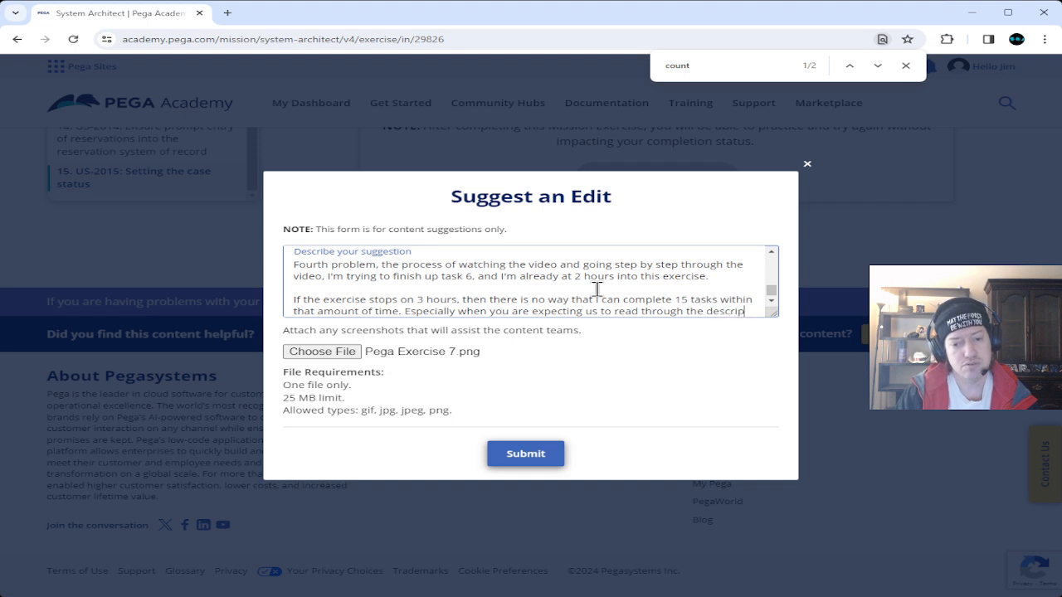
pyautogui.write('tion for')
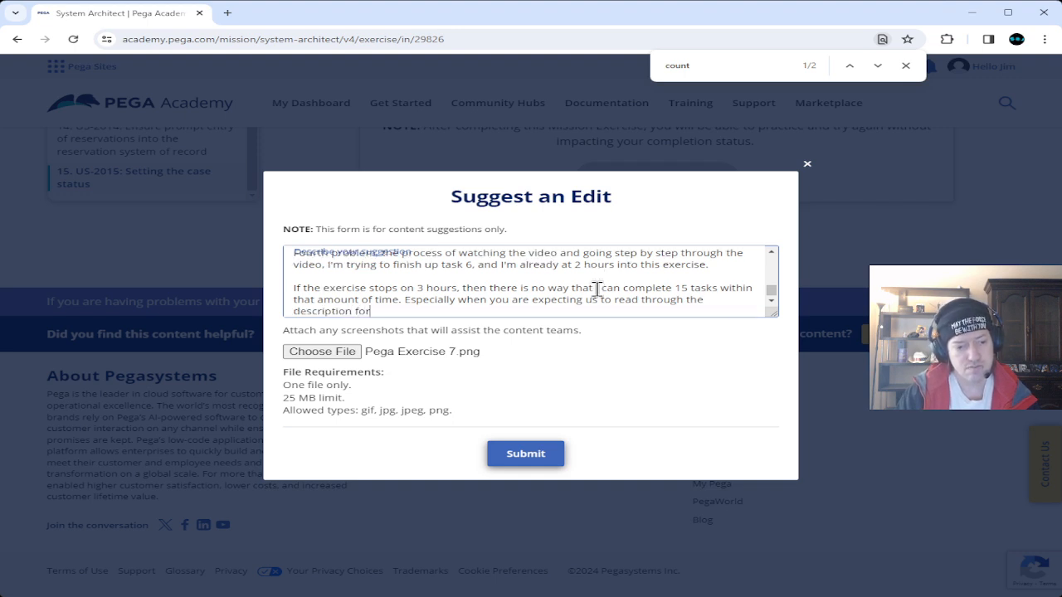
pyautogui.write(' the first ')
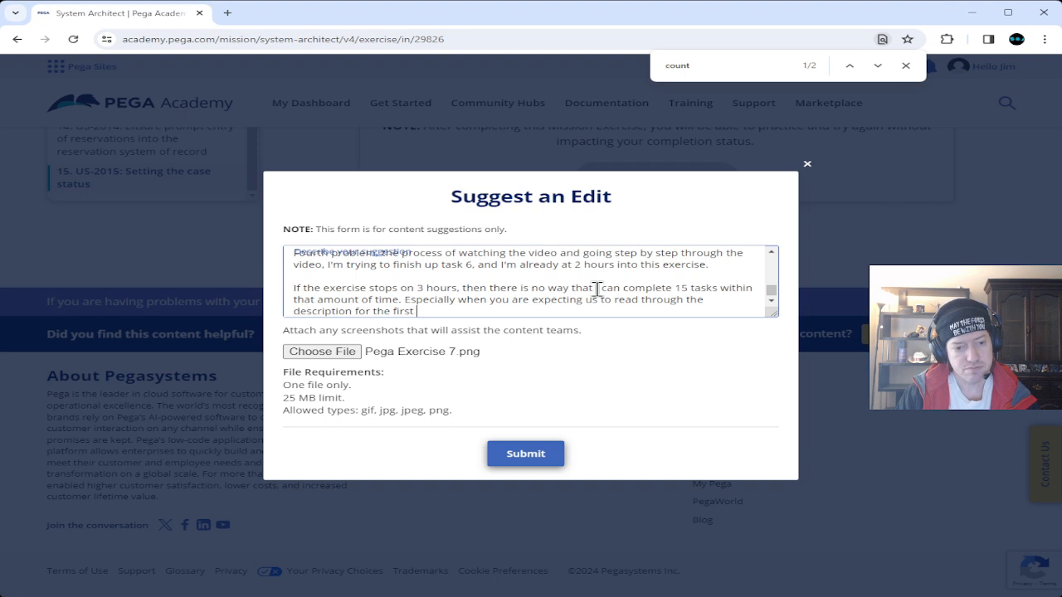
pyautogui.write('time, try to')
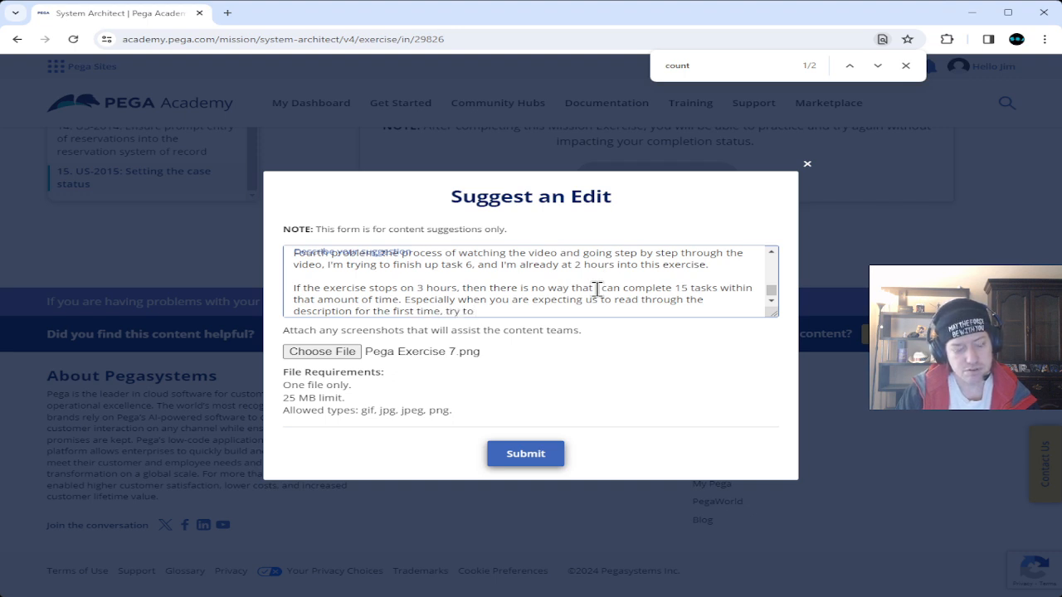
pyautogui.write(' understan')
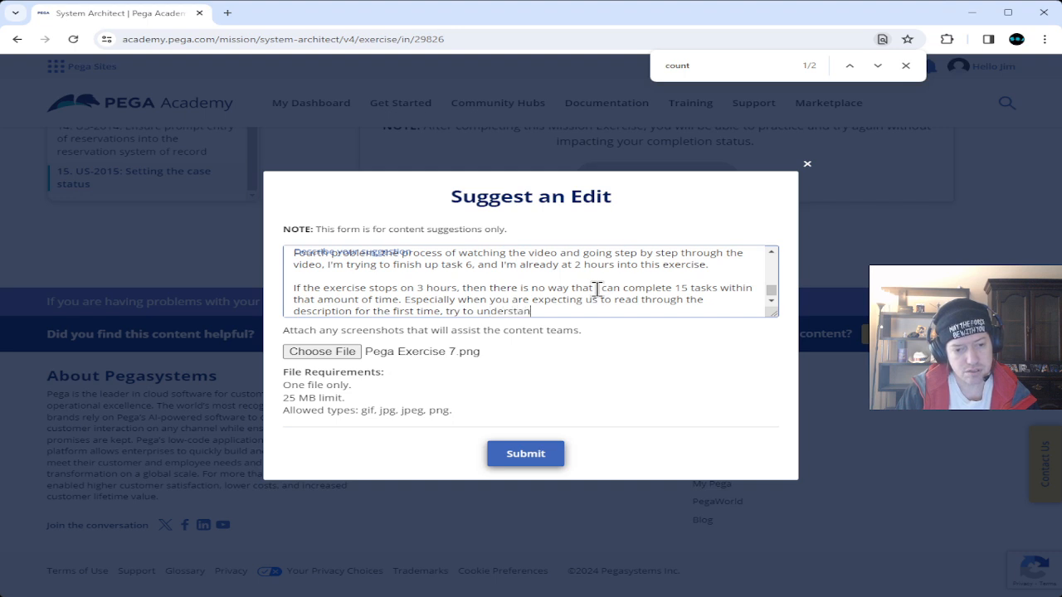
pyautogui.write('d the descriptoin')
pyautogui.press('BackSpace')
pyautogui.press('BackSpace')
pyautogui.press('BackSpace')
pyautogui.write('ion')
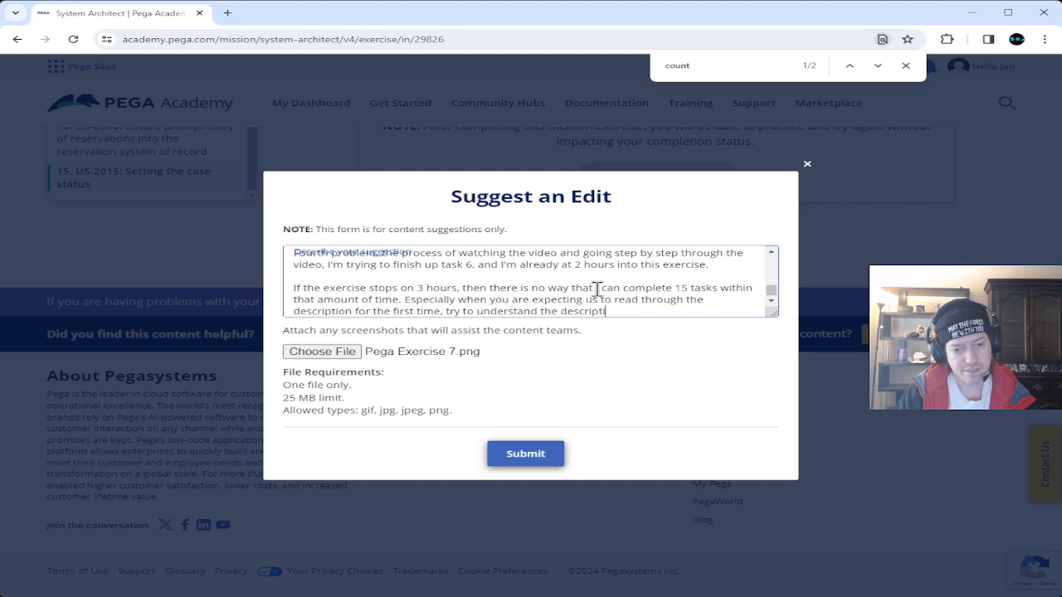
pyautogui.write(' for the f')
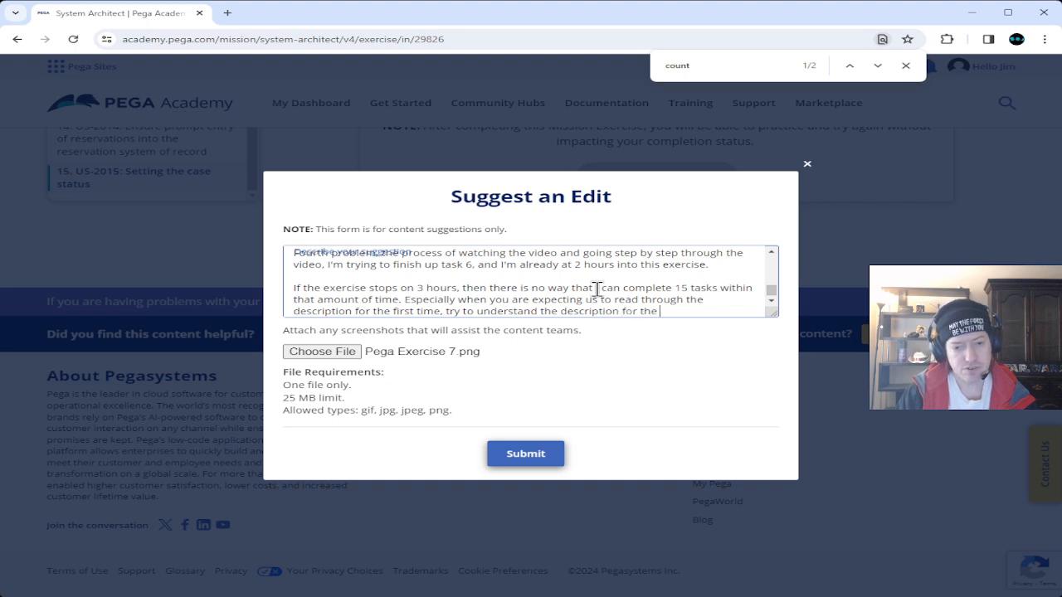
pyautogui.write('irst time')
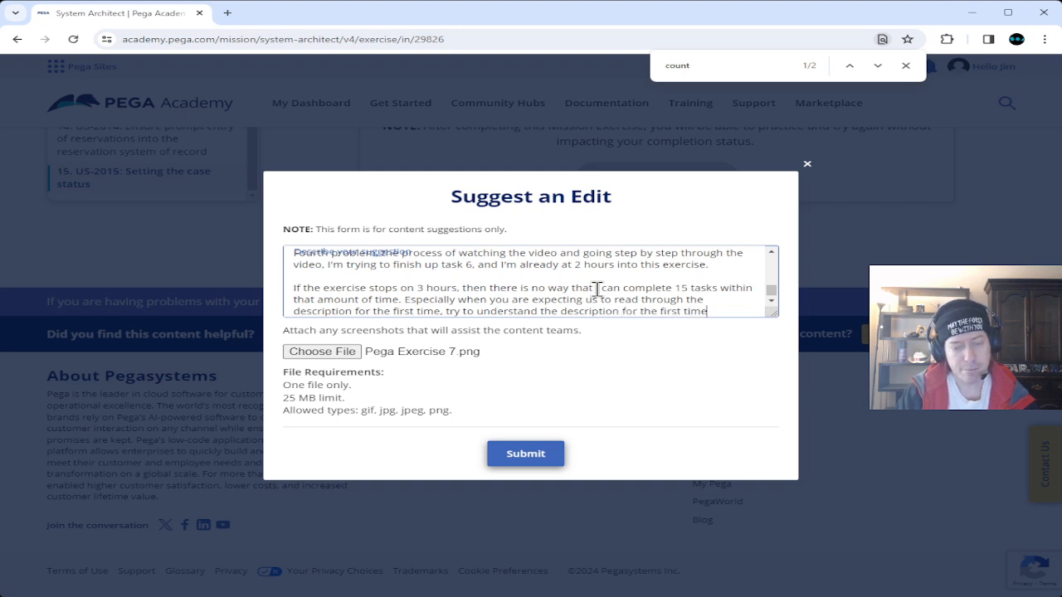
pyautogui.write(', es')
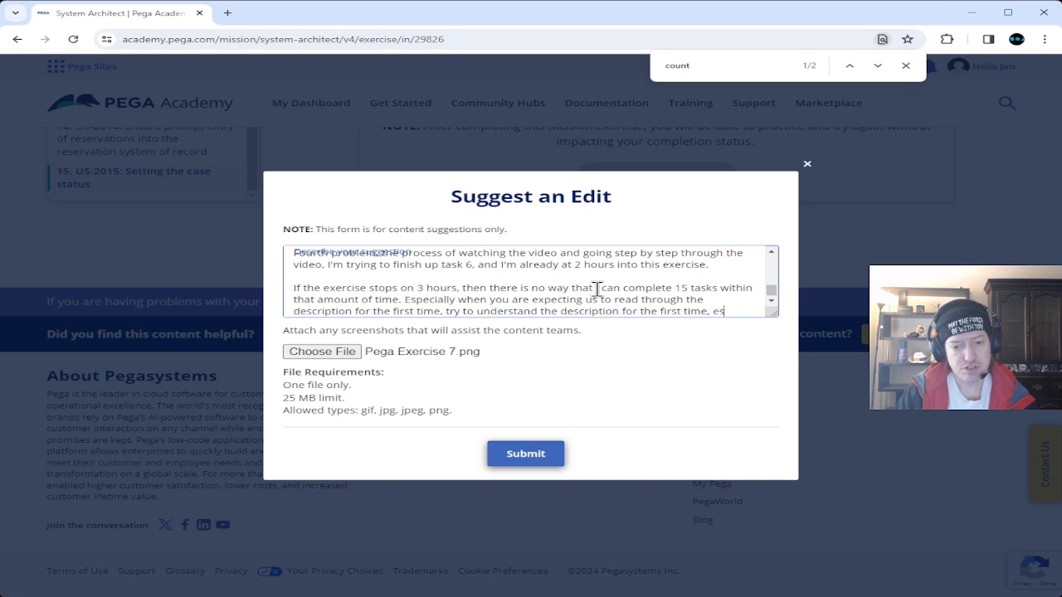
pyautogui.write('pecial')
# Add that confusion about what's needed while building EVERYTHING for all 15 tasks makes it worse.
pyautogui.press('BackSpace')
pyautogui.press('BackSpace')
pyautogui.press('BackSpace')
pyautogui.press('BackSpace')
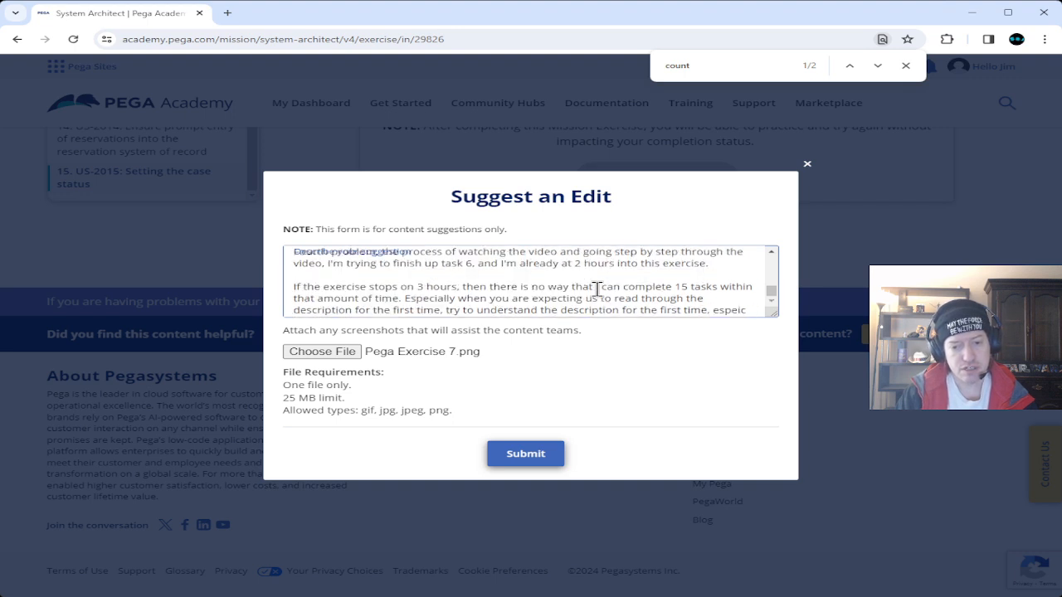
pyautogui.write('cially when')
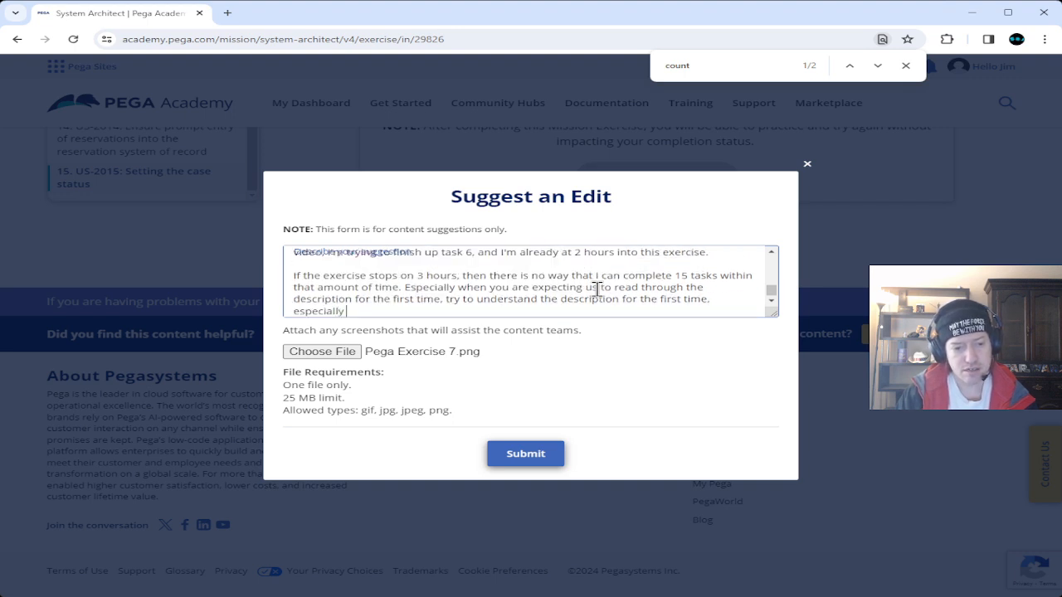
pyautogui.write(' we ')
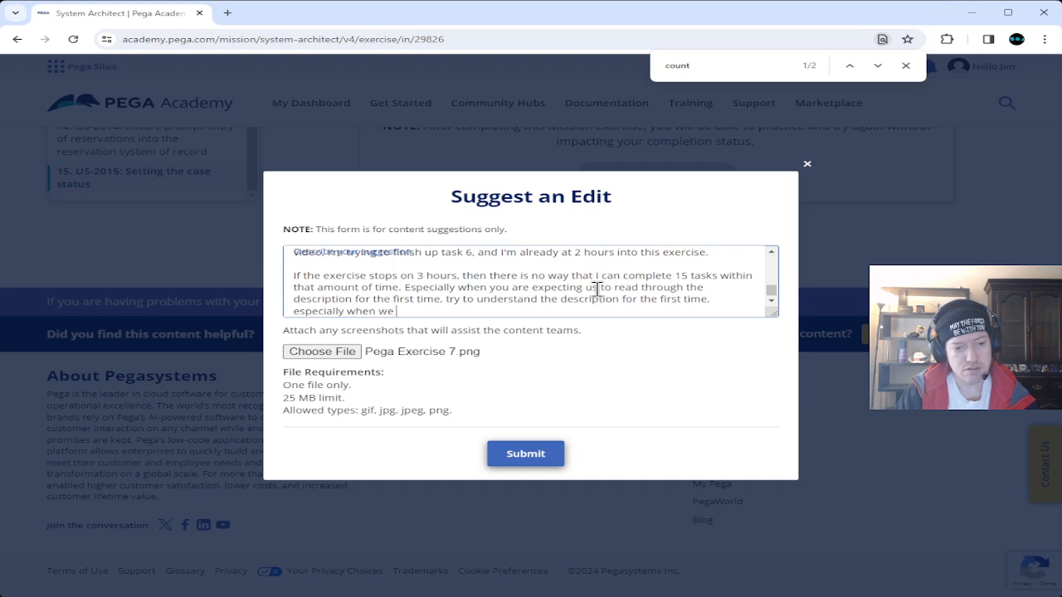
pyautogui.write('are co')
pyautogui.press('BackSpace')
pyautogui.press('BackSpace')
pyautogui.write('are confused o')
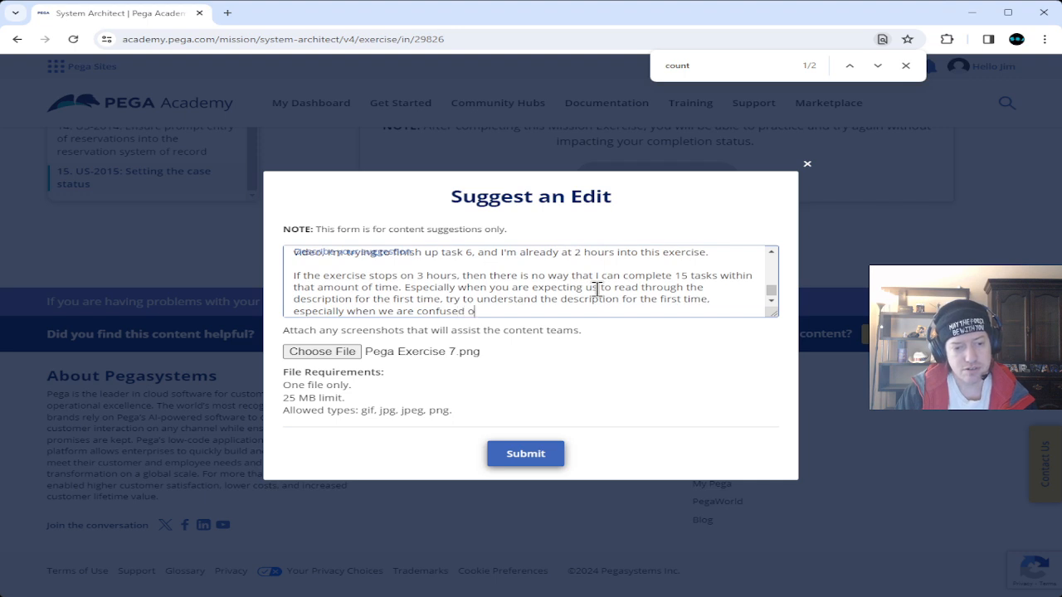
pyautogui.write('n what you ')
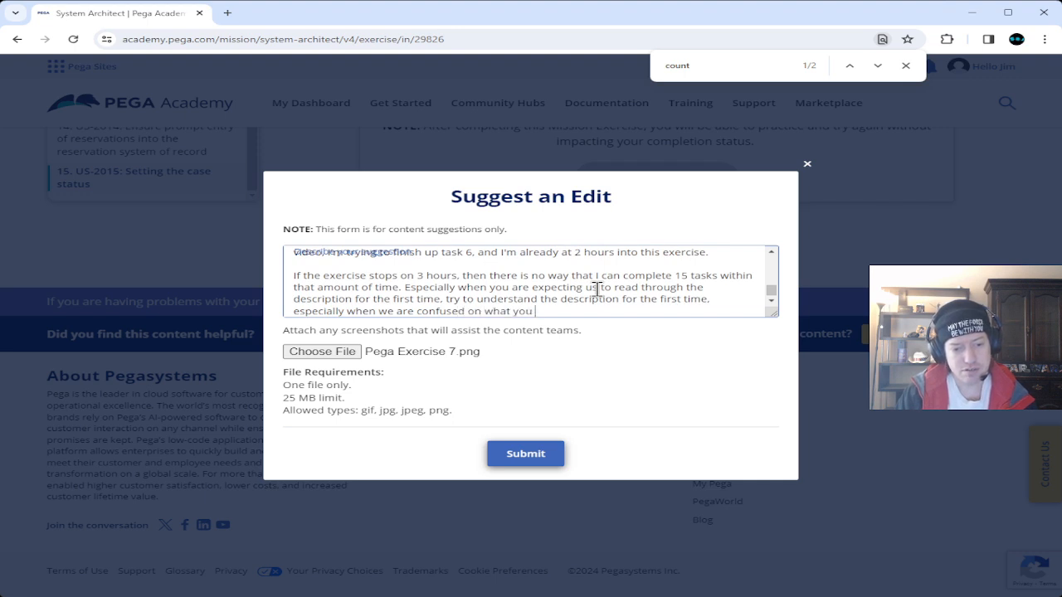
pyautogui.write('are neede')
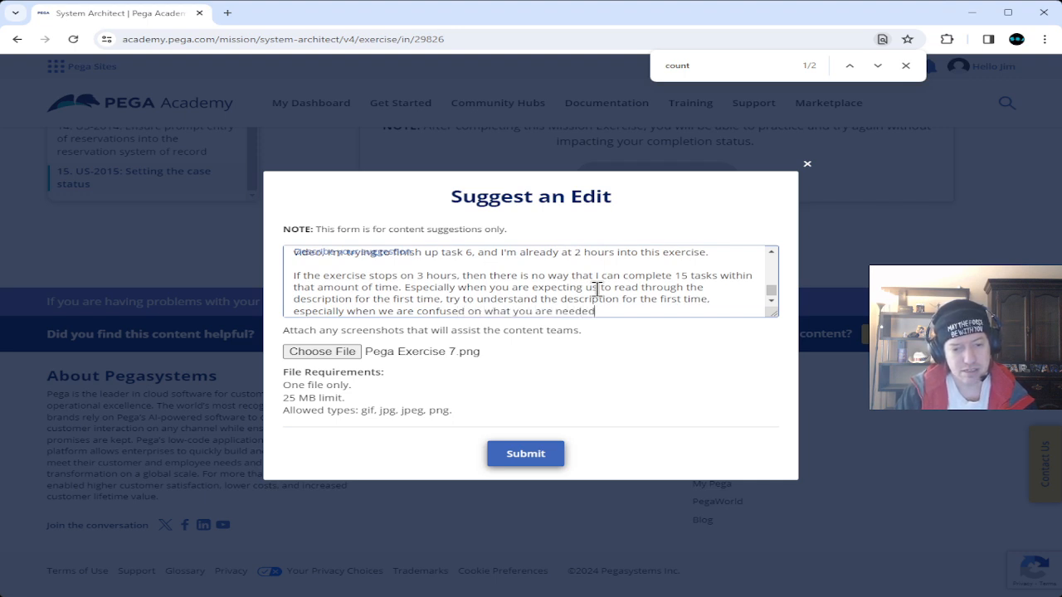
pyautogui.press('BackSpace')
pyautogui.write('ing,')
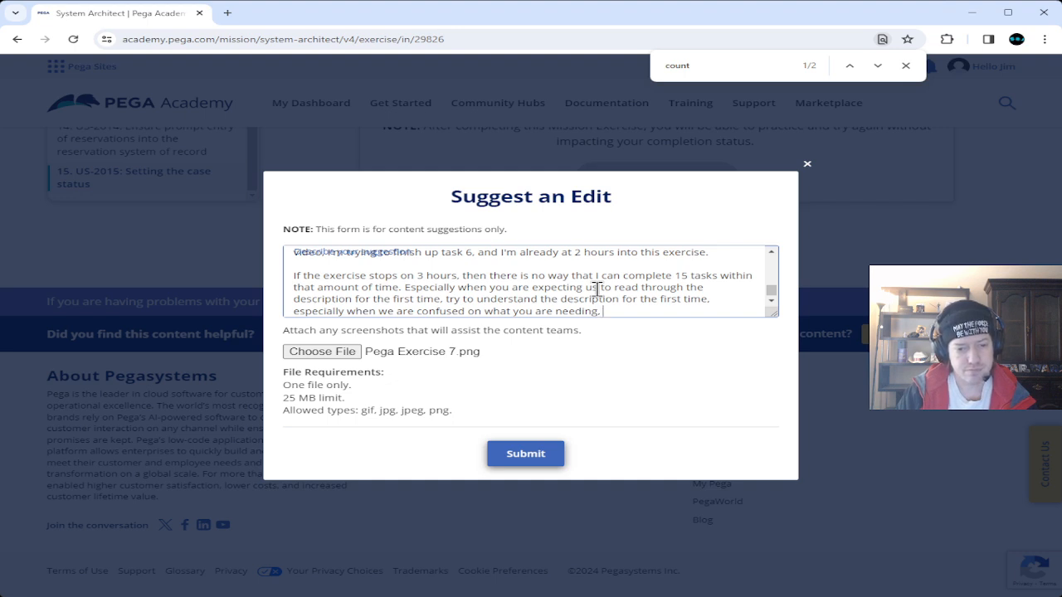
pyautogui.write('and ')
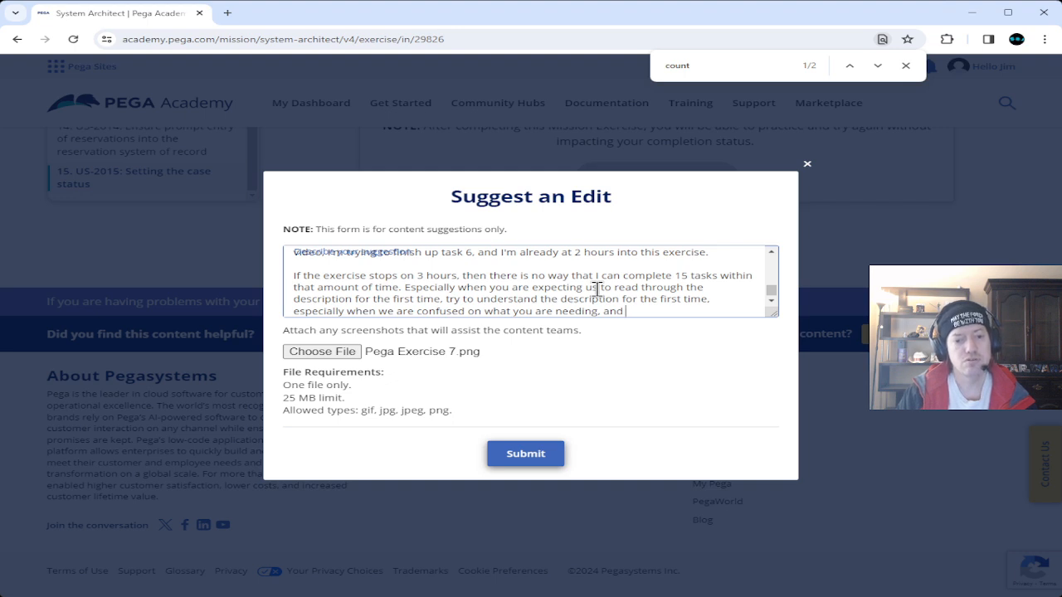
pyautogui.write('trying')
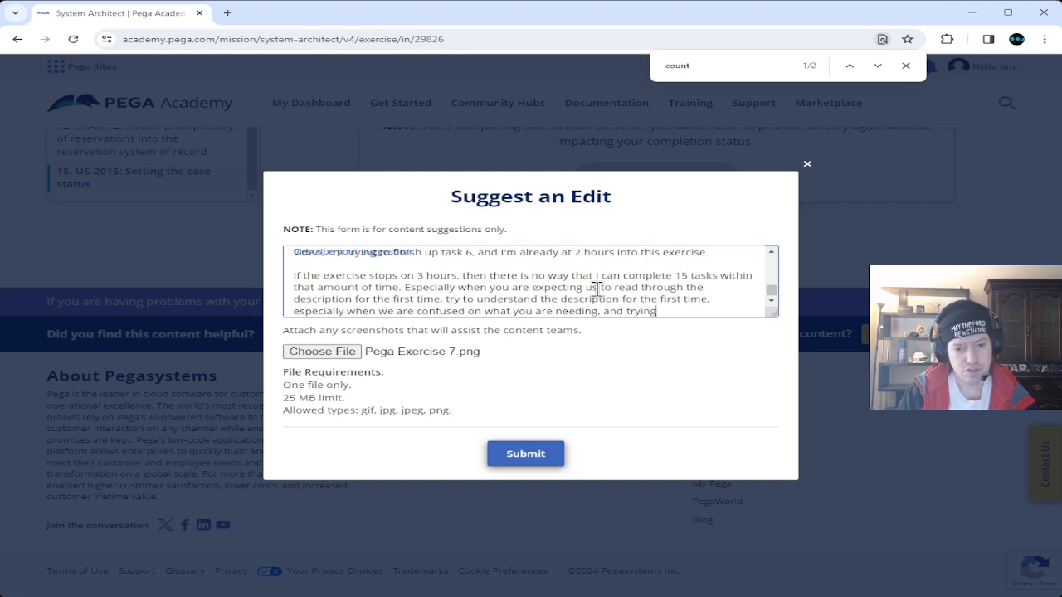
pyautogui.write(' to build ')
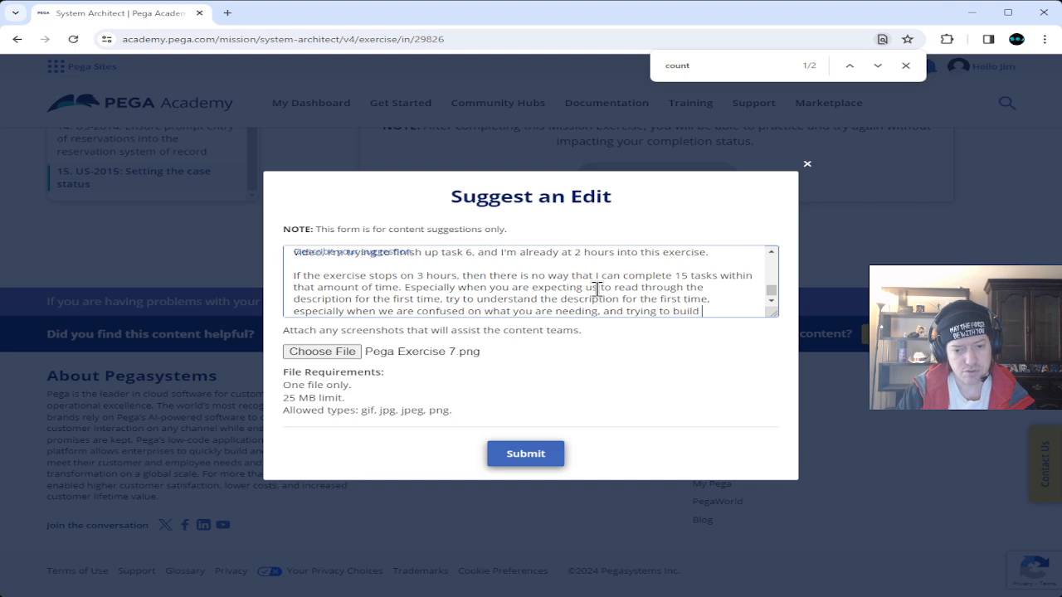
pyautogui.write('EVERYTHING')
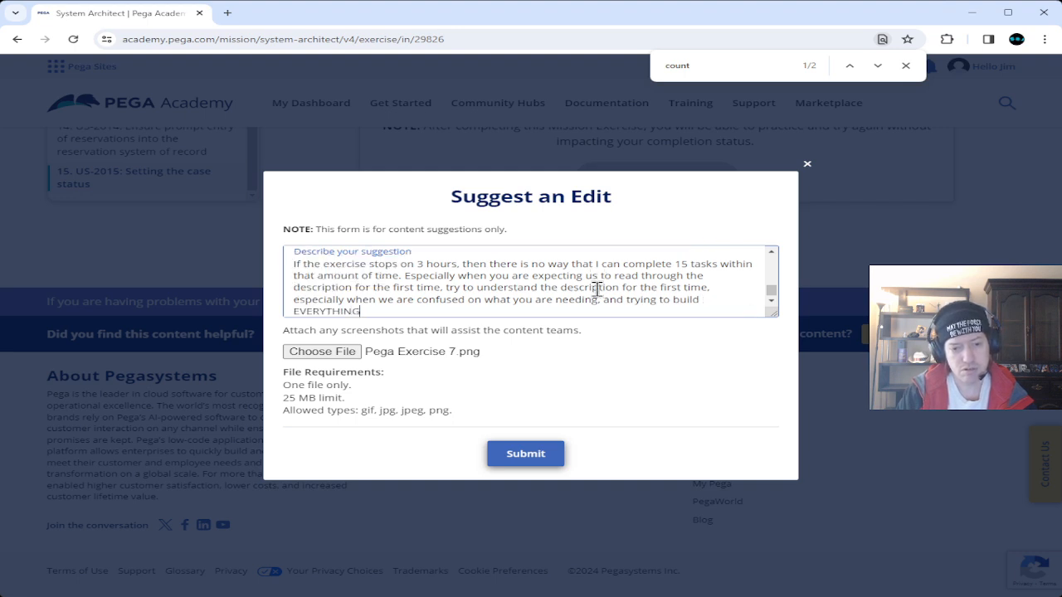
pyautogui.write(' that is')
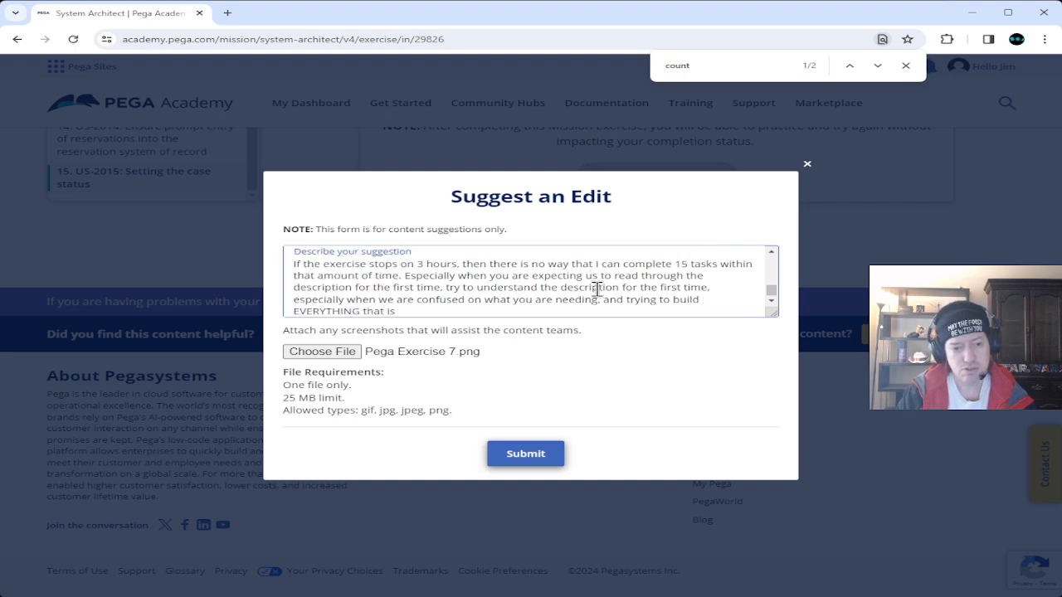
pyautogui.write(' needed to ')
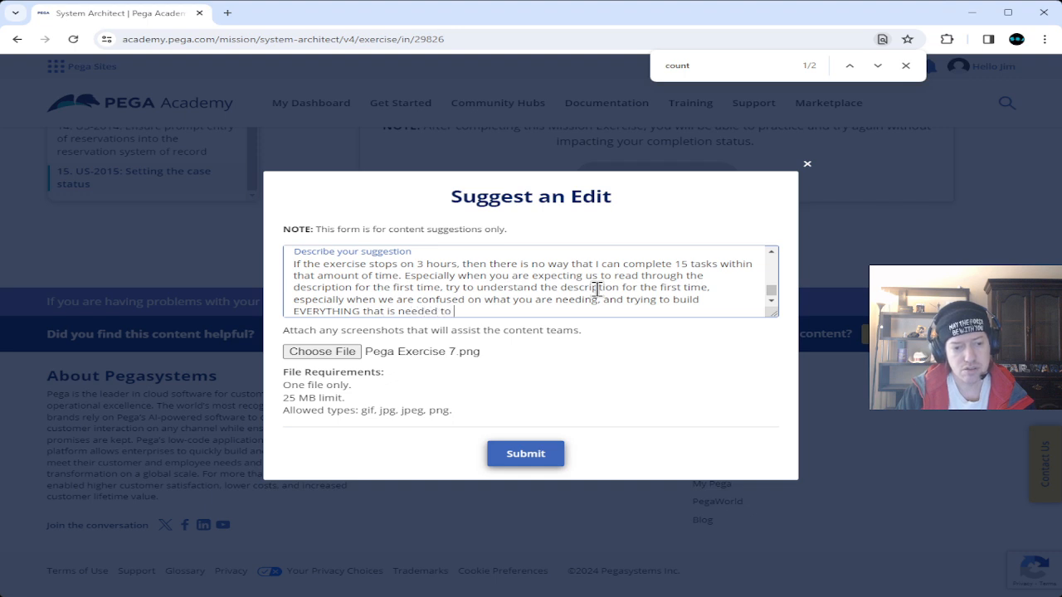
pyautogui.write('complete o')
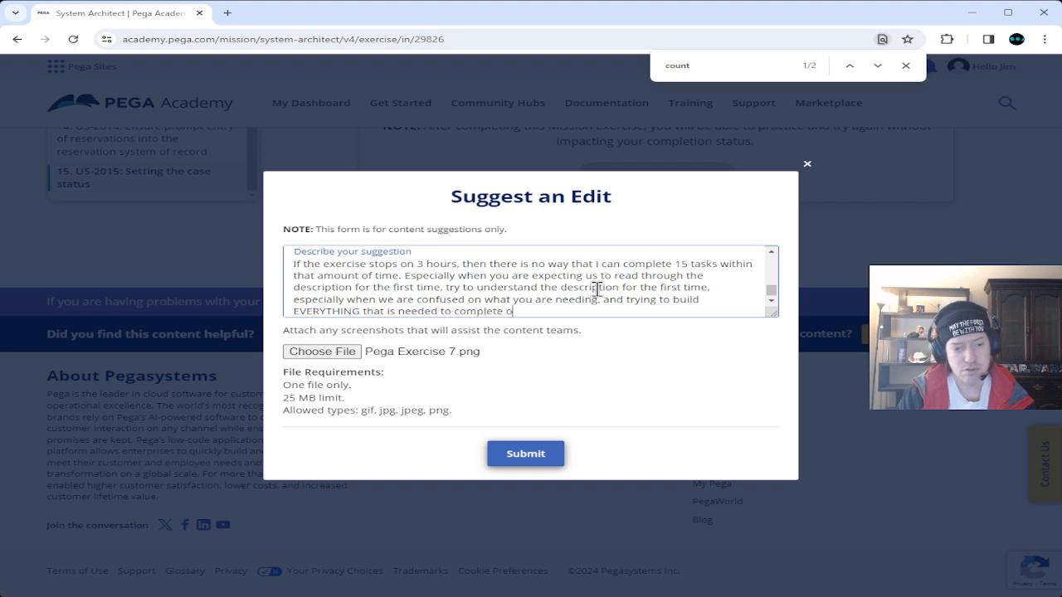
pyautogui.press('BackSpace')
pyautogui.write('all')
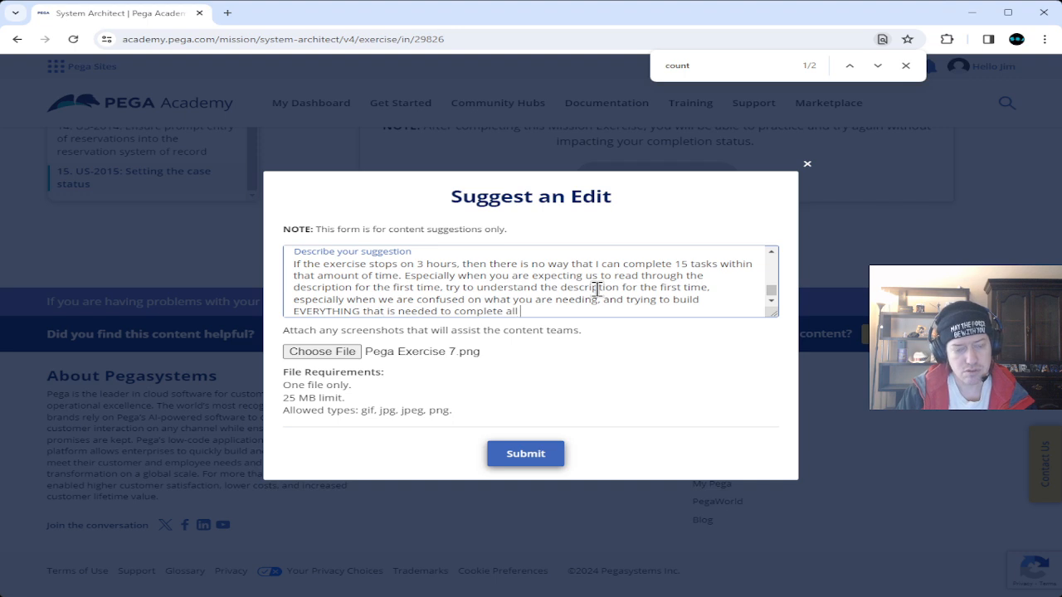
pyautogui.write(' 15 tasks.')
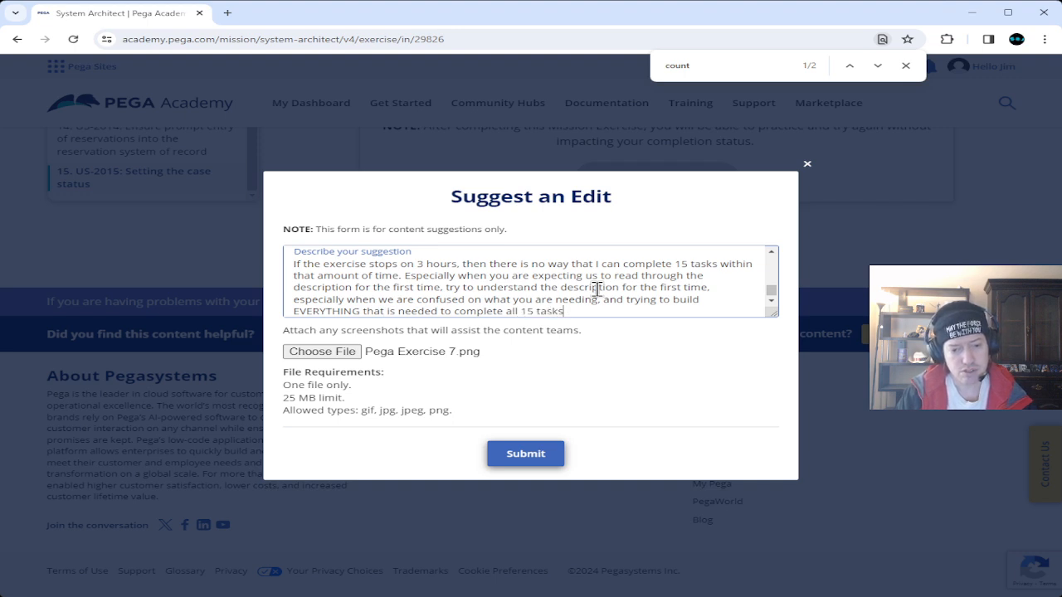
pyautogui.press('Return')
pyautogui.press('Return')
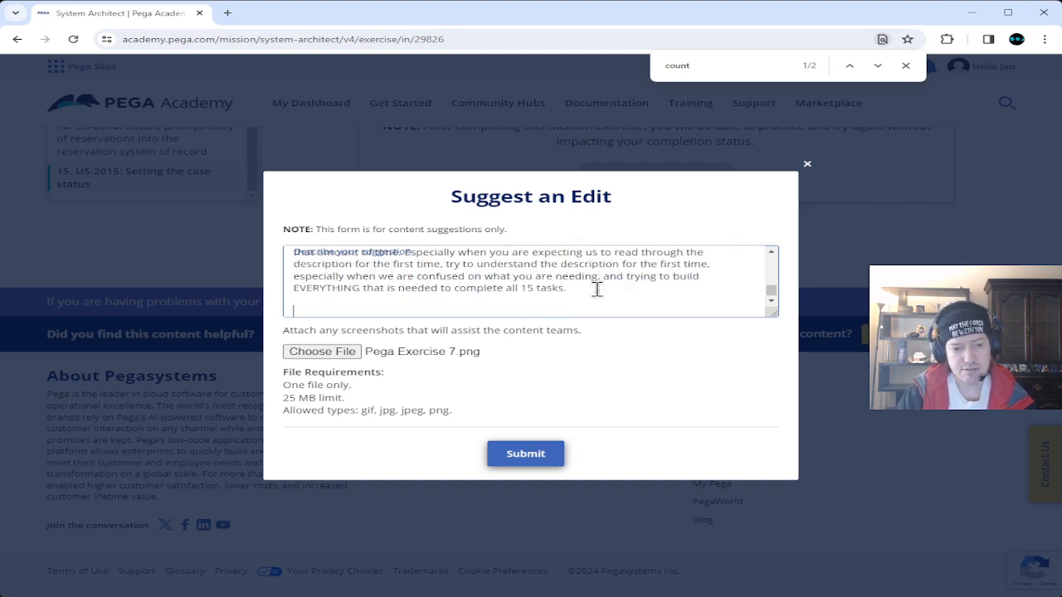
# Ask whether anyone timed a first-time run, and say 15 tasks don't feel doable in 3 hours.
pyautogui.write('Have you')
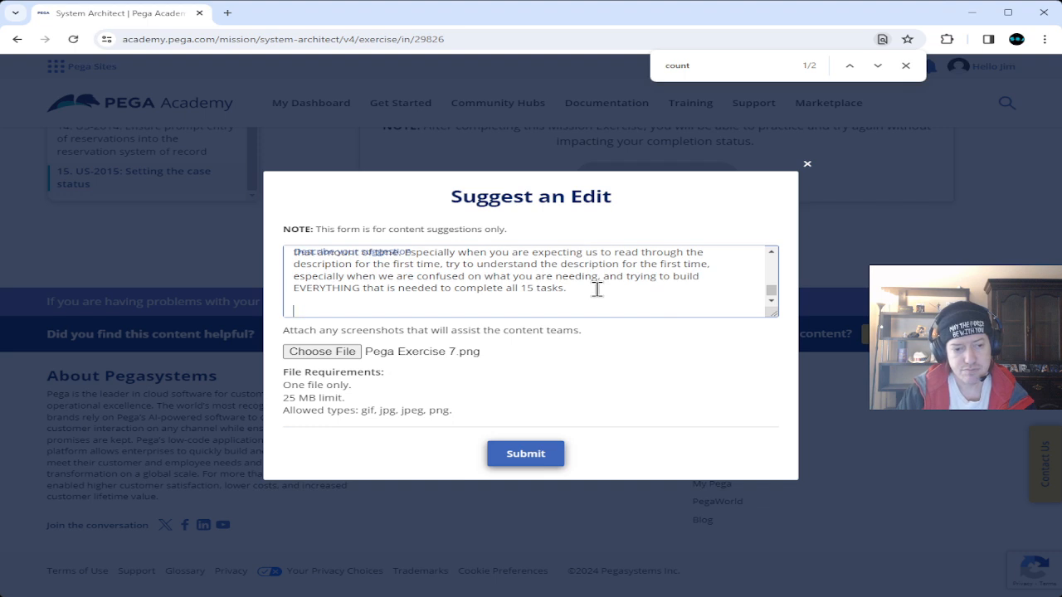
pyautogui.write(' got')
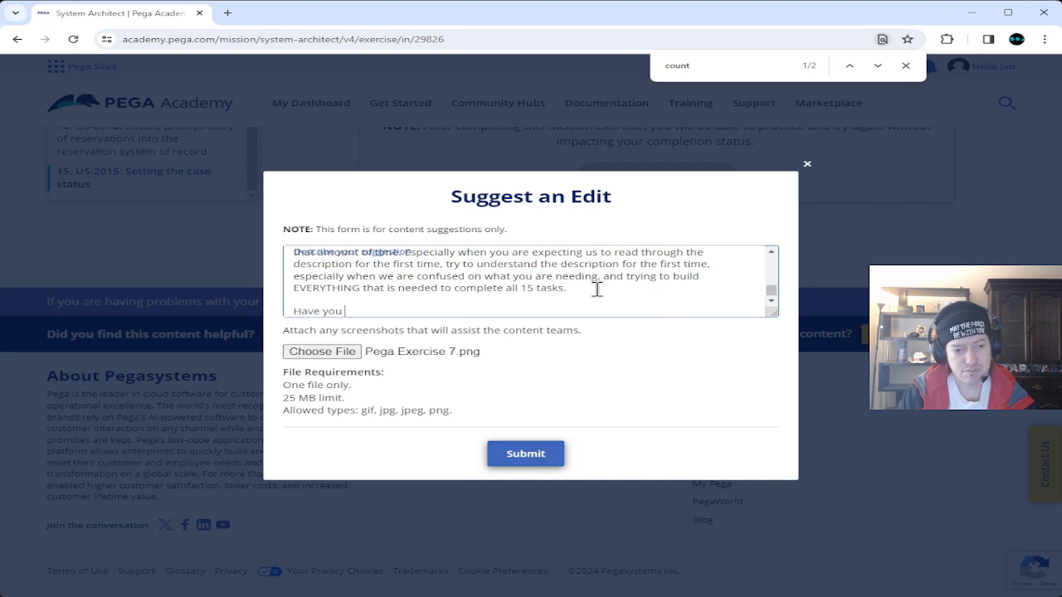
pyautogui.write('ten')
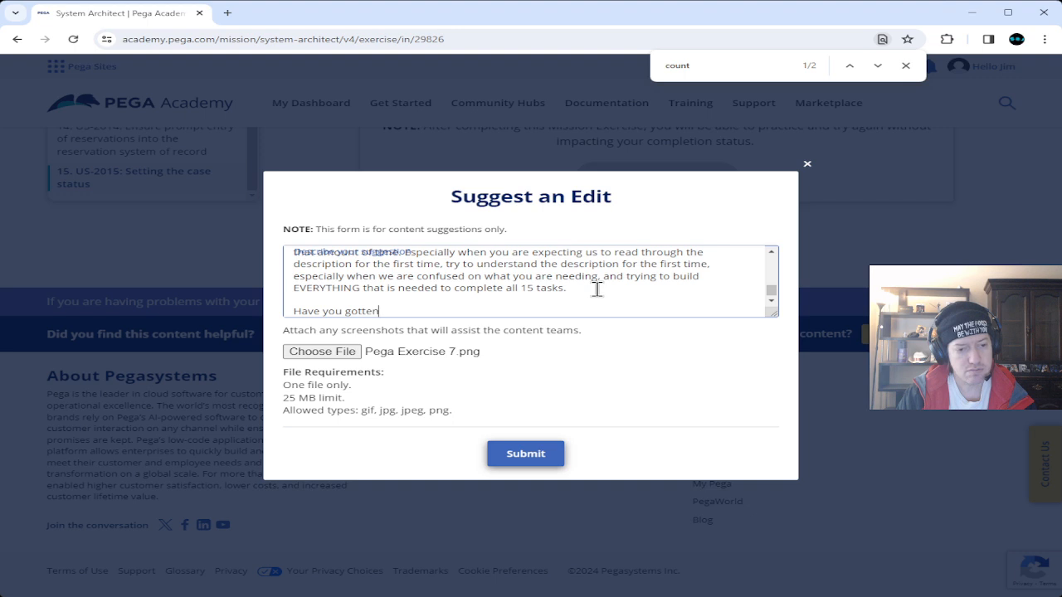
pyautogui.write(' someone to ')
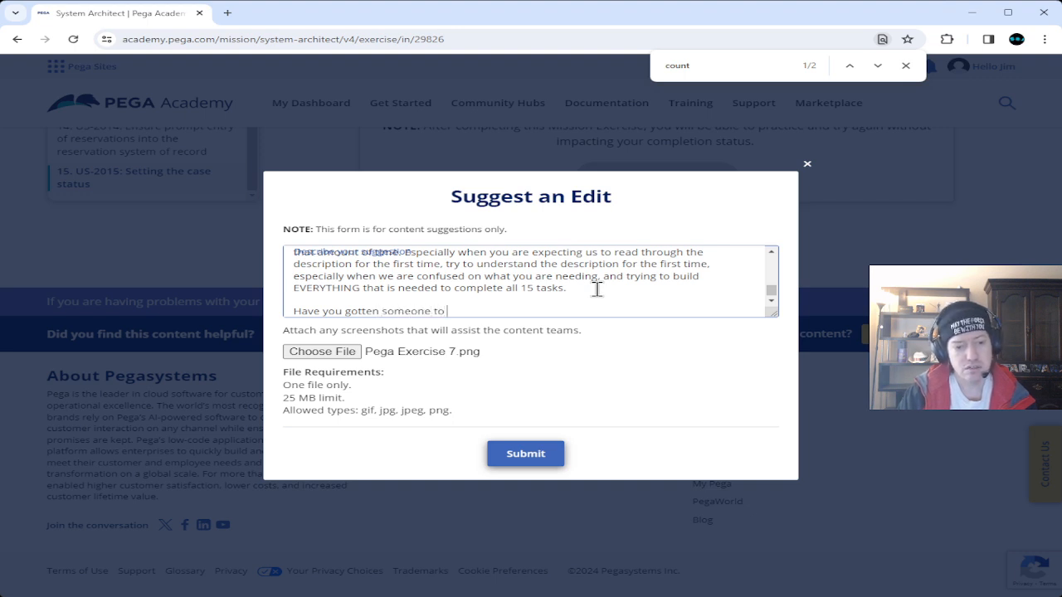
pyautogui.write('go throug')
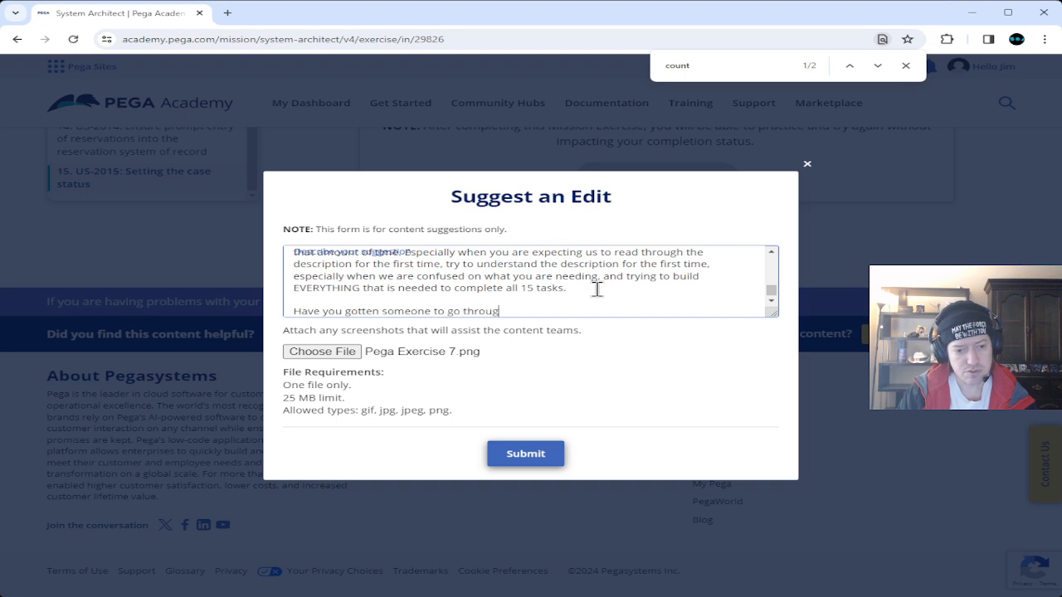
pyautogui.write('h this ')
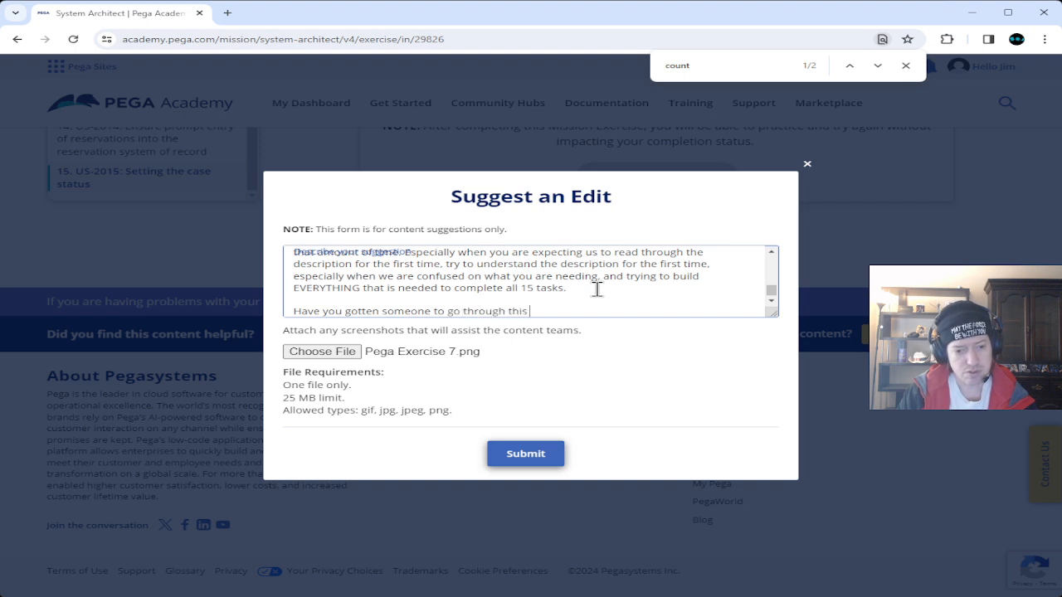
pyautogui.write('exercise ')
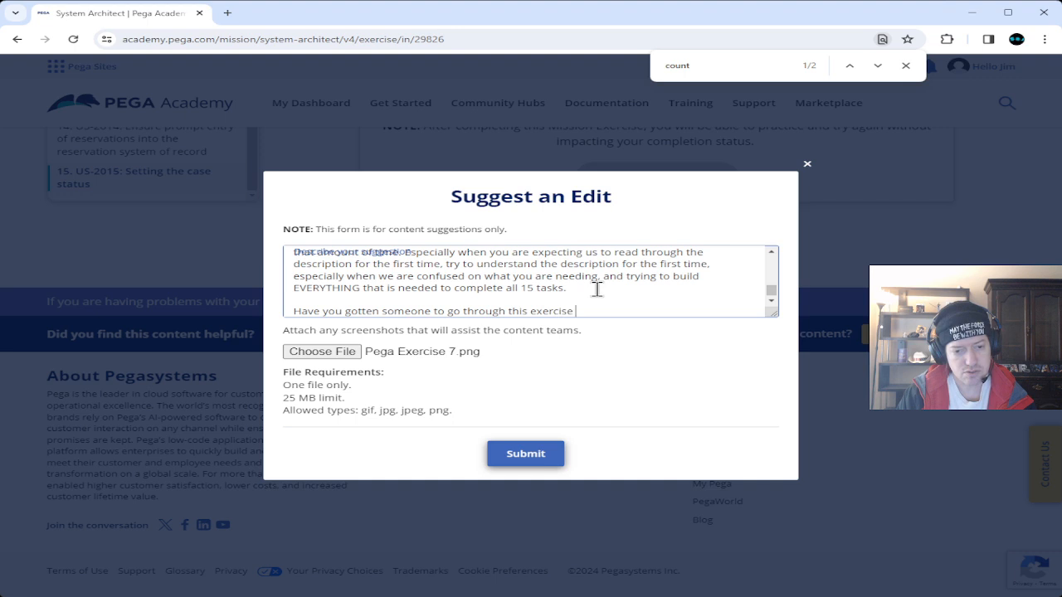
pyautogui.write('for the first time and ')
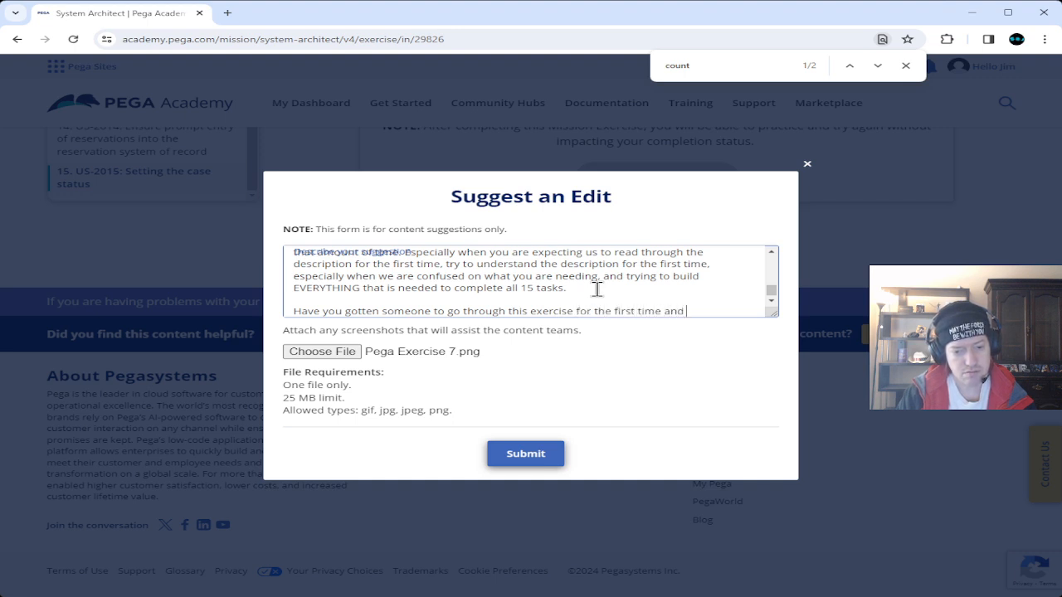
pyautogui.write('timed ')
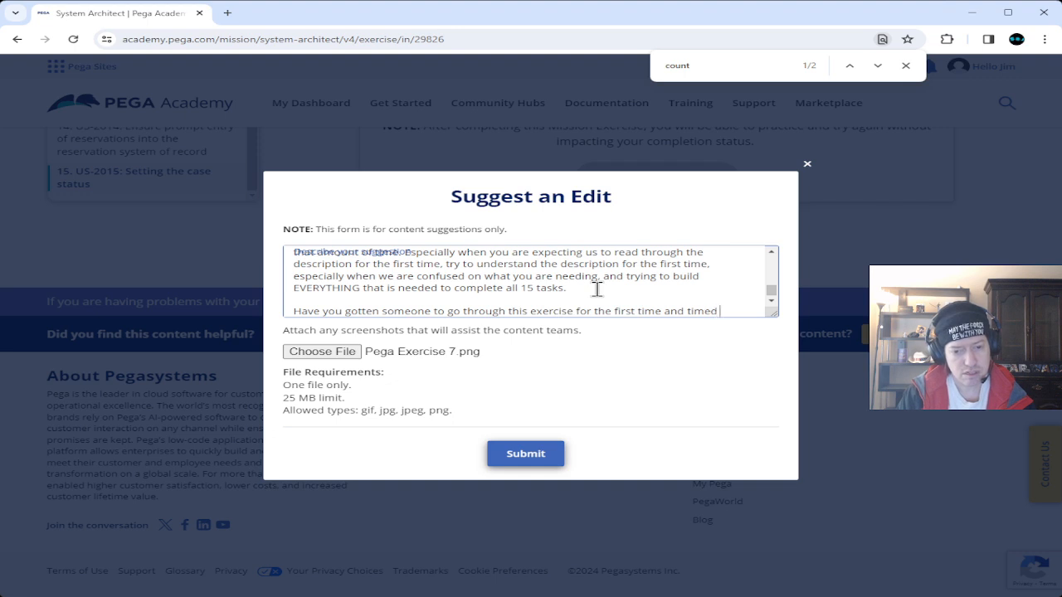
pyautogui.write('them?')
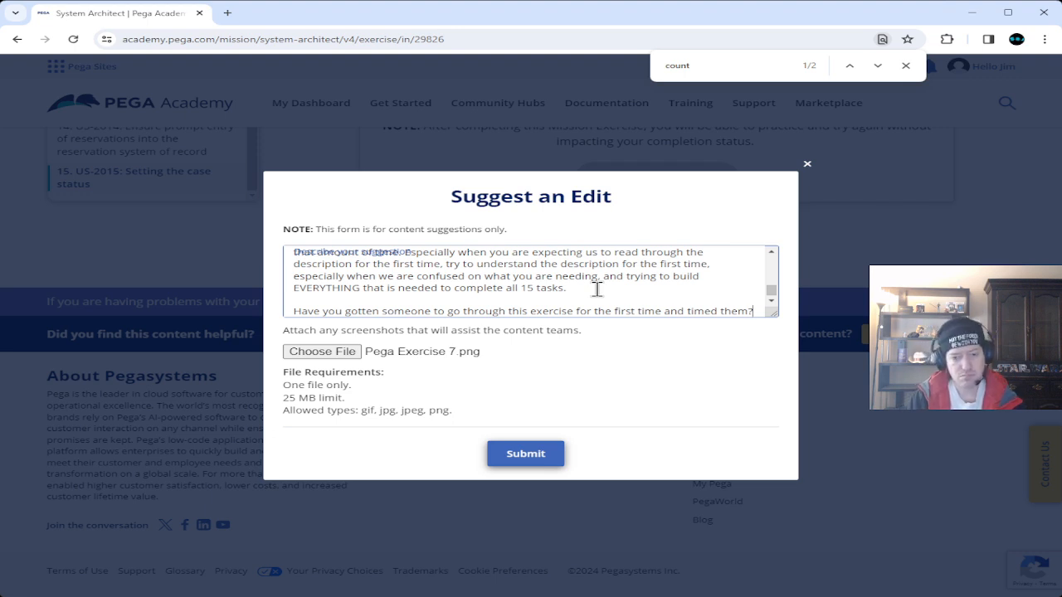
pyautogui.press('Return')
pyautogui.write('Be')
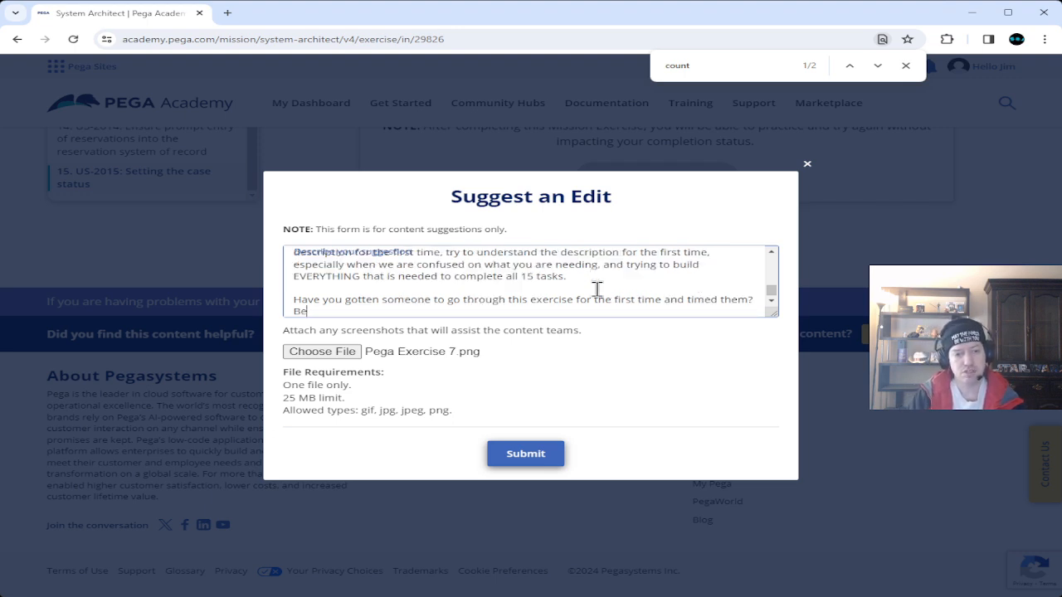
pyautogui.write('cause it')
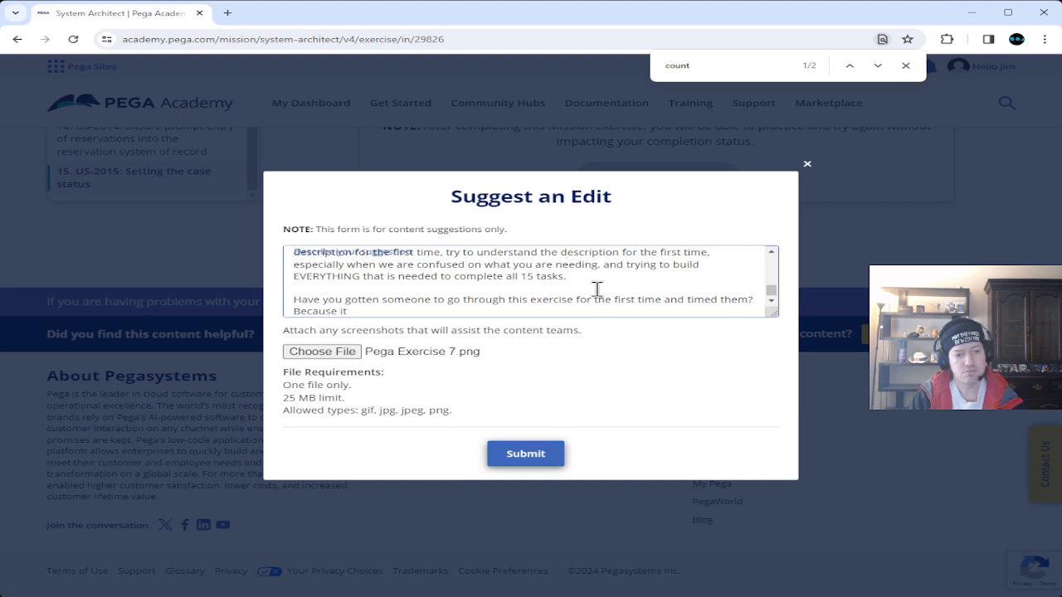
pyautogui.write(' so far does n')
pyautogui.press('BackSpace')
pyautogui.write('NOT fe')
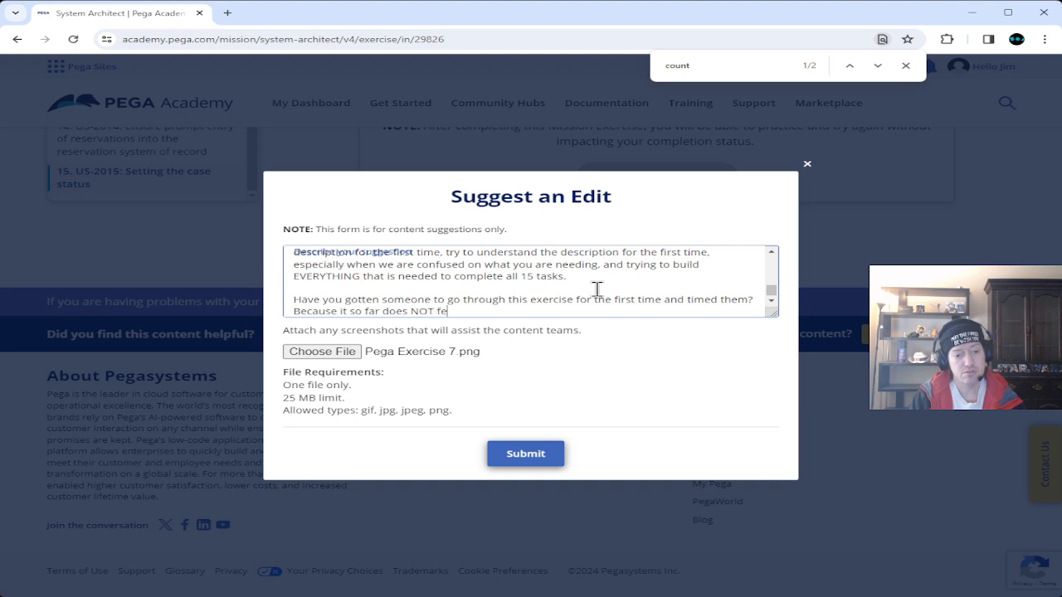
pyautogui.write('el like ')
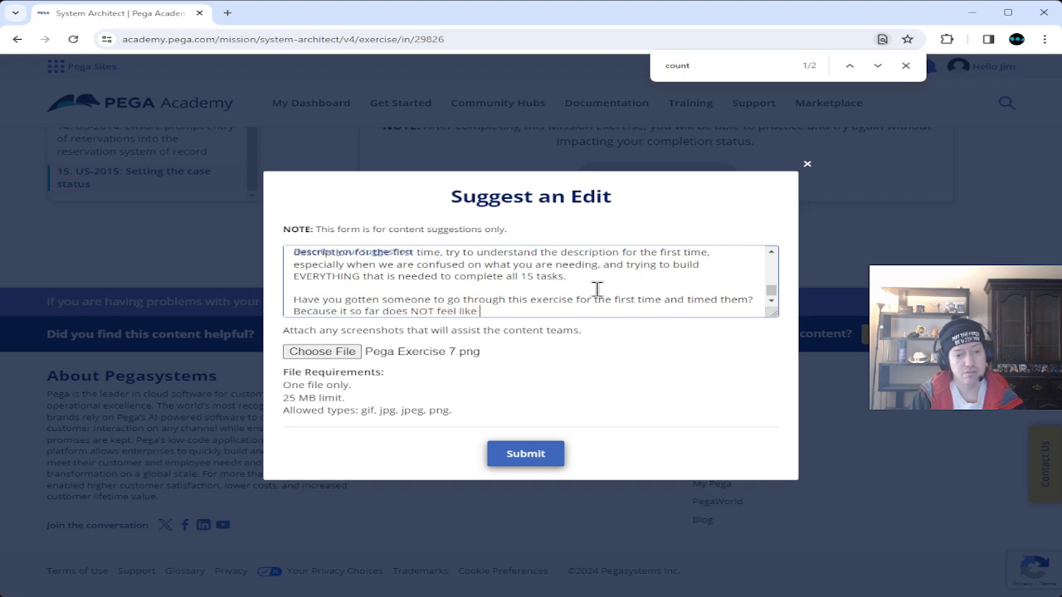
pyautogui.write('I would be ')
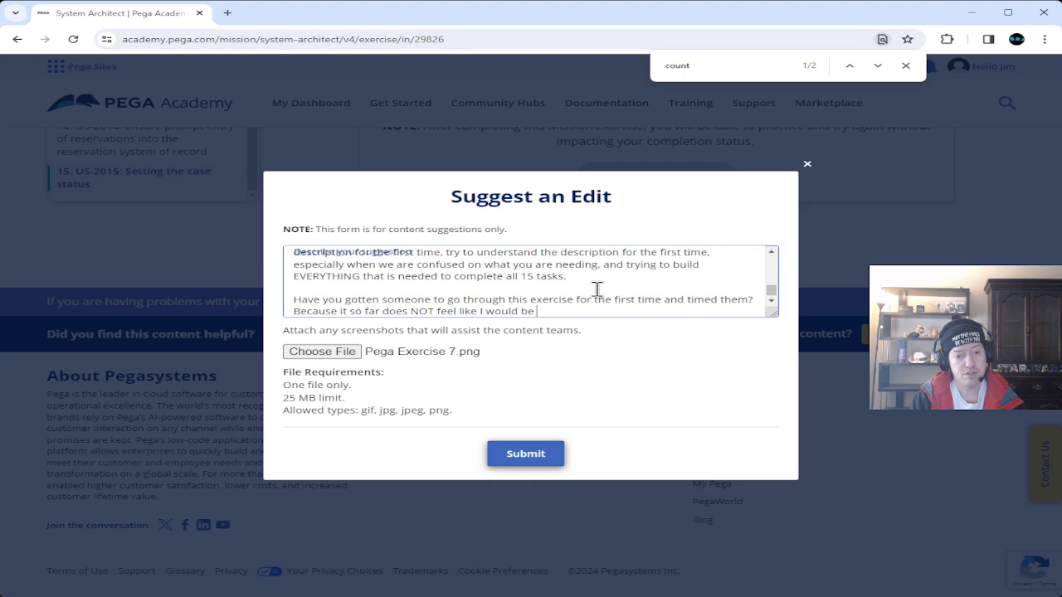
pyautogui.write('able to comp')
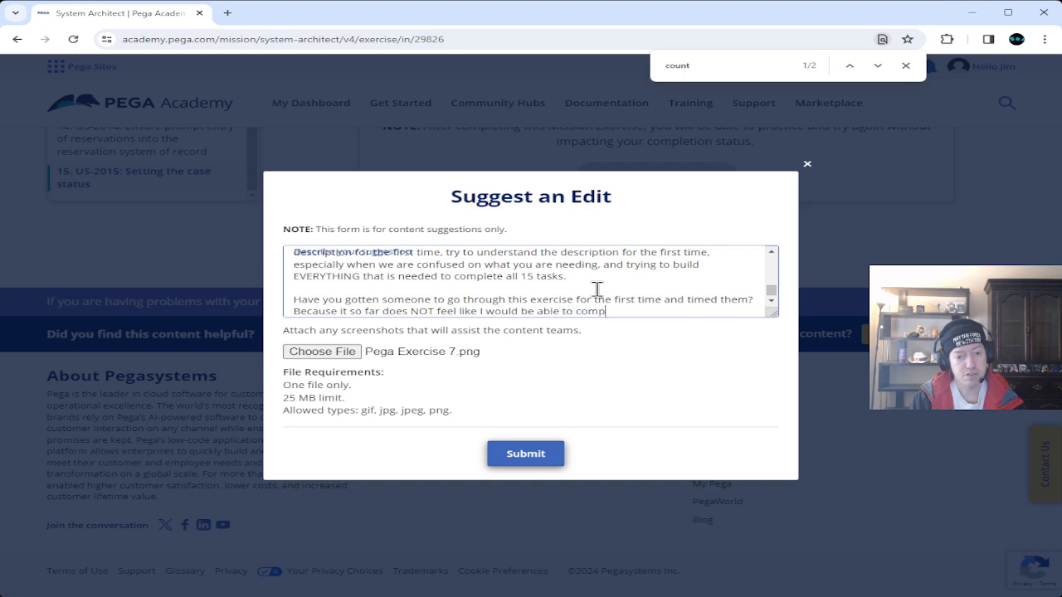
pyautogui.write('lete th')
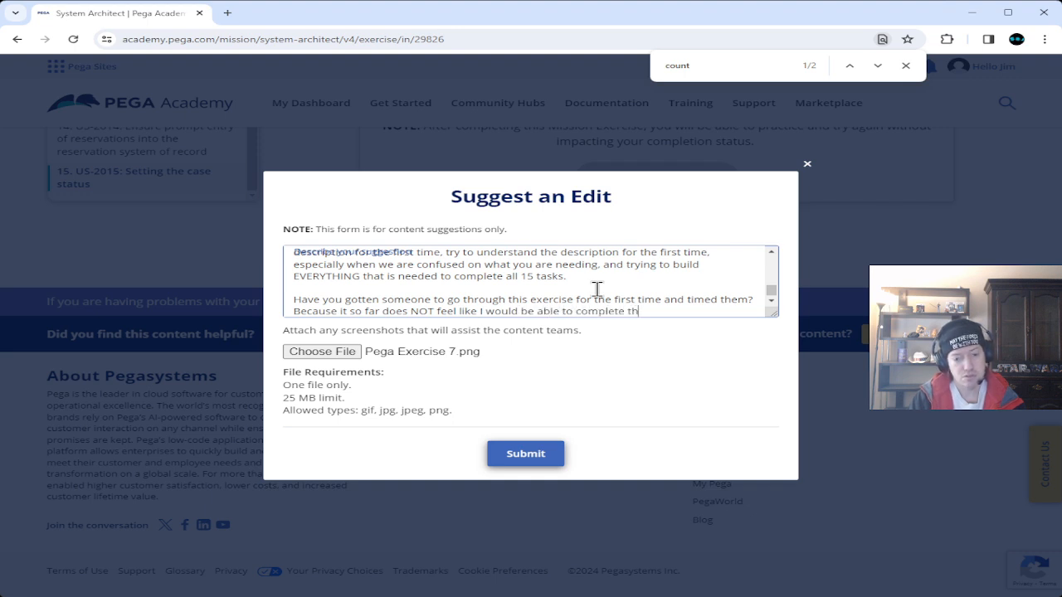
pyautogui.write('e 15 tasks')
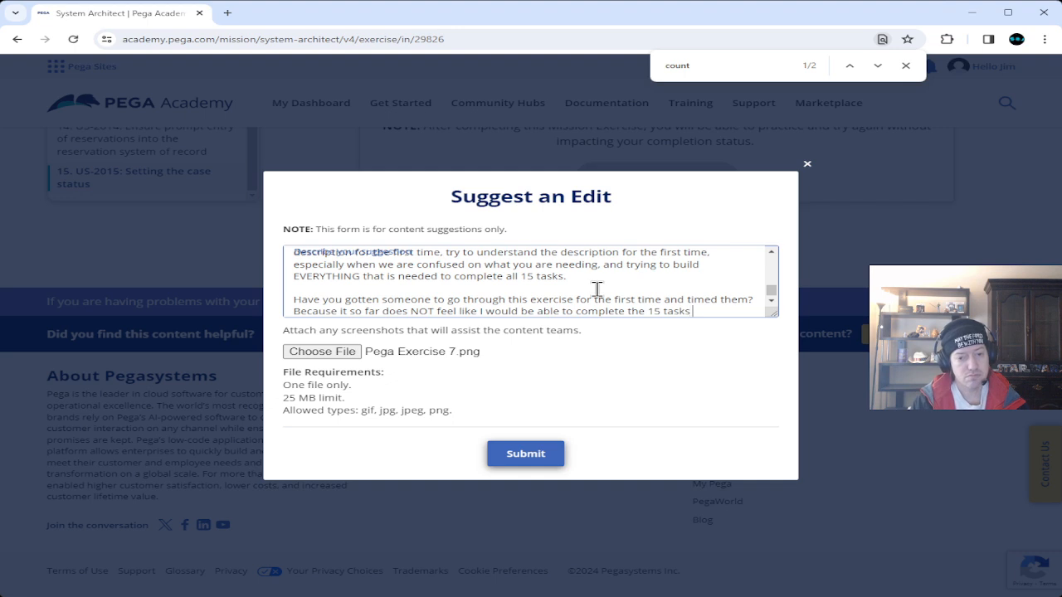
pyautogui.write(' in the')
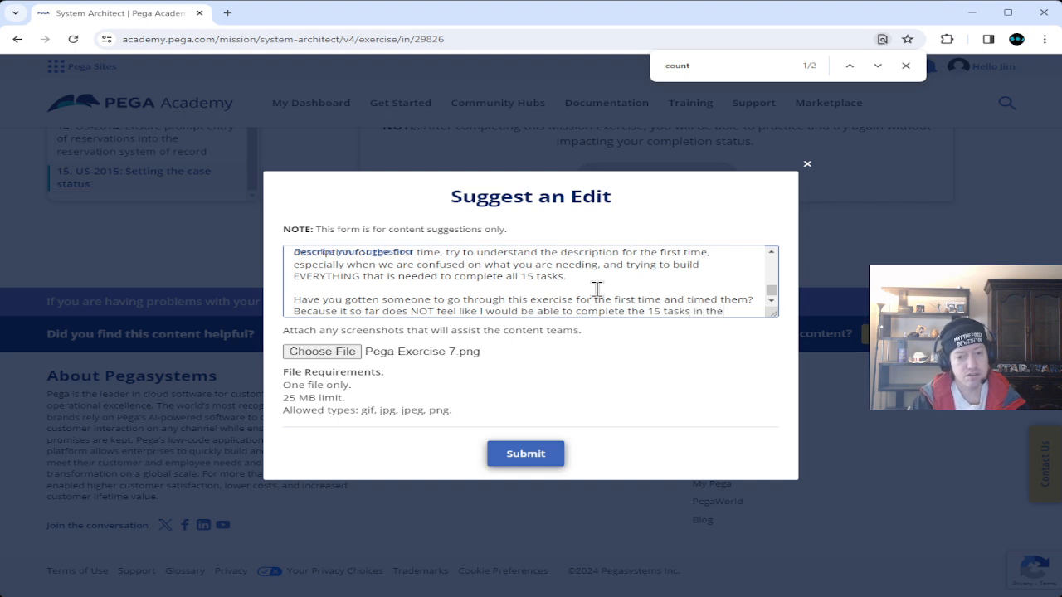
pyautogui.write(' 3 hours')
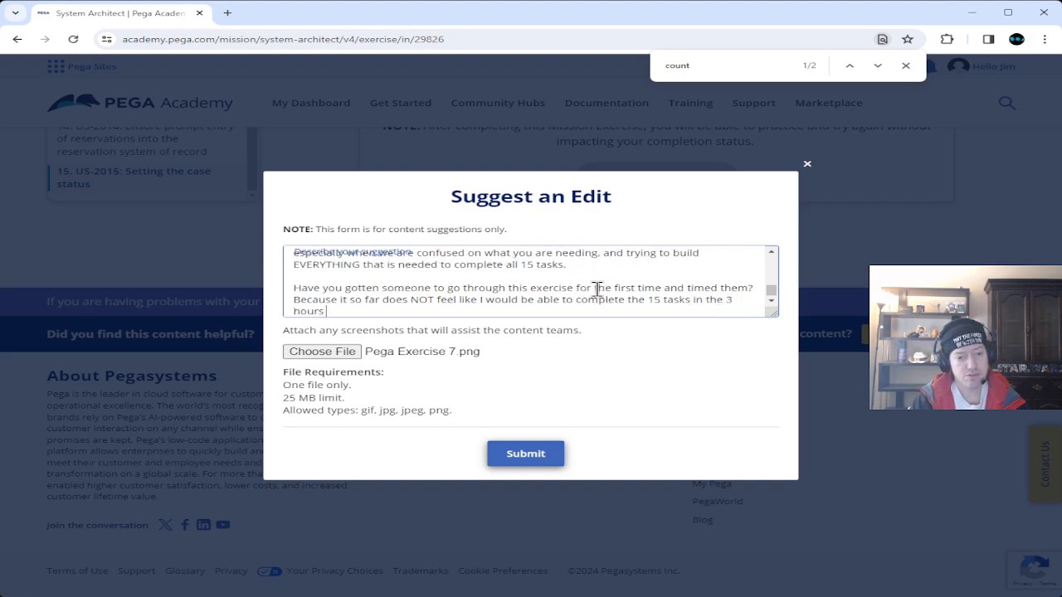
pyautogui.write(' that')
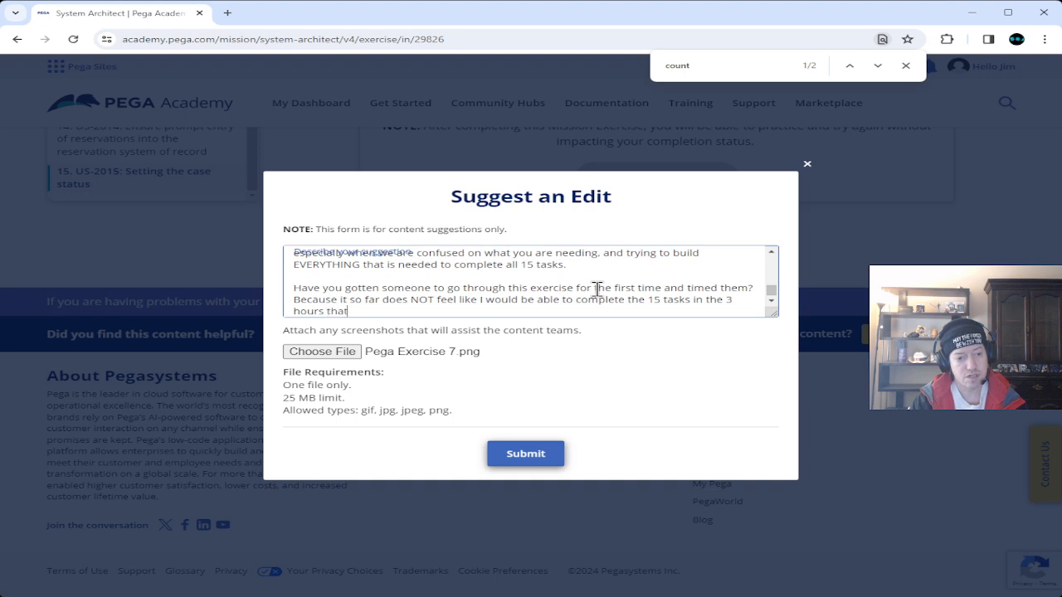
pyautogui.write(" I'm limited ")
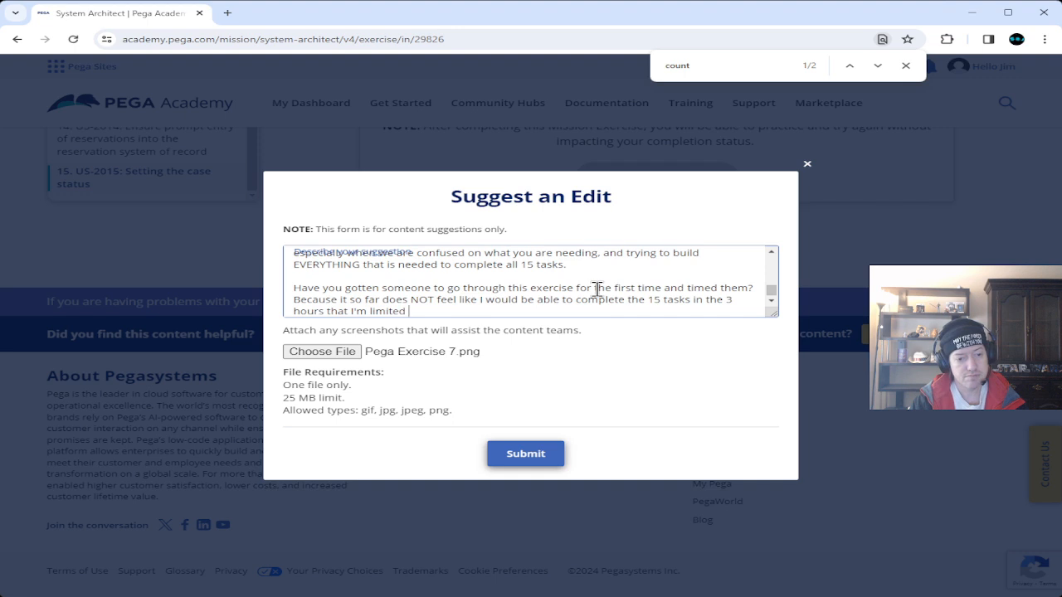
pyautogui.write('to.')
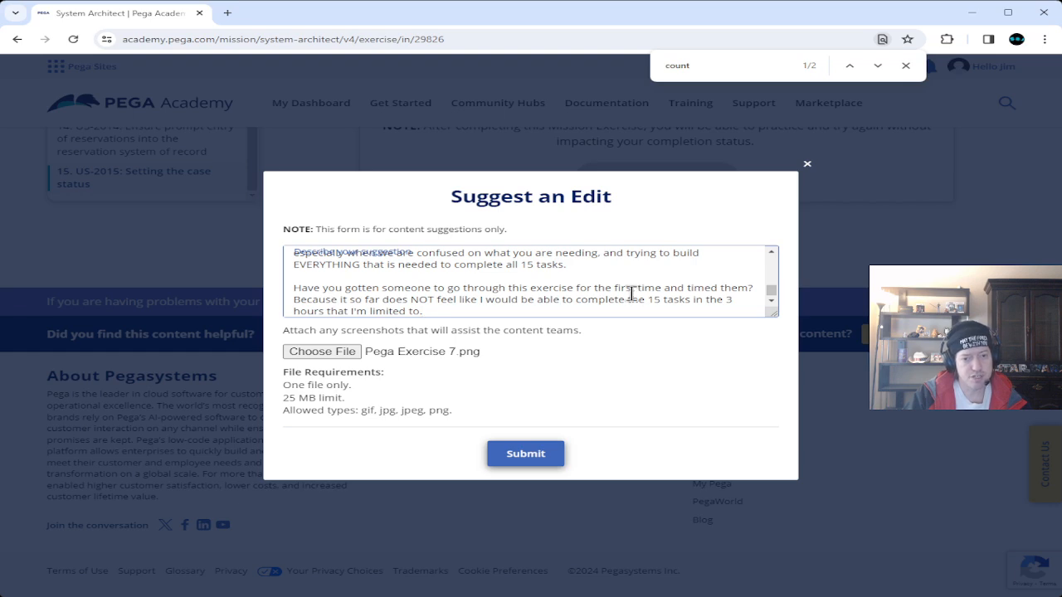
# Scroll through the suggestion text to review the full complaint.
pyautogui.scroll(3, 624, 310)
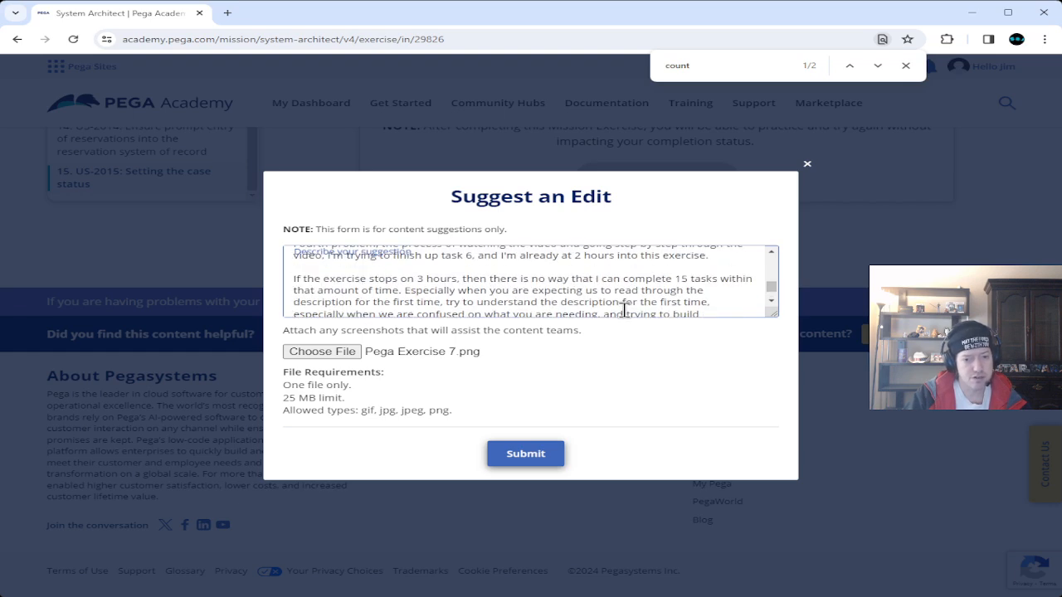
pyautogui.scroll(-3, 624, 310)
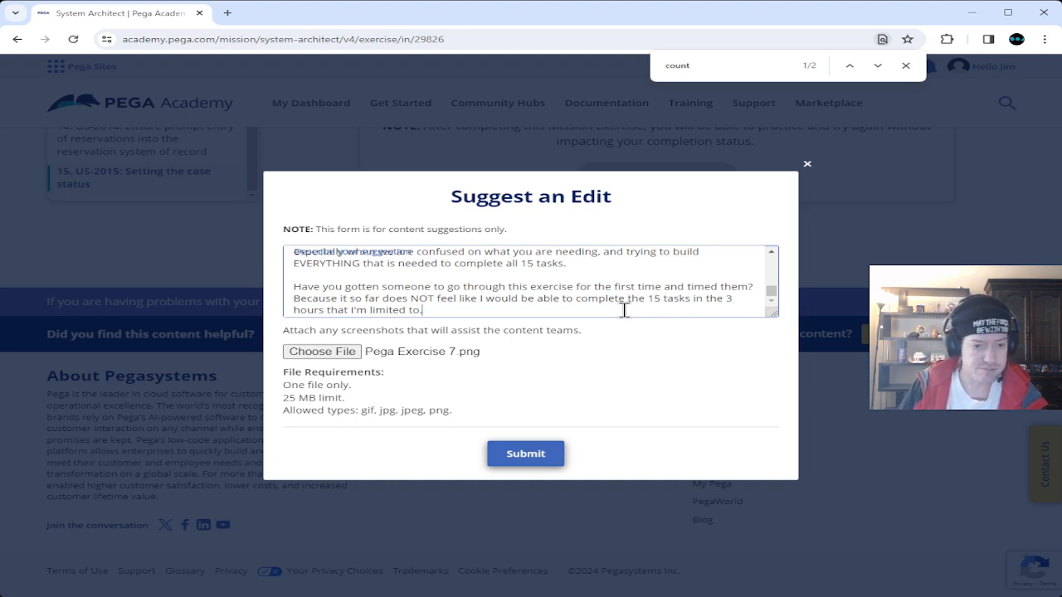
pyautogui.scroll(2, 624, 311)
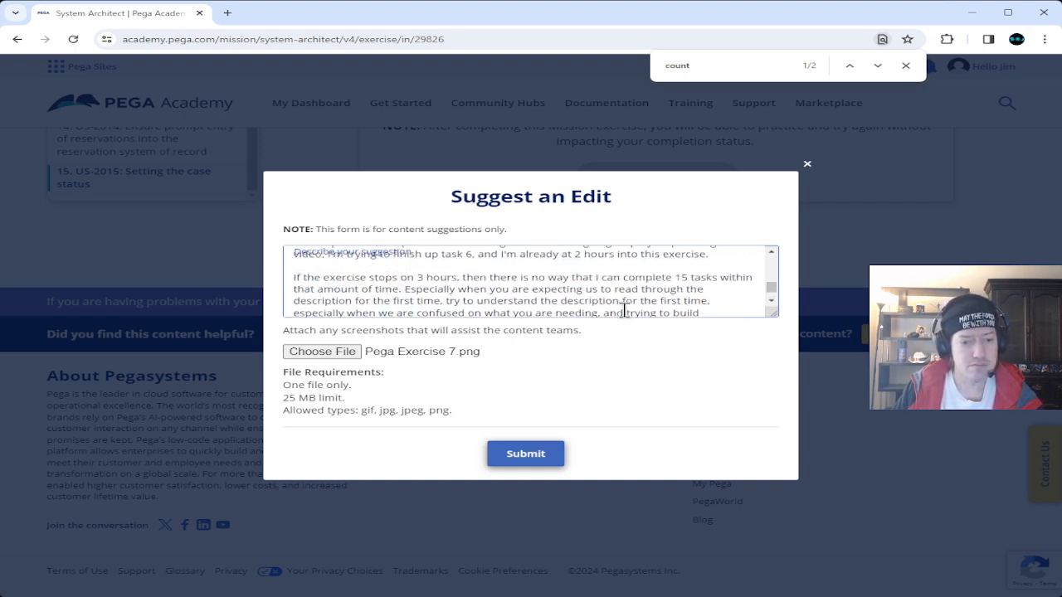
pyautogui.scroll(1, 624, 311)
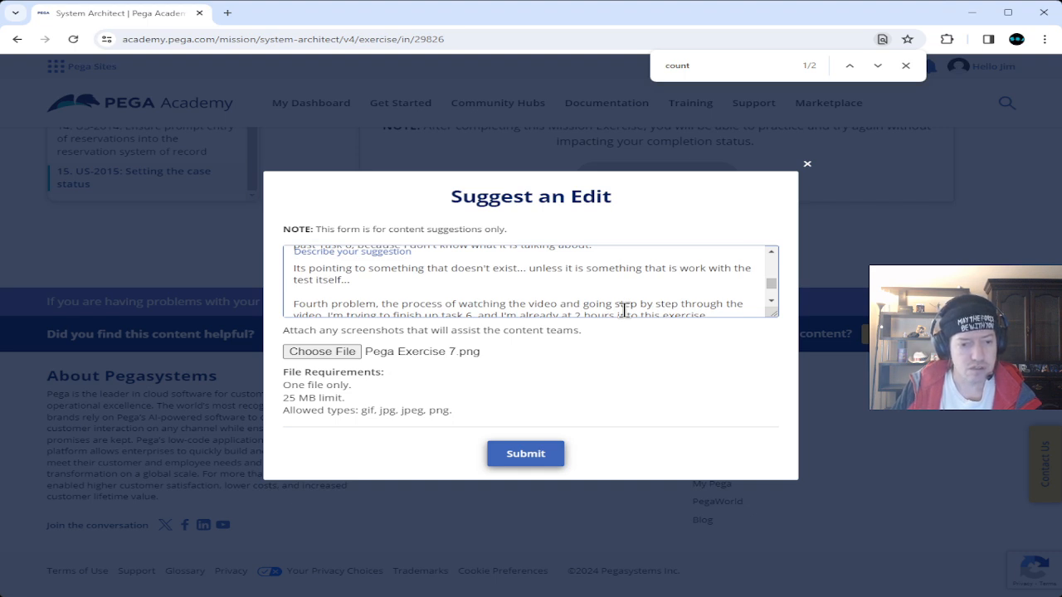
pyautogui.scroll(-2, 624, 310)
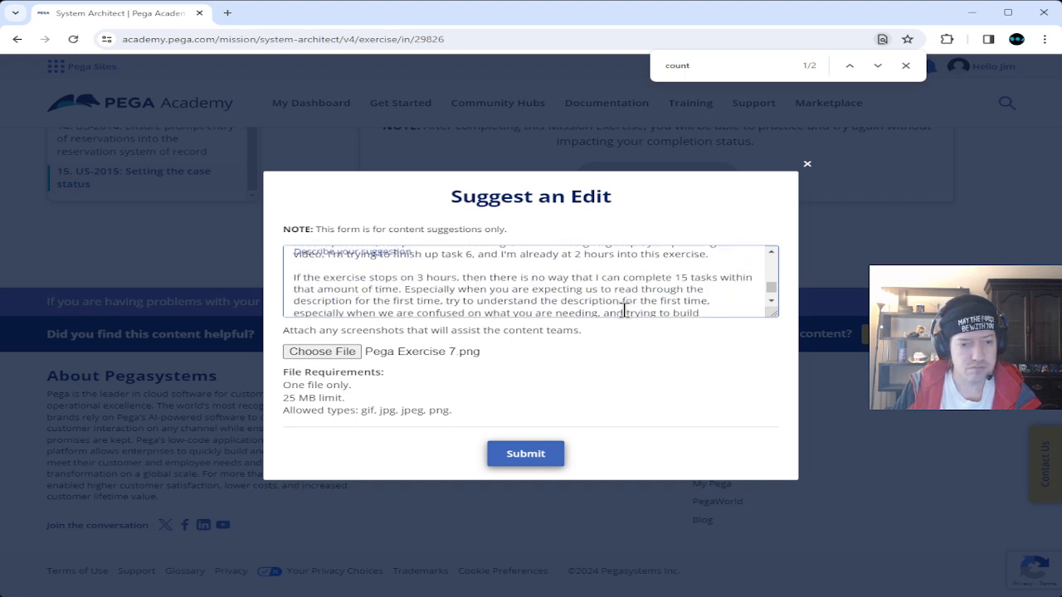
pyautogui.scroll(-2, 624, 310)
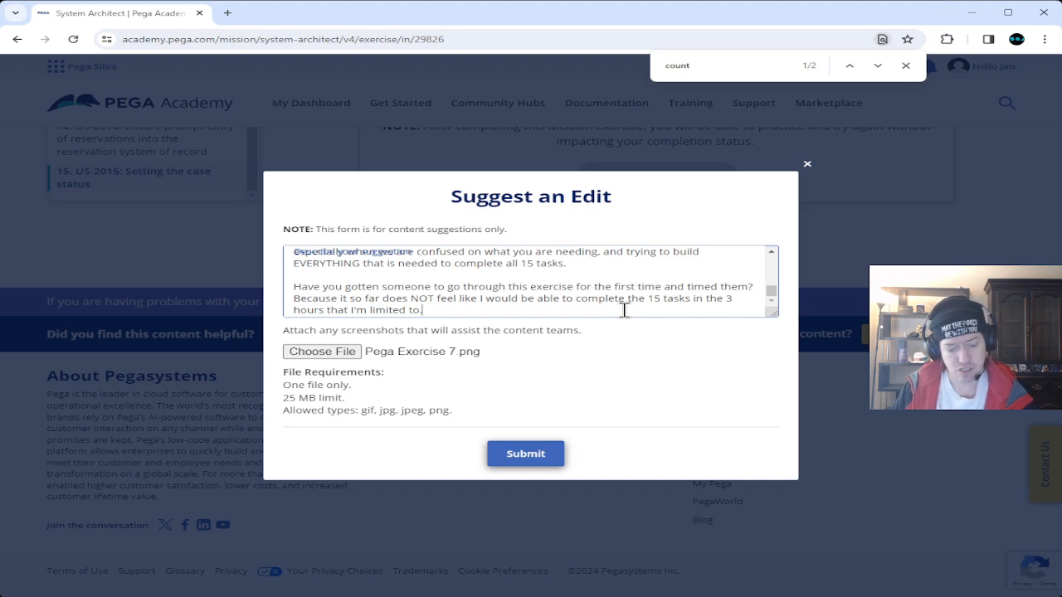
# Add a paragraph about two livestreams on the author's channel, another tomorrow, inviting a review.
pyautogui.press('Return')
pyautogui.press('Return')
pyautogui.write("I'")
pyautogui.write('done two ')
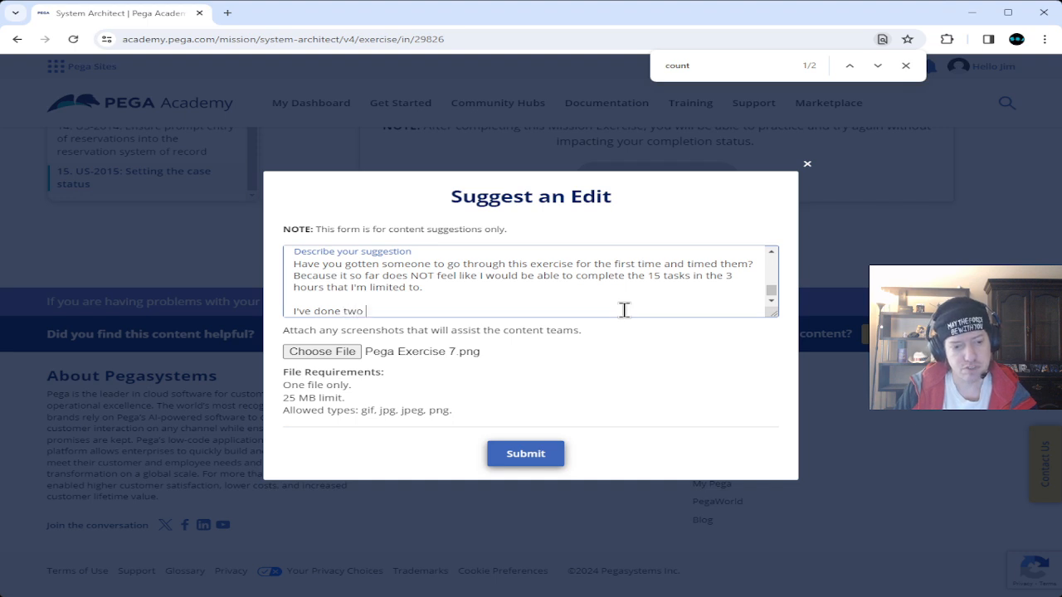
pyautogui.write('livestreams about in on Strange')
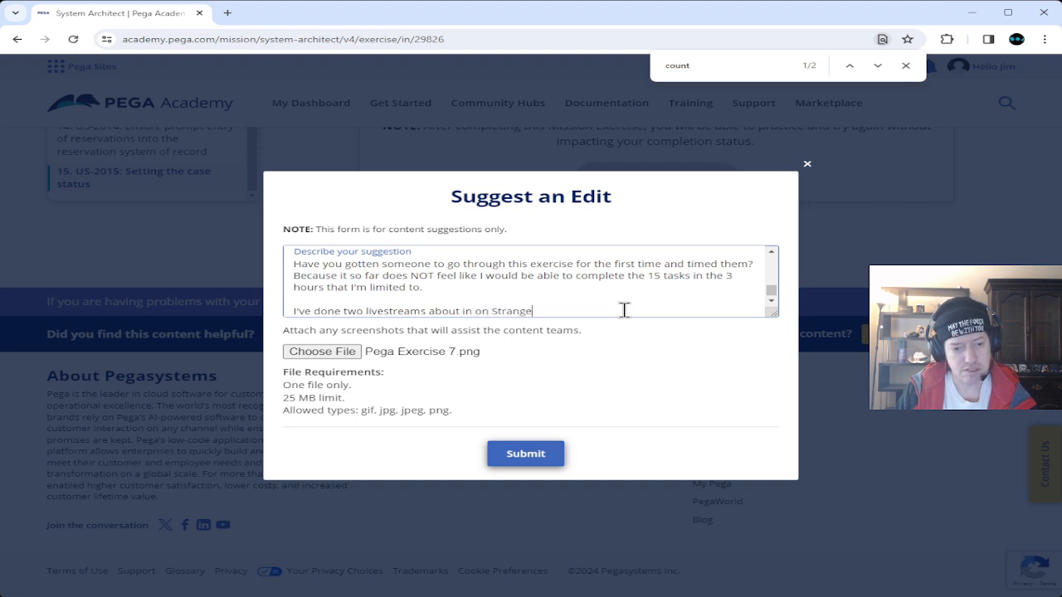
pyautogui.write("BroJim... I'll")
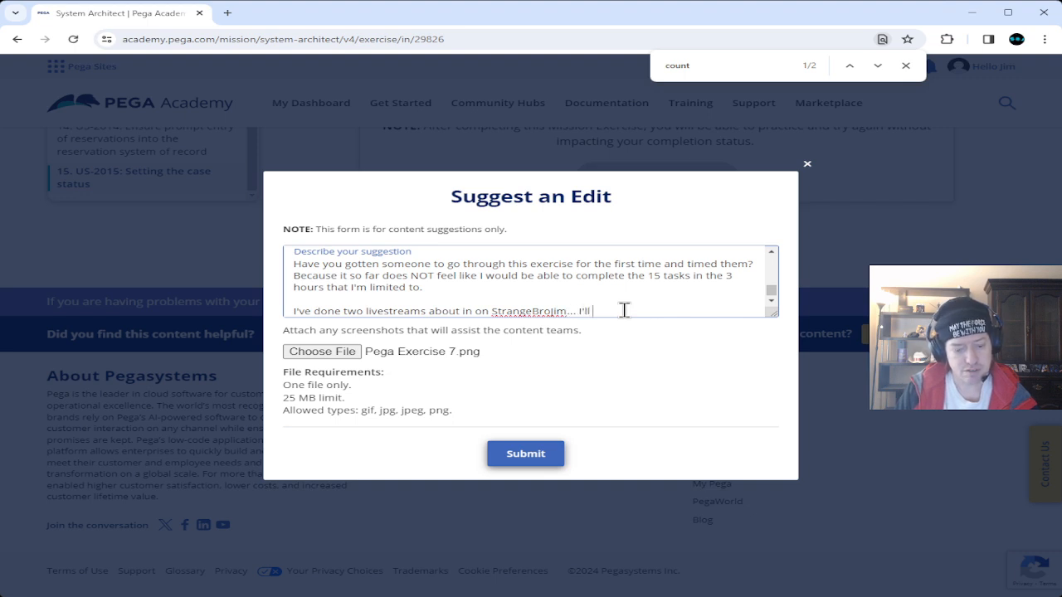
pyautogui.write(' be do')
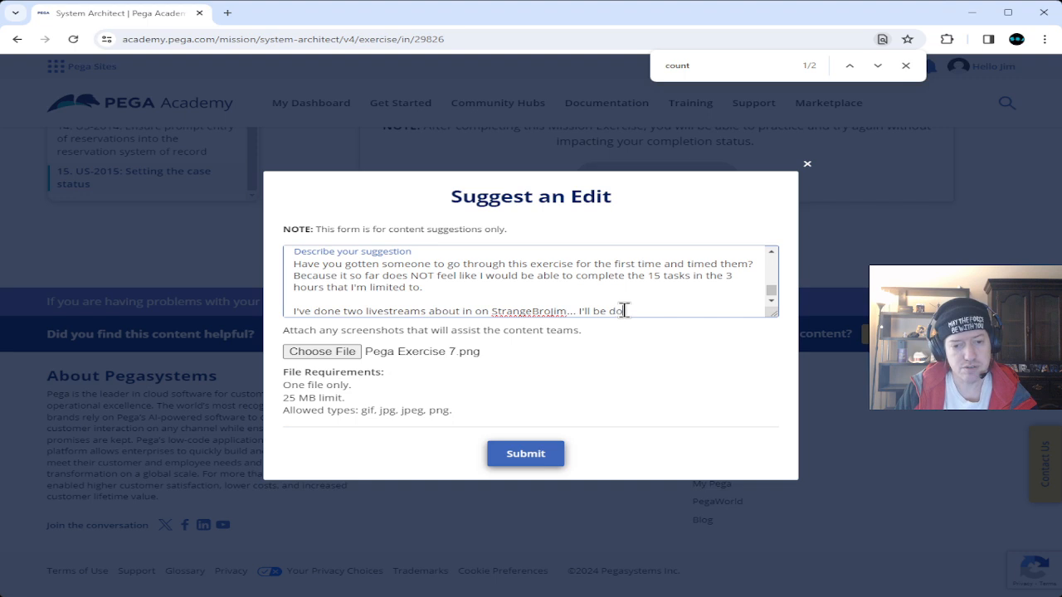
pyautogui.write('ing')
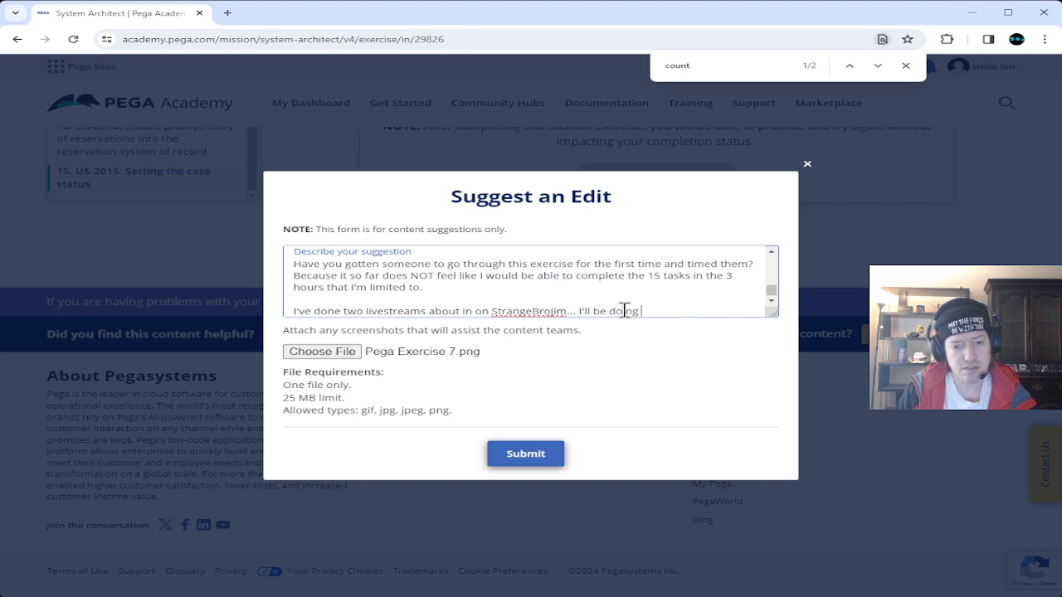
pyautogui.write(' an')
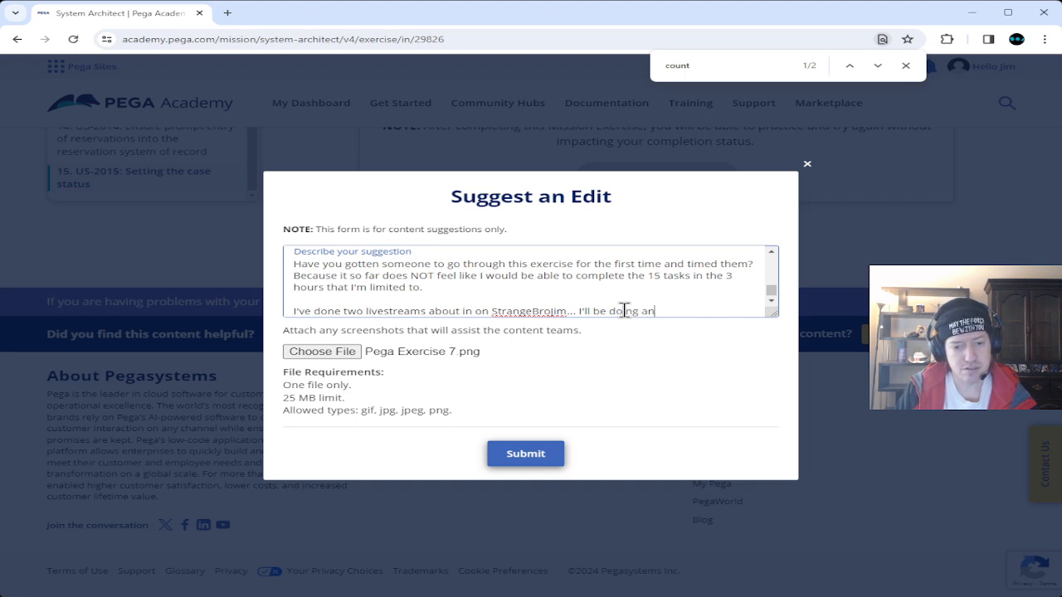
pyautogui.write('other tomorrow')
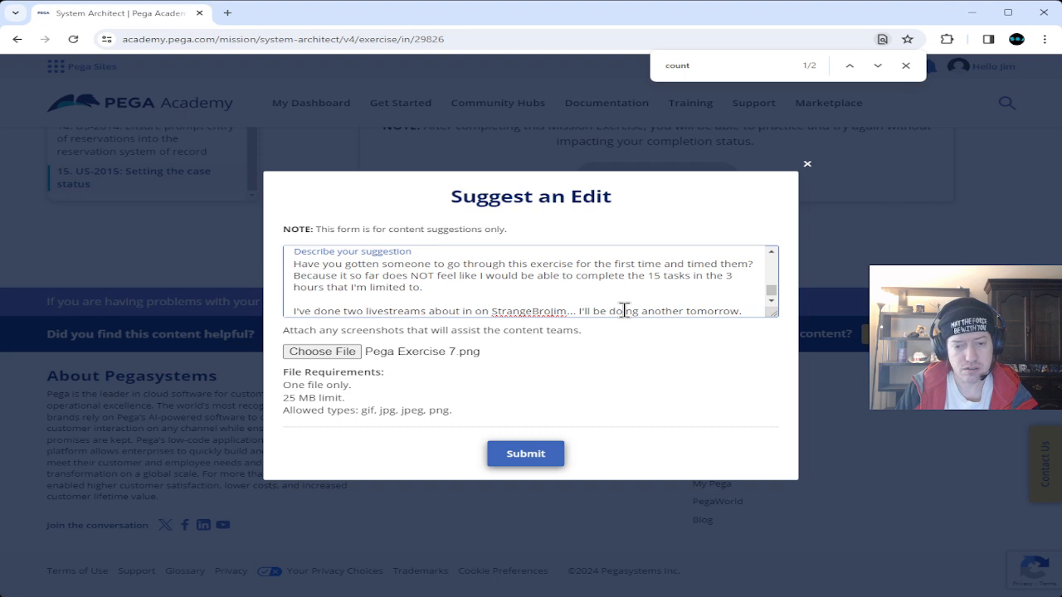
pyautogui.write('. If you wa')
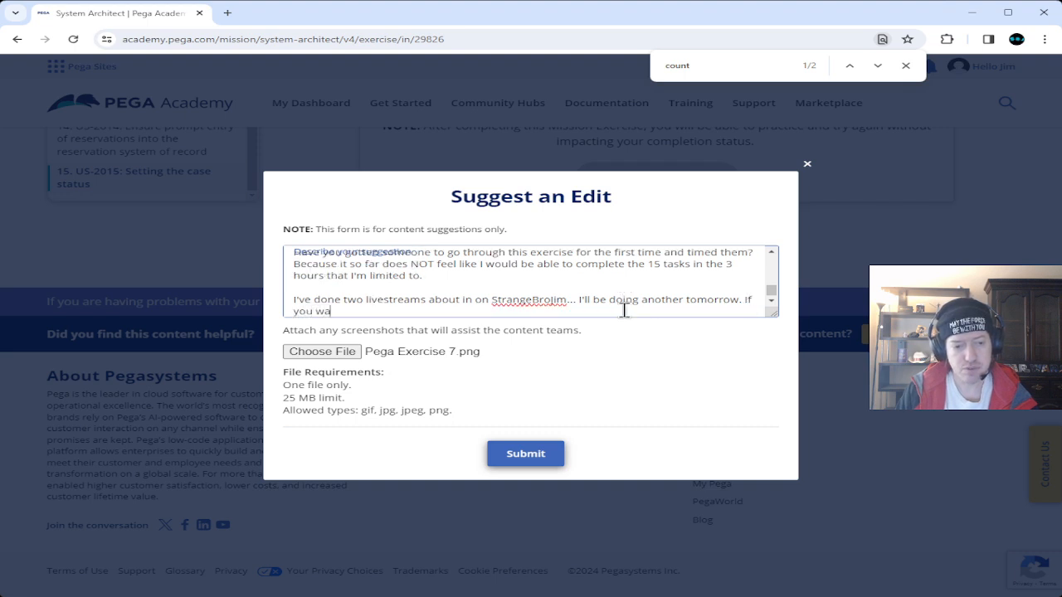
pyautogui.write('nt, you')
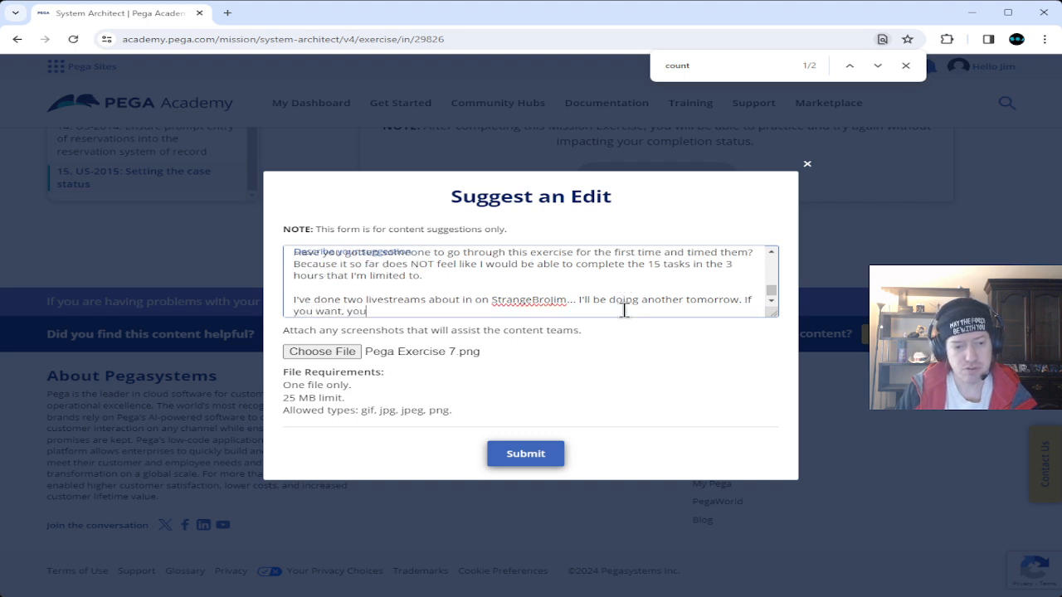
pyautogui.write(' can see ')
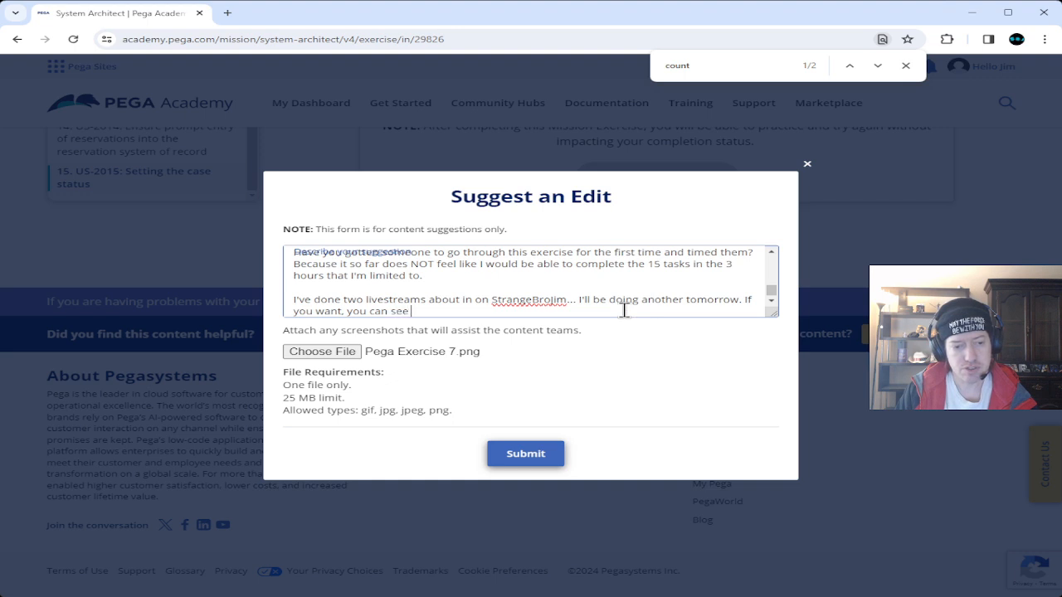
pyautogui.write("what I'm doing an")
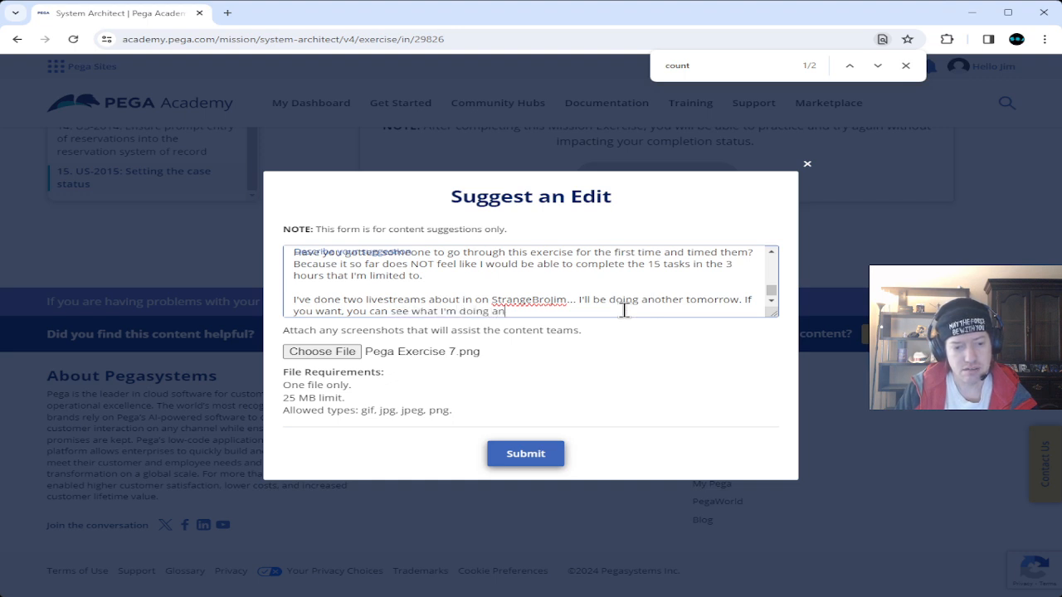
pyautogui.write("d see if I'm messing up somewhere")
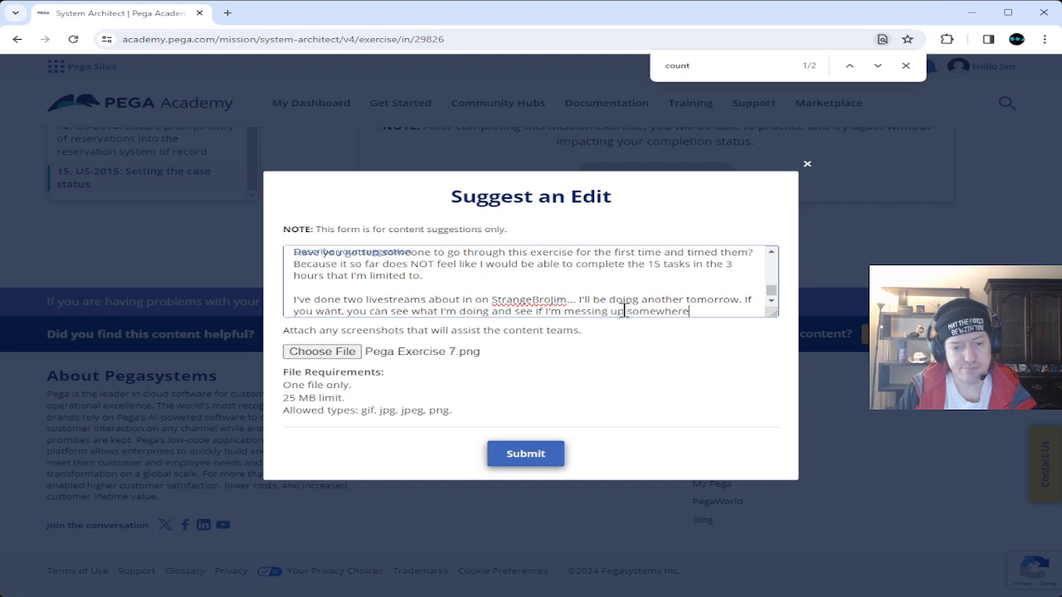
pyautogui.write('. I would ')
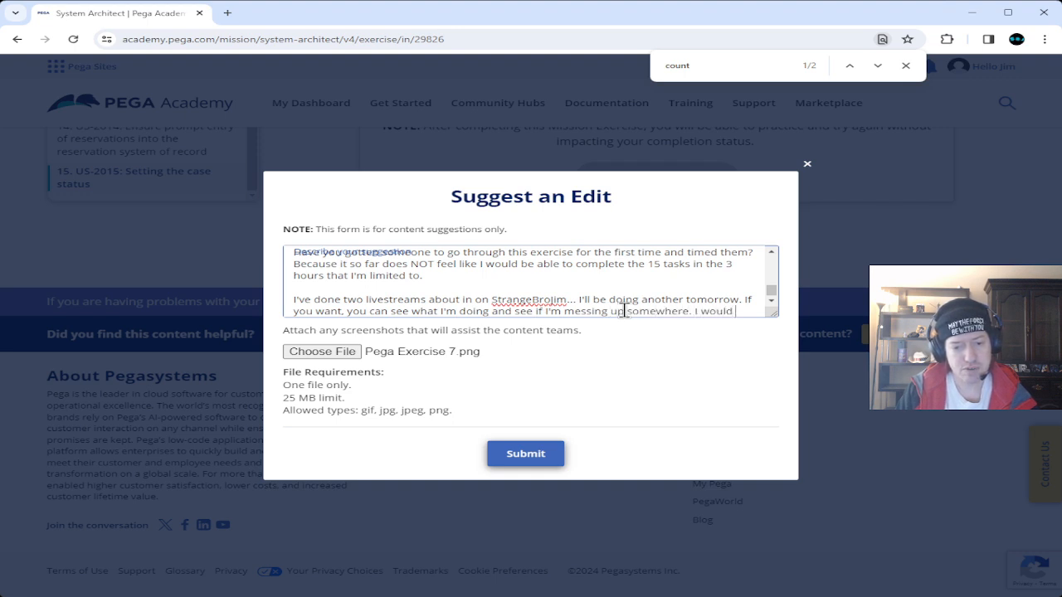
pyautogui.write('appreciate the feedback. Thank you f')
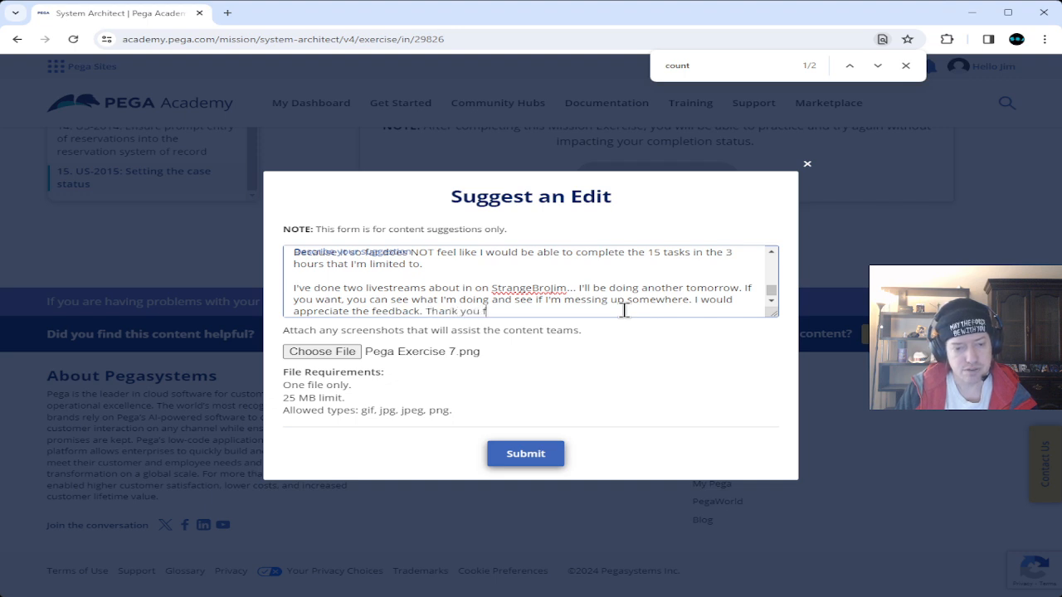
pyautogui.write('or your time and s')
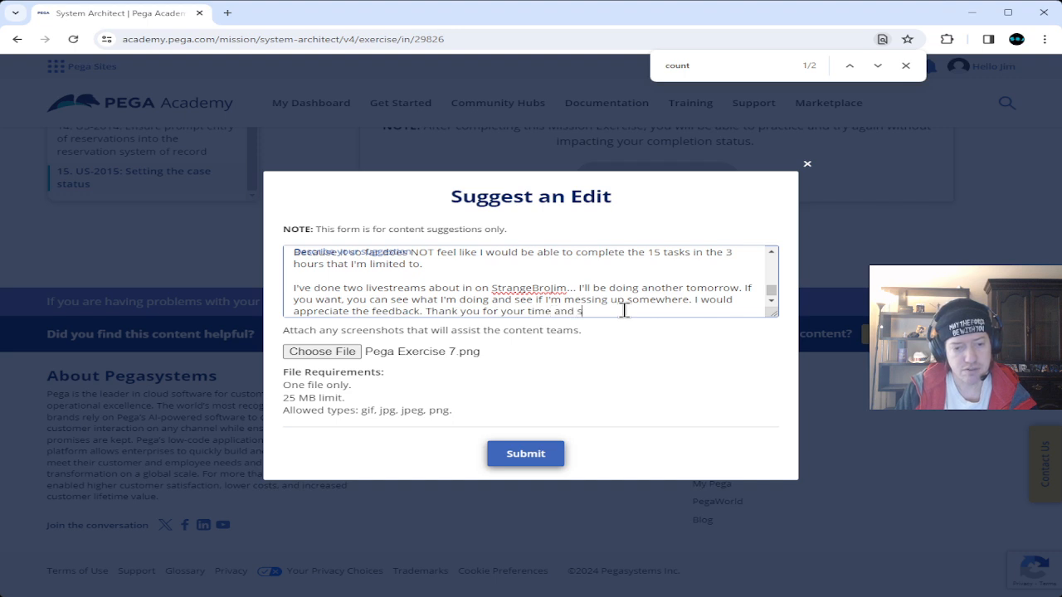
pyautogui.write('orry that you')
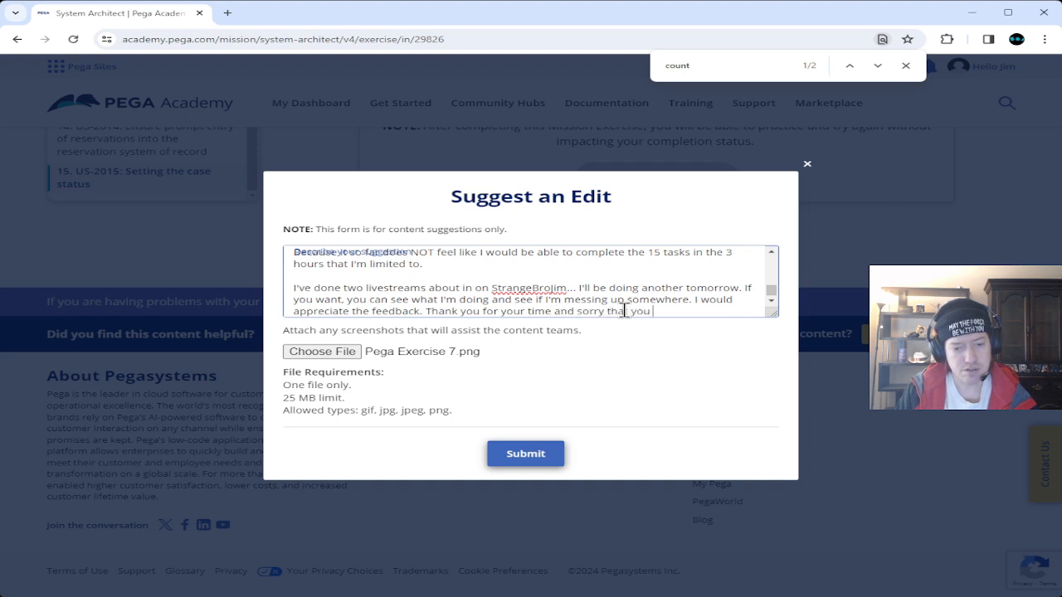
pyautogui.write(' had to rea')
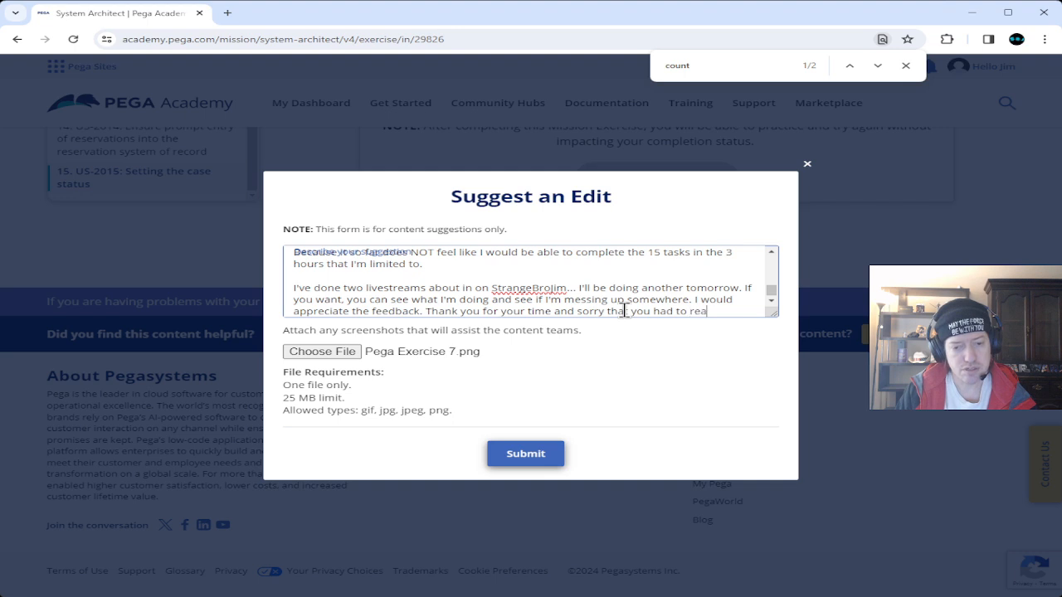
pyautogui.write('d all of that.')
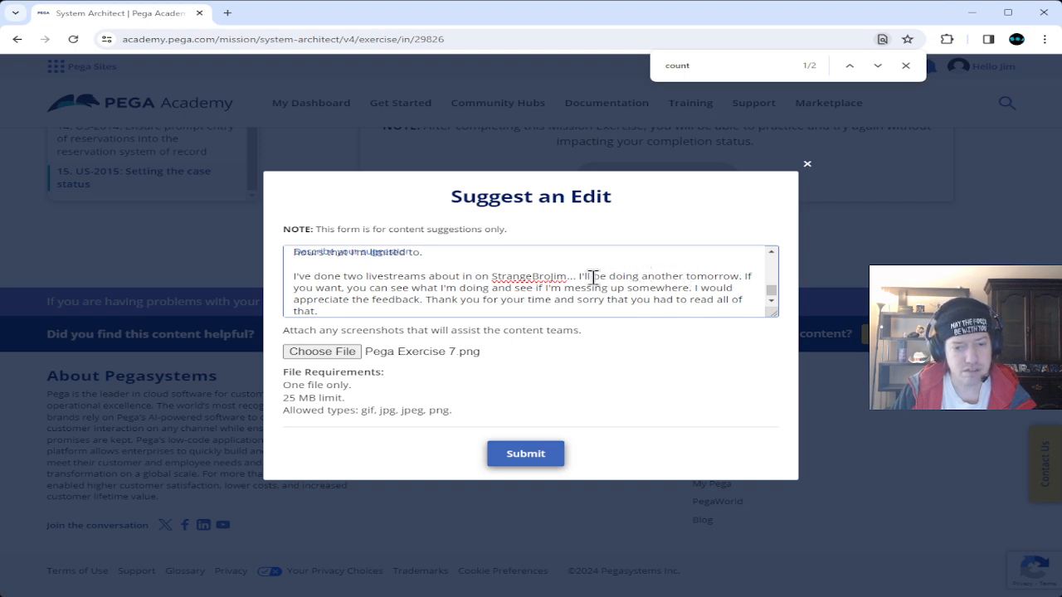
# Replace 'doing another tomorrow' with 'redoing the exercise again tomorrow'.
pyautogui.moveTo(609, 276); pyautogui.dragTo(743, 277)
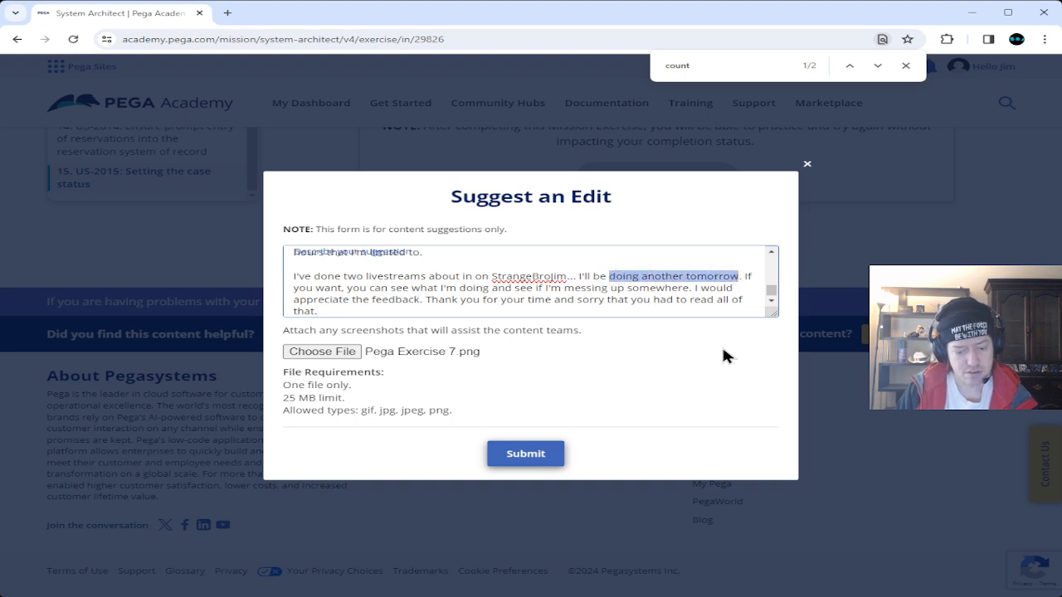
pyautogui.write('redoing ')
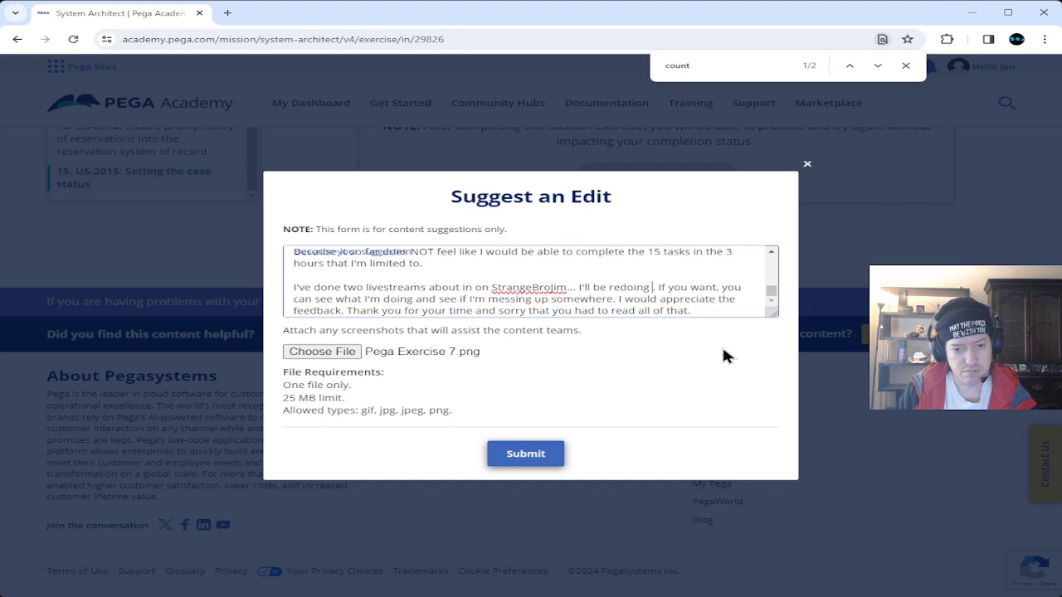
pyautogui.write('the exerci')
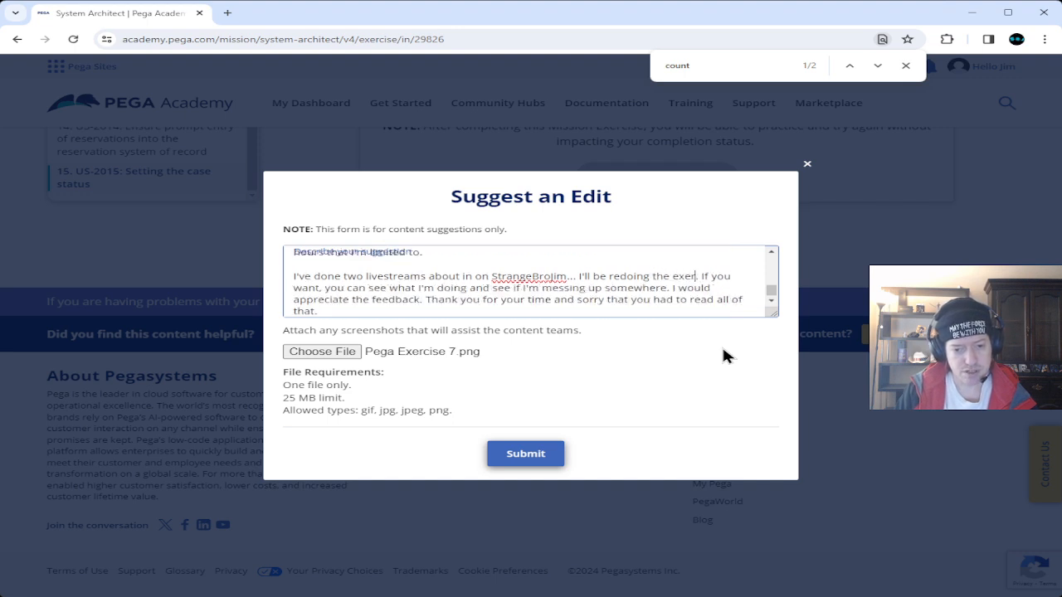
pyautogui.write('se again')
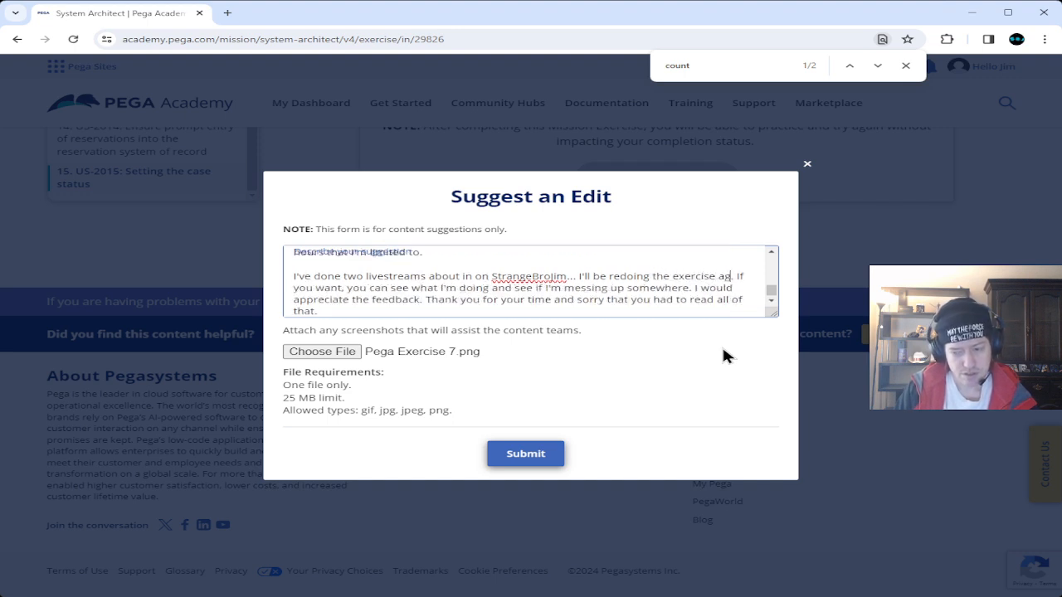
pyautogui.write(' tomorrow')
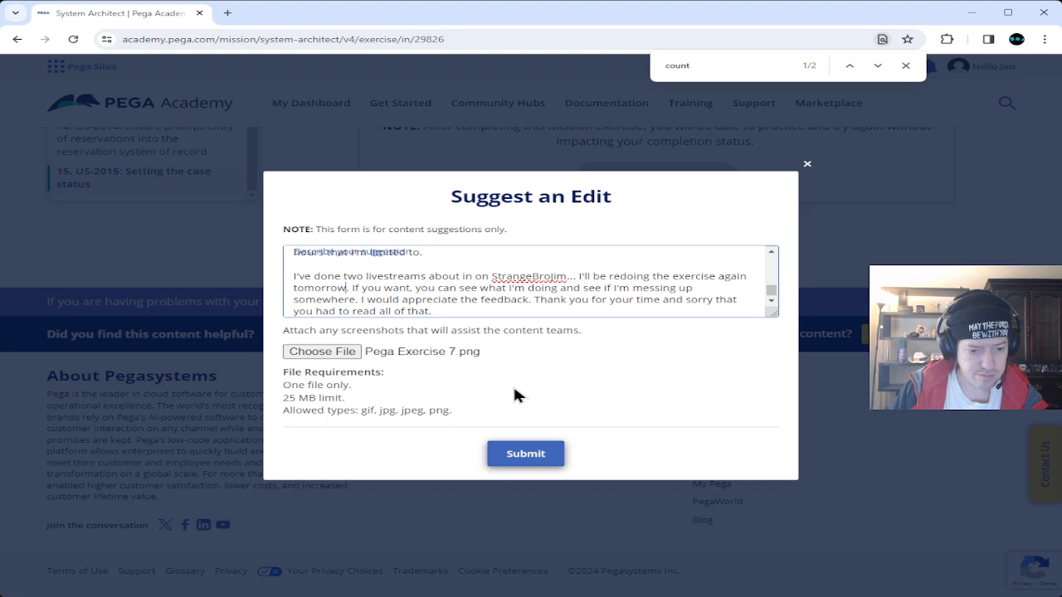
pyautogui.click(524, 455)
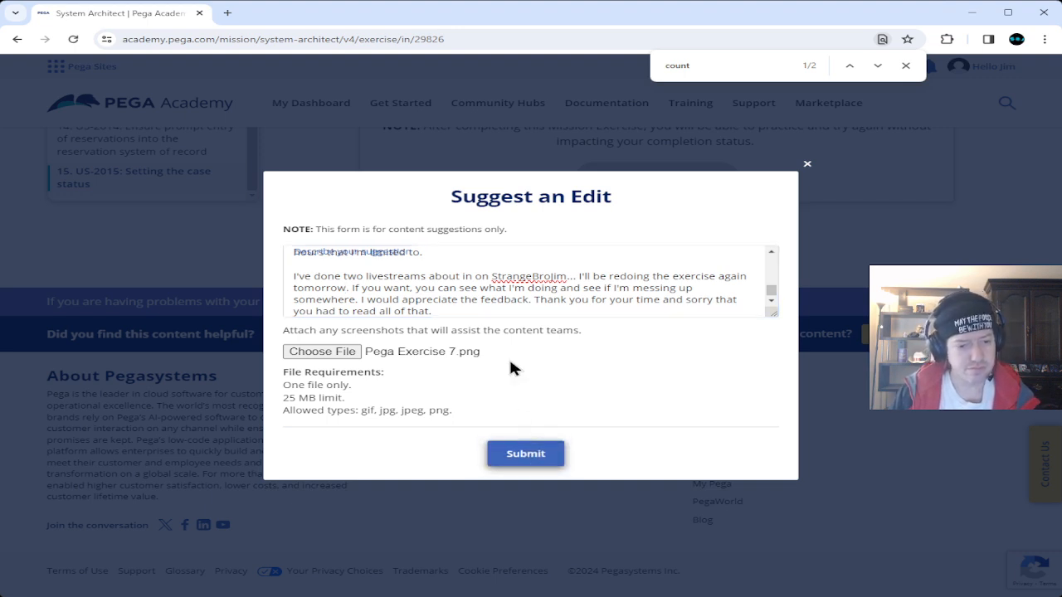
# Send the edit suggestion with its screenshot and dismiss the thank-you confirmation.
pyautogui.click(537, 457)
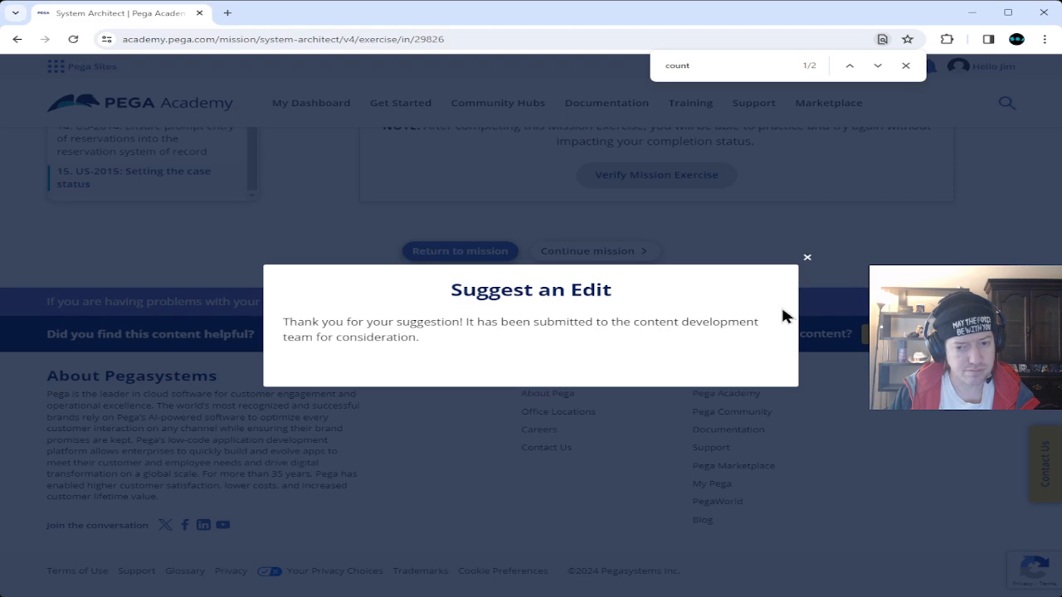
pyautogui.click(809, 259)
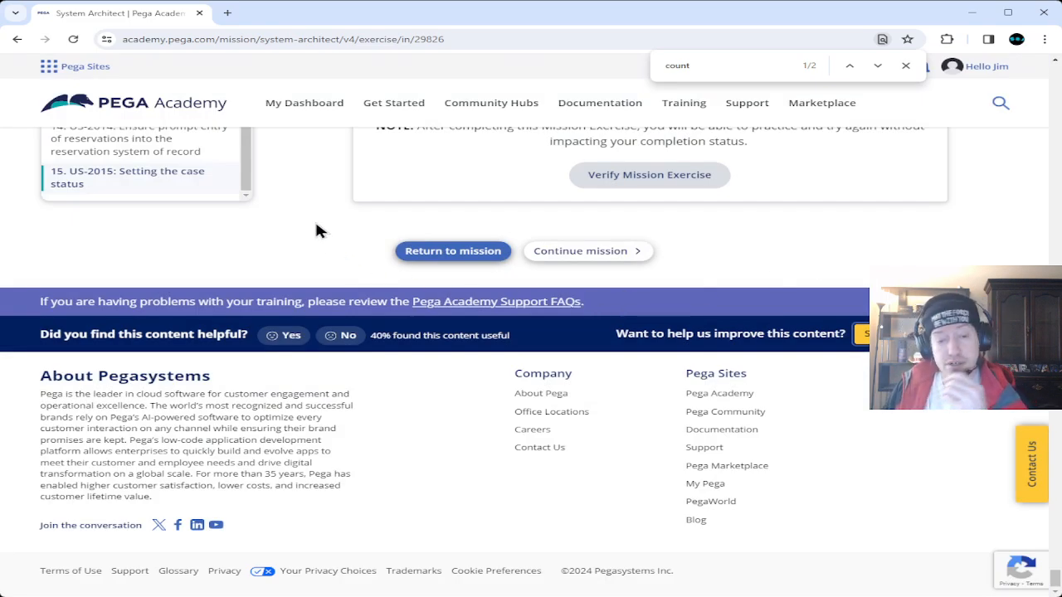
# Scroll up to the score table showing US-2005 at 100/100 and US-2006 at 70/100 of 85 required.
pyautogui.scroll(2, 315, 231)
pyautogui.scroll(6, 287, 290)
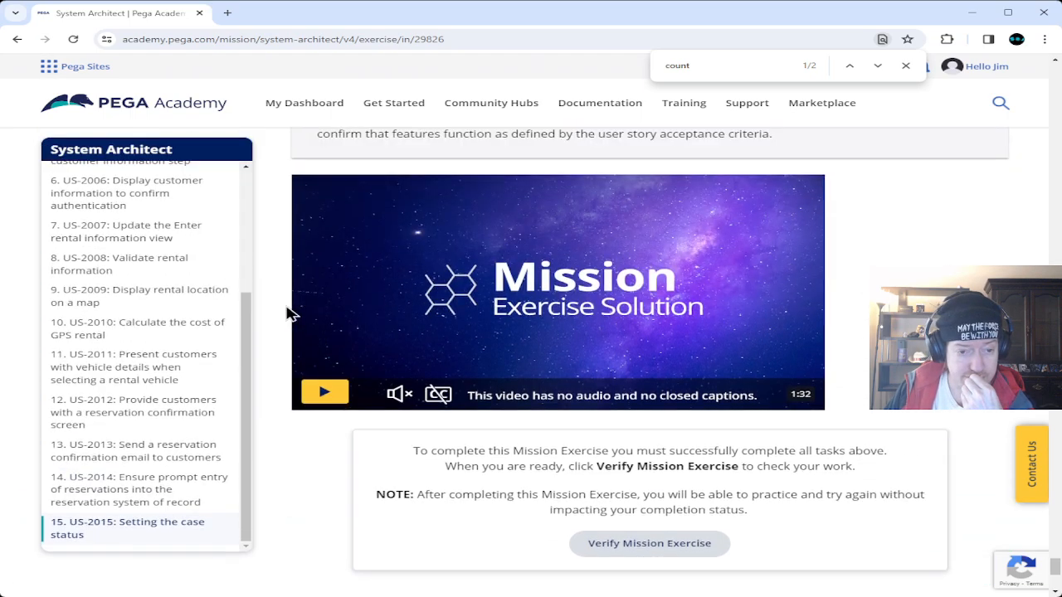
pyautogui.scroll(10, 280, 331)
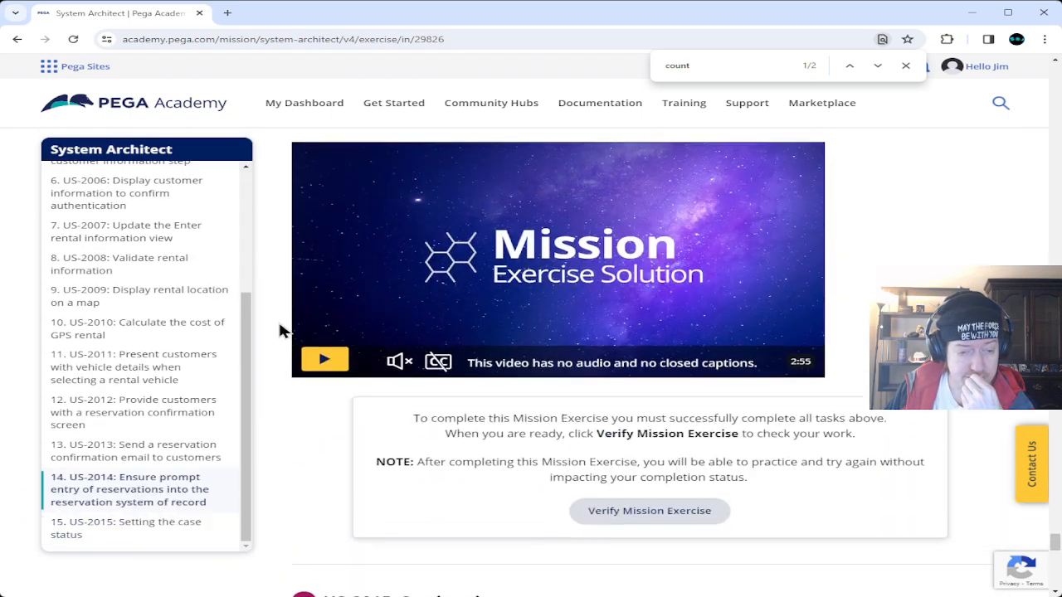
pyautogui.scroll(12, 279, 325)
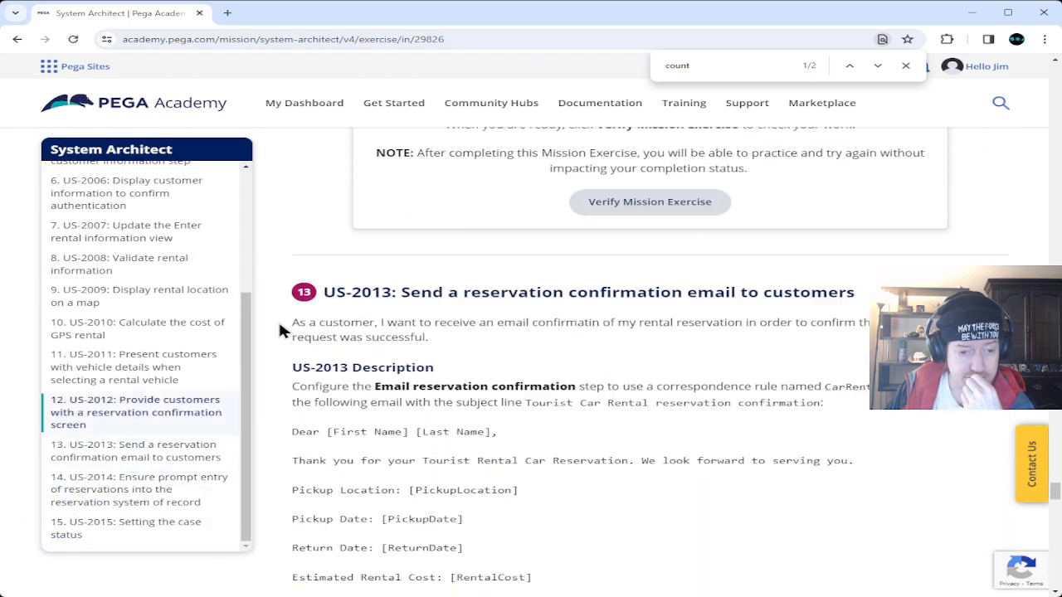
pyautogui.scroll(12, 280, 330)
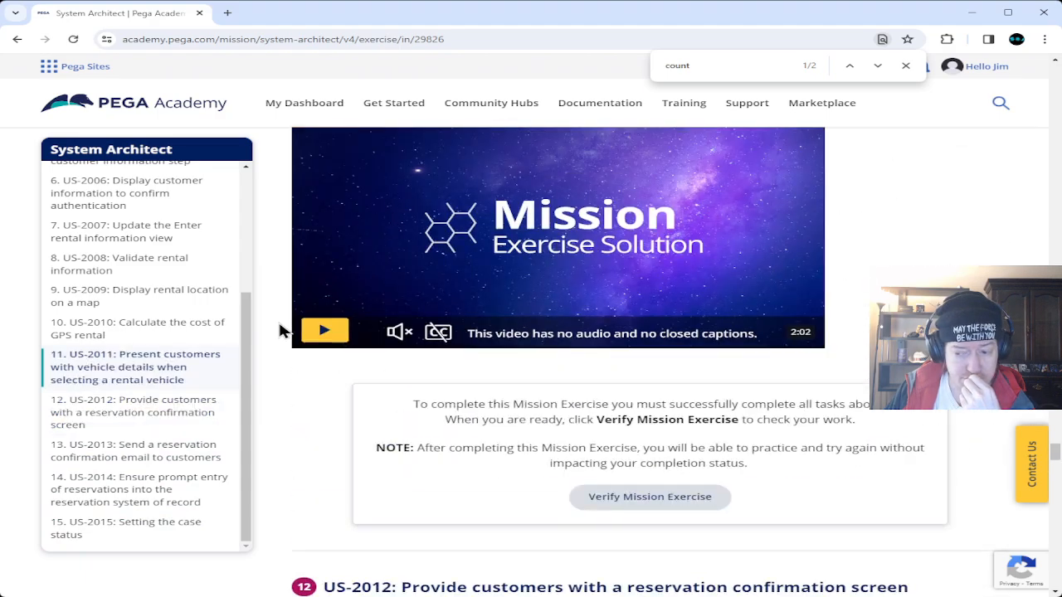
pyautogui.scroll(12, 280, 330)
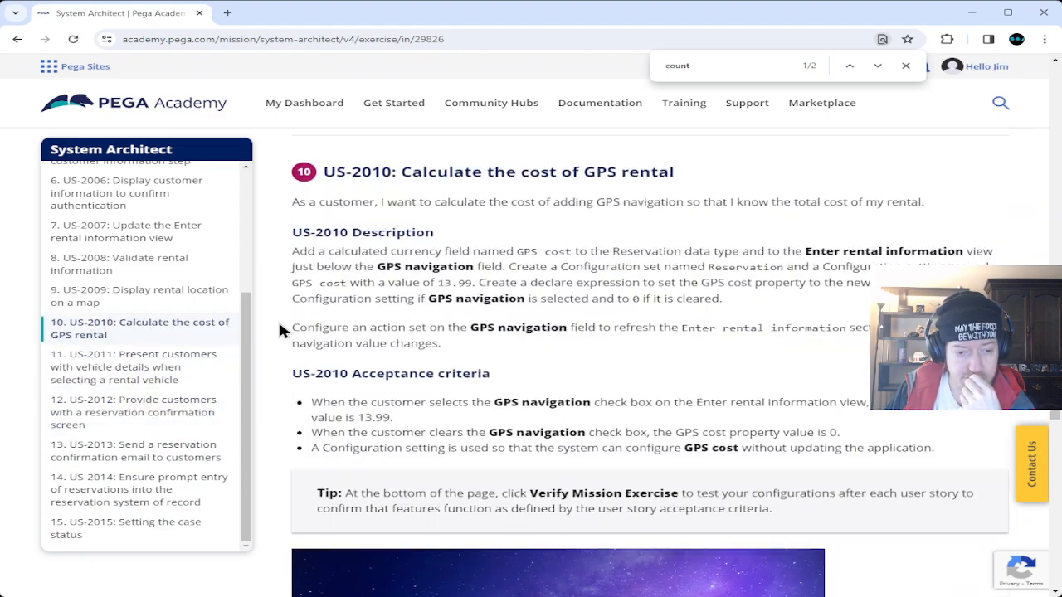
pyautogui.scroll(10, 280, 330)
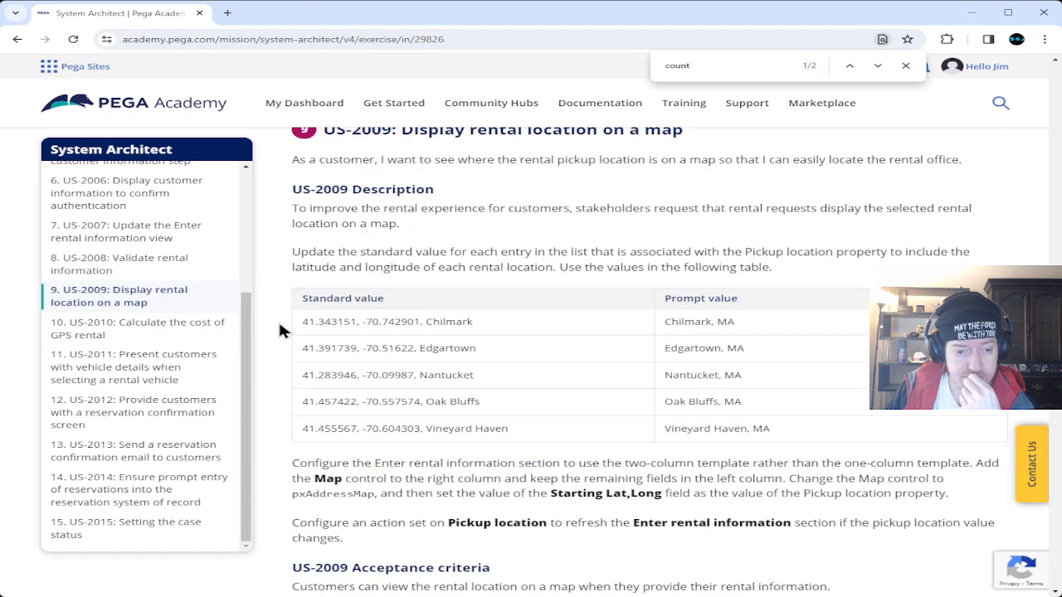
pyautogui.scroll(10, 280, 330)
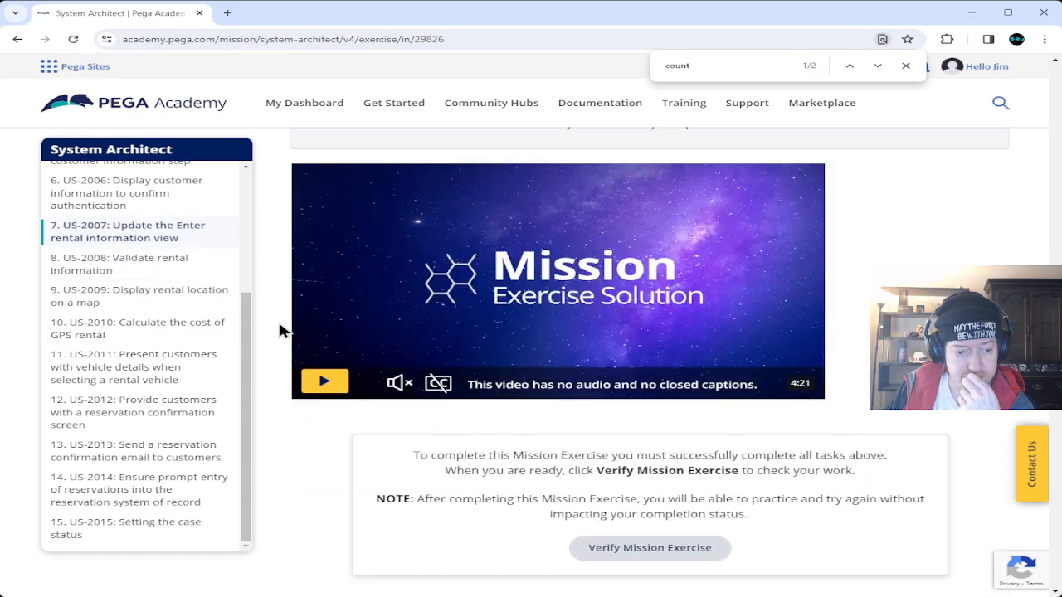
pyautogui.scroll(10, 280, 330)
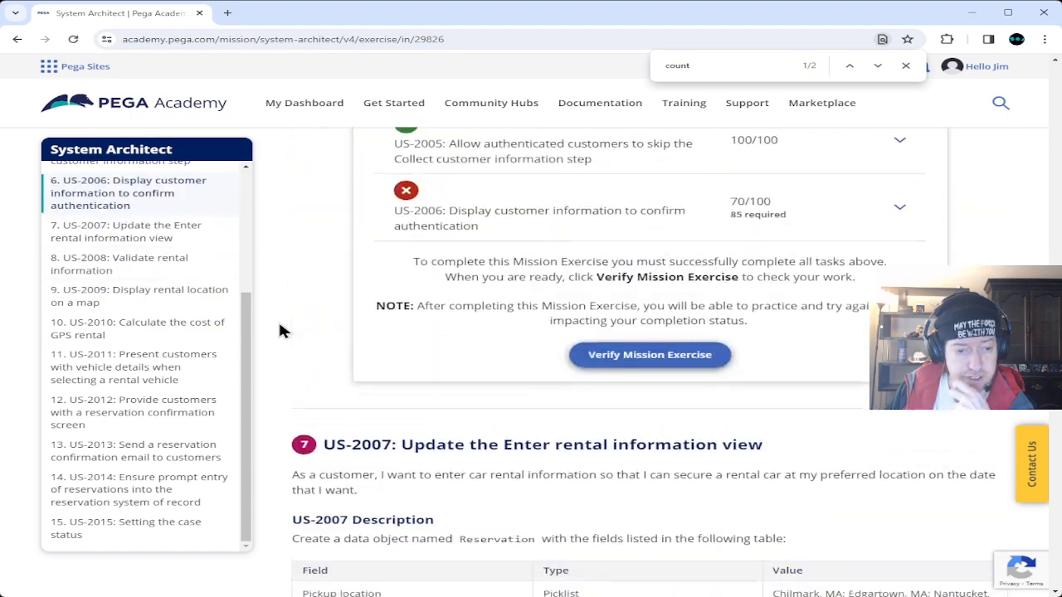